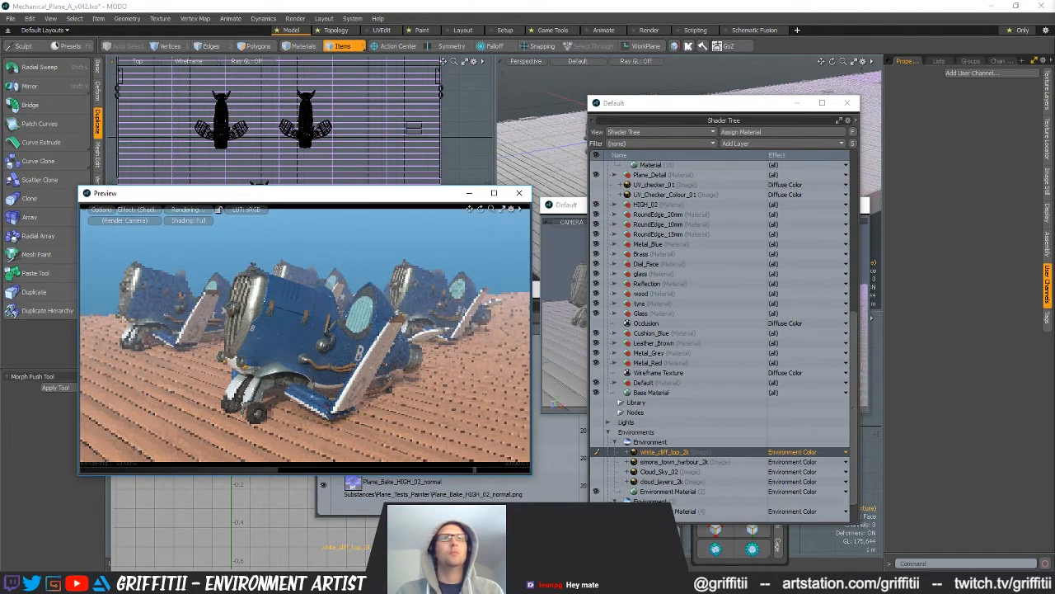
- Turn off camera visibility for the second environment and select the first environment with its camera visibility enabled
left_click(650, 501)
left_click(956, 101)
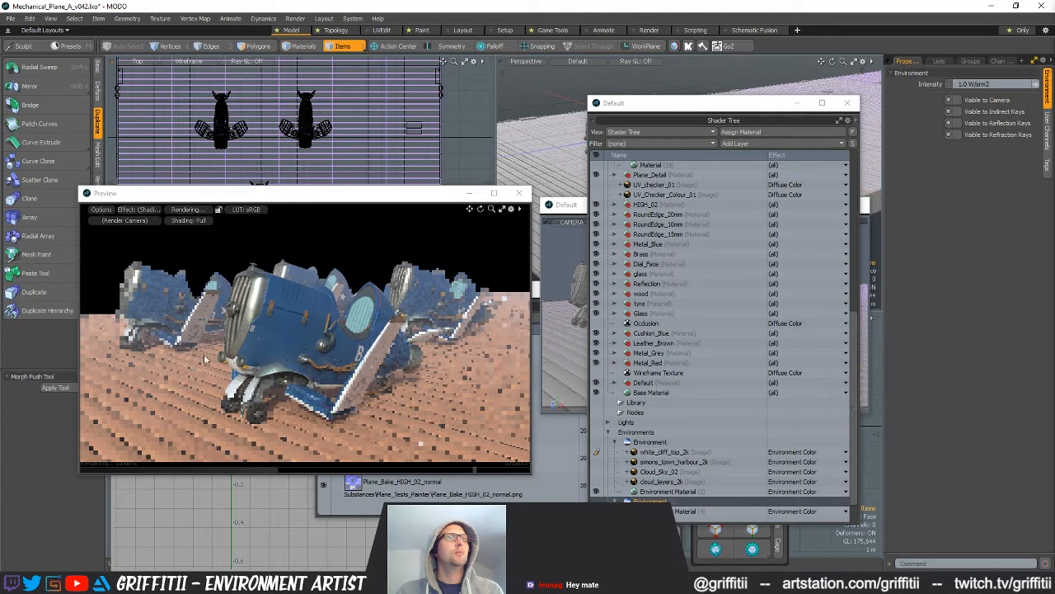
left_click(604, 442)
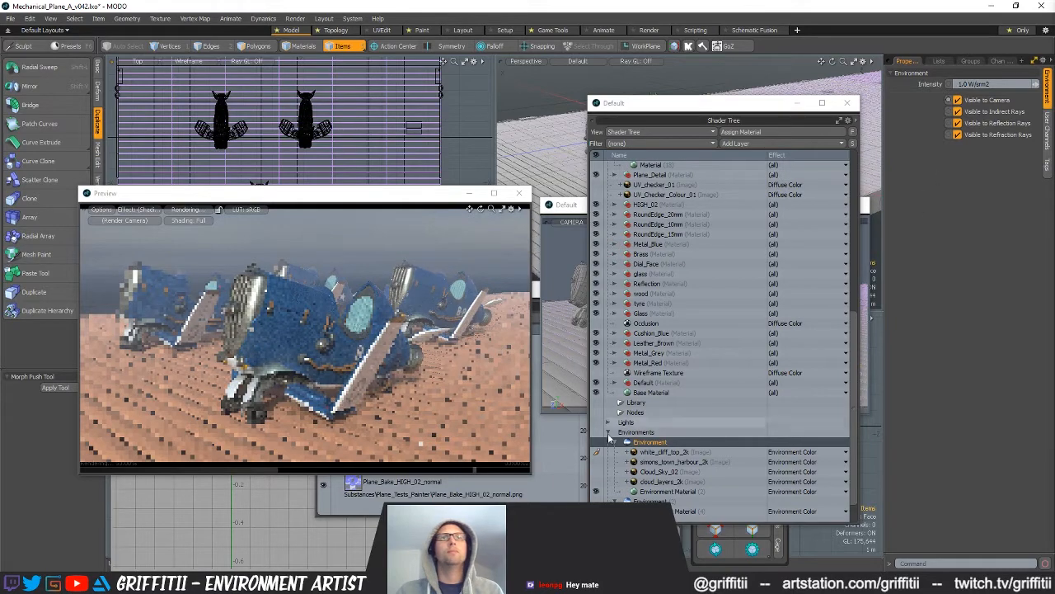
- Reframe the render camera so the group of planes sits lower against more sky, and pause the preview render
left_click_drag(279, 350, 331, 288, "ctrl+alt")
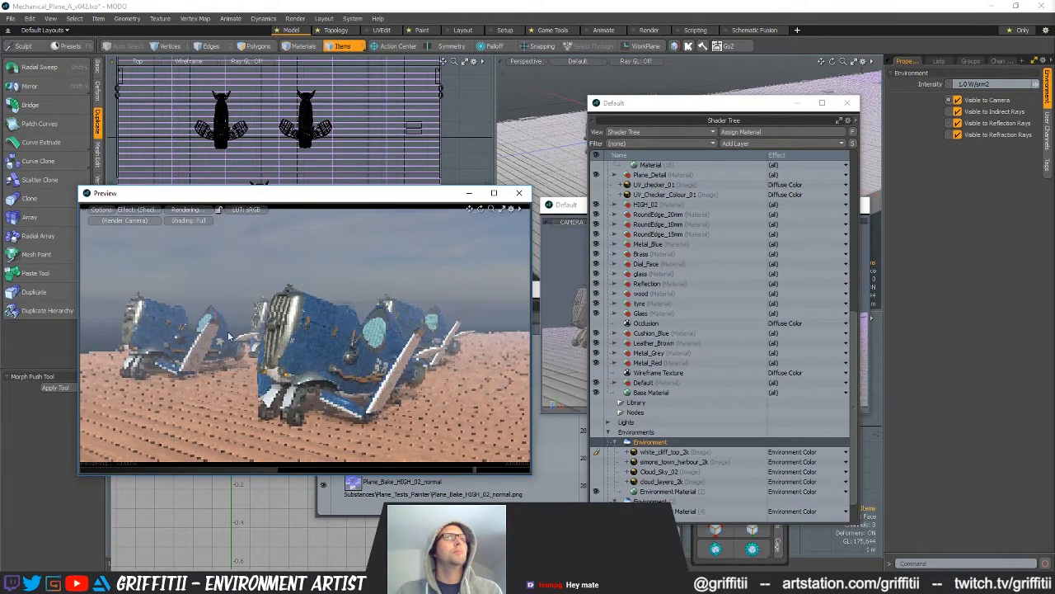
left_click_drag(257, 310, 380, 348, "alt")
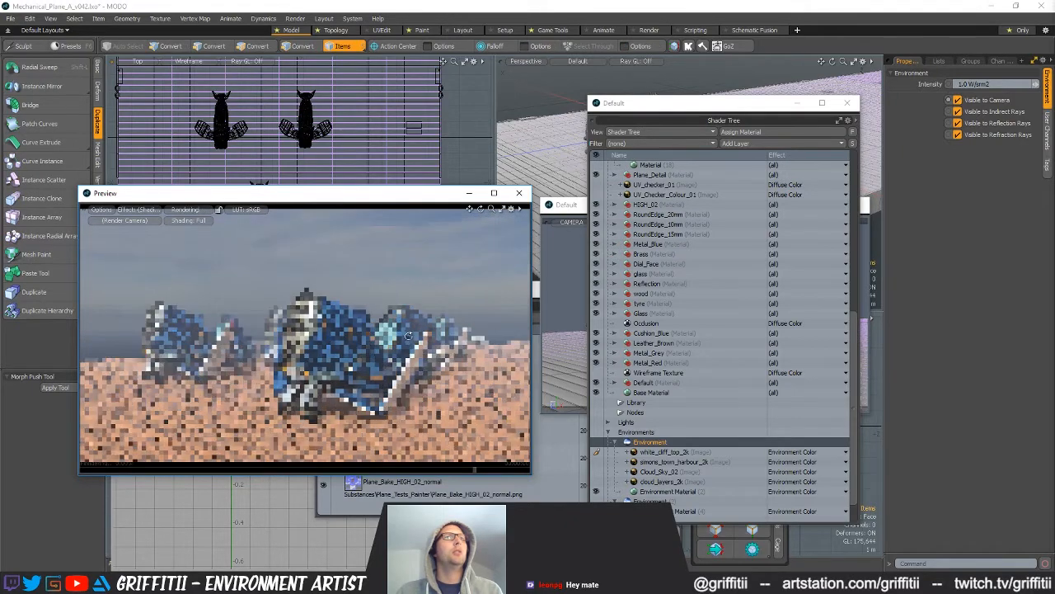
left_click(194, 210)
- Switch to Photoshop and open white_cliff_top_2k.hdr from the Mechanical_Plane Images folder
key("alt+Tab")
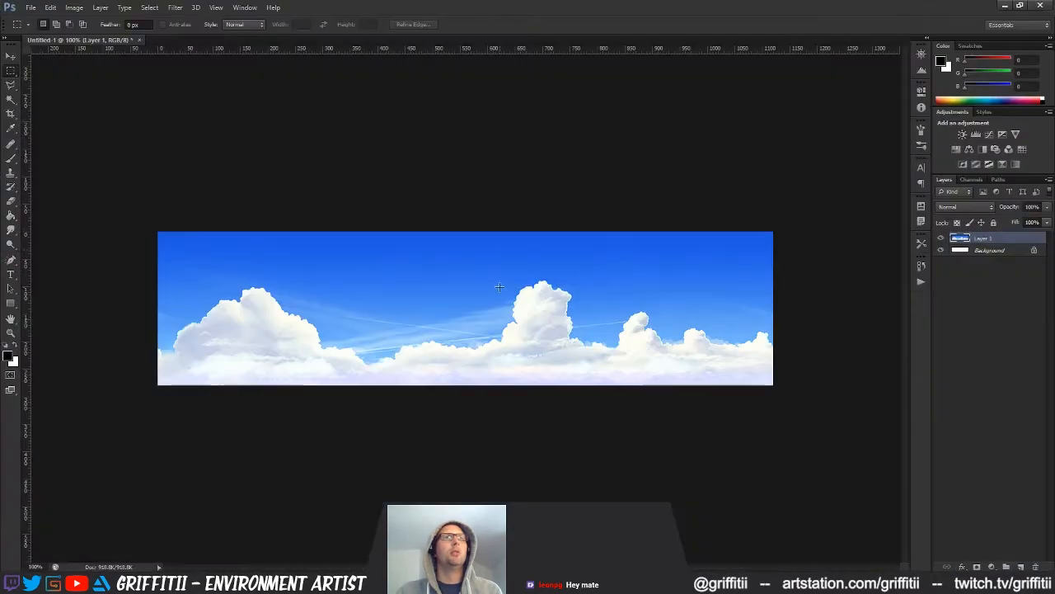
key("alt+Tab")
left_click(536, 239)
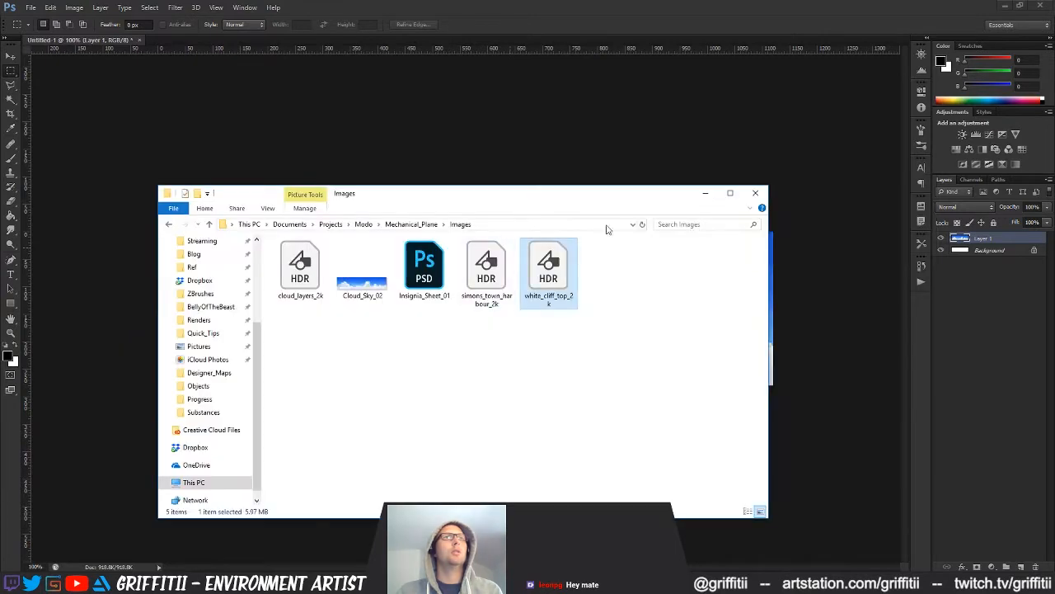
left_click(580, 10)
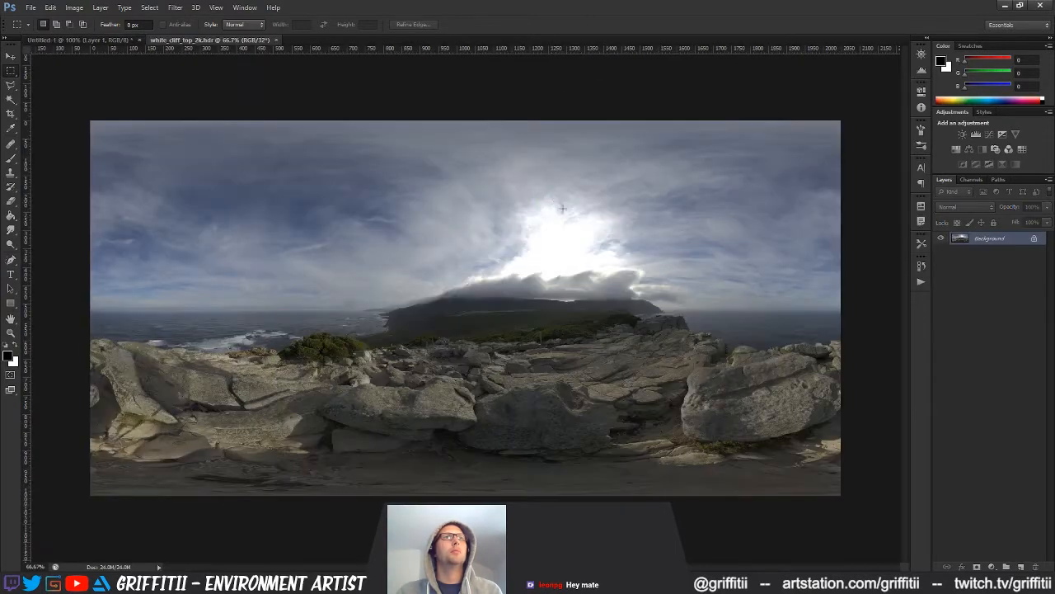
- Add an Exposure adjustment layer with exposure +1.63, offset -0.0159 and gamma correction 0.95, and compare the image with and without it
left_click(991, 568)
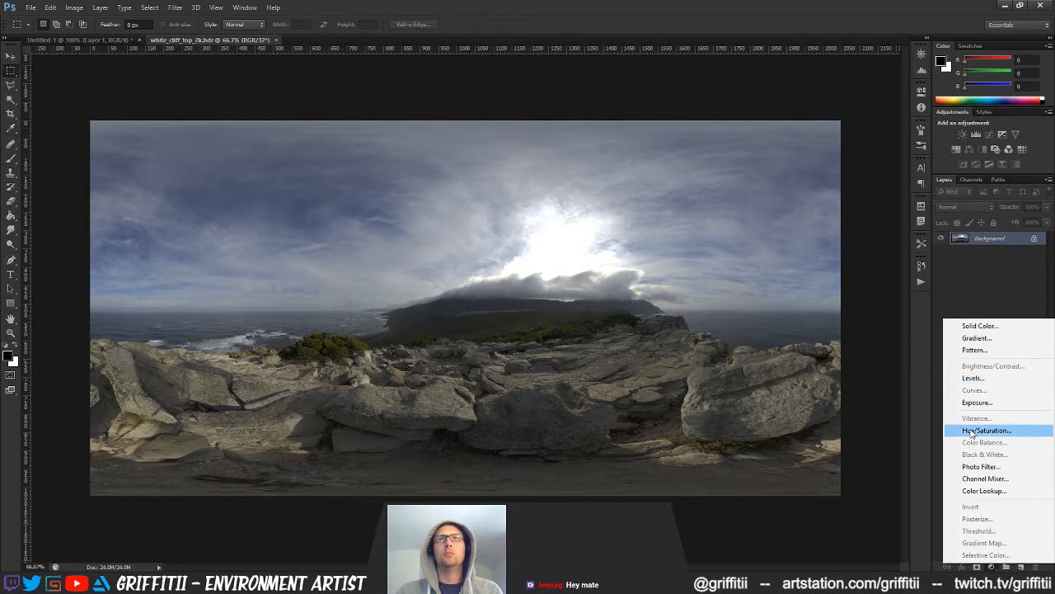
left_click(976, 403)
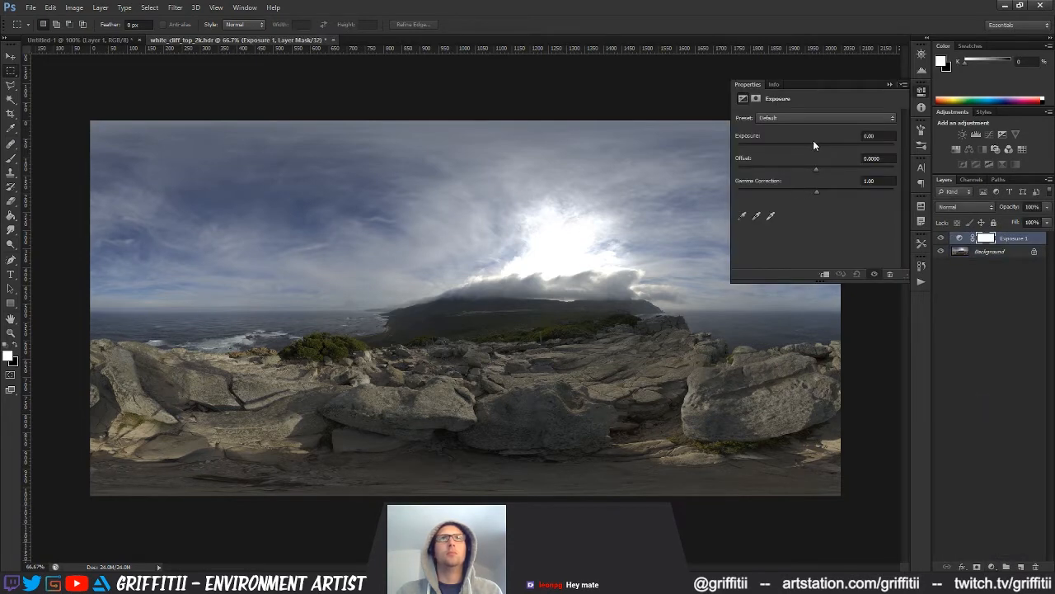
left_click_drag(816, 145, 831, 150)
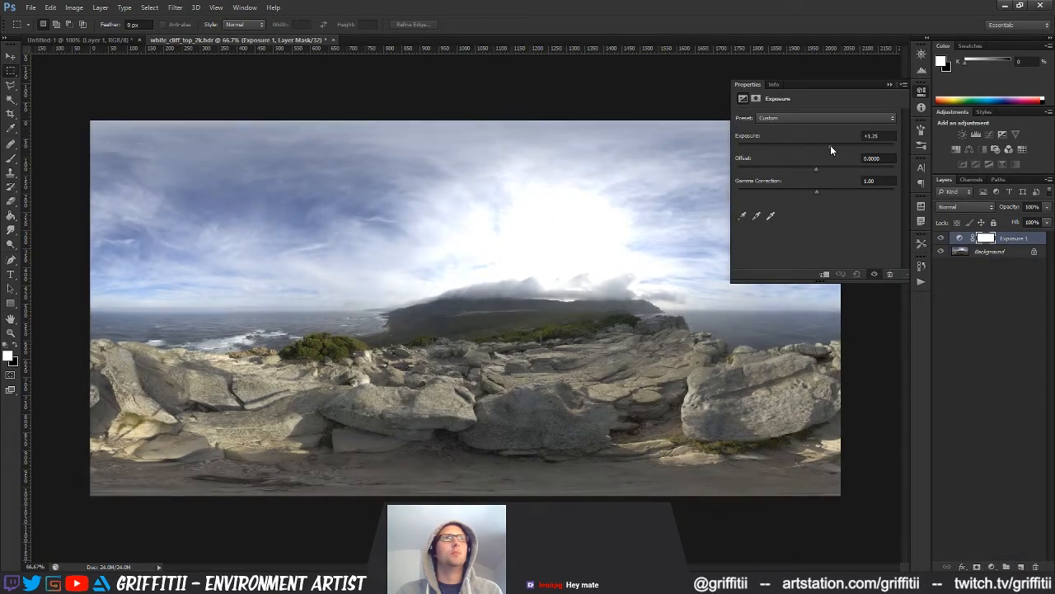
left_click_drag(831, 149, 832, 150)
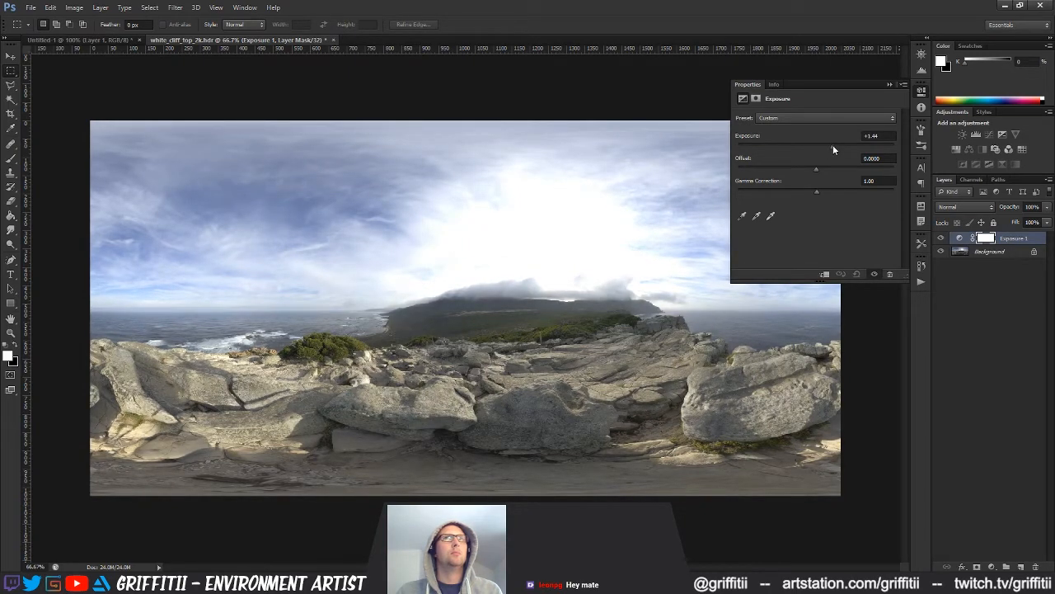
left_click_drag(817, 170, 819, 195)
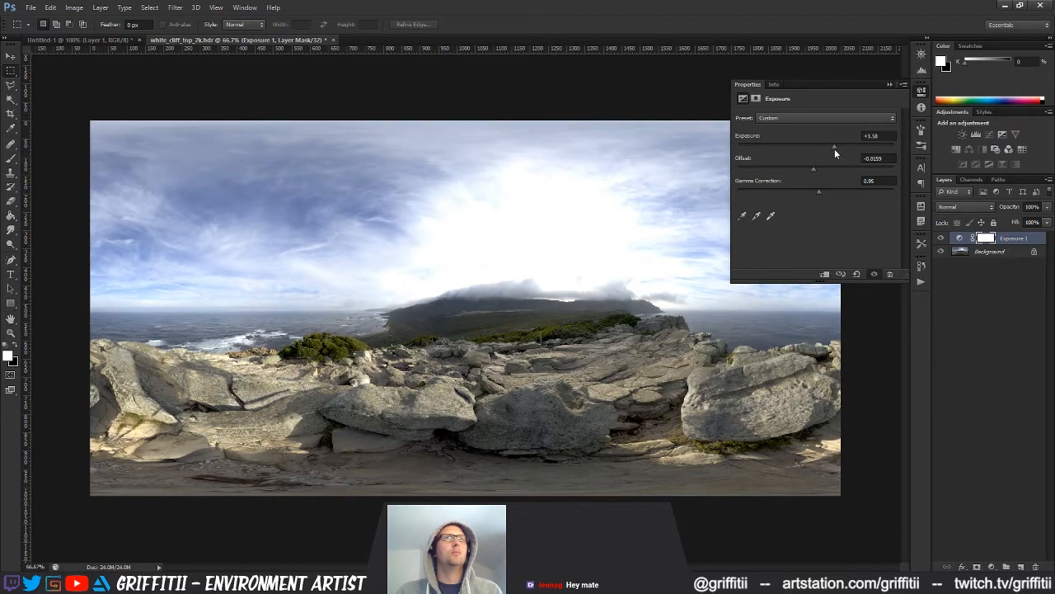
left_click(941, 238)
left_click(940, 238)
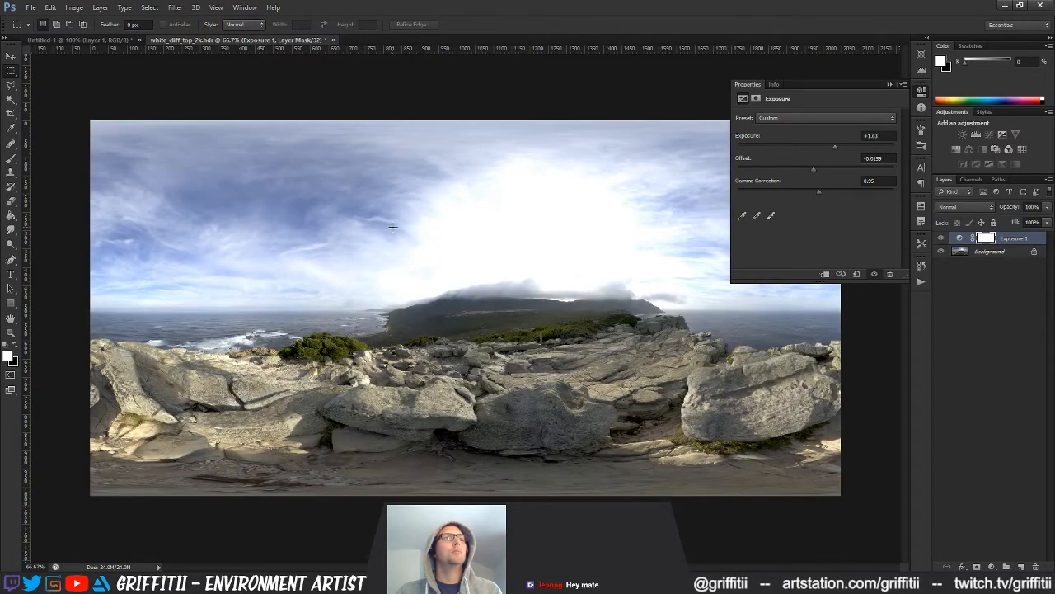
- Save a copy of the brightened panorama in Radiance HDR format as white_cliff_top_2k_v002 in the Images folder
key("ctrl+shift+s")
left_click(550, 275)
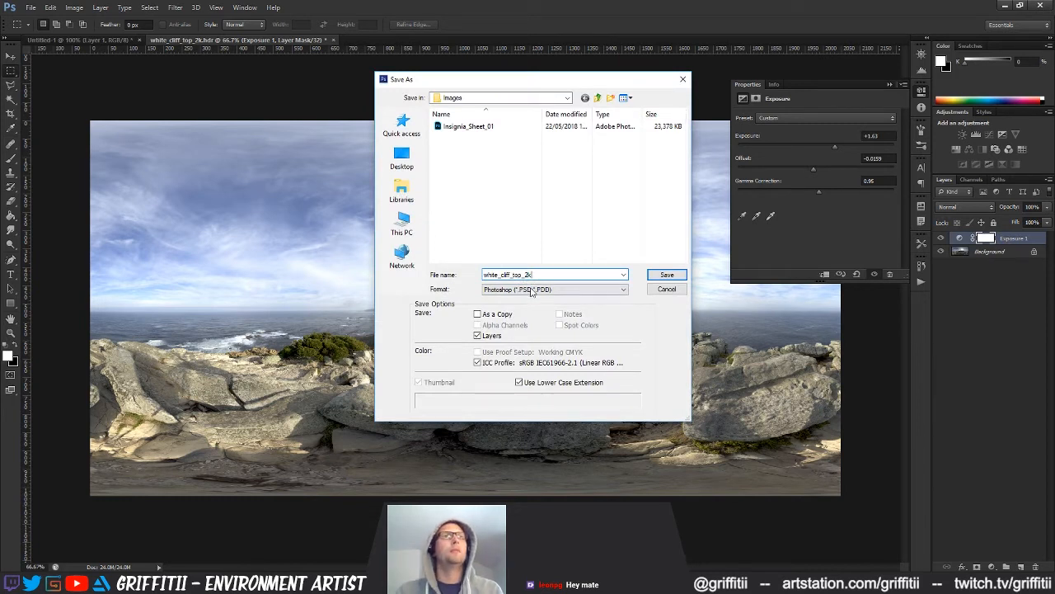
left_click(532, 290)
left_click(546, 332)
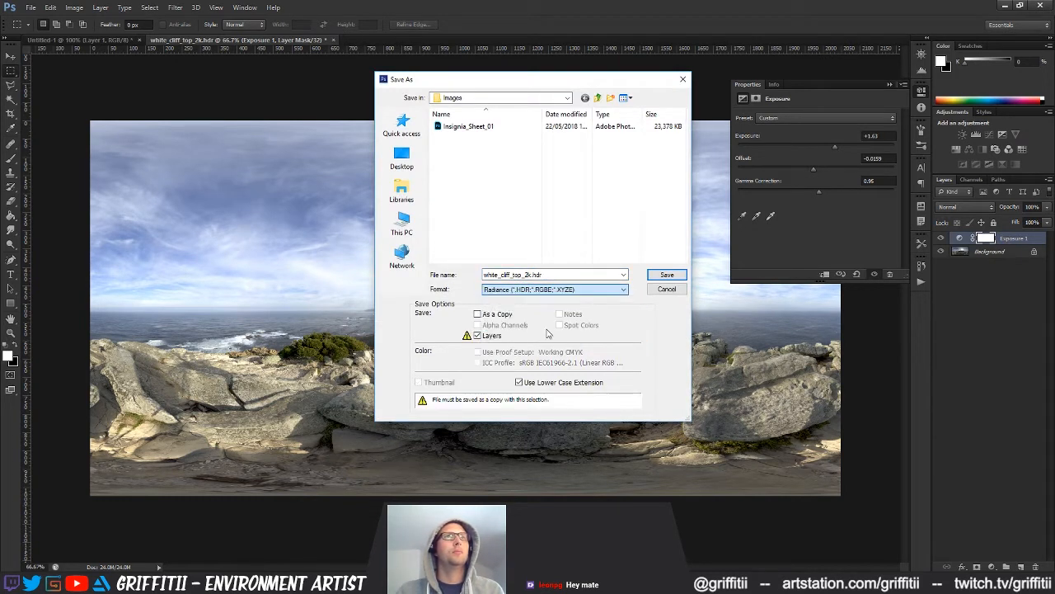
left_click(584, 274)
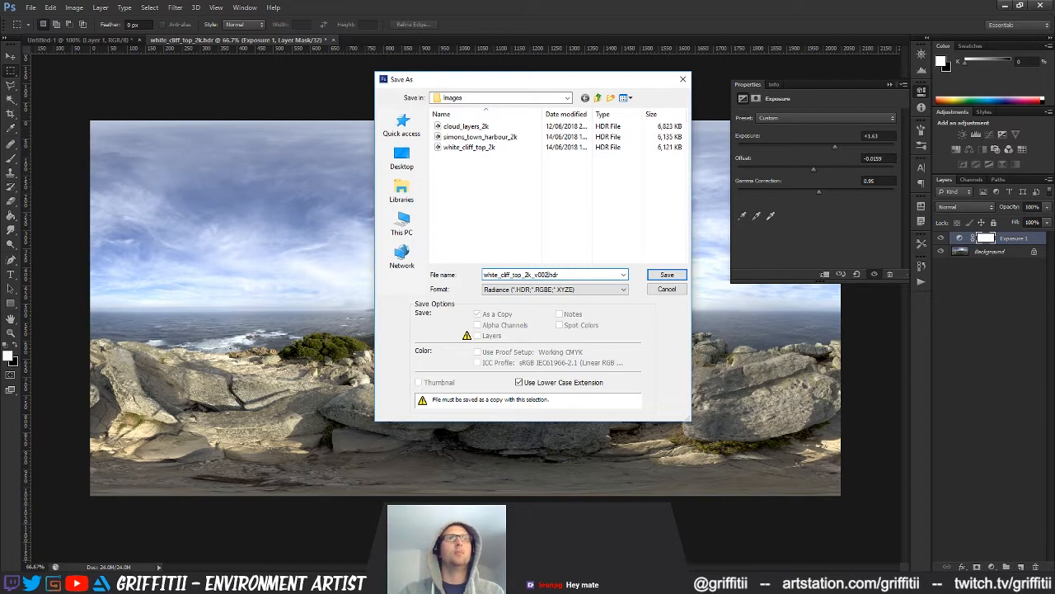
key("Return")
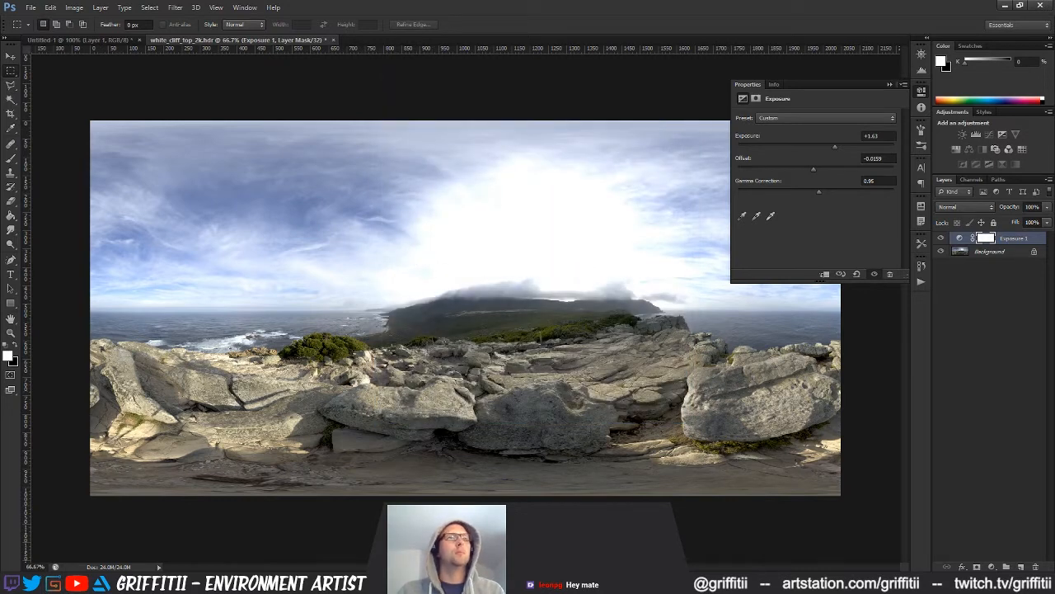
- Switch to MODO, load white_cliff_top_2k_v002 as an image map in the first environment, and resume the preview render
key("alt+Tab")
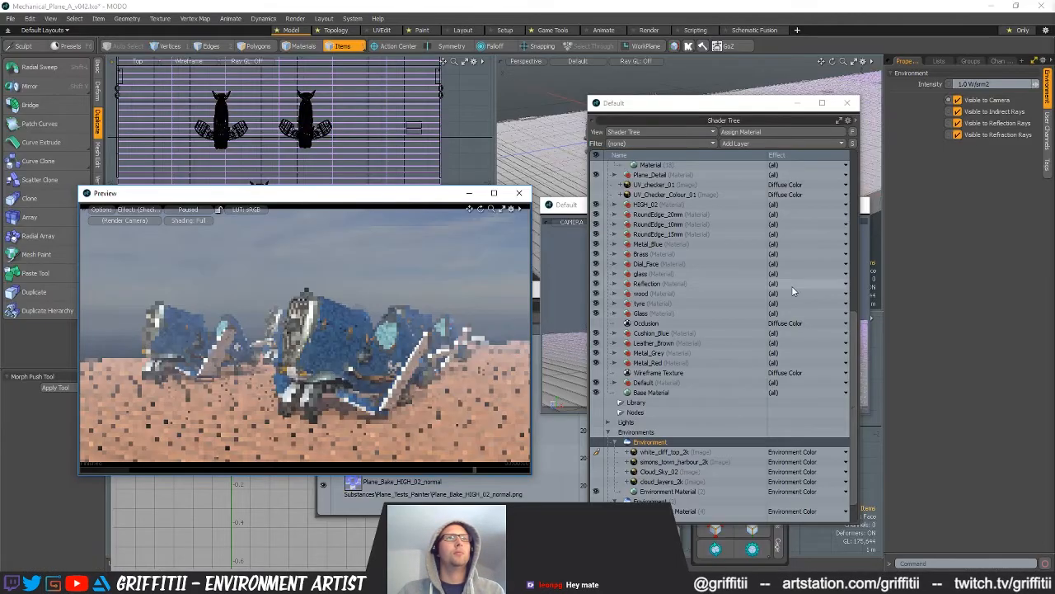
left_click(780, 144)
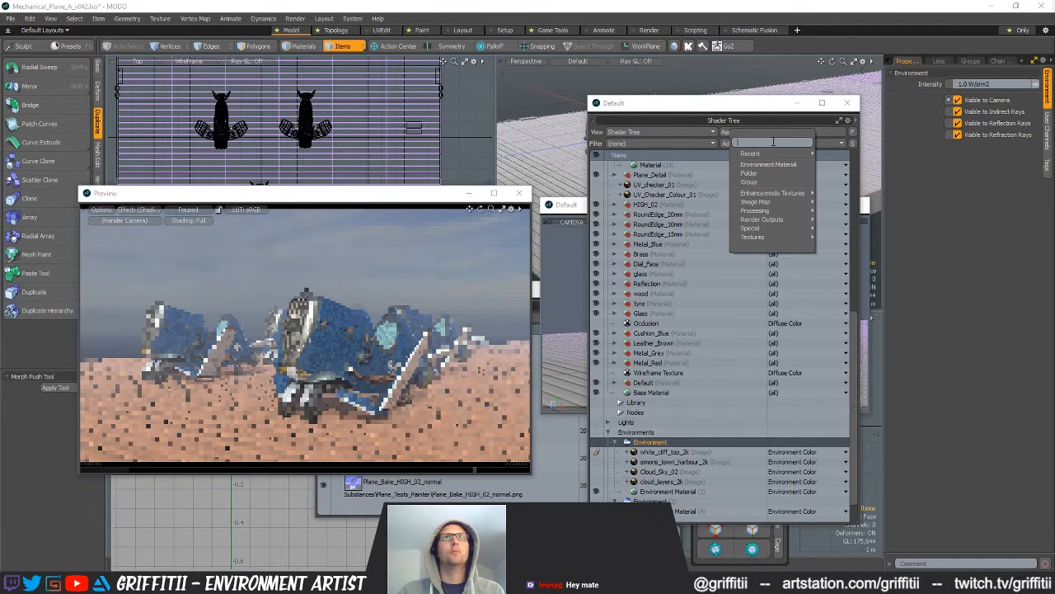
mouse_move(760, 153)
left_click(841, 142)
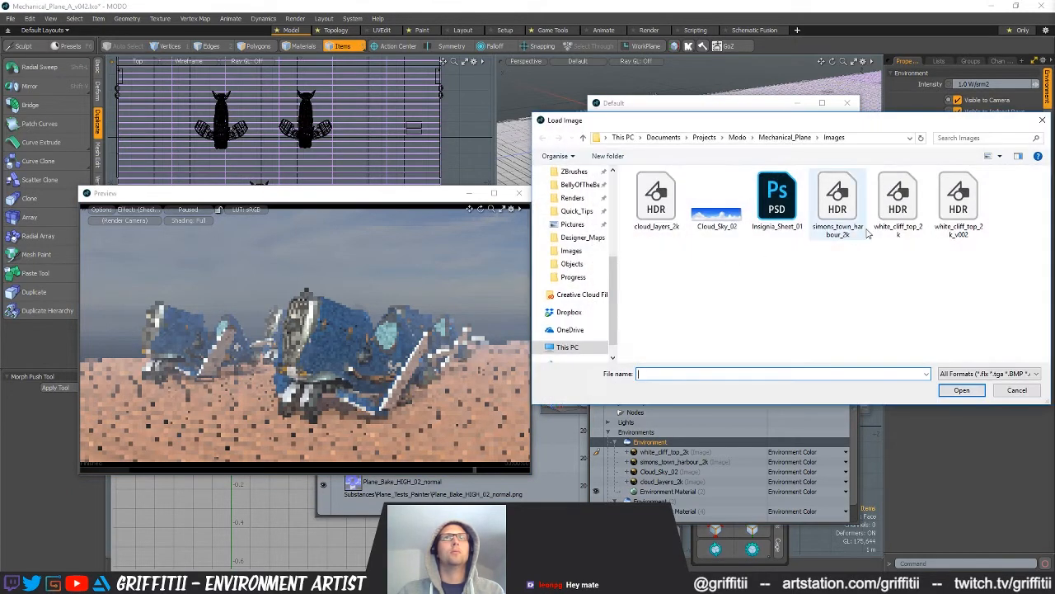
left_click(958, 200)
left_click(960, 390)
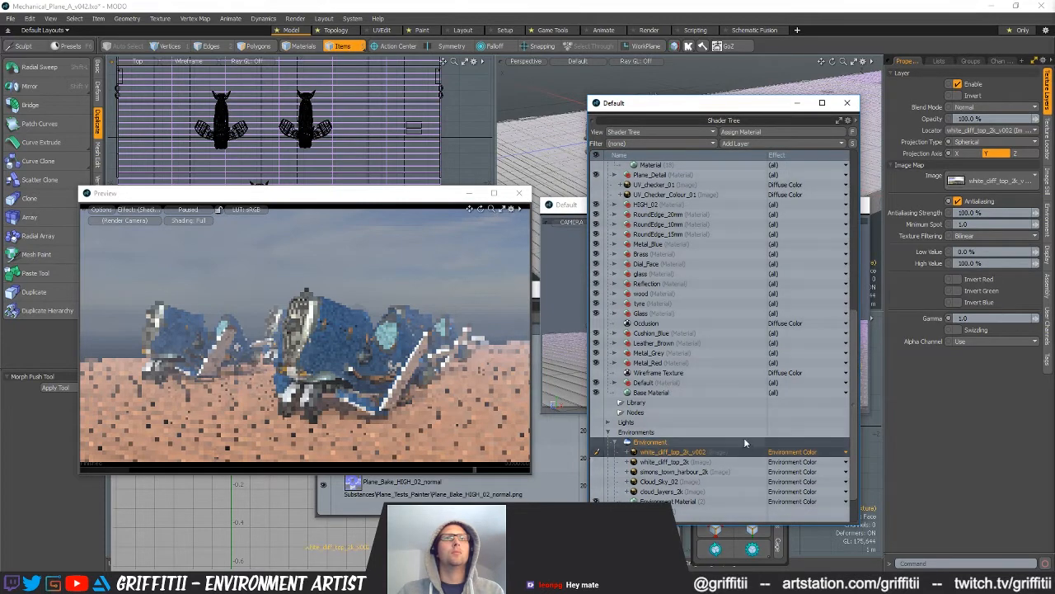
left_click(188, 210)
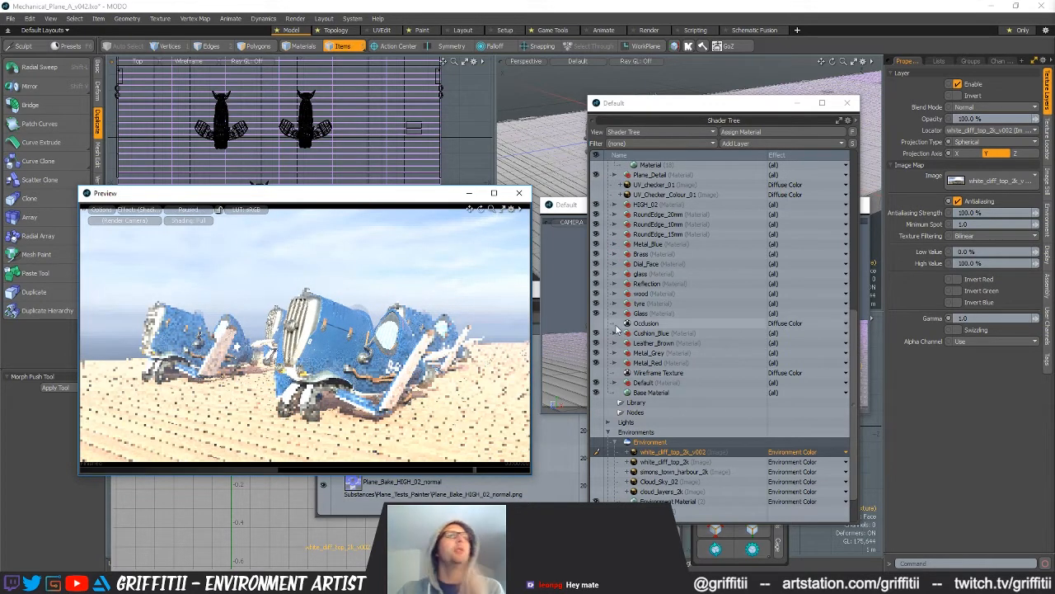
- Switch to Photoshop, hide the first exposure adjustment, and add a second Exposure adjustment layer directly above the Background
key("alt+Tab")
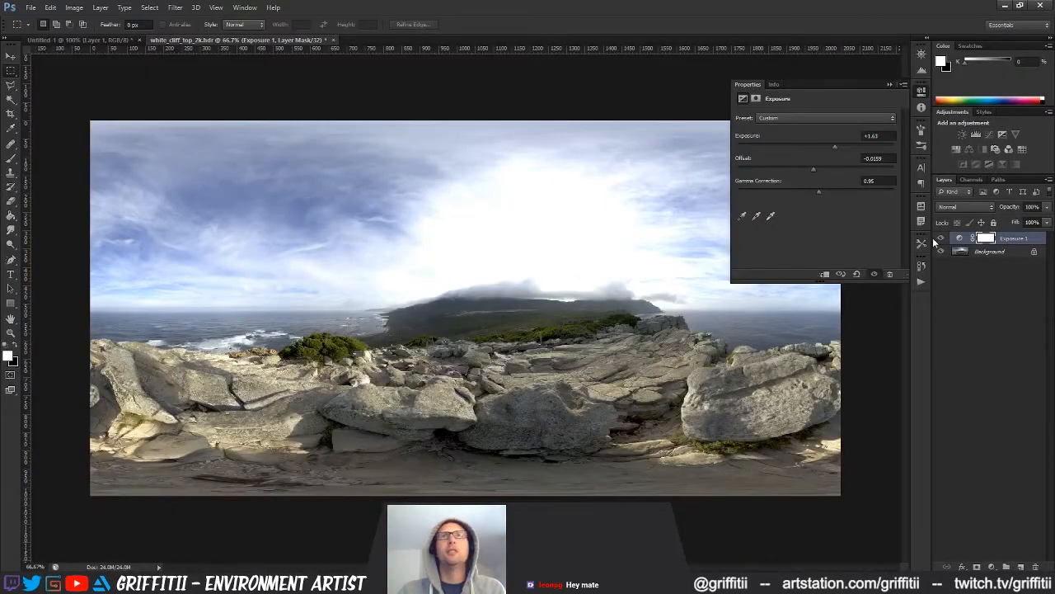
left_click(941, 239)
left_click(990, 251)
left_click(992, 567)
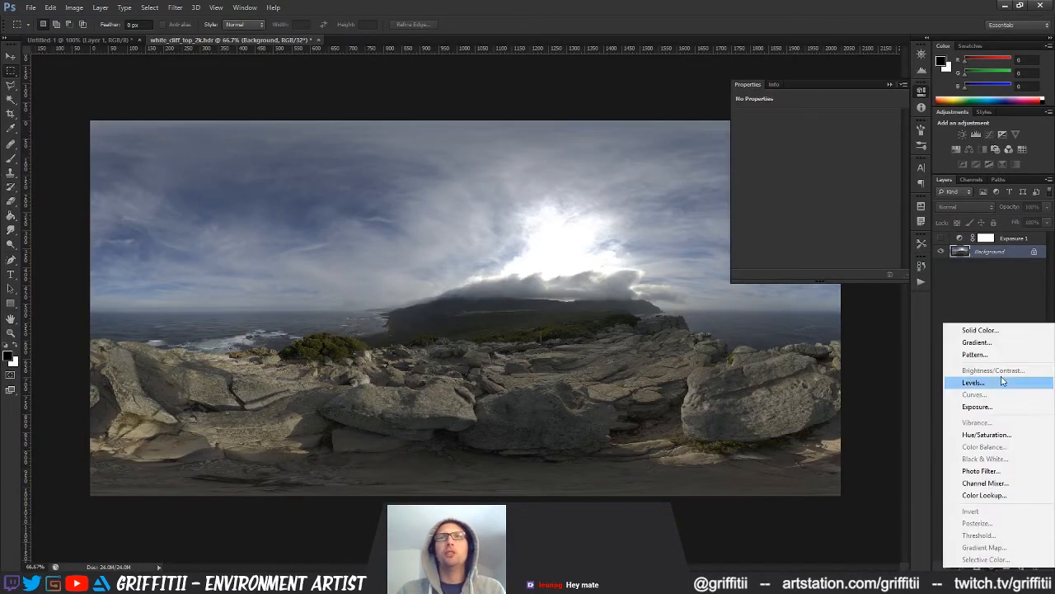
left_click(978, 406)
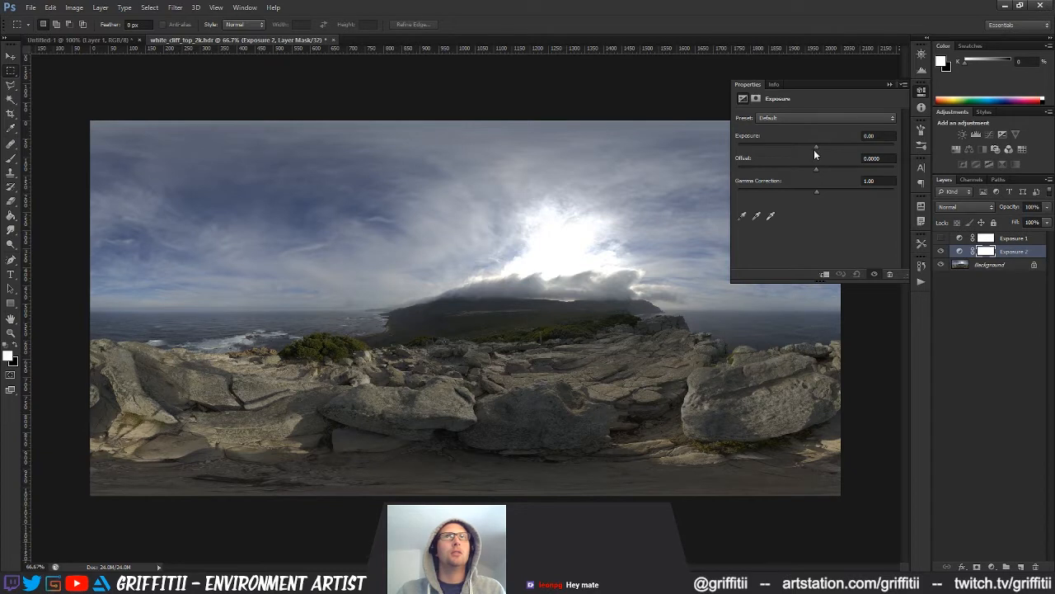
- Set the second adjustment to exposure +0.40, offset -0.0088 and gamma correction 1.05, and compare the image with and without it
left_click_drag(816, 148, 820, 146)
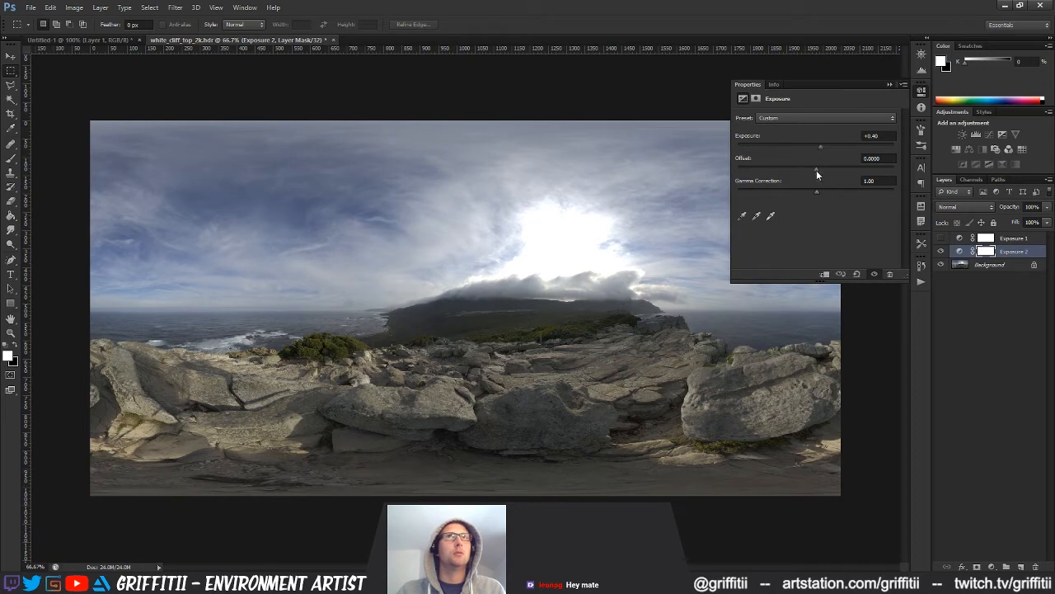
left_click_drag(816, 170, 817, 169)
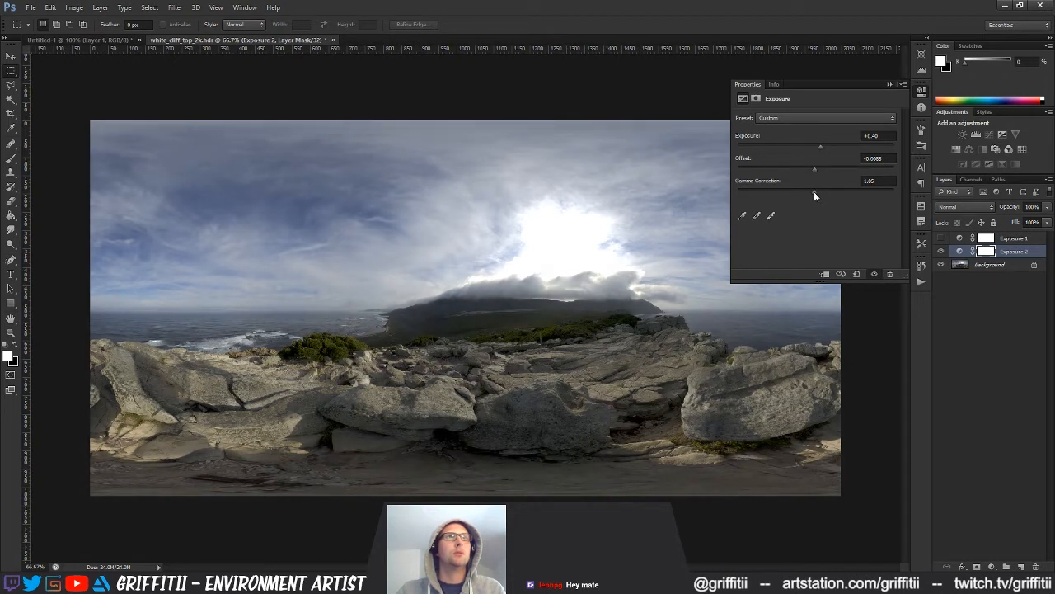
left_click(941, 252)
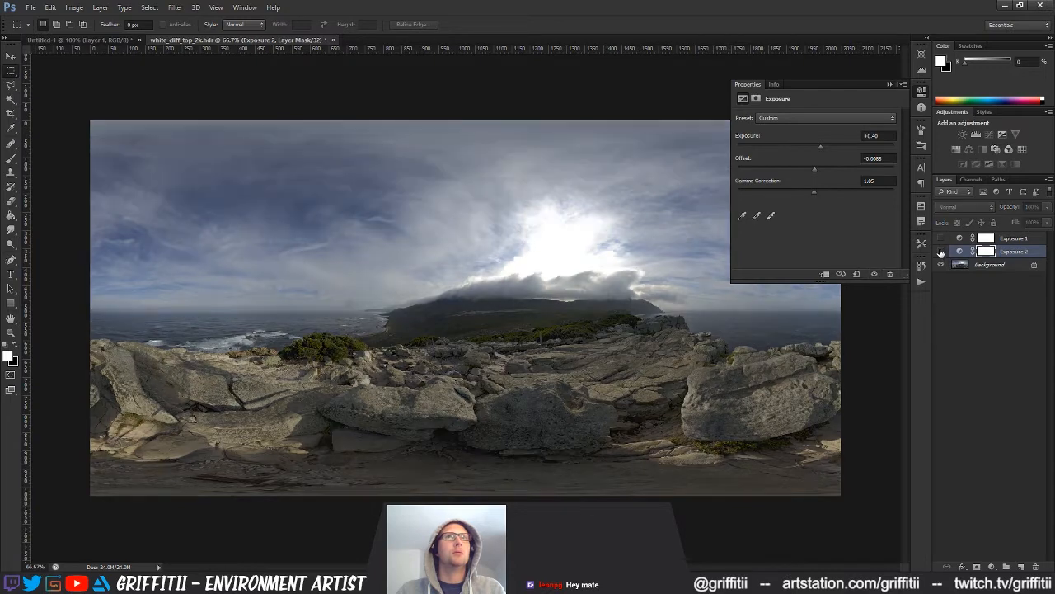
left_click(941, 252)
left_click(940, 252)
left_click(941, 252)
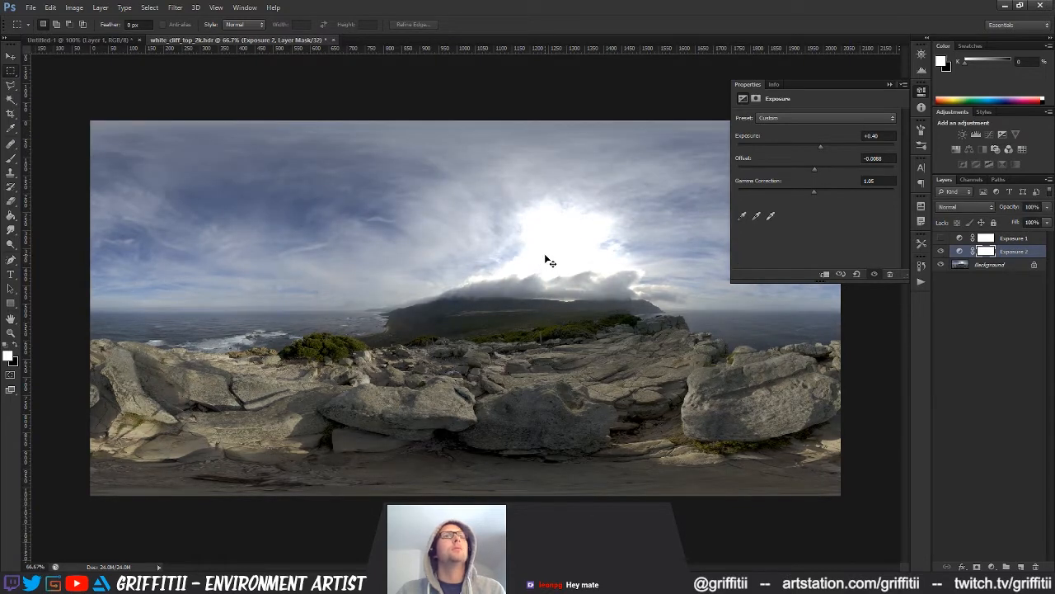
- Save a copy of the panorama in Radiance HDR format, replacing the existing white_cliff_top_2k_v002 file
key("ctrl+shift+s")
left_click(526, 290)
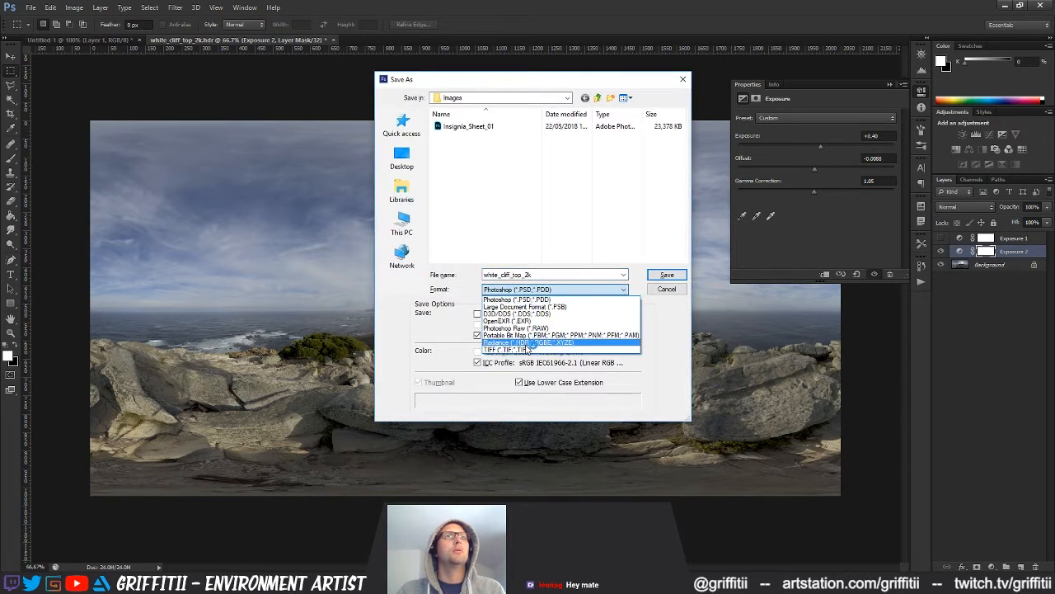
left_click(528, 342)
left_click(512, 157)
left_click(667, 275)
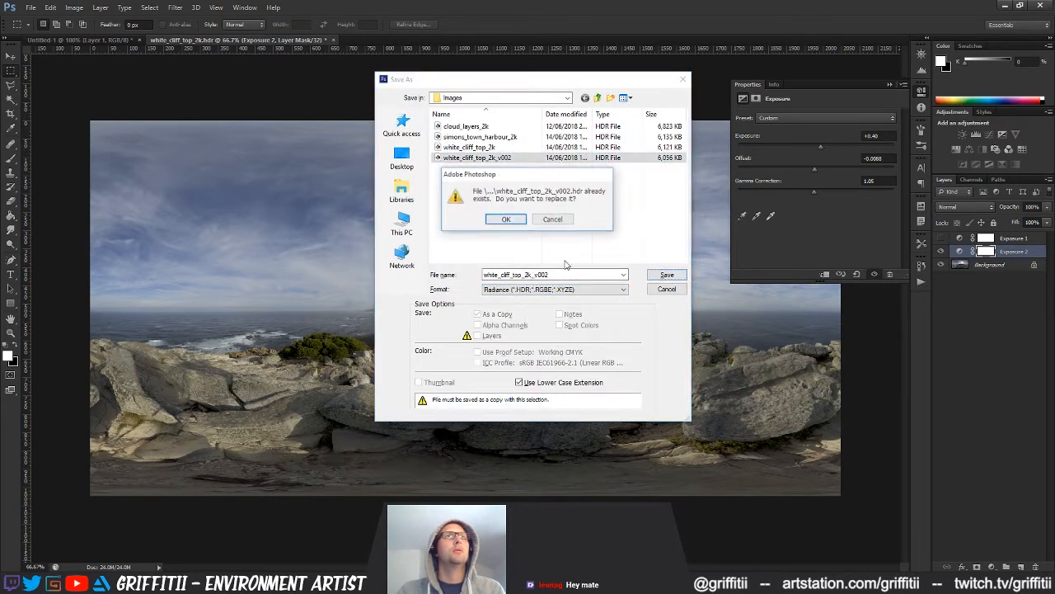
left_click(506, 220)
- Switch to MODO, re-render the preview with the resaved sky, orbit the render camera around the planes, and pause the render
key("alt+Tab")
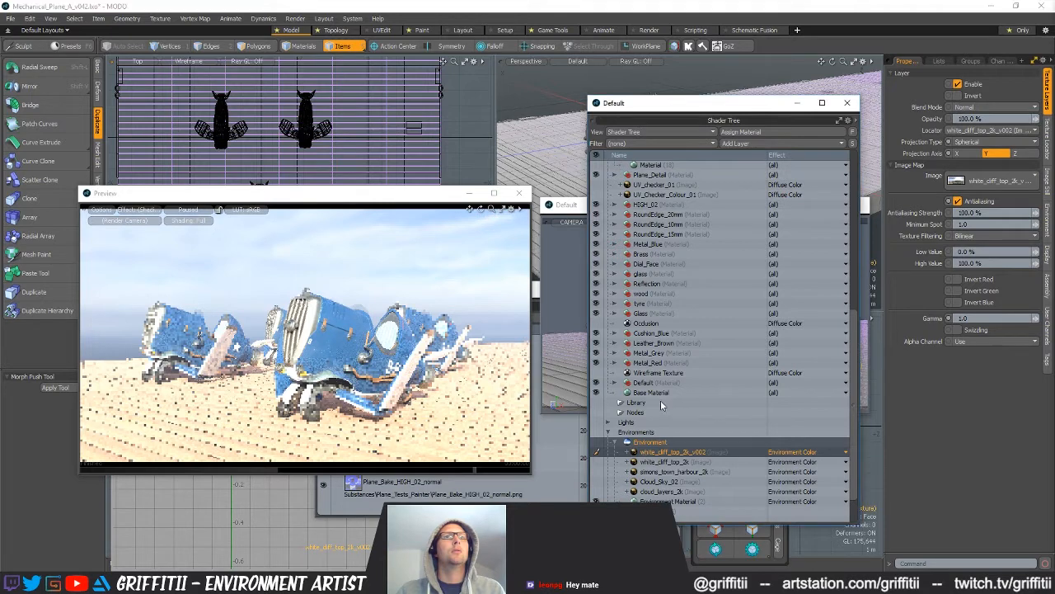
right_click(672, 452)
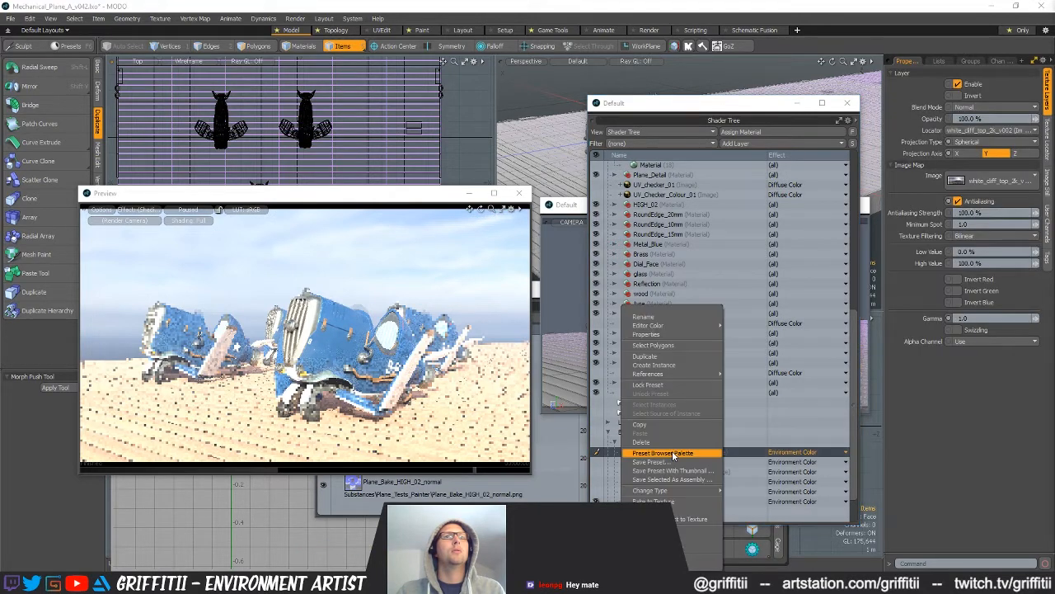
mouse_move(655, 328)
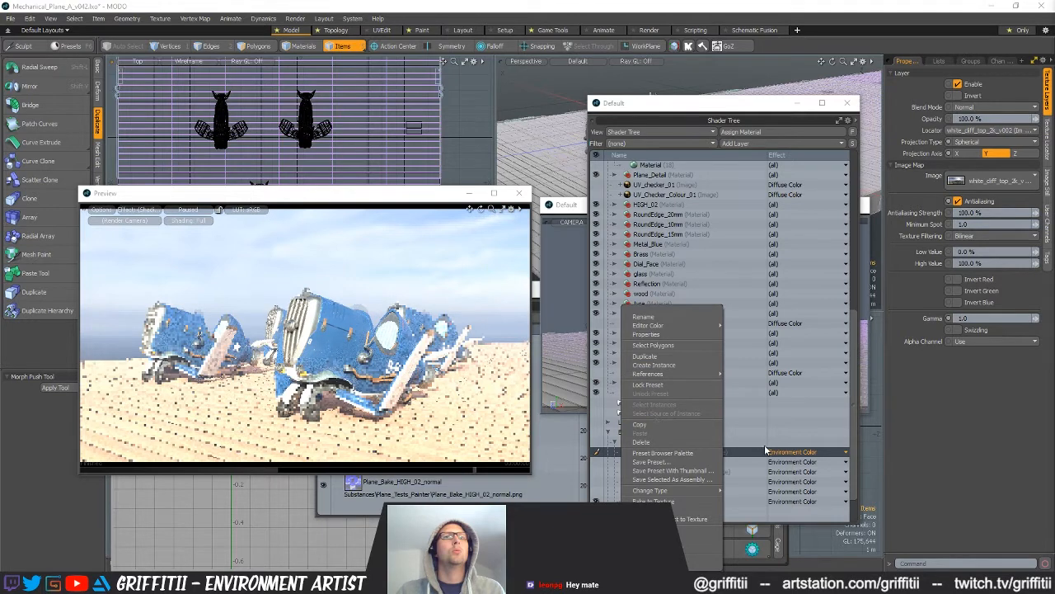
left_click(650, 401)
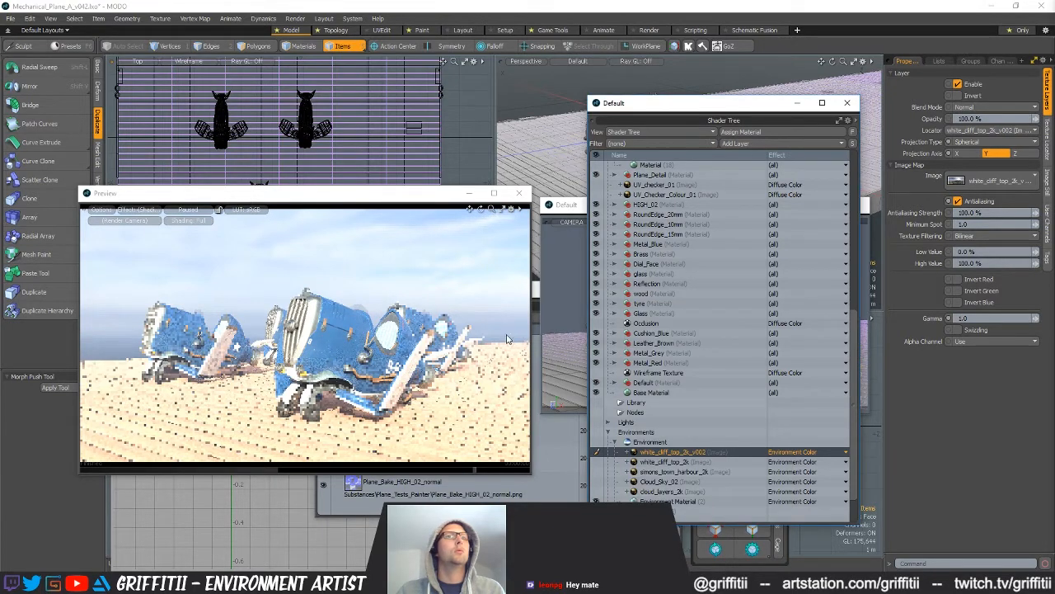
left_click(395, 195)
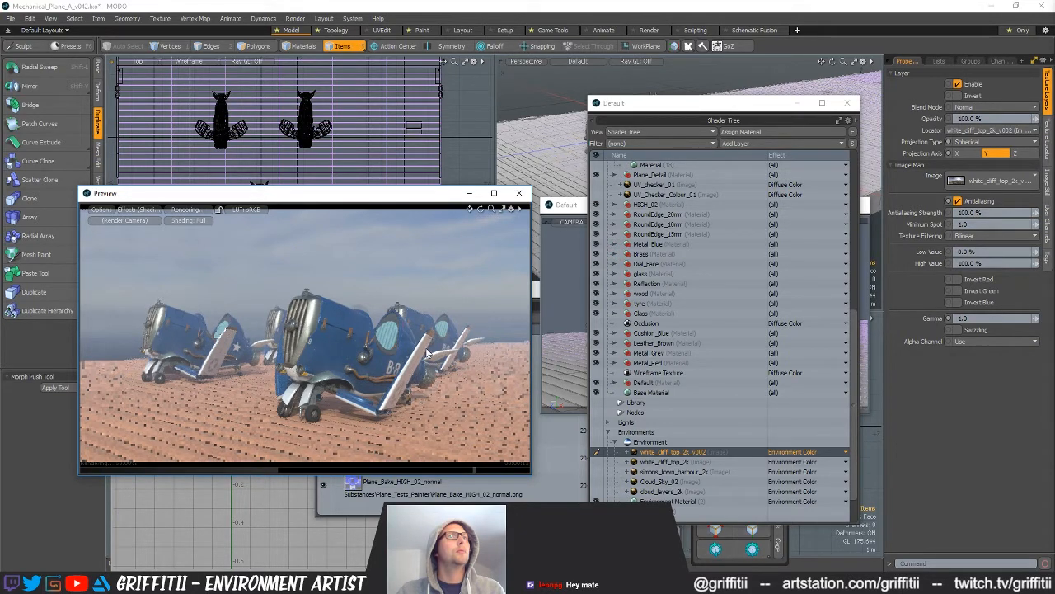
left_click_drag(383, 353, 450, 353, "alt")
left_click(190, 211)
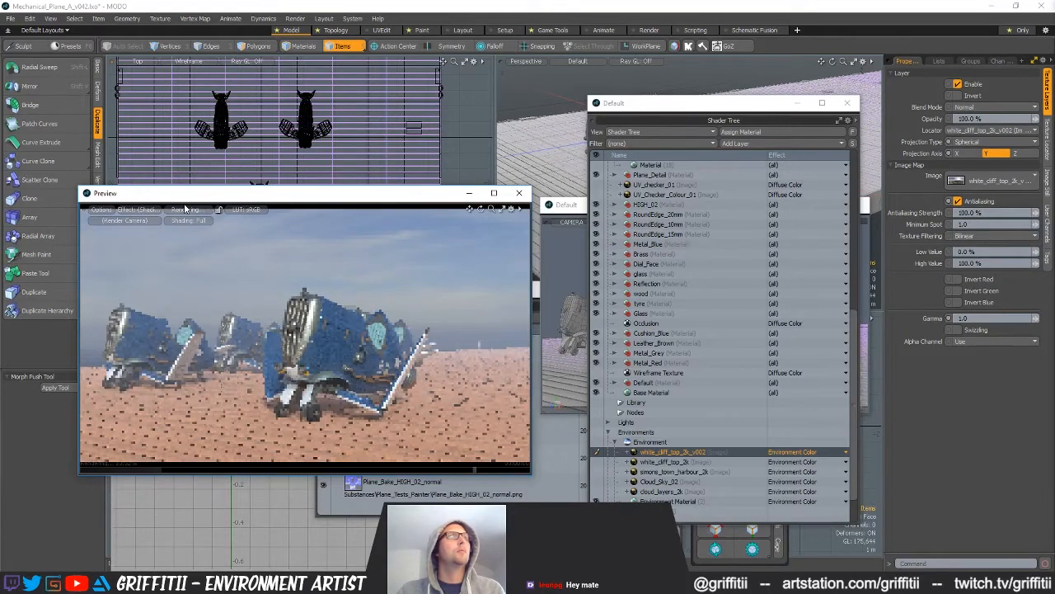
- Switch to Photoshop, compare the panorama with and without the Exposure 2 adjustment, and add an empty layer above it
key("alt+Tab")
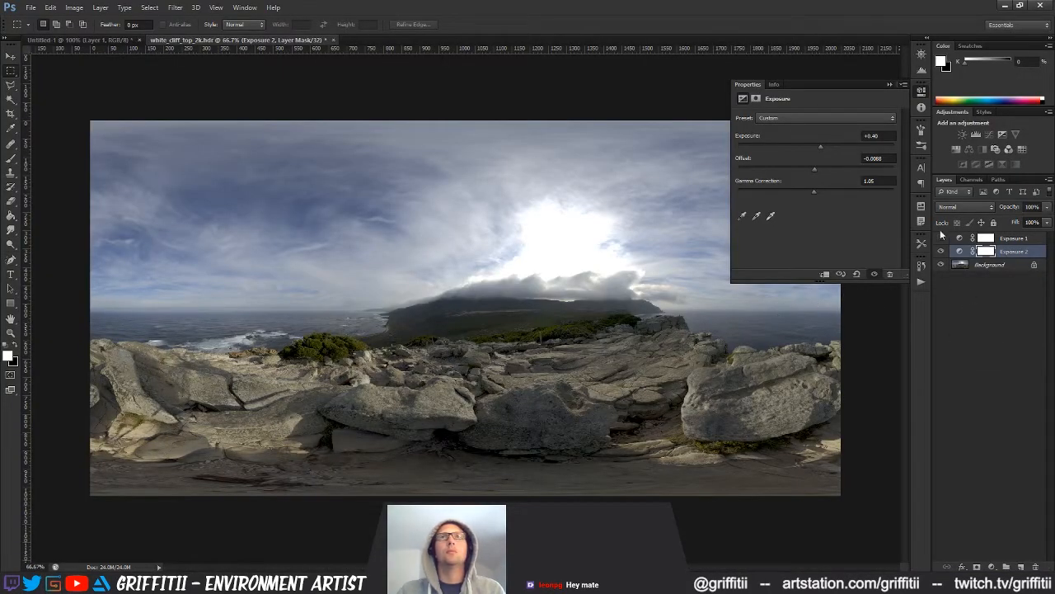
left_click(941, 252)
left_click(941, 251)
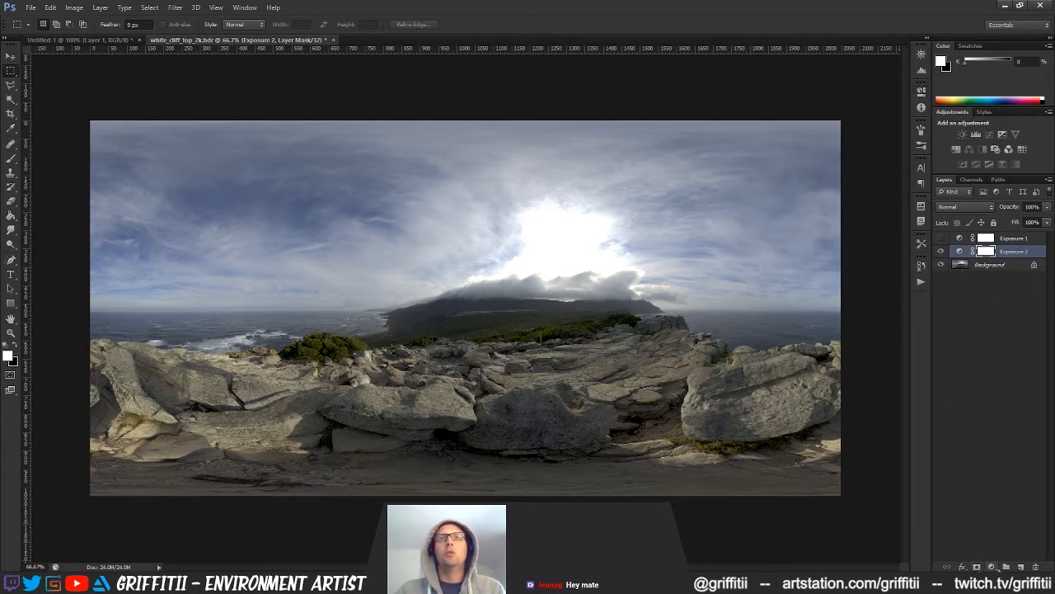
key("ctrl+shift+alt+n")
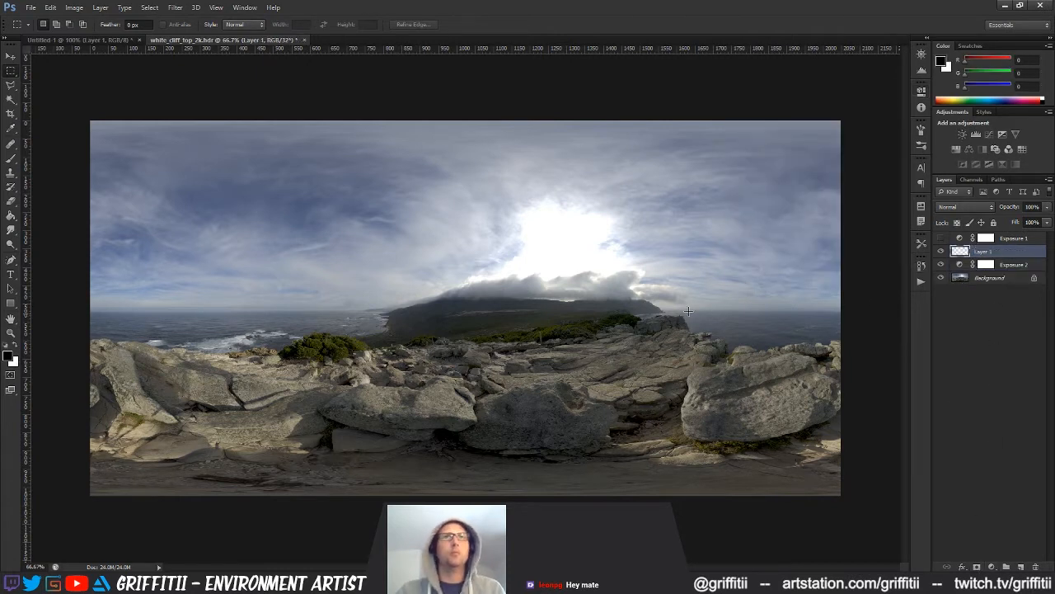
- Try to start a selection on the panorama with the Magnetic Lasso
key("l")
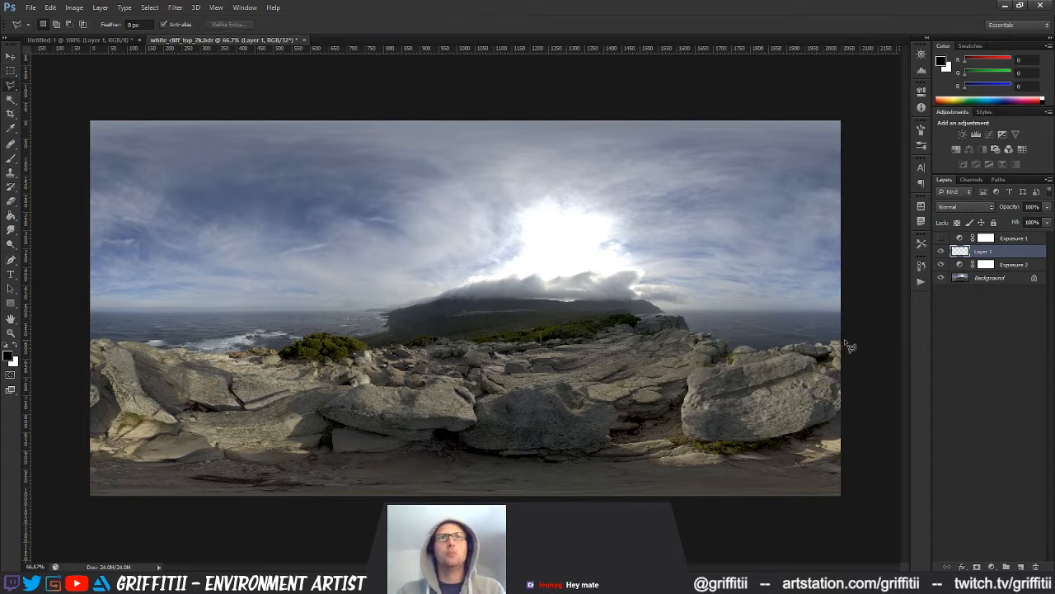
right_click(9, 87)
left_click(49, 107)
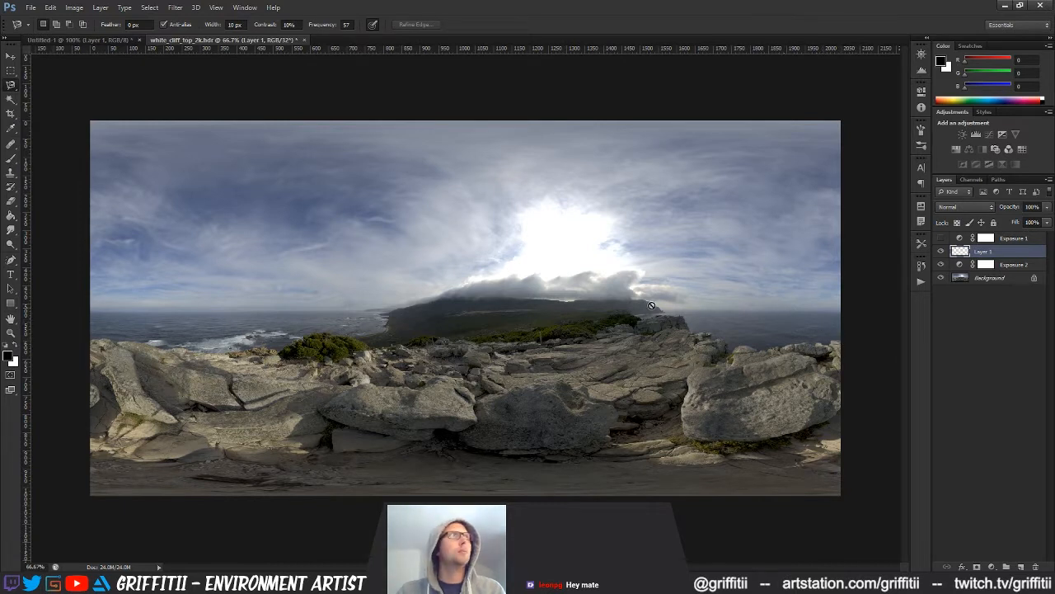
left_click(568, 244)
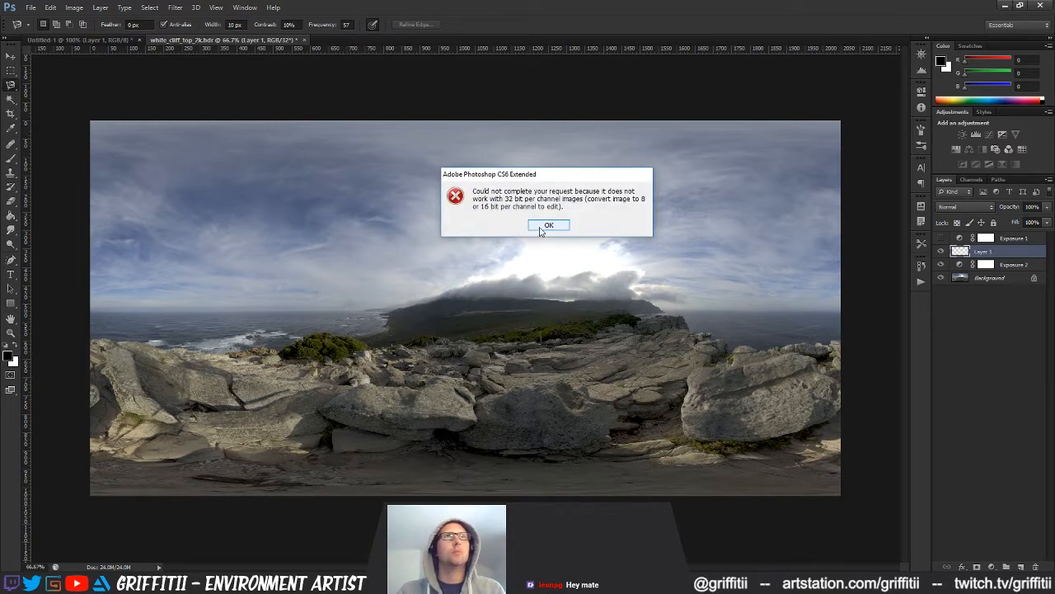
left_click(540, 226)
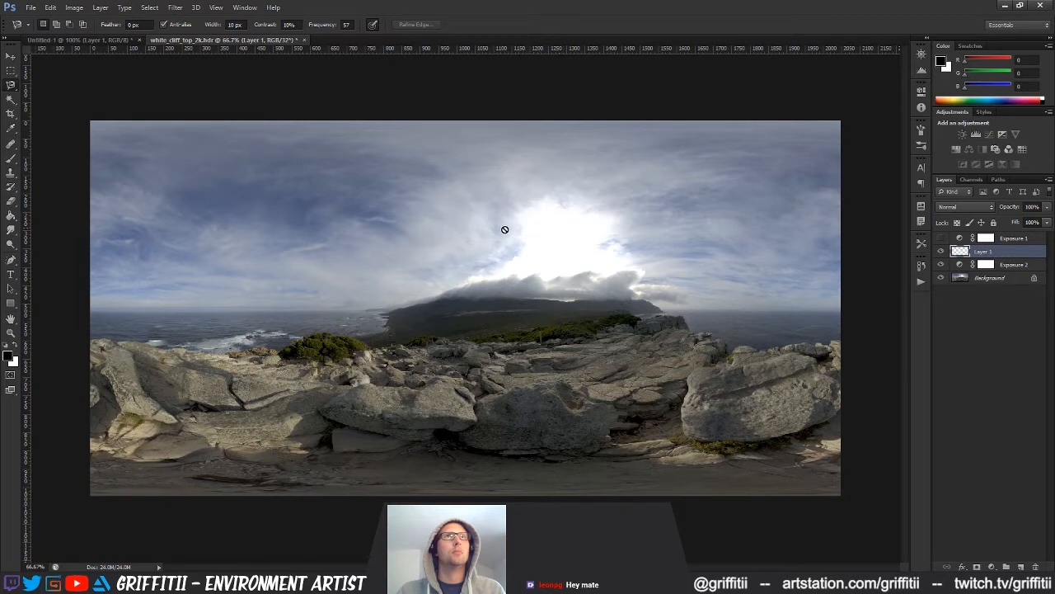
- Select the sky and sea with the Polygonal Lasso, tracing the rocks, the coast and cloud-covered mountain, and leaving out the sun glare
left_click(11, 88)
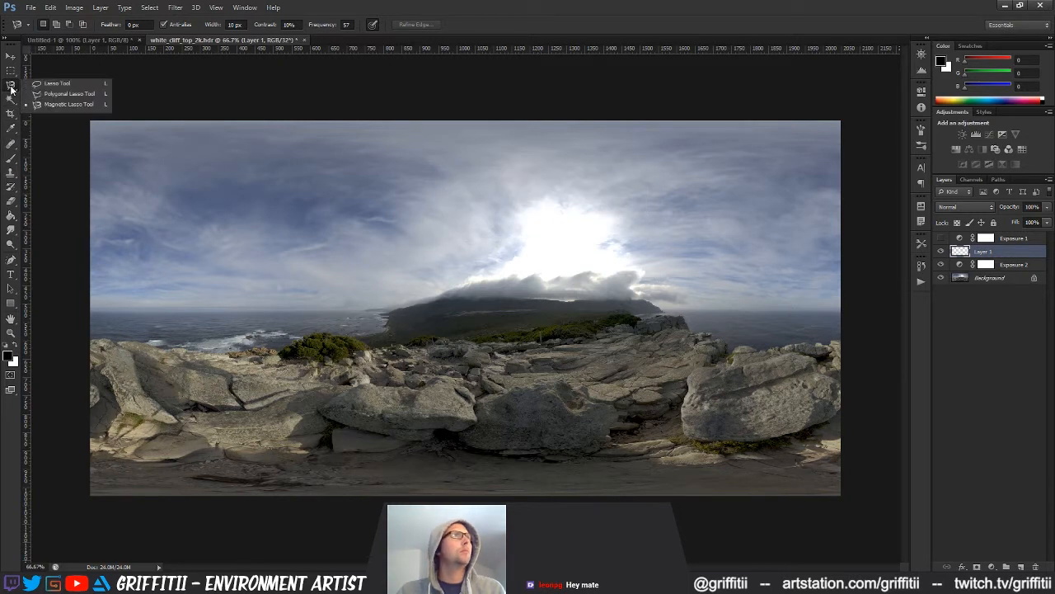
left_click(67, 93)
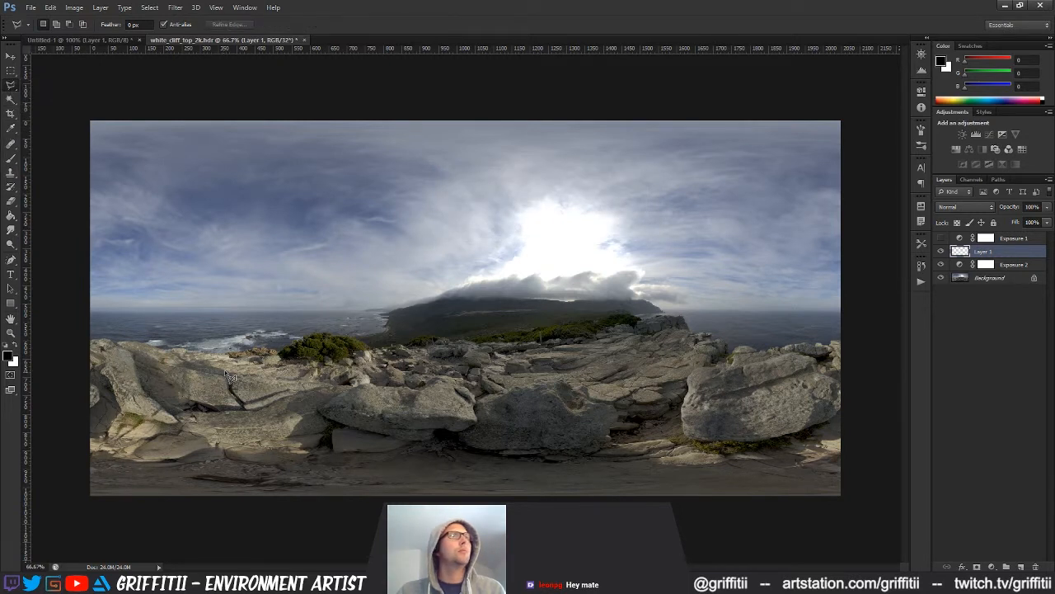
left_click(94, 339)
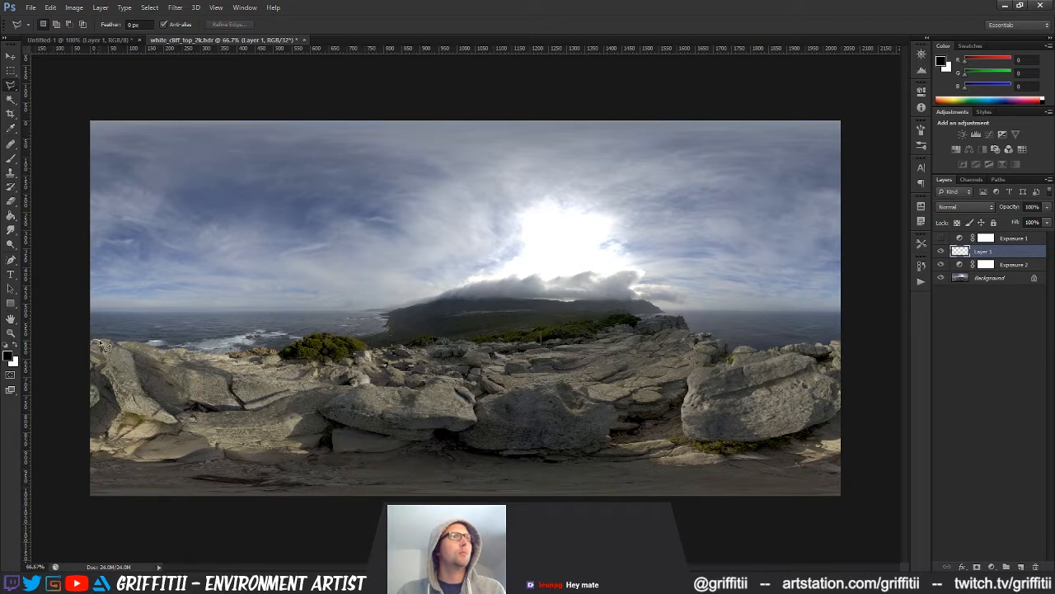
left_click(119, 343)
left_click(135, 343)
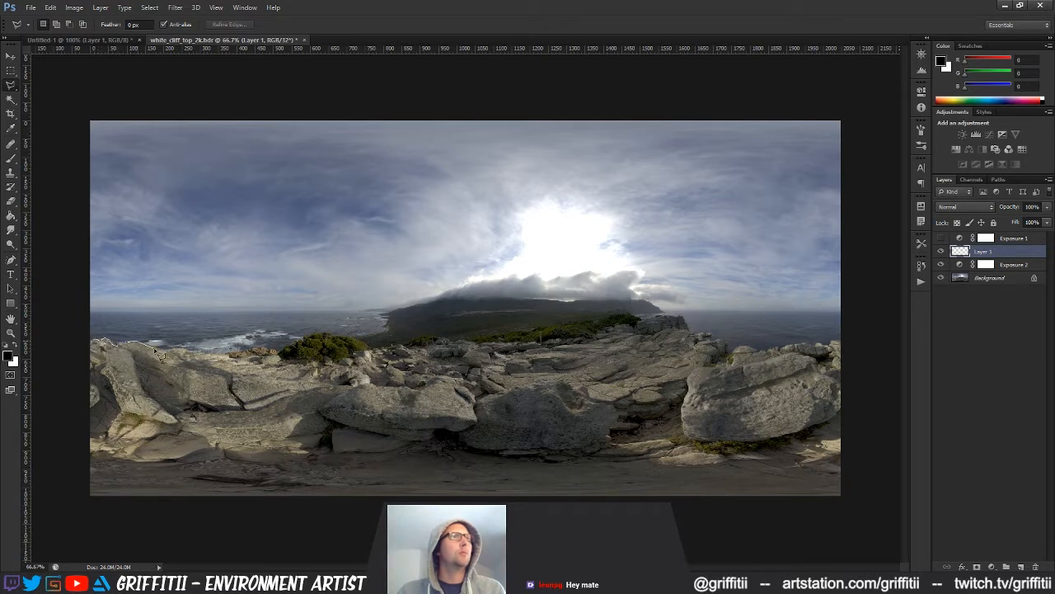
left_click(163, 349)
left_click(187, 349)
left_click(200, 351)
left_click(218, 354)
left_click(239, 357)
left_click(252, 351)
left_click(269, 354)
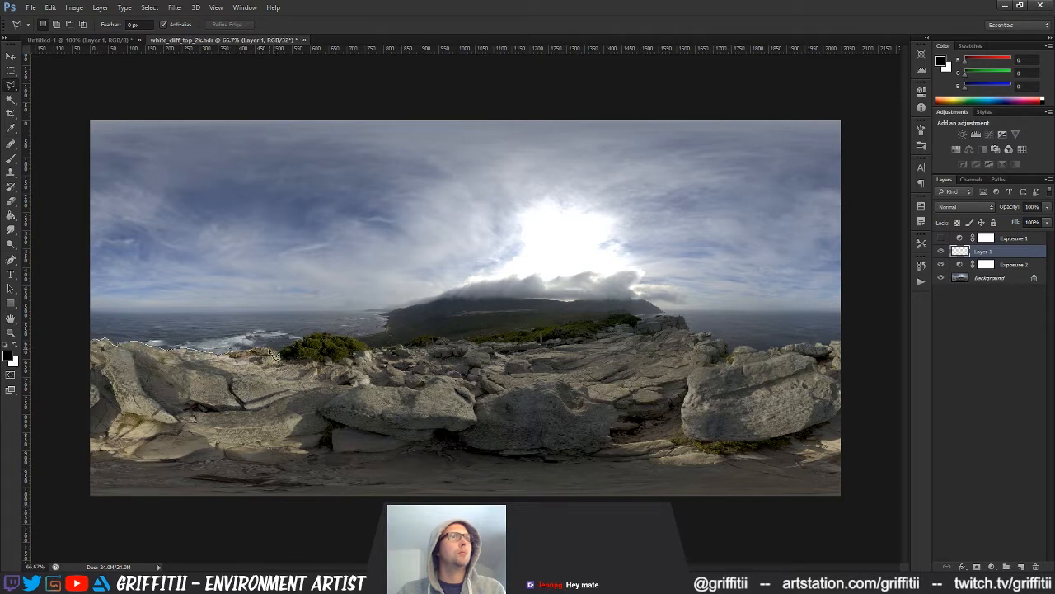
left_click(297, 341)
left_click(305, 336)
left_click(315, 333)
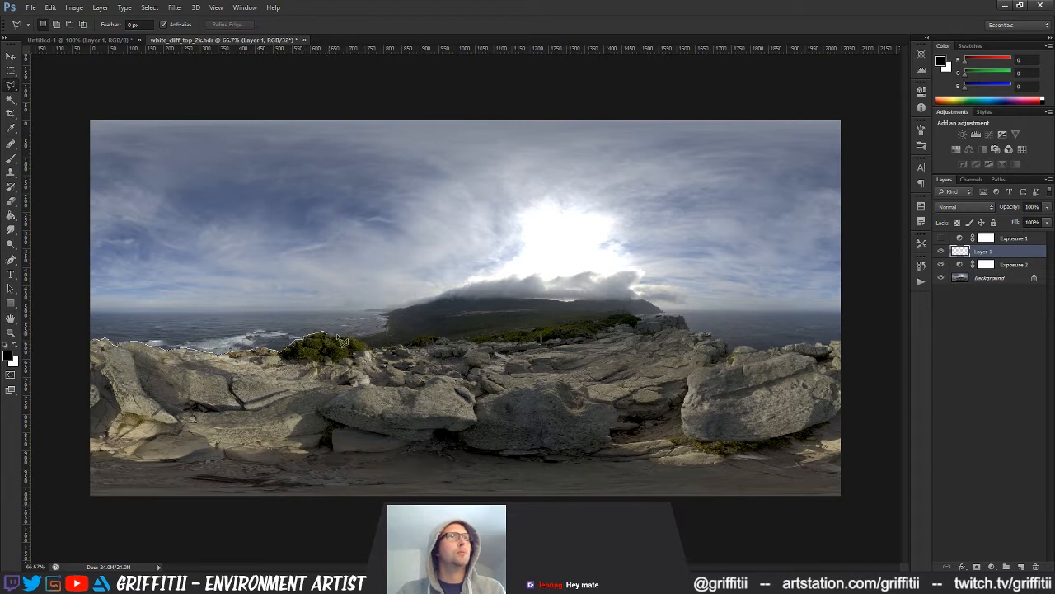
left_click(348, 338)
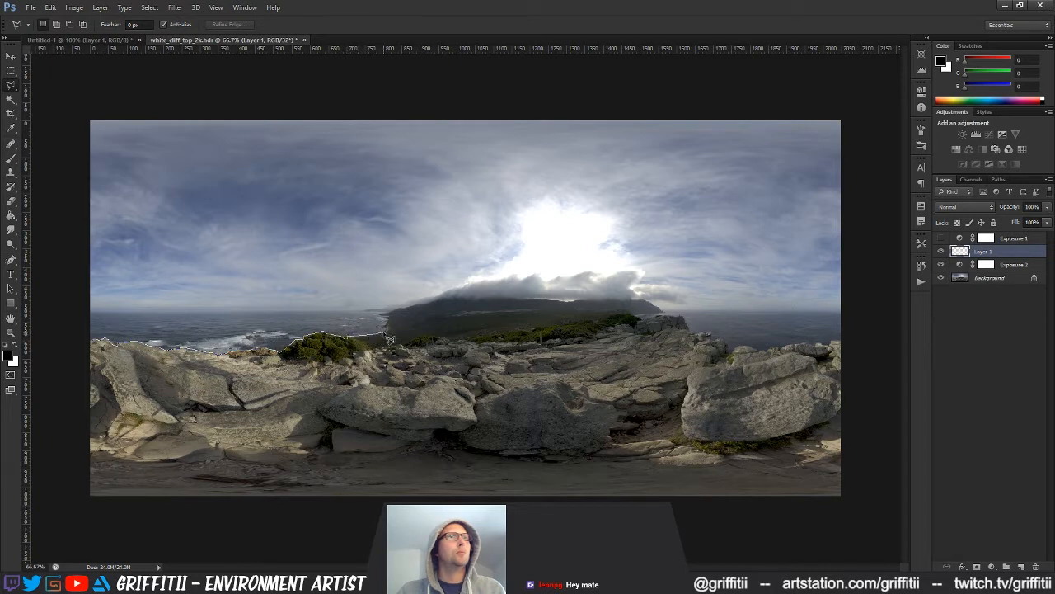
left_click(383, 331)
left_click(387, 316)
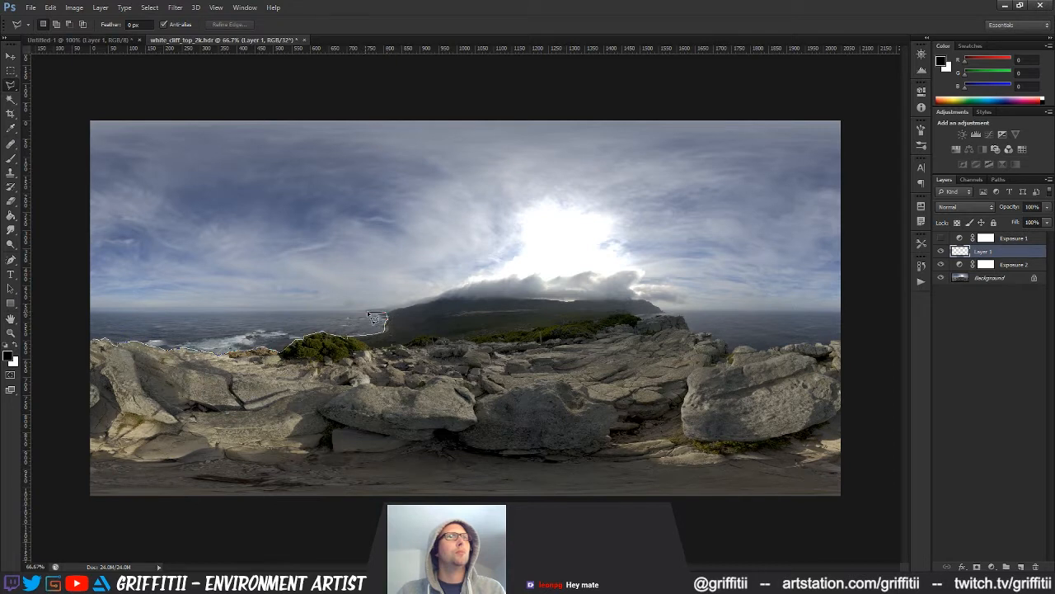
left_click(369, 311)
left_click(407, 305)
left_click(424, 298)
left_click(446, 289)
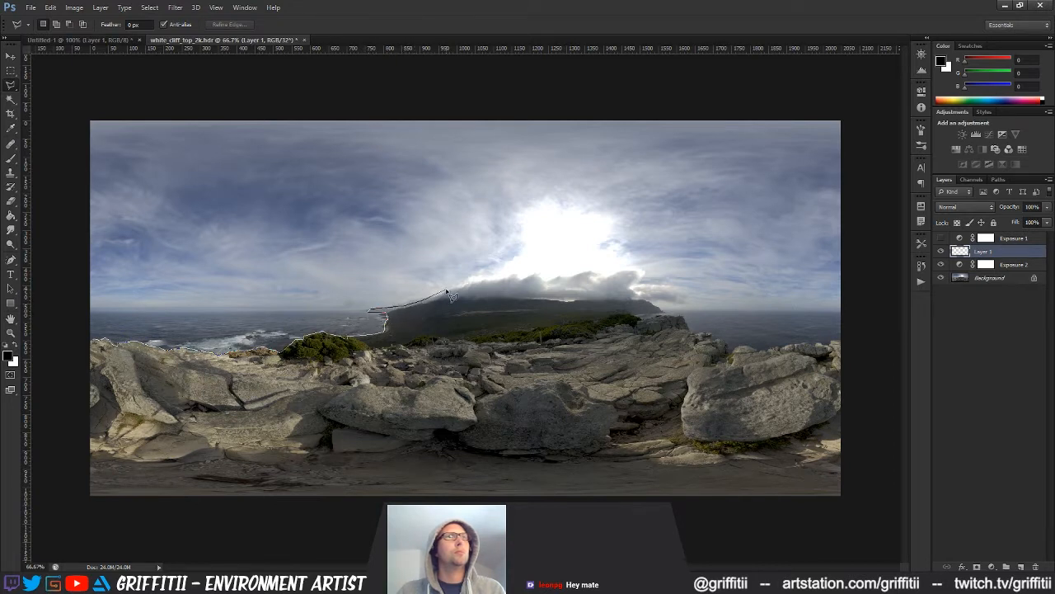
left_click(476, 279)
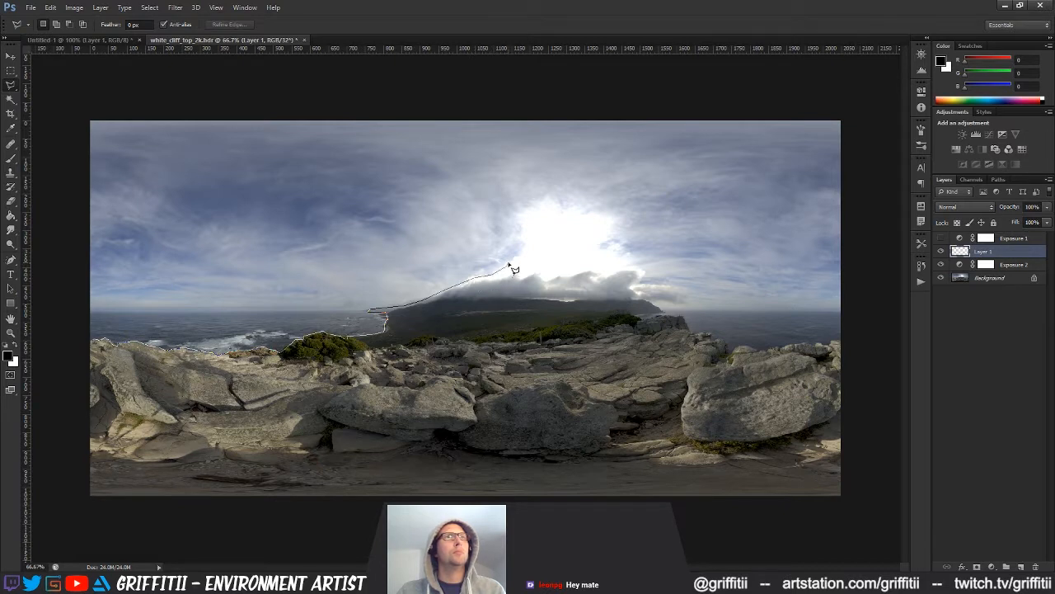
left_click(516, 260)
mouse_move(519, 221)
left_mouse_down()
mouse_move(551, 200)
mouse_move(607, 218)
mouse_move(601, 244)
mouse_move(620, 245)
mouse_move(638, 285)
mouse_move(681, 287)
mouse_move(690, 302)
mouse_move(656, 306)
mouse_move(733, 358)
mouse_move(808, 340)
mouse_move(857, 343)
mouse_move(853, 140)
mouse_move(395, 110)
mouse_move(71, 110)
mouse_move(80, 364)
mouse_move(97, 346)
left_mouse_up()
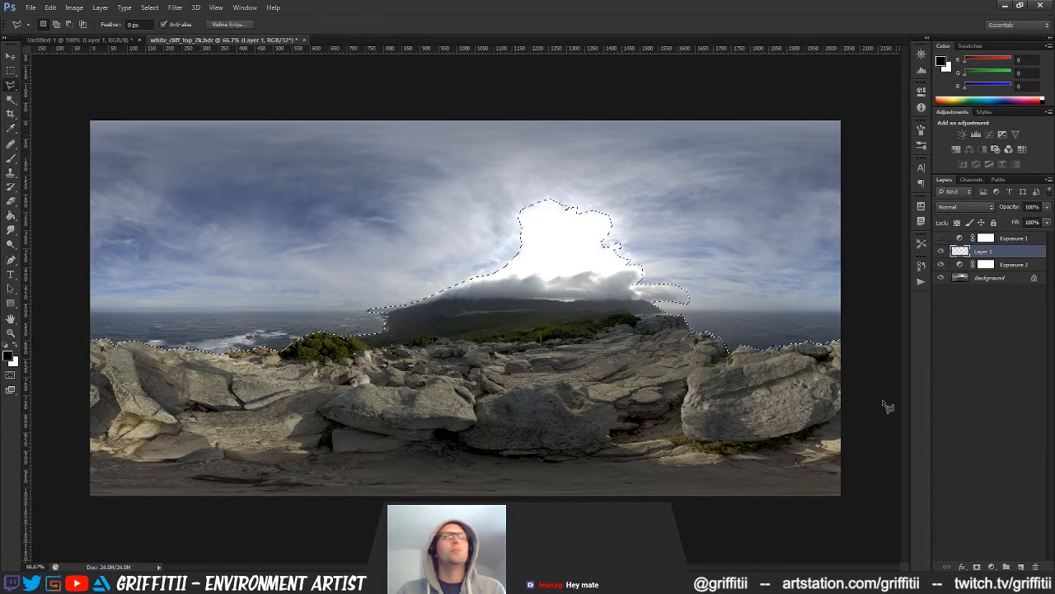
- Turn the selection into a layer mask and move it onto a new Hue/Saturation adjustment layer above Layer 1
left_click(977, 567)
left_click(959, 252)
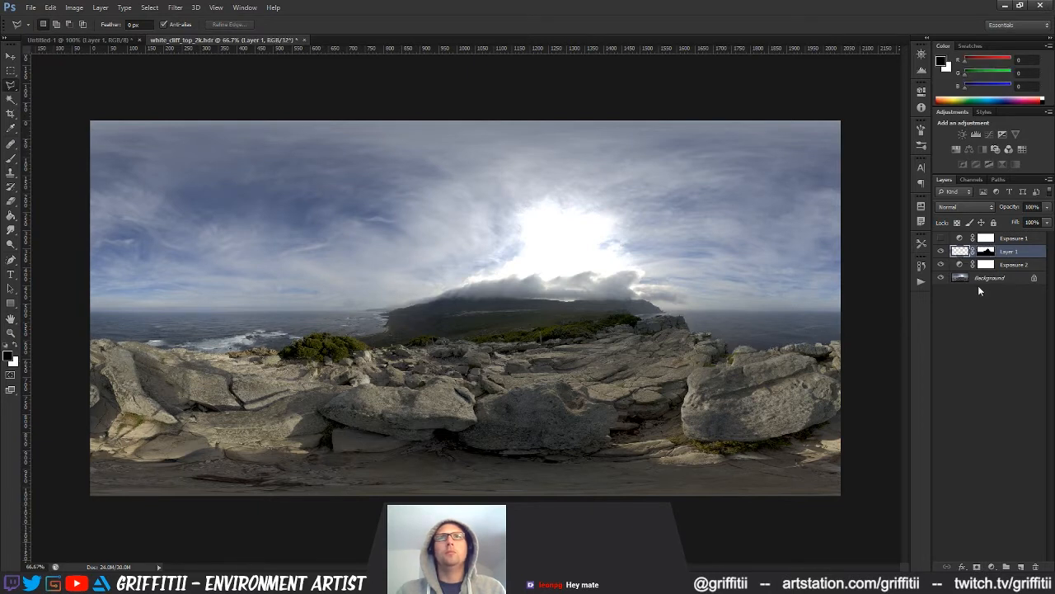
left_click(991, 567)
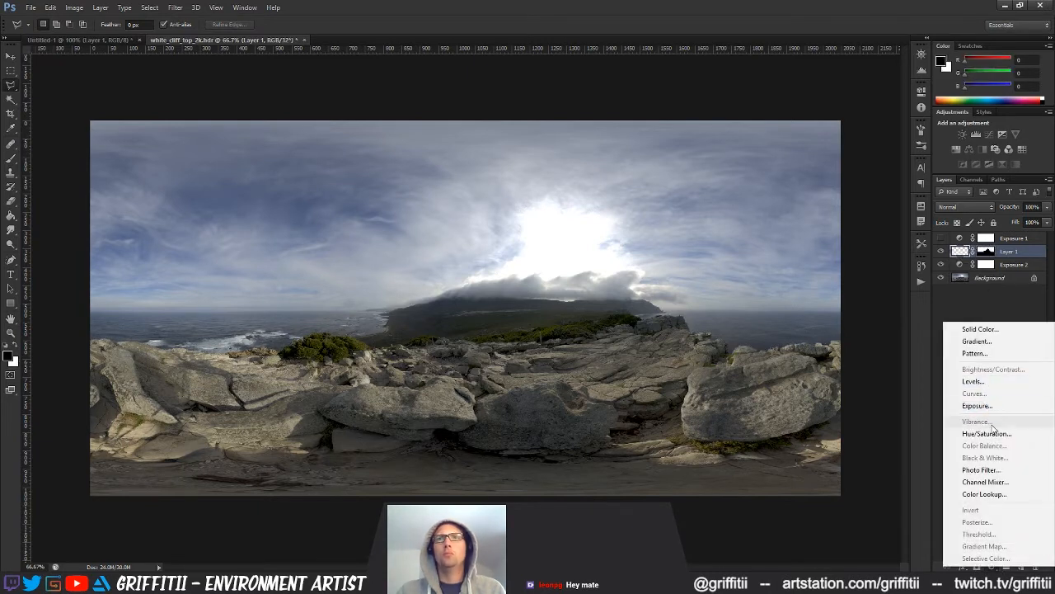
left_click(987, 433)
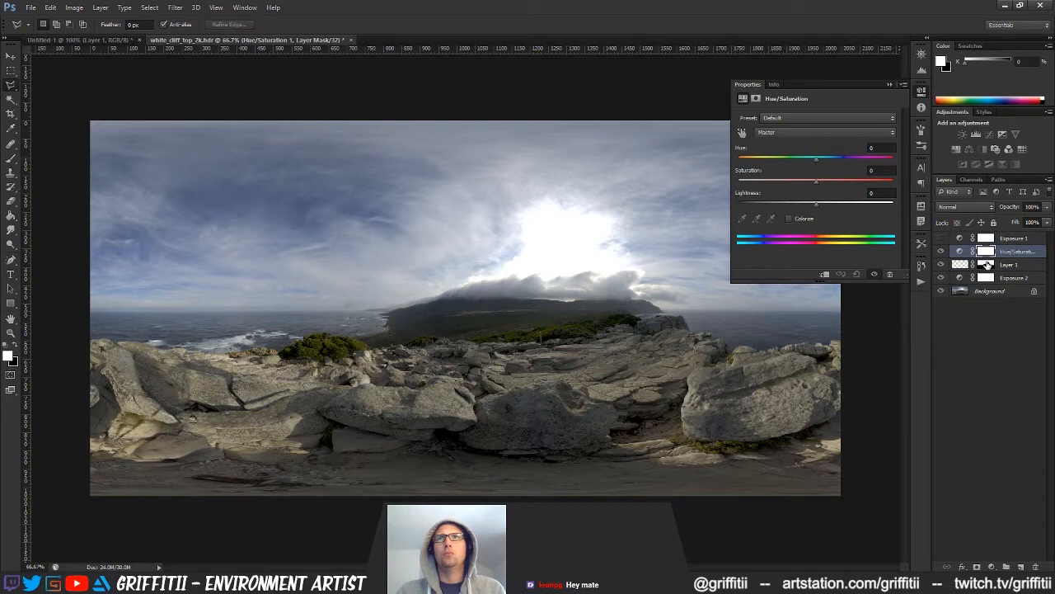
left_click_drag(986, 259, 985, 252)
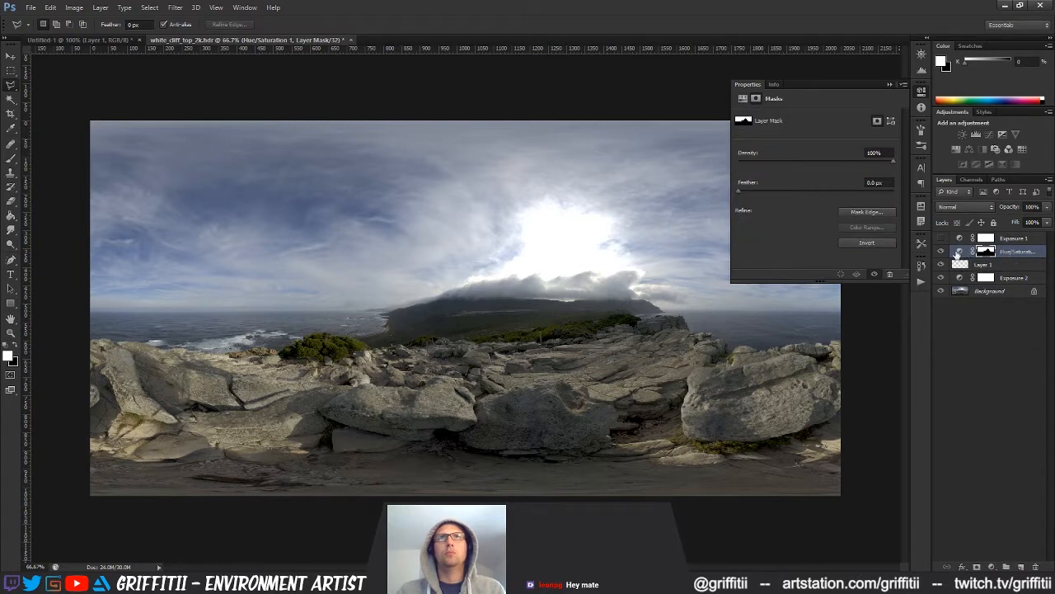
- Set the Hue/Saturation adjustment to hue -6, saturation +22 and lightness -13, and compare the image with and without Exposure 2
left_click(960, 251)
left_click_drag(816, 181, 836, 179)
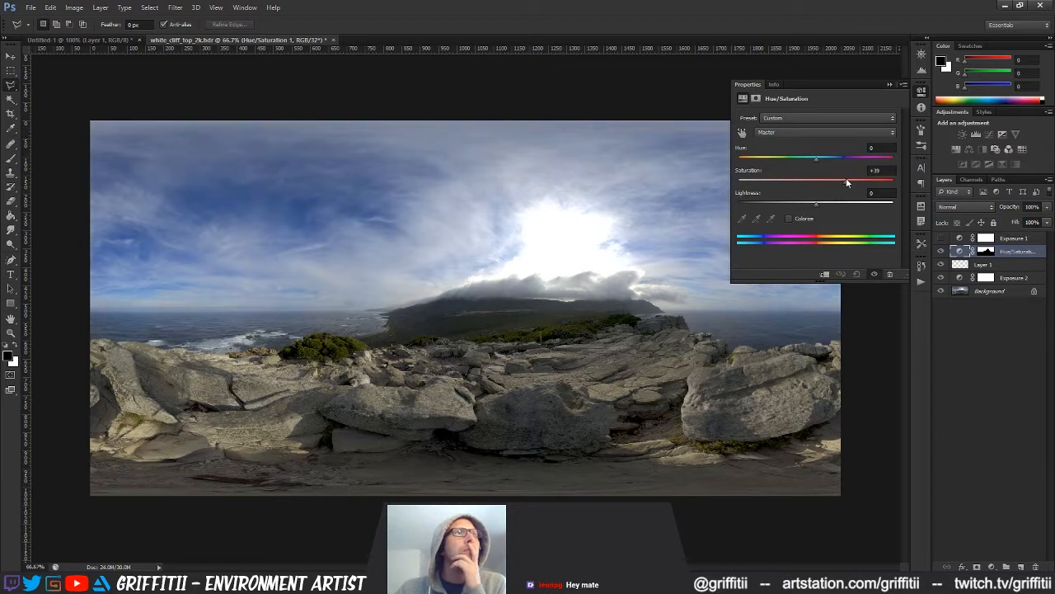
left_click_drag(849, 177, 808, 203)
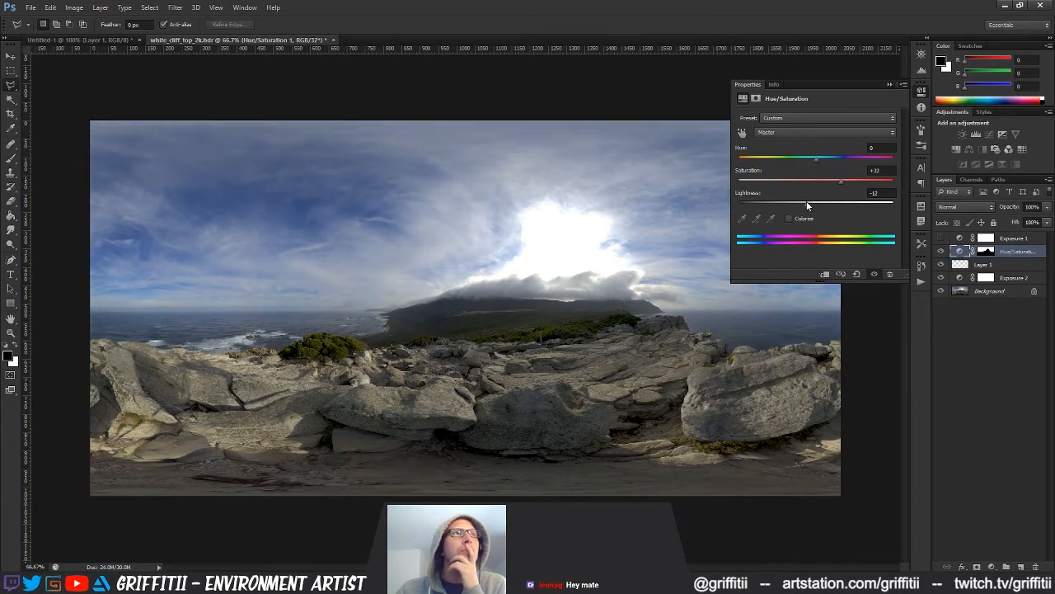
left_click_drag(808, 201, 811, 201)
left_click_drag(816, 161, 811, 162)
key("m")
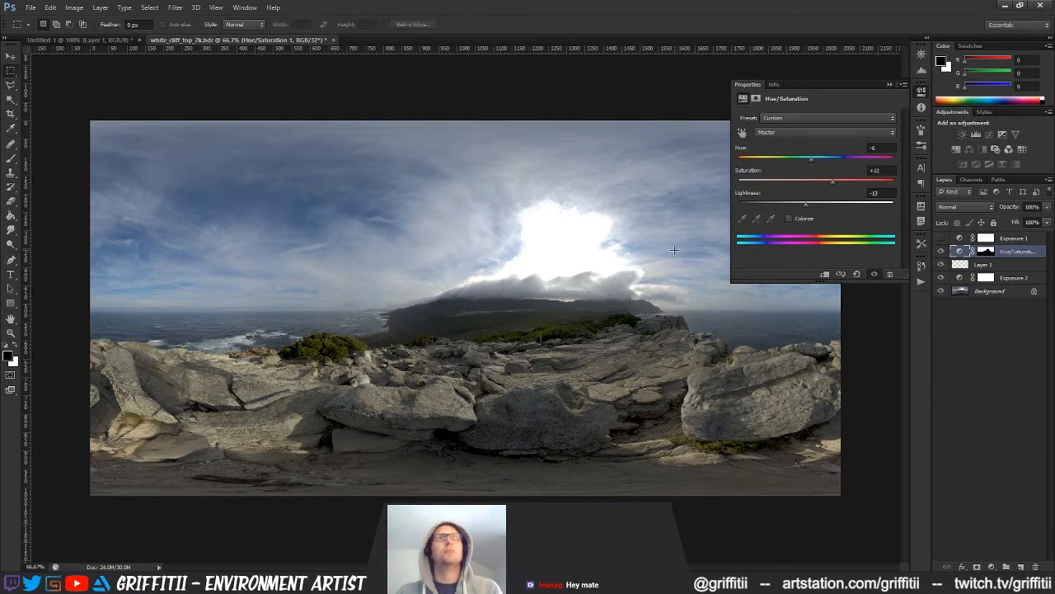
left_click(941, 279)
left_click(941, 279)
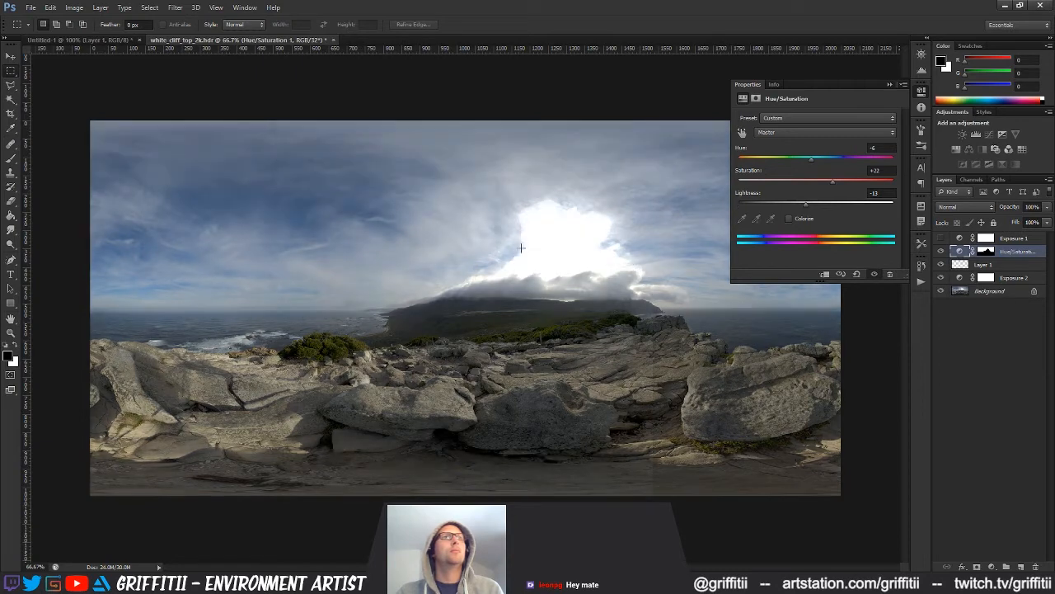
- Save a copy in Radiance HDR format over the existing white_cliff_top_2k_v002 file and switch to MODO
key("ctrl+shift+s")
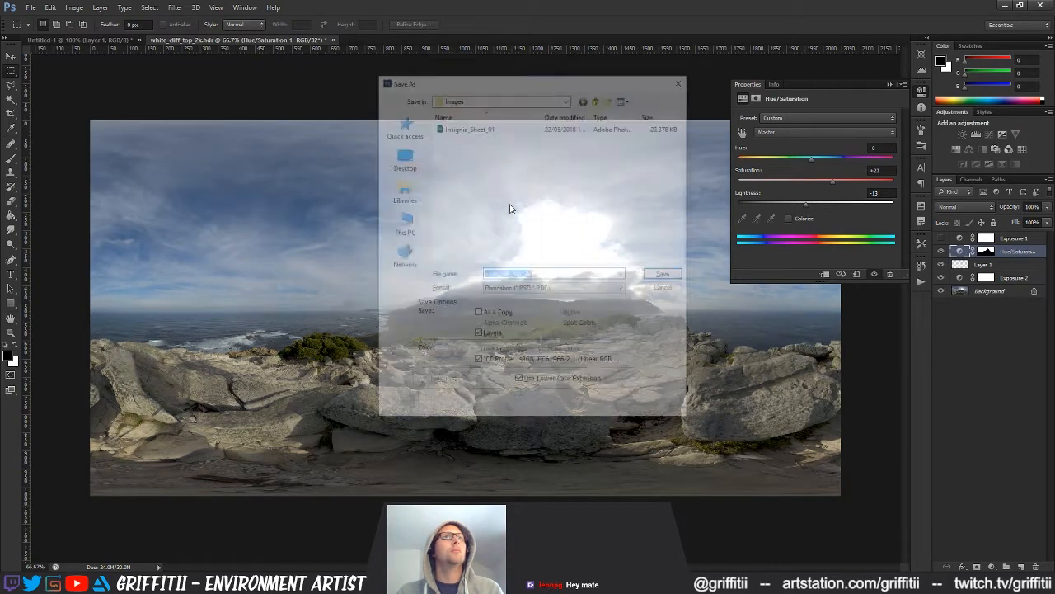
left_click(513, 289)
left_click(527, 334)
left_click(478, 158)
left_click(667, 274)
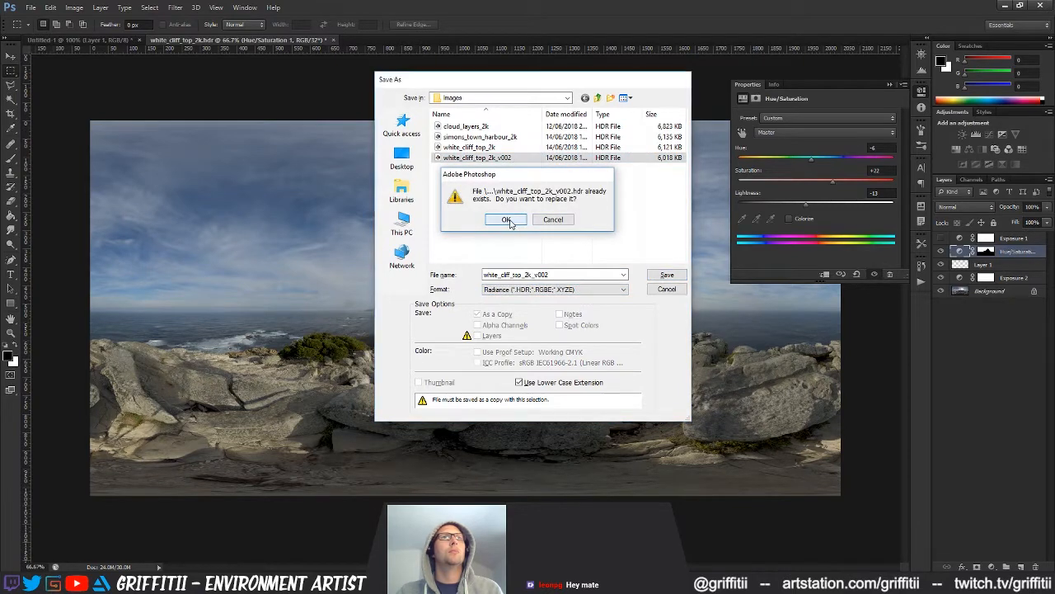
left_click(506, 223)
key("alt+Tab")
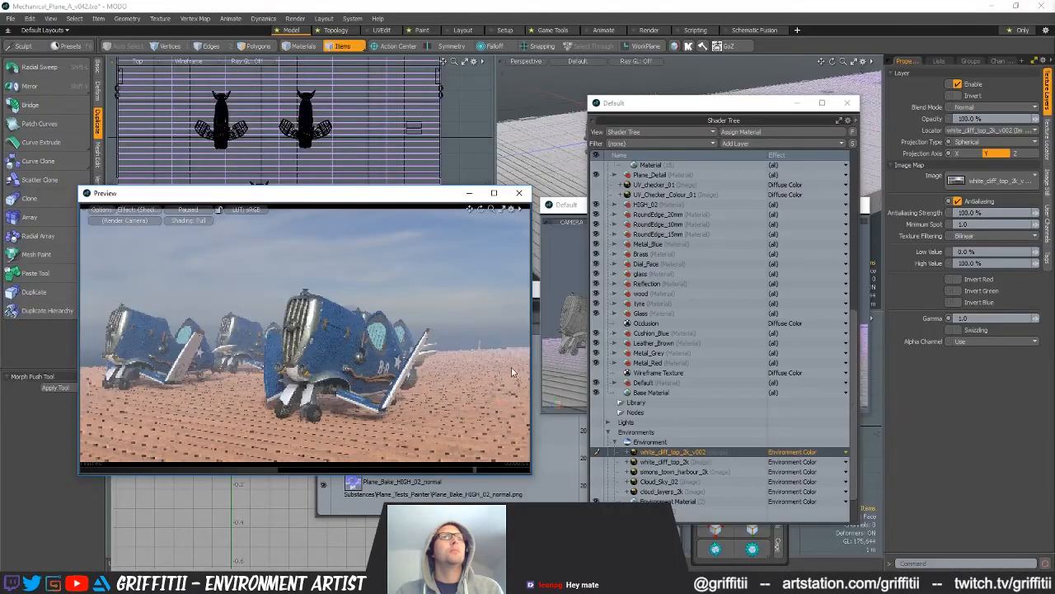
- Reload the white_cliff_top_2k_v002 environment image and resume the preview render
right_click(646, 455)
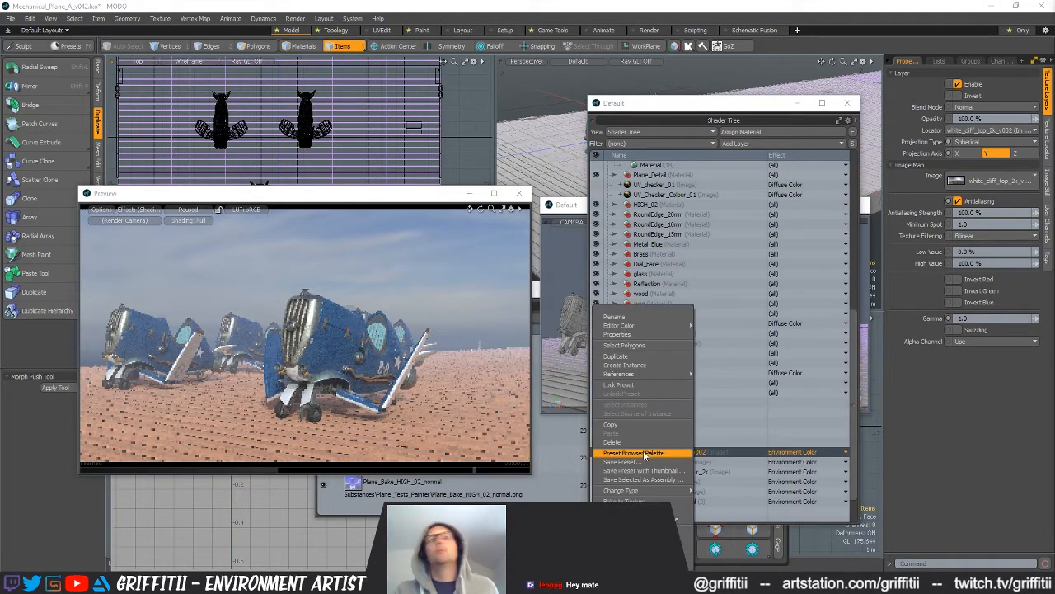
left_click(646, 529)
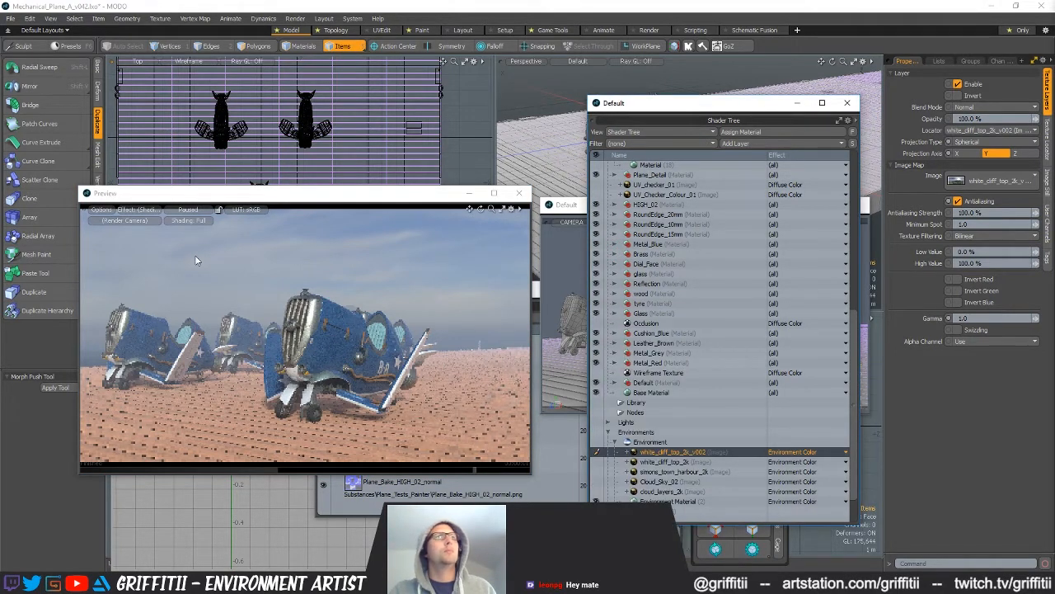
left_click(349, 221)
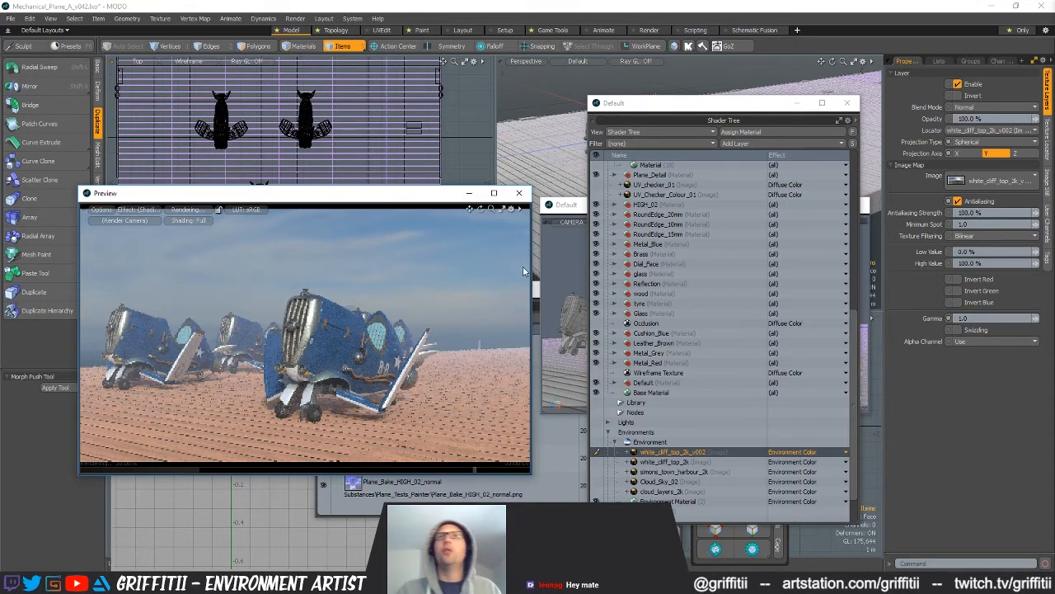
- Disable depth of field on the render camera and angle it to show more of the planes' sides
scroll(647, 206, "up", 10)
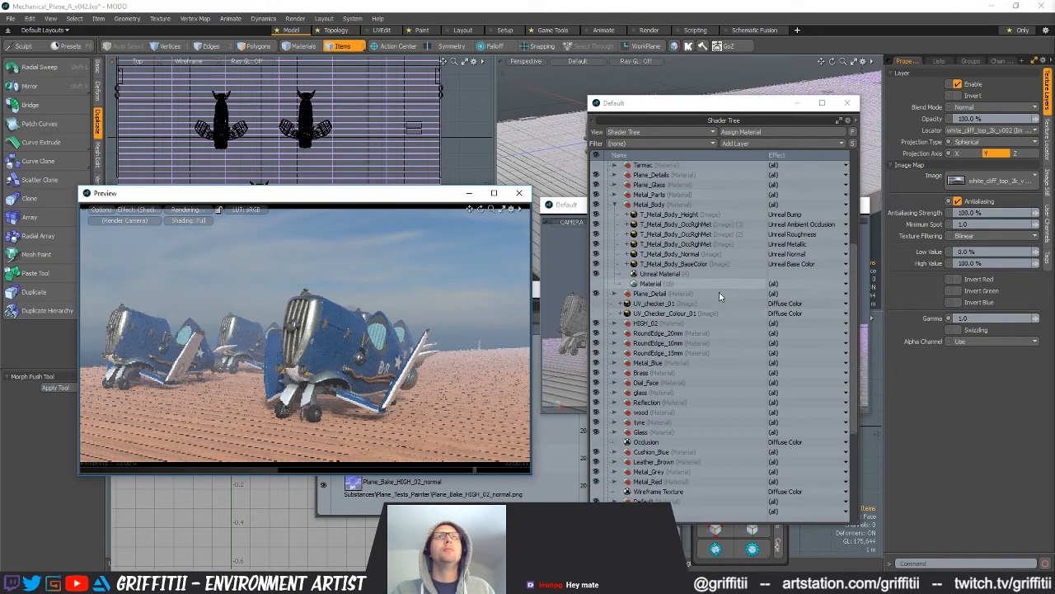
left_click(648, 215)
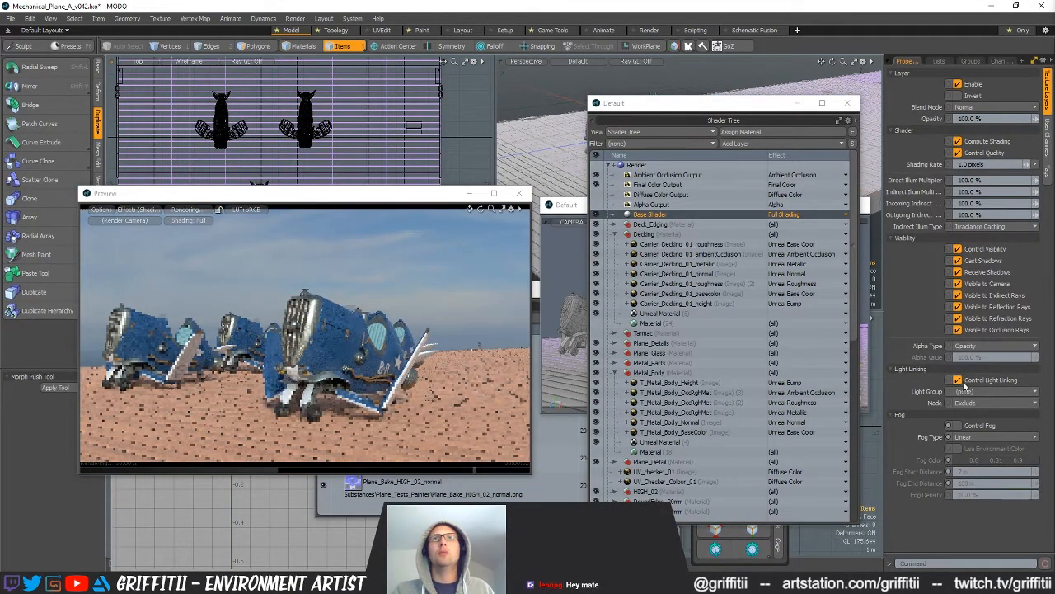
left_click(636, 165)
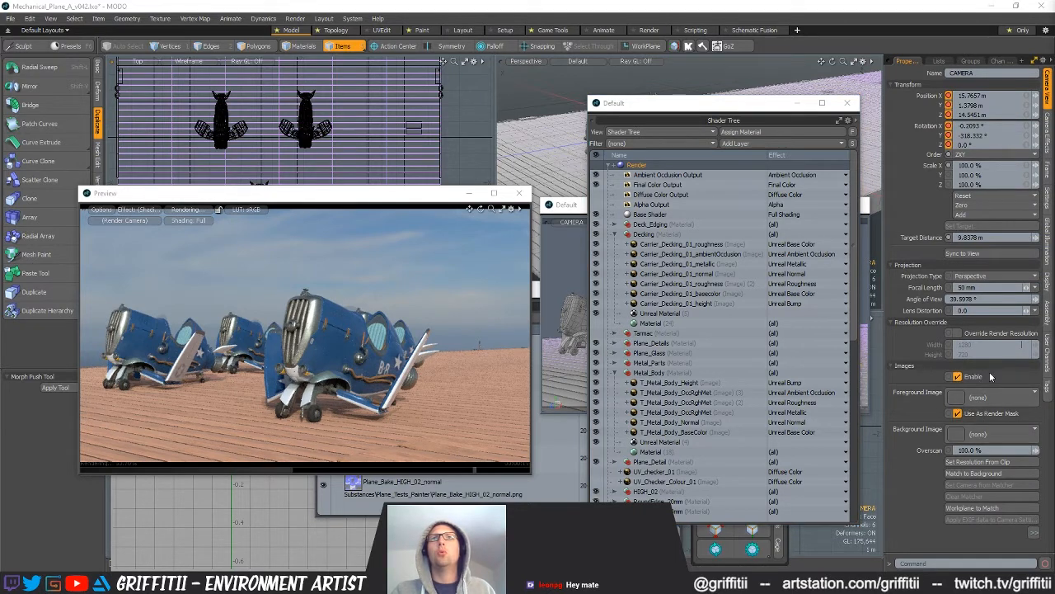
left_click(1047, 131)
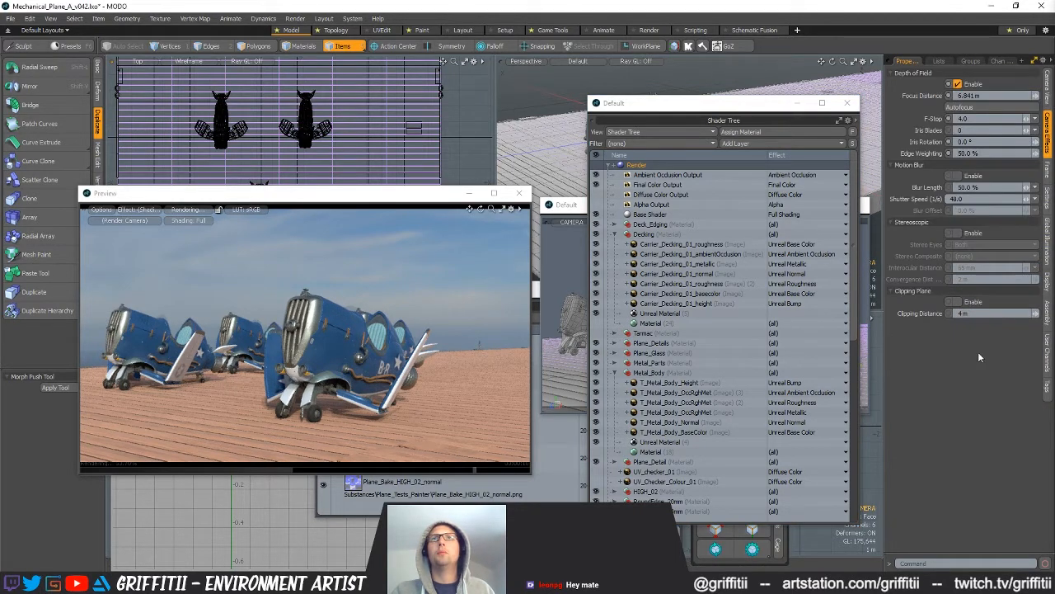
left_click(957, 83)
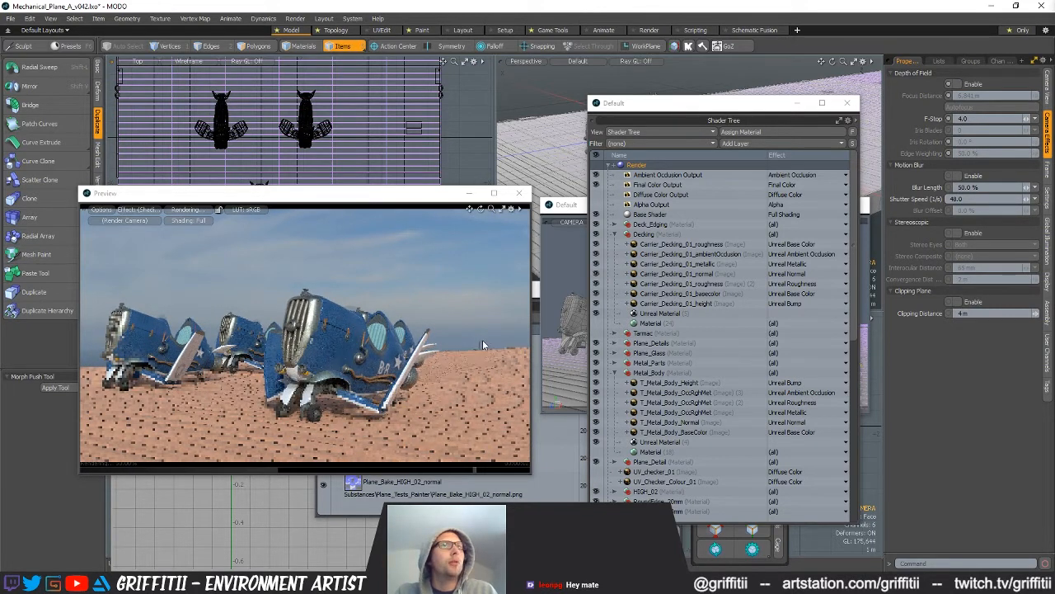
left_click_drag(314, 369, 285, 347, "alt")
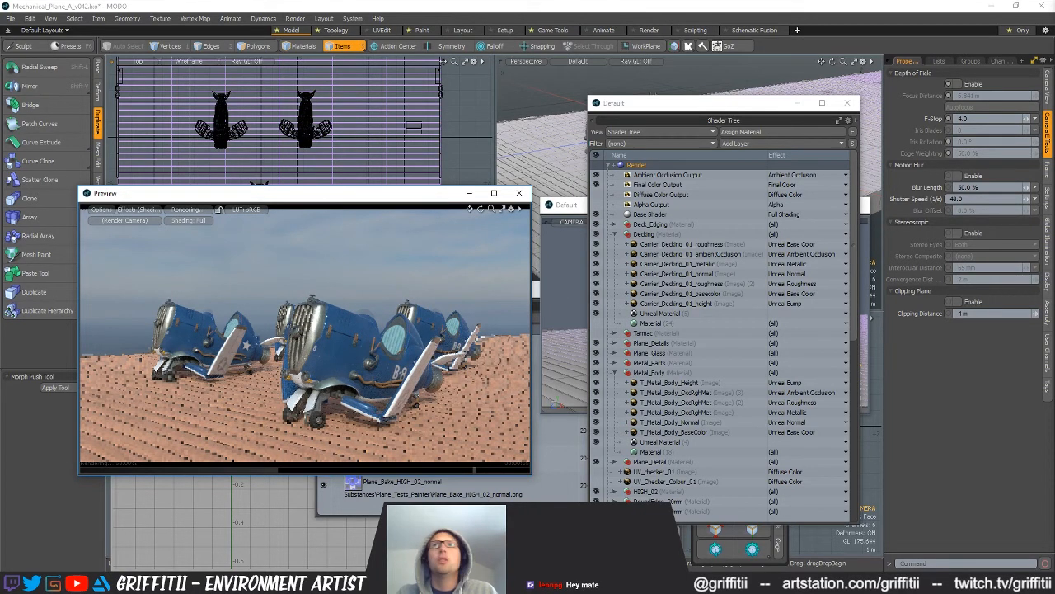
- Pause the preview and copy the polygons of the lower-right plane in Decked_Planes into a new mesh
left_click(187, 211)
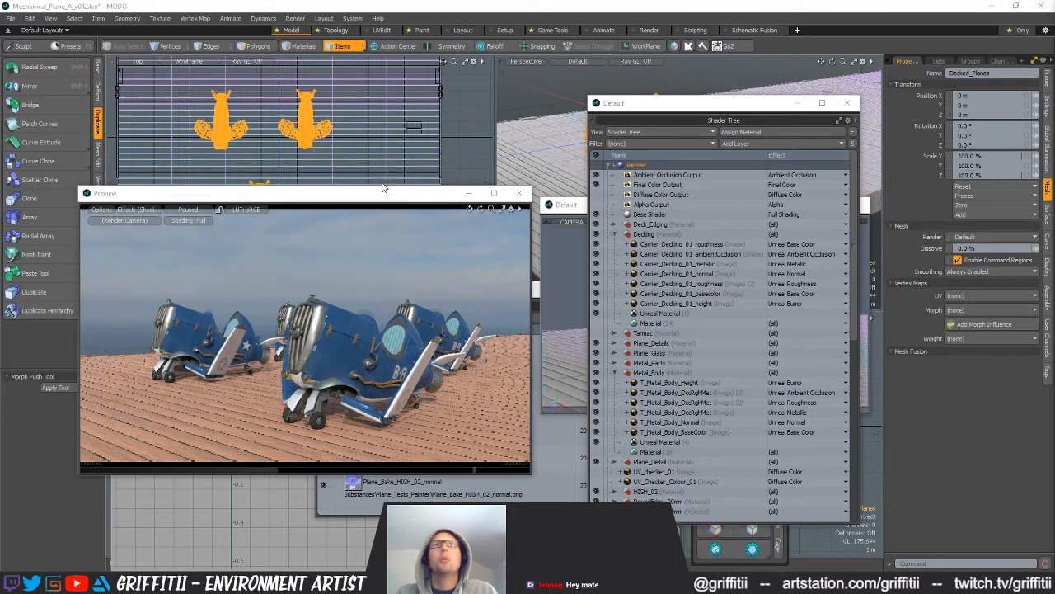
left_click_drag(325, 194, 311, 295)
left_click_drag(372, 187, 359, 117, "alt+shift")
key("3")
mouse_move(405, 105)
right_mouse_down()
mouse_move(370, 96)
mouse_move(447, 207)
mouse_move(451, 194)
right_mouse_up()
key("ctrl+c")
key("n")
key("ctrl+v")
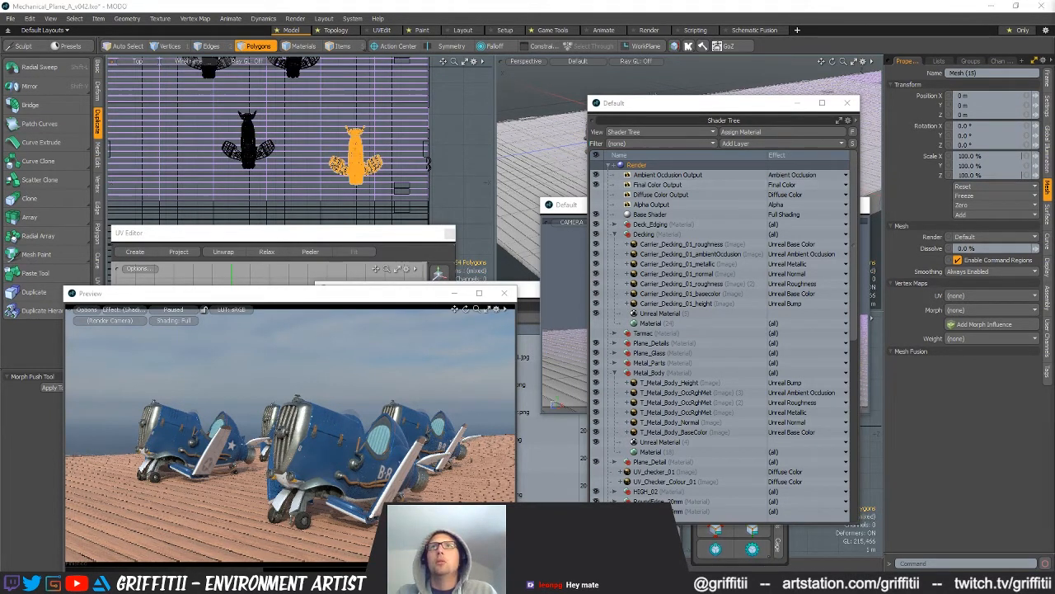
- Isolate the copied plane from the other planes and move it across the deck by about -13.7 m in X and -7 m in Z
left_click_drag(456, 125, 464, 141, "alt+shift")
left_click(439, 159)
scroll(454, 159, "down", 4)
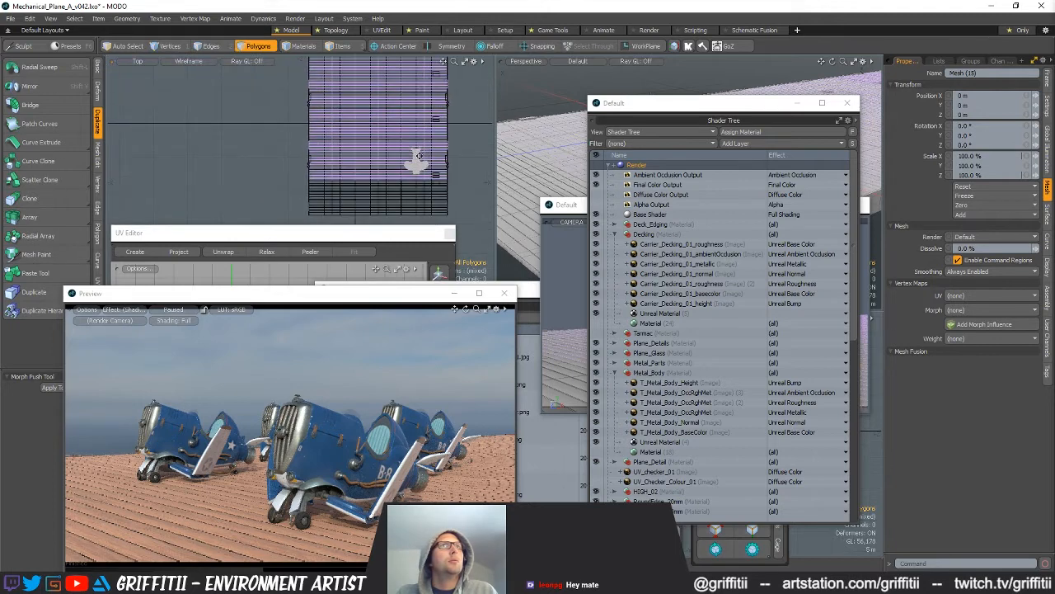
key("w")
left_click_drag(452, 185, 359, 137)
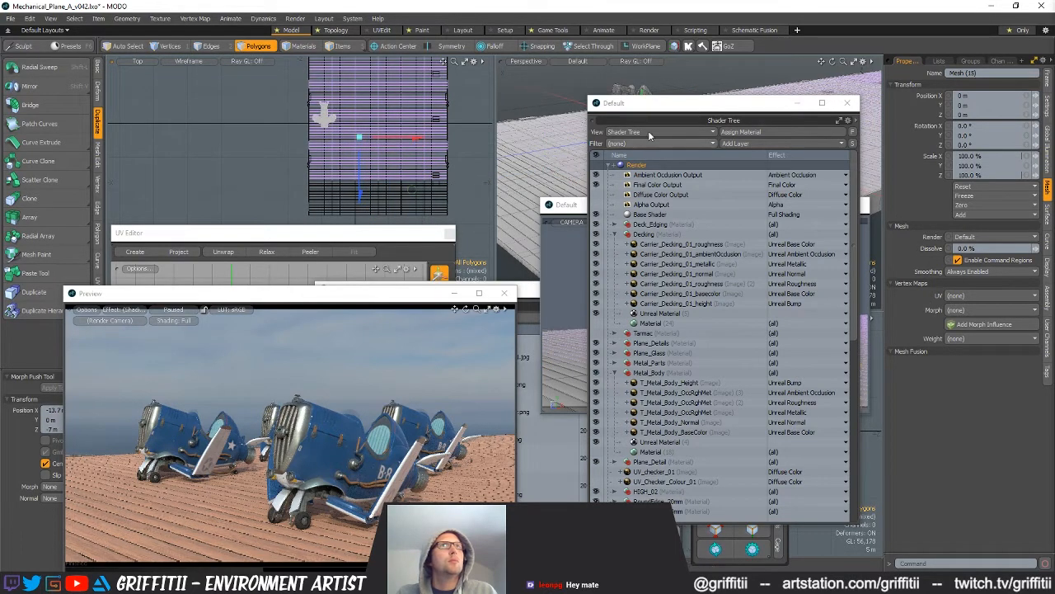
left_click_drag(651, 103, 679, 188)
key("space")
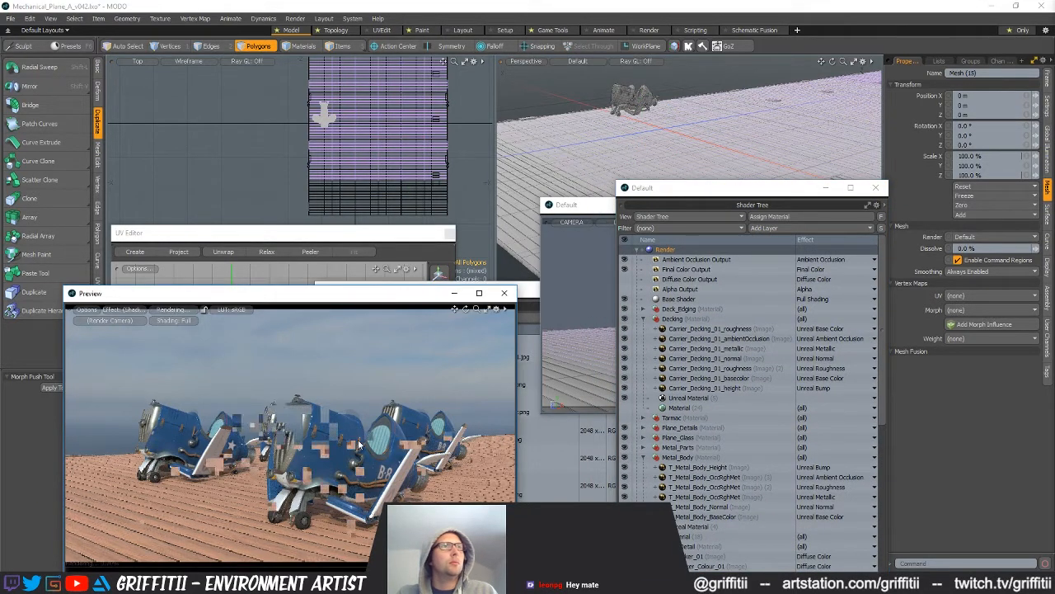
- Reframe the render camera closely on the single moved plane in the preview
scroll(312, 440, "down", 10)
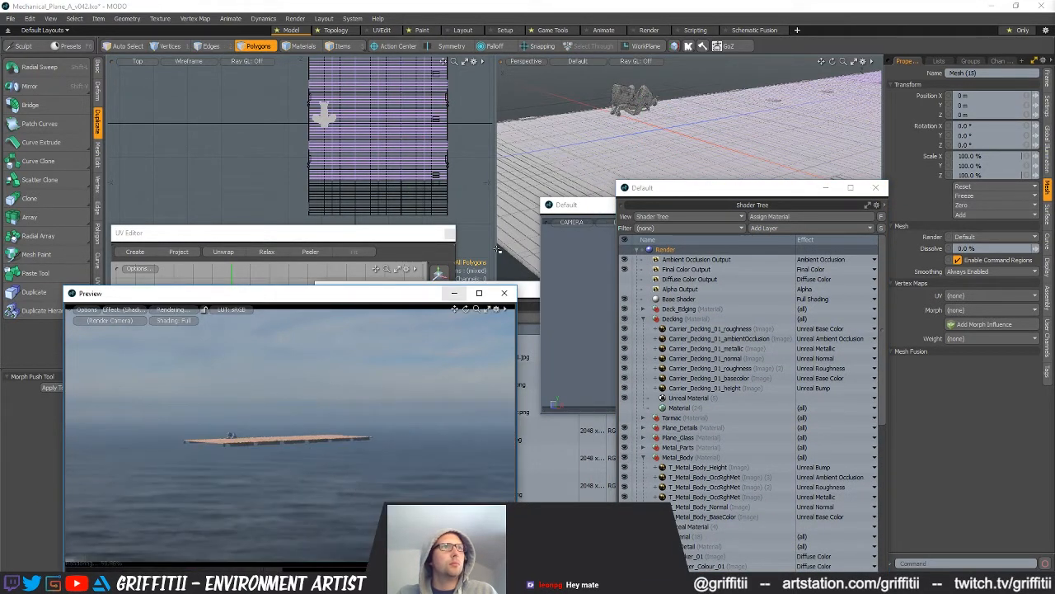
double_click(644, 86)
key("shift+a")
left_click(371, 367)
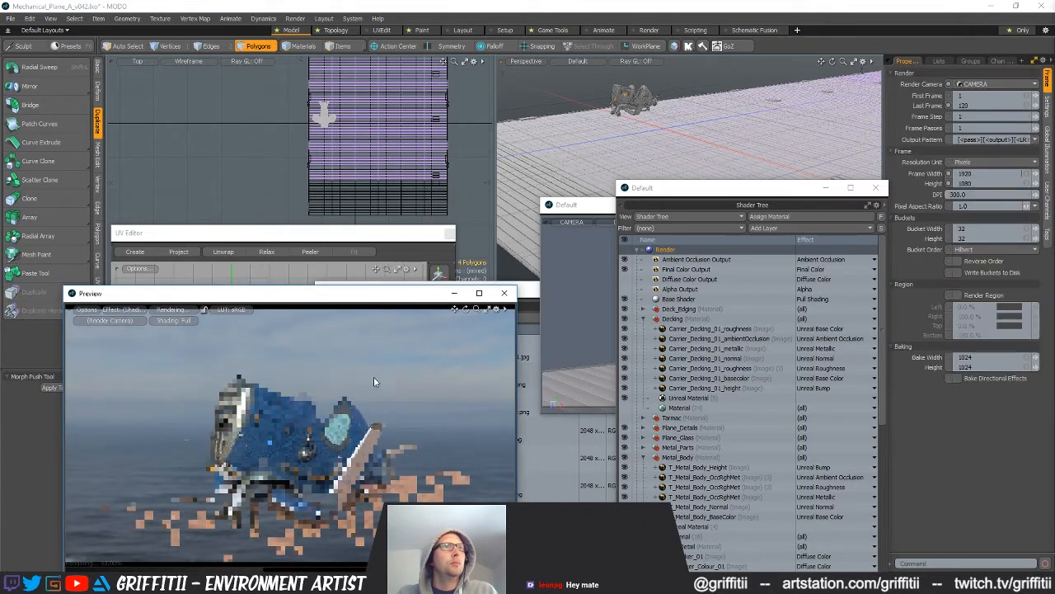
left_click_drag(358, 501, 355, 475, "alt+shift")
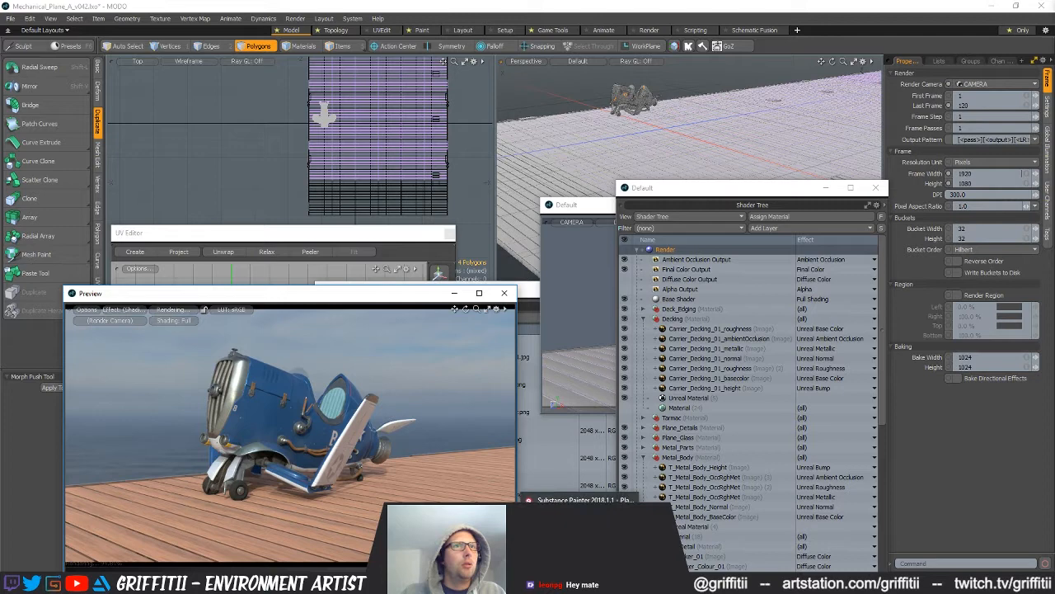
- Switch to Photoshop and add a Levels adjustment above the Hue/Saturation layer, using a copy of its sky mask
left_click(554, 536)
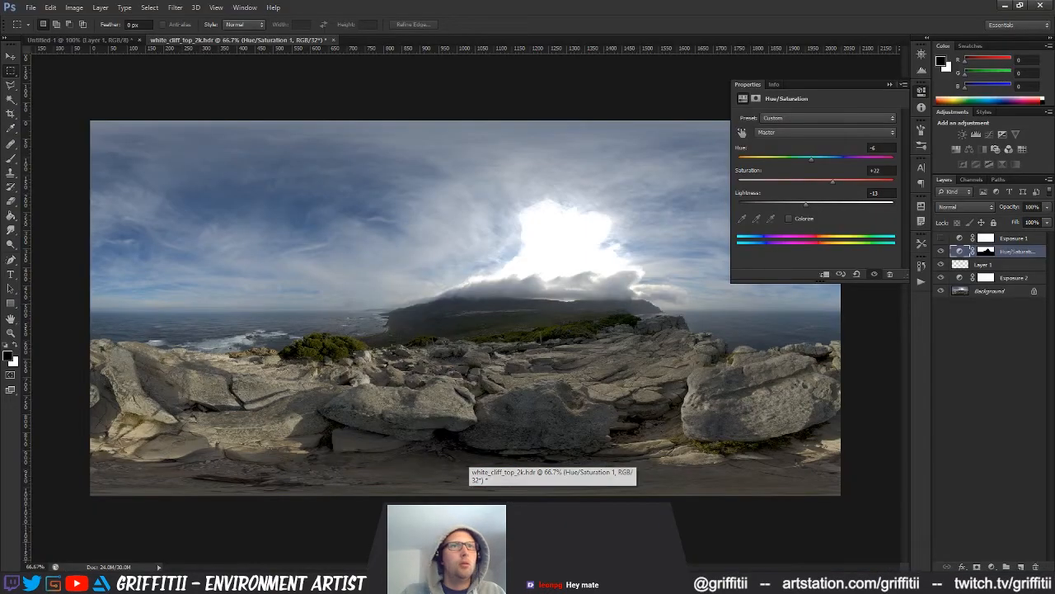
left_click(992, 567)
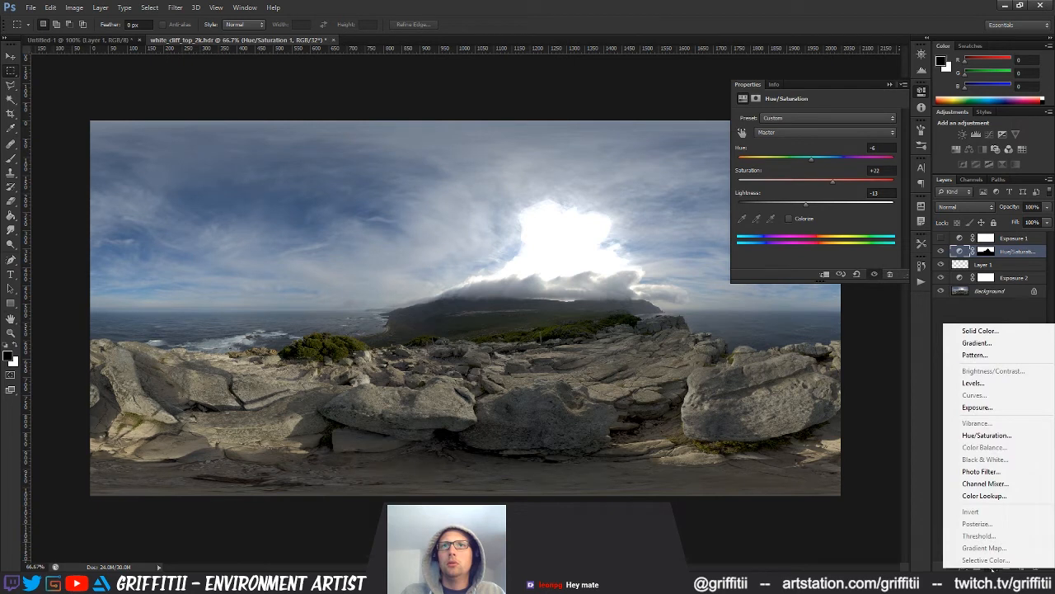
left_click(996, 388)
left_click_drag(985, 264, 987, 252, "alt")
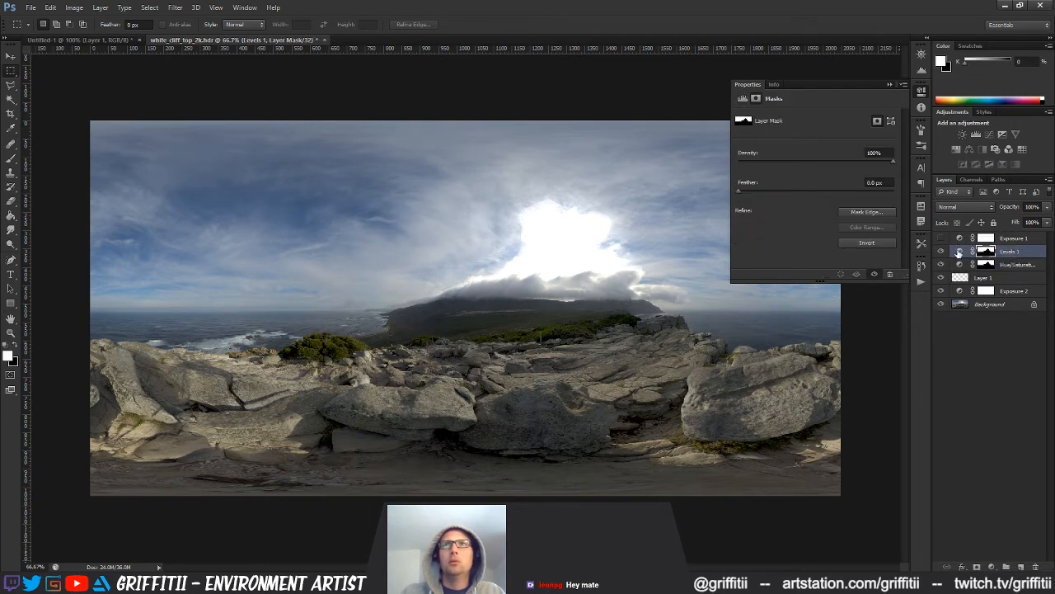
- Brighten the masked sky by setting the Levels adjustment's white input level to 199
left_click(959, 251)
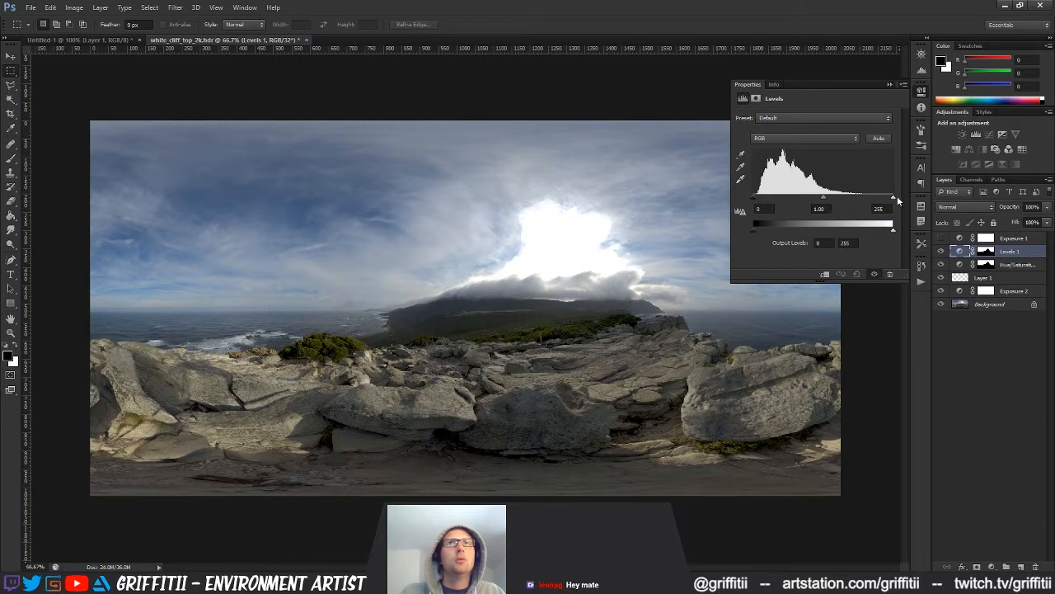
left_click_drag(893, 198, 873, 199)
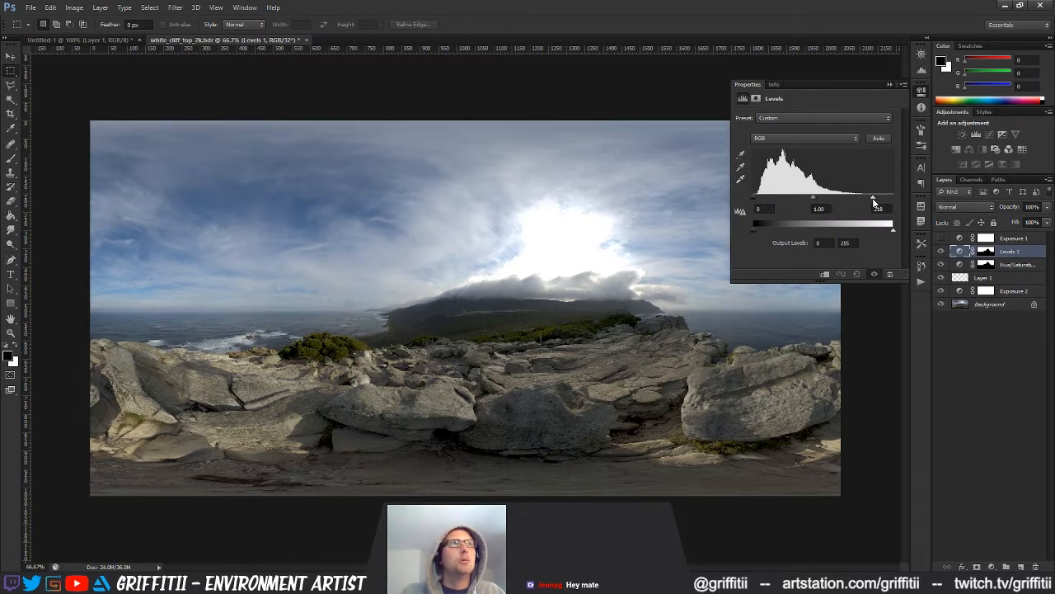
left_click_drag(868, 197, 862, 198)
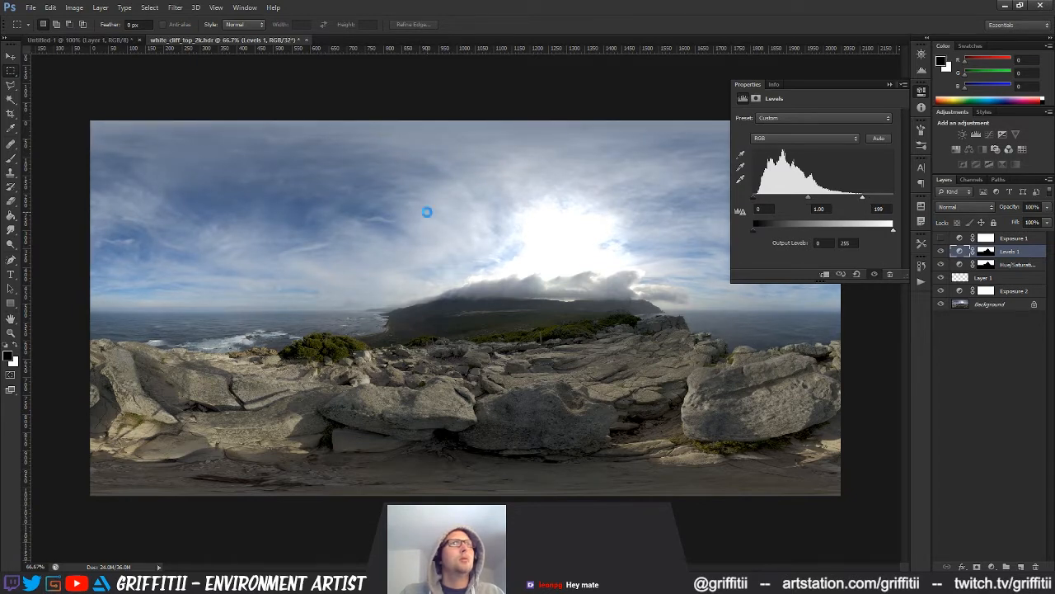
- Save a copy of the Levels-adjusted sky in Radiance format over white_cliff_top_2k_v002 and switch back to MODO
left_click(610, 289)
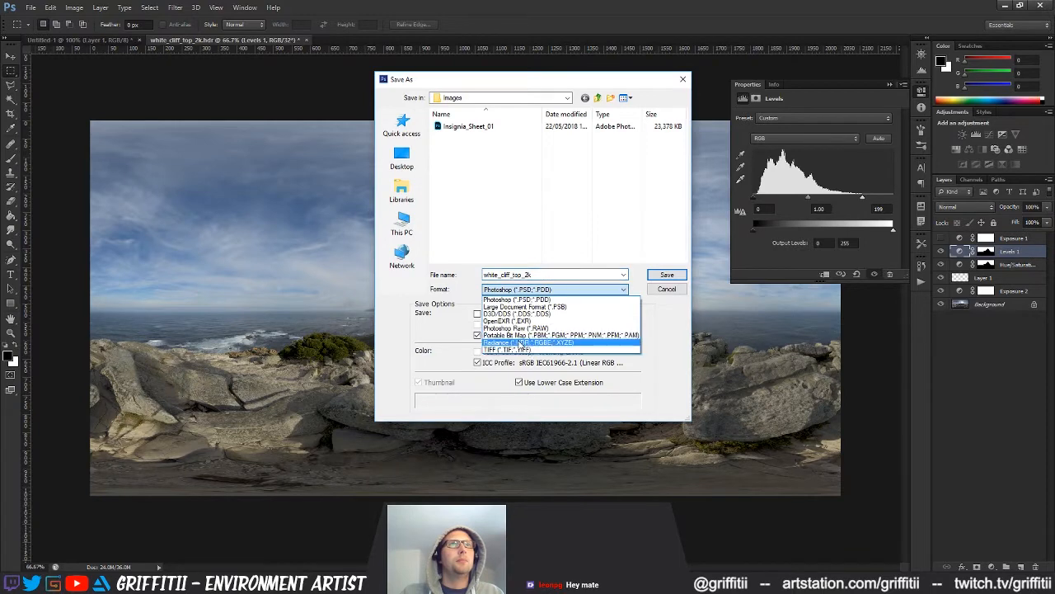
left_click(521, 344)
left_click(511, 157)
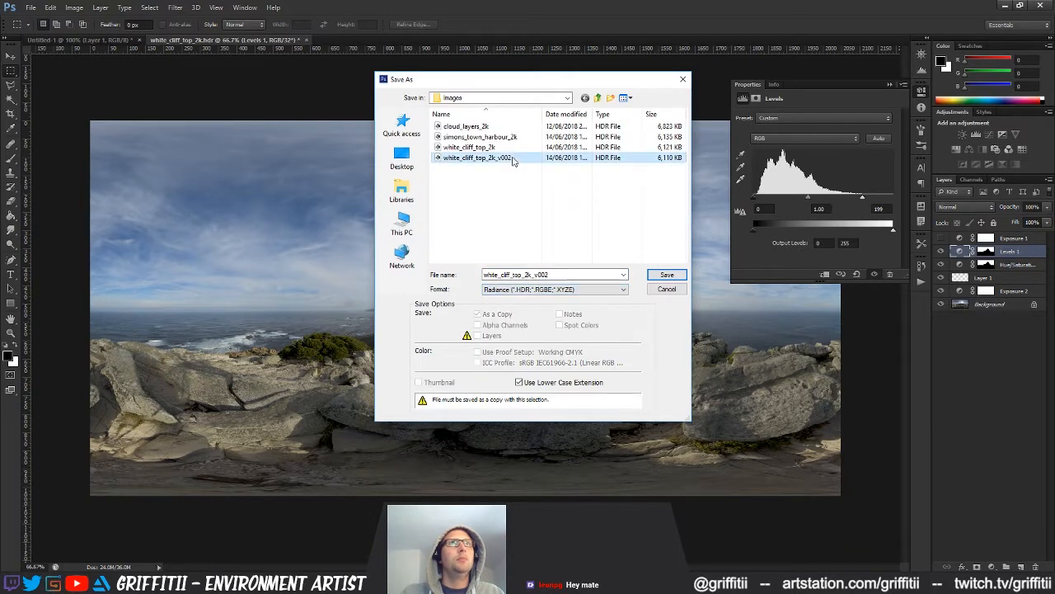
left_click(667, 275)
left_click(506, 219)
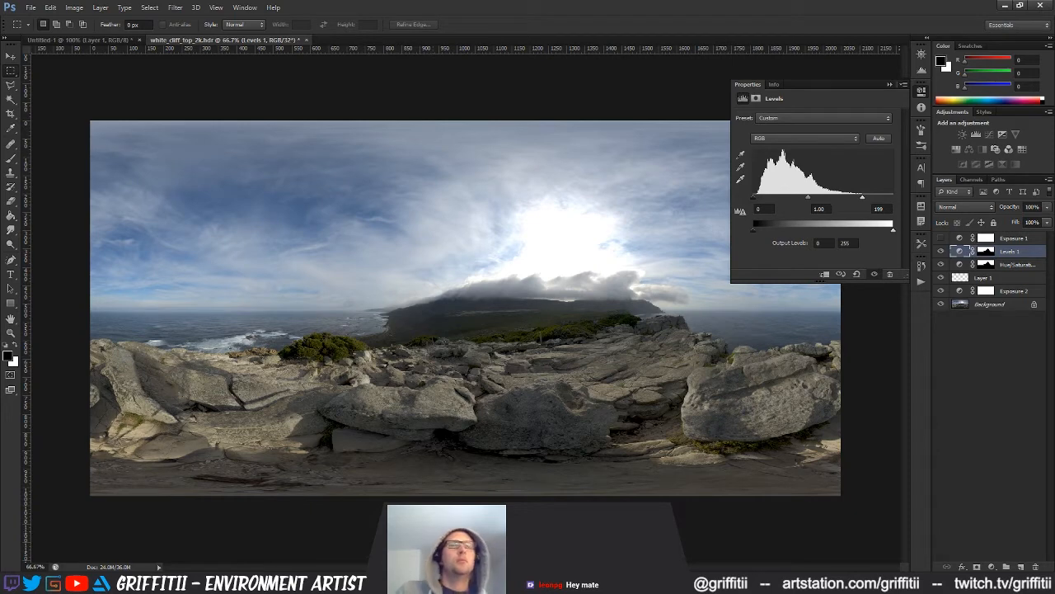
key("alt+Tab")
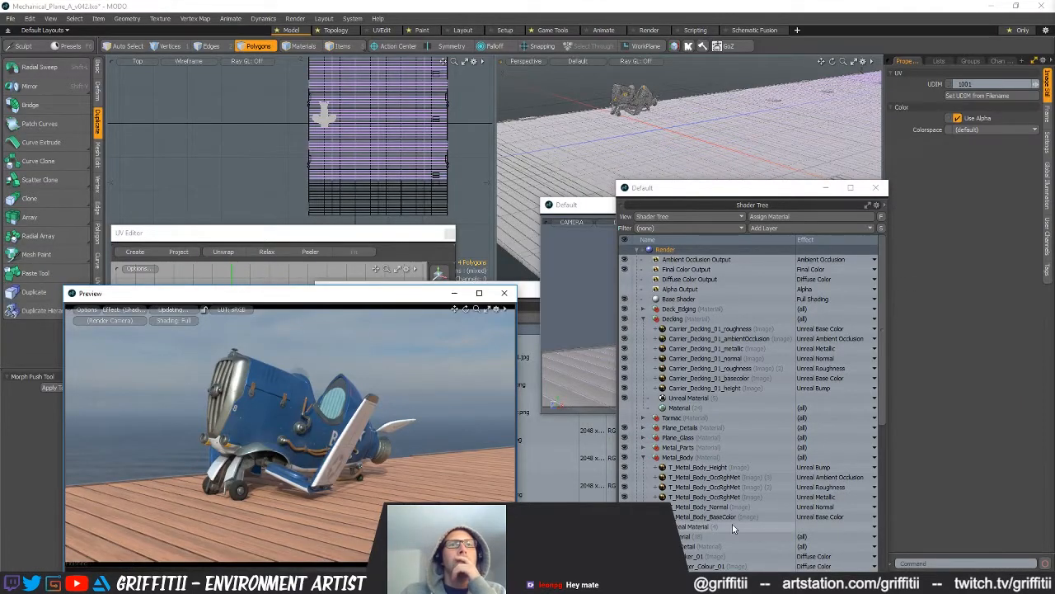
- Set the Directional Light's radiant exitance to 3.0 W/srm2
scroll(791, 445, "down", 6)
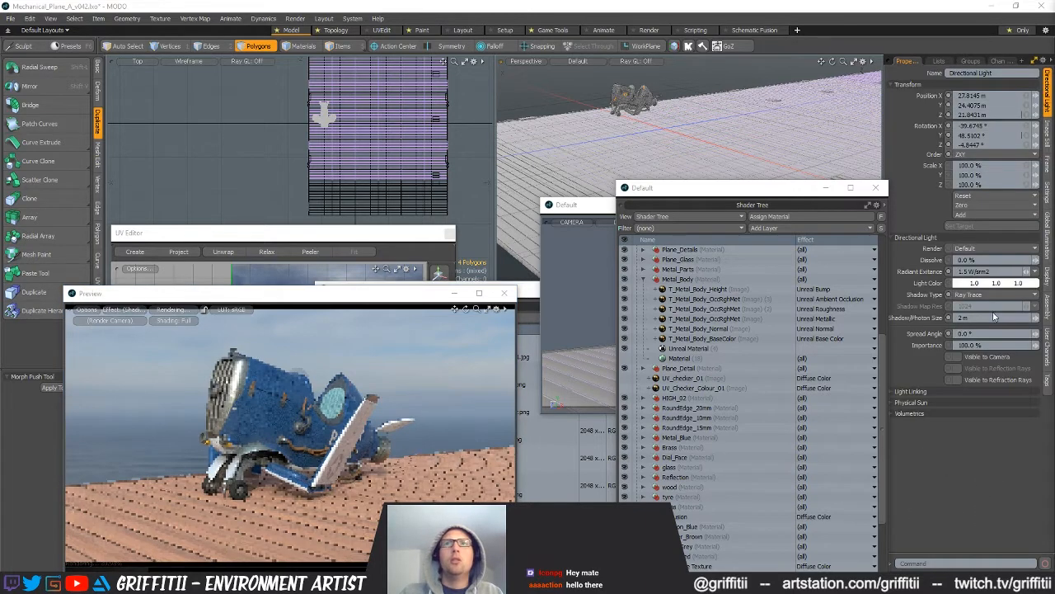
left_click(998, 271)
type("3")
key("Return")
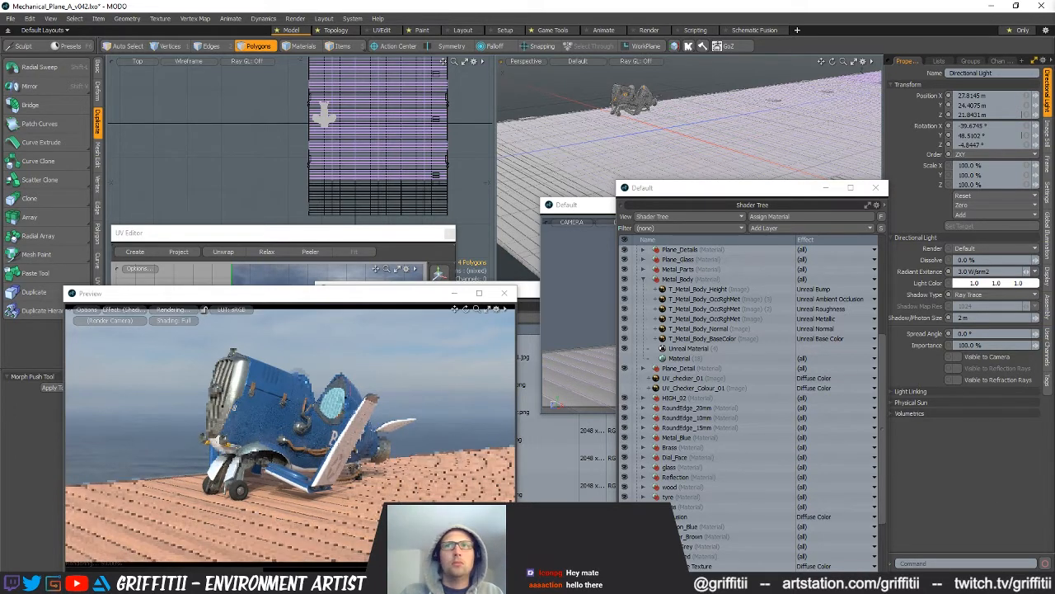
- Set the Directional Light's radiant exitance to 1.0 W/srm2
key("5")
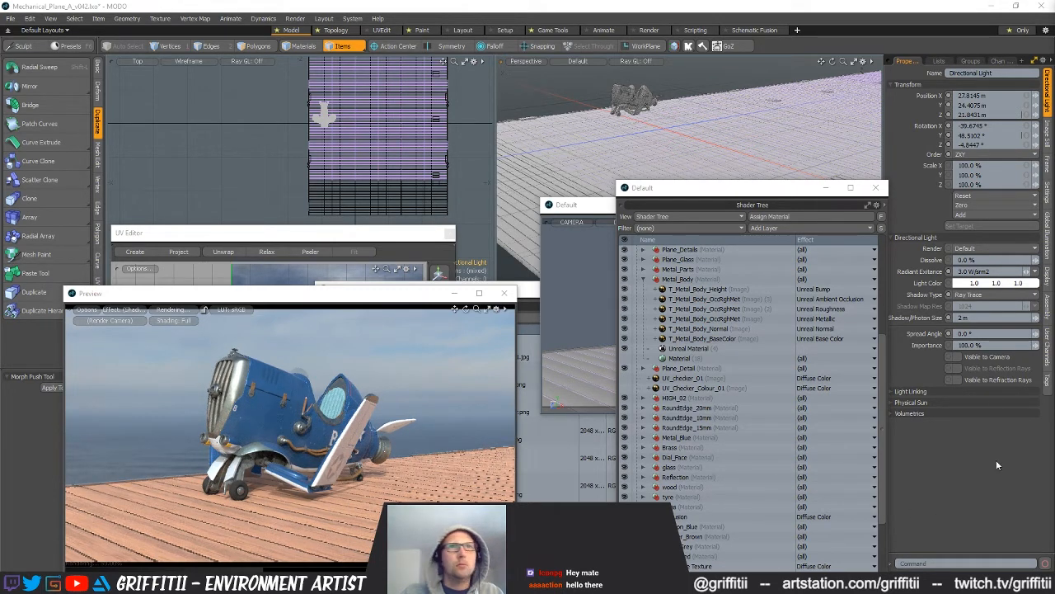
left_click(977, 271)
type("1")
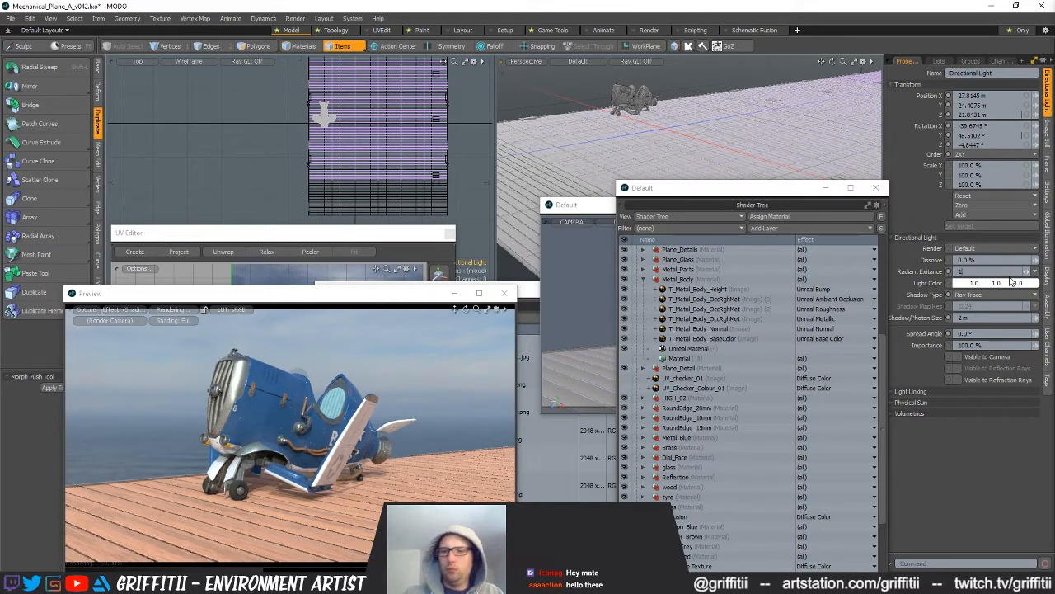
key("Return")
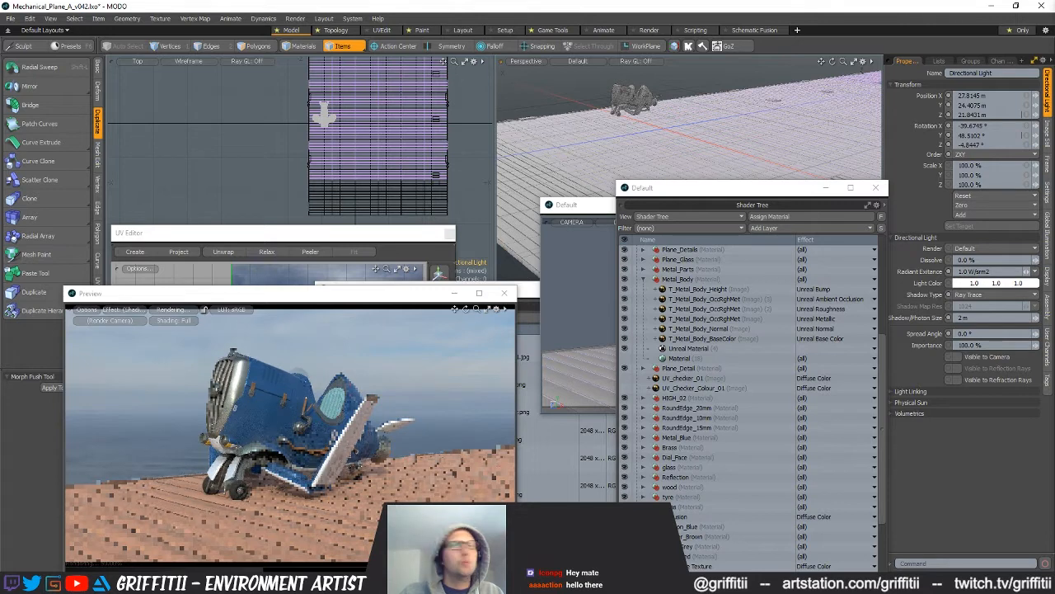
- Reposition the Preview window and copy a screenshot of the rendered mechanical plane on the deck to the clipboard
left_click_drag(272, 404, 348, 439, "alt")
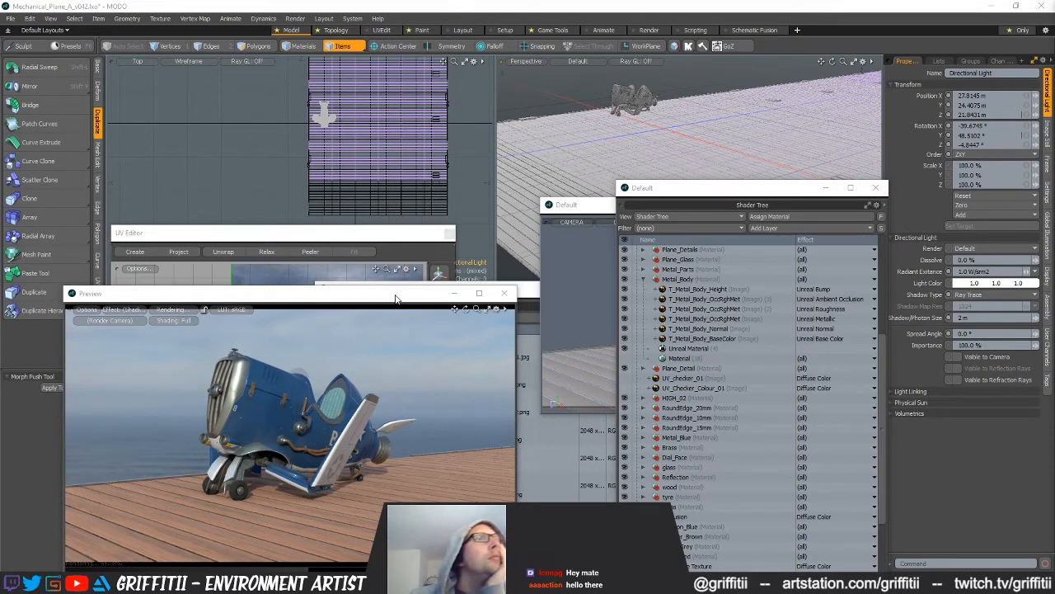
left_click_drag(412, 286, 415, 266)
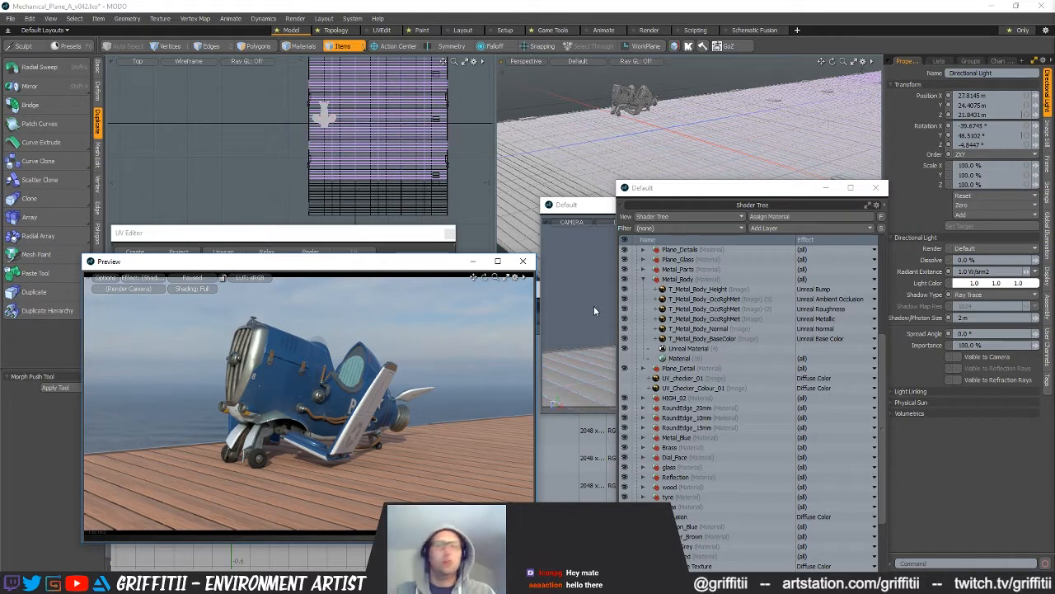
key("Print")
mouse_move(83, 276)
left_mouse_down()
mouse_move(348, 462)
mouse_move(534, 530)
left_mouse_up()
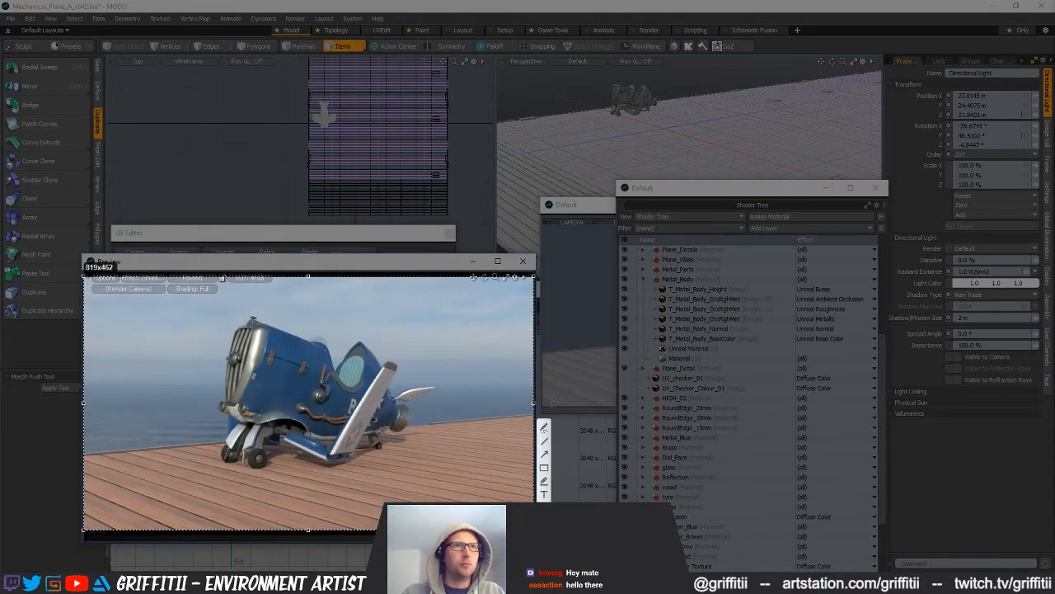
key("ctrl+c")
- Switch to Photoshop and paste the captured render into a new clipboard-sized document
key("alt+Tab")
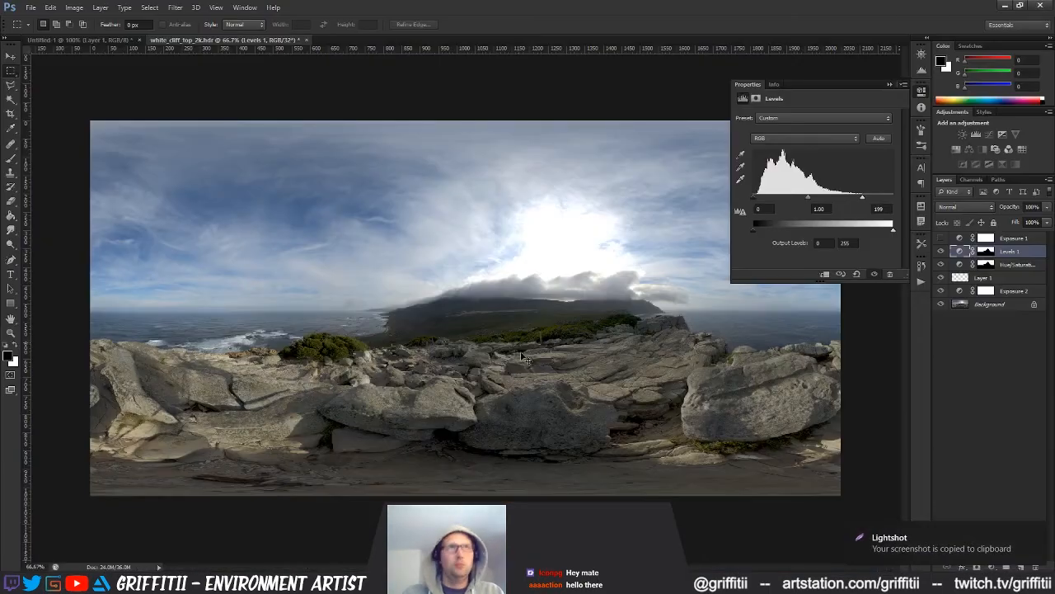
key("ctrl+n")
left_click(676, 179)
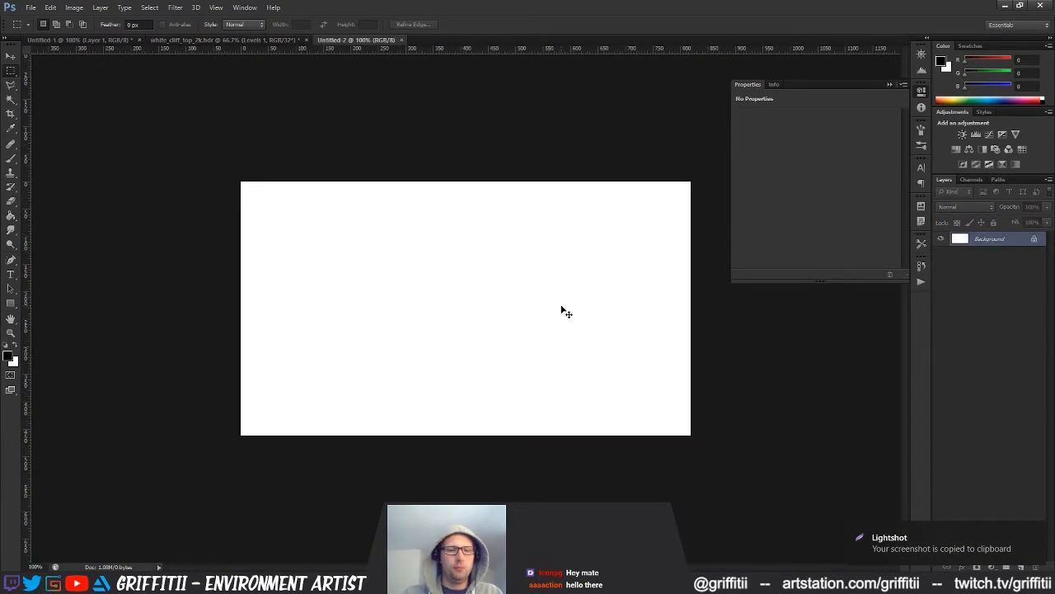
key("ctrl+v")
- Examine the pasted render at 200% zoom, checking the plane's body, wings, wheels and lighting
key("z")
left_click_drag(337, 229, 591, 346)
left_click_drag(467, 289, 425, 312)
left_click_drag(468, 375, 464, 364)
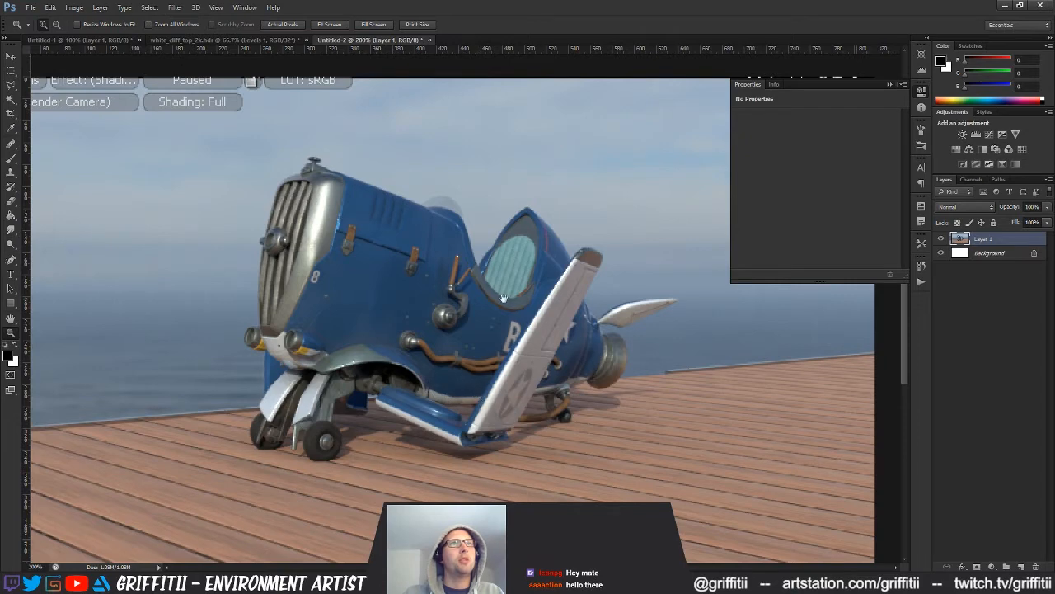
left_click_drag(503, 312, 505, 352)
left_click_drag(483, 278, 512, 314)
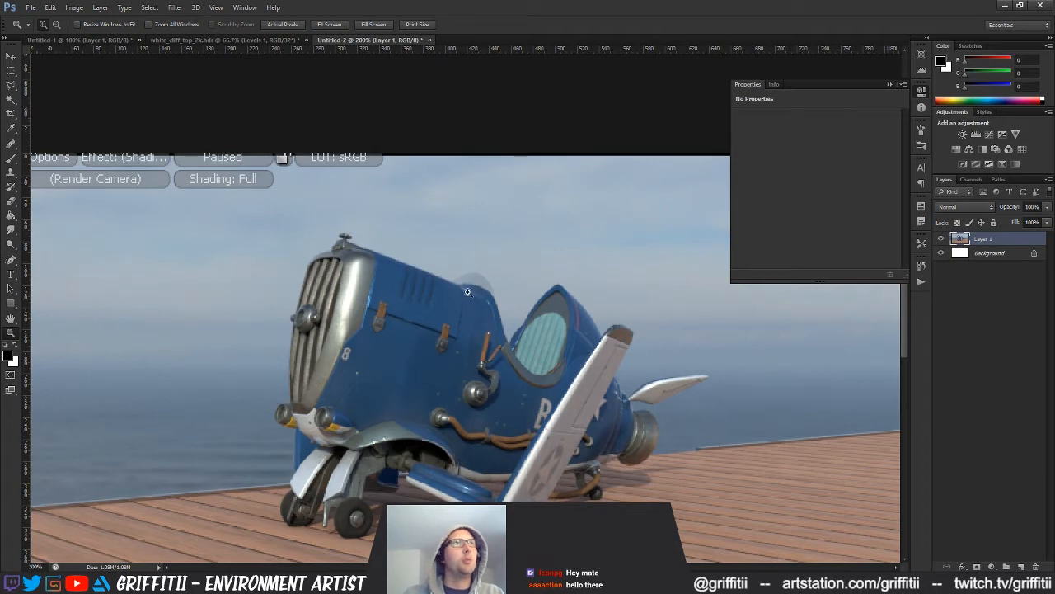
left_click_drag(509, 395, 484, 357)
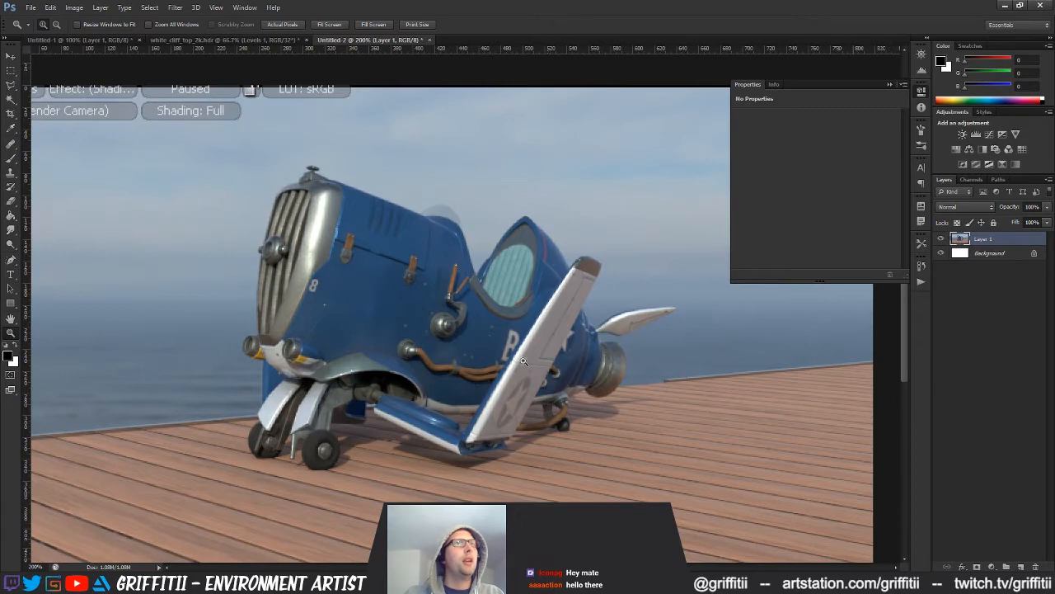
mouse_move(399, 401)
left_mouse_down()
mouse_move(371, 324)
mouse_move(396, 404)
mouse_move(395, 392)
left_mouse_up()
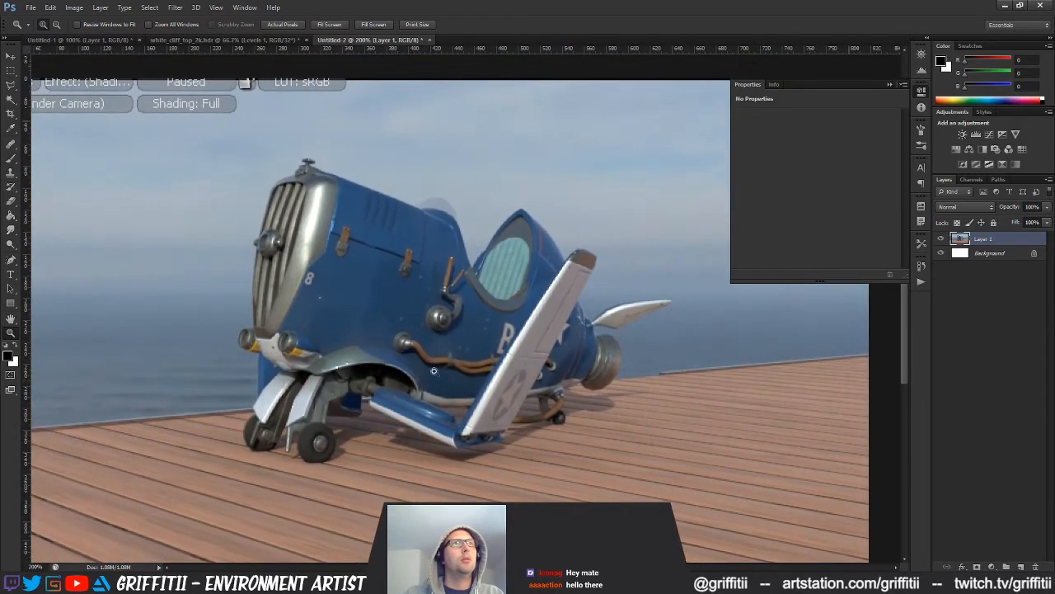
- Return to MODO, select the mechanical plane's polygons and paste a copy of them into a new mesh
left_click(1000, 5)
left_click_drag(590, 137, 661, 183, "alt")
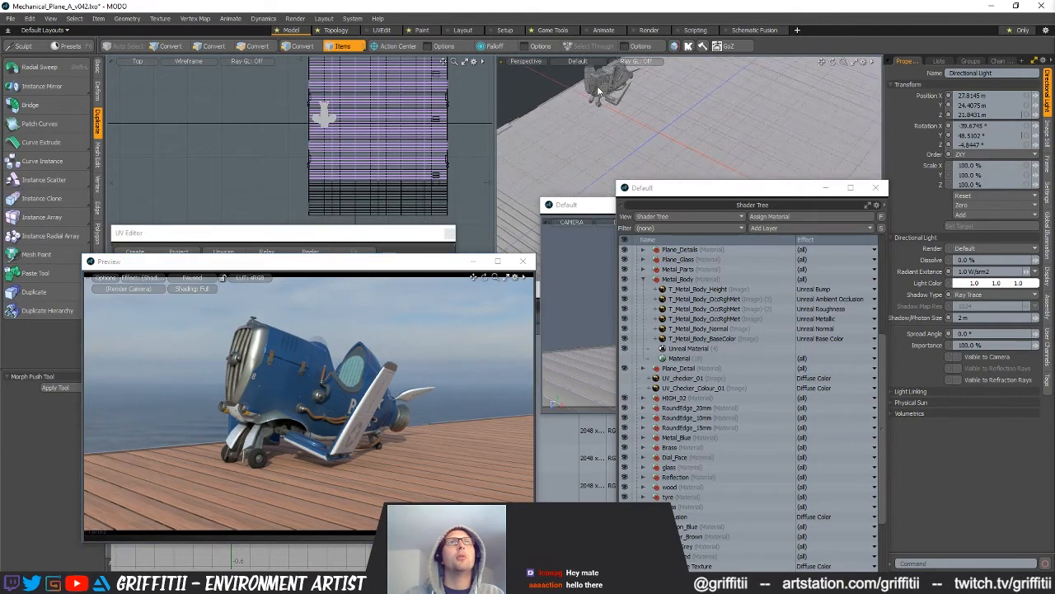
left_click(619, 86)
left_click_drag(643, 84, 661, 127, "alt+shift")
key("3")
mouse_move(383, 133)
right_mouse_down()
mouse_move(362, 164)
mouse_move(382, 155)
right_mouse_up()
key("ctrl+c")
key("n")
key("ctrl+v")
left_click_drag(377, 133, 368, 176, "alt+shift")
- Clear the floating Preview, UV Editor, Clips, camera and Shader Tree windows away from the modeling viewports
left_click_drag(368, 265, 339, 507)
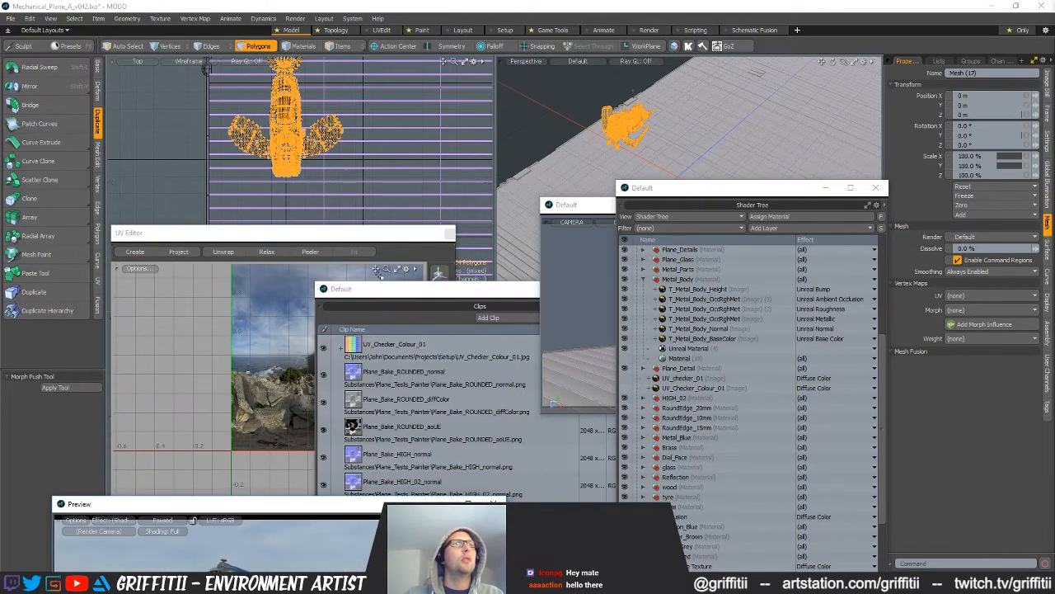
left_click(451, 235)
left_click_drag(472, 298, 424, 290)
left_click(585, 288)
left_click_drag(587, 206, 1054, 310)
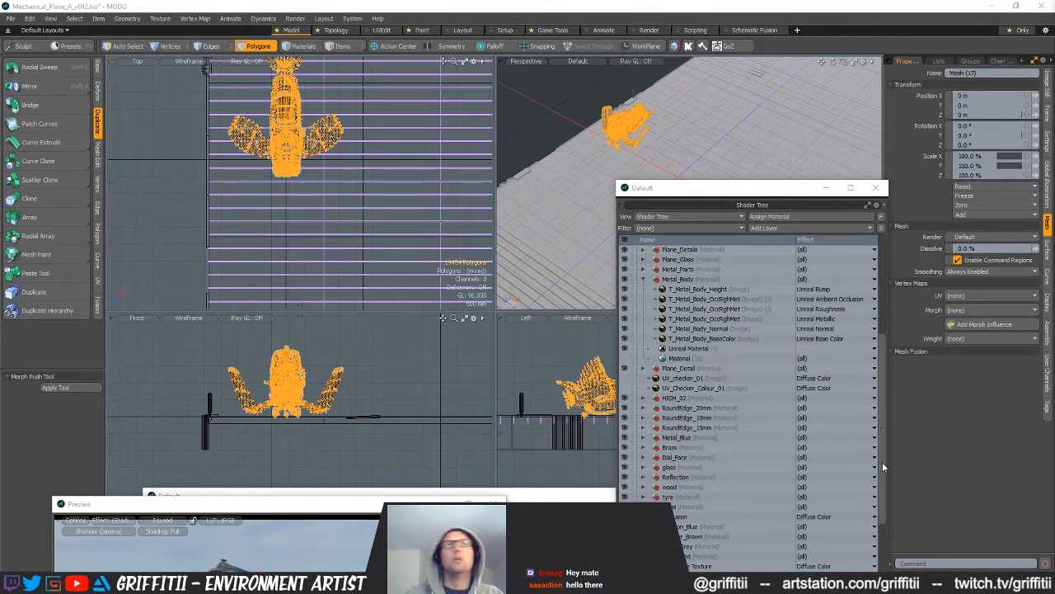
left_click_drag(714, 189, 1054, 387)
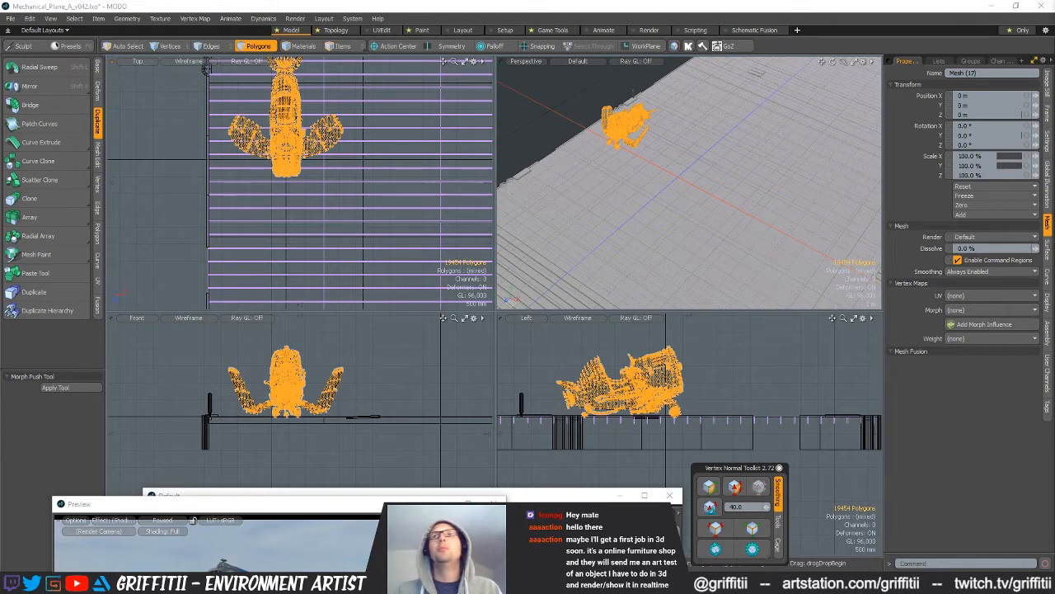
- Toggle off subdivision on the copied plane mesh and deselect its polygons to view the base geometry up close
key("Tab")
left_click_drag(643, 174, 928, 169, "alt")
scroll(631, 152, "up", 4)
left_click(737, 153)
scroll(635, 138, "up", 6)
scroll(701, 169, "up", 3)
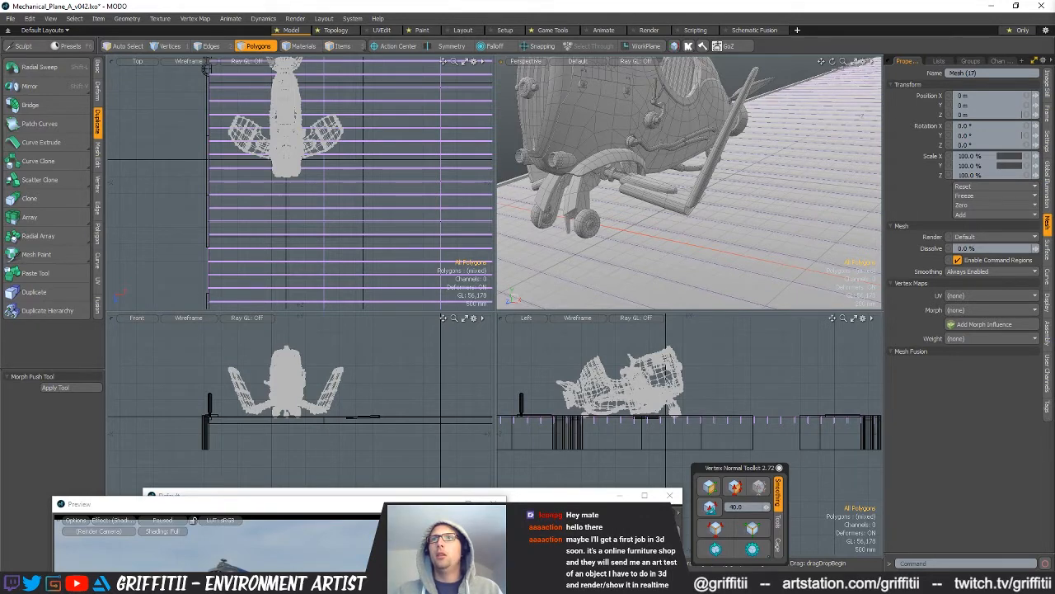
- Show the red unfolded-wing plane meshes beside the posed plane and examine them in Polygons mode
key("5")
key("shift+a")
left_click_drag(635, 205, 731, 204, "alt")
key("h")
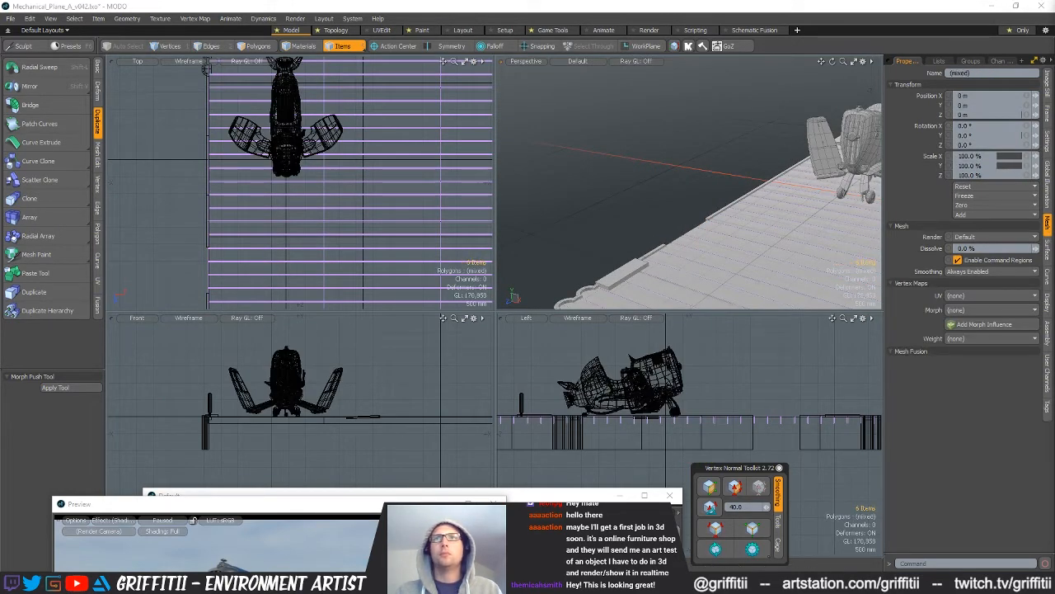
key("3")
left_click_drag(721, 174, 647, 202, "alt")
scroll(647, 202, "down", 4)
scroll(693, 198, "up", 6)
left_click_drag(702, 227, 669, 241, "alt")
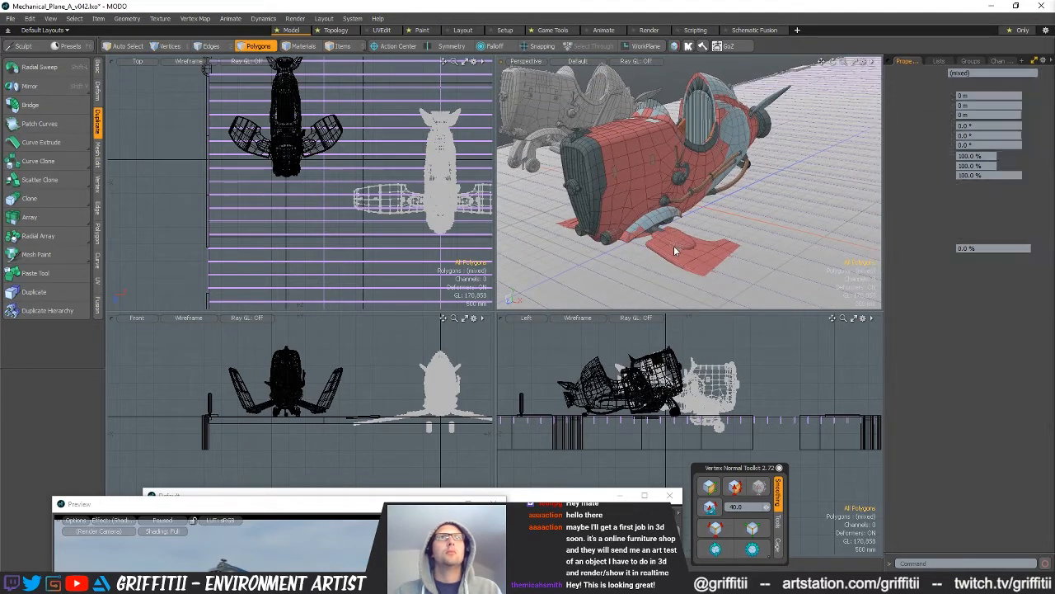
- Step through the source plane's mesh items and isolate Mechanical_Plane_Test_ID beside the posed plane
key("5")
key("3")
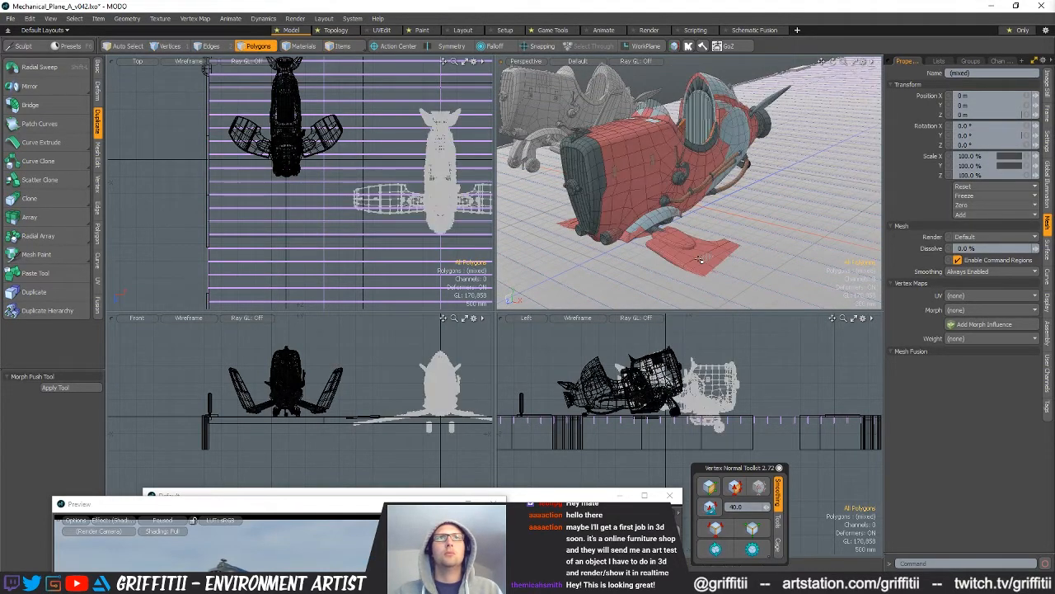
key("h")
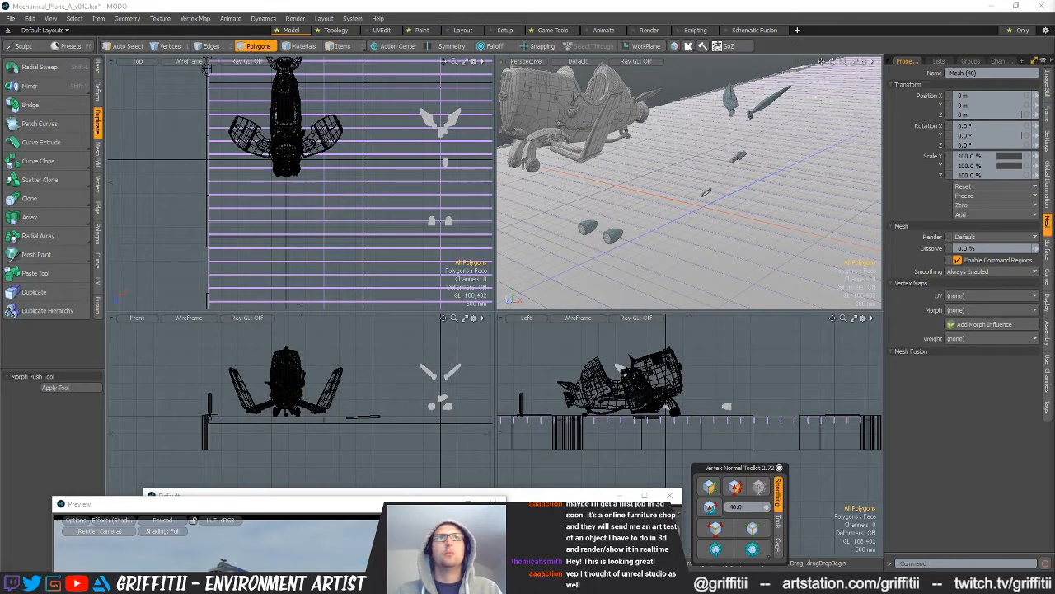
key("Down")
key("Down")
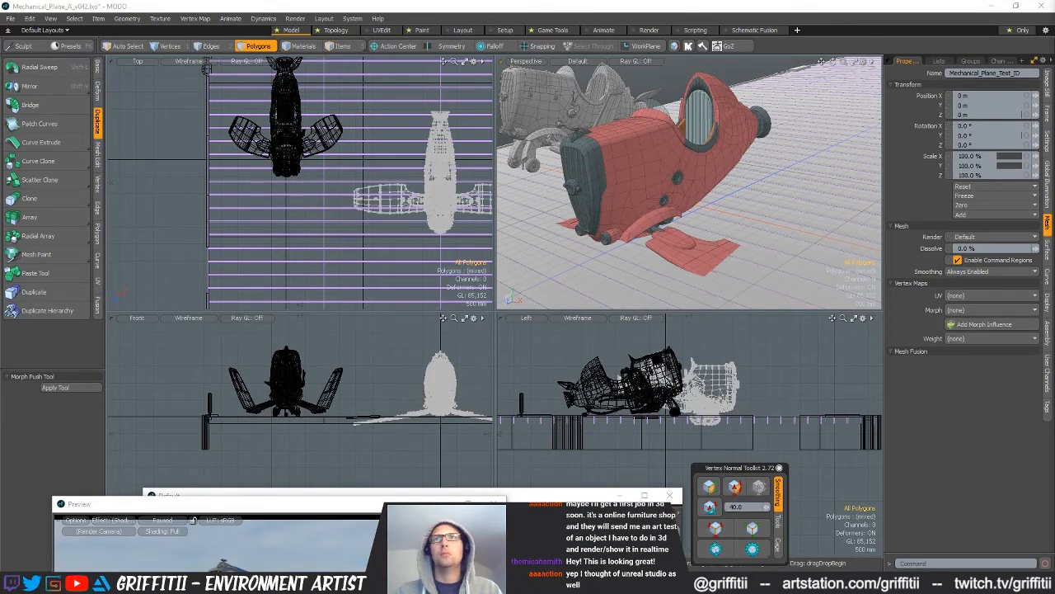
key("Page_Down")
key("Page_Down")
key("Page_Down")
- Select the wheel arch pieces and the wing on one side of Mechanical_Plane_Test_ID, including their connected polygons
left_click(682, 247)
scroll(682, 247, "up", 5)
mouse_move(682, 247)
left_mouse_down("alt")
mouse_move(641, 195)
mouse_move(647, 185)
left_mouse_up("alt")
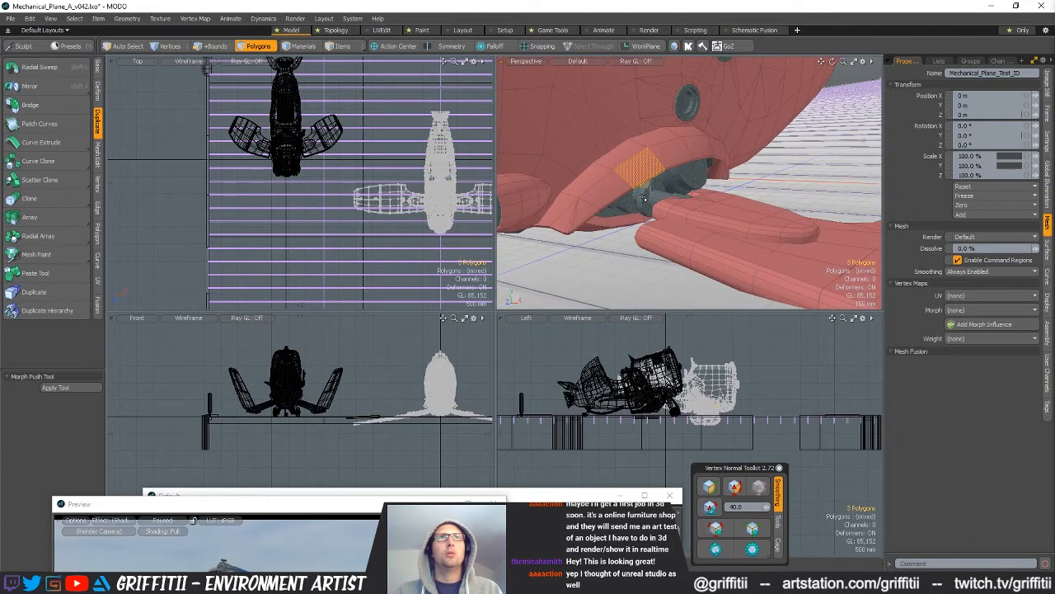
mouse_move(682, 196)
left_mouse_down("shift")
mouse_move(739, 225)
mouse_move(666, 221)
left_mouse_up("shift")
scroll(763, 220, "down", 4)
mouse_move(763, 220)
left_mouse_down("alt")
mouse_move(738, 224)
mouse_move(824, 241)
left_mouse_up("alt")
left_click(738, 224, "shift")
key("bracketright")
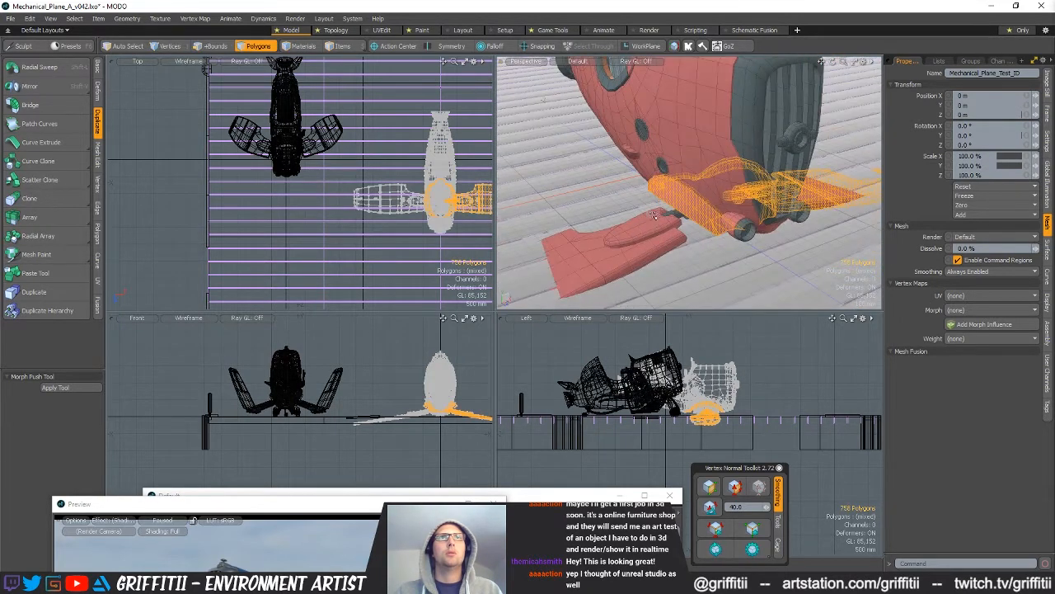
- Add the opposite wing and its neighbouring pieces to the selection, including their connected polygons
scroll(653, 215, "up", 4)
left_click_drag(655, 215, 593, 249, "alt")
left_click(741, 219, "shift")
key("bracketright")
scroll(691, 221, "down", 4)
left_click(641, 222, "shift")
key("bracketright")
left_click_drag(760, 246, 850, 197, "alt")
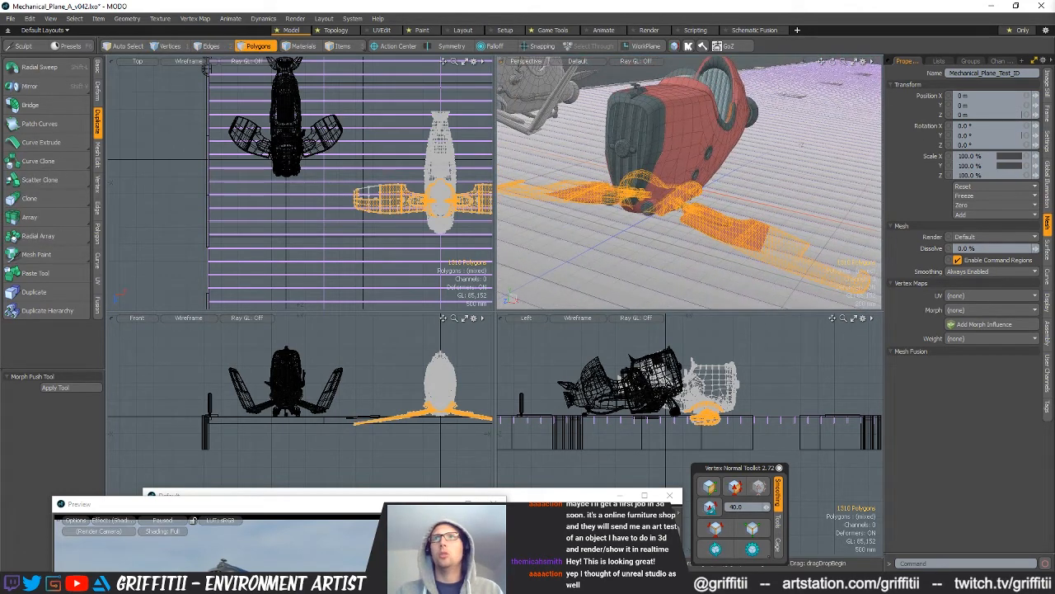
- Paste the wing and wheel arch pieces into a new mesh, move them about -4.52 m in X and -1.54 m in Z, and adjust their height to the posed plane
key("n")
key("ctrl+v")
left_click_drag(715, 224, 784, 208, "alt")
key("w")
left_click_drag(441, 198, 282, 123)
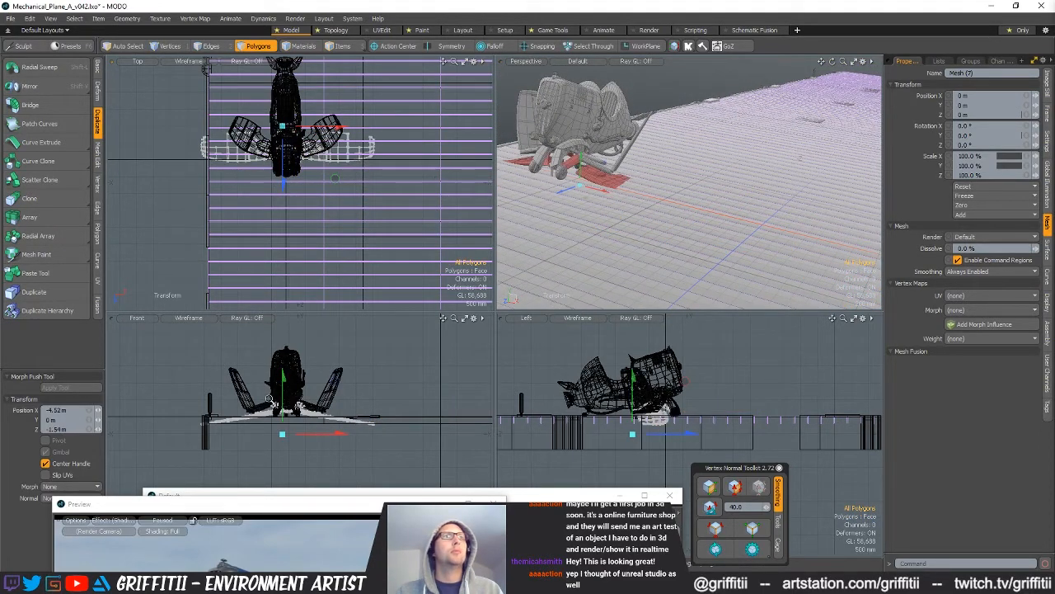
scroll(269, 399, "up", 6)
left_click_drag(272, 399, 244, 393, "alt+shift")
left_click_drag(370, 436, 365, 405)
- Check the pasted pieces against the posed plane's wheel arch and cut them out of the new mesh
left_click_drag(650, 178, 764, 220, "alt")
key("x")
key("q")
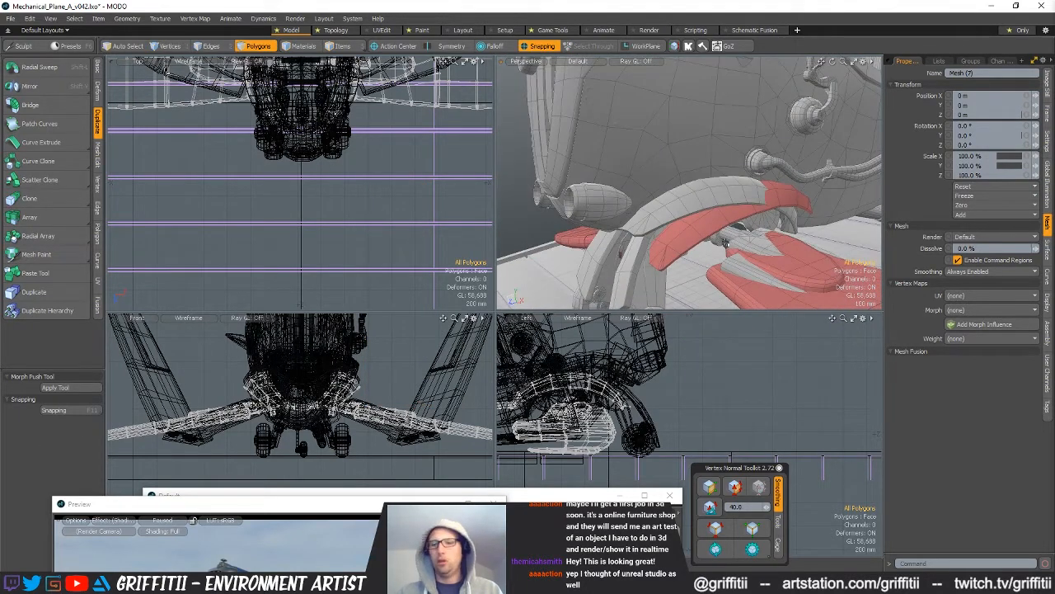
key("ctrl+x")
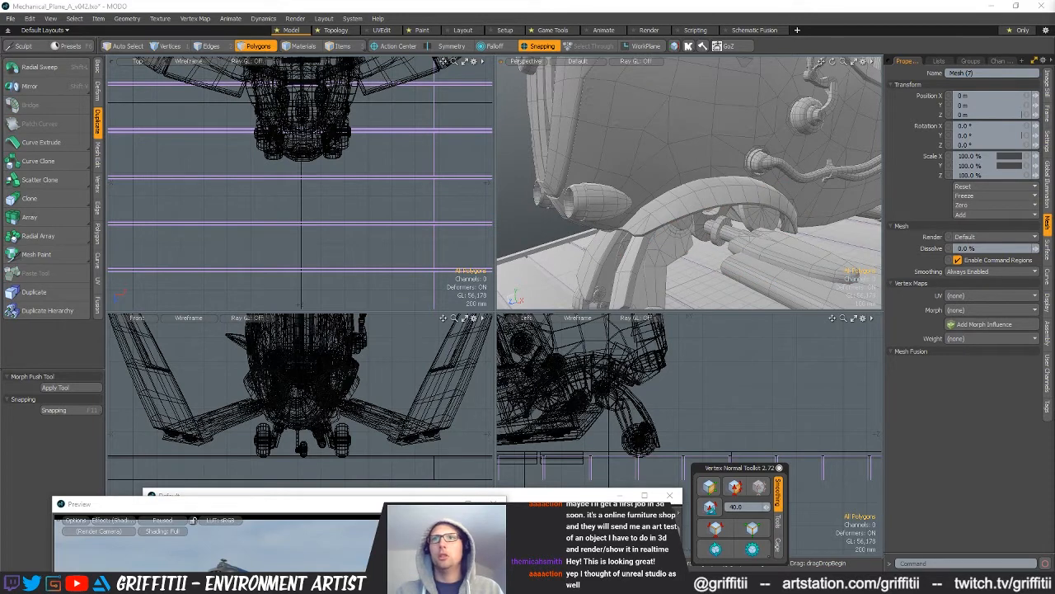
- Show New_Body_Orig together with the original wheel arch, wing and joint meshes beside the posed plane
key("a")
left_click_drag(667, 183, 723, 239, "alt")
key("3")
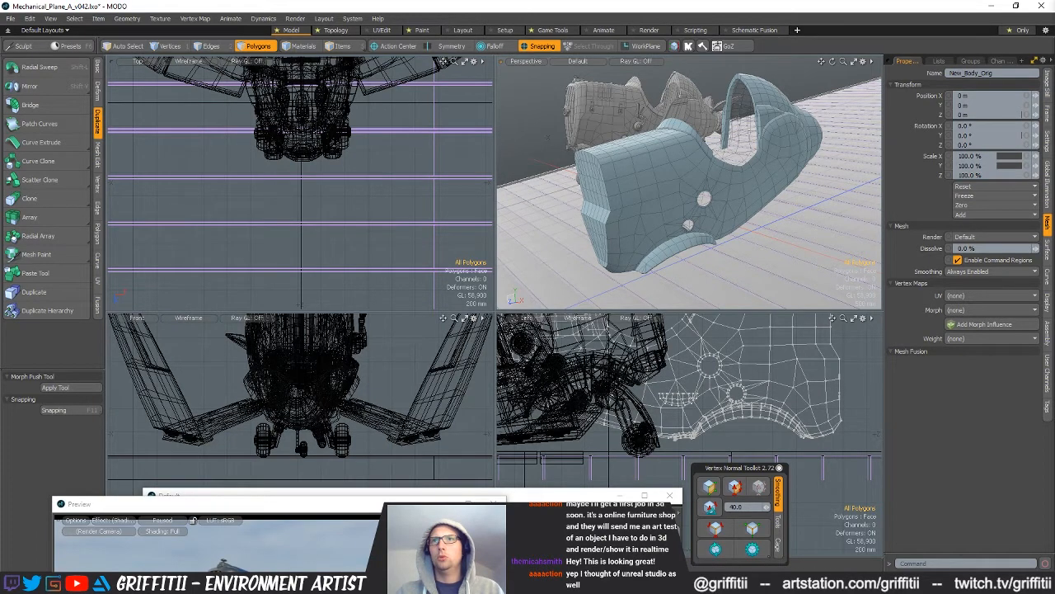
key("alt+Tab")
key("alt+Tab")
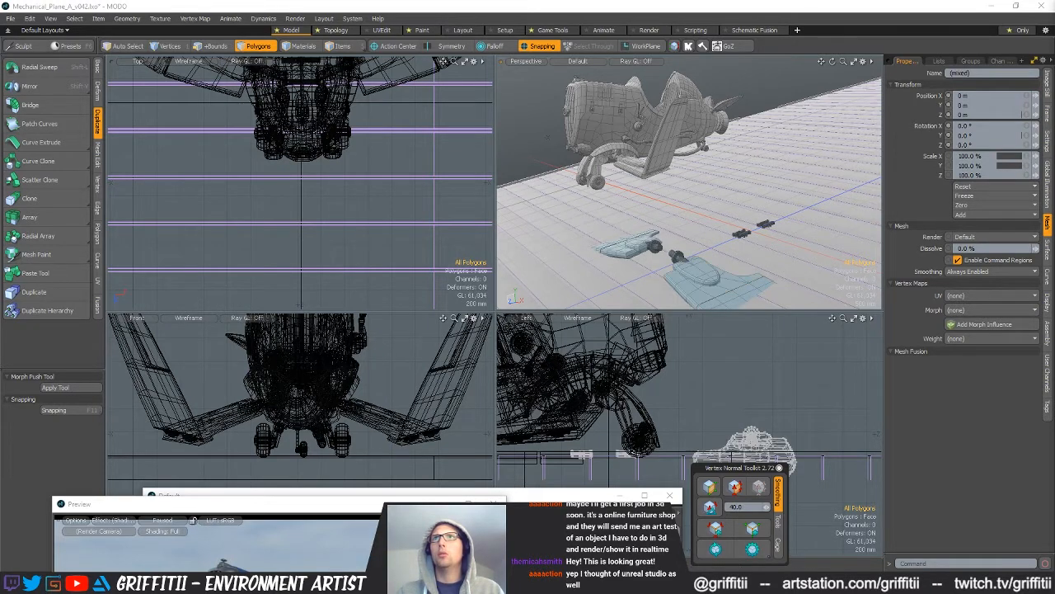
left_click_drag(742, 235, 833, 235, "alt")
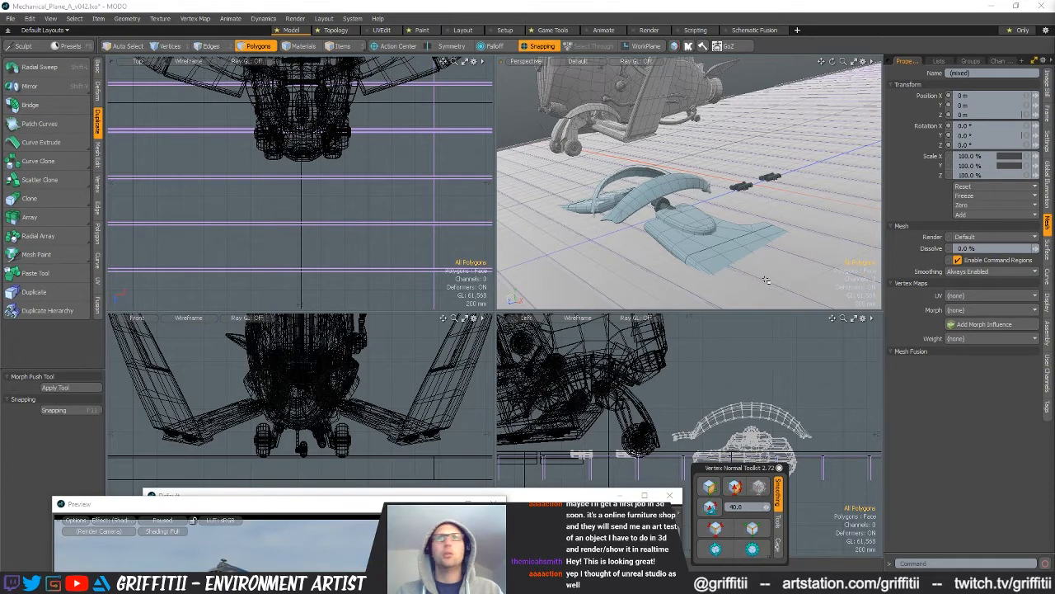
scroll(705, 174, "down", 5)
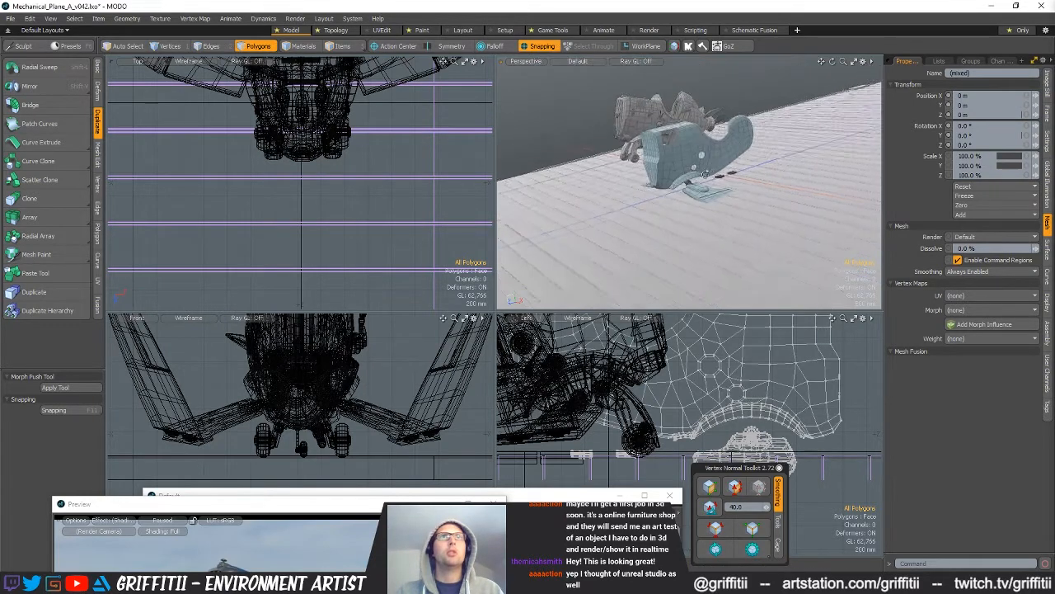
left_click_drag(705, 174, 712, 182, "alt")
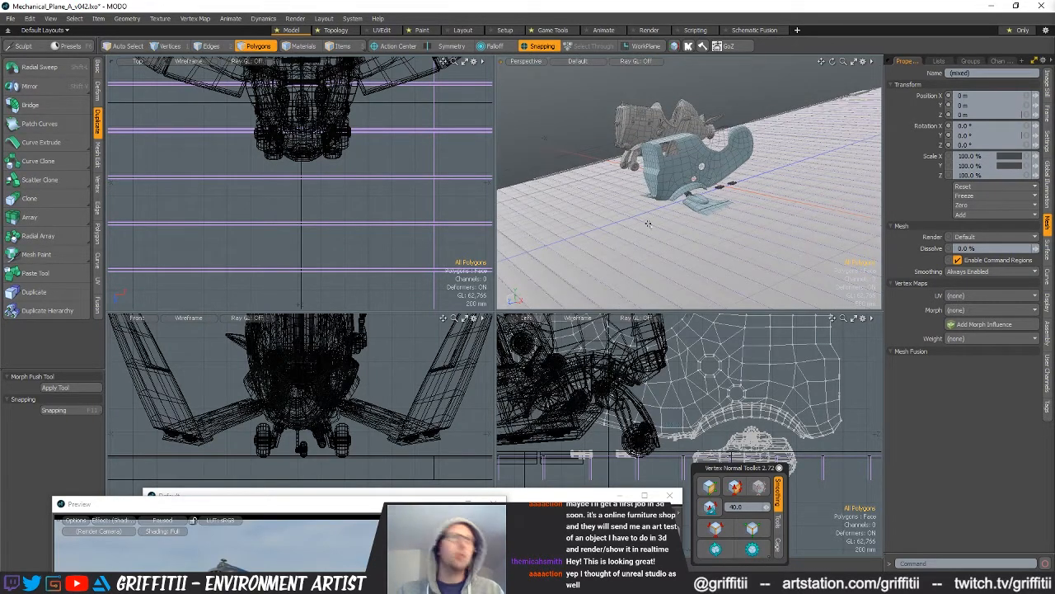
- Select all polygons of the original body, wheel arch and wing meshes and paste them into a new mesh
scroll(487, 157, "down", 6)
right_click_drag(492, 153, 486, 150)
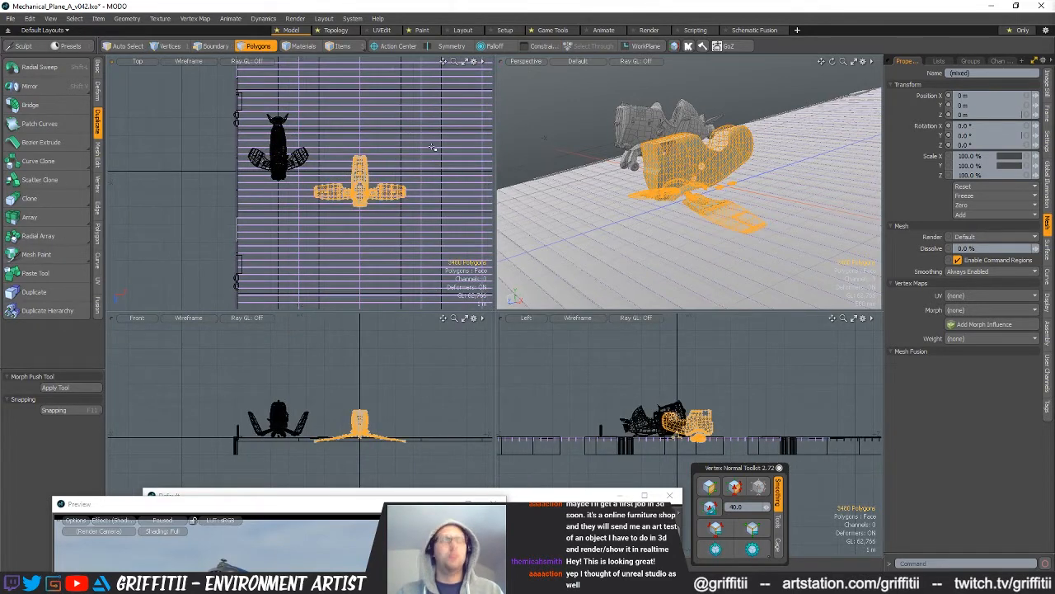
key("x")
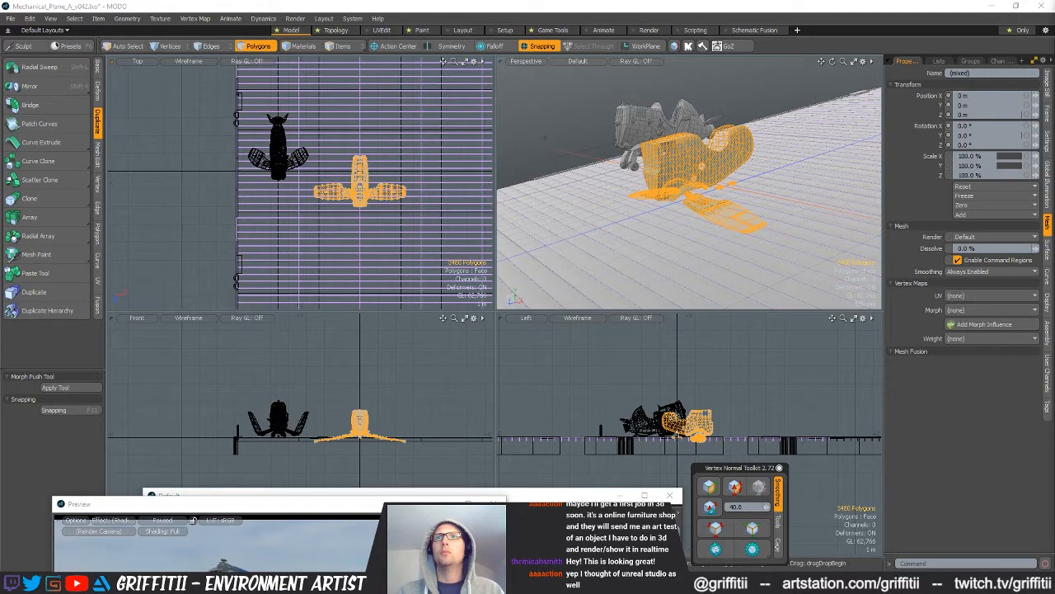
key("ctrl+x")
key("n")
key("ctrl+v")
- Move the pasted body and wing mesh roughly onto the posed plane with snapping switched off
left_click(815, 231)
left_click_drag(727, 183, 726, 239, "alt")
key("w")
key("x")
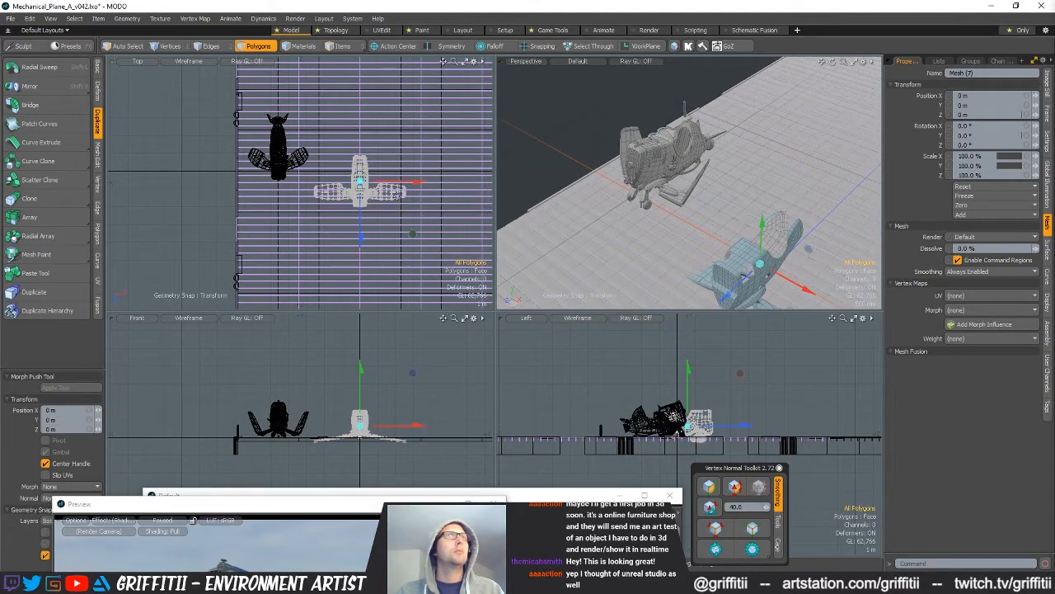
left_click_drag(403, 210, 354, 191)
left_click_drag(408, 244, 451, 196)
scroll(371, 246, "up", 8)
key("q")
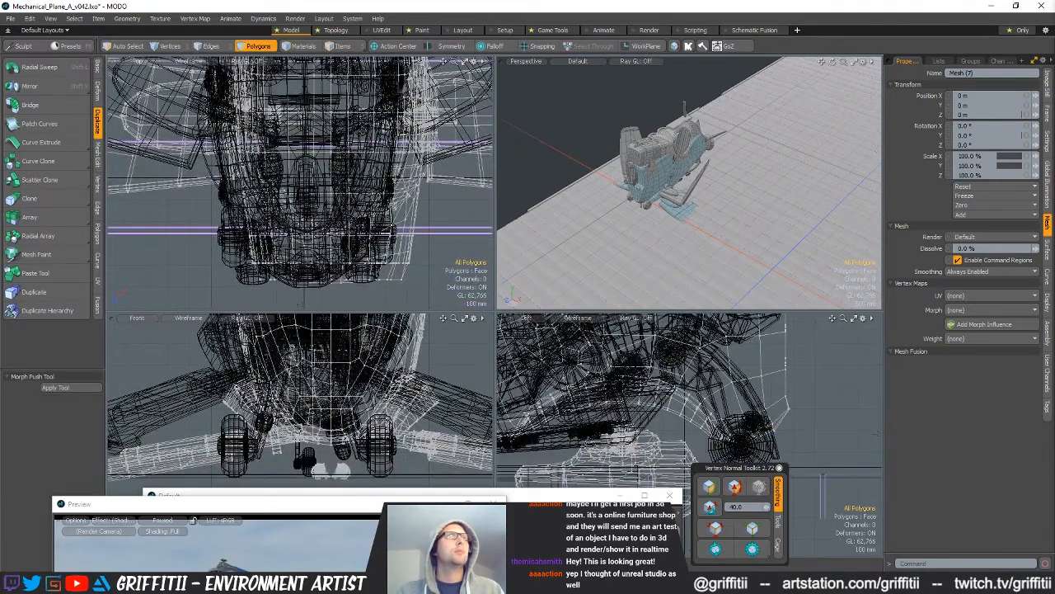
- Rotate and move the pasted original body and wing mesh onto the posed plane's nose, with snapping enabled
left_click_drag(388, 216, 392, 260, "alt+shift")
left_click_drag(378, 137, 386, 159, "alt+shift")
key("w")
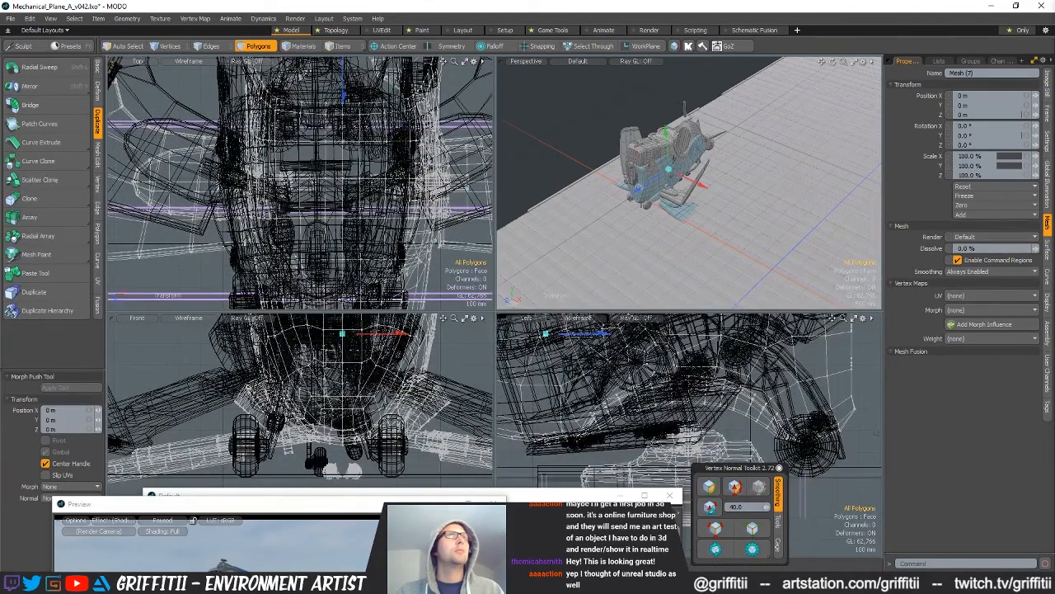
scroll(662, 168, "up", 8)
left_click_drag(661, 168, 615, 194, "alt")
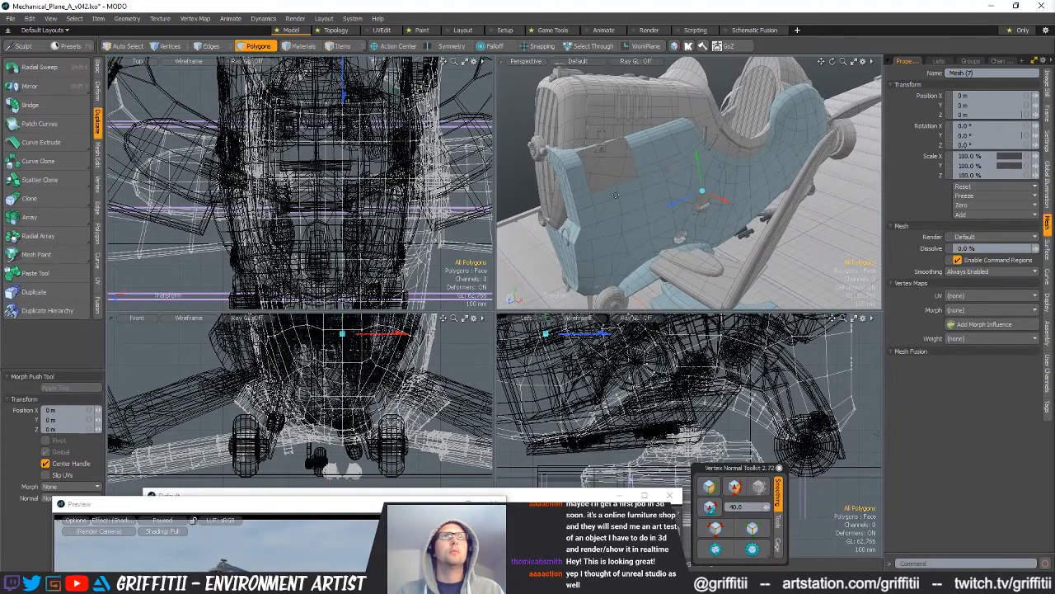
left_click_drag(646, 233, 727, 207, "ctrl+alt")
key("x")
key("e")
left_click(662, 201)
key("w")
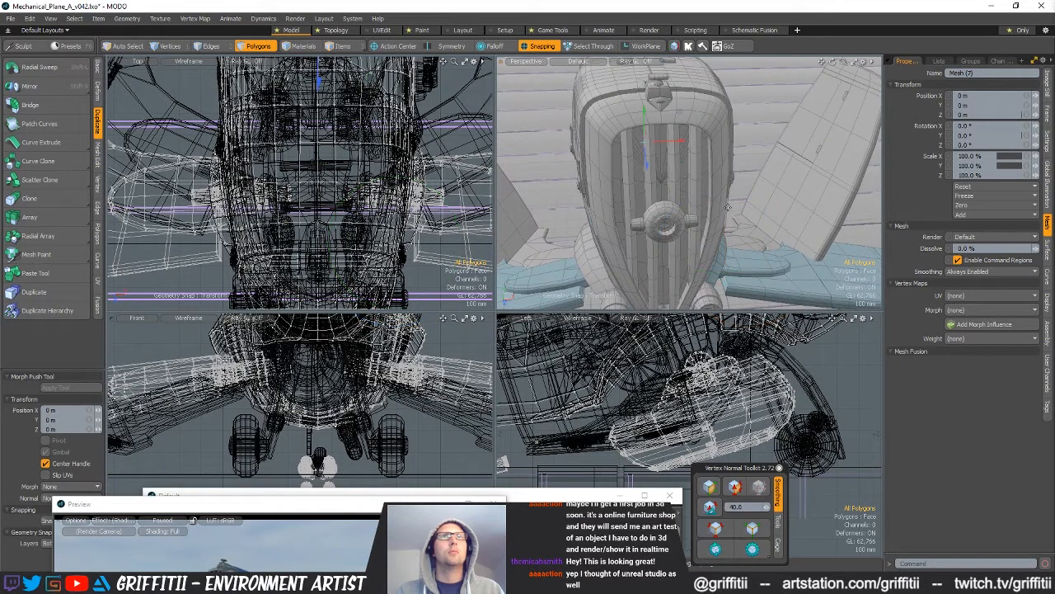
- Shift the original body and wing mesh -5 mm in X and rotate it to match the posed plane's wheel arch
key("x")
left_click_drag(676, 143, 675, 143)
left_click_drag(590, 217, 666, 177, "alt")
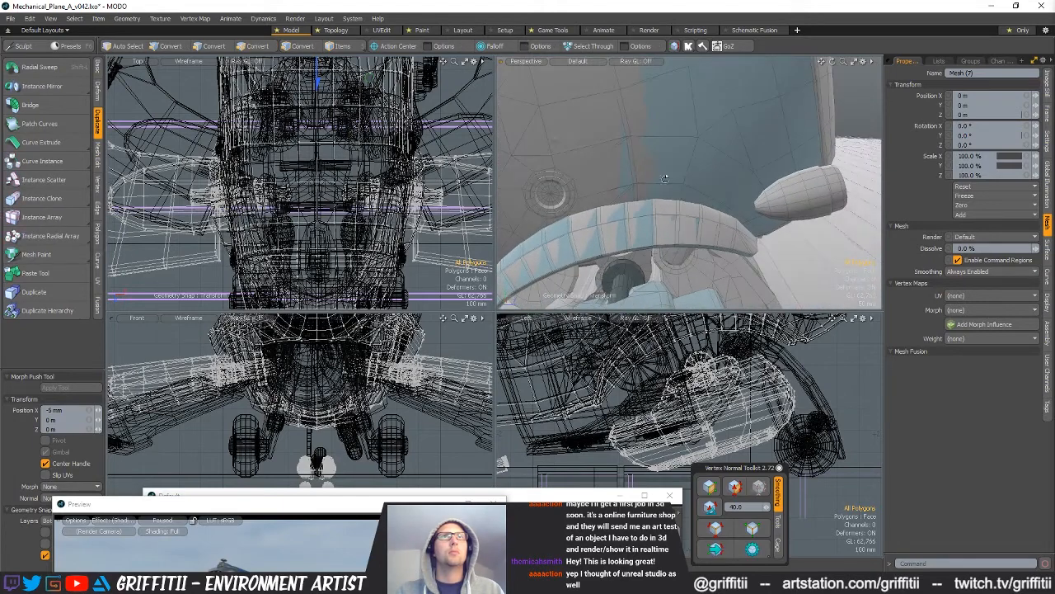
left_click(691, 198)
left_click_drag(731, 160, 732, 162)
key("e")
left_click_drag(657, 215, 657, 217)
left_click_drag(679, 174, 706, 213)
- Nudge the original body and wing mesh about -22 mm in Z and -20 mm in X to line it up with the fuselage
key("w")
key("x")
left_click(693, 167)
key("x")
left_click_drag(619, 128, 596, 239)
scroll(652, 143, "down", 5)
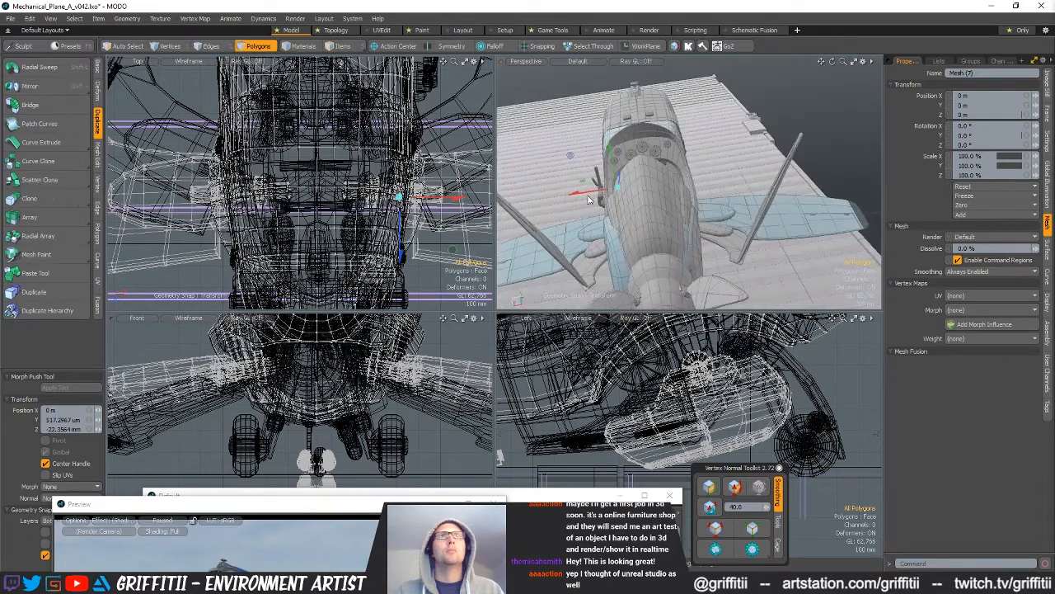
left_click_drag(587, 192, 592, 192)
mouse_move(694, 207)
left_mouse_down("alt")
mouse_move(710, 241)
mouse_move(737, 212)
mouse_move(690, 196)
left_mouse_up("alt")
scroll(710, 240, "down", 4)
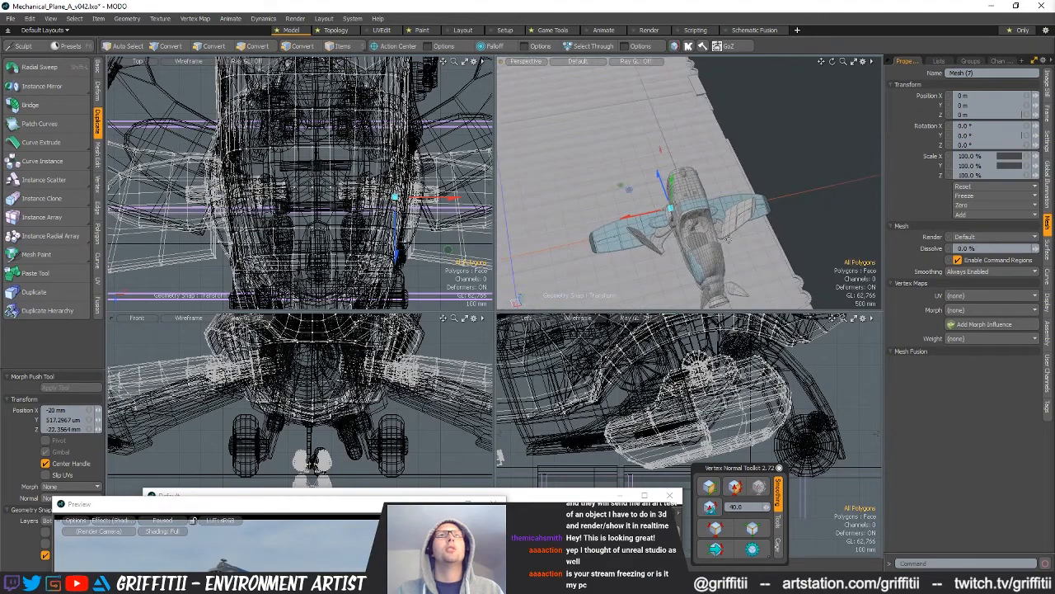
- Rotate the posed plane mesh by -1.0° about the Y axis to straighten it against the original body and wings
key("5")
key("3")
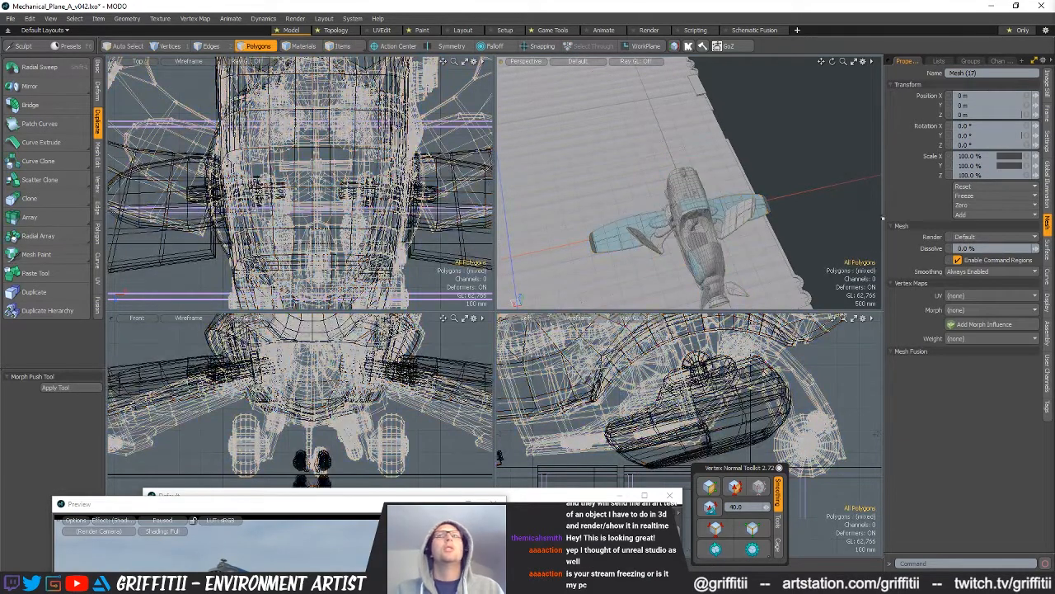
scroll(387, 289, "down", 3)
scroll(387, 288, "down", 3)
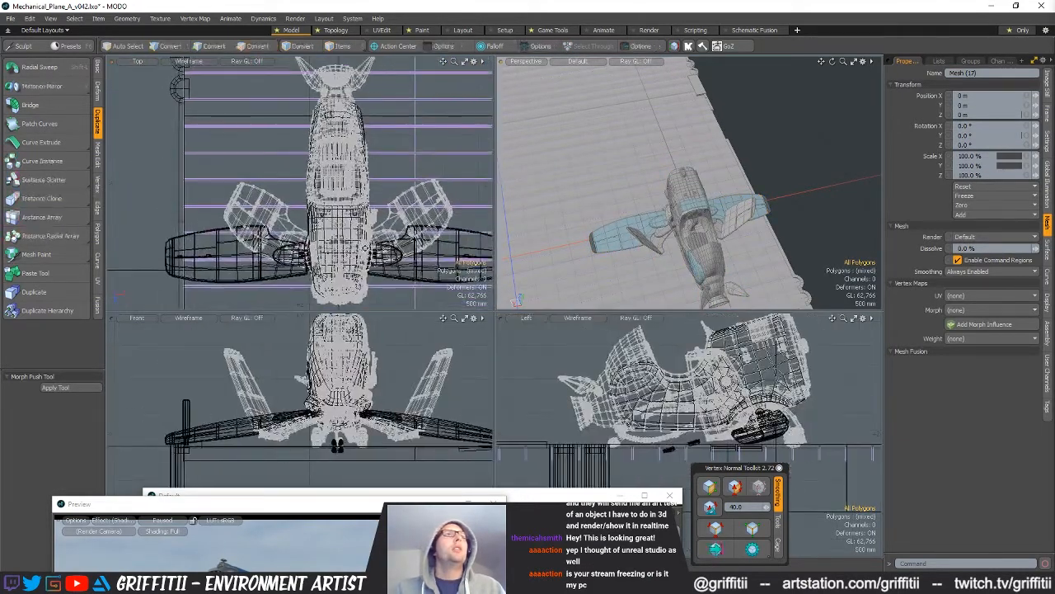
key("e")
scroll(344, 143, "up", 2)
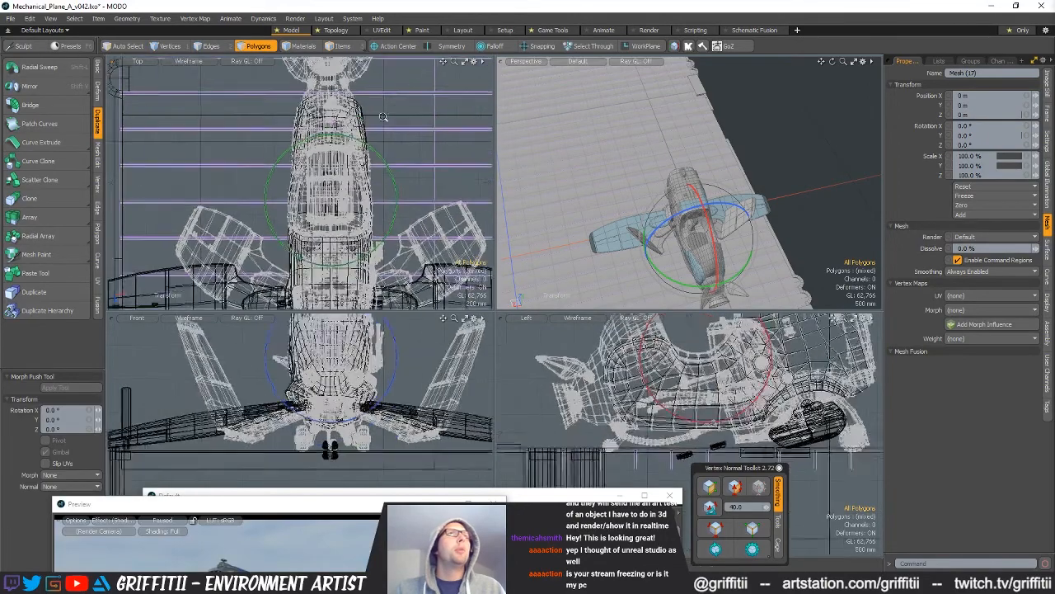
left_click_drag(346, 138, 347, 139)
scroll(331, 239, "up", 4)
scroll(291, 211, "up", 5)
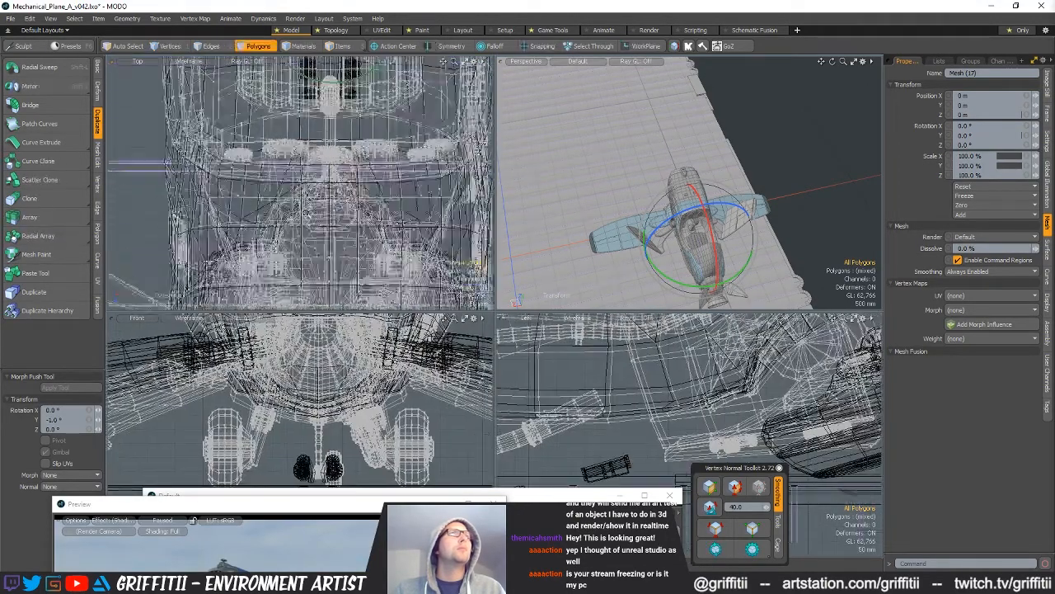
scroll(288, 211, "down", 6)
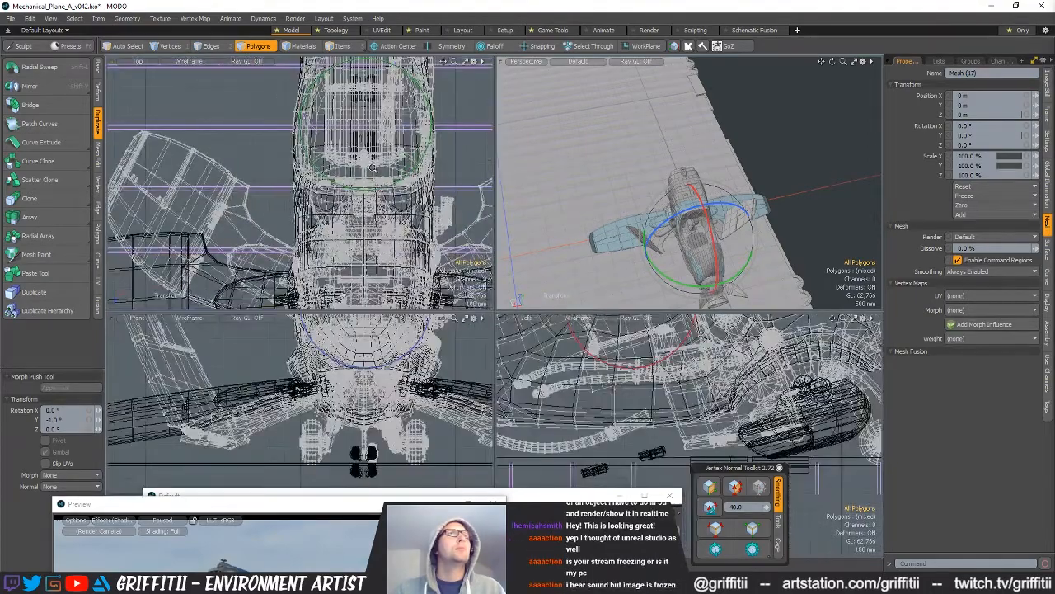
scroll(372, 175, "up", 4)
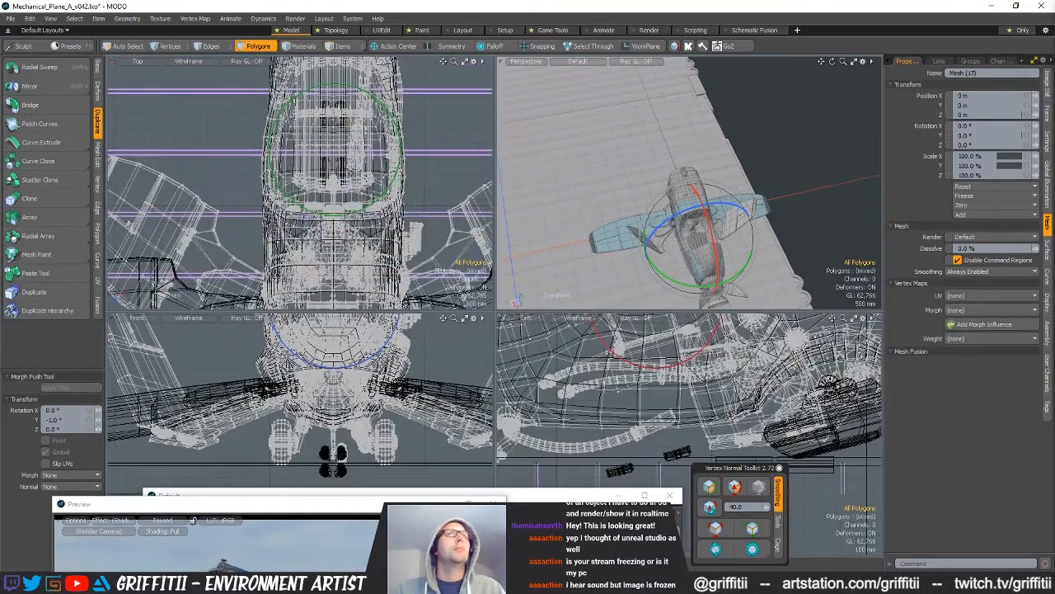
left_click_drag(717, 258, 783, 212, "alt")
scroll(775, 223, "up", 3)
- Move the original body and wing mesh about 19 mm down and 9 mm along Z, then fine-tune its height against the wheel arch
key("5")
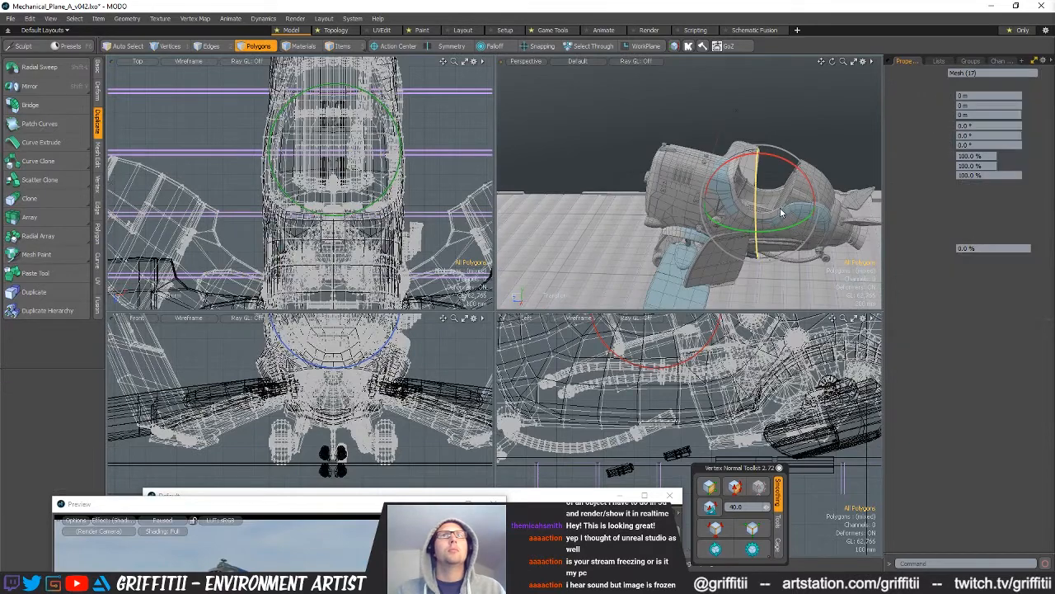
left_click(812, 213)
key("3")
scroll(762, 216, "up", 4)
left_click_drag(762, 216, 711, 166, "alt")
key("e")
key("w")
scroll(684, 182, "up", 3)
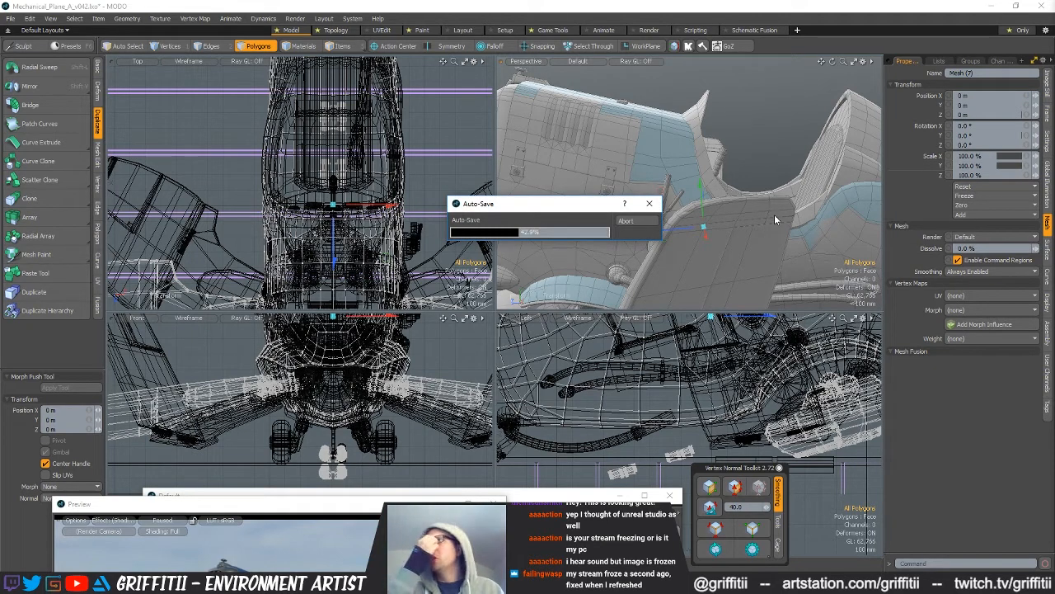
left_click_drag(774, 215, 681, 182, "alt")
scroll(696, 200, "up", 3)
left_click_drag(781, 196, 750, 220, "ctrl+alt")
left_click_drag(823, 196, 699, 211, "alt")
left_click_drag(699, 211, 692, 193, "alt")
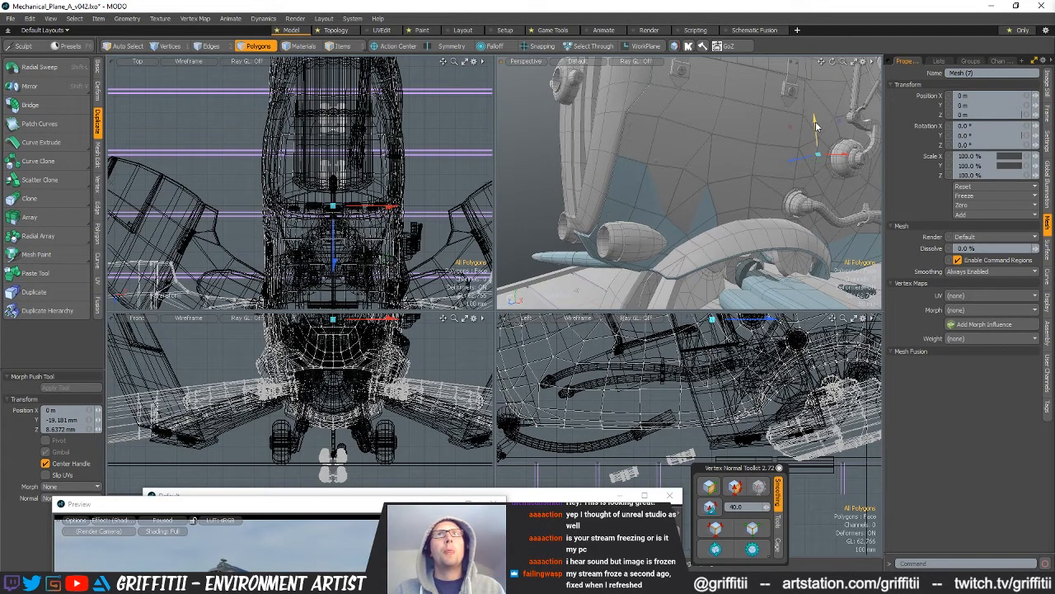
left_click_drag(816, 126, 816, 124)
left_click_drag(786, 162, 668, 207, "alt")
key("space")
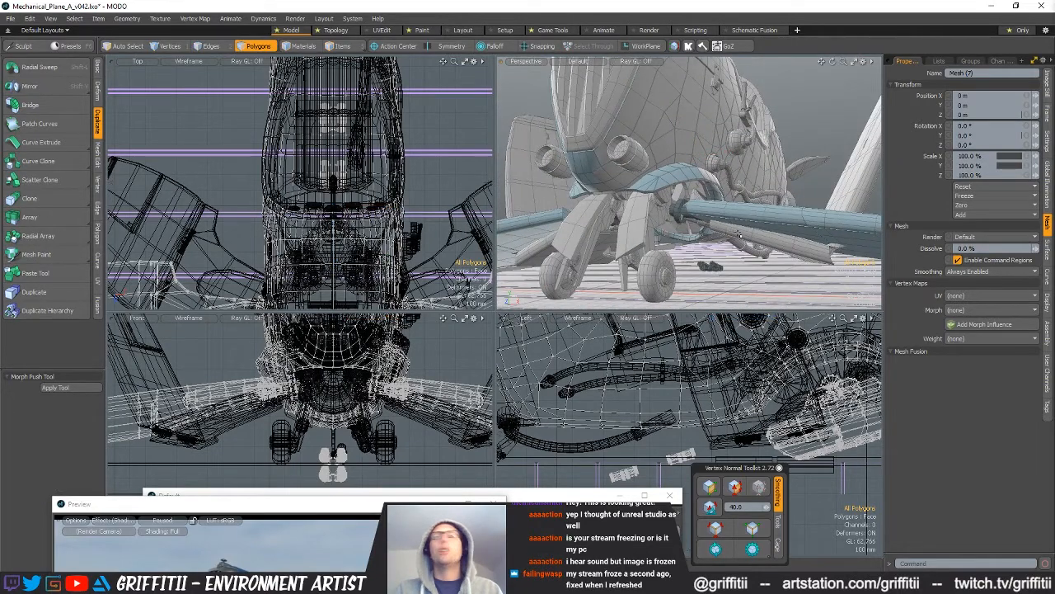
key("5")
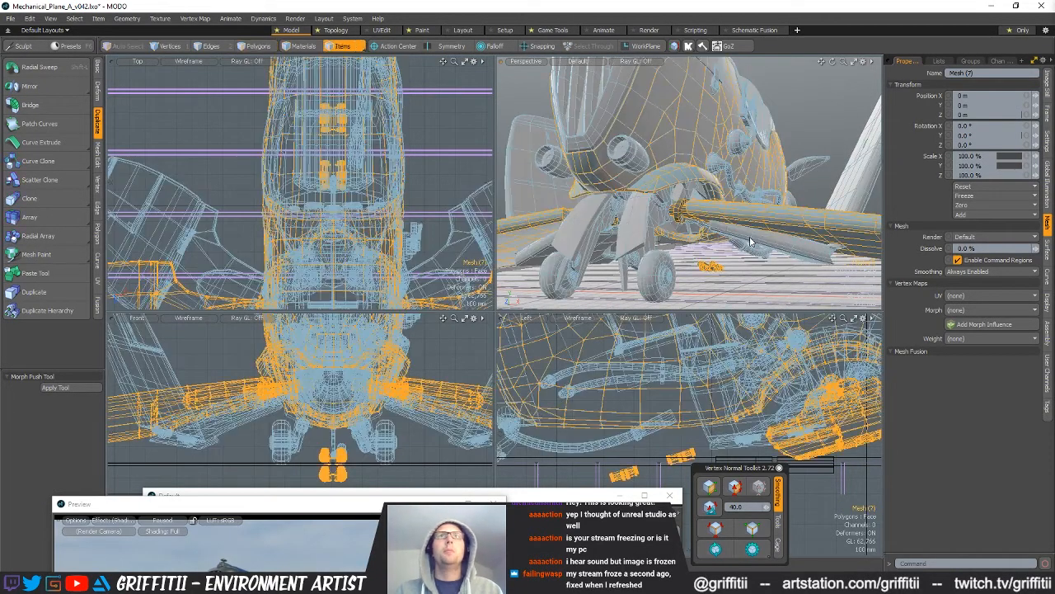
left_click(753, 242)
left_click_drag(752, 242, 711, 239, "alt")
key("3")
double_click(731, 237)
double_click(688, 228, "shift")
double_click(650, 236, "shift")
double_click(620, 214, "shift")
left_click_drag(619, 214, 701, 225, "ctrl+alt")
left_click(671, 271)
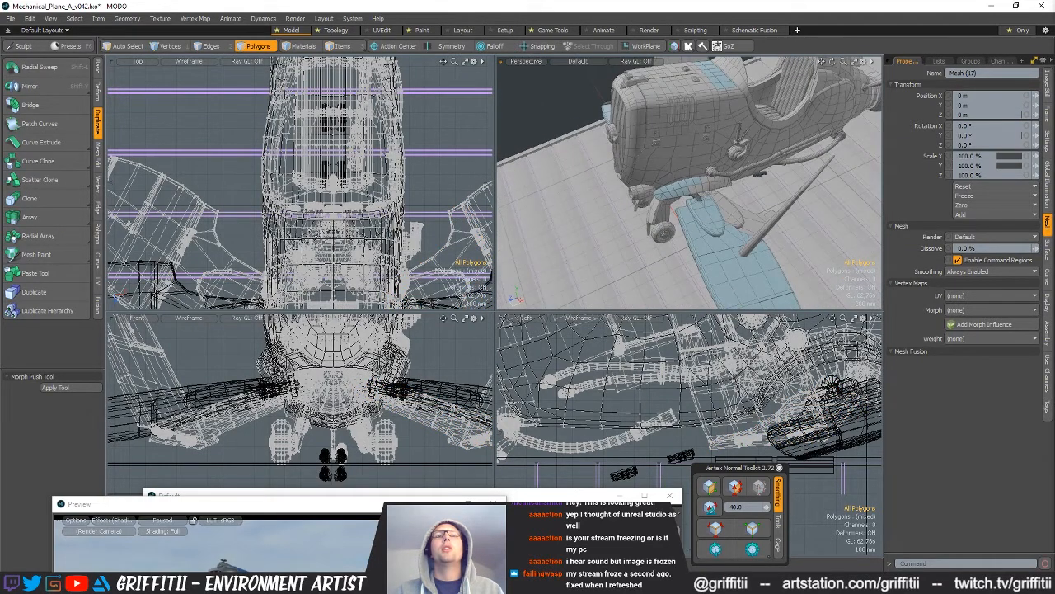
- Move the preview window out of the way and show the separate original wing meshes on the floor beside the posed plane
left_click_drag(391, 496, 391, 545)
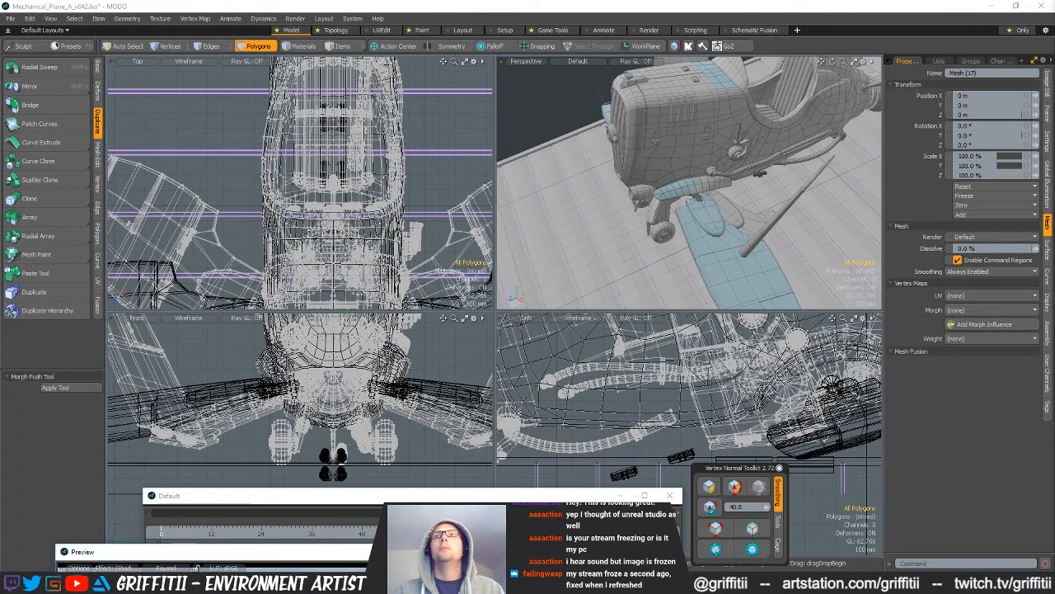
scroll(742, 194, "down", 10)
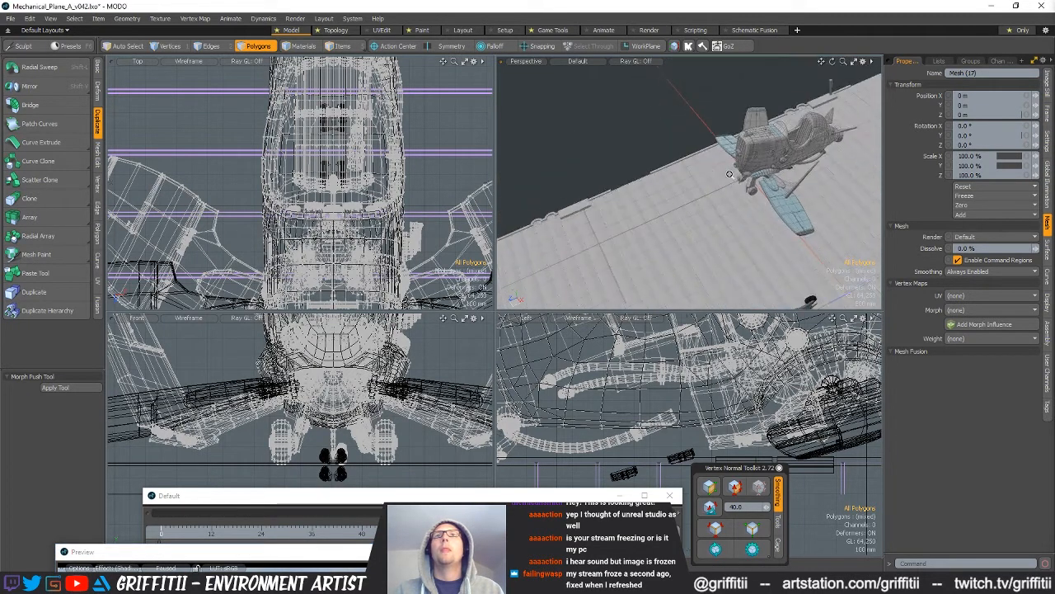
scroll(732, 209, "up", 3)
scroll(732, 209, "up", 4)
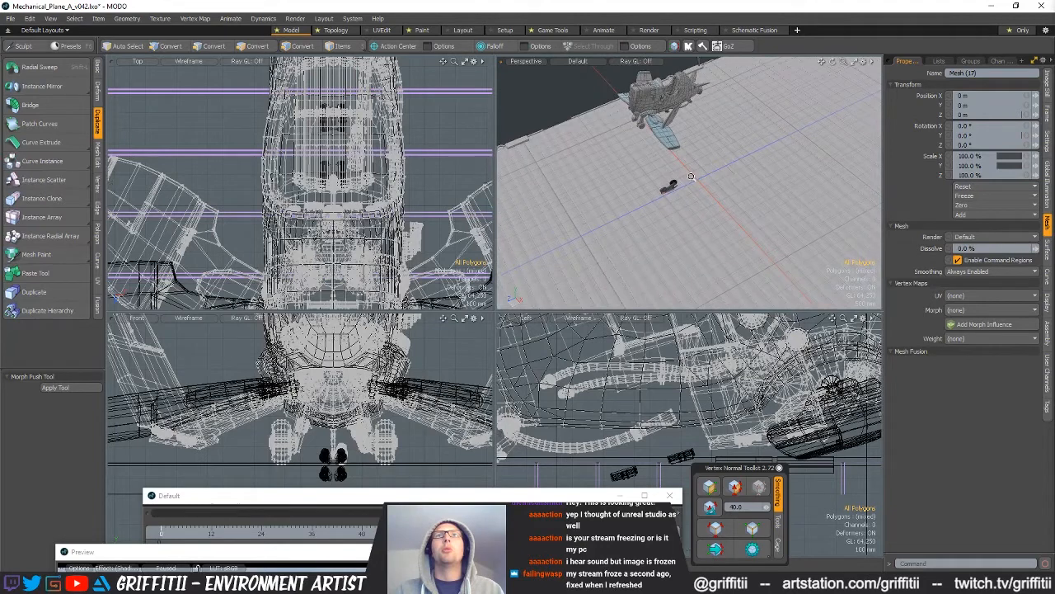
key("Delete")
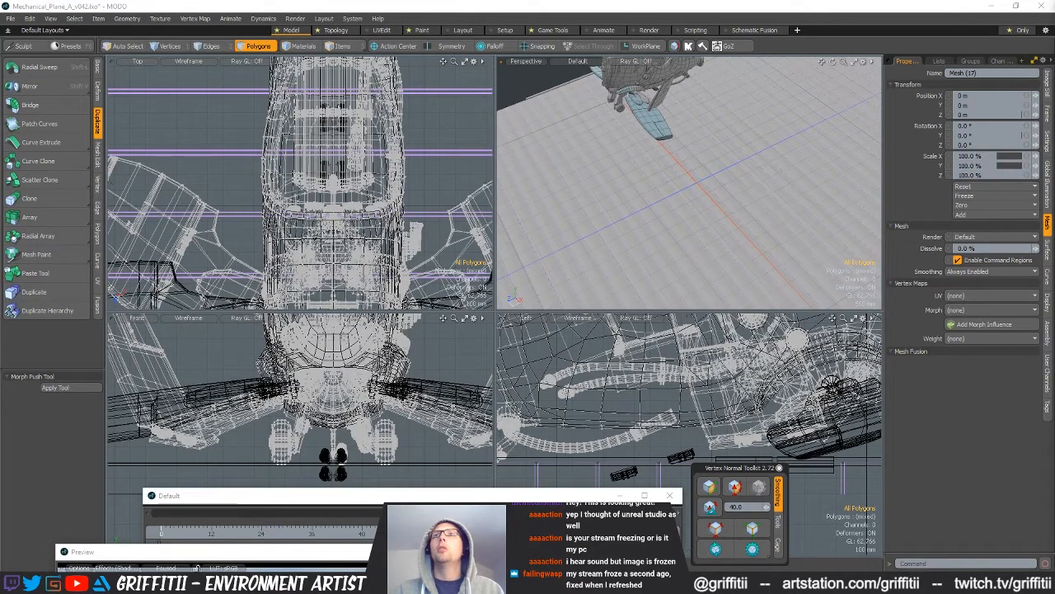
key("ctrl+z")
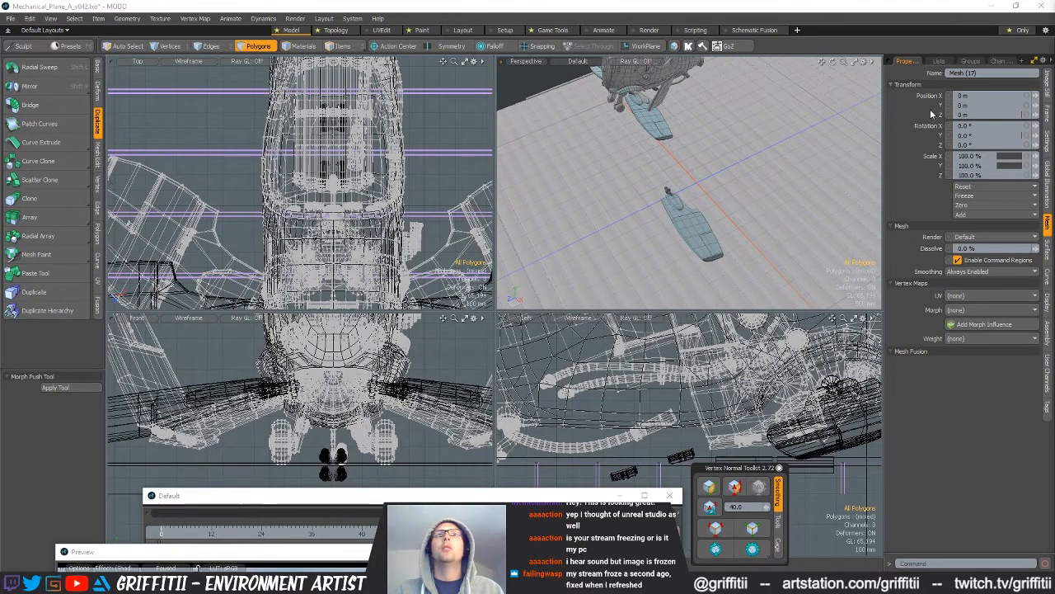
scroll(705, 228, "up", 2)
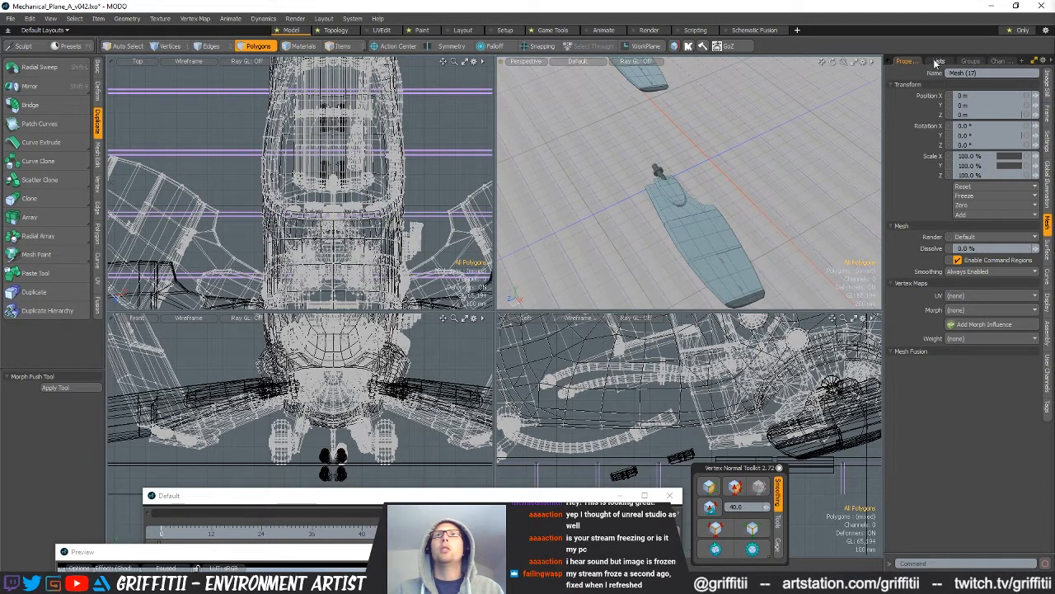
- Open the Wing_End mesh's Texture UV map in the UV editor and examine its layout over the star and camouflage texture
left_click(939, 61)
key("5")
left_click(710, 223)
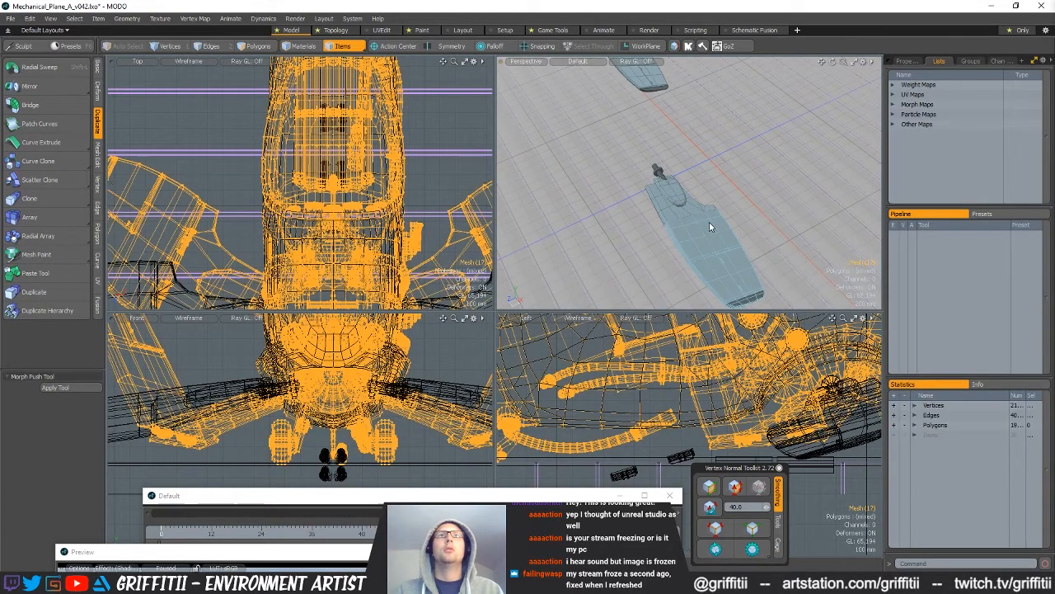
left_click(893, 95)
double_click(920, 104)
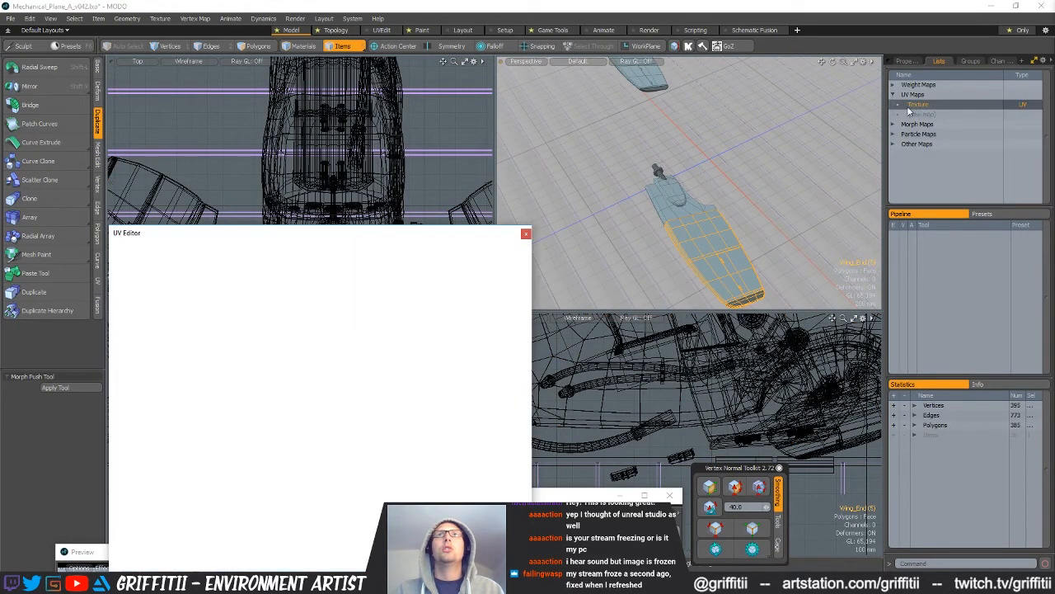
scroll(353, 346, "up", 8)
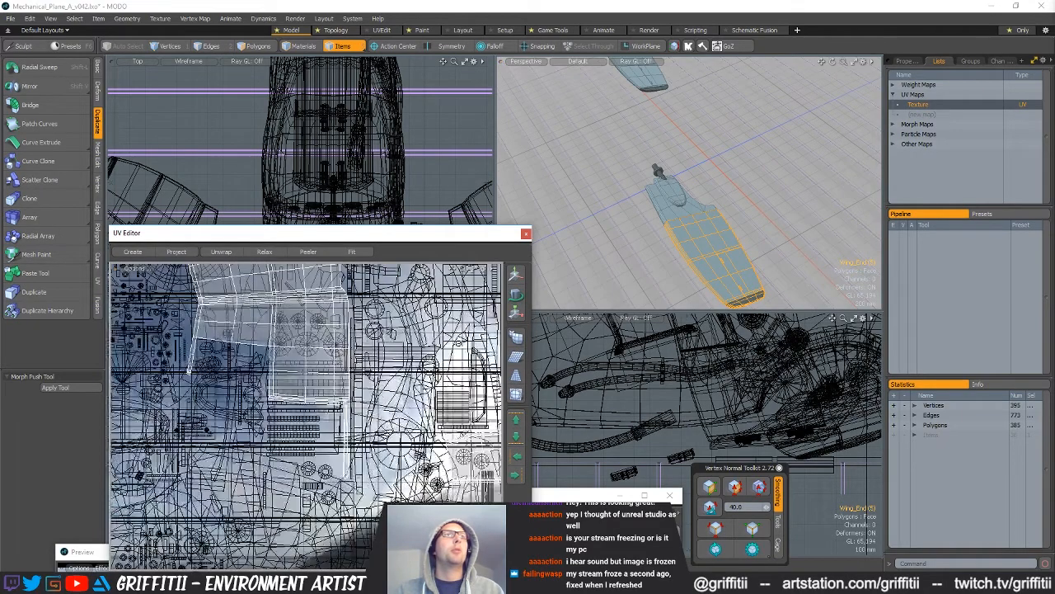
scroll(353, 346, "down", 3)
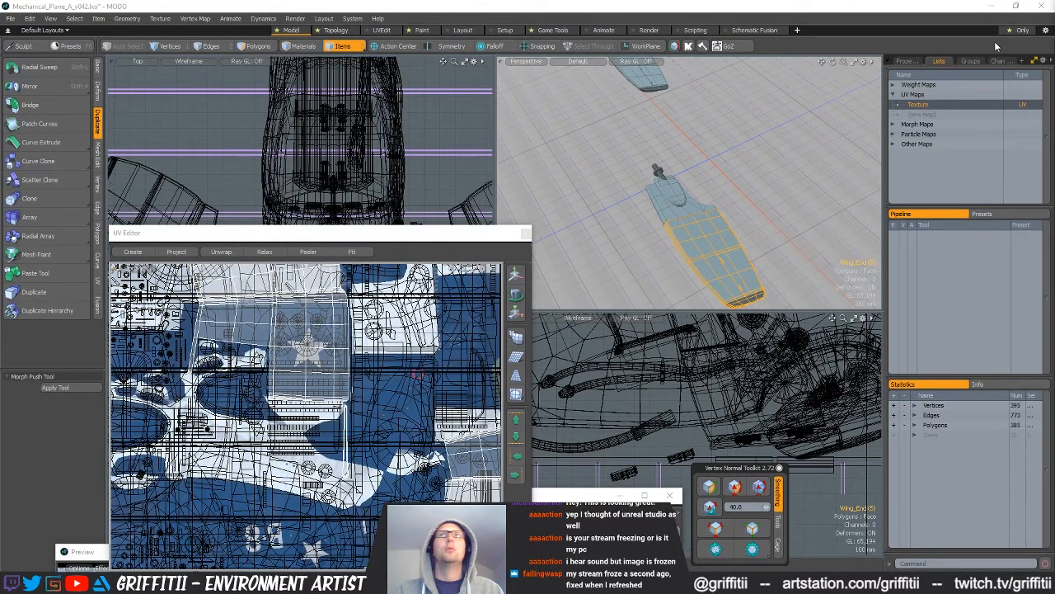
scroll(264, 333, "up", 5)
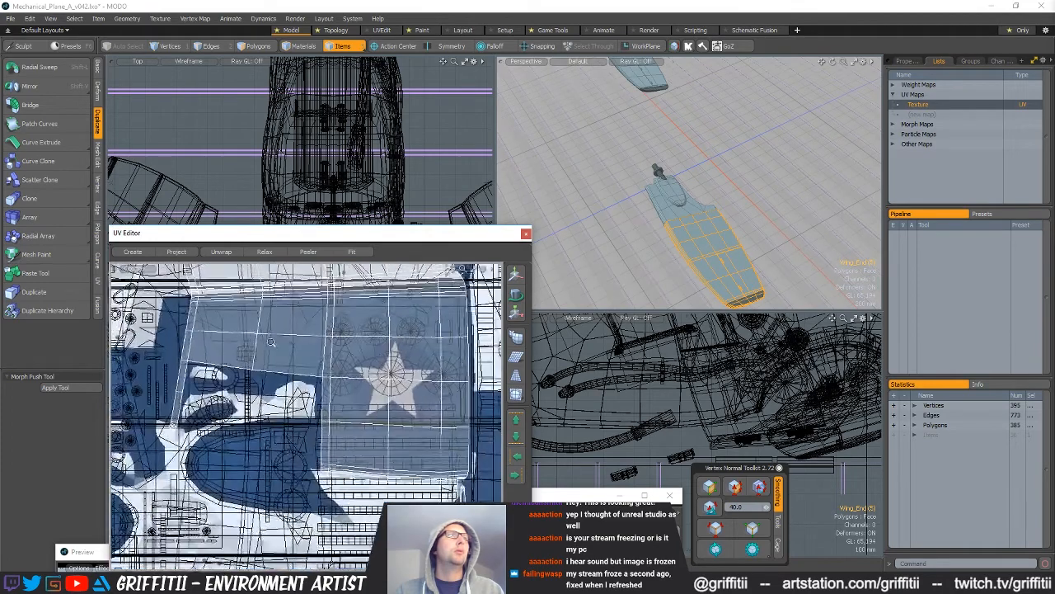
left_click_drag(272, 339, 242, 336, "ctrl+alt")
- Show the remaining wing parts and the textured second plane, and select the grounded plane mesh standing over the aligned wings
left_click_drag(700, 213, 735, 199, "alt")
scroll(757, 204, "down", 4)
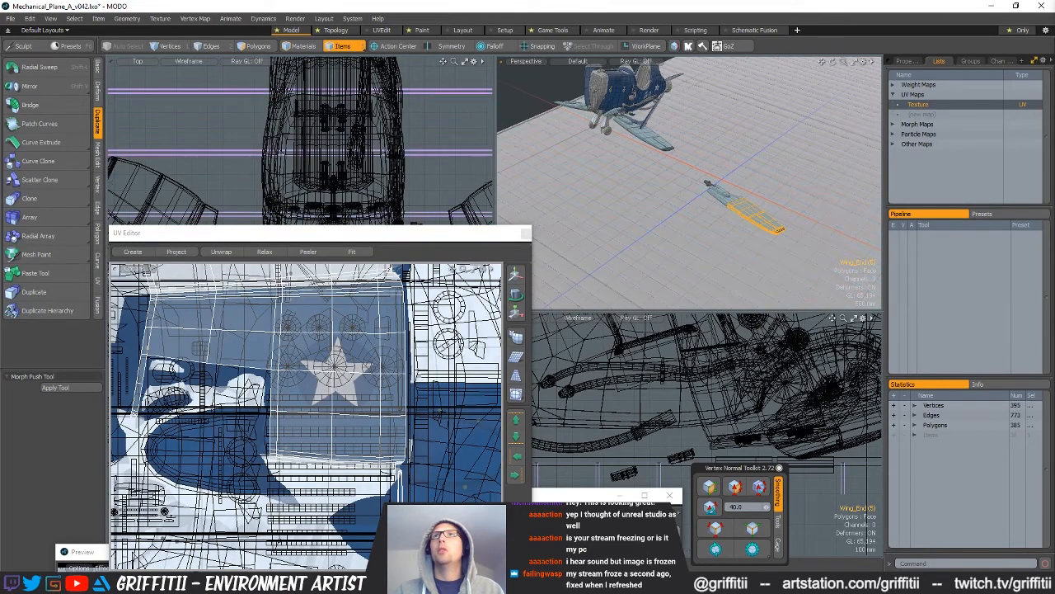
left_click_drag(767, 186, 674, 194, "alt")
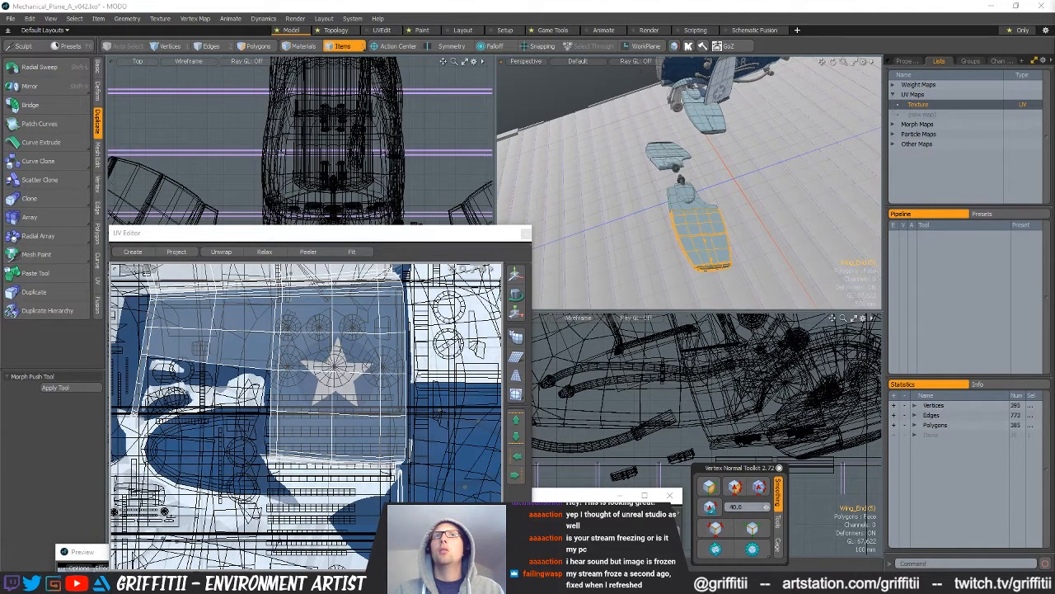
mouse_move(740, 188)
left_mouse_down("alt")
mouse_move(711, 141)
mouse_move(787, 136)
mouse_move(742, 196)
left_mouse_up("alt")
left_click(699, 146)
left_click_drag(699, 146, 688, 183, "alt")
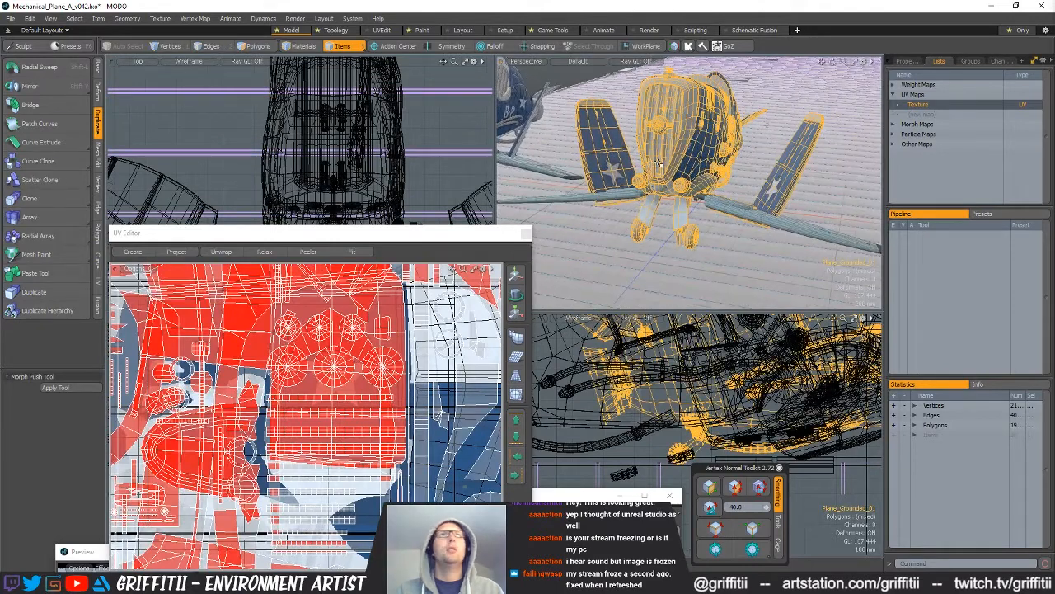
- Select all polygons of the grounded plane by lassoing it in the top view and paste them into a new mesh
key("3")
scroll(412, 156, "down", 8)
left_click_drag(453, 116, 384, 116, "alt+shift")
mouse_move(388, 104)
right_mouse_down()
mouse_move(204, 214)
mouse_move(206, 207)
right_mouse_up()
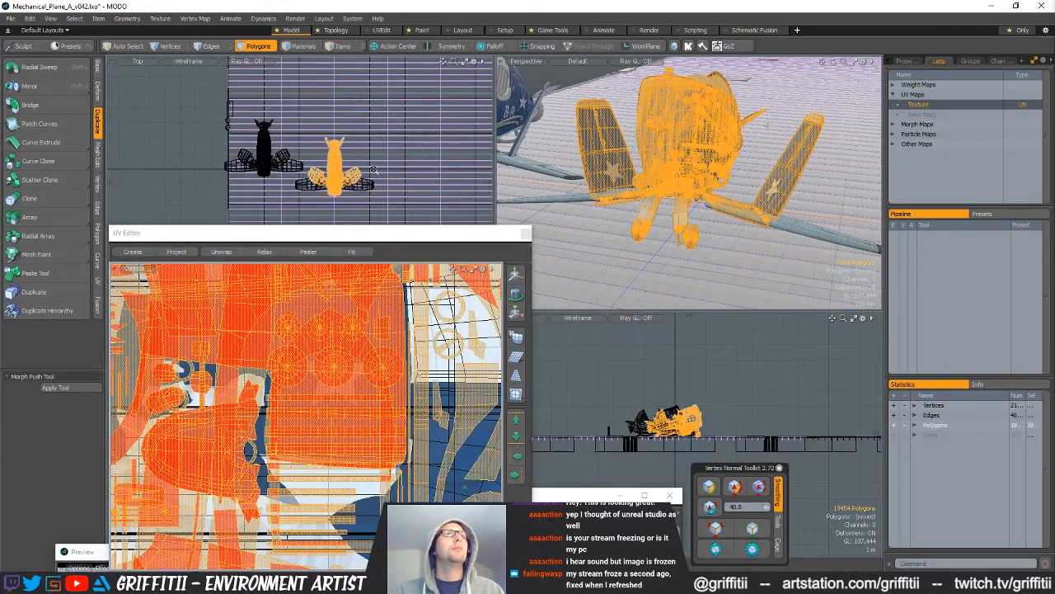
scroll(371, 165, "up", 4)
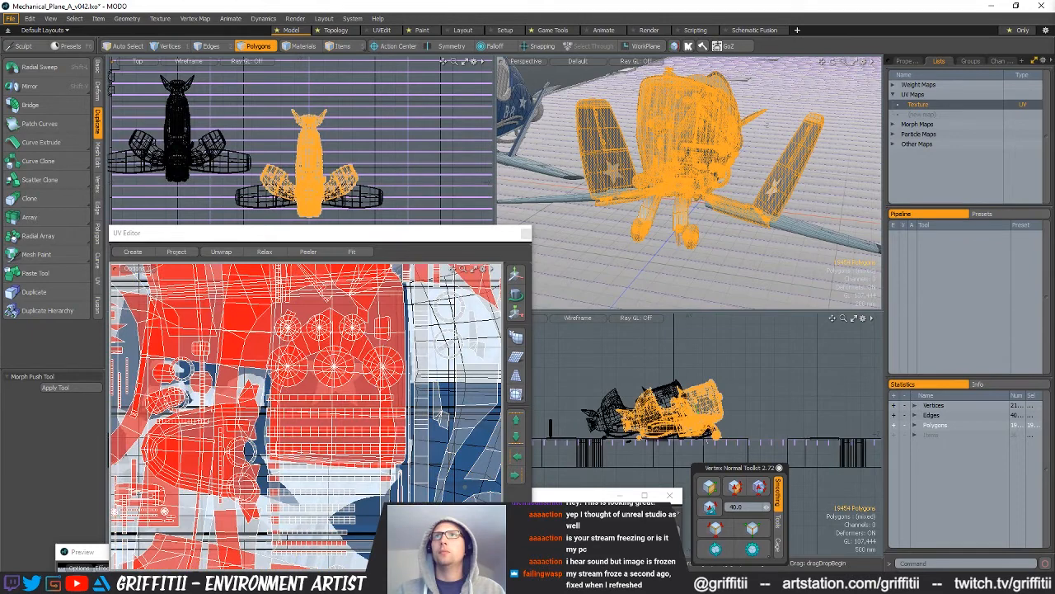
key("n")
key("ctrl+v")
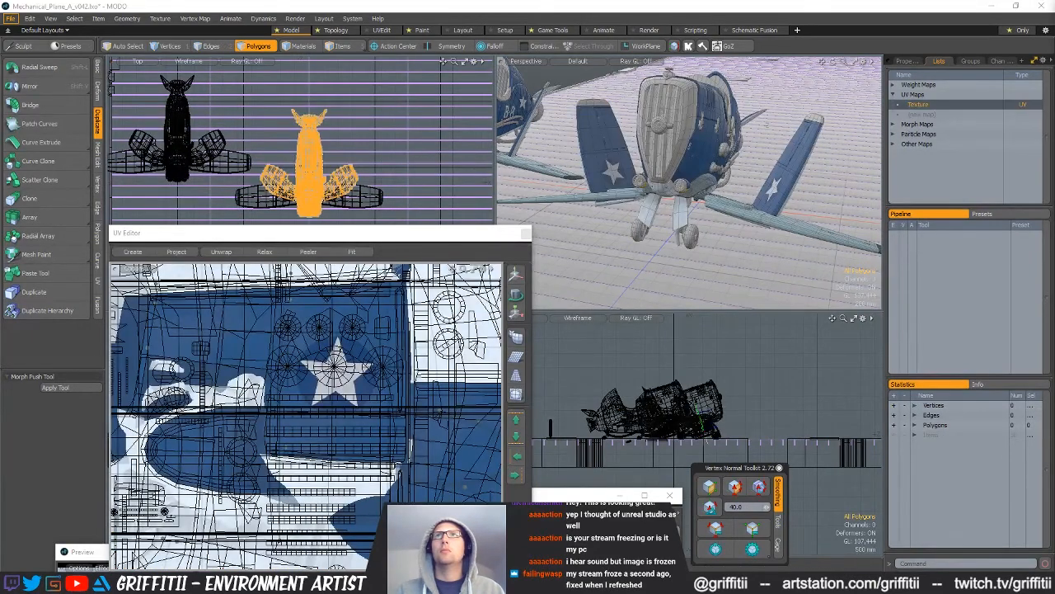
- Select the base and end meshes of both lowered wings and lasso all their polygons in the top view
left_click_drag(767, 125, 746, 220, "alt")
key("5")
left_click(762, 220)
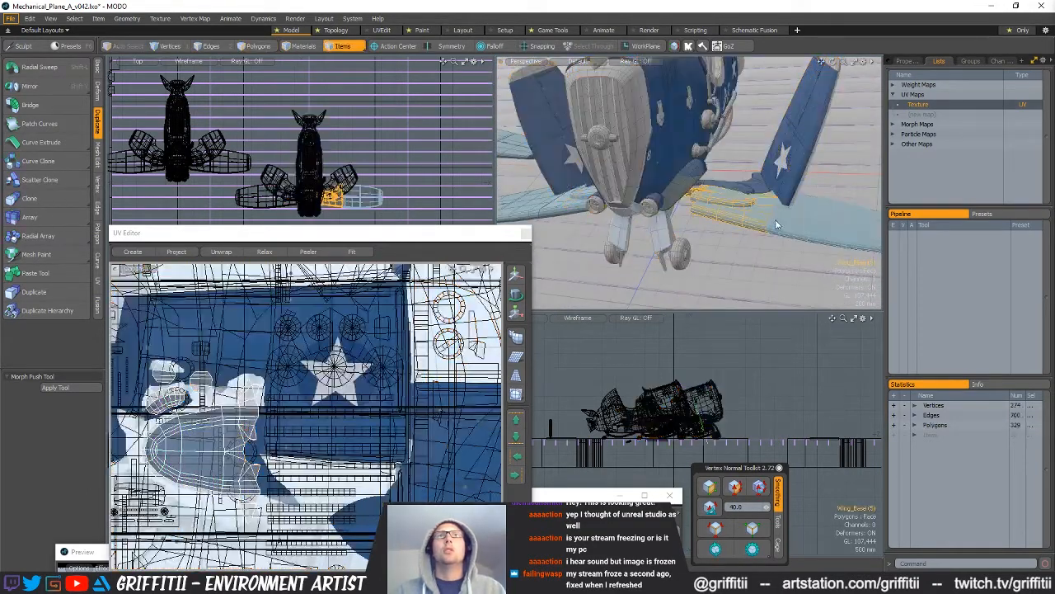
left_click(820, 226, "shift")
mouse_move(820, 226)
left_mouse_down("alt")
mouse_move(706, 216)
mouse_move(763, 194)
mouse_move(793, 129)
mouse_move(692, 202)
mouse_move(635, 219)
mouse_move(626, 235)
mouse_move(651, 243)
mouse_move(670, 198)
mouse_move(643, 272)
left_mouse_up("alt")
left_click(630, 197, "shift")
key("3")
mouse_move(394, 135)
right_mouse_down()
mouse_move(119, 236)
mouse_move(332, 176)
right_mouse_up()
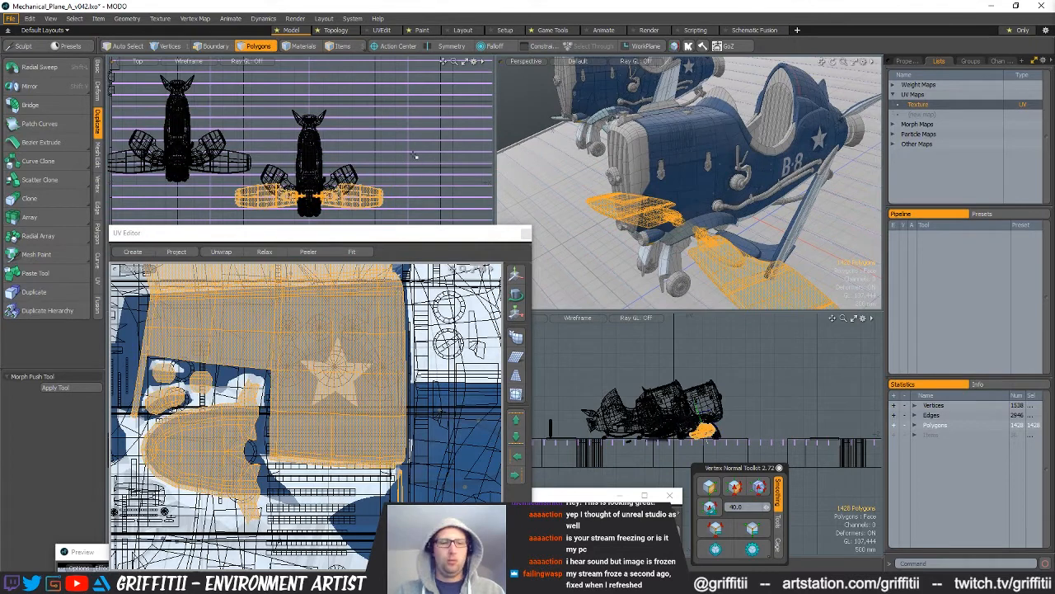
- Transfer the selected wing polygons into one new combined mesh and check it under the grounded plane
key("ctrl+x")
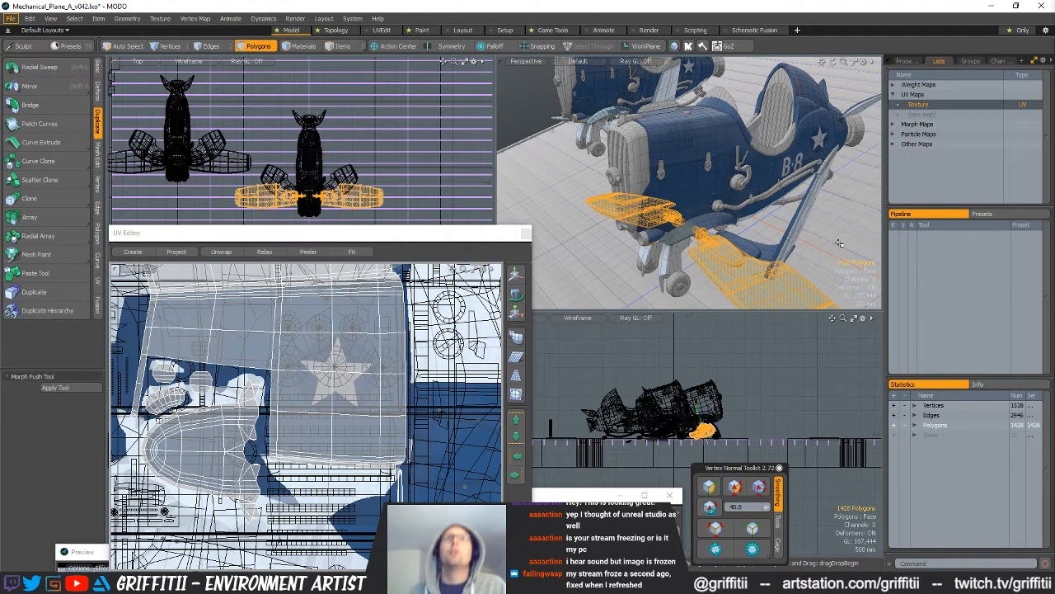
left_click_drag(781, 258, 740, 180, "alt")
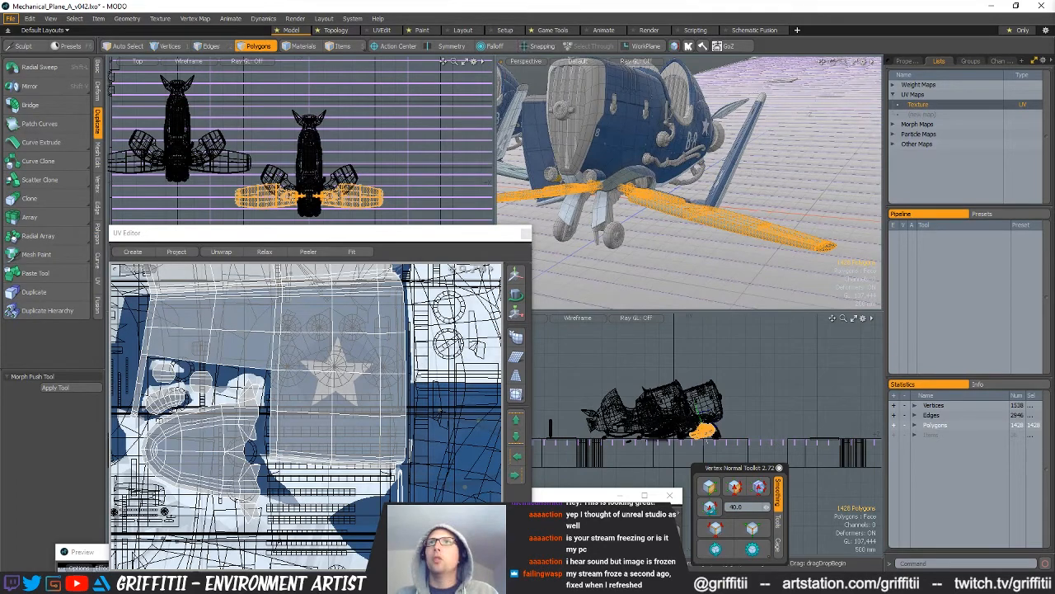
key("ctrl+z")
key("ctrl+z")
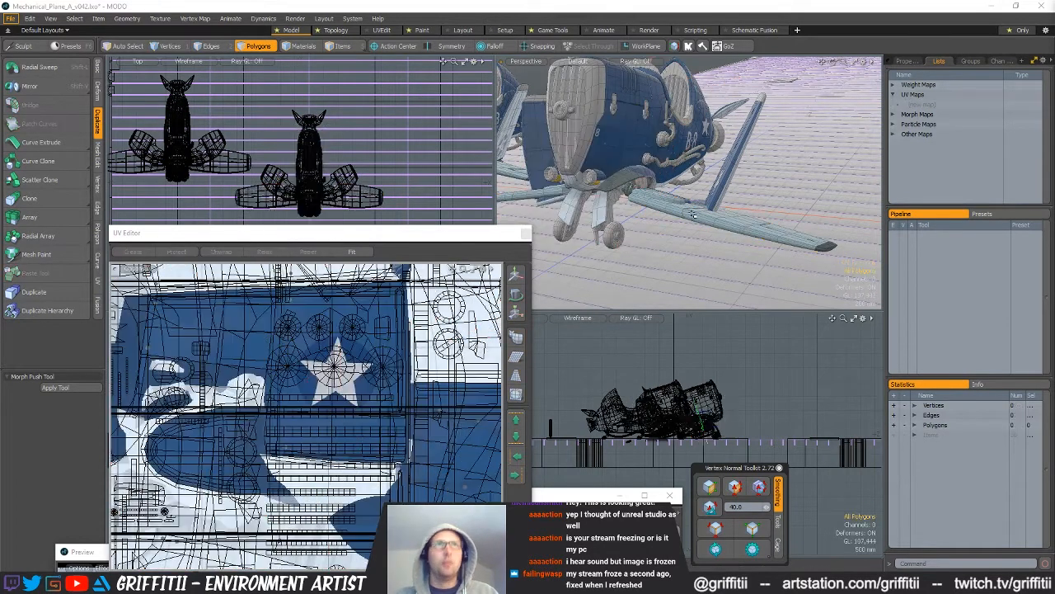
left_click_drag(691, 232, 659, 235, "alt")
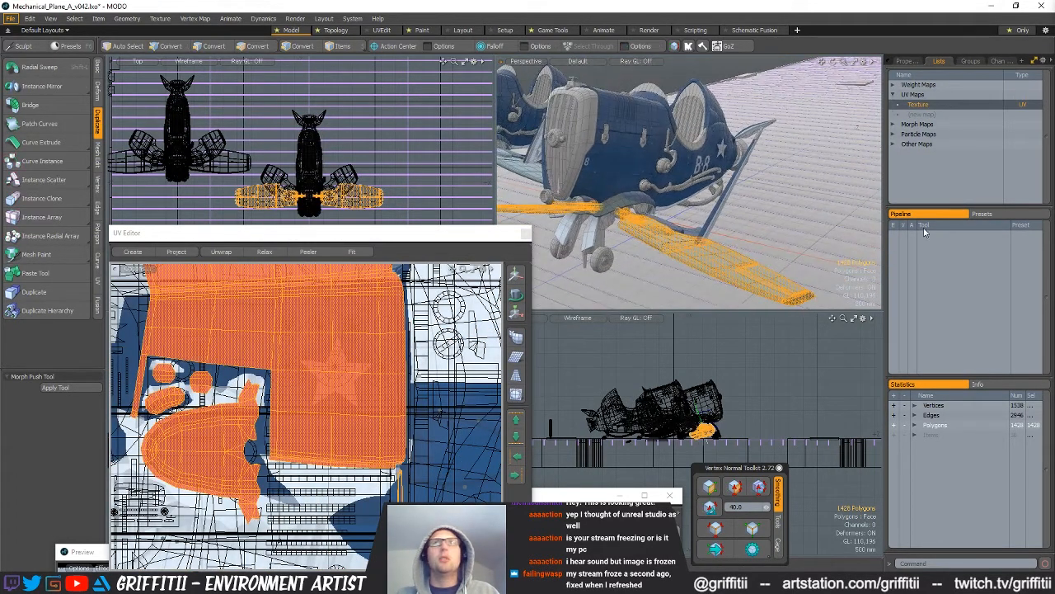
left_click_drag(660, 235, 753, 227, "alt")
left_click(472, 201)
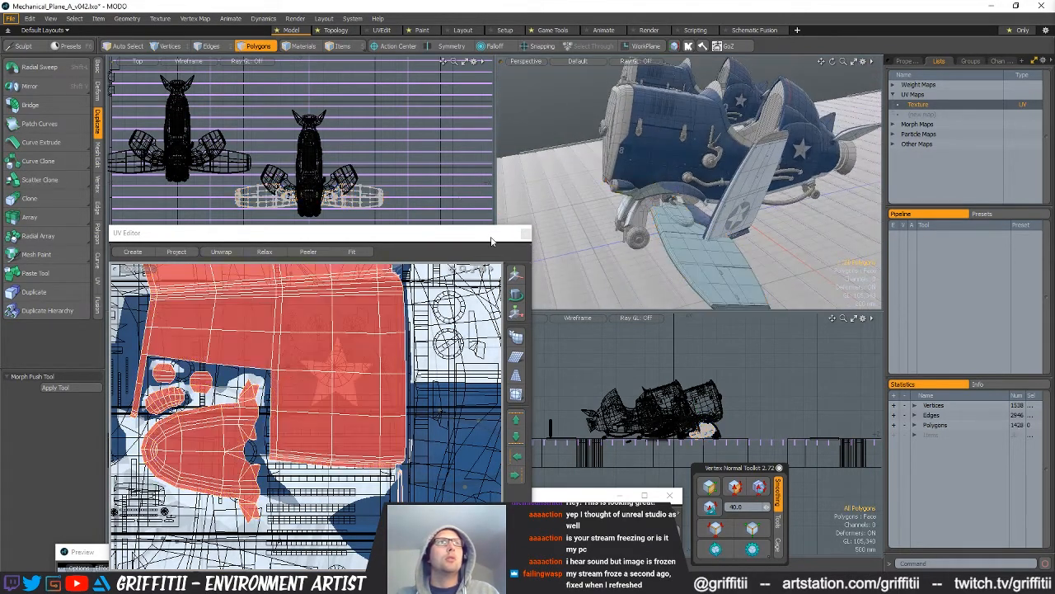
- Examine the combined wing mesh's UV islands over the star and camouflage texture, and close the UV editor
scroll(402, 455, "up", 6)
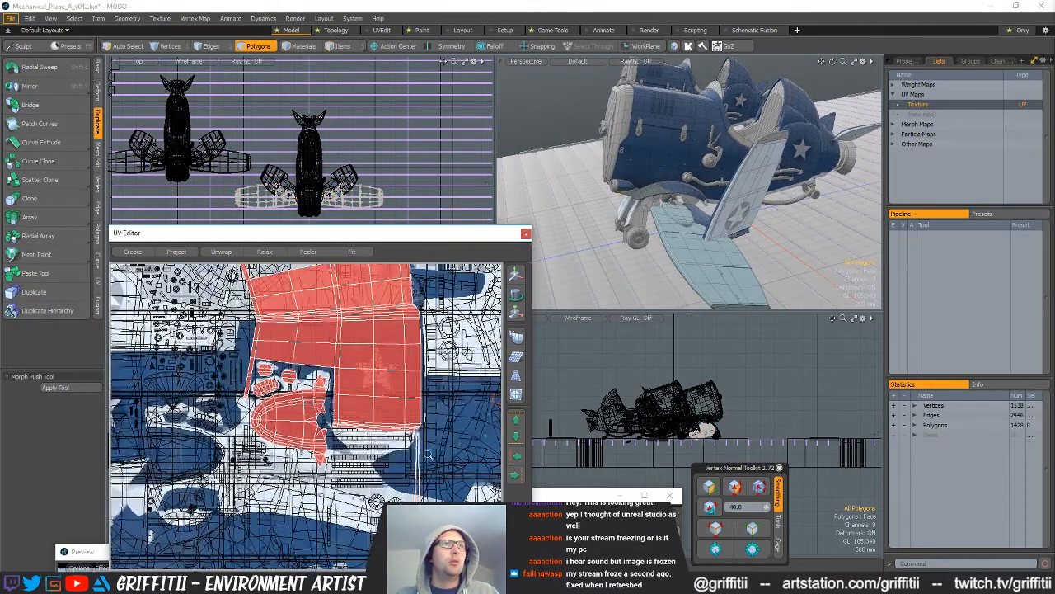
scroll(432, 450, "down", 5)
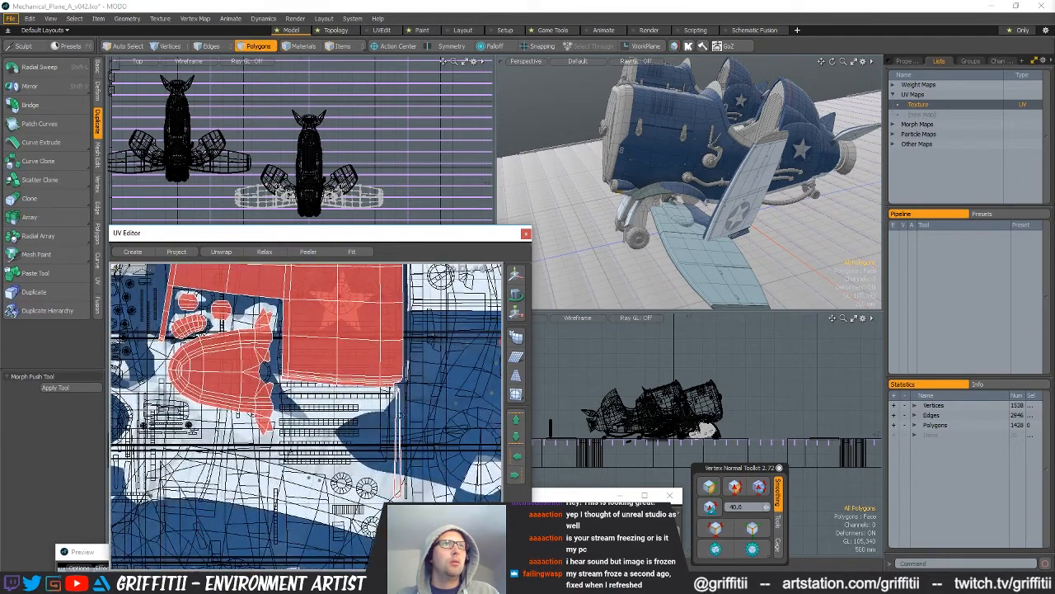
left_click_drag(397, 389, 397, 498)
scroll(435, 403, "down", 4)
left_click_drag(411, 379, 387, 311, "alt")
left_click(389, 346)
scroll(389, 318, "down", 5)
scroll(343, 358, "up", 2)
left_click(528, 236)
- Select all vertices of the lowered wing on the +X side and rotate the wing about its span until its surface lies level
left_click_drag(670, 213, 690, 187, "alt")
scroll(691, 211, "up", 3)
mouse_move(668, 202)
left_mouse_down("alt")
mouse_move(650, 216)
mouse_move(664, 218)
left_mouse_up("alt")
scroll(331, 202, "up", 6)
key("1")
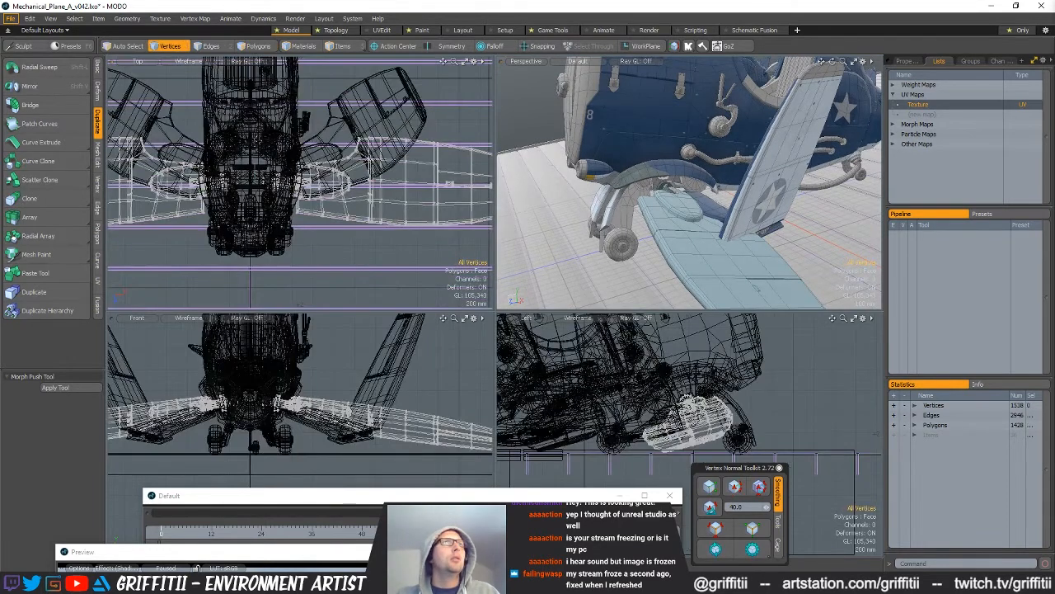
right_click_drag(253, 307, 512, 123)
scroll(672, 196, "down", 5)
left_click_drag(672, 196, 644, 161, "alt")
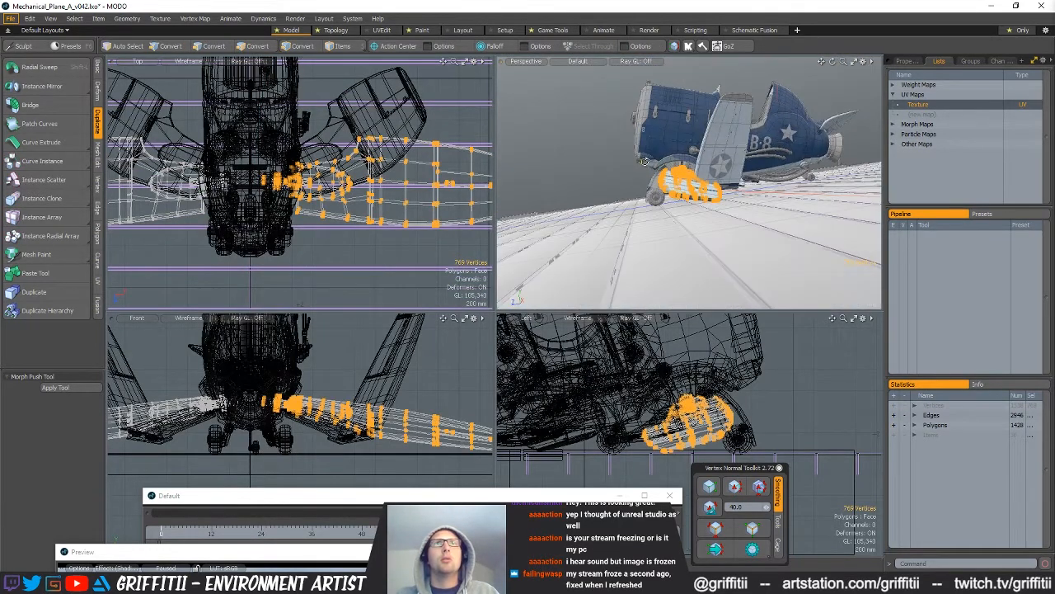
key("y")
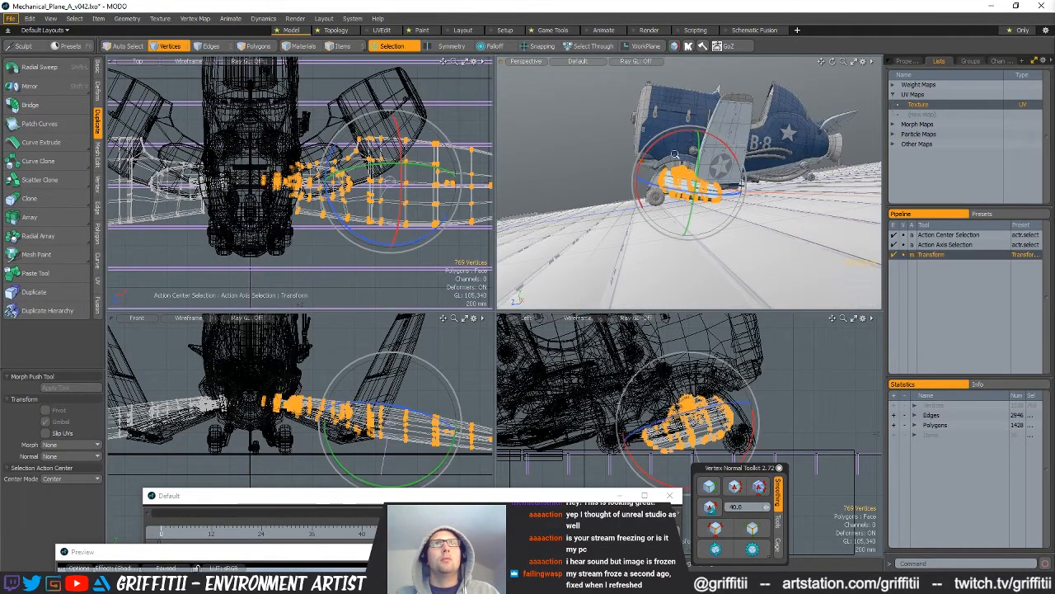
scroll(717, 165, "up", 5)
mouse_move(727, 175)
left_mouse_down("alt")
mouse_move(703, 166)
mouse_move(688, 179)
mouse_move(727, 189)
left_mouse_up("alt")
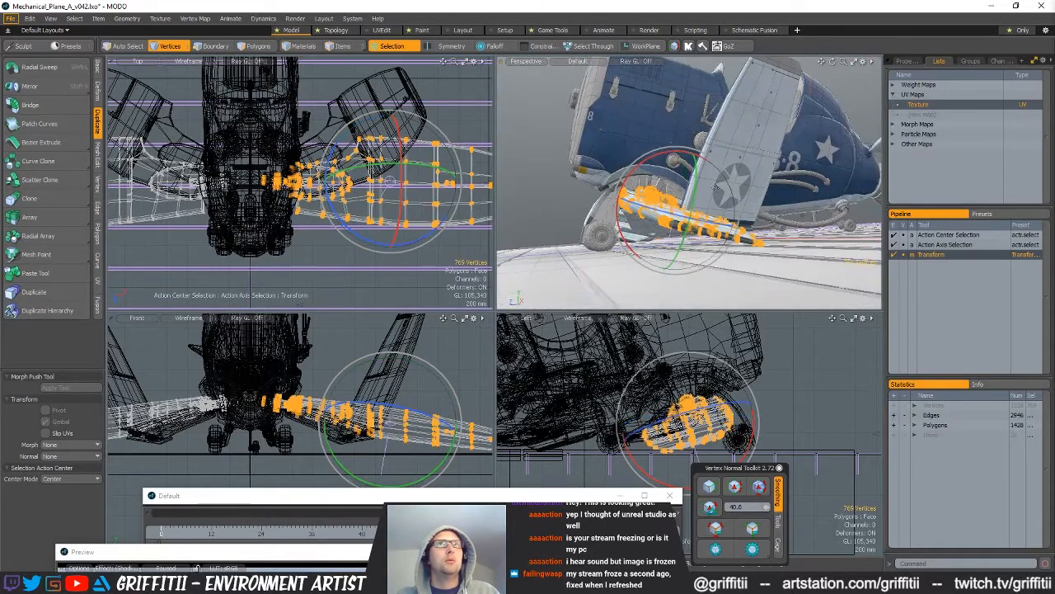
mouse_move(629, 176)
left_mouse_down()
mouse_move(619, 193)
mouse_move(639, 164)
mouse_move(619, 202)
mouse_move(622, 193)
left_mouse_up()
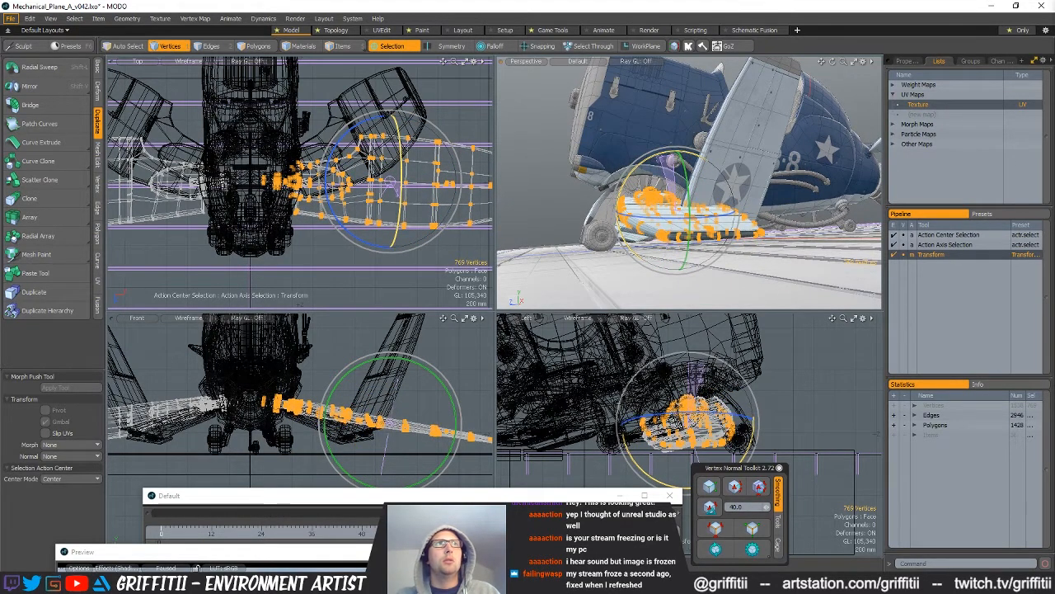
left_click_drag(744, 175, 664, 208, "alt")
key("space")
- Separate the unrotated -X wing into its own mesh by selecting the +X wing's polygons and inverting the selection
key("space")
key("space")
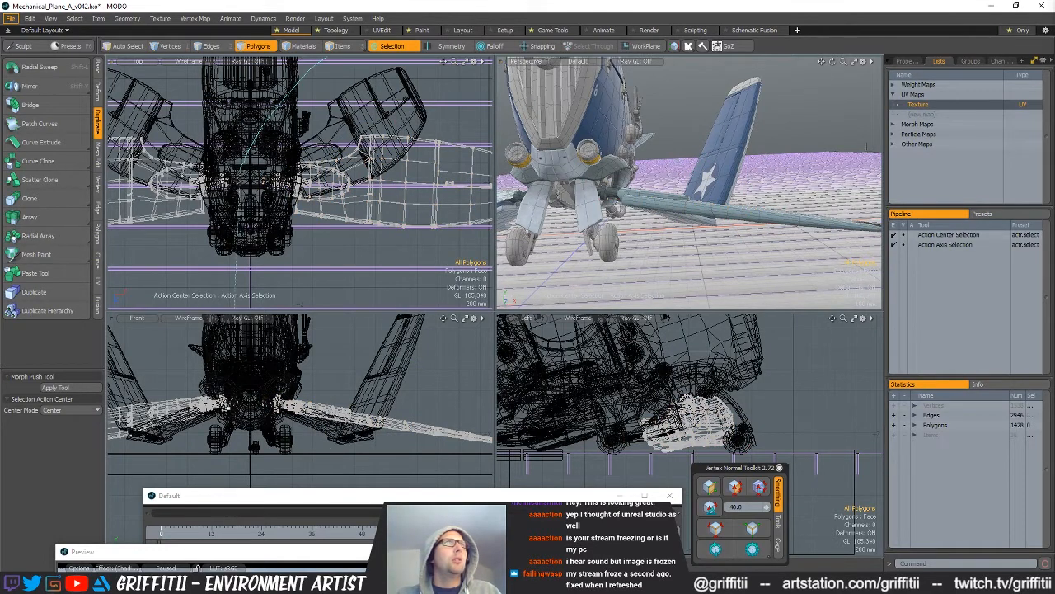
right_click_drag(270, 407, 487, 148)
scroll(486, 147, "down", 2)
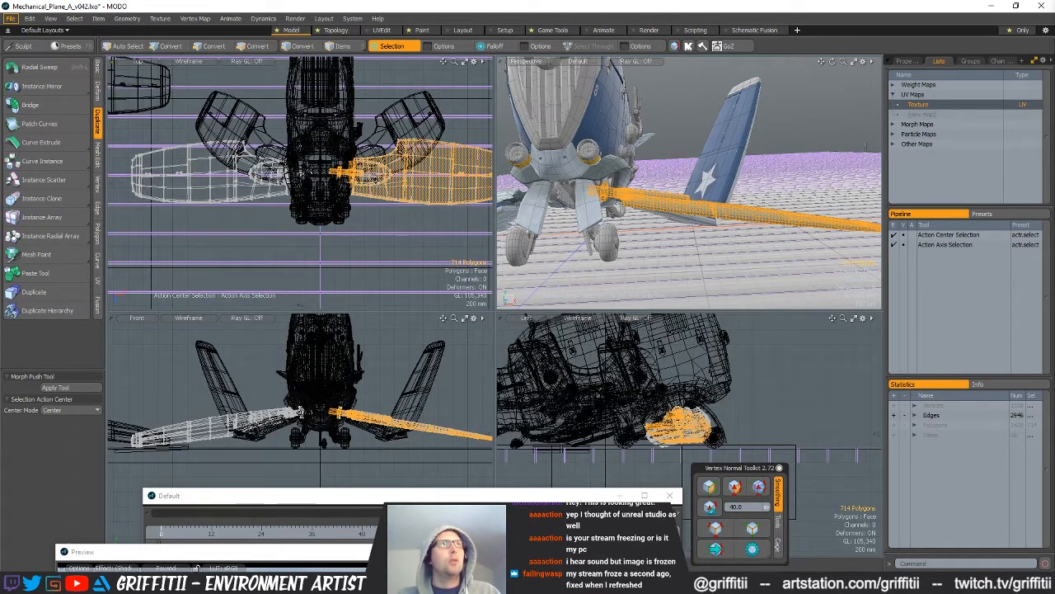
key("alt+a")
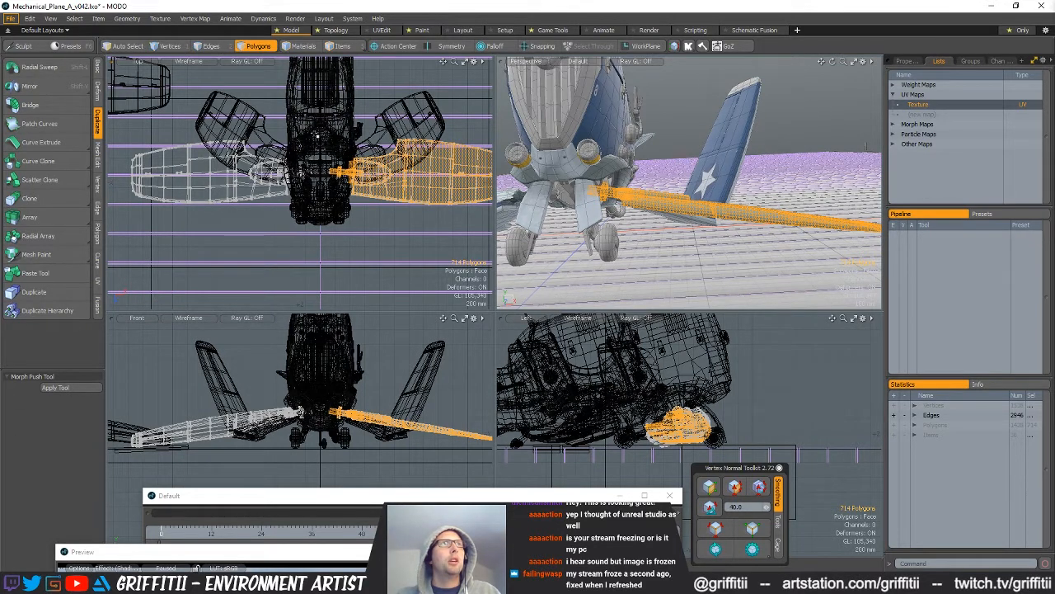
key("bracketleft")
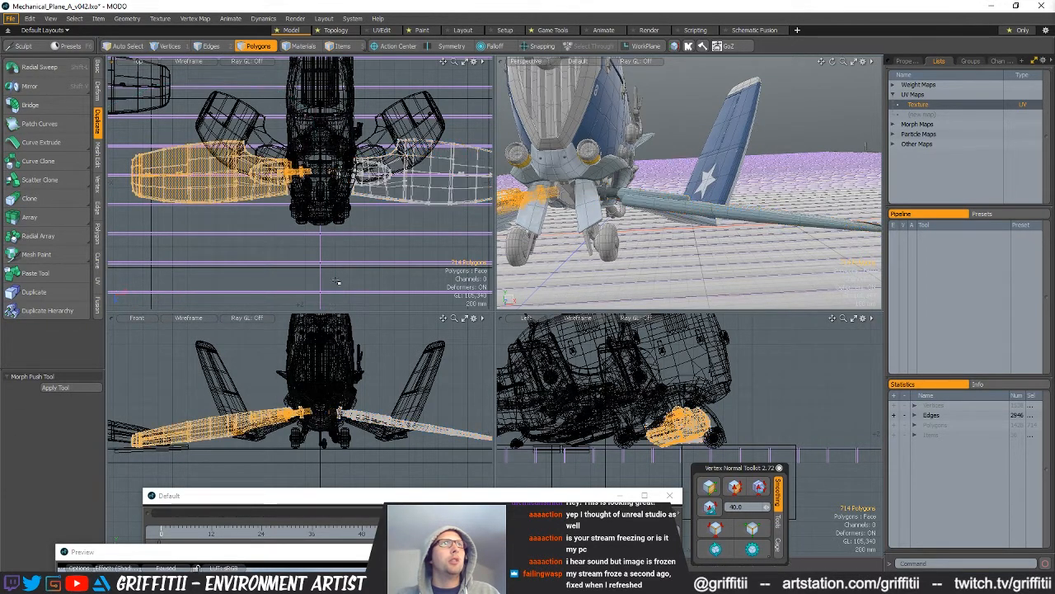
key("5")
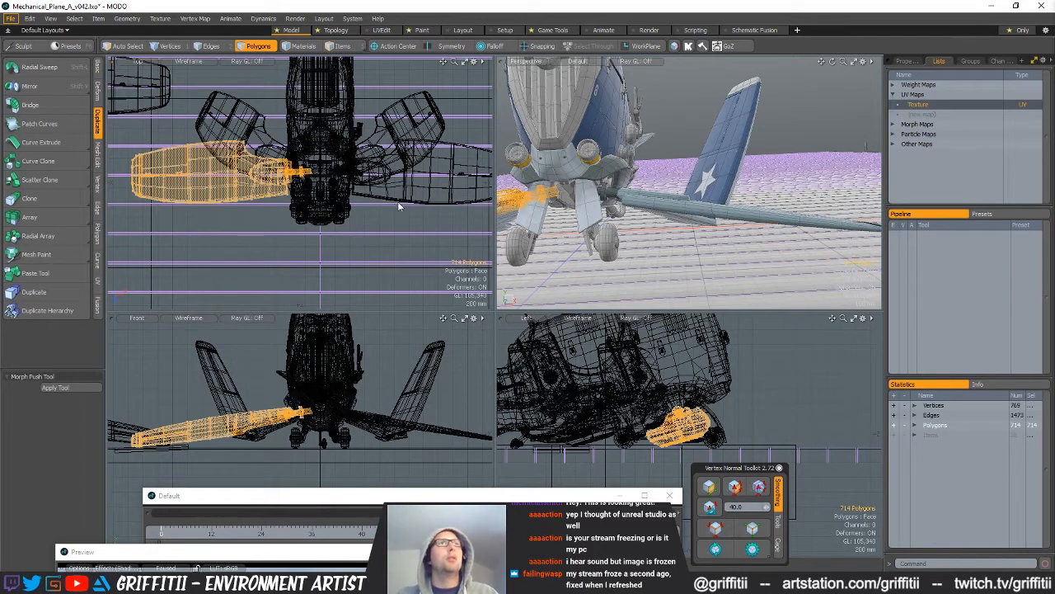
key("3")
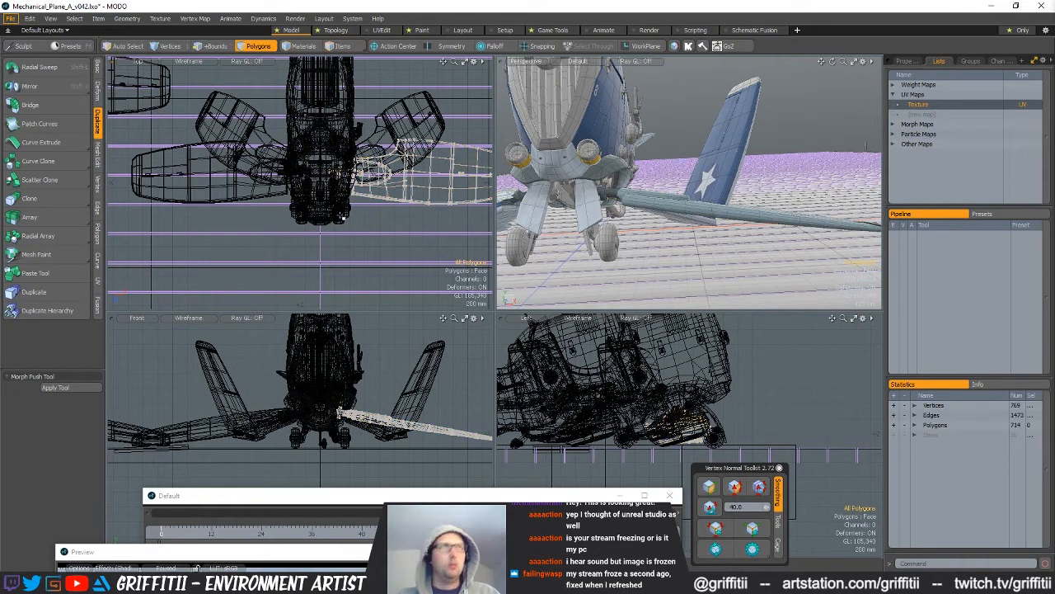
- Mirror the rotated +X wing across the X axis with the centre at 0 m as an alignment reference
key("shift+v")
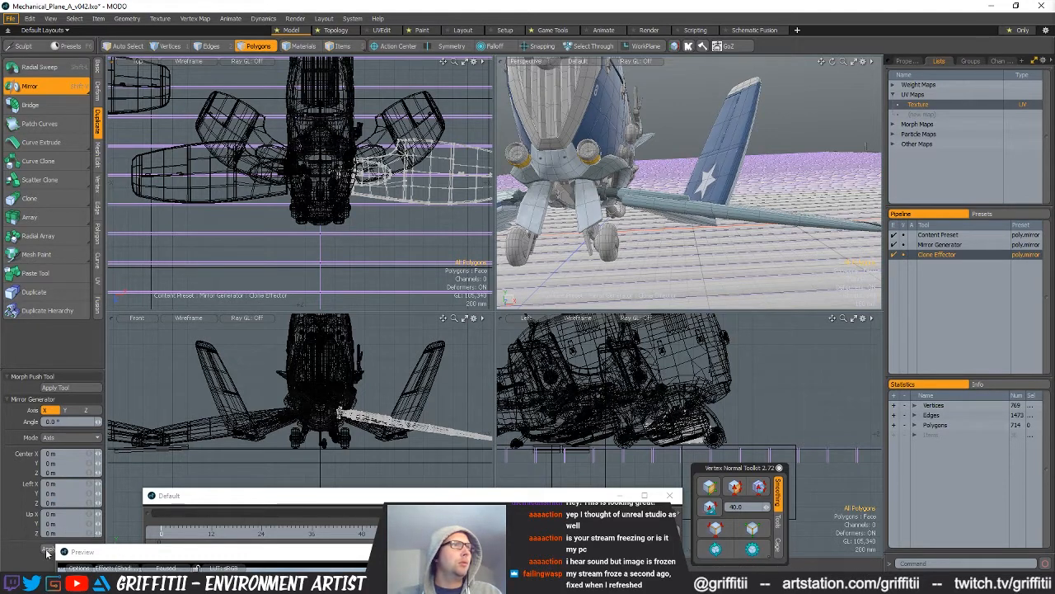
left_click(47, 551)
key("space")
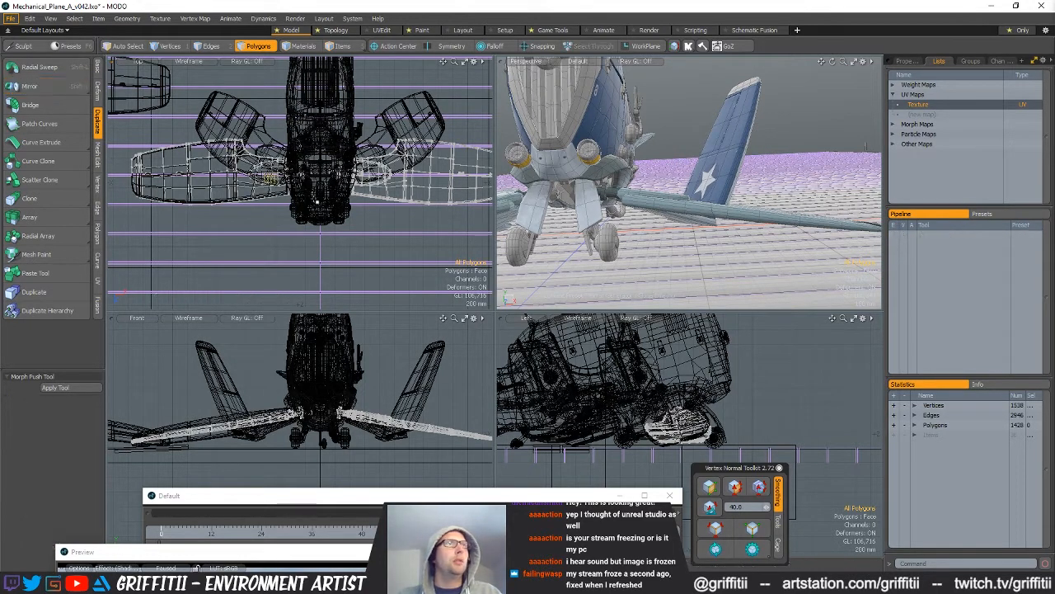
- Rotate the original -X wing mesh about its selection centre to match the mirrored reference wing
mouse_move(606, 169)
left_mouse_down("alt")
mouse_move(765, 142)
mouse_move(796, 185)
mouse_move(796, 157)
mouse_move(774, 196)
mouse_move(742, 139)
mouse_move(767, 131)
left_mouse_up("alt")
scroll(796, 157, "up", 4)
left_click(718, 549)
scroll(742, 139, "down", 4)
key("alt+a")
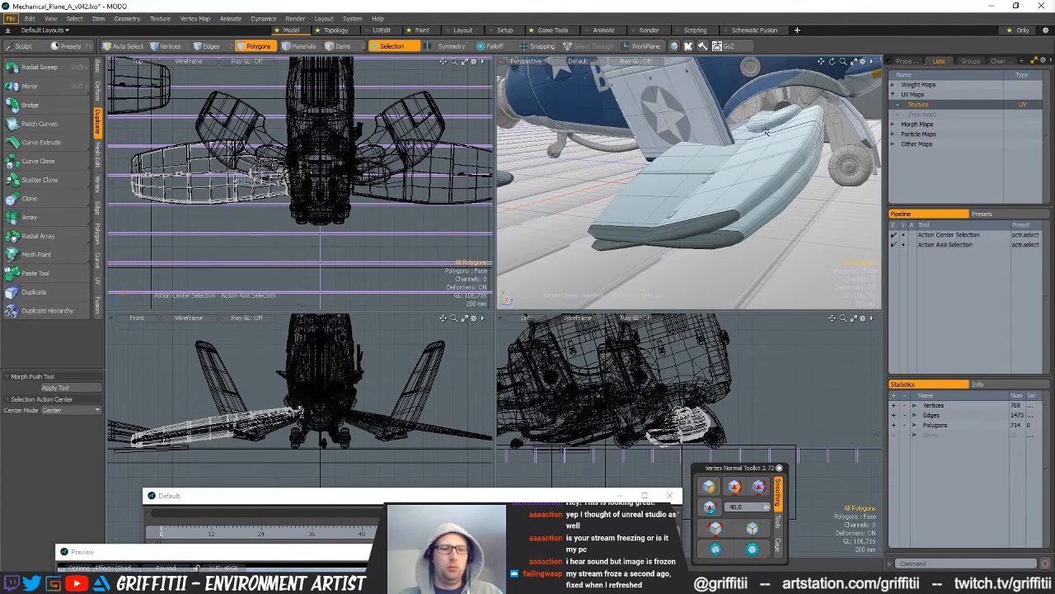
key("e")
left_click_drag(763, 89, 770, 93)
left_click_drag(783, 235, 664, 257, "alt")
mouse_move(738, 168)
left_mouse_down("alt")
mouse_move(764, 163)
mouse_move(738, 158)
left_mouse_up("alt")
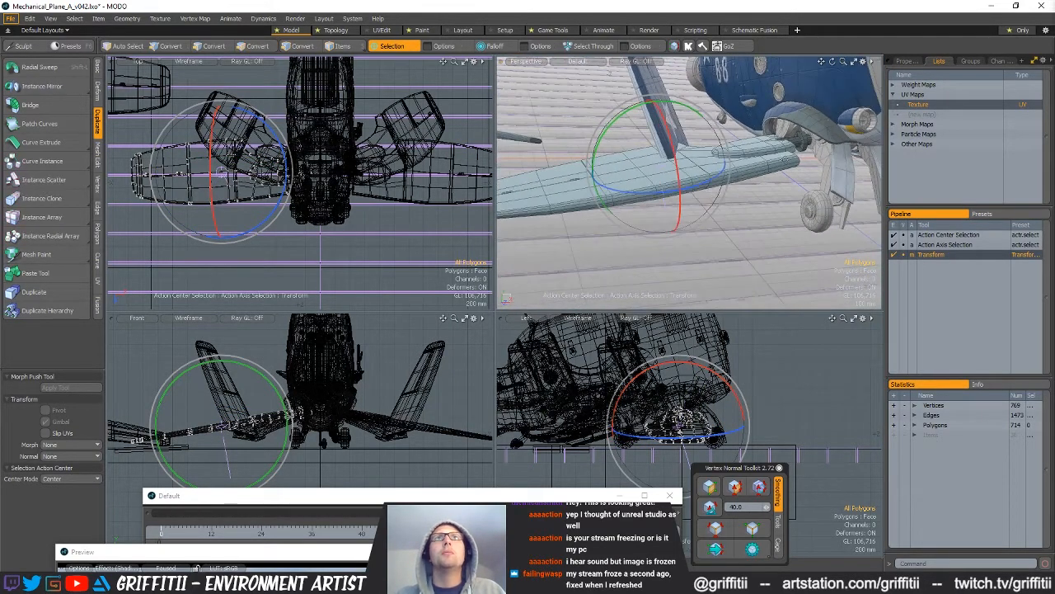
- Delete the mirrored reference wing's polygons from the +X wing mesh
key("q")
left_click(478, 209, "ctrl")
right_click_drag(198, 83, 332, 284)
right_click_drag(322, 120, 322, 122)
key("Delete")
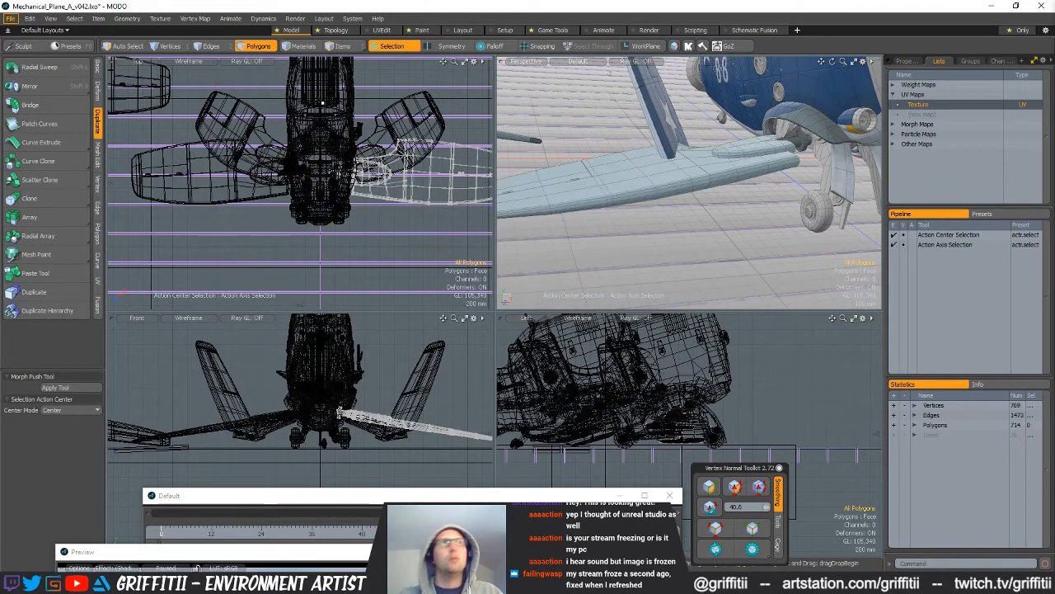
mouse_move(796, 196)
left_mouse_down("alt")
mouse_move(668, 212)
mouse_move(695, 172)
mouse_move(843, 174)
left_mouse_up("alt")
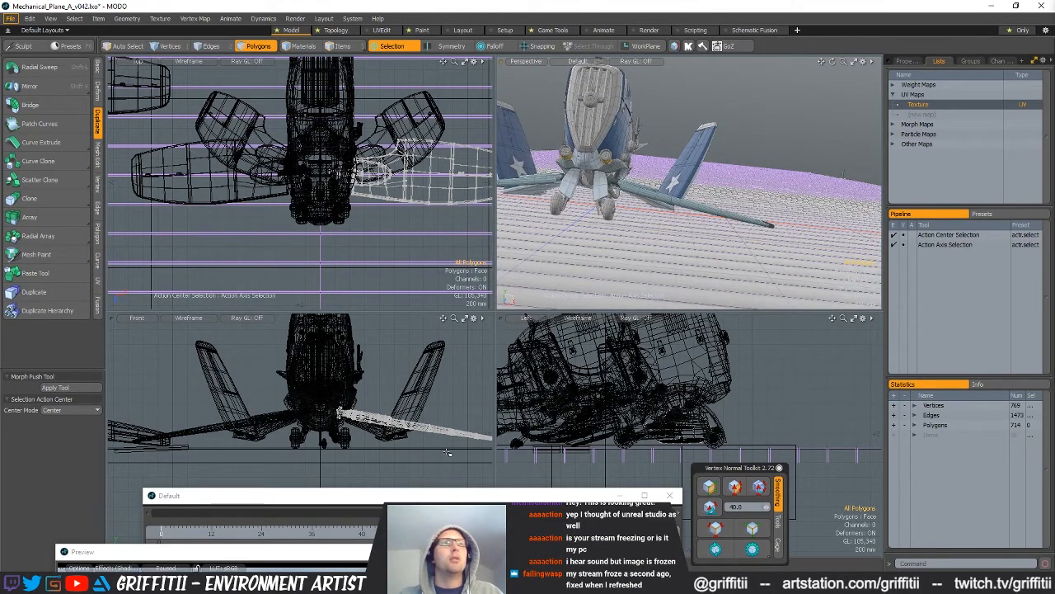
scroll(396, 391, "up", 3)
left_click_drag(396, 392, 261, 357, "alt+shift")
key("e")
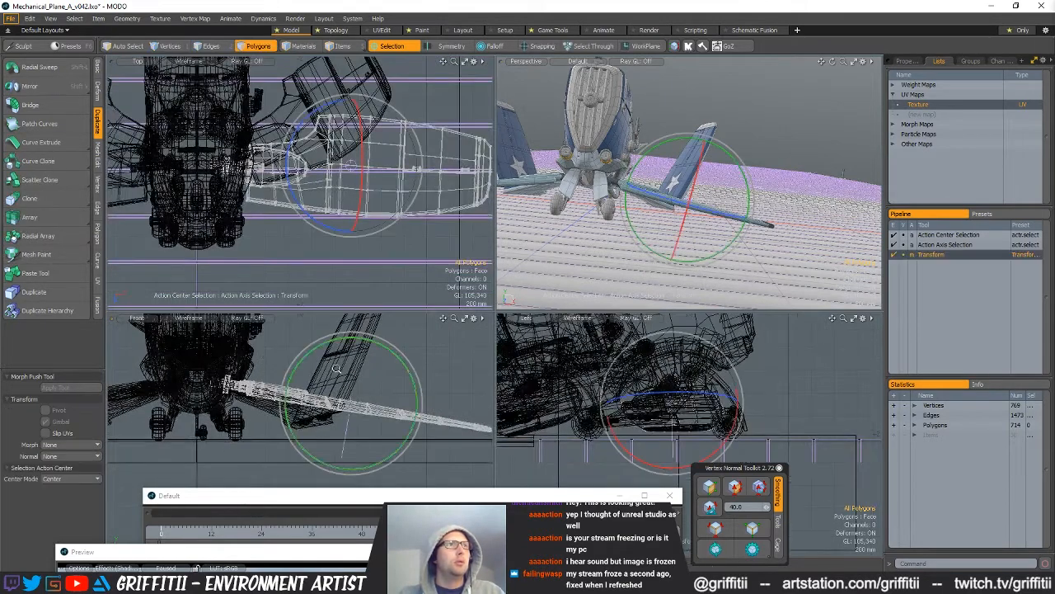
key("space")
scroll(404, 379, "up", 2)
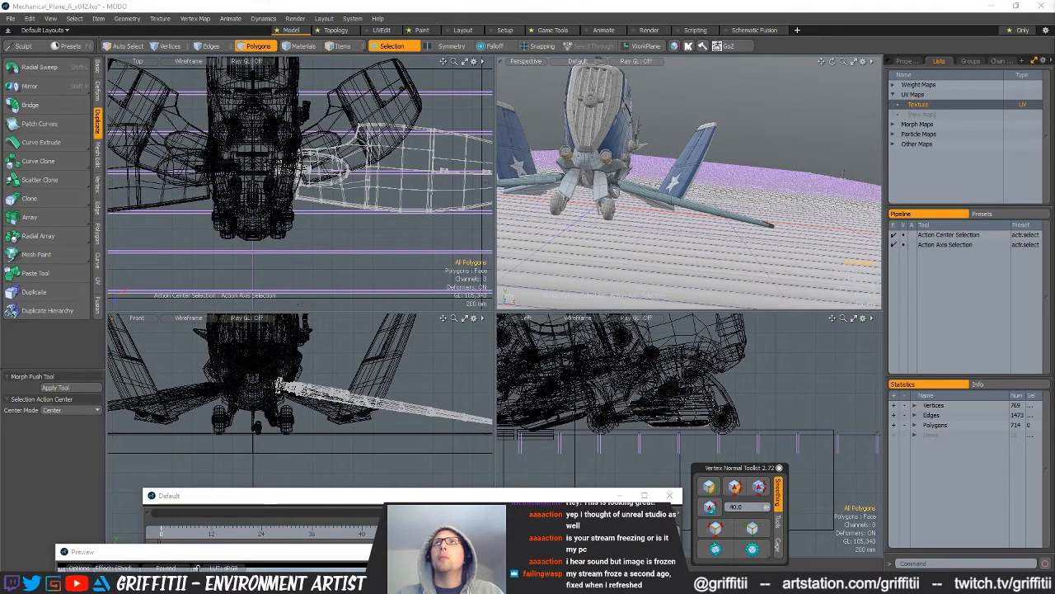
- Place a locator near the wing root by moving it to Y 480 mm and Z 990 mm
key("5")
key("w")
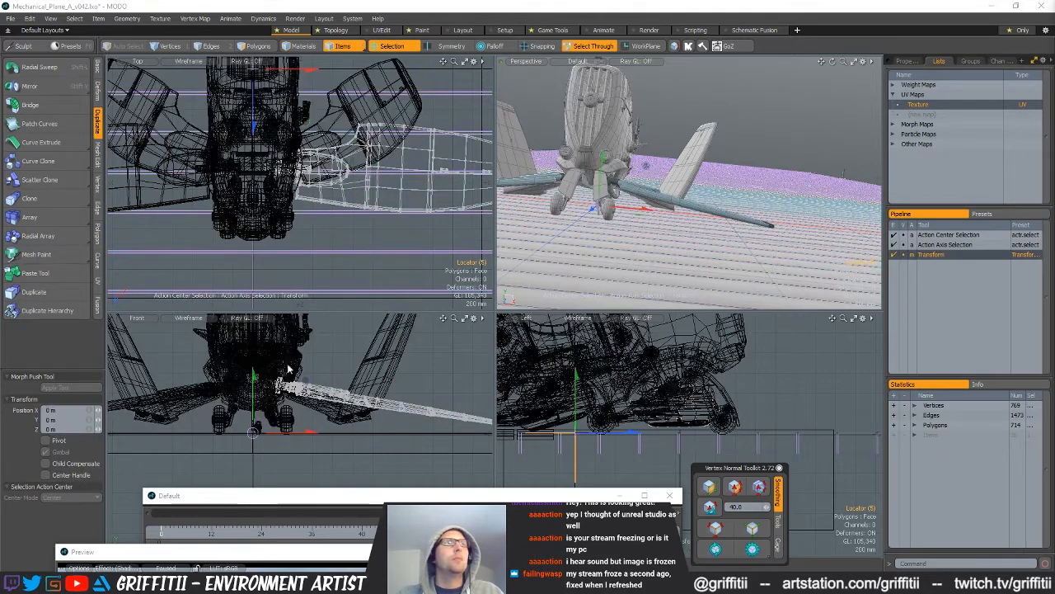
left_click(254, 388)
left_click_drag(254, 388, 254, 361)
left_click_drag(254, 431, 254, 431)
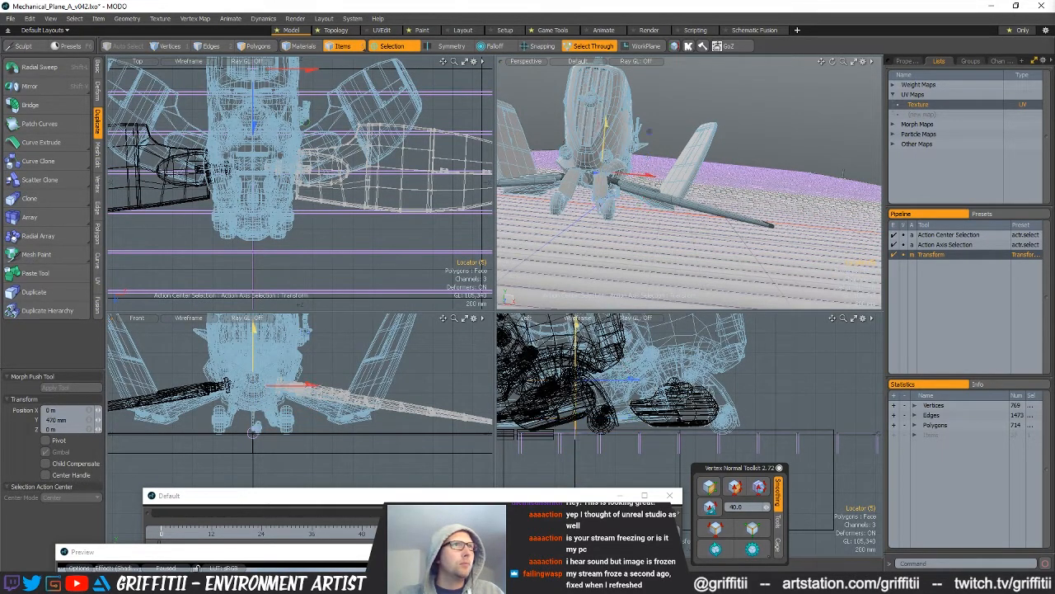
left_click_drag(660, 190, 608, 183, "alt")
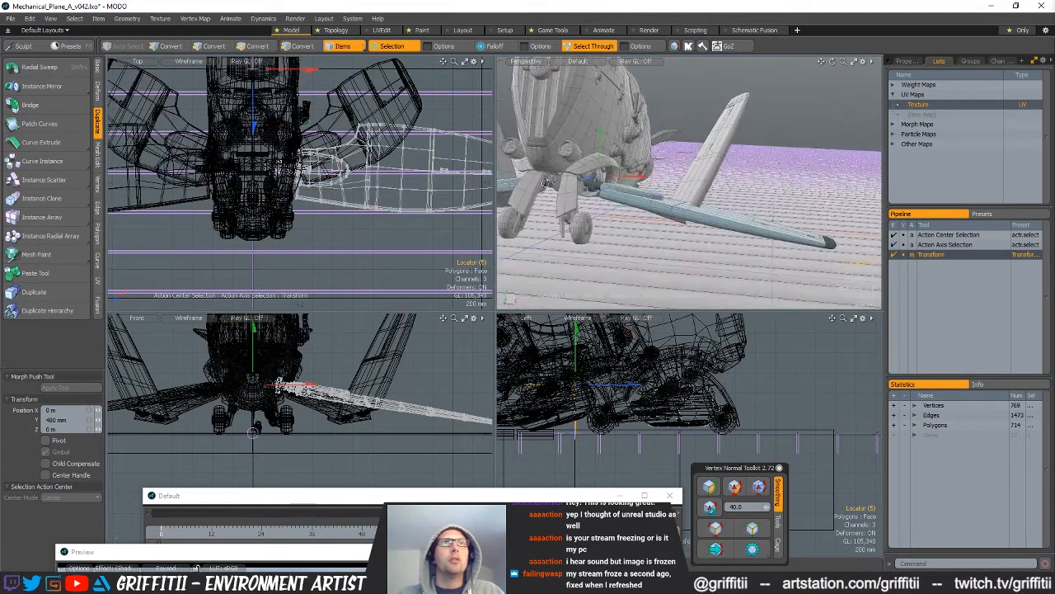
left_click_drag(254, 221, 253, 225)
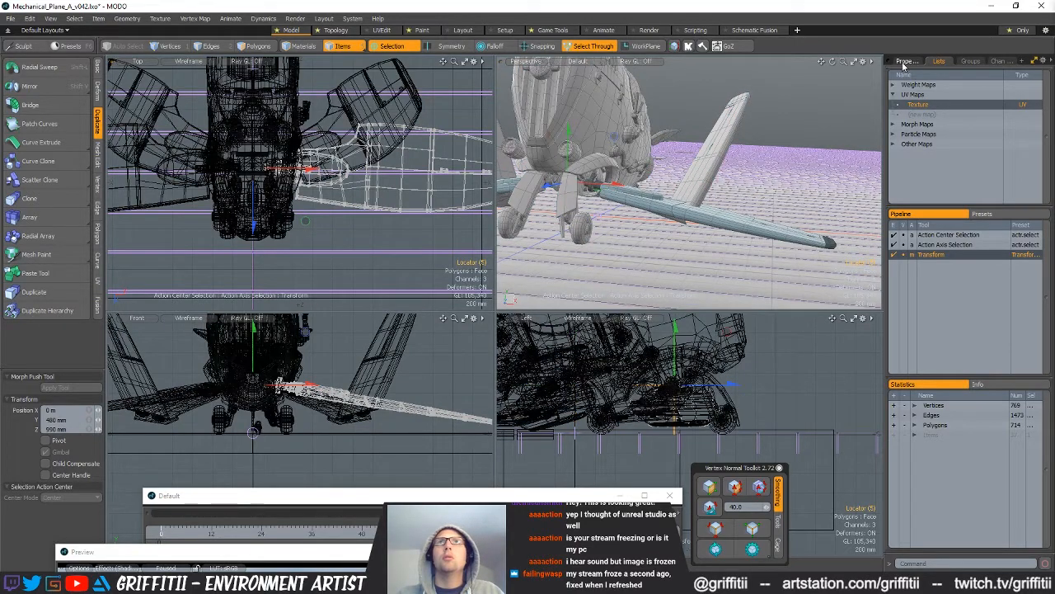
- Show the locator's properties and fine-tune its Z position to 985 mm to line up with the wing joint
left_click(904, 62)
left_click_drag(739, 188, 624, 203, "alt")
left_click_drag(595, 165, 632, 167, "ctrl+alt")
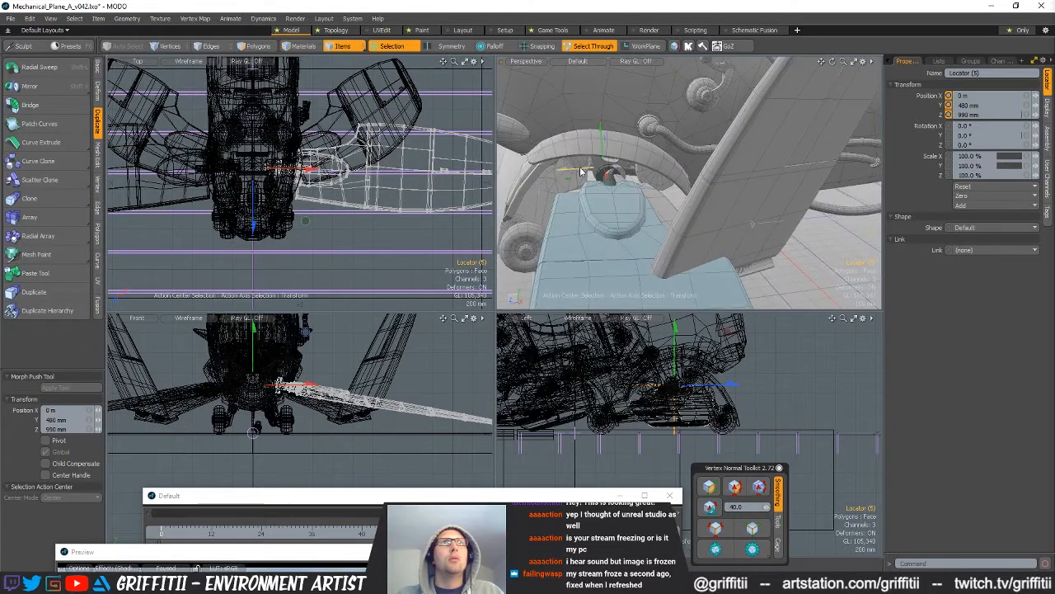
left_click_drag(626, 175, 595, 169, "alt")
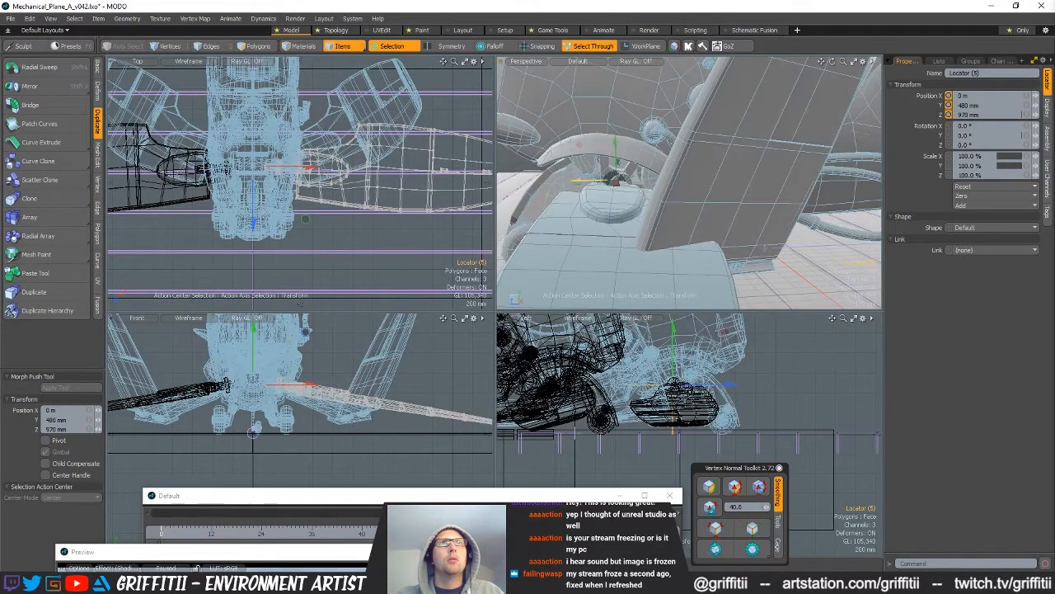
left_click_drag(595, 169, 699, 216, "alt")
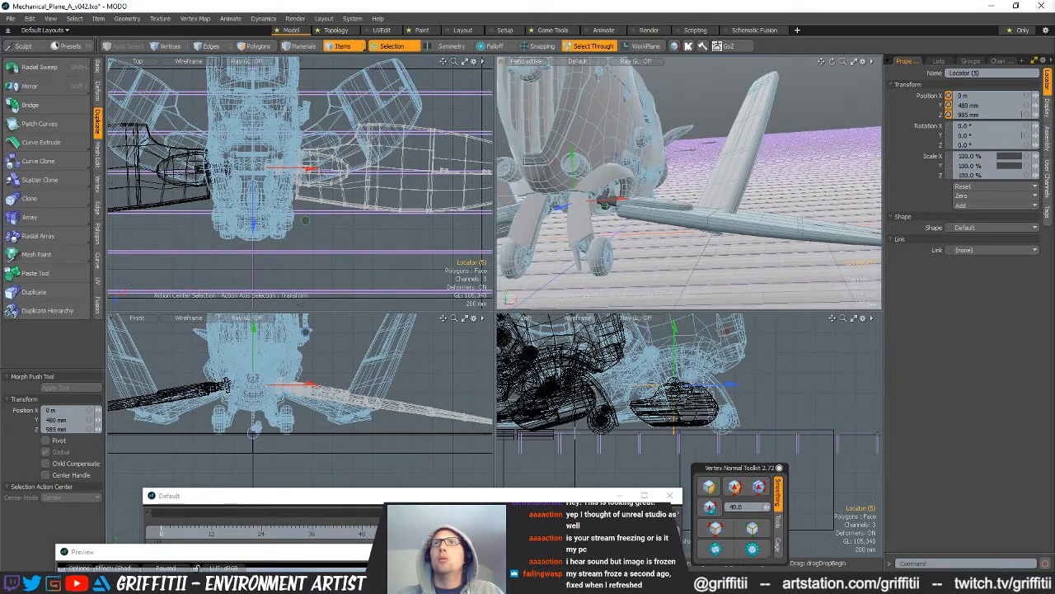
- Try rotating the +X wing's parent locator about Z to test the wing-joint pivot
left_click(605, 199)
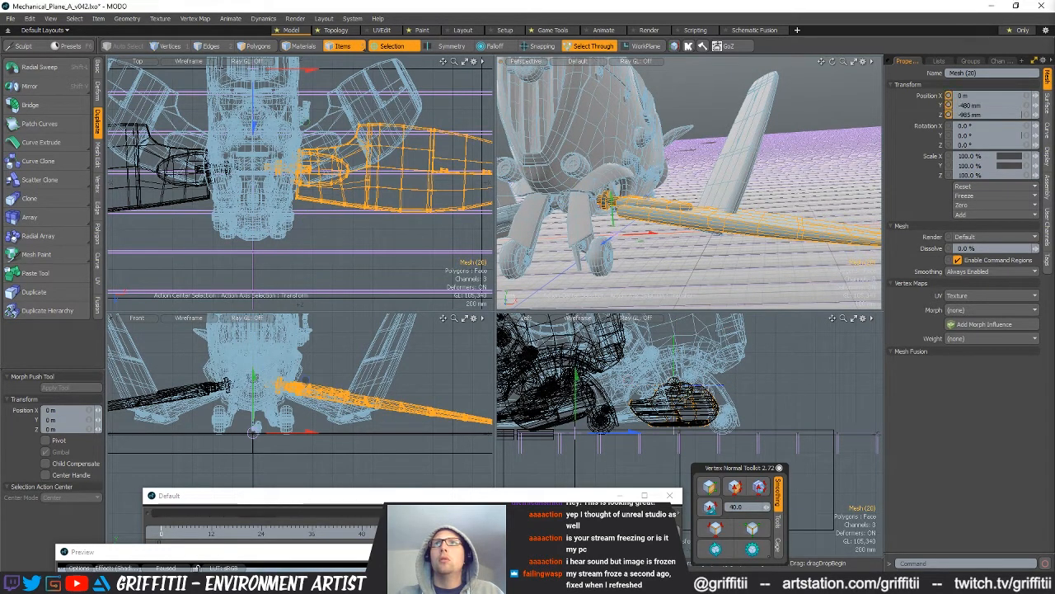
key("e")
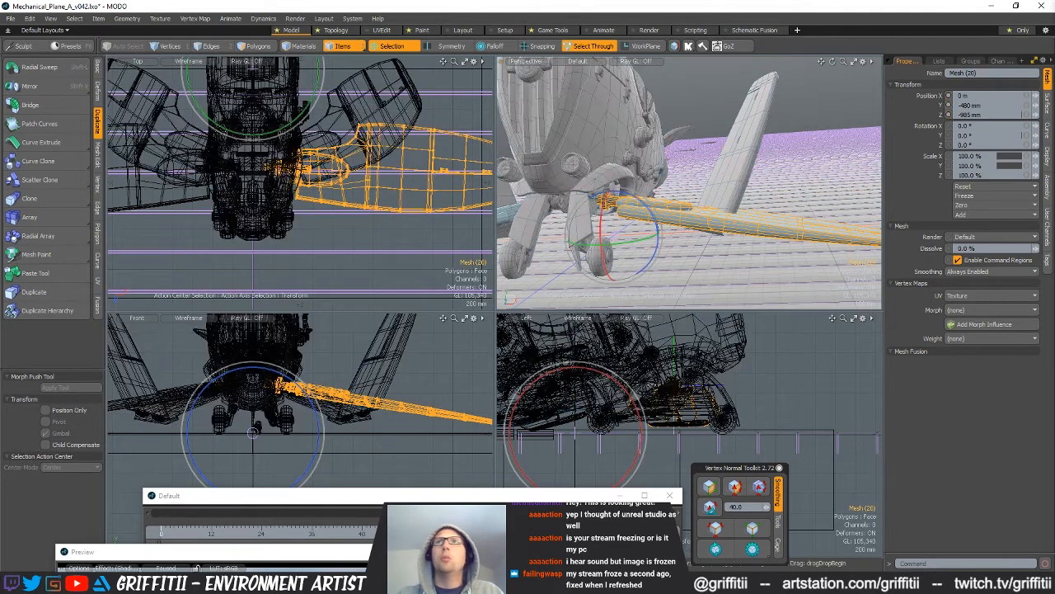
left_click(610, 165)
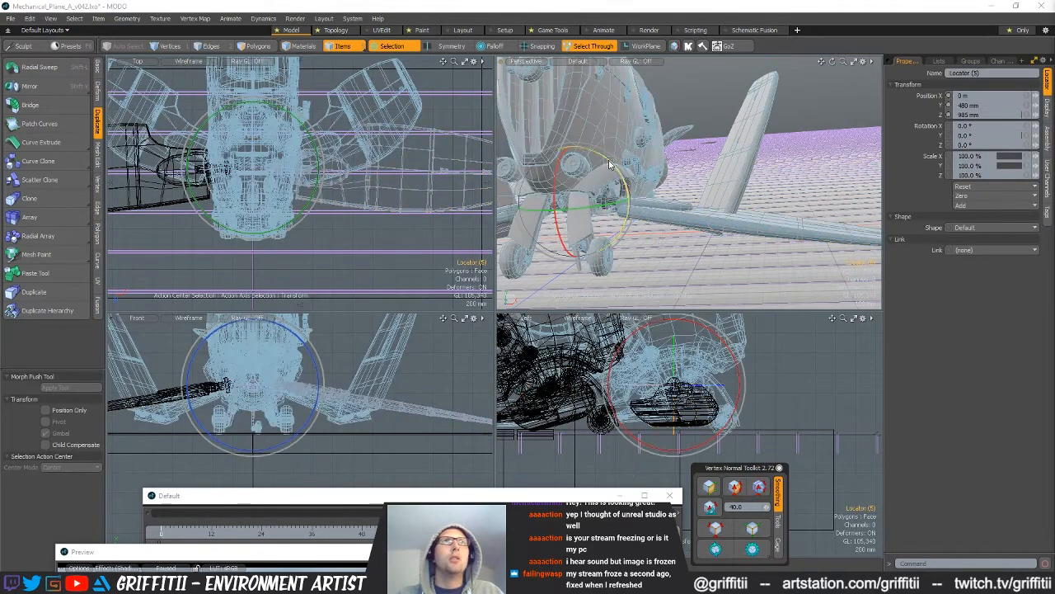
left_click_drag(610, 163, 678, 198)
scroll(582, 200, "up", 5)
scroll(610, 212, "down", 5)
scroll(678, 198, "down", 3)
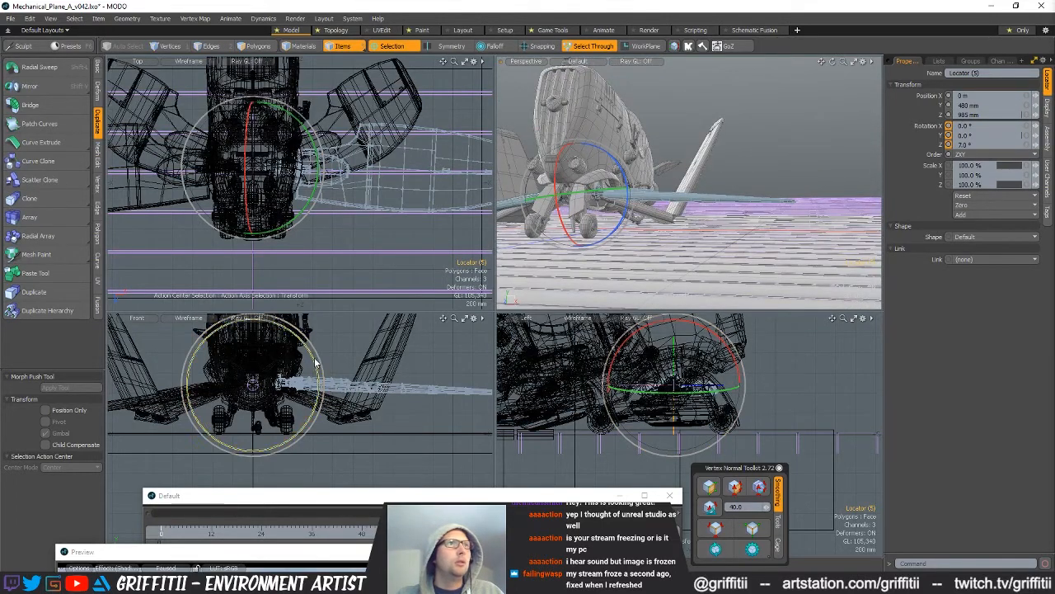
left_click_drag(330, 359, 318, 361)
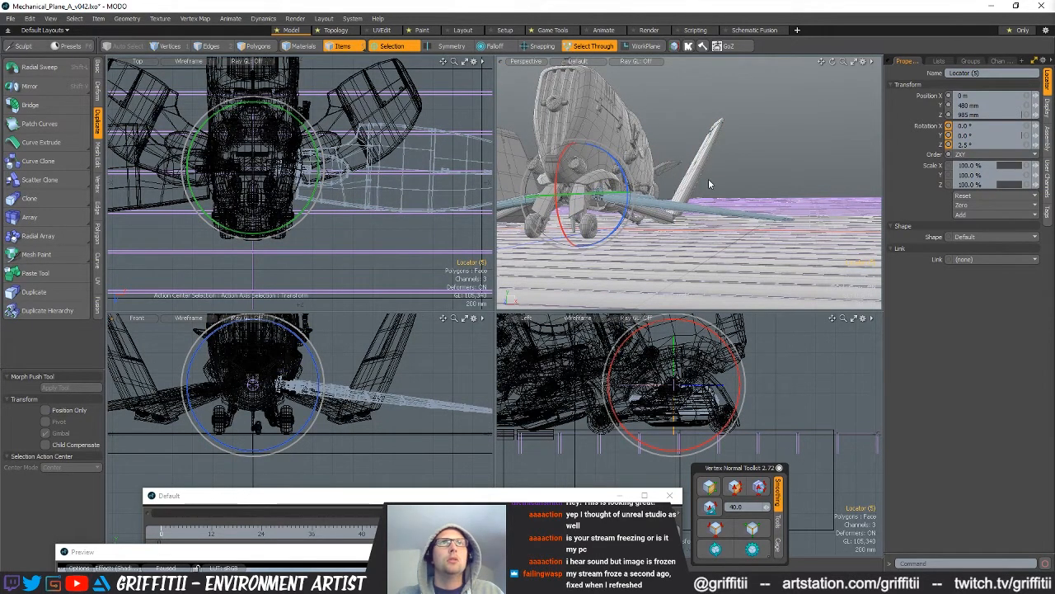
key("ctrl+z")
left_click_drag(710, 174, 765, 201, "alt")
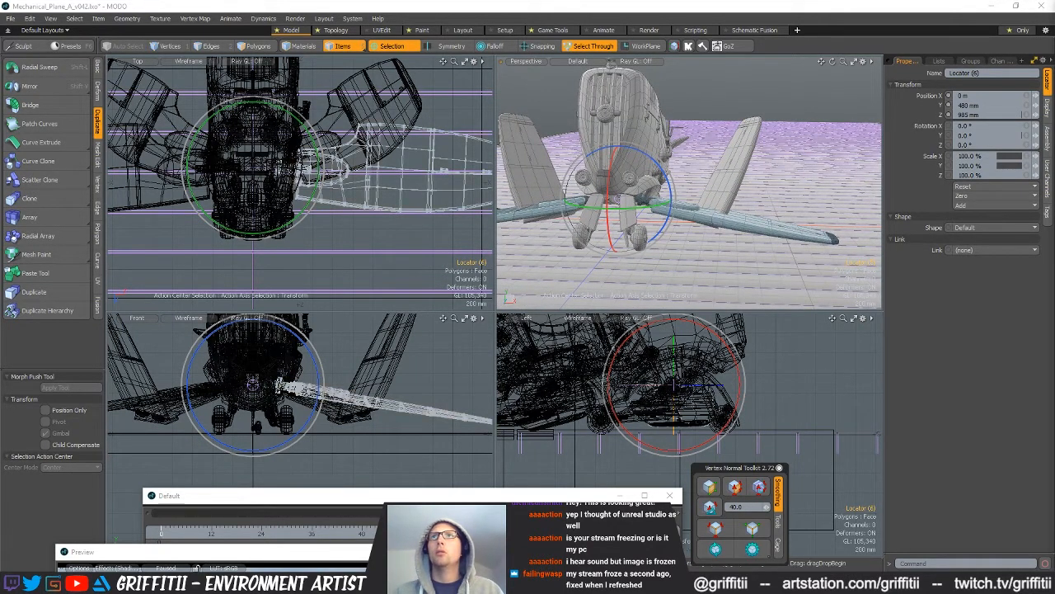
- Rotate the wing-joint locator to X -3.6°, Y -0.2° and Z 3.5°
left_click(544, 209)
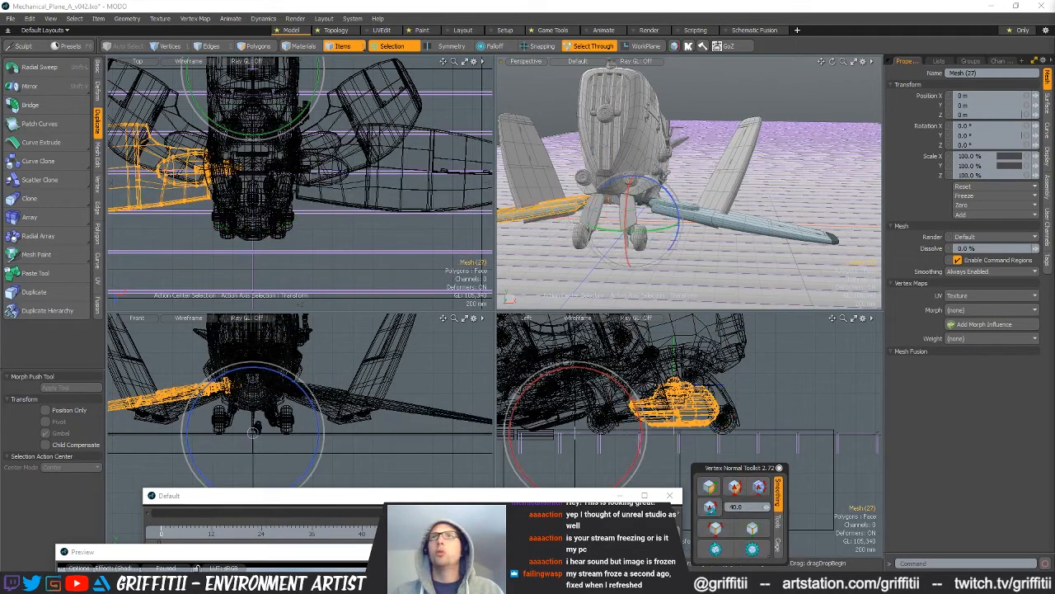
key("Up")
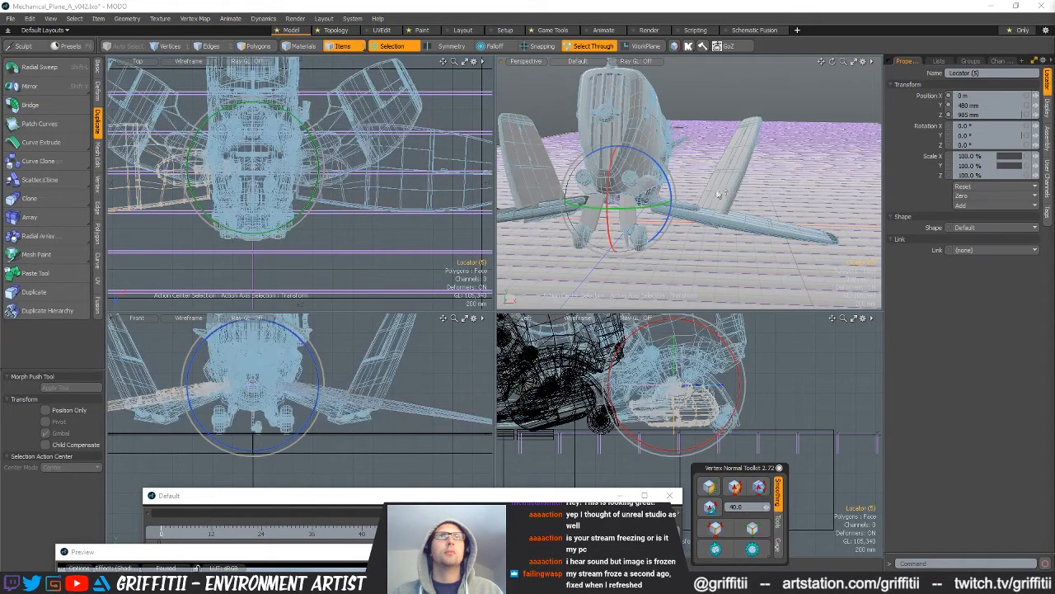
left_click_drag(302, 340, 295, 341)
left_click_drag(693, 173, 608, 171, "alt")
left_click_drag(724, 341, 722, 338)
left_click_drag(742, 233, 763, 193, "alt")
scroll(675, 216, "up", 4)
scroll(670, 208, "up", 5)
scroll(676, 203, "down", 5)
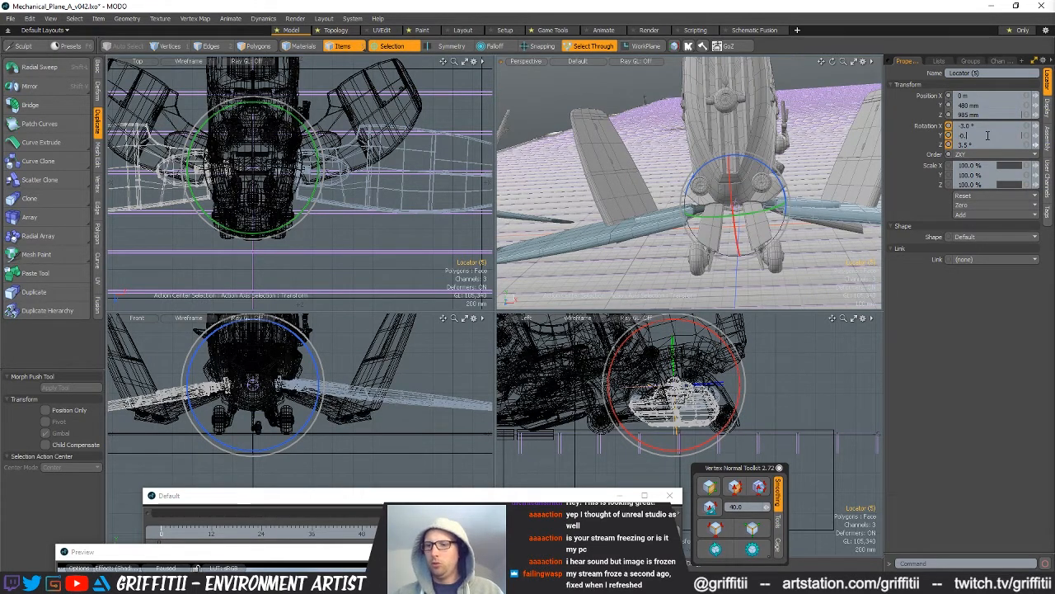
left_click_drag(817, 192, 760, 150, "alt")
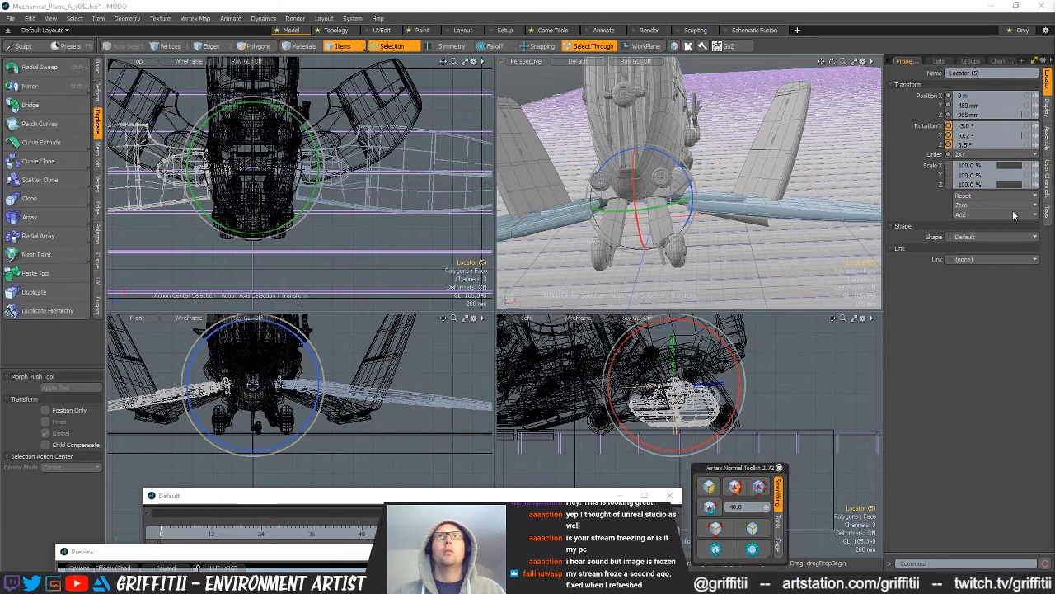
- Set the -X wing locator's rotation to X 3°, Y -0.2° and Z -3.5° to balance the opposite wing
left_click_drag(702, 195, 806, 178, "alt")
left_click_drag(707, 151, 724, 153)
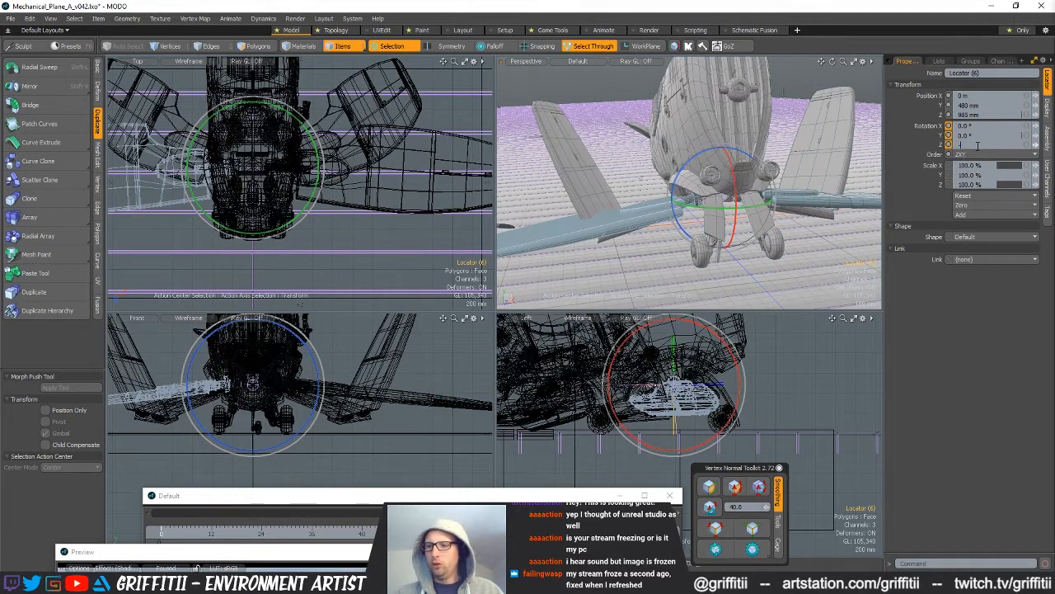
key("Return")
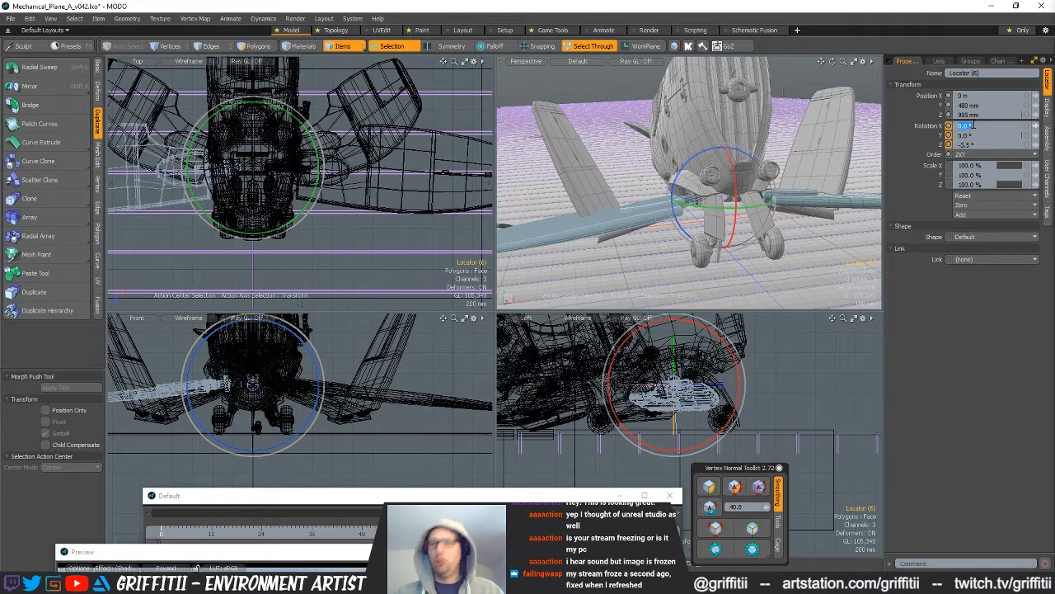
left_click(974, 124)
type("3")
key("Return")
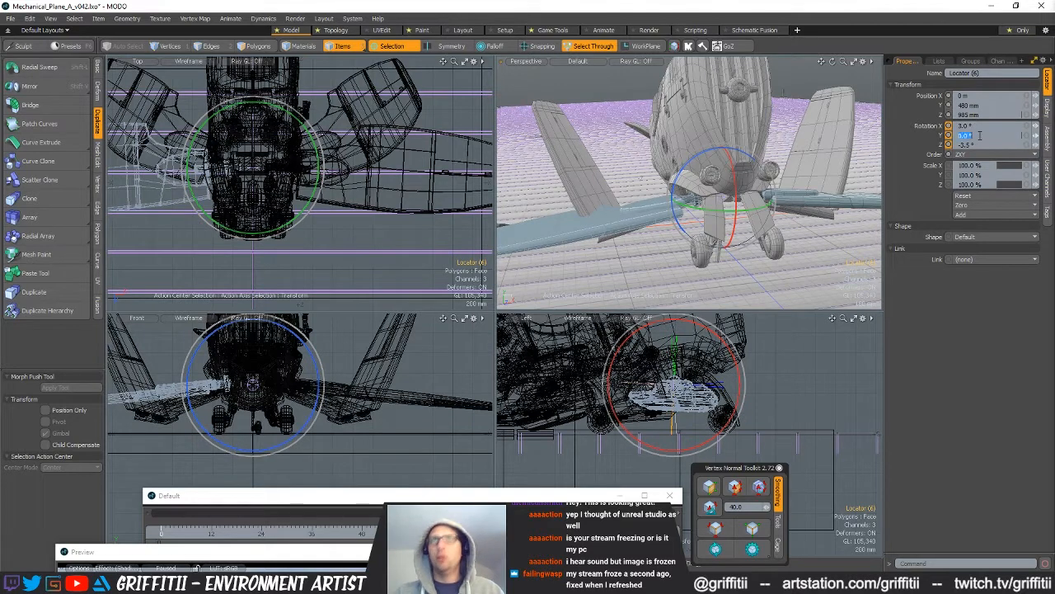
left_click(979, 135)
type("-0.2")
key("Return")
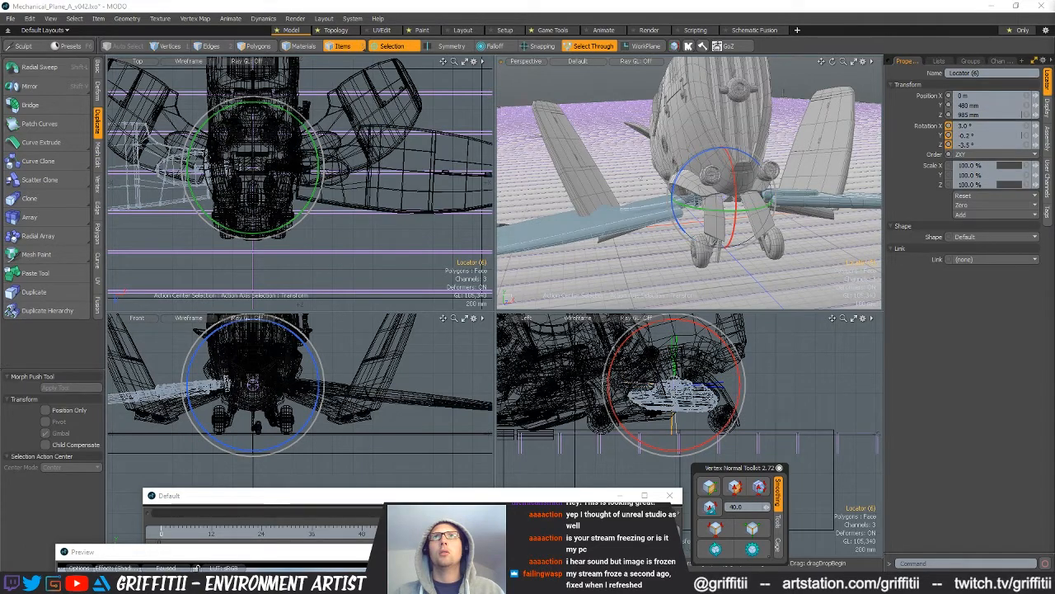
key("ctrl+z")
key("ctrl+z")
left_click_drag(726, 206, 694, 171, "alt")
scroll(330, 395, "down", 4)
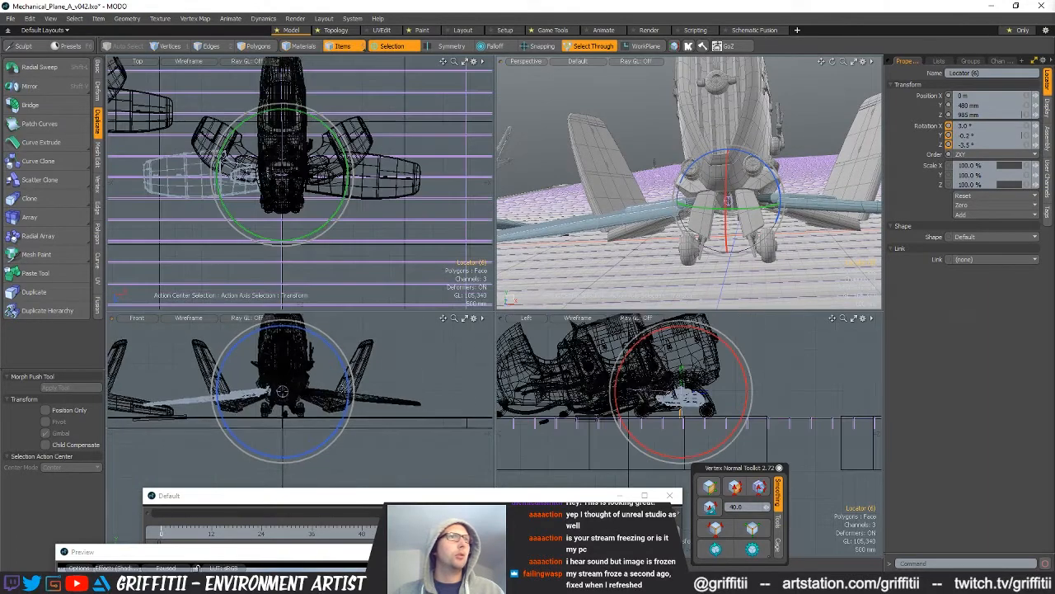
- Delete the old folded wing's polygons on the +X side of the plane body mesh
left_click_drag(695, 216, 779, 175, "alt")
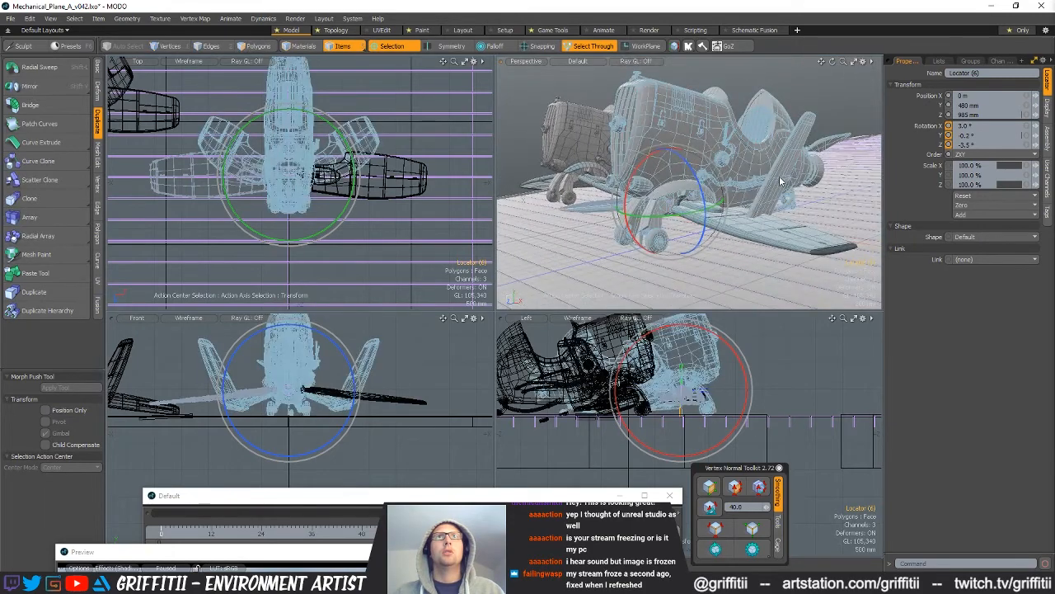
left_click(779, 176)
key("3")
double_click(778, 169)
scroll(300, 399, "up", 5)
mouse_move(384, 371)
right_mouse_down()
mouse_move(361, 390)
mouse_move(473, 361)
right_mouse_up()
left_click_drag(472, 361, 439, 419, "alt+shift")
right_click_drag(346, 435, 452, 365, "shift")
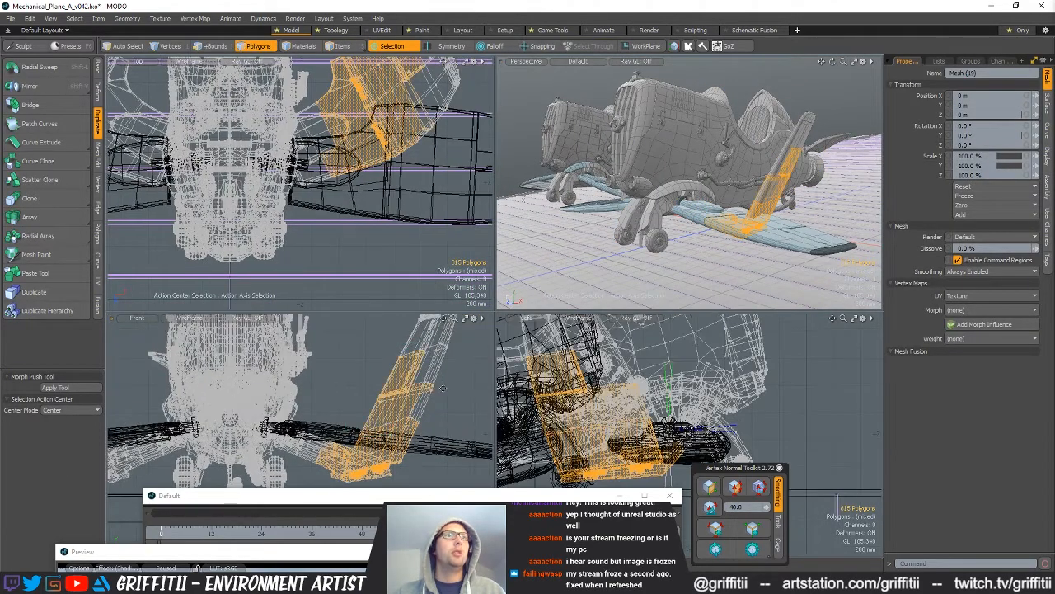
left_click_drag(452, 364, 415, 422, "alt+shift")
right_click_drag(370, 413, 463, 375, "shift")
key("]")
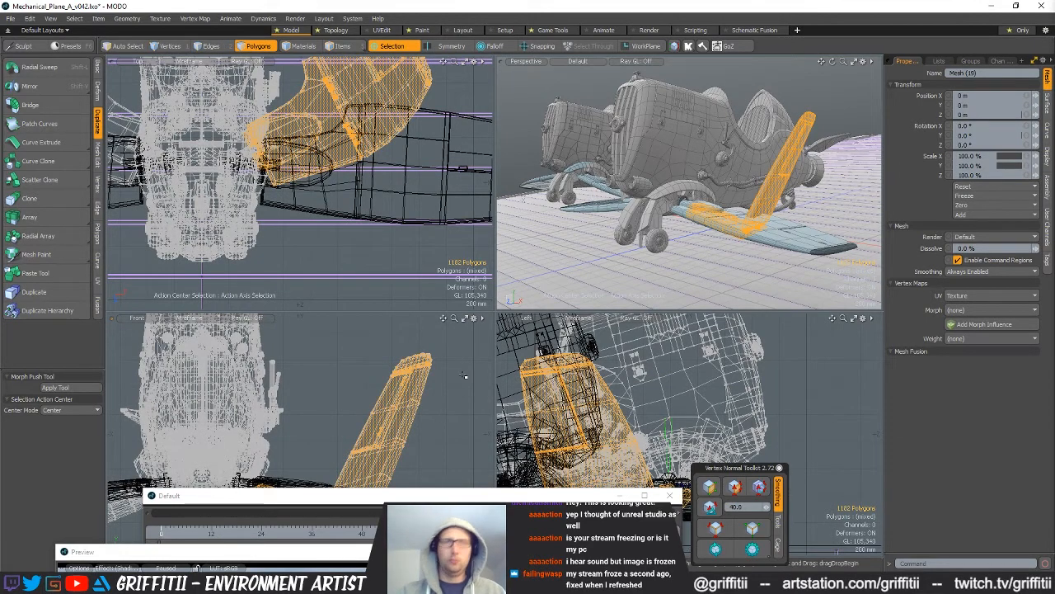
key("Delete")
- Delete the old wing's mounting shaft and ring at the +X wing joint
left_click_drag(323, 396, 364, 277, "alt+shift")
scroll(696, 180, "up", 8)
left_click_drag(699, 183, 676, 229, "alt")
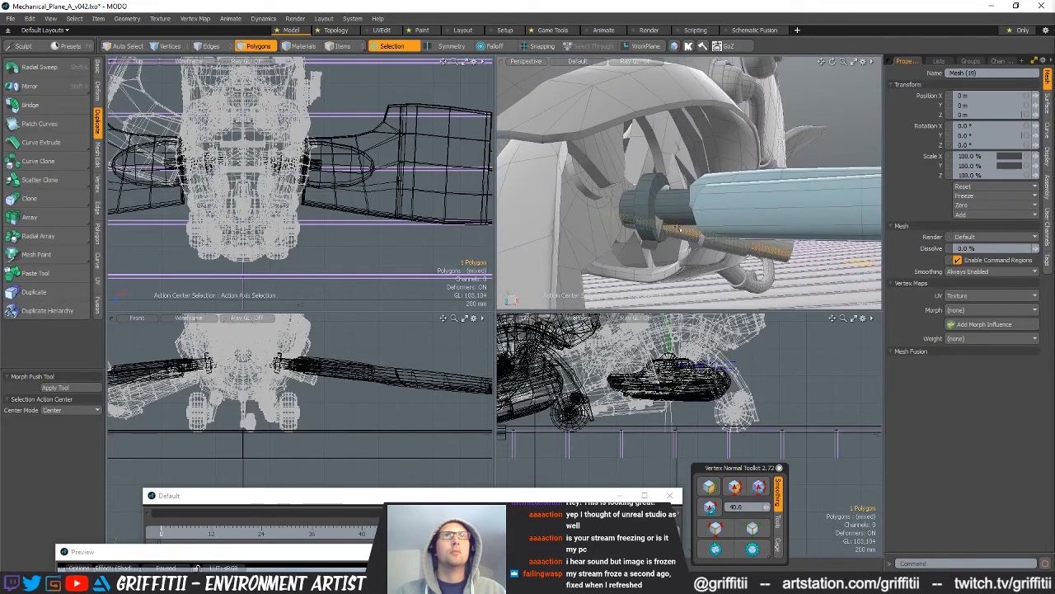
double_click(698, 236)
double_click(654, 243, "shift")
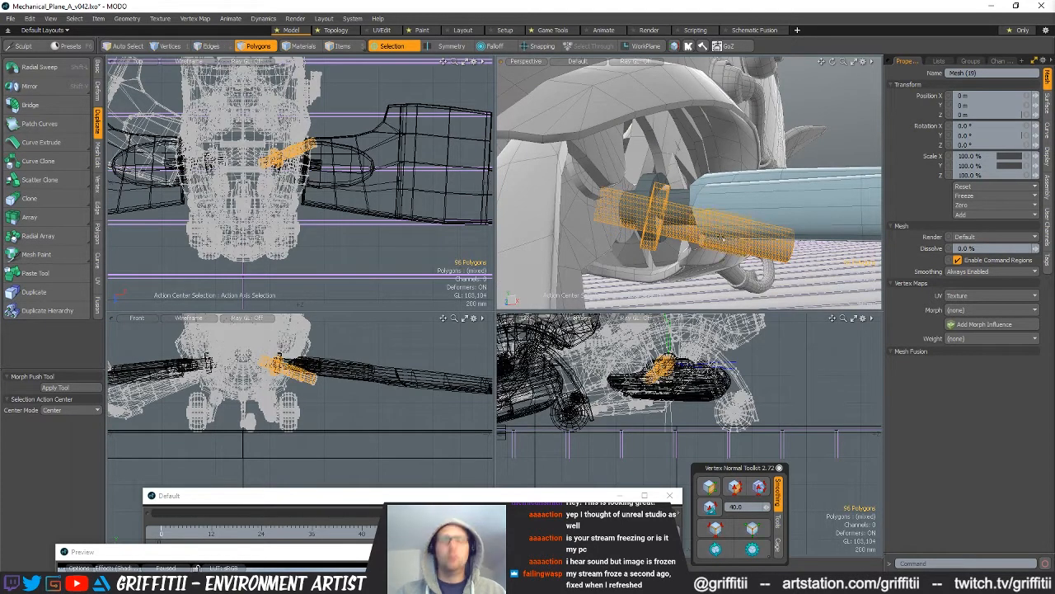
key("Delete")
- Delete the old wing's long shaft and connected root parts at the -X wing joint
left_click_drag(721, 239, 707, 180, "alt")
scroll(717, 192, "up", 5)
double_click(720, 194)
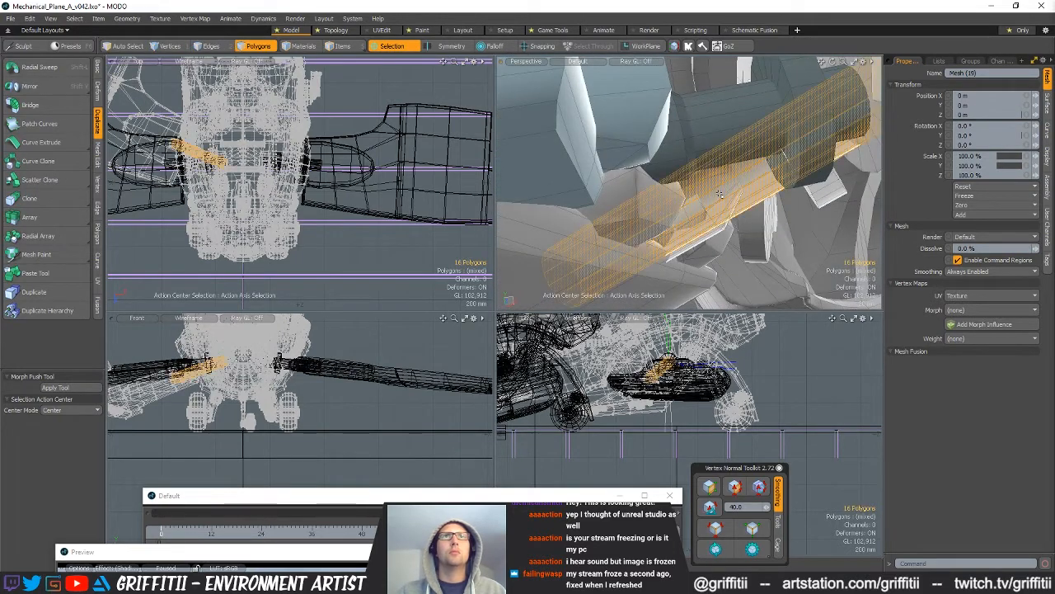
double_click(659, 200, "shift")
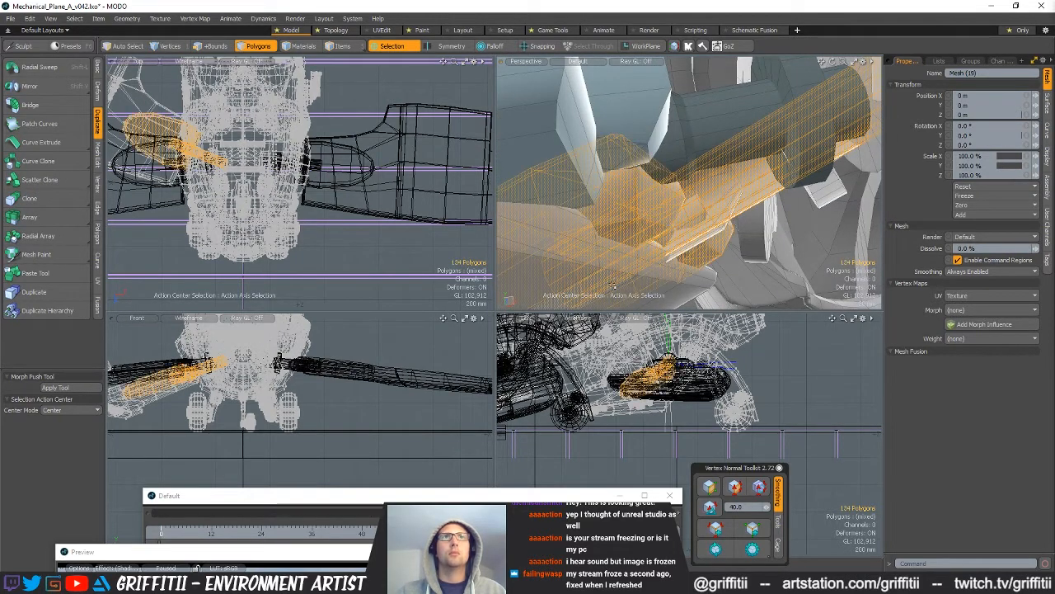
double_click(620, 272, "shift")
key("Delete")
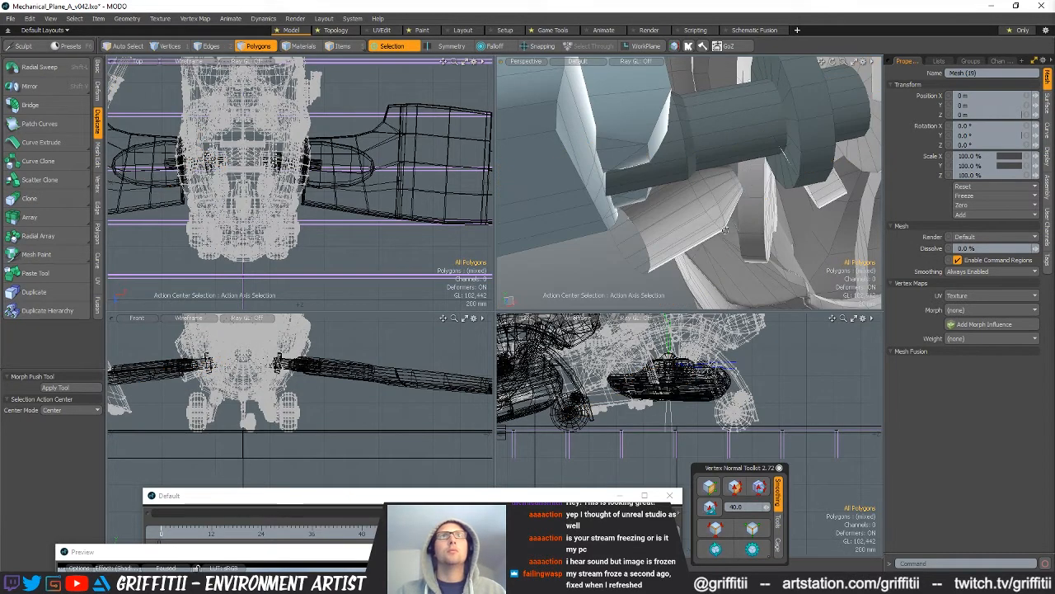
- Delete the leftover tube and ring pieces of the old wing mount on the -X side
double_click(714, 198)
left_click_drag(793, 210, 767, 217, "alt")
double_click(770, 221, "shift")
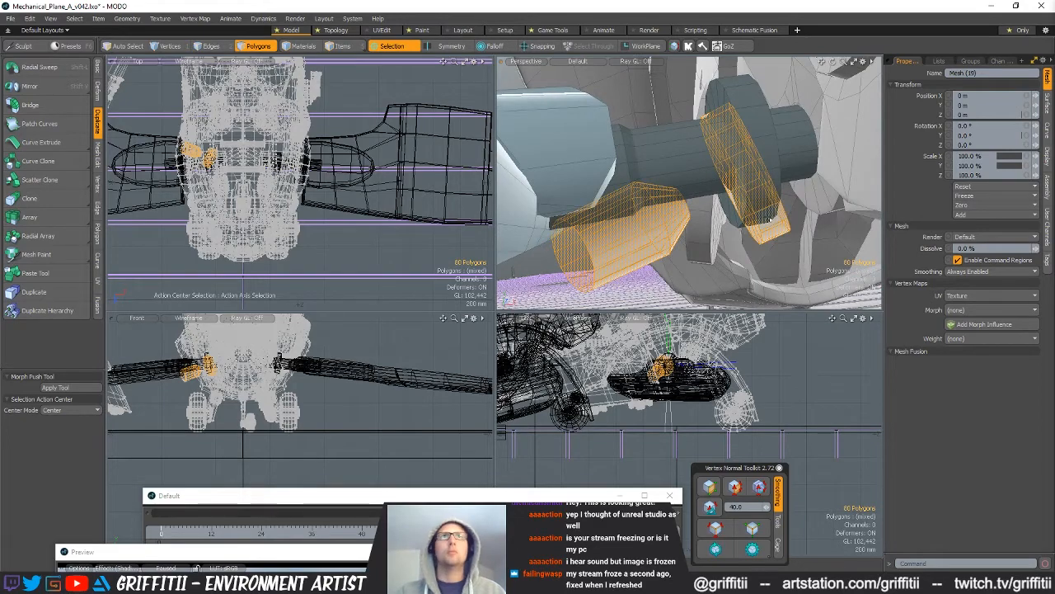
key("Delete")
- Delete the old folded wing's remaining polygons on the -X side of the plane body mesh
left_click_drag(768, 219, 637, 144, "alt")
scroll(638, 144, "down", 5)
left_click_drag(681, 201, 679, 307, "alt")
left_click_drag(168, 69, 301, 157, "alt")
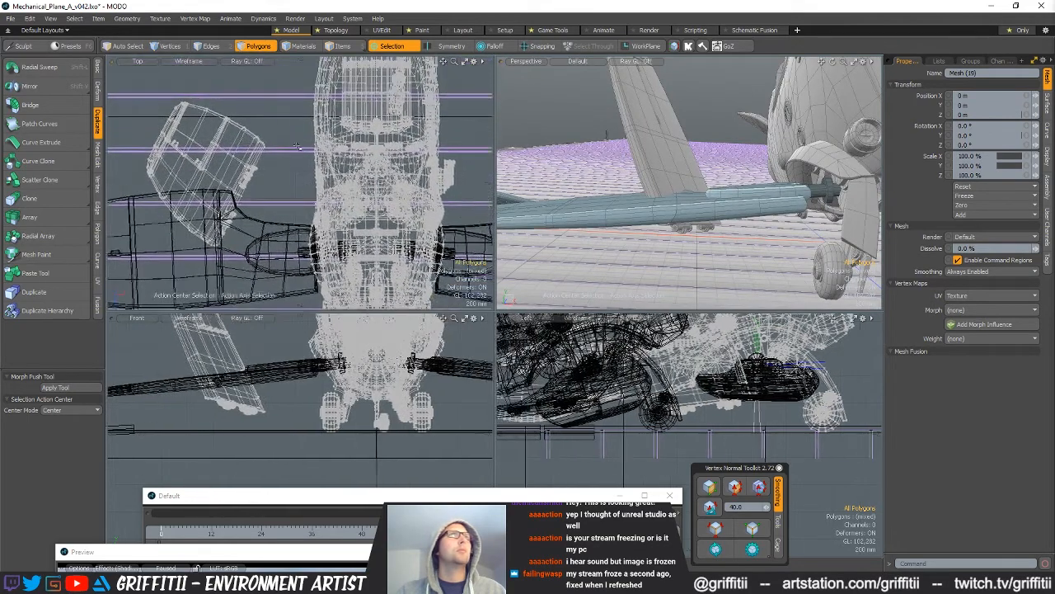
double_click(262, 344)
key("Delete")
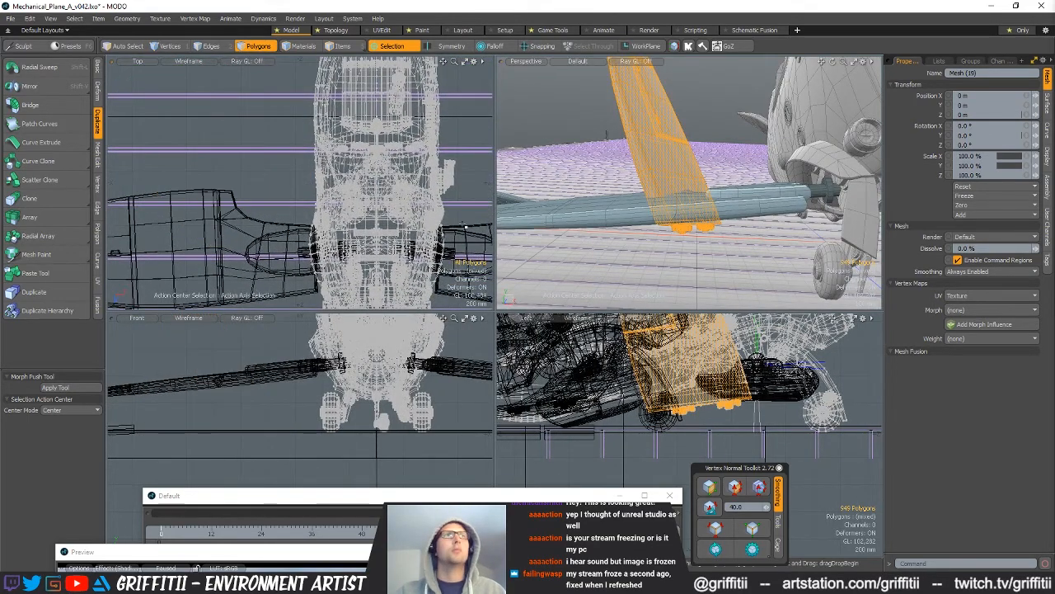
scroll(665, 191, "down", 3)
mouse_move(664, 191)
left_mouse_down("alt")
mouse_move(709, 216)
mouse_move(636, 221)
mouse_move(664, 201)
left_mouse_up("alt")
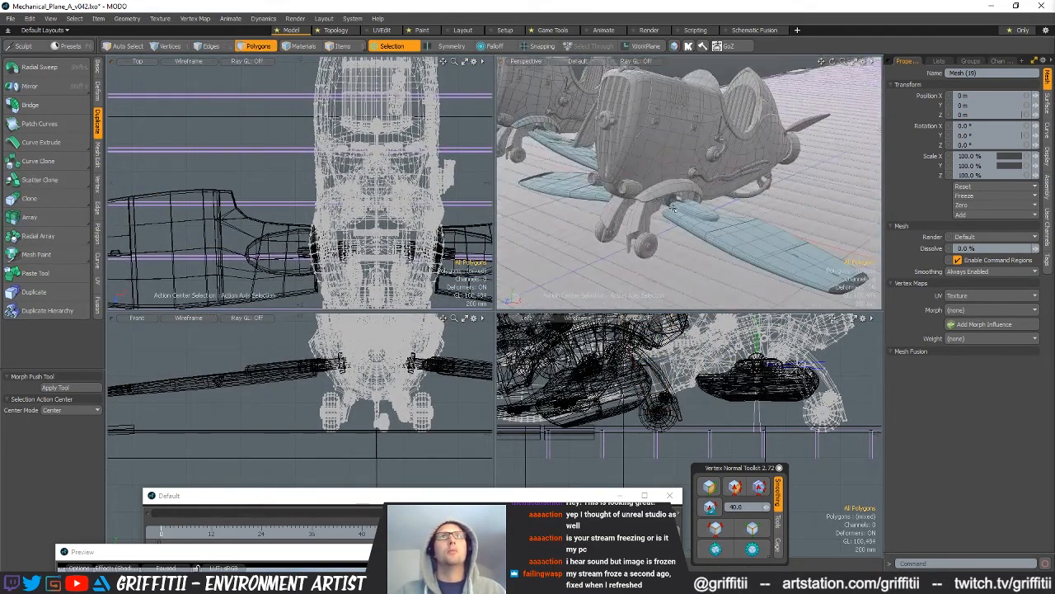
- Select the main surface polygons of both new wings by their material and assign them the Metal_Body material
key("5")
left_click(686, 220)
left_click(577, 190, "shift")
key("4")
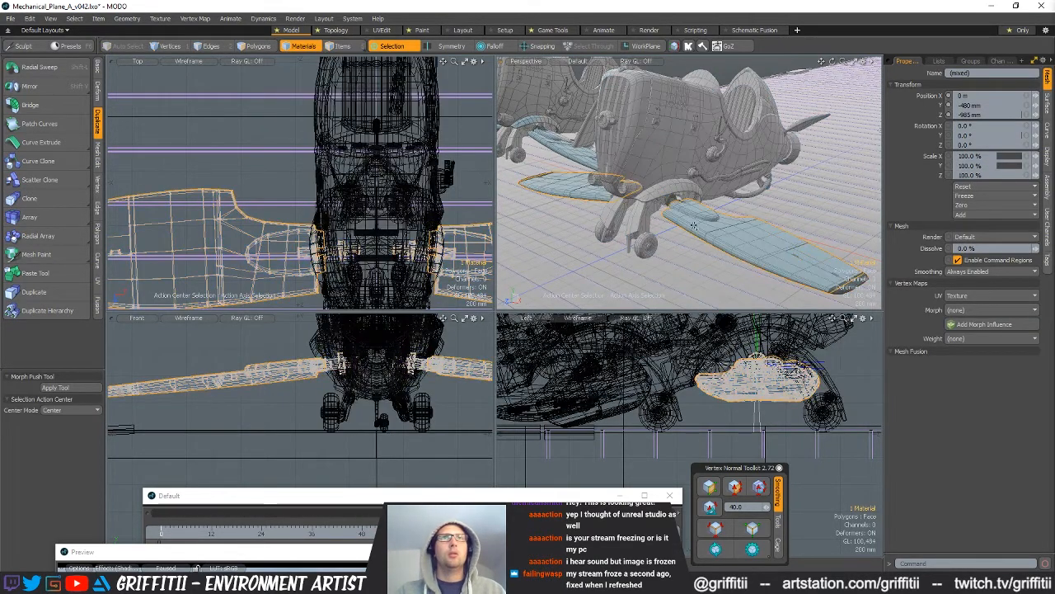
left_click(757, 223)
key("alt+3")
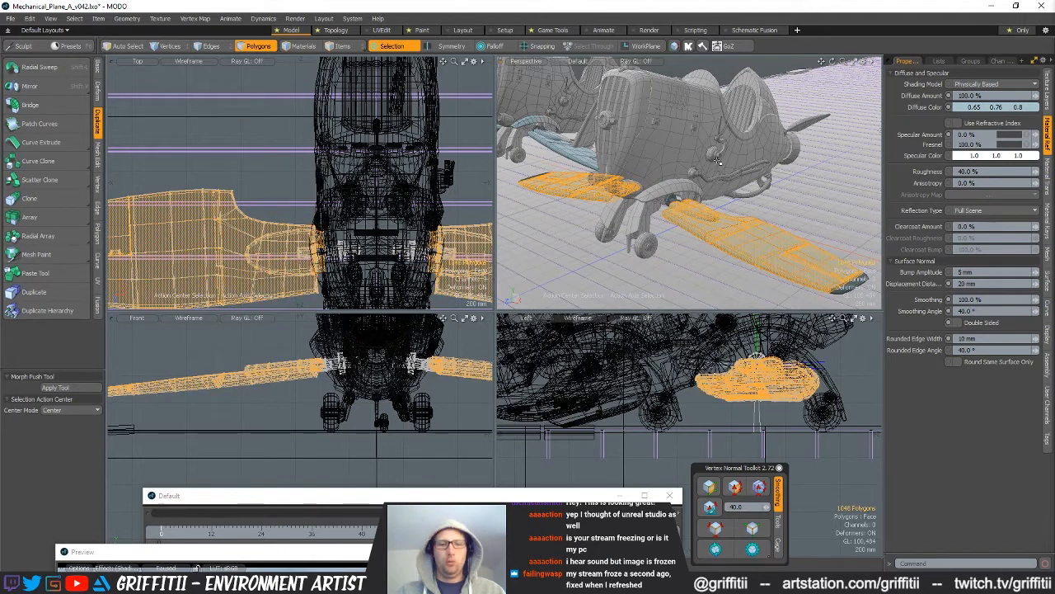
key("m")
left_click(610, 182)
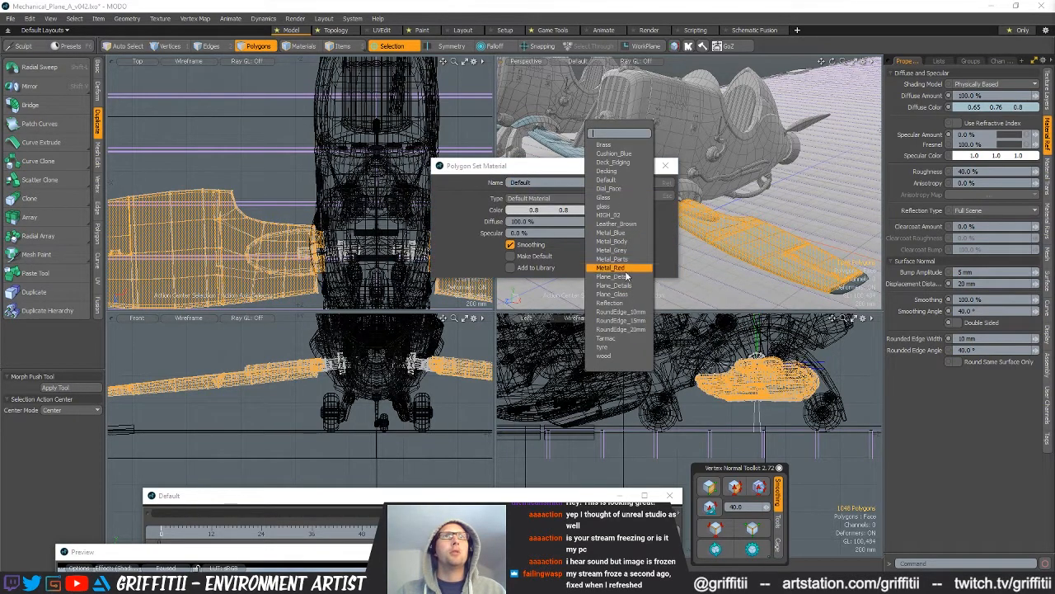
left_click(626, 243)
left_click(661, 183)
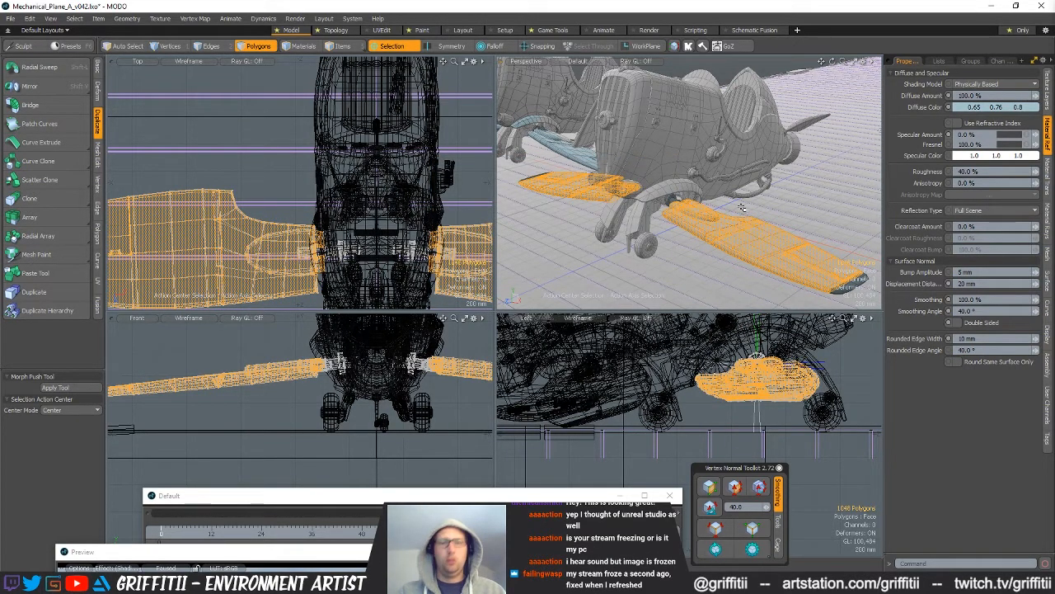
- Invert the selection to the wings' remaining mount and tip polygons and assign them the Metal_Parts material
key("[")
key("m")
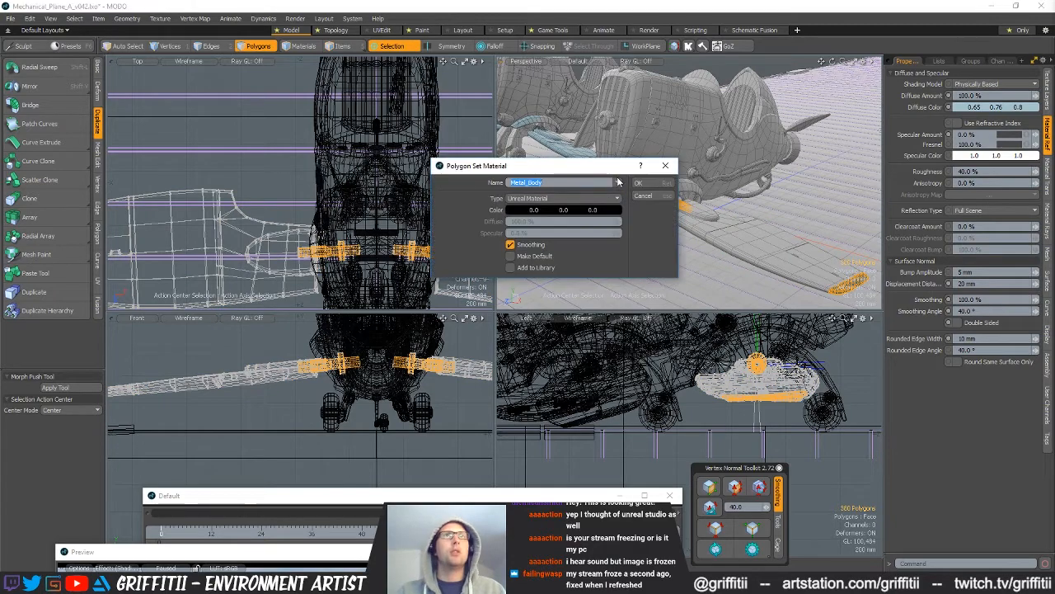
left_click(618, 181)
left_click(622, 196)
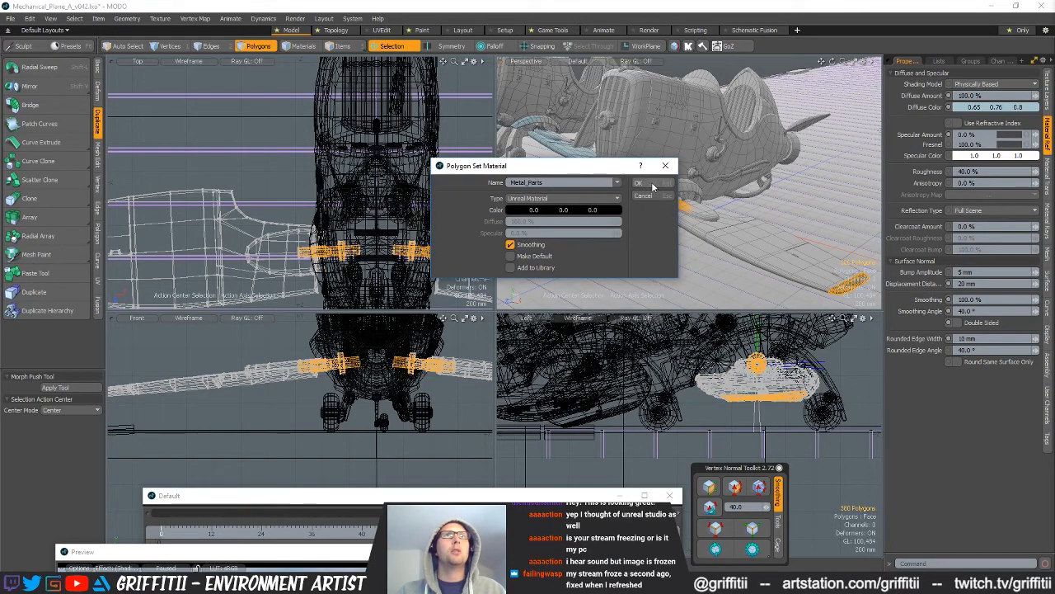
left_click(661, 183)
mouse_move(724, 210)
left_mouse_down("alt")
mouse_move(697, 197)
mouse_move(717, 214)
left_mouse_up("alt")
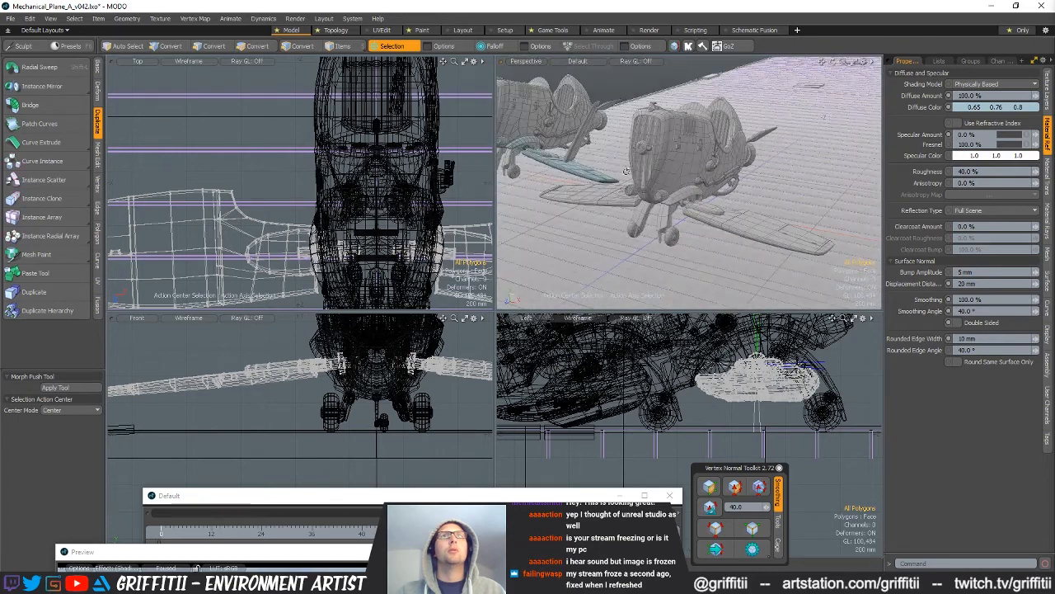
- Delete the leftover wing mesh at the rear plane as an item and select one of the front plane's wing meshes
key("5")
left_click(554, 165)
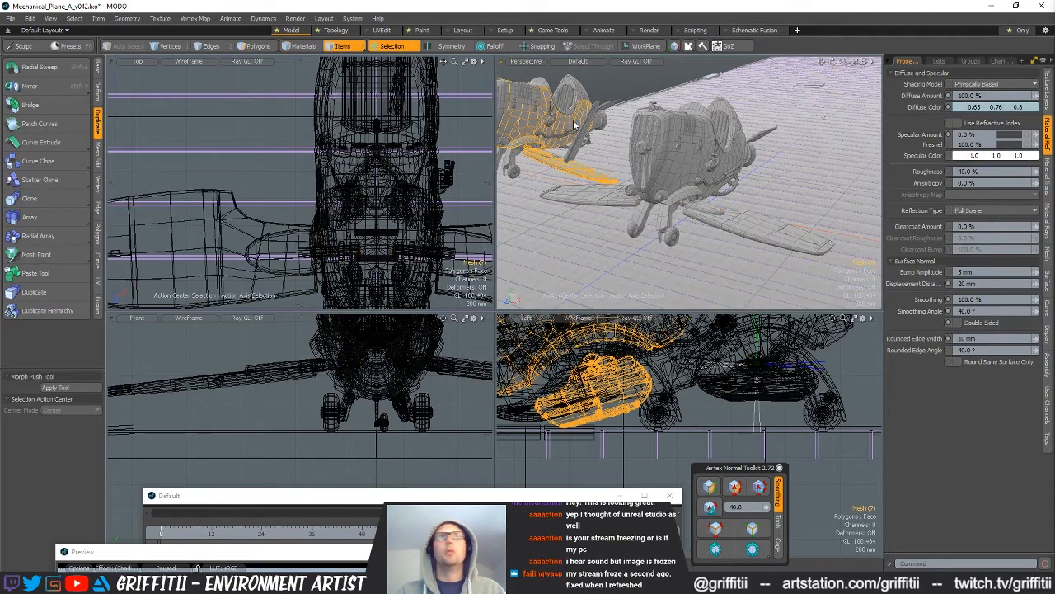
key("Delete")
left_click_drag(751, 250, 727, 122, "alt")
left_click(719, 238)
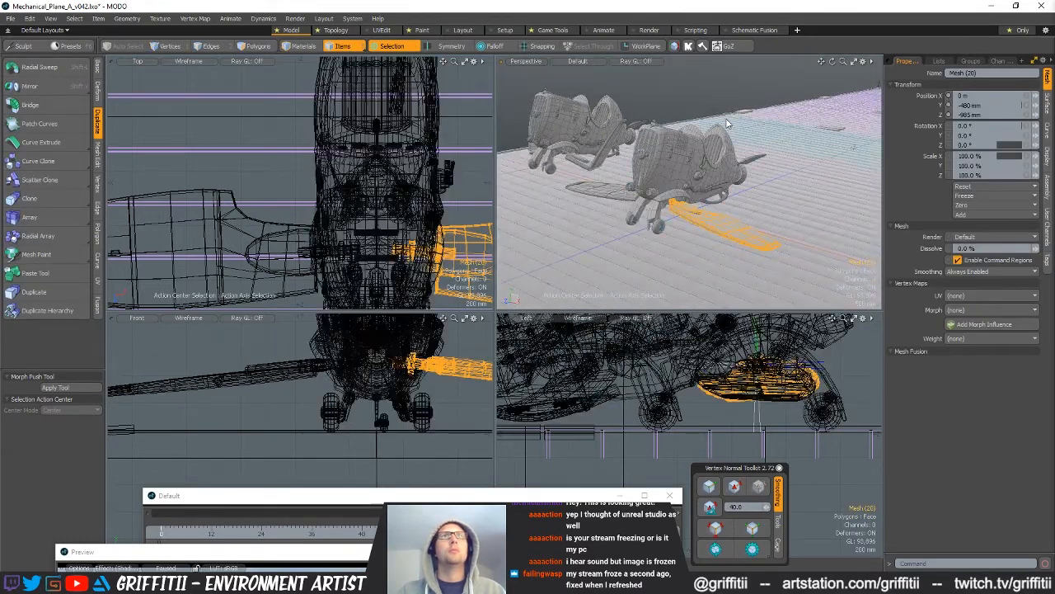
- Hide the rear plane mesh Plane_01 and clear the item selection
key("3")
left_click_drag(697, 74, 714, 239, "alt")
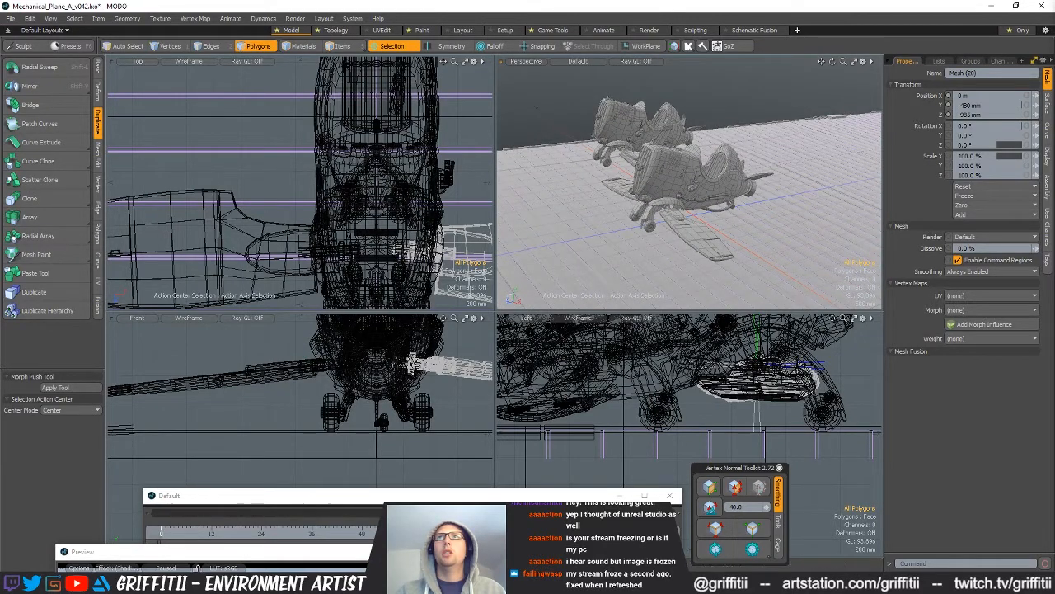
key("5")
left_click(646, 125)
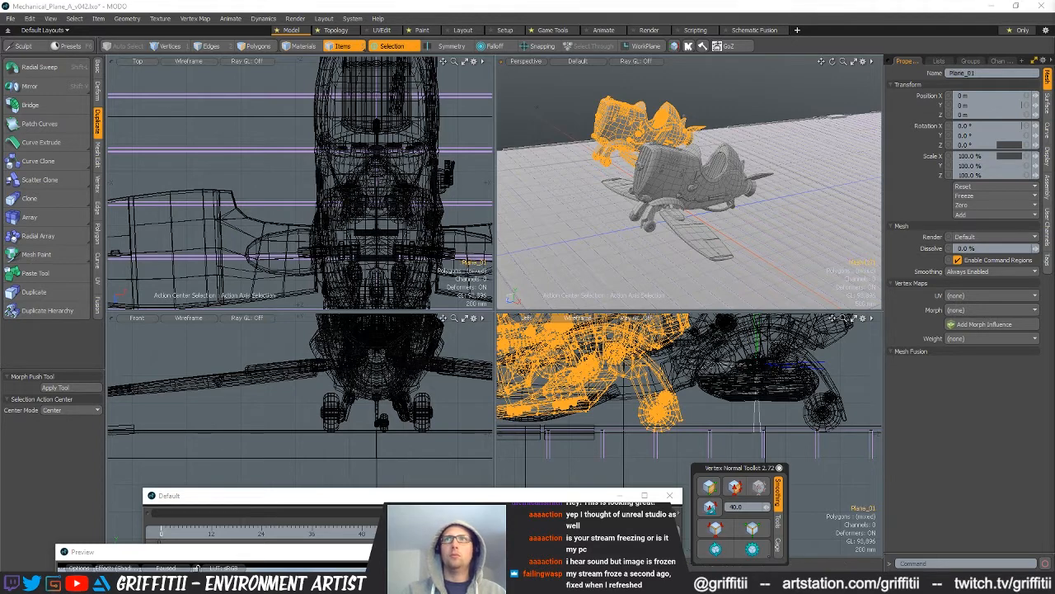
key("h")
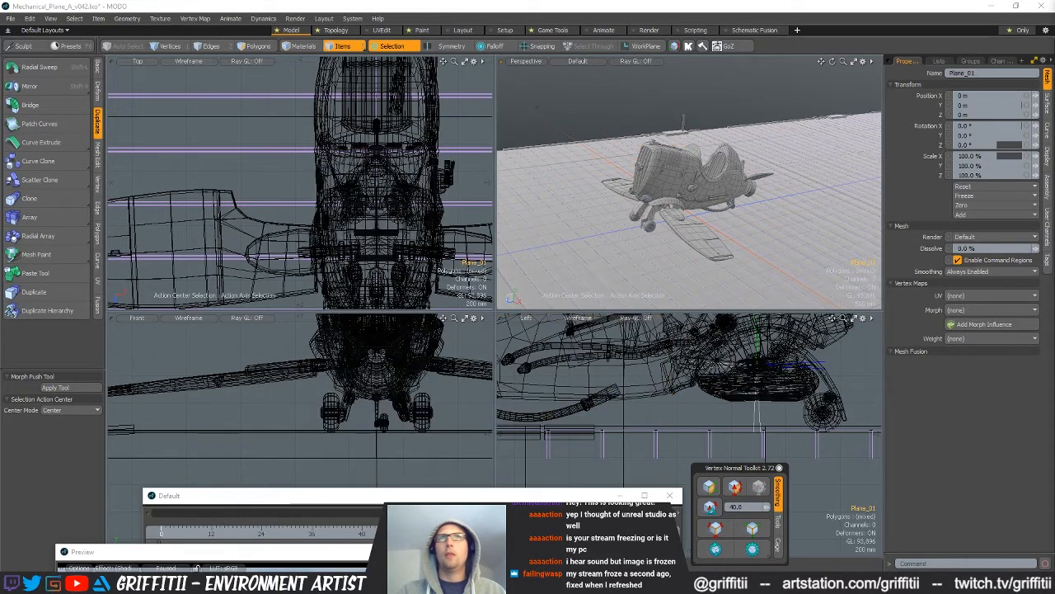
left_click(605, 122)
- Bring up the render preview and orbit it to examine the plane with its new wings
left_click_drag(678, 188, 662, 155, "alt+shift")
left_click_drag(365, 549, 370, 206)
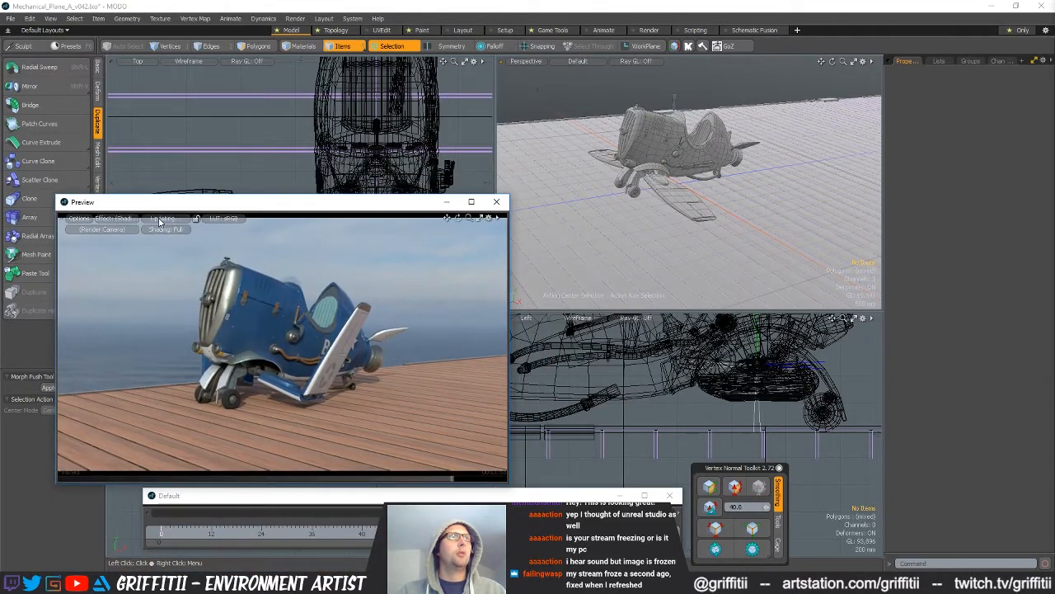
left_click_drag(318, 338, 297, 350, "alt")
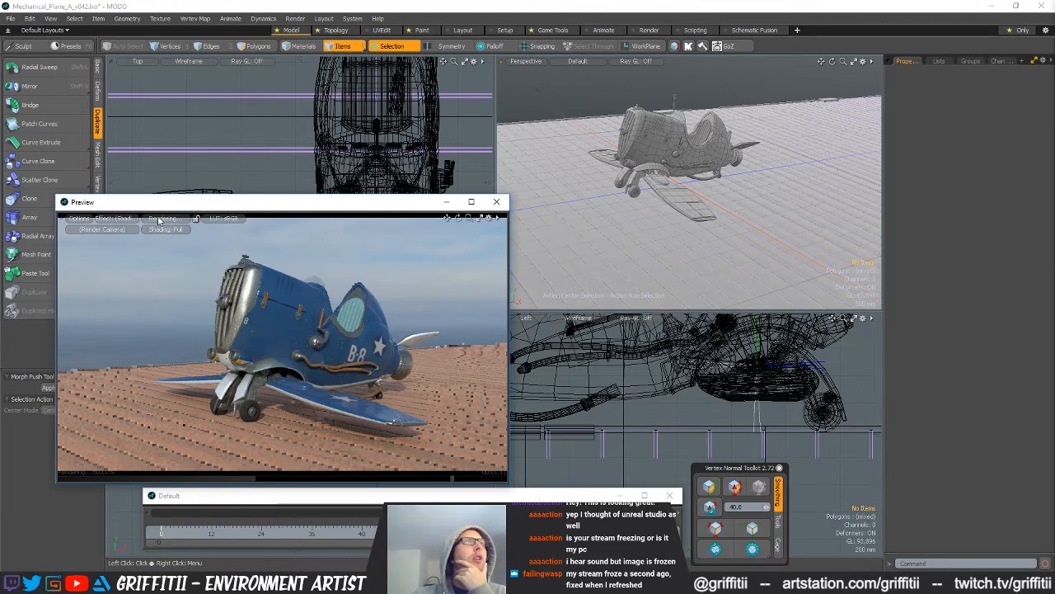
- Select the +X wing's locator in the top view
left_click_drag(397, 120, 345, 58, "alt+shift")
left_click(417, 151)
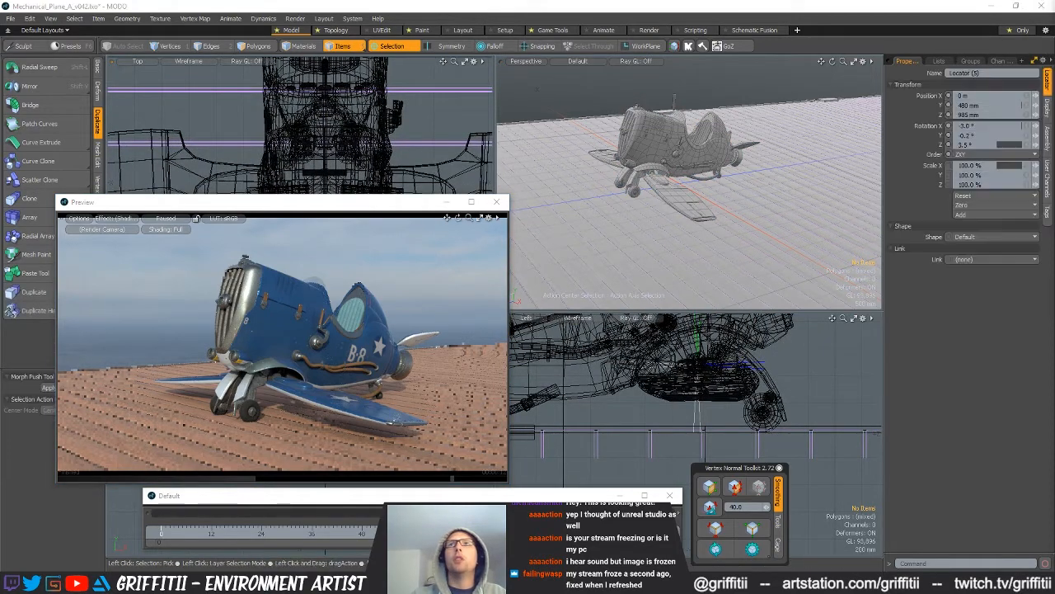
left_click_drag(414, 142, 382, 76, "alt+shift")
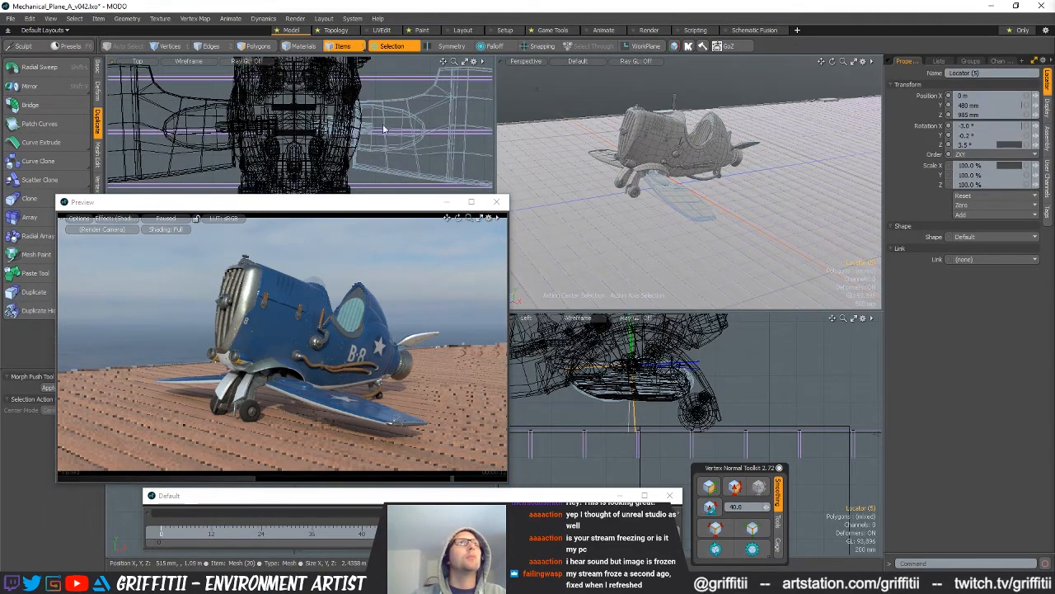
- Try to rotate the +X wing's locator in the top view
left_click(355, 140)
key("e")
left_click_drag(360, 146, 358, 163)
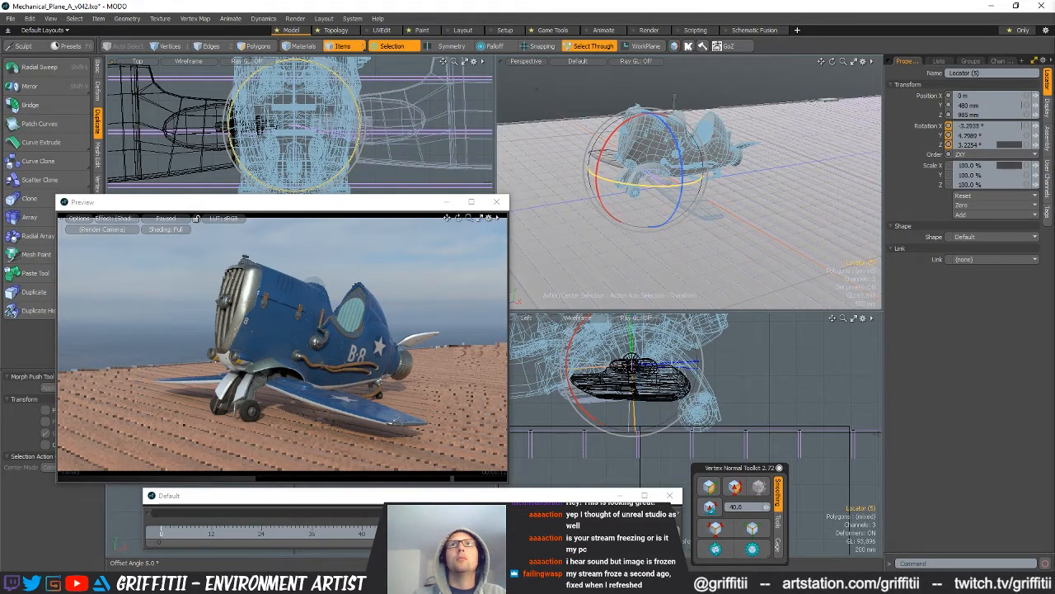
key("ctrl+z")
- Rotate the +X wing's locator about its own Y axis and set its Y rotation to 6°
left_click_drag(742, 161, 669, 167, "alt")
key("q")
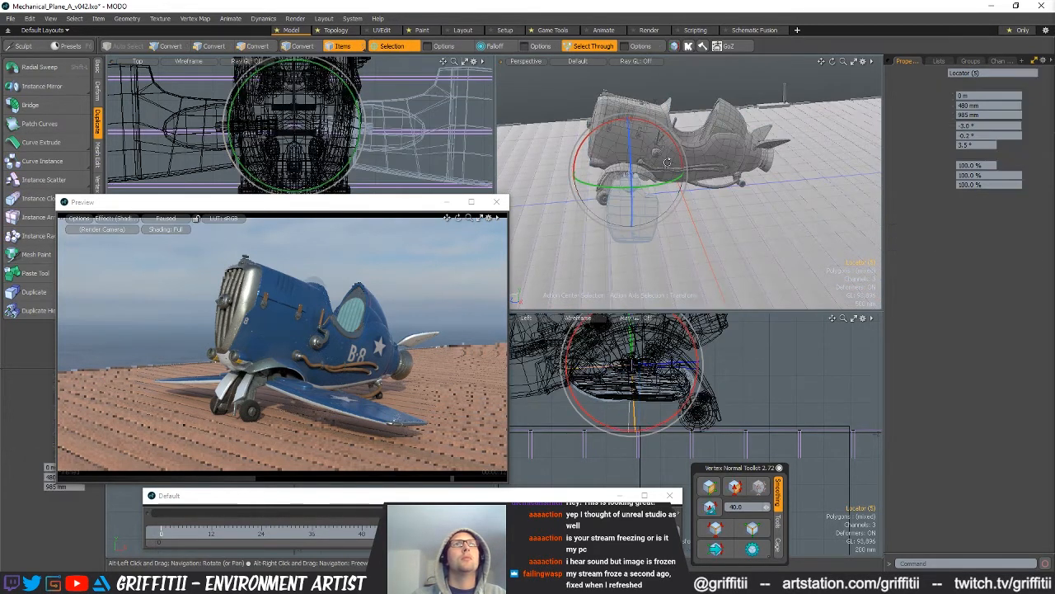
key("e")
left_click_drag(620, 191, 671, 188)
scroll(637, 174, "up", 7)
scroll(664, 161, "down", 4)
scroll(660, 221, "down", 5)
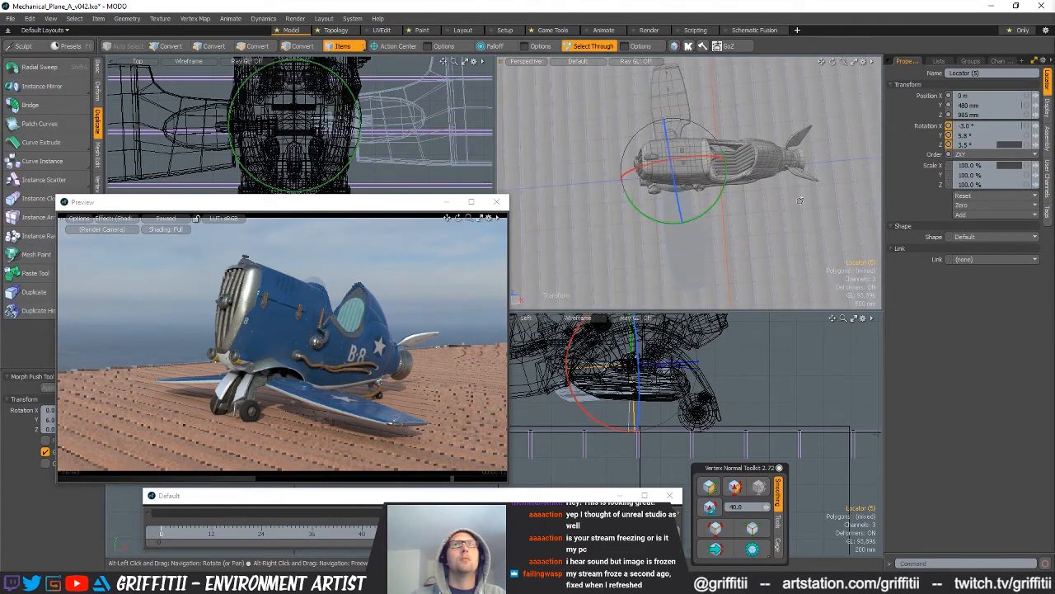
left_click(978, 133)
type("6")
key("Return")
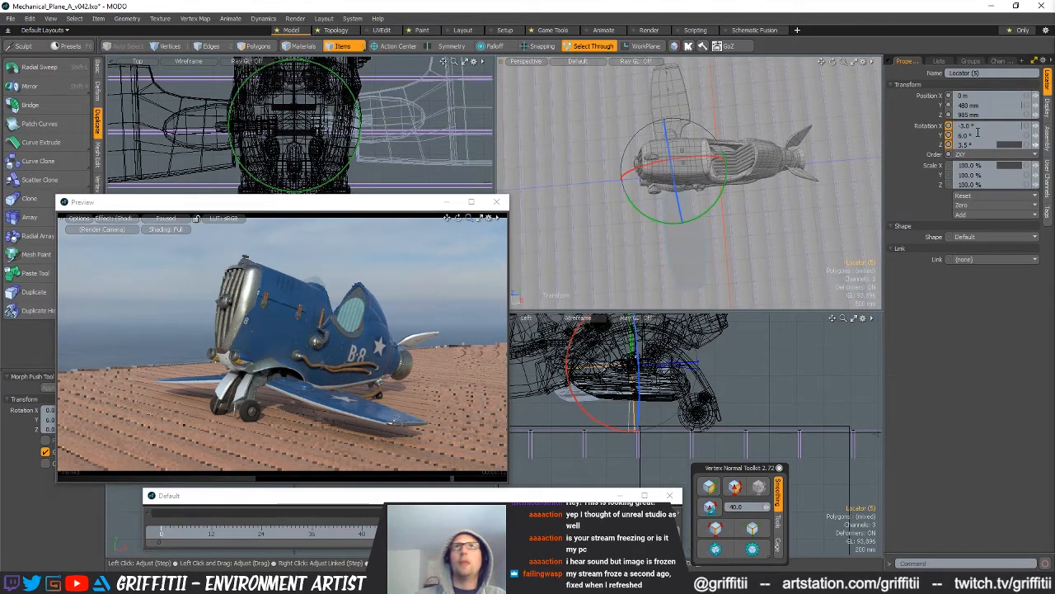
- Set the opposite wing locator's Y rotation to -6° to mirror the sweep
left_click(687, 254)
left_click(981, 139)
type("-6")
key("Return")
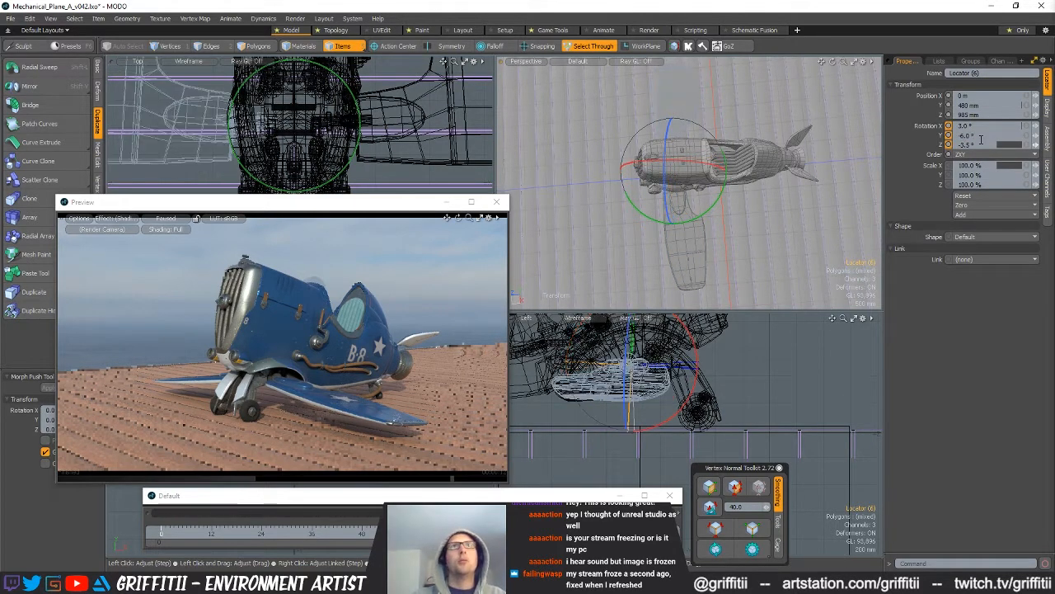
- Resume the render preview with nothing selected to check the swept wings
left_click(157, 220)
key("q")
left_click(748, 353)
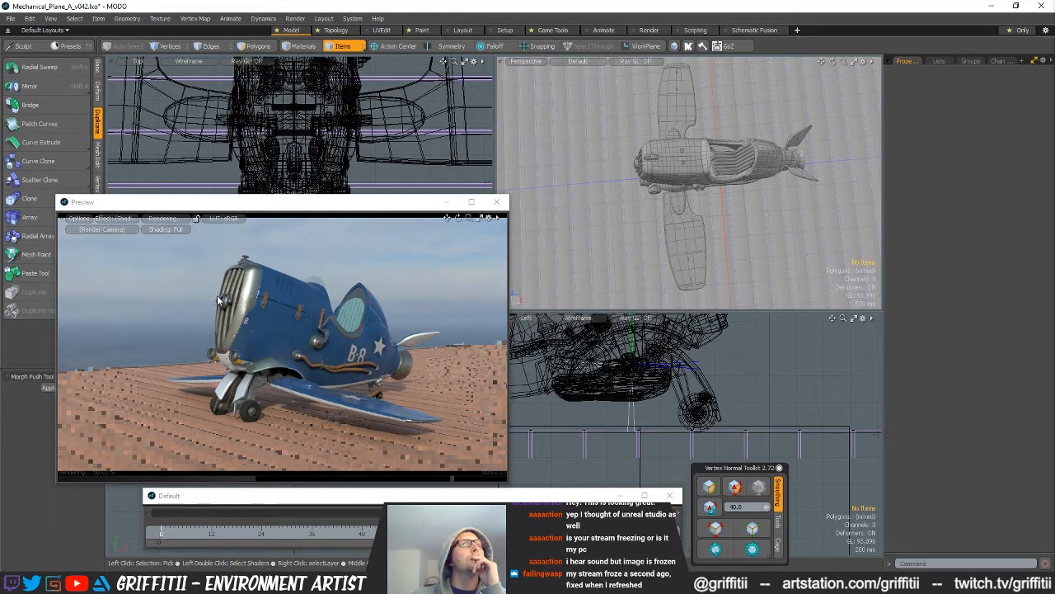
- Select both wing locators and move them together along Z to 1.005 m, towards the body mounts
left_click_drag(763, 272, 748, 188, "alt")
left_click_drag(749, 188, 712, 230, "alt")
left_click(716, 239)
key("w")
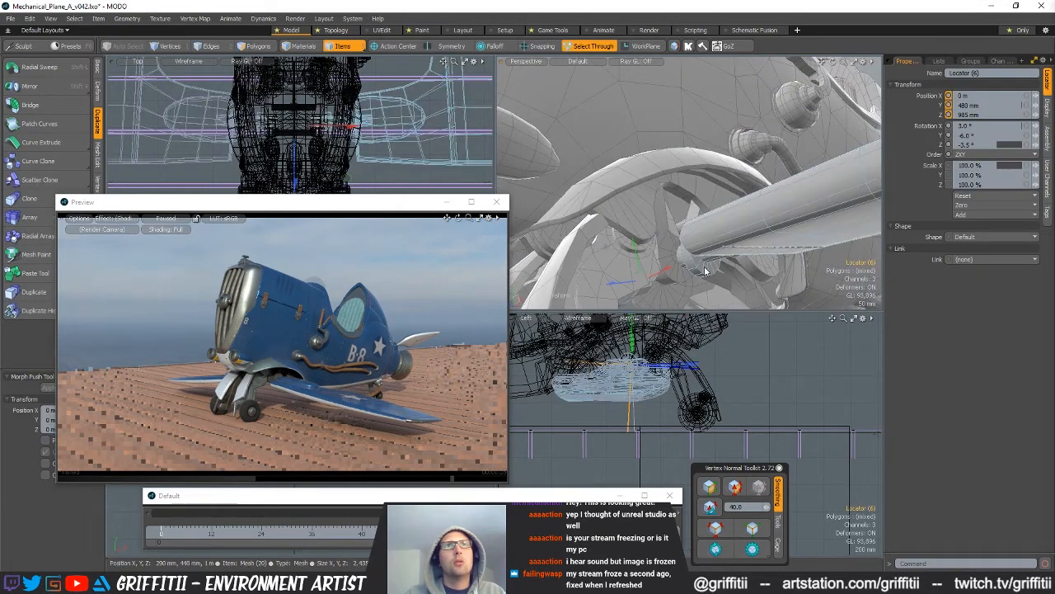
left_click(705, 244, "ctrl")
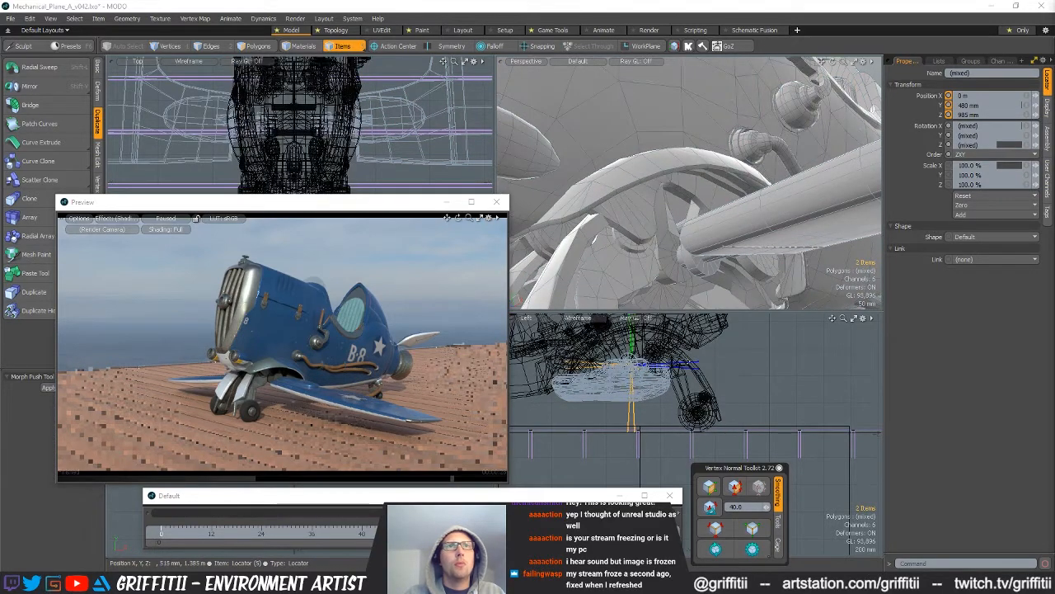
key("1")
key("5")
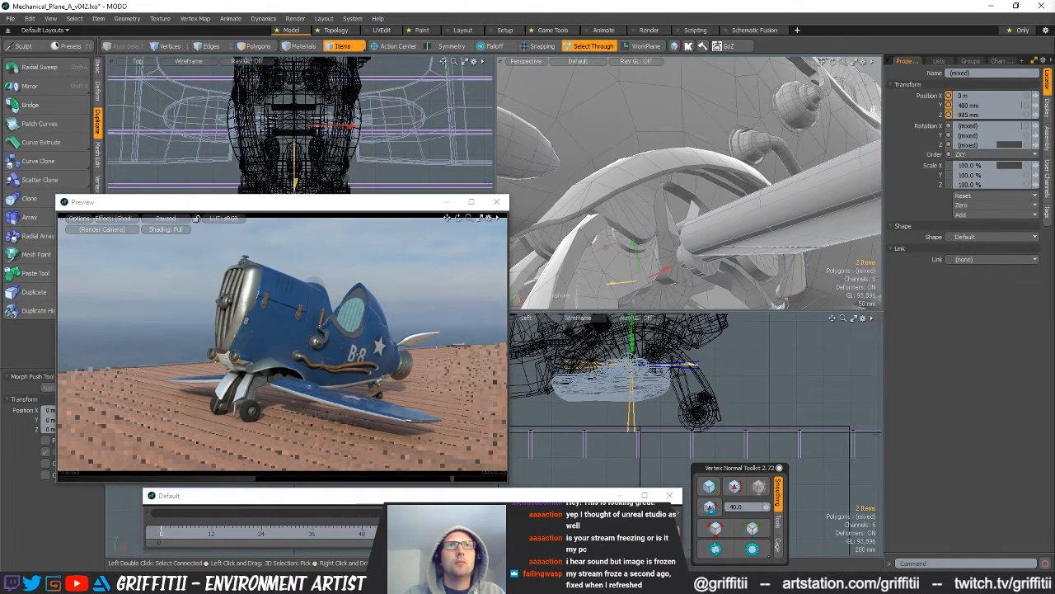
left_click_drag(612, 284, 619, 282)
left_click_drag(689, 365, 697, 369)
mouse_move(701, 216)
left_mouse_down("alt")
mouse_move(723, 162)
mouse_move(668, 167)
mouse_move(714, 235)
mouse_move(716, 213)
left_mouse_up("alt")
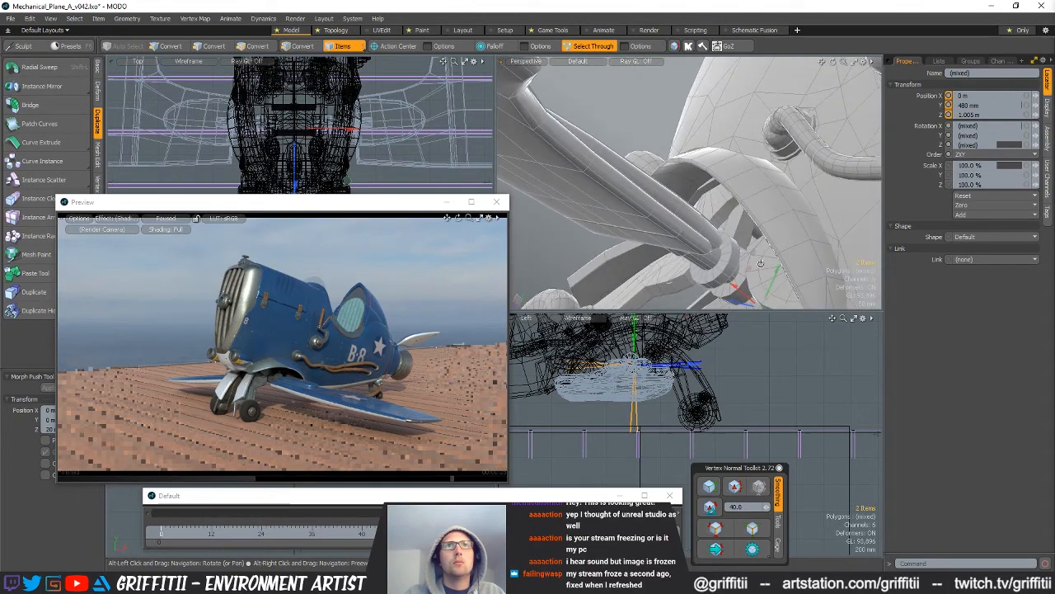
- Fine-tune both wing locators' Z position to 1.017 m so the wing roots seat in the mounts
left_click_drag(692, 364, 698, 363)
mouse_move(716, 227)
left_mouse_down("alt")
mouse_move(701, 206)
mouse_move(710, 191)
mouse_move(722, 223)
left_mouse_up("alt")
left_click_drag(697, 363, 699, 363)
left_click_drag(724, 230, 805, 289, "alt")
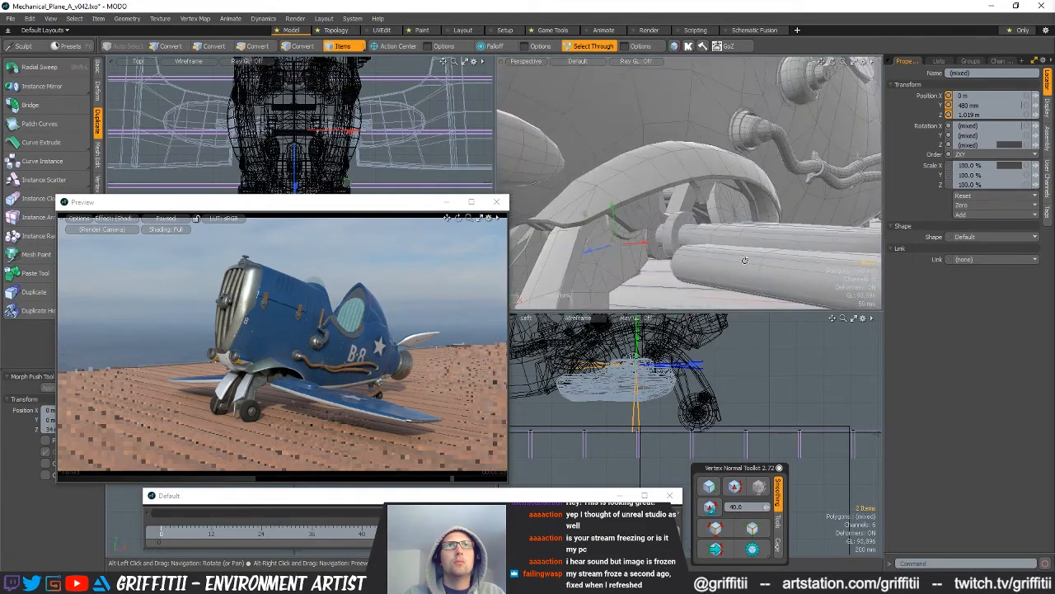
left_click_drag(748, 259, 716, 247, "alt")
left_click_drag(605, 238, 711, 269)
scroll(651, 251, "down", 5)
scroll(684, 262, "down", 2)
key("q")
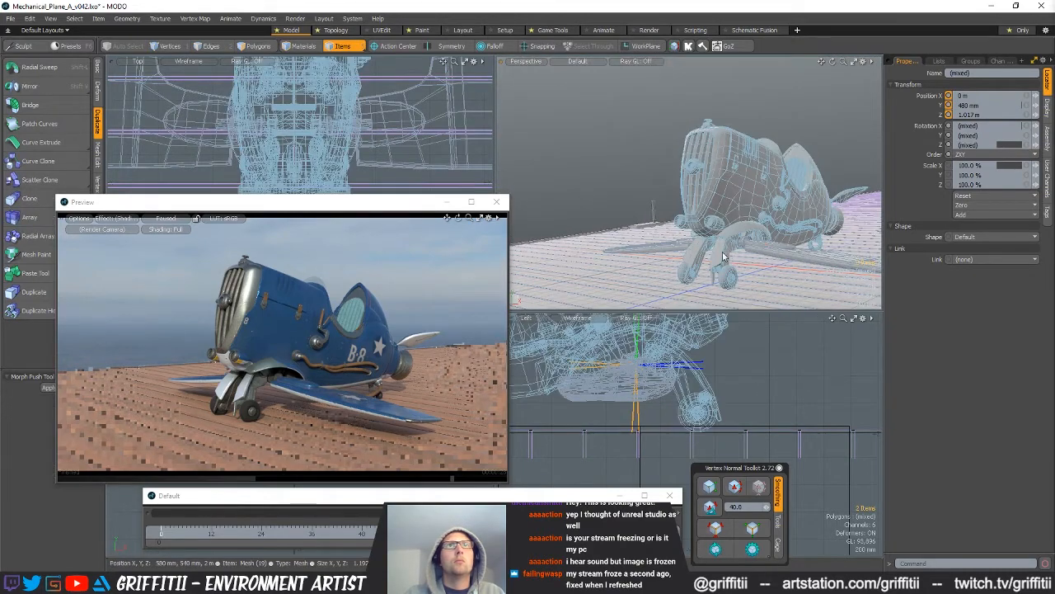
- Update the render preview and examine the plane and its wing joints from the rear, both sides and the front
left_click(604, 172)
left_click(195, 243)
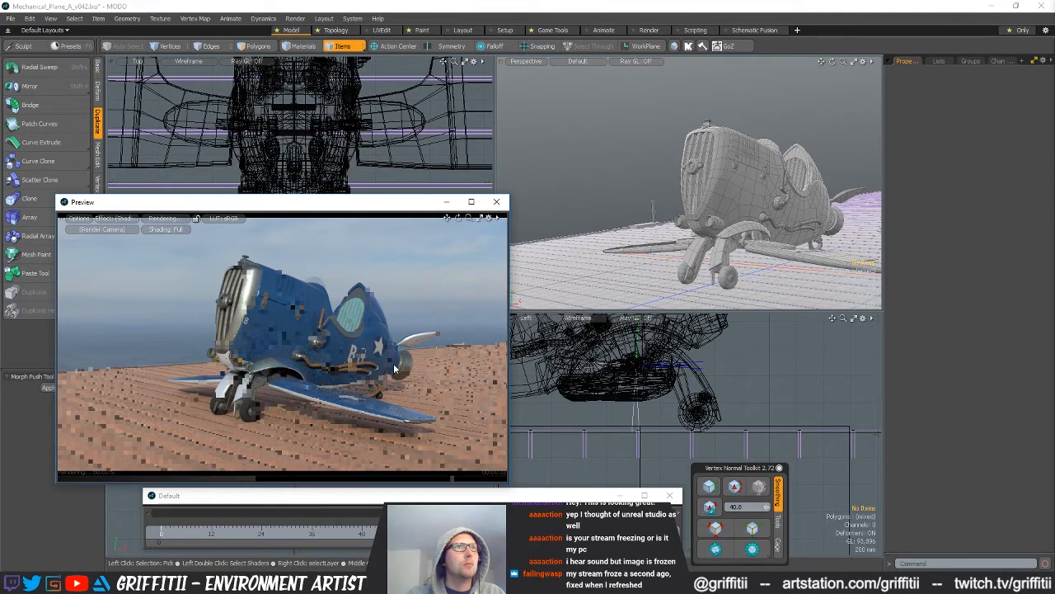
left_click_drag(230, 415, 299, 303, "alt")
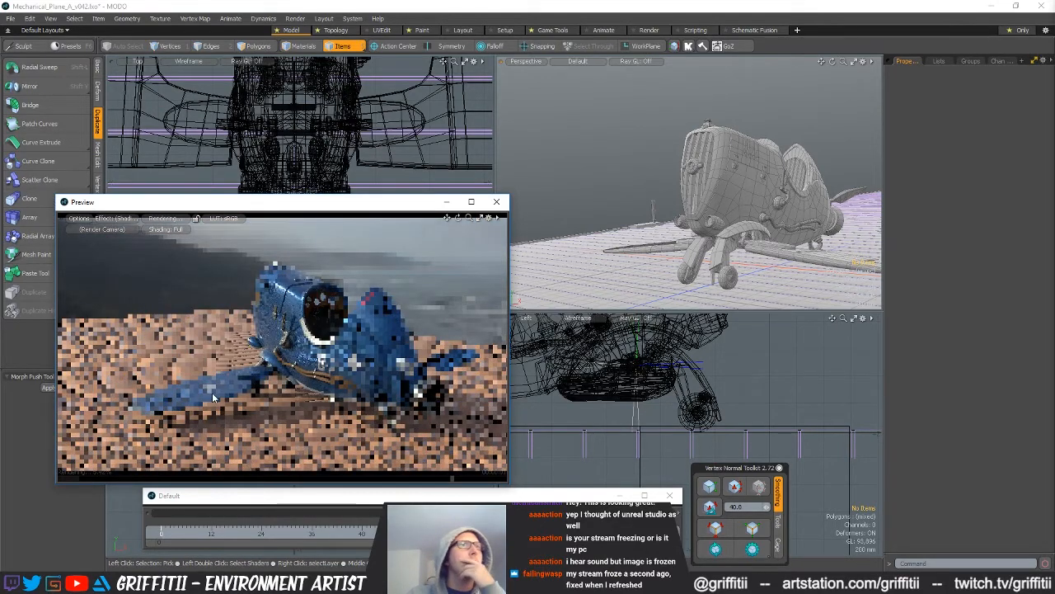
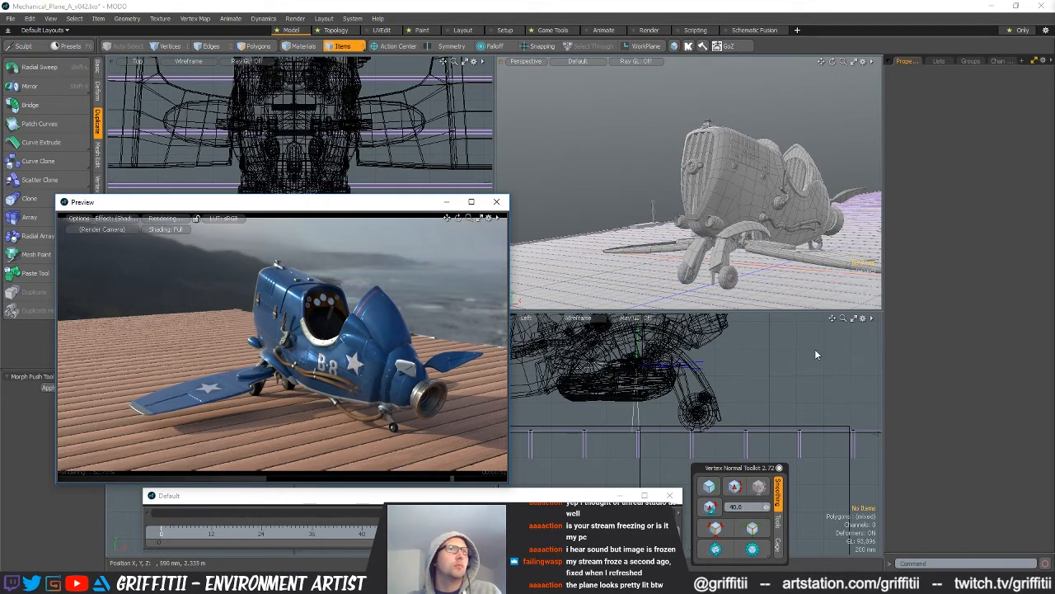
left_click_drag(239, 356, 347, 270, "alt")
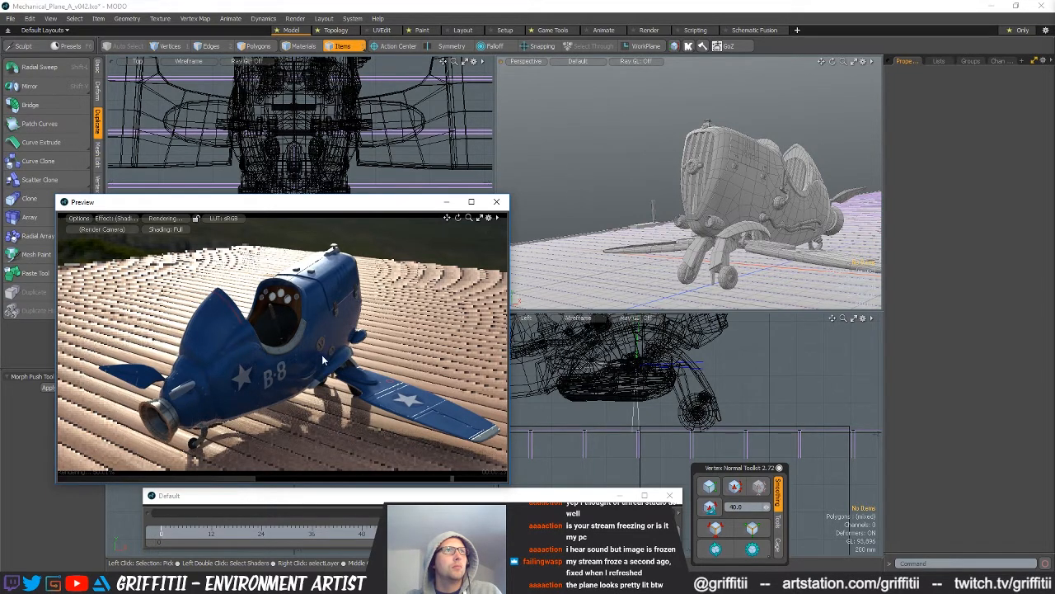
key("alt")
left_click_drag(378, 347, 312, 367, "alt")
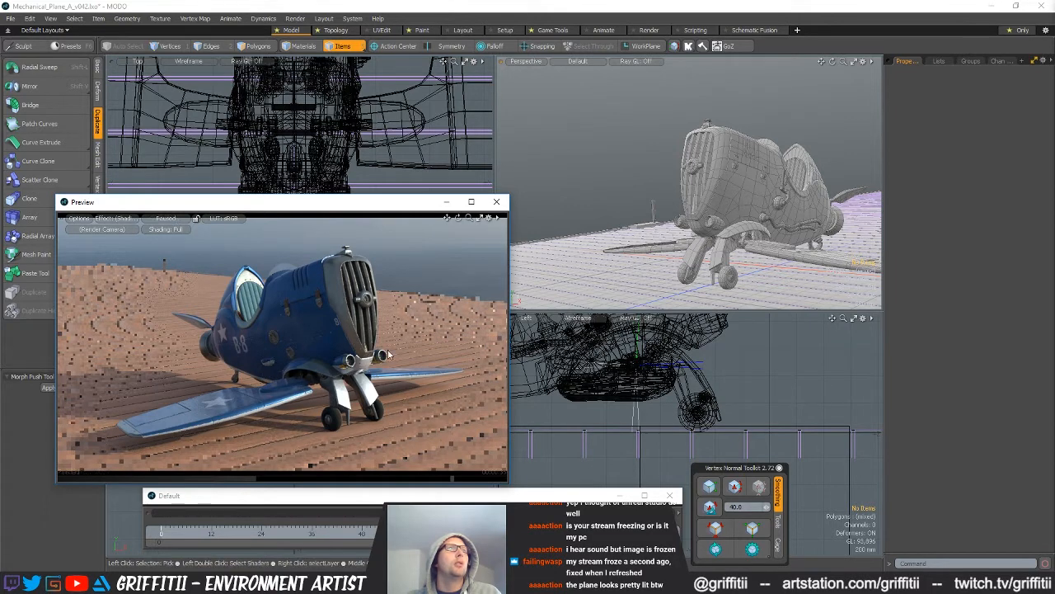
- Select all polygons of the plane body and both wings and combine them into one new mesh
left_click(753, 224)
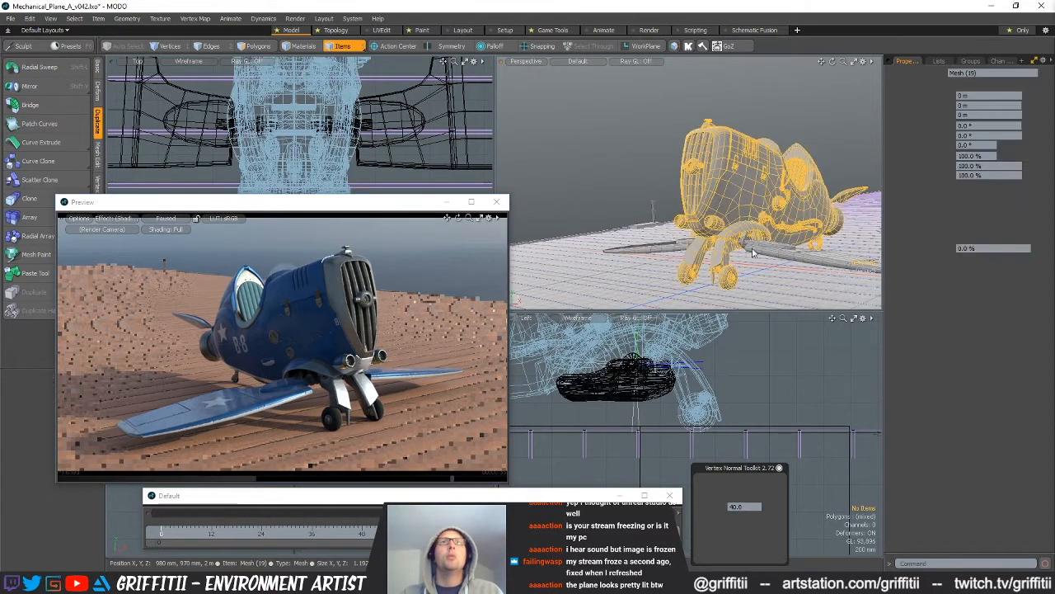
scroll(367, 145, "down", 5)
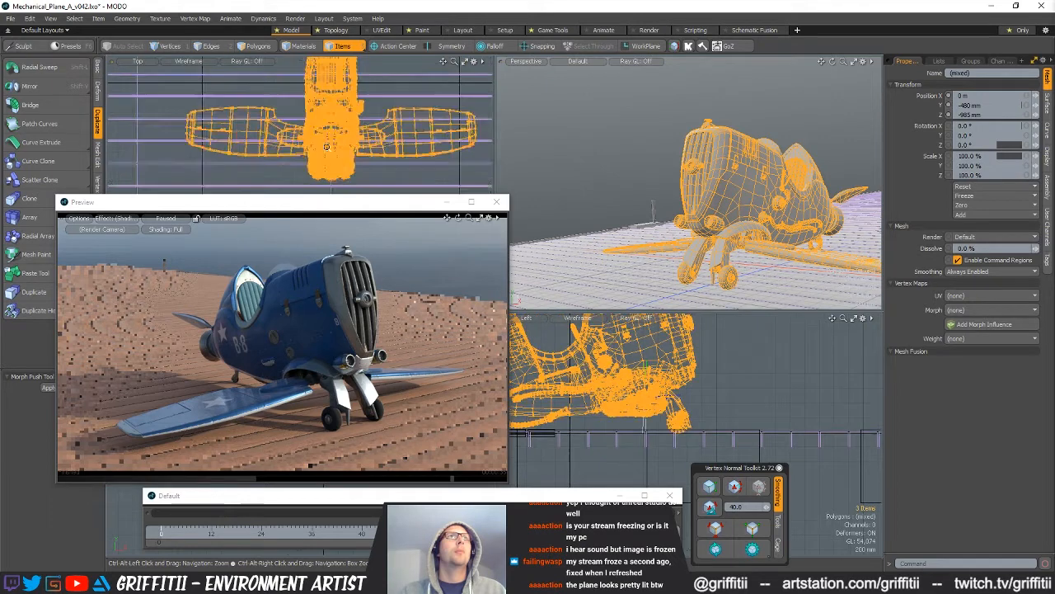
key("3")
scroll(367, 145, "down", 5)
mouse_move(301, 73)
right_mouse_down()
mouse_move(420, 238)
mouse_move(473, 138)
right_mouse_up()
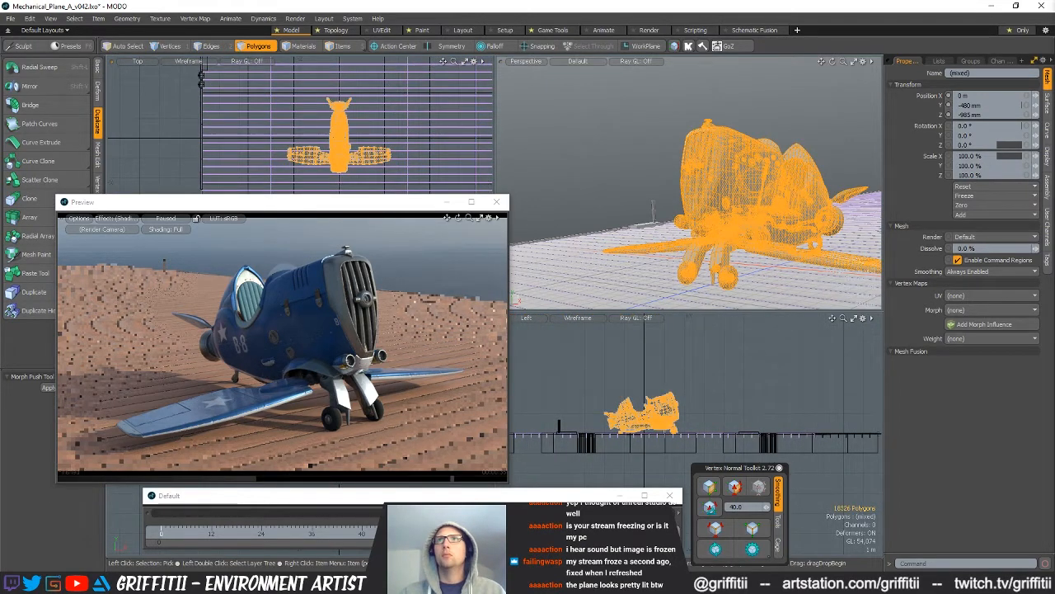
left_click(666, 184)
key("ctrl+z")
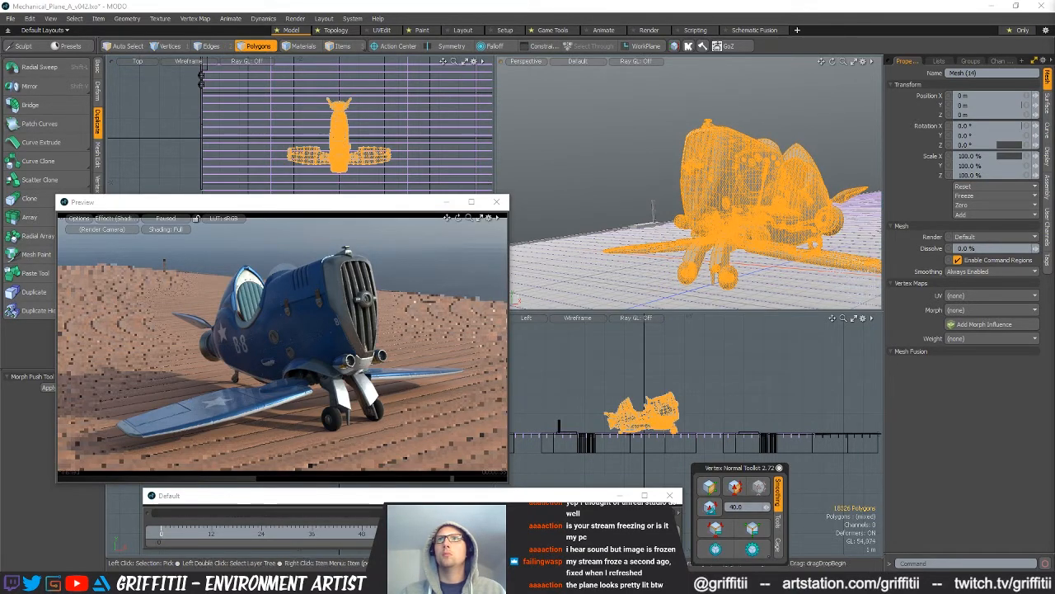
- Name the original plane mesh Plane_01_Folded and the combined mesh Plane_01_Unfolded, with both planes shown
key("ctrl+z")
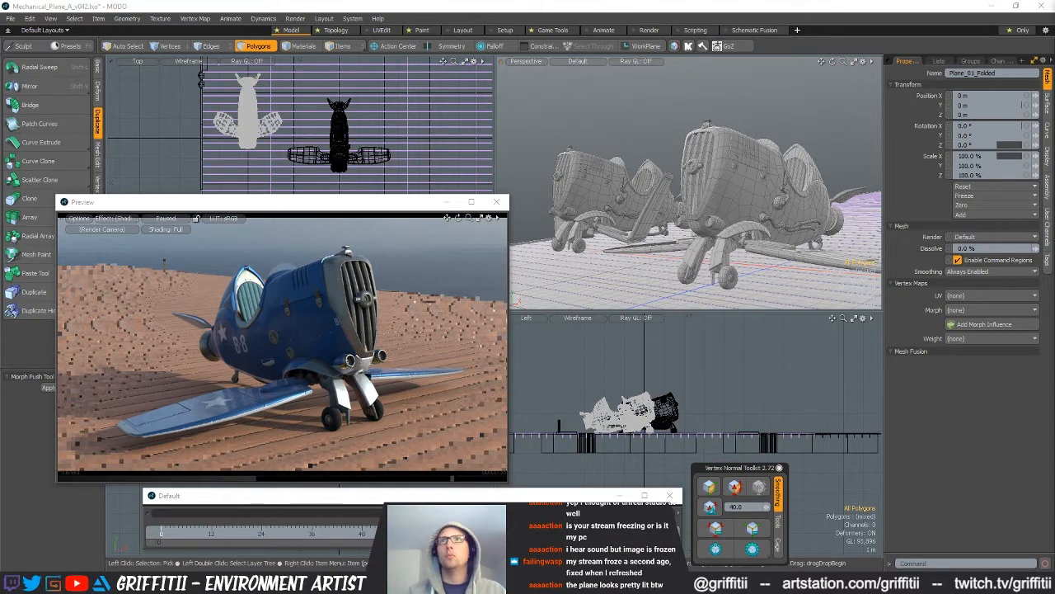
key("ctrl+z")
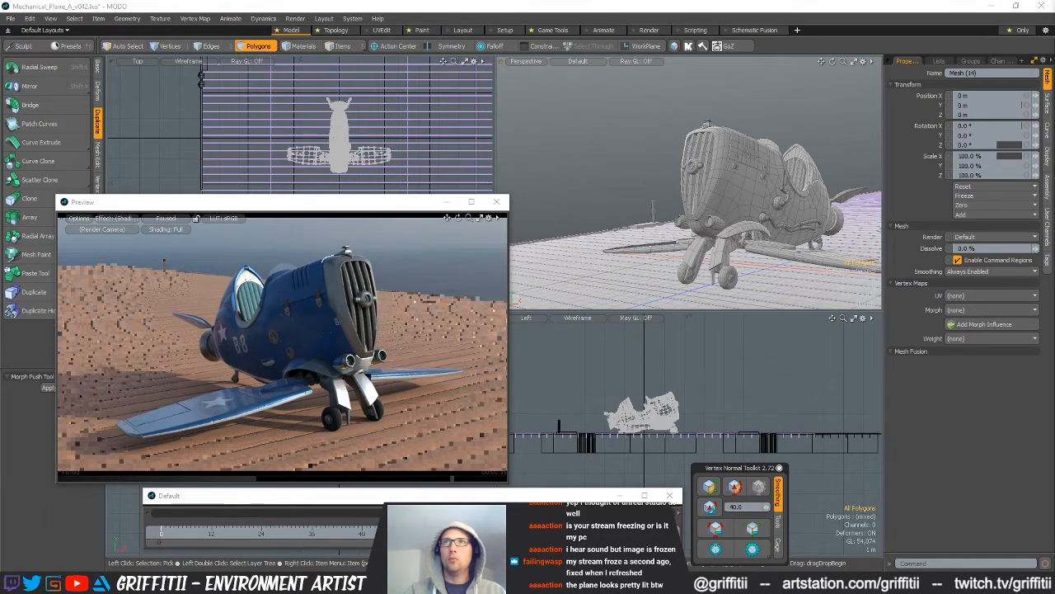
key("ctrl+z")
left_click_drag(790, 203, 767, 132, "alt")
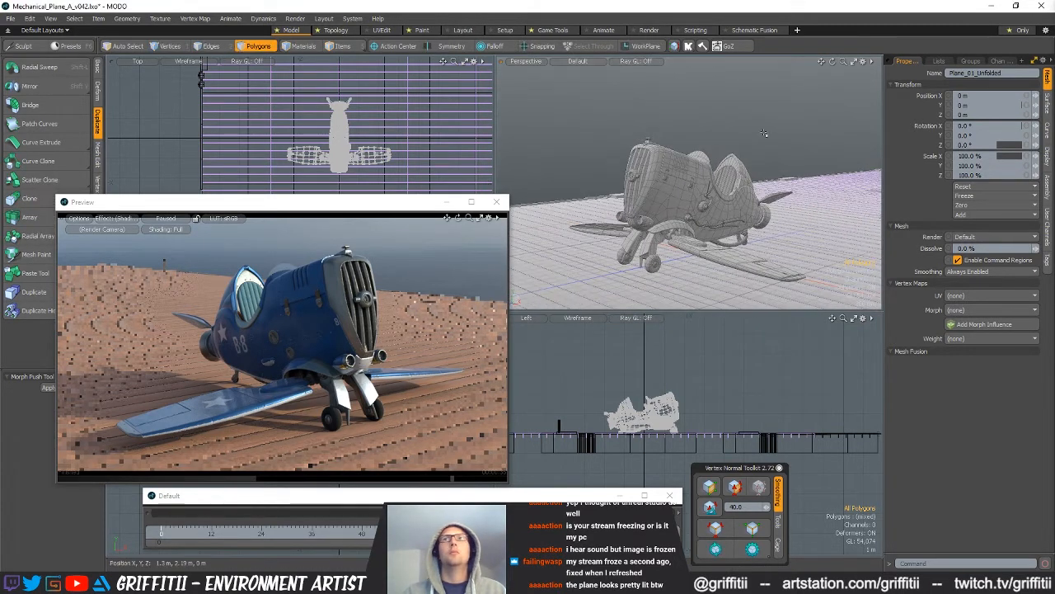
key("ctrl+z")
left_click_drag(720, 155, 795, 266, "alt")
scroll(715, 169, "down", 3)
scroll(758, 222, "down", 5)
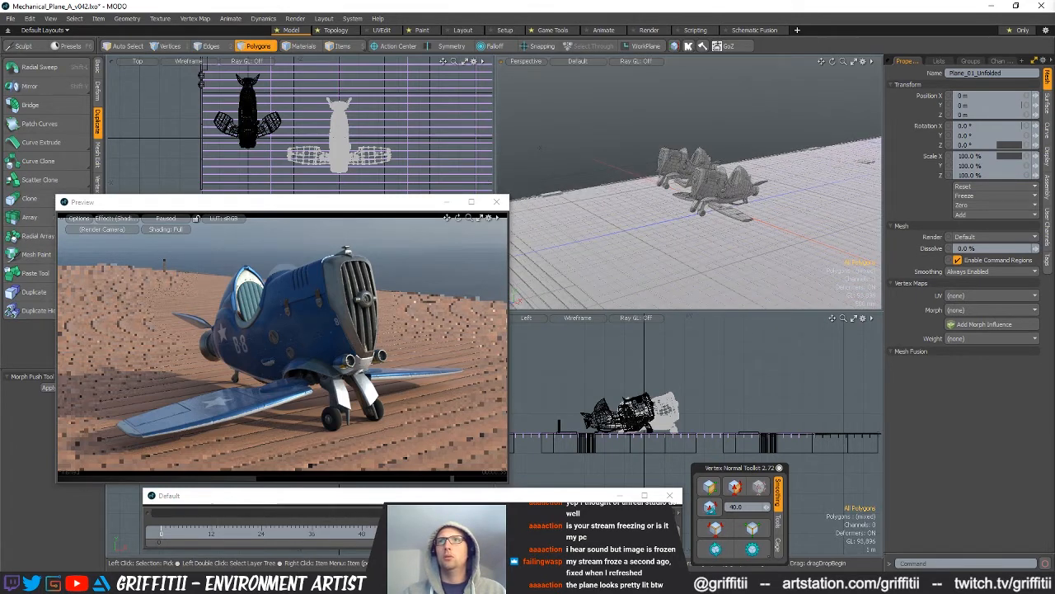
left_click_drag(711, 242, 689, 214, "alt")
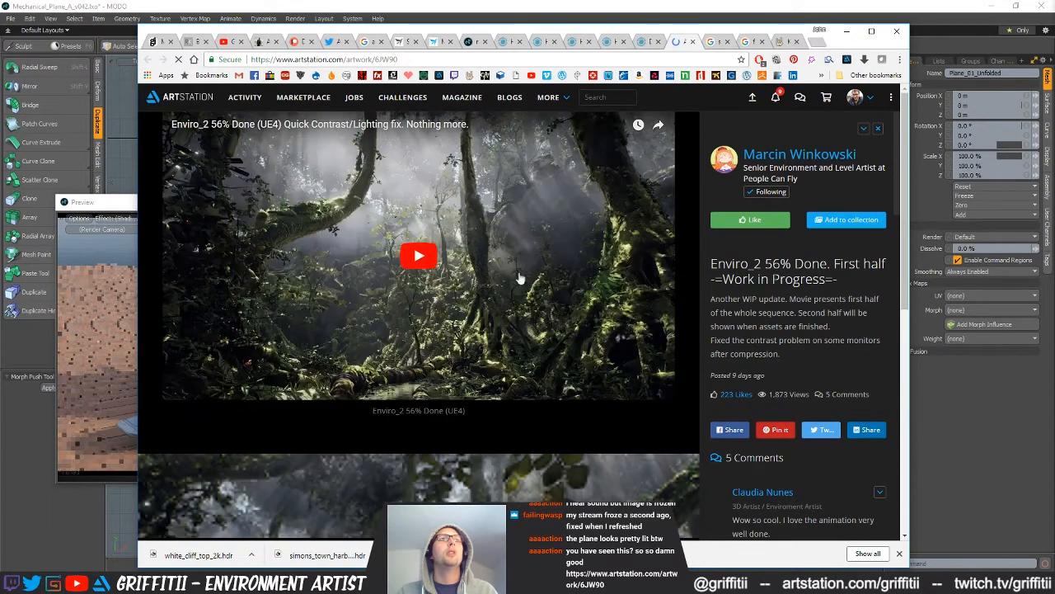
- Examine the Enviro_2 artwork's images, comments and software list on ArtStation, close its page and return to MODO
scroll(505, 237, "down", 3)
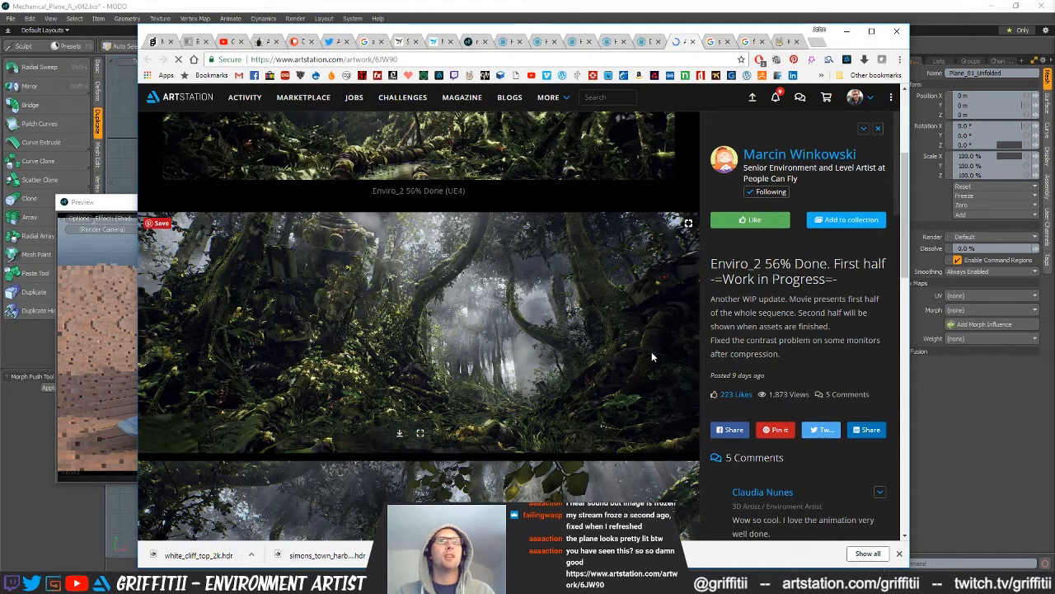
scroll(643, 360, "down", 1)
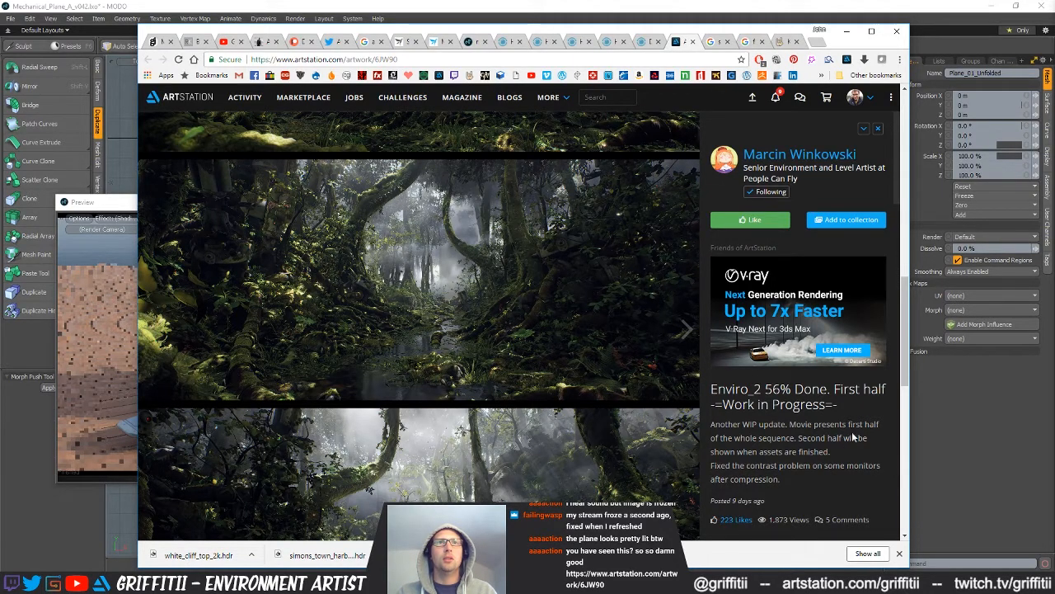
scroll(853, 437, "down", 10)
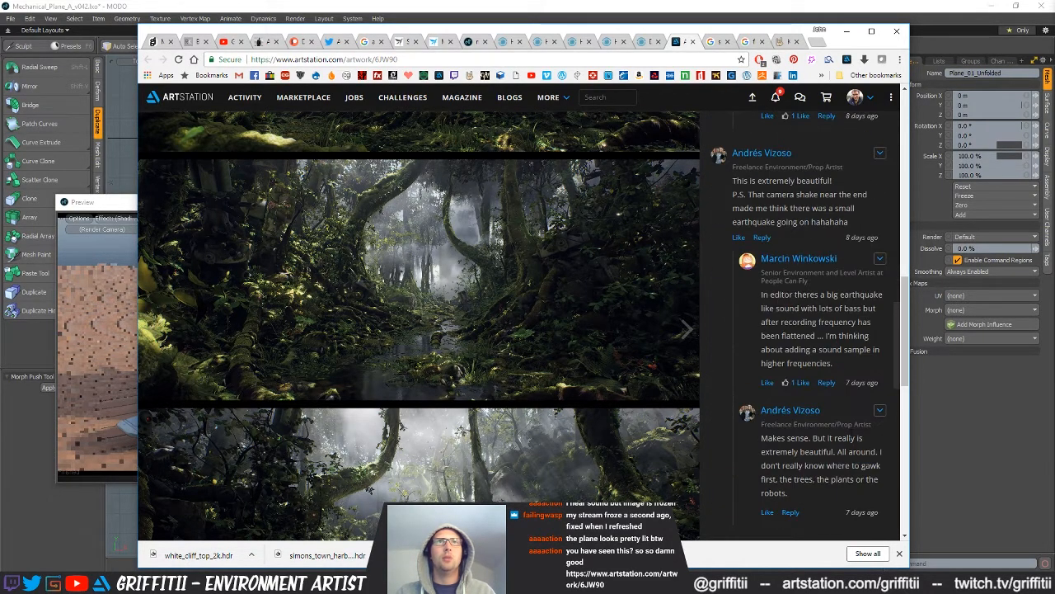
scroll(852, 435, "down", 3)
scroll(852, 437, "down", 2)
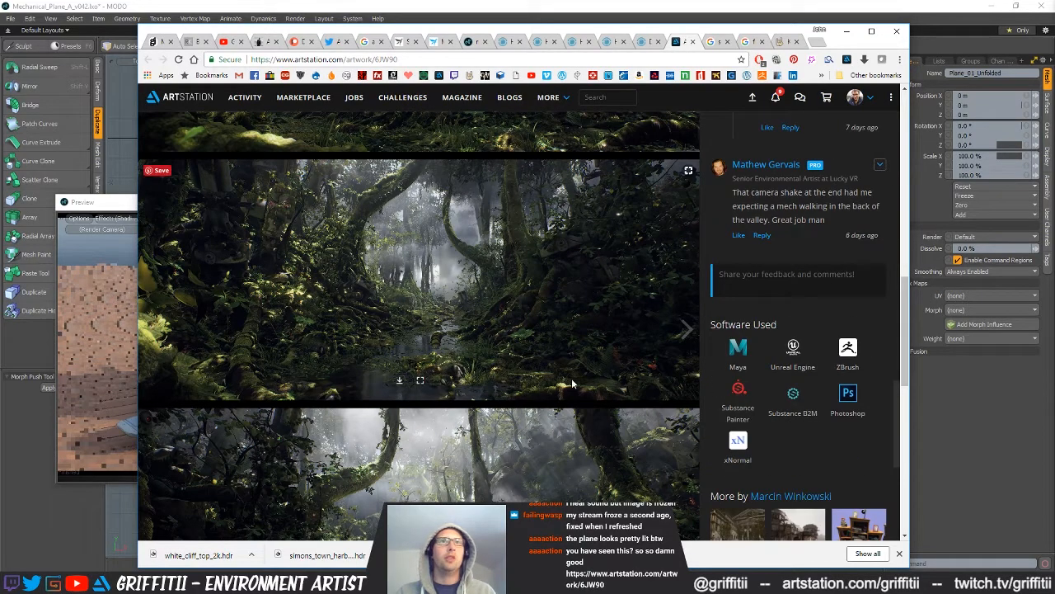
scroll(571, 378, "down", 3)
scroll(570, 379, "down", 1)
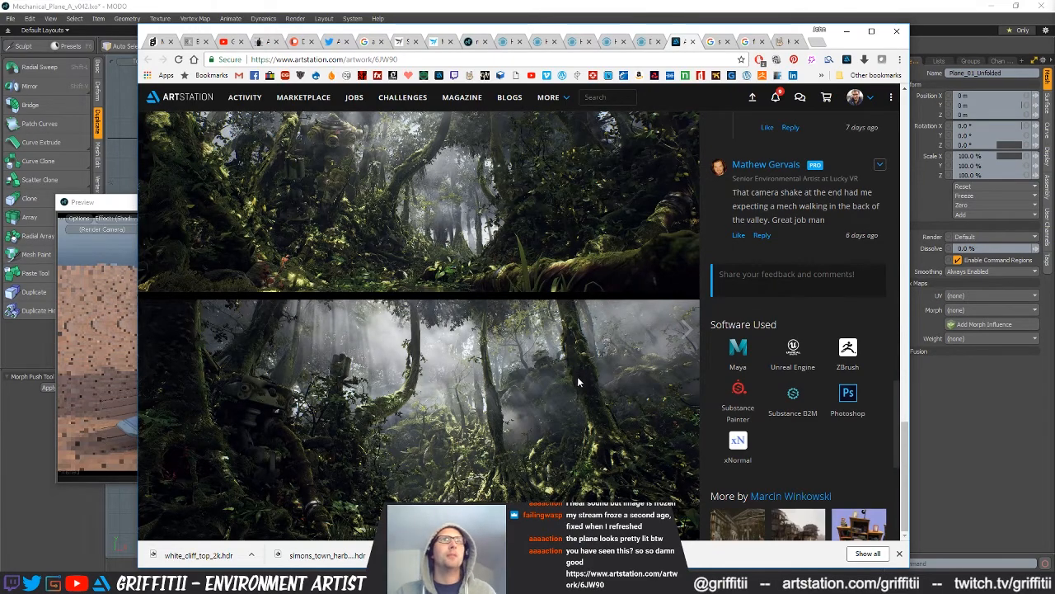
scroll(576, 377, "up", 2)
scroll(576, 378, "up", 3)
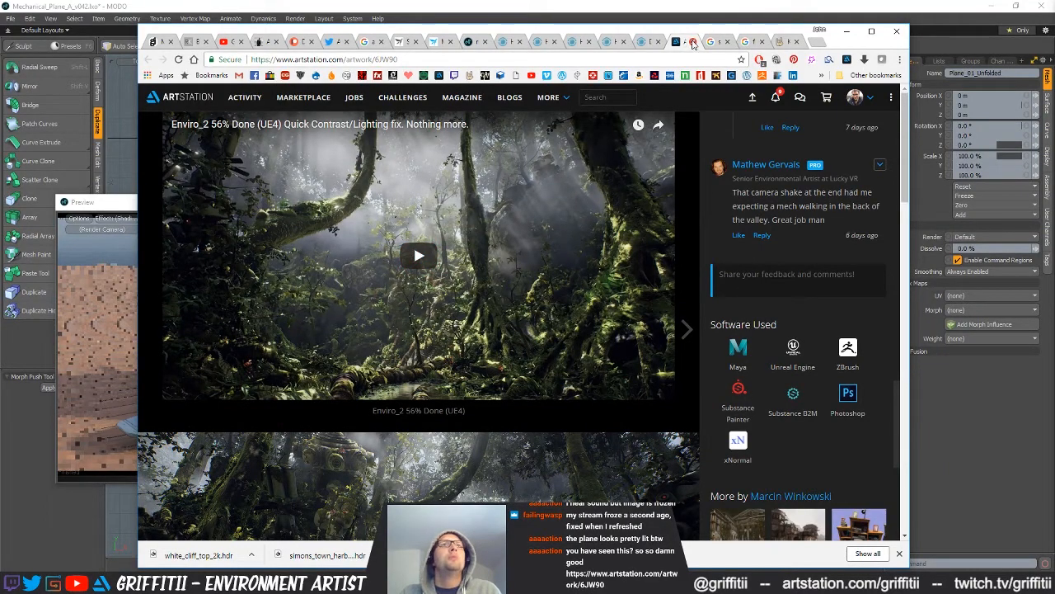
left_click(693, 42)
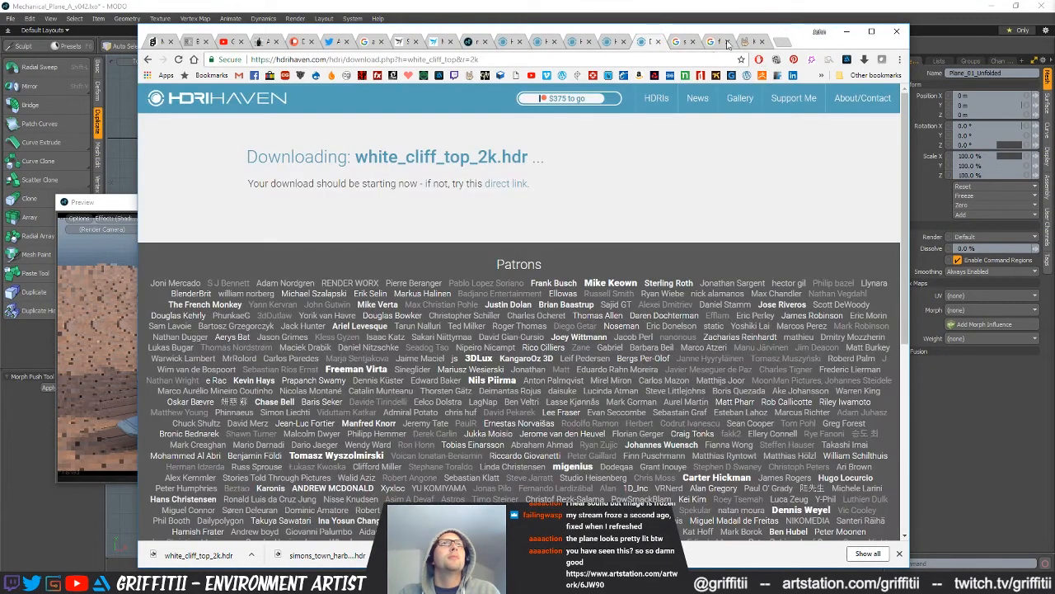
left_click(846, 31)
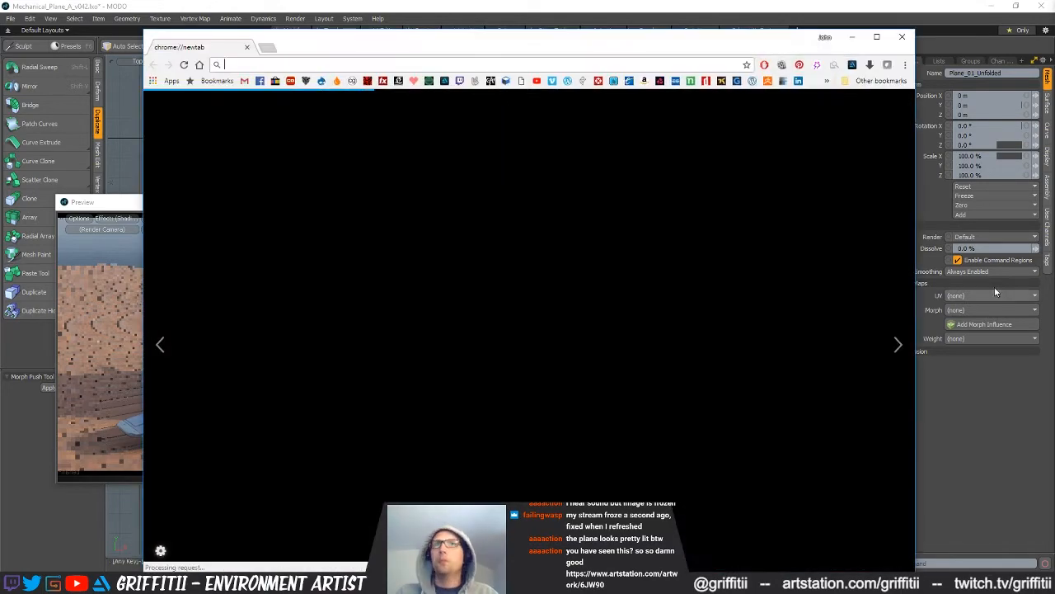
left_click(906, 39)
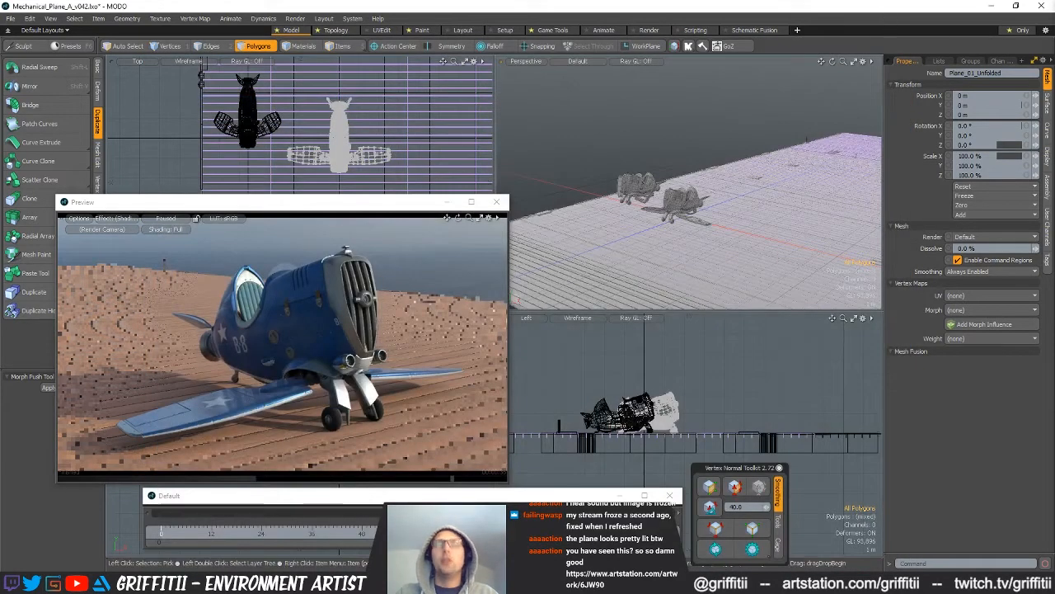
- Copy both planes together with the deck and the camera into a new scene
key("ctrl+n")
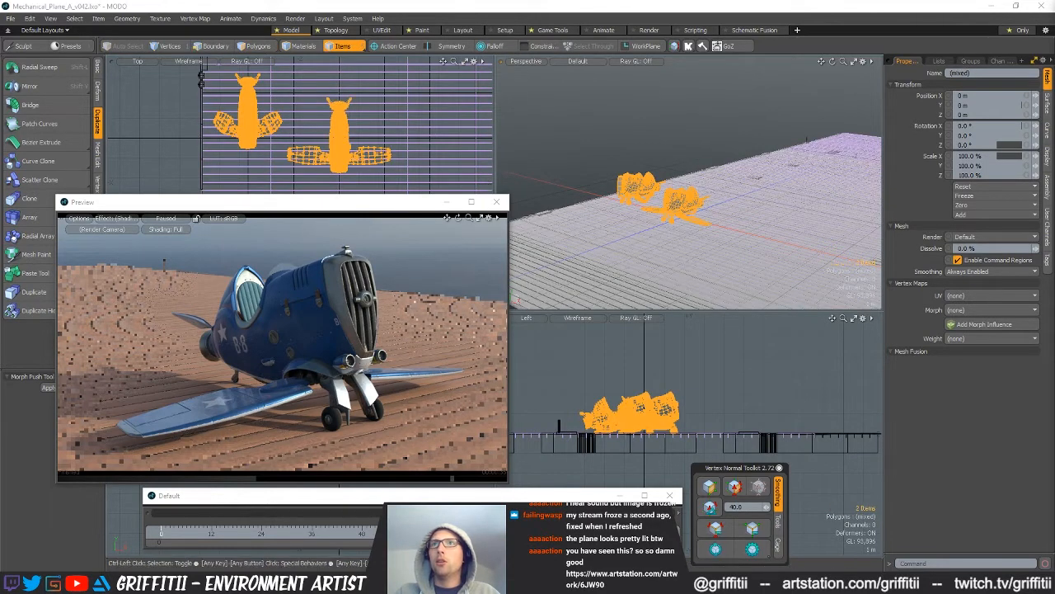
mouse_move(736, 183)
left_mouse_down("alt")
mouse_move(652, 188)
mouse_move(733, 189)
left_mouse_up("alt")
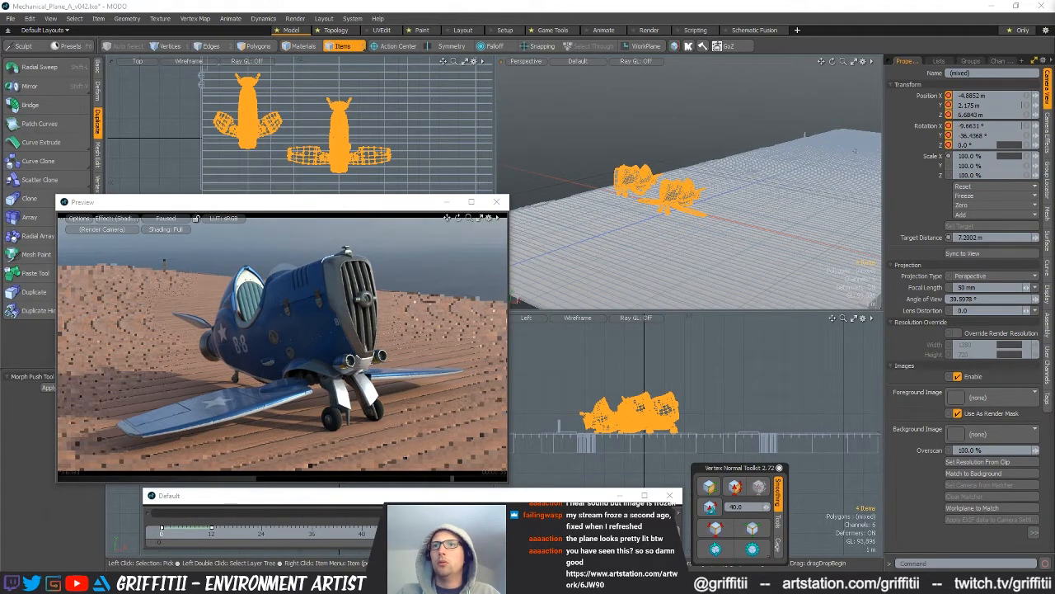
key("ctrl+s")
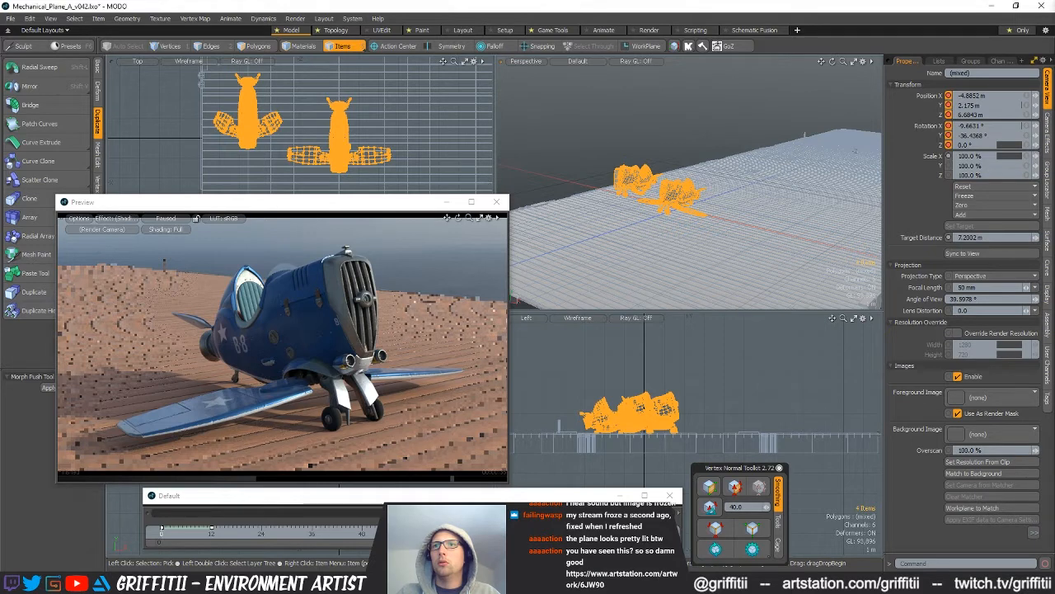
left_click(642, 216)
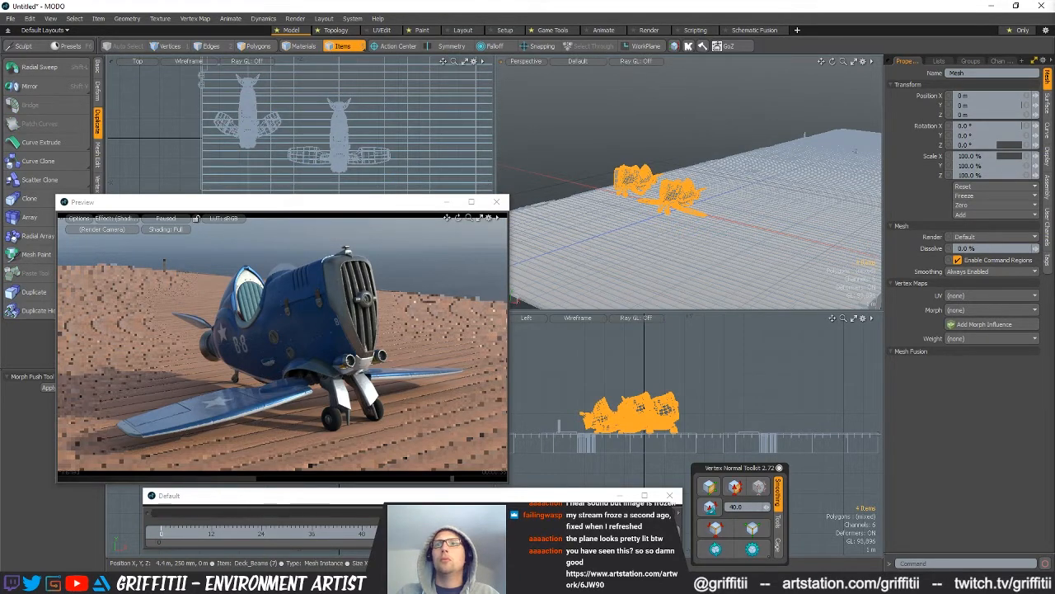
- Save the original plane scene as Mechanical_Plane_A_v043 and return to the new scene containing both planes
left_click(745, 207)
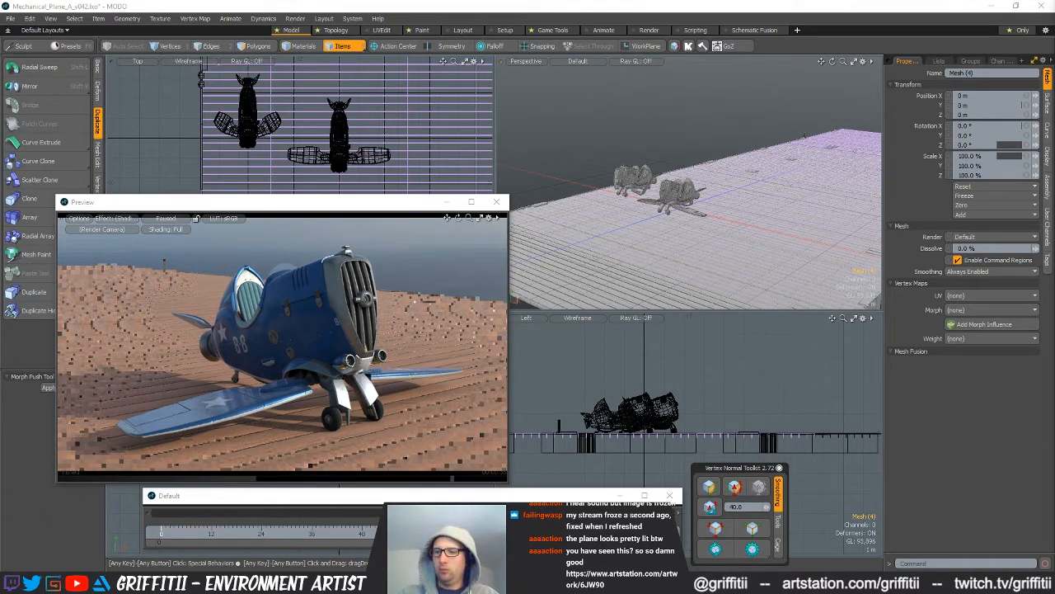
key("ctrl+s")
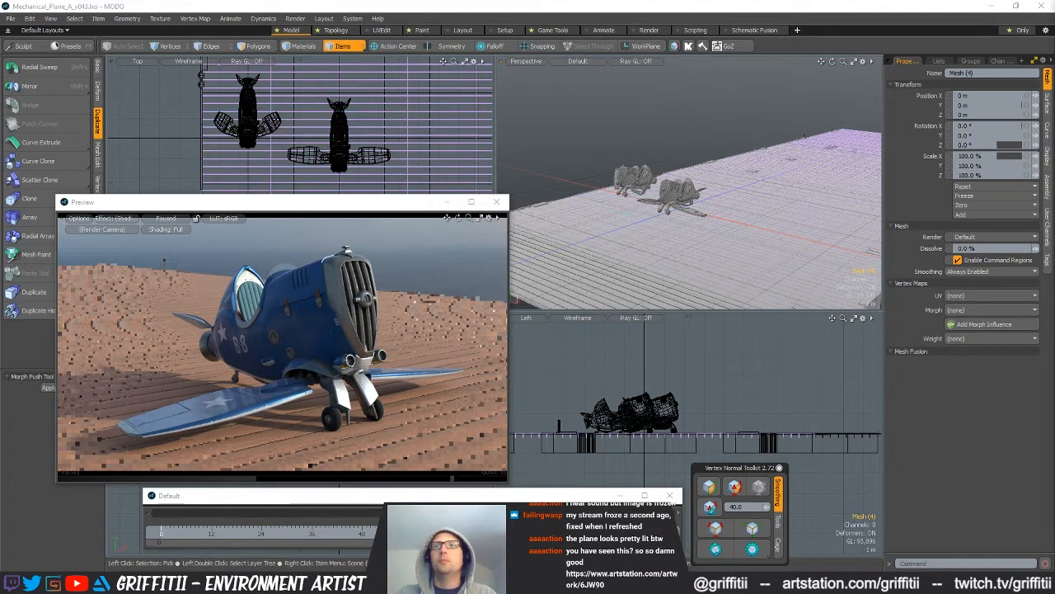
key("ctrl+n")
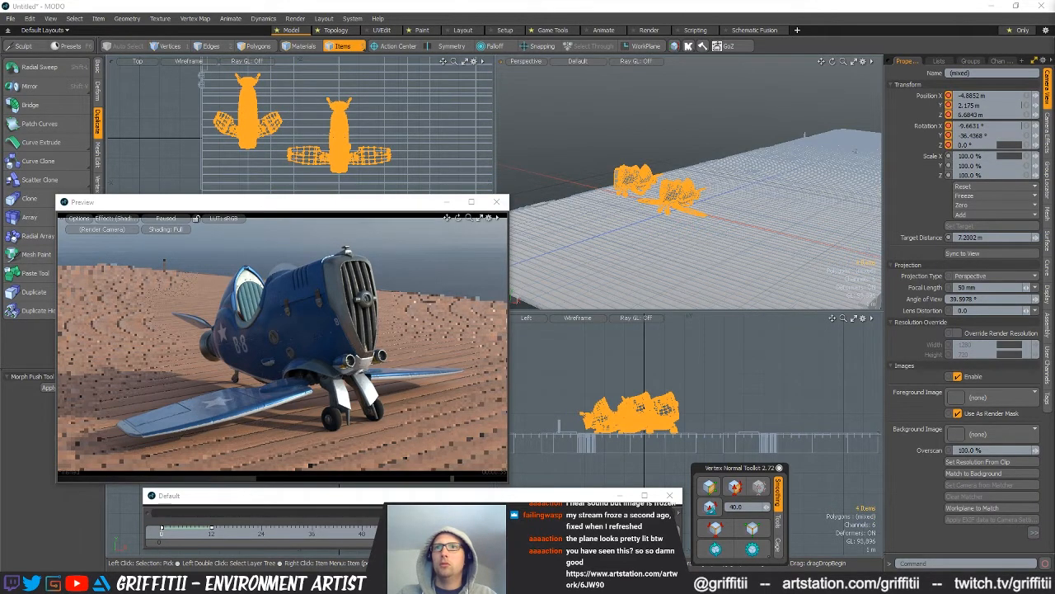
left_click_drag(824, 239, 732, 221, "alt")
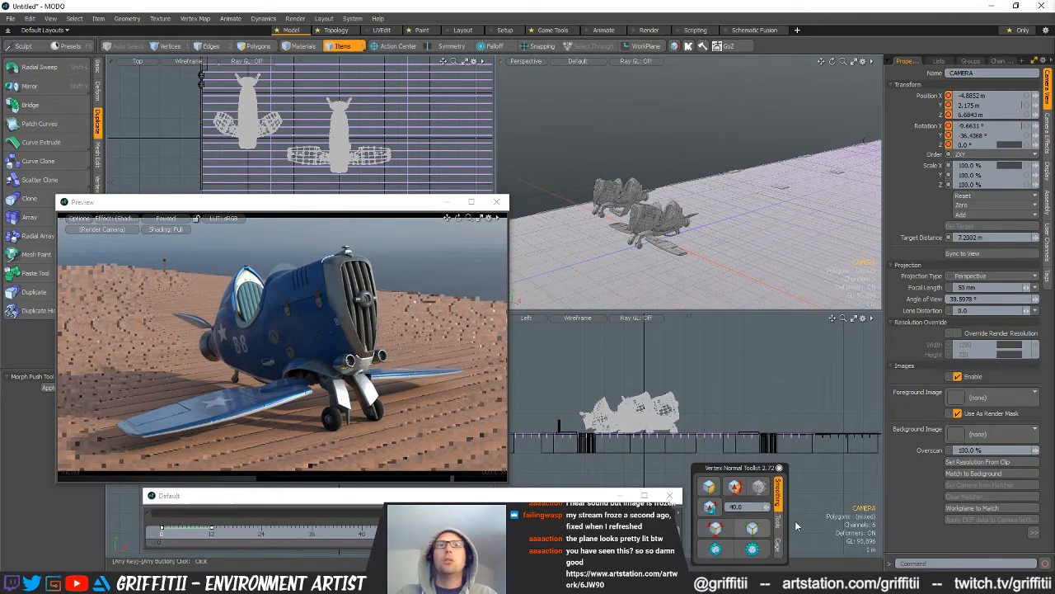
- Load the white_cliff_top_2k_v002 image into the Environment as an Environment Color layer
left_click_drag(1054, 216, 687, 194)
left_click(634, 351)
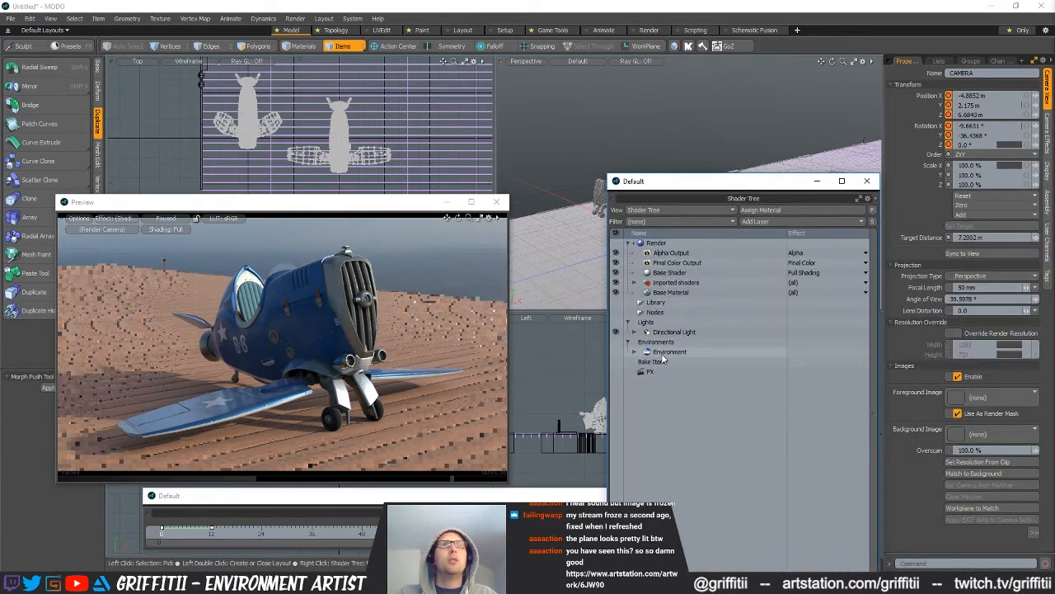
left_click(669, 351)
left_click(763, 221)
mouse_move(759, 234)
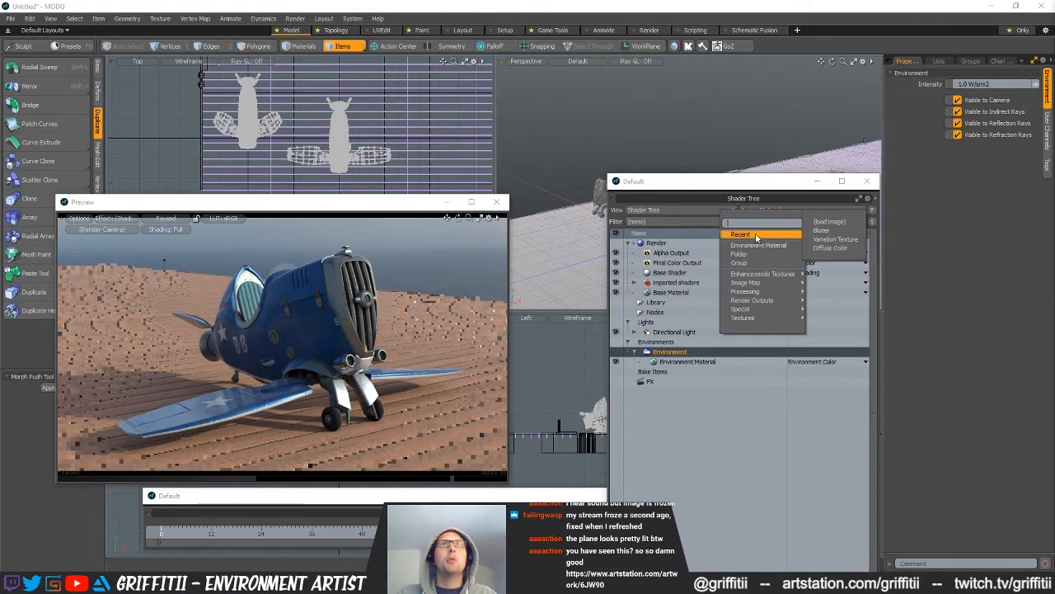
left_click(829, 221)
left_click(958, 278)
left_click(961, 468)
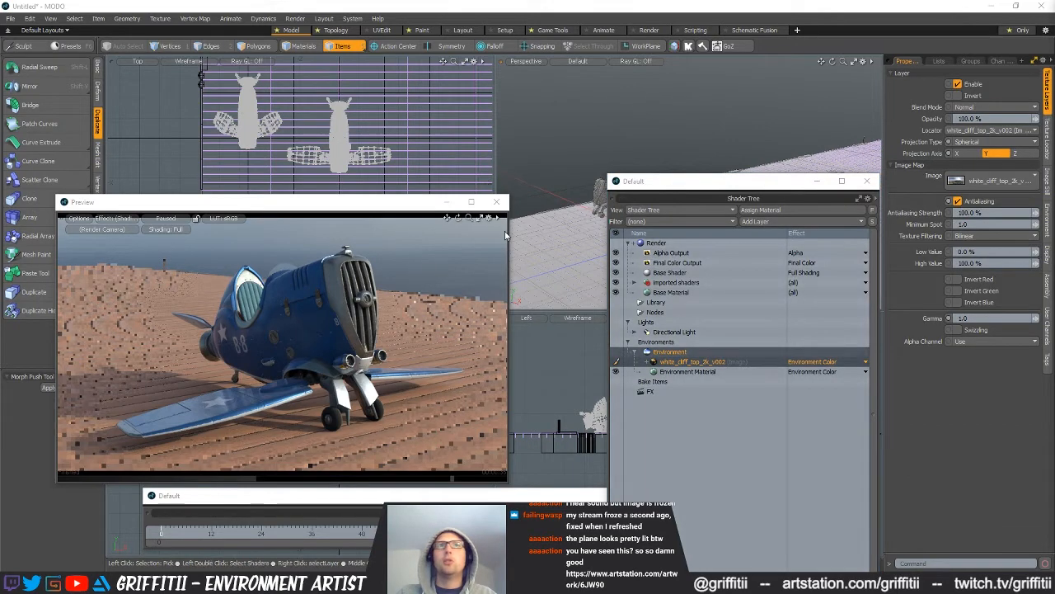
left_click_drag(760, 183, 1054, 298)
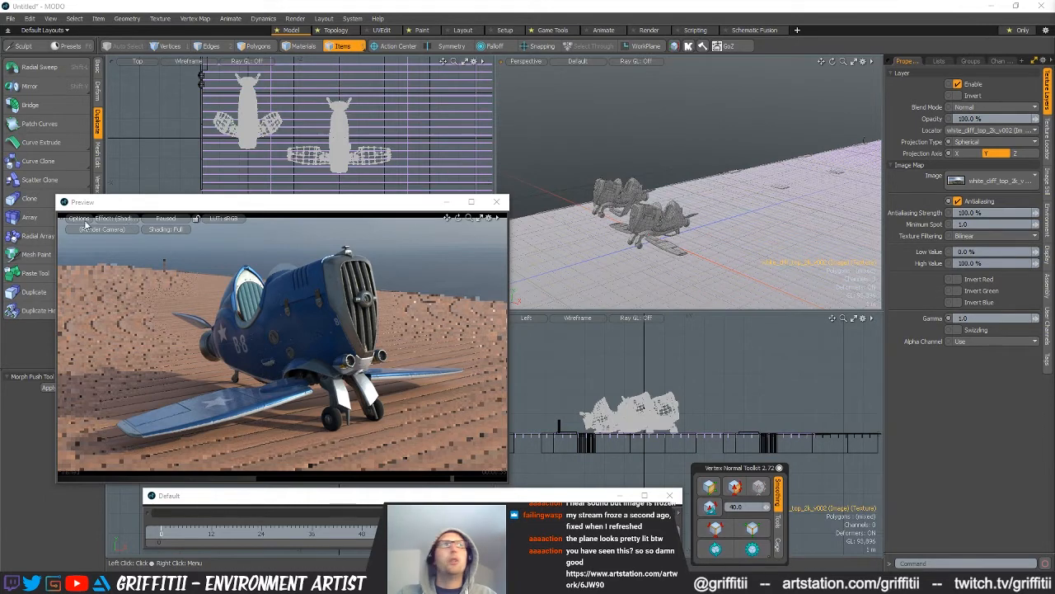
- Resume the render preview and show it through the CAMERA camera instead of the default render camera
left_click(168, 221)
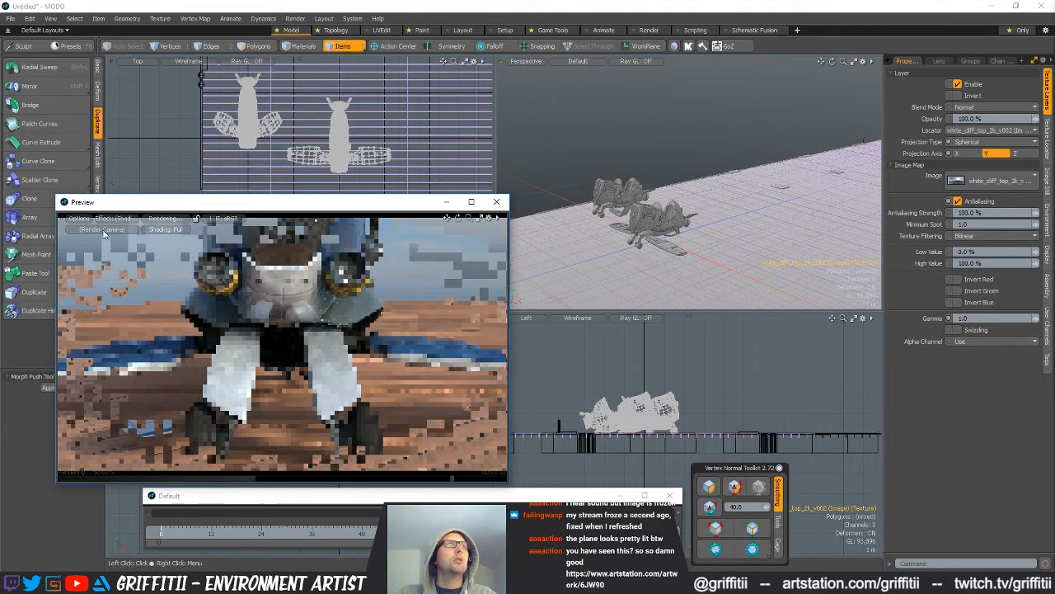
left_click(97, 233)
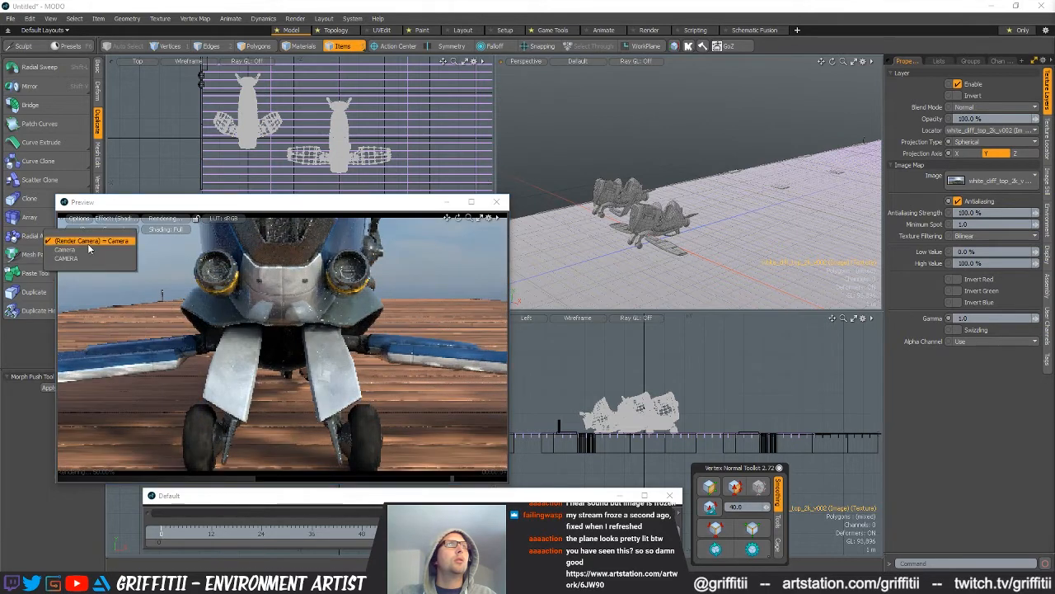
left_click(77, 260)
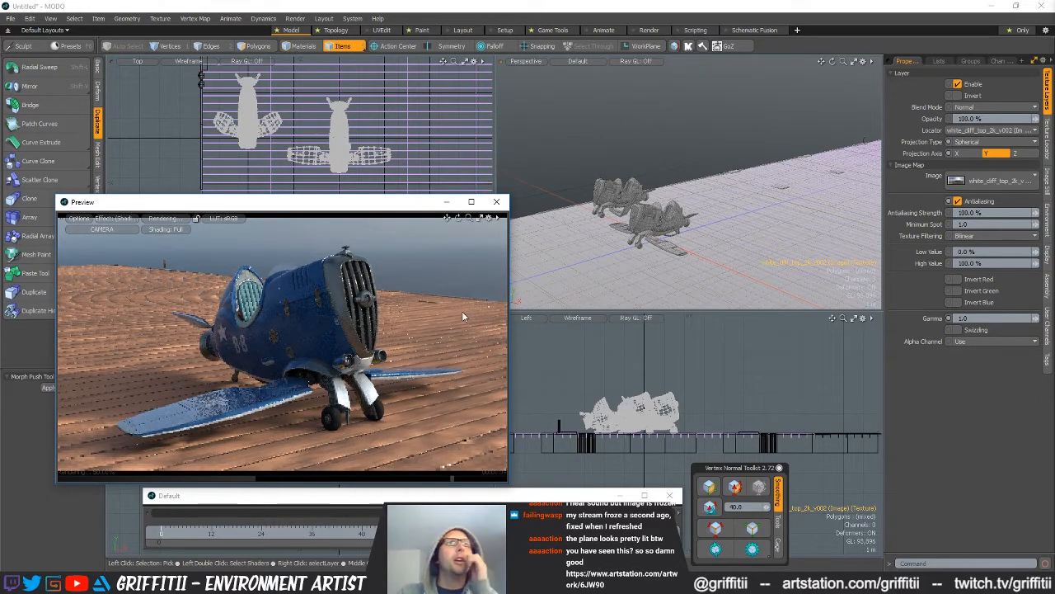
- Make the original Deck_Beams mesh the active item and set polygon selection mode
left_click(595, 286)
left_click(715, 549)
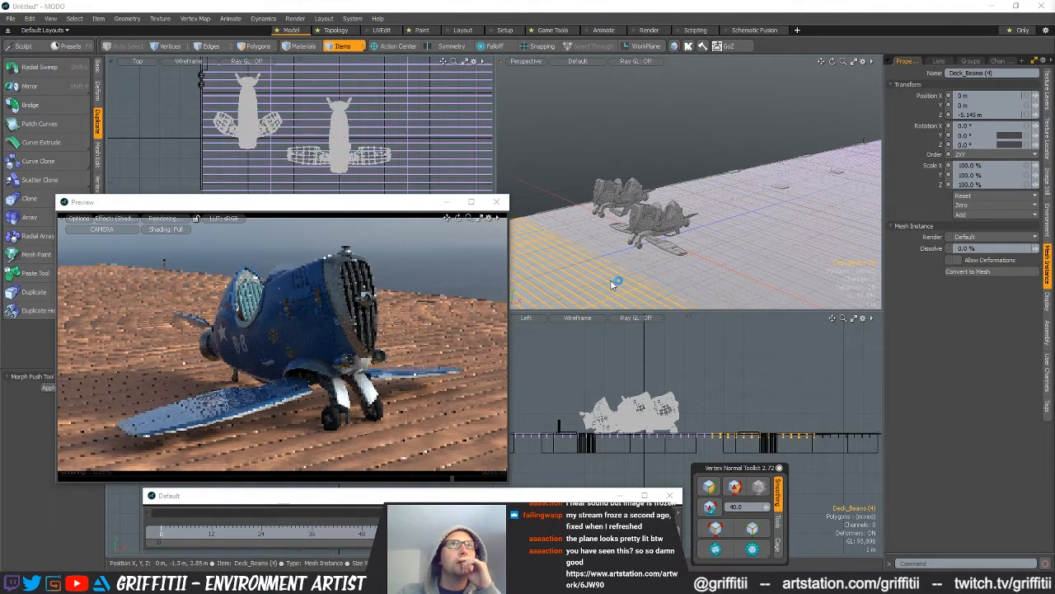
key("3")
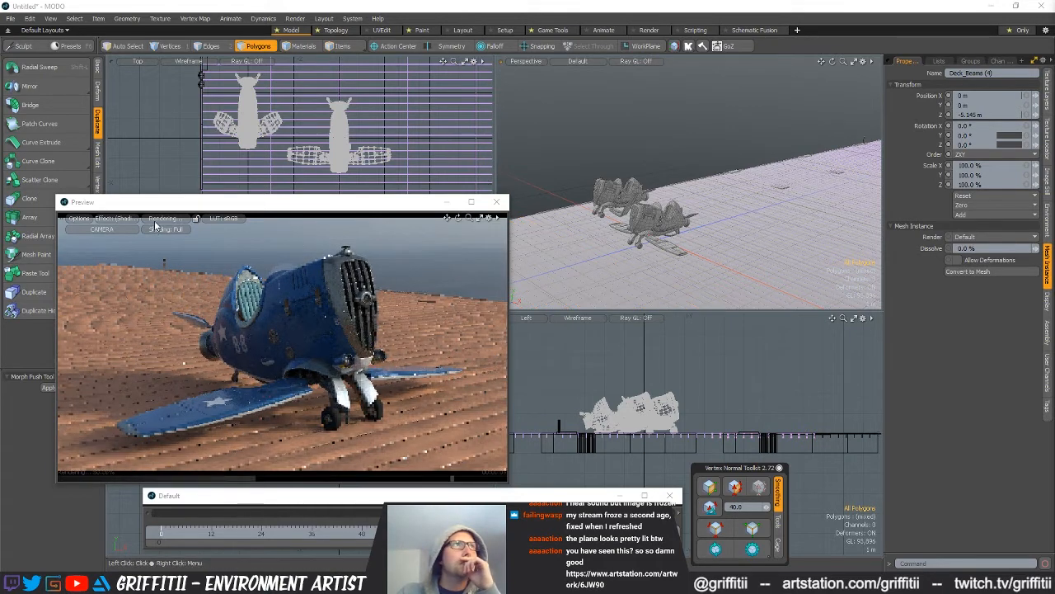
left_click_drag(701, 238, 725, 234, "alt")
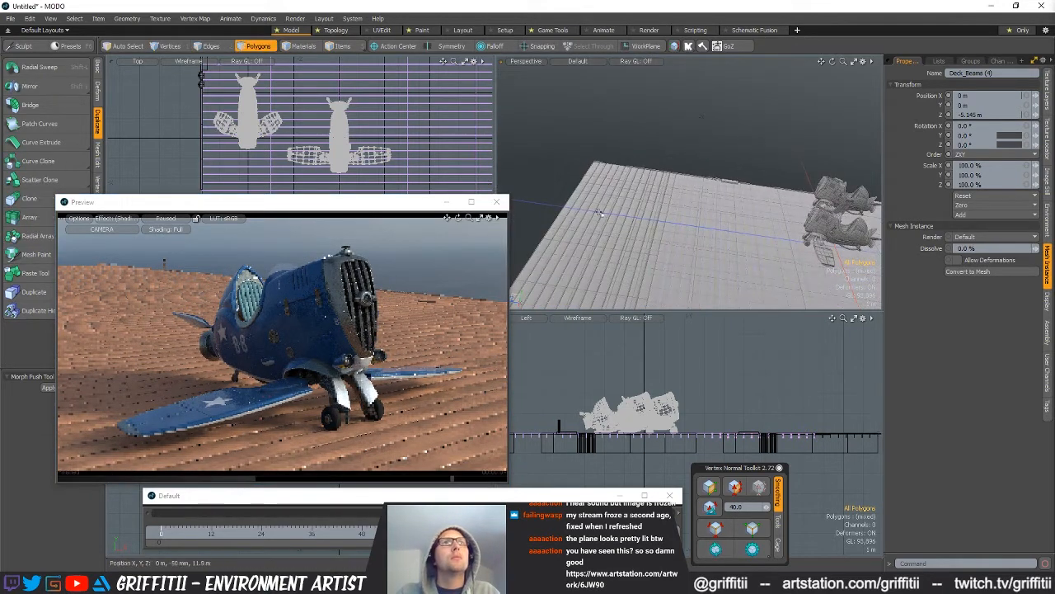
key("5")
left_click(618, 231)
key("3")
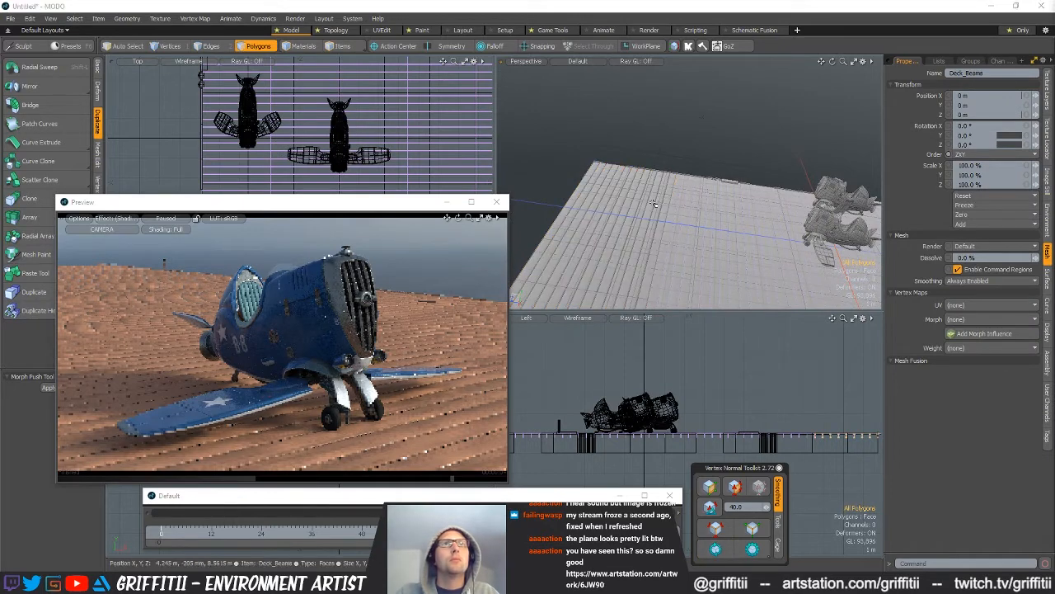
- Enable Environment Importance Sampling in the render's global illumination settings and pause the updated preview
left_click(243, 262)
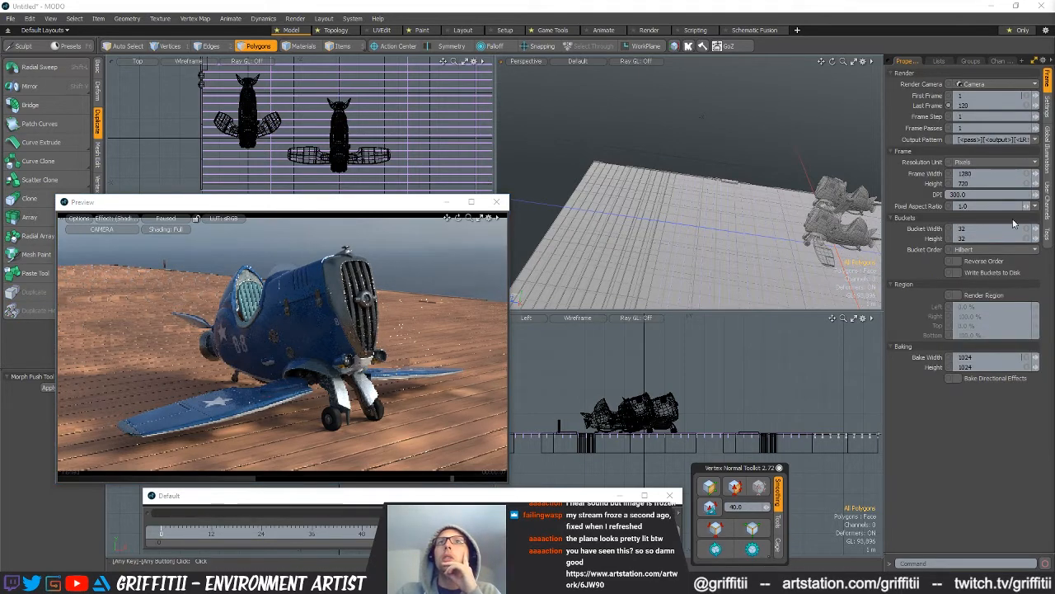
left_click(1047, 150)
left_click(959, 199)
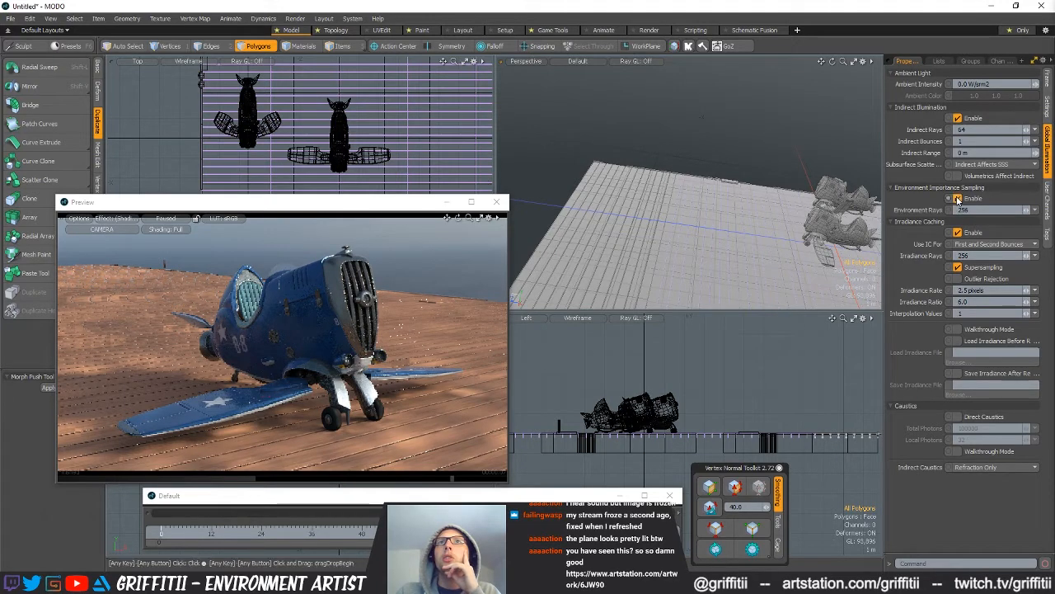
left_click(166, 217)
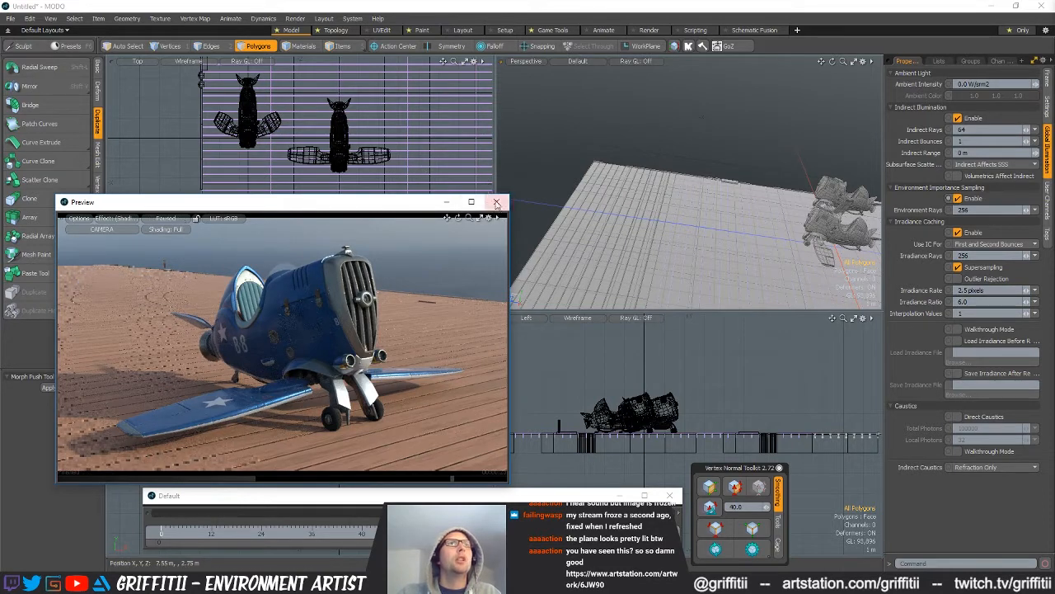
- Save the scene as Mechanical_Plane_A_v043_Render in the Mechanical_Plane project's Objects folder
left_click_drag(382, 207, 426, 290)
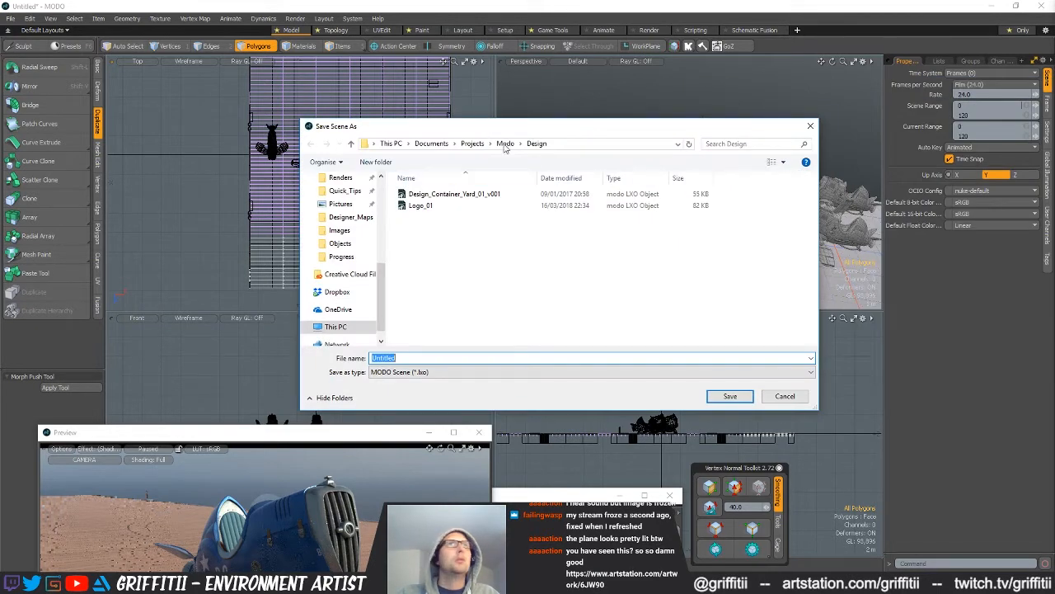
left_click(503, 144)
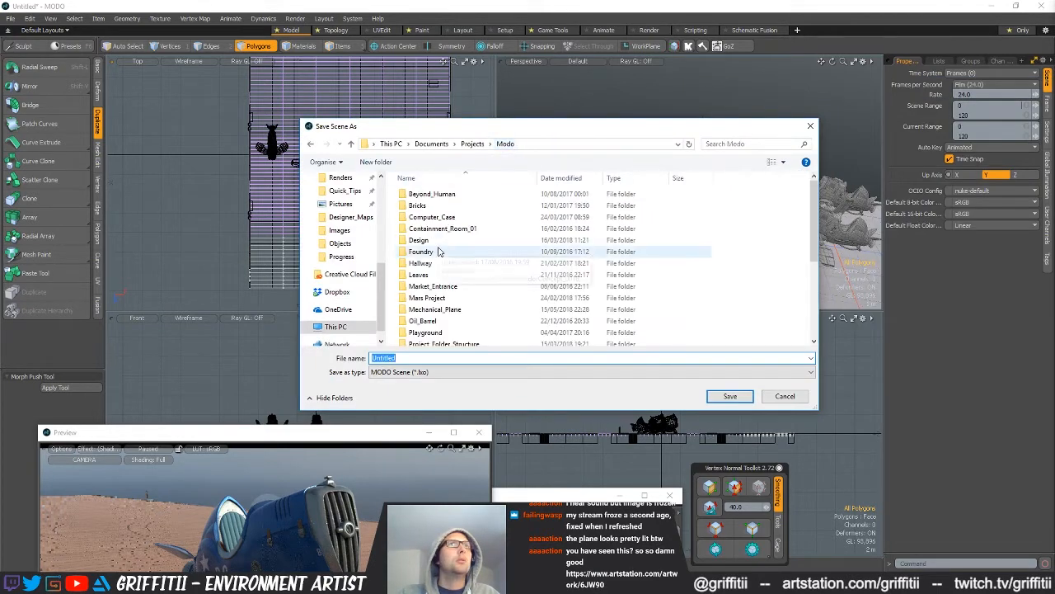
double_click(444, 313)
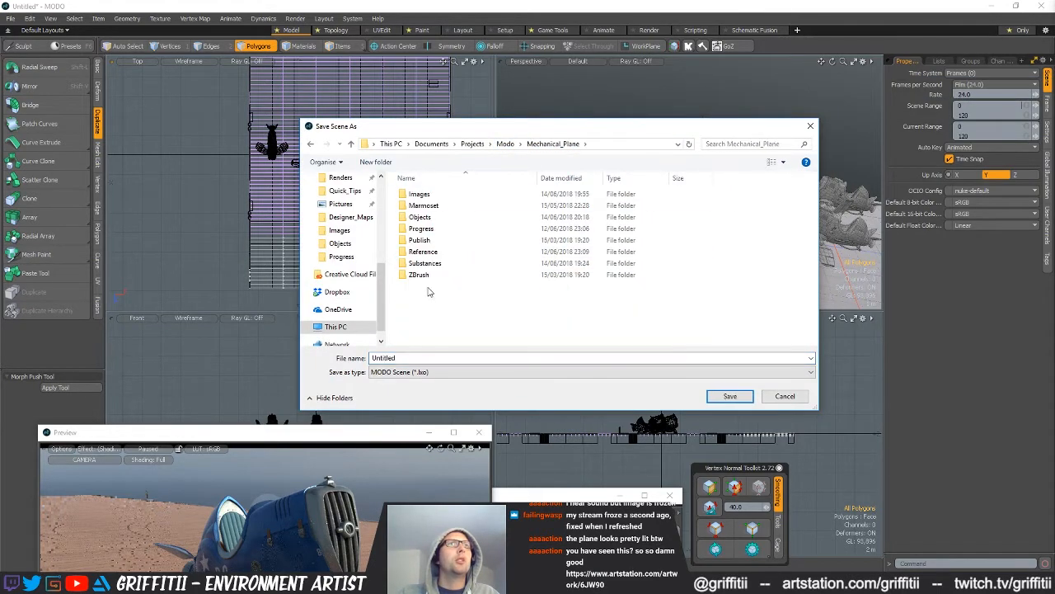
double_click(427, 217)
scroll(513, 322, "down", 4)
scroll(513, 321, "down", 7)
left_click(481, 329)
left_click(476, 340)
double_click(441, 357)
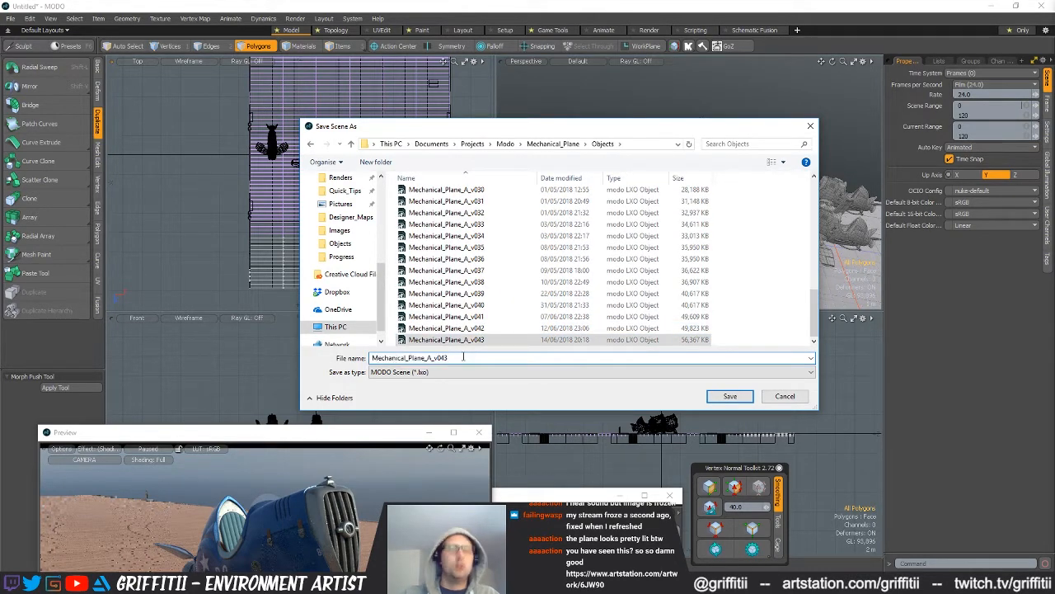
type("_Render")
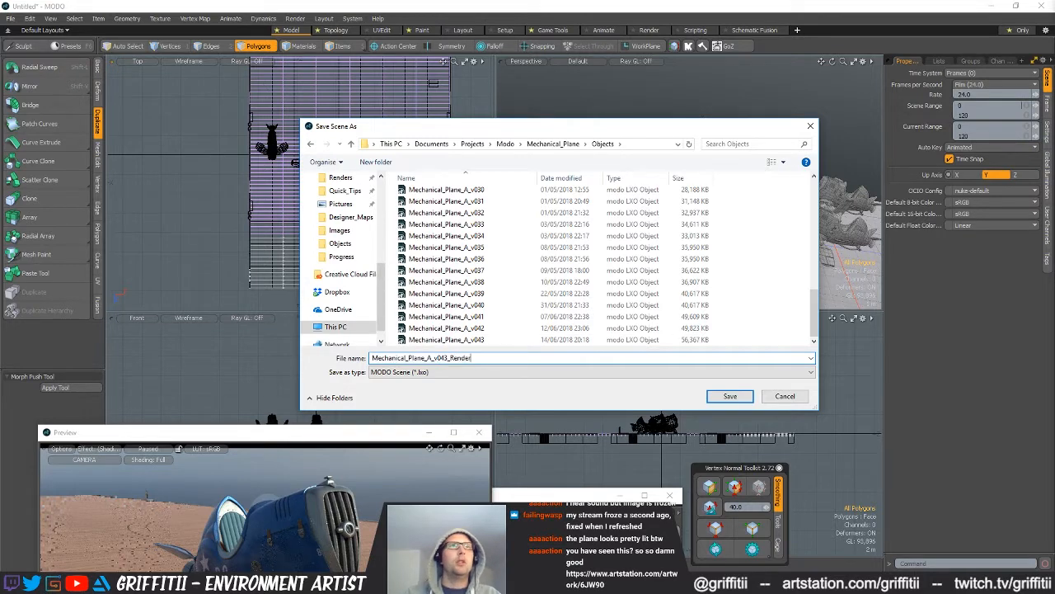
left_click(725, 397)
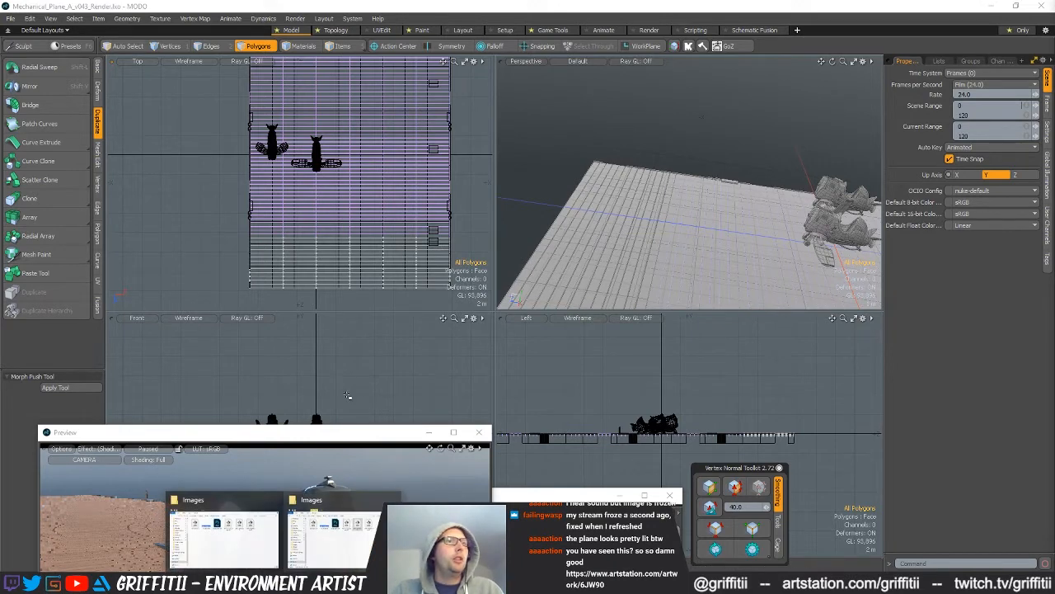
- Switch to File Explorer and check the size of Mechanical_Plane_A_v043_Render in the project's Objects folder
left_click(239, 503)
left_click(201, 413)
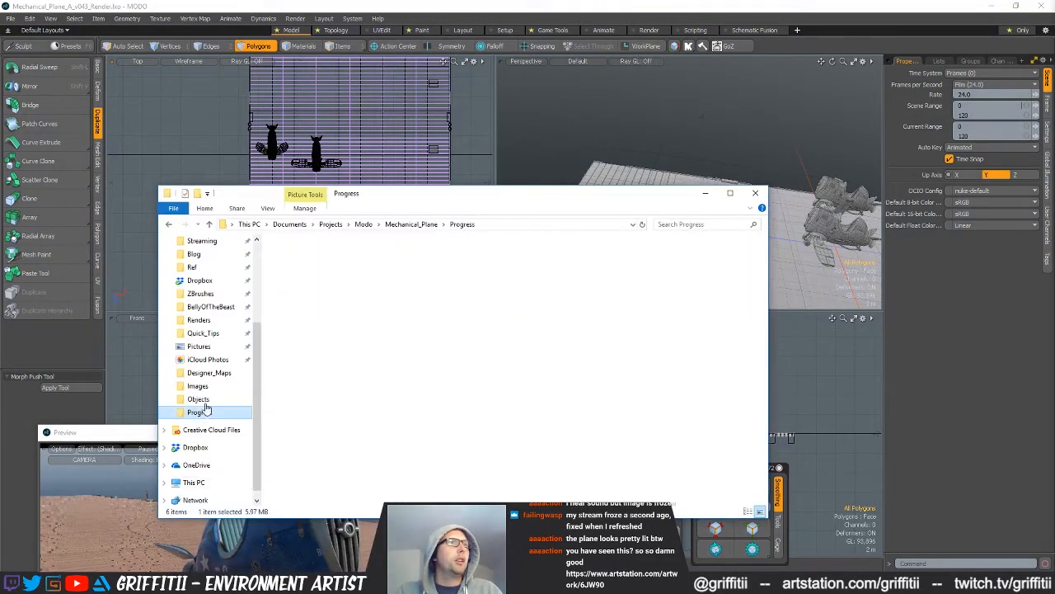
left_click(411, 224)
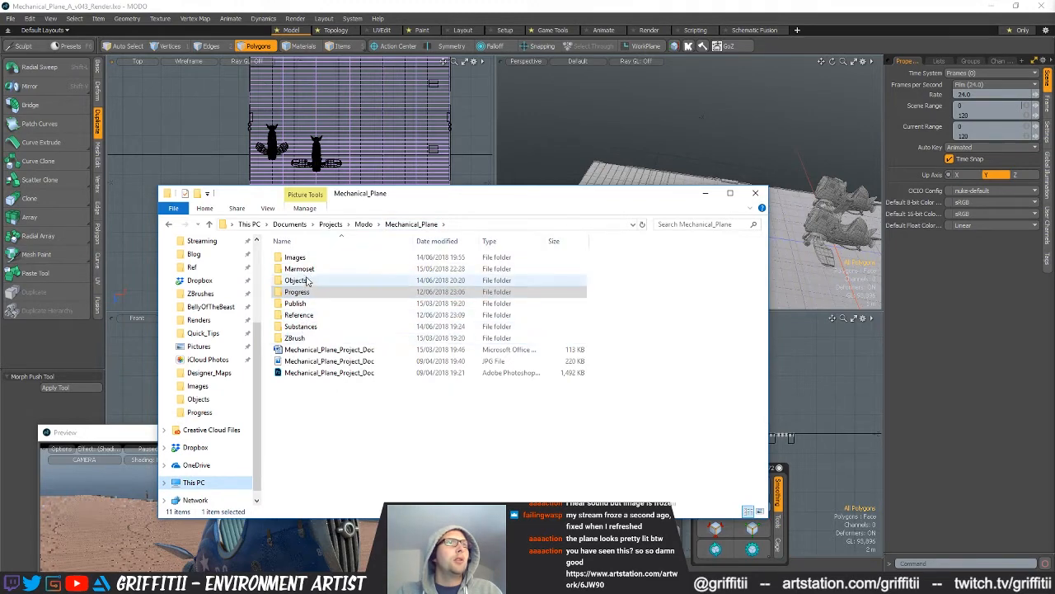
double_click(306, 281)
scroll(378, 399, "down", 10)
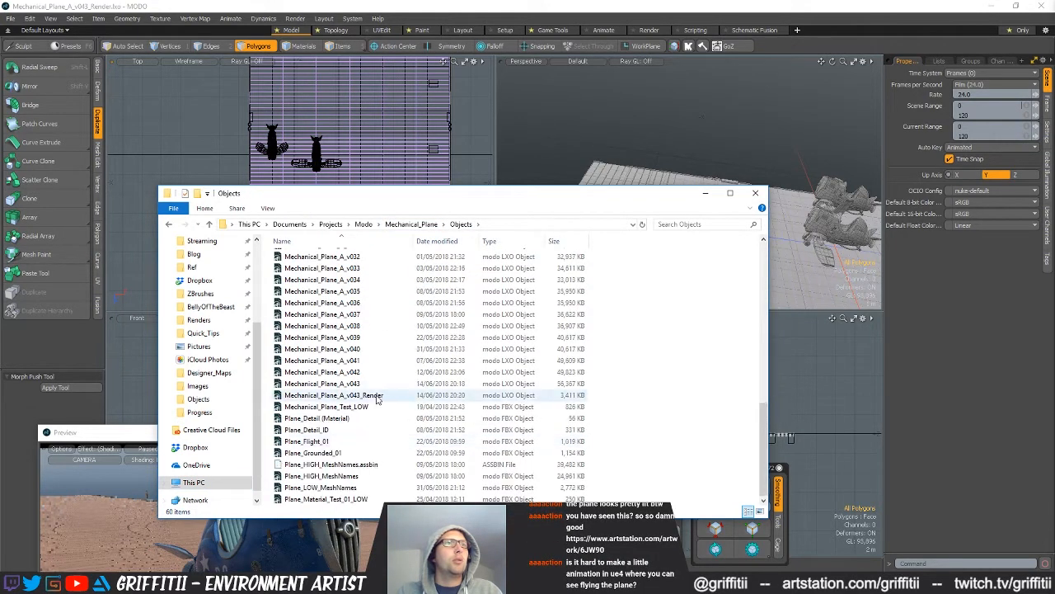
left_click(381, 398)
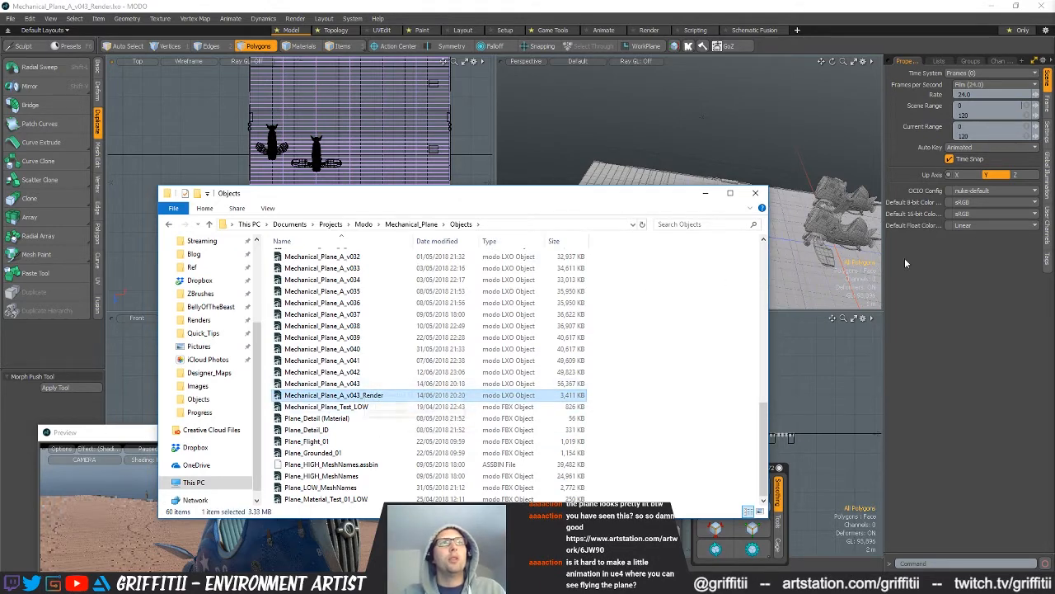
left_click(1054, 132)
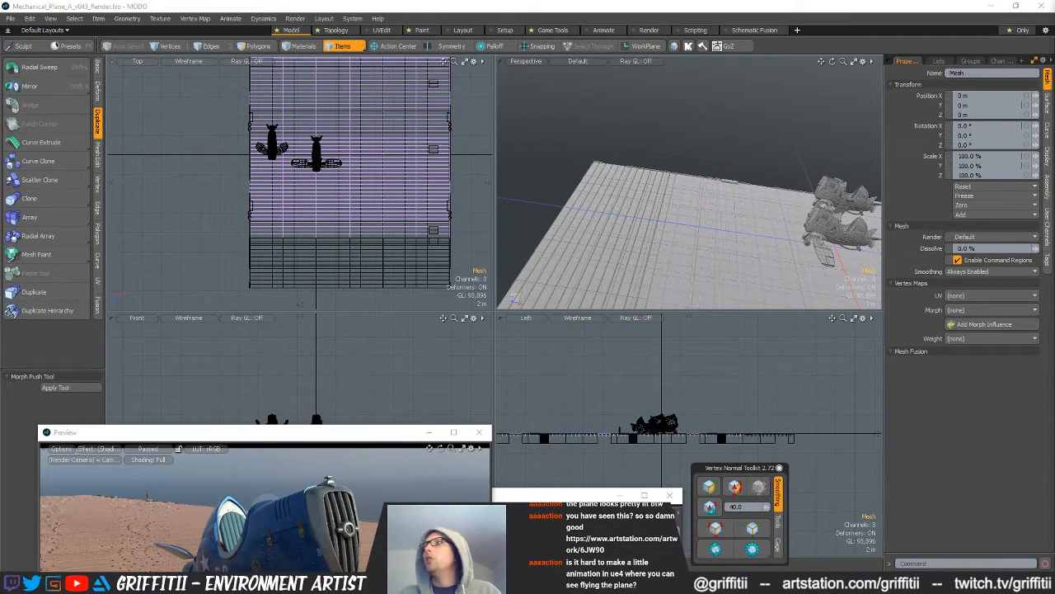
left_click_drag(651, 171, 707, 202, "alt")
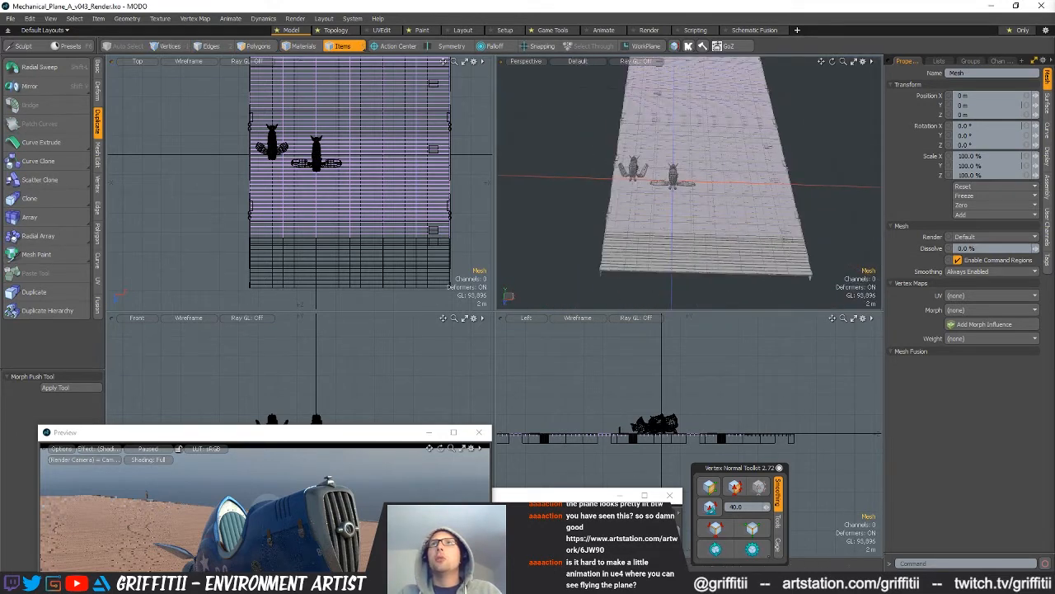
key("ctrl+d")
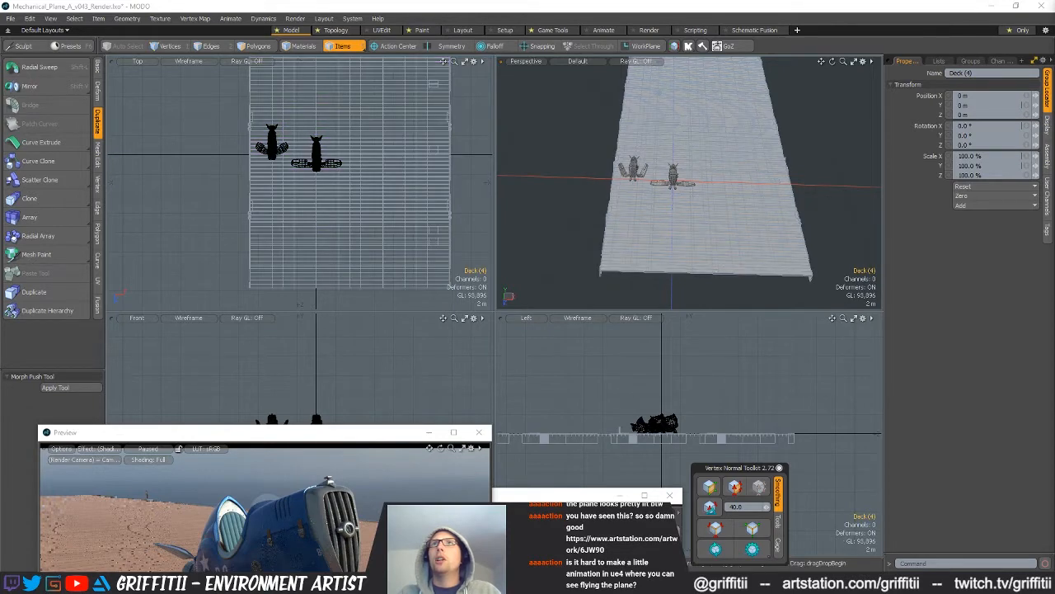
key("ctrl+z")
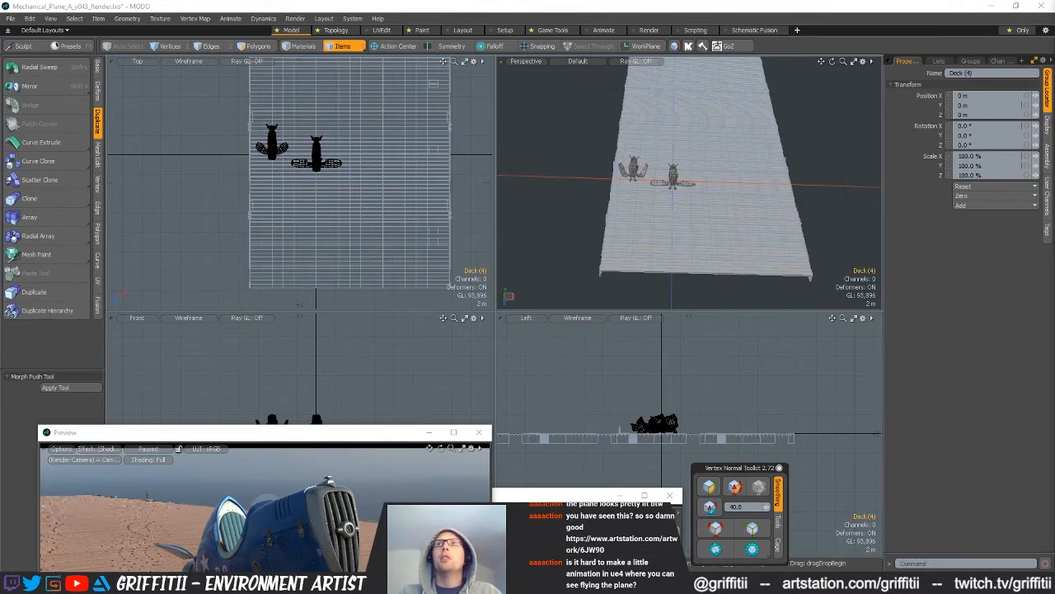
- Delete the Deck_Beams (12) polygons along the empty side of the deck, away from the planes
left_click(396, 272)
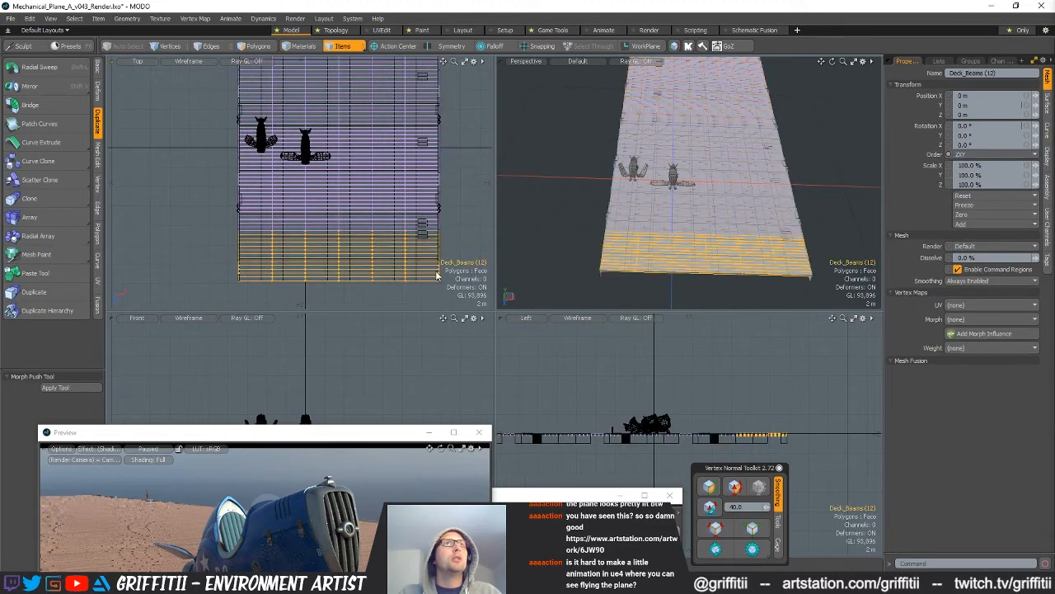
scroll(435, 243, "up", 3)
scroll(432, 237, "down", 3)
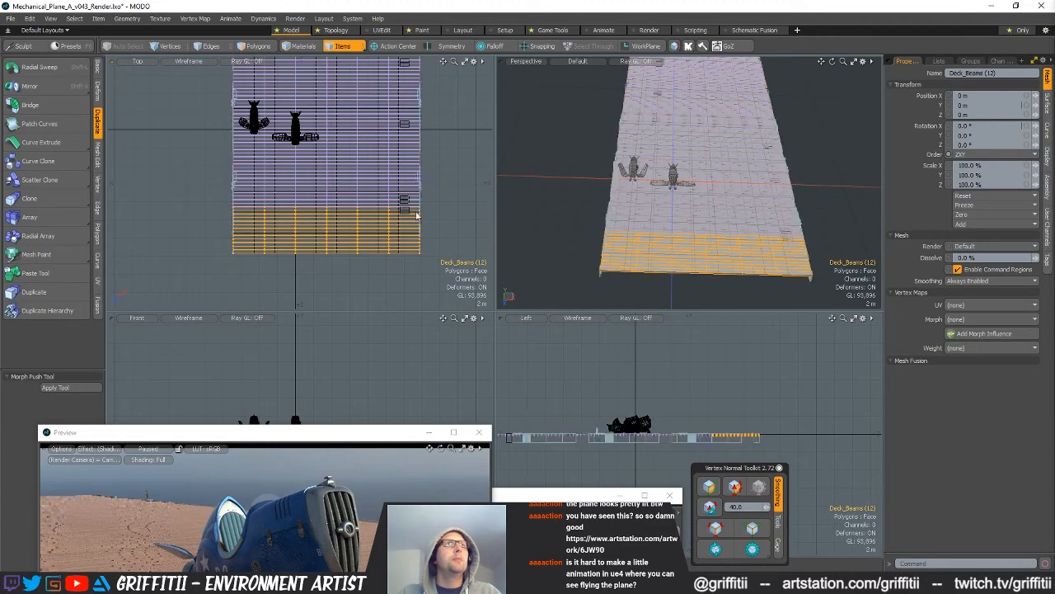
key("3")
scroll(346, 197, "down", 1)
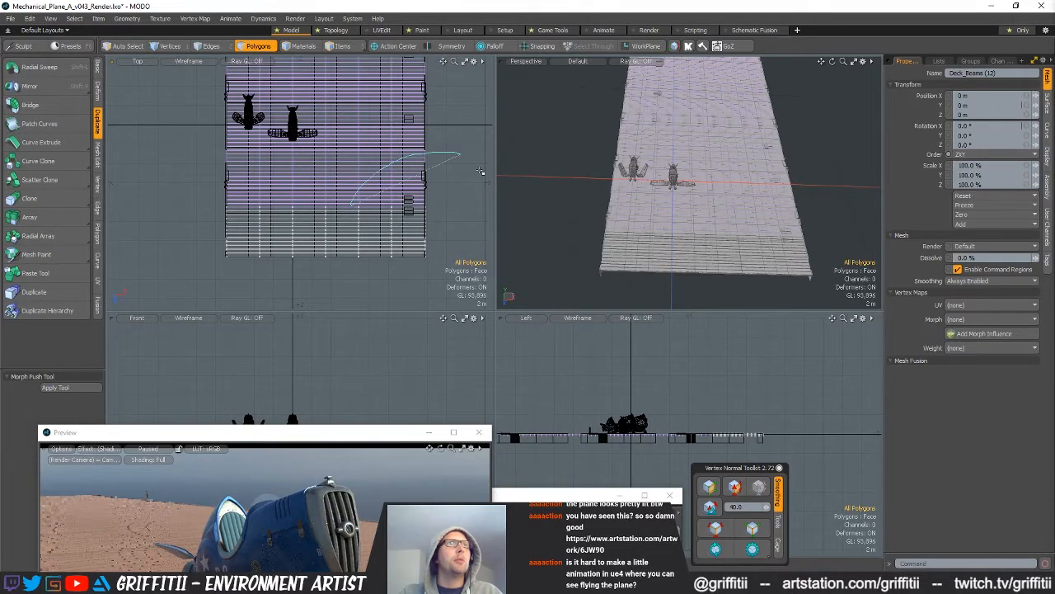
right_click_drag(444, 153, 346, 332)
key("Delete")
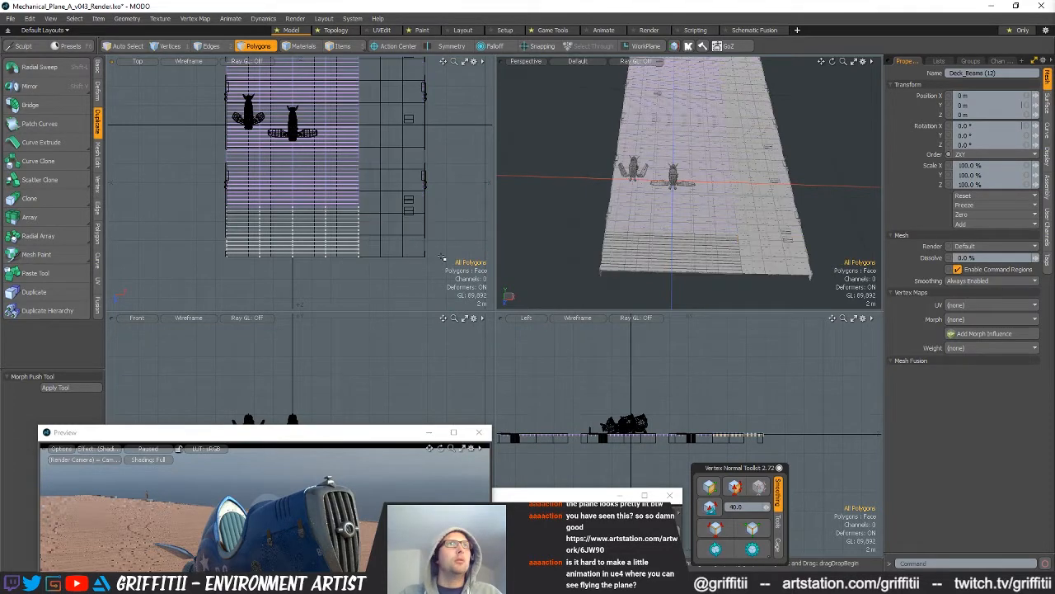
key("5")
left_click(425, 233)
key("3")
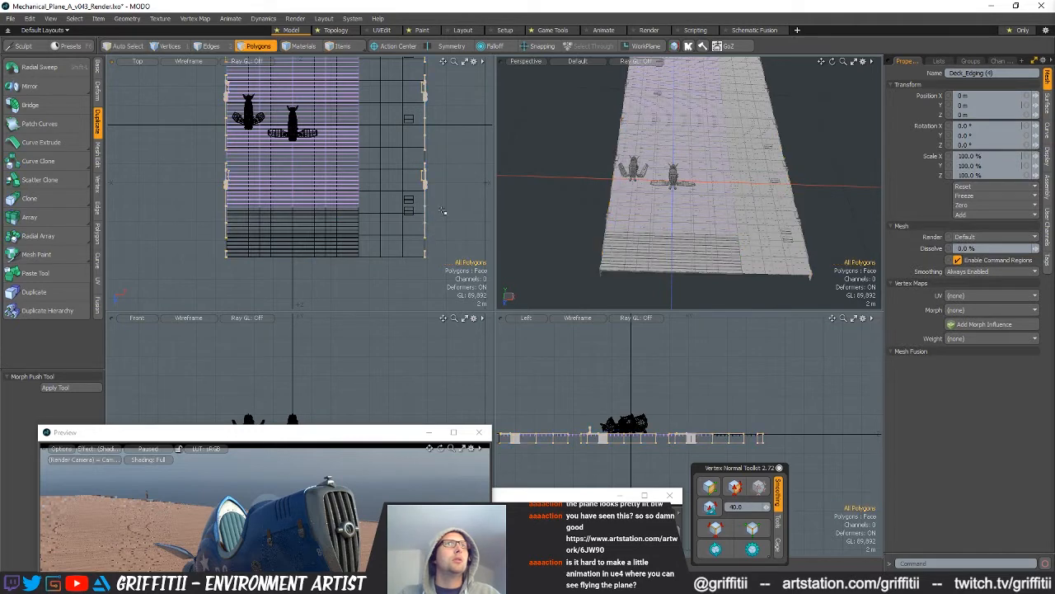
scroll(446, 208, "down", 2)
left_click_drag(418, 207, 440, 207, "alt")
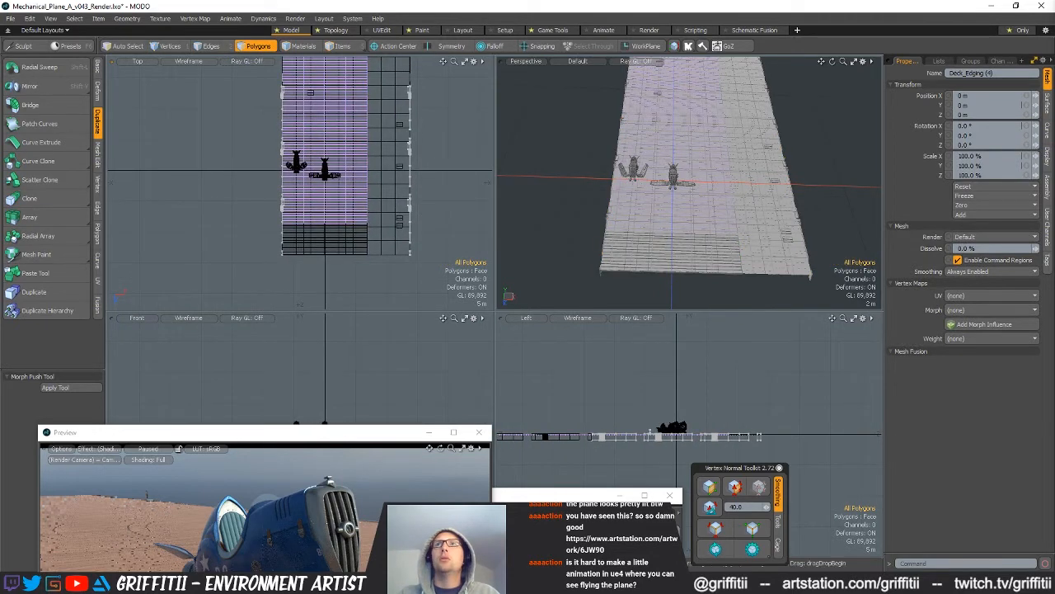
left_click_drag(330, 140, 314, 187, "alt")
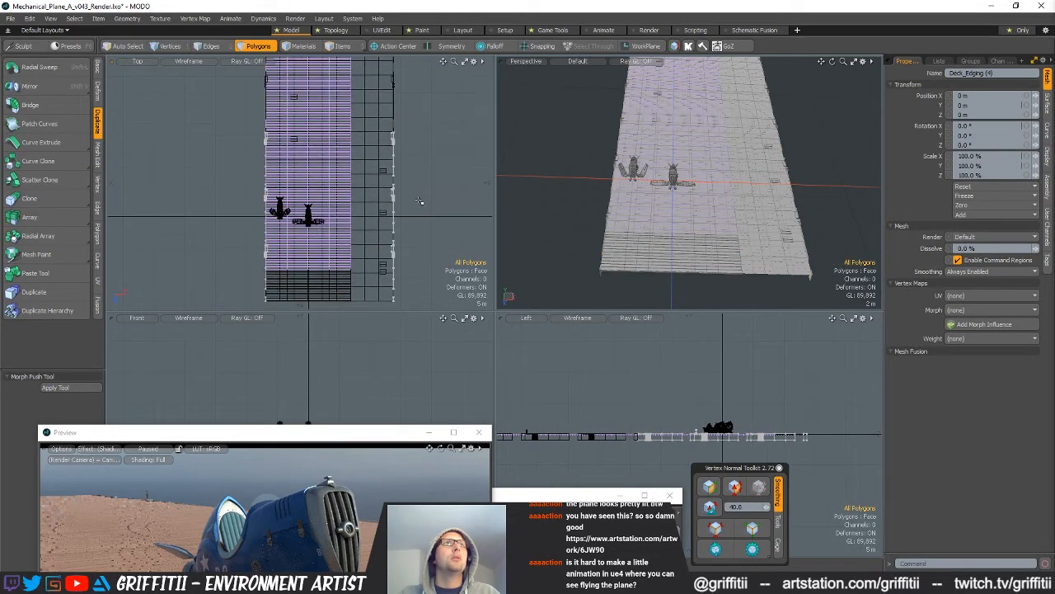
key("w")
mouse_move(365, 165)
right_mouse_down()
mouse_move(438, 214)
mouse_move(365, 443)
right_mouse_up()
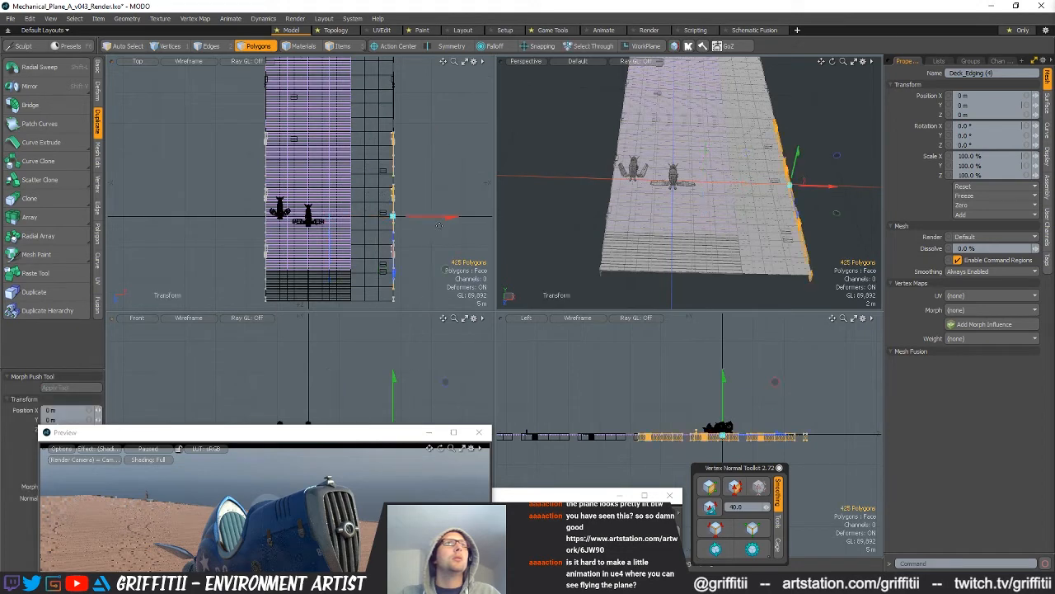
mouse_move(428, 220)
left_mouse_down()
mouse_move(393, 219)
mouse_move(429, 219)
left_mouse_up()
left_click_drag(403, 112, 392, 152, "alt")
key("q")
- Move the outer-side vertices of both Deck_Edging meshes about -6.84 m in X, snapping them to the shortened beams' ends
key("5")
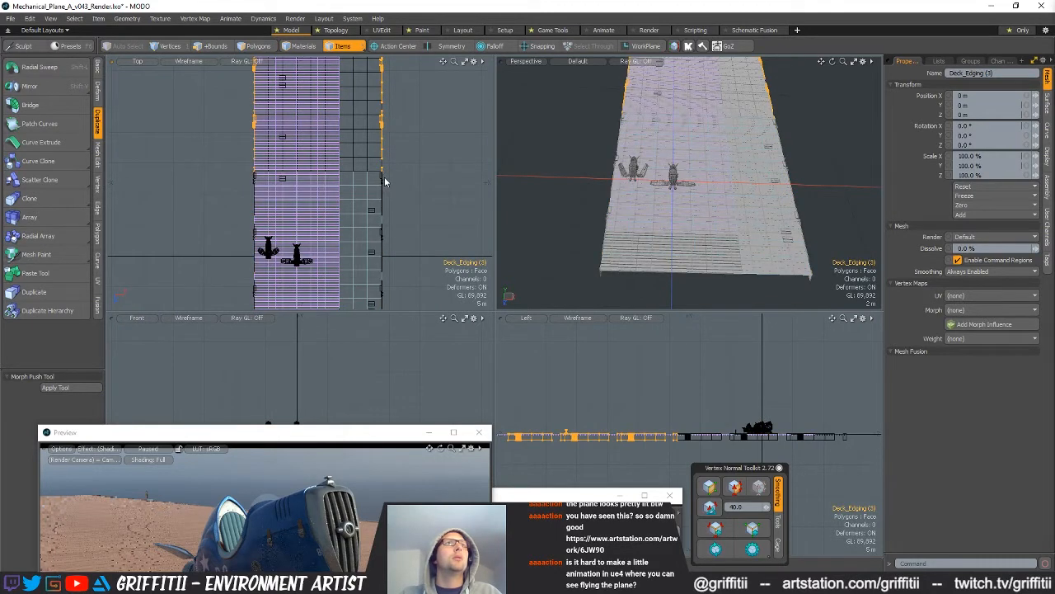
left_click(379, 181, "shift")
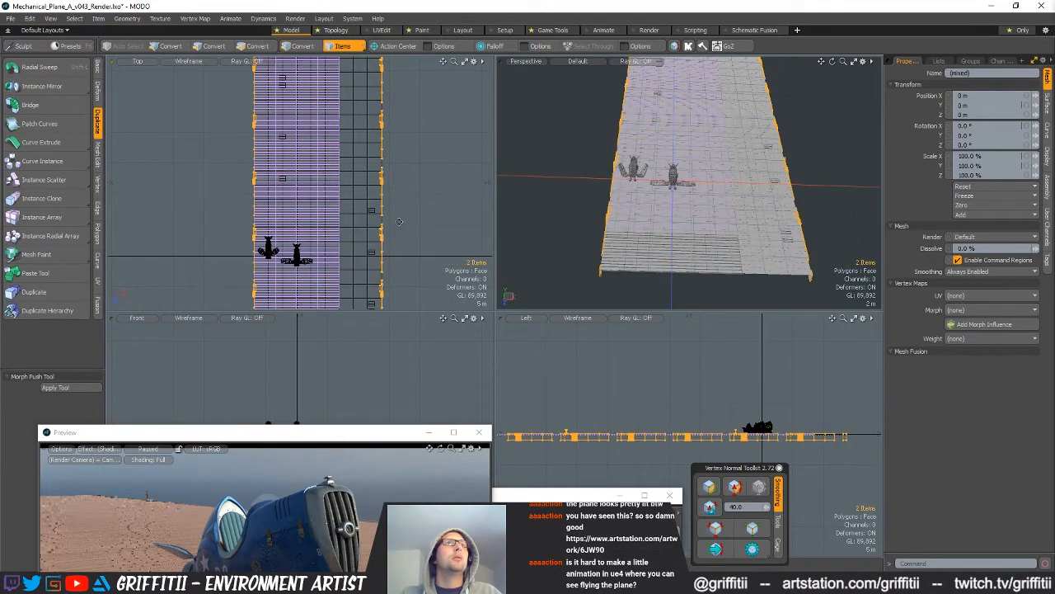
key("space")
scroll(399, 195, "down", 3)
key("space")
right_click_drag(376, 120, 383, 43)
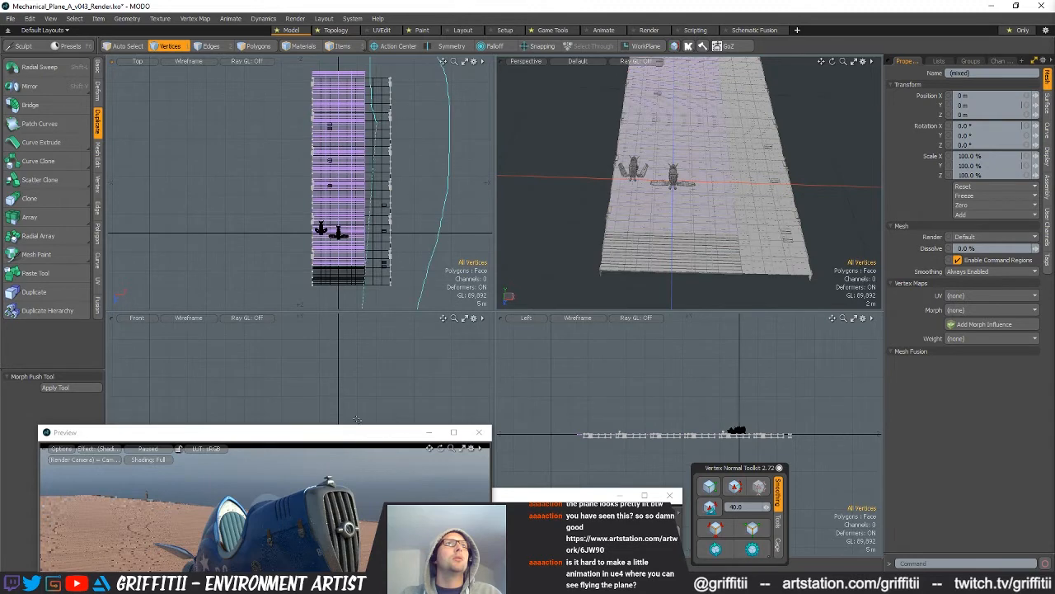
right_click_drag(357, 420, 355, 406)
scroll(394, 258, "up", 4)
key("w")
key("x")
mouse_move(389, 140)
left_mouse_down("alt+shift")
mouse_move(396, 260)
mouse_move(338, 147)
mouse_move(304, 117)
mouse_move(299, 142)
left_mouse_up("alt+shift")
scroll(321, 150, "up", 5)
scroll(338, 153, "down", 5)
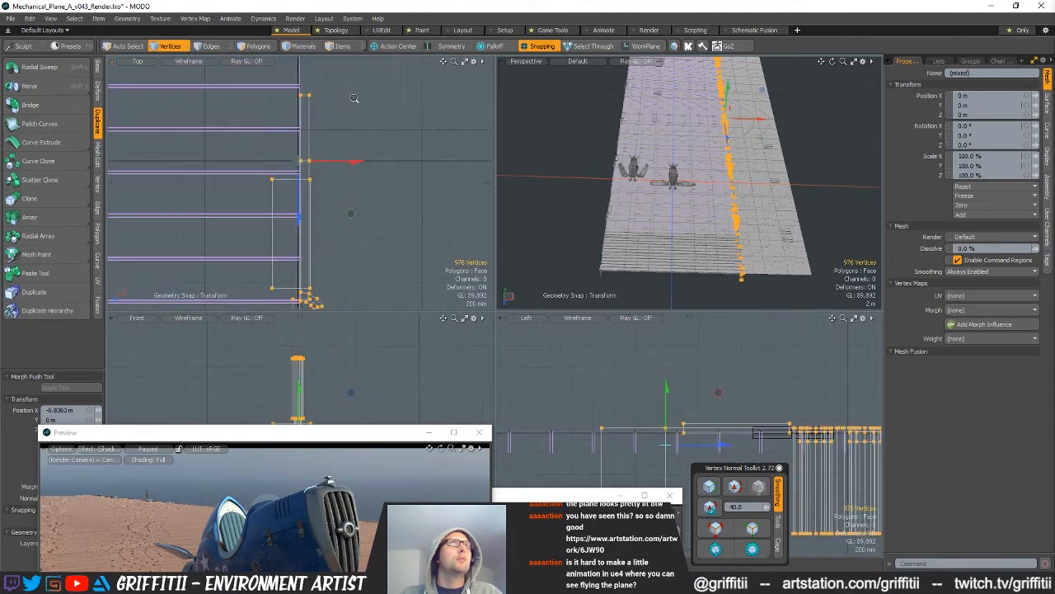
scroll(322, 160, "up", 8)
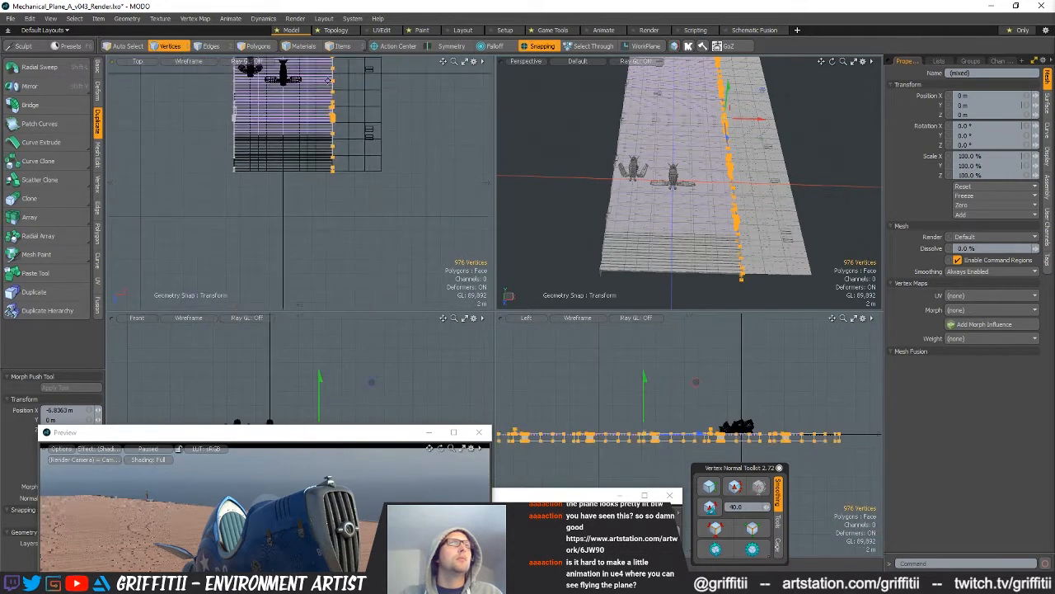
scroll(418, 160, "down", 8)
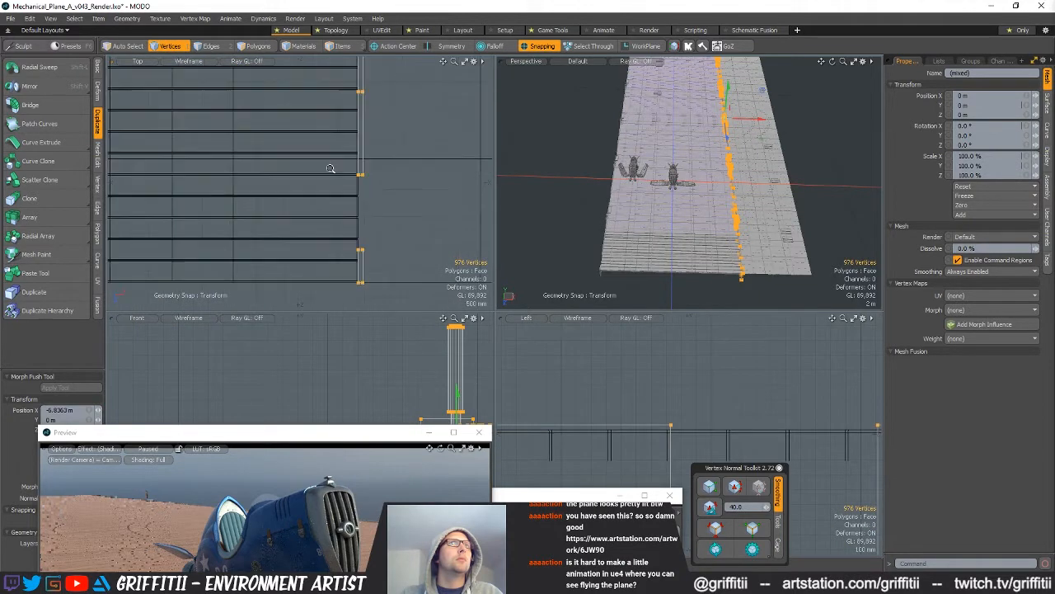
- Delete the Deck (6) polygons that extend past the shortened beams beside the planes
key("5")
left_click(394, 183)
left_click(391, 188)
scroll(391, 187, "down", 5)
mouse_move(400, 109)
left_mouse_down("alt+shift")
mouse_move(382, 153)
mouse_move(395, 175)
left_mouse_up("alt+shift")
key("3")
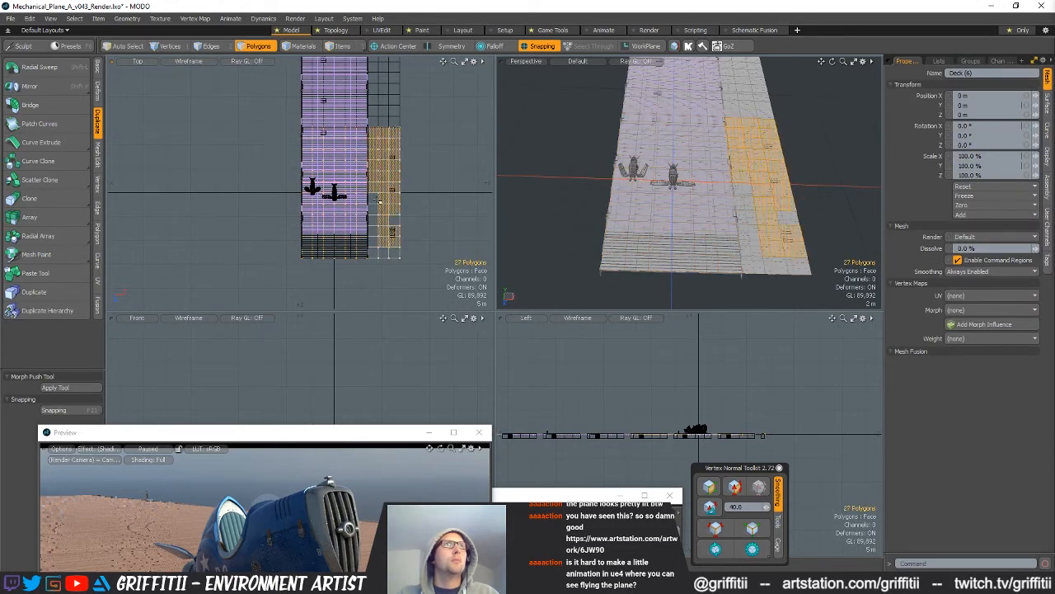
key("Delete")
- Delete the overhanging polygons of Deck (5) on the far section of the deck
left_click_drag(396, 108, 378, 182, "alt+shift")
key("5")
left_click(370, 181)
key("3")
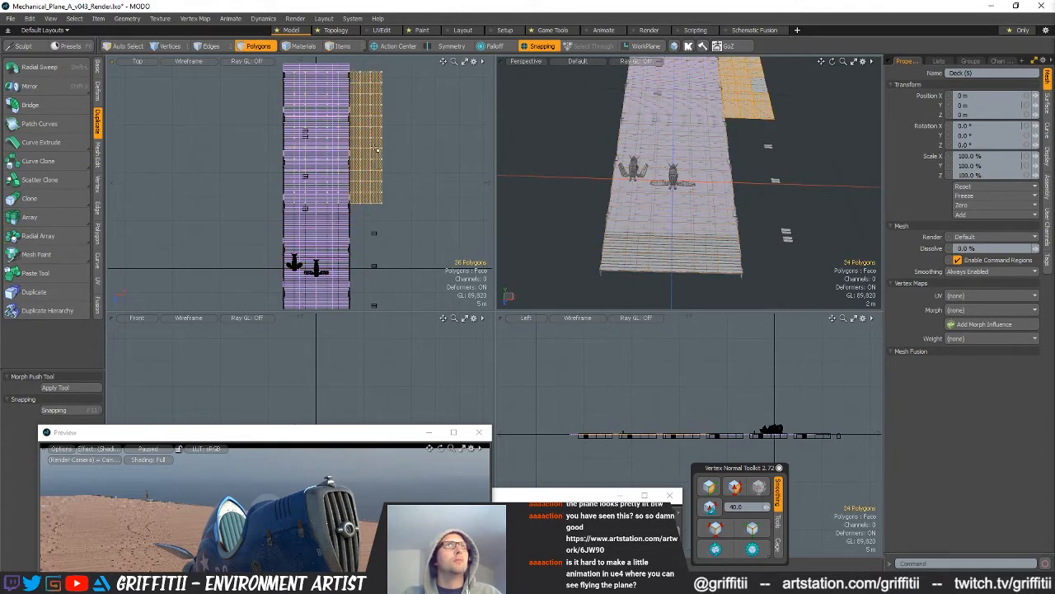
key("Delete")
- Move the Deck_Hatches (3) polygons -7.3 m in X so they sit on the narrowed deck
left_click_drag(372, 234, 365, 160, "alt+shift")
key("5")
left_click(368, 157)
key("3")
key("w")
scroll(390, 175, "up", 2)
left_click_drag(380, 210, 319, 213)
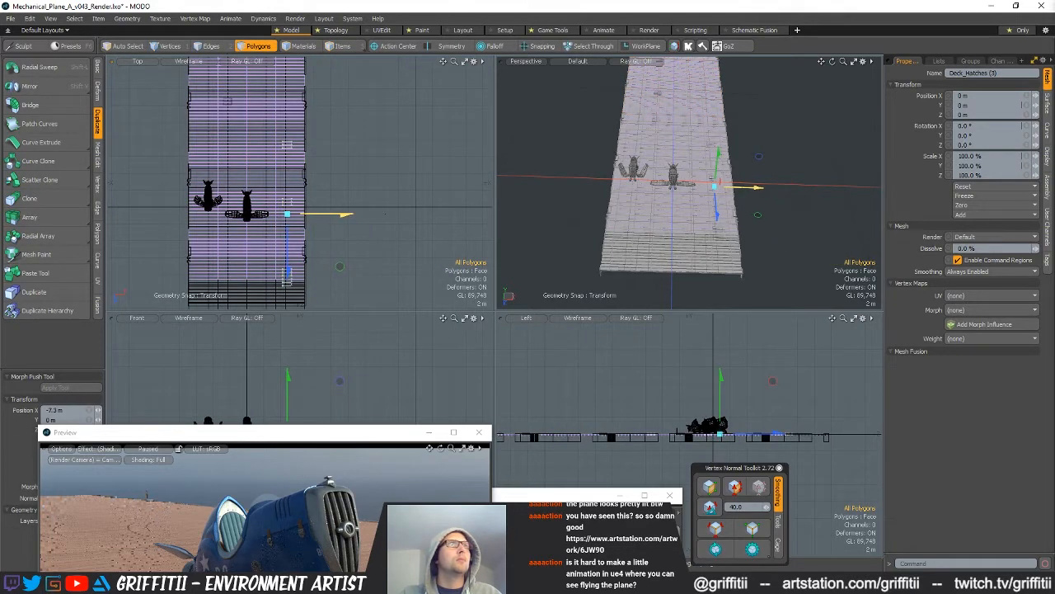
key("q")
- Inspect the narrowed deck in the perspective view and the render preview
left_click_drag(373, 108, 410, 123, "alt+shift")
left_click_drag(716, 177, 684, 200, "alt")
scroll(689, 167, "up", 3)
left_click_drag(166, 432, 213, 206)
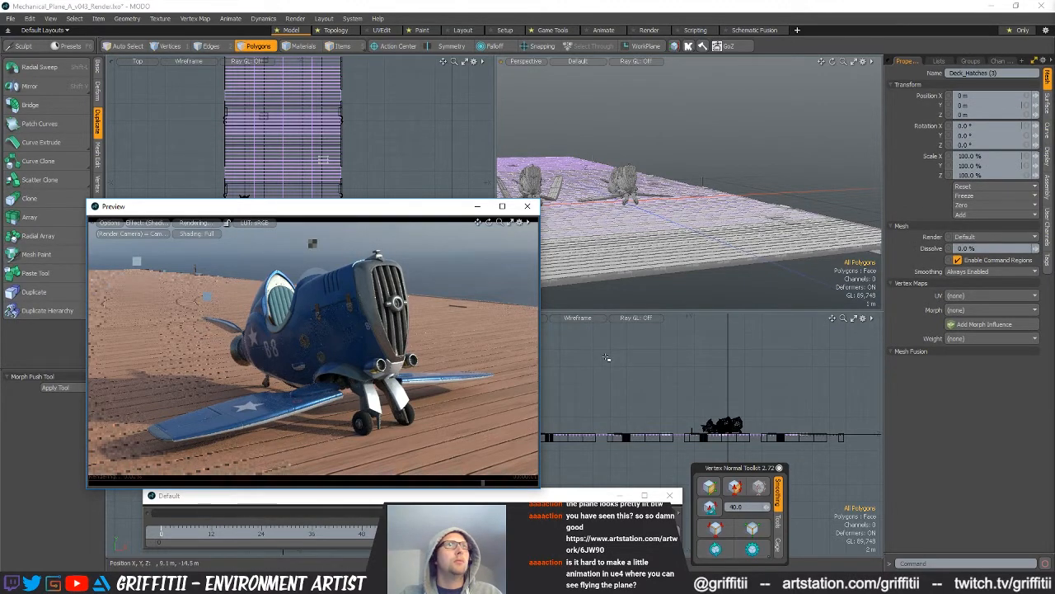
- Inspect the blue plane from another angle in the render preview using the CAMERA view, and close the preview
left_click(148, 234)
left_click(169, 264)
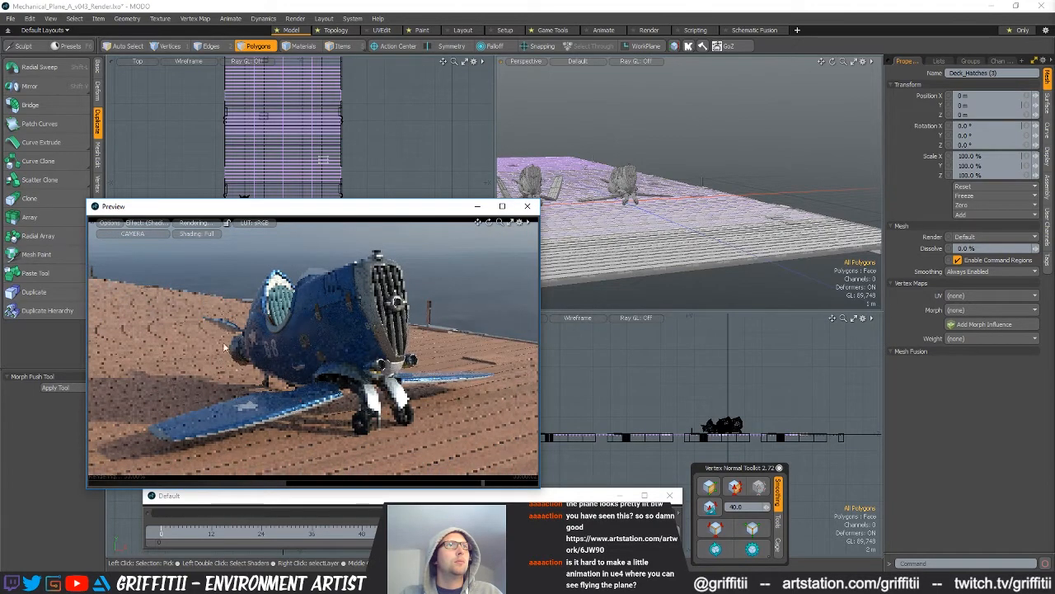
left_click_drag(466, 373, 313, 330, "alt")
left_click(526, 210)
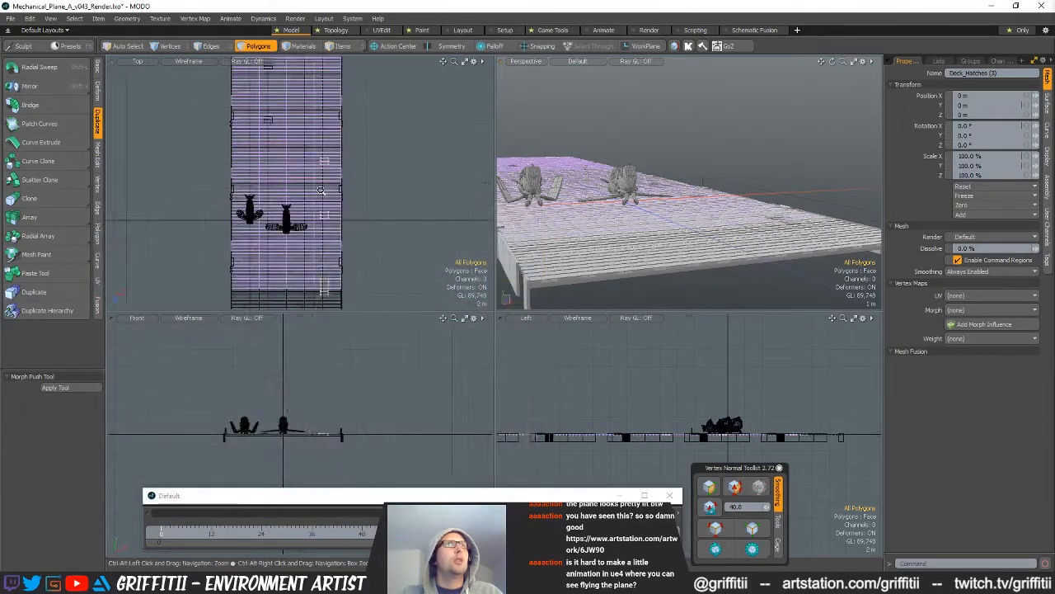
- Examine the deck's extent in the top view, checking the end deck beams and the unfolded plane as items
scroll(333, 201, "down", 4)
left_click_drag(326, 242, 319, 282, "alt")
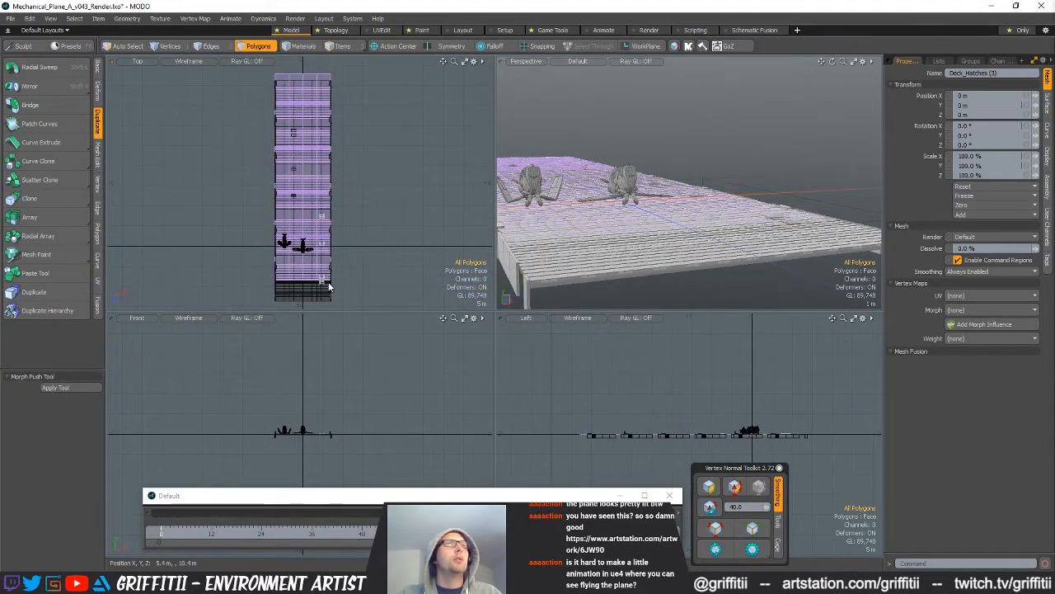
key("5")
left_click(322, 292)
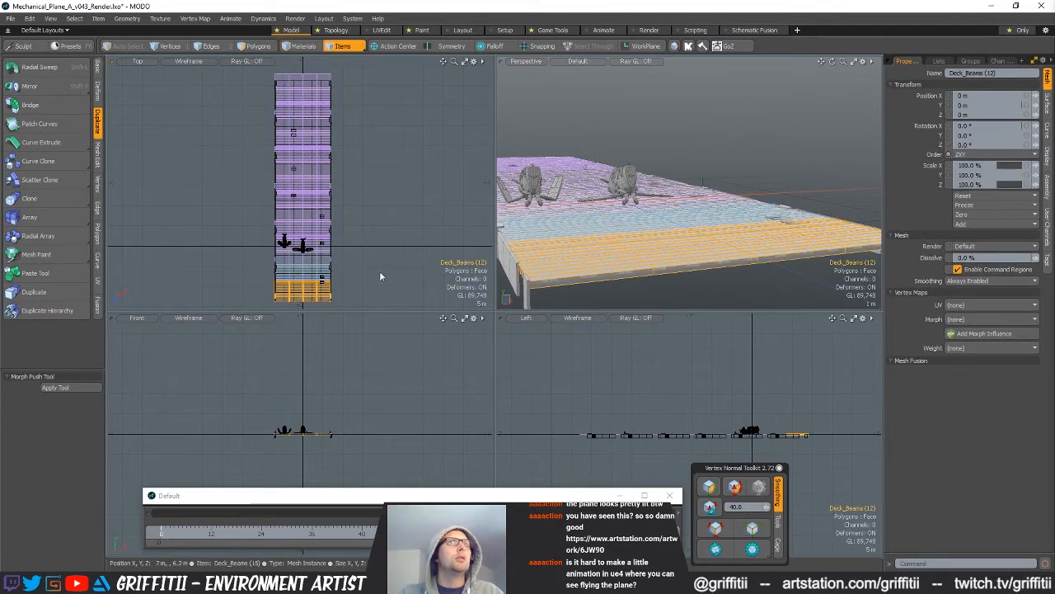
left_click_drag(358, 264, 362, 280, "alt")
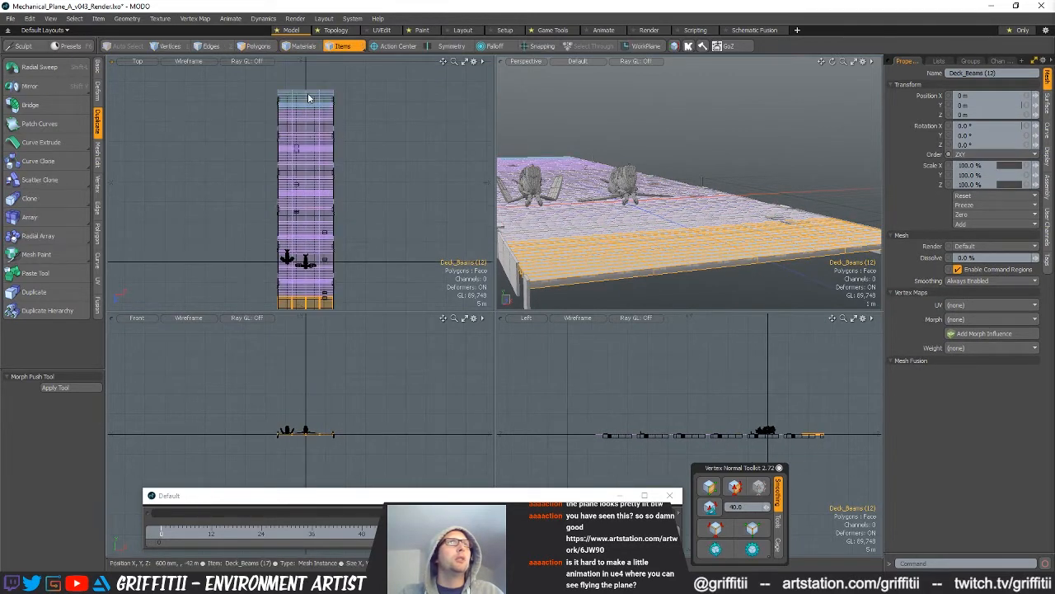
left_click_drag(364, 244, 367, 220, "alt")
left_click(302, 239)
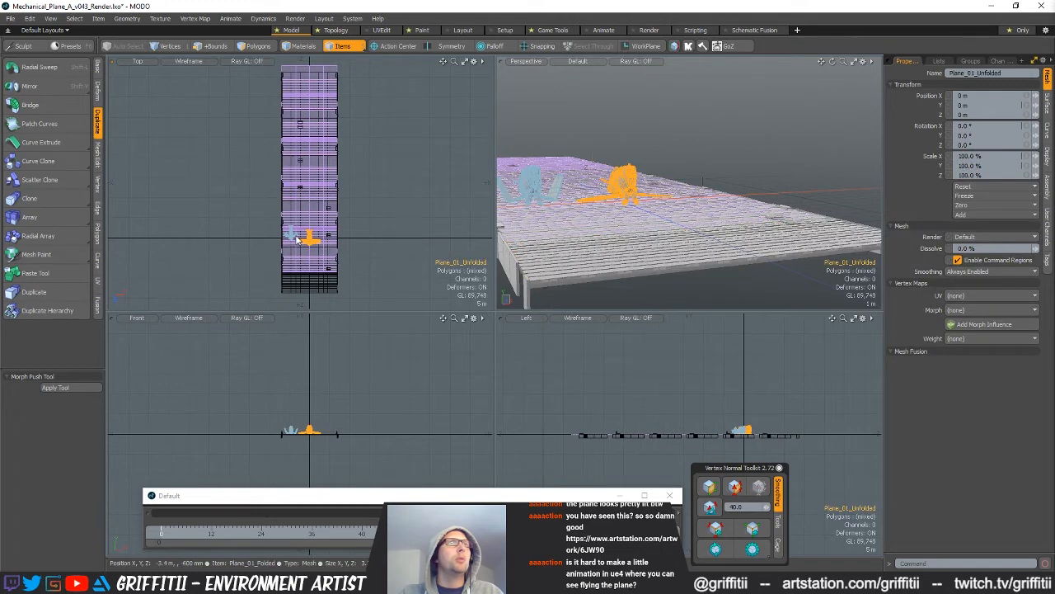
scroll(292, 236, "up", 1)
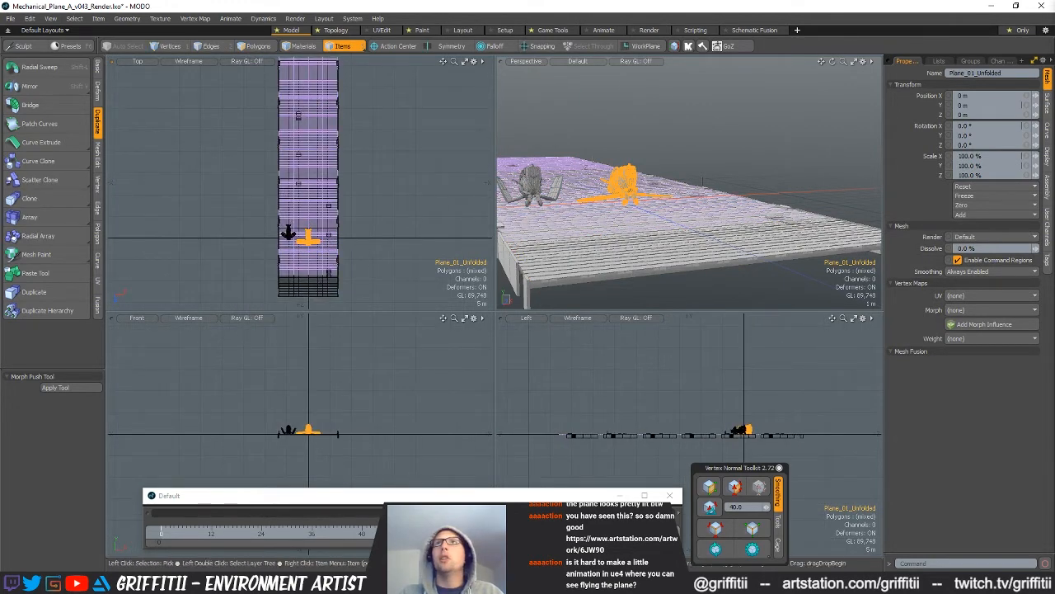
- Move the Deck (4) group to 14 m along Z and drop the selection
left_click(328, 221)
scroll(357, 222, "down", 2)
left_click_drag(357, 229, 360, 207, "alt")
key("w")
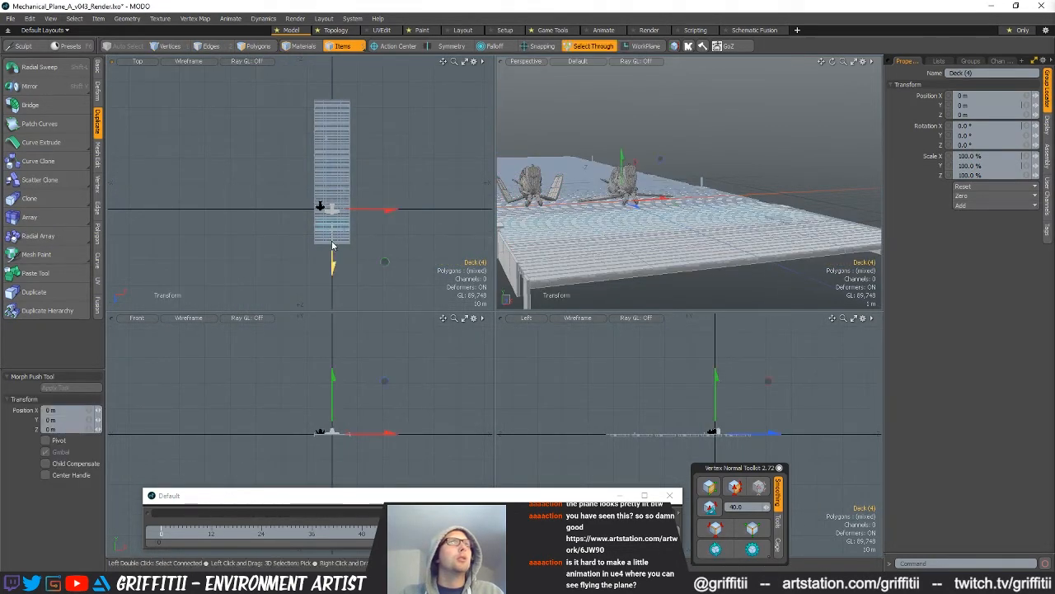
left_click_drag(332, 264, 332, 299)
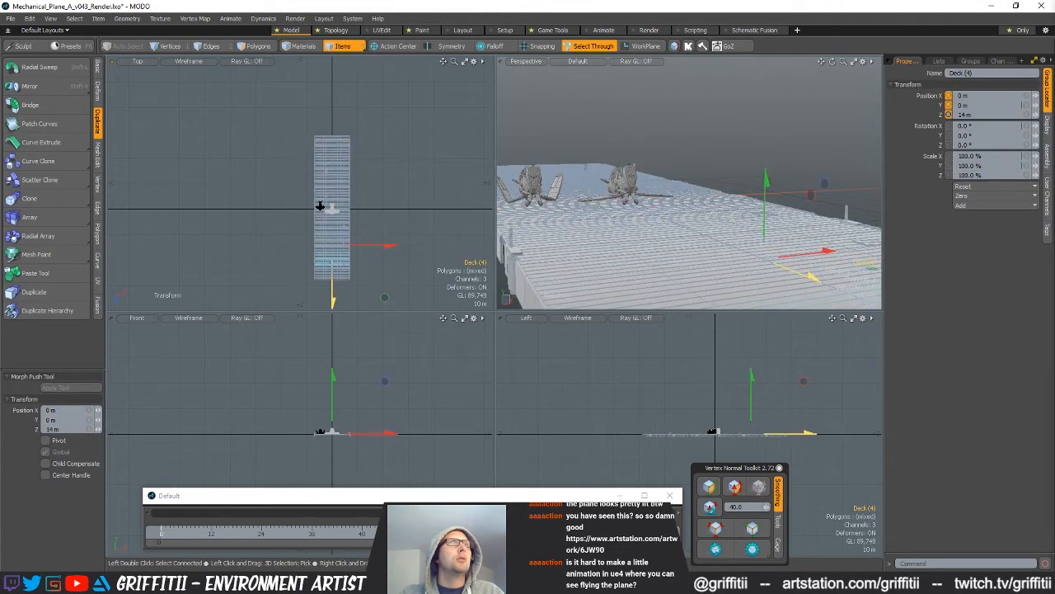
scroll(339, 211, "up", 5)
left_click(430, 198)
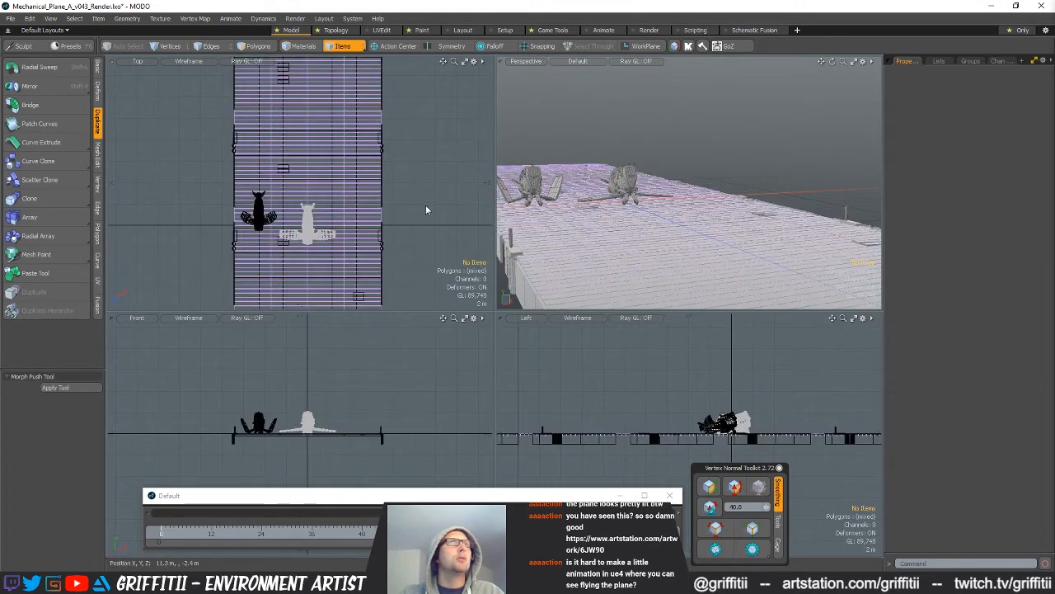
left_click_drag(419, 231, 418, 213, "alt")
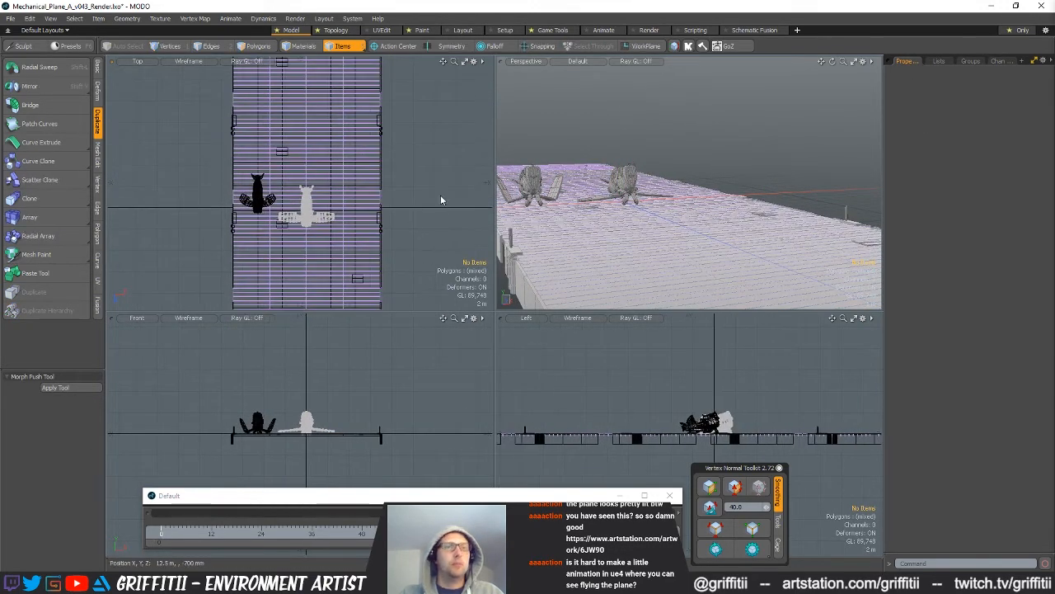
- Reopen the render preview, view both planes on the deck through CAMERA from the front, and pause rendering
key("F8")
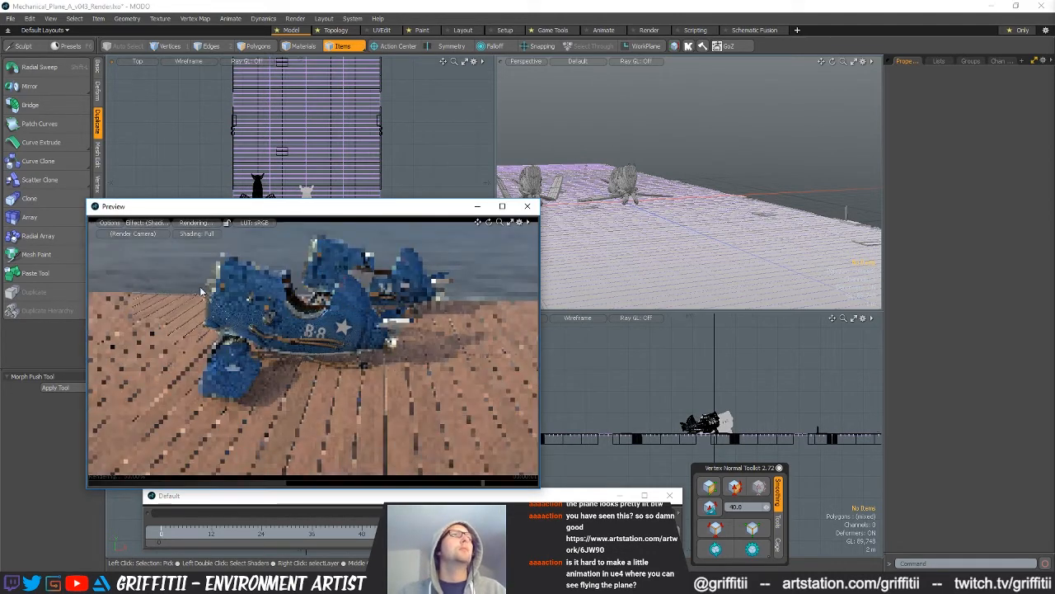
left_click(132, 234)
left_click(147, 246)
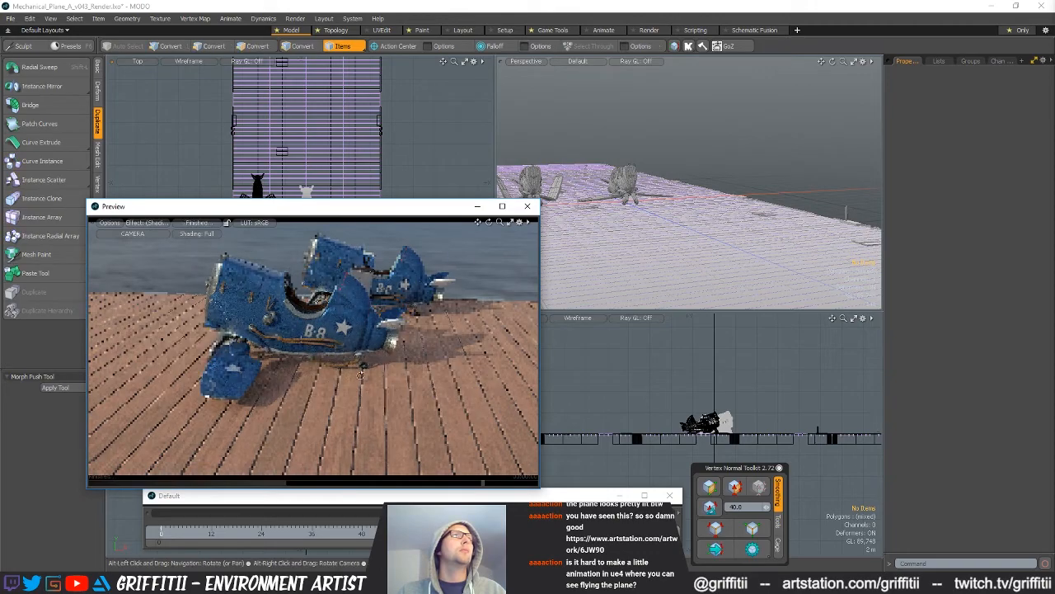
left_click_drag(376, 373, 113, 283, "alt")
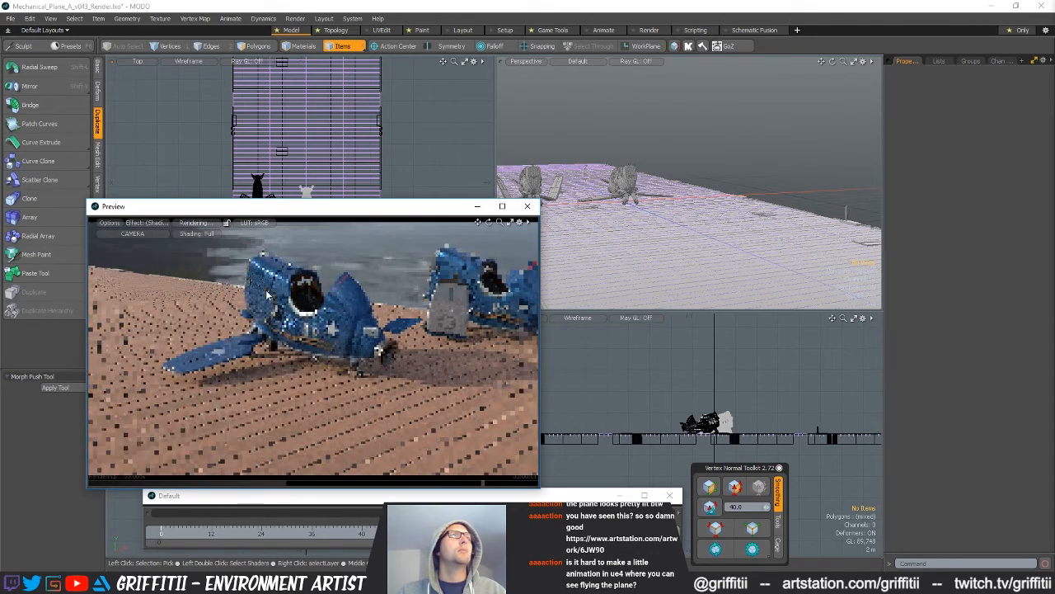
left_click_drag(275, 294, 243, 395, "alt")
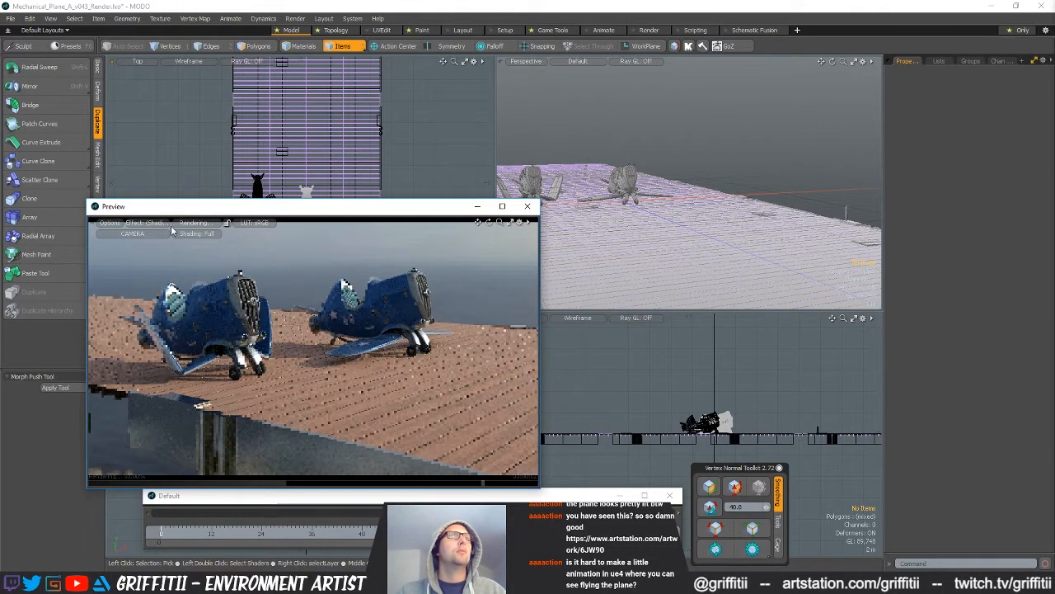
left_click(202, 222)
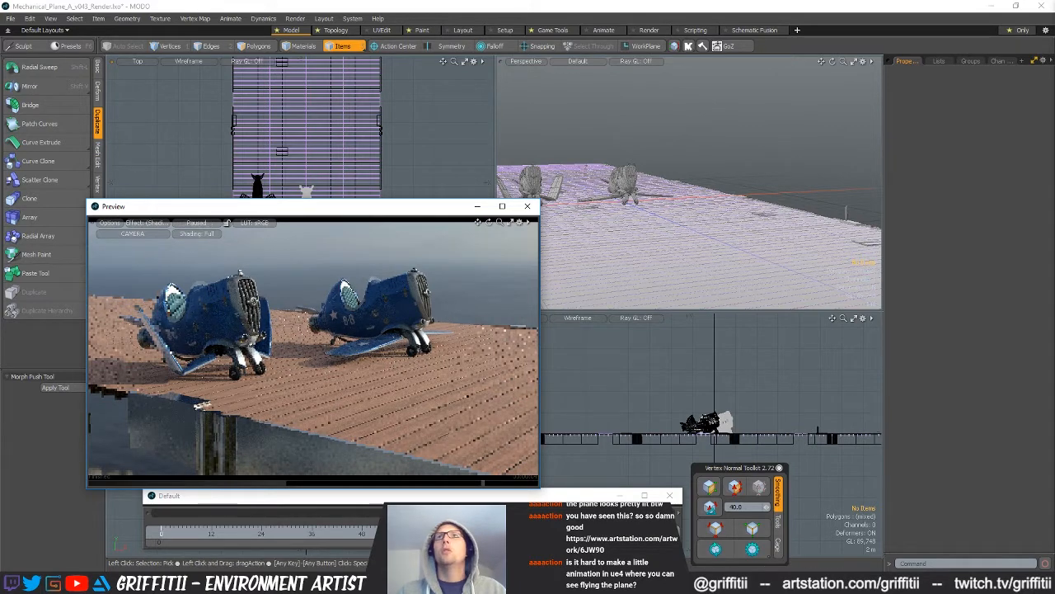
- Move the Deck_Orig group to 14 m along Z and drop the selection
key("ctrl+z")
key("ctrl+z")
scroll(350, 126, "down", 10)
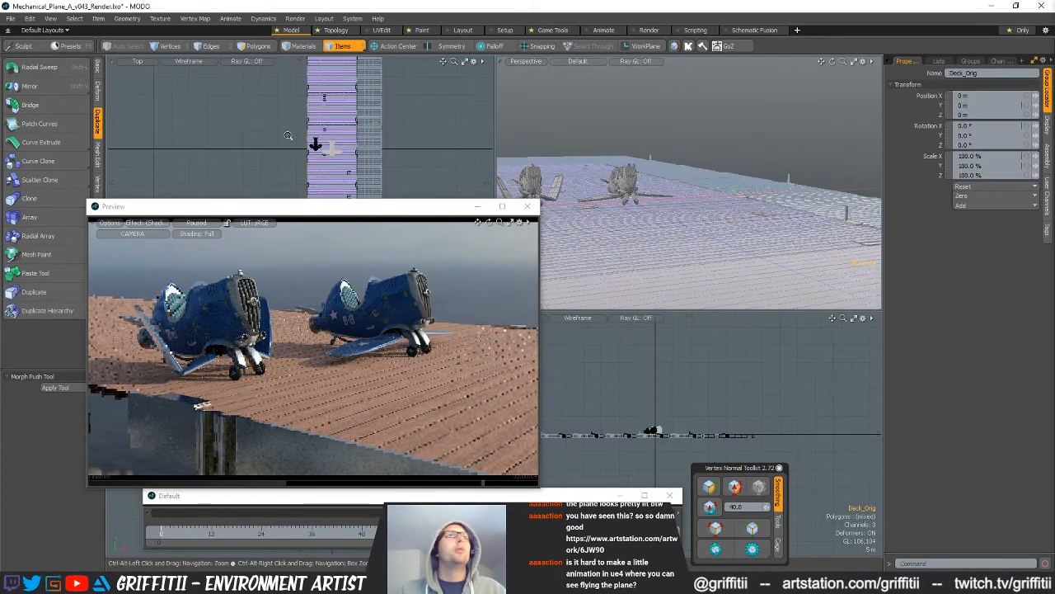
key("w")
left_click_drag(384, 175, 384, 192)
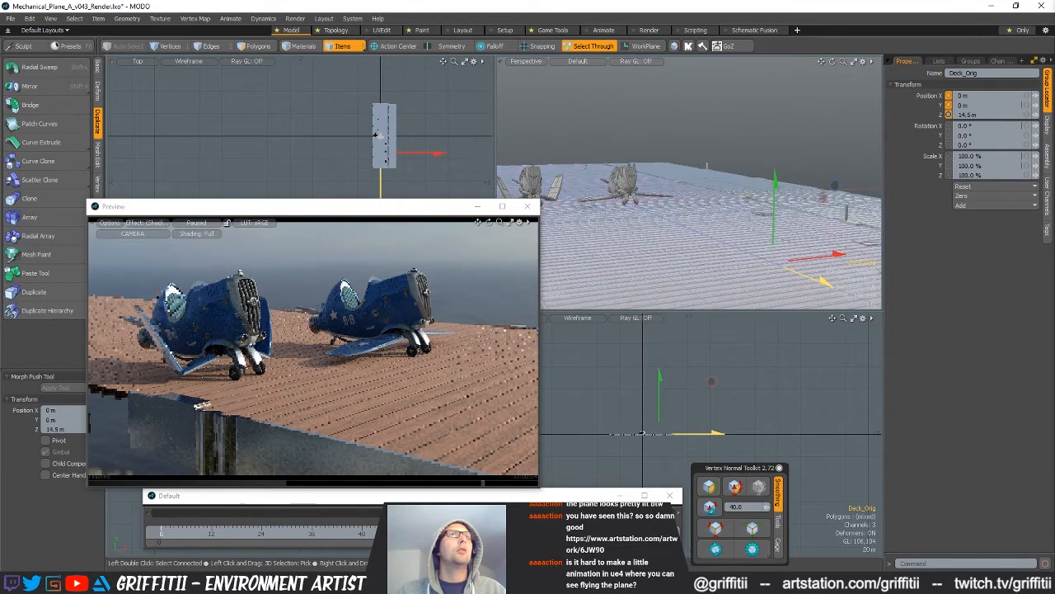
key("space")
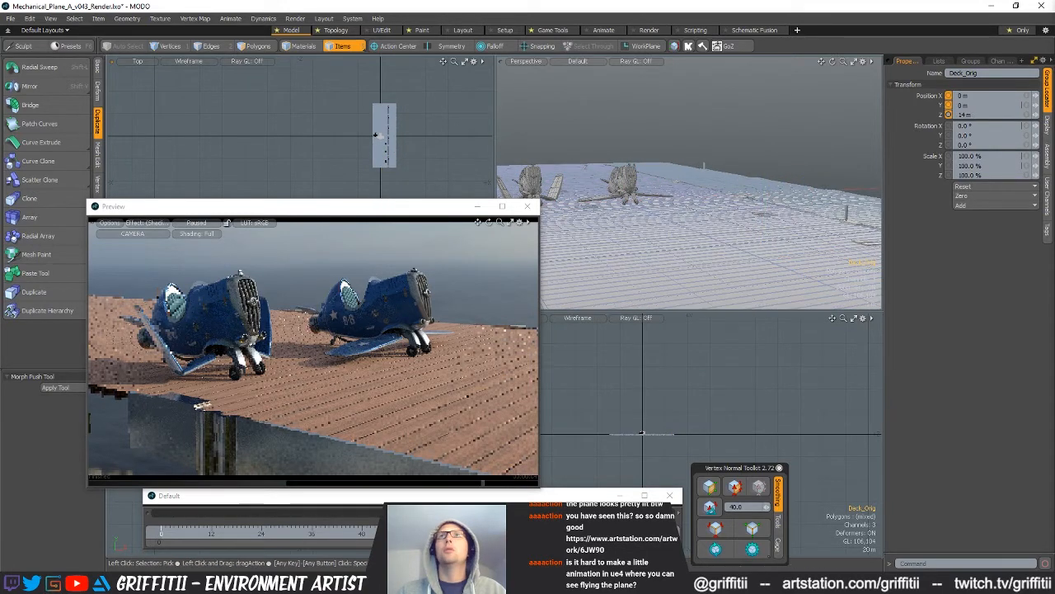
left_click(761, 145)
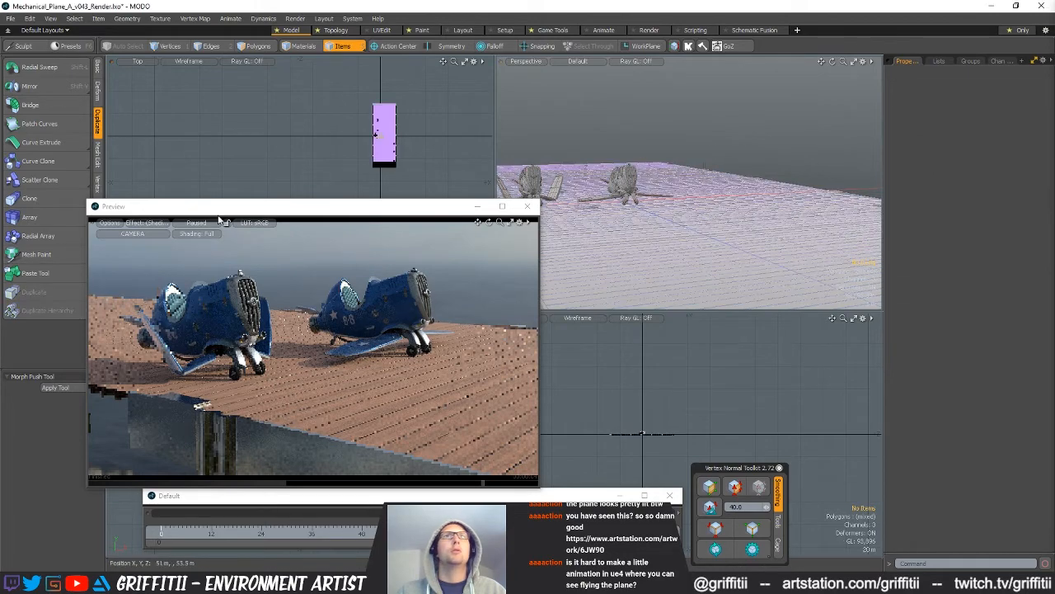
- Resume the render preview and reframe the camera closer on the unfolded plane
left_click(196, 223)
mouse_move(389, 320)
left_mouse_down("ctrl+alt")
mouse_move(415, 321)
mouse_move(377, 335)
left_mouse_up("ctrl+alt")
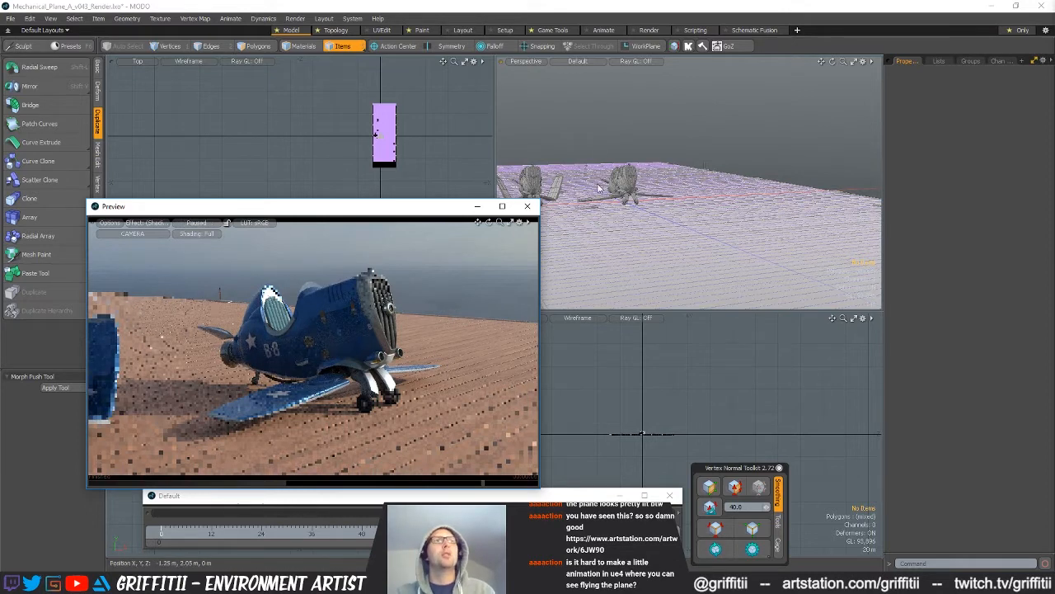
- Duplicate the Deck_Orig group
left_click_drag(699, 247, 783, 272, "alt")
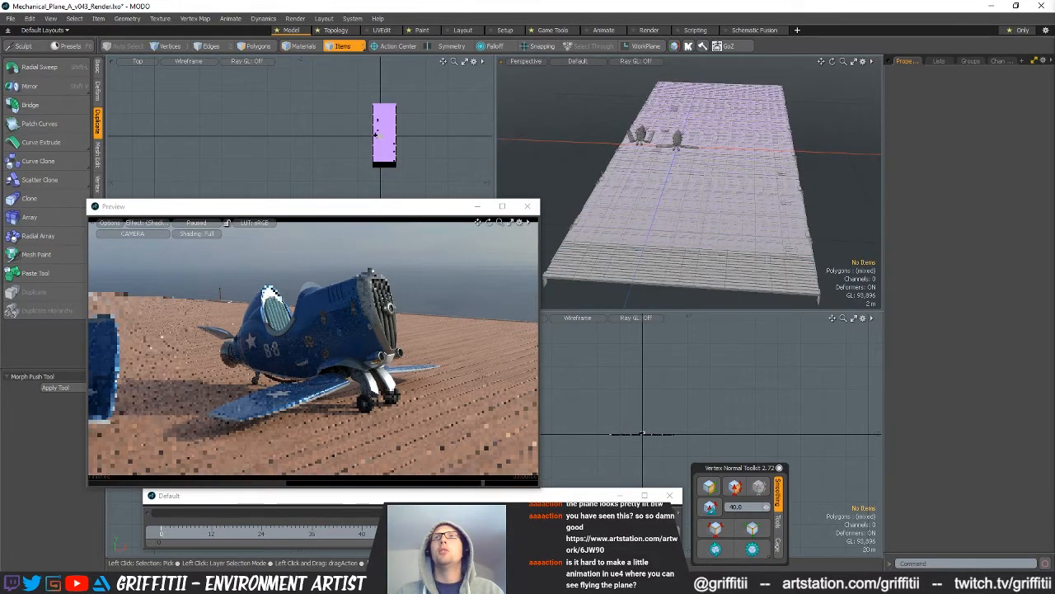
left_click(785, 273)
key("ctrl+d")
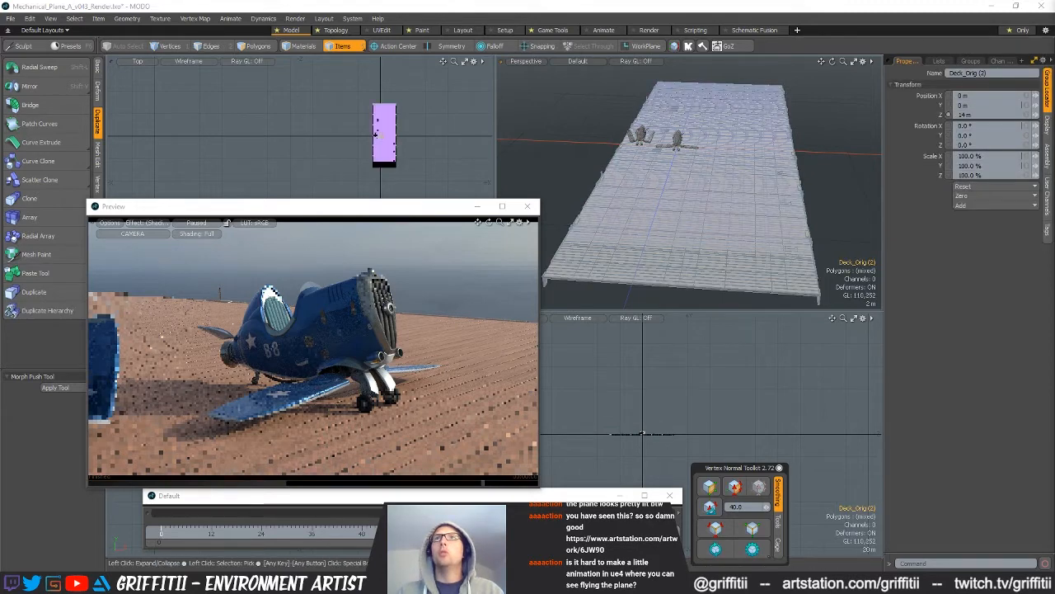
- Delete the outer strip of polygons along the +X side of the duplicated deck to make it narrower
scroll(389, 157, "up", 4)
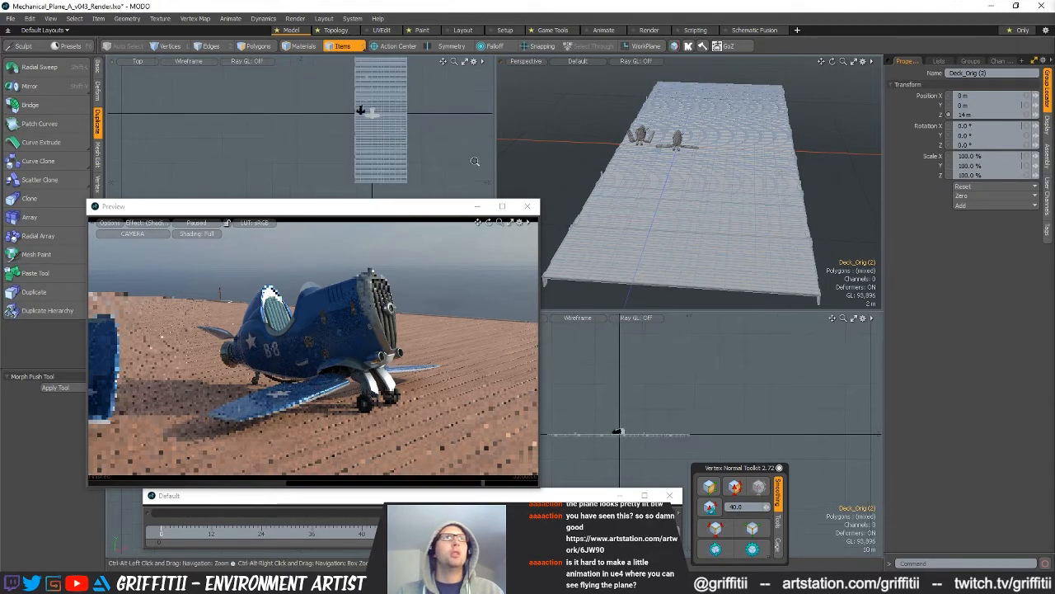
left_click_drag(399, 180, 376, 149, "alt+shift")
left_click(735, 300)
left_click(734, 286)
key("3")
left_click_drag(740, 266, 748, 291)
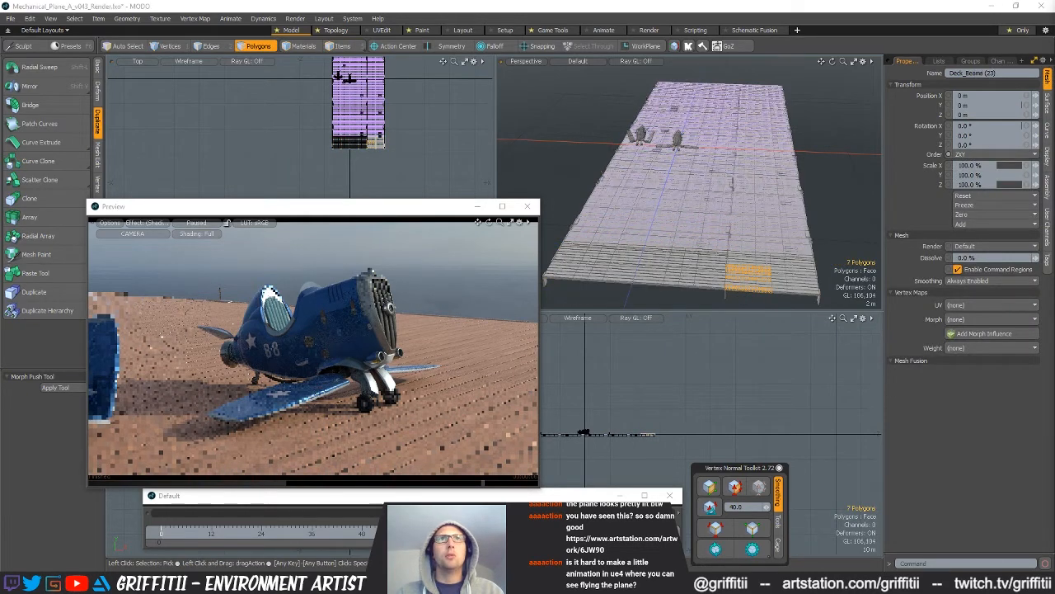
left_click_drag(784, 257, 788, 279)
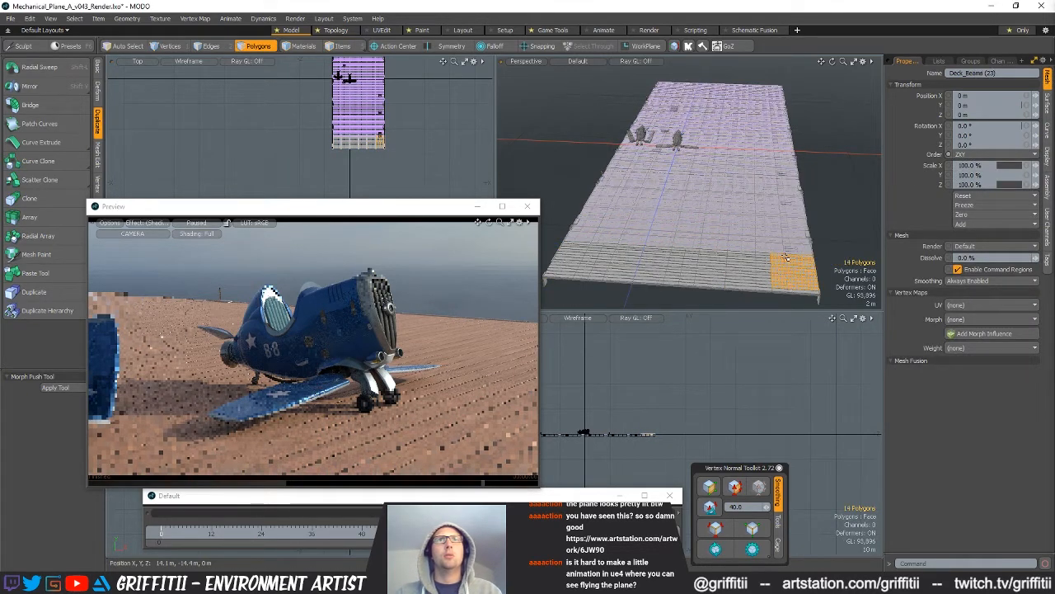
scroll(368, 140, "up", 5)
left_click_drag(377, 119, 358, 102, "alt")
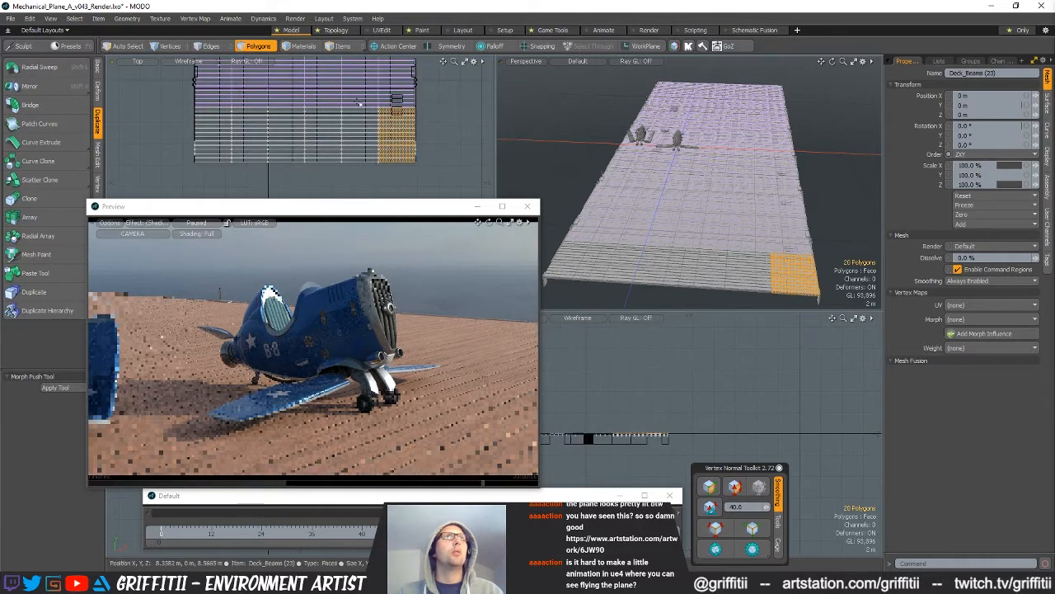
- Select both Deck_Edging meshes along the deck and move the preview window clear of the top view
key("5")
left_click(413, 138)
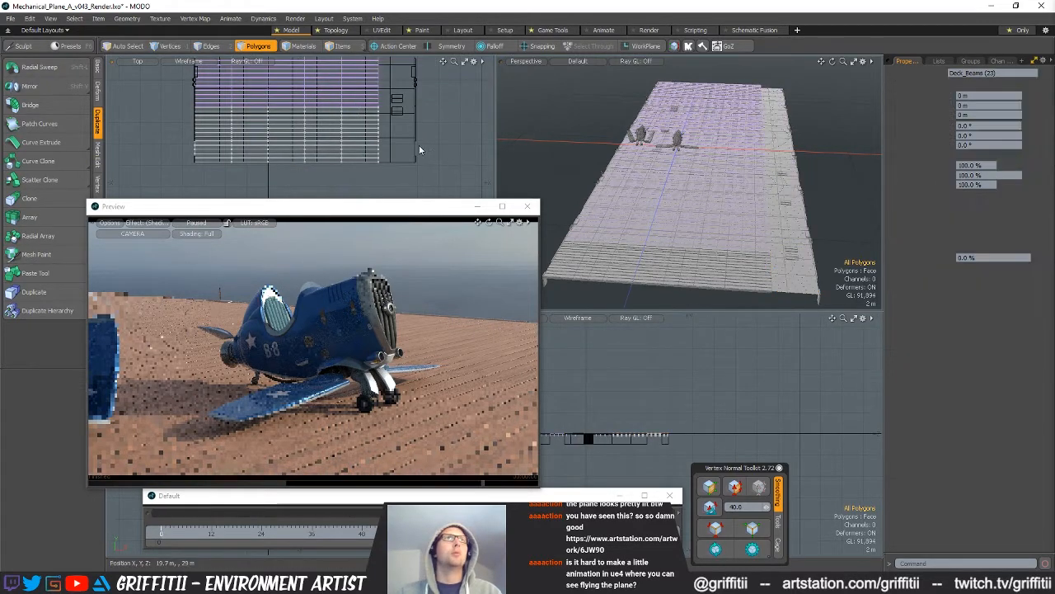
left_click(413, 137)
scroll(437, 130, "down", 3)
left_click_drag(437, 71, 417, 149, "alt")
scroll(417, 132, "down", 2)
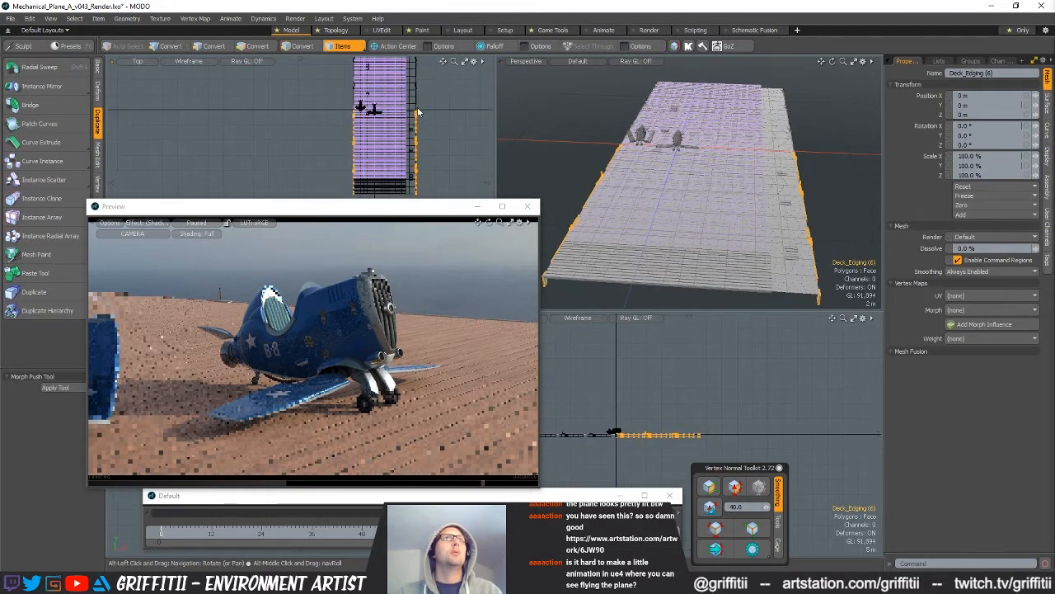
left_click(418, 108, "shift")
left_click_drag(431, 207, 427, 328)
scroll(450, 76, "down", 2)
left_click_drag(449, 76, 401, 183, "alt")
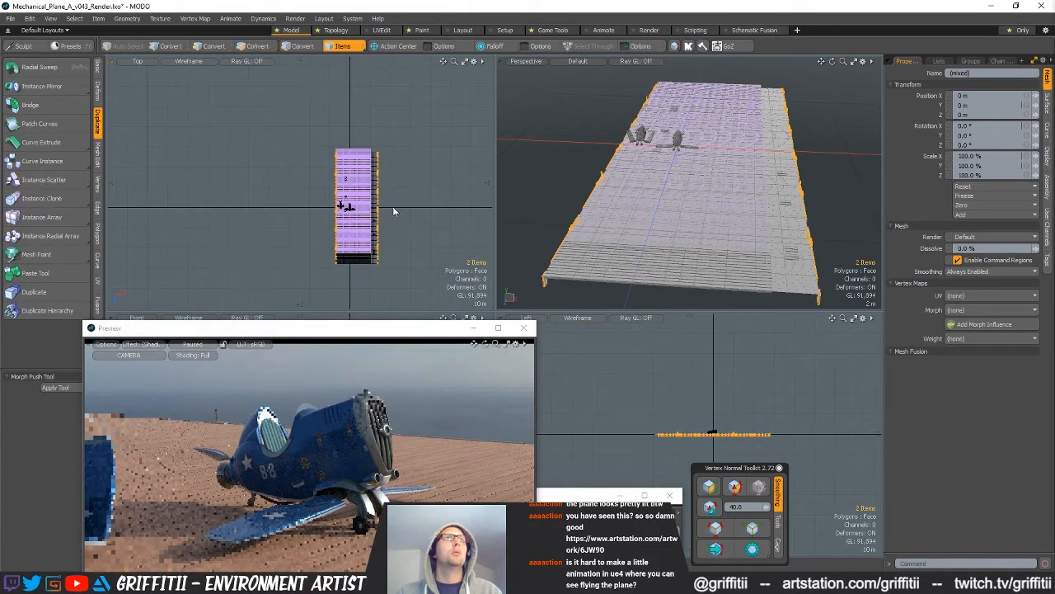
- Try to delete all polygons of the two deck edging meshes, and undo the deletion
key("3")
key("Delete")
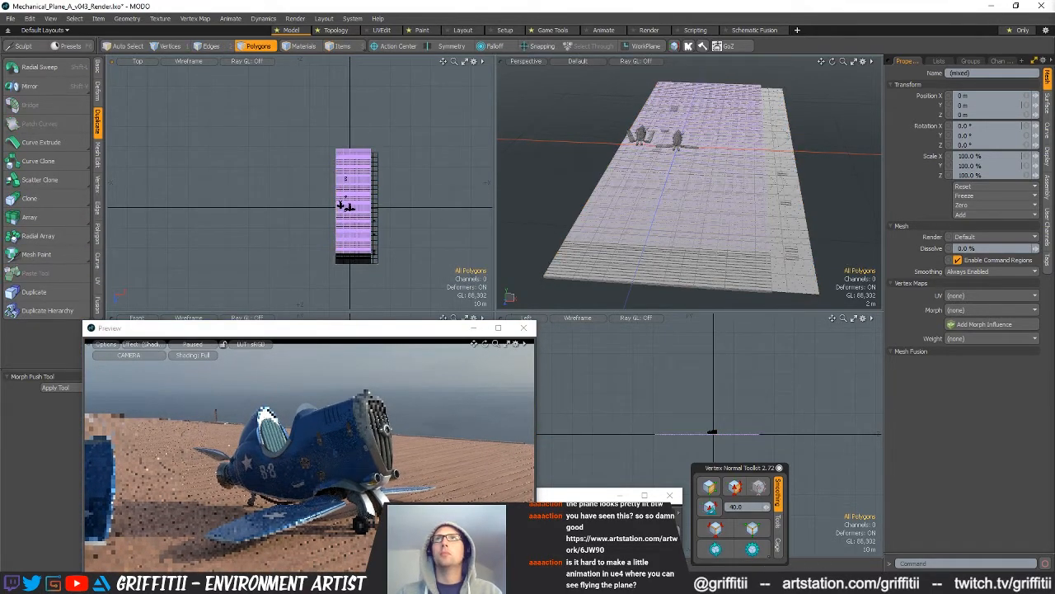
key("ctrl+z")
- Move the +X side vertices of the Deck_Edging meshes inward with snapping, onto the trimmed edge of the deck
scroll(390, 224, "up", 3)
scroll(416, 147, "down", 1)
key("1")
left_click_drag(396, 57, 388, 105, "alt")
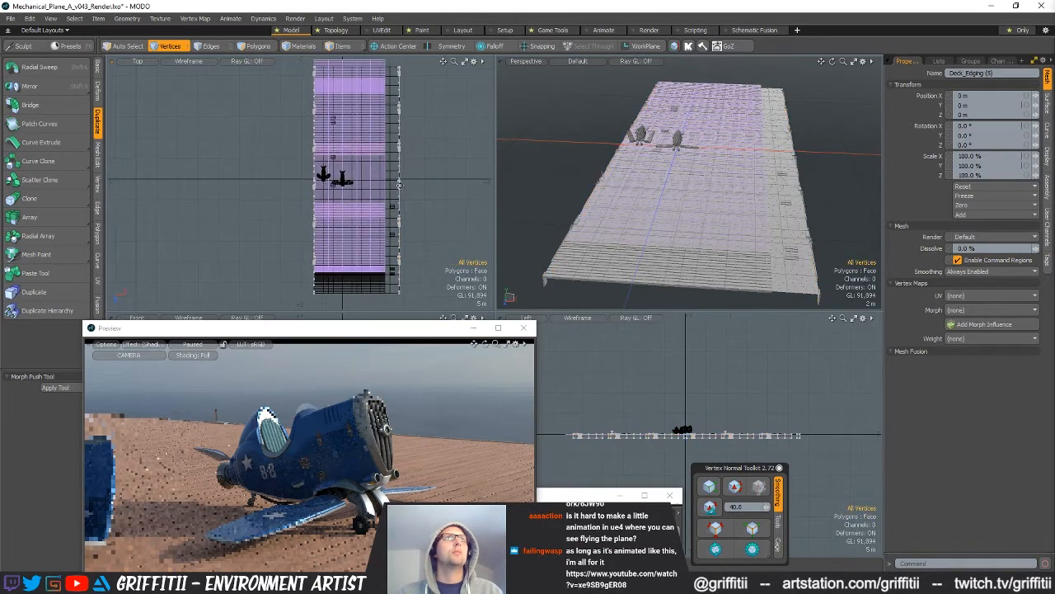
right_click_drag(405, 425, 397, 416)
scroll(399, 247, "up", 5)
key("w")
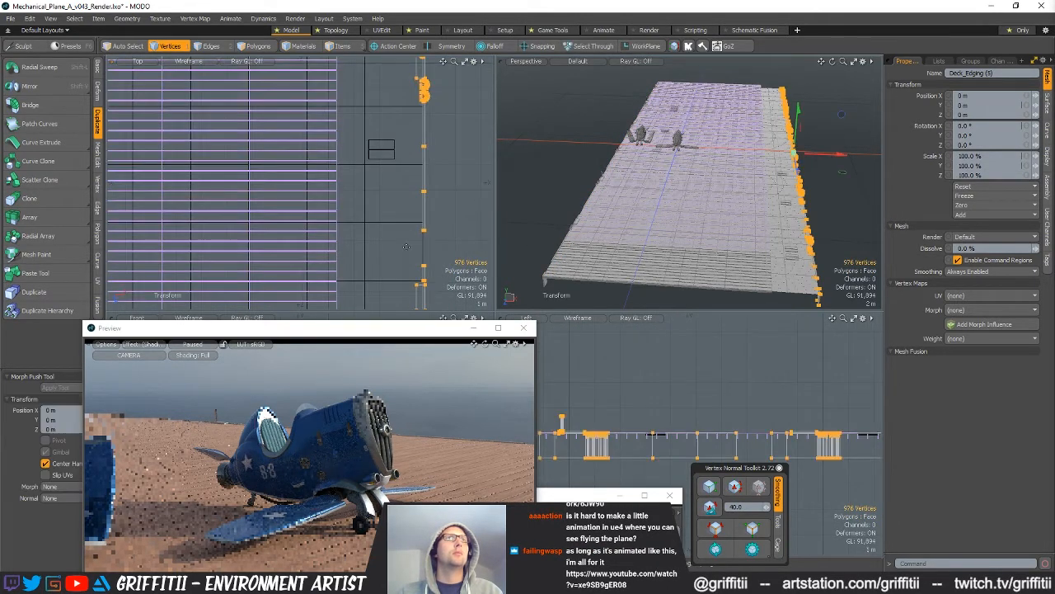
scroll(416, 245, "up", 2)
key("x")
left_click(432, 222)
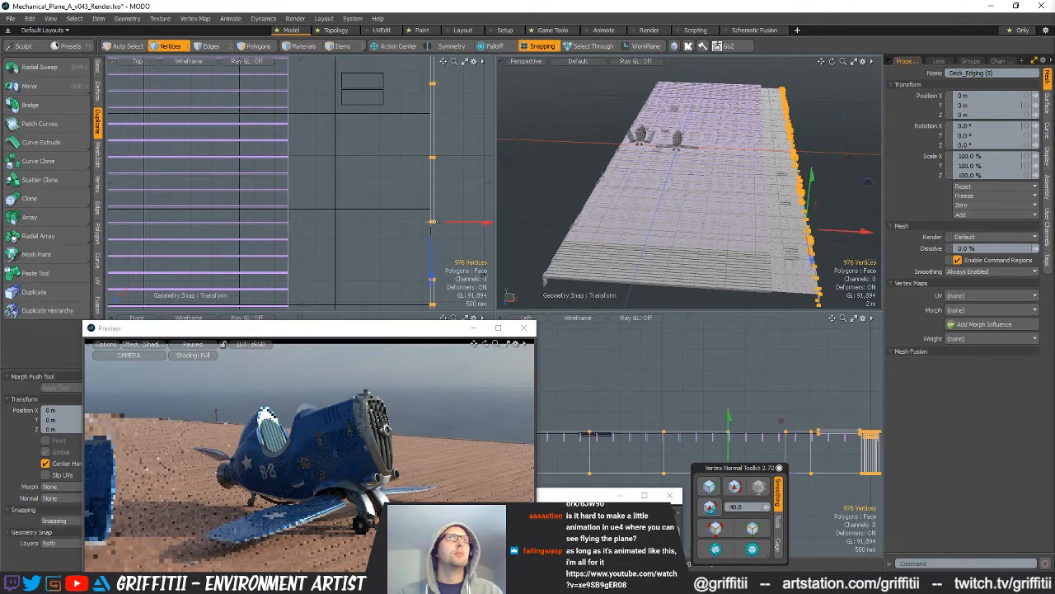
left_click_drag(450, 225, 359, 225)
key("q")
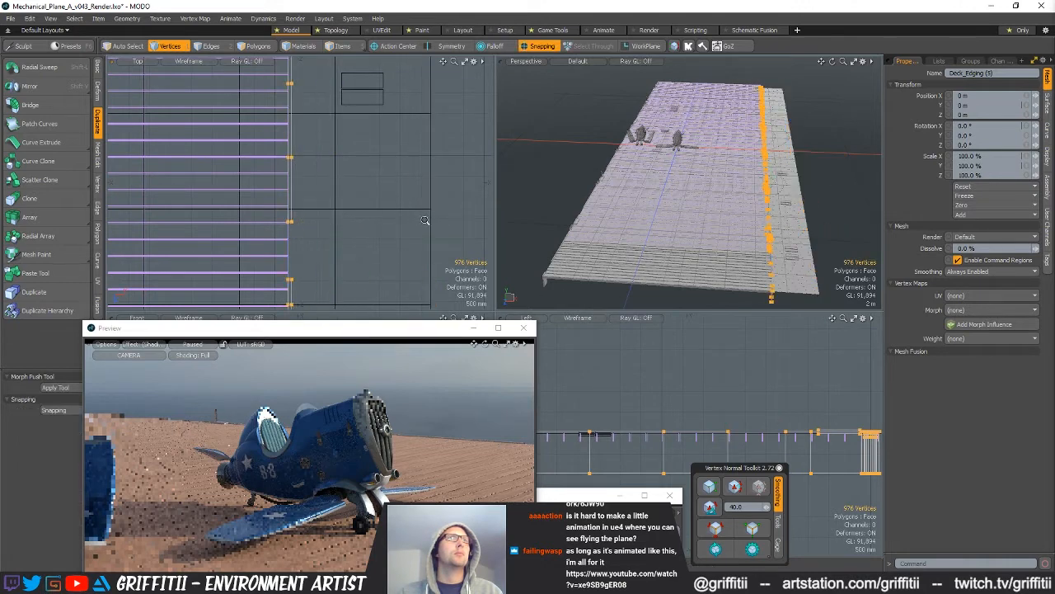
- Try loop slicing the Deck mesh across its +X side with a count of 1, and undo both attempts
scroll(410, 231, "down", 2)
key("5")
left_click(408, 220)
key("3")
left_click_drag(379, 214, 378, 226)
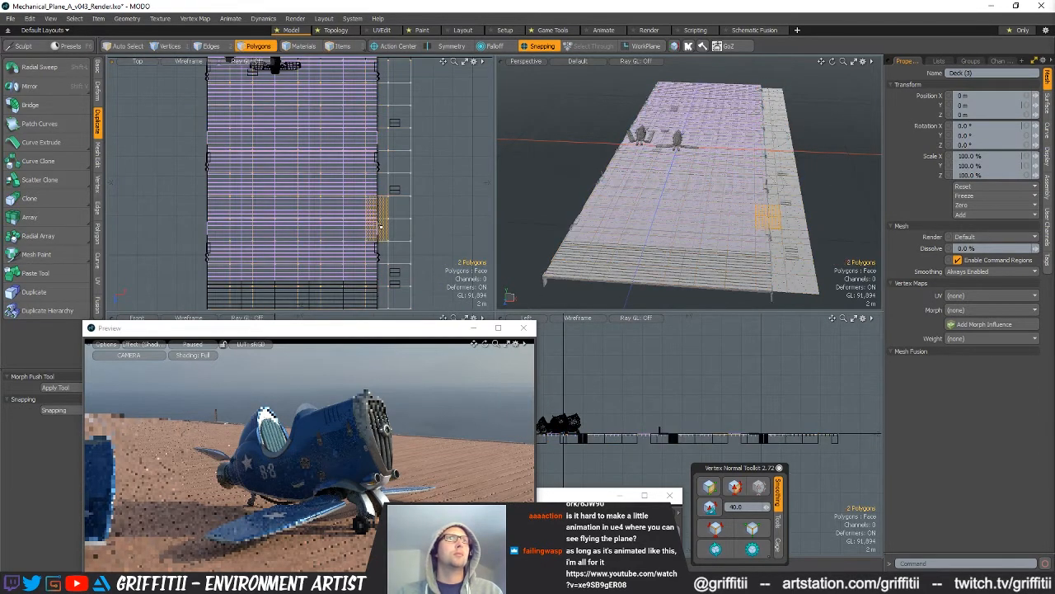
key("alt+c")
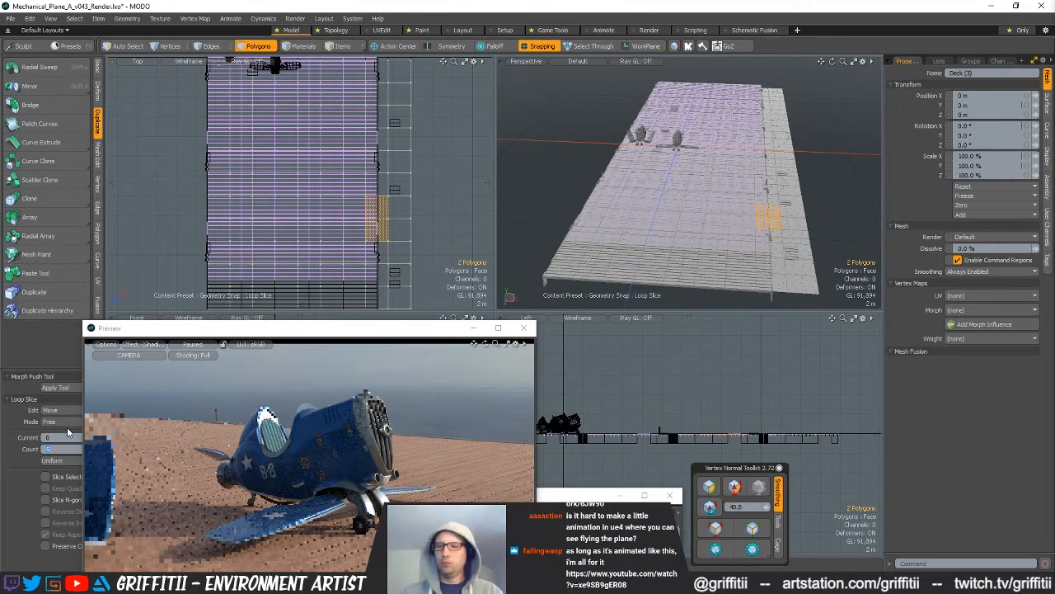
left_click(410, 220)
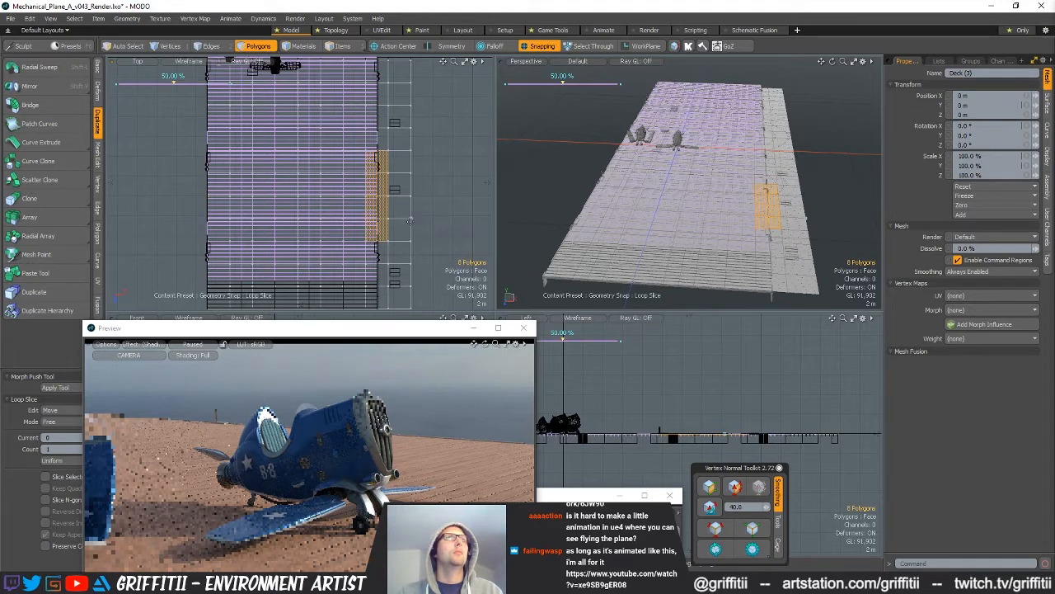
mouse_move(378, 240)
left_mouse_down("ctrl+alt")
mouse_move(465, 225)
mouse_move(360, 233)
left_mouse_up("ctrl+alt")
key("ctrl+z")
key("q")
left_click(451, 199)
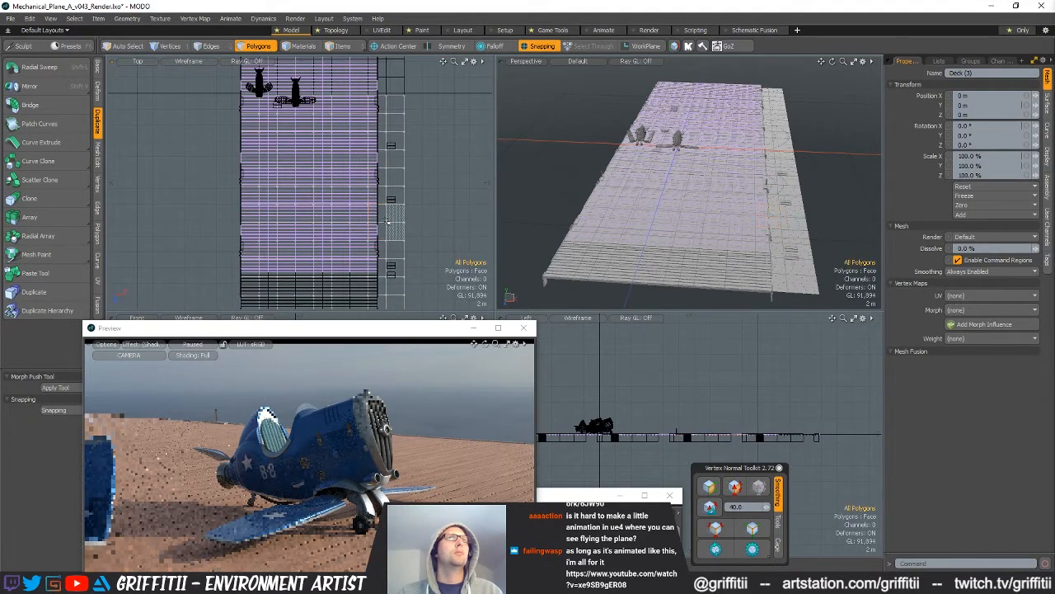
key("alt+c")
left_click(455, 194)
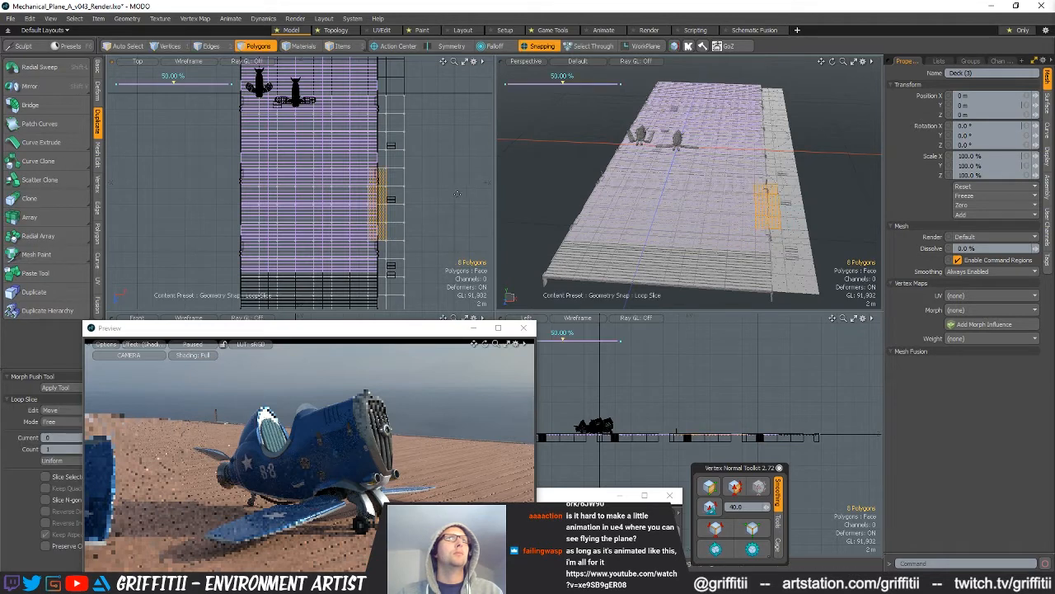
key("ctrl+z")
key("q")
- Merge the overlapping vertices of the Deck (3) mesh with a 1 mm distance
key("1")
scroll(447, 169, "down", 2)
mouse_move(458, 126)
right_mouse_down()
mouse_move(272, 311)
mouse_move(453, 285)
right_mouse_up()
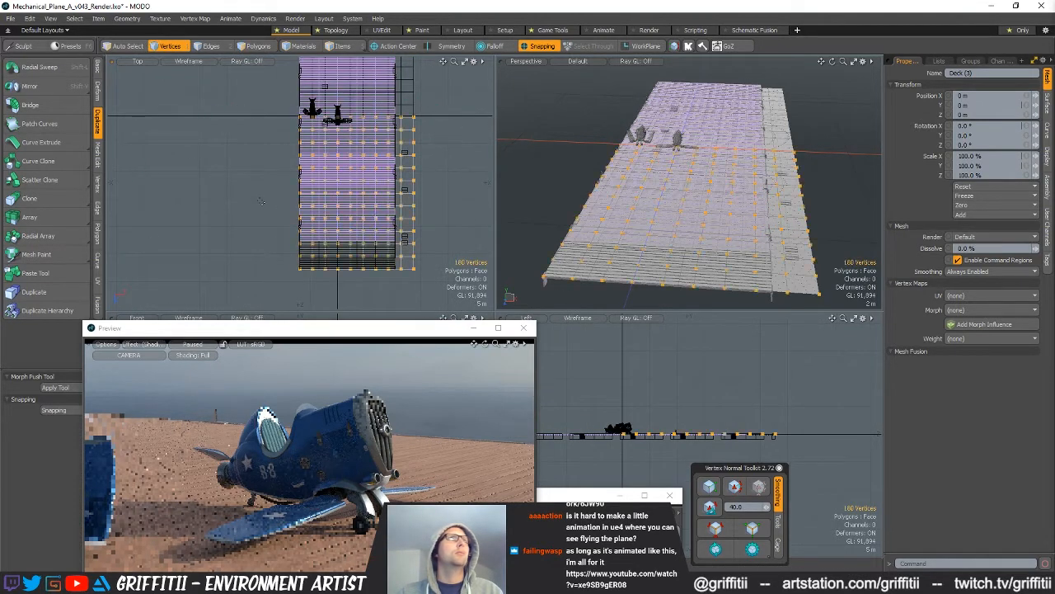
left_click(98, 188)
left_click(37, 124)
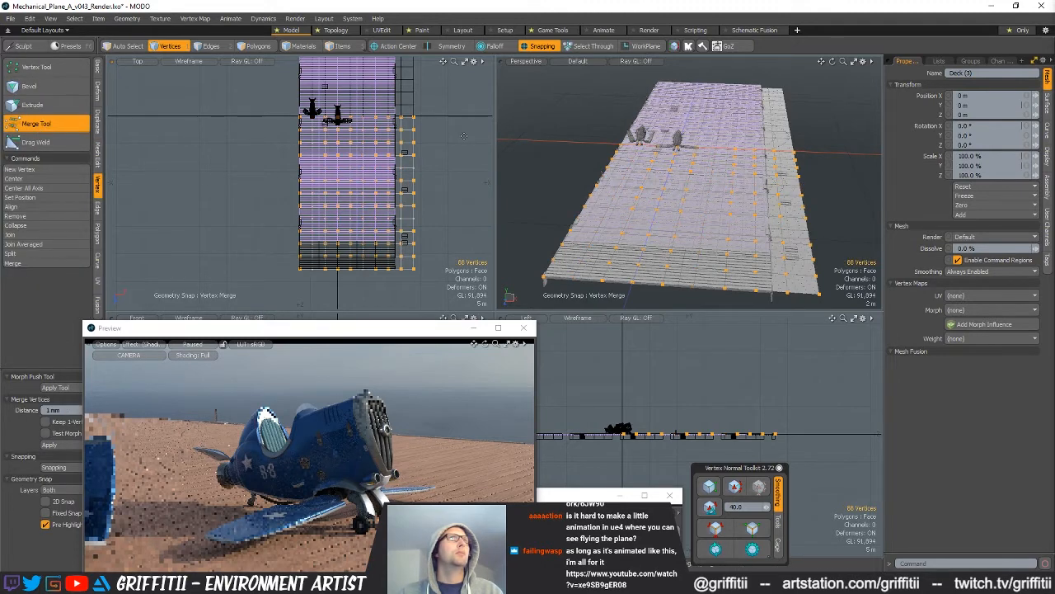
key("q")
- Select the adjoining Deck (7) mesh and merge its overlapping vertices with the Merge Tool
left_click_drag(424, 153, 418, 244, "alt+shift")
key("5")
left_click(408, 164)
key("3")
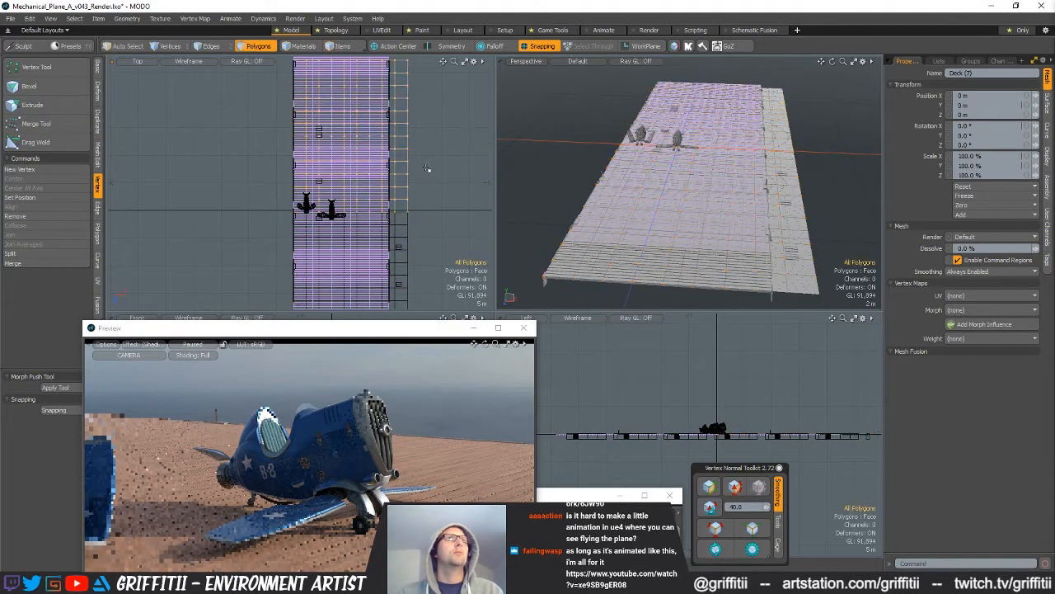
scroll(432, 192, "down", 2)
key("1")
mouse_move(450, 107)
right_mouse_down()
mouse_move(198, 272)
mouse_move(449, 248)
right_mouse_up()
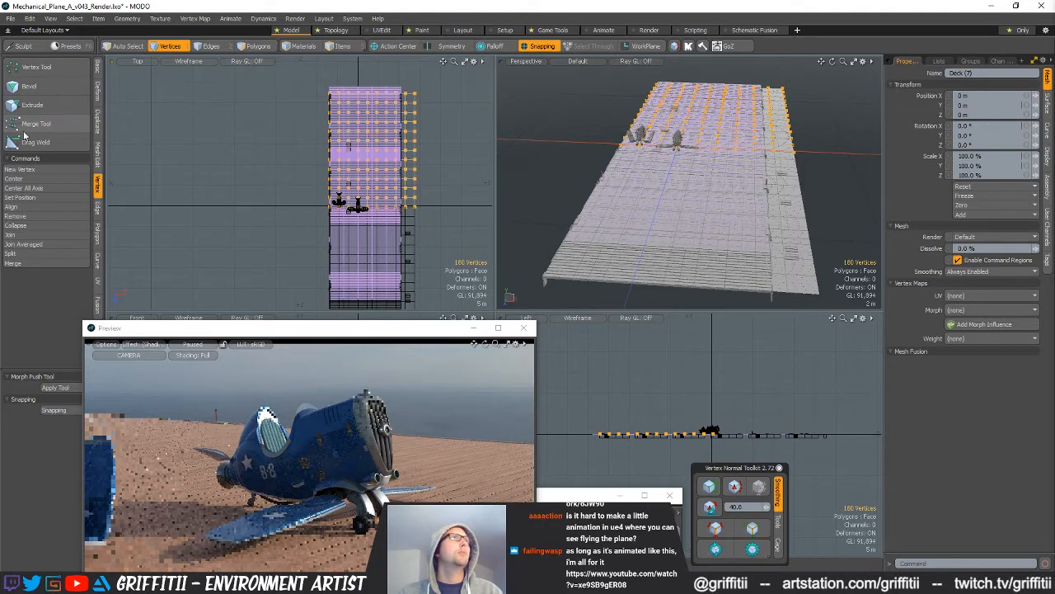
left_click(38, 123)
key("q")
- Cut all polygons from the Deck (7) mesh and paste them into the Deck (3) mesh
key("2")
key("3")
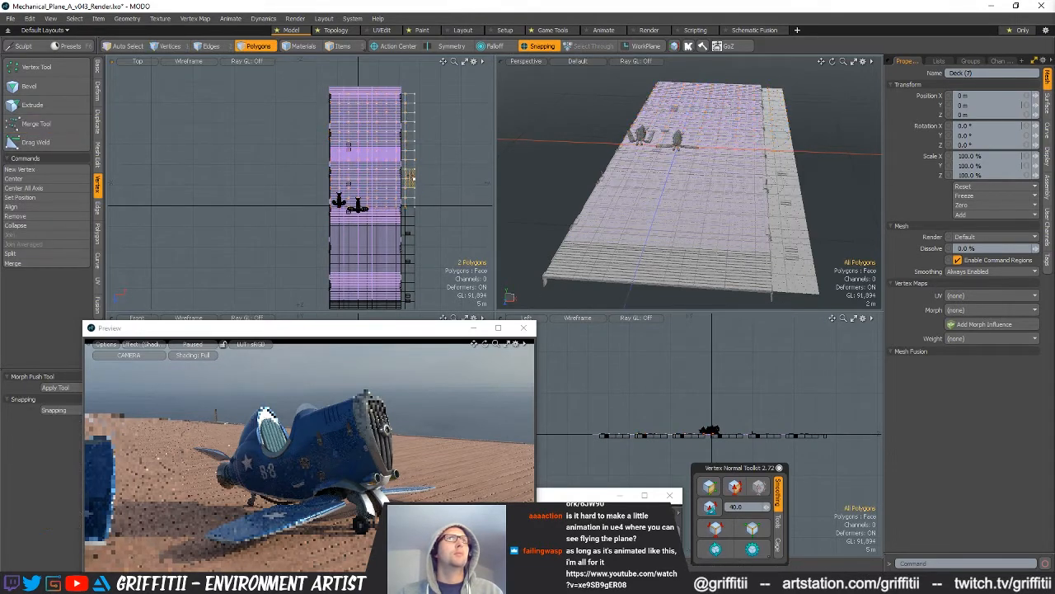
key("ctrl+x")
key("5")
left_click(416, 232)
key("3")
key("ctrl+v")
key("x")
- Merge the overlapping vertices where the two sections of the combined Deck (3) mesh meet
key("1")
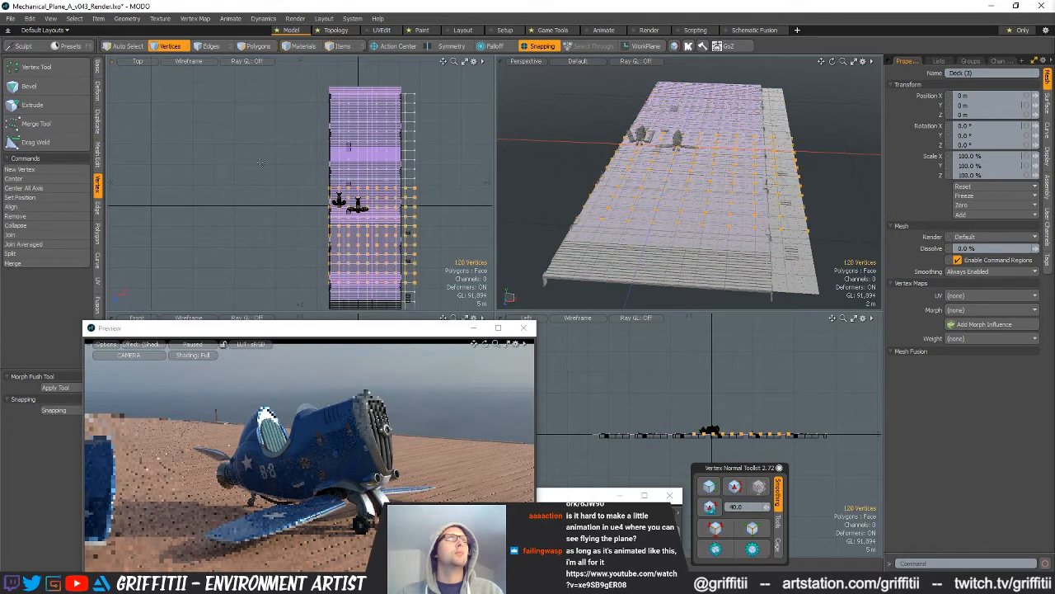
left_click(37, 123)
key("q")
- Loop slice the polygon strip under the +X edging lengthwise at 50% with a count of 1
key("2")
left_click_drag(410, 170, 505, 163, "ctrl+alt")
key("3")
left_click_drag(392, 152, 394, 199)
key("alt+c")
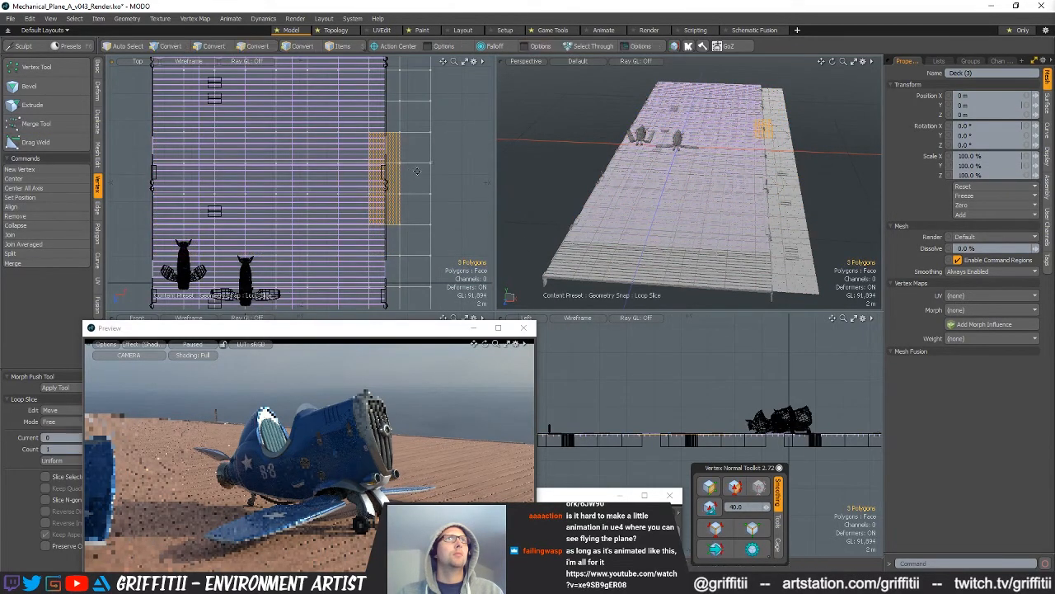
left_click(433, 150)
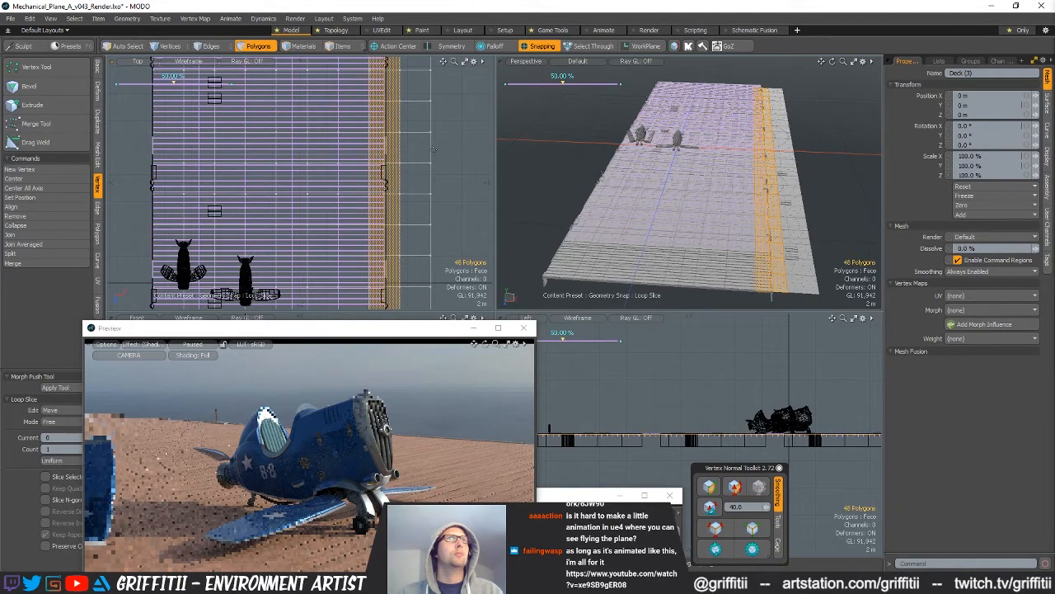
left_click_drag(379, 133, 505, 131, "ctrl+alt")
key("ctrl+z")
- Delete the polygon strips of the Deck (3) mesh that extend beyond the edging on the +X side
mouse_move(427, 159)
left_mouse_down()
mouse_move(322, 166)
mouse_move(428, 167)
left_mouse_up()
key("space")
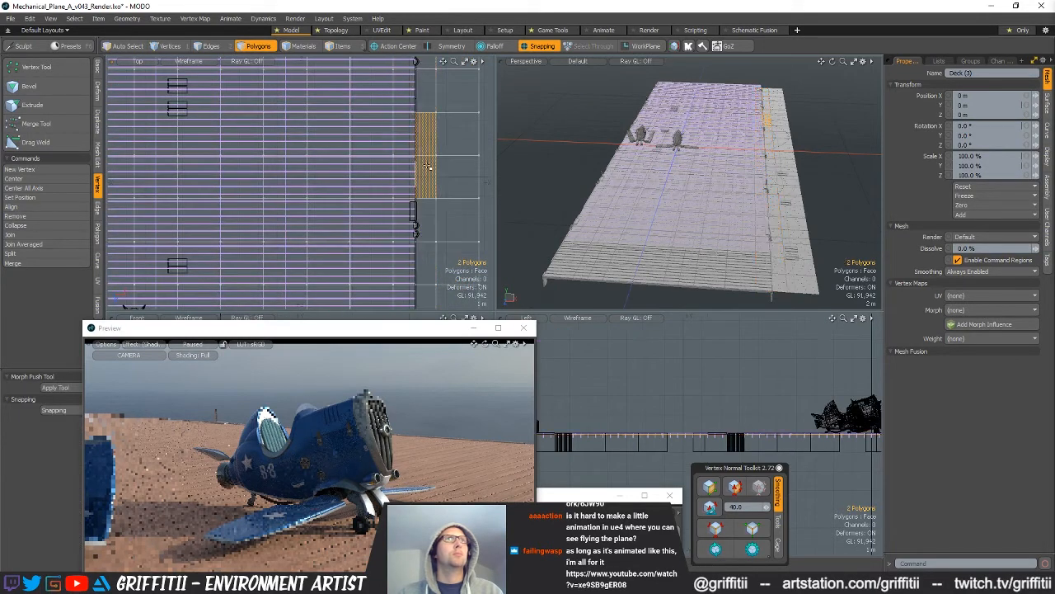
key("Delete")
double_click(443, 150)
key("Delete")
key("a")
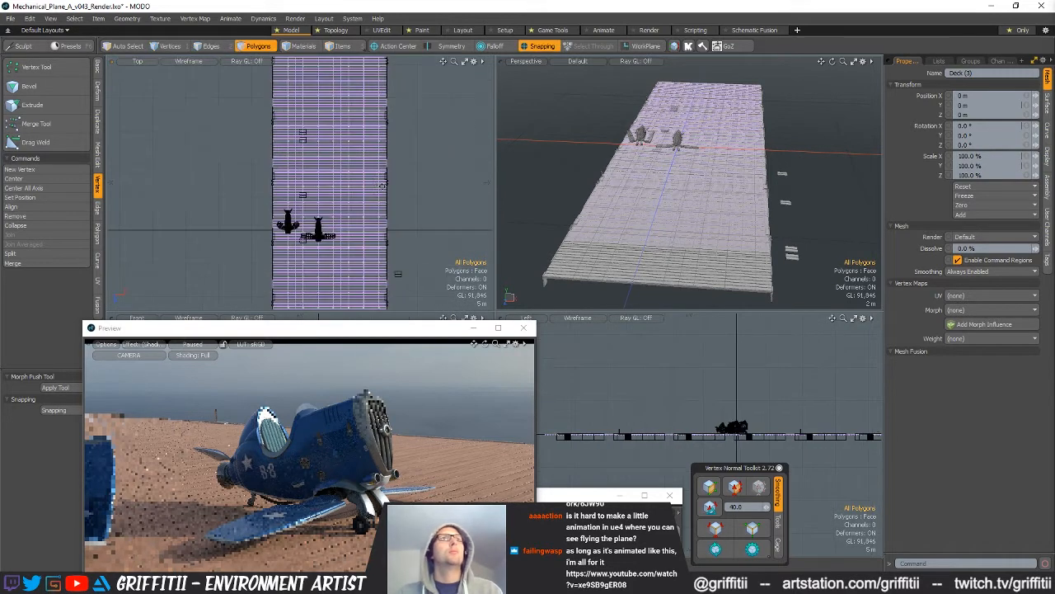
- Move the Deck_Hatches (6) vertices from outside the +X edge onto the narrowed deck
key("5")
left_click(398, 276)
key("3")
left_click_drag(427, 283, 417, 179, "alt+shift")
key("1")
mouse_move(396, 141)
right_mouse_down()
mouse_move(461, 278)
mouse_move(421, 217)
right_mouse_up()
key("w")
key("x")
mouse_move(421, 226)
left_mouse_down()
mouse_move(394, 227)
mouse_move(417, 271)
left_mouse_up()
key("q")
- Resume rendering in the Preview and reposition its window to check the narrowed deck
left_click(413, 239)
left_click(190, 345)
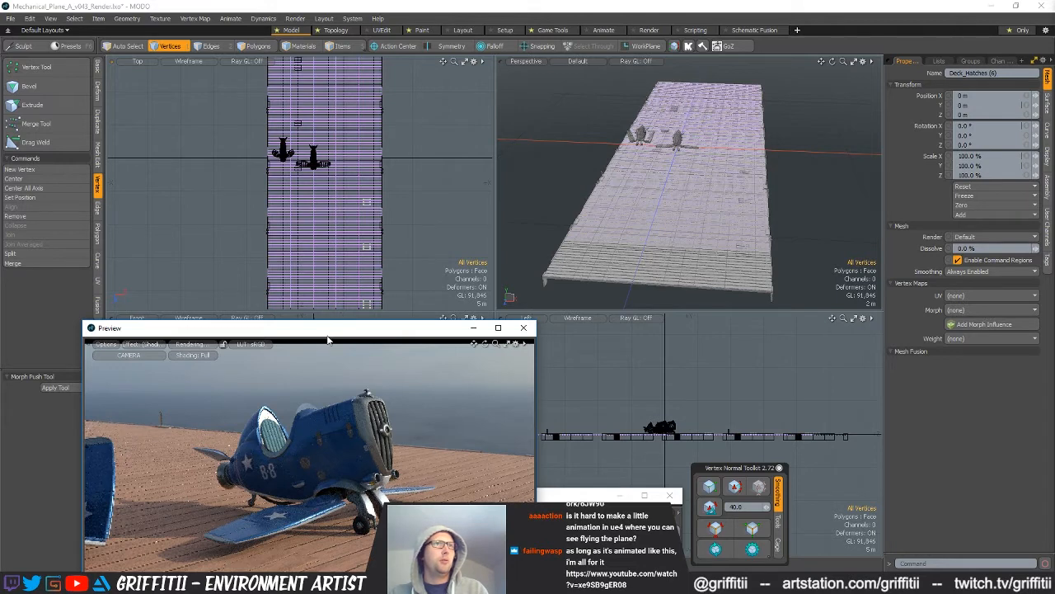
left_click_drag(327, 338, 317, 252)
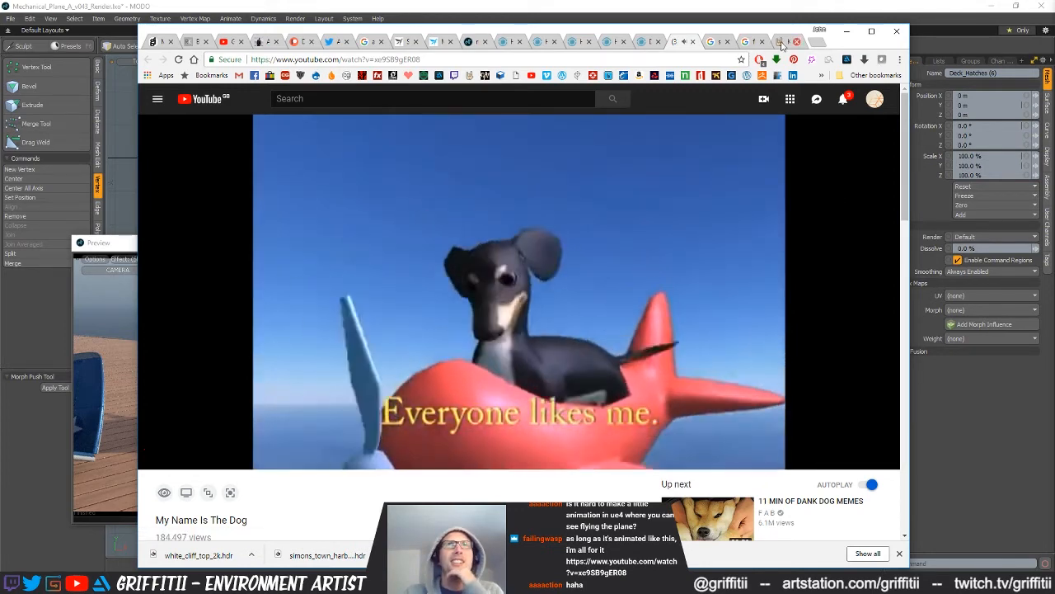
- Look over the shared plane video page in the browser, close its tab and return to MODO
scroll(635, 298, "down", 2)
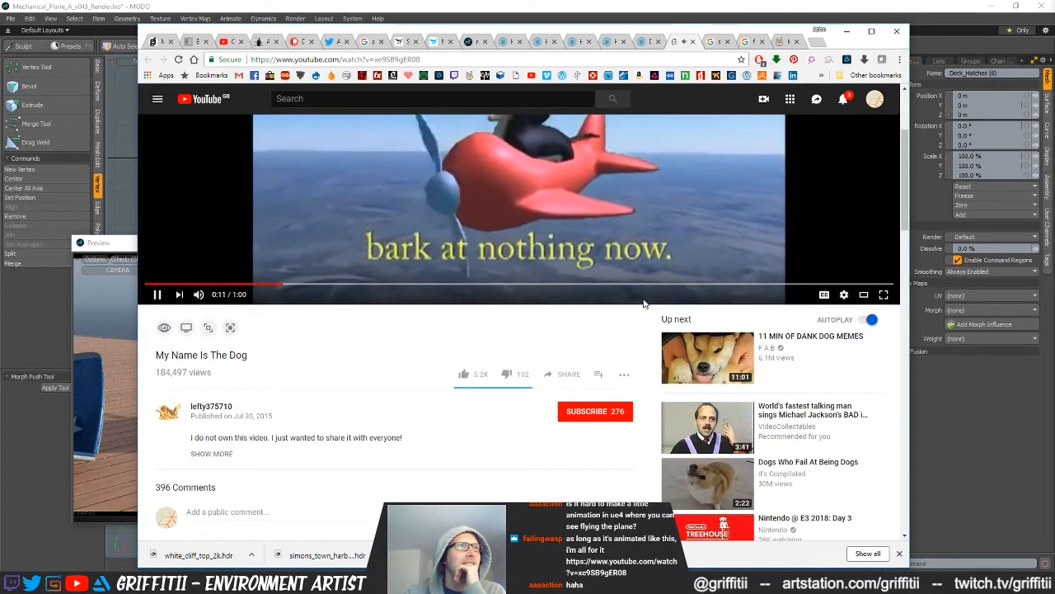
scroll(644, 303, "up", 2)
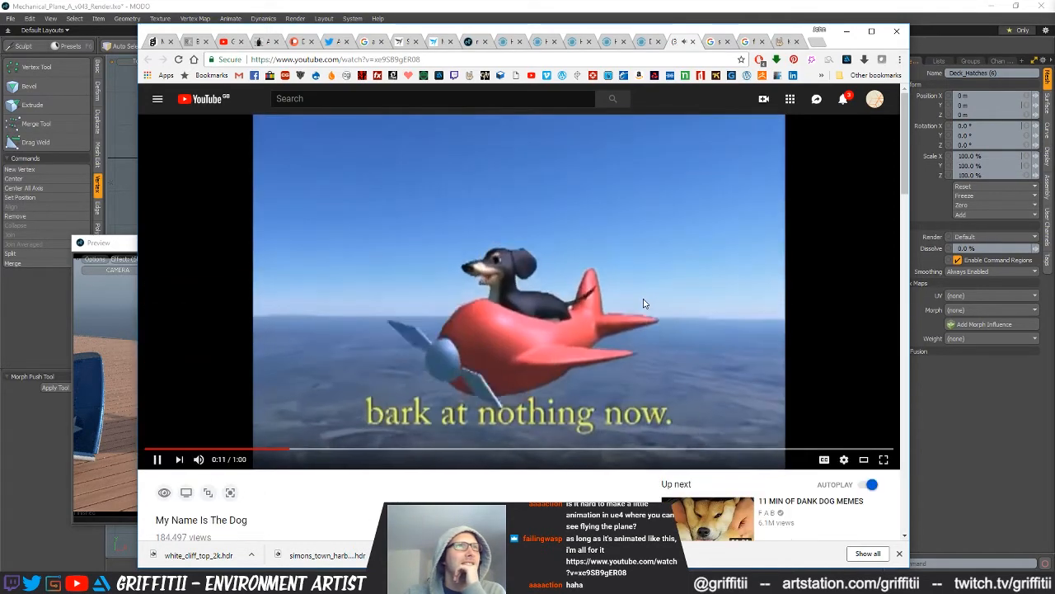
left_click(693, 42)
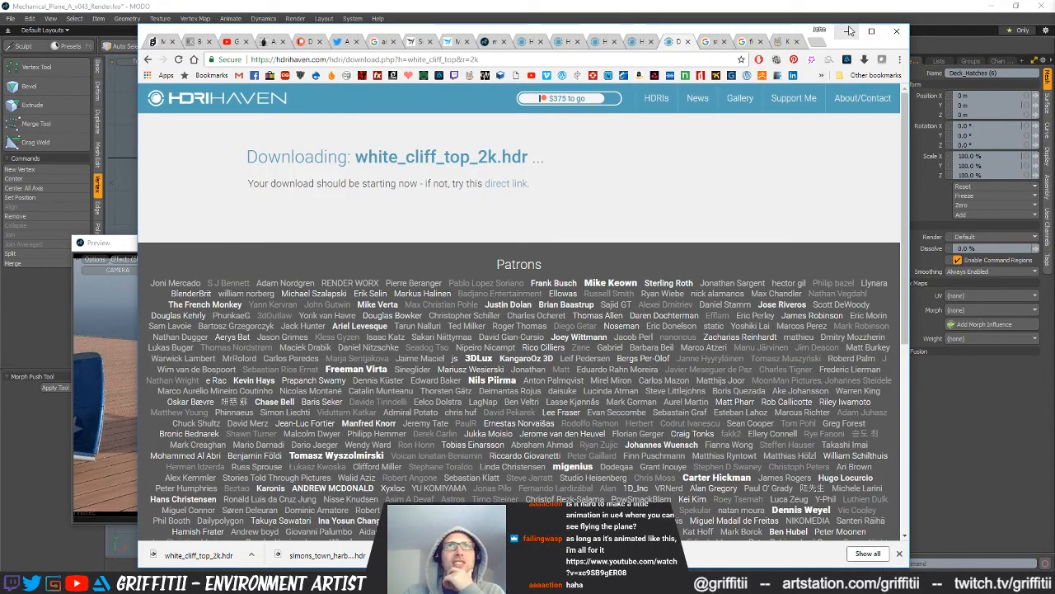
left_click(846, 31)
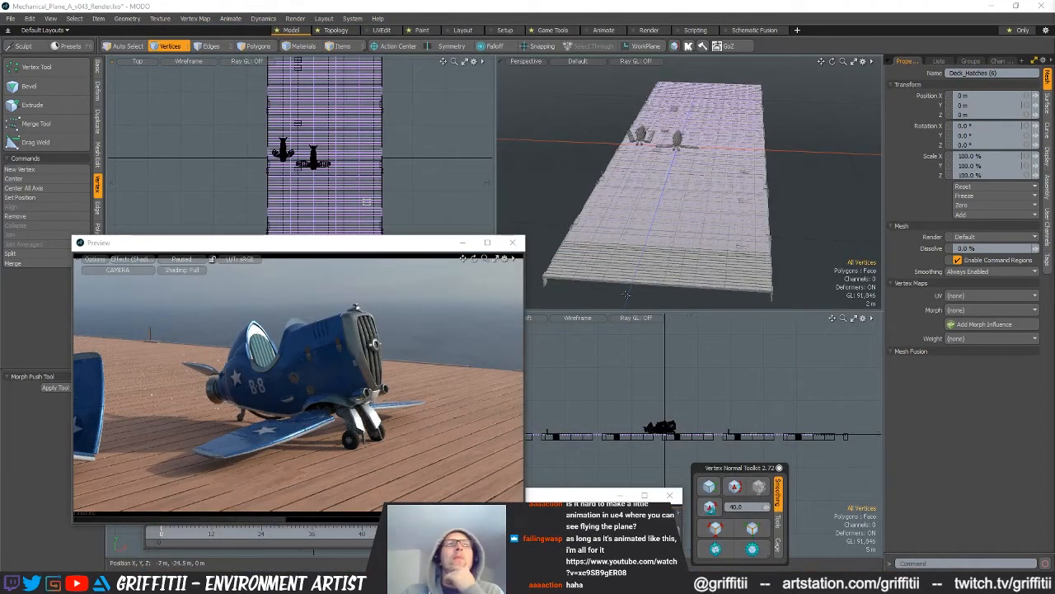
- Examine the edging along the deck's trimmed side in the perspective view
left_click_drag(671, 208, 745, 240, "alt")
scroll(746, 235, "up", 3)
left_click_drag(775, 202, 705, 250, "alt")
scroll(754, 214, "up", 3)
scroll(787, 191, "down", 5)
scroll(748, 250, "up", 3)
scroll(749, 251, "up", 3)
scroll(715, 249, "up", 3)
scroll(711, 250, "down", 4)
- Select the Deck (3) mesh item and move the Preview window clear of the top and front views
key("5")
scroll(324, 179, "up", 8)
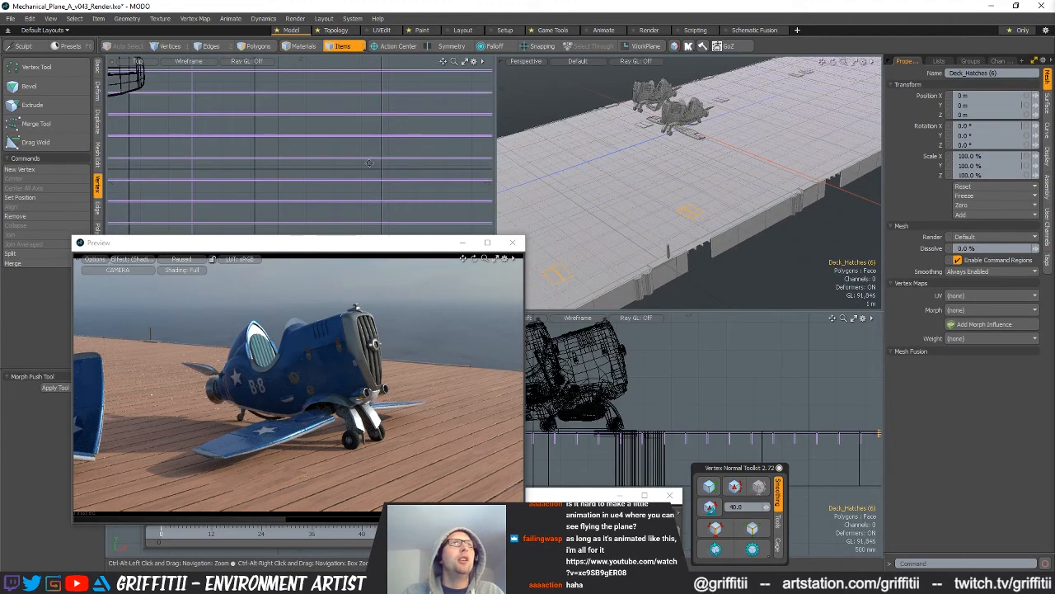
left_click(302, 171)
scroll(302, 171, "down", 8)
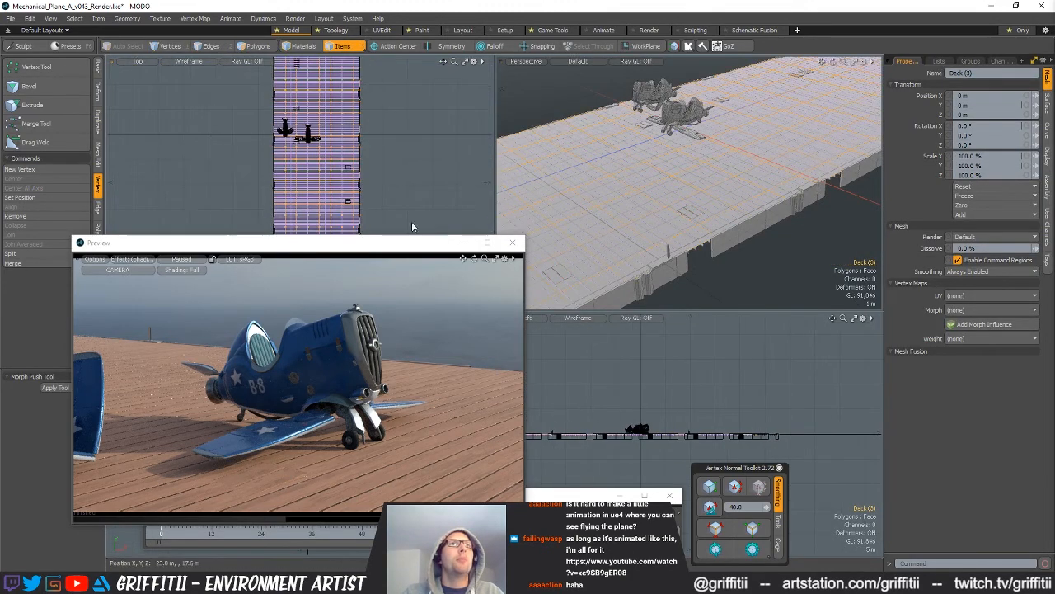
left_click_drag(364, 242, 327, 520)
- Select the boundary edges along both long sides of the Deck (3) mesh
key("1")
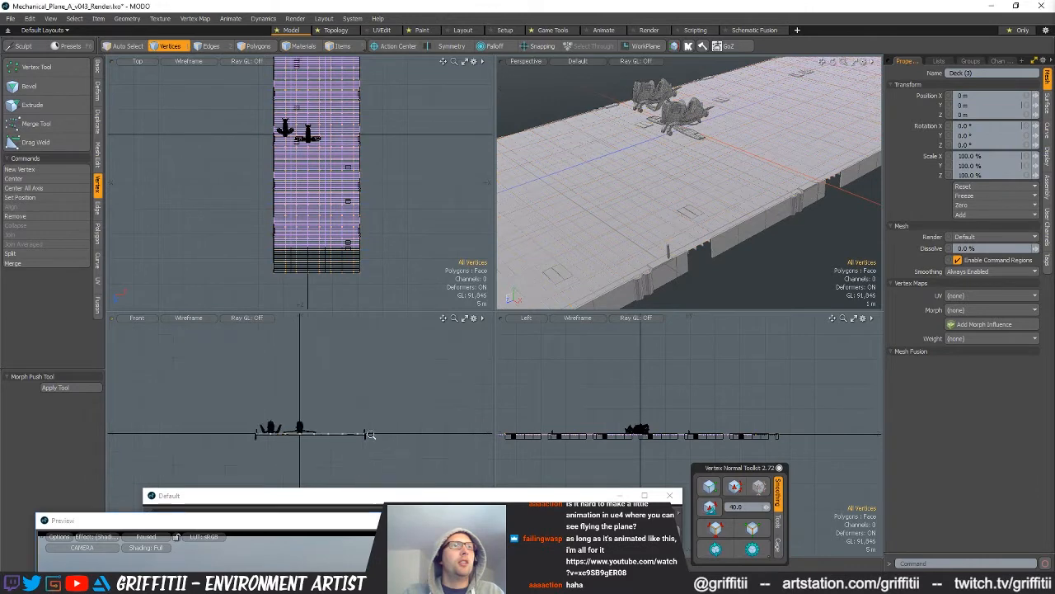
scroll(344, 433, "up", 5)
key("2")
right_click_drag(442, 406, 453, 437)
left_click_drag(429, 437, 658, 427, "alt+shift")
right_click_drag(310, 401, 319, 429, "shift")
left_click_drag(419, 444, 317, 412, "alt+shift")
- Extend the selected side edges downward to the bottom of the deck edging with Edge Extend
key("ctrl+3")
left_click(386, 412)
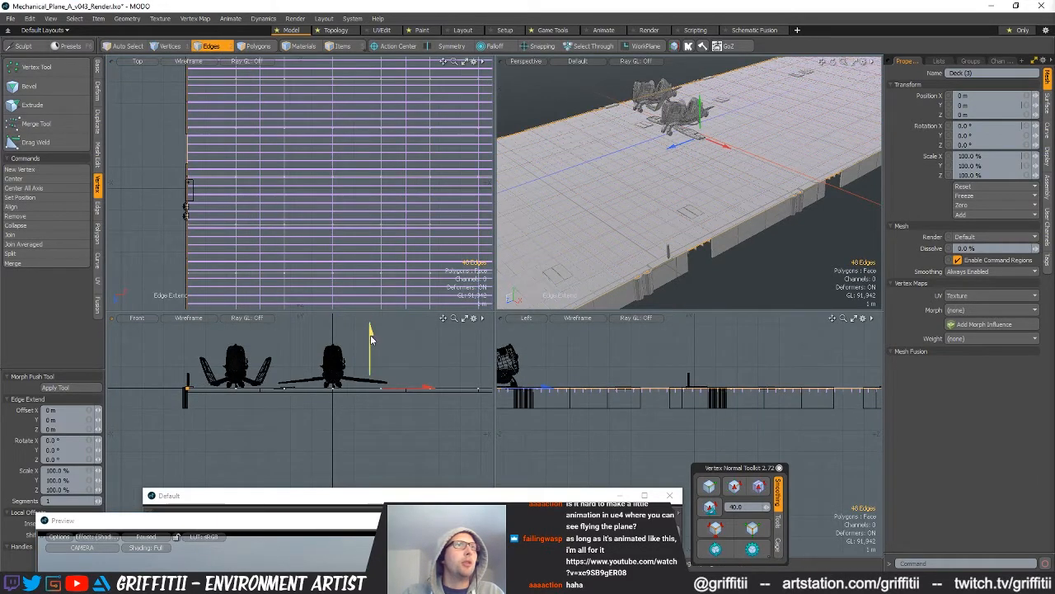
left_click_drag(371, 355, 371, 351)
scroll(366, 422, "down", 2)
left_click_drag(366, 423, 333, 402, "alt+shift")
key("q")
- Try another edge extension on the lowered deck edges, and undo it
key("alt+d")
left_click(379, 401)
key("w")
key("ctrl+z")
key("ctrl+z")
key("ctrl+z")
key("ctrl+z")
key("ctrl+z")
key("ctrl+z")
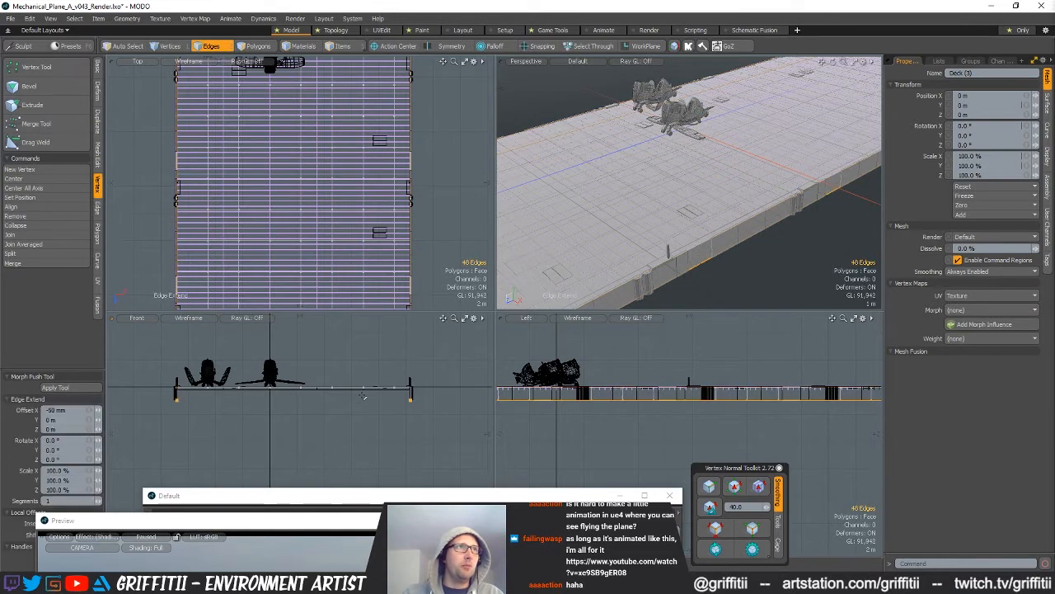
- Extend the lowered edges outward on both sides of the deck with Edge Extend
key("alt+d")
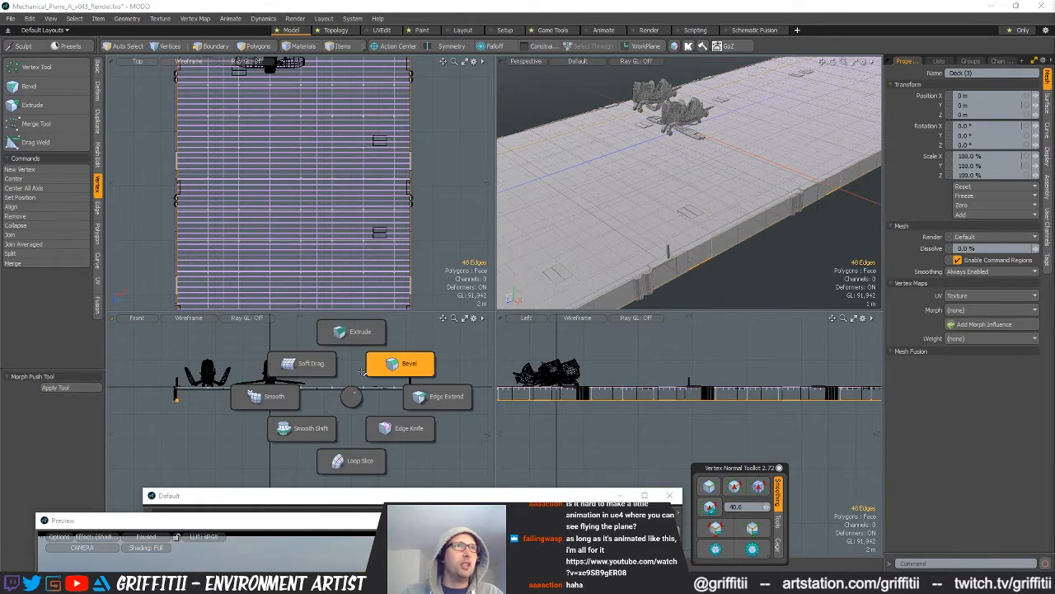
left_click(417, 397)
left_click_drag(350, 404, 360, 404)
key("space")
- Check the extended deck sides in the Preview and move its window clear of the views
left_click(338, 451)
left_click_drag(331, 521, 334, 278)
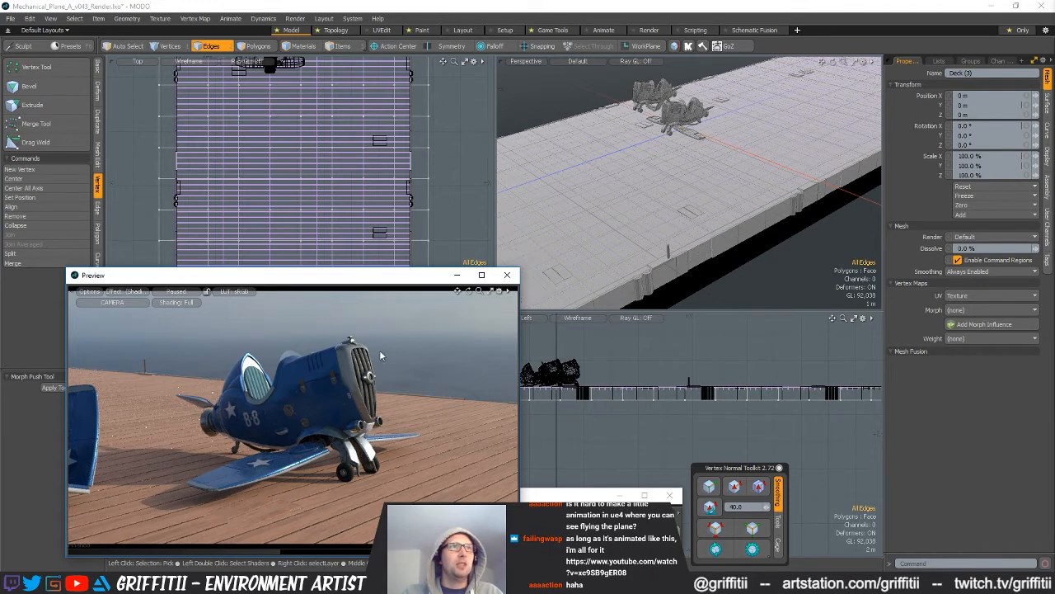
left_click_drag(335, 354, 328, 487)
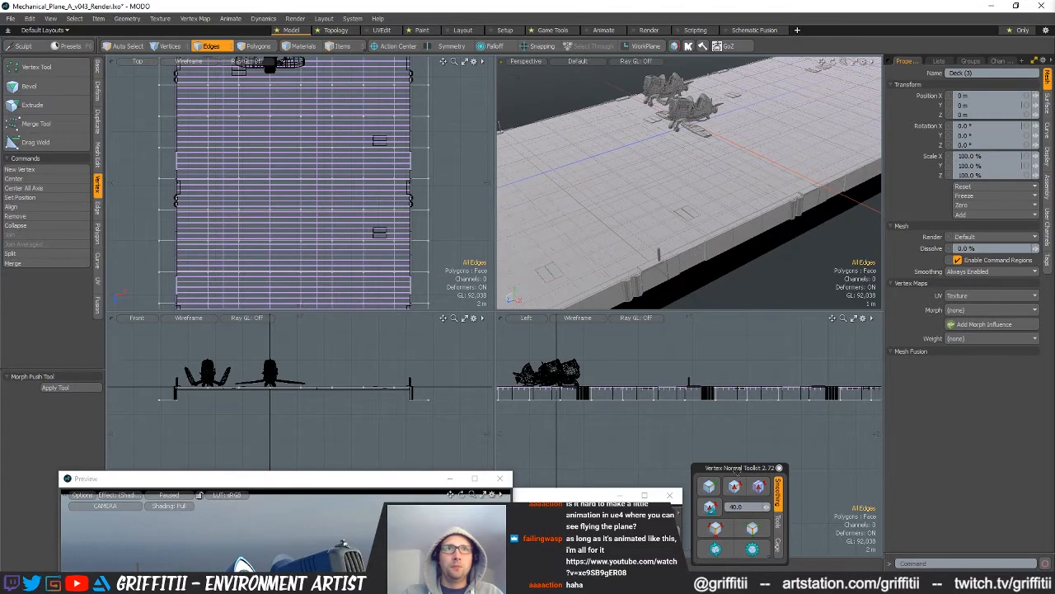
- Select the edge loops along the deck's folded side and apply a Vertex Normal Toolkit smoothing command to them
double_click(660, 272)
double_click(652, 262, "shift")
left_click_drag(652, 262, 628, 230, "alt")
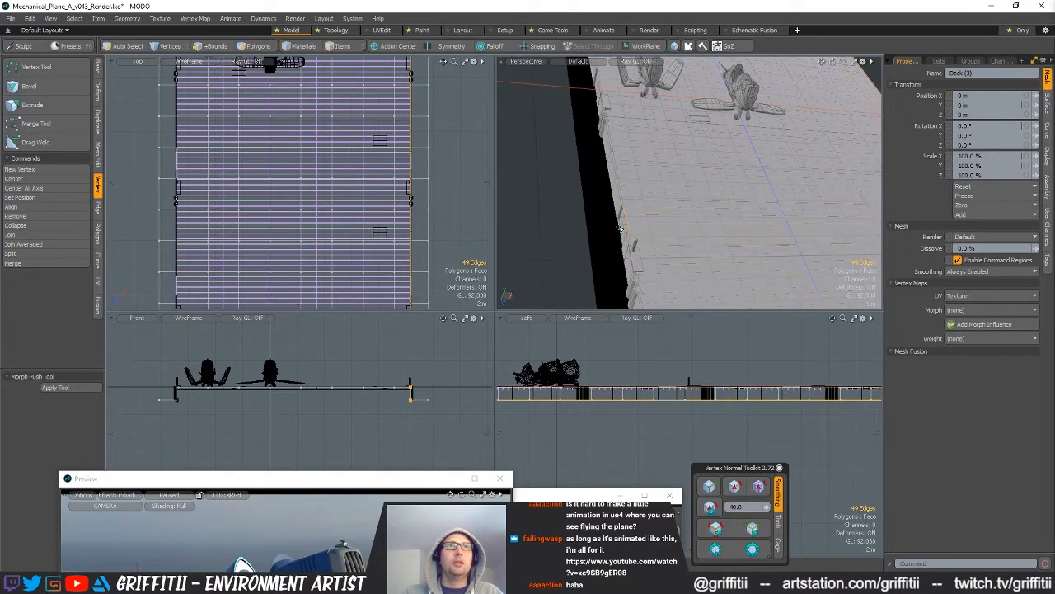
left_click(739, 495)
left_click_drag(725, 235, 635, 216, "ctrl+alt")
- Select all connected polygons of the Deck (3) mesh and assign them the Deck_Edging material
key("3")
left_click_drag(816, 216, 723, 227, "alt")
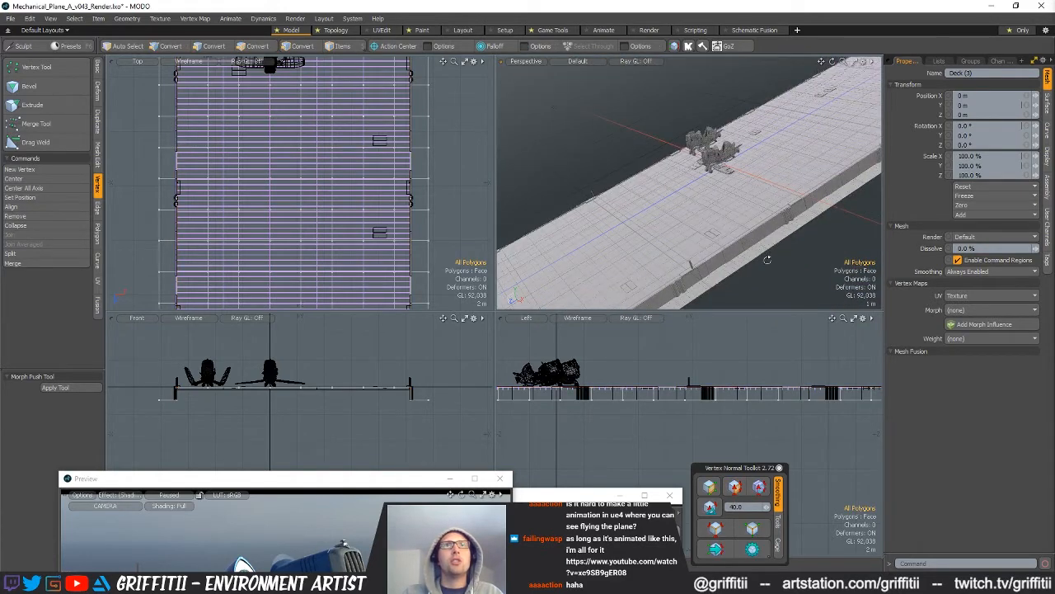
left_click_drag(769, 261, 756, 248, "alt")
scroll(759, 248, "up", 5)
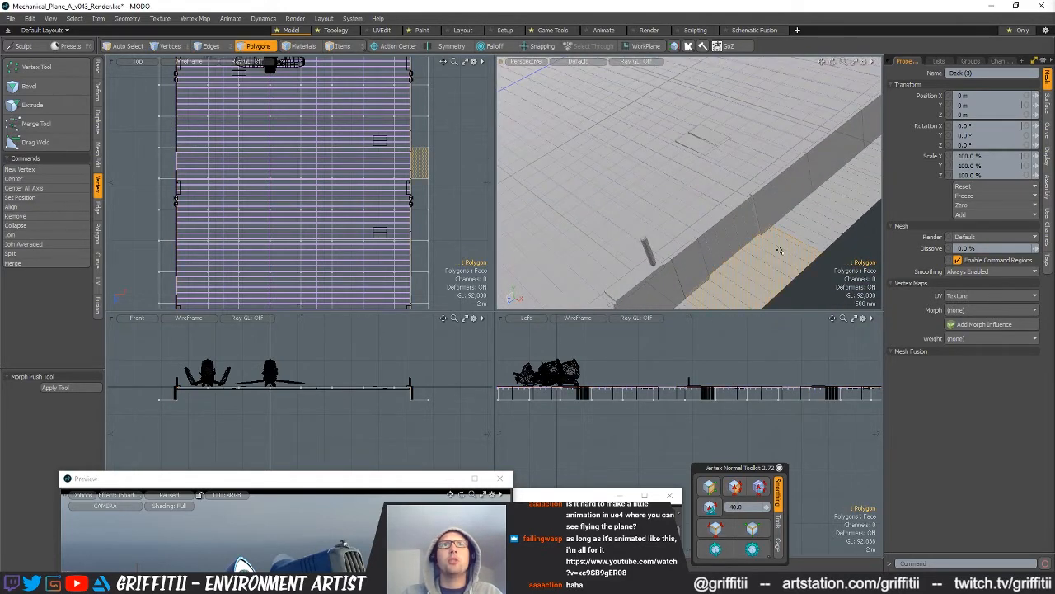
double_click(779, 249)
key("m")
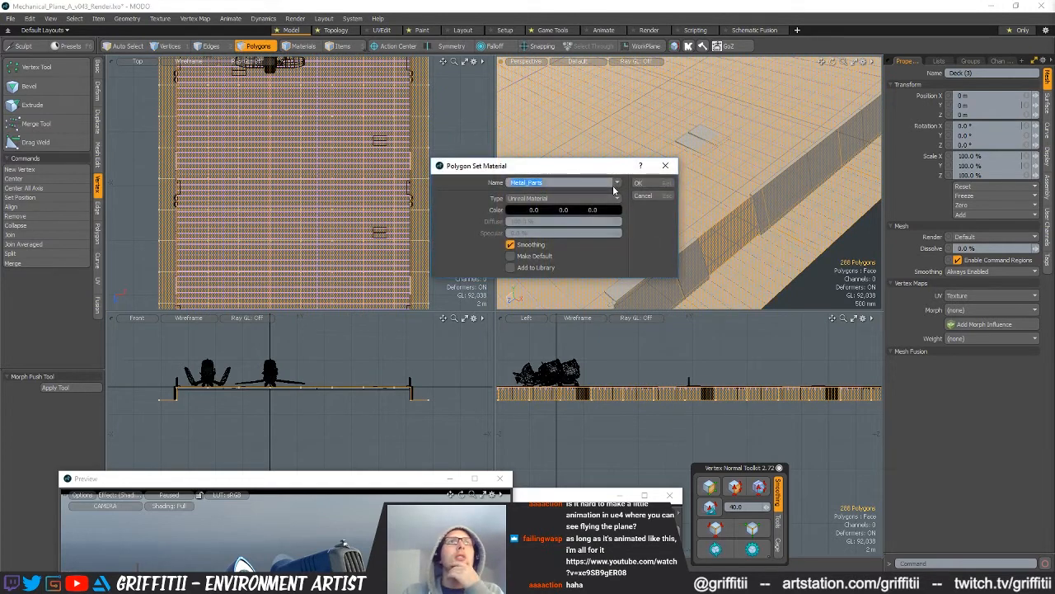
left_click(616, 184)
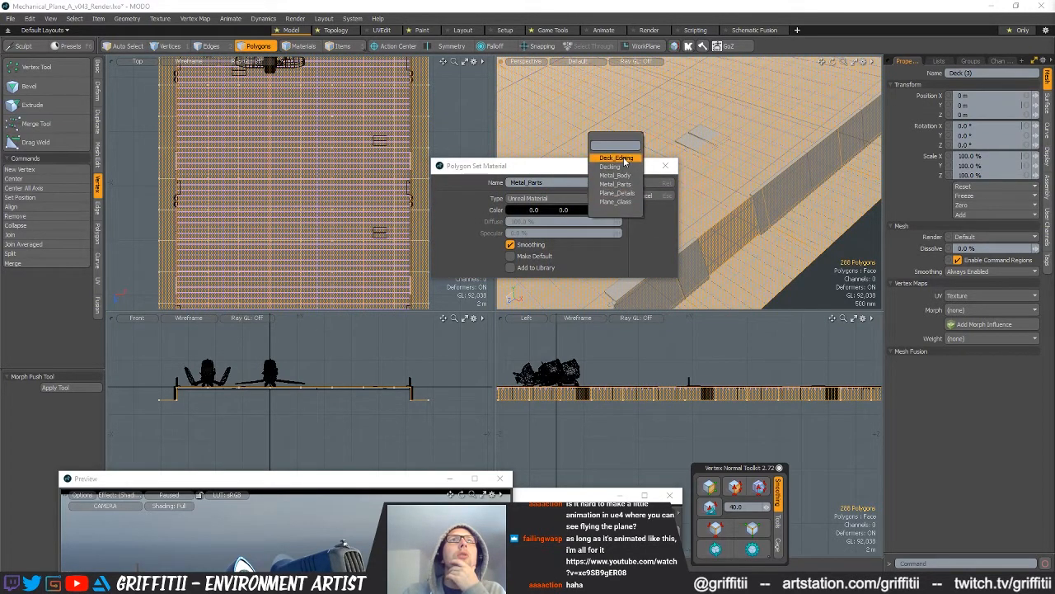
left_click(624, 159)
left_click(649, 182)
left_click(818, 286)
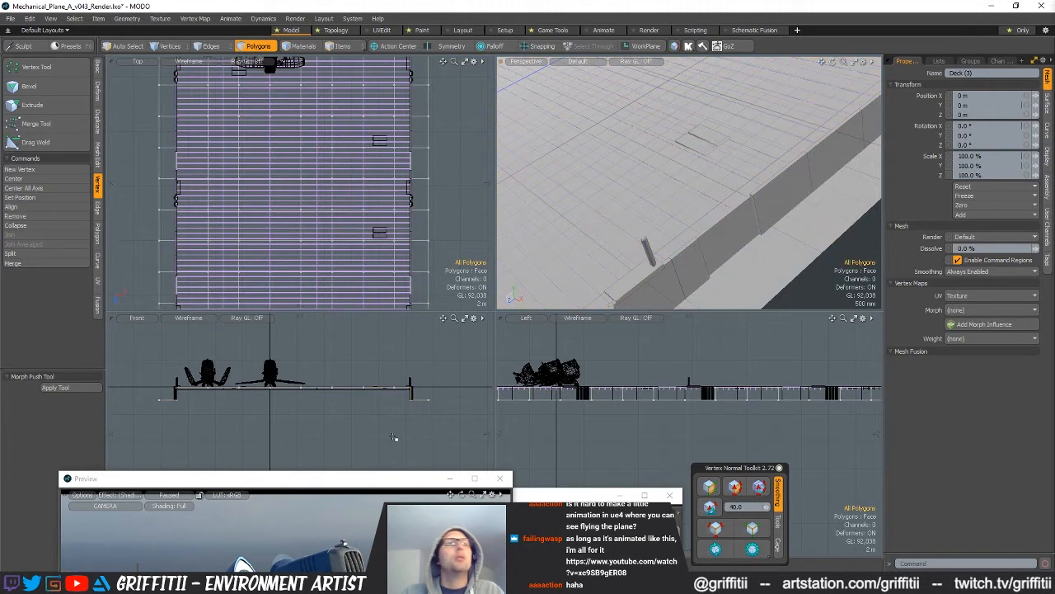
- Select the deck's connected polygons, exclude its folded sides, and assign the remaining top polygons the Decking material
scroll(698, 189, "up", 5)
left_click_drag(698, 189, 576, 210, "alt")
scroll(696, 249, "up", 4)
double_click(691, 247)
scroll(568, 220, "down", 3)
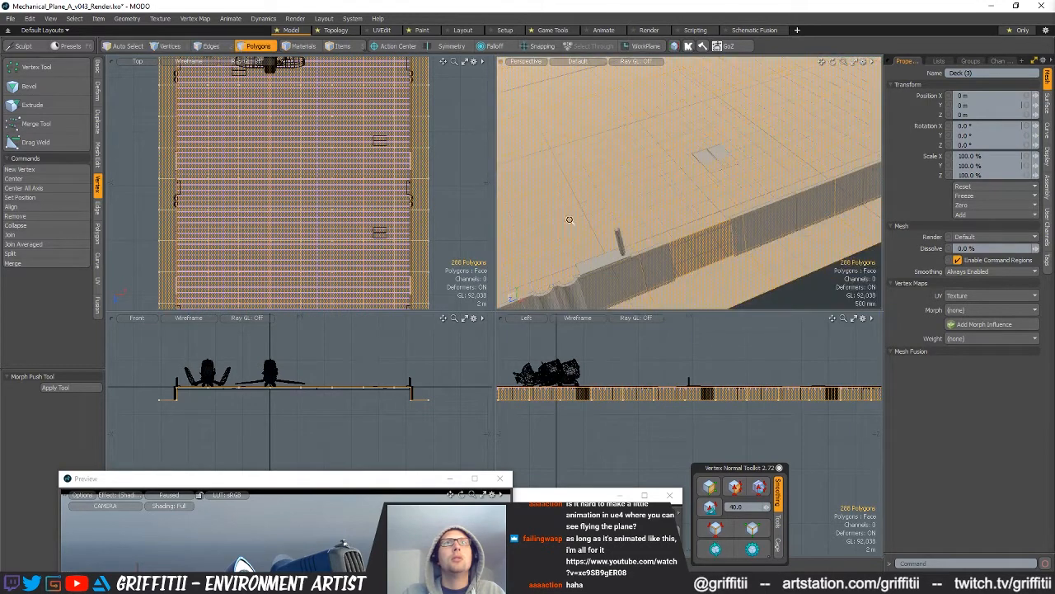
scroll(362, 274, "down", 5)
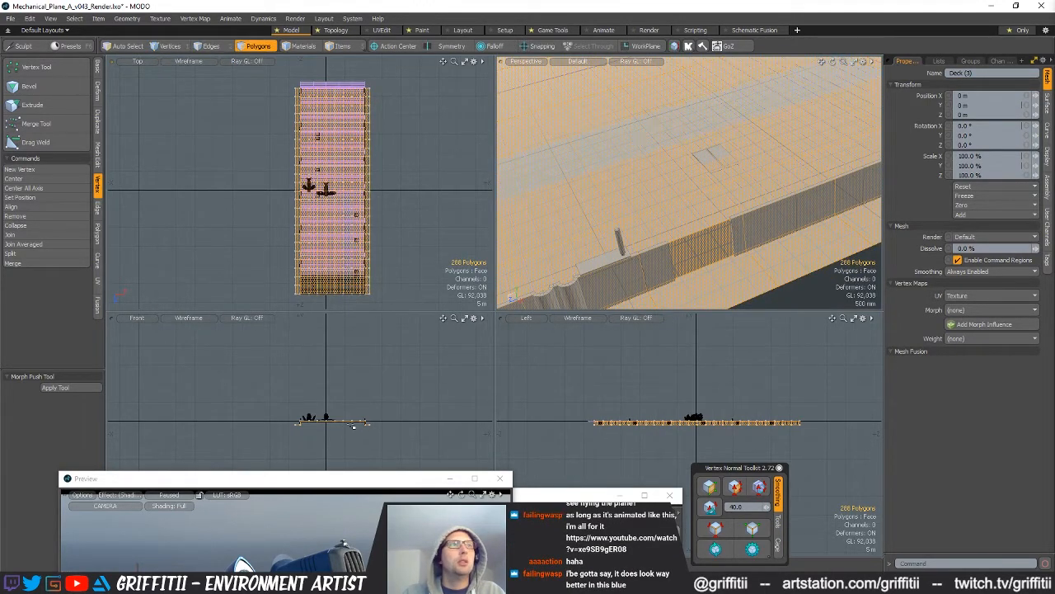
scroll(353, 426, "up", 5)
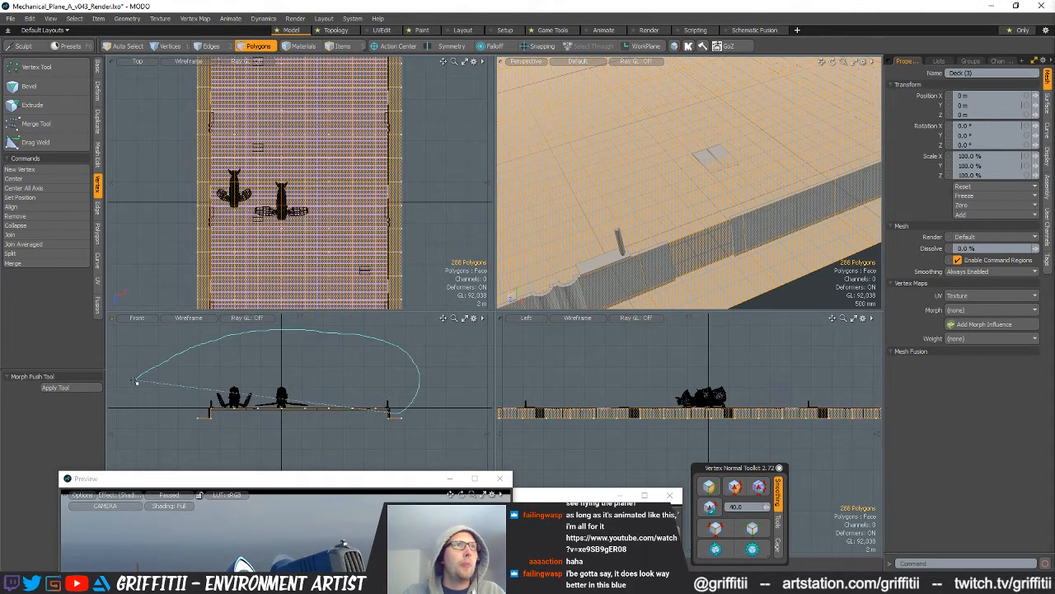
right_click_drag(139, 412, 139, 412)
key("Delete")
key("m")
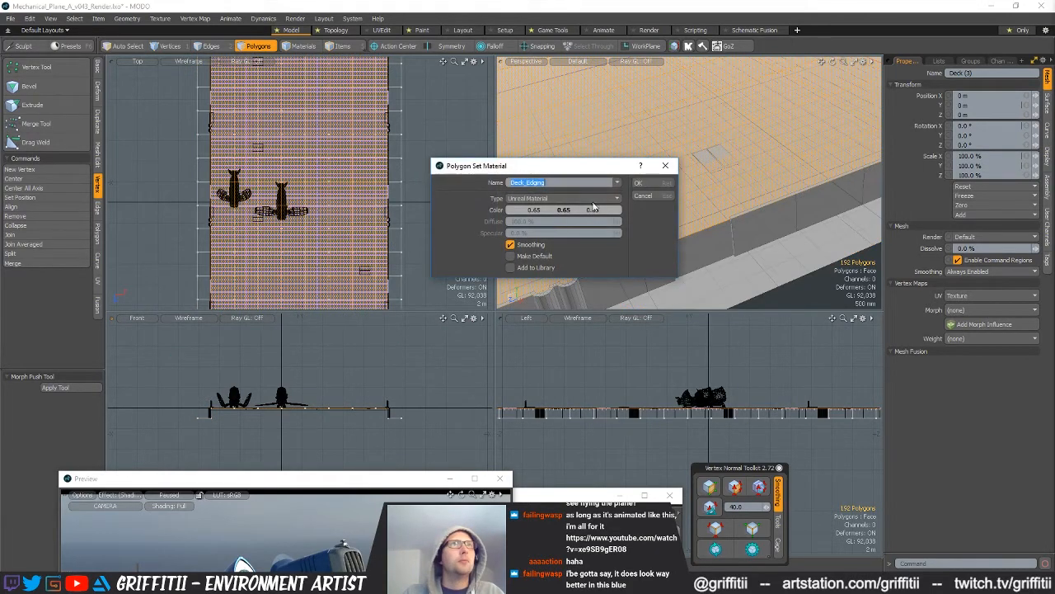
left_click(618, 183)
left_click(612, 193)
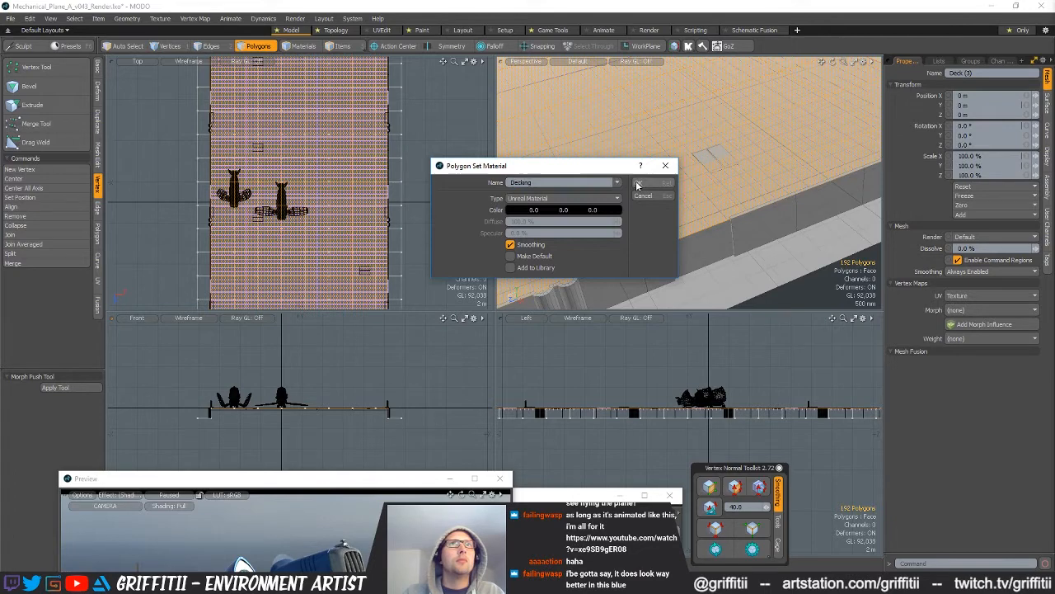
left_click(666, 182)
- Check the decking material around the blue plane in the Preview render and close its window
scroll(709, 232, "down", 1)
left_click_drag(369, 479, 415, 159)
left_click(215, 176)
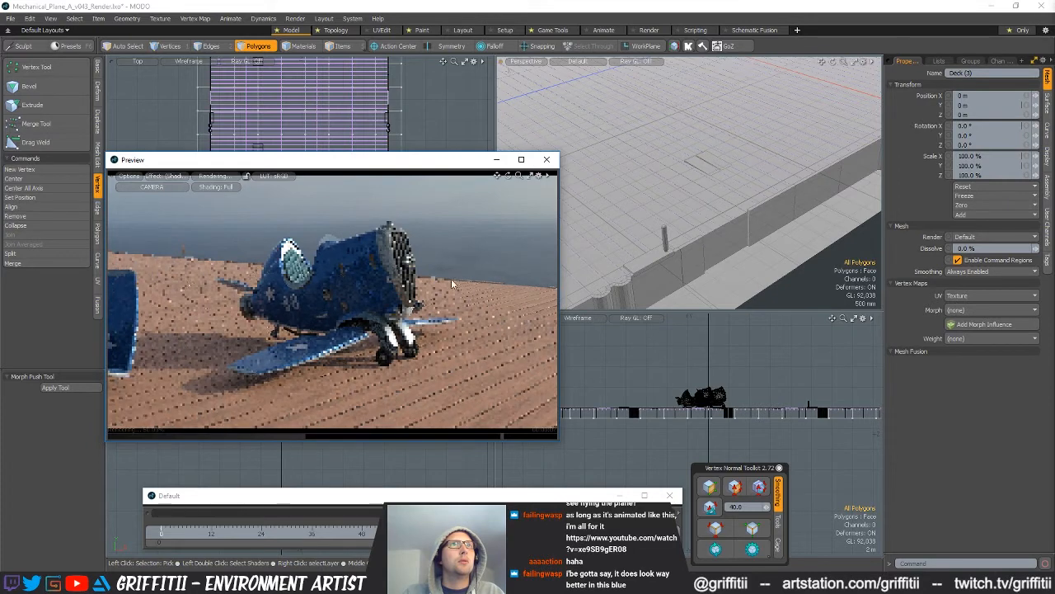
left_click(546, 160)
- Copy one Deck_Edging (5) section with its rounded posts and flat block into a new mesh and hide the other edging
left_click_drag(627, 214, 670, 231, "alt")
key("5")
left_click(712, 194)
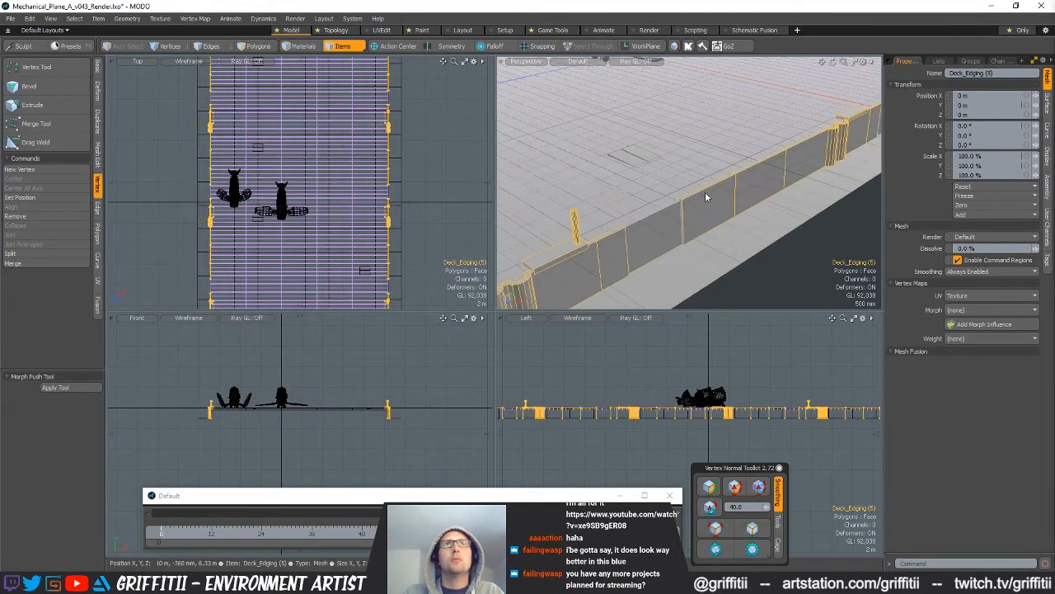
key("3")
left_click(714, 195)
mouse_move(743, 183)
left_mouse_down("shift")
mouse_move(799, 154)
mouse_move(716, 183)
left_mouse_up("shift")
scroll(715, 184, "up", 3)
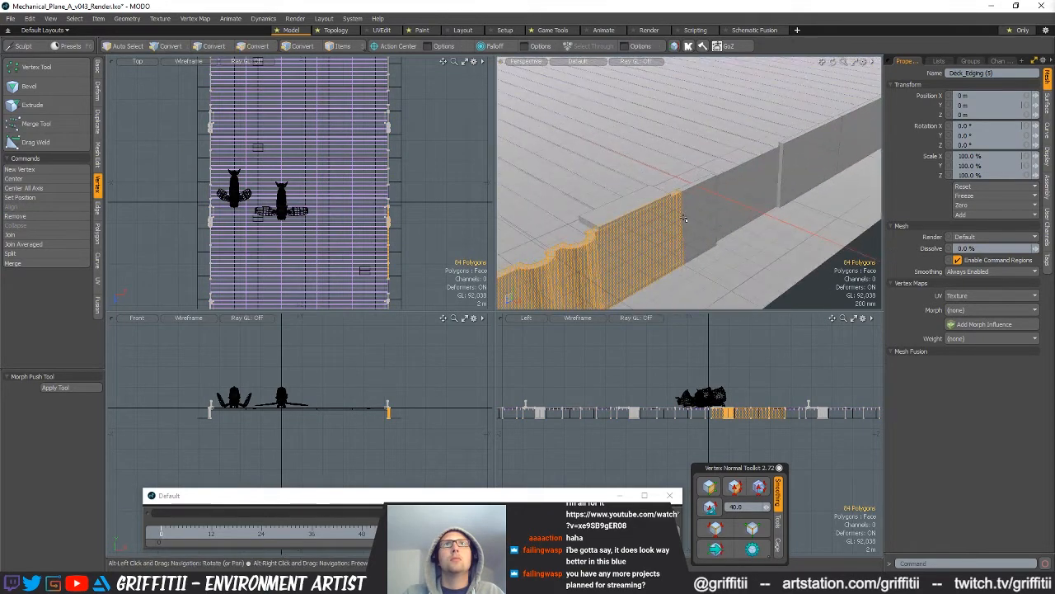
left_click(695, 207, "shift")
double_click(607, 210, "shift")
scroll(717, 214, "down", 4)
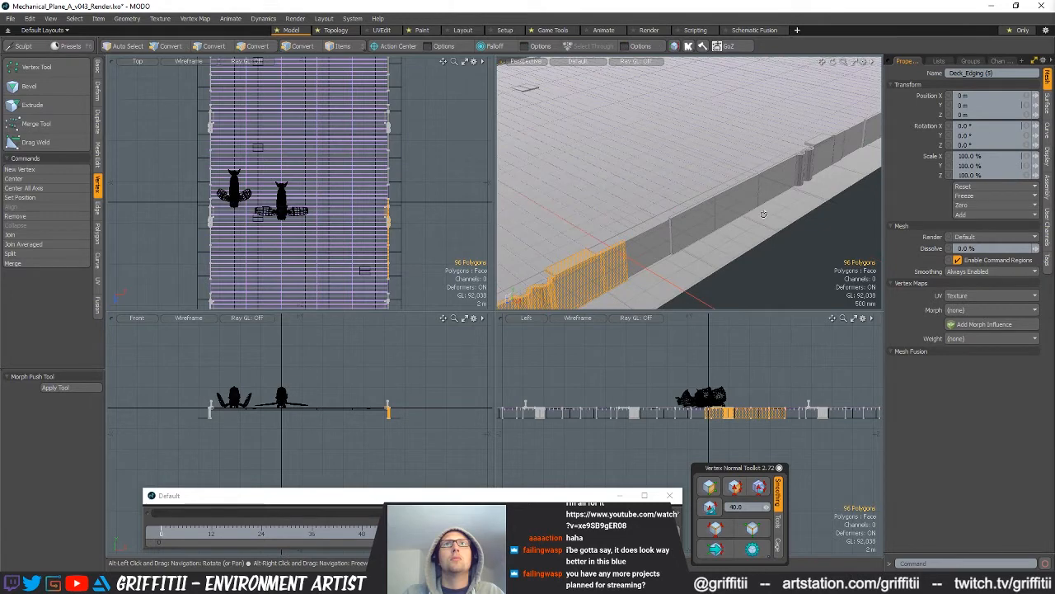
scroll(764, 214, "down", 8)
left_click_drag(738, 194, 814, 207, "ctrl+alt")
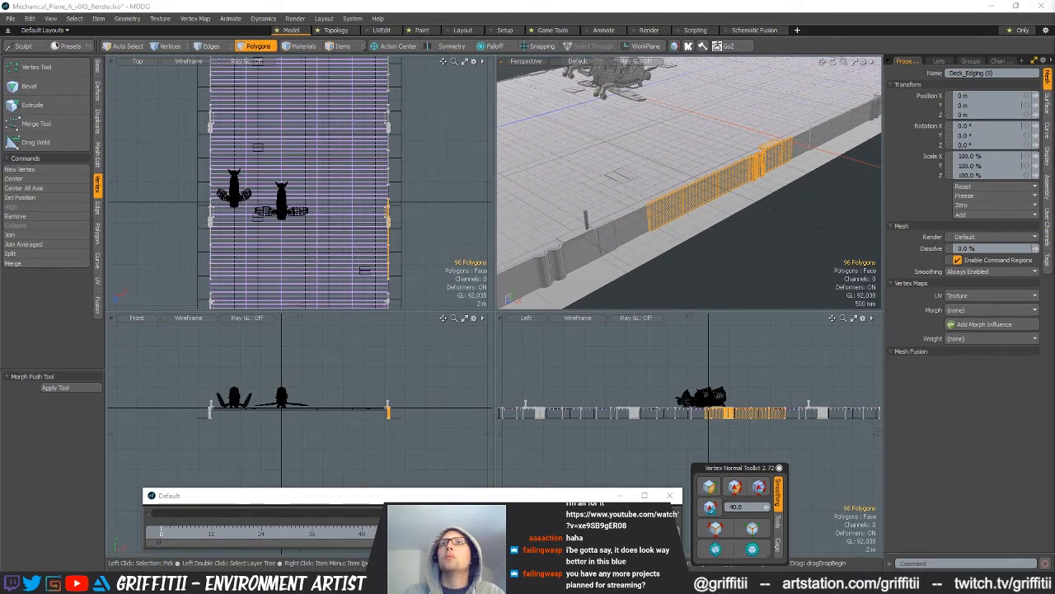
key("n")
key("ctrl+v")
scroll(697, 225, "up", 3)
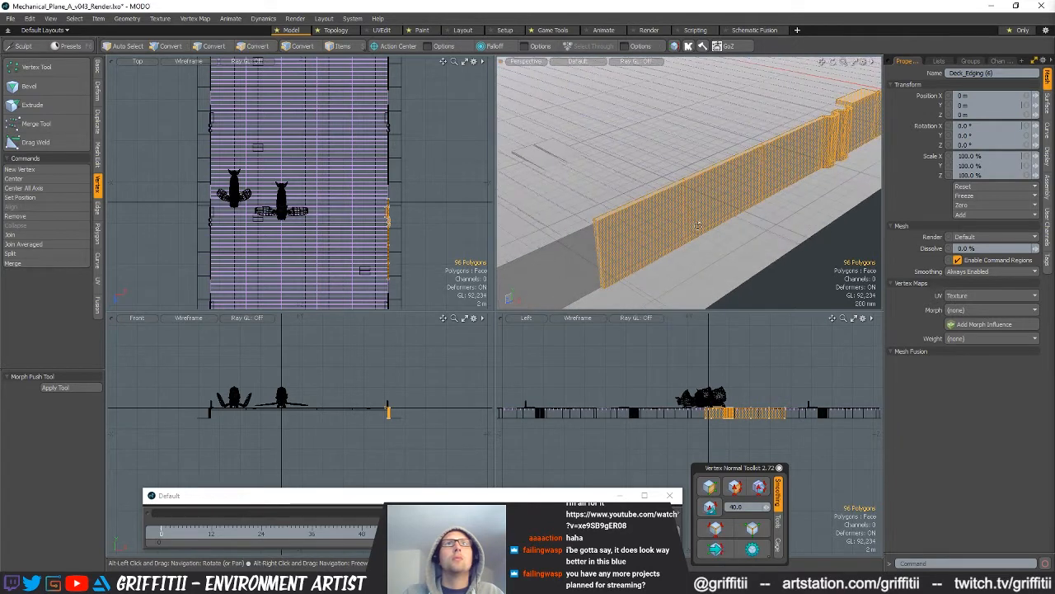
key("shift+h")
- Try moving the outer face polygons of the copied edging section about 80 mm outward in X
left_click_drag(698, 225, 748, 158, "alt")
left_click_drag(748, 159, 793, 137, "shift")
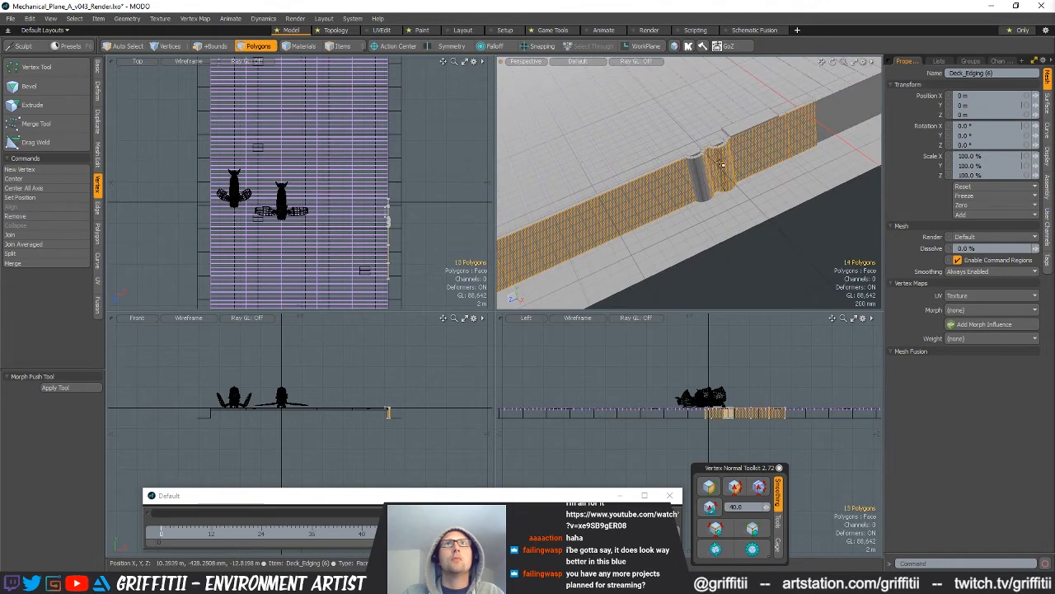
left_click_drag(756, 177, 700, 191, "alt")
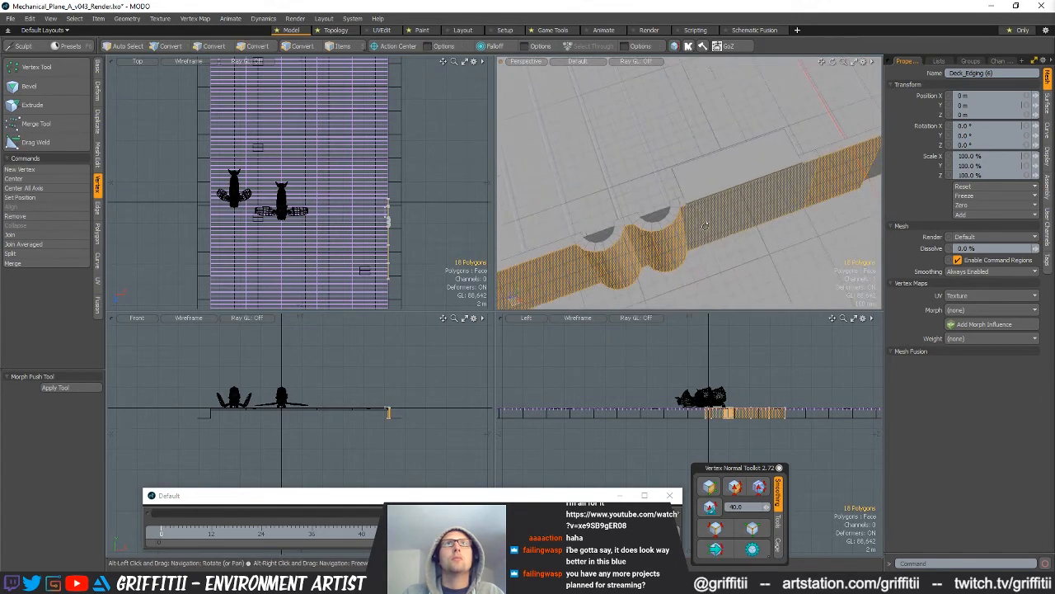
key("w")
scroll(394, 236, "up", 8)
left_click(382, 195)
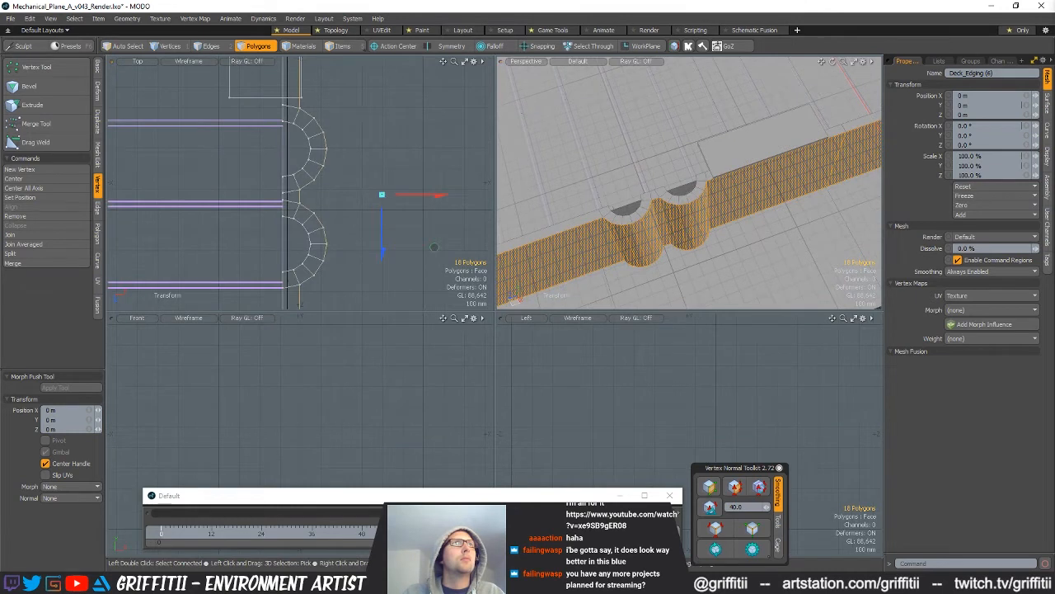
left_click_drag(441, 196, 456, 195)
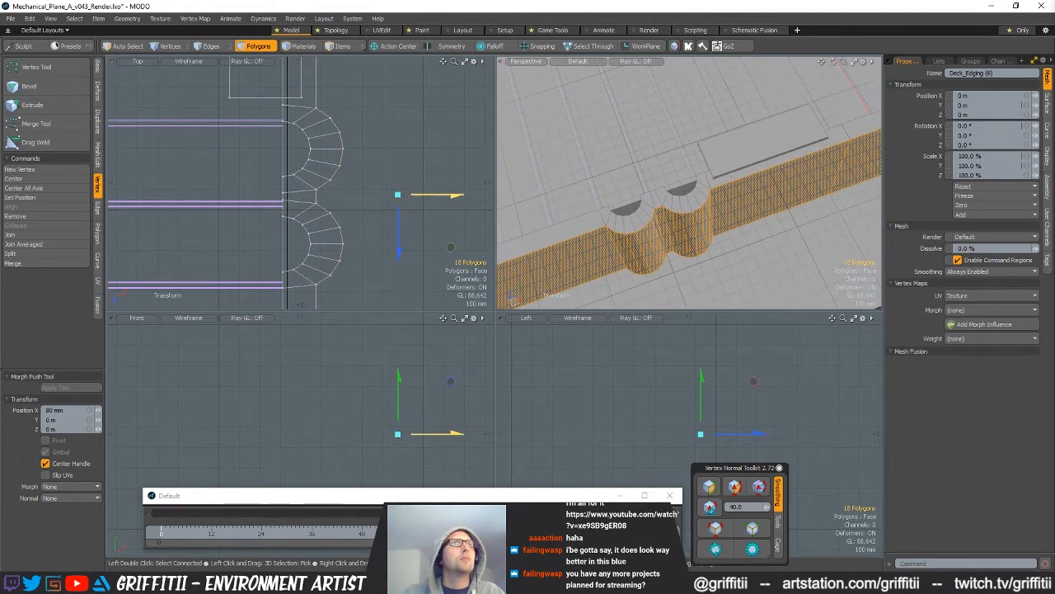
key("ctrl+z")
key("space")
- Scale the whole copied edging section to about 171.5% in X and Z around a snapped point between the semicircles
left_click(337, 160)
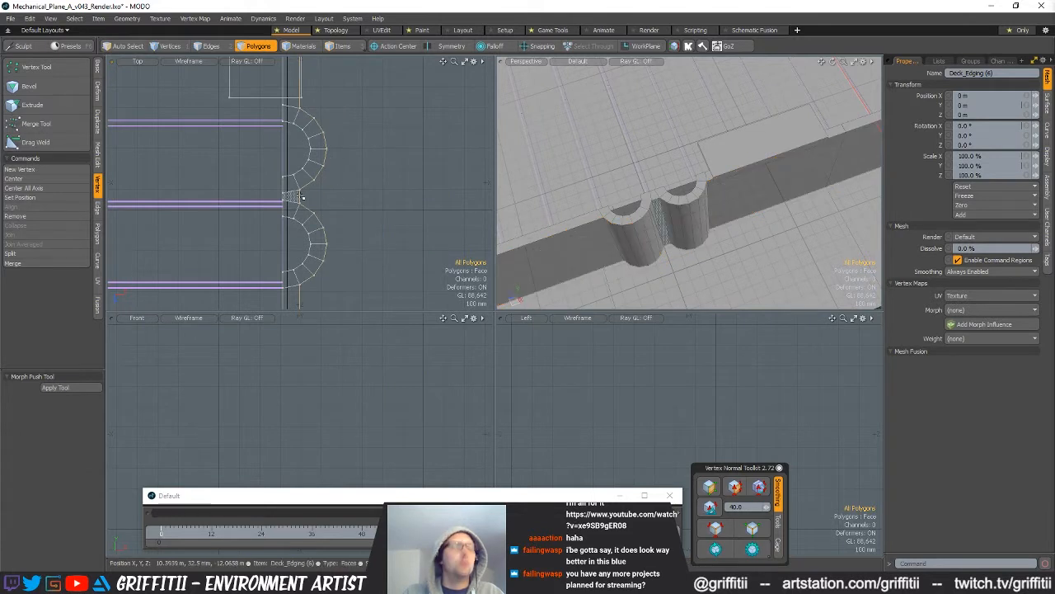
key("r")
key("x")
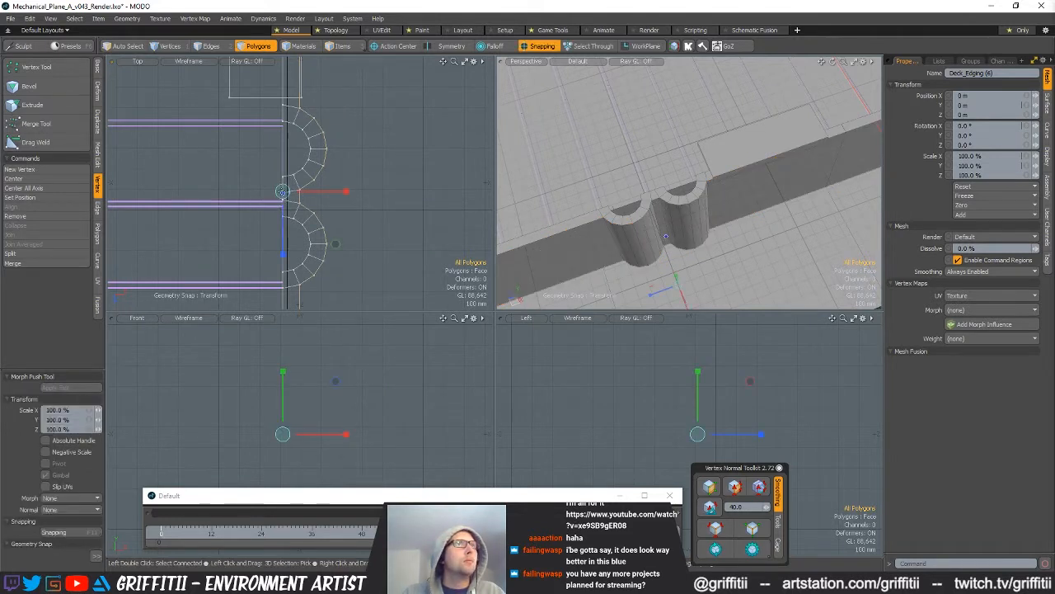
left_click_drag(337, 250, 335, 246)
scroll(402, 194, "down", 10)
left_click_drag(659, 235, 808, 185, "alt")
left_click_drag(808, 185, 728, 229, "ctrl+alt")
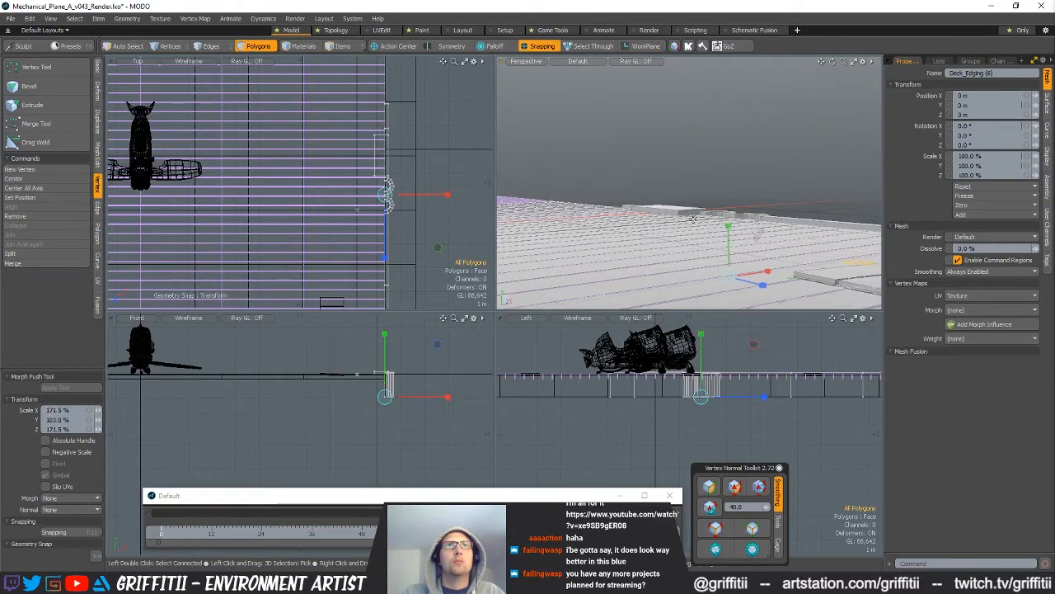
scroll(694, 219, "up", 5)
key("q")
- Scale the flat block on the edging to about 141.5% in Y
double_click(610, 192)
key("r")
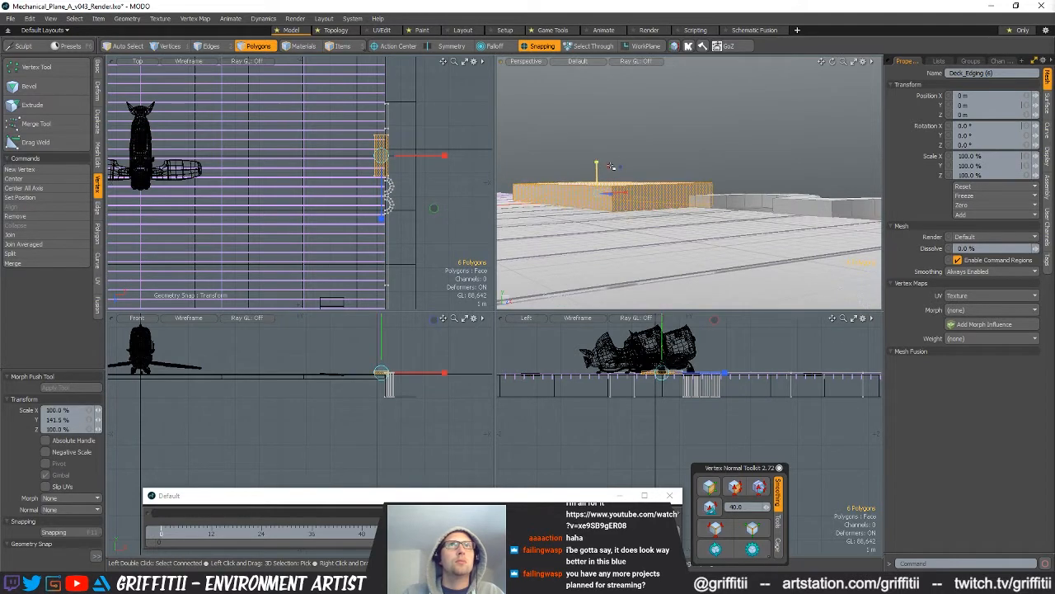
key("q")
left_click(754, 184)
- Duplicate the flat block within the mesh and move the copy about 1.38 m along Z to the semicircular openings
scroll(753, 184, "down", 4)
left_click_drag(751, 185, 714, 246, "alt")
scroll(694, 239, "up", 3)
scroll(687, 248, "up", 2)
left_click_drag(713, 246, 728, 219, "alt")
left_click_drag(610, 198, 727, 212, "alt+shift")
double_click(576, 177)
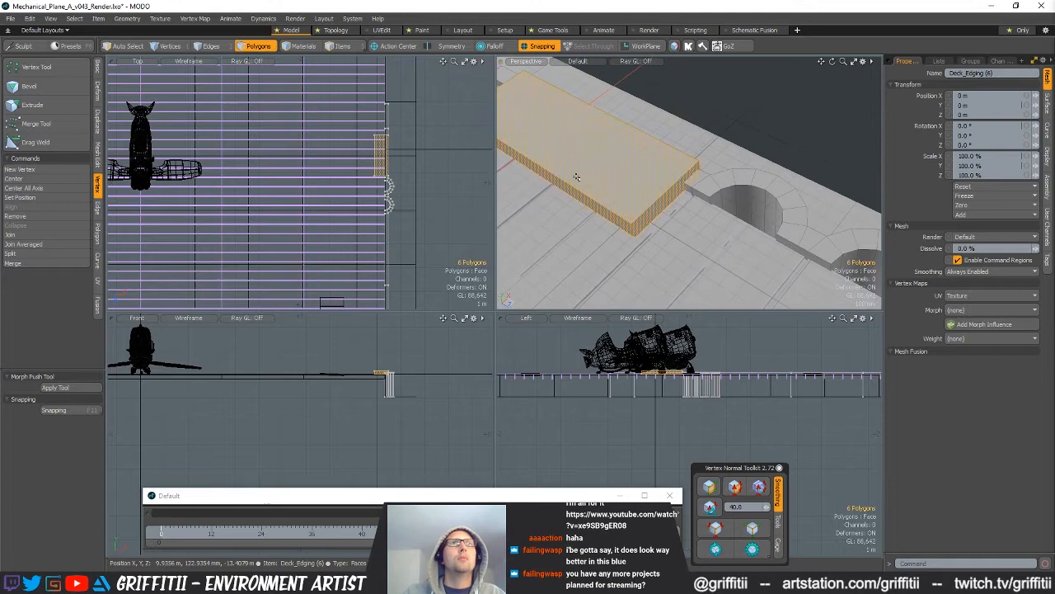
key("ctrl+c")
key("ctrl+v")
key("w")
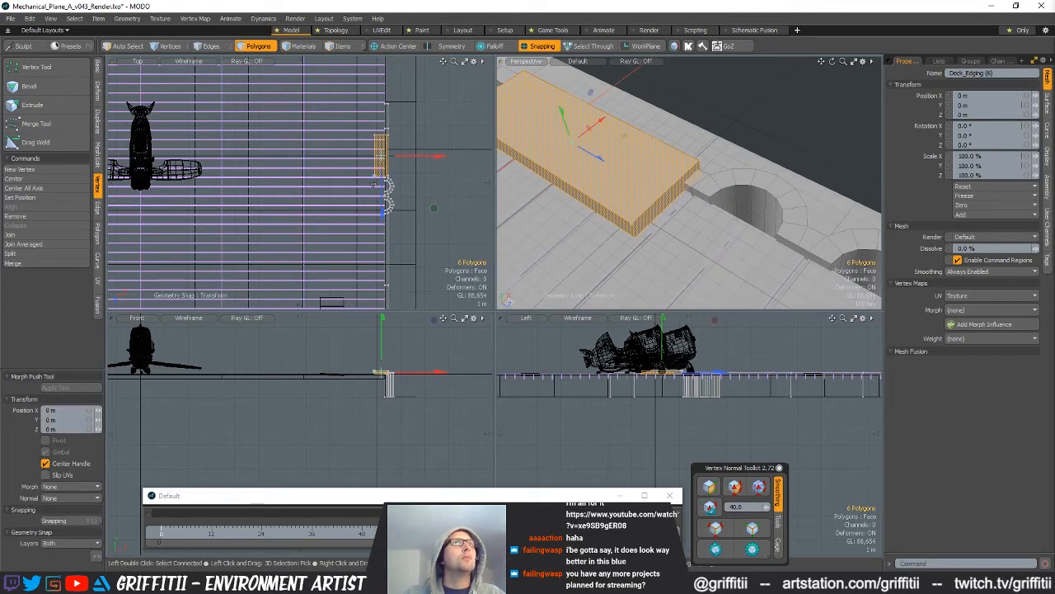
scroll(423, 161, "up", 2)
key("x")
left_click_drag(361, 191, 361, 238)
scroll(366, 216, "up", 5)
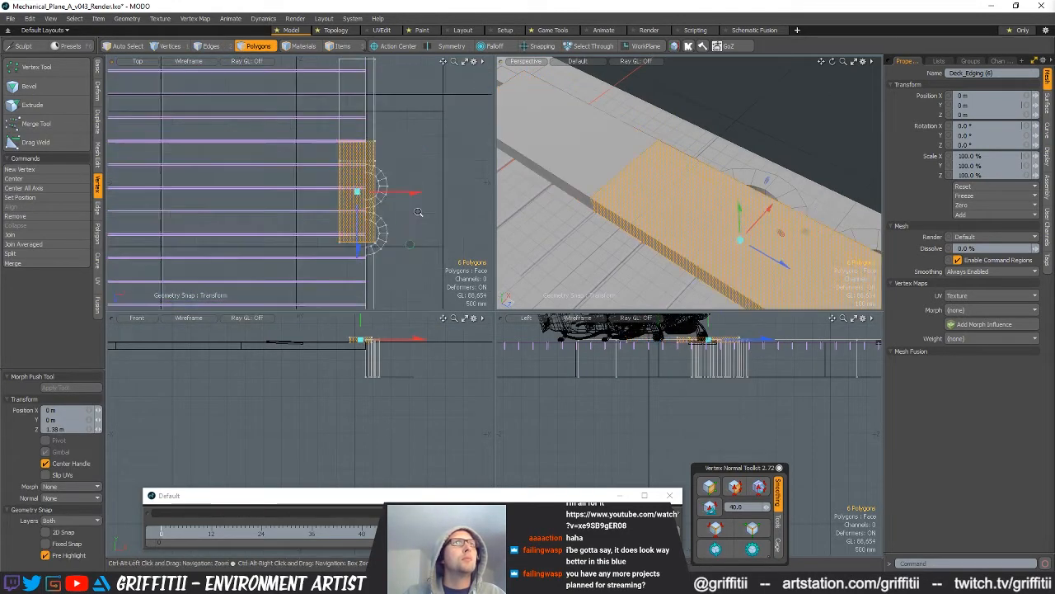
- Scale the copied block down and shift it to span one semicircular opening, stretching it to about 106% in Z
key("r")
left_click_drag(397, 209, 359, 209)
mouse_move(355, 163)
left_mouse_down("alt")
mouse_move(342, 216)
mouse_move(362, 174)
left_mouse_up("alt")
scroll(342, 216, "up", 4)
key("w")
left_click_drag(410, 203, 413, 203)
key("r")
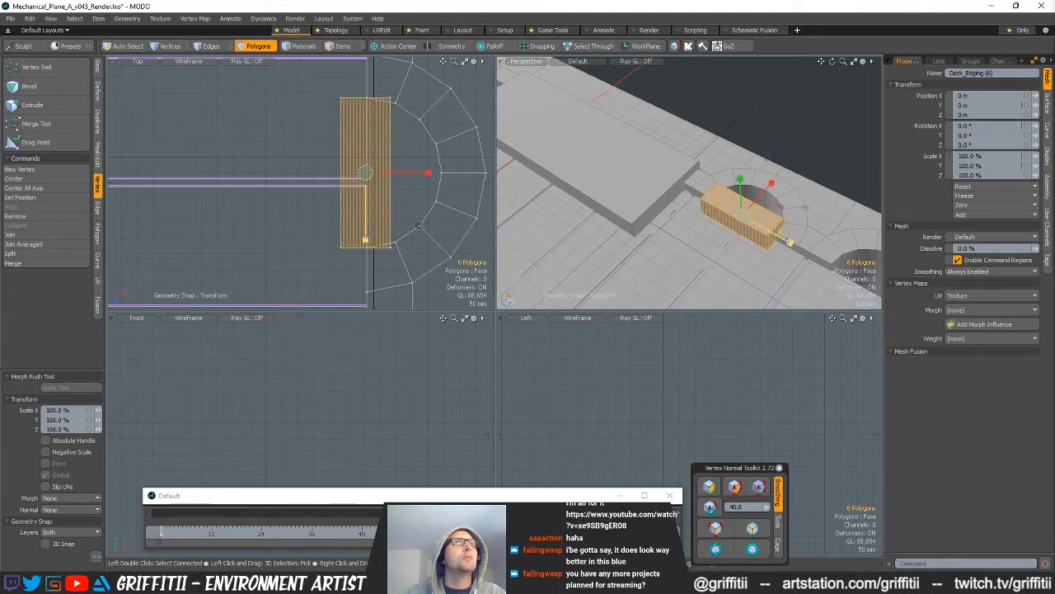
- Lower the small block by about 114 mm in Y so it sits near the deck surface
key("shift+a")
left_click_drag(742, 264, 729, 216, "alt")
key("w")
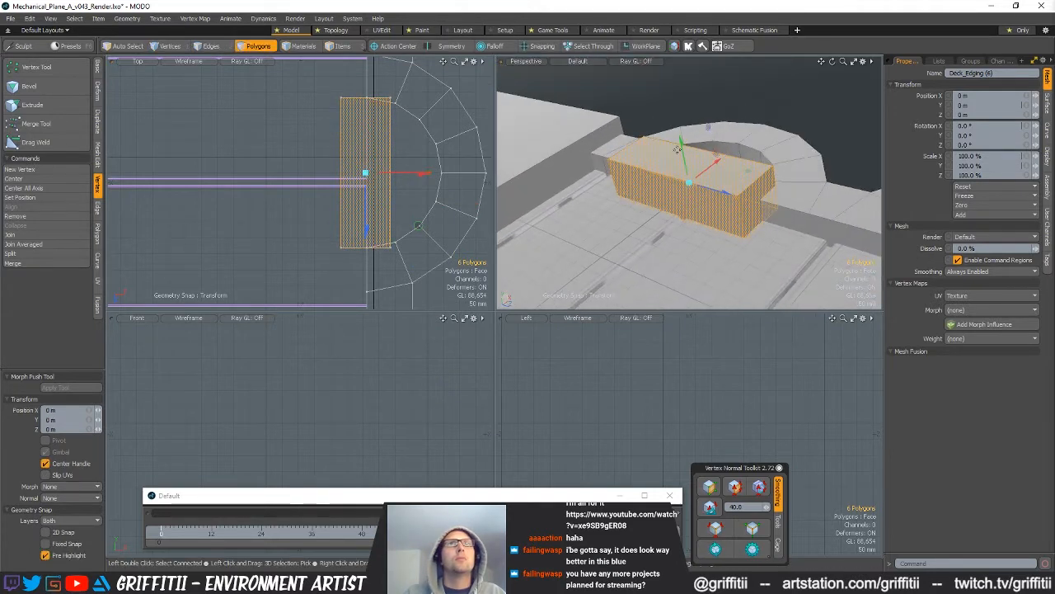
left_click_drag(683, 150, 688, 187)
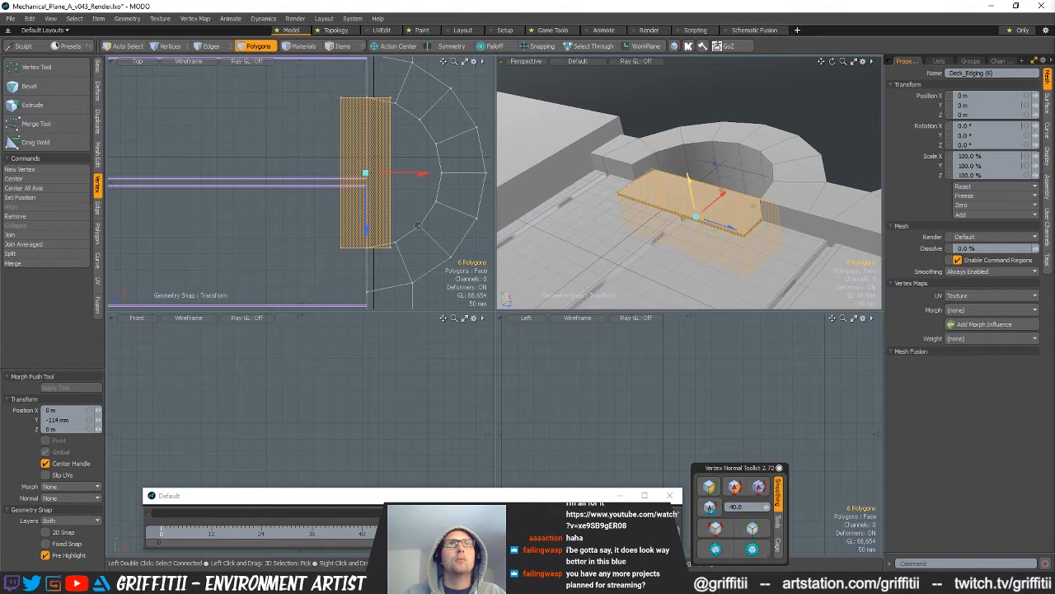
- Try raising the small block's top edge facing the opening by about 12 mm
key("2")
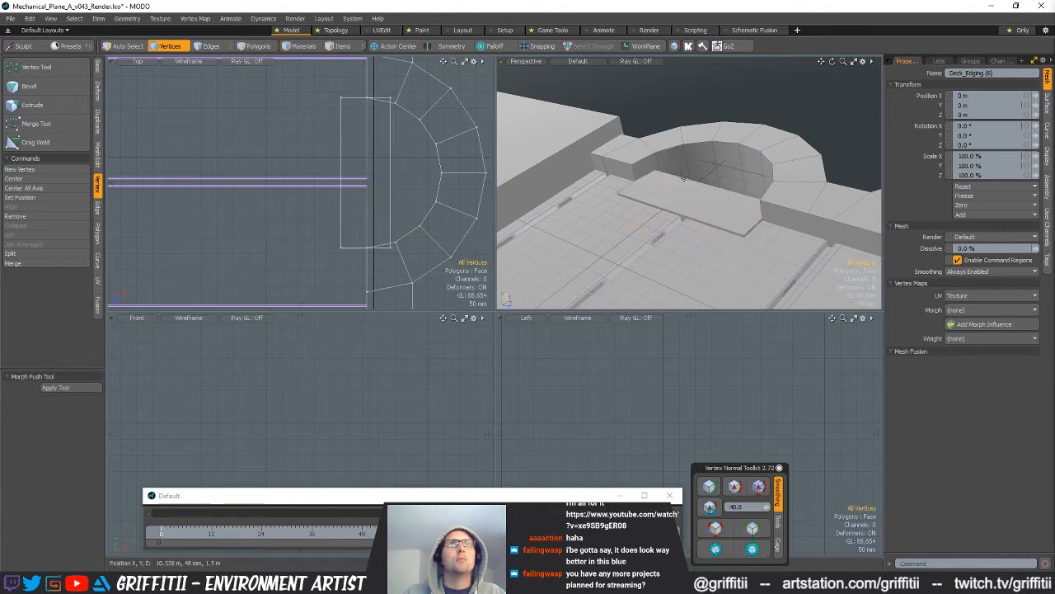
left_click(700, 158)
left_click_drag(728, 136, 726, 127)
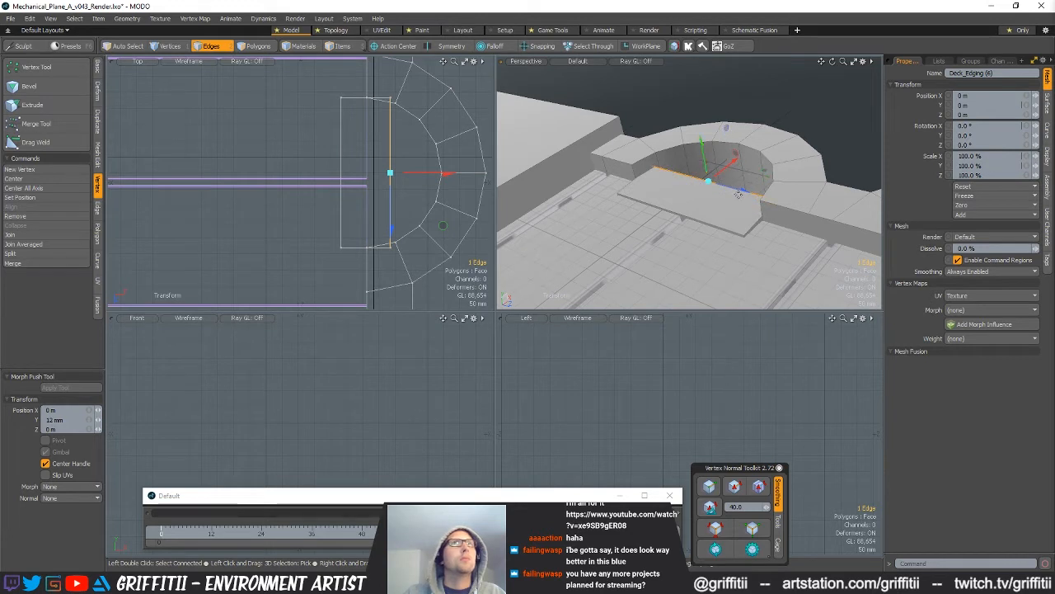
key("space")
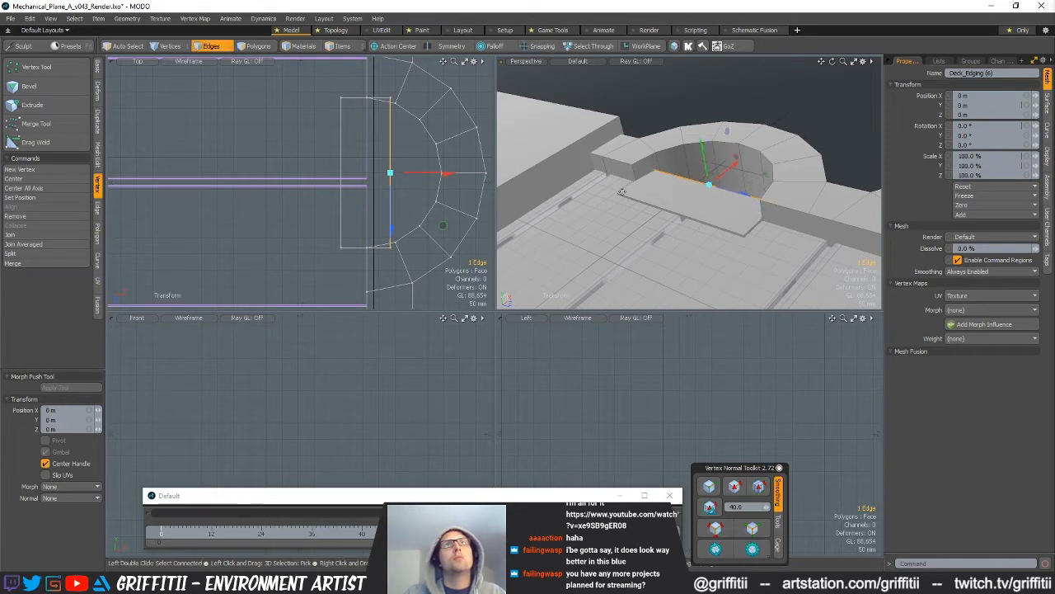
- Bevel the small block's two deck-side corner edges with an inset of about 49 mm
key("1")
left_click(341, 98)
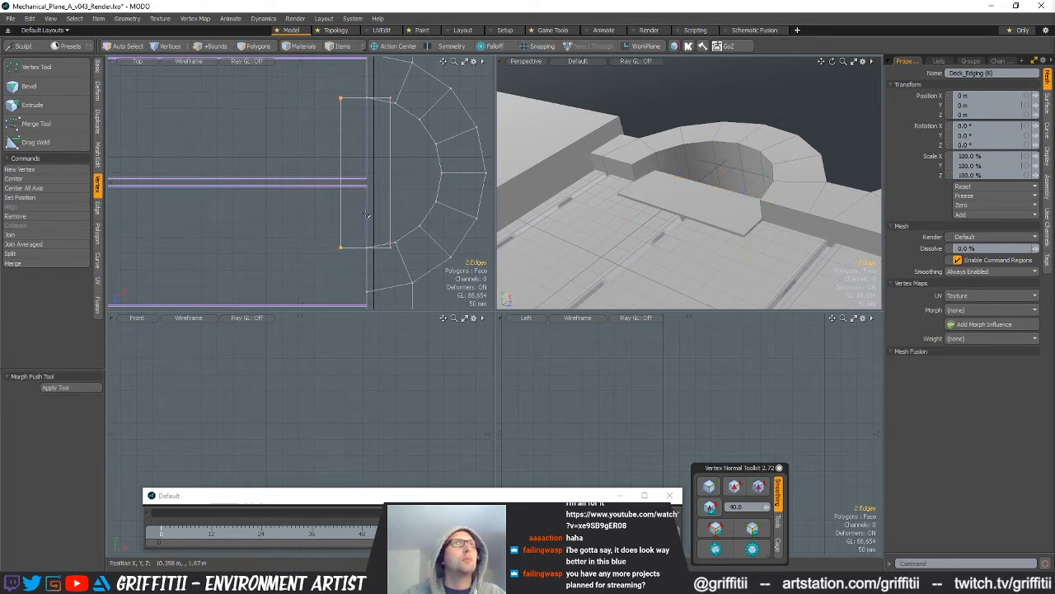
key("b")
left_click_drag(328, 230, 334, 230)
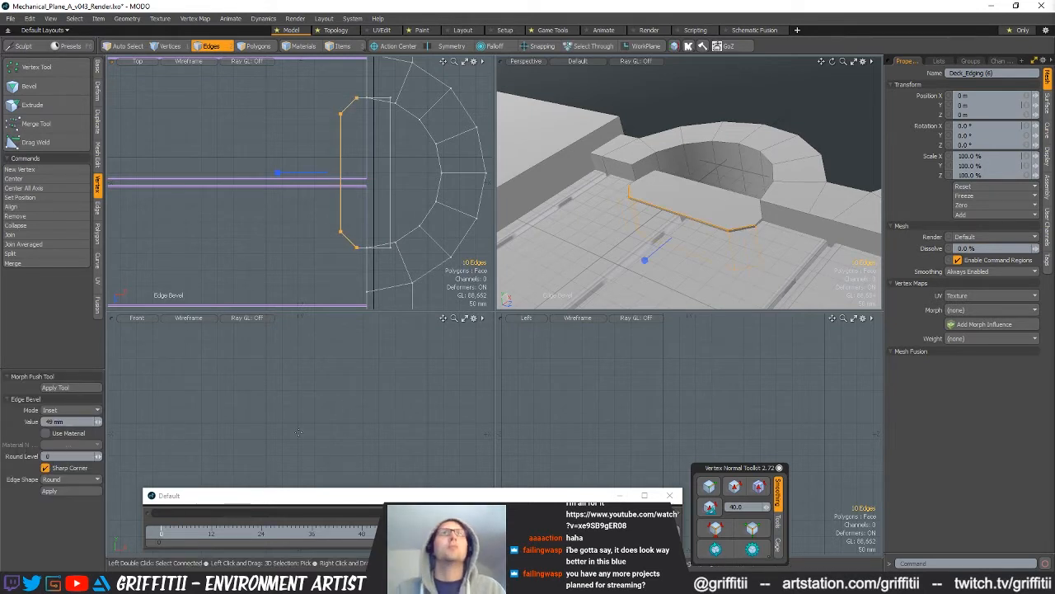
key("q")
- Move the small block's side polygon facing the opening about 50 mm inward in X
key("3")
left_click_drag(692, 171, 691, 226, "alt")
left_click(735, 191)
key("w")
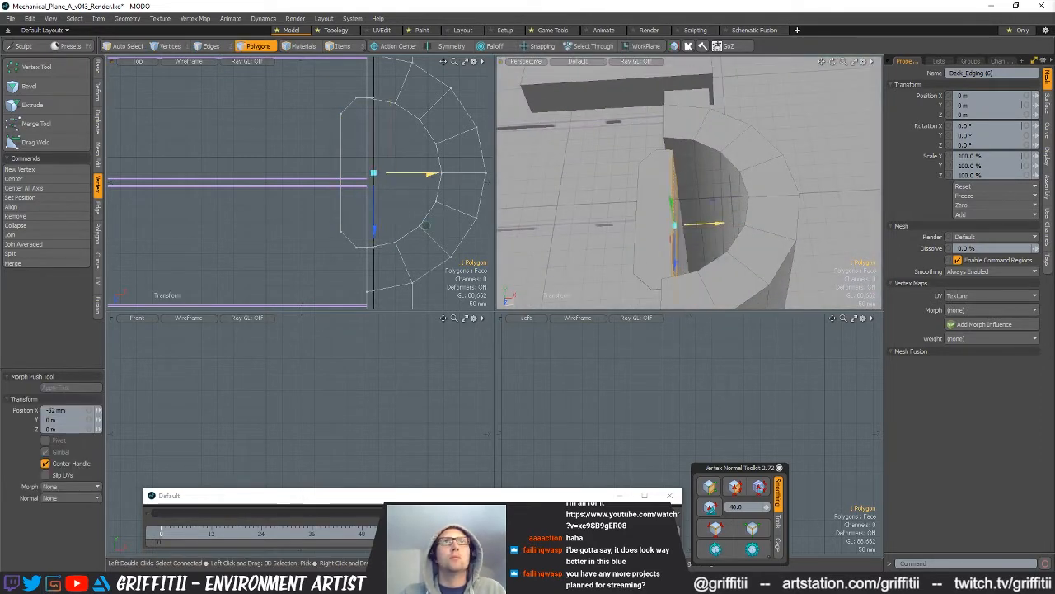
key("space")
- Move the lower edge of the small block's inner side back outward in X to slope that face
key("space")
key("space")
left_click(681, 230)
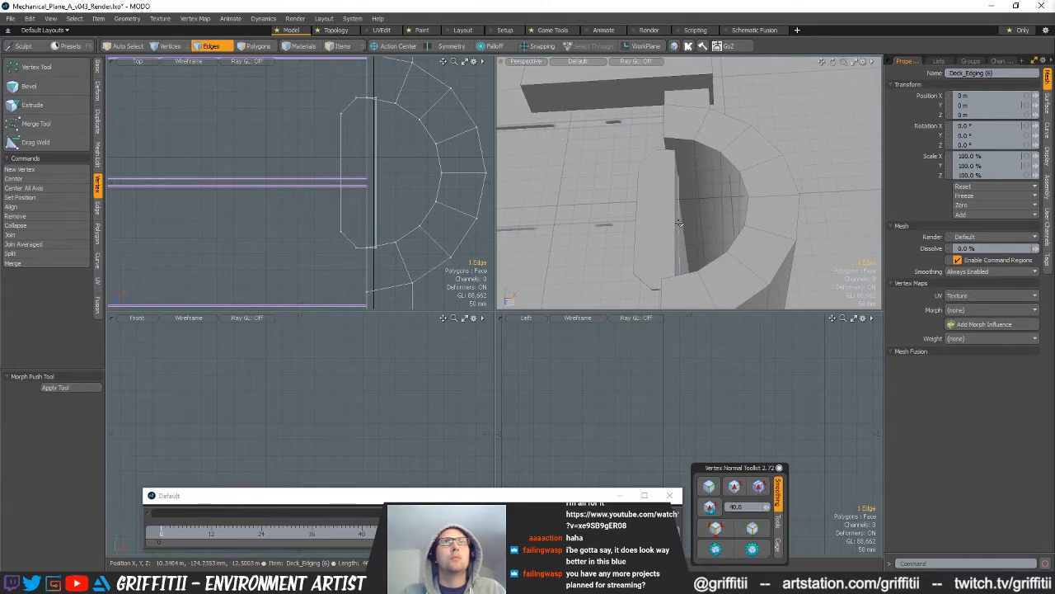
key("w")
left_click_drag(701, 240, 726, 239)
left_click_drag(726, 238, 676, 200, "alt")
- Extrude the small block's bottom polygon about 896 mm downward in Y with snapping enabled
key("space")
key("space")
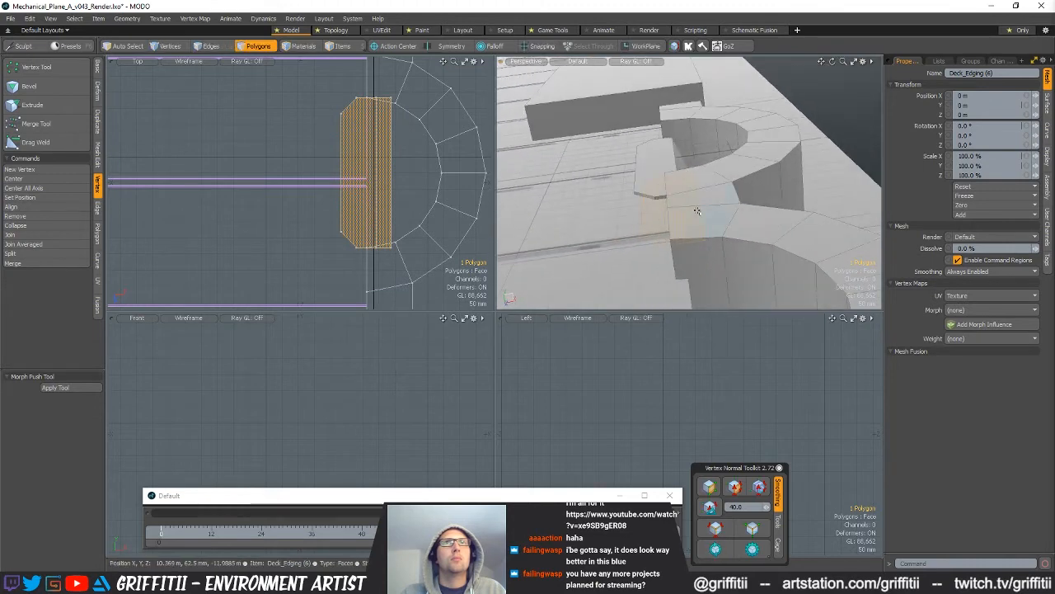
key("w")
left_click_drag(663, 159, 688, 179, "alt")
key("ctrl+space")
key("shift+x")
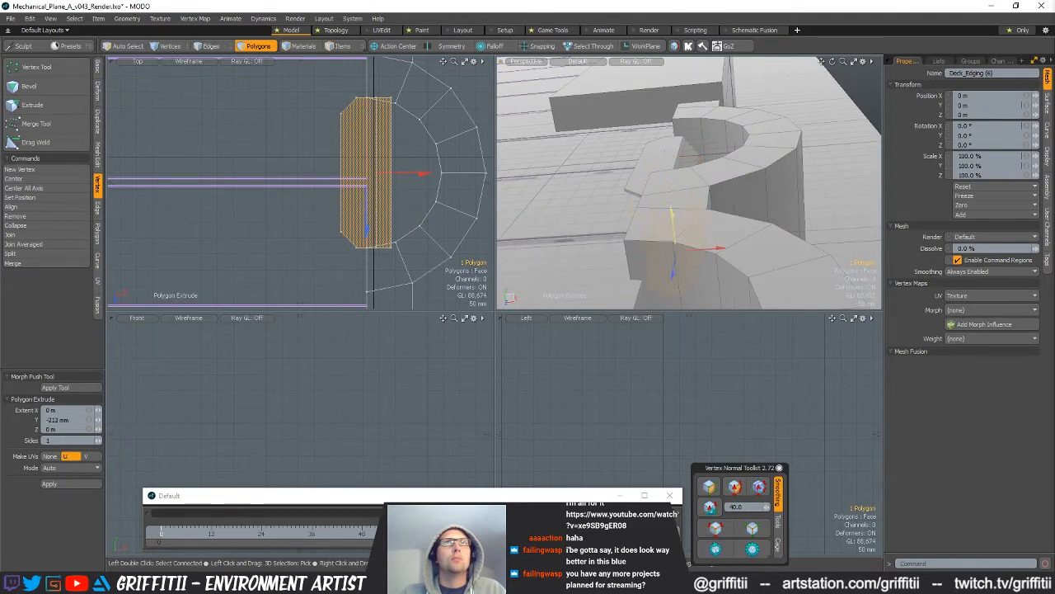
left_click_drag(709, 155, 743, 156, "alt")
key("x")
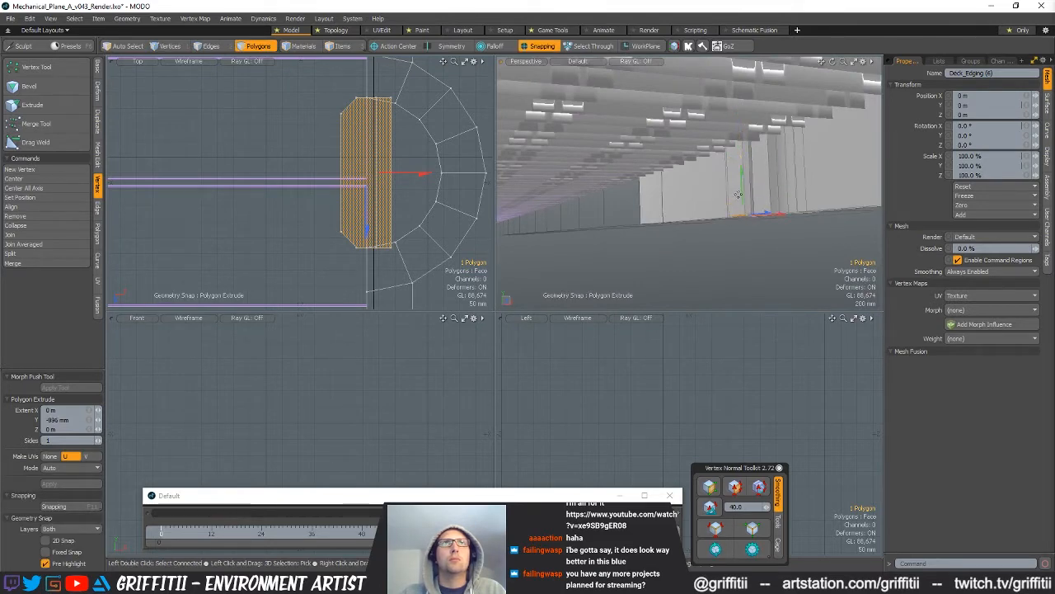
- Try to add a single loop slice to the small block and shift the block slightly in Z
left_click_drag(744, 230, 676, 268, "alt")
key("w")
key("q")
scroll(765, 180, "up", 3)
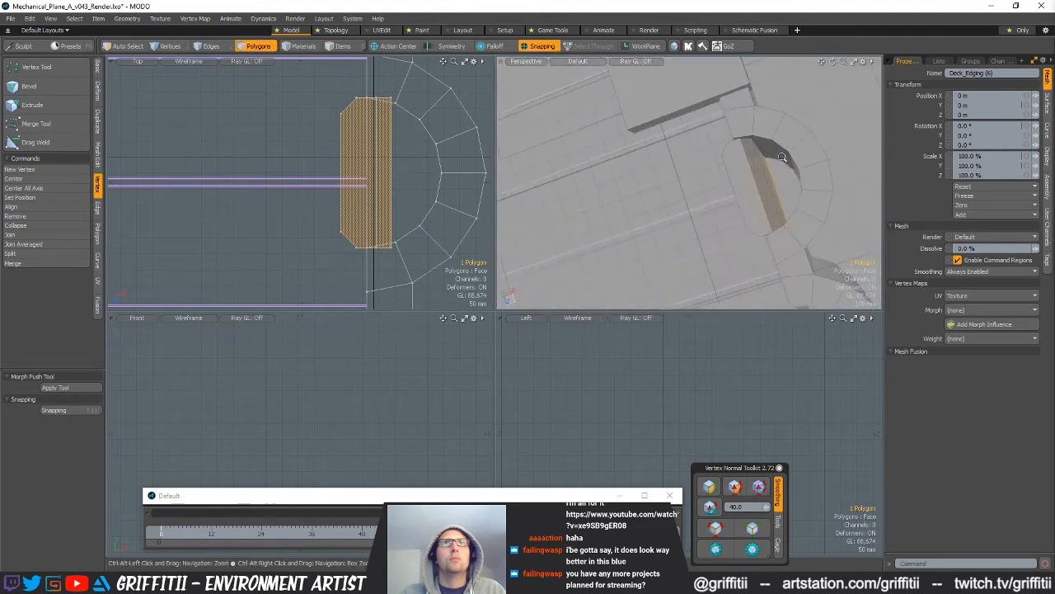
key("1")
key("2")
key("3")
key("alt+c")
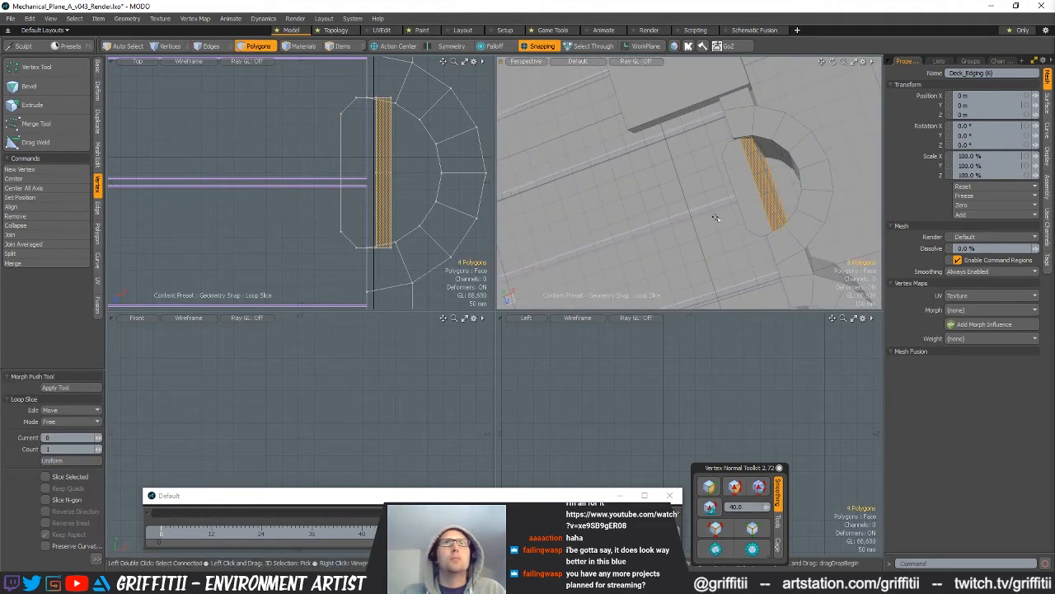
key("q")
double_click(388, 170)
key("w")
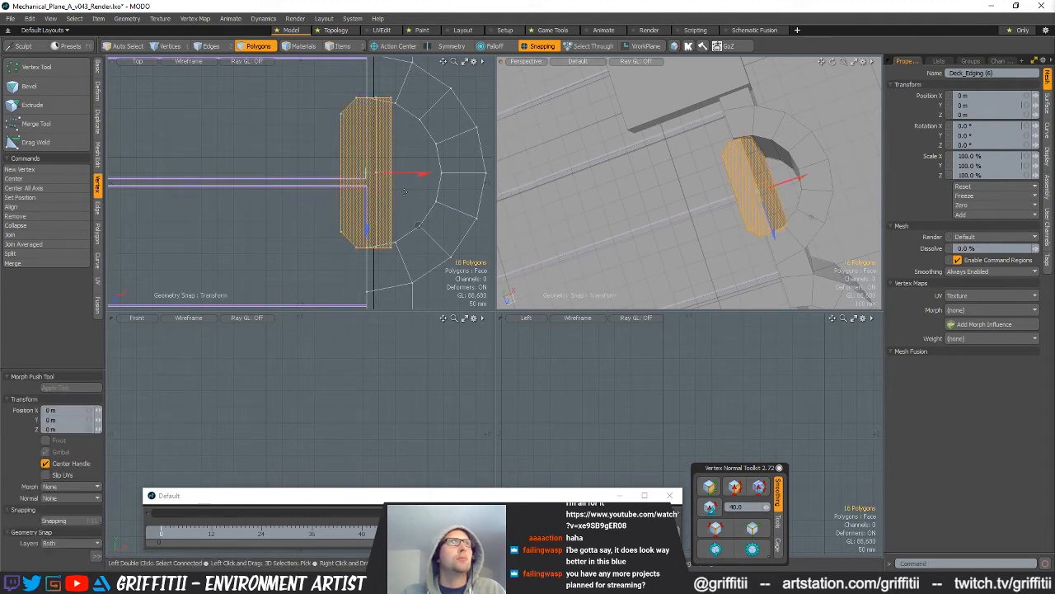
left_click_drag(364, 206, 376, 164)
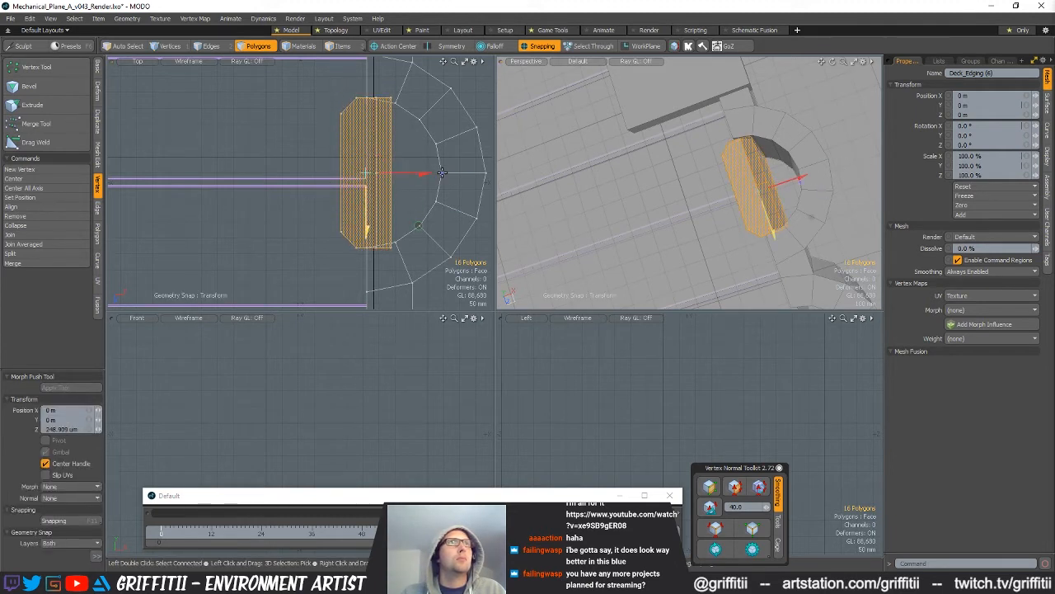
key("q")
key("2")
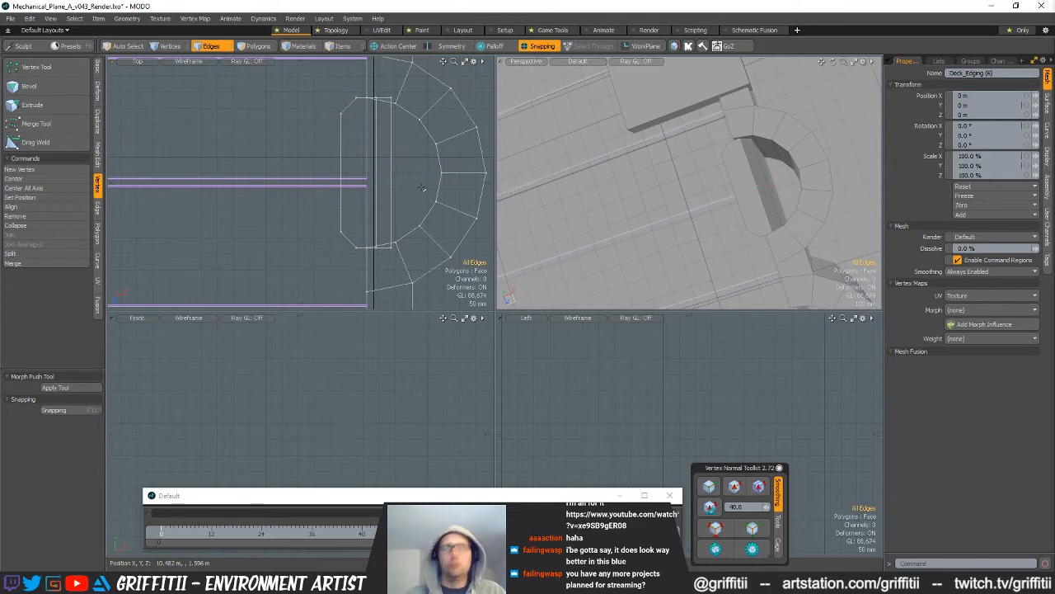
- Duplicate the whole small block and move the copy along Z to the neighbouring semicircular opening
key("1")
key("3")
scroll(388, 190, "down", 4)
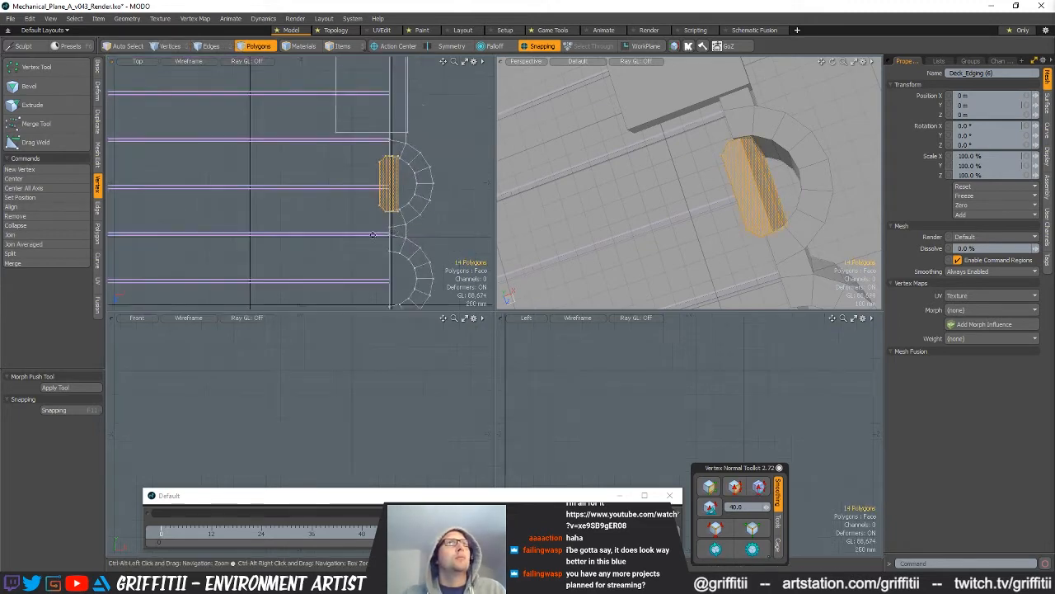
key("ctrl+c")
key("ctrl+v")
key("w")
left_click_drag(372, 180, 372, 275)
key("q")
left_click(457, 180)
- Select all polygons of both small blocks and convert the selection to their edges
left_click_drag(700, 177, 733, 187, "alt")
left_click_drag(734, 187, 766, 187, "ctrl+alt")
key("space")
key("space")
key("space")
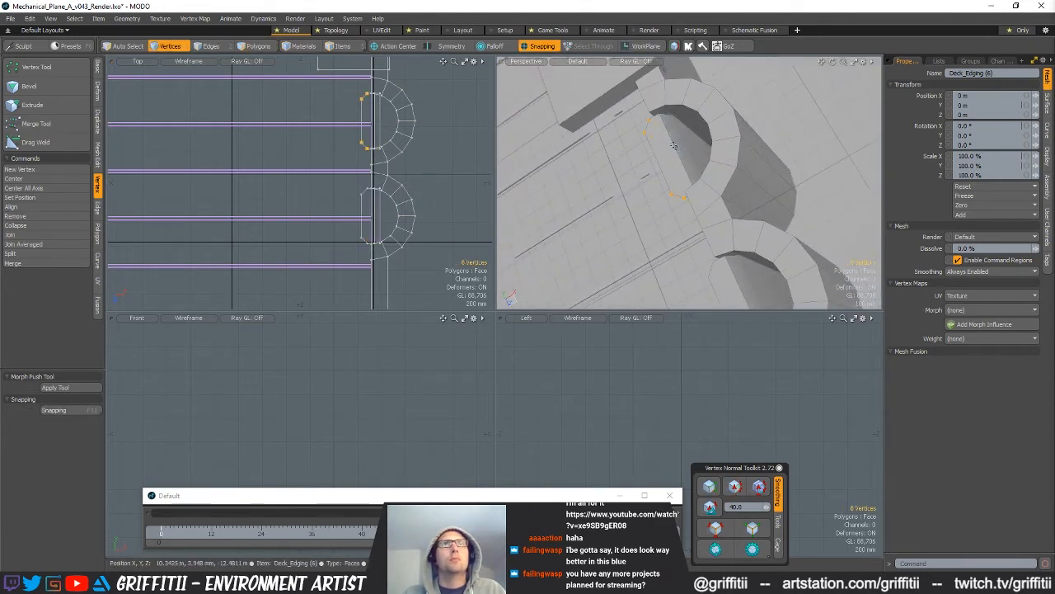
double_click(677, 146)
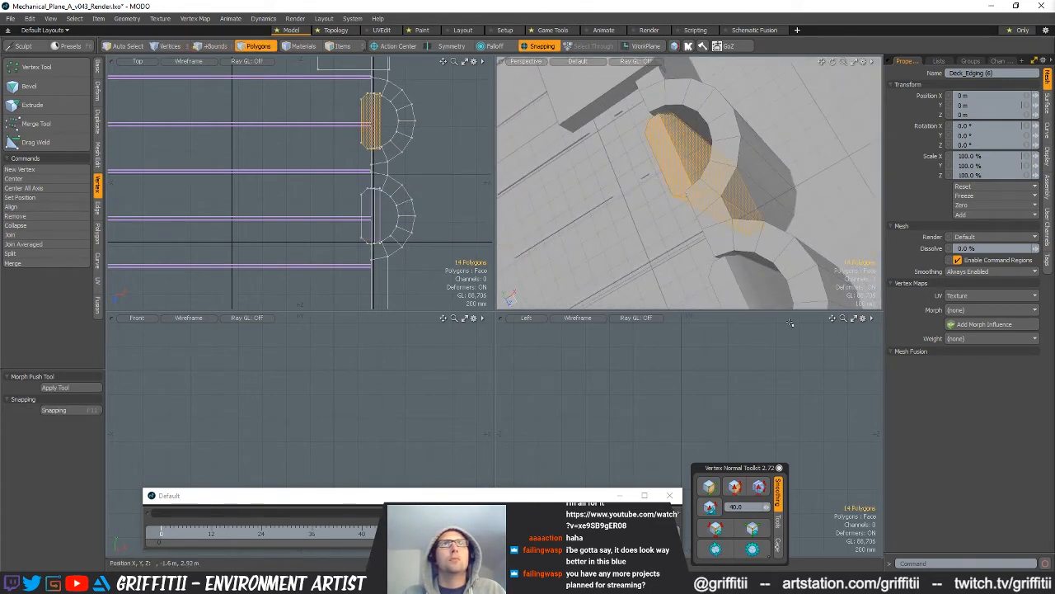
double_click(752, 283, "shift")
key("shift+2")
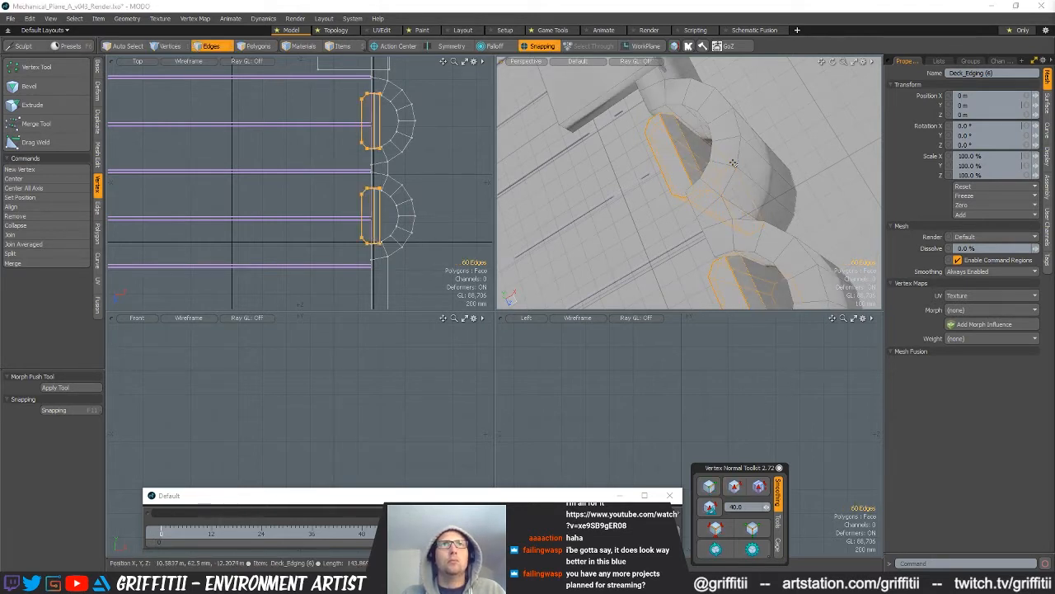
- Select the edging strip's upper inner edge loop along the deck and around both semicircular openings
key("3")
left_click_drag(709, 220, 633, 216, "alt")
double_click(671, 164)
left_click_drag(671, 163, 705, 195, "alt")
key("2")
double_click(707, 203)
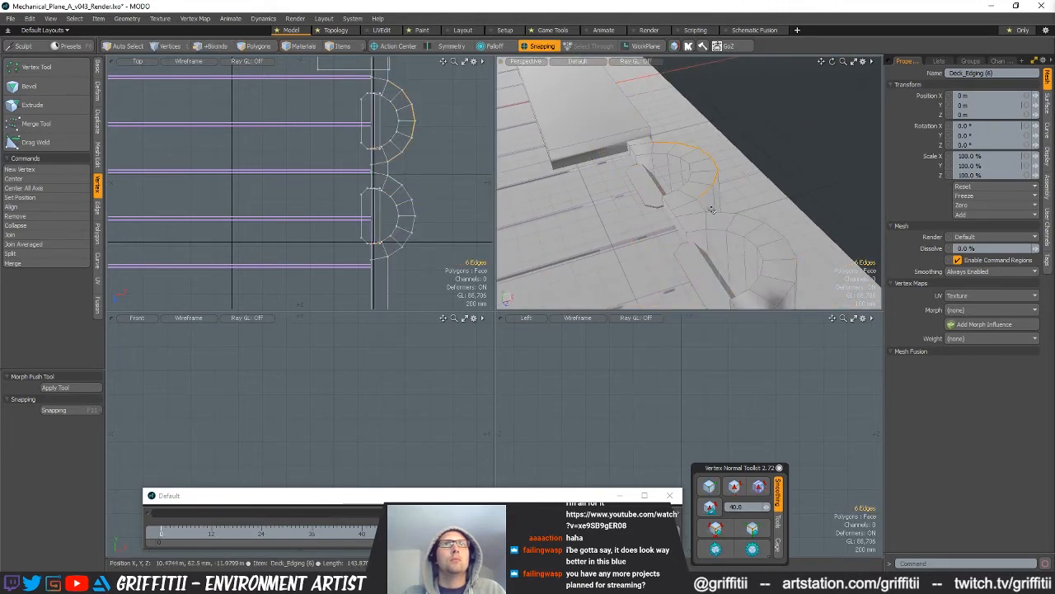
key("3")
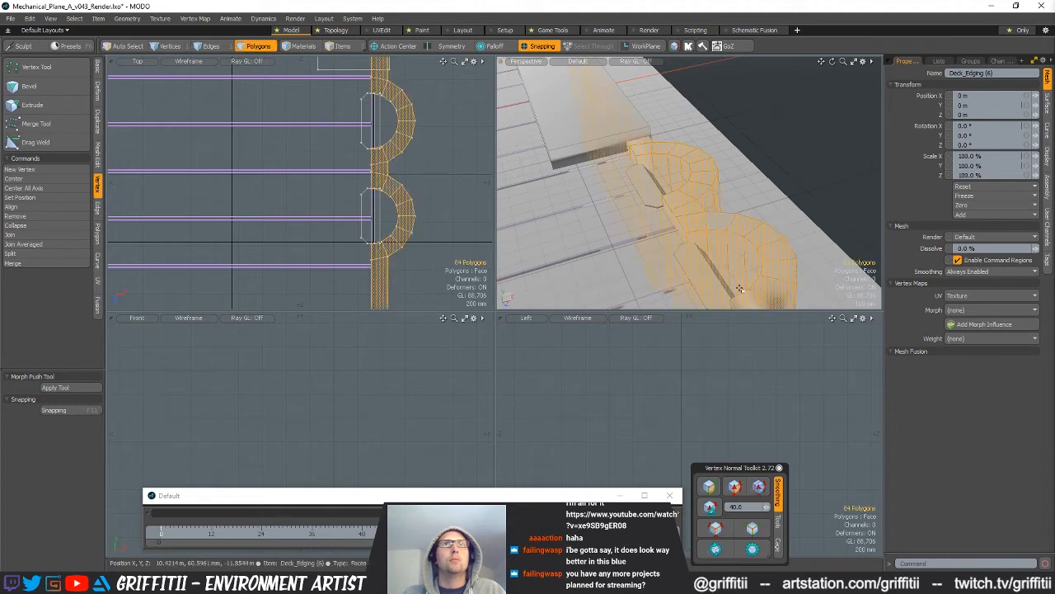
key("1")
mouse_move(804, 218)
left_mouse_down("alt")
mouse_move(729, 216)
mouse_move(805, 209)
left_mouse_up("alt")
key("3")
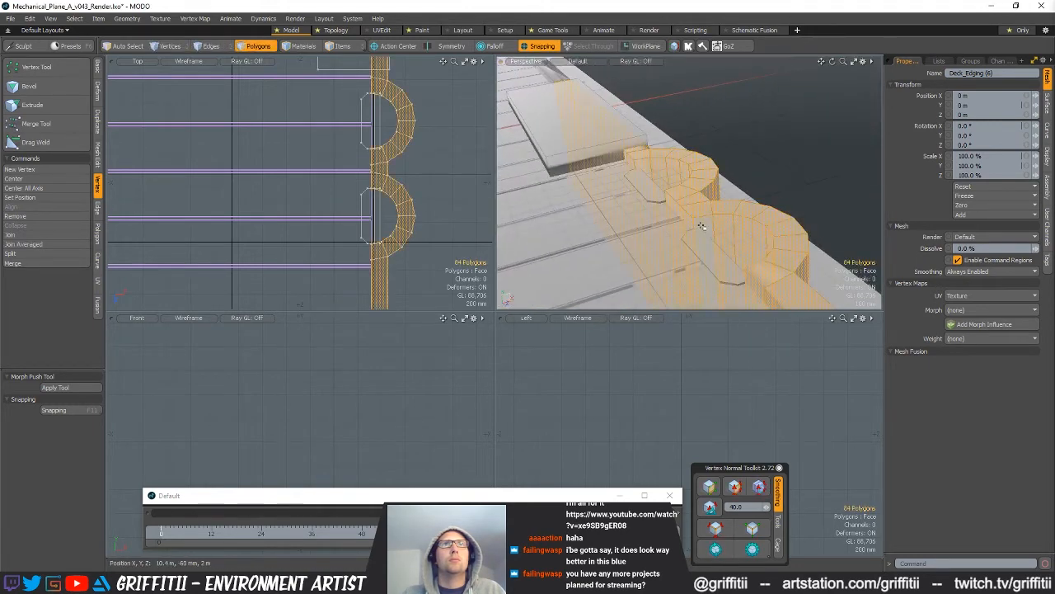
key("2")
left_click_drag(791, 210, 726, 209, "alt")
double_click(737, 216)
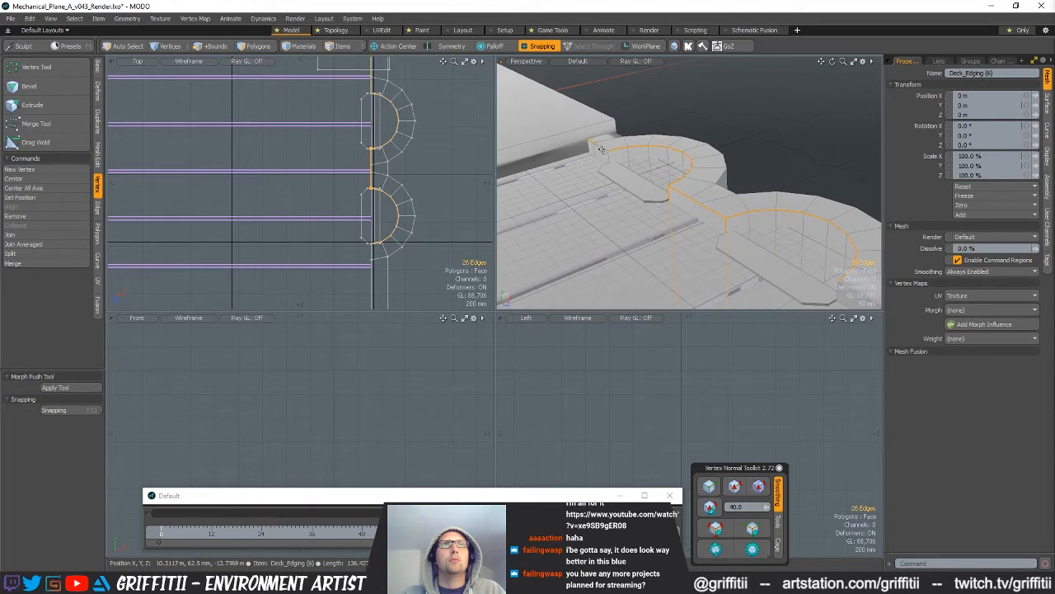
- Add the edging strip's outer top edges and the edges at its ends to the selection
left_click_drag(633, 158, 780, 154, "alt")
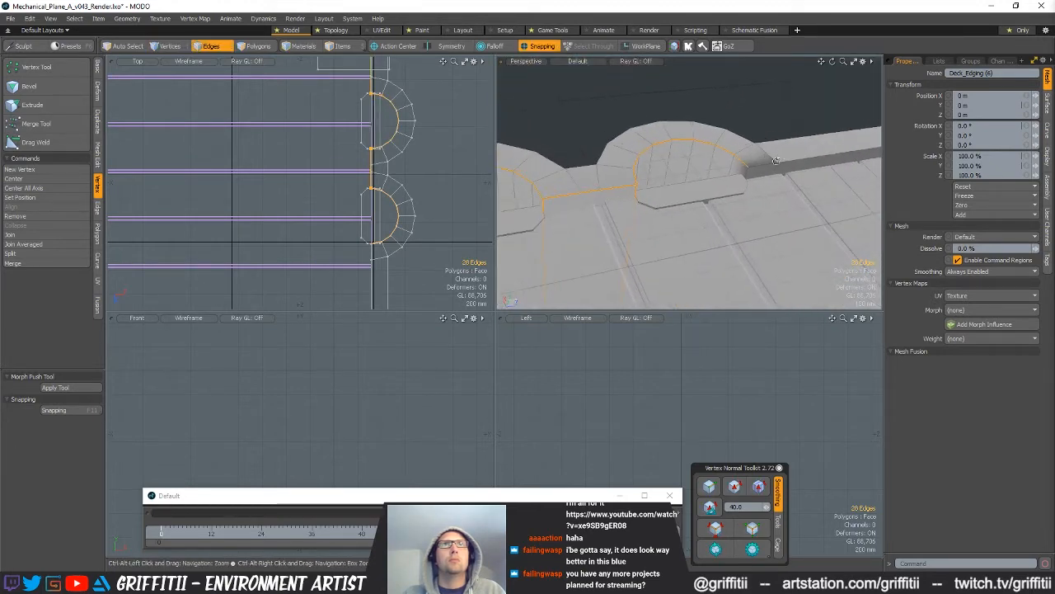
left_click_drag(812, 230, 647, 162, "alt")
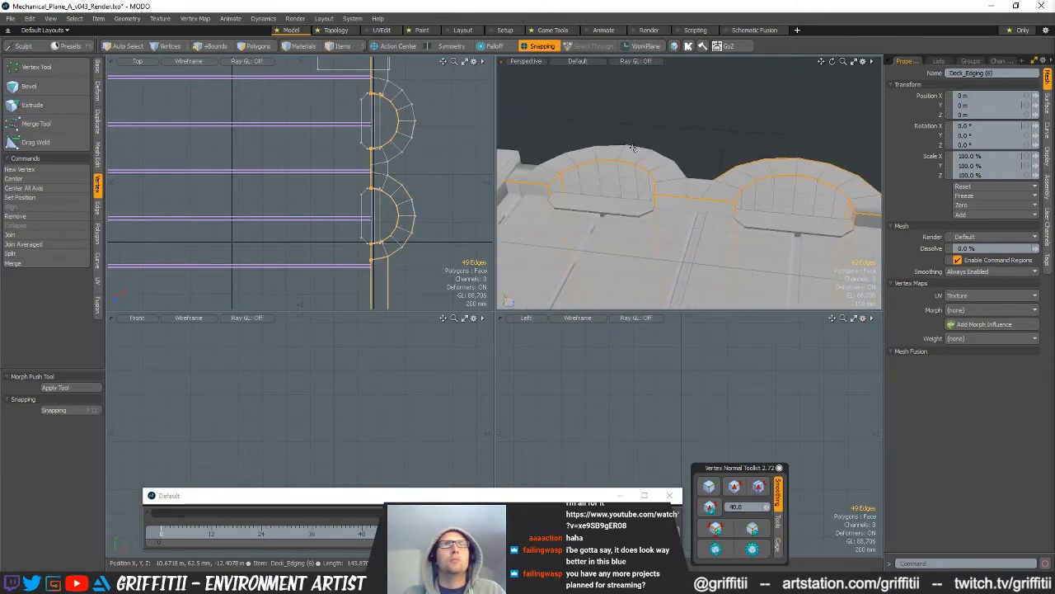
left_click_drag(746, 247, 626, 214, "alt")
left_click_drag(664, 177, 741, 171, "alt")
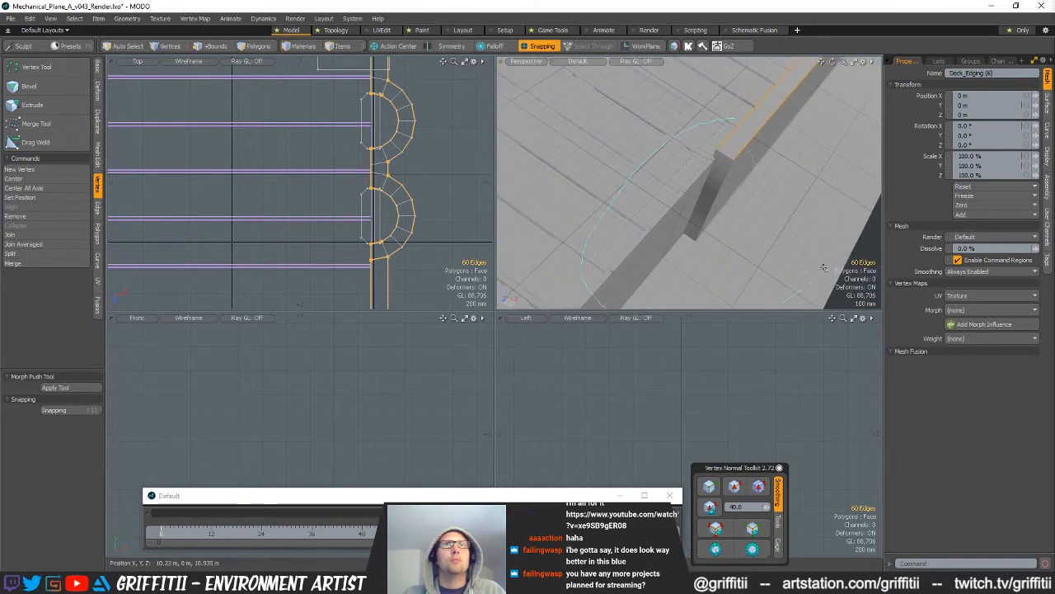
left_click_drag(734, 210, 709, 216, "ctrl+alt")
left_click_drag(709, 216, 862, 173, "ctrl+alt")
left_click_drag(863, 173, 646, 236, "alt")
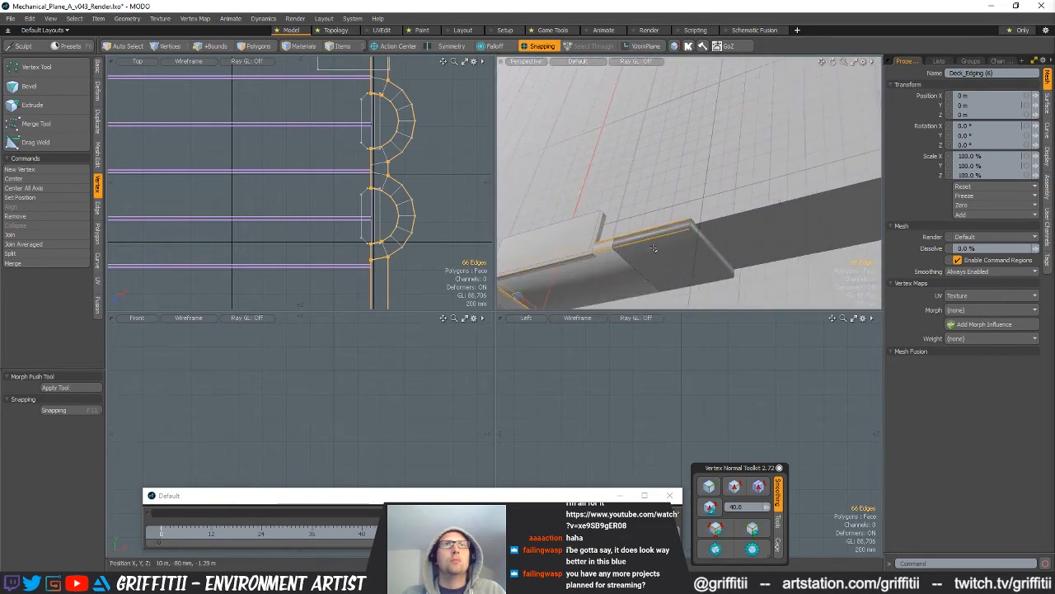
right_click_drag(794, 359, 726, 346, "shift")
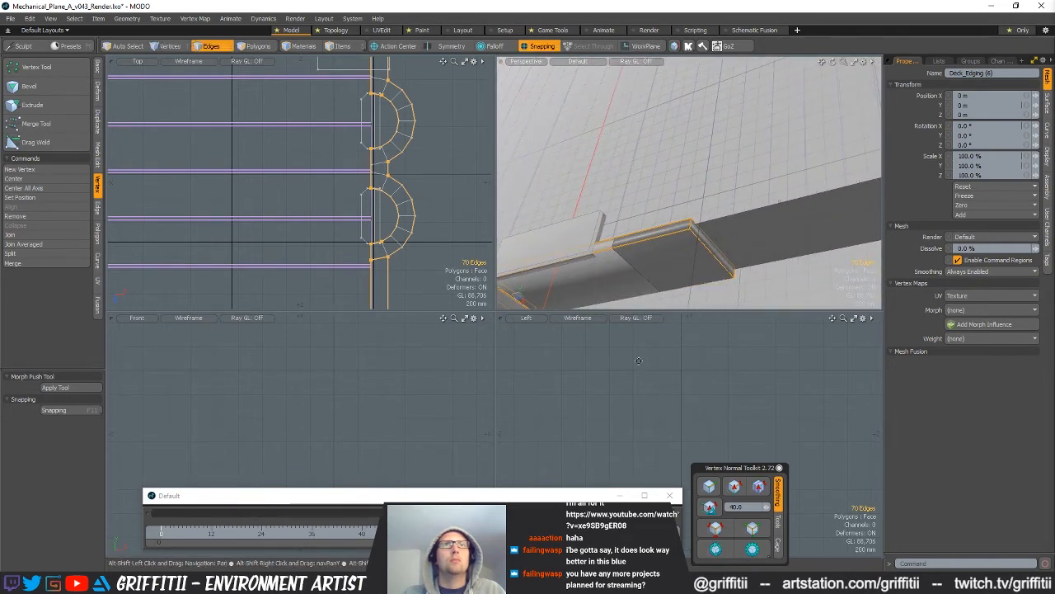
- Extend the edge selection with the bottom edges of the edging strip
key("shift+a")
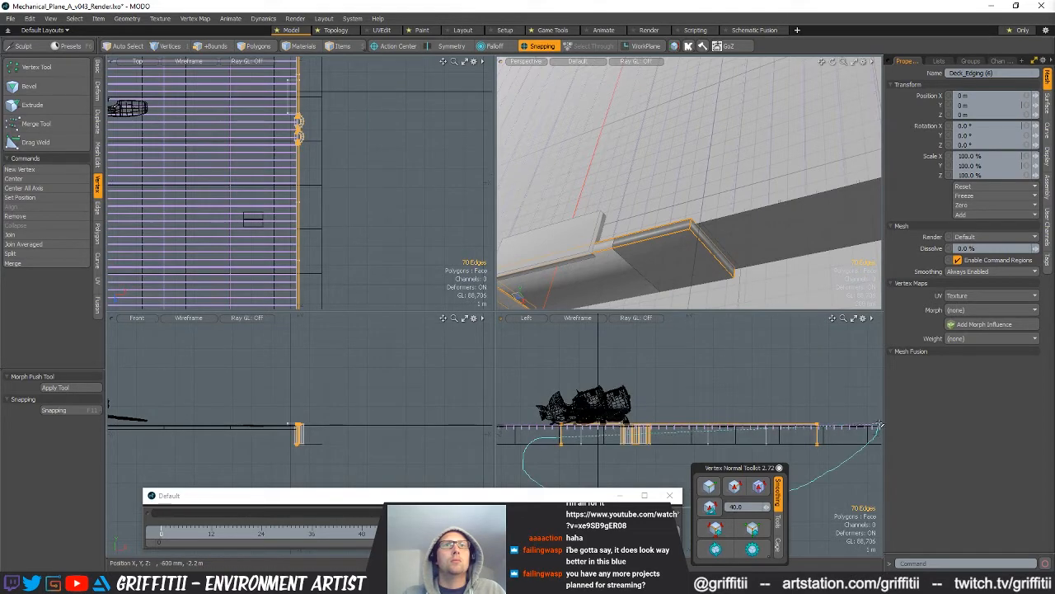
left_click_drag(791, 248, 723, 256, "alt")
left_click_drag(296, 190, 441, 179, "ctrl+alt")
left_click_drag(409, 281, 362, 272, "ctrl+alt")
left_click_drag(363, 115, 453, 135, "alt+shift")
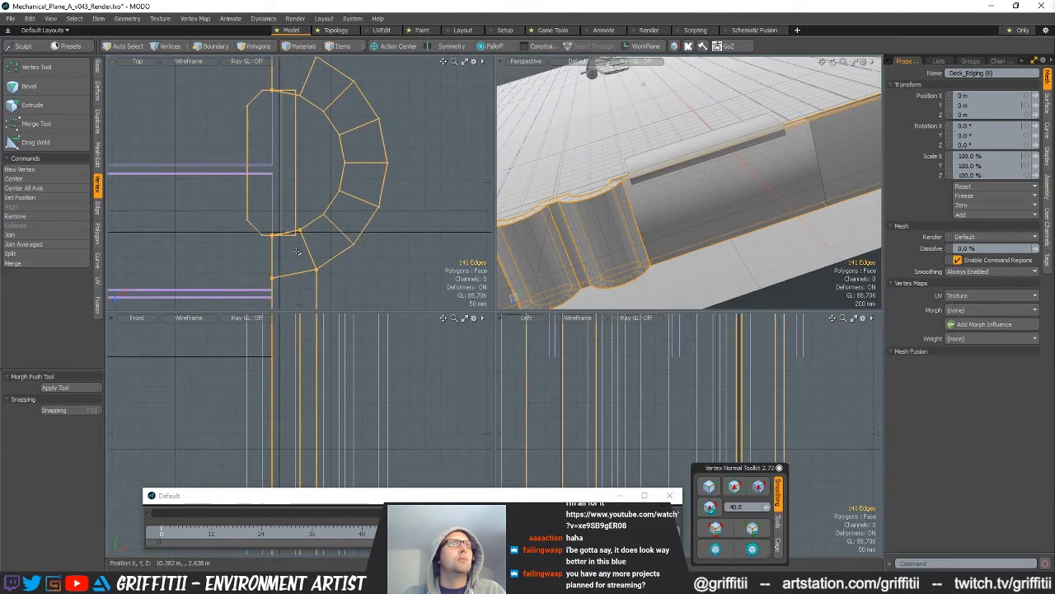
- Remove the surplus edges around the two semicircular openings and small blocks from the edge selection
left_click_drag(336, 116, 315, 116, "ctrl+alt")
left_click_drag(315, 116, 349, 61, "alt+shift")
left_click_drag(305, 221, 342, 230, "ctrl+alt")
left_click(334, 232, "ctrl")
left_click(388, 153, "ctrl")
left_click_drag(387, 153, 401, 262, "alt+shift")
left_click_drag(370, 155, 343, 282, "alt+shift")
left_click_drag(362, 68, 341, 260, "alt+shift")
left_click(341, 247, "ctrl")
left_click_drag(389, 218, 359, 219, "ctrl+alt")
left_click_drag(386, 297, 398, 163, "alt+shift")
left_click_drag(352, 195, 382, 213, "ctrl+alt")
left_click(377, 191, "ctrl")
left_click_drag(391, 284, 369, 154, "alt+shift")
left_click_drag(695, 232, 686, 137, "alt")
left_click_drag(646, 212, 687, 275, "alt+shift")
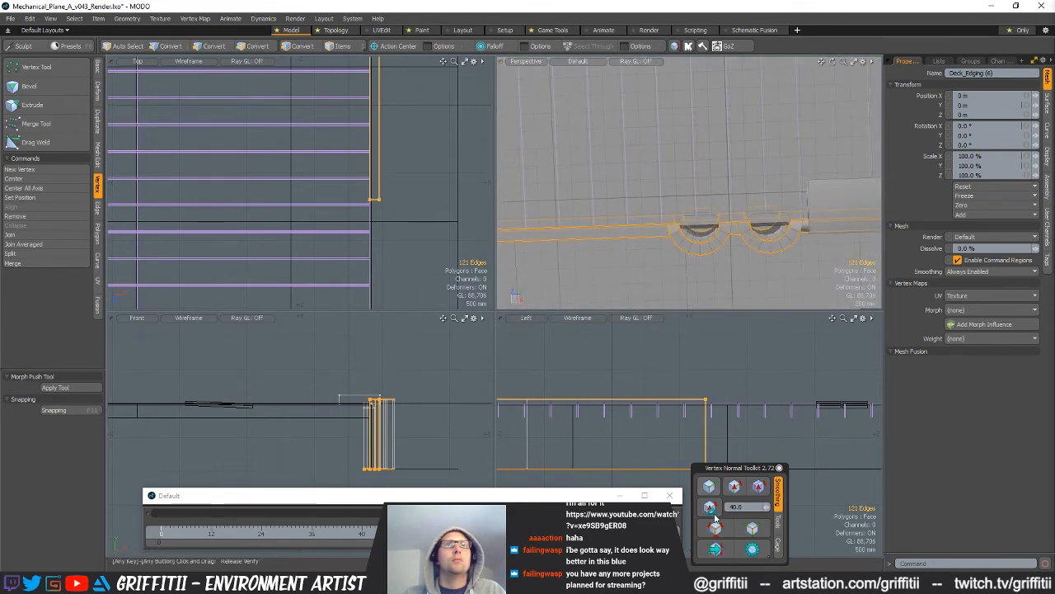
- Deselect the last stray edges beside the openings and harden the selected edging edges with the Vertex Normal Toolkit
left_click_drag(678, 222, 758, 212, "ctrl+alt")
left_click(673, 251, "ctrl")
left_click_drag(675, 252, 757, 235, "alt")
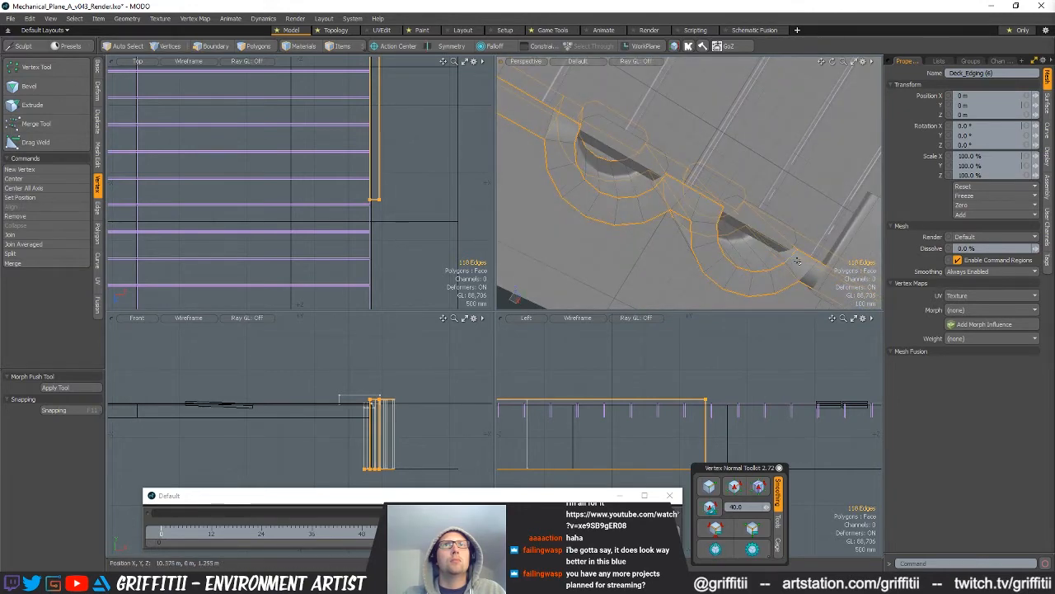
left_click(742, 490)
mouse_move(734, 256)
left_mouse_down("alt")
mouse_move(736, 194)
mouse_move(840, 279)
mouse_move(761, 156)
mouse_move(790, 216)
left_mouse_up("alt")
left_click(792, 213)
- Select the flat raised block, convert the selection to its edges and harden them
key("3")
double_click(630, 119)
key("alt+2")
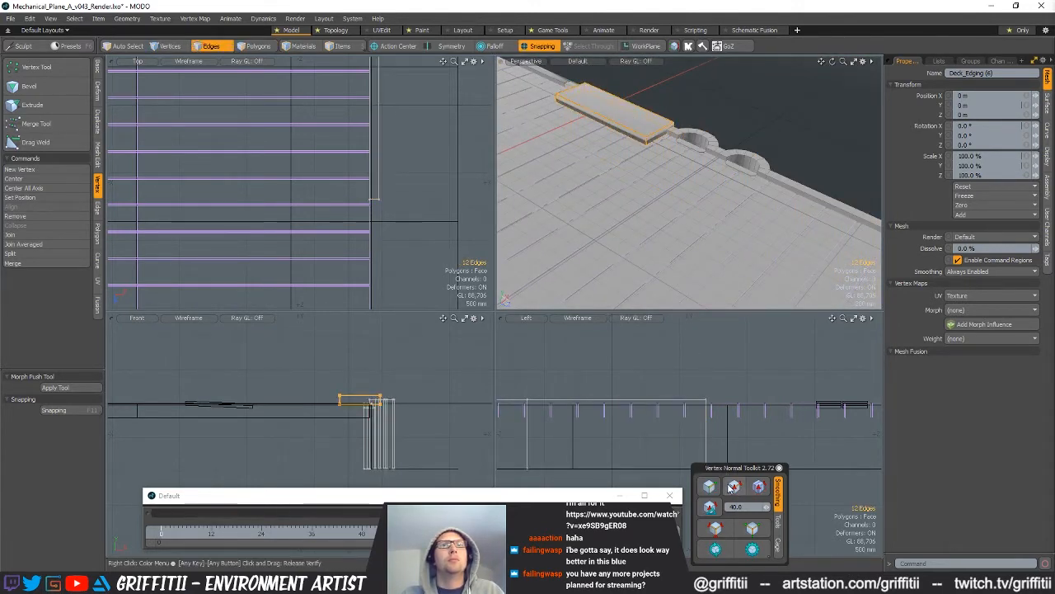
left_click(729, 486)
- Duplicate the flat raised block and move the copy up in Y so it sits on top of the original
key("3")
left_click(725, 119)
left_click_drag(705, 136, 647, 175, "alt")
left_click(632, 177)
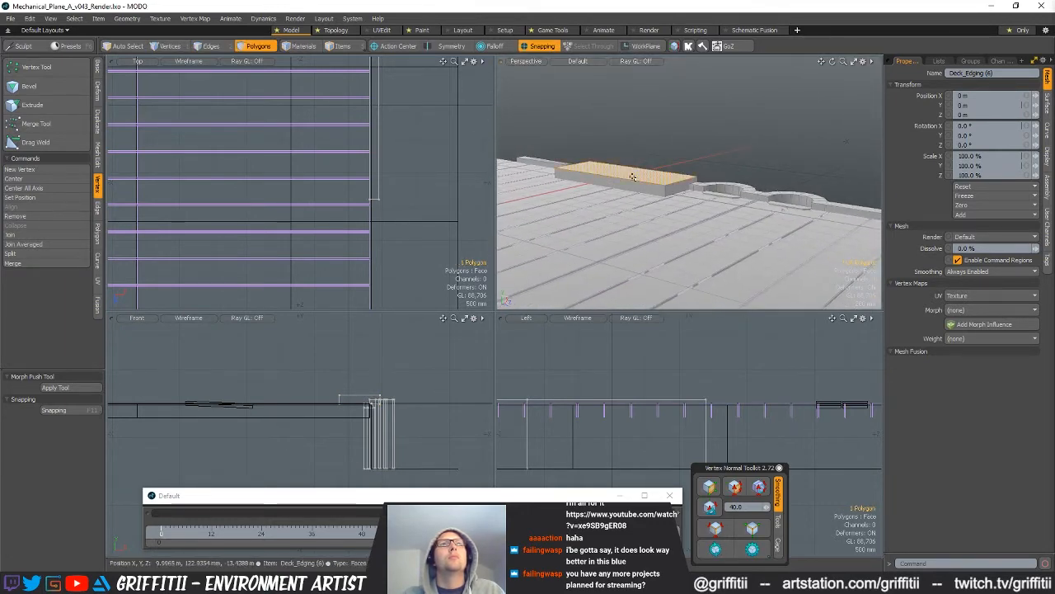
key("ctrl+v")
key("w")
left_click_drag(622, 160, 623, 150)
- Shorten the duplicated block along Z and scale its top polygon to about 68.5% in Z to slope the ends
key("r")
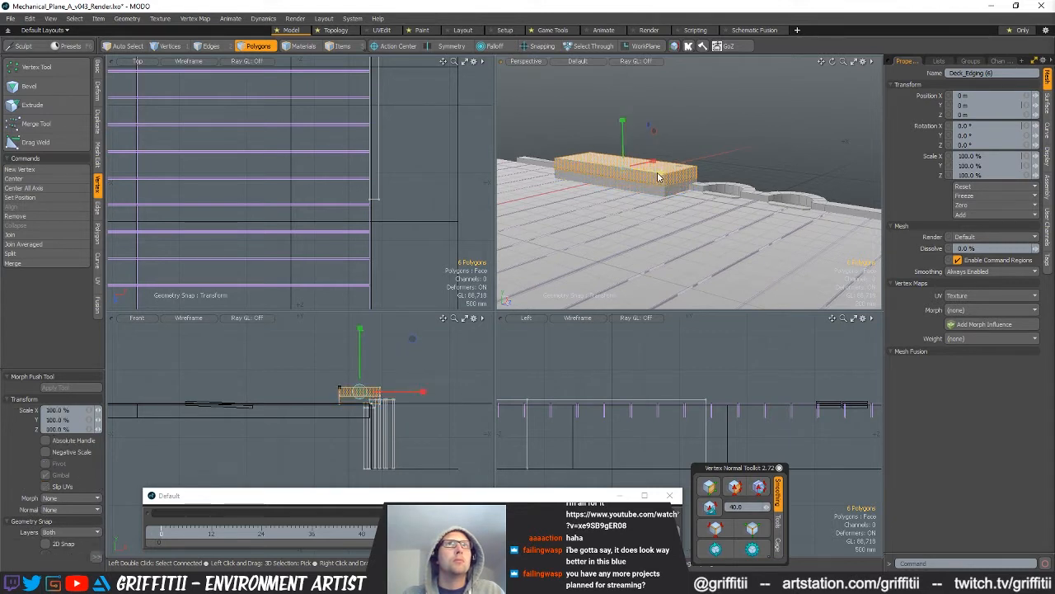
left_click_drag(660, 172, 645, 216, "alt")
key("w")
key("space")
left_click(689, 209)
key("r")
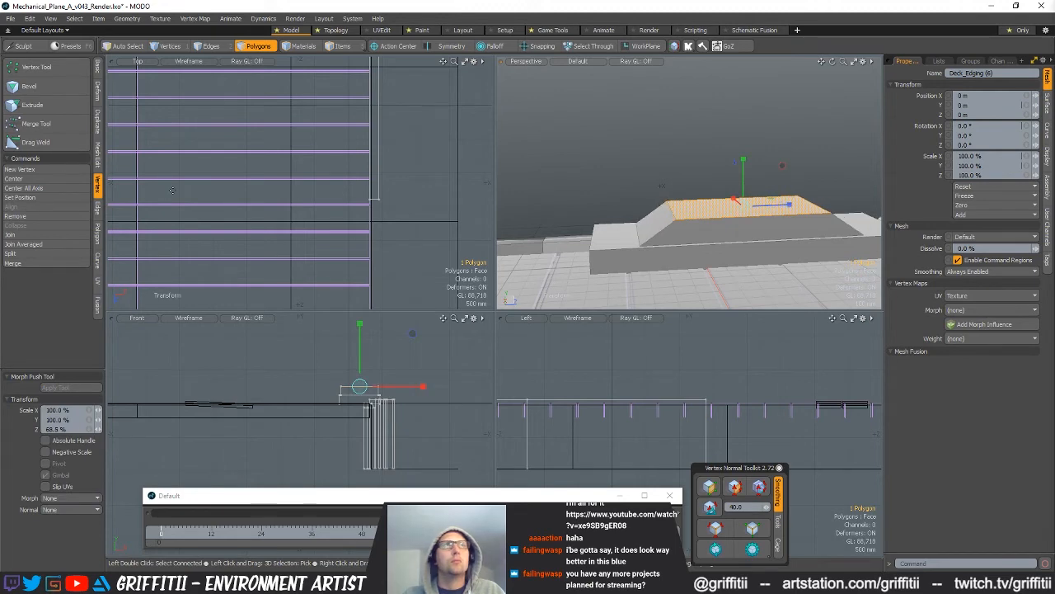
- Adjust the tapered block's placement on the flat block and scale the whole piece to about 72.5% in X
key("shift+a")
scroll(275, 185, "down", 3)
key("1")
left_click_drag(840, 210, 712, 224, "alt+shift")
key("2")
key("3")
left_click(784, 228)
key("w")
key("space")
left_click_drag(647, 210, 527, 264, "alt")
double_click(744, 189)
key("r")
left_click_drag(778, 197, 662, 185)
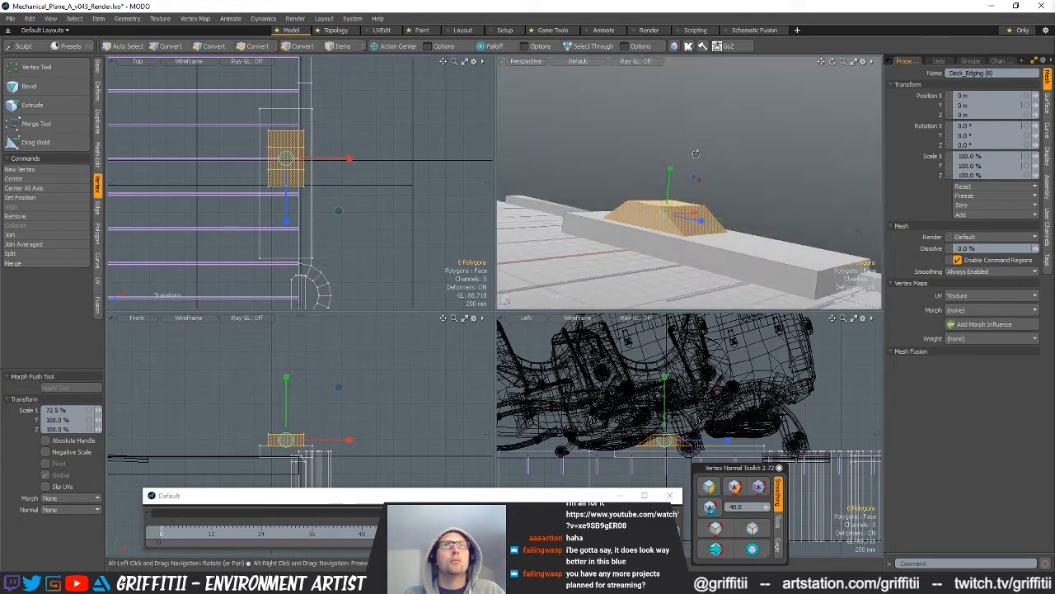
key("w")
key("space")
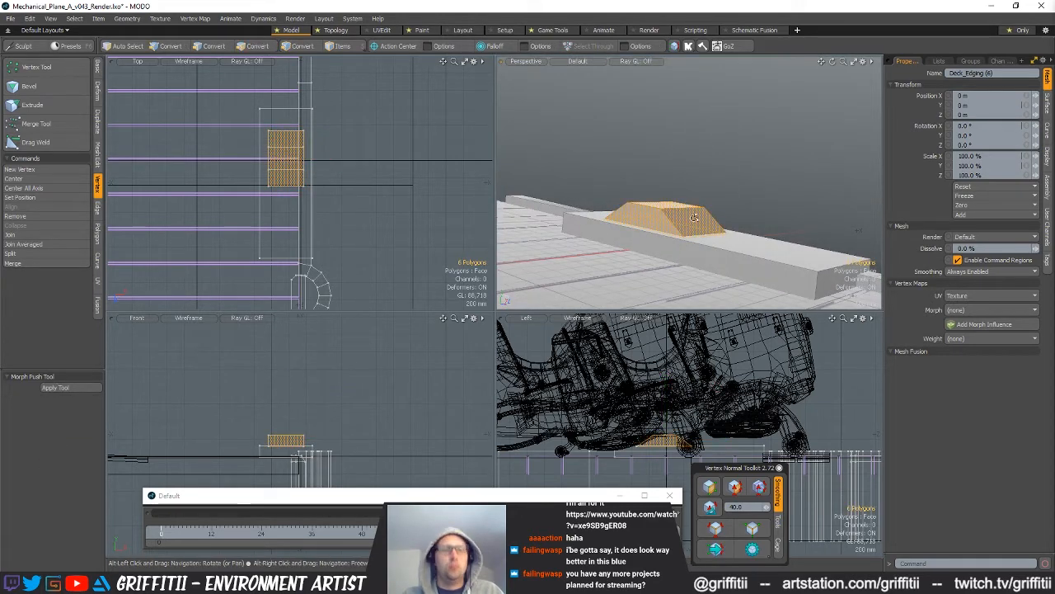
- Convert the tapered block's selection to edges and update the vertex normals with the Vertex Normal Toolkit
key("alt+2")
key("3")
left_click(724, 178)
left_click_drag(724, 178, 676, 287, "alt")
left_click(713, 548)
left_click_drag(719, 235, 708, 208, "alt")
- Move the whole edging mesh along Z to the end of the deck, snapping its end to the deck's corner
scroll(301, 185, "down", 10)
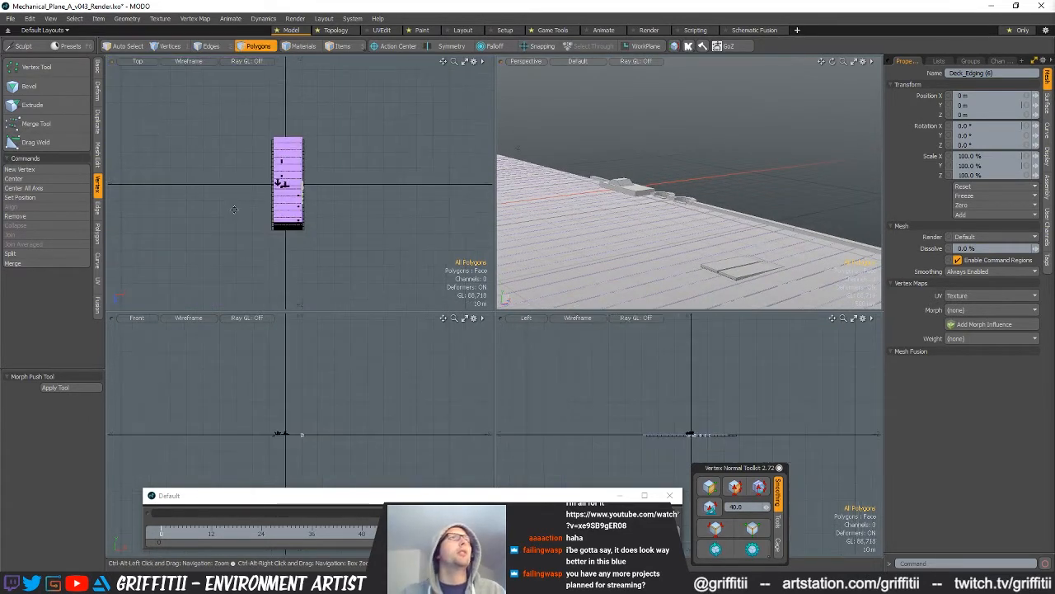
scroll(292, 221, "up", 4)
key("w")
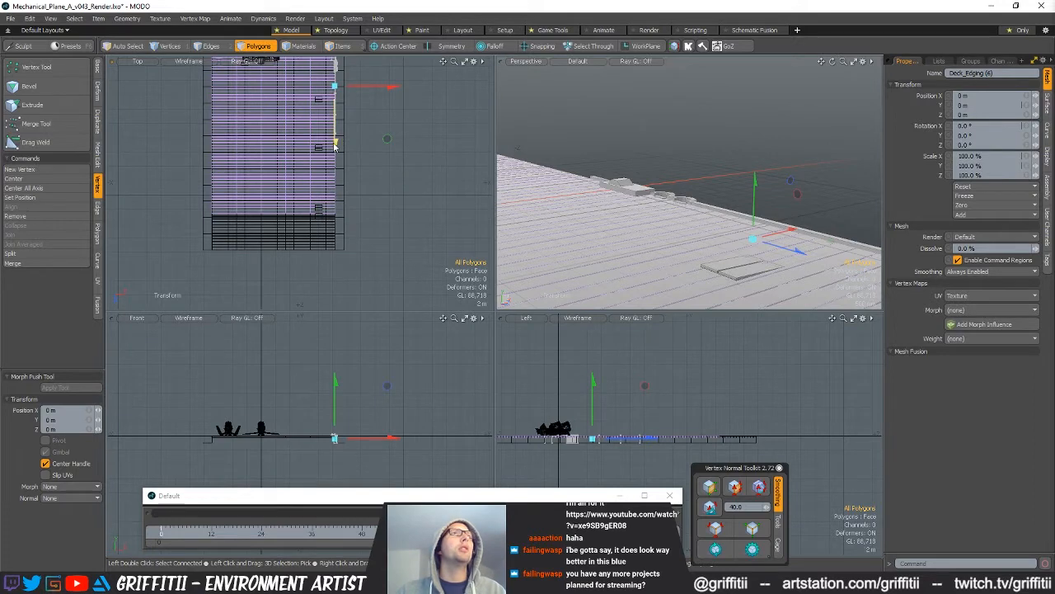
left_click_drag(335, 237, 336, 248)
scroll(316, 273, "up", 5)
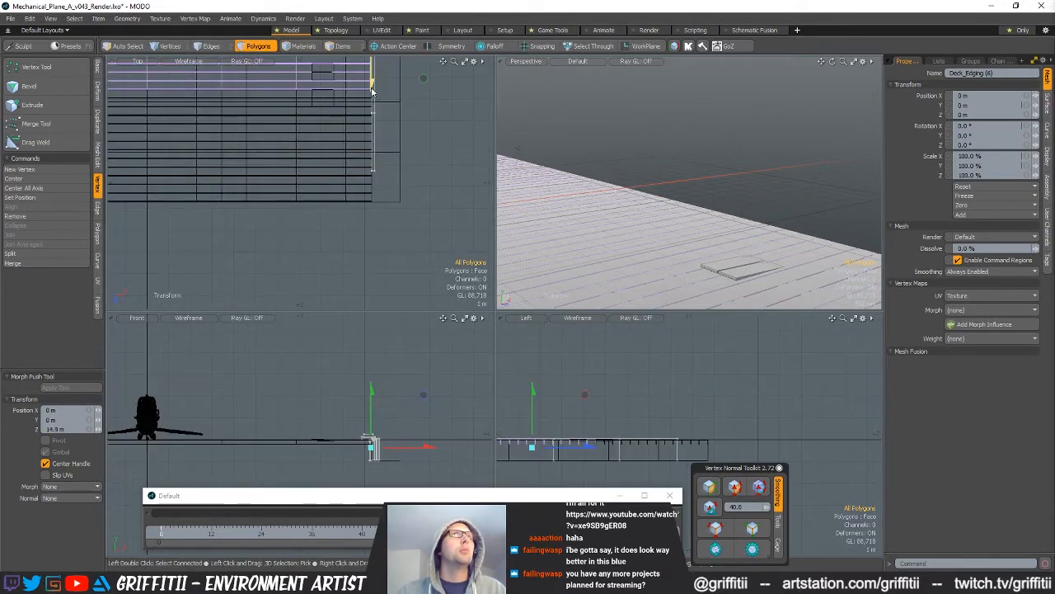
key("x")
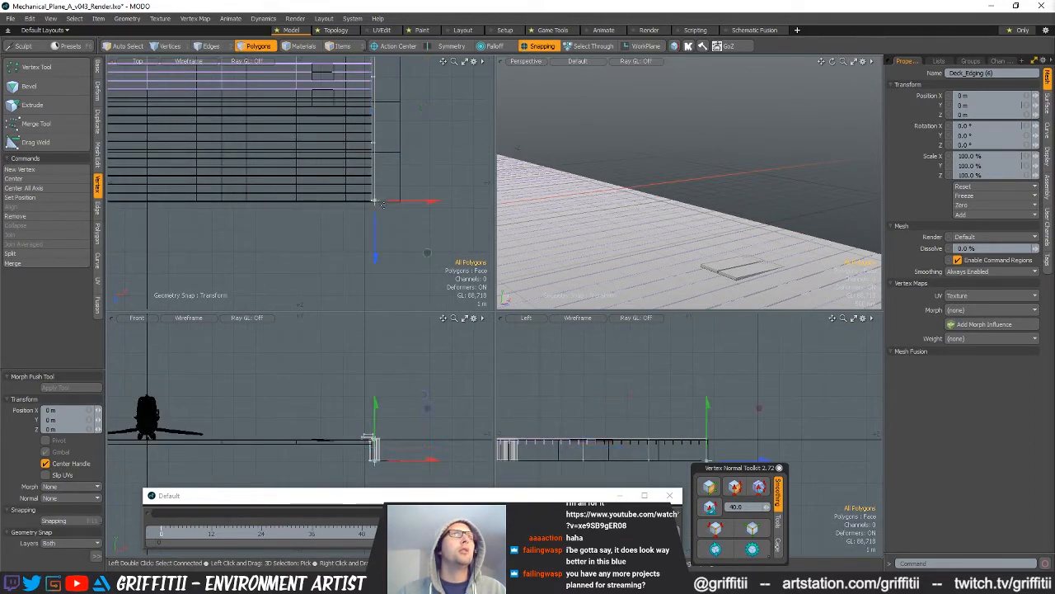
- Mirror the whole edging mesh across the X axis to the opposite side of the deck
scroll(403, 201, "down", 8)
left_click_drag(403, 201, 391, 269, "alt")
key("q")
key("shift+v")
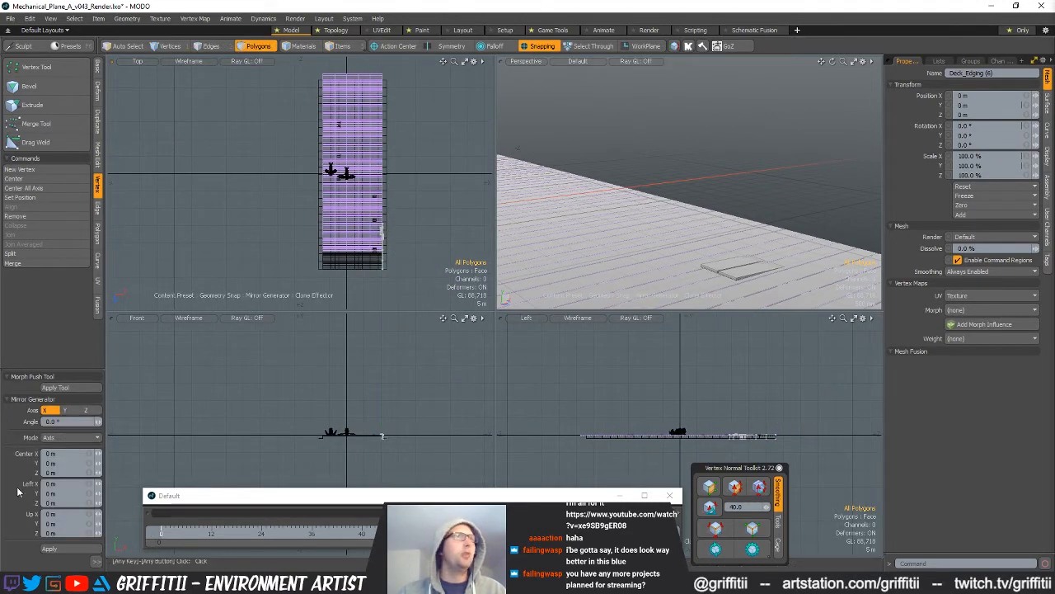
left_click(66, 548)
key("q")
- Select the mirrored edging's vertices and move them about 3.39 m along X towards the deck's opposite side
key("1")
right_click_drag(295, 212, 325, 280)
scroll(343, 270, "up", 6)
key("w")
left_click_drag(235, 189, 298, 192)
scroll(254, 258, "up", 5)
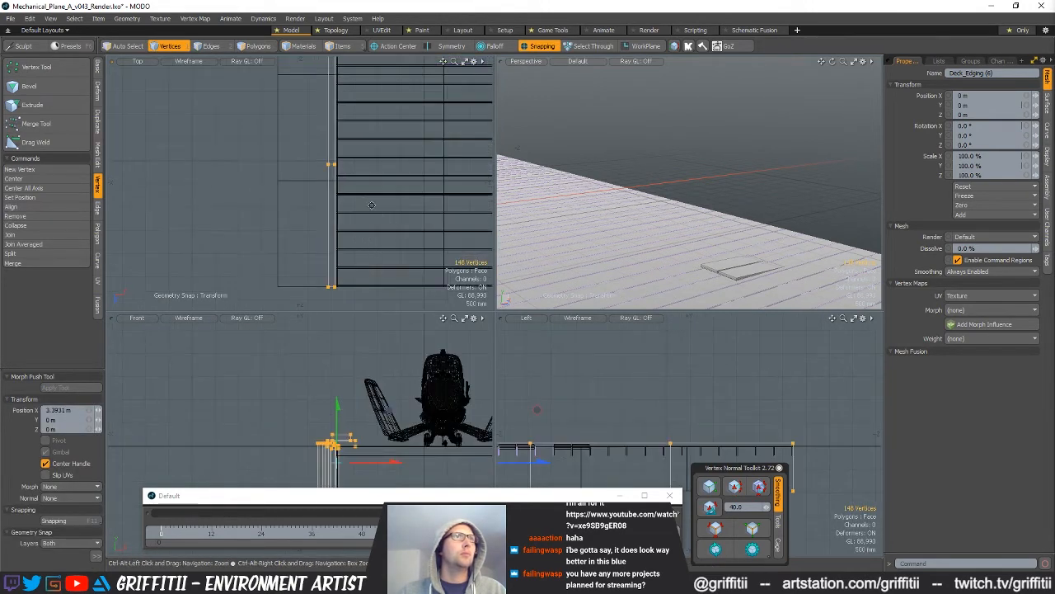
- Refine the mirrored edging's X position against the deck's end corner, and clear the vertex selection
scroll(335, 268, "up", 6)
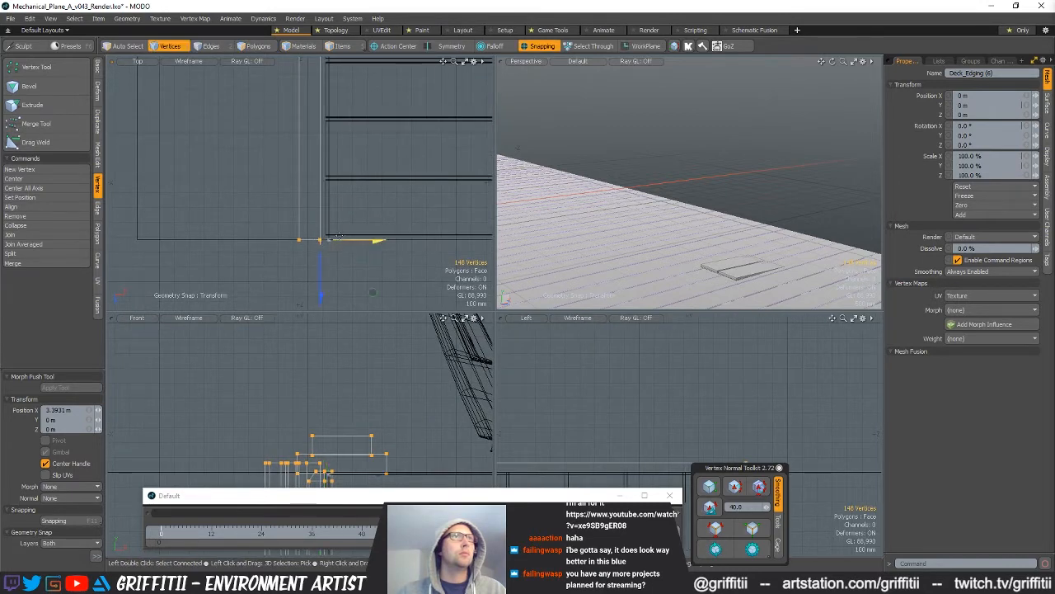
left_click_drag(329, 240, 165, 246)
scroll(350, 243, "down", 5)
left_click_drag(371, 246, 445, 233, "alt+shift")
left_click_drag(206, 255, 395, 247, "alt+shift")
left_click_drag(155, 254, 453, 232, "alt+shift")
left_click_drag(285, 212, 395, 221)
left_click_drag(396, 221, 206, 229, "ctrl+alt")
left_click_drag(338, 194, 216, 219, "alt+shift")
key("q")
left_click(216, 219)
left_click_drag(375, 146, 336, 147, "ctrl+alt")
left_click_drag(336, 146, 341, 207, "alt+shift")
left_click_drag(340, 208, 347, 200, "alt+shift")
- Create three instance clones of the deck edging spaced in negative Z along the deck
left_click(97, 126)
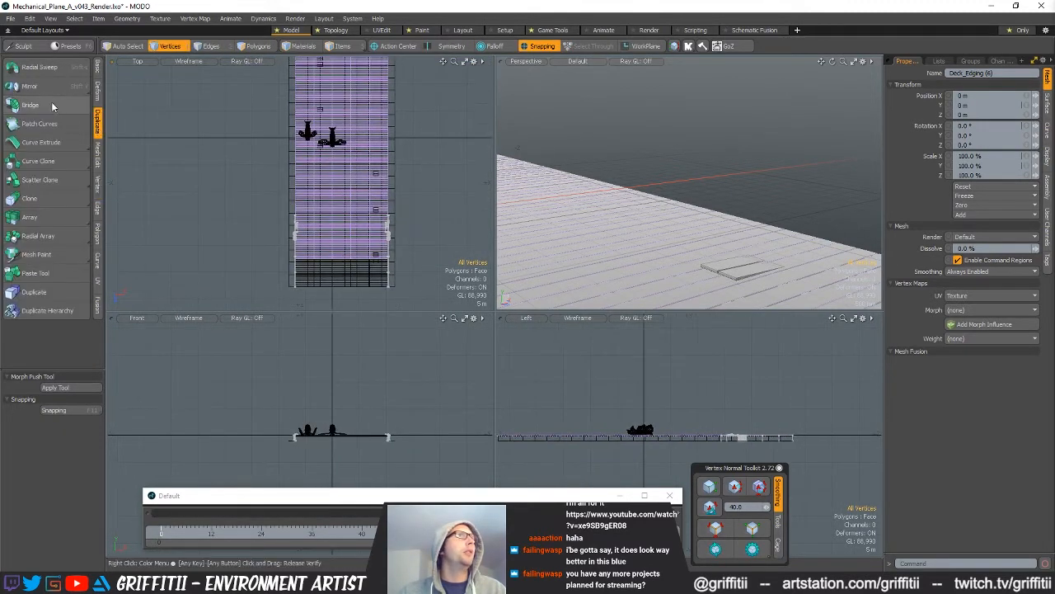
left_click(59, 201)
left_click_drag(68, 203, 69, 222)
left_click_drag(372, 224, 321, 221, "ctrl+alt")
mouse_move(322, 221)
left_mouse_down("alt+shift")
mouse_move(320, 191)
mouse_move(309, 264)
mouse_move(301, 218)
left_mouse_up("alt+shift")
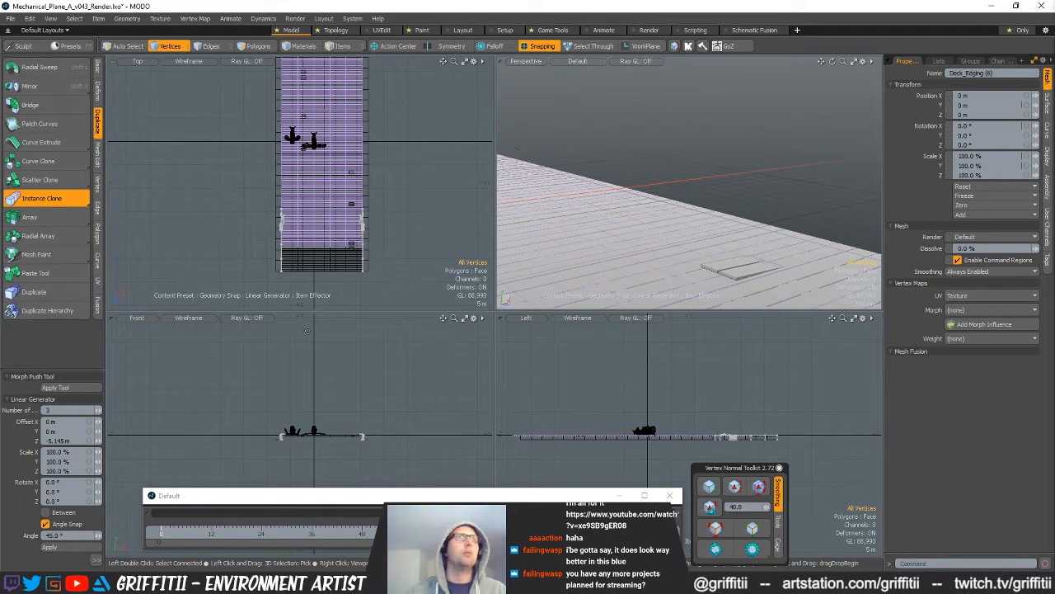
left_click(367, 273)
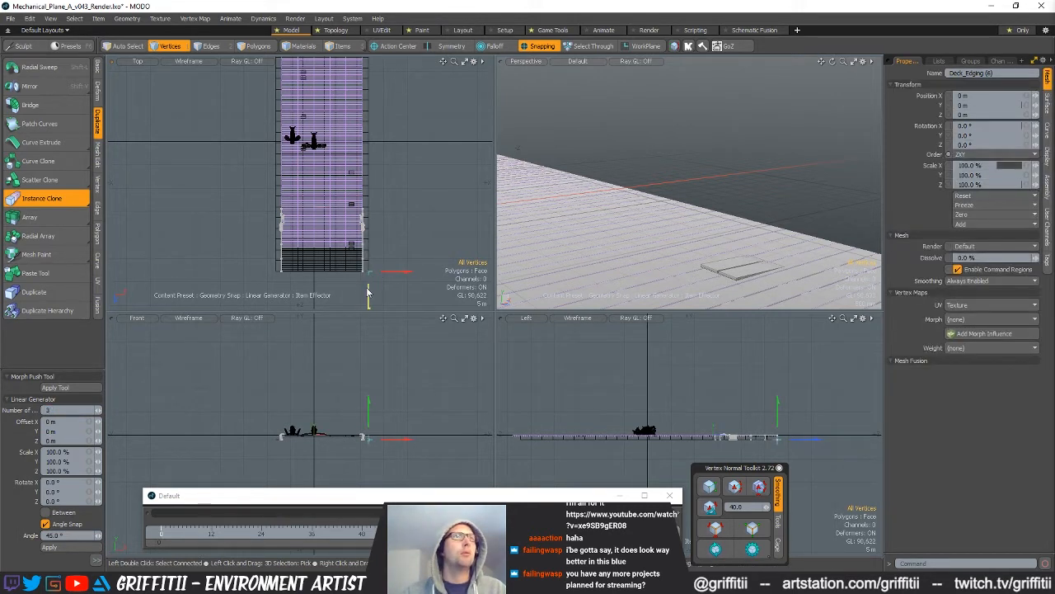
mouse_move(373, 226)
left_mouse_down()
mouse_move(373, 204)
mouse_move(390, 234)
left_mouse_up()
- Set the edging clones' Z offset to -14.327 m so the edging sections meet end to end
left_click_drag(620, 203, 607, 241, "alt")
scroll(625, 218, "down", 5)
scroll(407, 250, "up", 5)
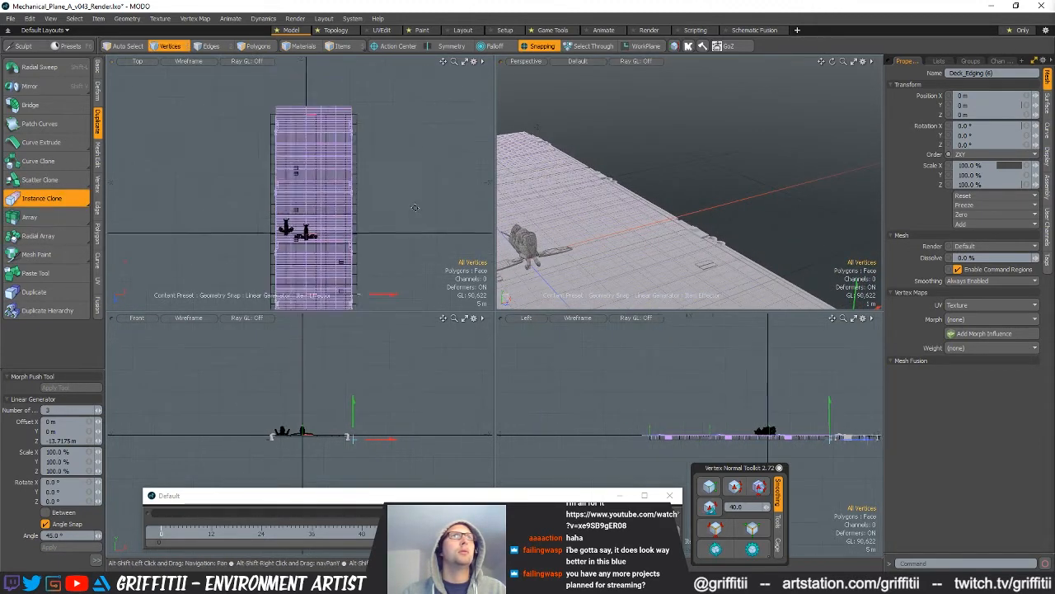
scroll(366, 245, "up", 3)
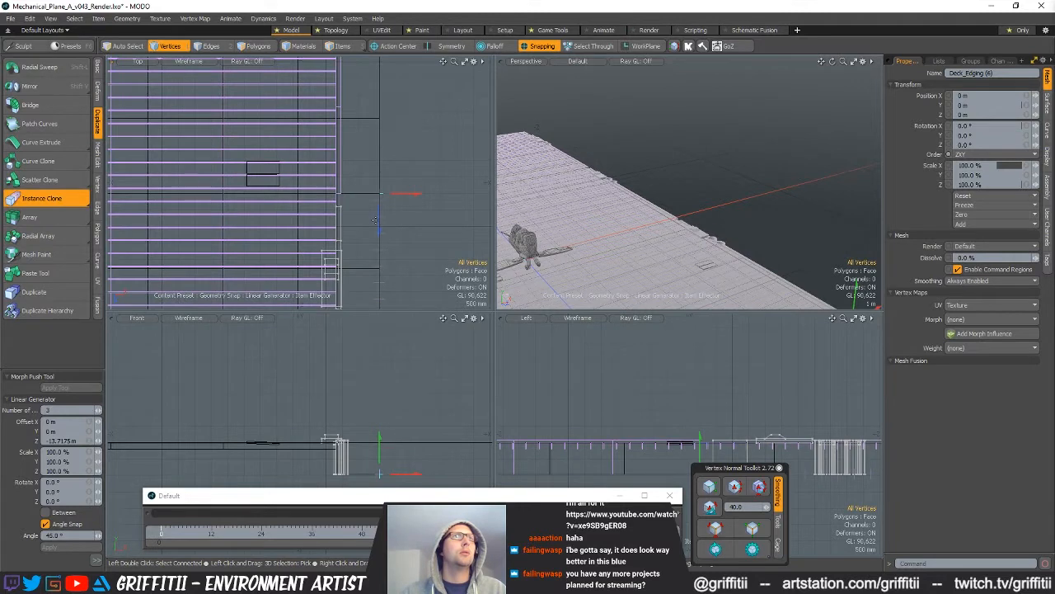
left_click_drag(378, 225, 380, 177)
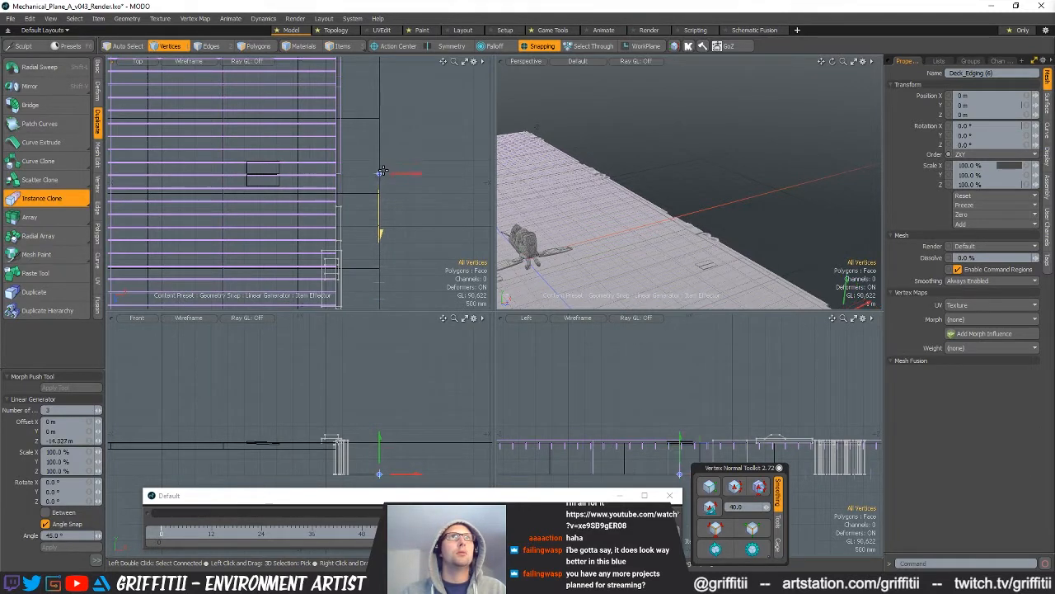
mouse_move(621, 238)
left_mouse_down("alt")
mouse_move(726, 249)
mouse_move(629, 239)
left_mouse_up("alt")
key("space")
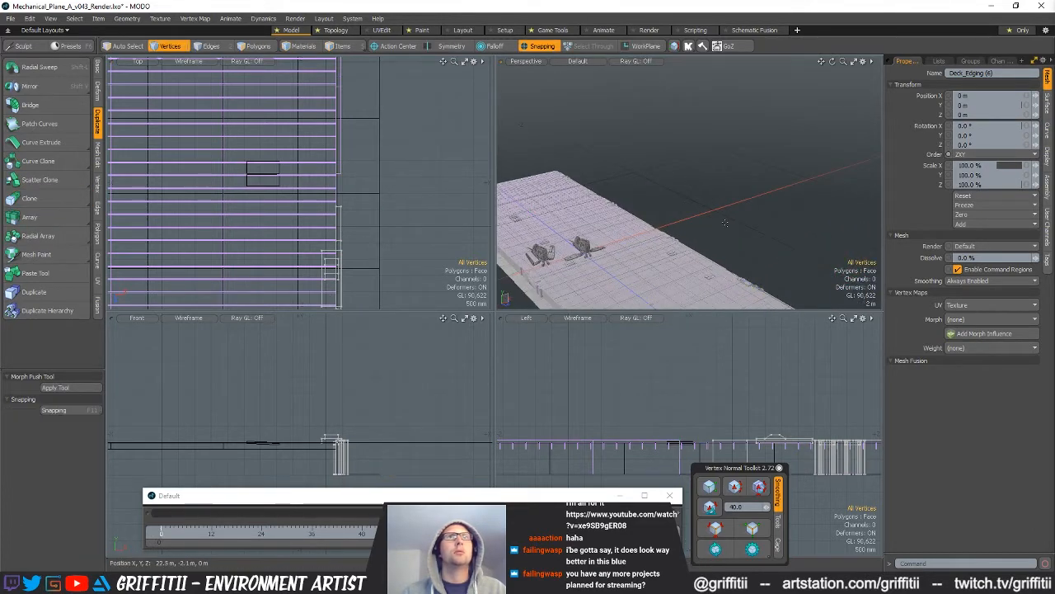
- Examine the cloned edging along the deck and render a preview of the plane scene from the render camera
left_click_drag(725, 223, 766, 224, "ctrl+alt")
left_click_drag(668, 226, 748, 222, "alt")
left_click_drag(658, 216, 709, 175, "alt+shift")
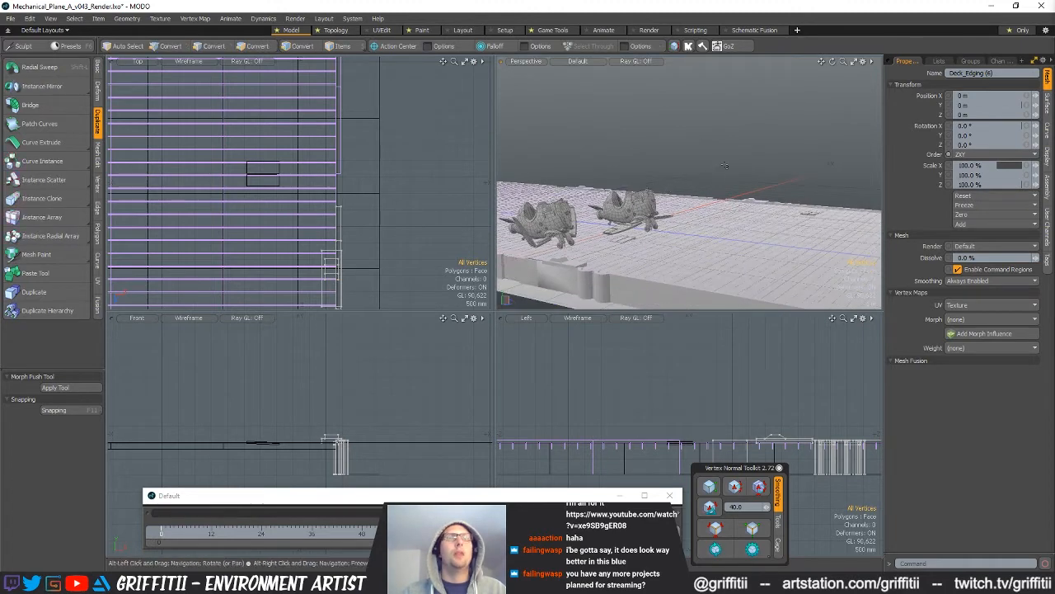
key("F9")
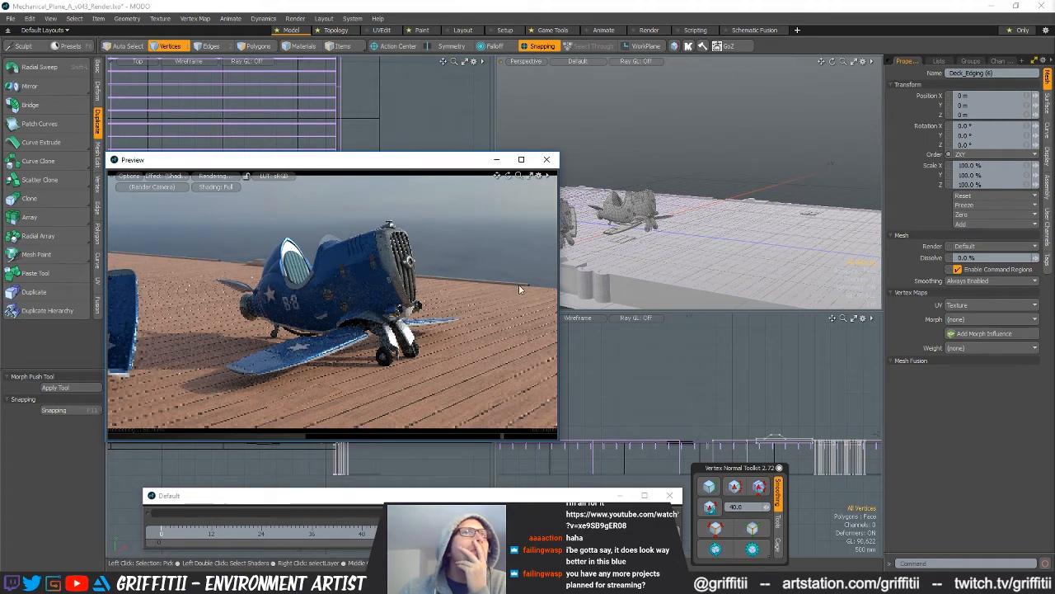
left_click_drag(712, 209, 749, 265, "alt")
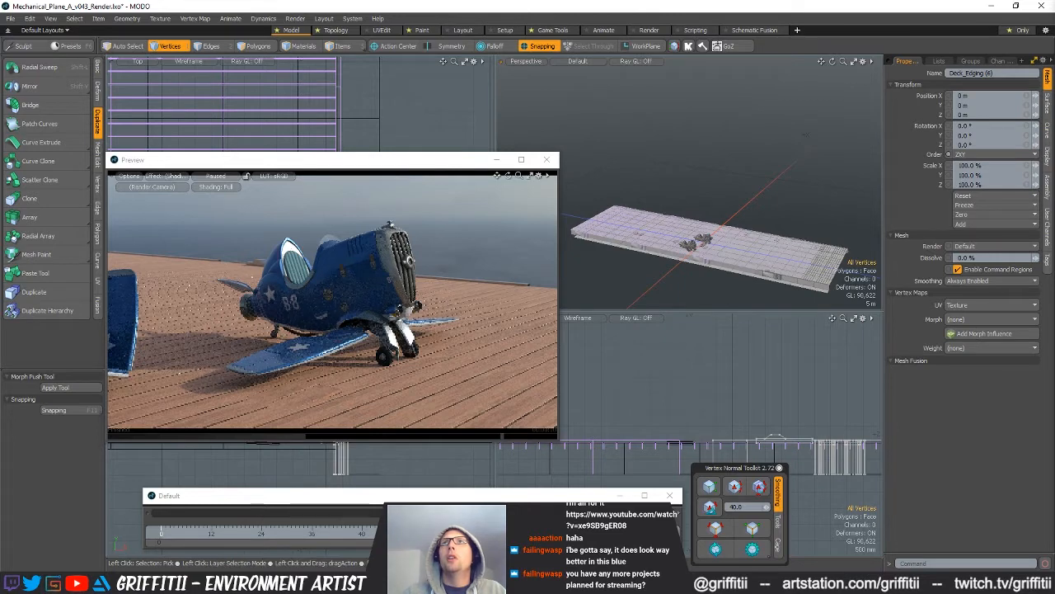
- Try moving the whole Deck_Orig group -1.8 m along Z and check the framing in the render preview
key("5")
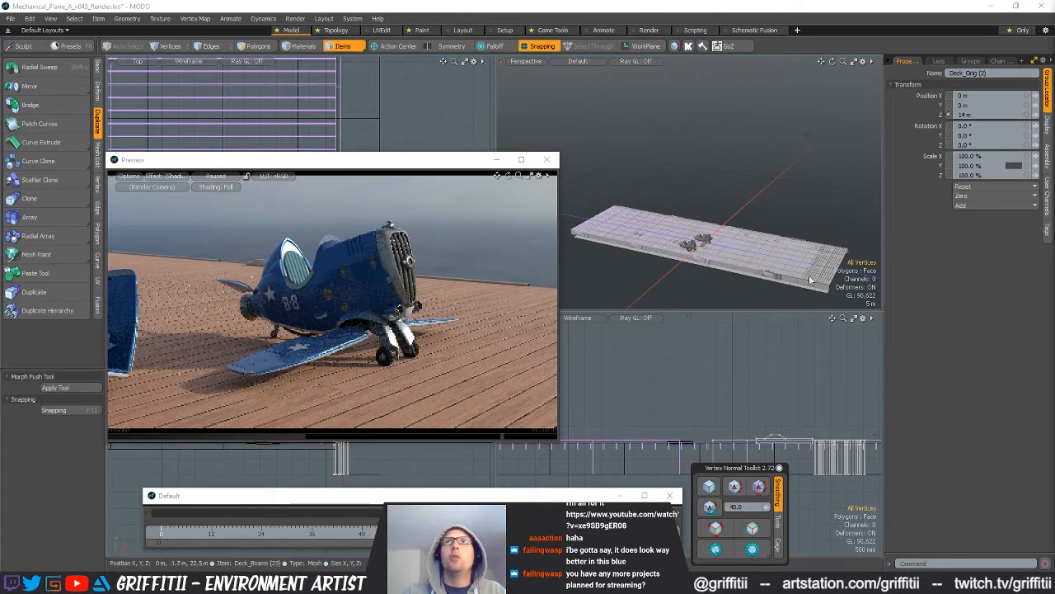
key("w")
left_click_drag(767, 254, 766, 252)
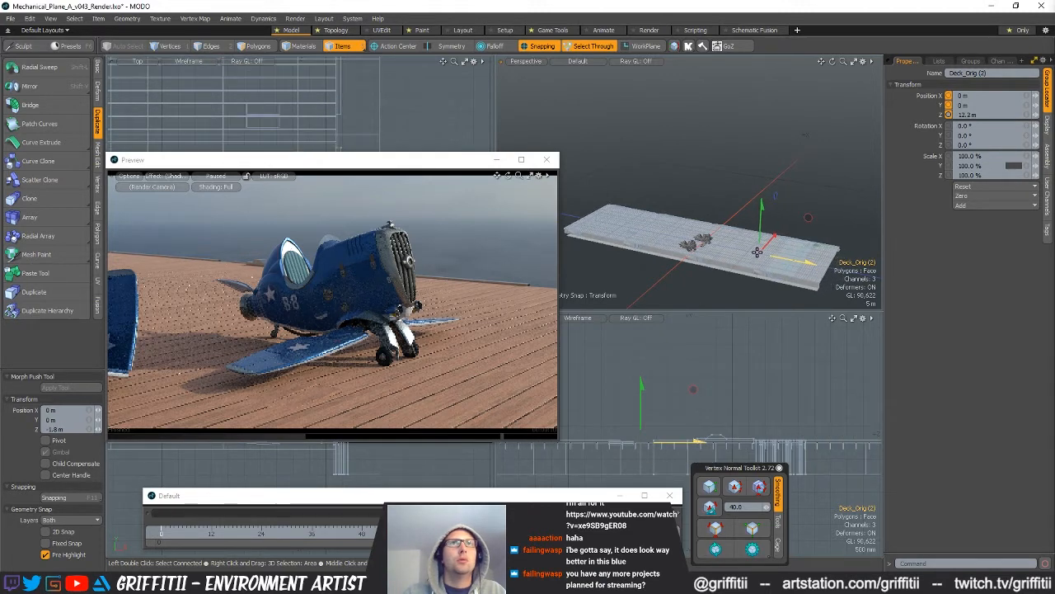
key("space")
left_click(763, 191)
left_click(216, 177)
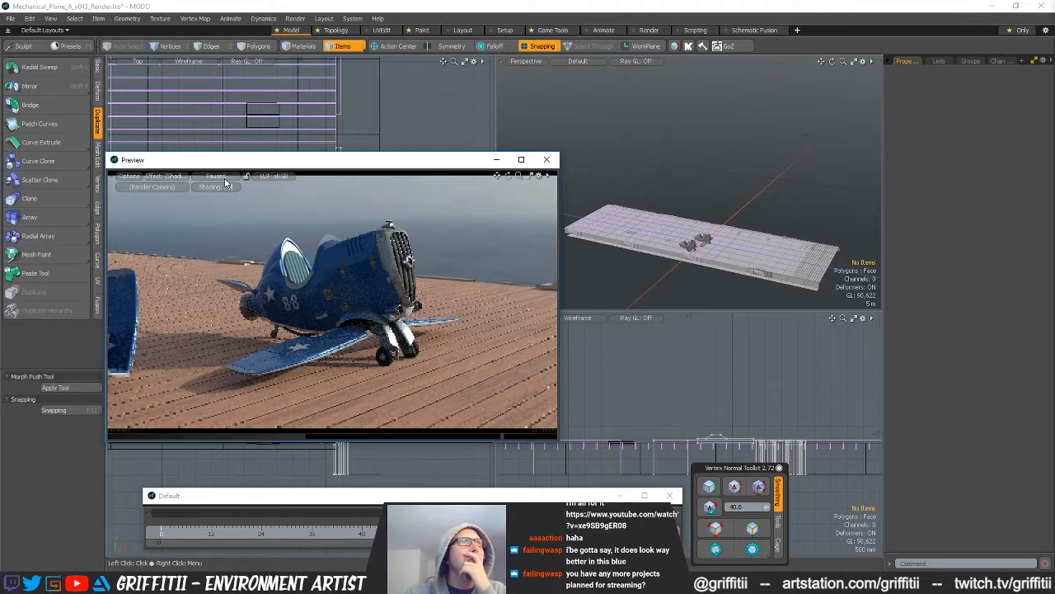
- Undo the Deck_Orig group's move along Z
left_click_drag(744, 247, 715, 252, "alt")
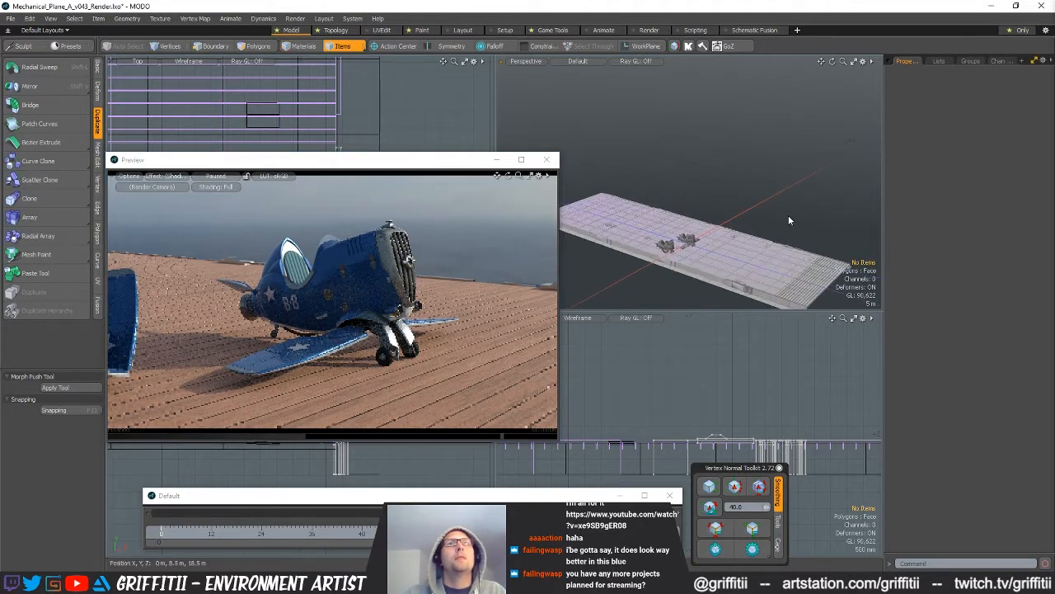
key("ctrl+z")
key("ctrl+z")
key("ctrl+z")
- Close the render preview and delete the hidden underside polygon of the flat raised block on the edging
left_click_drag(730, 206, 755, 214, "alt")
scroll(692, 235, "up", 5)
scroll(775, 231, "up", 5)
left_click(753, 211)
key("3")
key("a")
mouse_move(679, 224)
left_mouse_down()
mouse_move(683, 236)
mouse_move(726, 172)
mouse_move(706, 217)
mouse_move(703, 199)
left_mouse_up()
key("shift+a")
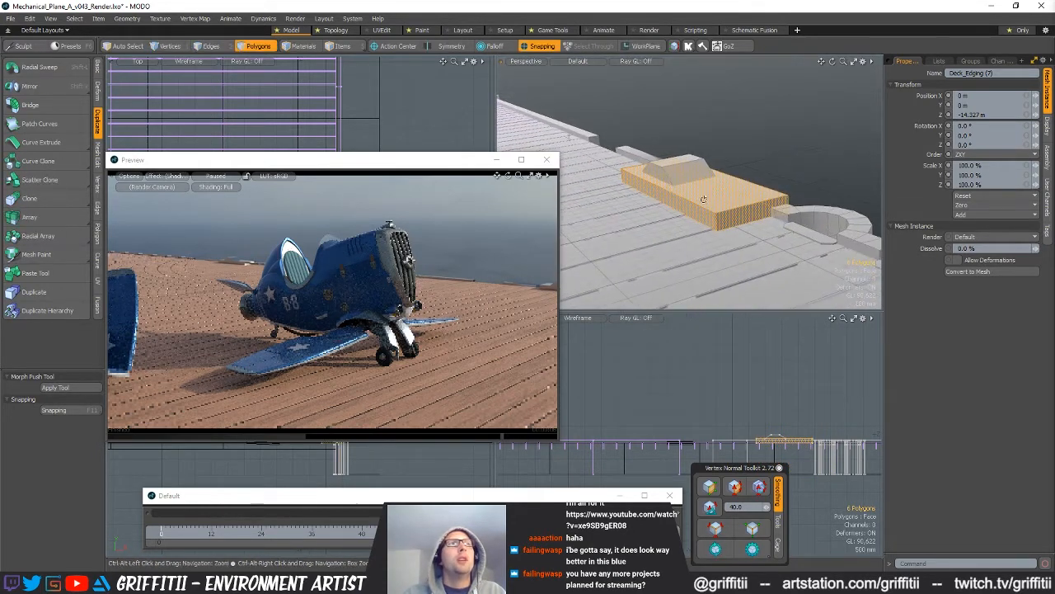
left_click(546, 159)
left_click_drag(681, 239, 710, 247, "alt")
key("1")
key("2")
left_click_drag(716, 220, 716, 149, "alt")
key("3")
left_click(722, 150)
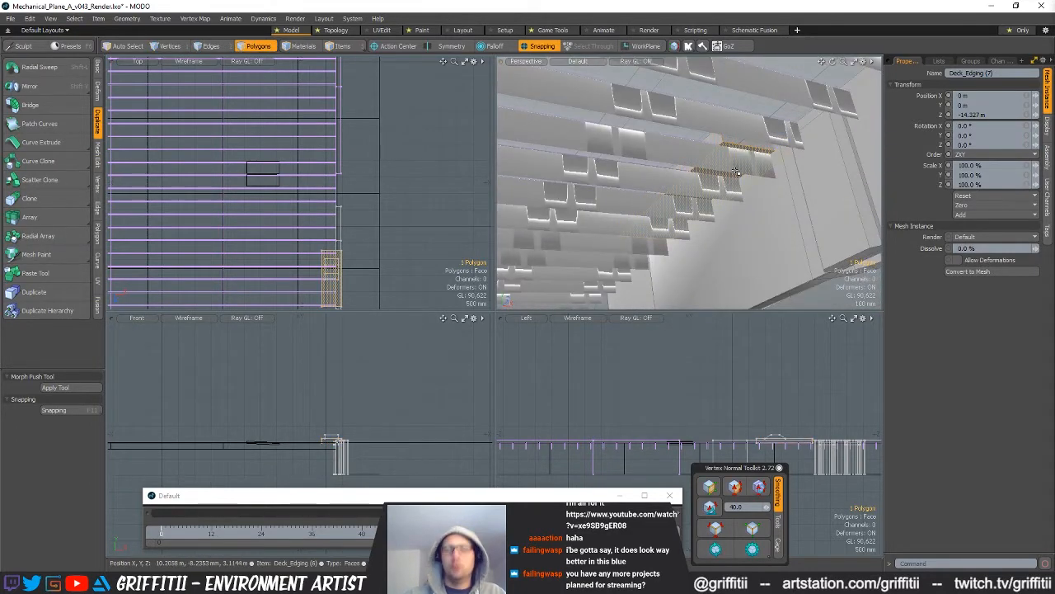
key("Delete")
left_click_drag(719, 151, 715, 206, "alt")
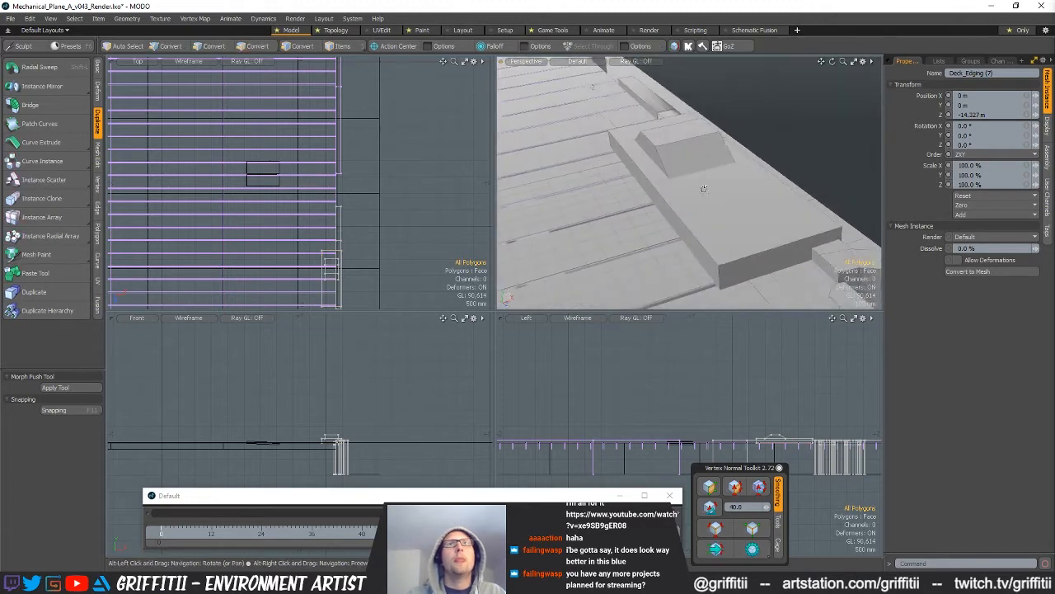
- Select the flat block's front vertical corner edge
key("space")
key("space")
left_click(719, 270)
left_click_drag(721, 270, 691, 269, "ctrl+alt")
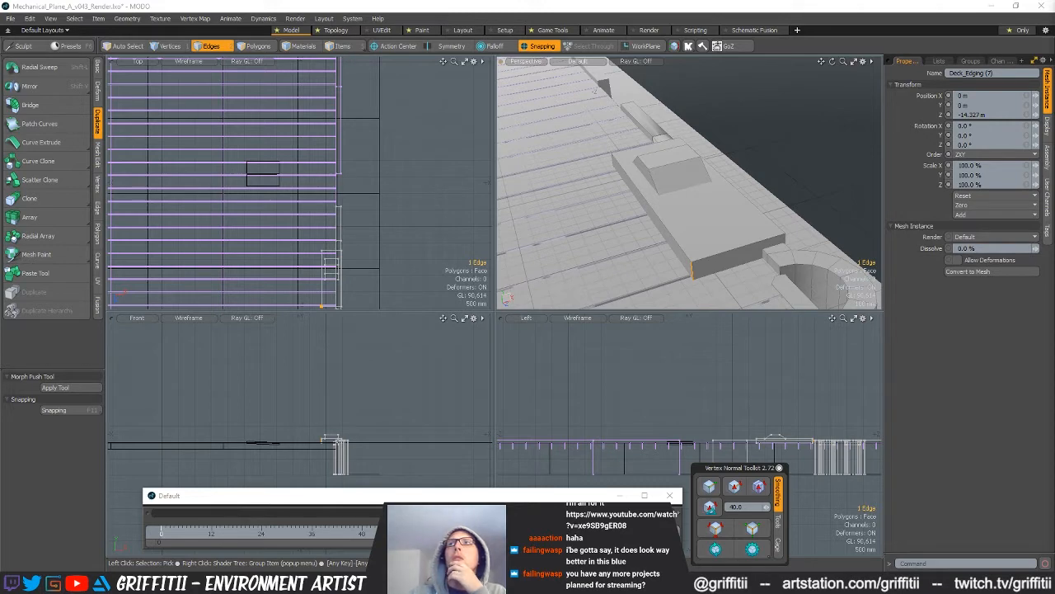
- Add a Material layer to the Deck_Edging group in the Shader Tree and set its Fresnel to 0%
left_click_drag(1054, 139, 683, 155)
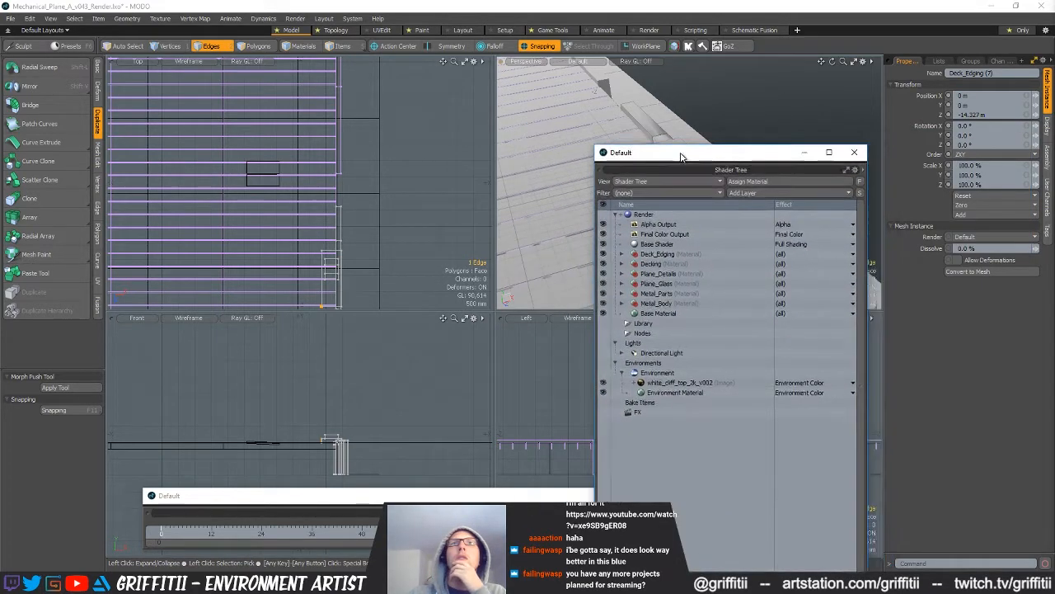
left_click(621, 254)
left_click(665, 265)
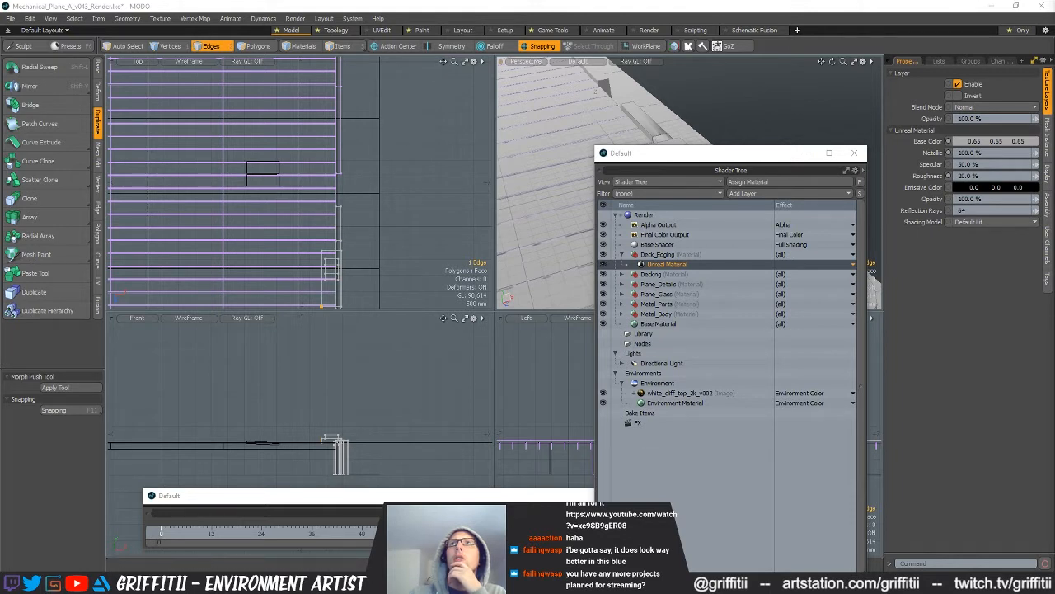
double_click(988, 144)
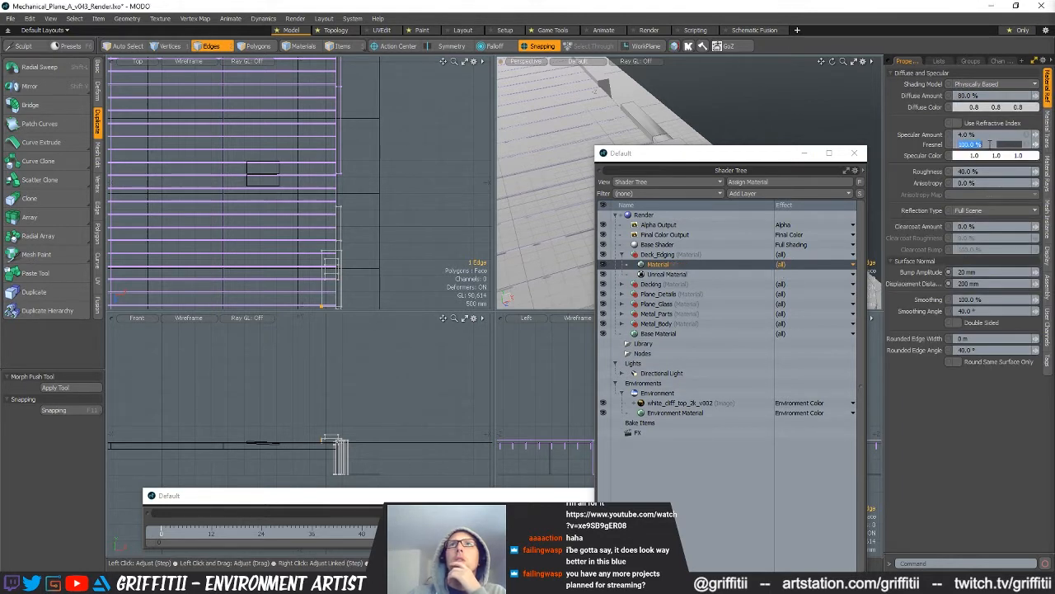
type("0")
key("Return")
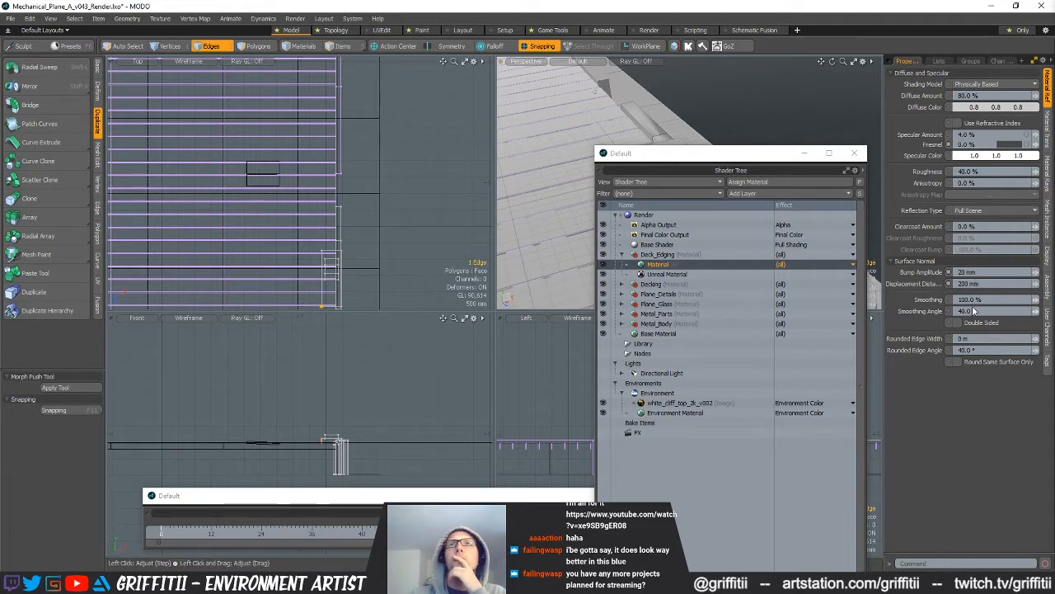
- Set the Deck_Edging material's Rounded Edge Width to 50 mm
double_click(963, 338)
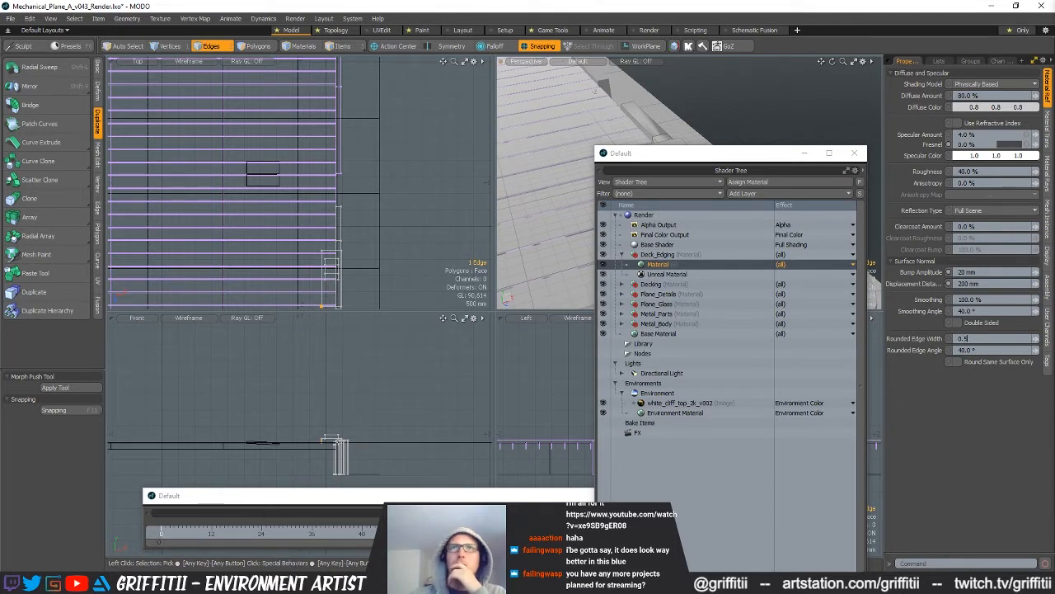
double_click(973, 337)
type("0.05")
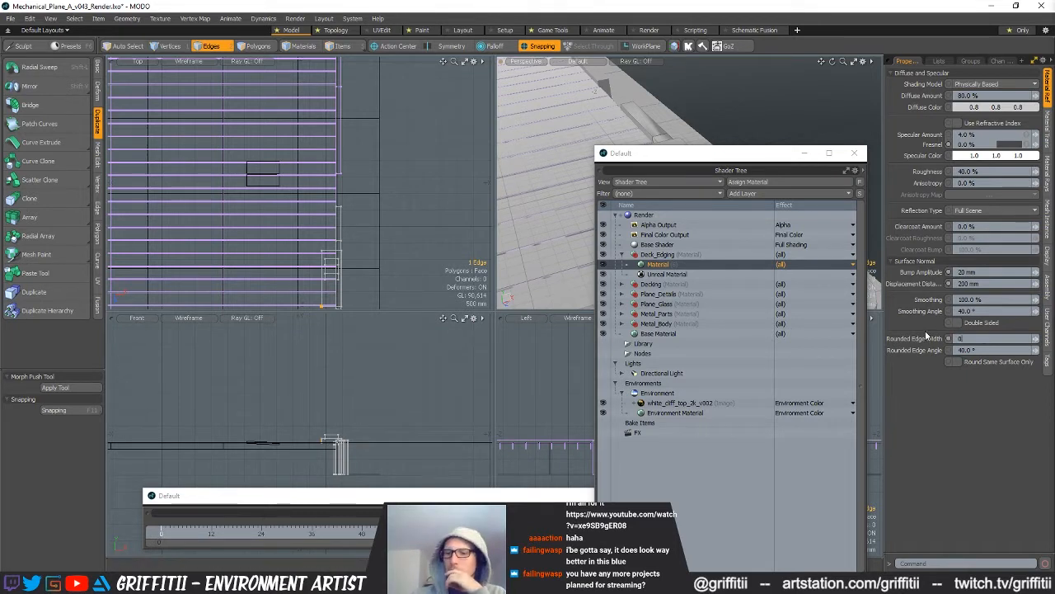
key("Return")
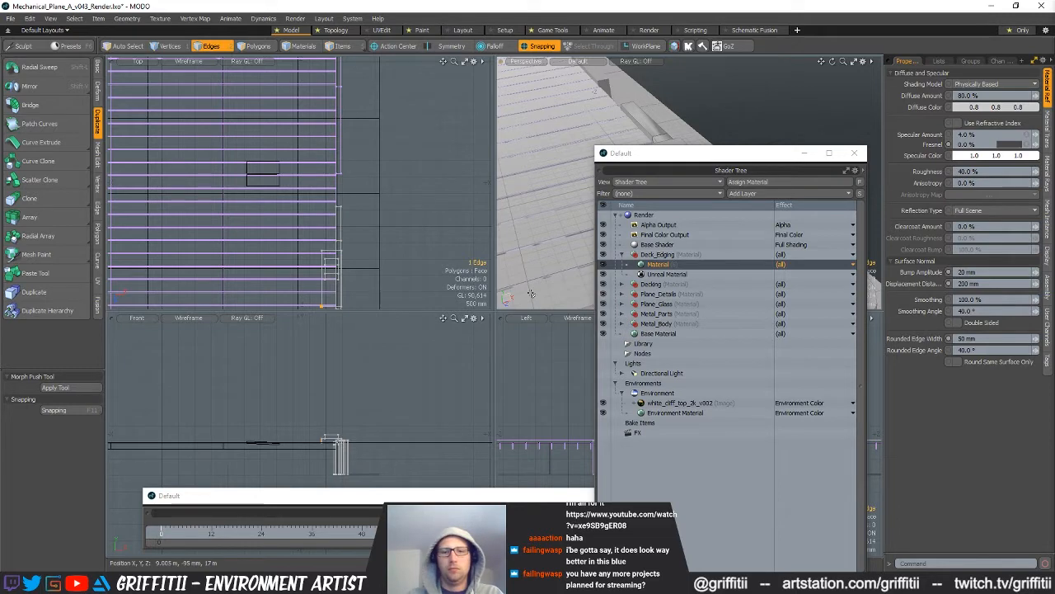
- Preview the edging block up close, set the material's Rounded Edge Width to 15 mm, and pause the preview
key("F8")
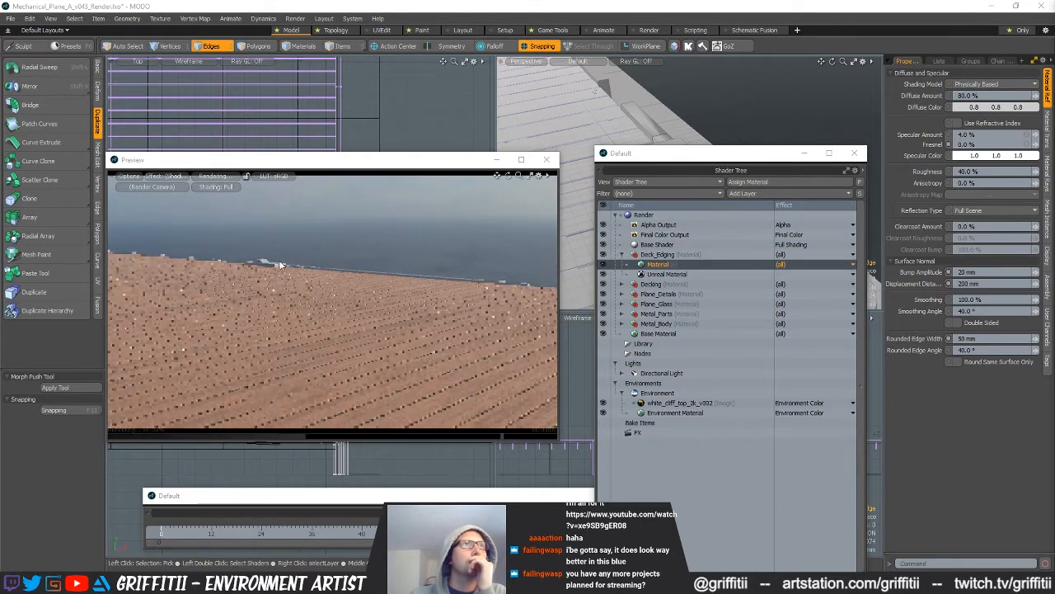
left_click_drag(266, 265, 337, 303, "alt+shift")
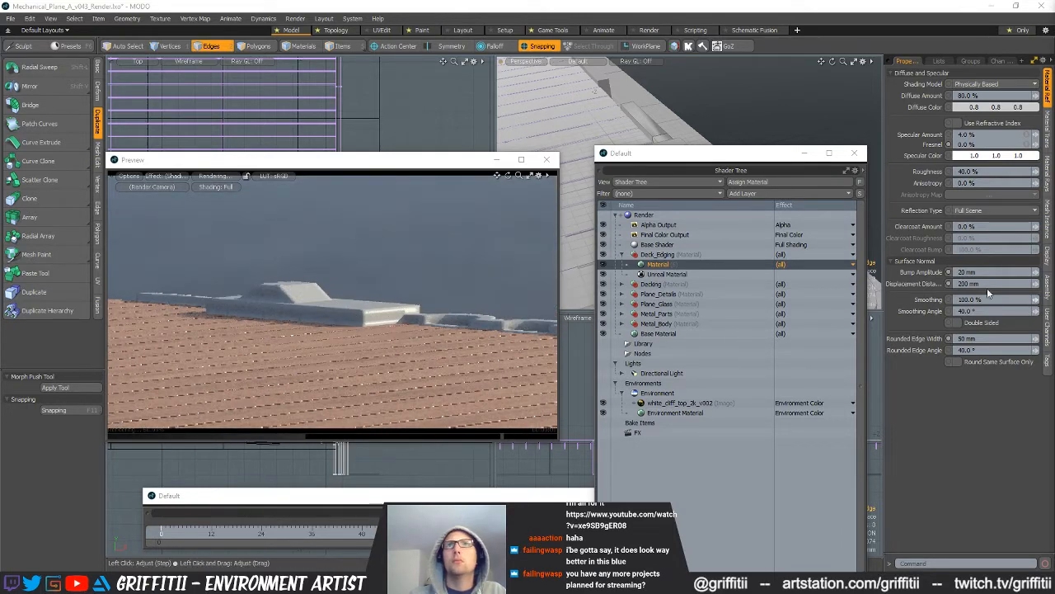
left_click(980, 339)
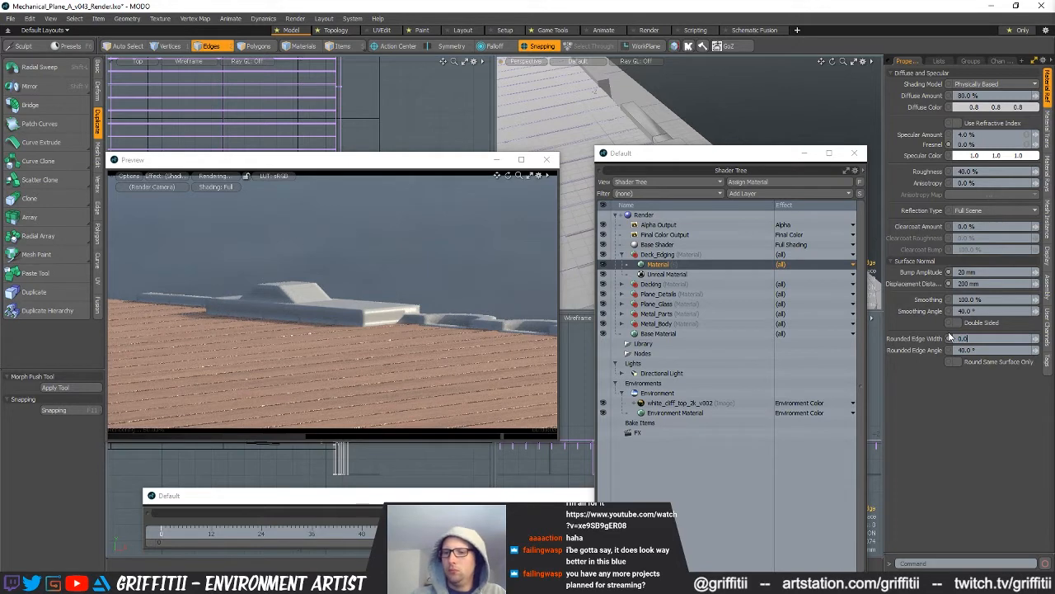
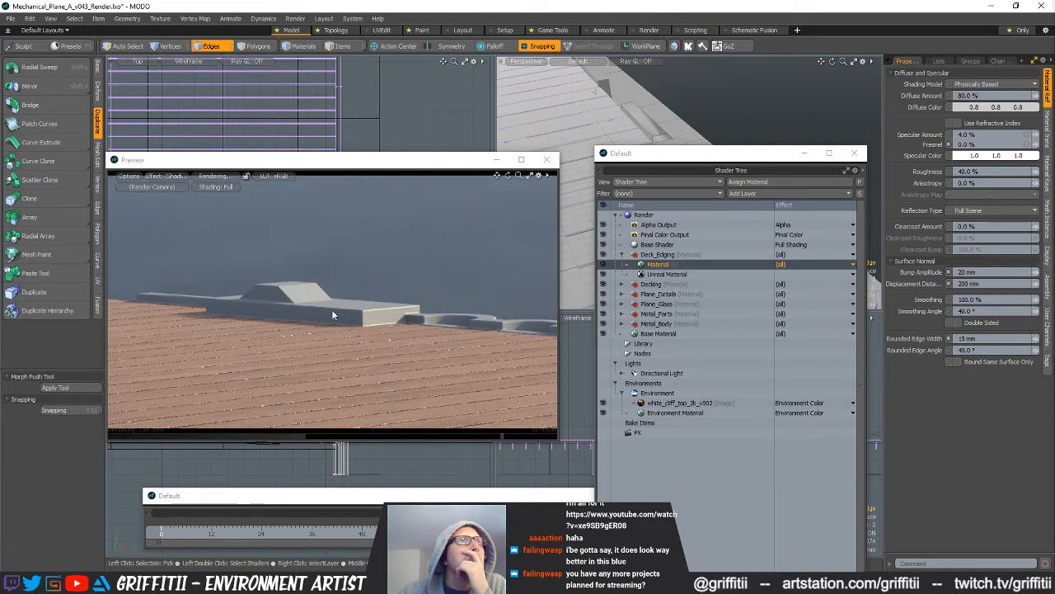
left_click(211, 177)
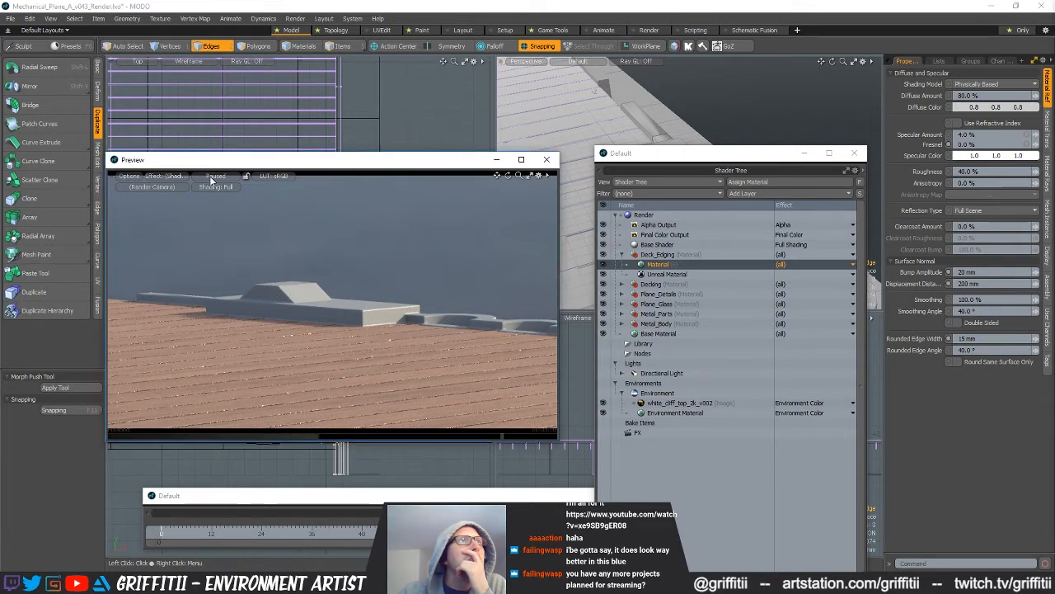
- Scale the tapered block's top polygon to about 56% in X, and move the Shader Tree clear of the model
left_click_drag(659, 162, 668, 285)
key("3")
left_click(693, 159)
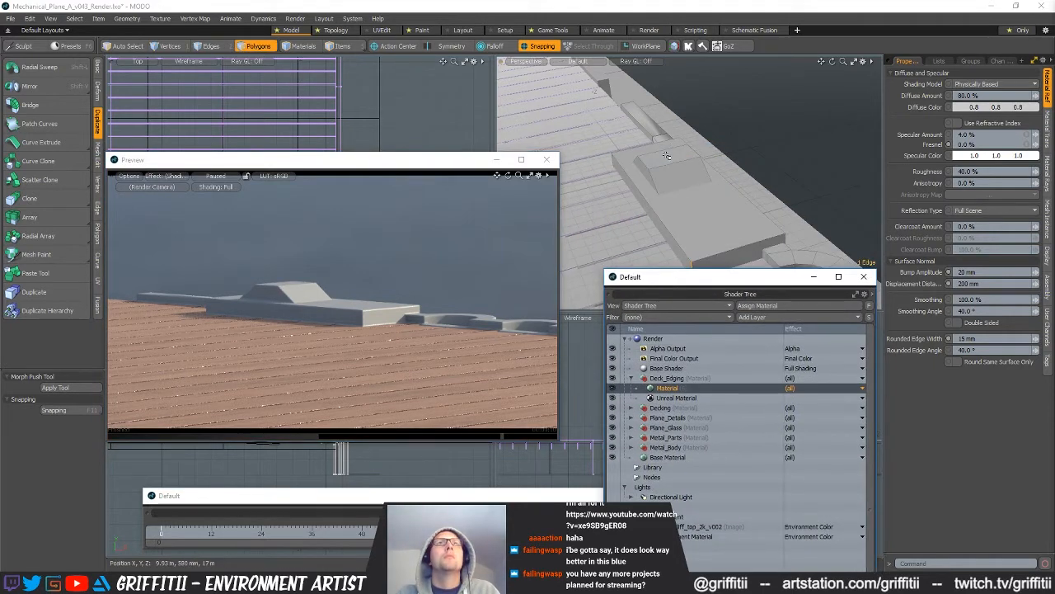
key("r")
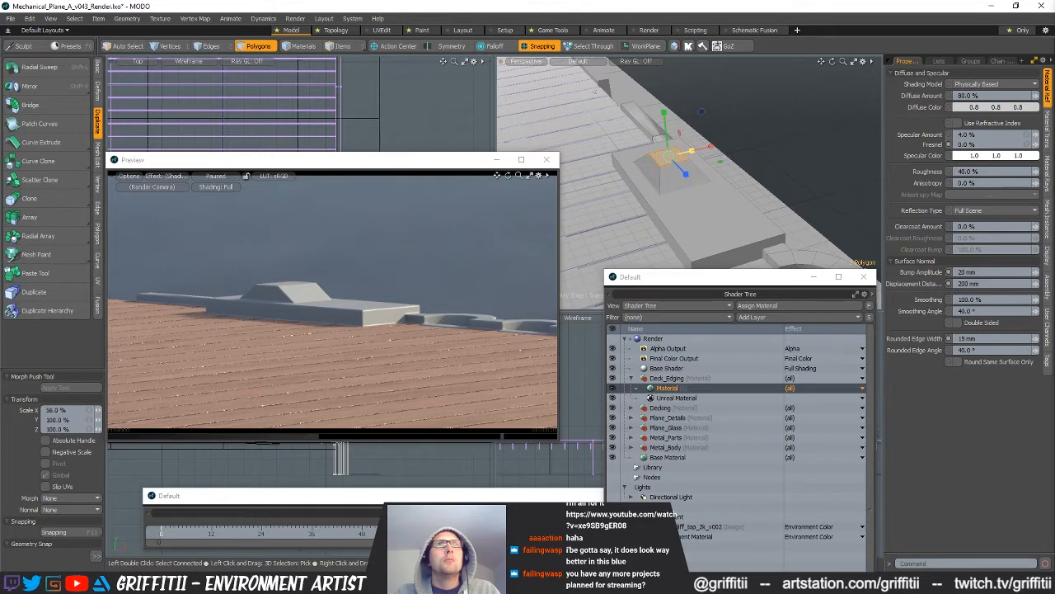
key("q")
left_click(754, 141)
left_click_drag(726, 277, 549, 343)
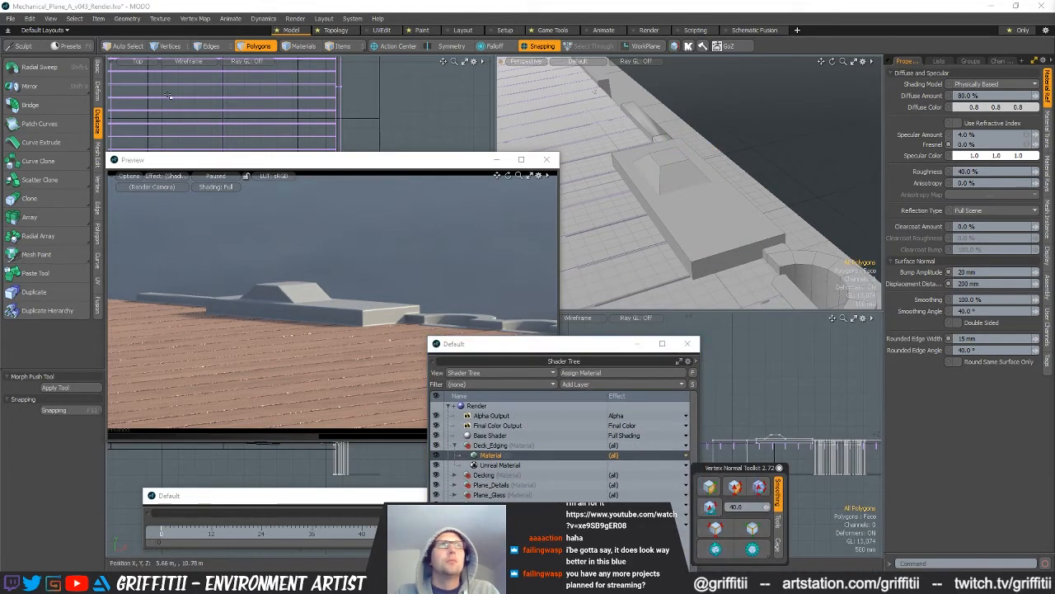
- Resume the preview and lower the Deck_Edging material's Diffuse Amount to 20%, and finally to 0%
left_click(221, 176)
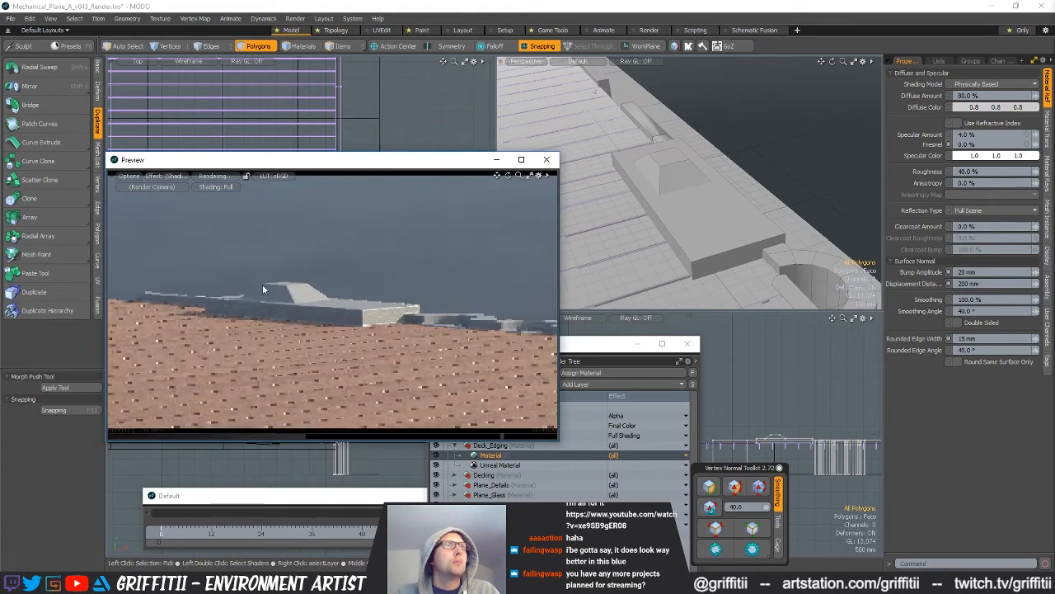
left_click_drag(368, 356, 354, 339, "alt+shift")
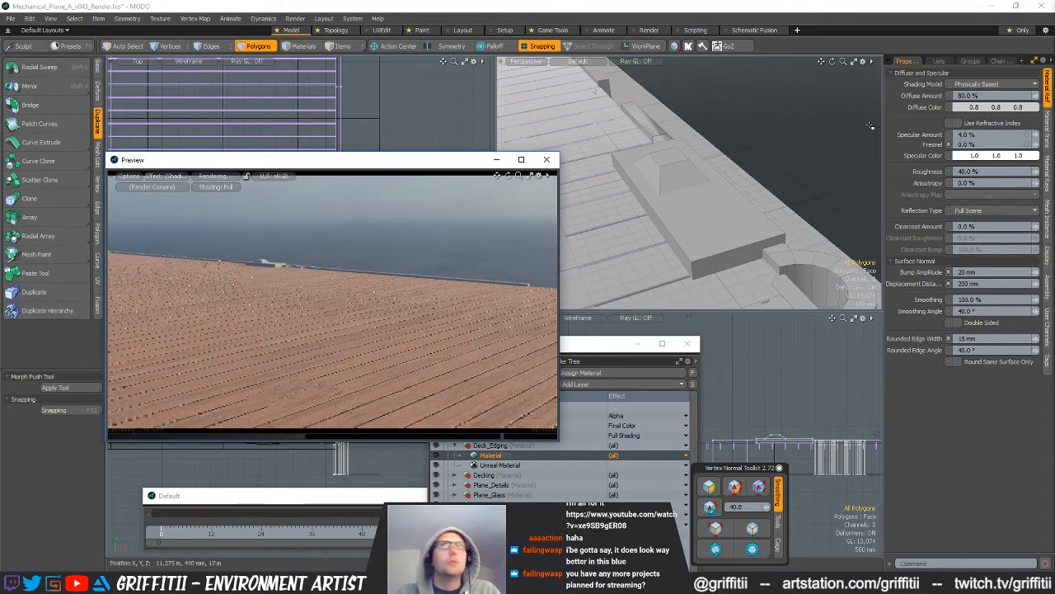
left_click(956, 95)
type("20")
key("Return")
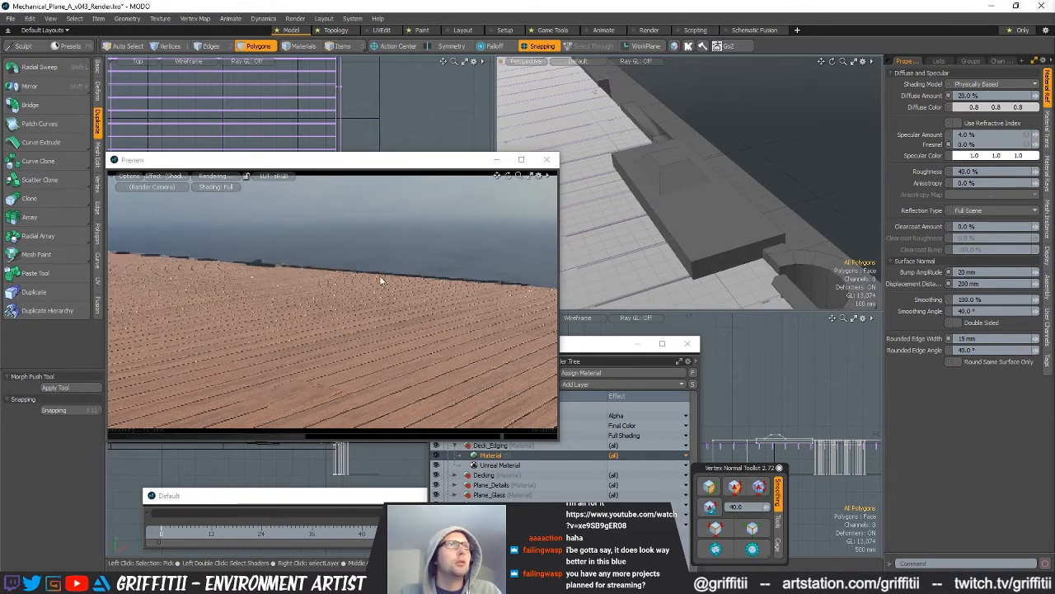
left_click(966, 96)
type("0")
key("Return")
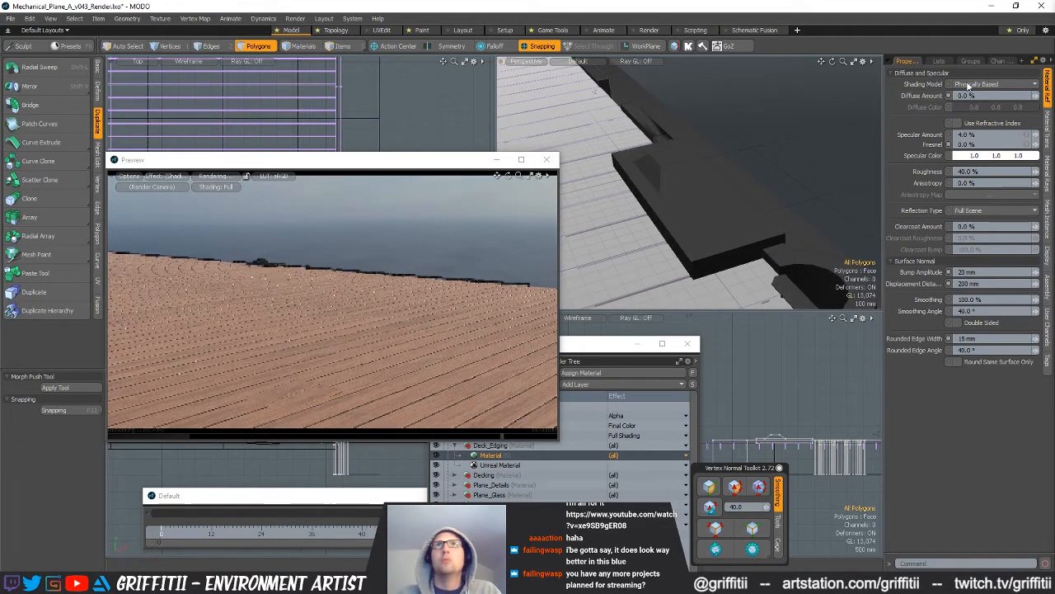
- Set the Deck_Edging material's Fresnel to 50% and its Specular Amount to 10%, after trying 50%
key("Return")
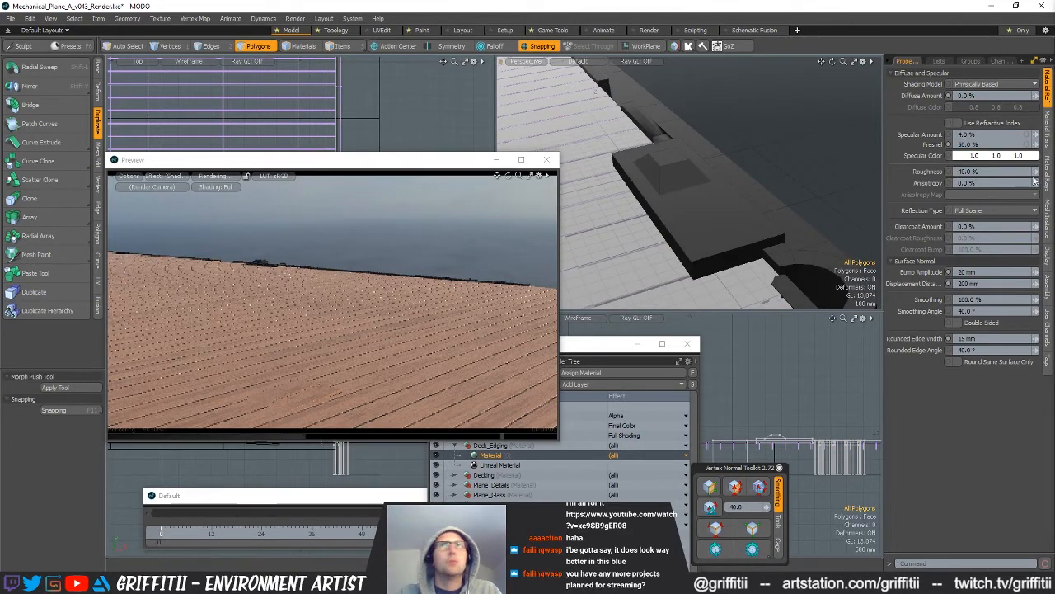
left_click_drag(978, 135, 940, 134)
type("50")
key("Return")
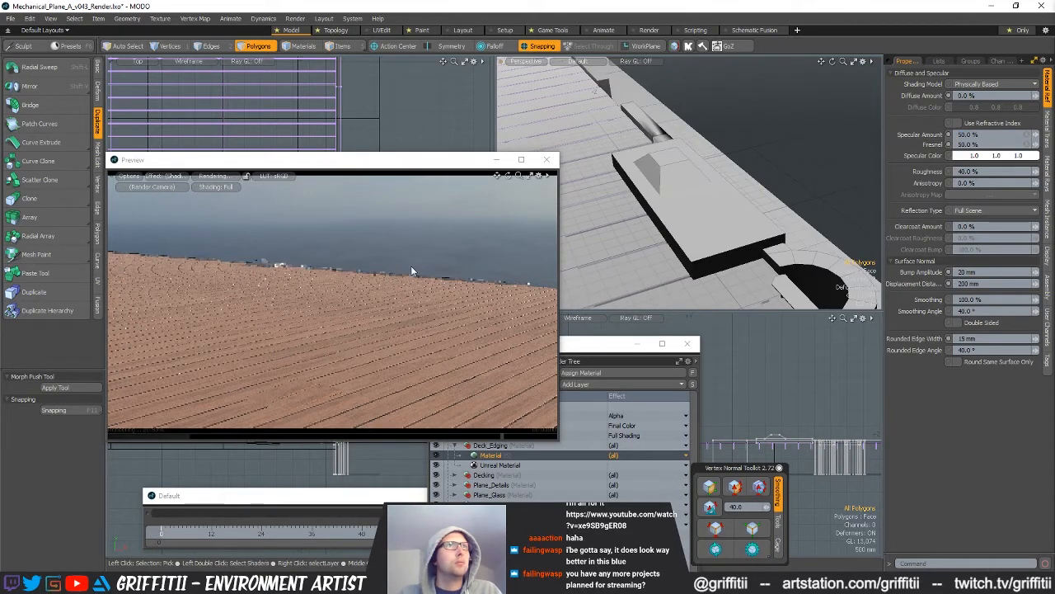
left_click_drag(978, 134, 921, 141)
type("1")
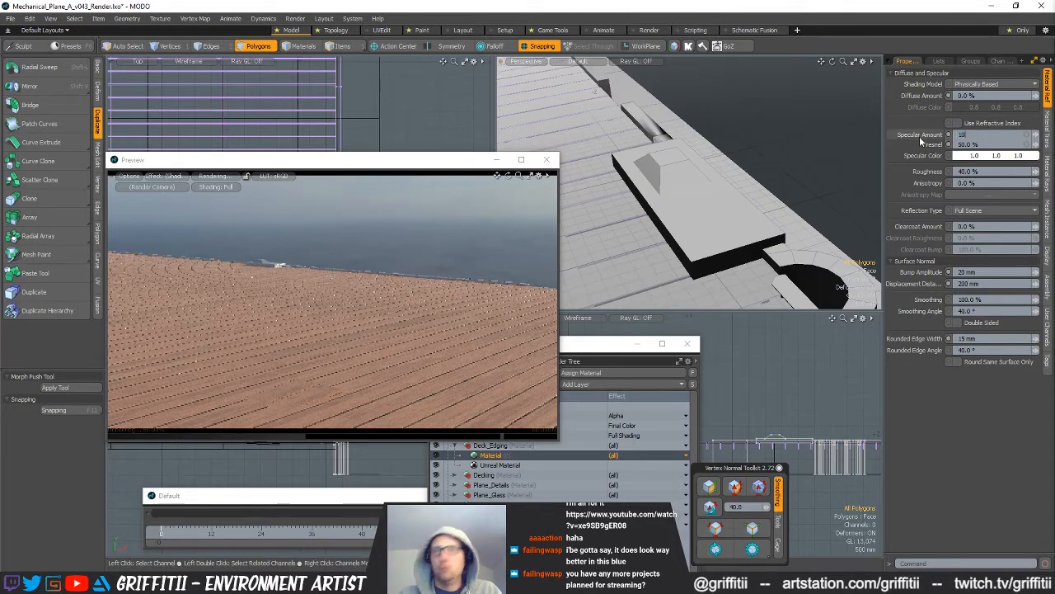
type("0")
key("Return")
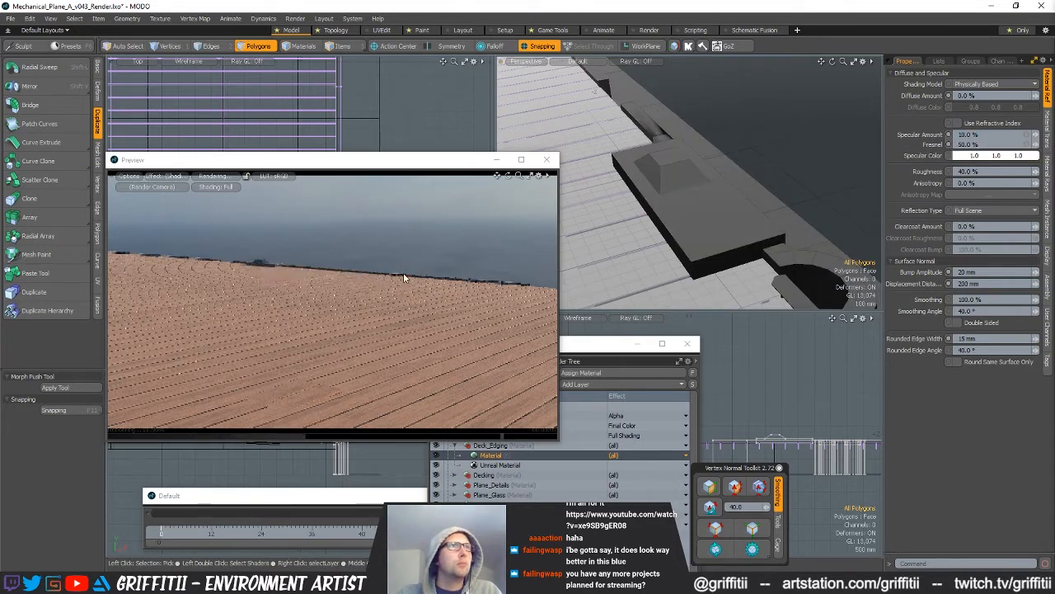
- Set the Deck_Edging material's Specular Color to 0.99 in all channels and raise its Fresnel to 100%
left_click(974, 155)
left_click_drag(660, 178, 770, 188)
left_click(965, 402)
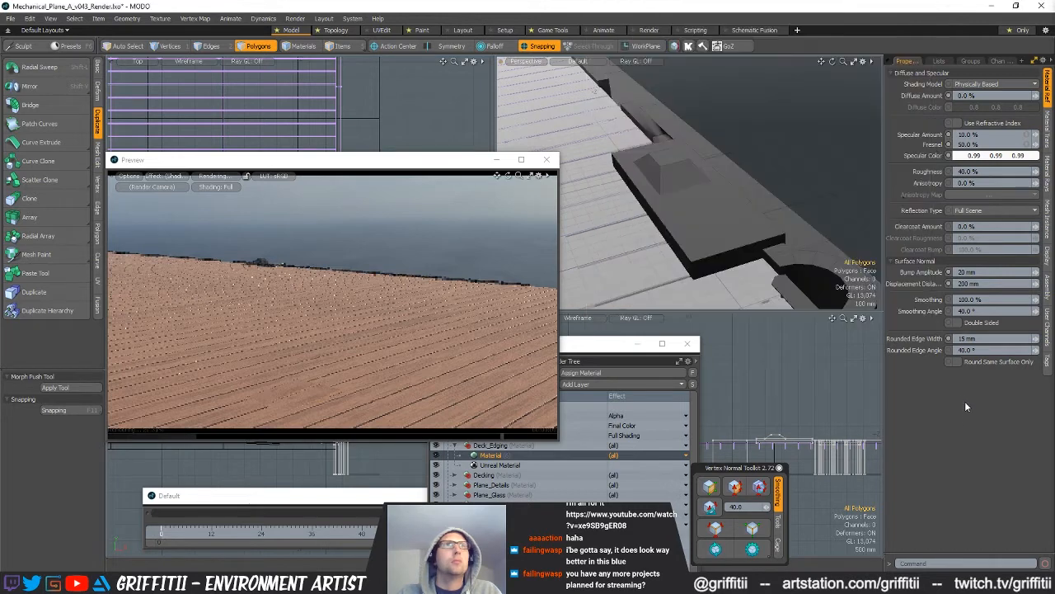
type("100")
key("Return")
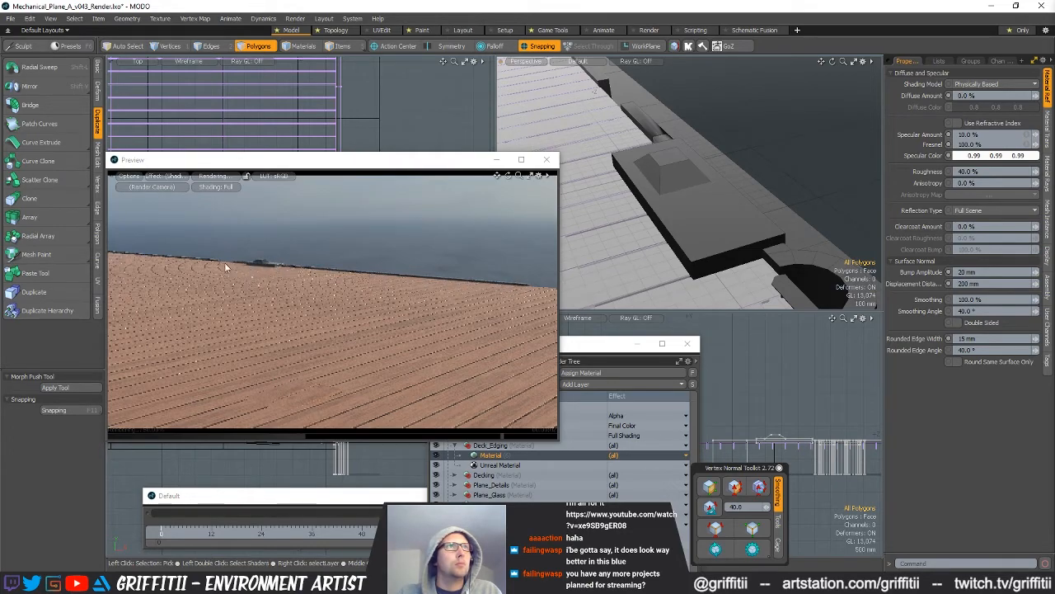
left_click_drag(215, 301, 365, 269, "alt")
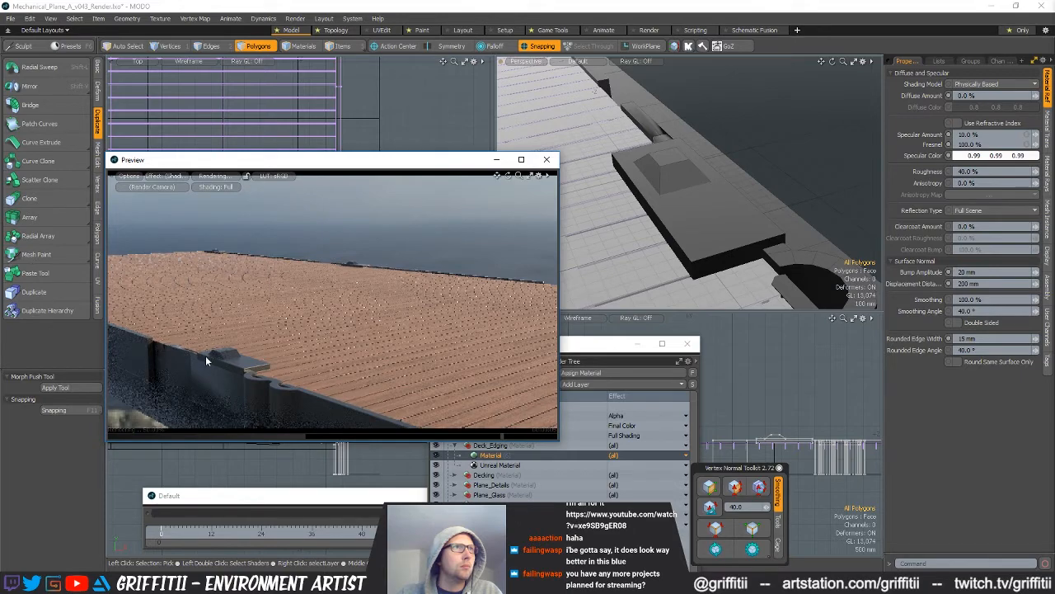
left_click_drag(268, 382, 314, 381, "alt+shift")
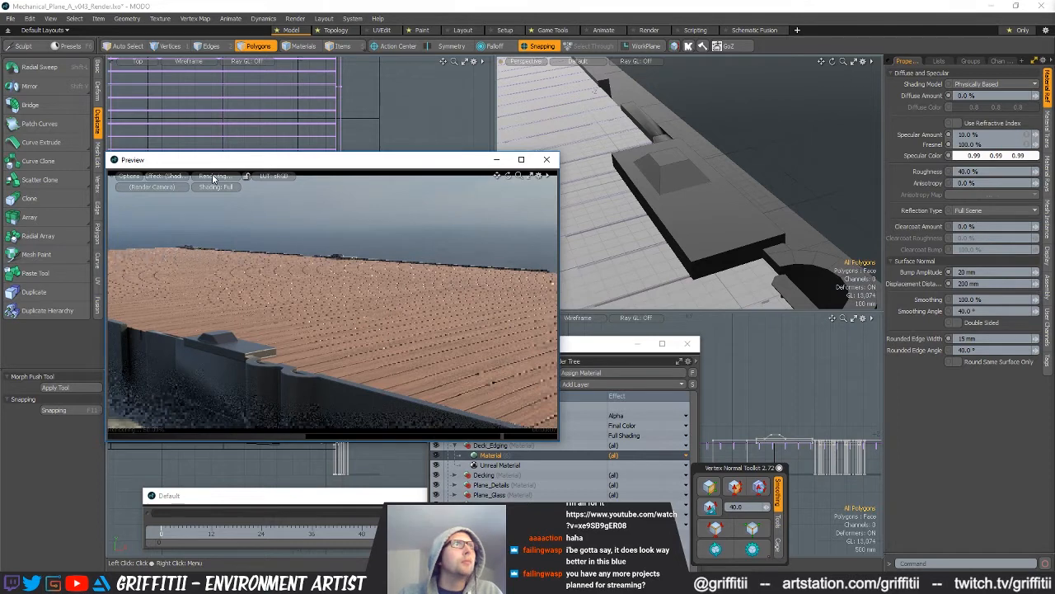
- Add a Noise texture layer to the Deck_Edging group above its Material and set the layer's effect to Roughness
left_click_drag(593, 343, 726, 269)
left_click(713, 310)
mouse_move(704, 322)
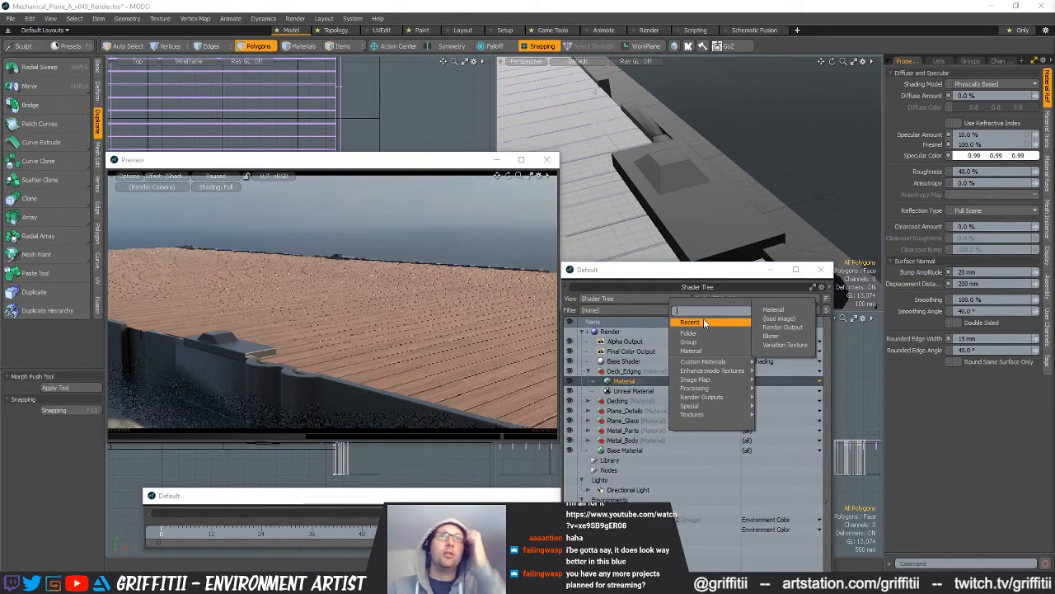
mouse_move(699, 413)
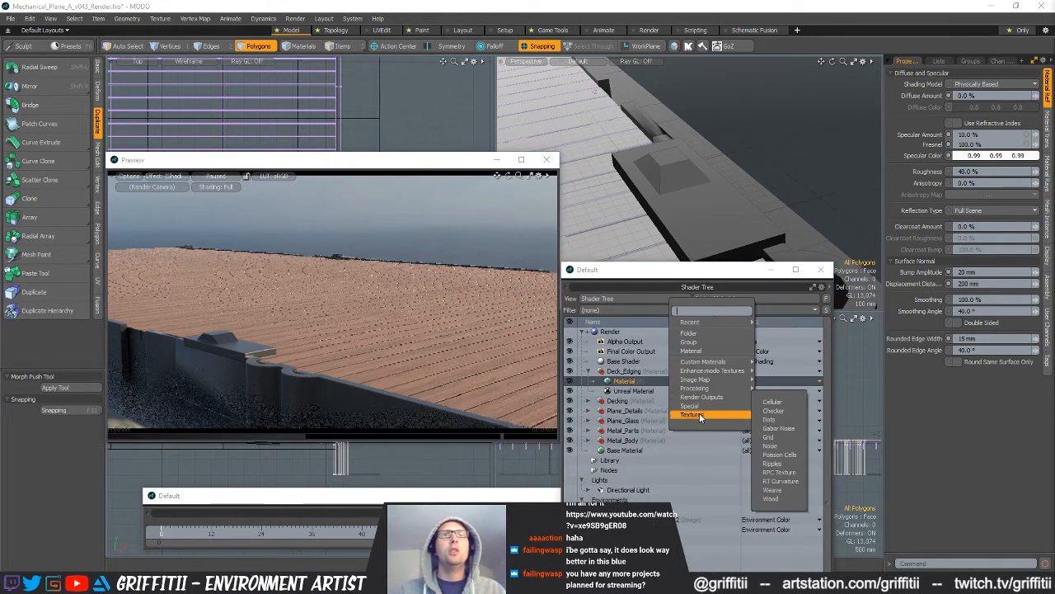
left_click(770, 445)
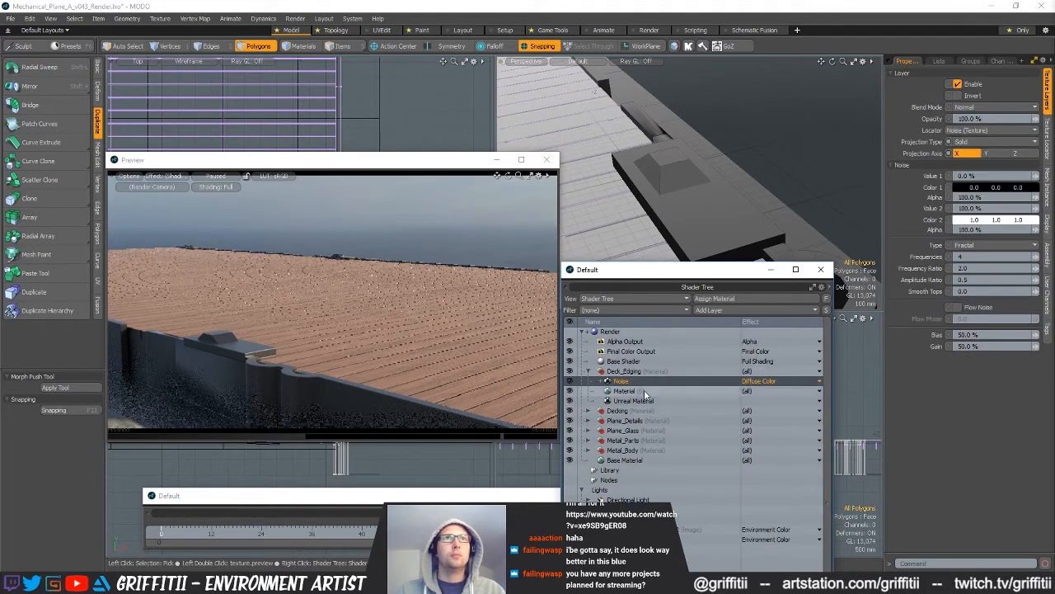
left_click(779, 385)
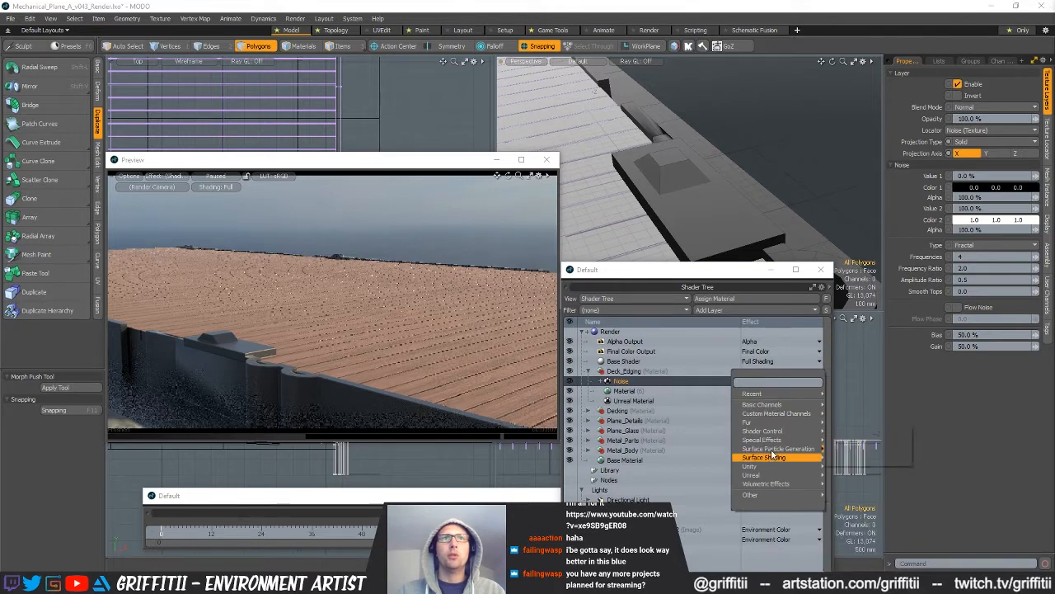
mouse_move(787, 413)
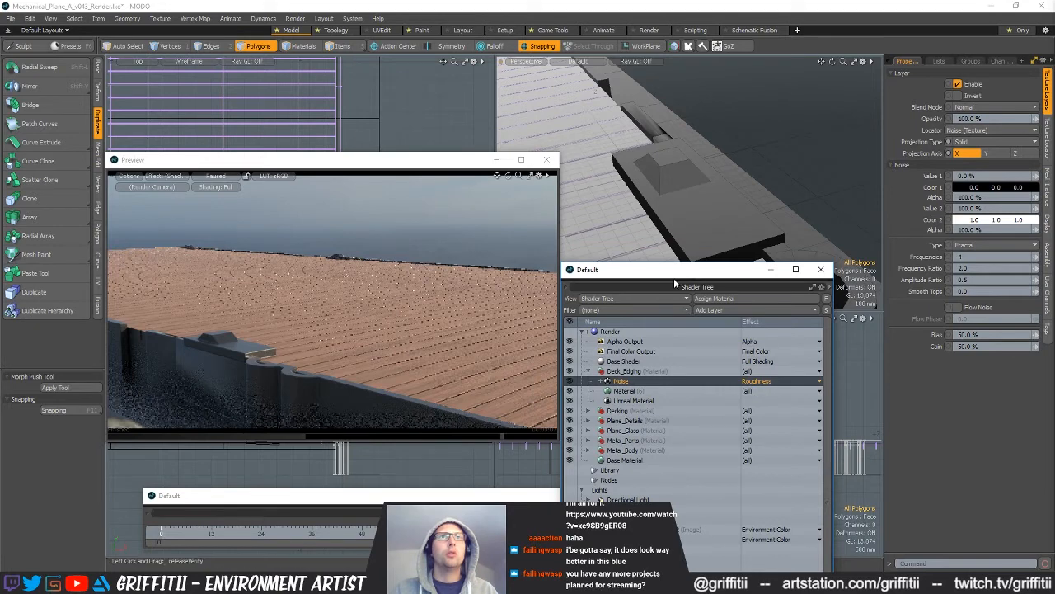
- Resume the preview and set the Noise texture's Gain to 99%
left_click(214, 176)
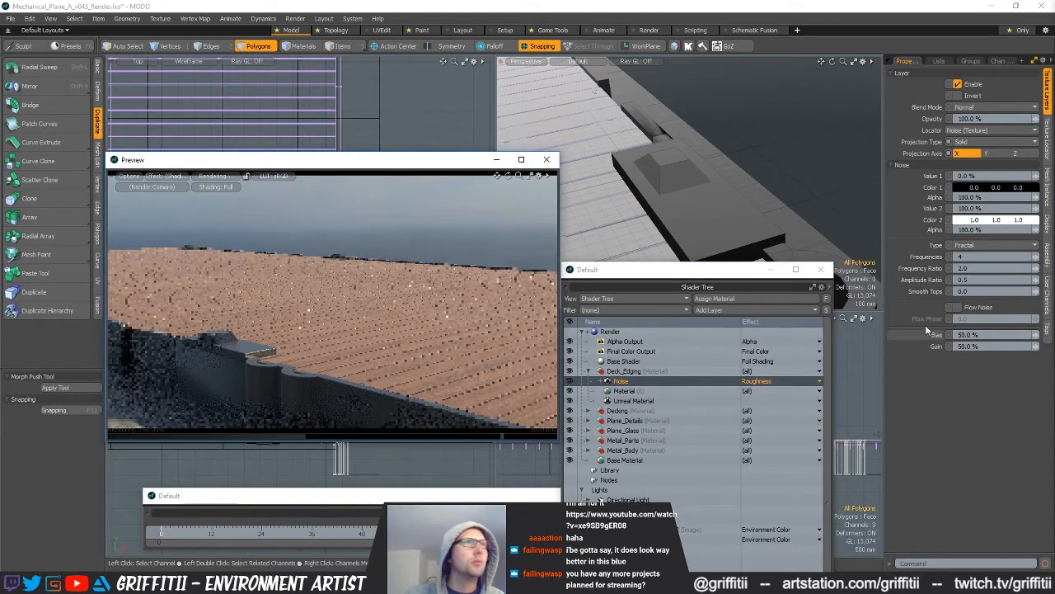
left_click(956, 346)
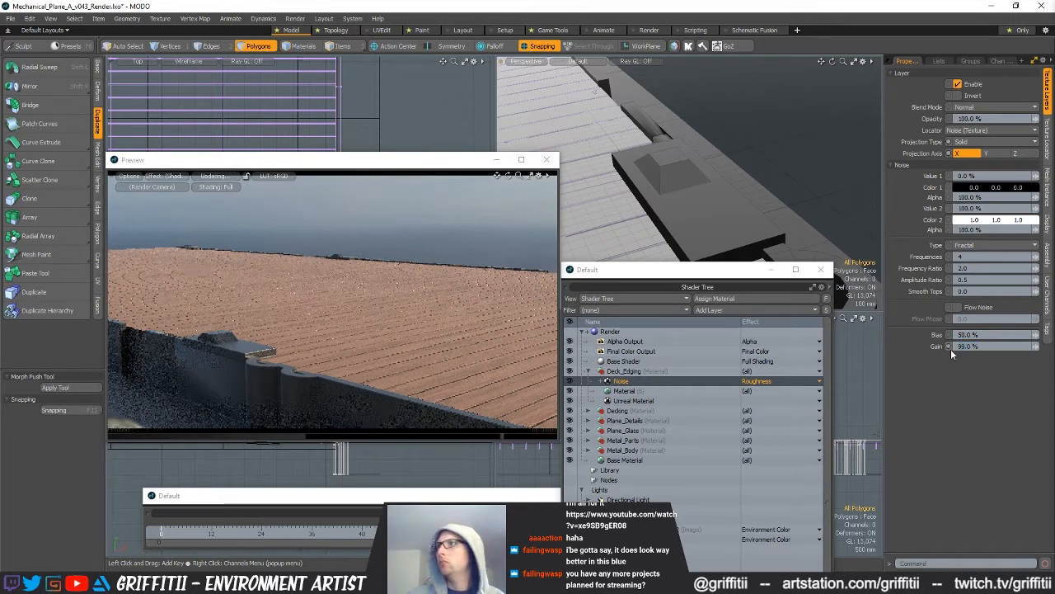
type("99")
key("Return")
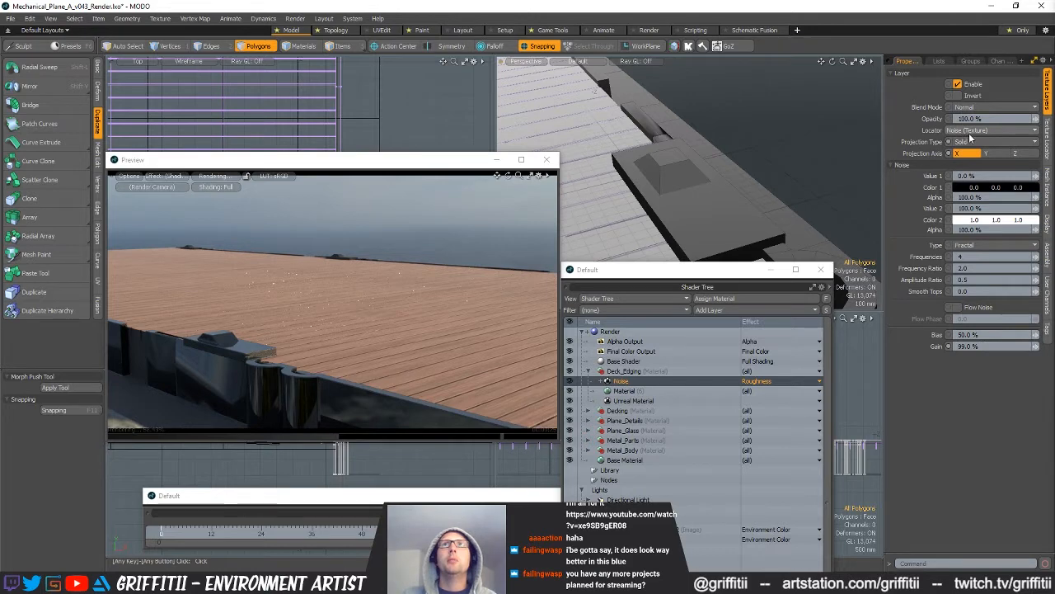
- Switch the Noise layer's effect to Specular Amount and set its texture locator position to 0 m on all axes
left_click(753, 380)
mouse_move(798, 394)
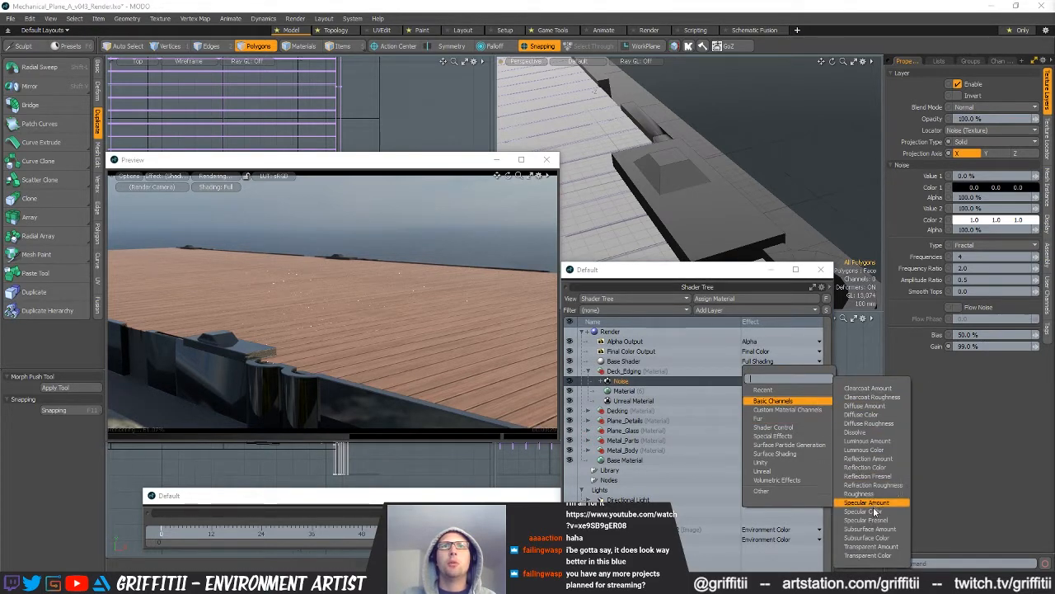
left_click(879, 503)
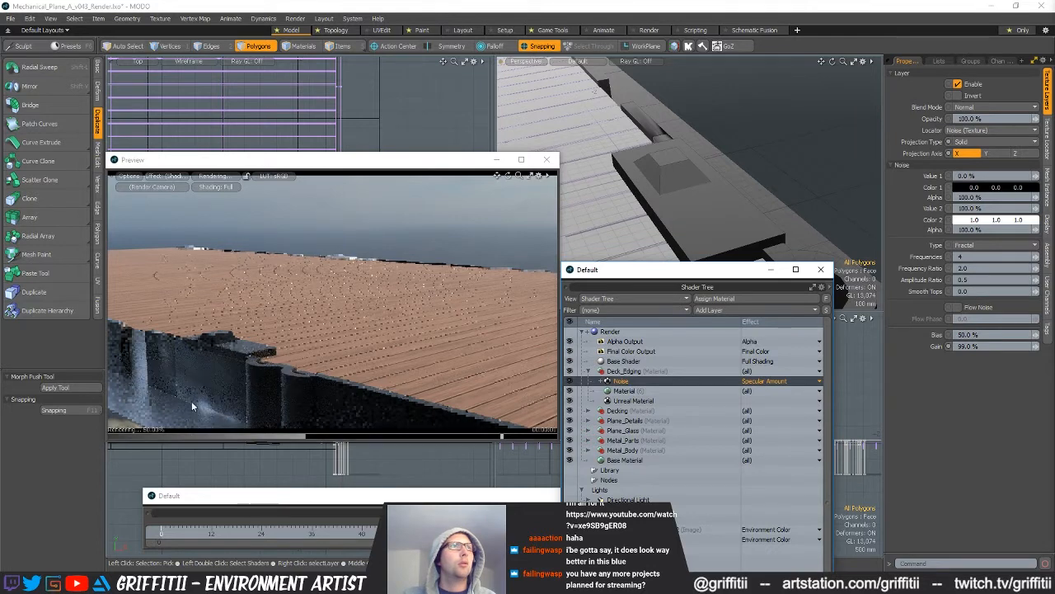
left_click(1047, 139)
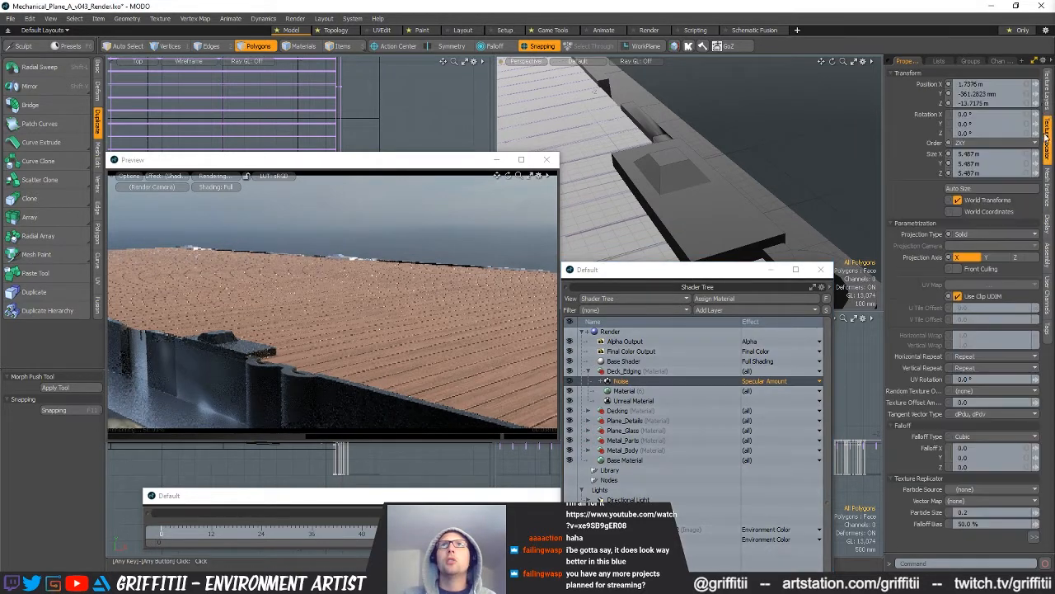
type("0")
key("Return")
- Reduce the Noise texture locator's size on all axes to 1 m, 200 mm and finally 50 mm
left_click(1026, 155)
type("1")
key("Return")
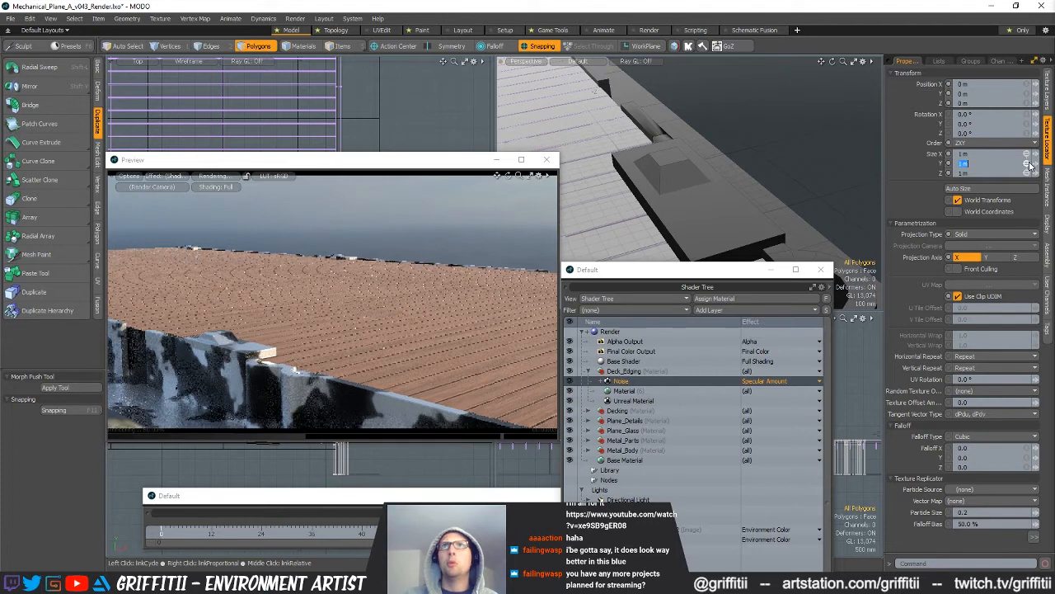
type("0.2")
key("Return")
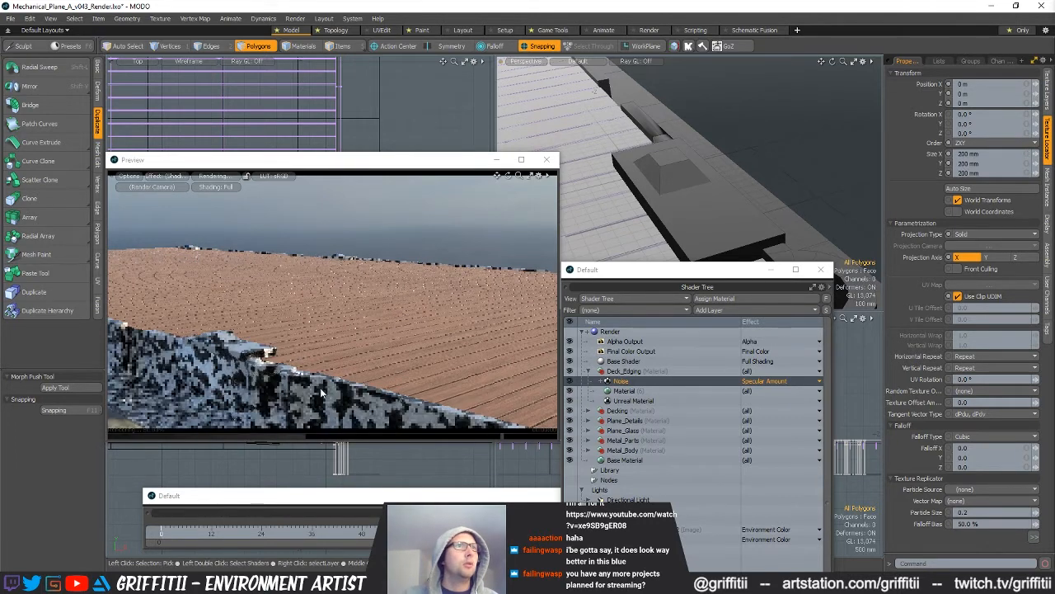
left_click(1028, 175)
type("0.05")
key("Return")
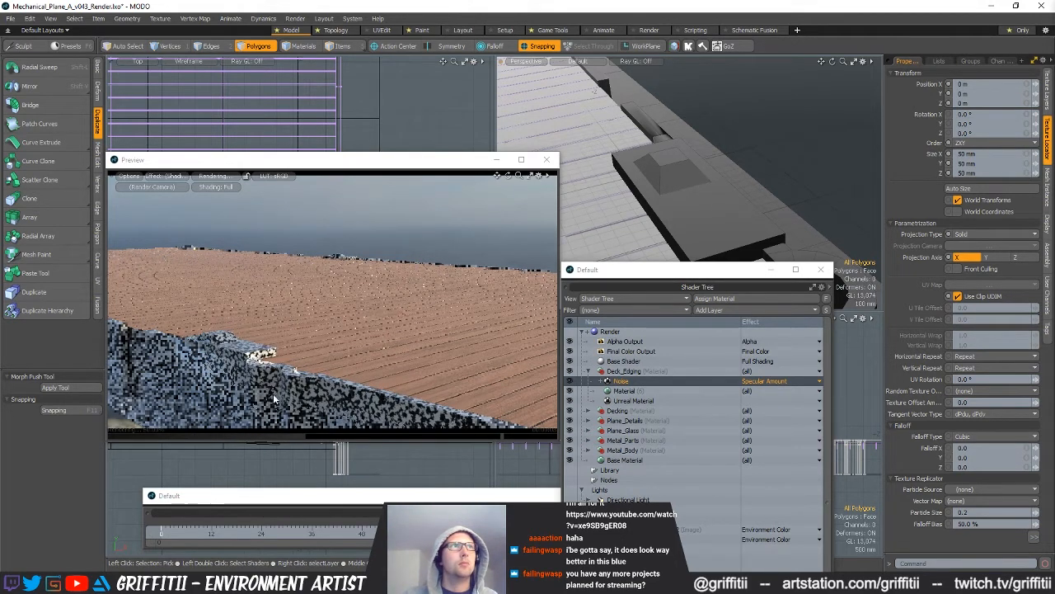
- Set the Noise texture's Gain to 50% and switch its effect back to Roughness
left_click(1047, 91)
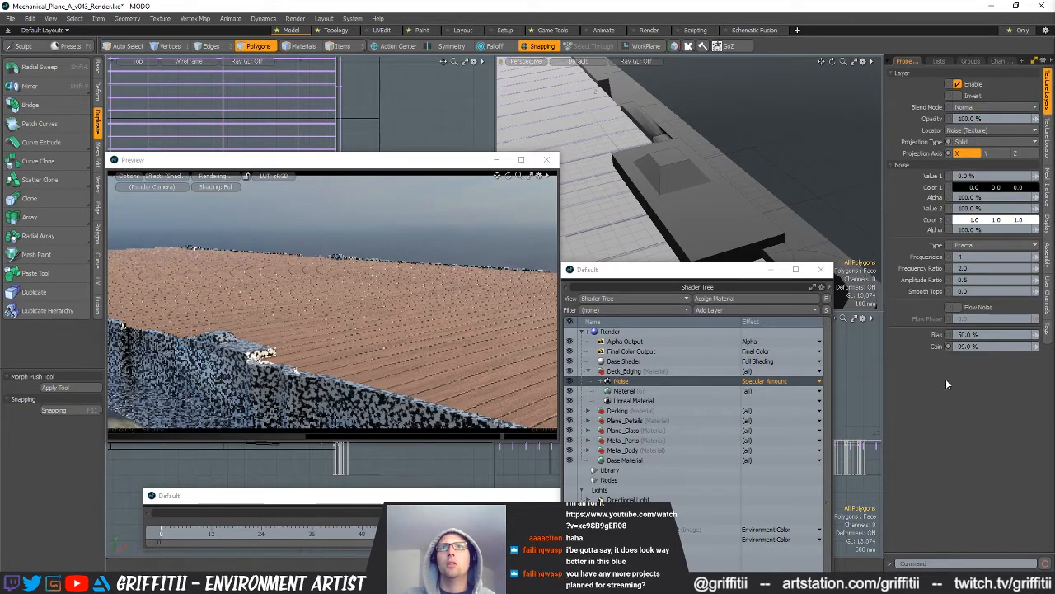
type("50")
key("Return")
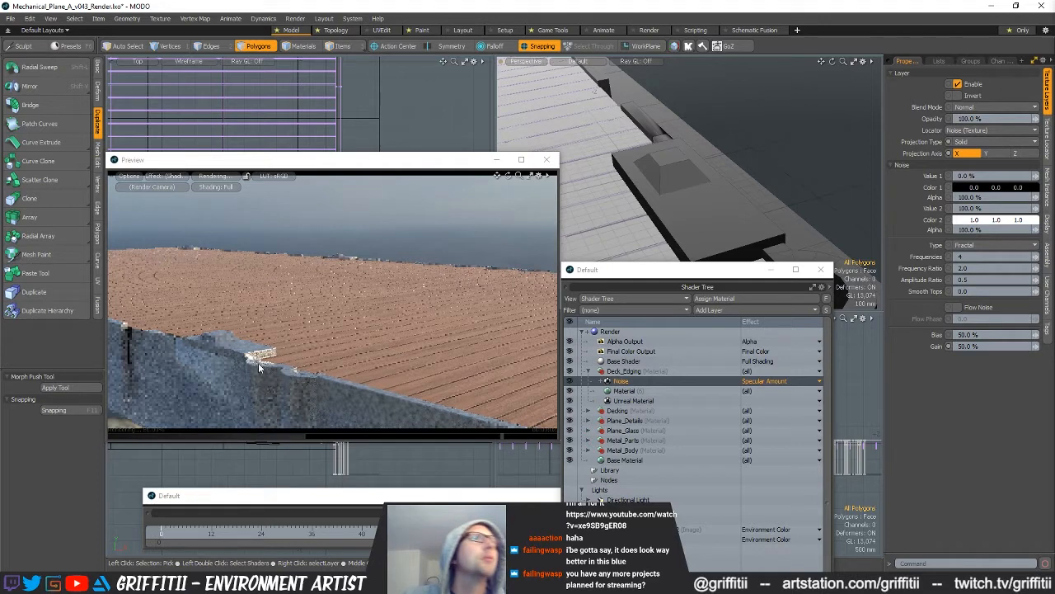
left_click(775, 381)
mouse_move(791, 391)
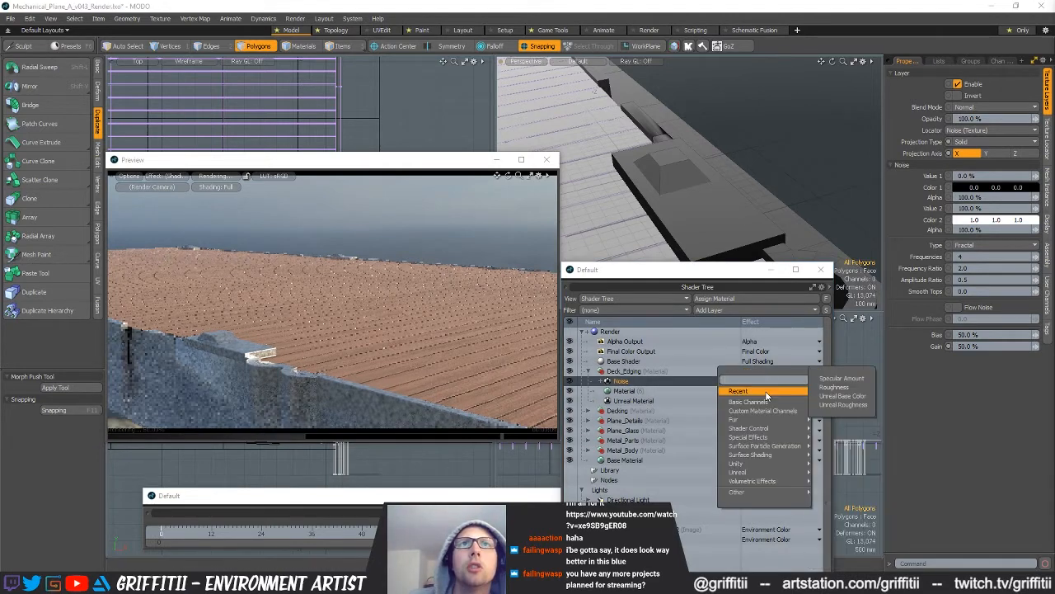
left_click(835, 387)
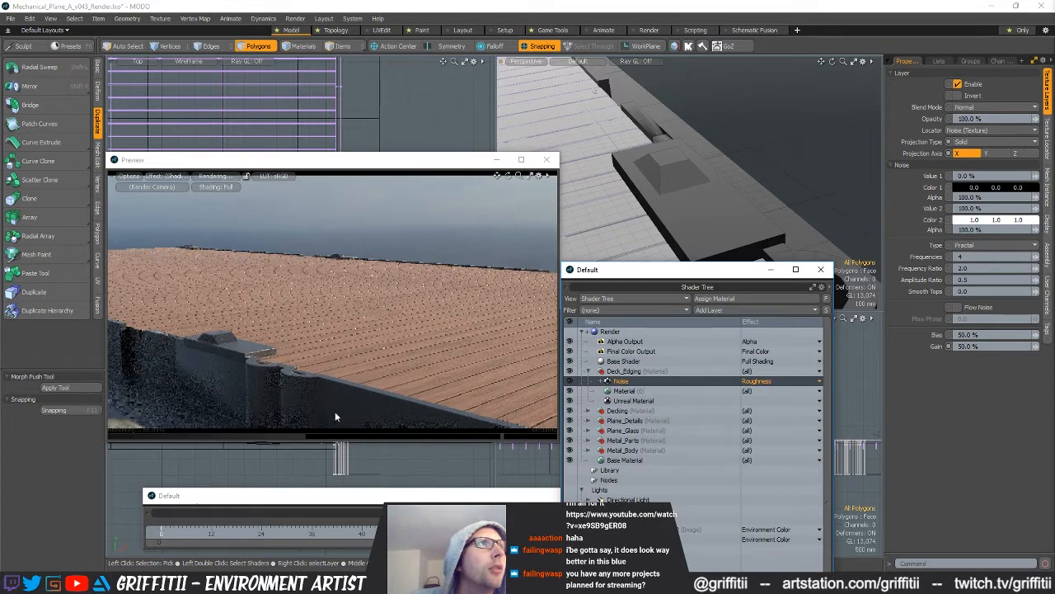
- Try the roughness noise with a Gain of 60% and 99%
left_click(945, 347)
type("60")
key("Return")
left_click(983, 346)
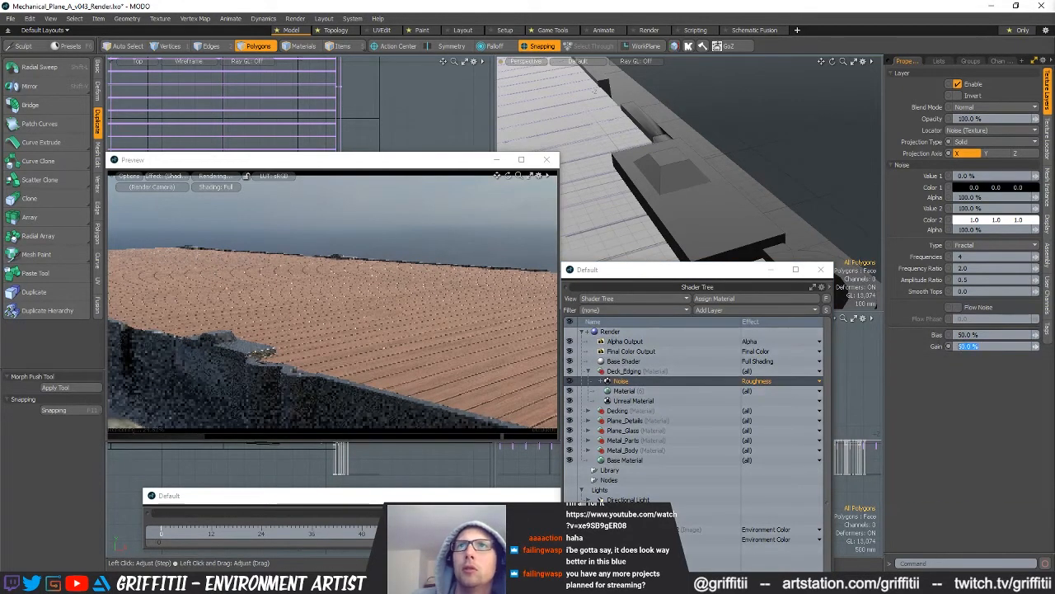
type("99")
key("Return")
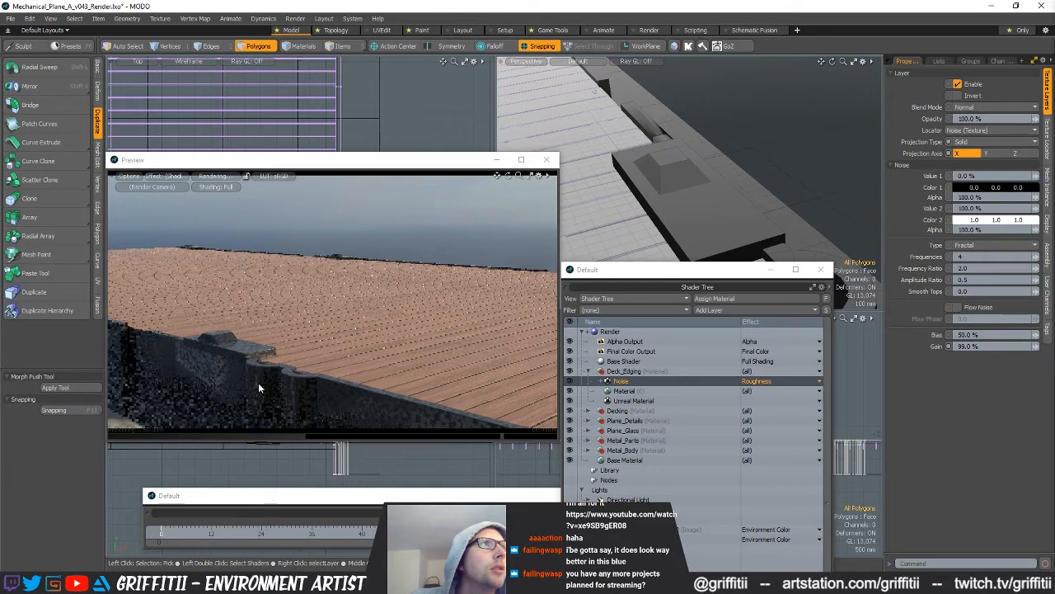
- Lower the roughness noise's Gain to 60%, and finally to 50%
left_click(986, 347)
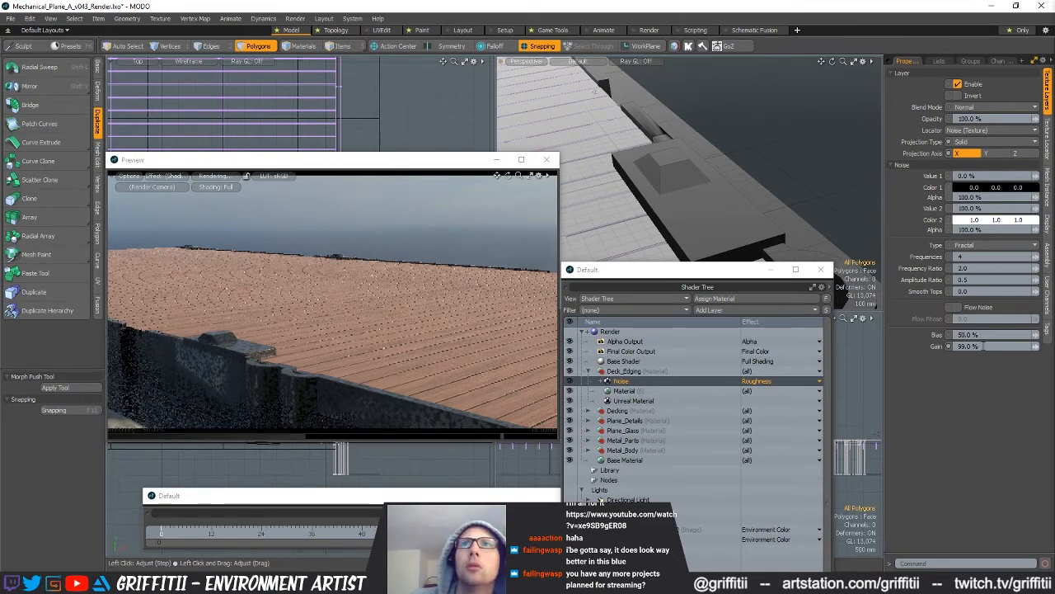
type("60")
key("Return")
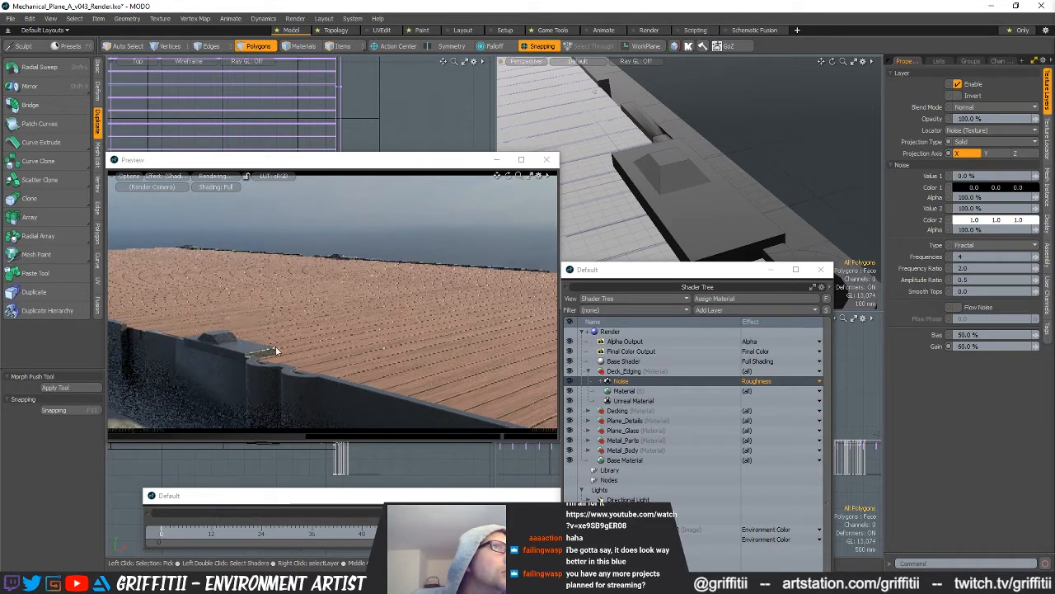
left_click_drag(983, 347, 914, 348)
type("50")
key("Return")
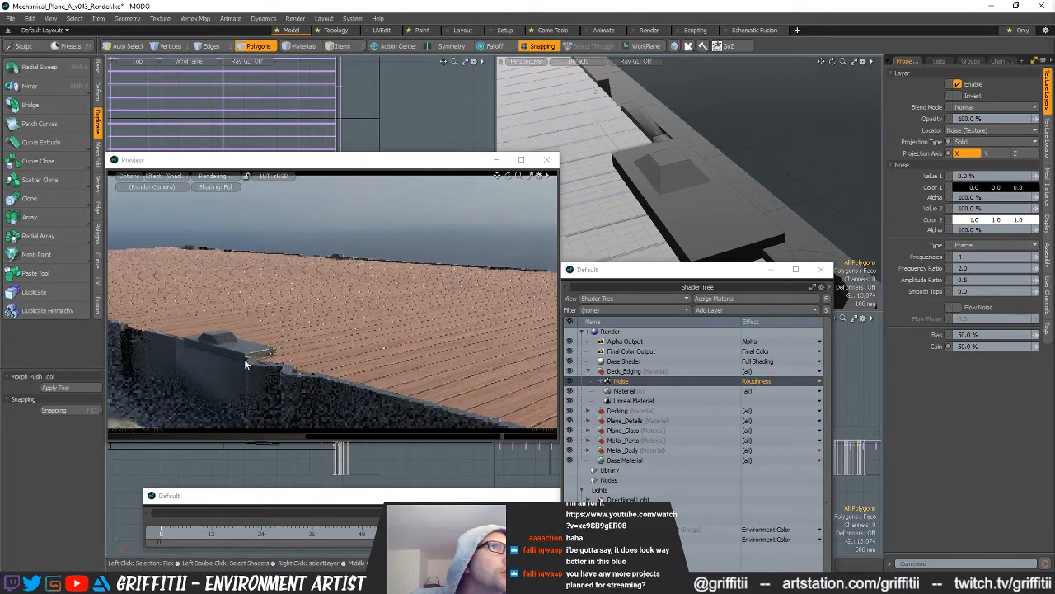
- Try the roughness noise with a Gain of 30% and inspect the edging up close in the render preview
left_click_drag(975, 347, 940, 347)
type("30")
key("Return")
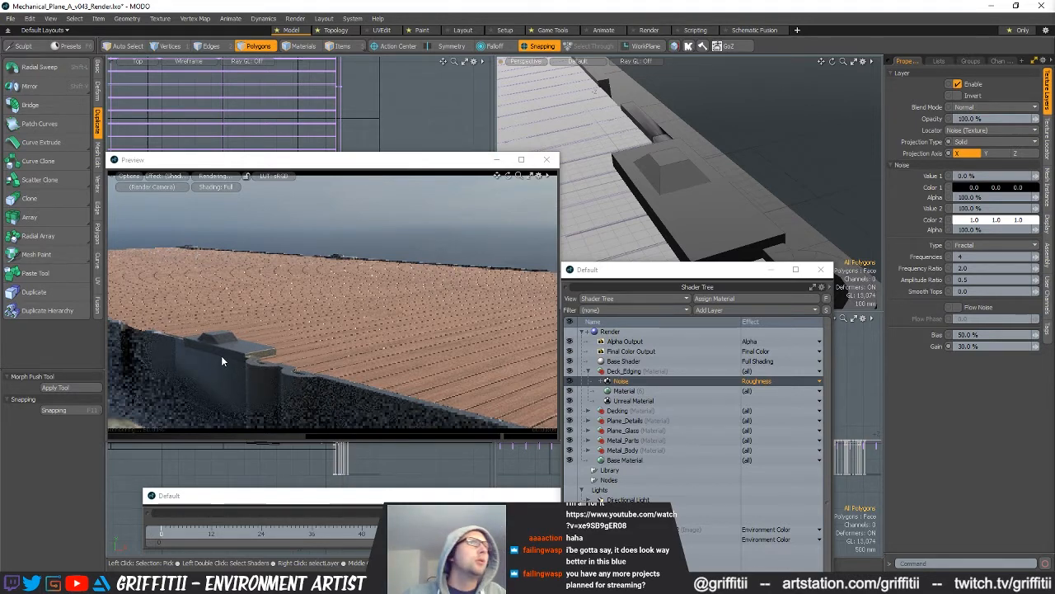
scroll(213, 382, "up", 3)
left_click_drag(211, 385, 276, 324, "alt+shift")
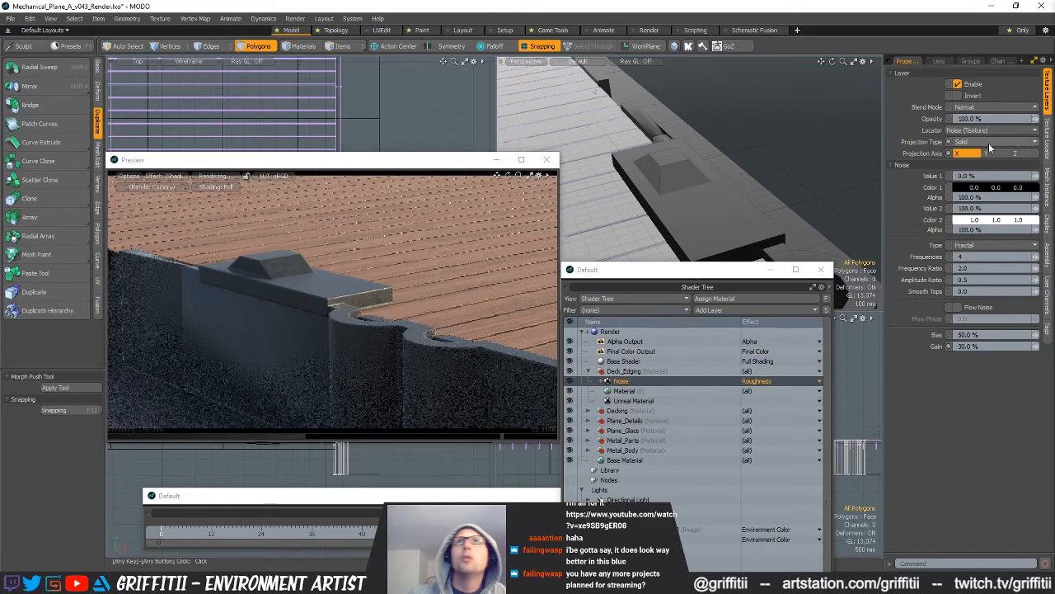
- Set the Noise texture locator's size to 25 mm on all axes and the noise's Gain to 50%
left_click(1047, 137)
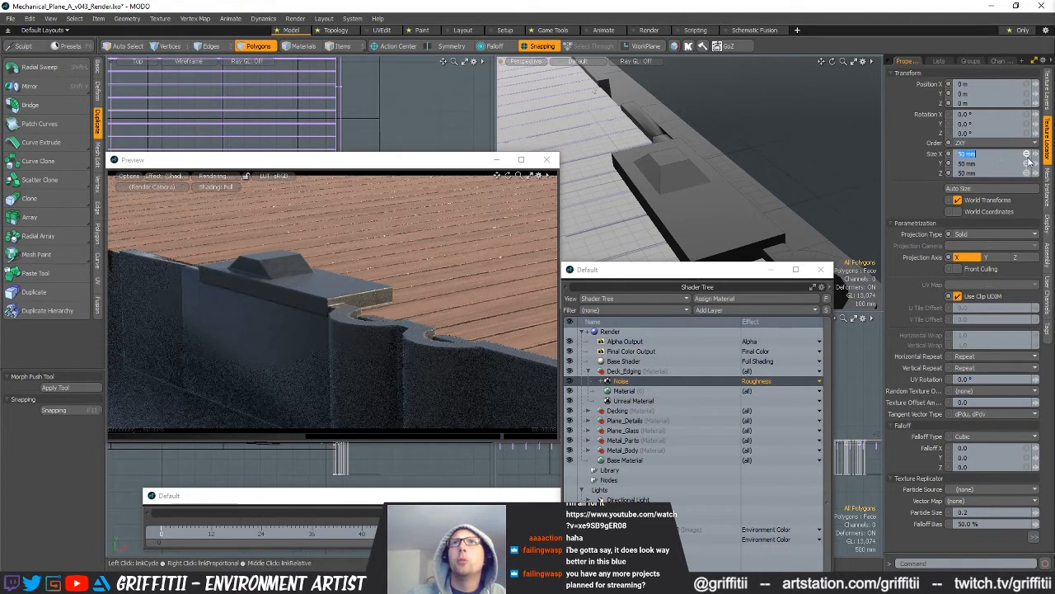
type("0.025")
key("Return")
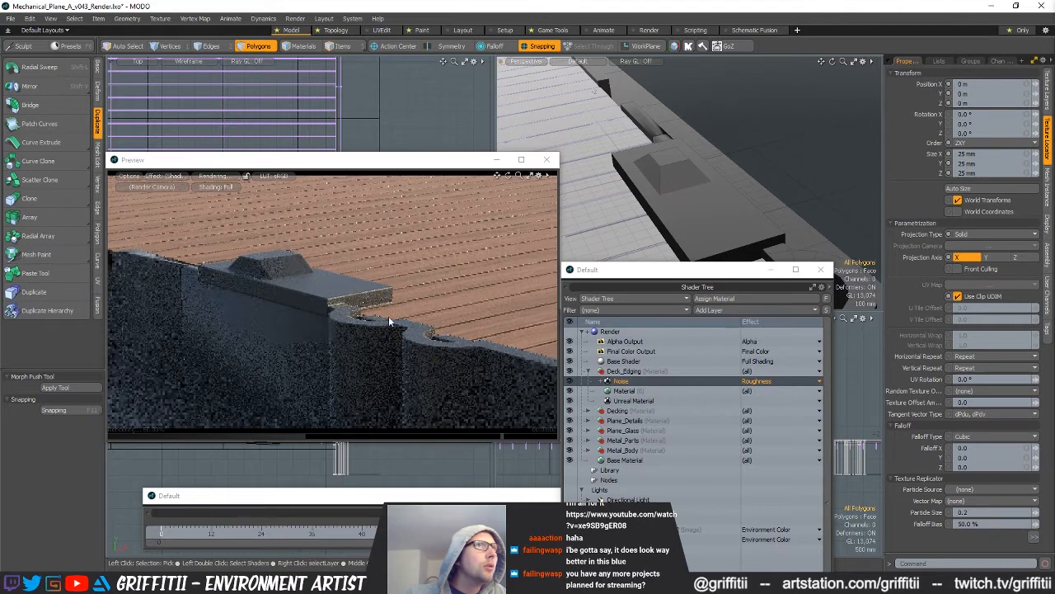
left_click(1047, 189)
left_click(1047, 92)
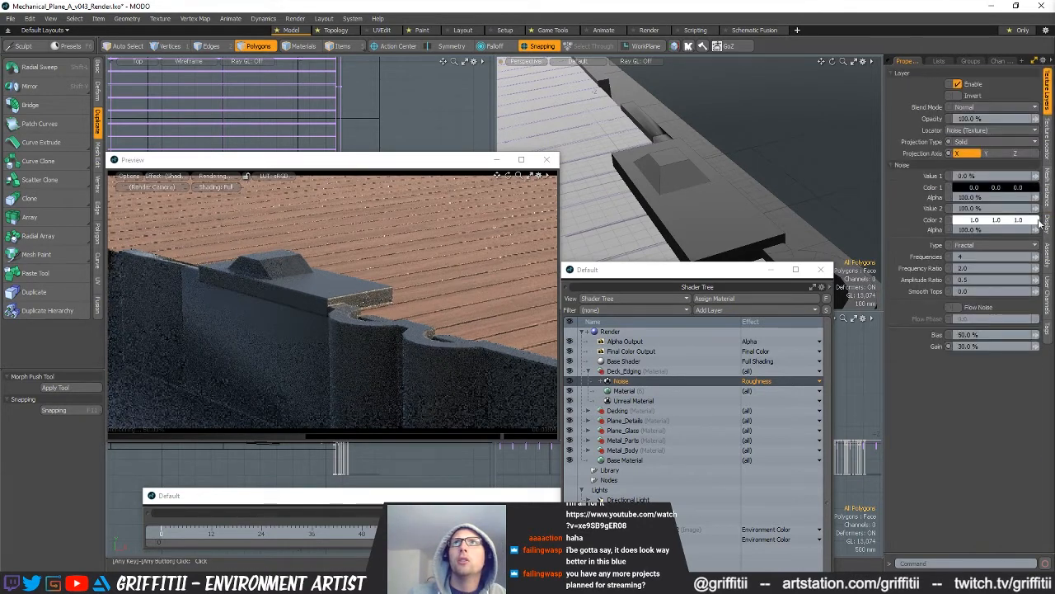
left_click_drag(983, 346, 930, 348)
type("50")
key("Return")
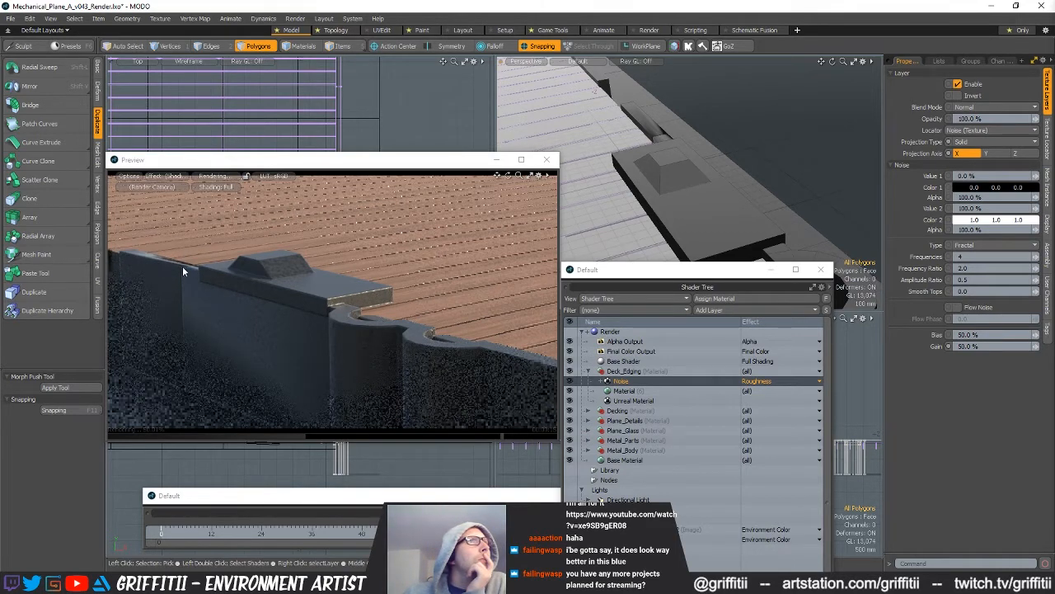
- Select the edges of the edging block beside the planks and harden them with the Vertex Normal Toolkit
double_click(666, 140)
left_click_drag(667, 140, 710, 153, "alt")
key("alt+2")
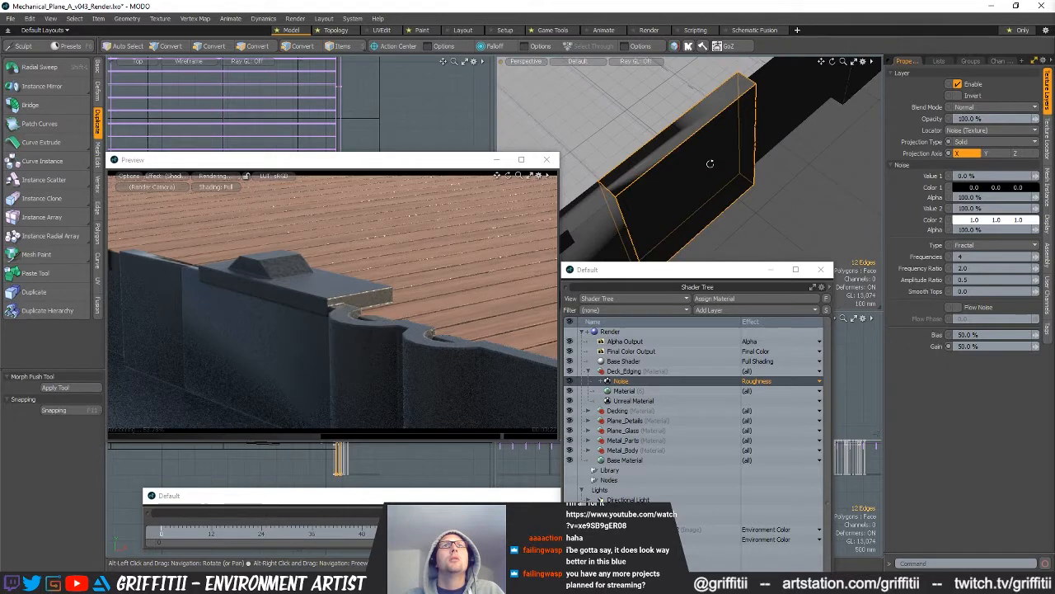
left_click_drag(732, 269, 922, 261)
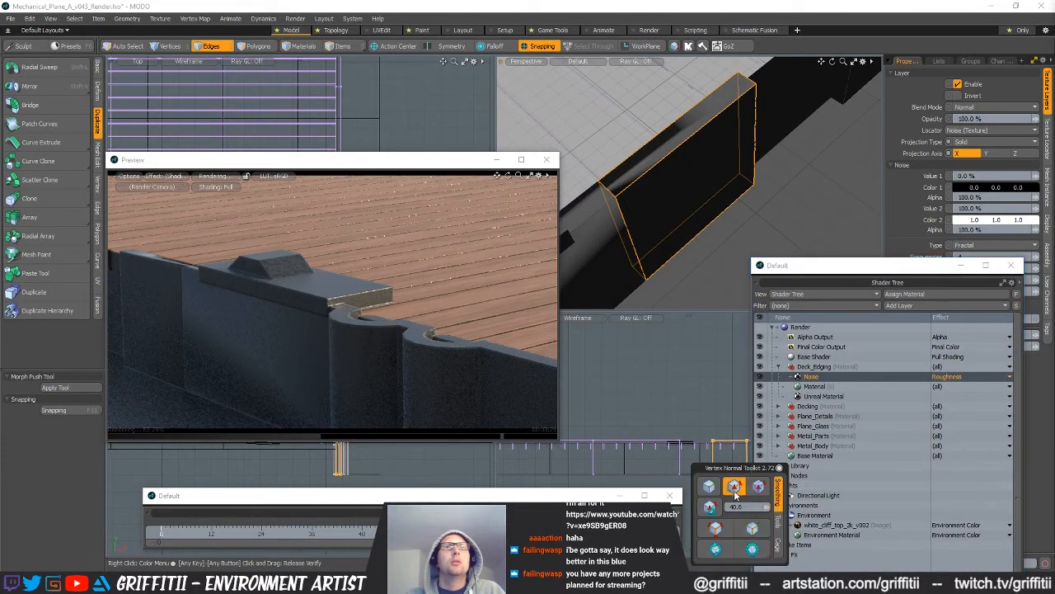
left_click(735, 495)
- Select the outline edges of the long edging segment behind the raised bracket, including its end edges, and harden them
left_click_drag(596, 212, 662, 173, "alt+shift")
left_click(660, 168)
key("3")
double_click(702, 165)
double_click(675, 171)
scroll(704, 172, "down", 4)
left_click_drag(704, 172, 664, 144, "alt")
key("space")
key("space")
left_click(748, 146, "shift")
left_click_drag(737, 177, 740, 149, "alt")
left_click_drag(739, 149, 787, 166, "alt+shift")
left_click_drag(369, 159, 419, 268)
left_click_drag(334, 232, 363, 189, "alt")
left_click(333, 187, "shift")
key("ctrl+z")
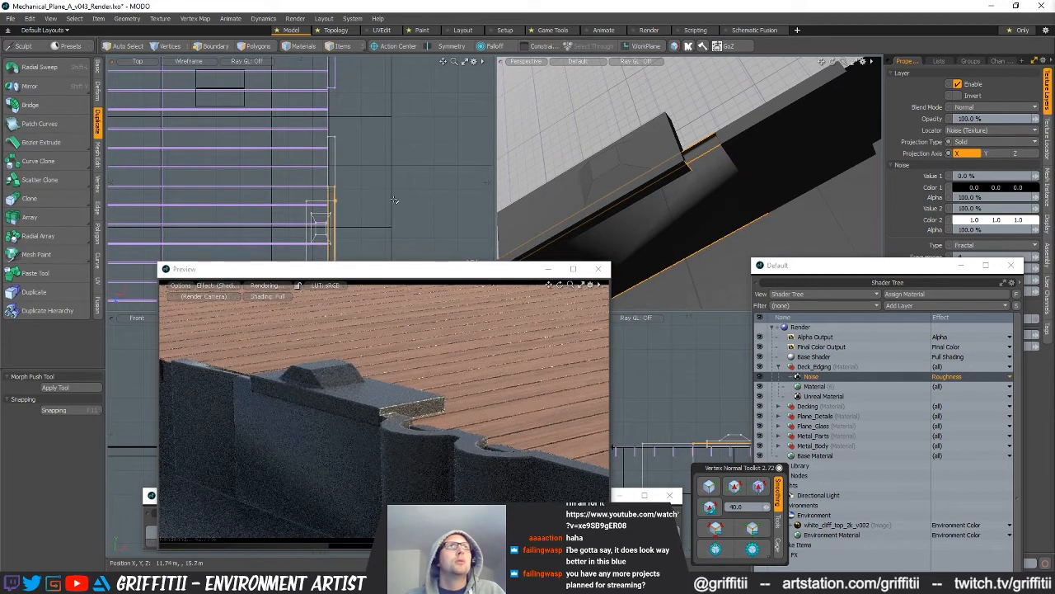
mouse_move(378, 178)
right_mouse_down("shift")
mouse_move(422, 171)
mouse_move(412, 176)
right_mouse_up("shift")
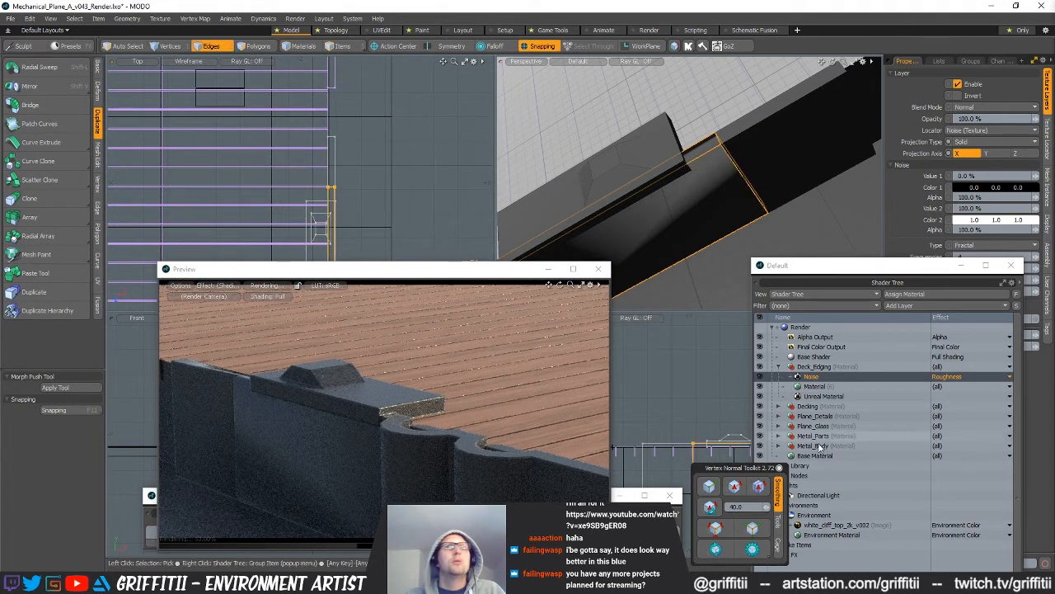
left_click(735, 486)
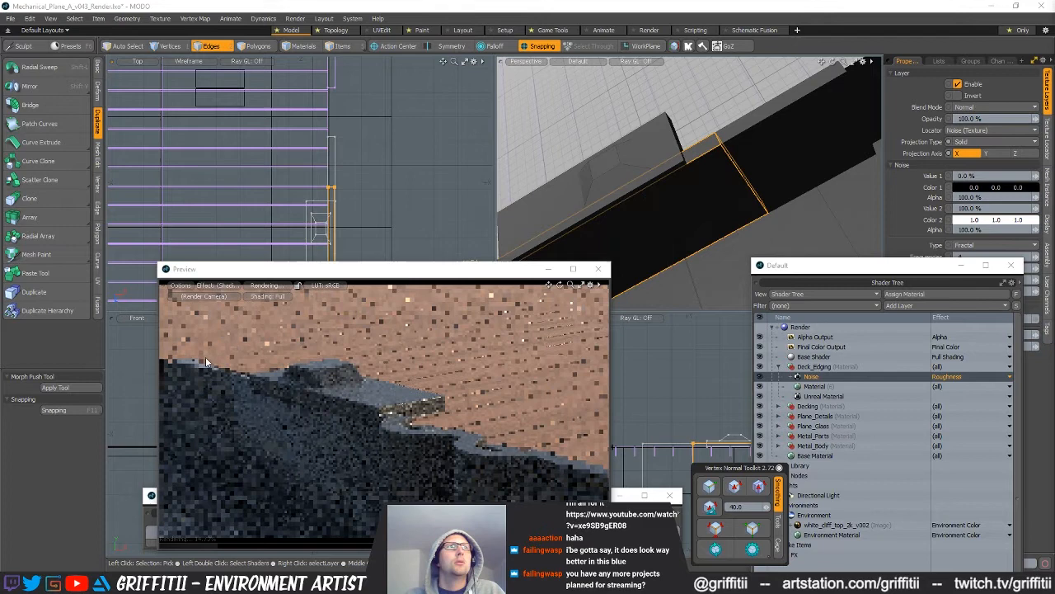
- Select the neighbouring edging block and shift it slightly along the deck, away from the long segment
left_click_drag(762, 132, 720, 159, "alt+shift")
key("3")
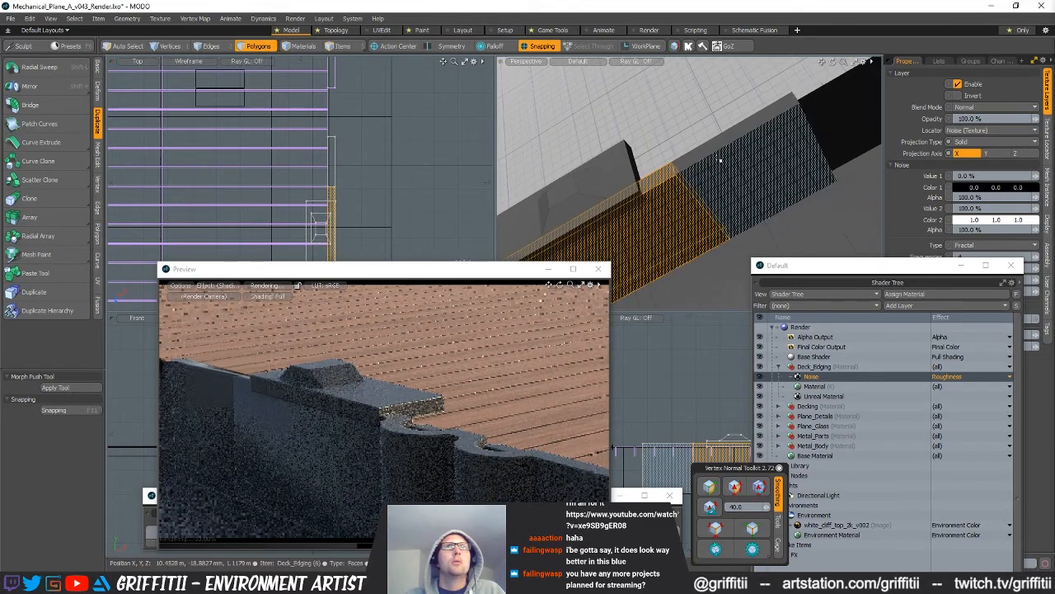
double_click(719, 159)
key("2")
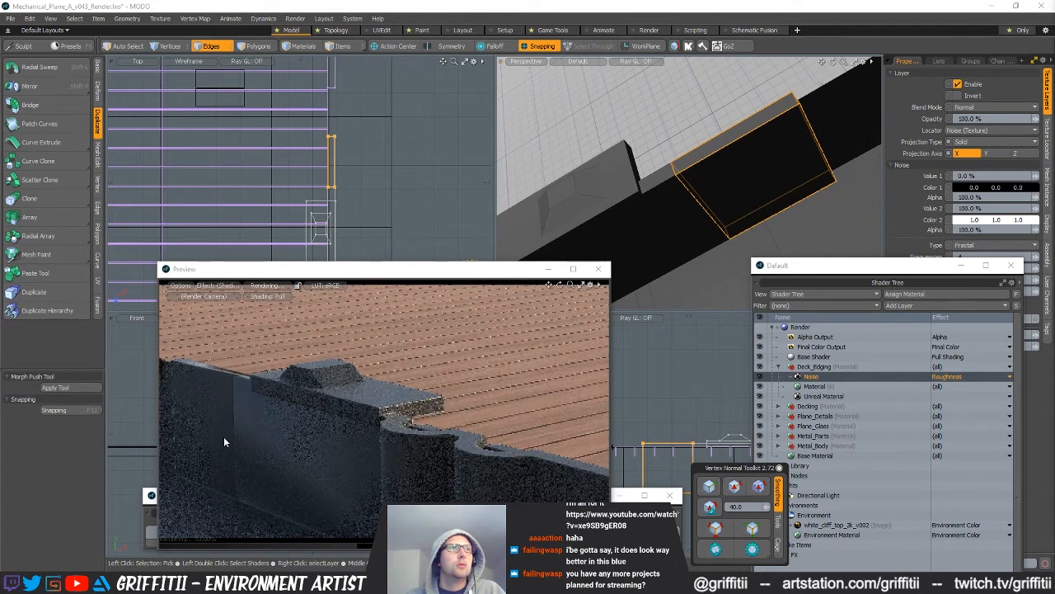
key("3")
key("w")
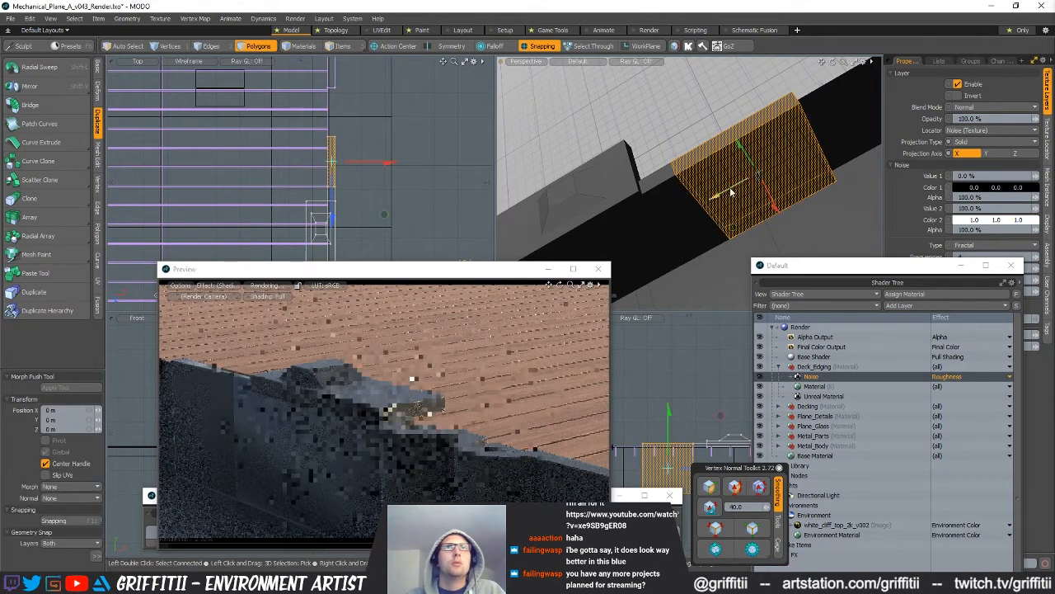
left_click_drag(723, 196, 726, 193)
key("Escape")
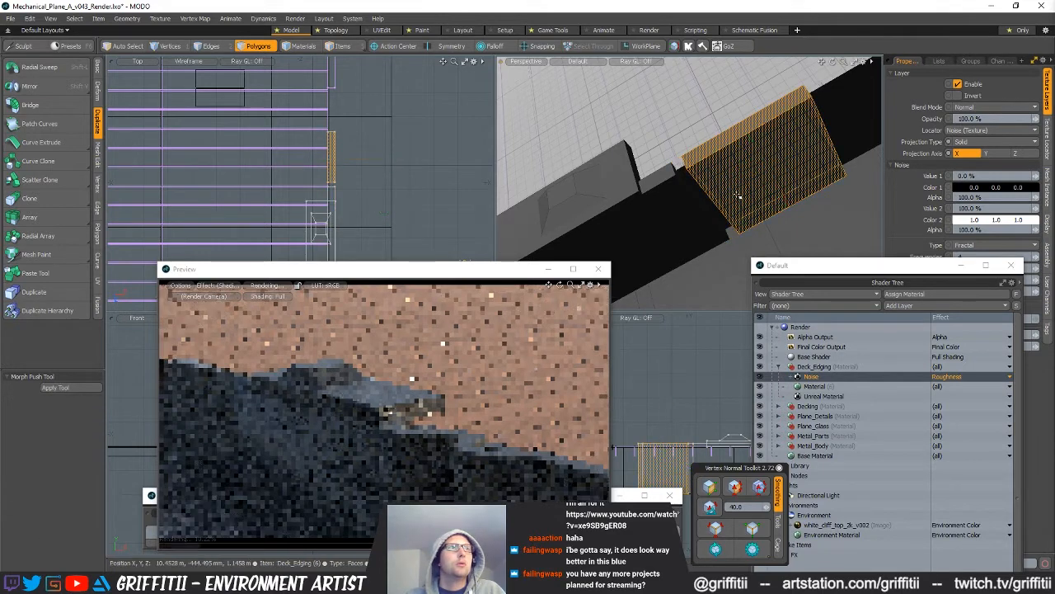
key("Delete")
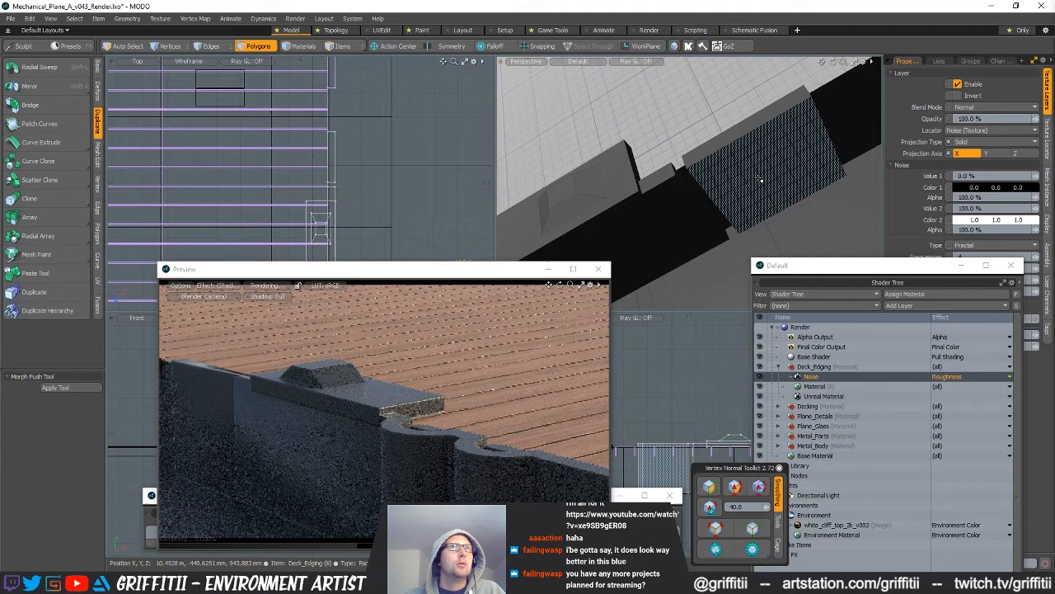
- Pause the preview, delete the old edging on the deck's opposite side and mirror the updated edging across the X axis
left_click(268, 290)
left_click_drag(789, 189, 560, 182, "ctrl+alt")
left_click_drag(760, 173, 263, 190, "ctrl+alt")
scroll(370, 163, "down", 3)
right_click_drag(192, 128, 281, 261)
key("Delete")
key("shift+v")
left_click(82, 549)
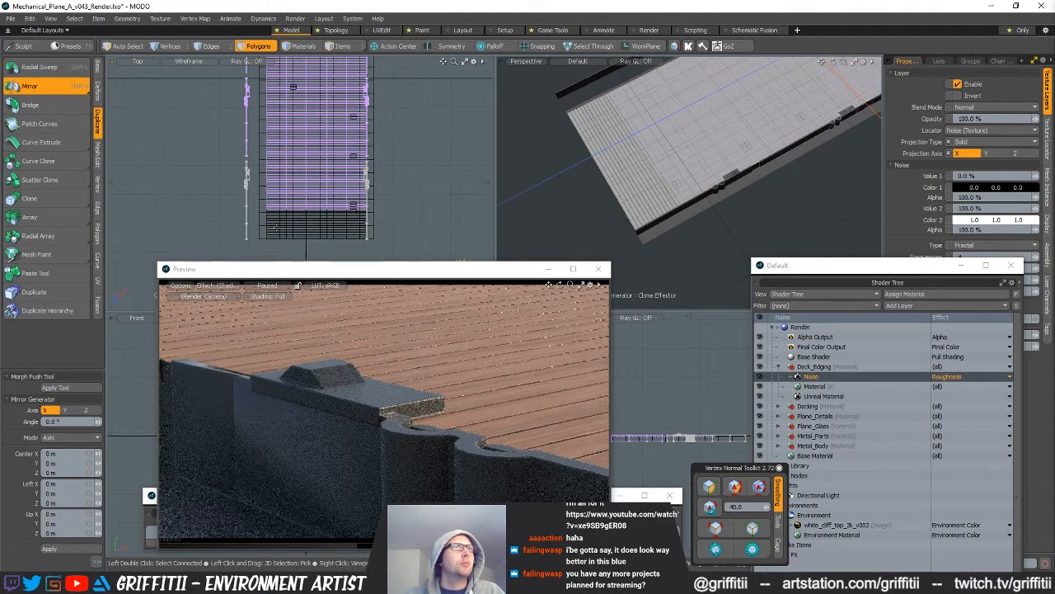
- Try to snap the mirrored edging against the side of the deck with nothing isolated, and undo the move
key("w")
key("x")
scroll(260, 234, "up", 4)
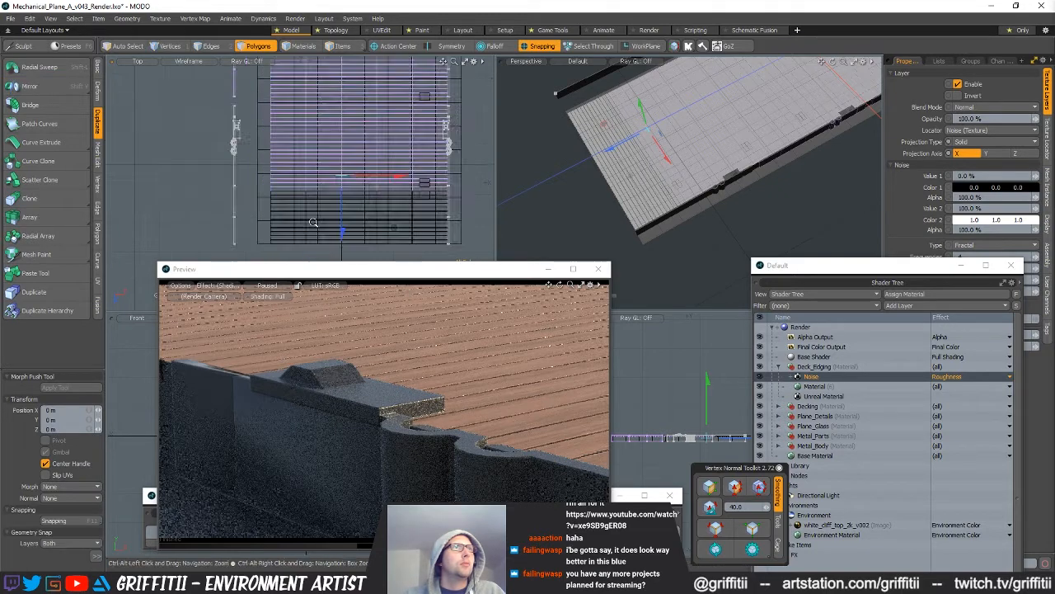
left_click_drag(202, 209, 426, 207)
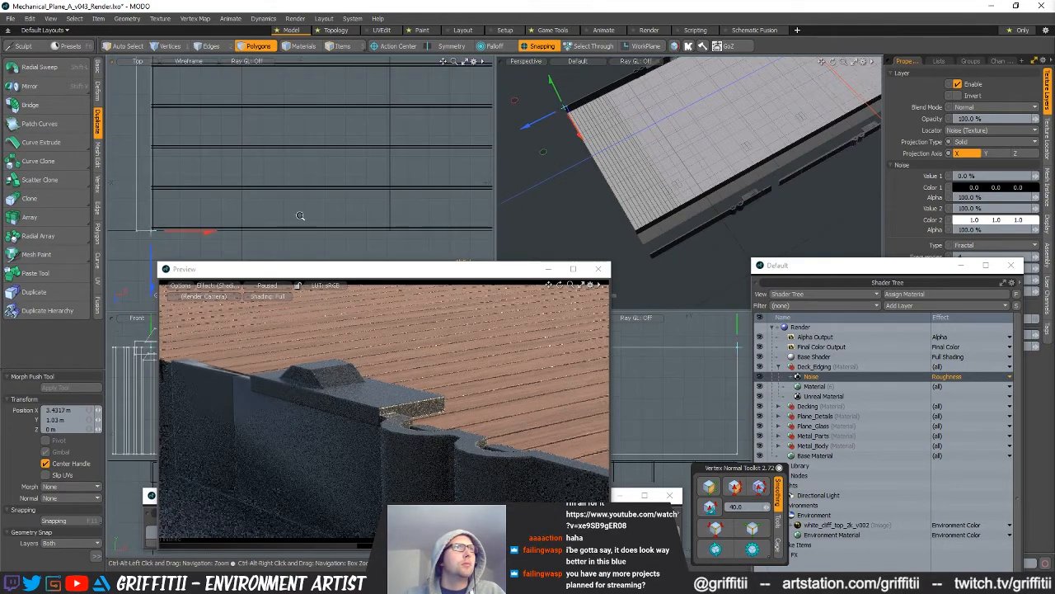
left_click_drag(300, 215, 198, 217, "ctrl+alt")
key("q")
left_click(283, 286)
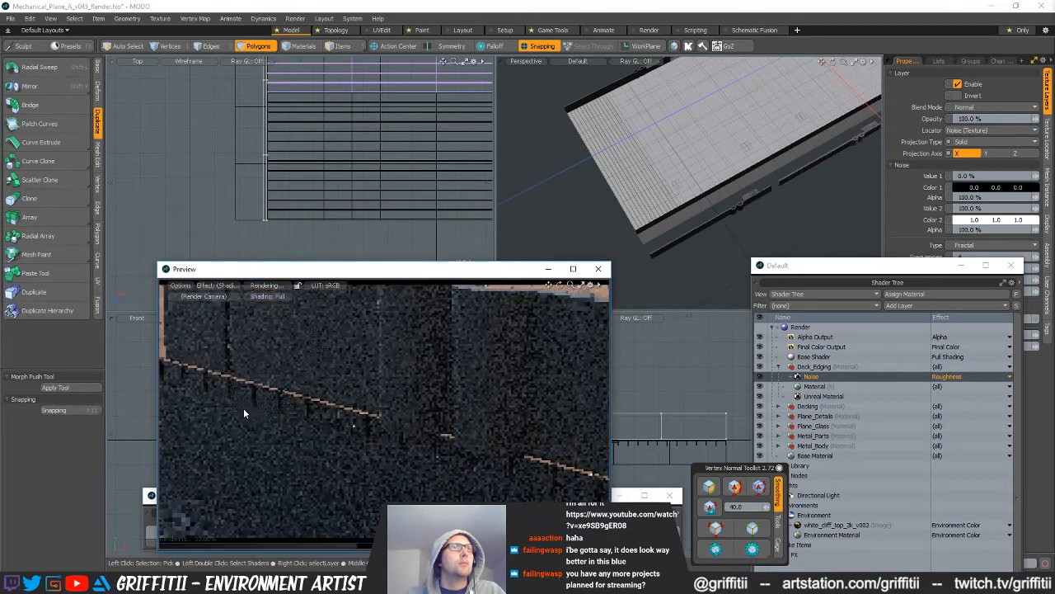
left_click_drag(334, 139, 258, 140, "ctrl+alt")
left_click_drag(396, 144, 362, 125, "alt+shift")
key("ctrl+z")
- Move only the mirrored edging's vertices along X until they snap to the deck's side, and resume the render preview
key("1")
left_click_drag(262, 159, 281, 180, "ctrl+alt")
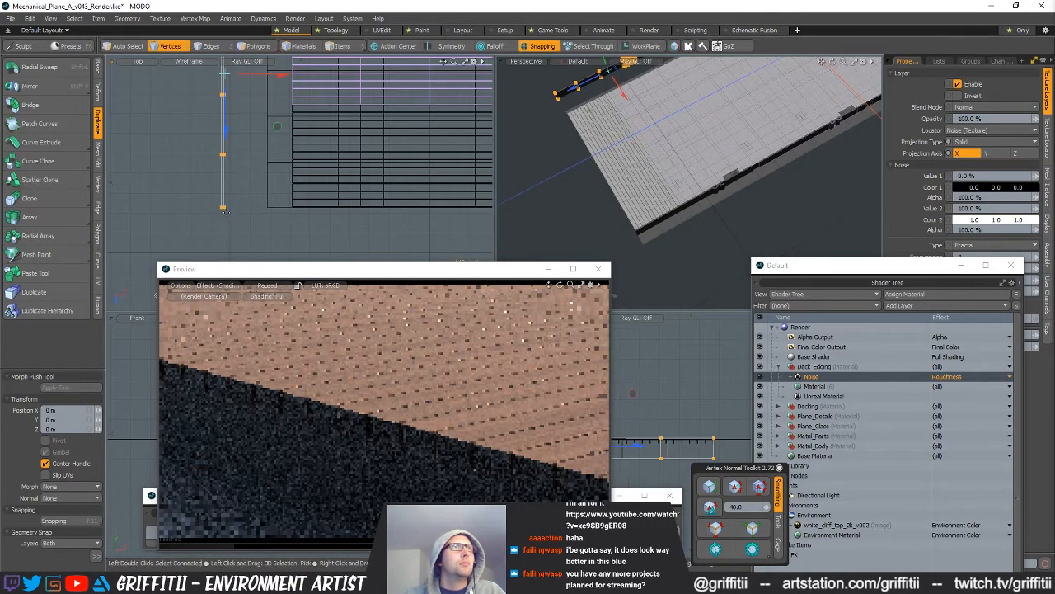
left_click_drag(222, 207, 290, 208)
key("q")
left_click(266, 234)
left_click(259, 285)
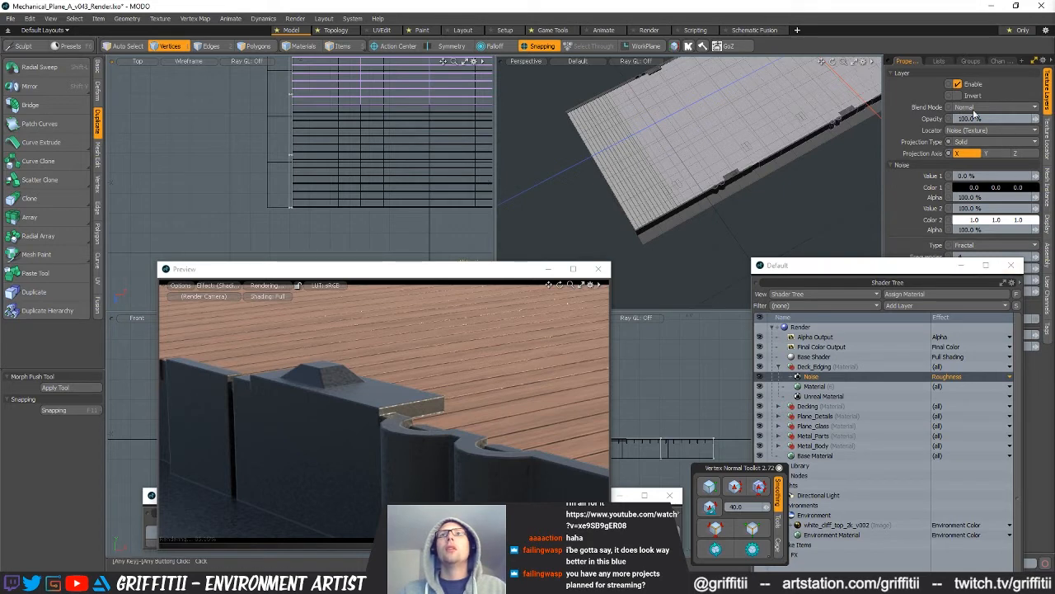
- Try the roughness noise at 50% opacity
left_click_drag(982, 119, 943, 122)
type("50")
key("Return")
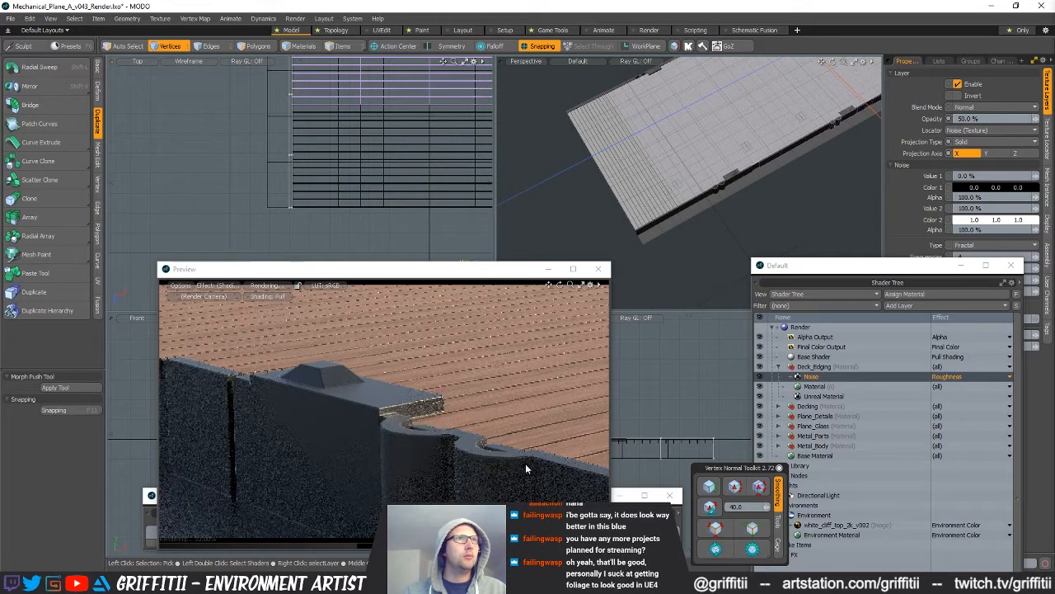
- Try the Noise texture as an inverted Specular Amount effect and switch its effect back to Roughness
left_click(965, 376)
mouse_move(931, 388)
left_click(874, 390)
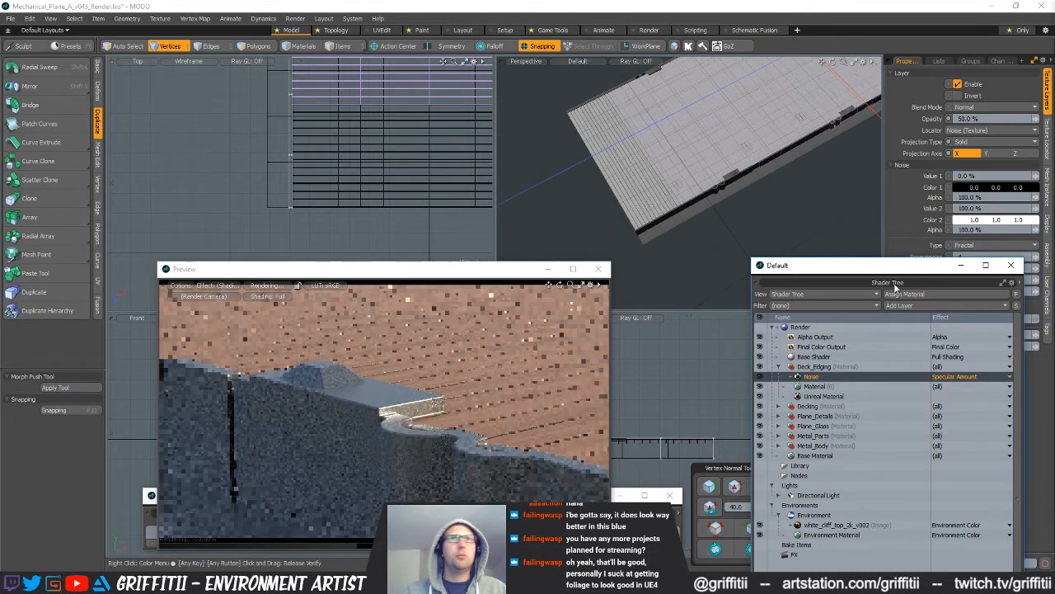
left_click(957, 96)
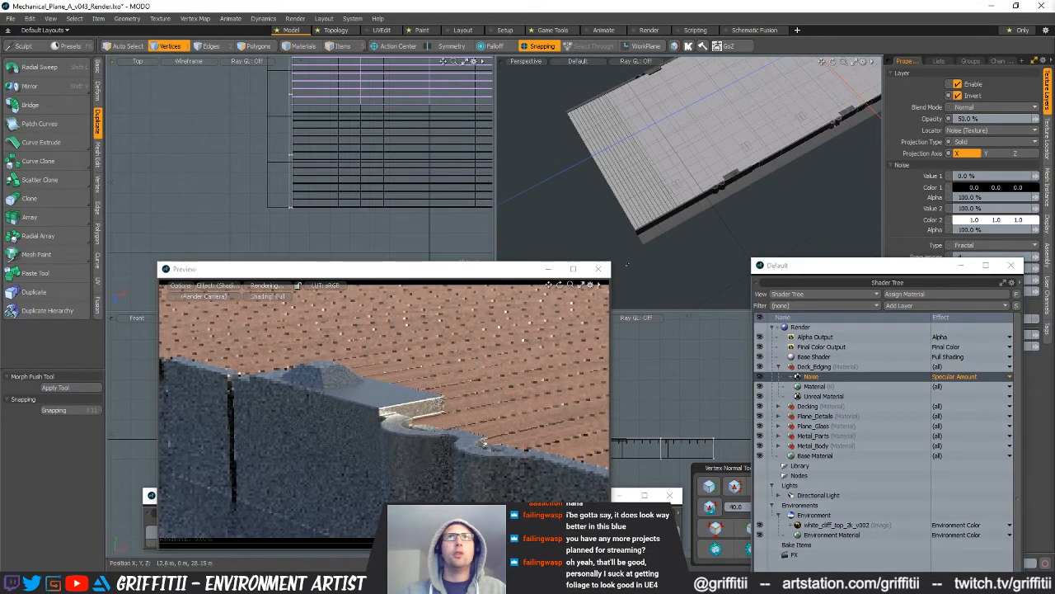
left_click(963, 378)
mouse_move(985, 385)
left_click(906, 385)
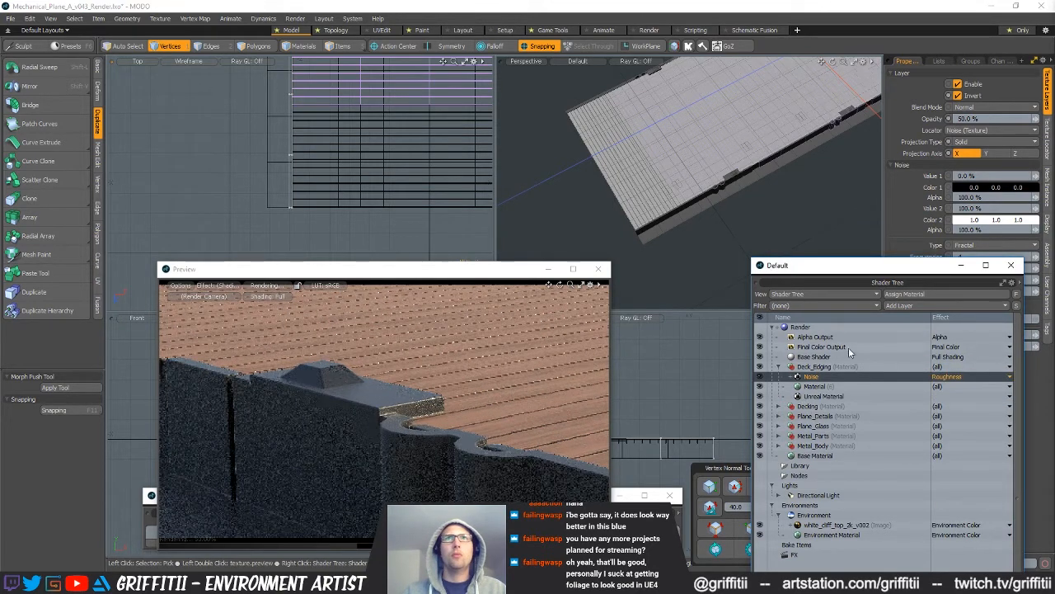
- Try the Deck_Edging material with a Roughness of 0%, 80% and 60%
left_click(815, 386)
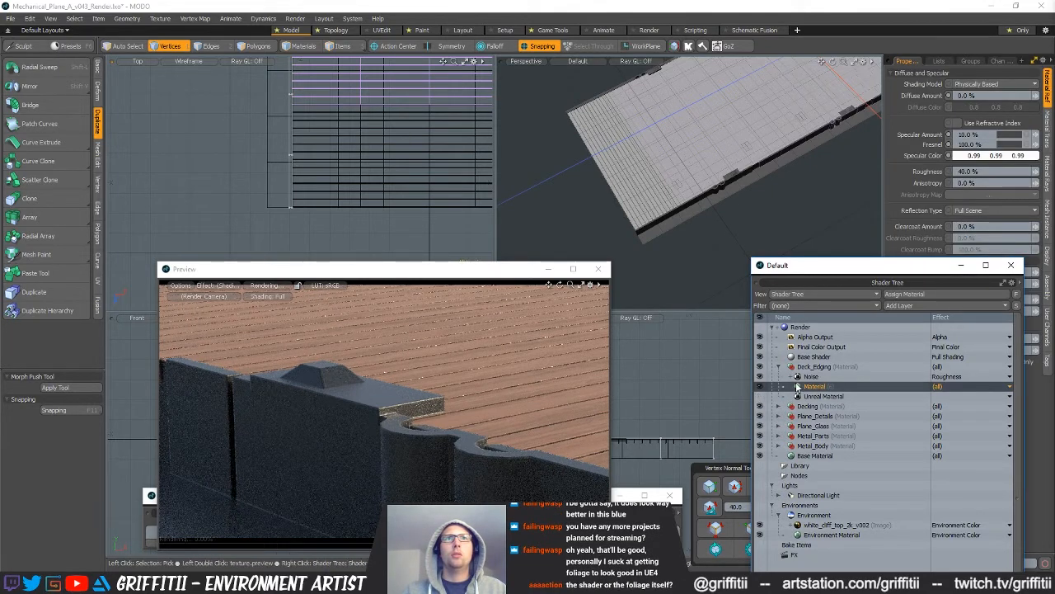
left_click_drag(816, 265, 672, 235)
left_click(973, 171)
type("0")
key("Return")
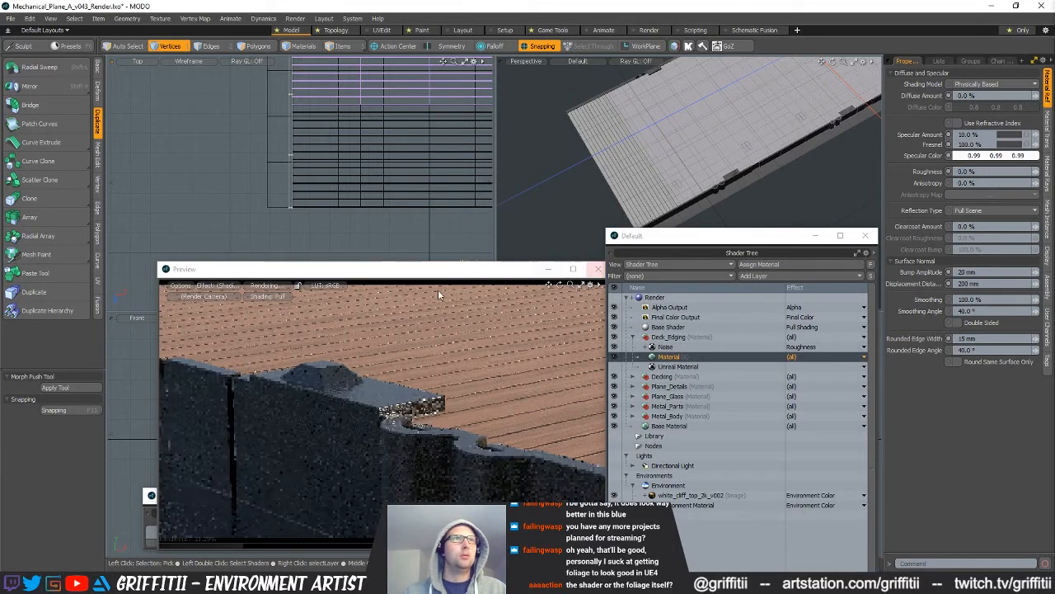
left_click(966, 171)
type("80")
key("Return")
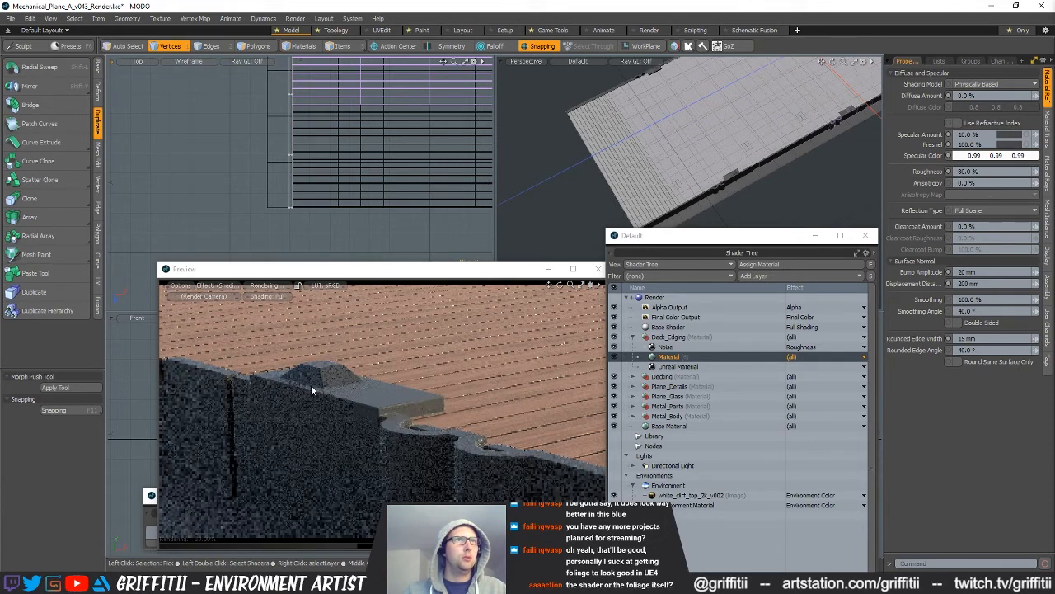
left_click(968, 172)
type("60")
key("Return")
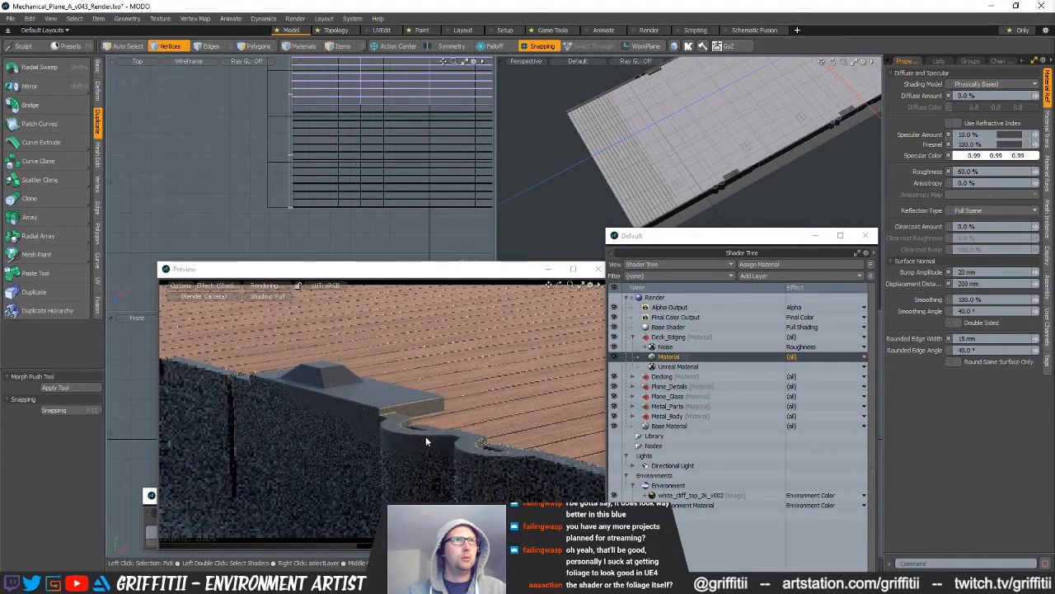
- Set the Deck_Edging material's Roughness to 50% and its Fresnel to 50%
left_click_drag(981, 172, 945, 176)
type("50")
key("Return")
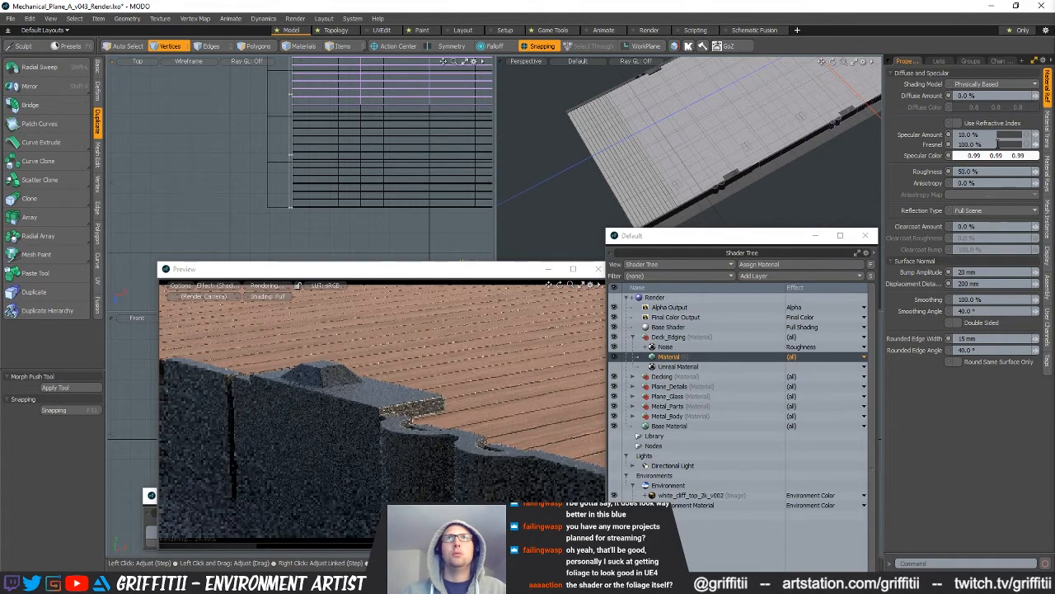
left_click(986, 143)
type("50")
key("Return")
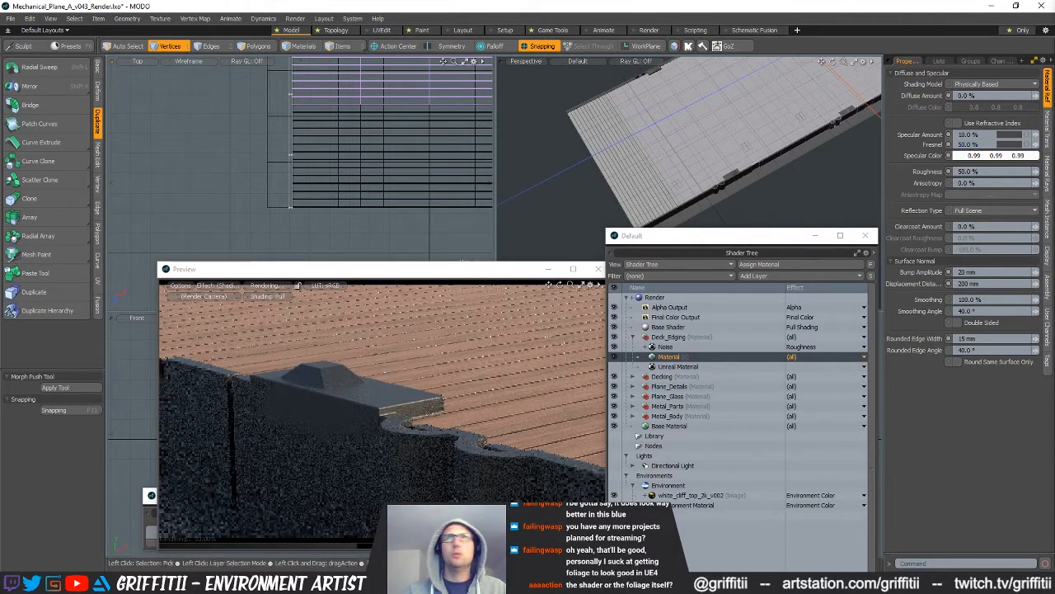
- Set the Noise texture to 100% opacity with Invert off, and change its blend mode to Screen
left_click(665, 346)
left_click_drag(976, 118, 926, 123)
type("100")
key("Return")
left_click(950, 96)
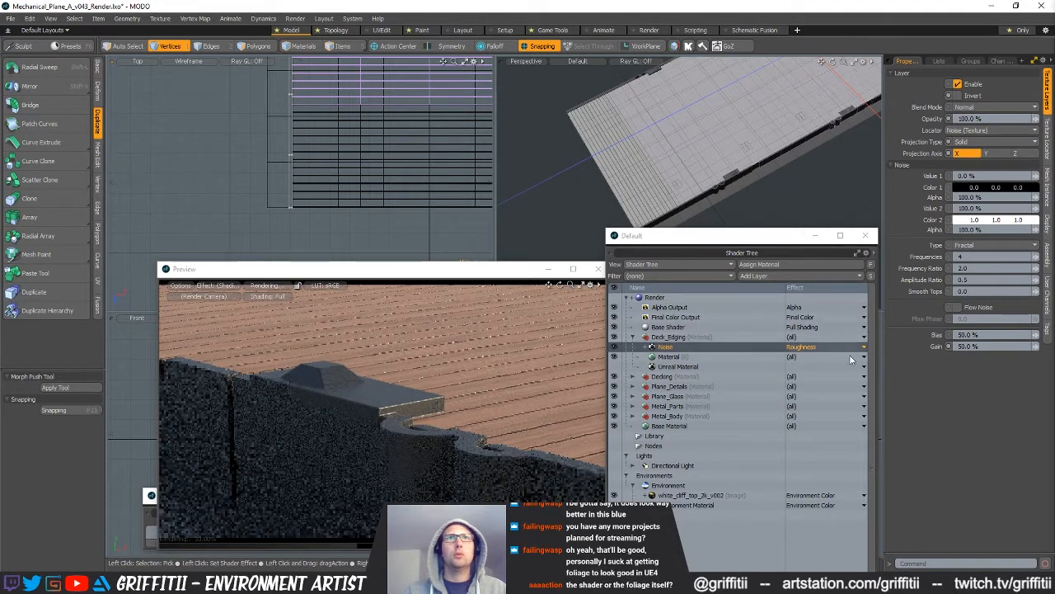
left_click(989, 108)
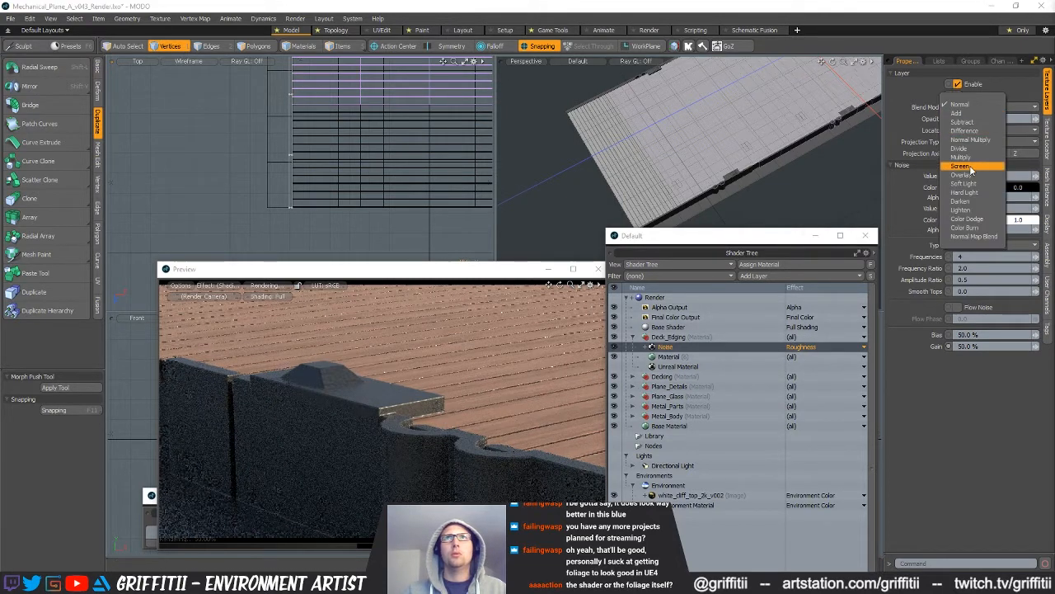
left_click(972, 168)
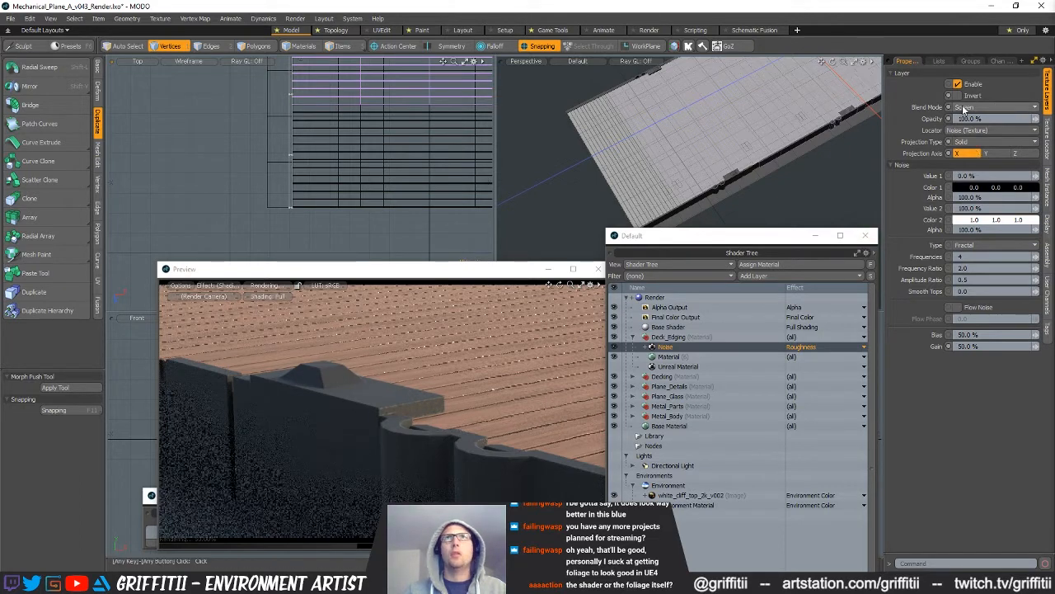
- Try the Soft Light and Overlay blend modes on the Deck_Edging Noise texture
left_click(991, 107)
left_click(981, 121)
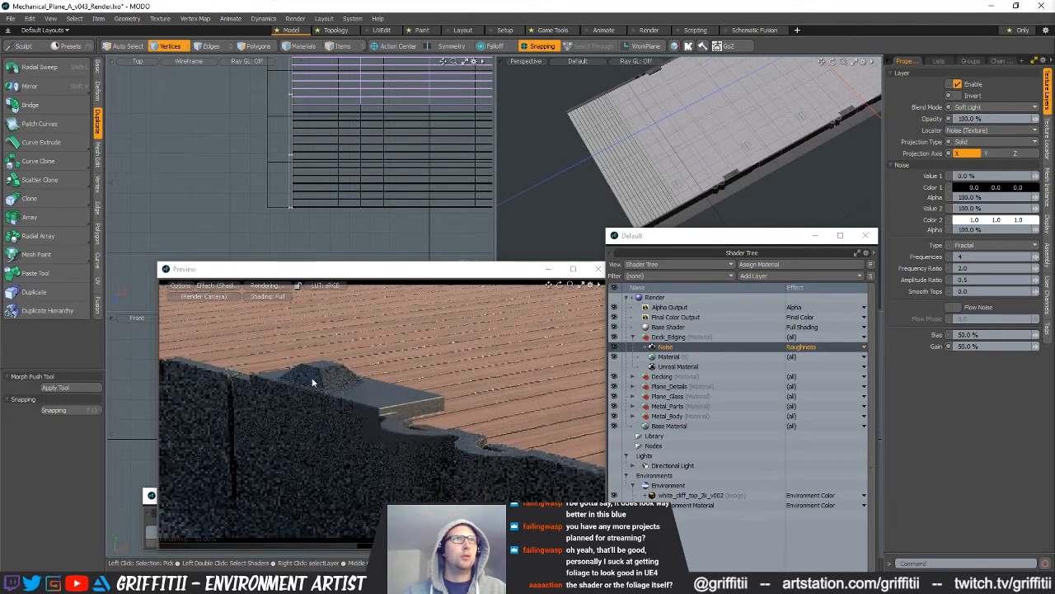
left_click(974, 107)
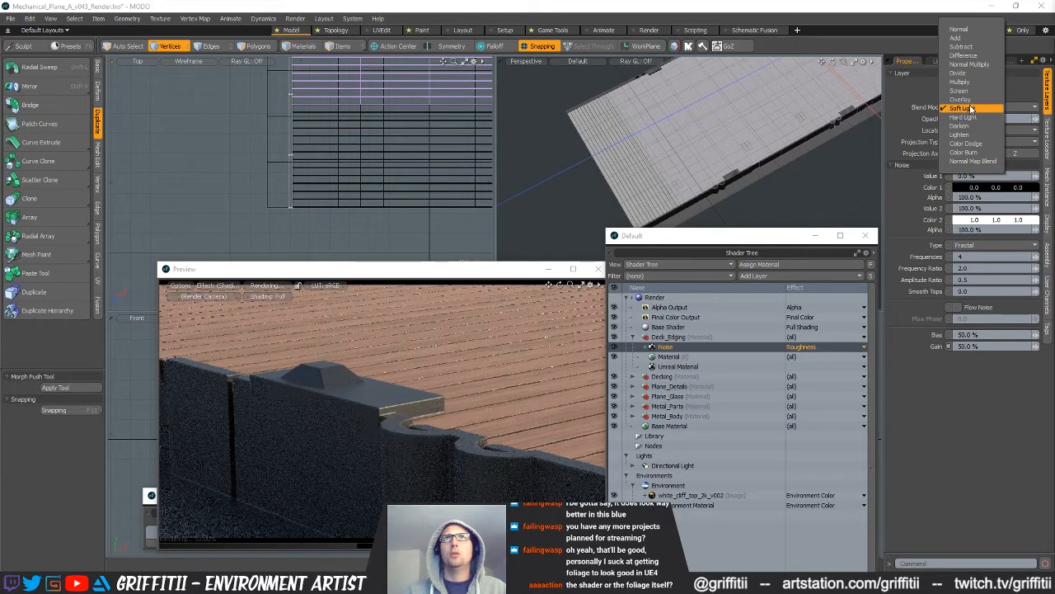
left_click(960, 99)
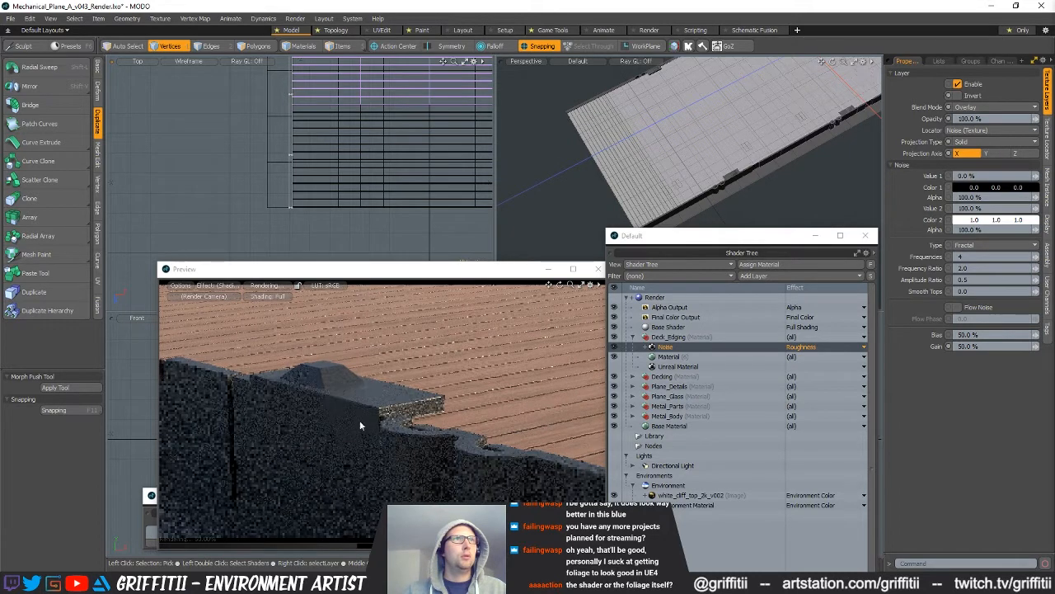
- Set the Deck_Edging Noise texture's blend mode to Normal
left_click(980, 108)
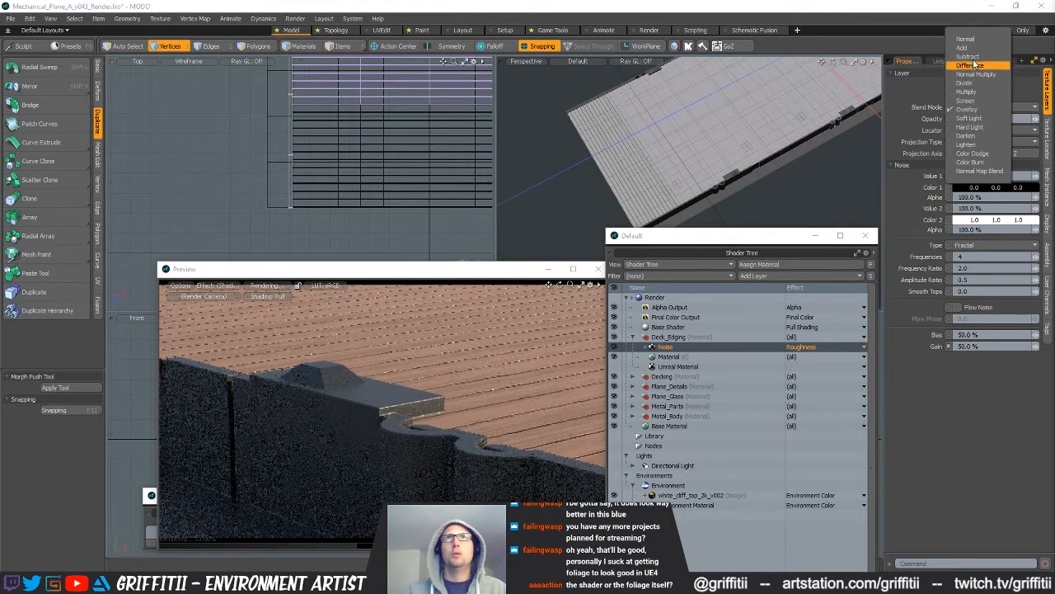
left_click(981, 41)
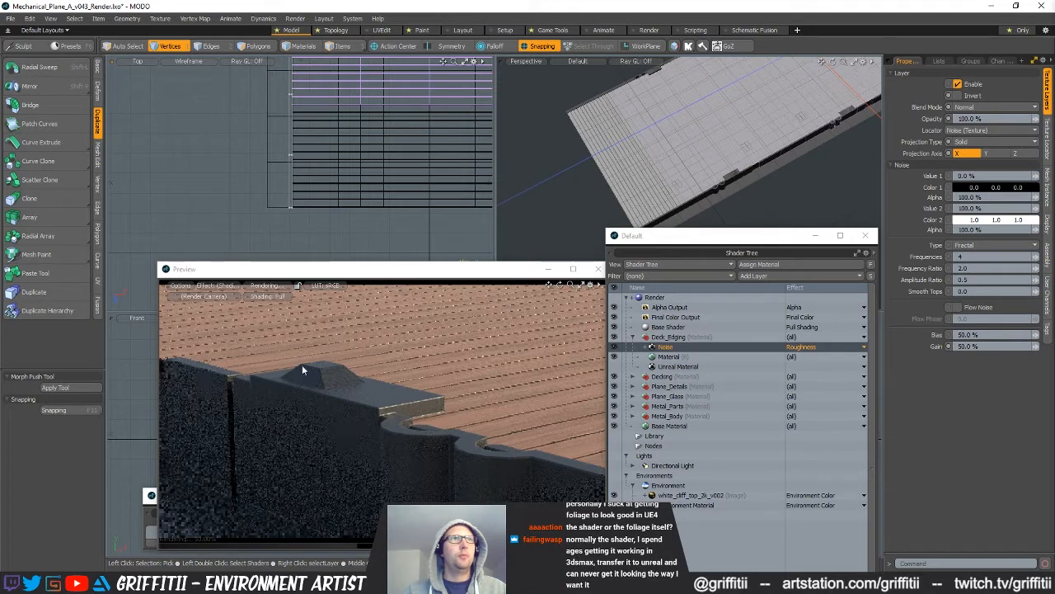
scroll(448, 479, "down", 3)
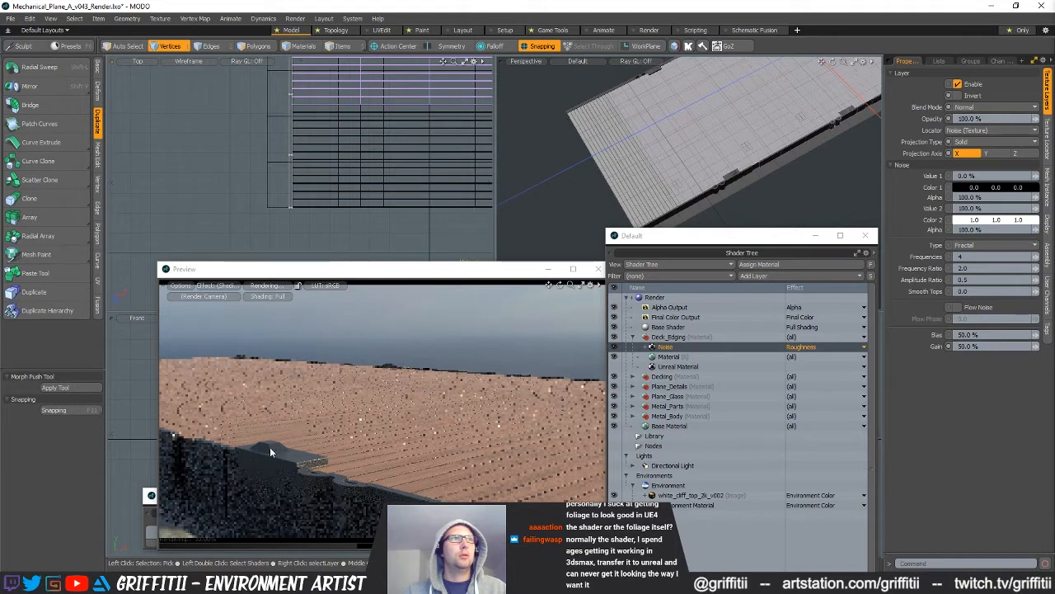
- Try the Noise texture with a Gain of 20% and set it back to 50%
left_click(977, 346)
type("20")
key("Return")
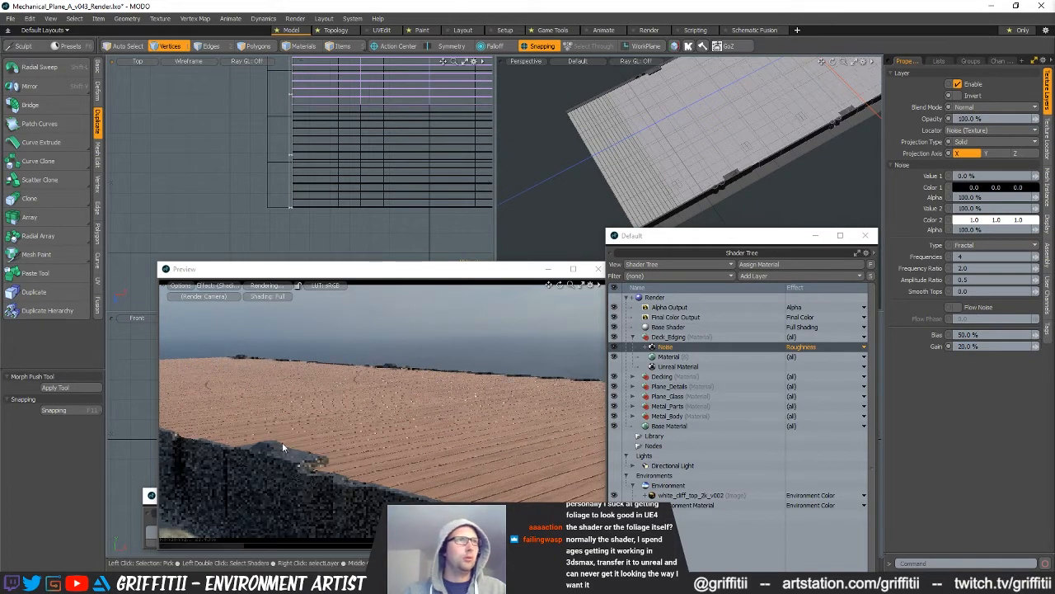
left_click_drag(271, 458, 349, 431, "ctrl+alt")
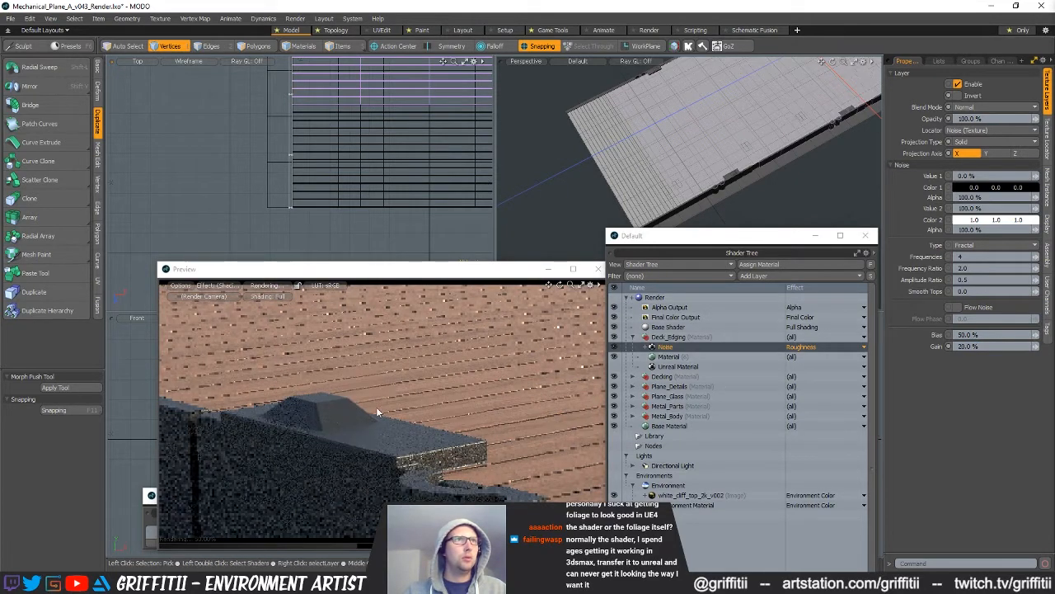
left_click_drag(981, 347, 942, 351)
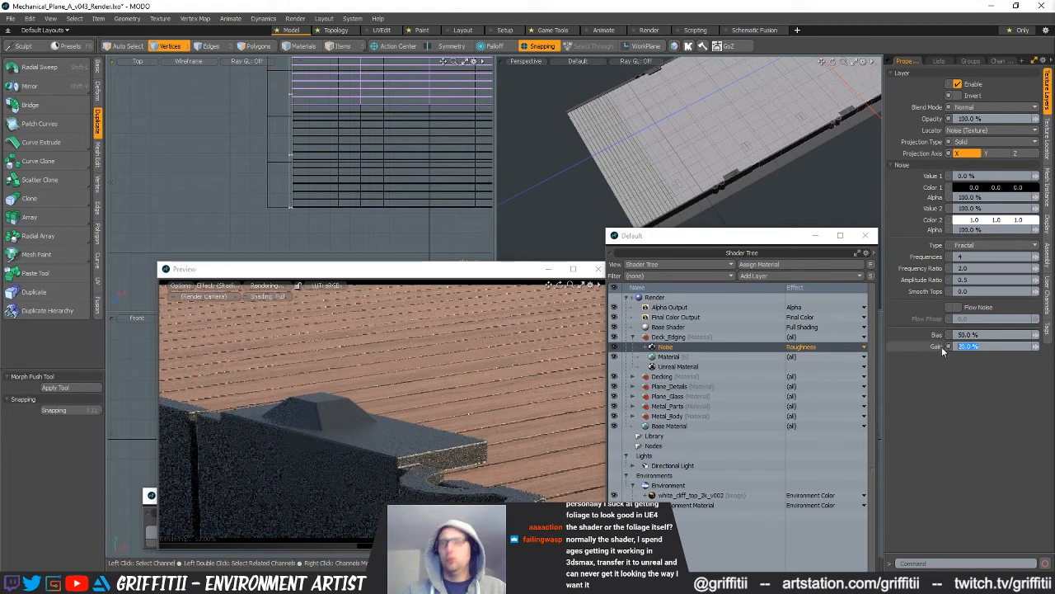
- Set the Noise texture's locator size to 10 mm on the X, Y and Z axes
left_click(1045, 144)
left_click(1028, 173)
type("0.05")
key("Return")
left_click(1025, 165)
type("0.01")
key("Return")
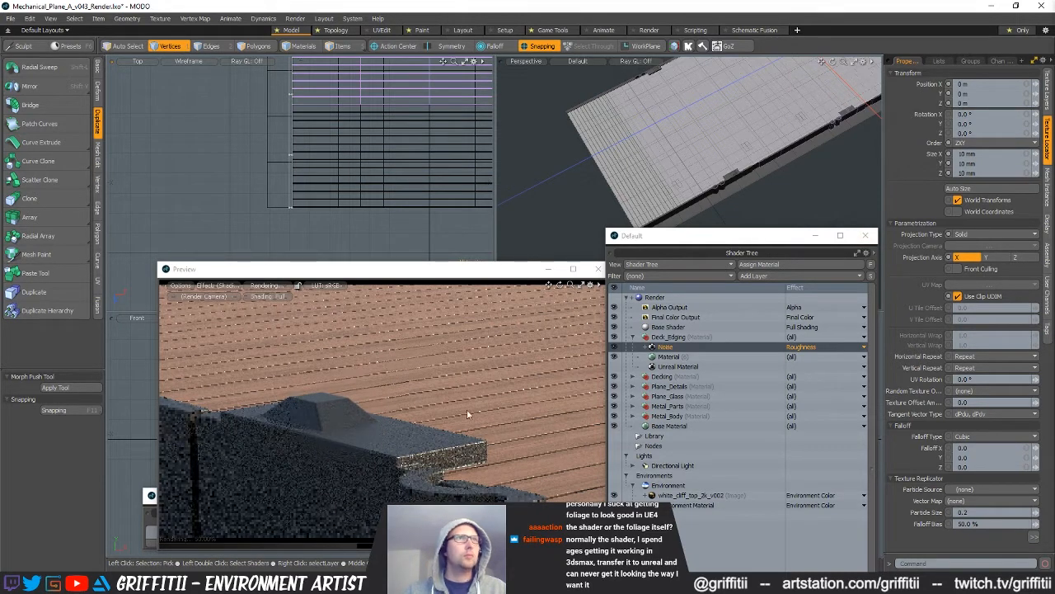
- Pause the preview render, duplicate the Noise texture and set the copy's effect to Bump
left_click(266, 285)
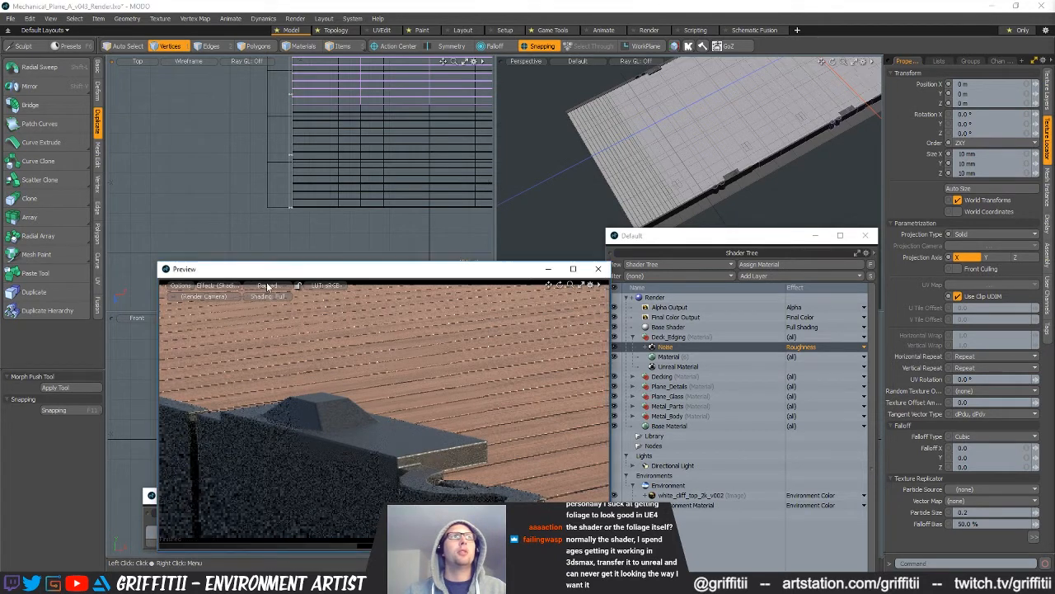
right_click(683, 348)
left_click(817, 349)
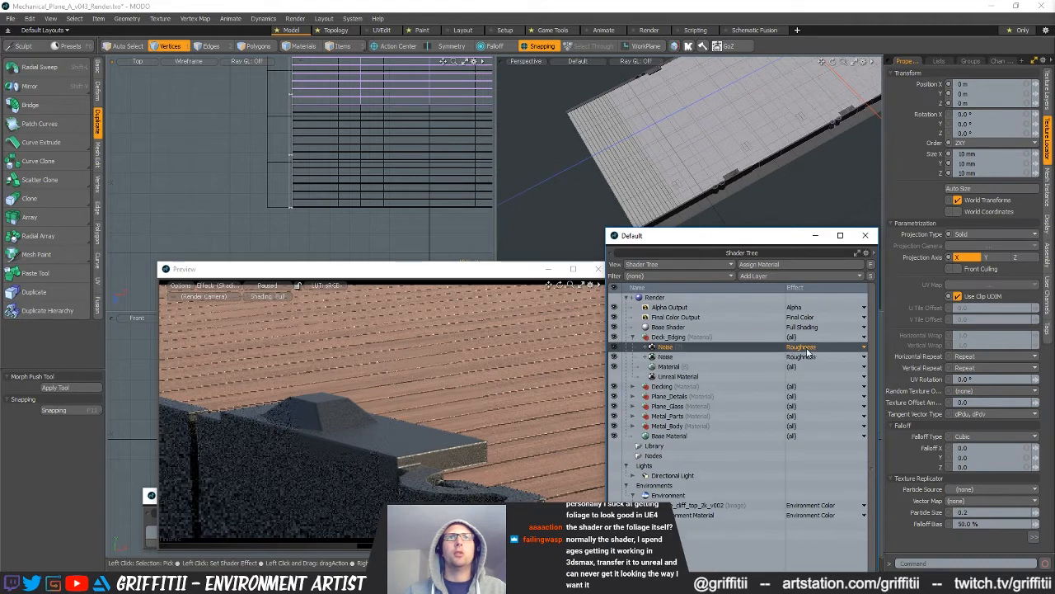
left_click(817, 348)
mouse_move(789, 425)
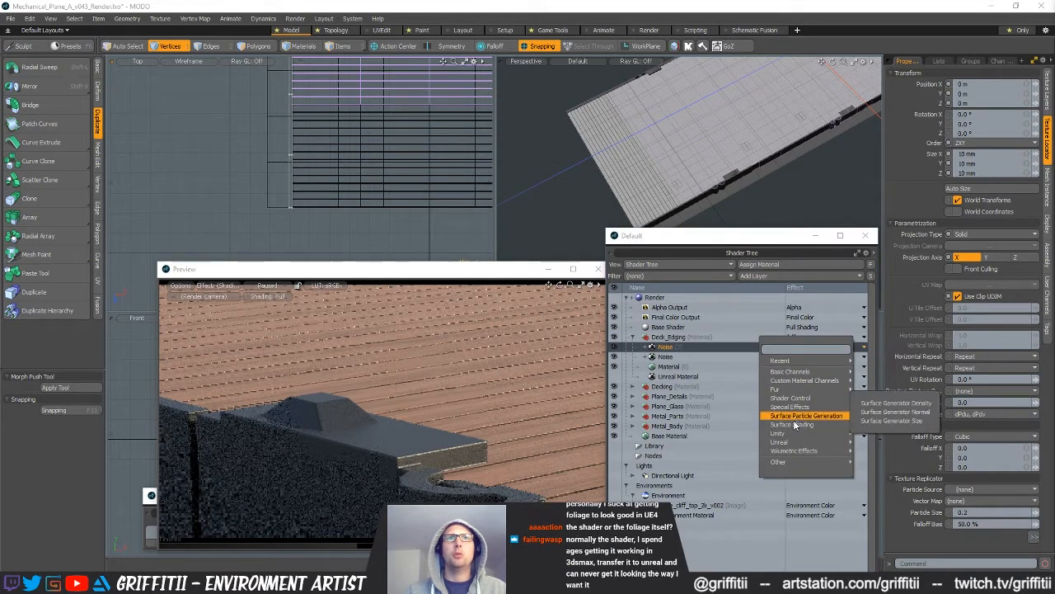
left_click(870, 412)
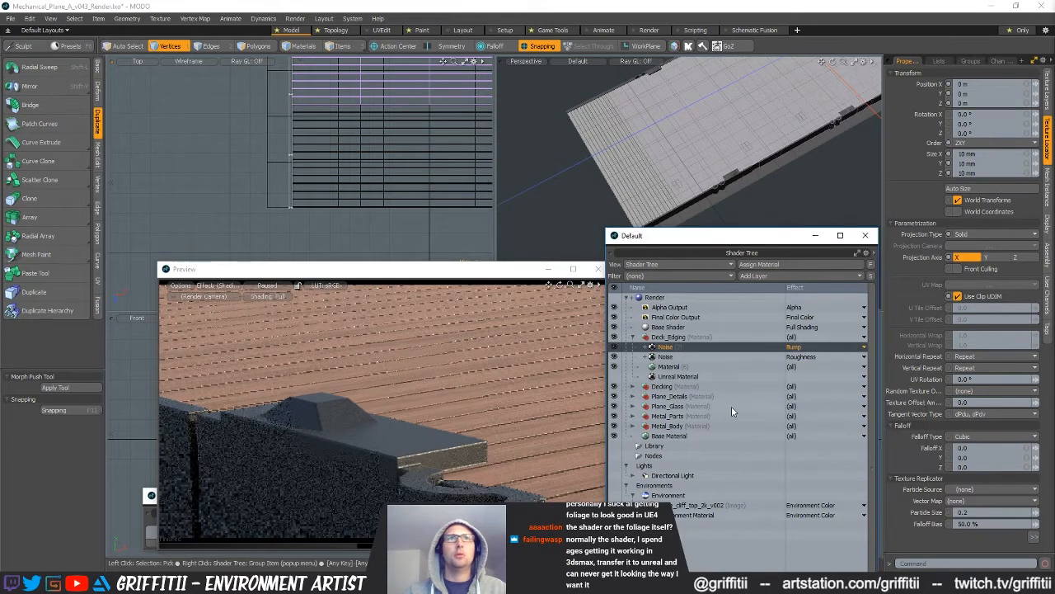
- Try the Deck_Edging material with a Bump Amplitude of 10 mm and 2 mm
left_click(669, 366)
left_click(987, 272)
type("10")
key("Return")
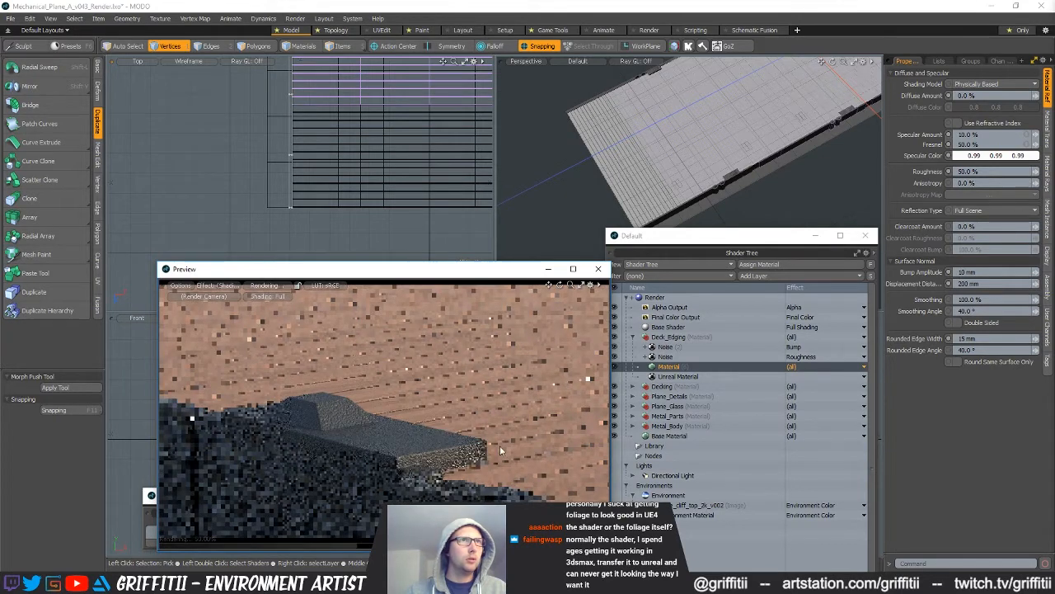
left_click(969, 272)
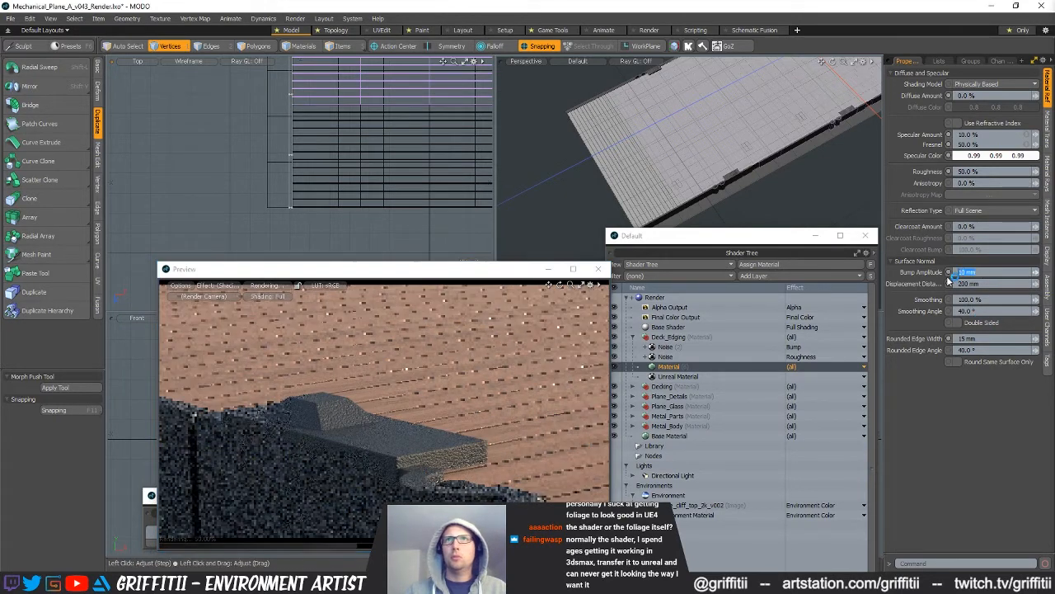
type("2")
key("Return")
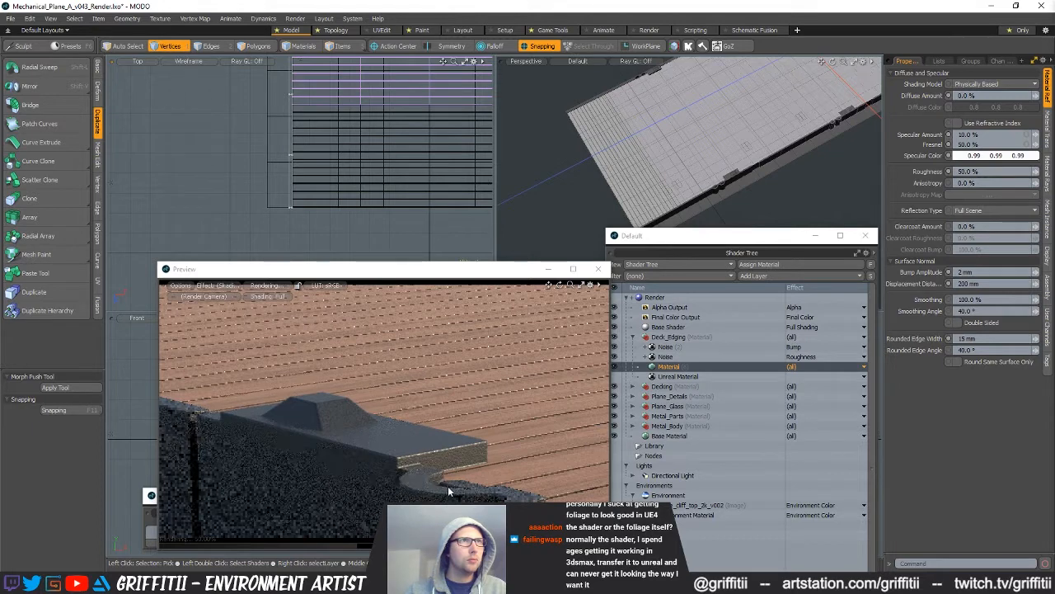
left_click_drag(421, 449, 315, 462, "alt")
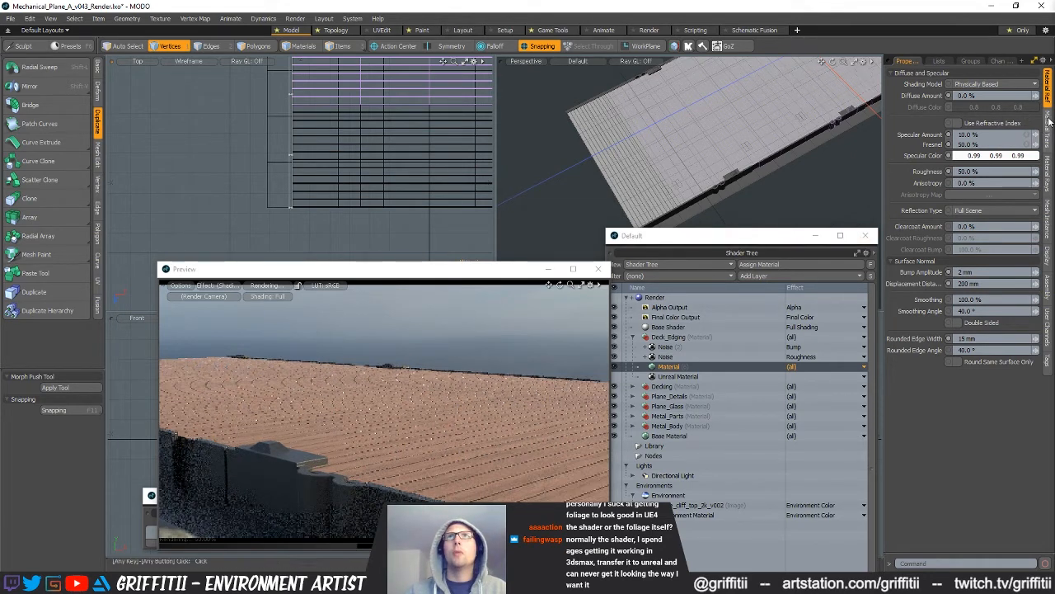
- Set the bump Noise texture's locator size to 50 mm on the X, Y and Z axes
left_click(664, 347)
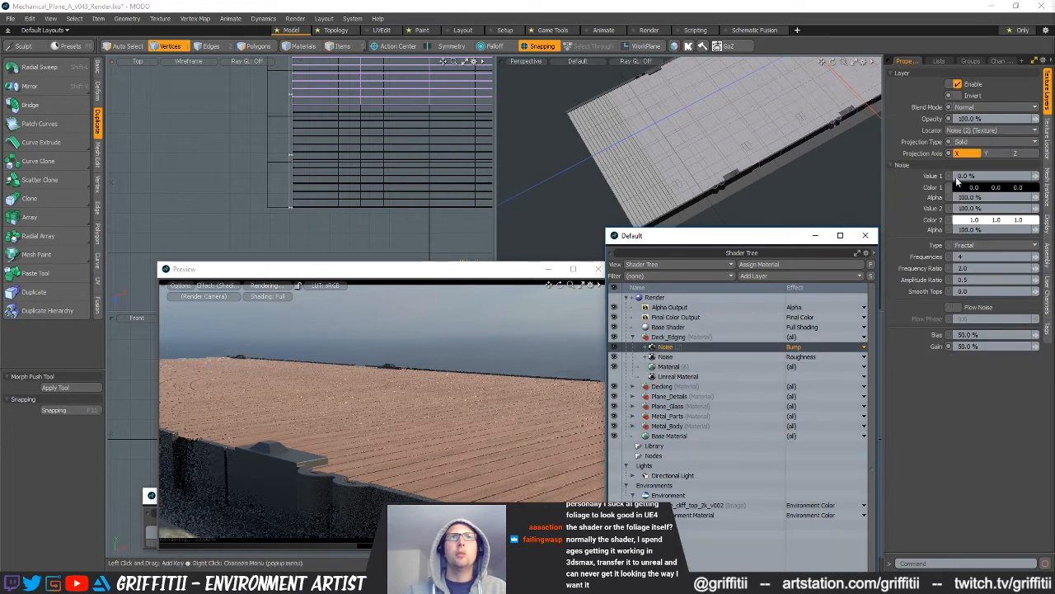
left_click(1047, 142)
left_click(987, 153)
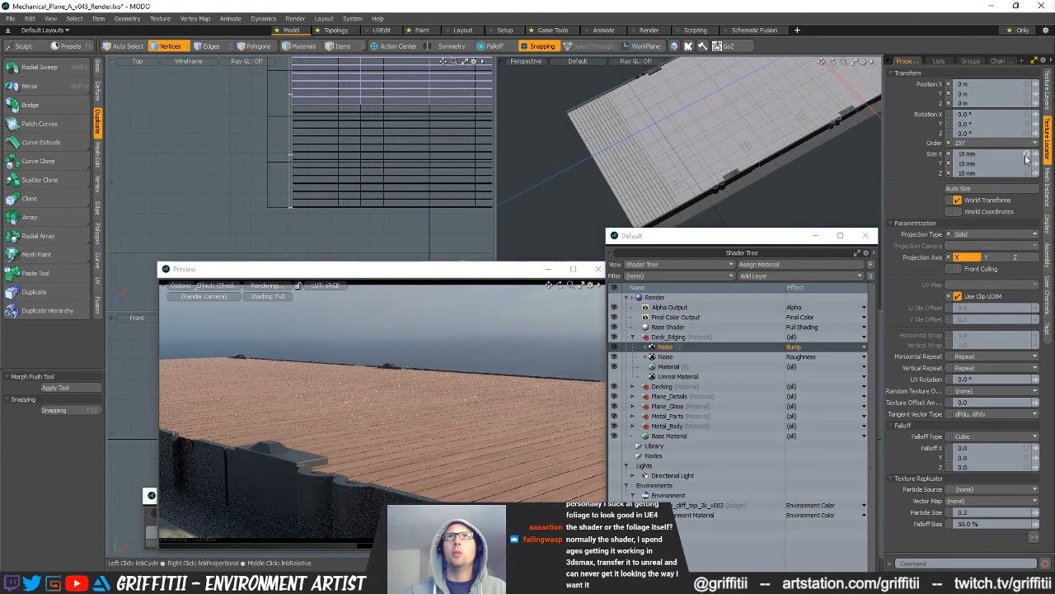
type("0.0")
type("5")
key("Return")
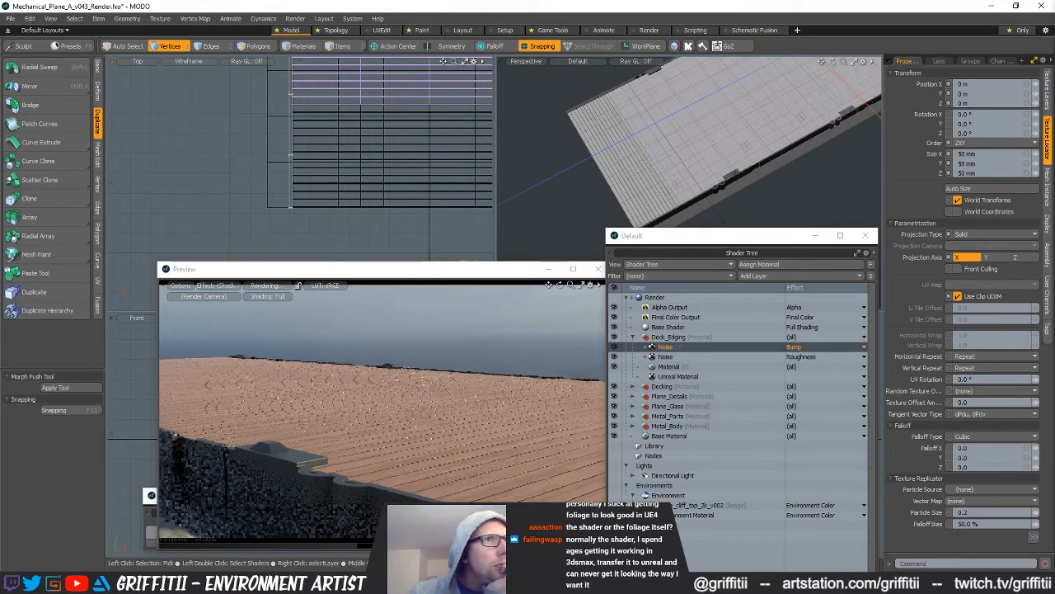
left_click_drag(249, 469, 393, 410, "ctrl+alt")
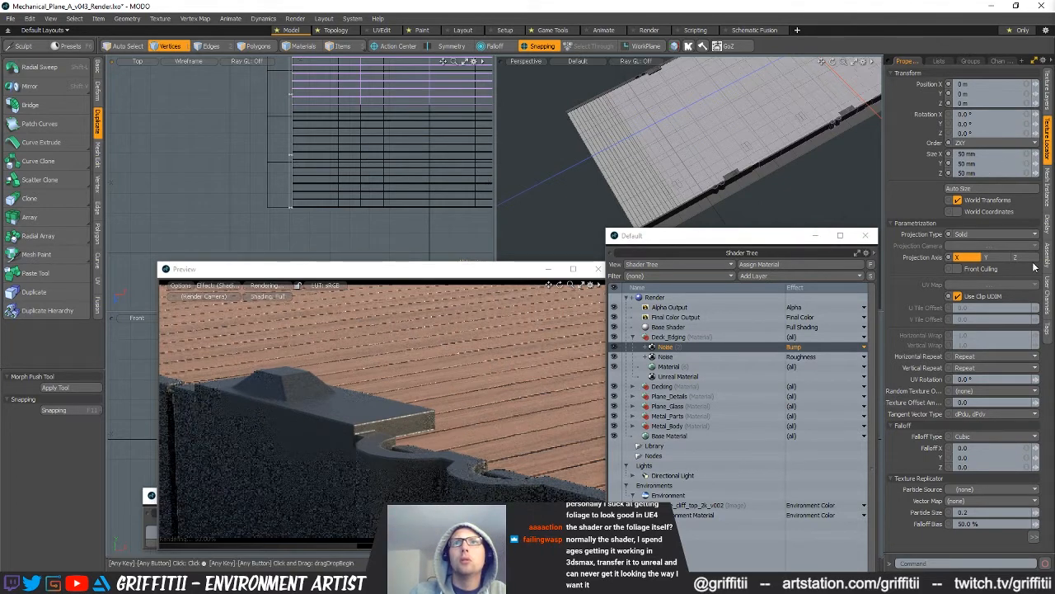
- Set the Deck_Edging material's Bump Amplitude to 5 mm
left_click(678, 366)
left_click(981, 272)
type("0.005")
key("Return")
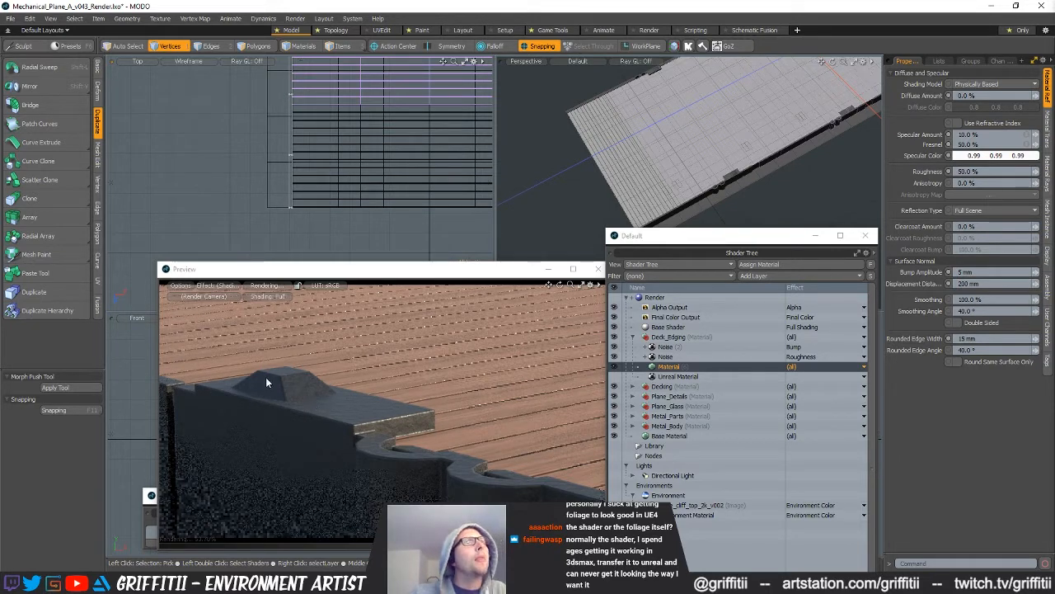
- Pause the preview render and save the scene
scroll(509, 457, "down", 5)
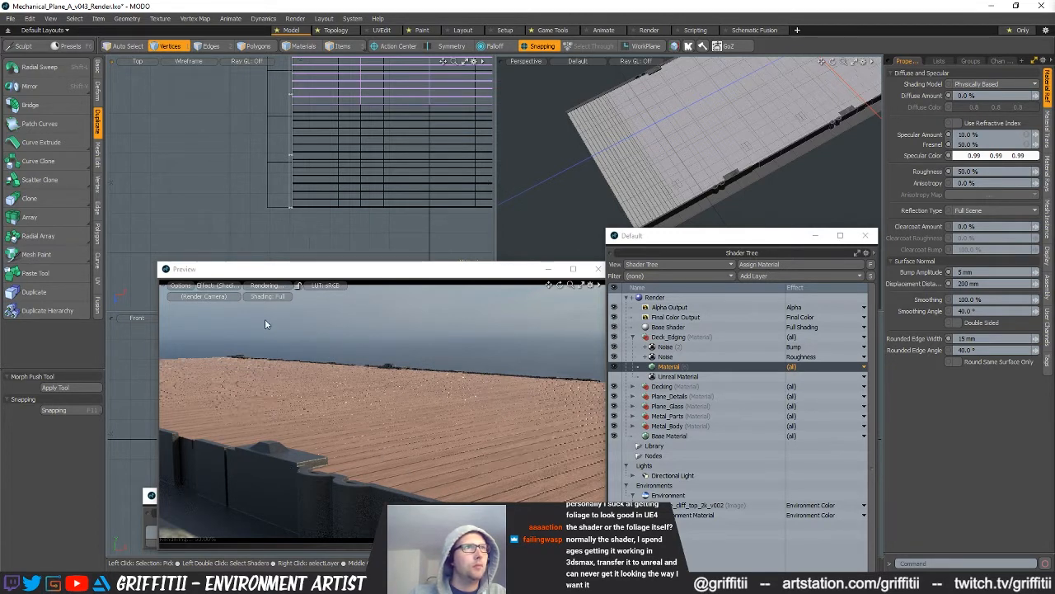
left_click(267, 286)
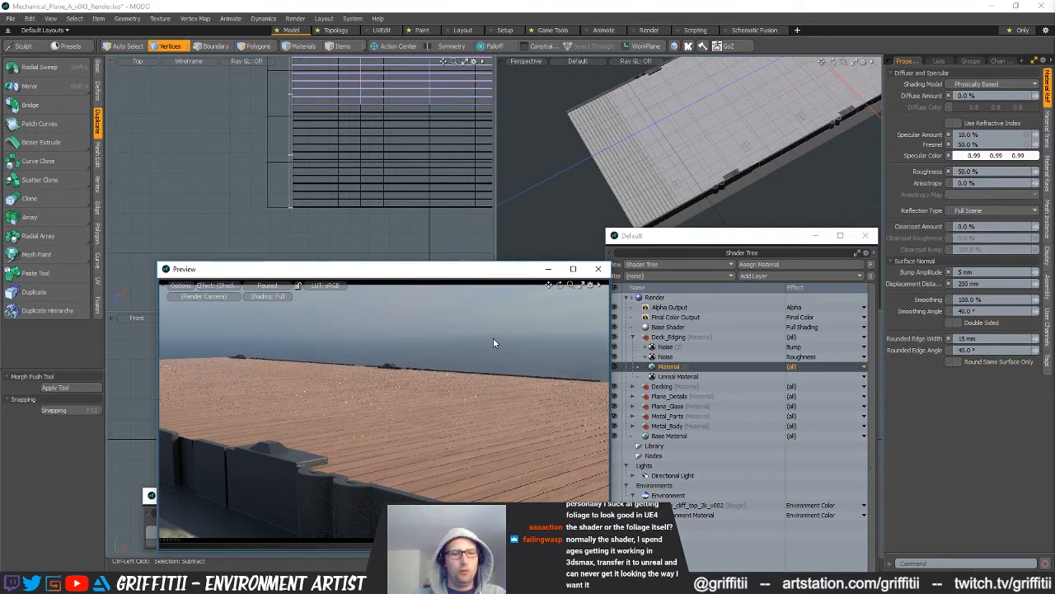
key("ctrl+s")
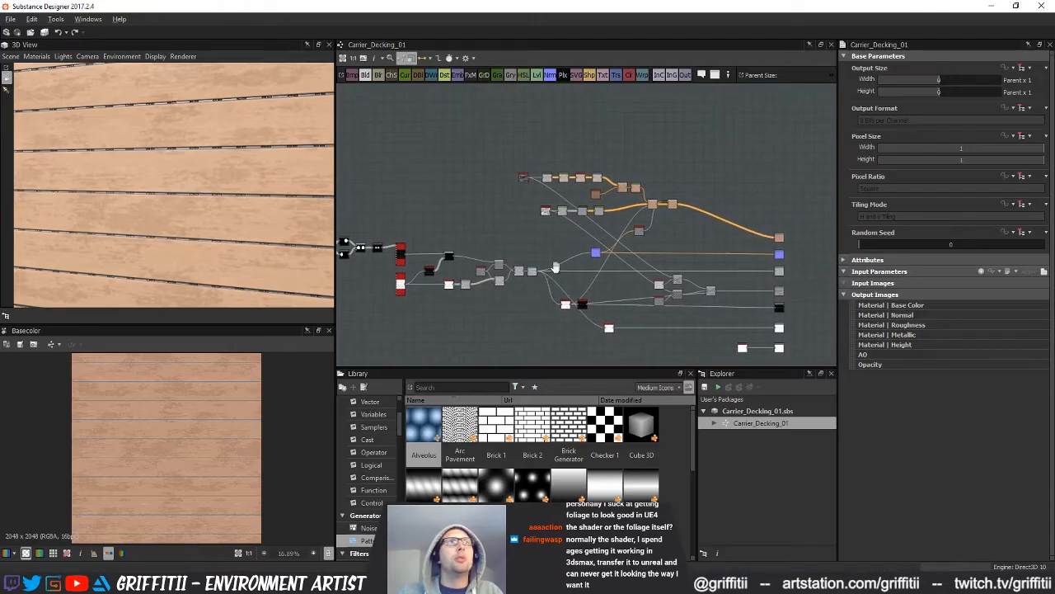
- Switch to Substance Designer and examine the layout of the Carrier_Decking_01 node graph
scroll(541, 250, "up", 3)
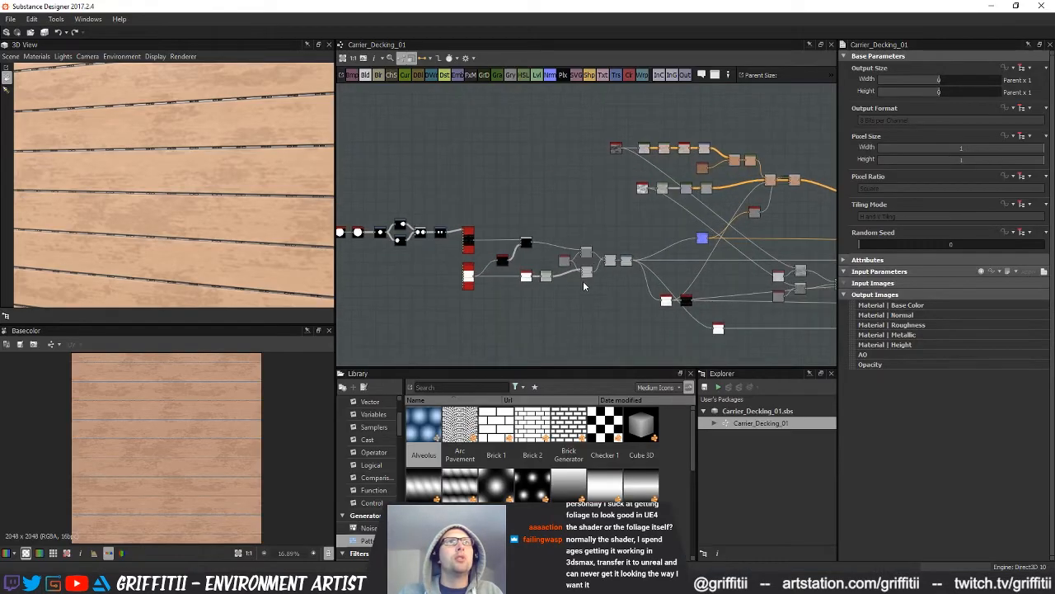
middle_click_drag(542, 251, 438, 290)
middle_click_drag(489, 245, 503, 266)
mouse_move(265, 240)
left_mouse_down()
mouse_move(252, 230)
mouse_move(268, 234)
left_mouse_up()
scroll(651, 253, "down", 1)
middle_click_drag(651, 257, 631, 286)
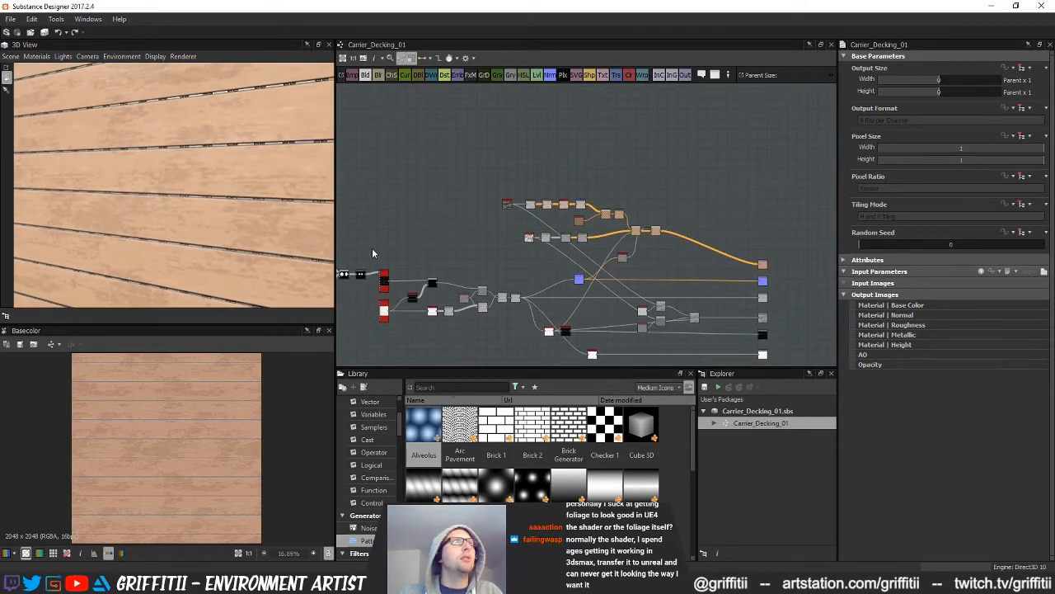
scroll(524, 275, "up", 6)
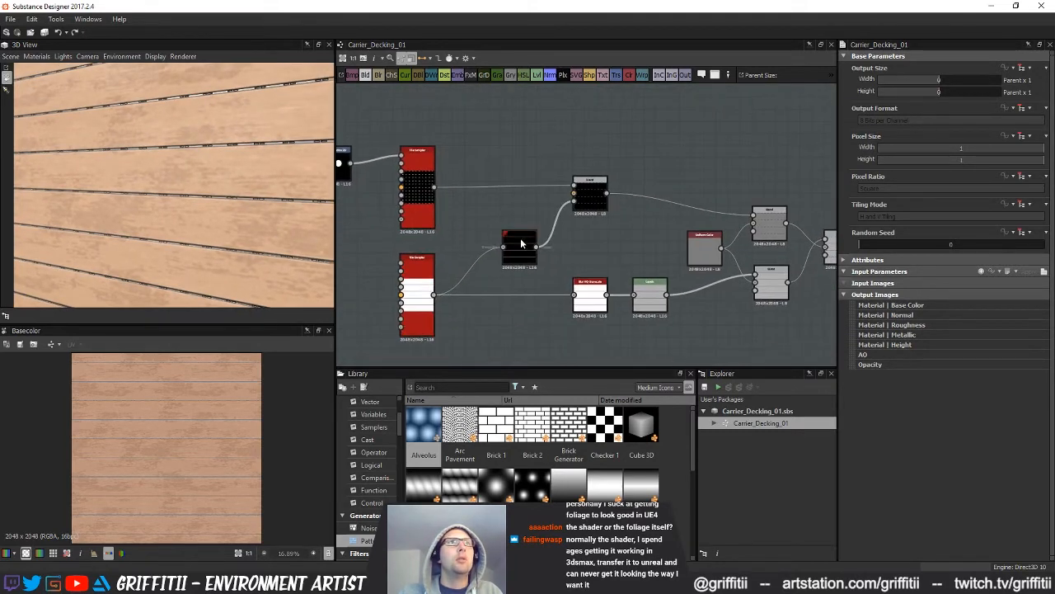
- Preview the outputs of the black dash-pattern Blend, the white plank Tile Sampler and the Transformation 2D nodes
double_click(599, 201)
middle_click_drag(607, 256, 462, 250)
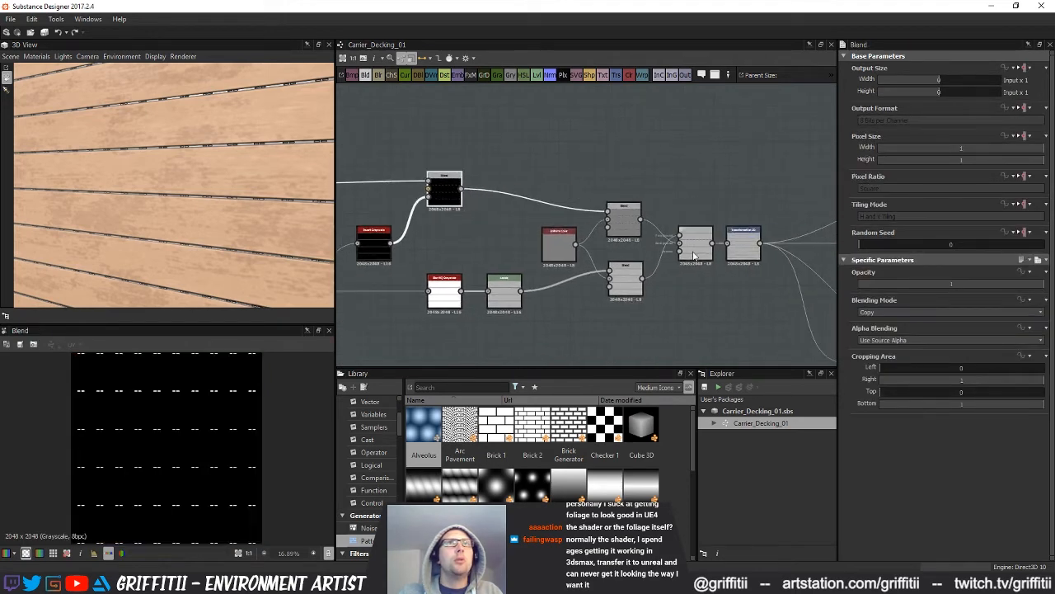
middle_click_drag(571, 282, 768, 301)
left_click(470, 333)
double_click(468, 331)
scroll(288, 405, "down", 2)
scroll(250, 430, "up", 1)
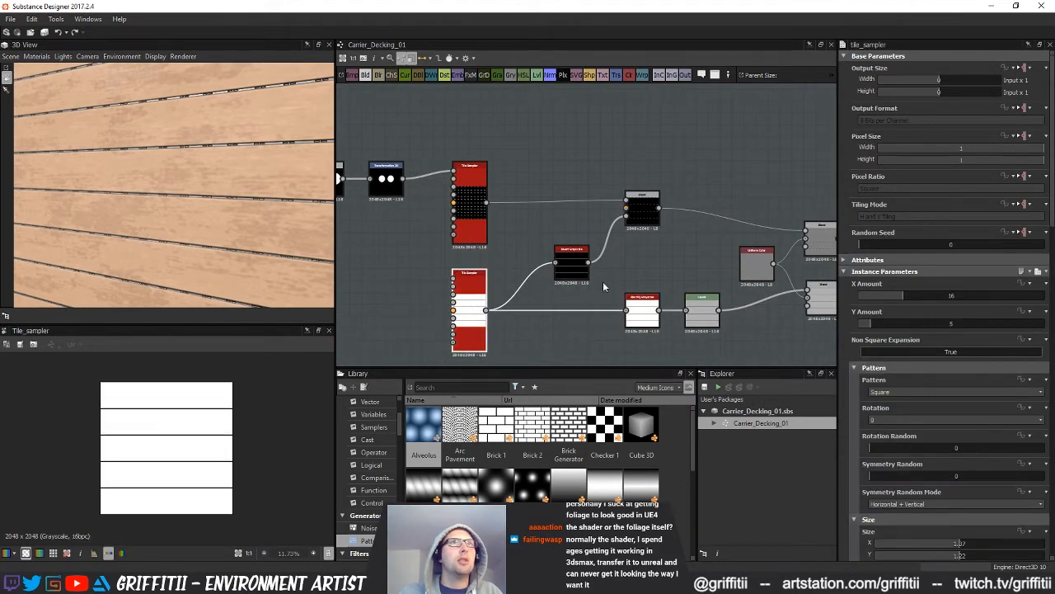
middle_click_drag(603, 281, 532, 298)
middle_click_drag(628, 269, 479, 258)
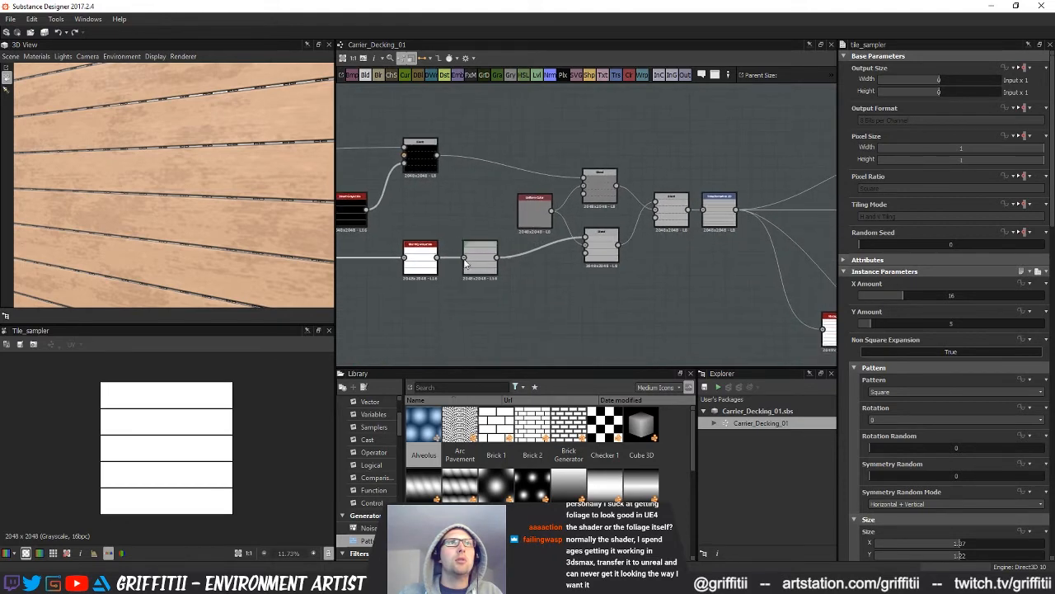
middle_click_drag(625, 256, 449, 270)
double_click(480, 217)
middle_click_drag(481, 217, 641, 200)
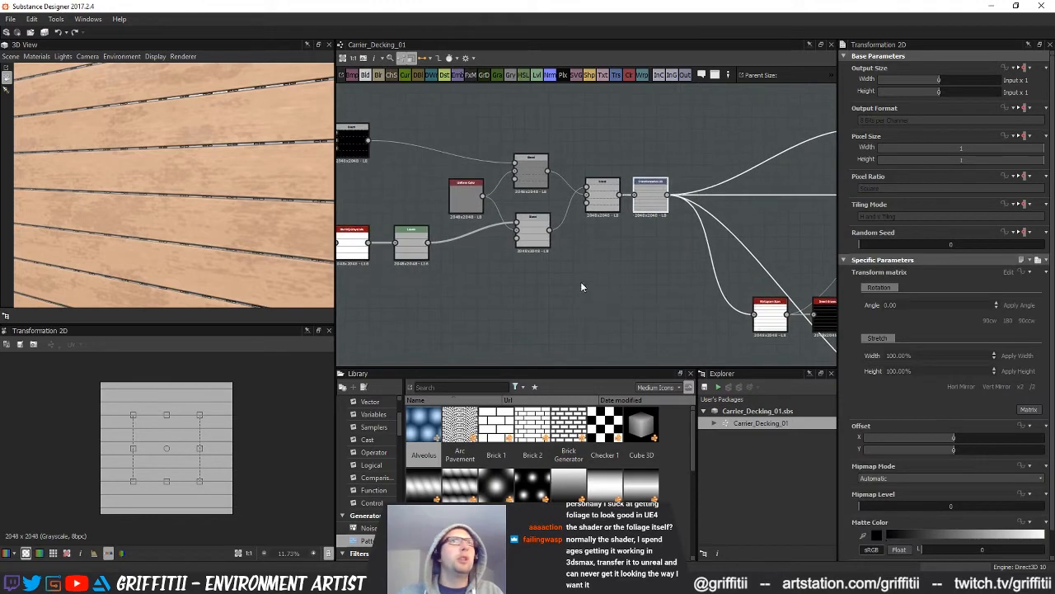
- Add a Flood Fill node fed by the plank Blur HQ Grayscale and chain a Flood Fill to Random Grayscale node after it
middle_click_drag(526, 310, 561, 271)
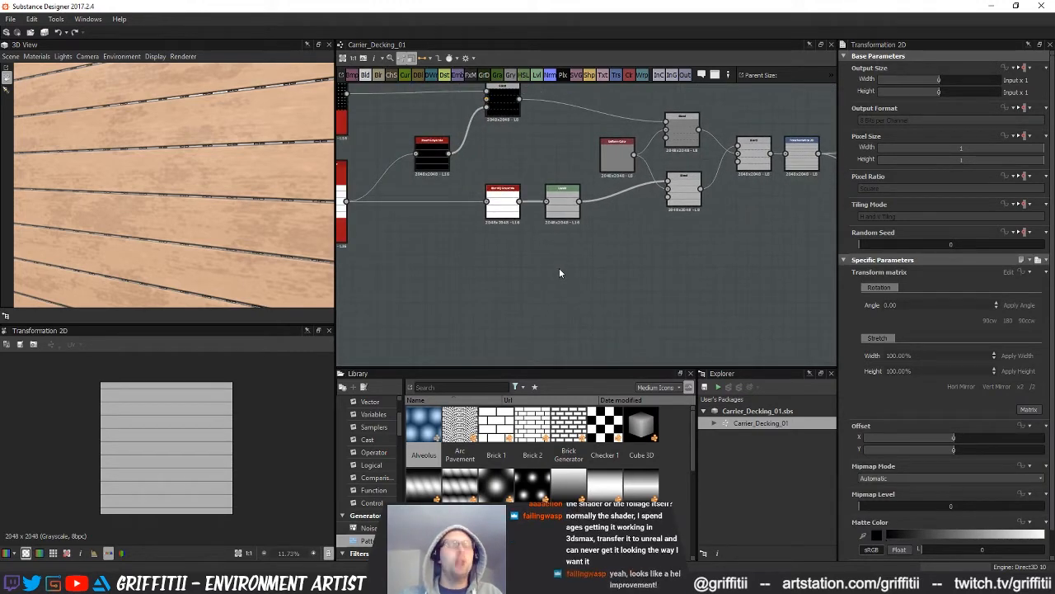
key("space")
type("flood")
key("Return")
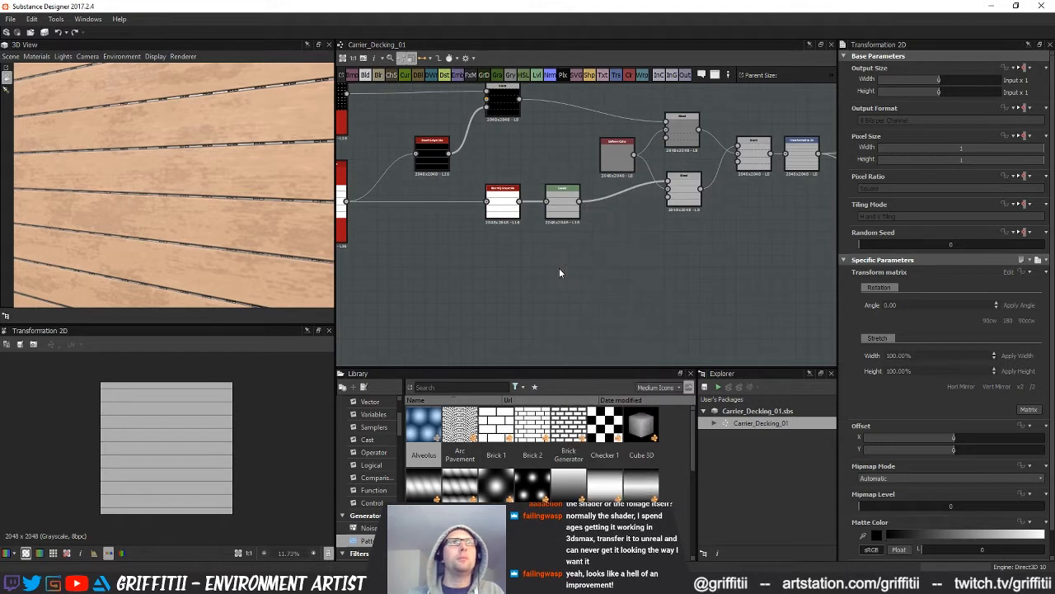
key("space")
type("floo")
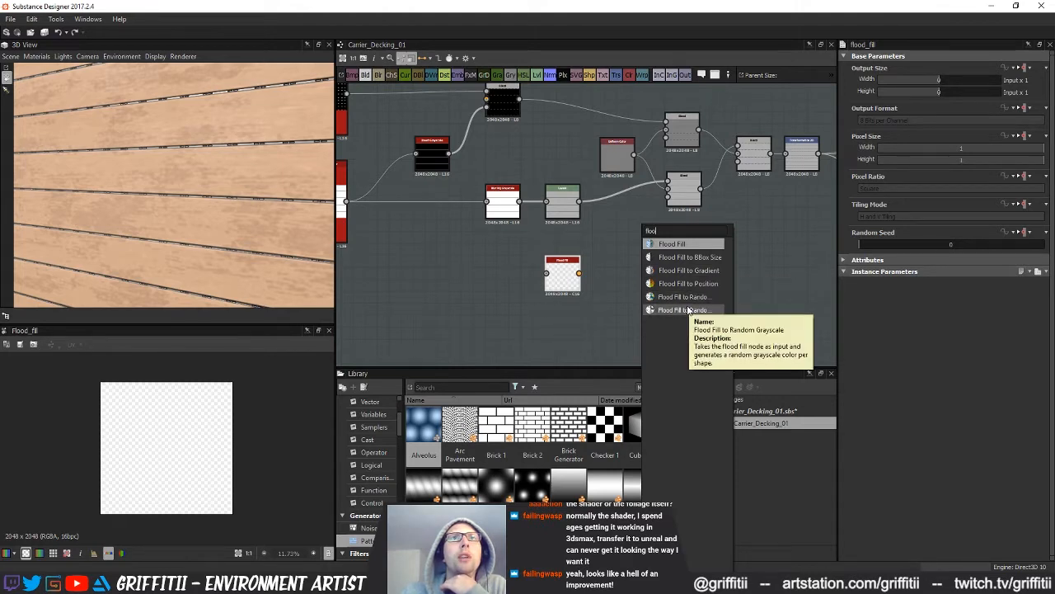
left_click(678, 311)
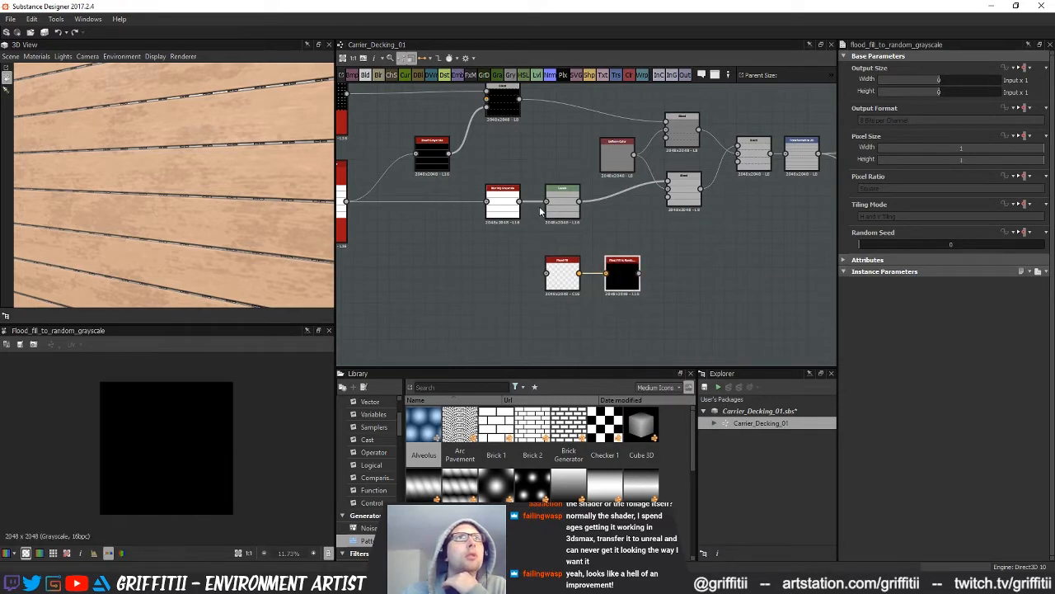
left_click(554, 280)
left_click(625, 282)
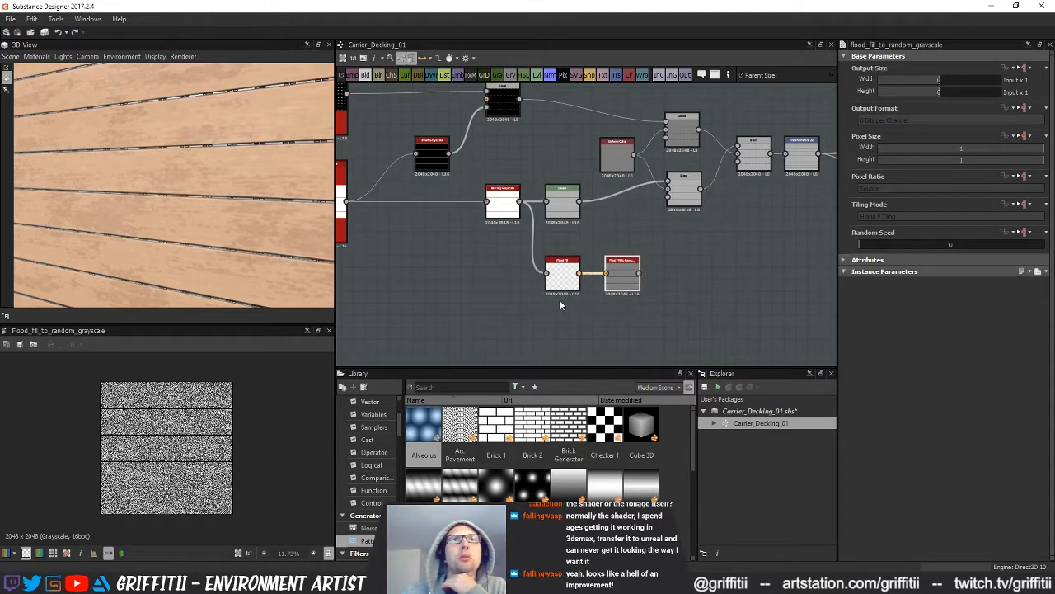
- Try a Flood Fill to Gradient node beside the Flood Fill to Random Grayscale node, then delete it
scroll(175, 421, "up", 3)
scroll(701, 238, "up", 2)
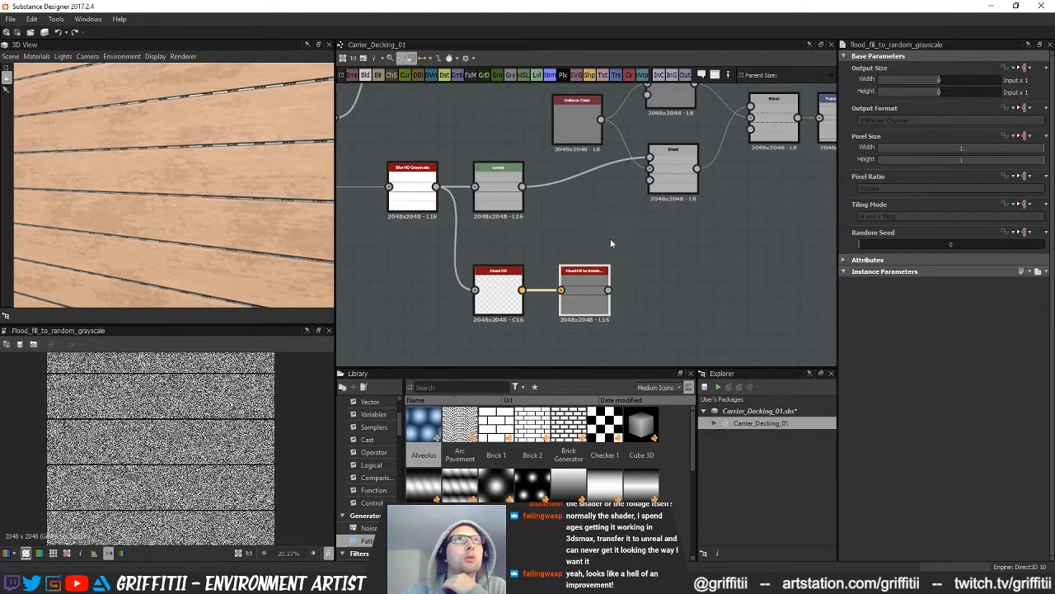
key("space")
type("floo")
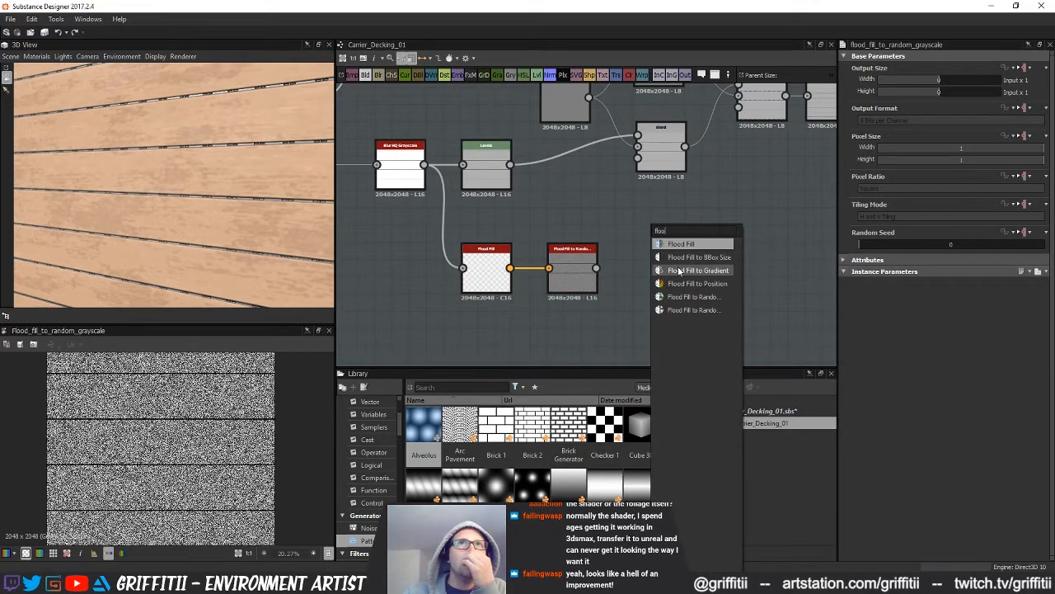
left_click(679, 271)
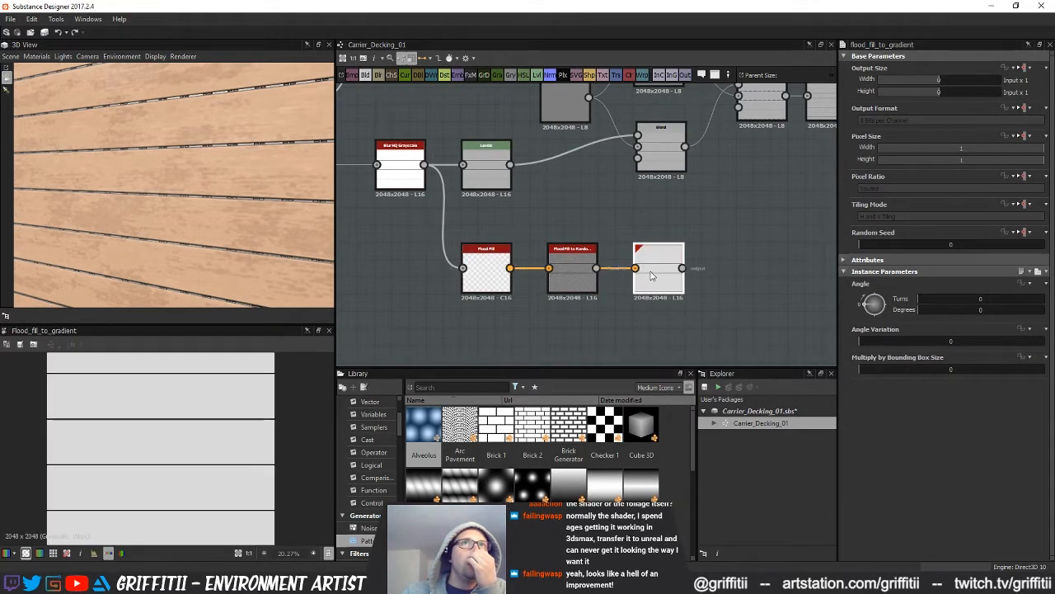
left_click_drag(663, 274, 623, 343)
scroll(228, 445, "down", 1)
key("Delete")
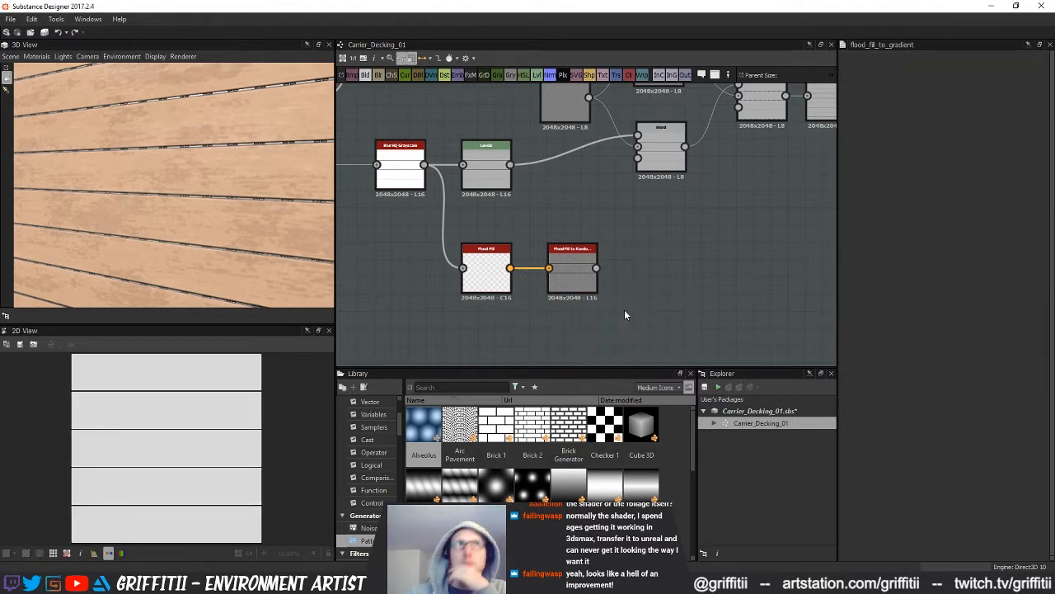
scroll(564, 295, "down", 2)
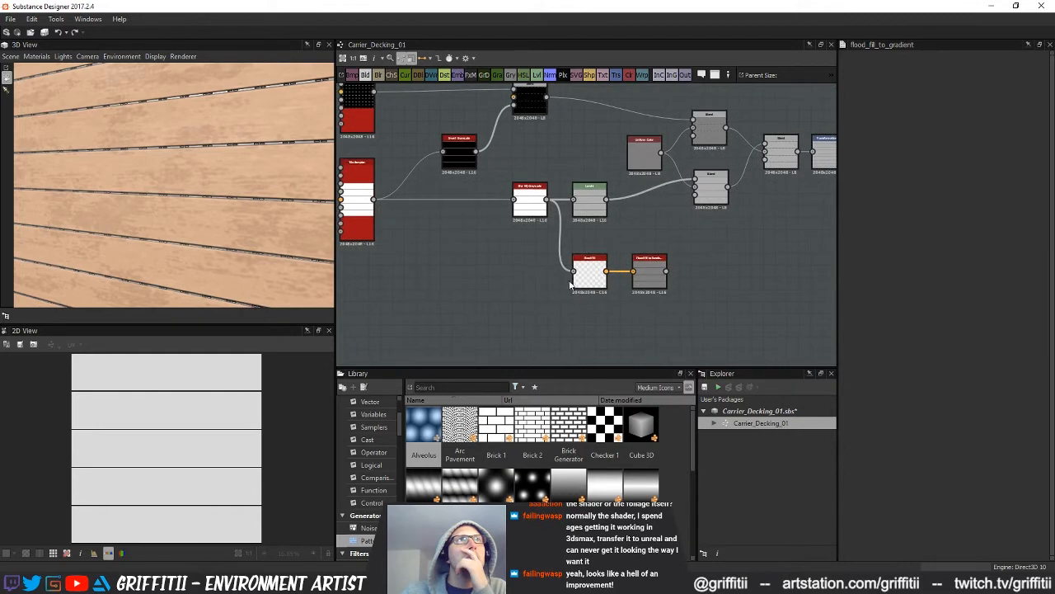
- Try a Flood Fill to Random Color node on the Flood Fill output, then delete it and preview the random grayscale node
double_click(641, 280)
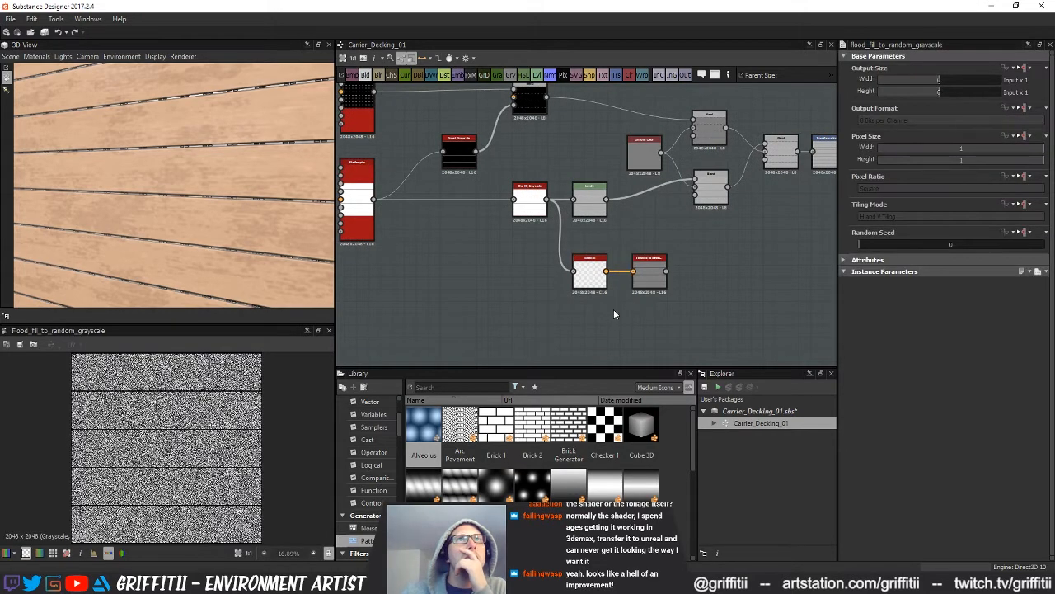
key("space")
type("flood")
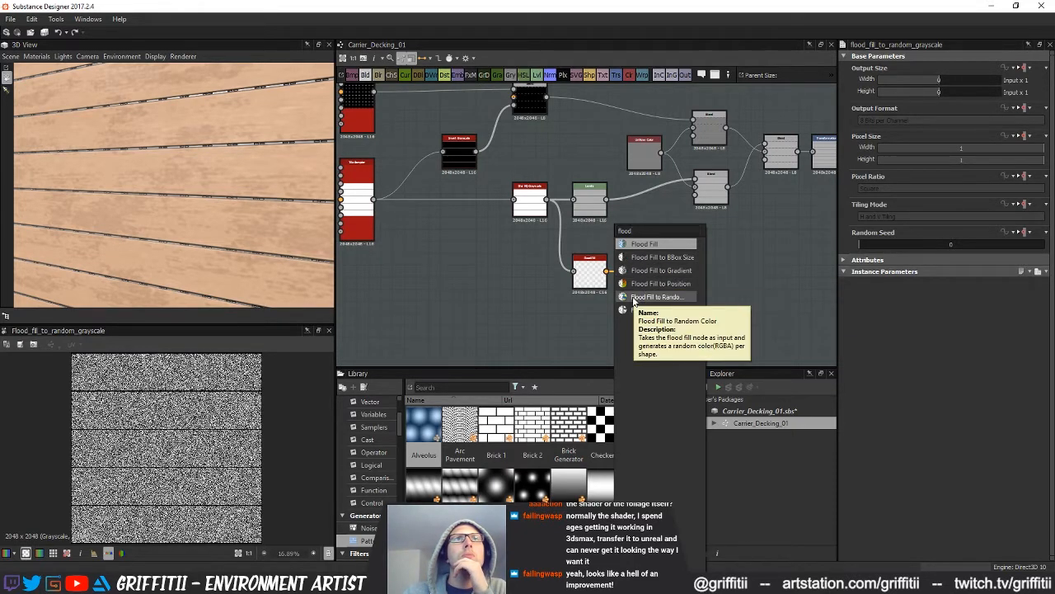
left_click(634, 299)
left_click_drag(604, 293, 647, 320)
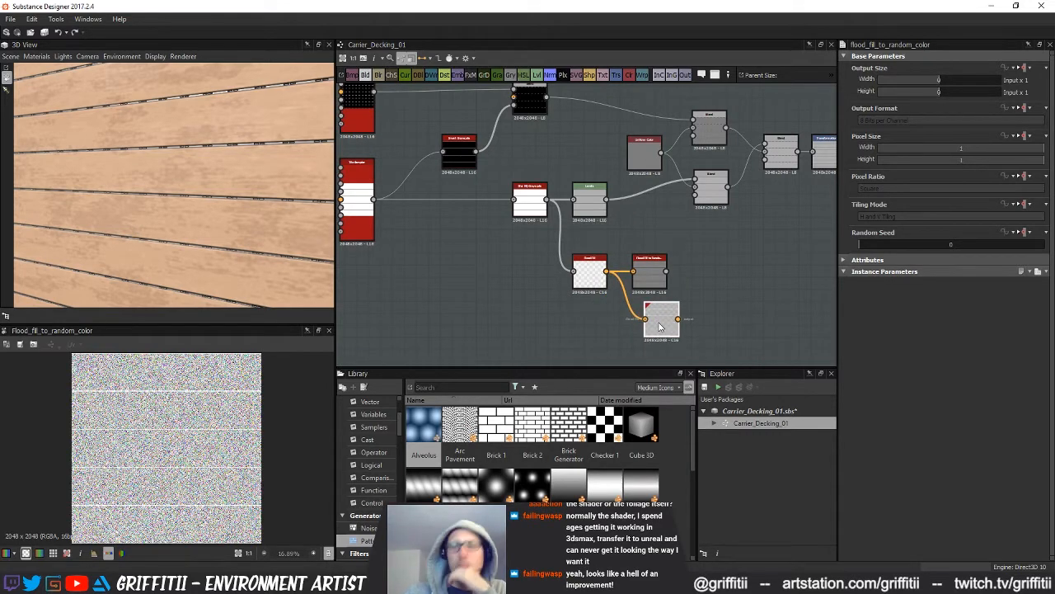
key("Delete")
double_click(652, 280)
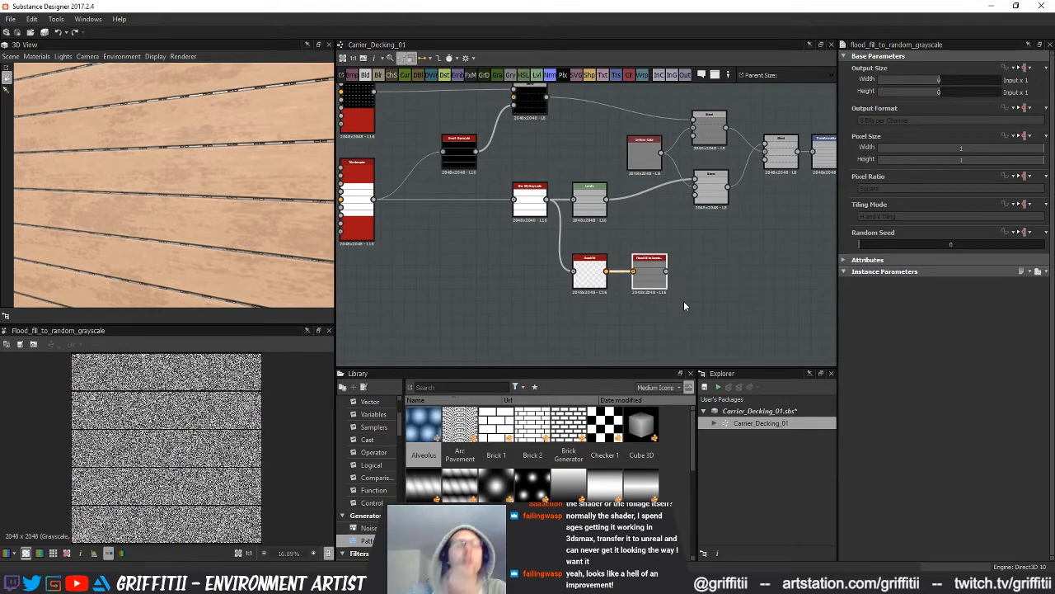
- Add a Blur HQ Grayscale node after Flood Fill to Random Grayscale with an Intensity of 1
key("space")
type("blur")
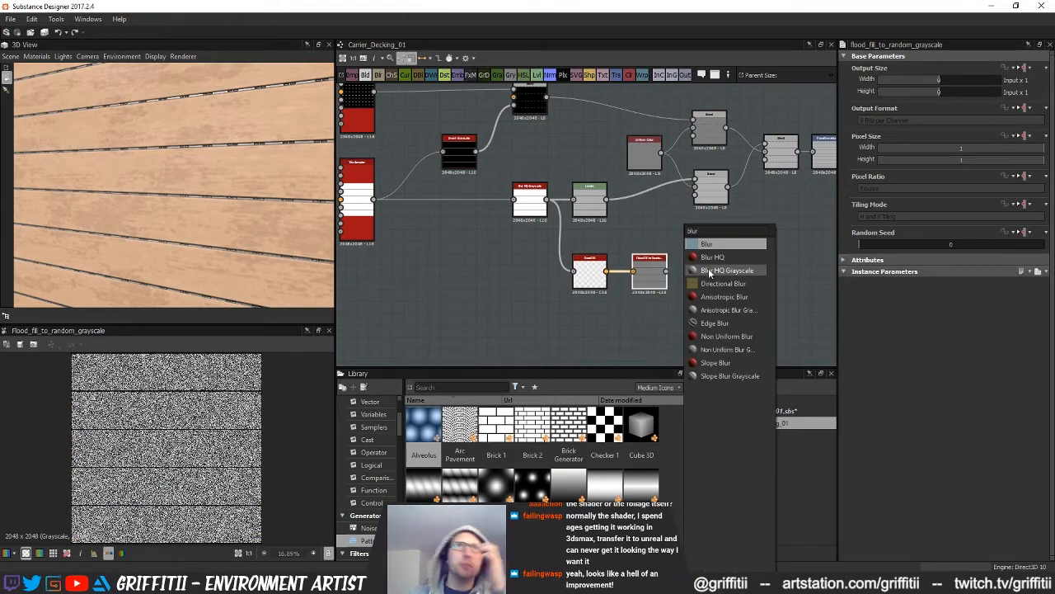
left_click(709, 272)
left_click(864, 295)
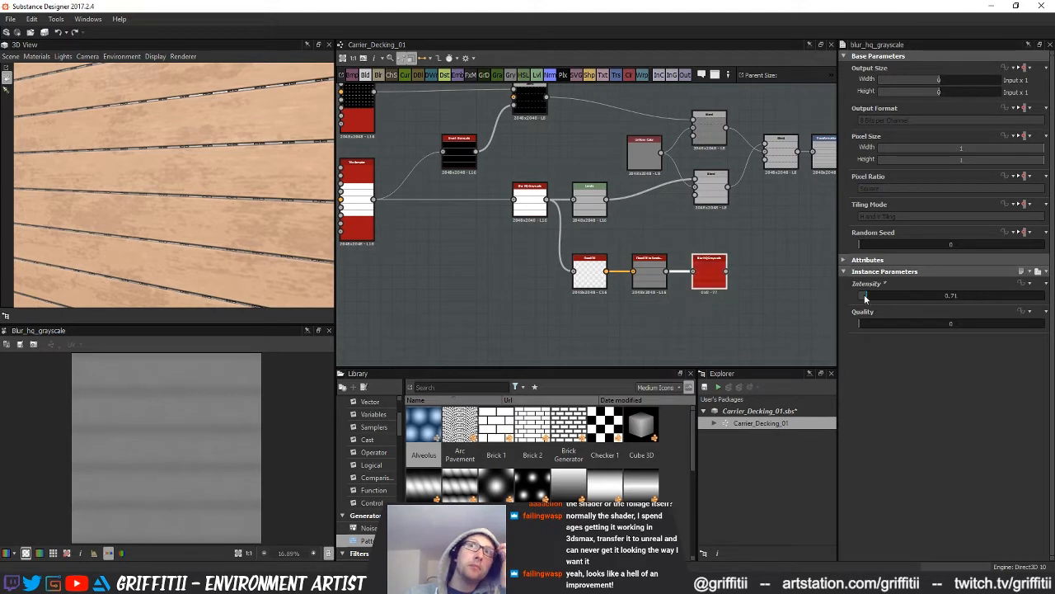
left_click_drag(864, 295, 870, 295)
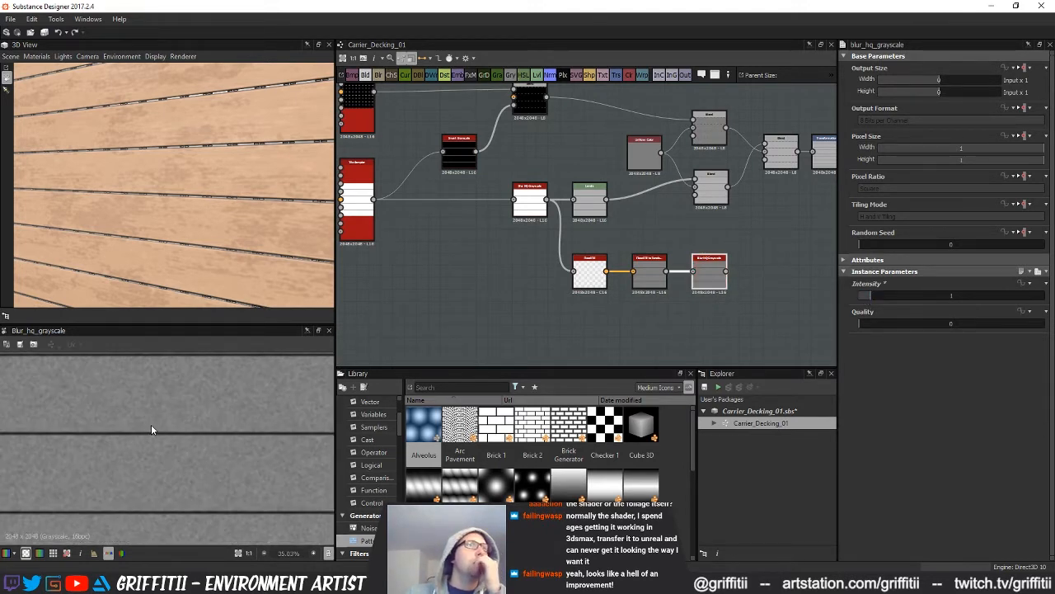
- Delete the Flood Fill, Flood Fill to Random Grayscale and attached Blur HQ Grayscale nodes
middle_click_drag(573, 282, 601, 295)
left_click_drag(590, 260, 773, 323)
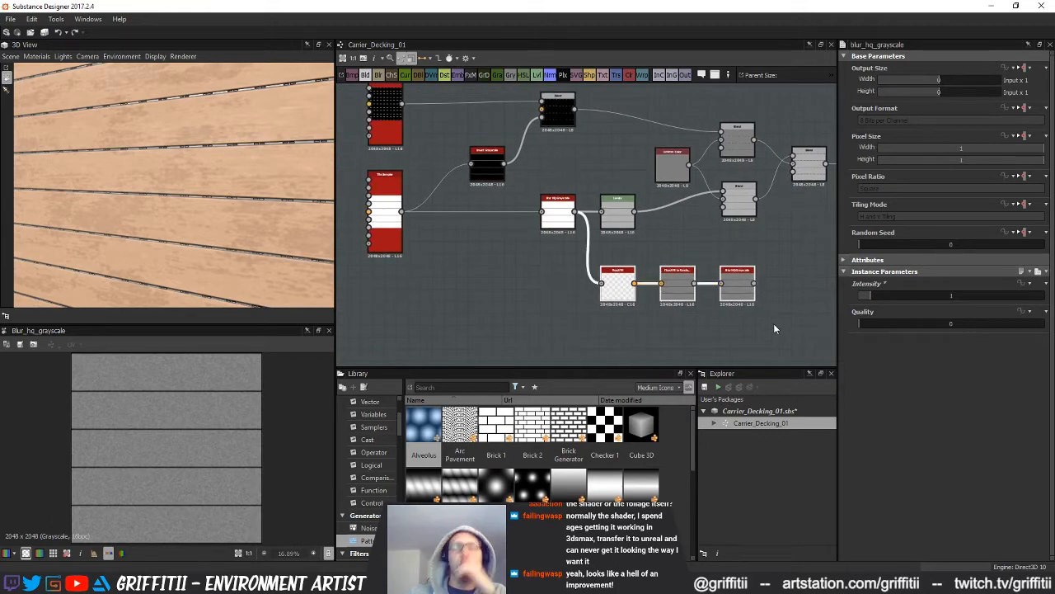
key("Delete")
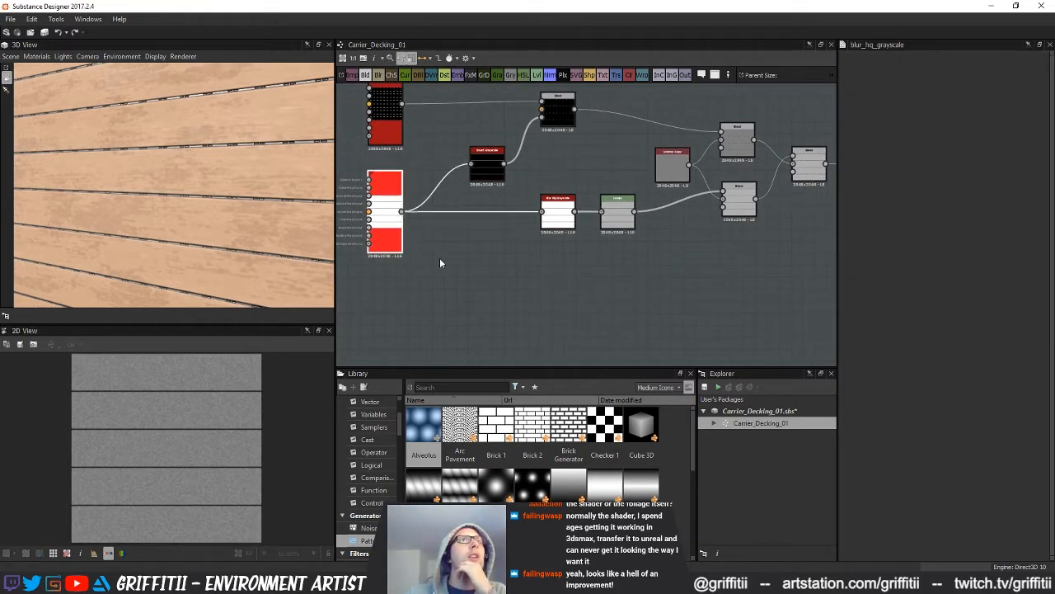
- Set the plank Tile Sampler's Color Random to 0.13, checking the tonal variation on the 3D preview
double_click(381, 237)
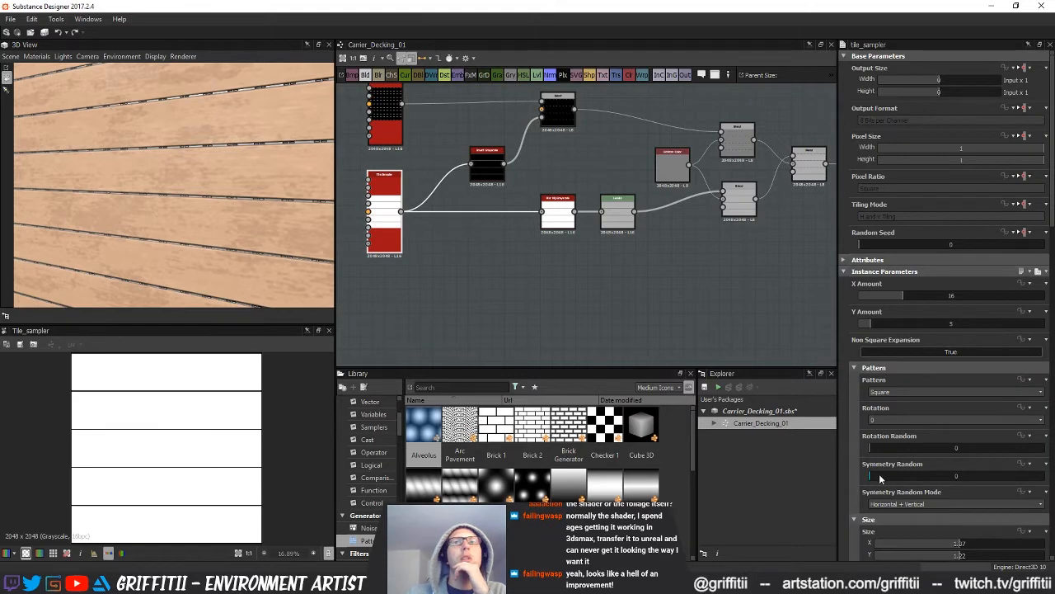
scroll(912, 498, "down", 15)
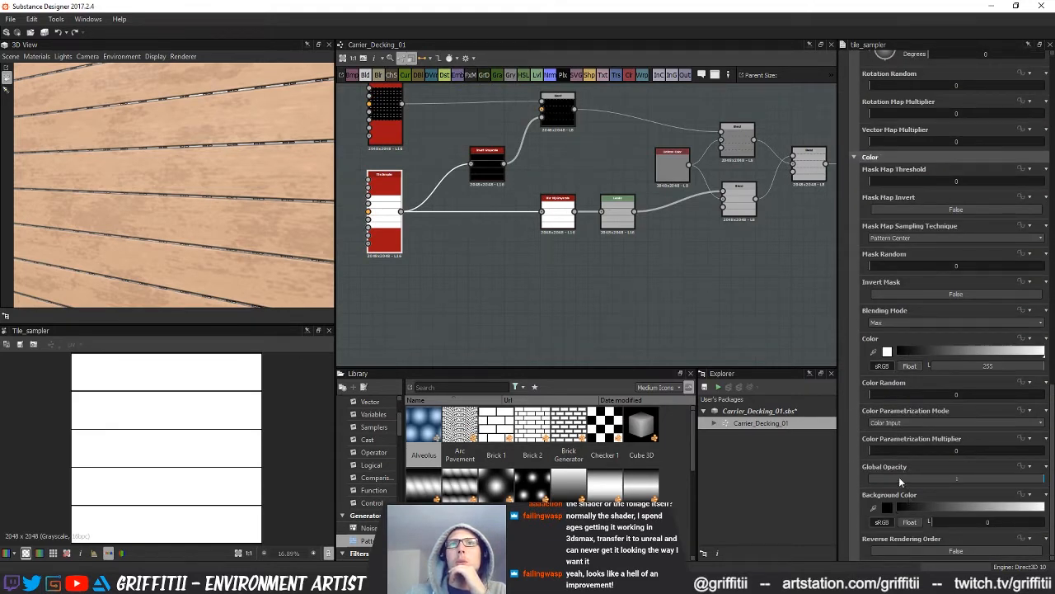
scroll(898, 477, "up", 1)
left_click_drag(887, 300, 863, 298)
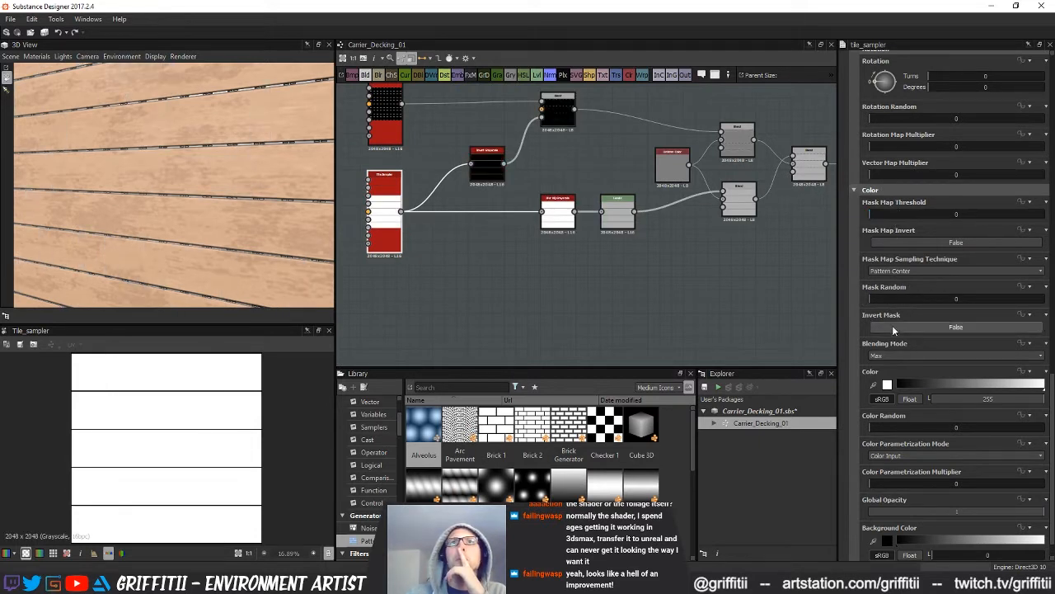
left_click_drag(885, 427, 913, 424)
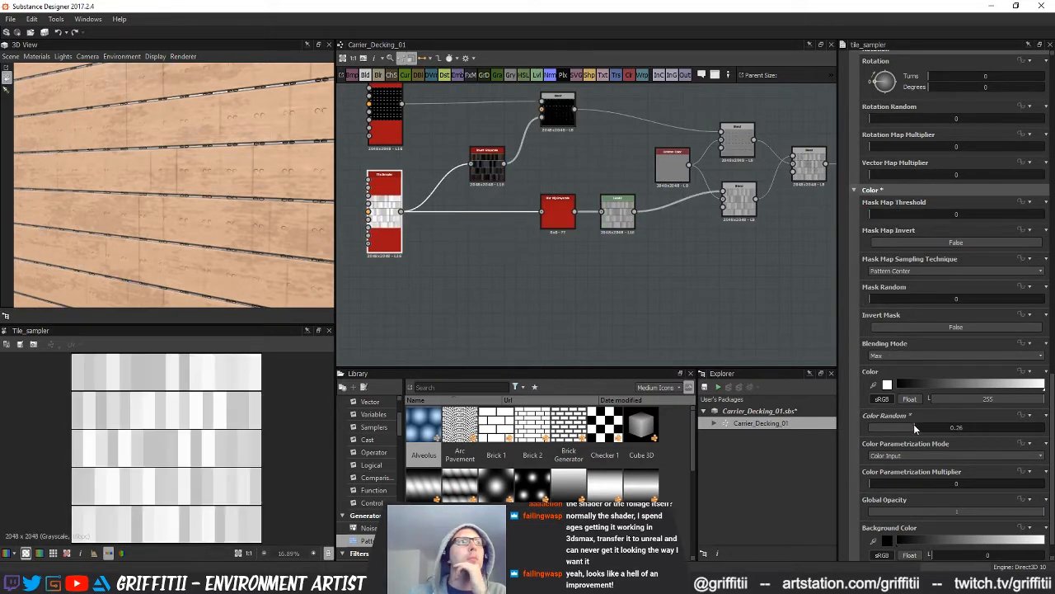
left_click_drag(251, 235, 183, 234)
scroll(172, 217, "down", 3)
left_click_drag(920, 427, 890, 423)
mouse_move(234, 174)
left_mouse_down()
mouse_move(222, 218)
mouse_move(153, 206)
mouse_move(197, 223)
mouse_move(187, 189)
mouse_move(223, 212)
mouse_move(219, 185)
left_mouse_up()
scroll(218, 190, "down", 3)
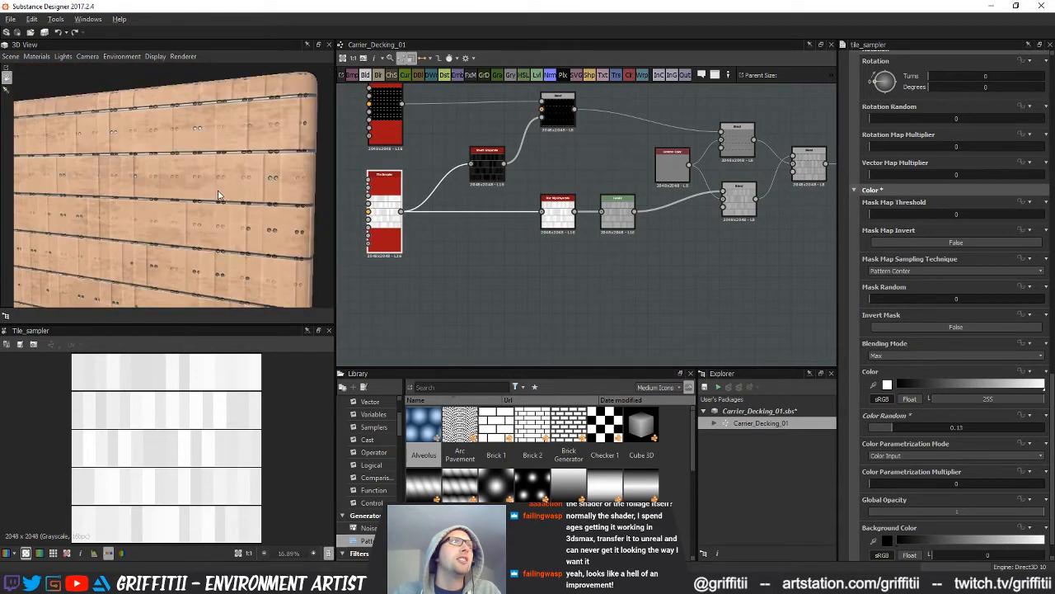
- Set the plank Tile Sampler's X Amount to 1 and raise its Color Random for stronger contrast between planks
scroll(908, 459, "up", 10)
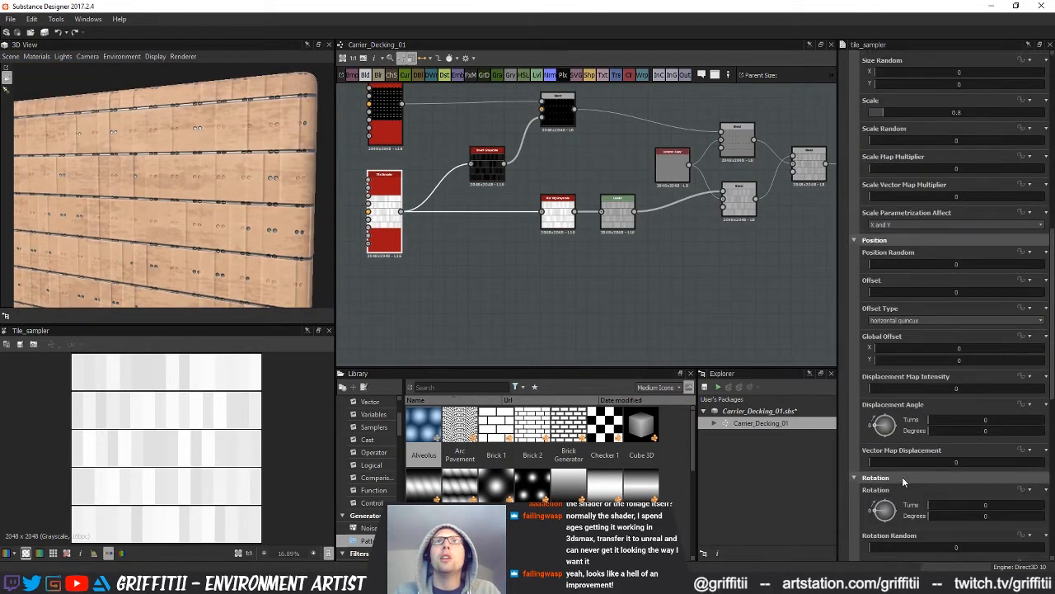
scroll(903, 485, "up", 5)
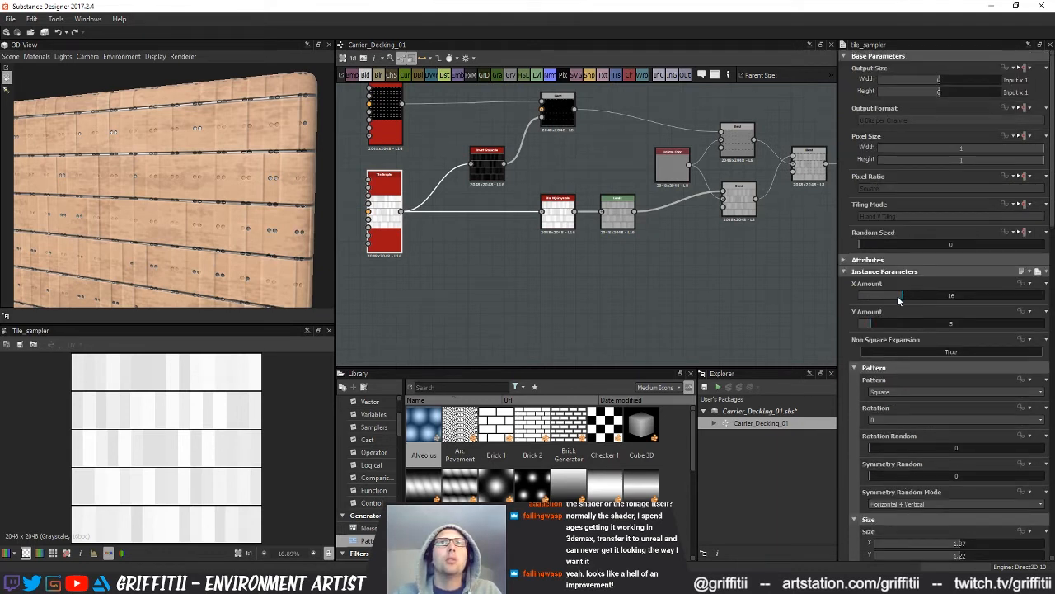
left_click_drag(898, 301, 857, 301)
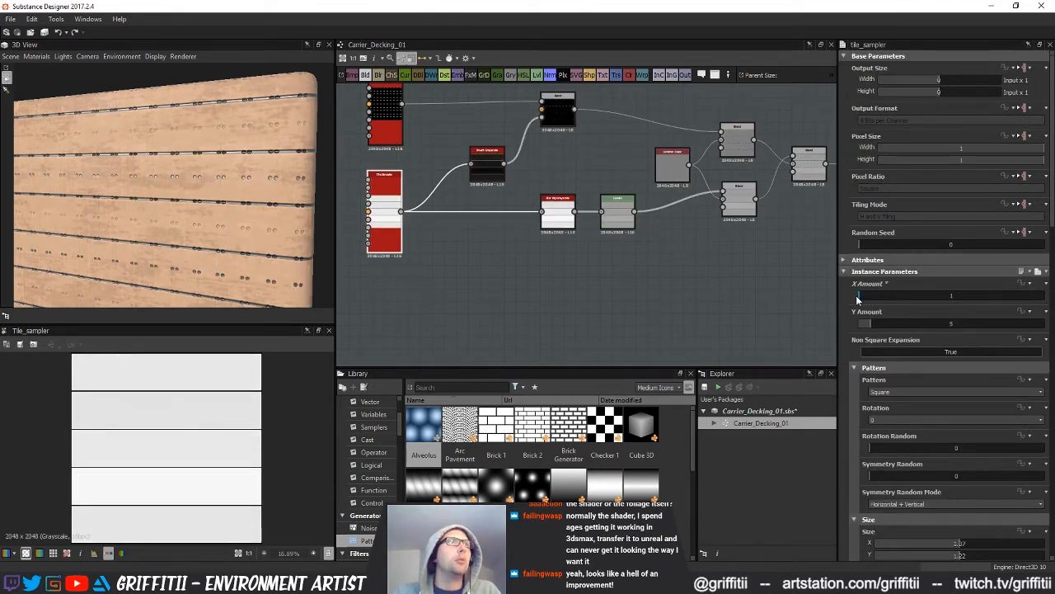
scroll(915, 458, "down", 15)
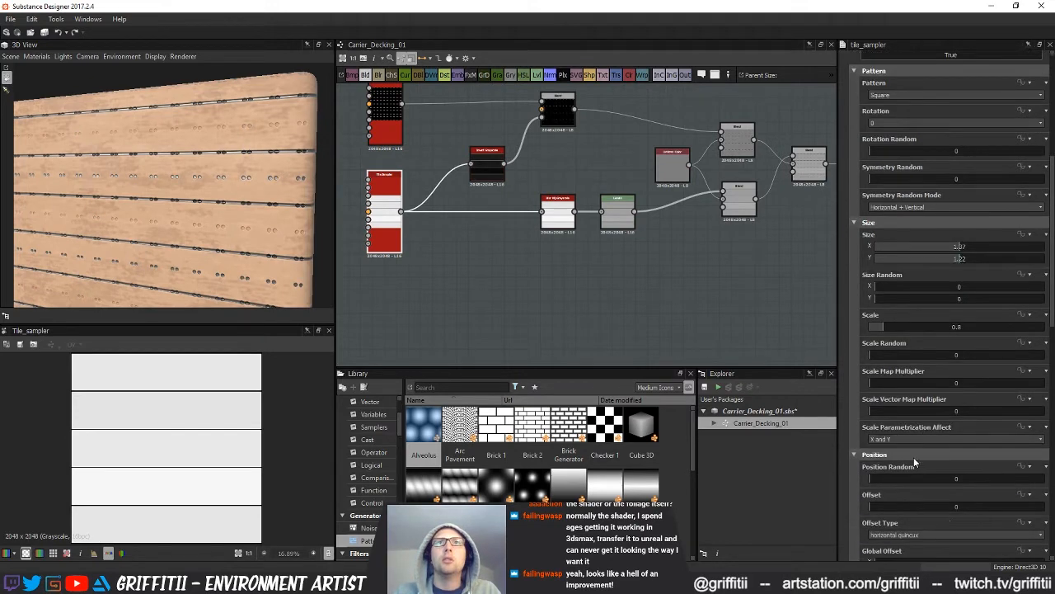
scroll(910, 458, "down", 10)
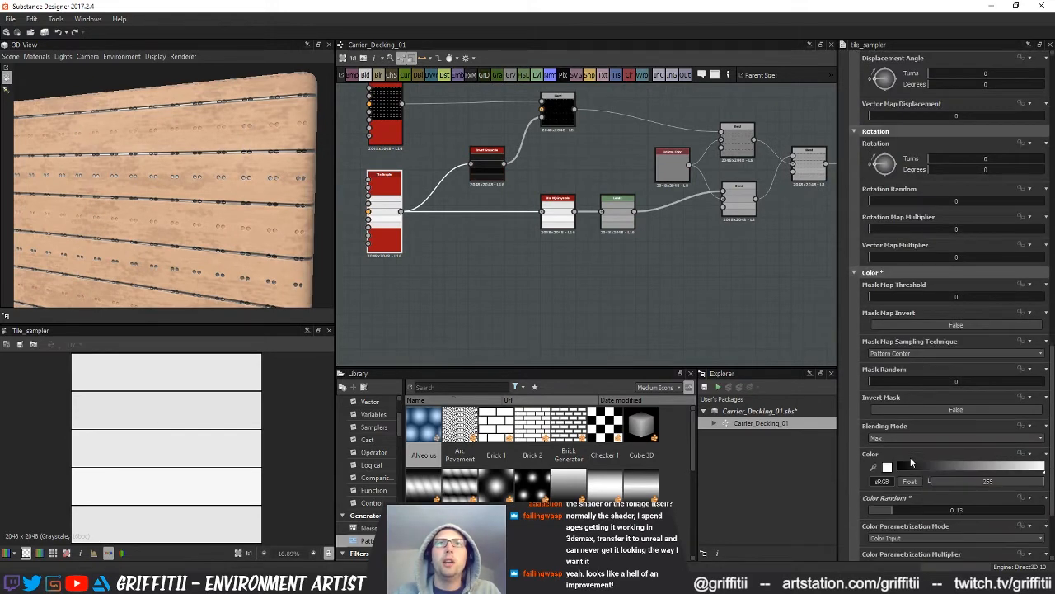
left_click_drag(917, 441, 925, 443)
- Set the blending mode of the Blend combining the plank Levels with the Uniform Color to Add Sub, after trying Add (Linear Dodge)
middle_click_drag(704, 319, 567, 299)
scroll(519, 280, "up", 1)
left_click(659, 252)
scroll(676, 297, "up", 2)
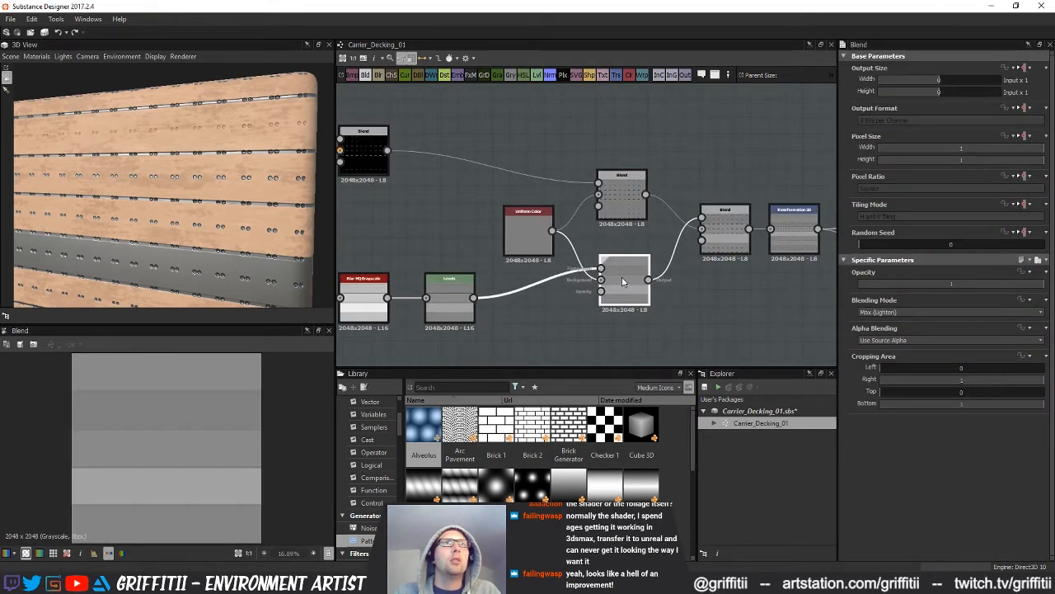
left_click(614, 214)
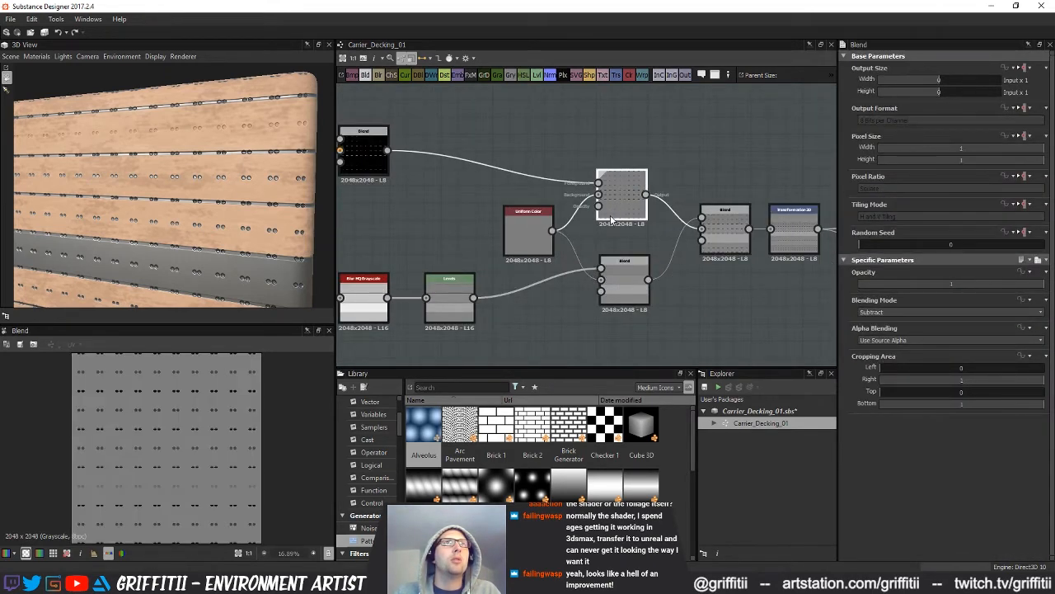
left_click(622, 284)
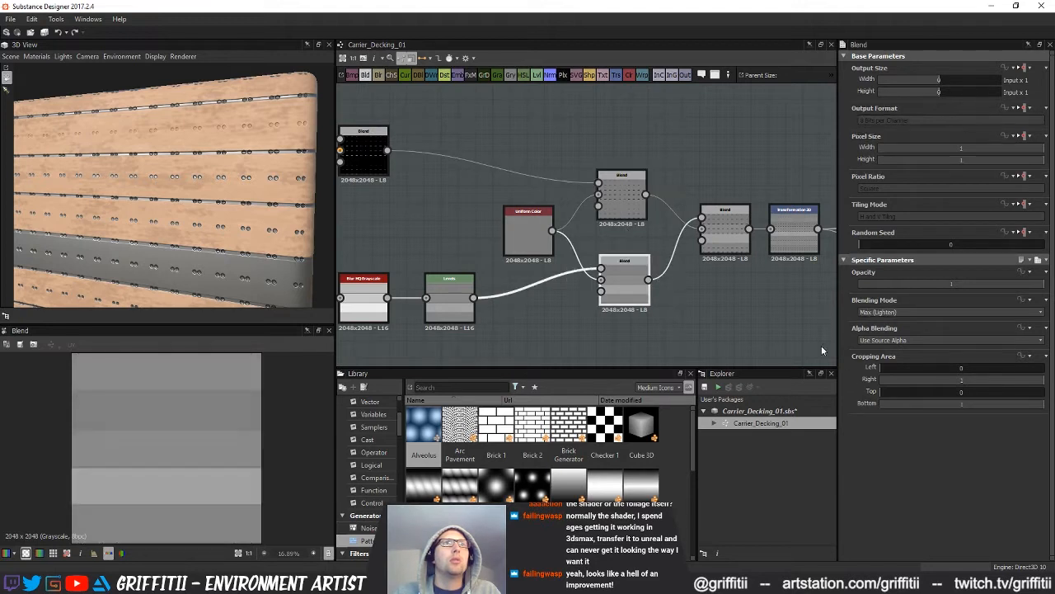
left_click(875, 312)
left_click(879, 335)
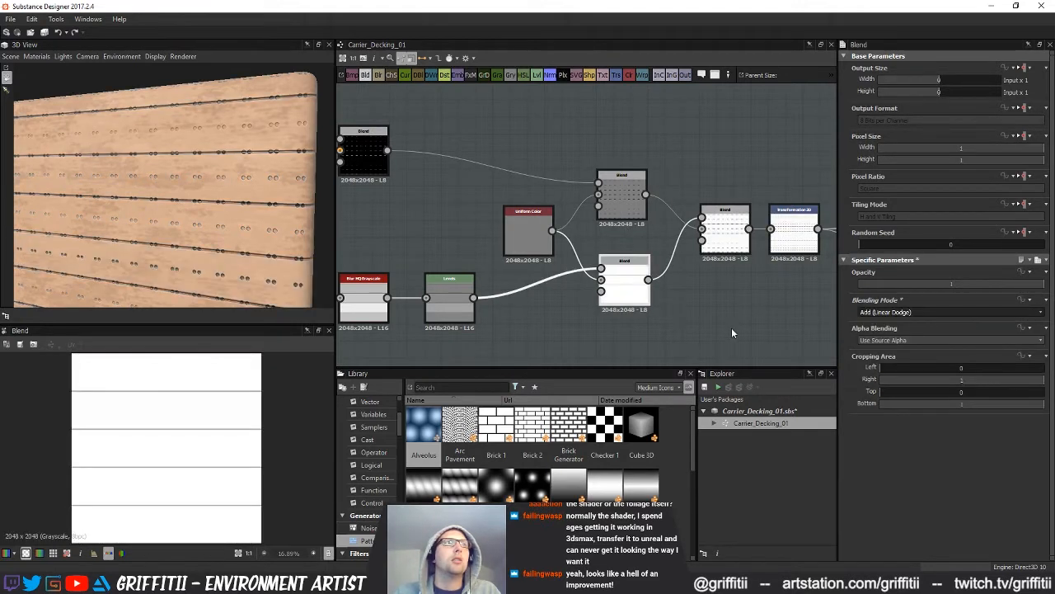
left_click(892, 313)
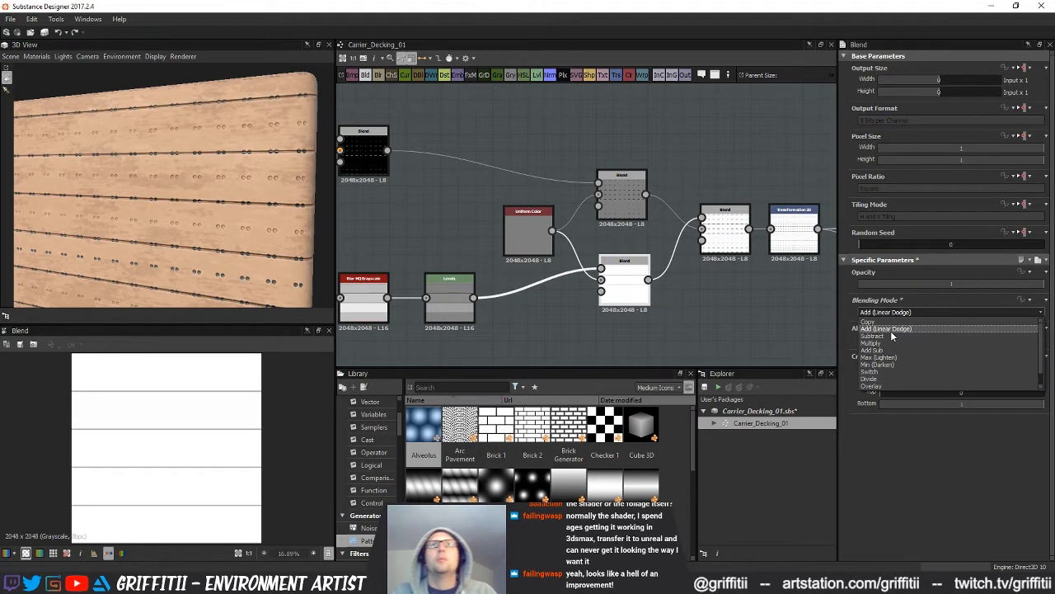
left_click(878, 350)
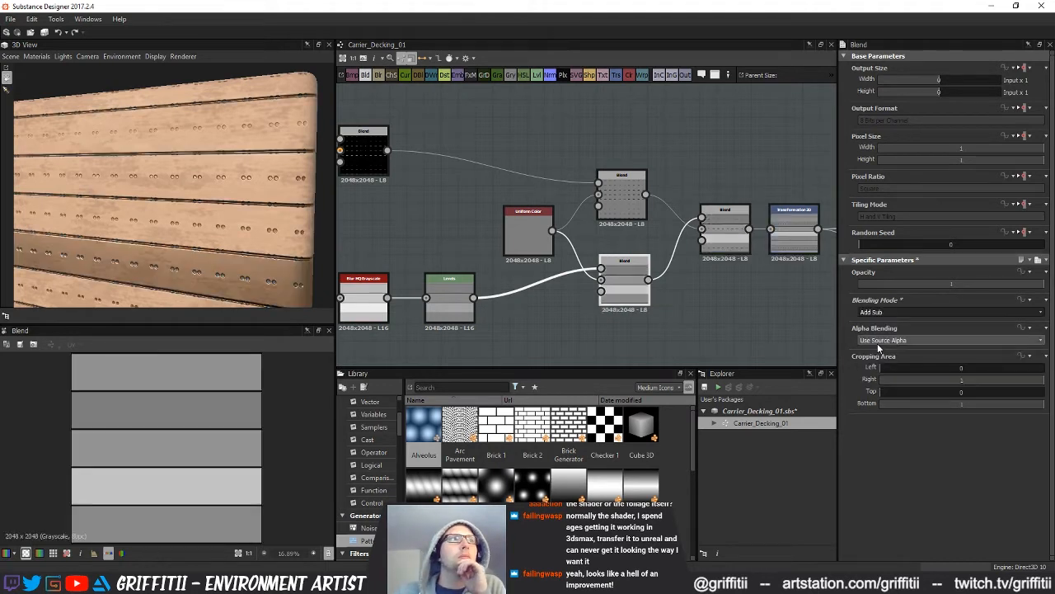
- Try Subtract and Multiply as the blending mode of the Blend that merges the bolt-hole and plank branches
middle_click_drag(717, 299, 645, 306)
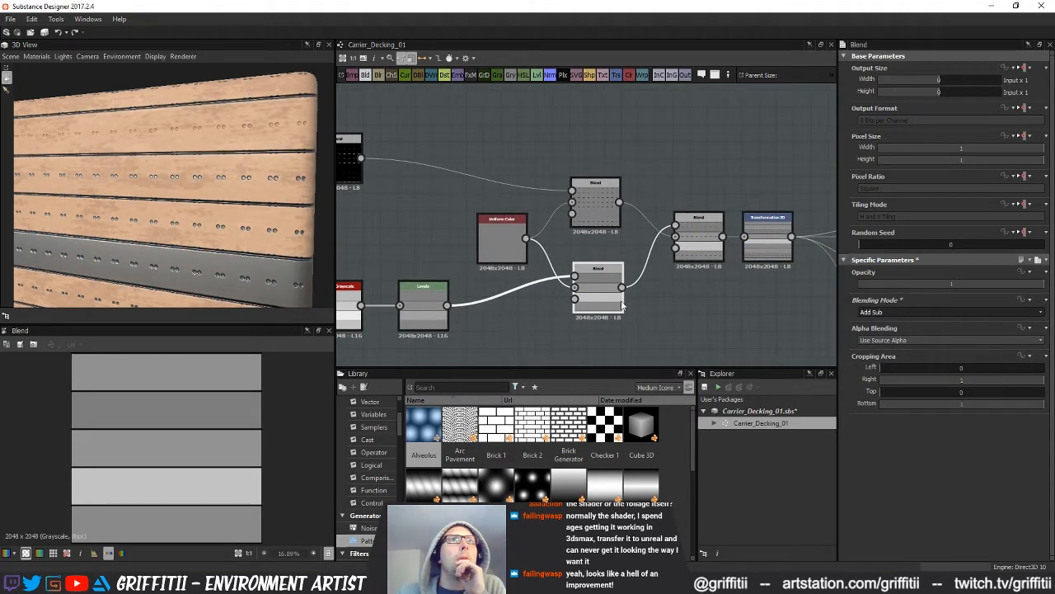
left_click(697, 247)
middle_click_drag(692, 299, 664, 306)
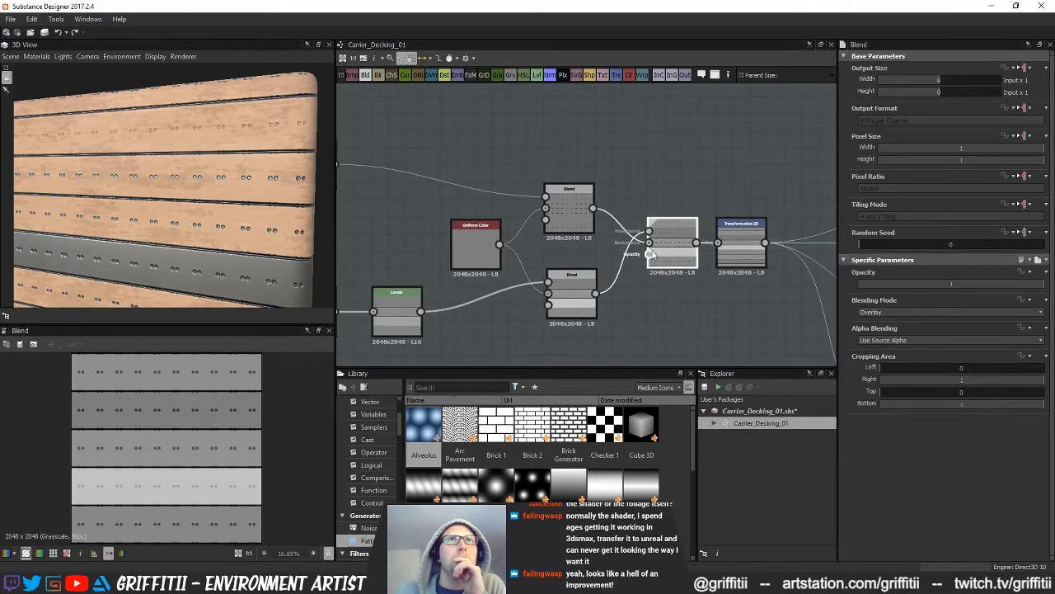
left_click(872, 313)
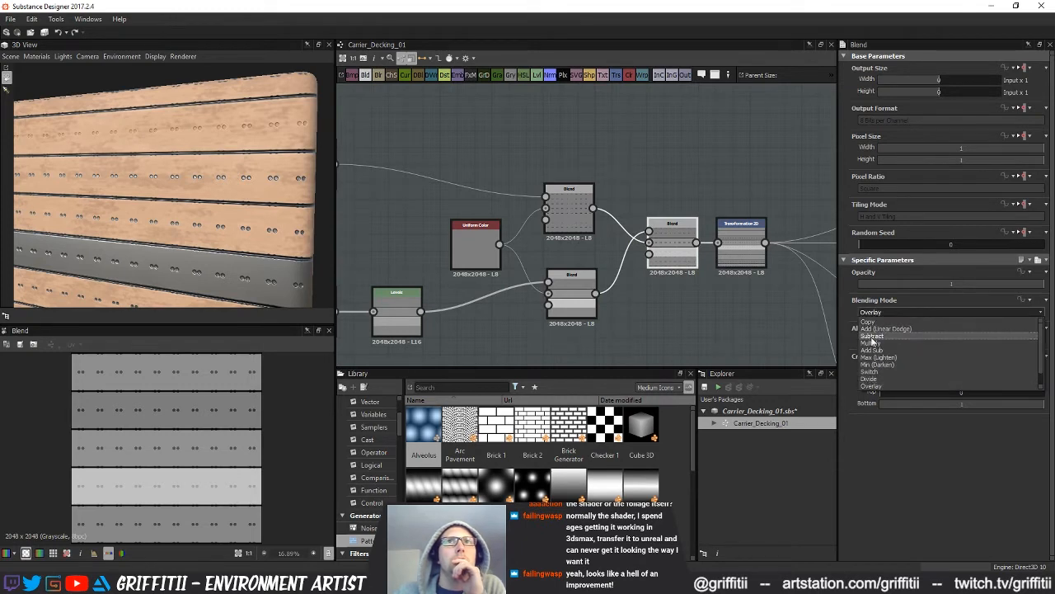
left_click(872, 336)
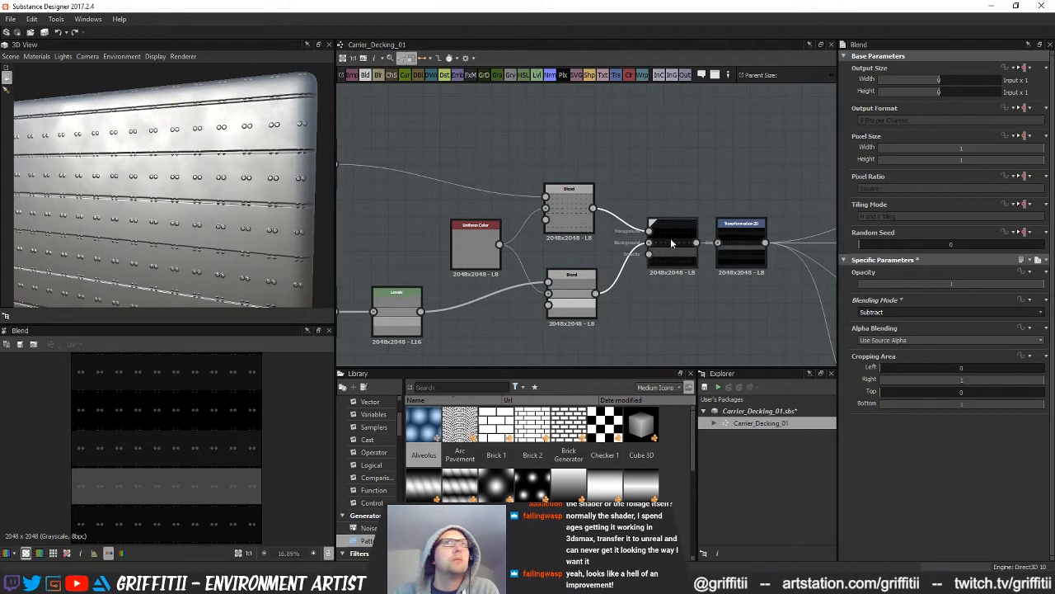
left_click(874, 312)
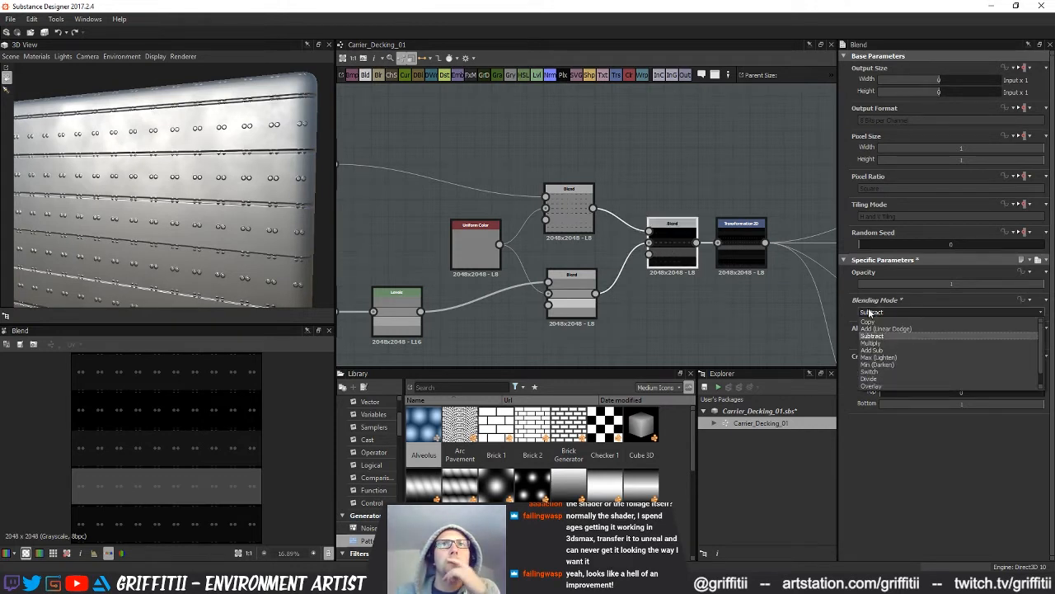
left_click(874, 342)
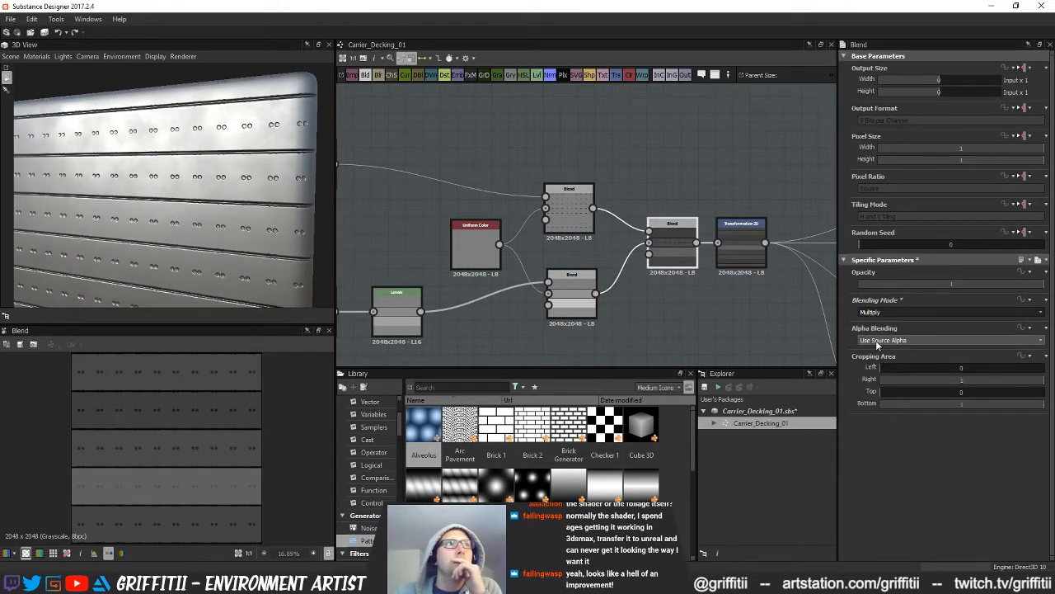
middle_click_drag(526, 247, 698, 263)
mouse_move(628, 268)
middle_mouse_down()
mouse_move(621, 252)
mouse_move(711, 257)
mouse_move(609, 272)
mouse_move(593, 265)
middle_mouse_up()
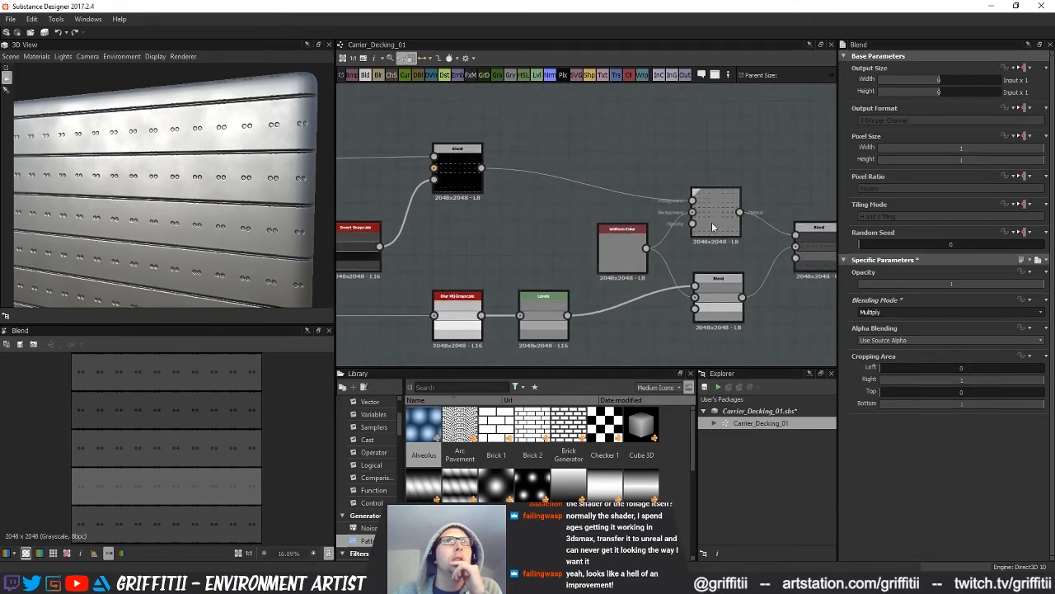
- Move the bolt-hole Subtract Blend slightly up in the graph and set the merging Blend's mode back to Overlay
left_click(713, 227)
left_click_drag(713, 227, 713, 210)
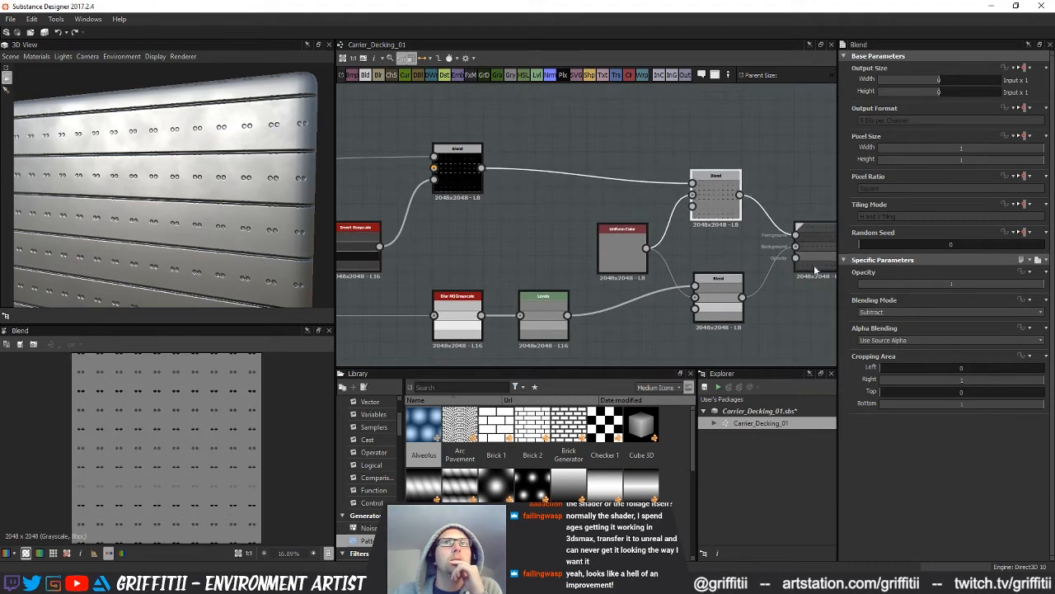
left_click(819, 258)
left_click(888, 310)
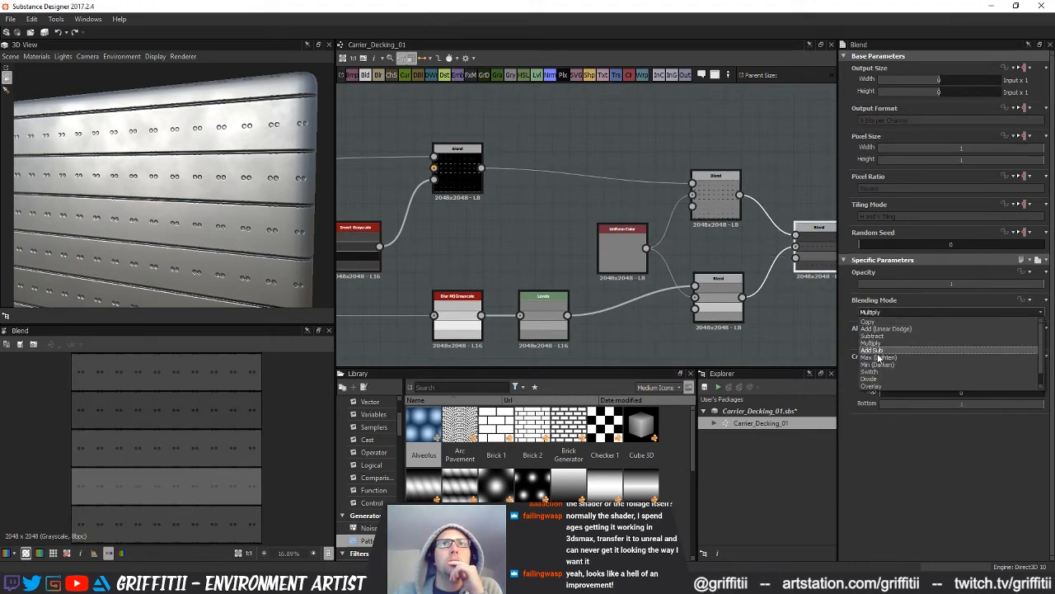
left_click(872, 385)
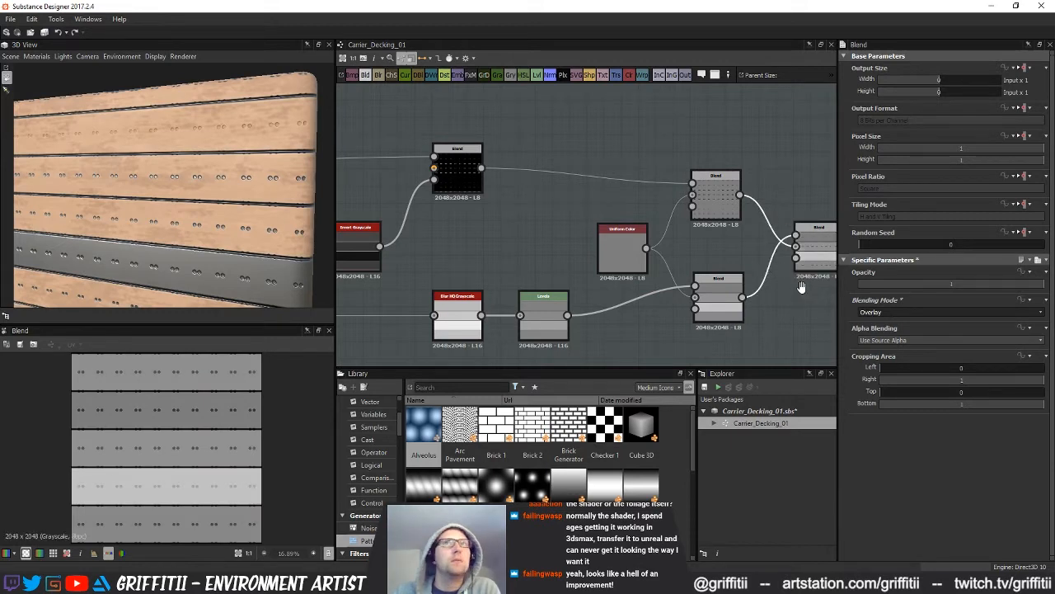
middle_click_drag(802, 287, 776, 293)
- Examine the bolt holes on the 3D preview and in the Subtract Blend's output, tracing their mask back to the Tile Samplers
left_click_drag(184, 219, 227, 193)
scroll(214, 202, "up", 5)
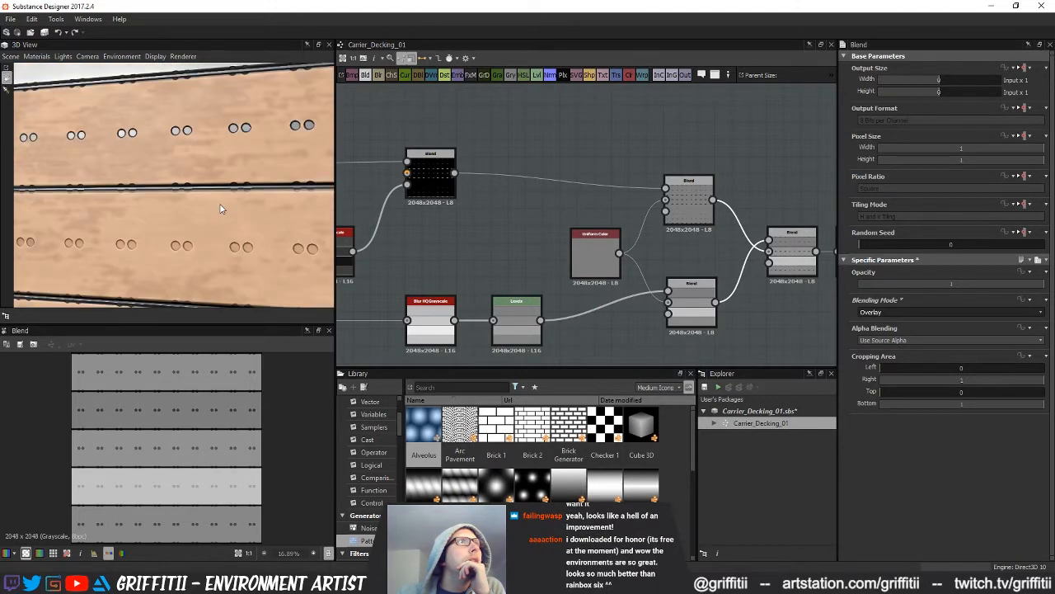
scroll(220, 209, "down", 3)
middle_click_drag(705, 218, 642, 236)
left_click(641, 236)
scroll(247, 389, "up", 4)
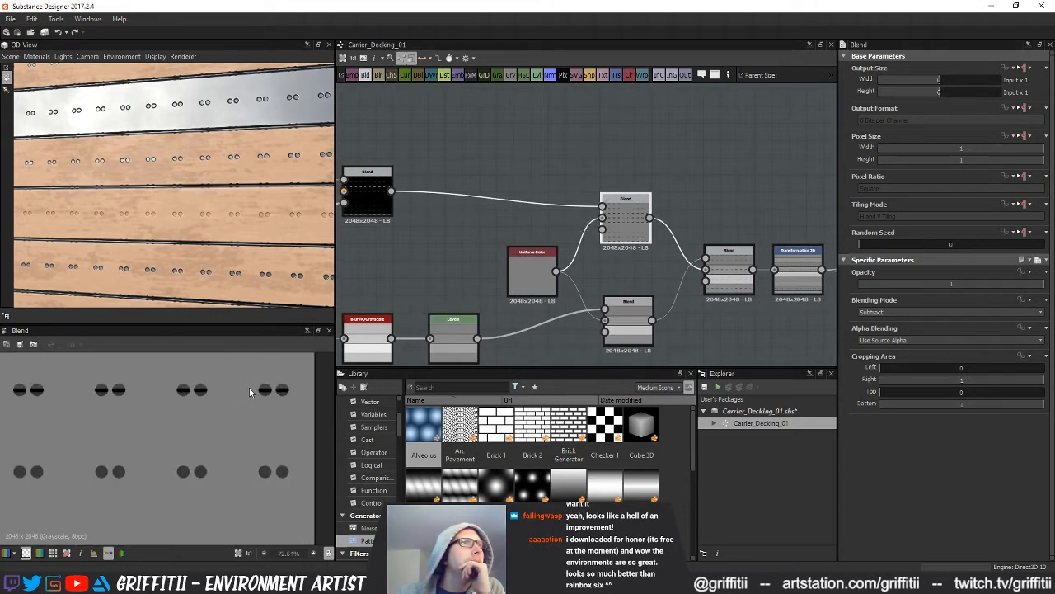
middle_click_drag(551, 289, 612, 290)
middle_click_drag(461, 237, 691, 256)
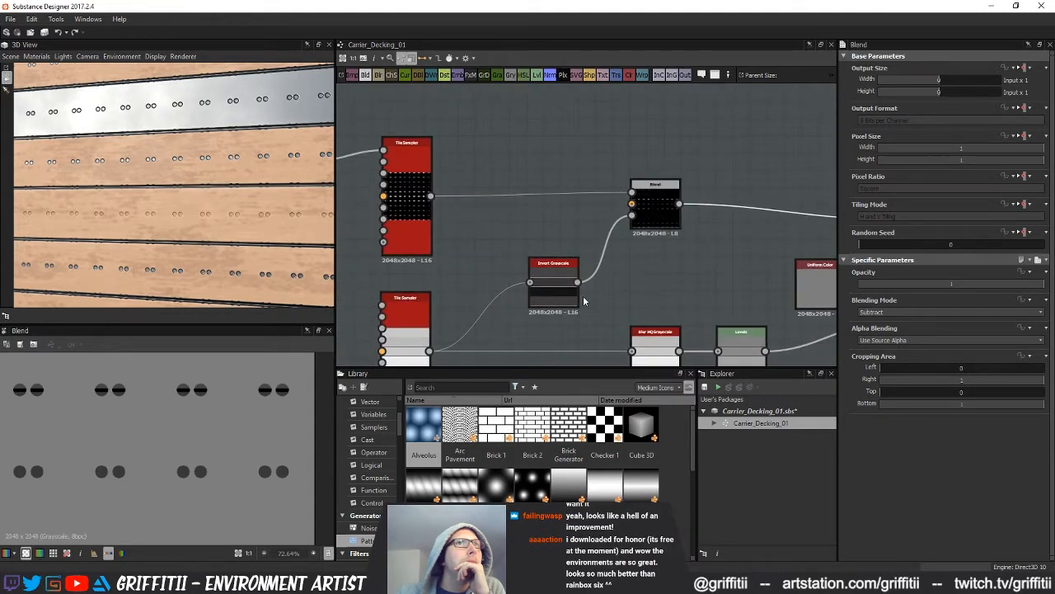
middle_click_drag(583, 300, 573, 250)
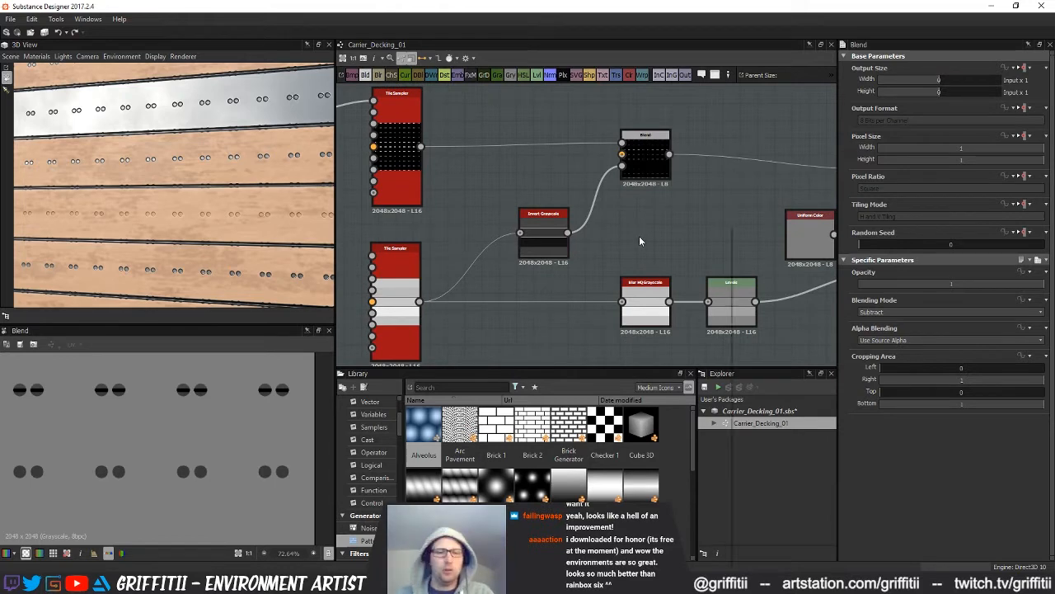
- Add a Histogram Scan node fed by the plank Tile Sampler and set its Position to 0.89
key("space")
type("hist")
left_click(670, 257)
left_click_drag(419, 302, 643, 236)
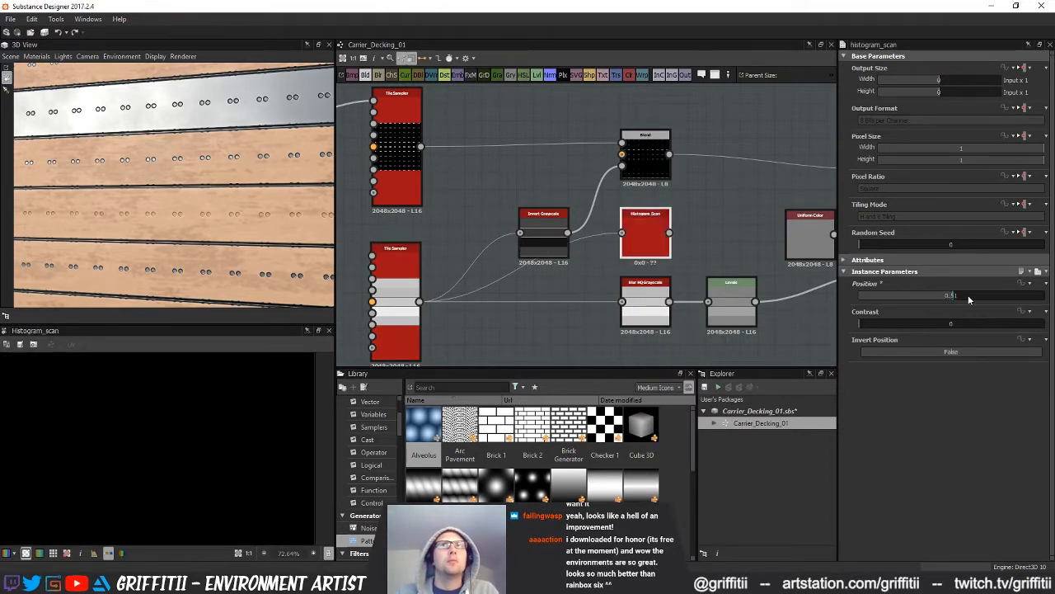
left_click_drag(959, 290, 1025, 295)
scroll(163, 419, "down", 5)
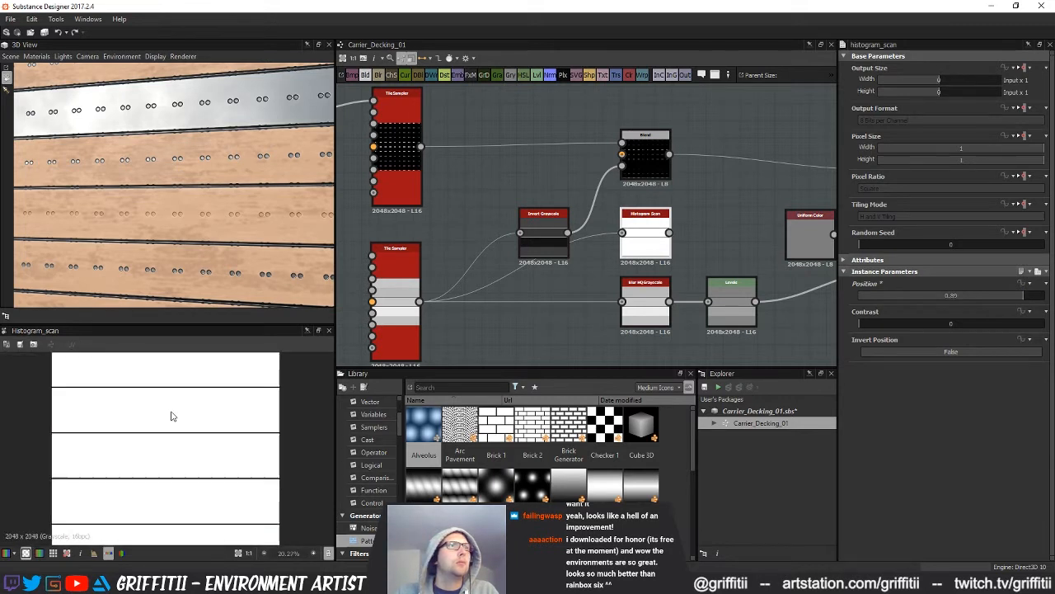
- Insert the Histogram Scan between the plank Tile Sampler and Invert Grayscale, line up both nodes and preview the masked bolt Blend
left_click_drag(524, 234, 523, 233)
left_click_drag(545, 240, 559, 223)
left_click_drag(647, 238, 492, 230)
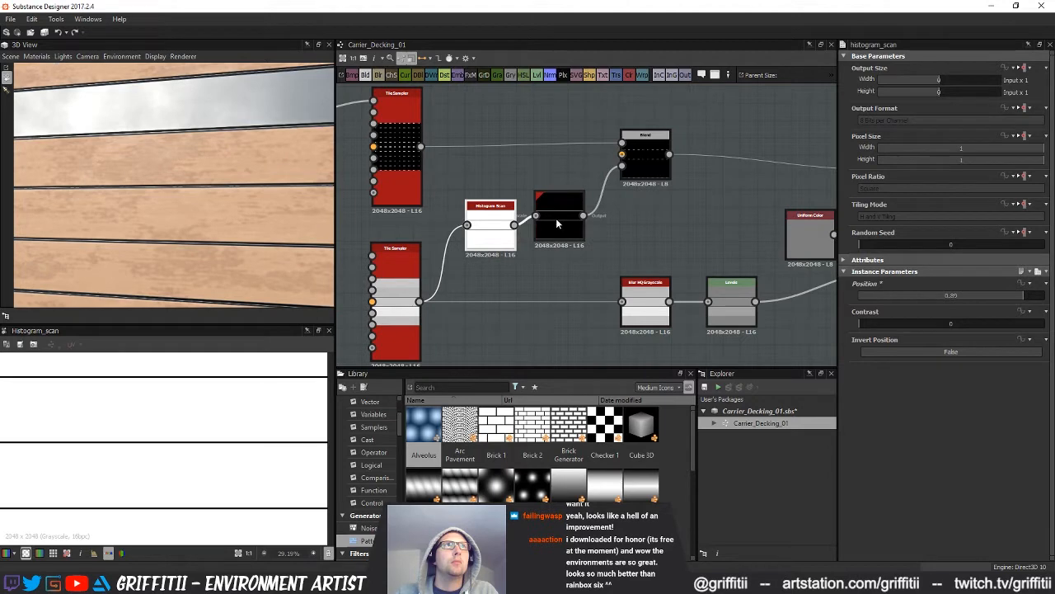
double_click(656, 163)
left_click_drag(588, 265, 504, 221)
left_click_drag(555, 229, 572, 225)
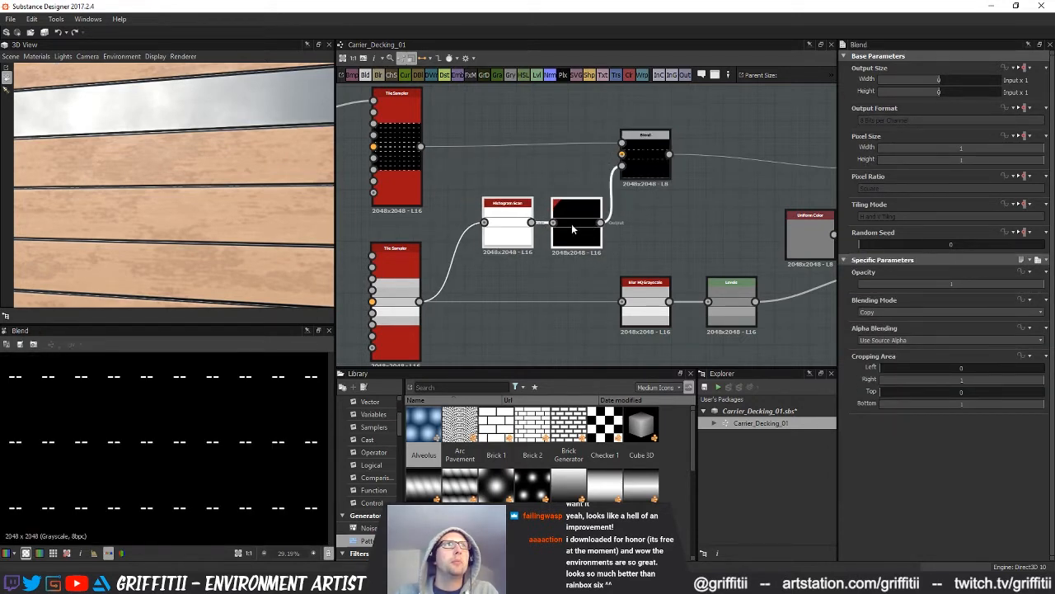
- Set the blending mode of the Blend merging the bolt and plank branches to Add (Linear Dodge), checking the plank gaps in 3D
mouse_move(239, 193)
left_mouse_down()
mouse_move(212, 215)
mouse_move(256, 203)
left_mouse_up()
middle_click_drag(569, 258, 347, 265)
scroll(516, 253, "up", 1)
left_click_drag(423, 159, 467, 162)
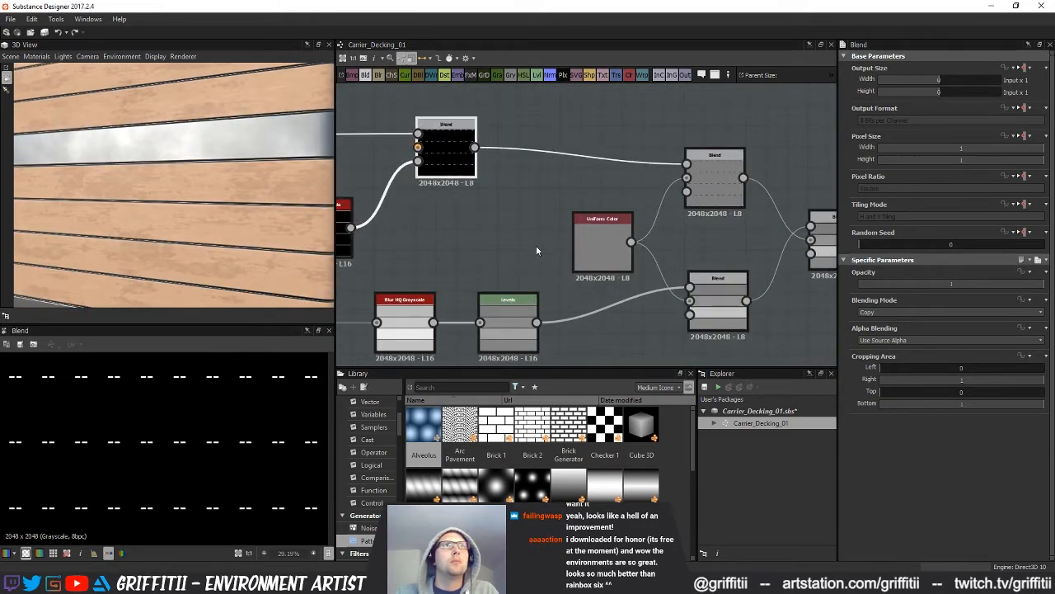
middle_click_drag(535, 242, 412, 237)
double_click(711, 230)
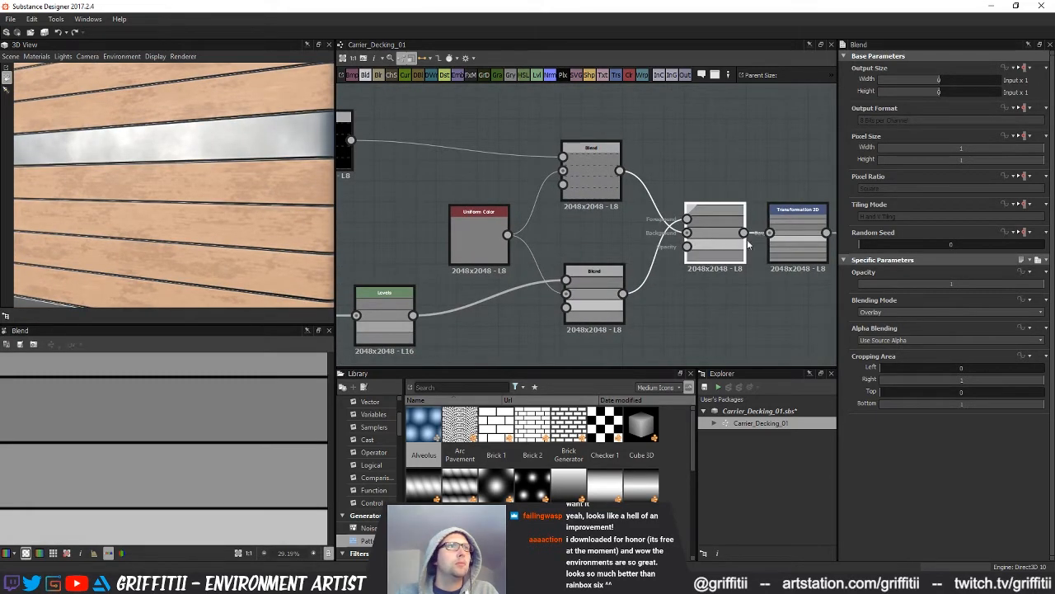
left_click(894, 312)
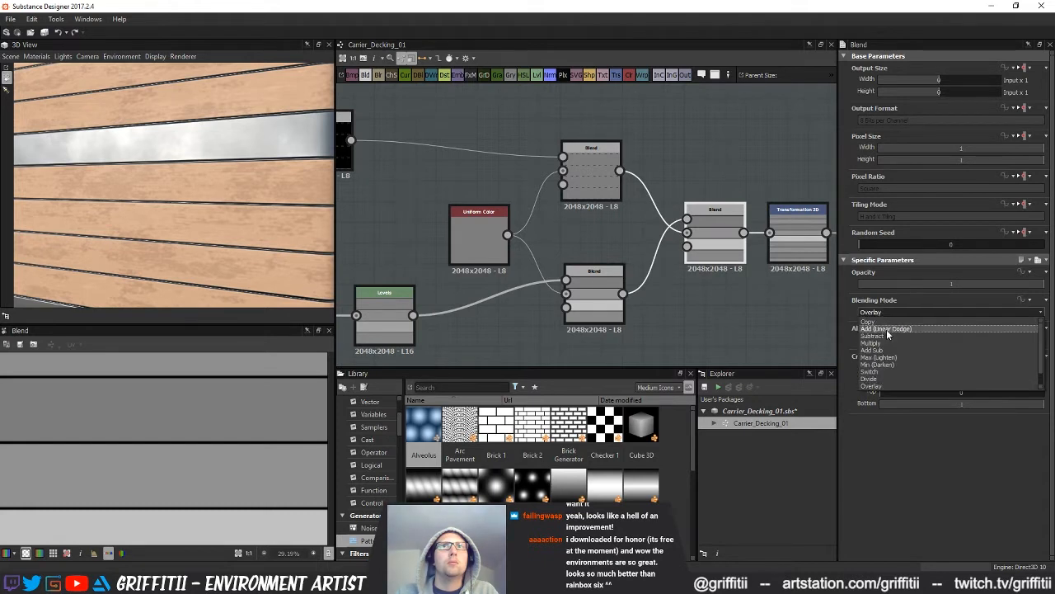
left_click(886, 329)
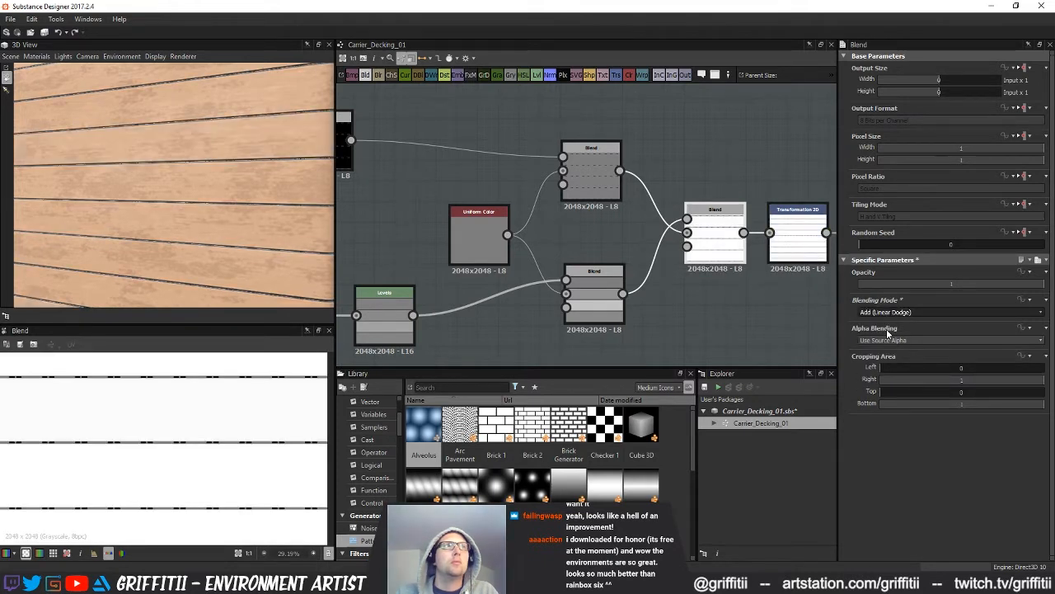
key("f")
left_click_drag(220, 305, 216, 208)
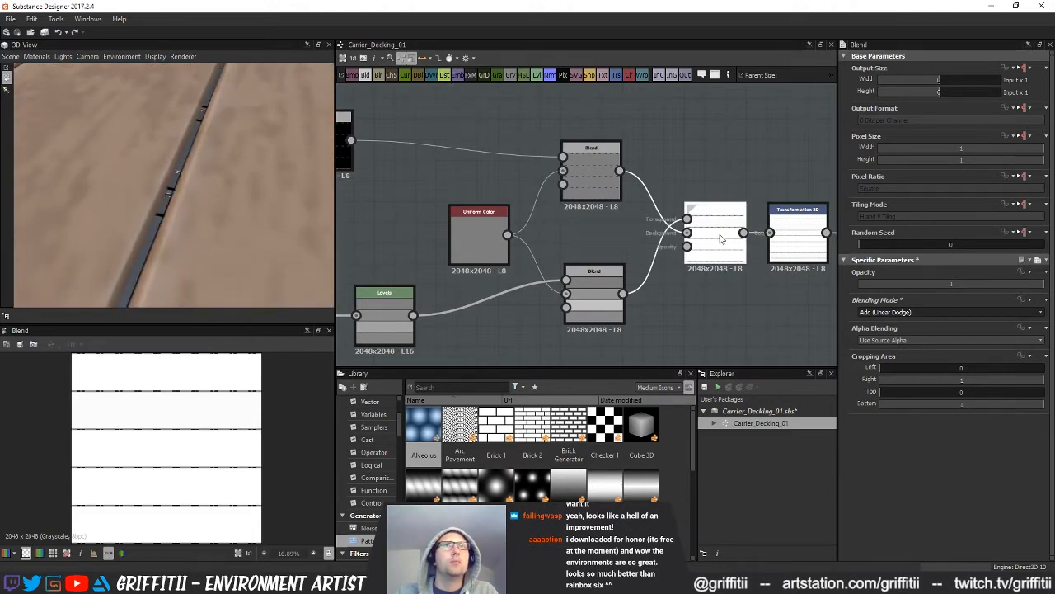
- Try the Subtract and Max (Lighten) blending modes on the Blend node feeding the Transformation 2D node
scroll(212, 460, "up", 5)
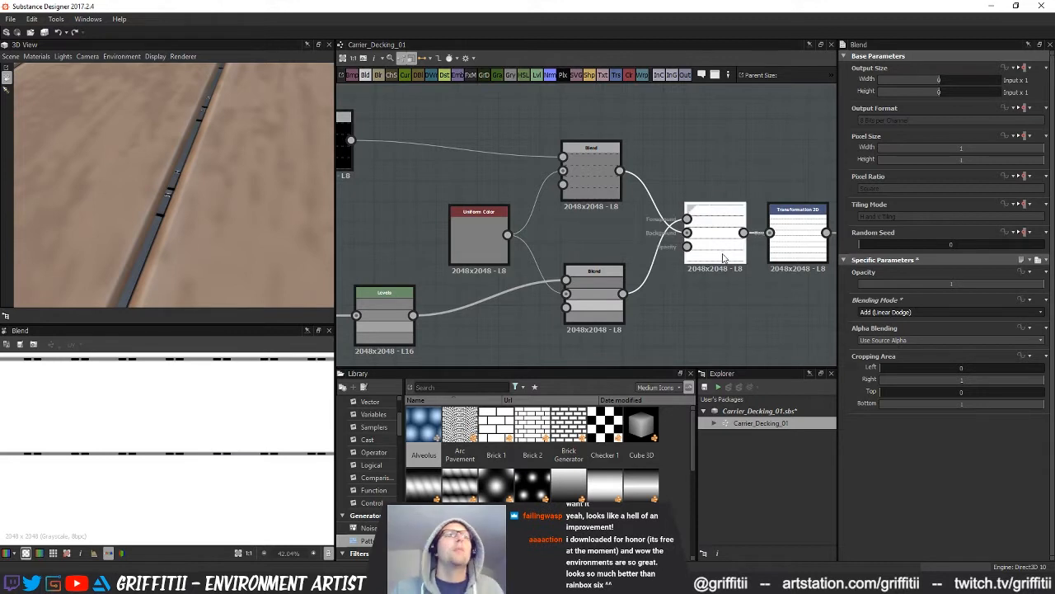
left_click(883, 311)
left_click(878, 337)
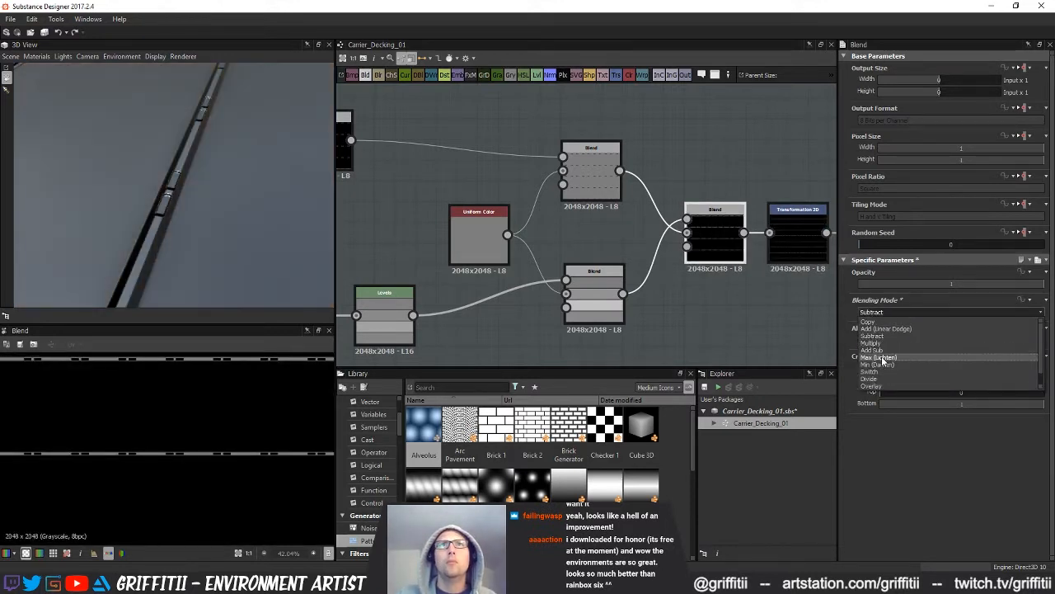
left_click(882, 357)
scroll(280, 412, "down", 3)
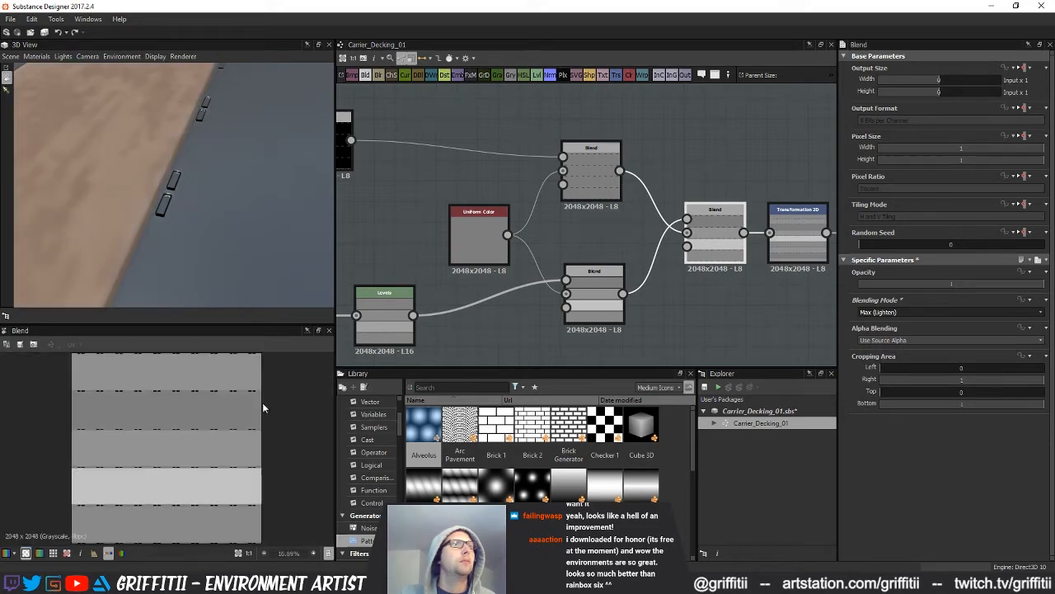
middle_click_drag(796, 229, 731, 226)
left_click_drag(156, 197, 203, 223)
scroll(203, 224, "down", 2)
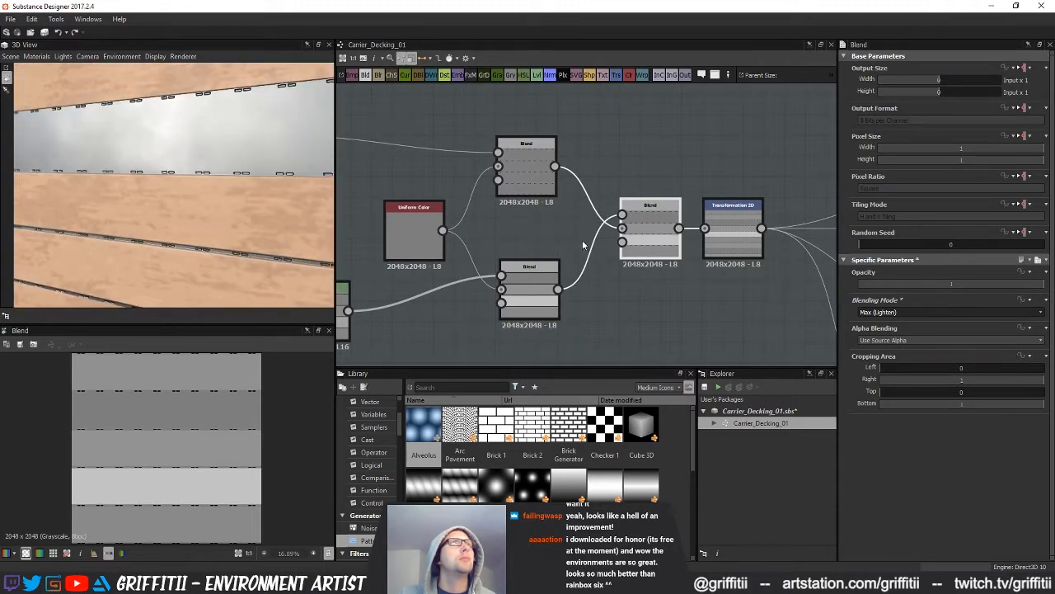
- Add a new Blend node to the graph above the grey Uniform Color node
middle_click_drag(582, 245, 710, 286)
left_click(668, 213)
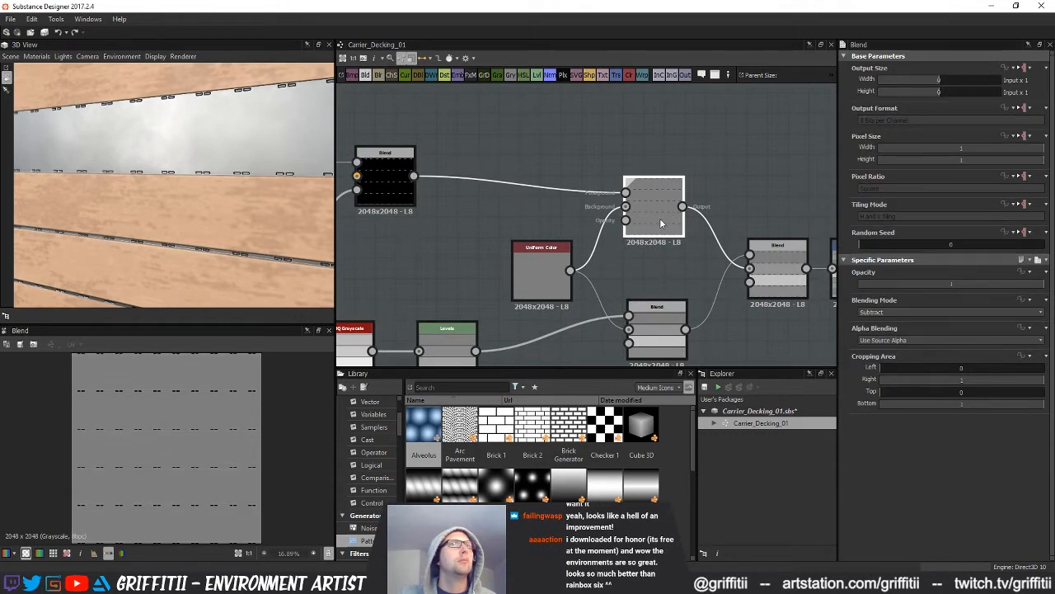
left_click_drag(661, 214, 666, 196)
middle_click_drag(562, 249, 617, 277)
left_click(415, 99)
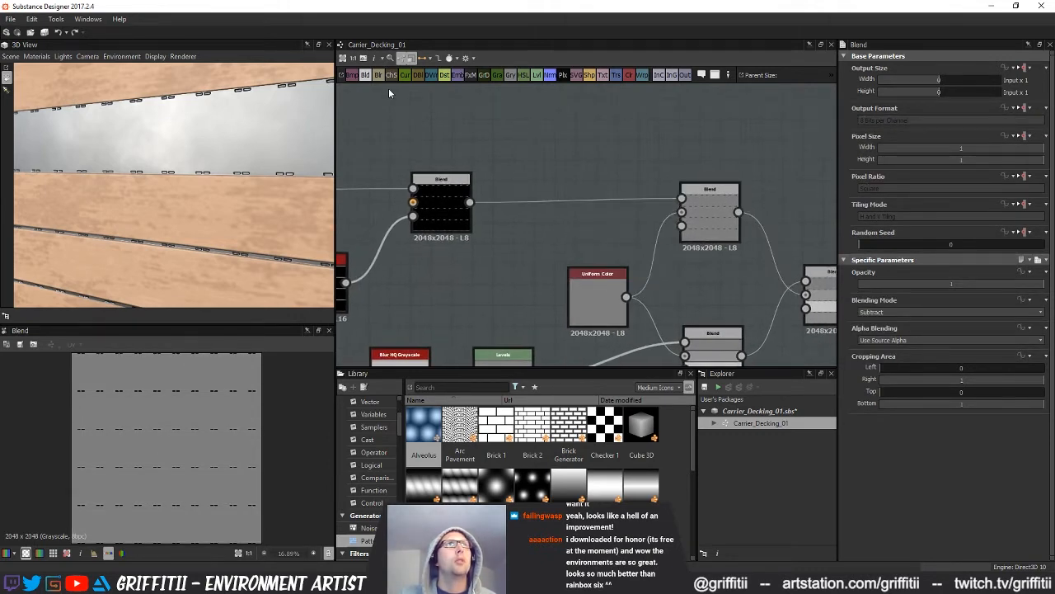
left_click_drag(497, 122, 525, 127)
middle_click_drag(533, 307, 532, 321)
left_click_drag(540, 164, 612, 164)
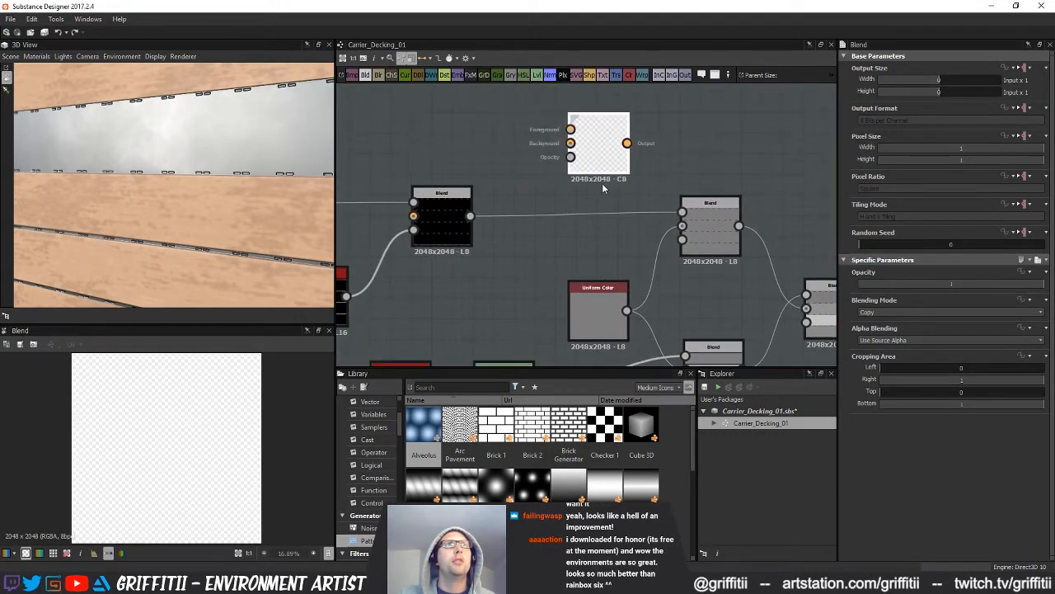
- Connect the Levels output to the new Blend's background and the black dash-mask Blend's output to its foreground
middle_click_drag(549, 346, 547, 300)
left_click_drag(570, 94, 622, 119)
middle_click_drag(582, 155, 578, 234)
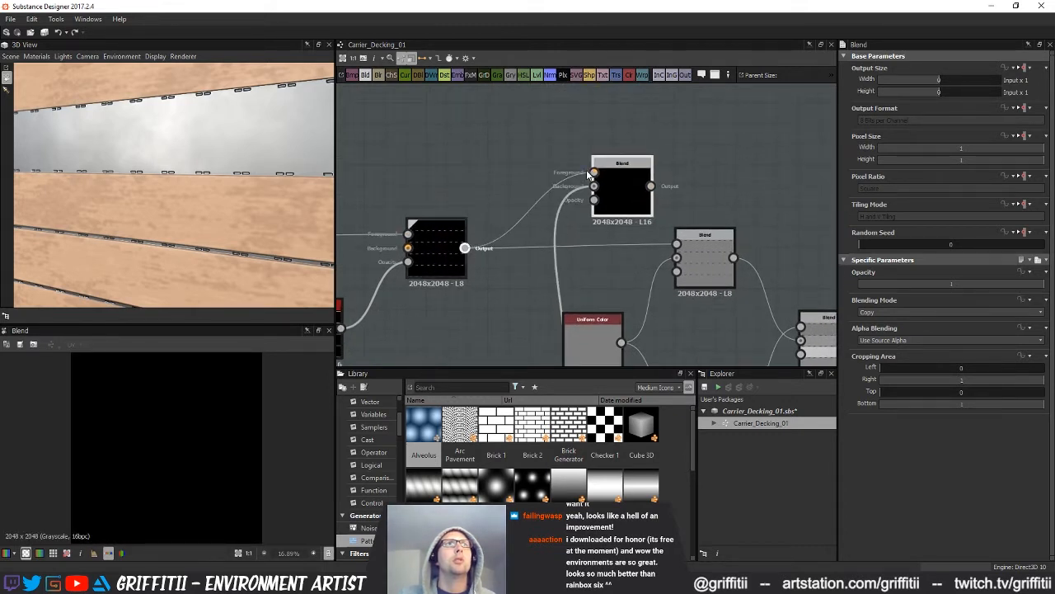
left_click_drag(589, 174, 593, 172)
- Set the new Blend's blending mode to Subtract and connect its output to the Transformation 2D node
left_click(887, 314)
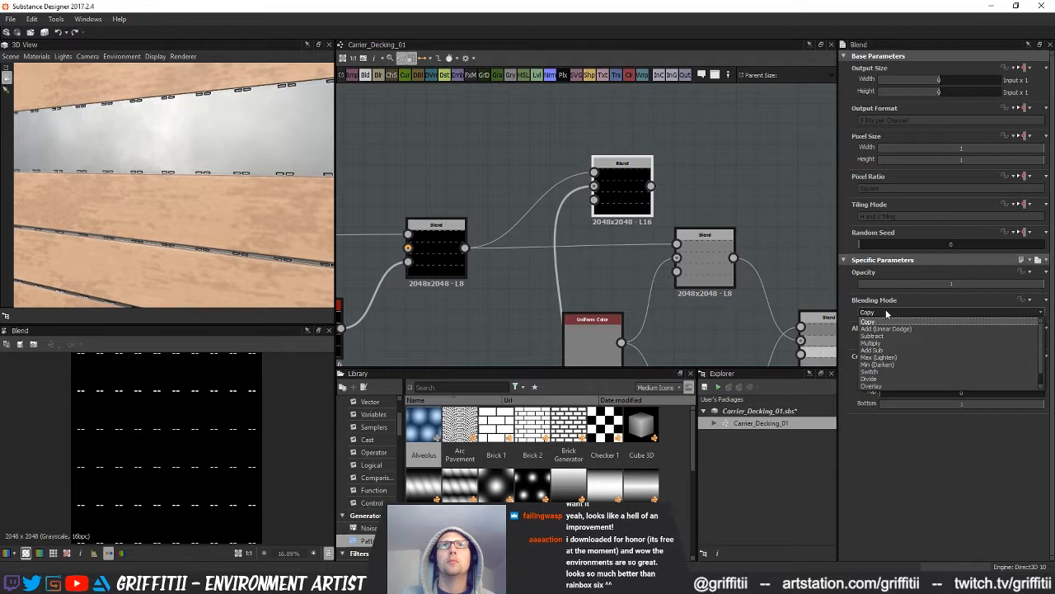
left_click(884, 341)
scroll(208, 375, "up", 6)
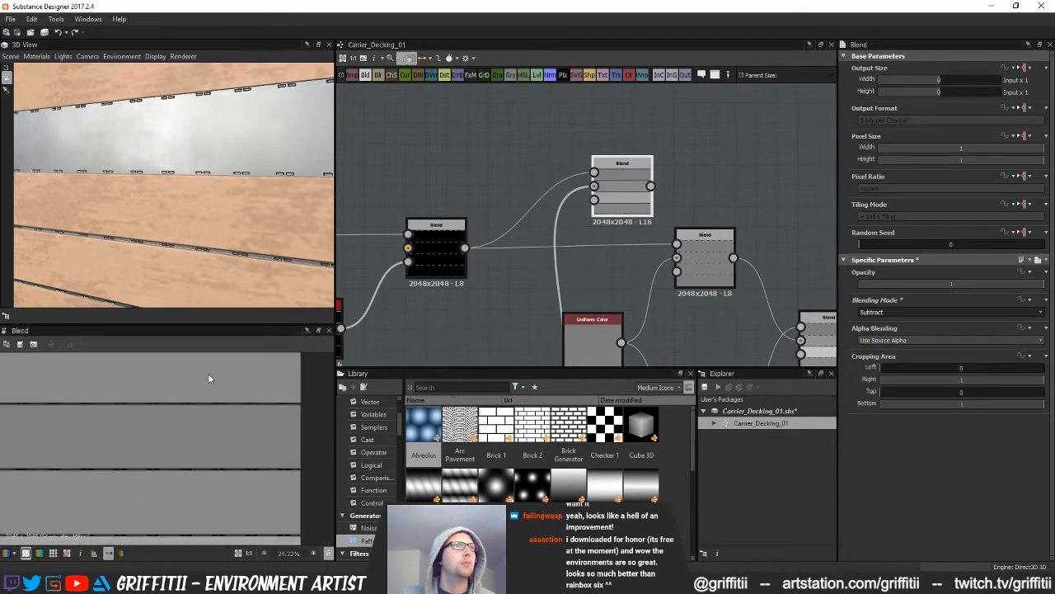
scroll(717, 231, "down", 2)
middle_click_drag(718, 206, 554, 201)
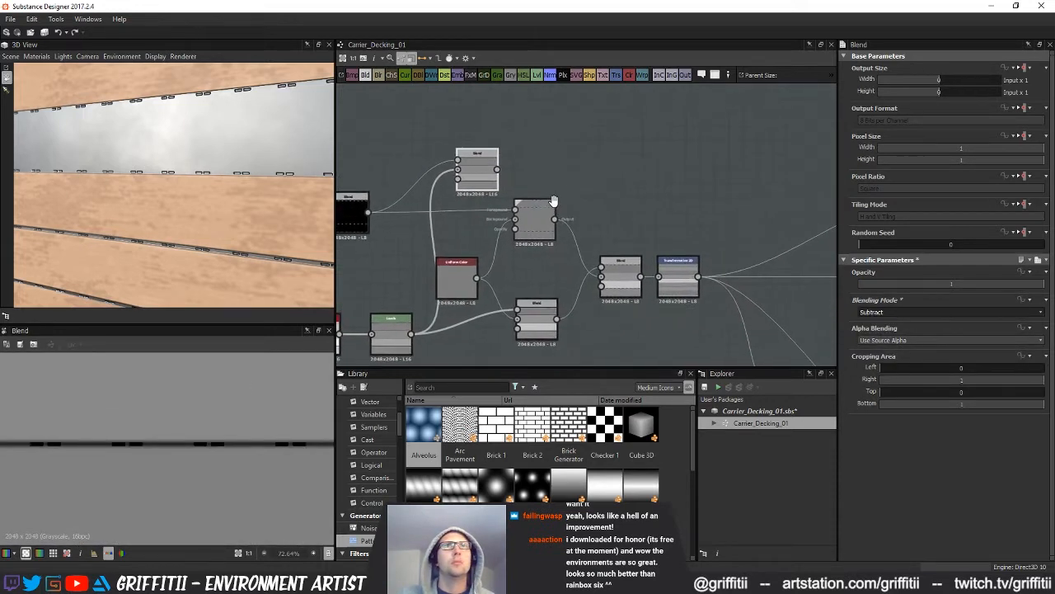
left_click_drag(497, 170, 601, 264)
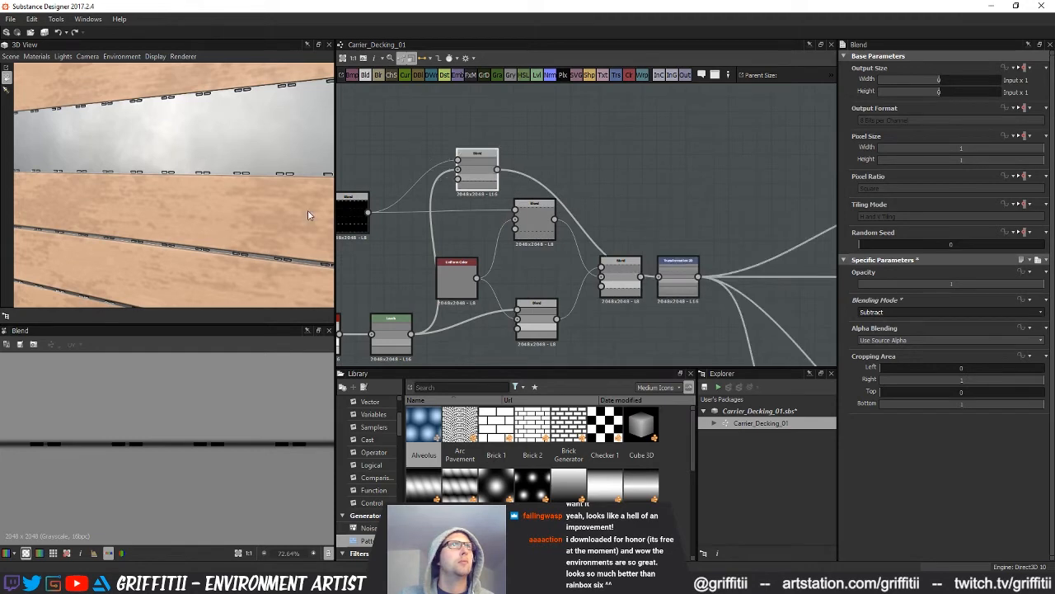
- Examine the plank gaps and dash details on the 3D model and in the Blend preview
scroll(247, 196, "down", 3)
scroll(248, 197, "up", 7)
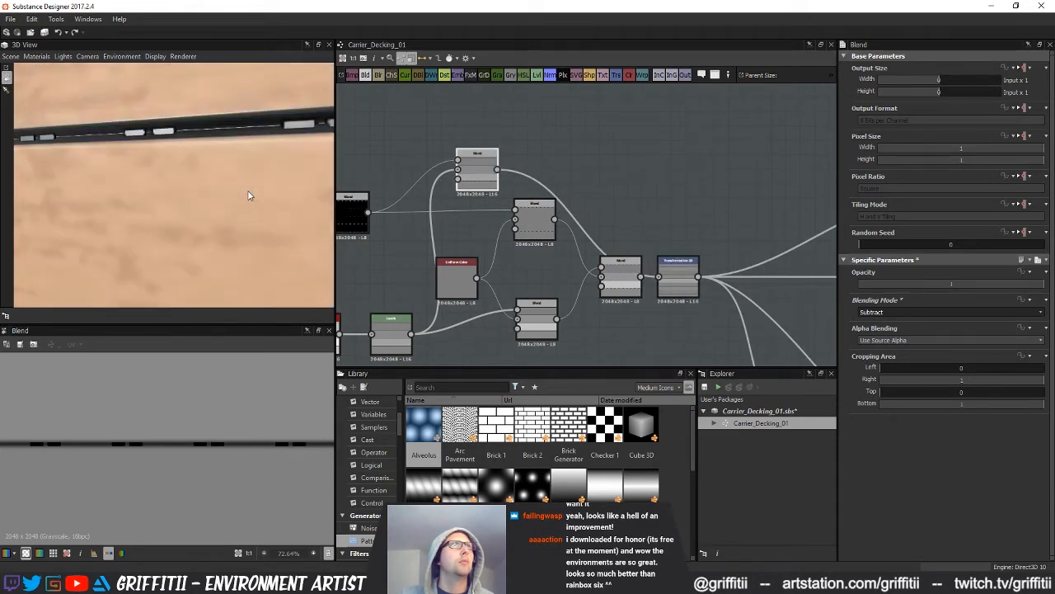
left_click_drag(250, 195, 282, 193)
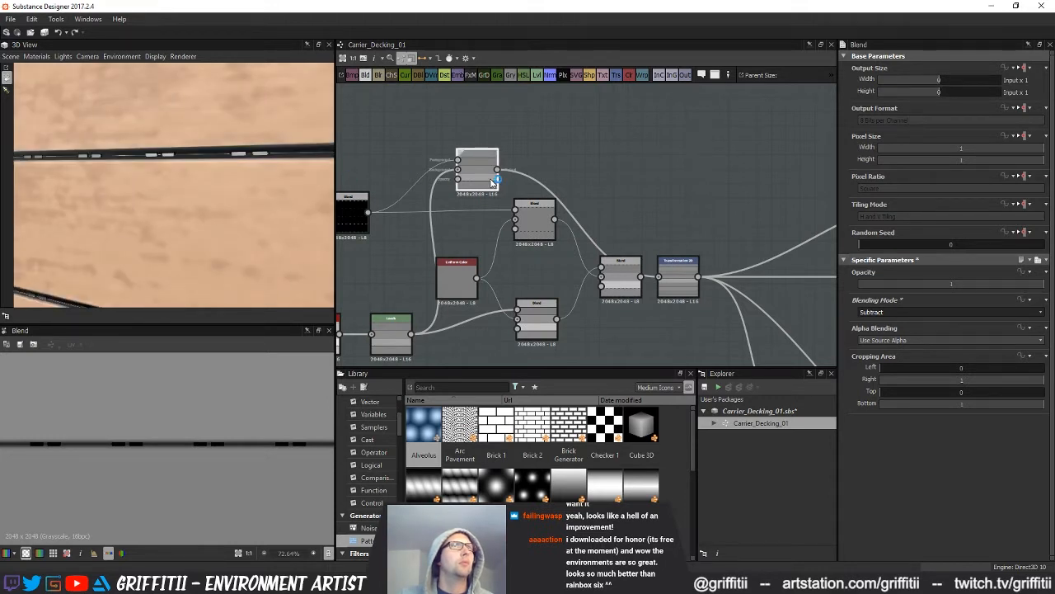
scroll(226, 424, "down", 2)
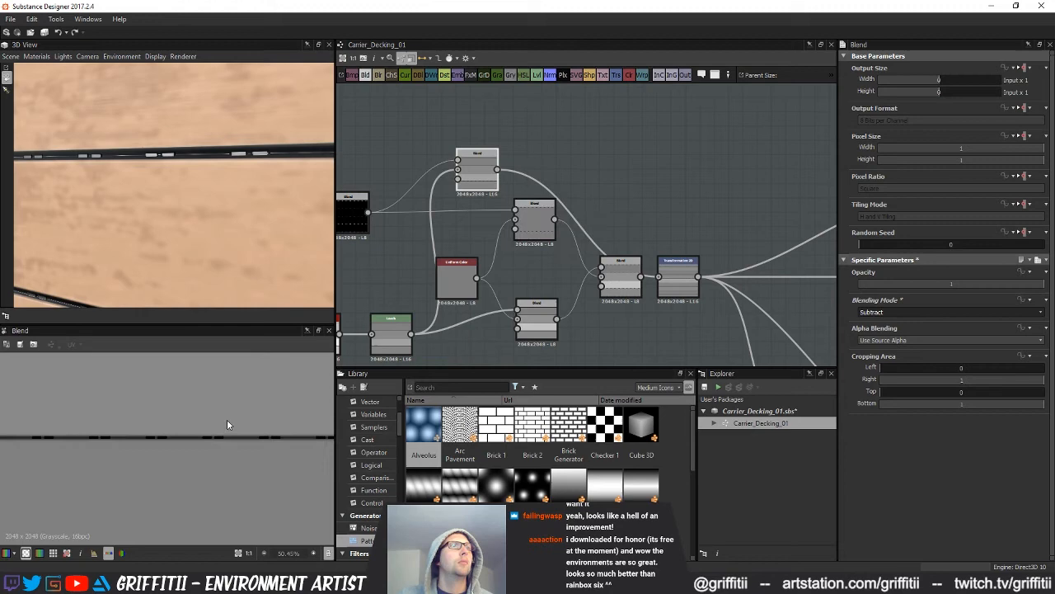
scroll(219, 223, "down", 3)
mouse_move(219, 223)
left_mouse_down()
mouse_move(247, 224)
mouse_move(220, 223)
left_mouse_up()
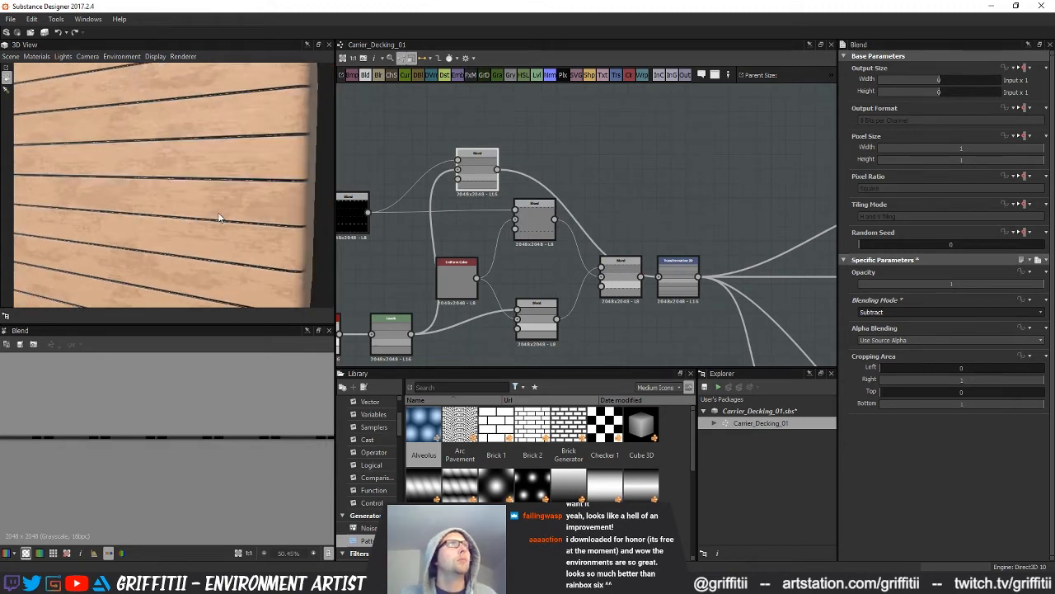
scroll(220, 217, "down", 2)
left_click_drag(178, 186, 221, 242)
scroll(254, 239, "up", 5)
scroll(220, 237, "down", 3)
left_click_drag(250, 124, 272, 203)
- Delete the Uniform Color node and the three old Blend nodes, and move the new Blend closer to the Transformation 2D node
middle_click_drag(452, 211, 469, 186)
left_click_drag(469, 186, 564, 296)
key("Delete")
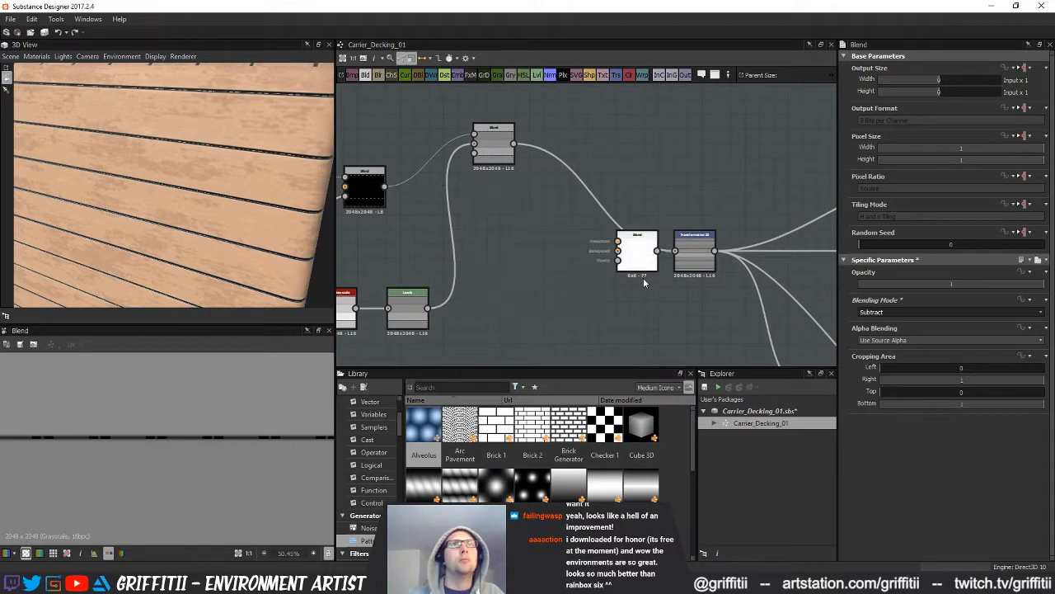
key("Delete")
left_click_drag(506, 152, 572, 262)
- Examine the gap and dash details in the Normal and Transformation 2D node outputs
middle_click_drag(690, 291, 465, 284)
scroll(577, 281, "down", 2)
double_click(614, 221)
scroll(157, 469, "up", 3)
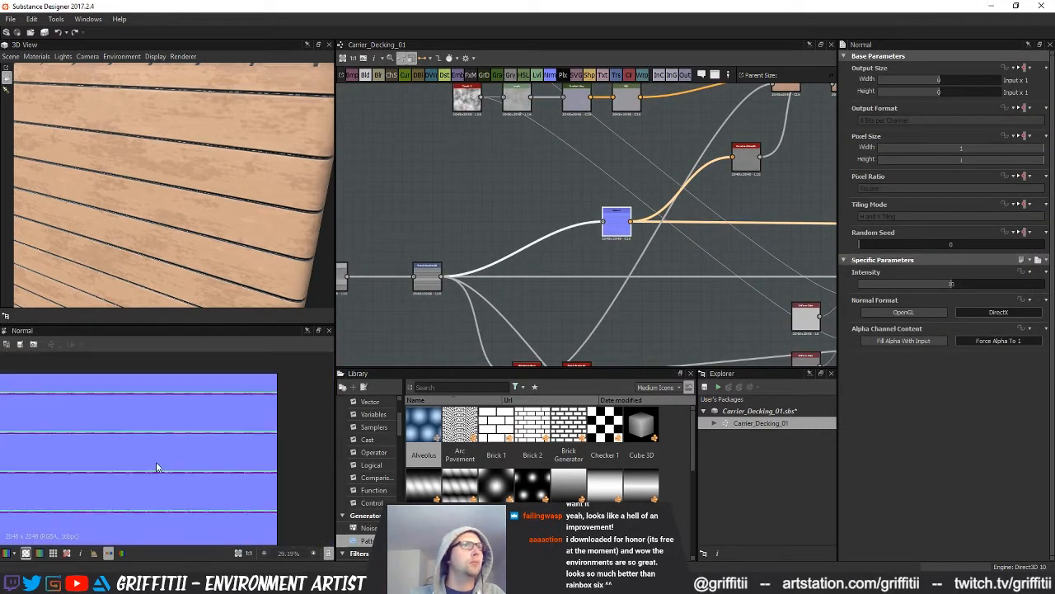
middle_click_drag(648, 288, 522, 317)
scroll(520, 308, "up", 1)
scroll(520, 311, "up", 1)
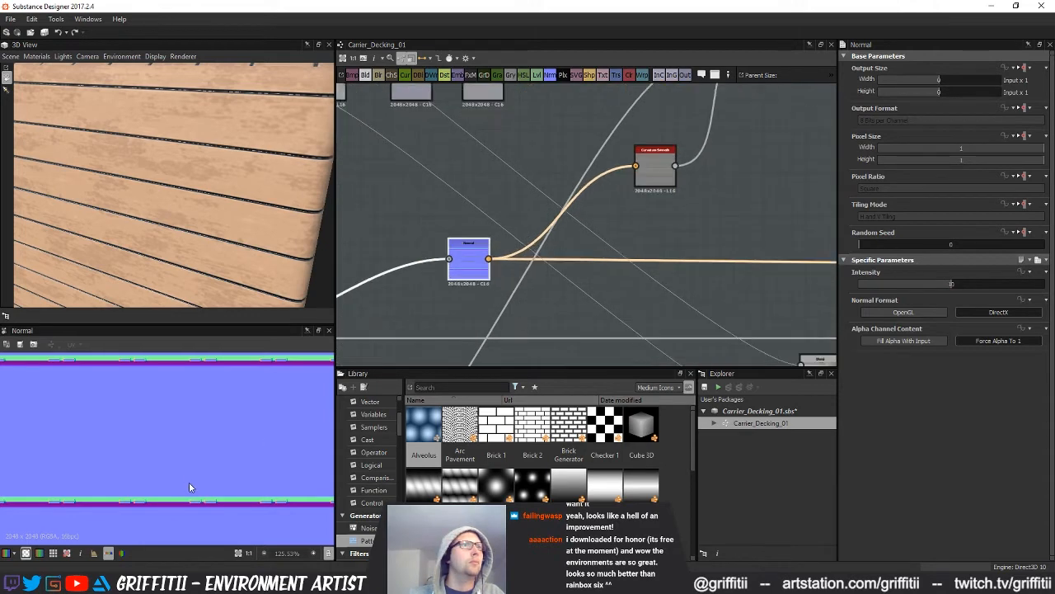
scroll(235, 477, "up", 2)
middle_click_drag(532, 319, 756, 299)
left_click(455, 318)
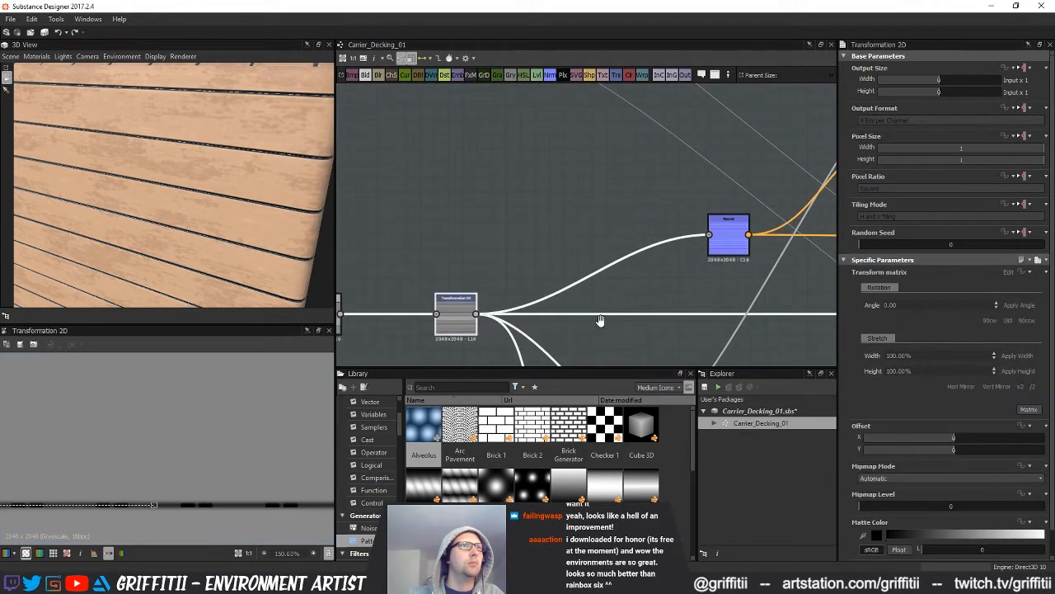
middle_click_drag(601, 318, 486, 301)
left_click(570, 256)
- Insert a Blur HQ node on the long link leaving the Normal node
middle_click_drag(629, 304, 529, 303)
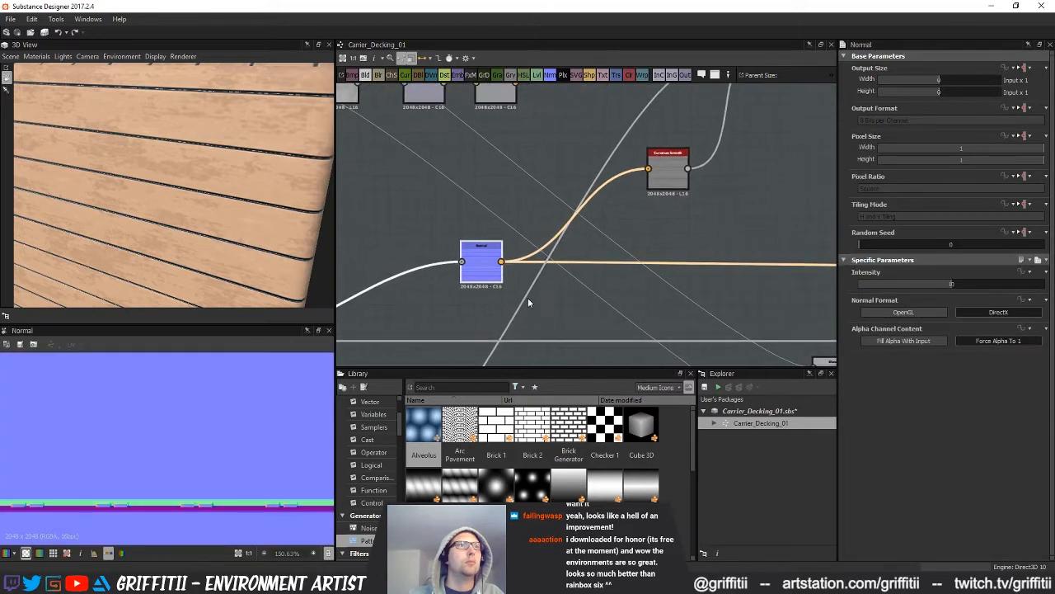
middle_click_drag(636, 306, 579, 305)
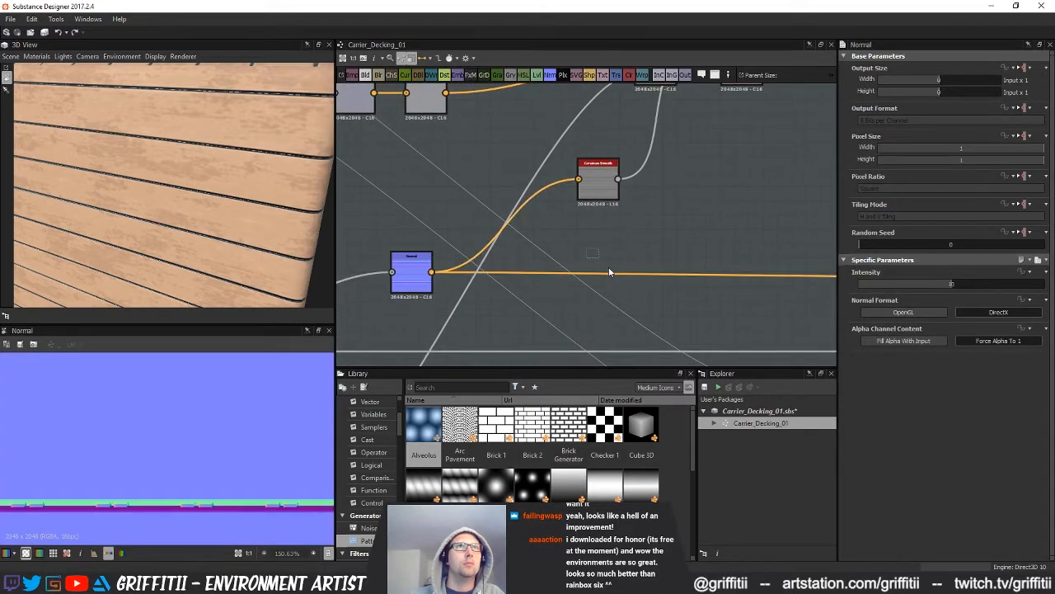
key("space")
type("blur")
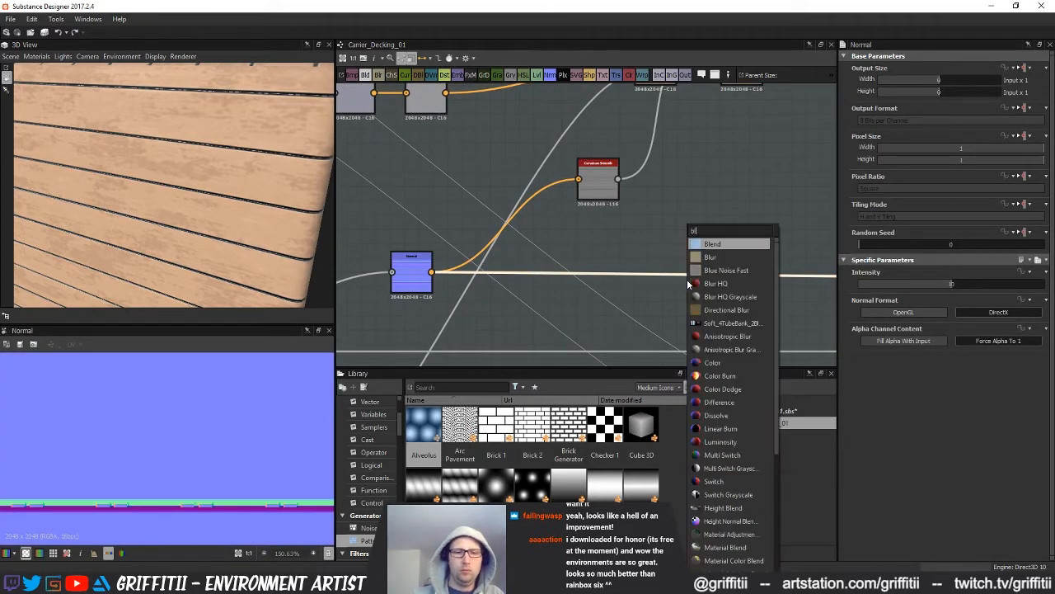
left_click(717, 257)
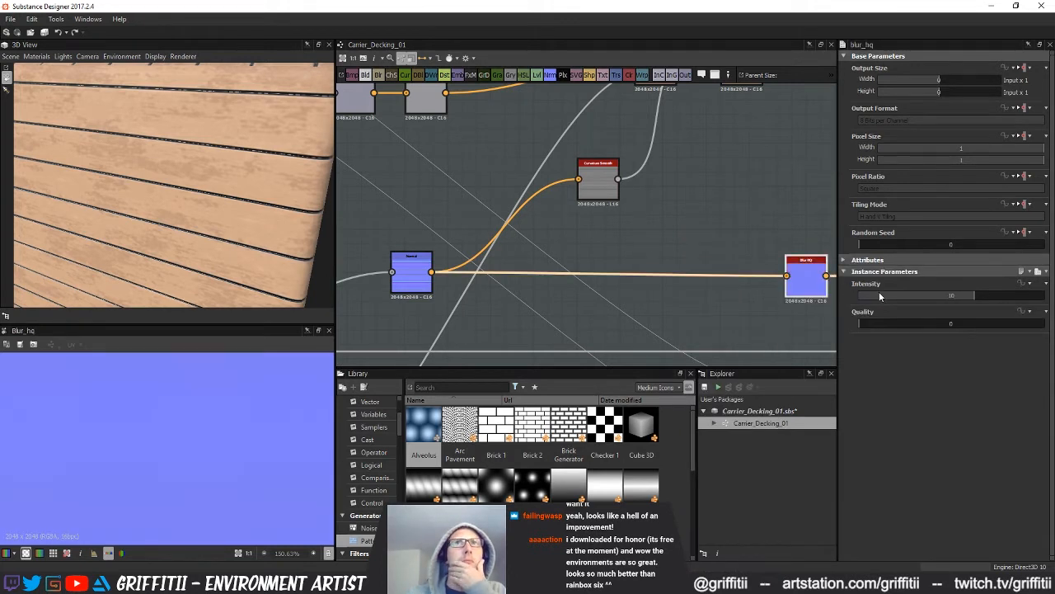
- Set the Blur HQ intensity to 0.14 and check the softened normals on the 3D model
left_click(867, 297)
left_click(864, 299)
left_click_drag(863, 298, 860, 298)
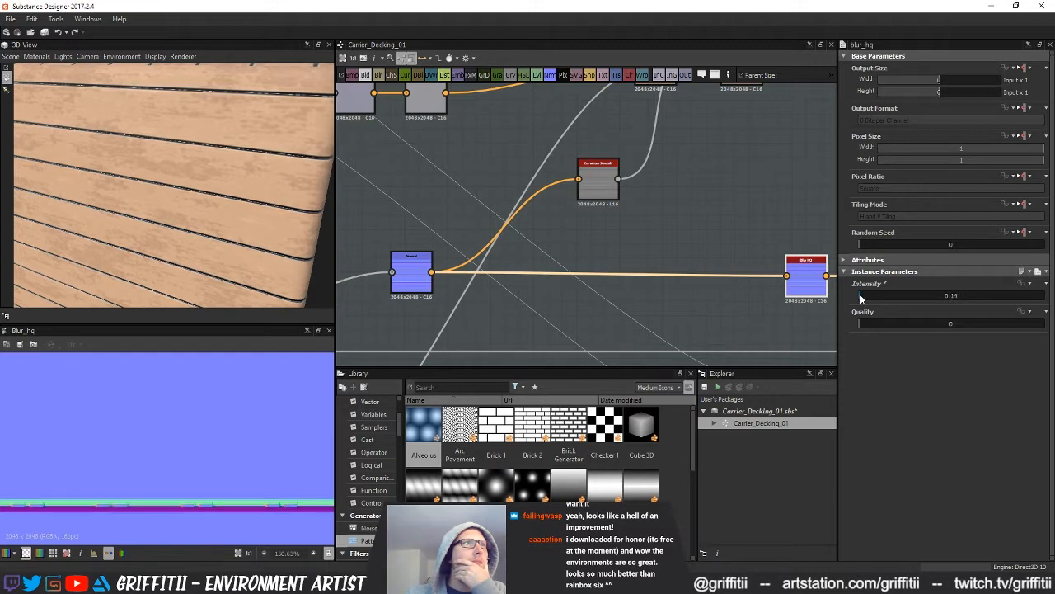
scroll(189, 239, "down", 5)
scroll(183, 224, "up", 6)
left_click_drag(179, 222, 216, 217)
- Set the Y size of the plank Tile Sampler to 1.2
middle_click_drag(603, 247, 775, 265)
scroll(777, 266, "down", 3)
middle_click_drag(505, 283, 685, 179)
middle_click_drag(519, 269, 618, 288)
scroll(610, 286, "up", 4)
scroll(555, 270, "up", 2)
middle_click_drag(556, 270, 516, 286)
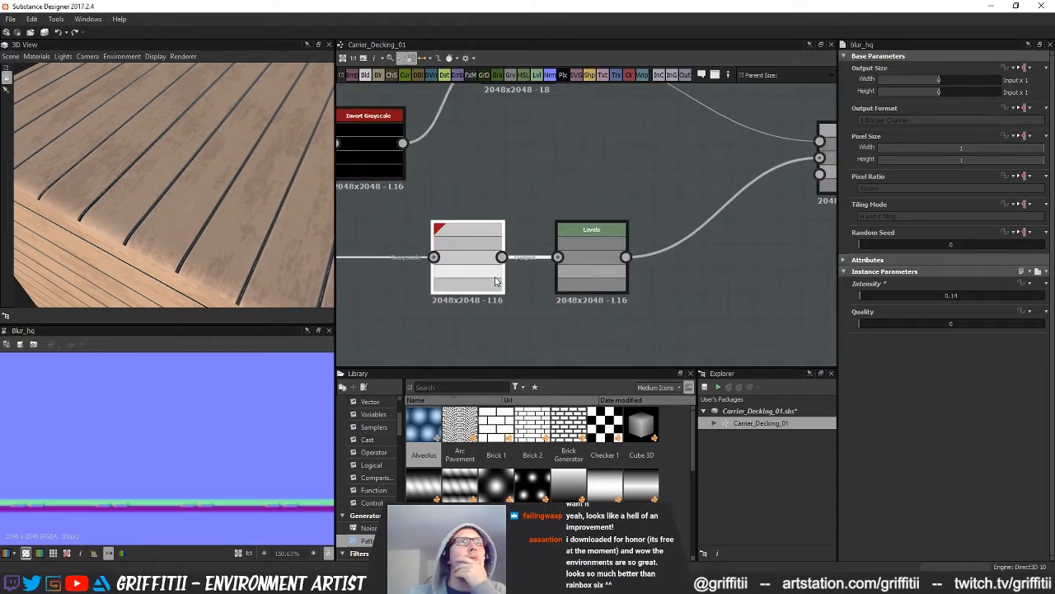
left_click(486, 272)
middle_click_drag(643, 309, 632, 308)
middle_click_drag(368, 295, 804, 303)
middle_click_drag(602, 300, 418, 289)
middle_click_drag(510, 296, 639, 298)
left_click(479, 276)
double_click(481, 278)
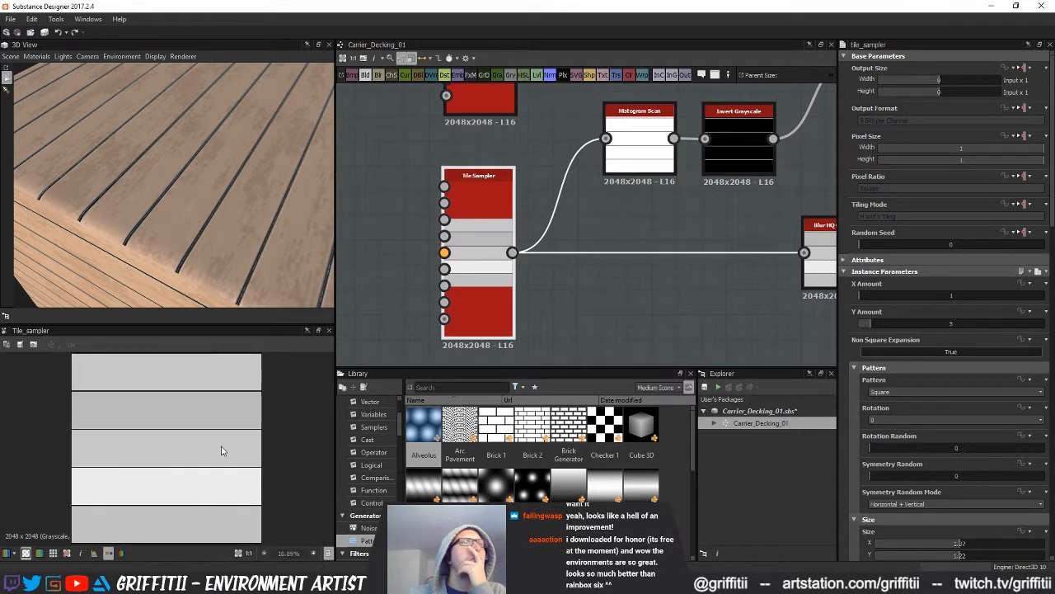
scroll(884, 451, "down", 4)
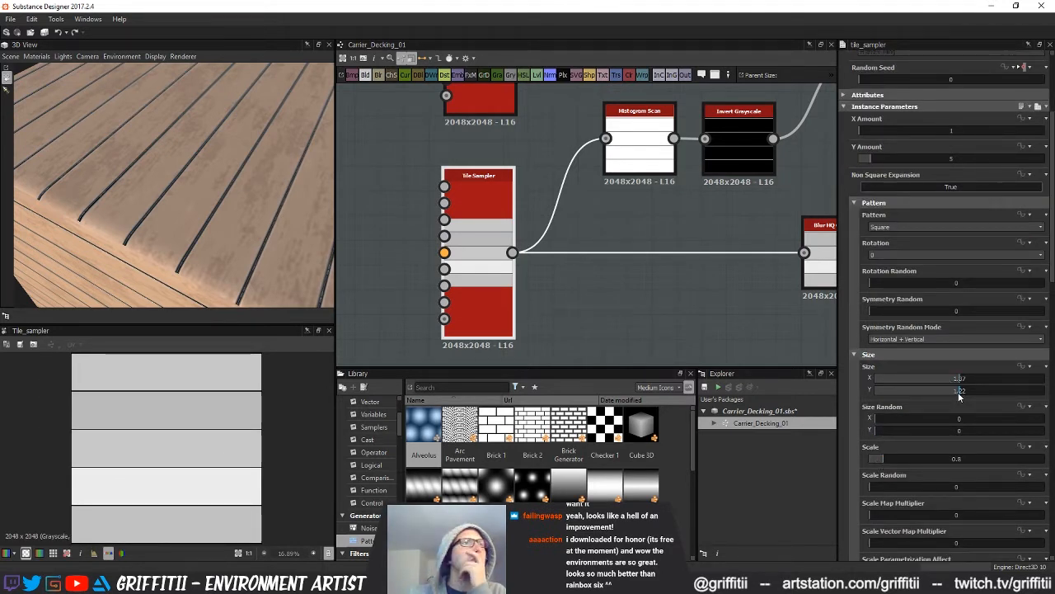
left_click_drag(959, 396, 957, 397)
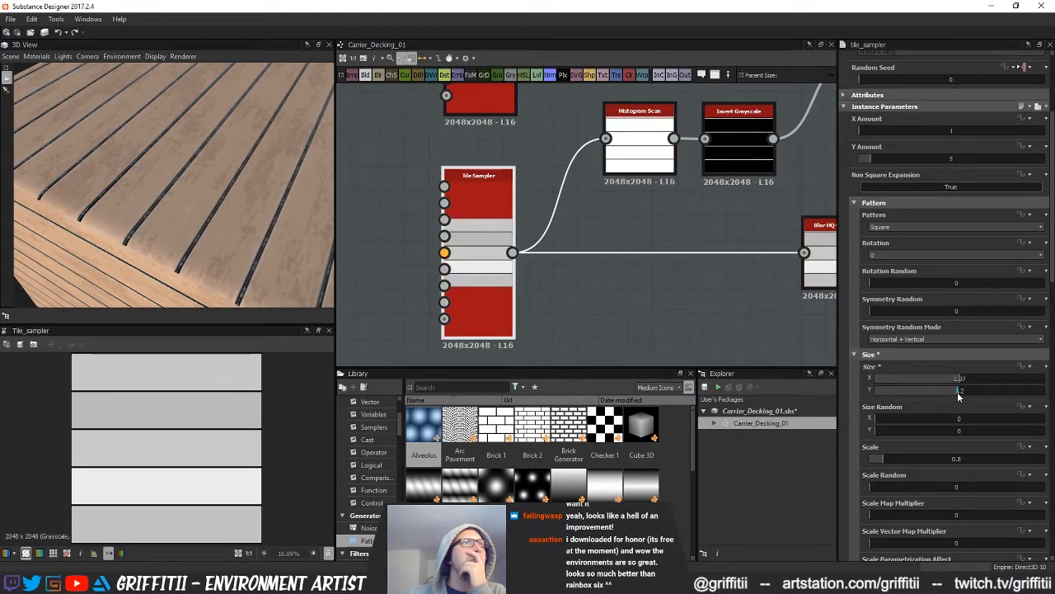
- Examine the widened plank gaps on the 3D model and in the dash-mask and Subtract Blend outputs
left_click_drag(216, 247, 203, 284)
scroll(207, 279, "up", 5)
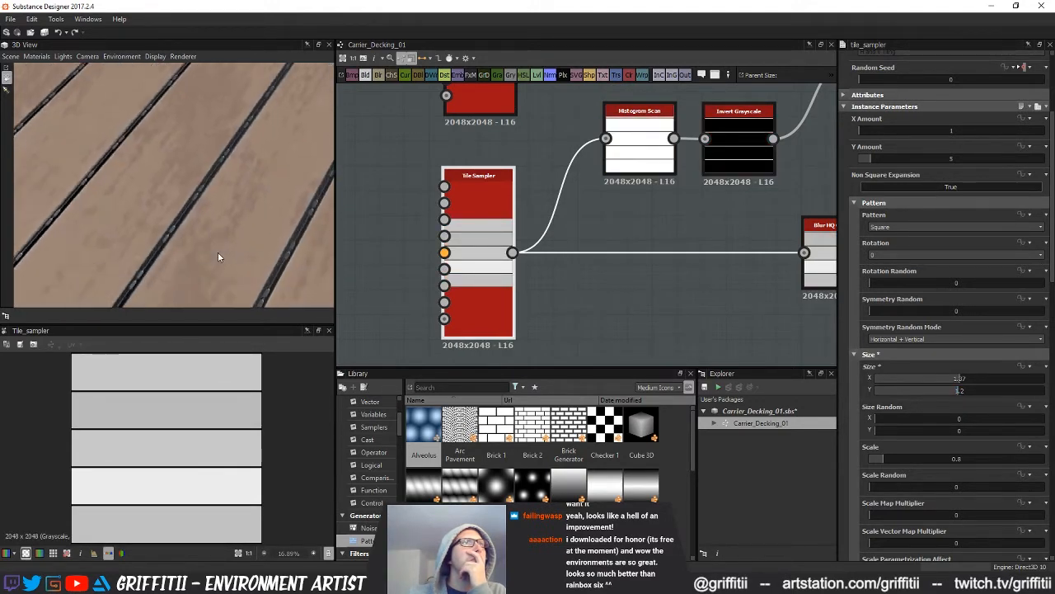
left_click_drag(211, 245, 221, 267)
scroll(221, 272, "down", 3)
middle_click_drag(578, 319, 398, 350)
middle_click_drag(626, 226, 511, 289)
double_click(602, 160)
middle_click_drag(593, 320, 263, 323)
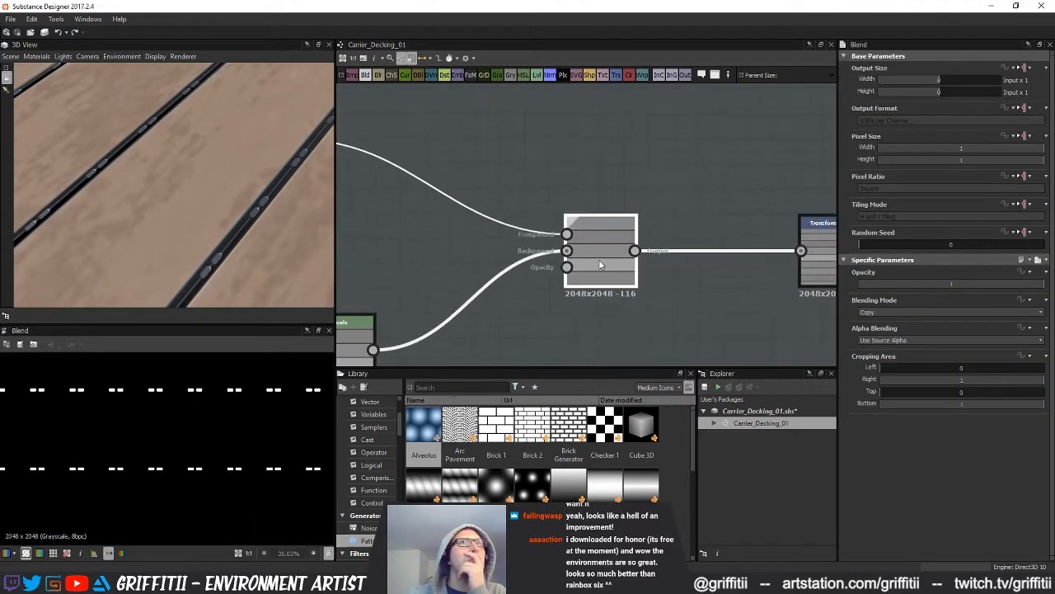
double_click(598, 259)
scroll(221, 405, "up", 5)
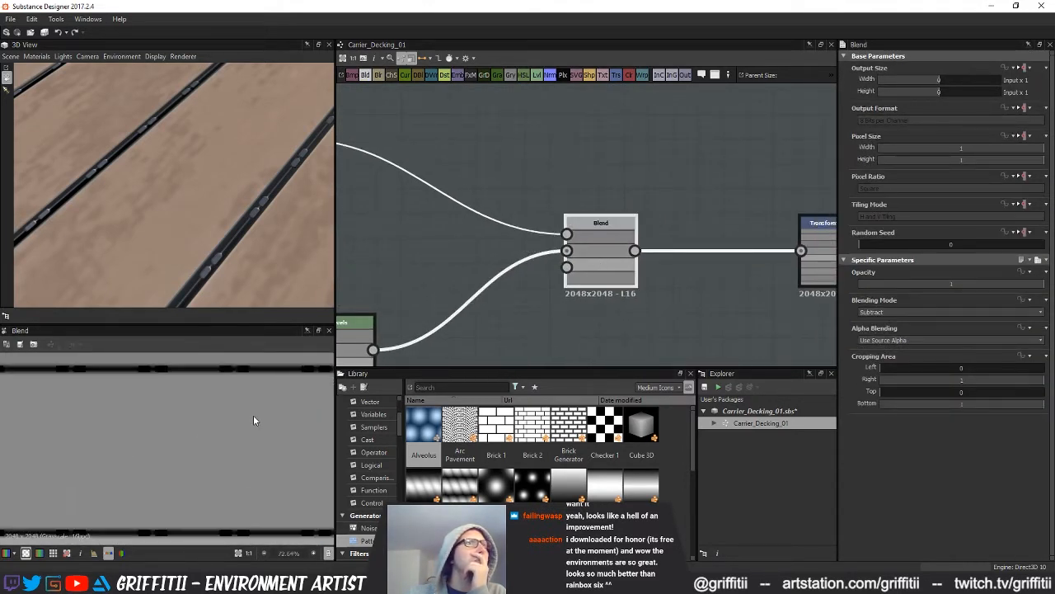
scroll(254, 420, "down", 2)
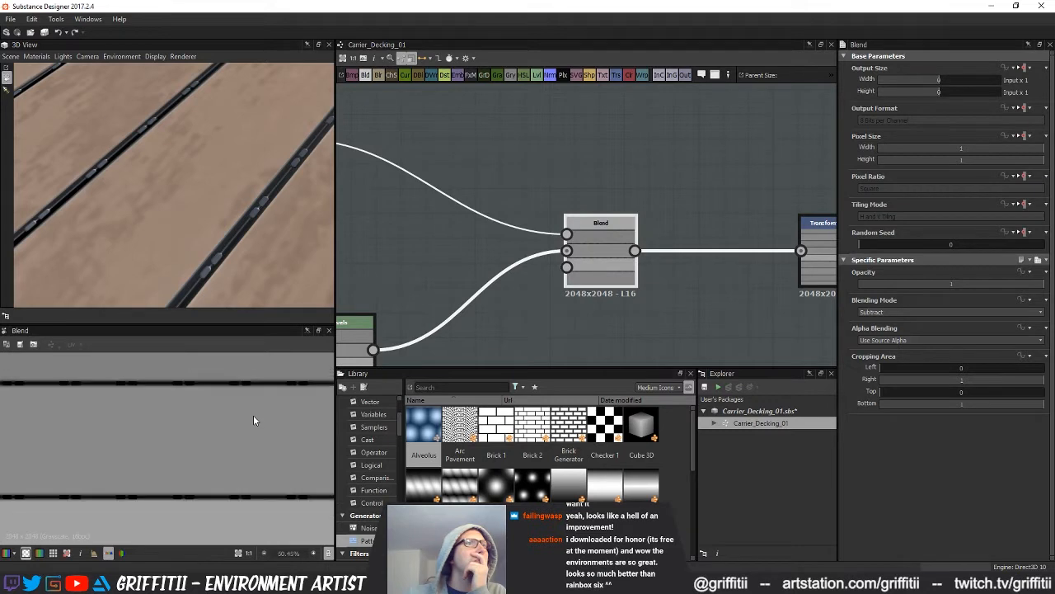
scroll(253, 416, "down", 1)
- Examine the Transformation 2D height output after the Subtract Blend and the plank gaps on the 3D model
middle_click_drag(684, 305, 569, 288)
scroll(569, 288, "down", 1)
scroll(568, 288, "down", 1)
left_click(532, 239)
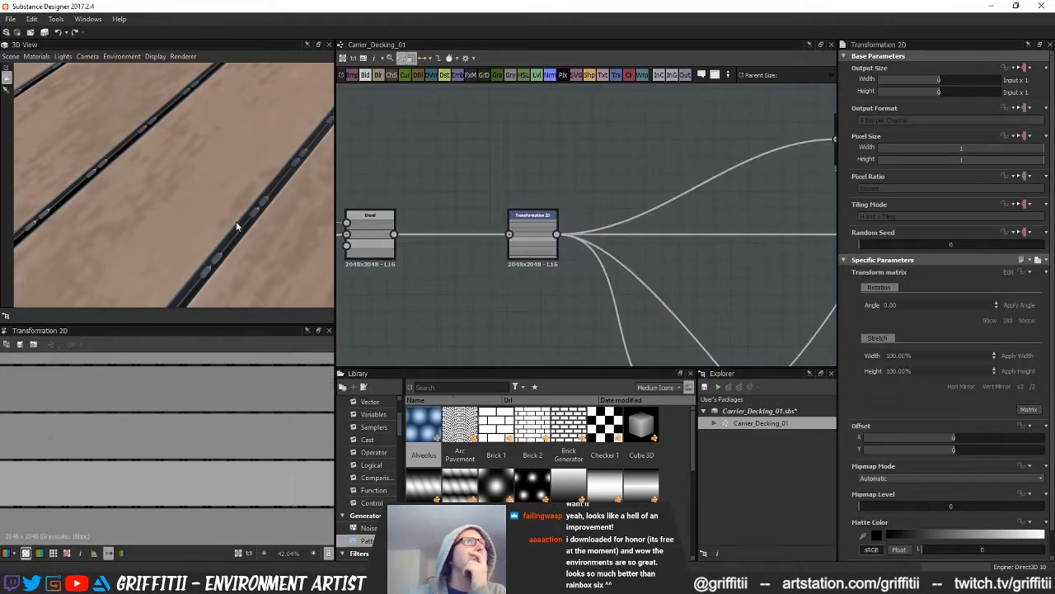
scroll(242, 247, "down", 3)
middle_click_drag(624, 282, 424, 335)
scroll(437, 312, "down", 3)
middle_click_drag(585, 229, 629, 328)
middle_click_drag(539, 301, 478, 301)
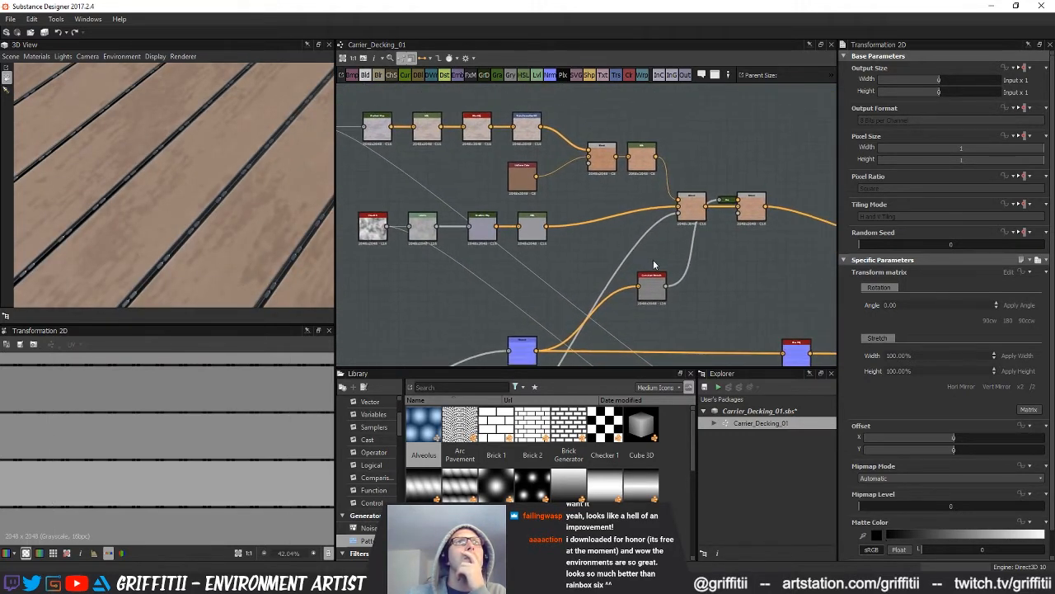
- Examine the wood color Blend outputs and the Curvature Smooth output around the plank gaps
scroll(737, 199, "up", 3)
double_click(649, 216)
scroll(128, 475, "up", 2)
middle_click_drag(572, 308, 511, 323)
left_click(699, 230)
scroll(239, 443, "up", 4)
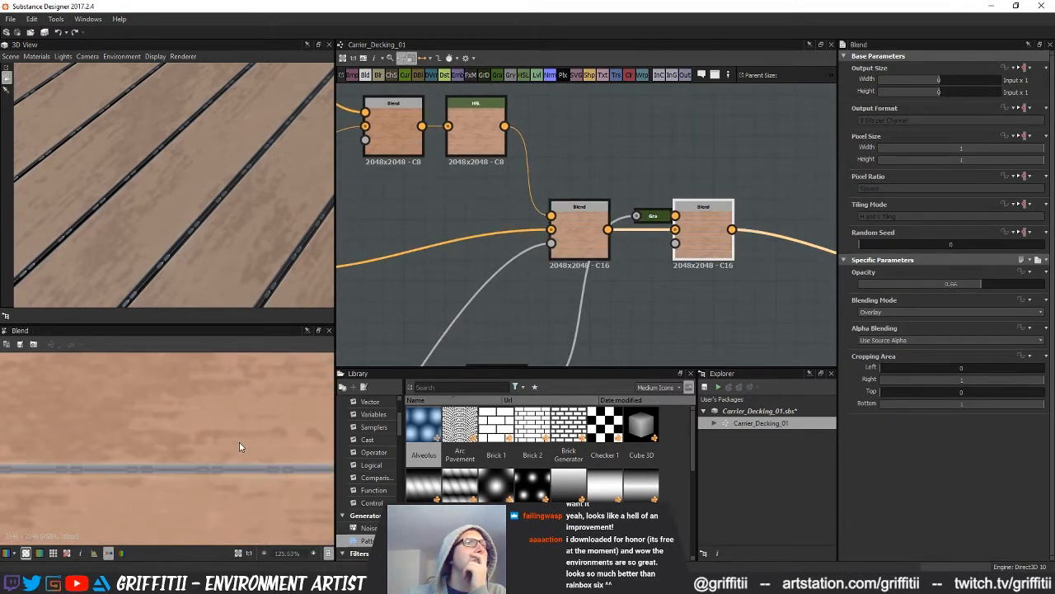
scroll(239, 446, "down", 3)
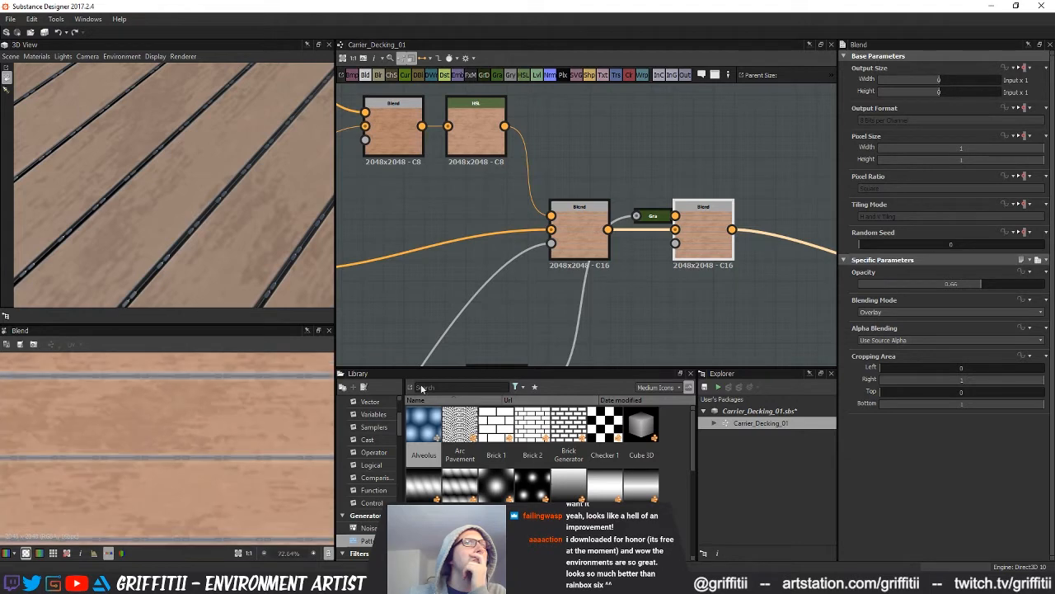
middle_click_drag(555, 363, 564, 266)
double_click(495, 305)
middle_click_drag(495, 308, 635, 231)
scroll(624, 238, "down", 1)
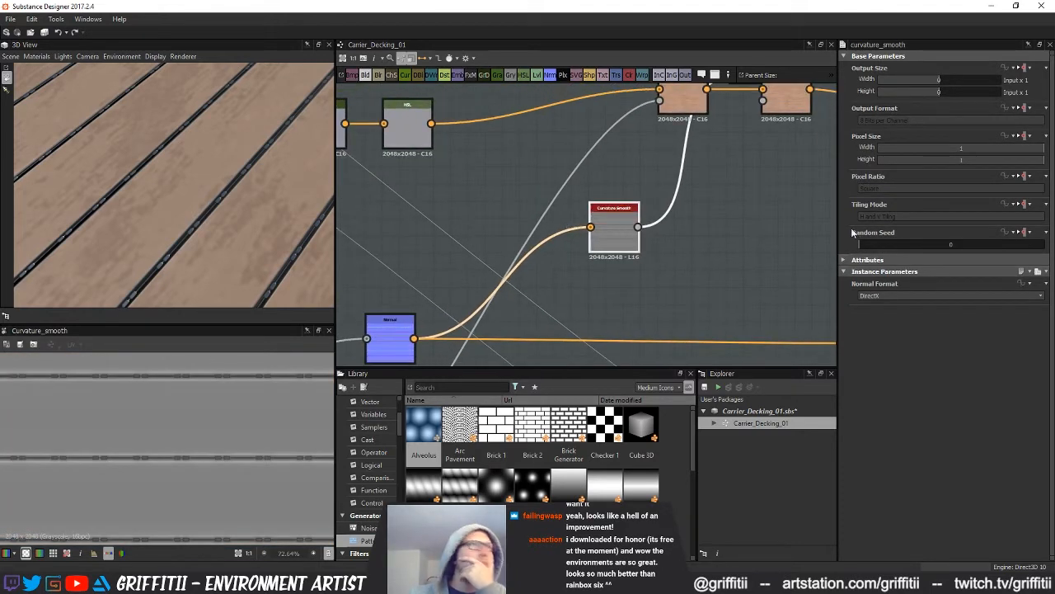
middle_click_drag(712, 225, 522, 301)
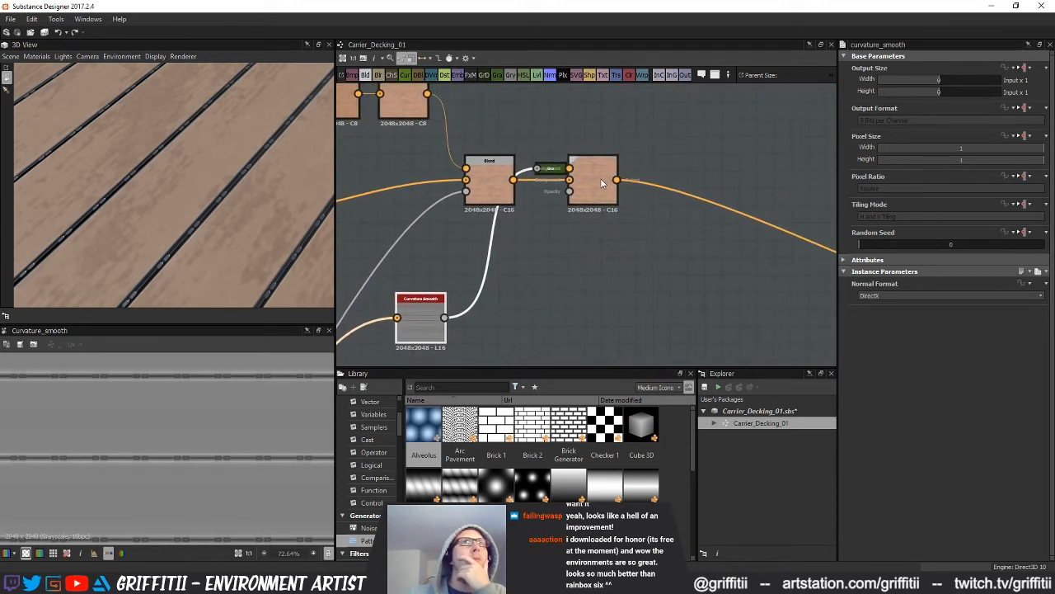
- Try raising the opacity of the Overlay Blend that applies the curvature to the wood color to about 0.93
left_click(611, 184)
left_click_drag(967, 286, 1034, 294)
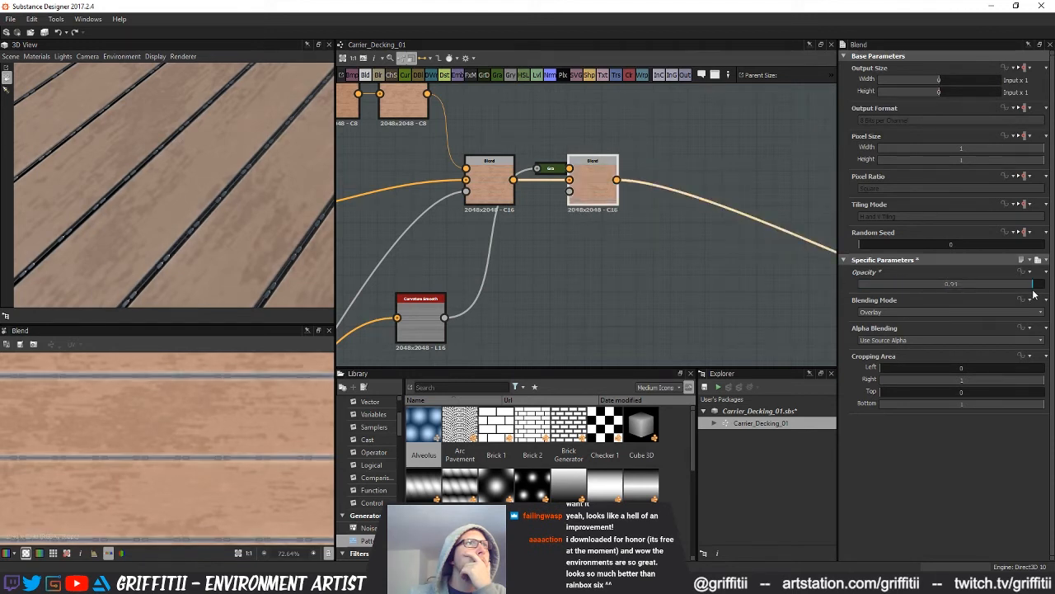
left_click(608, 271)
- Examine the blurred normal and HBAO branches of the graph and the whole plank surface on the 3D model
scroll(501, 279, "down", 3)
middle_click_drag(513, 252, 556, 125)
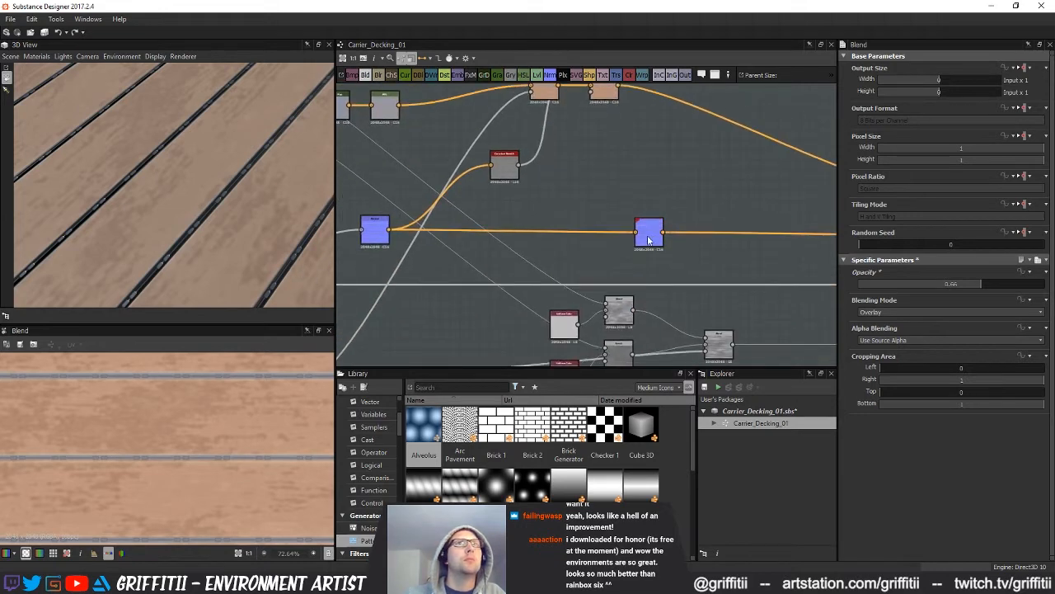
left_click(649, 233)
middle_click_drag(619, 334, 433, 240)
double_click(529, 255)
middle_click_drag(530, 265, 697, 255)
double_click(422, 250)
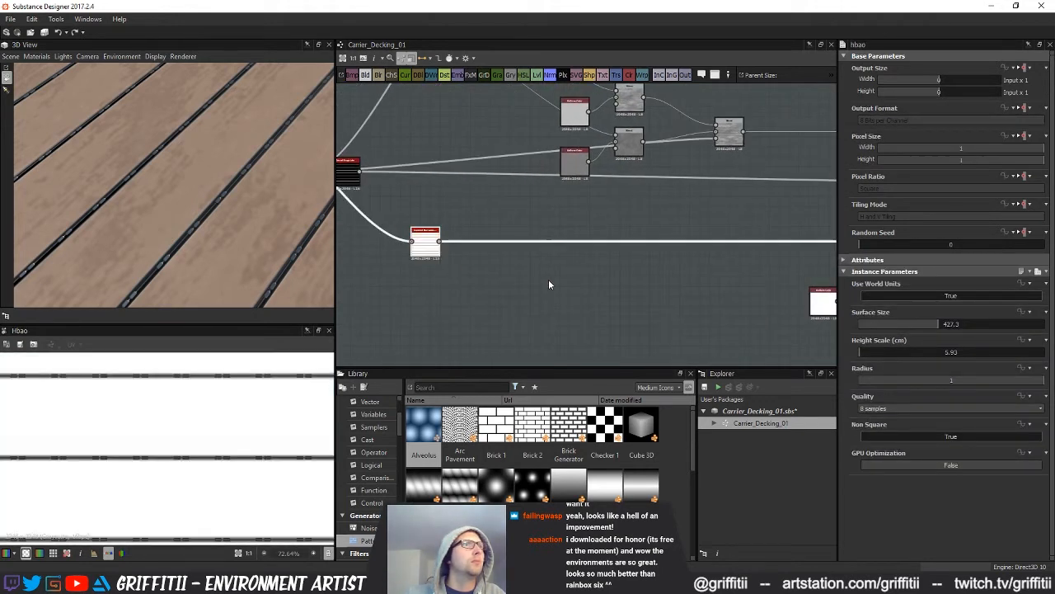
middle_click_drag(624, 289, 427, 285)
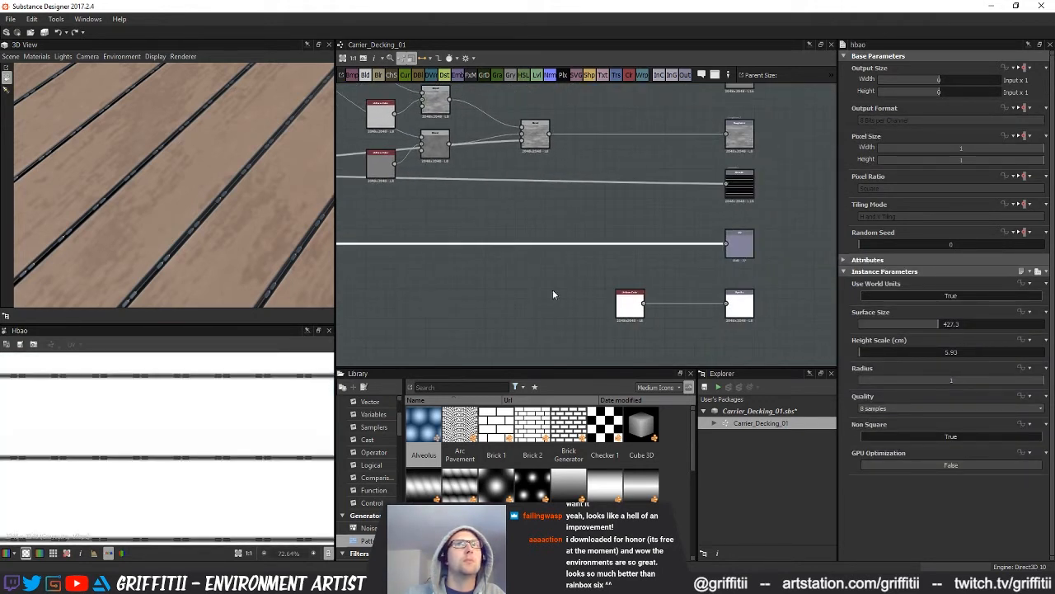
scroll(604, 295, "down", 5)
middle_click_drag(621, 318, 754, 338)
left_click_drag(242, 268, 237, 156)
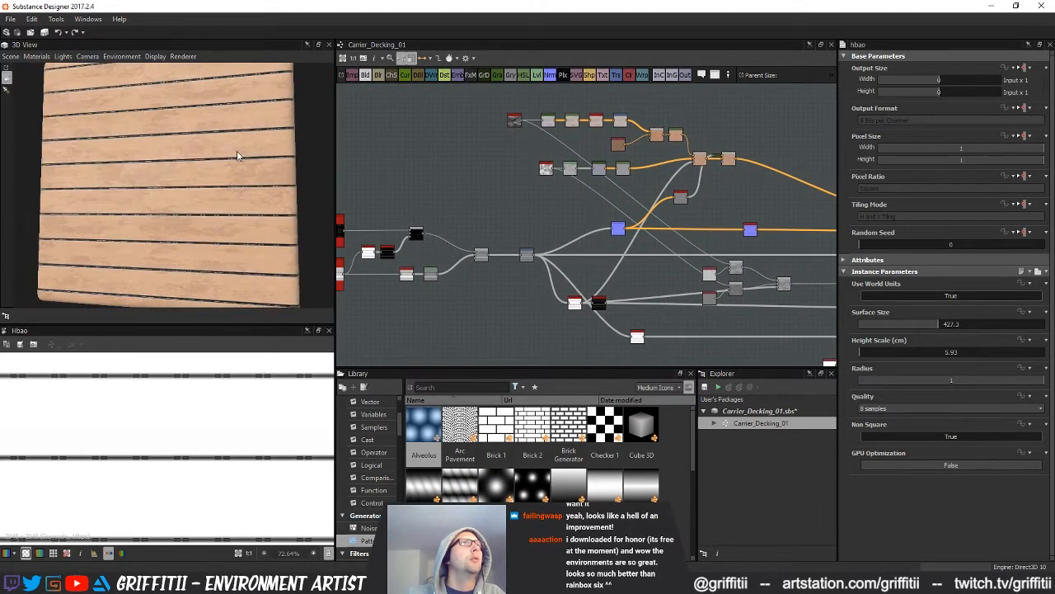
scroll(232, 235, "up", 3)
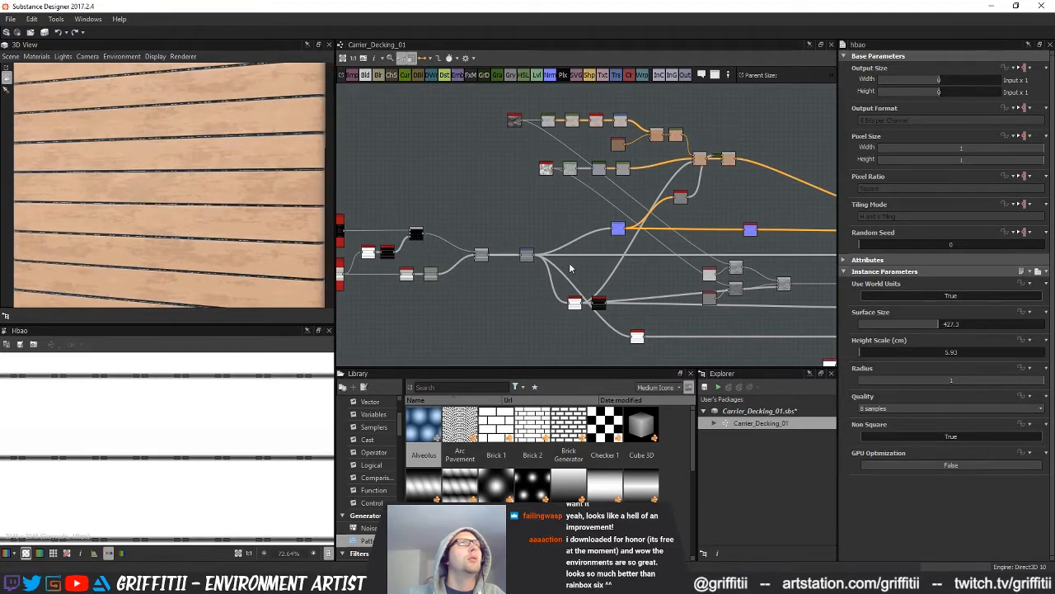
- Add a Directional Noise 4 node in the empty graph area below the height branch and check its full pattern
middle_click_drag(571, 268, 573, 230)
key("space")
type("dir")
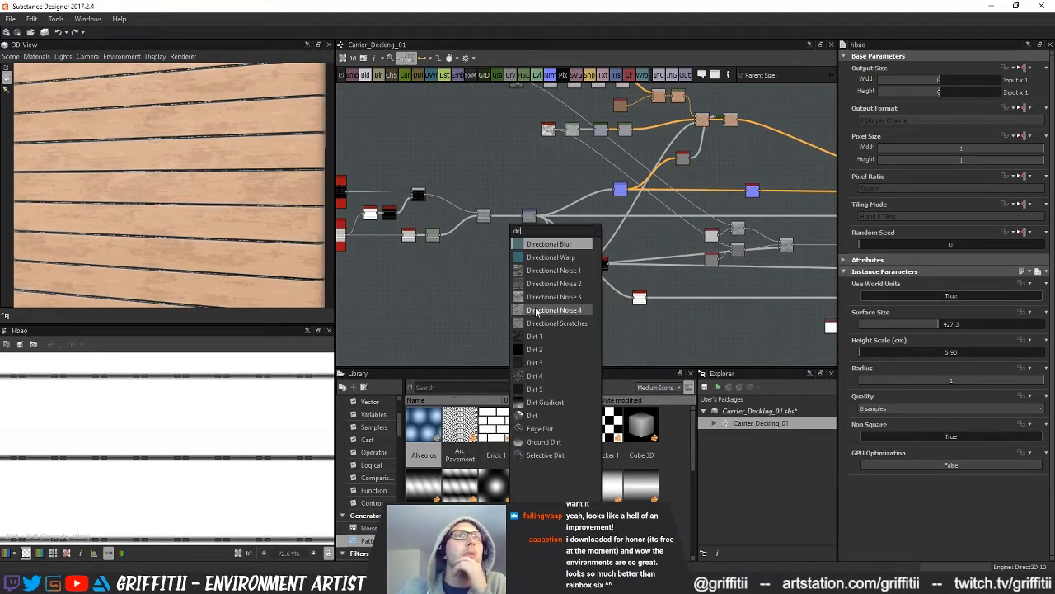
left_click(536, 309)
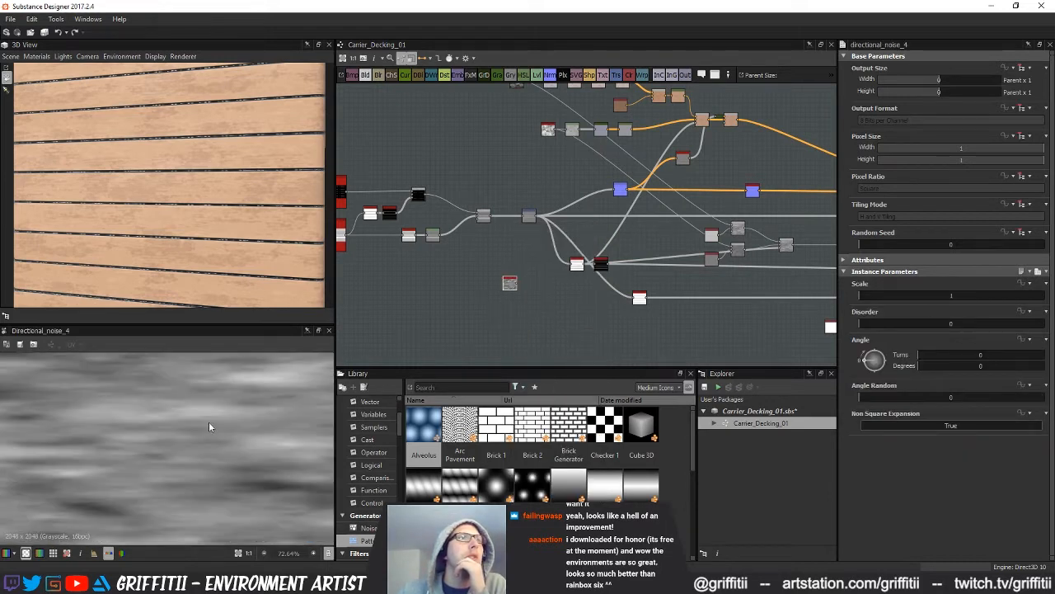
scroll(209, 421, "down", 8)
scroll(480, 352, "up", 2)
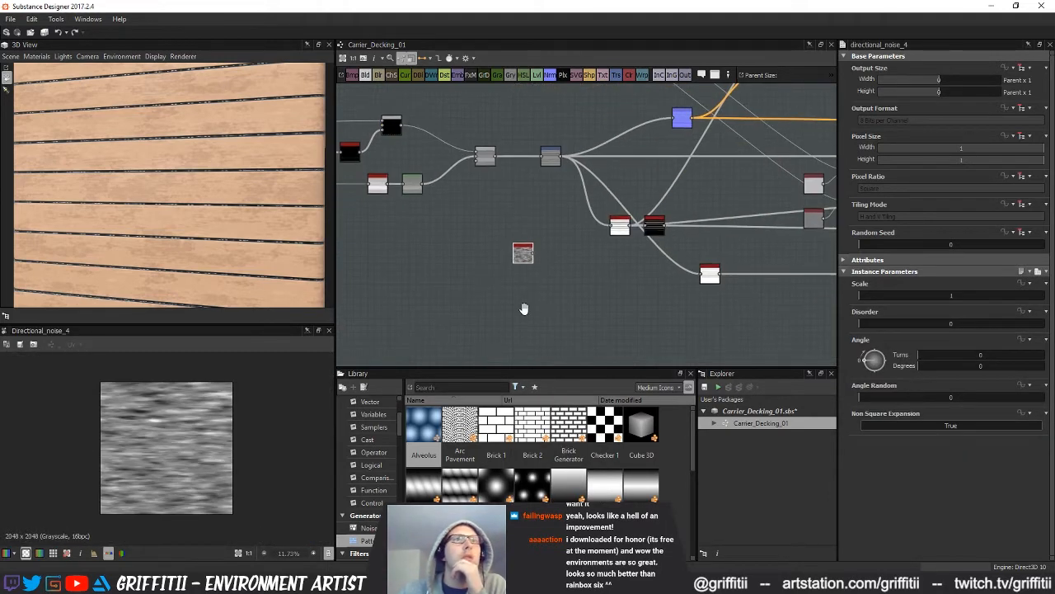
- Add a Directional Noise 1 node below Directional Noise 4 and check its streak pattern
key("space")
type("dir")
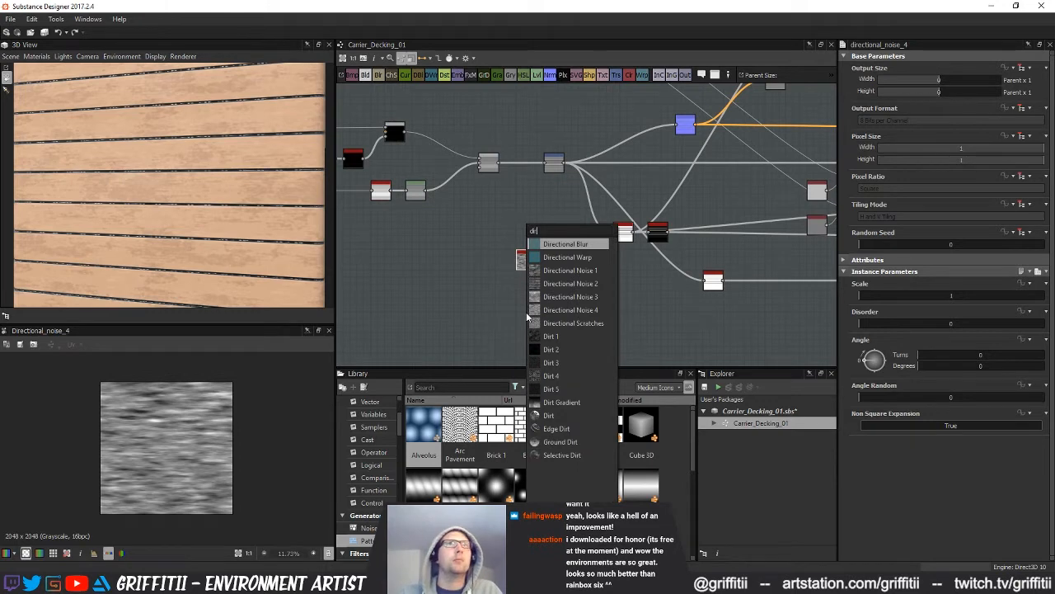
left_click(545, 272)
scroll(185, 480, "up", 3)
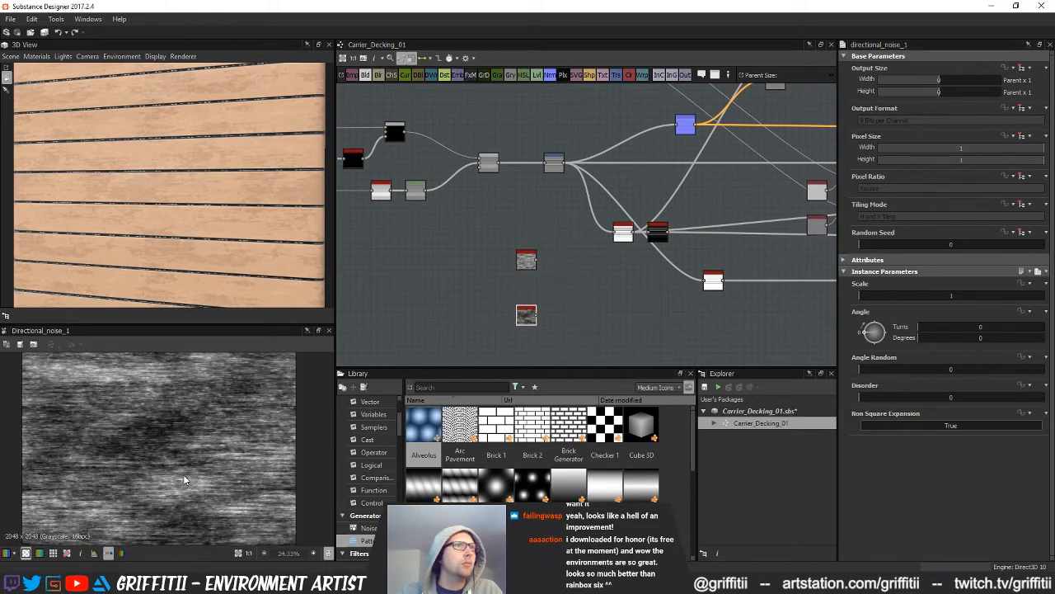
mouse_move(623, 294)
middle_mouse_down()
mouse_move(639, 273)
mouse_move(639, 289)
middle_mouse_up()
middle_click_drag(563, 300, 568, 282)
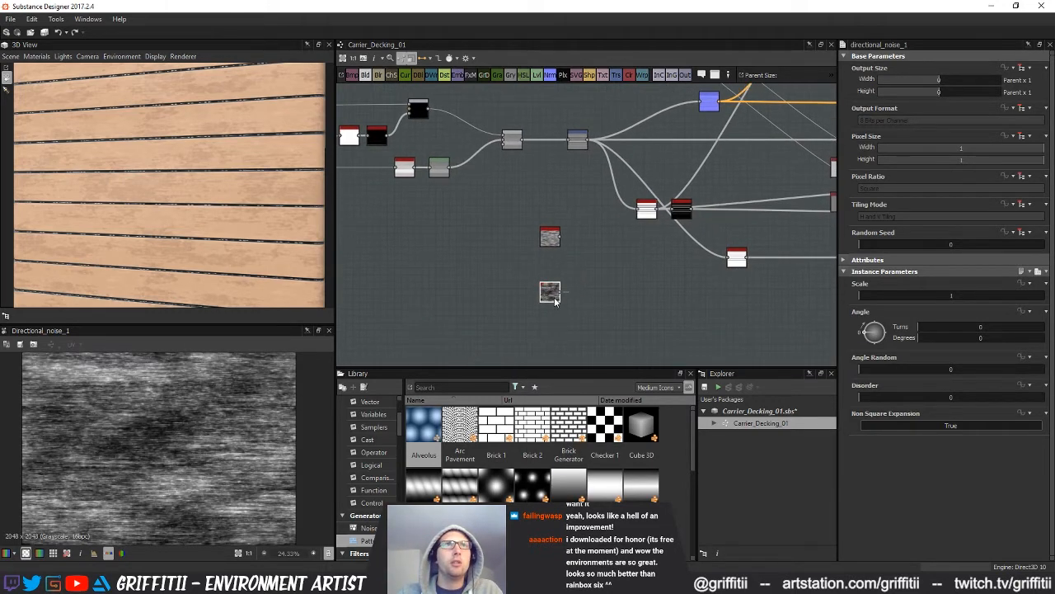
- Add a Levels node after Directional Noise 1 and narrow its input range to a high-contrast black-and-white streak mask
key("ctrl+l")
left_click_drag(1035, 302, 931, 301)
left_click_drag(857, 302, 913, 305)
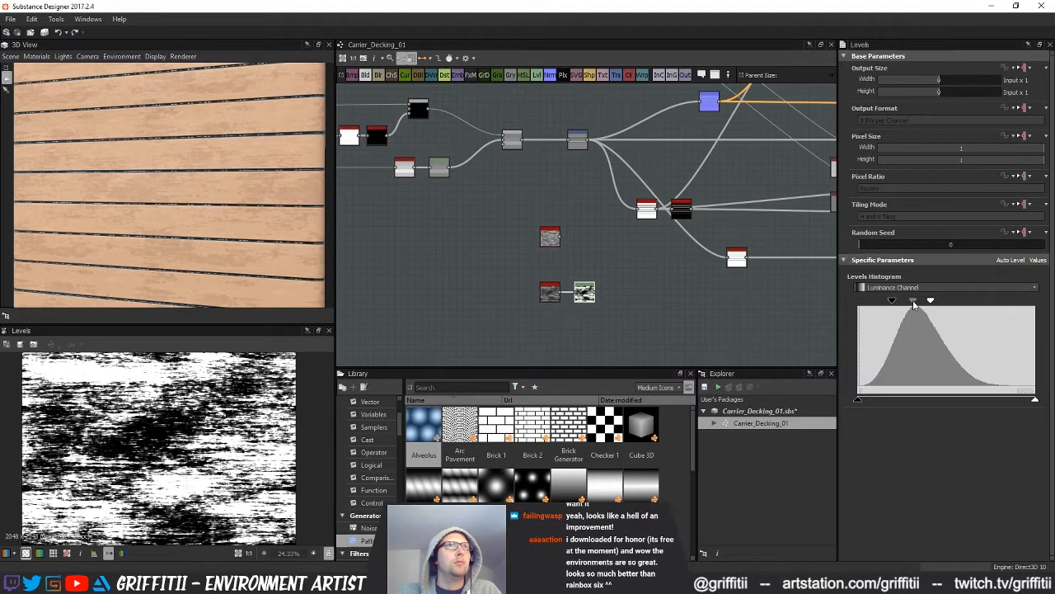
- Move Directional Noise 1 and its Levels node up above the wood color Blend nodes
scroll(590, 300, "down", 1)
middle_click_drag(589, 300, 453, 366)
middle_click_drag(696, 248, 595, 283)
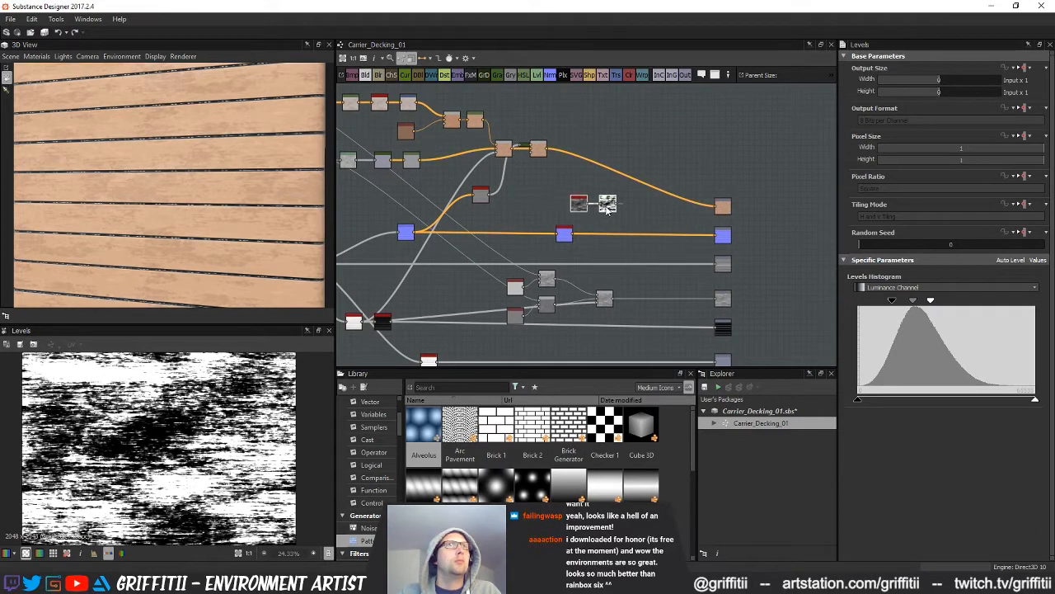
left_click_drag(611, 136, 574, 116)
middle_click_drag(582, 161, 582, 208)
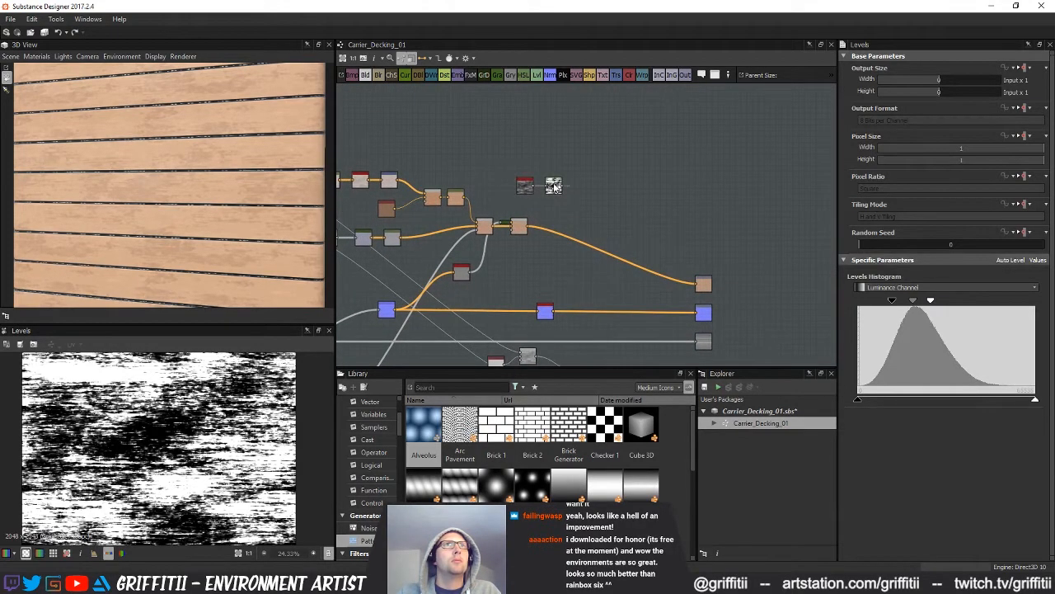
- Insert a Transformation 2D node between Directional Noise 1 and Levels and stretch the noise horizontally into long streaks
left_click(616, 76)
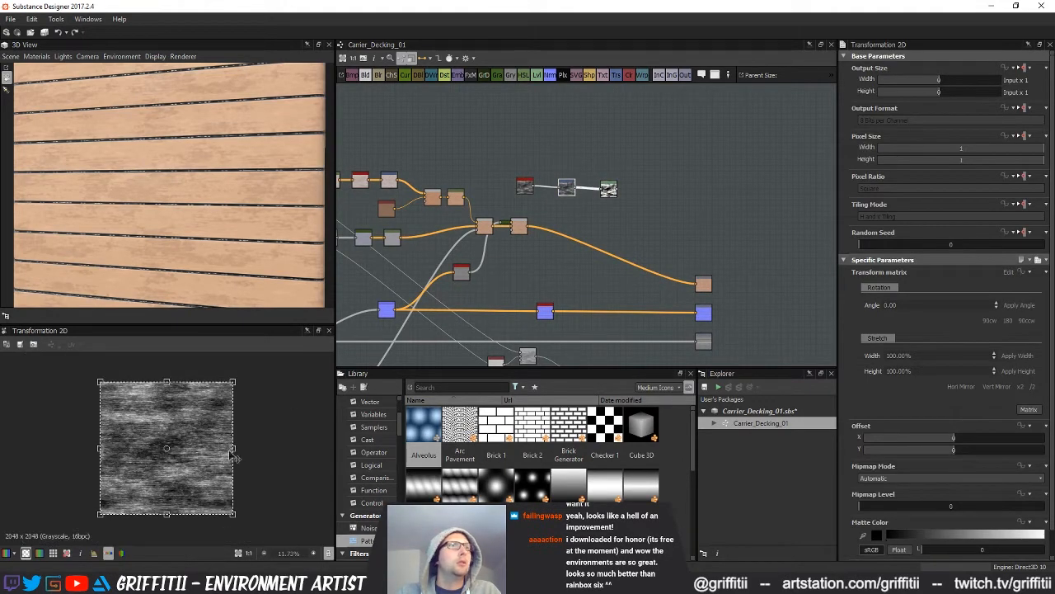
left_click_drag(235, 448, 333, 448)
left_click_drag(432, 445, 829, 447)
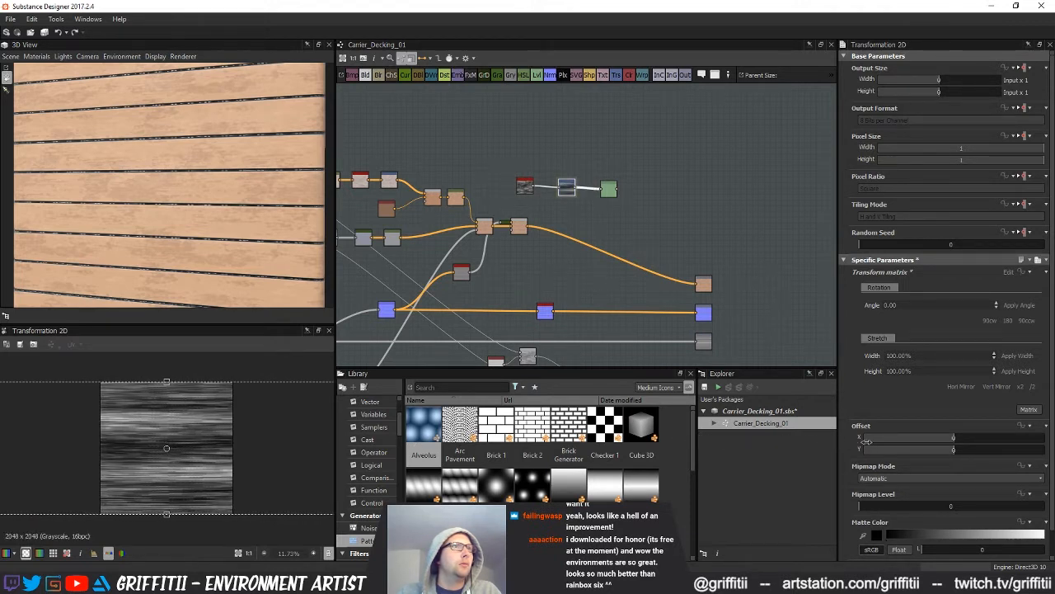
scroll(267, 469, "down", 1)
scroll(266, 469, "down", 2)
scroll(567, 219, "up", 2)
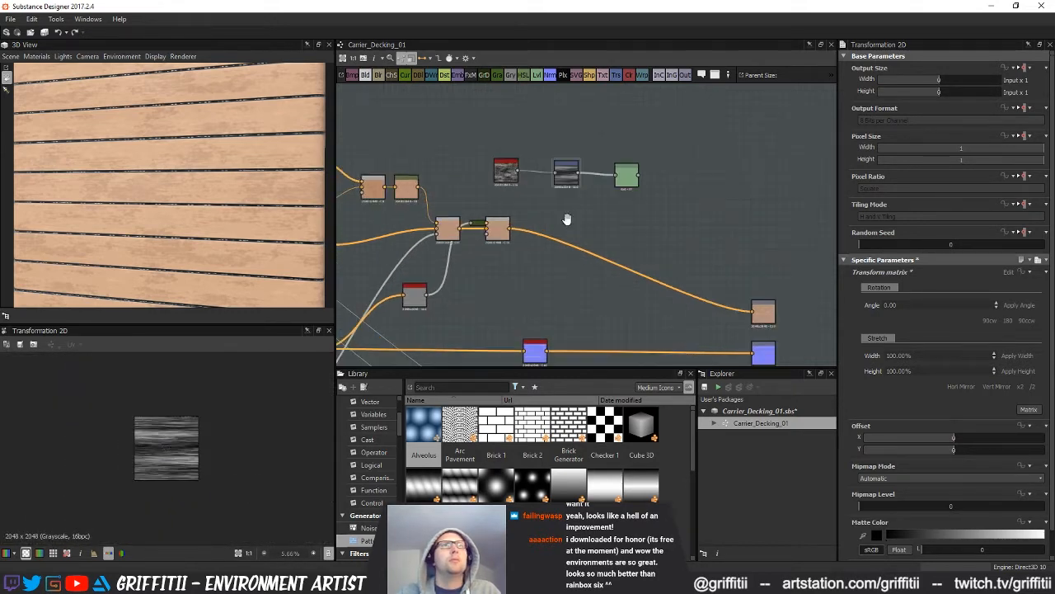
- Line up the Directional Noise 1, Transformation 2D and Levels nodes in a spaced row above the color branch
middle_click_drag(618, 243, 621, 258)
left_click_drag(516, 152, 647, 232)
left_click_drag(648, 223, 610, 177)
left_click_drag(550, 189, 490, 187)
left_click_drag(608, 181, 592, 188)
left_click(548, 191)
scroll(568, 230, "up", 2)
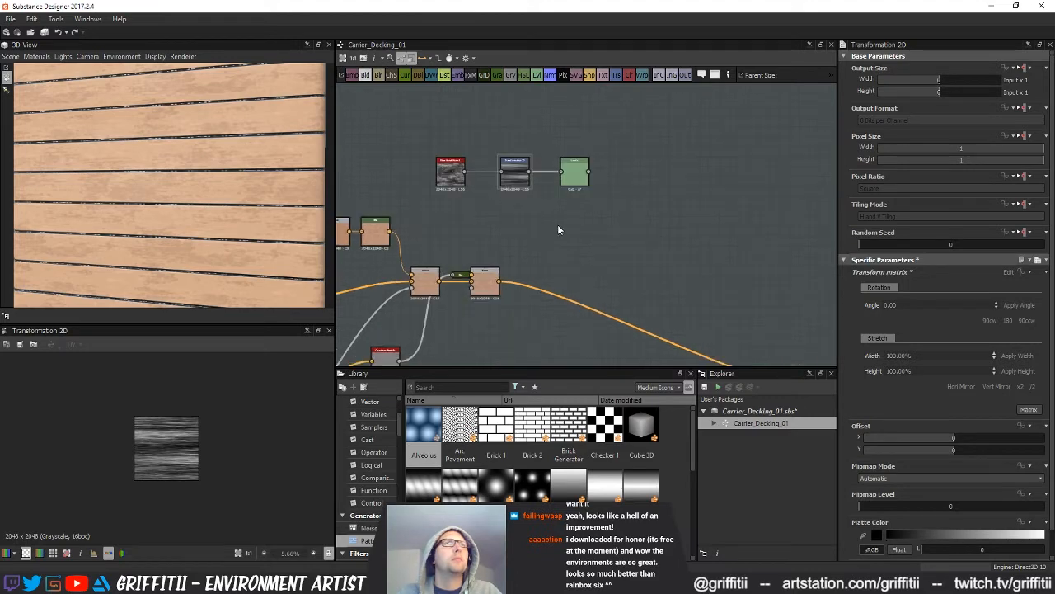
- Add a Blend node below the streak mask row and shift the Overlay Blend and Curvature Smooth nodes to make room
left_click(366, 76)
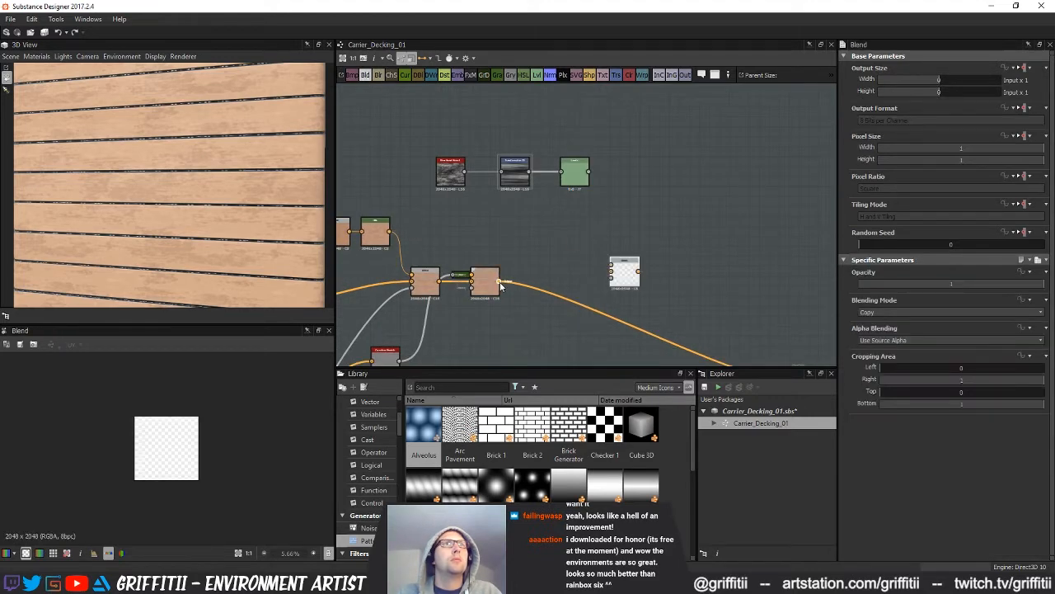
middle_click_drag(511, 249, 585, 213)
left_click_drag(566, 248, 651, 247)
scroll(640, 277, "down", 2)
middle_click_drag(640, 282, 617, 271)
left_click_drag(614, 249, 686, 249)
left_click_drag(489, 302, 593, 296)
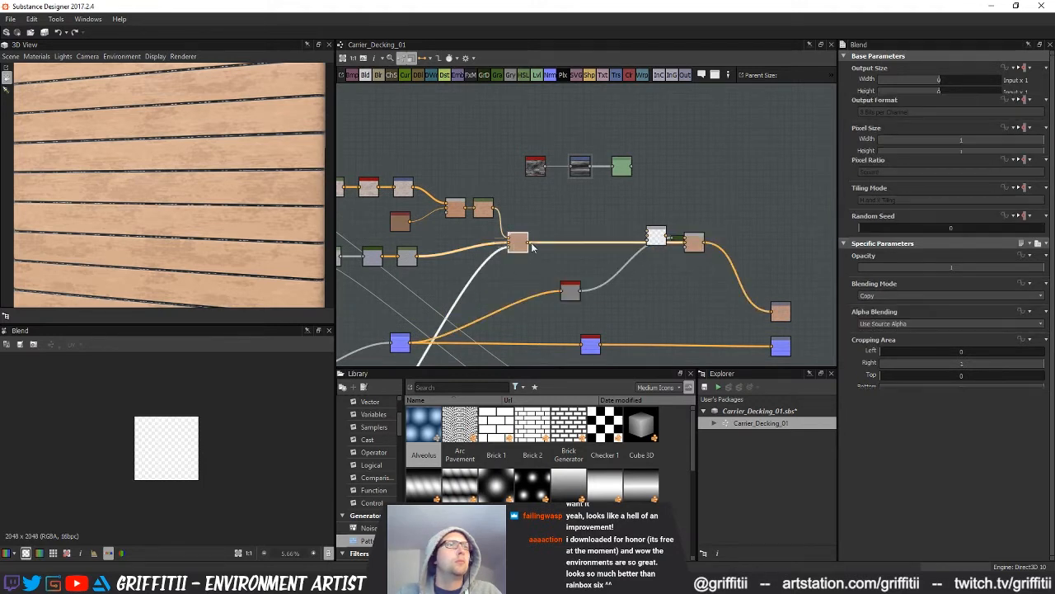
middle_click_drag(582, 258, 585, 299)
scroll(581, 299, "up", 3)
left_click(563, 303)
left_click_drag(742, 271, 685, 228)
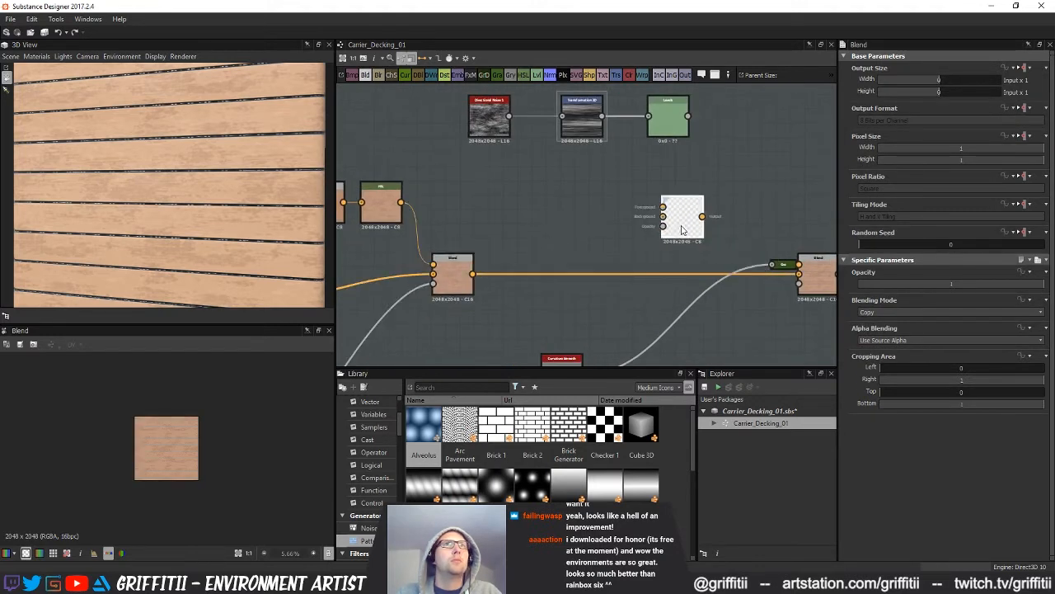
- Connect the HSL output of the wood color branch to the background input of the new Blend node
middle_click_drag(481, 242, 625, 235)
scroll(625, 235, "down", 3)
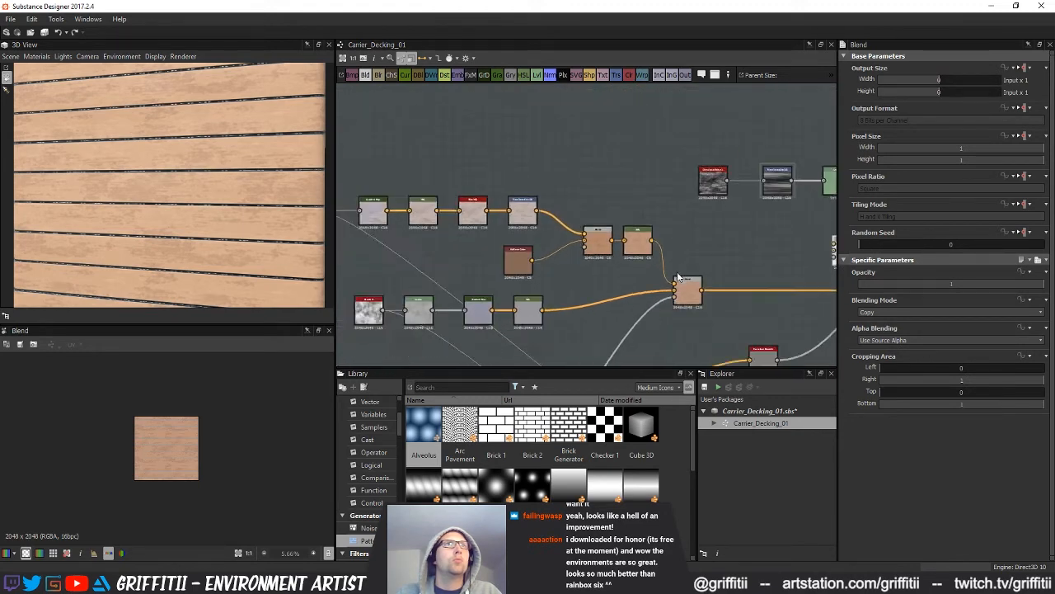
left_click(536, 244)
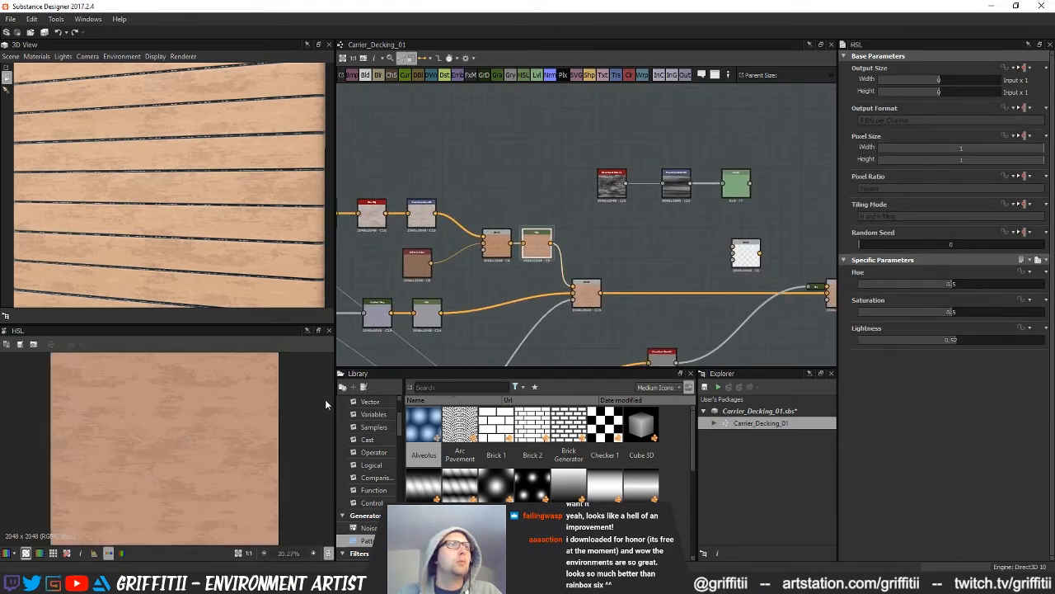
middle_click_drag(570, 243, 506, 251)
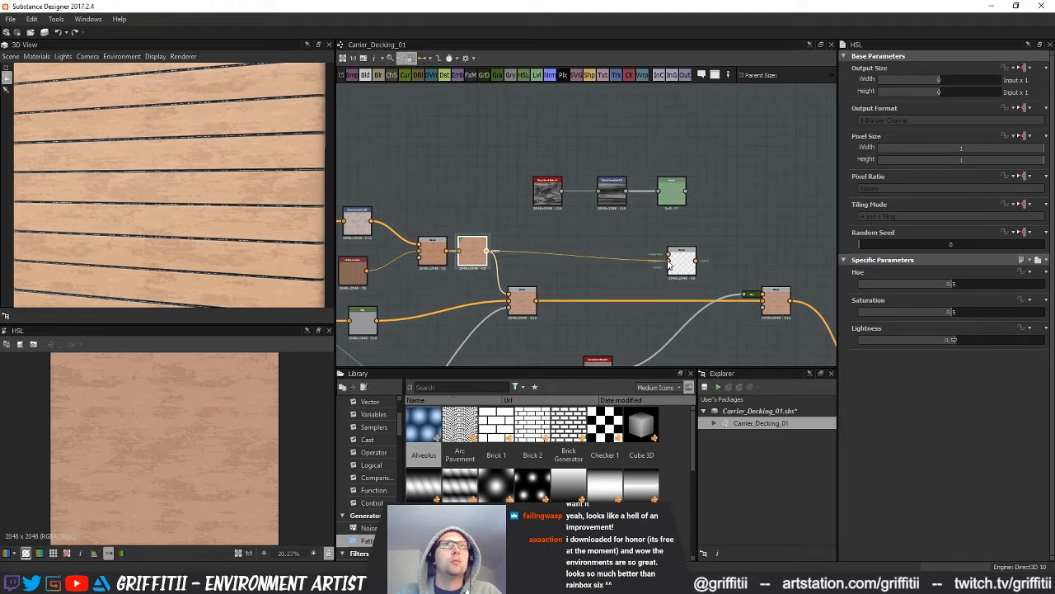
left_click_drag(669, 265, 669, 263)
left_click_drag(682, 263, 638, 243)
- Reposition the streak mask row and new Blend, and feed the Levels output through a Gradient Map into the Blend's foreground
left_click_drag(482, 141, 678, 212)
left_click_drag(673, 193, 494, 135)
left_click(563, 200)
left_click_drag(634, 239, 599, 190)
left_click(494, 74)
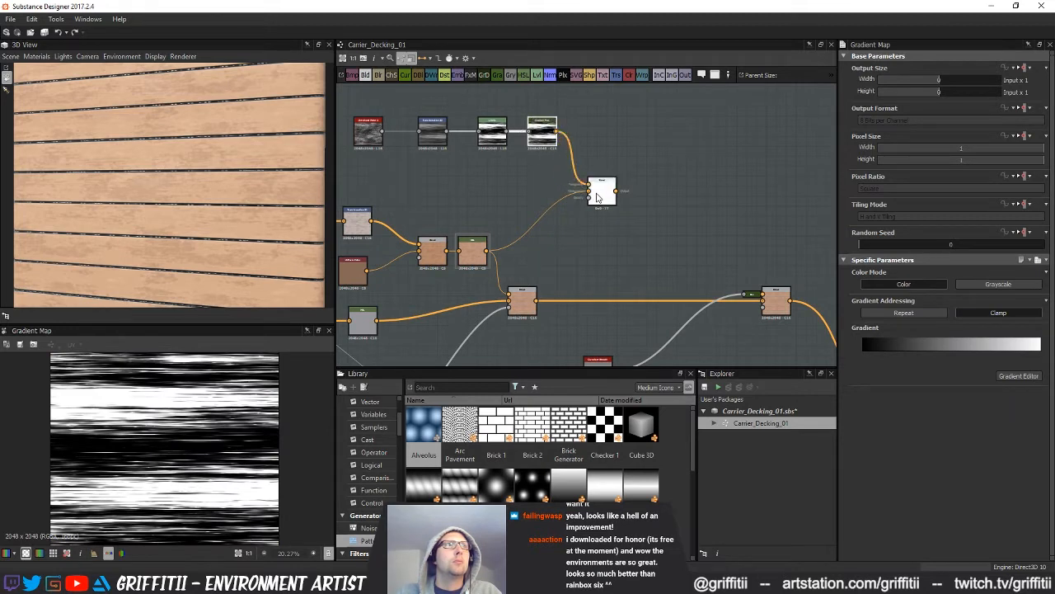
- Add a Directional Noise 2 node above the streak mask row and set its scale to 2
middle_click_drag(516, 193, 632, 272)
key("space")
type("dir")
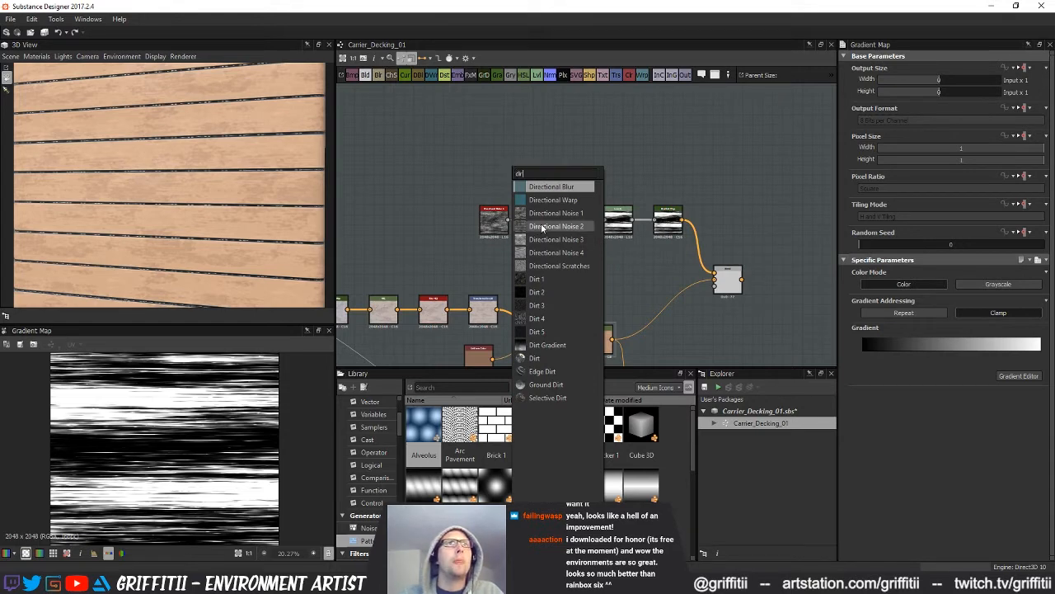
left_click(541, 225)
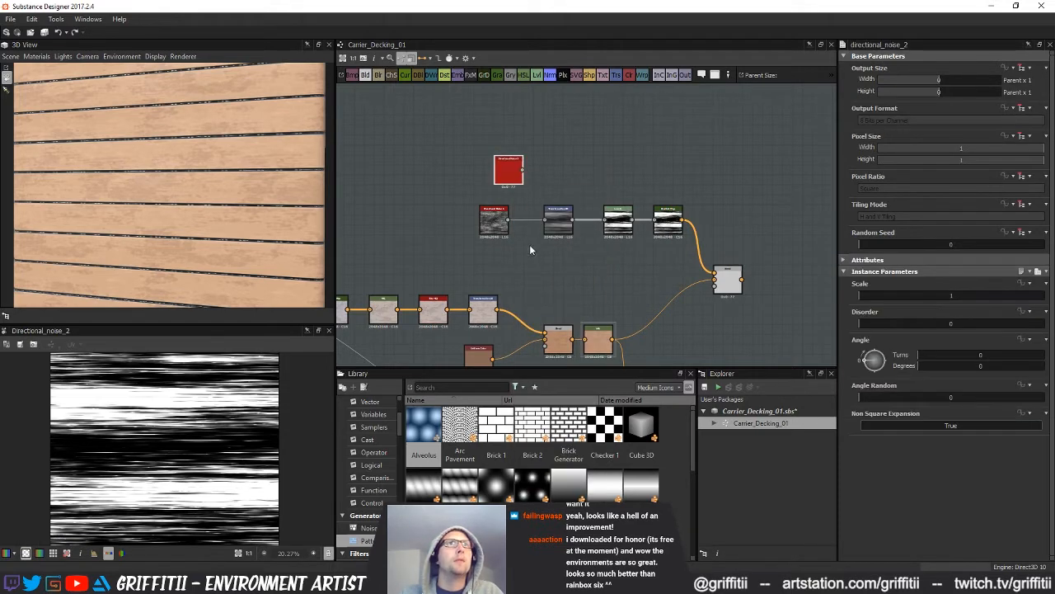
left_click(911, 297)
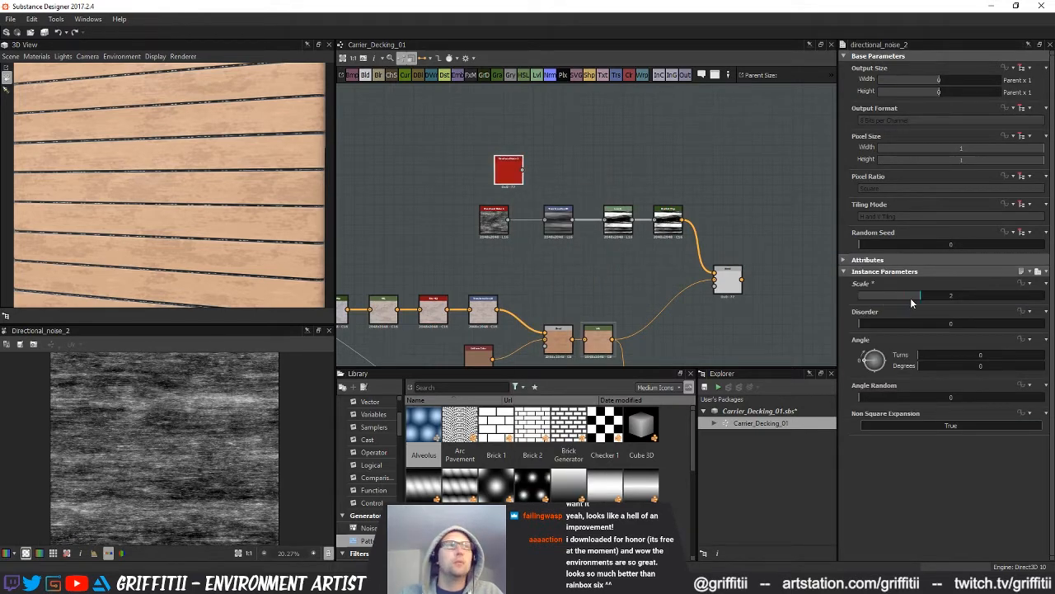
- Delete the Transformation 2D node from the streak row and set Directional Noise 1 to scale 1, angle random 0.05 and disorder 0.25
left_click_drag(935, 297, 836, 297)
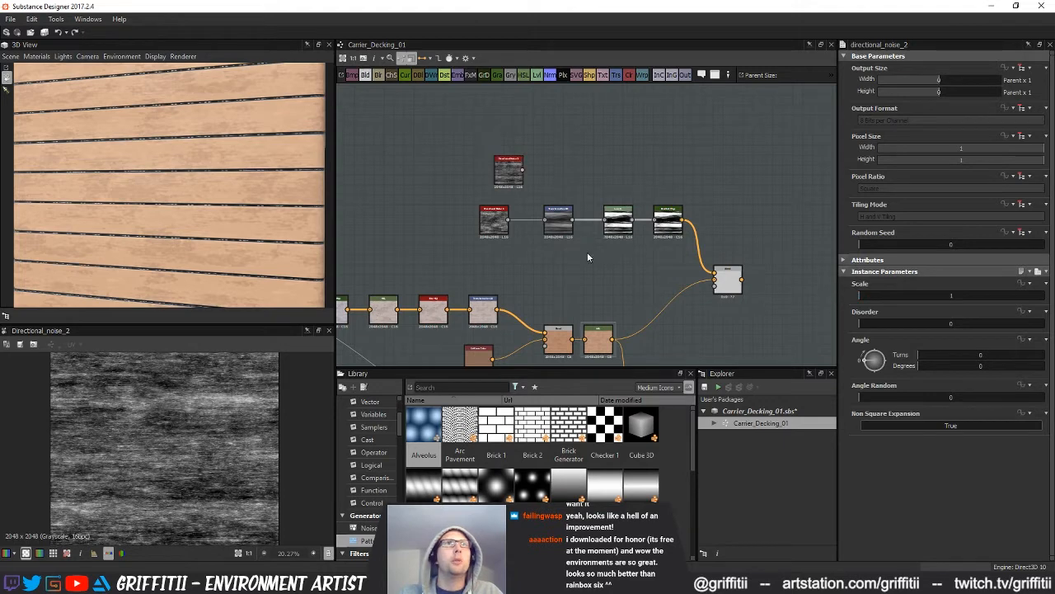
key("Delete")
left_click(494, 221)
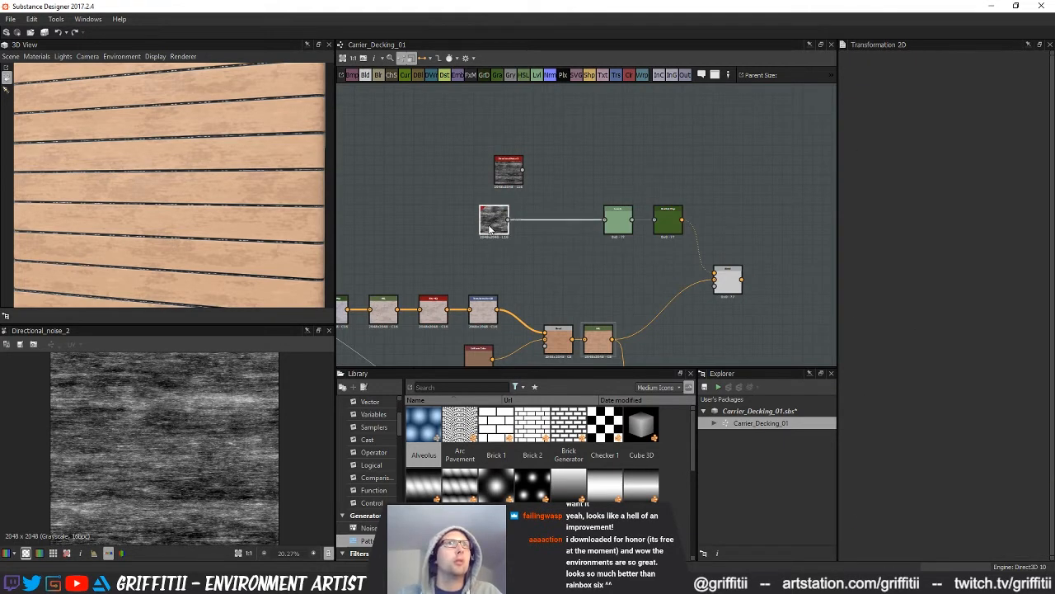
mouse_move(874, 302)
left_mouse_down()
mouse_move(1035, 301)
mouse_move(857, 295)
left_mouse_up()
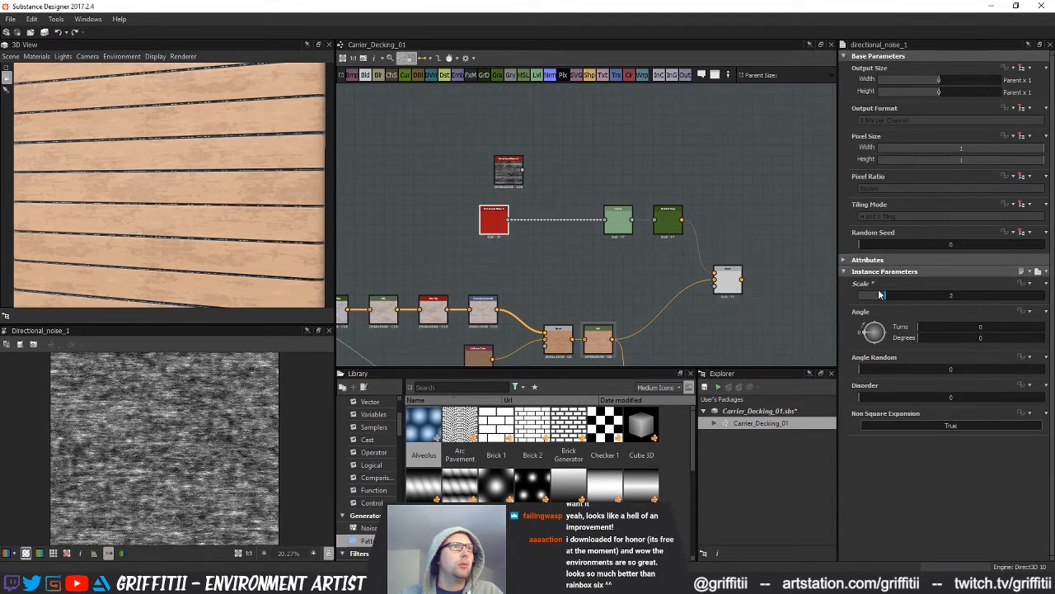
left_click_drag(871, 378, 905, 399)
middle_click_drag(531, 200, 503, 201)
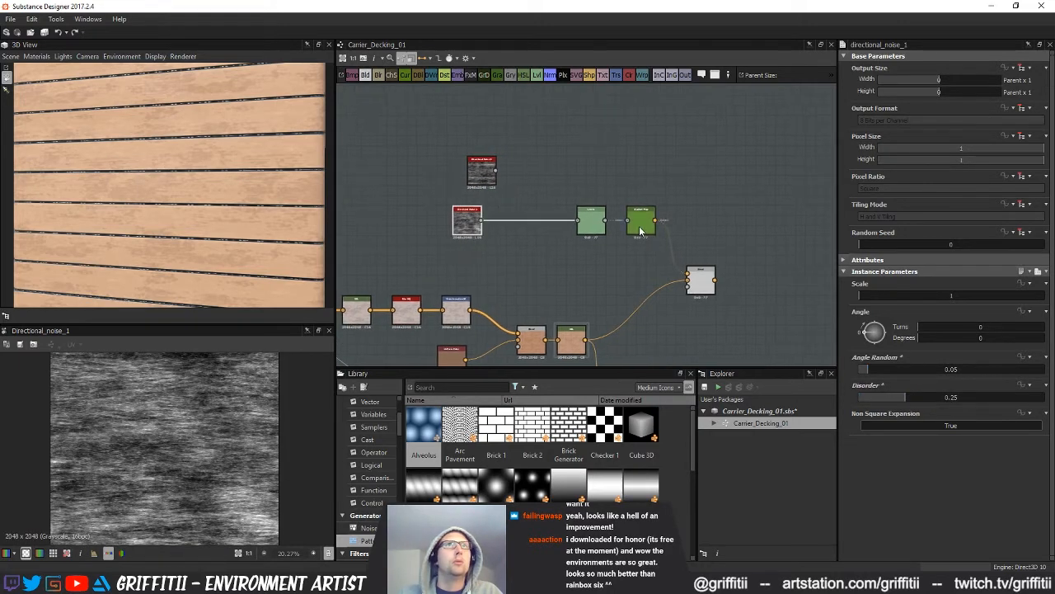
- Preview the Blend that combines the streaks with the wood color and set it to Subtract mode with opacity 0.06
double_click(641, 230)
double_click(706, 292)
middle_click_drag(706, 292, 653, 279)
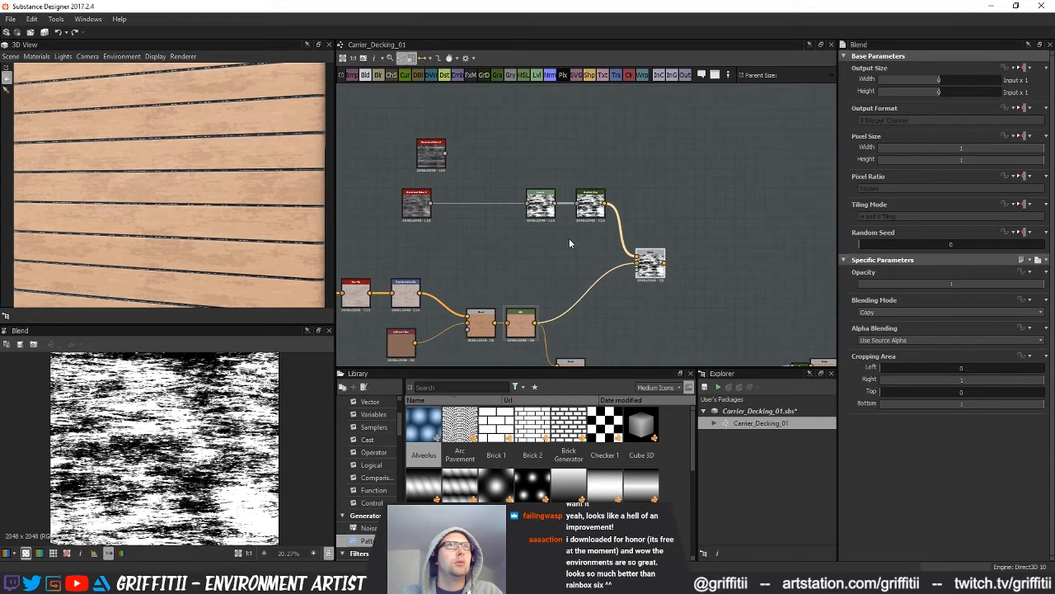
left_click(882, 311)
left_click(872, 336)
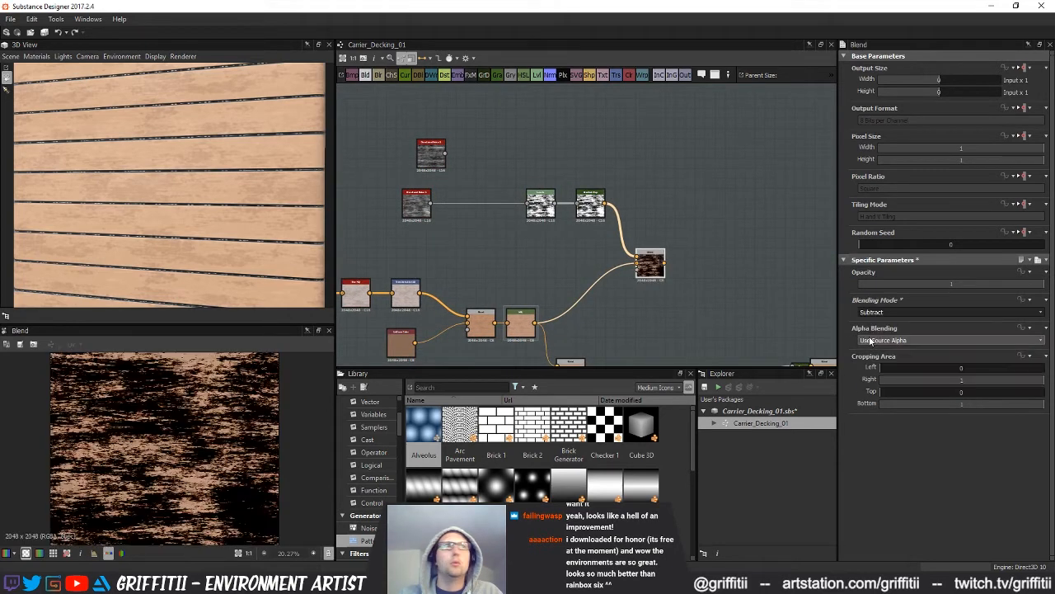
left_click_drag(905, 284, 872, 283)
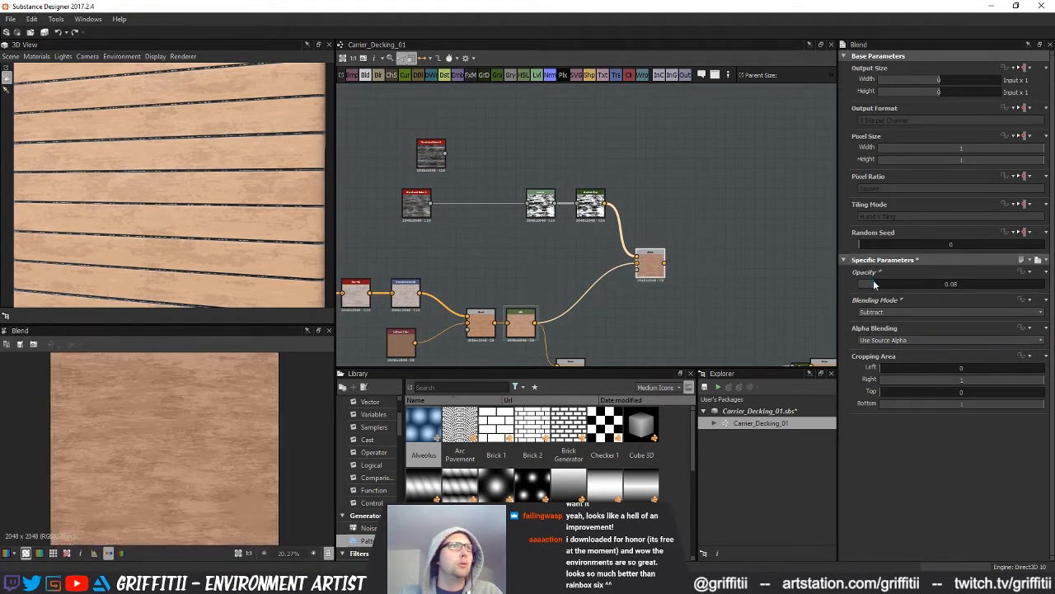
left_click_drag(873, 284, 869, 284)
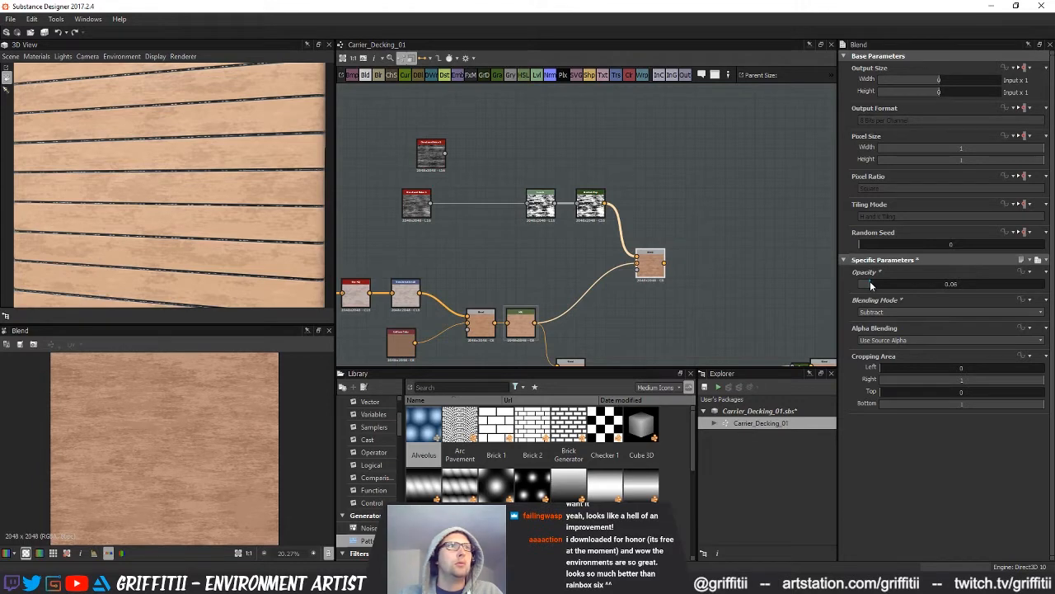
- Set Directional Noise 2 to scale 3, disorder 0.31 and angle random 0.06
middle_click_drag(475, 242, 507, 262)
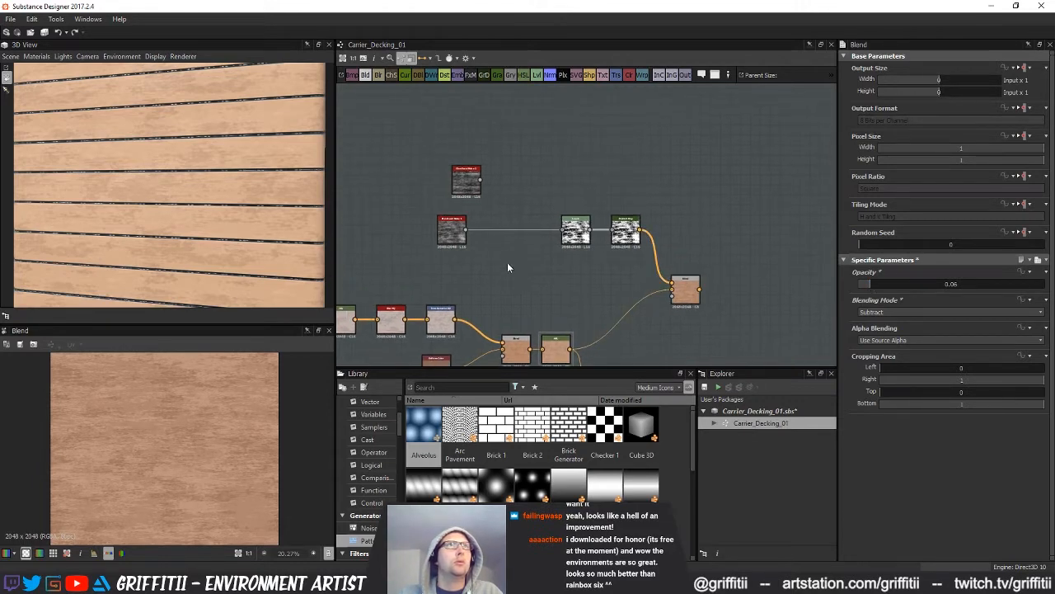
double_click(464, 174)
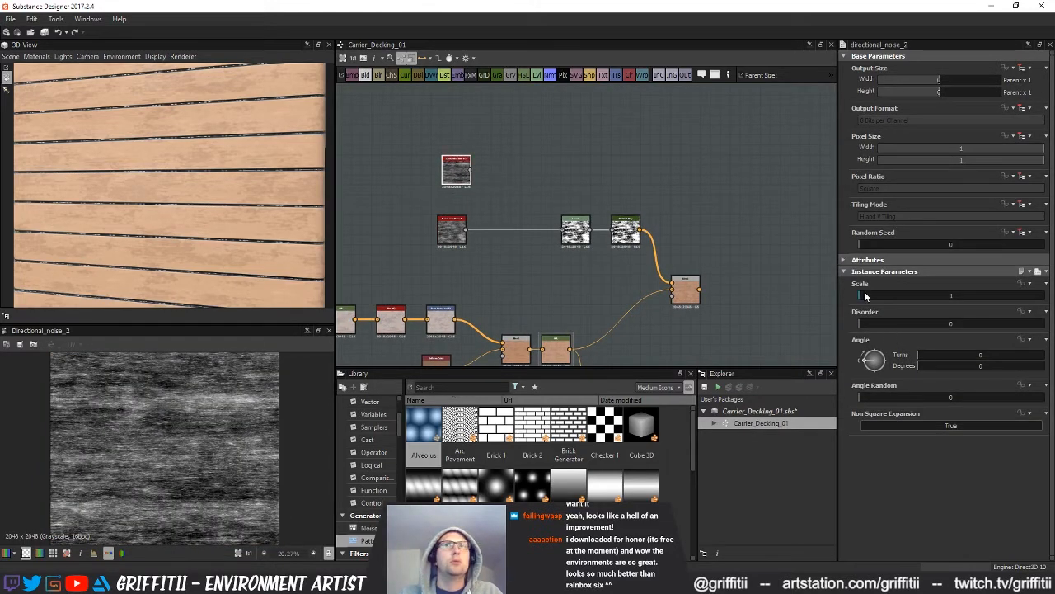
left_click_drag(888, 298, 893, 297)
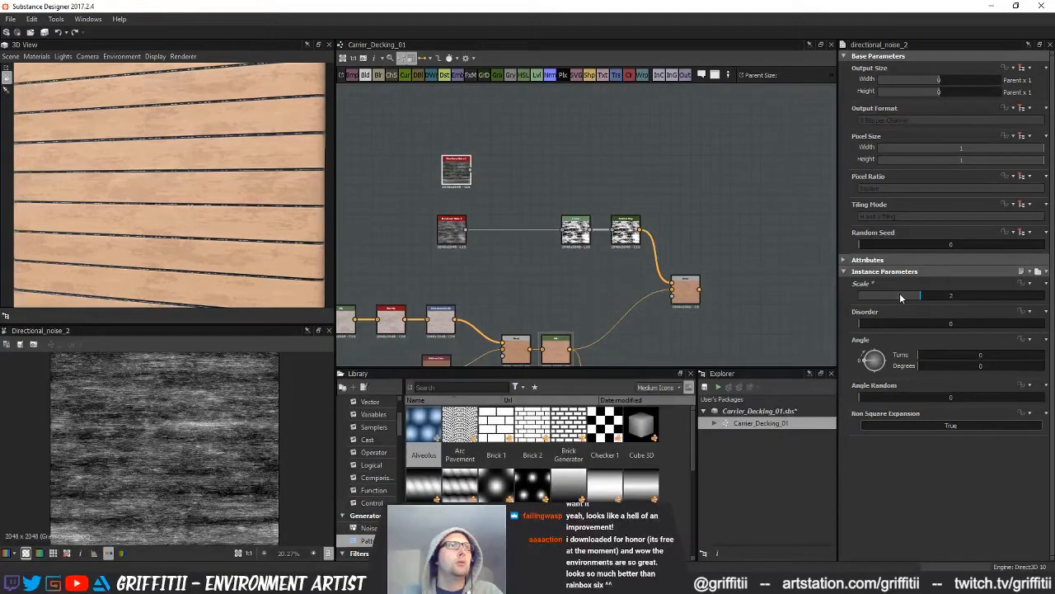
left_click_drag(946, 294, 975, 299)
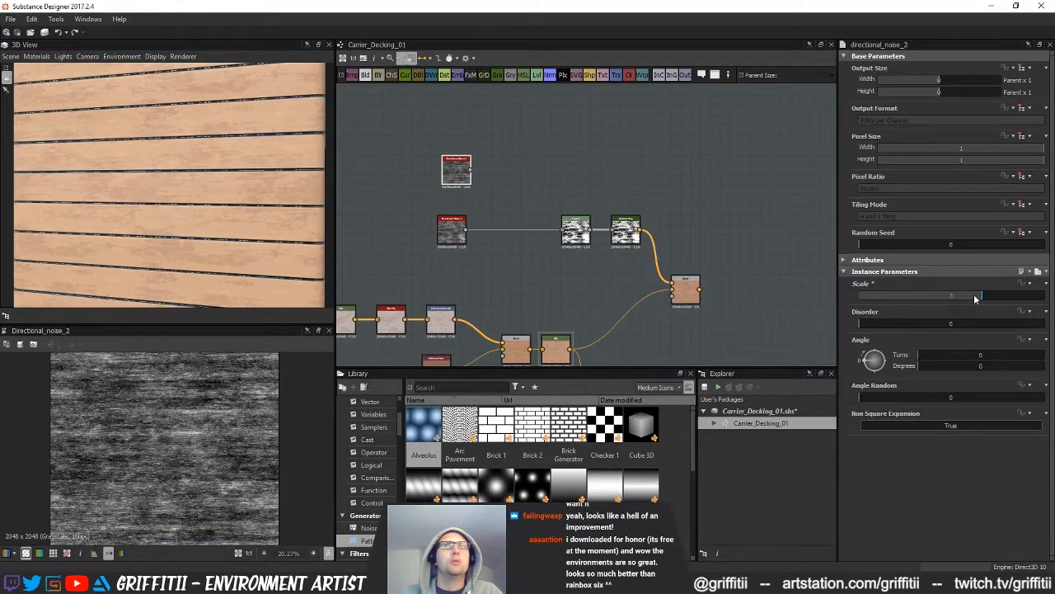
scroll(143, 412, "down", 3)
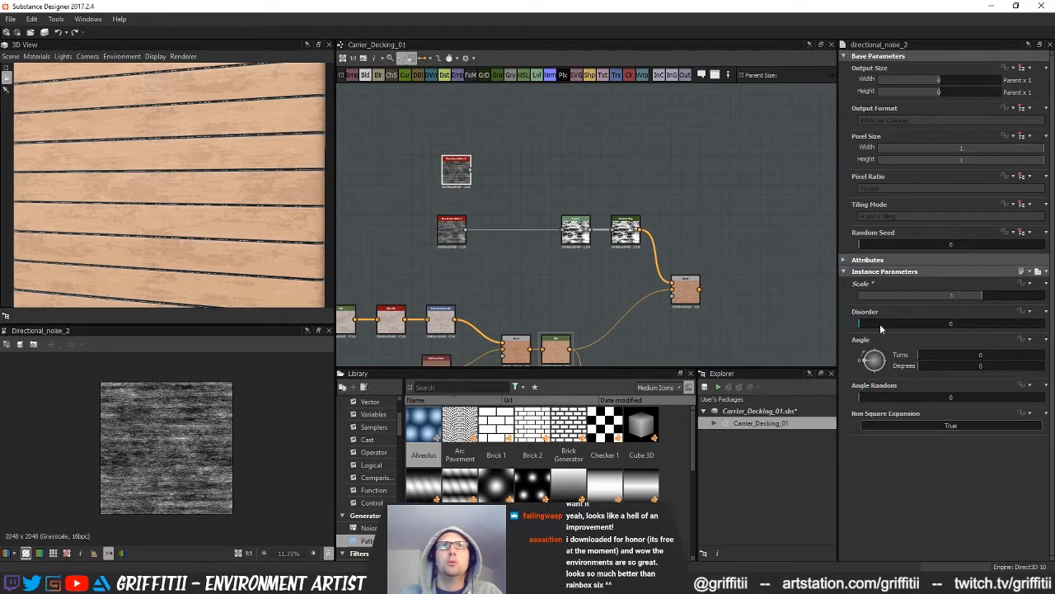
left_click_drag(879, 323, 916, 324)
left_click(883, 395)
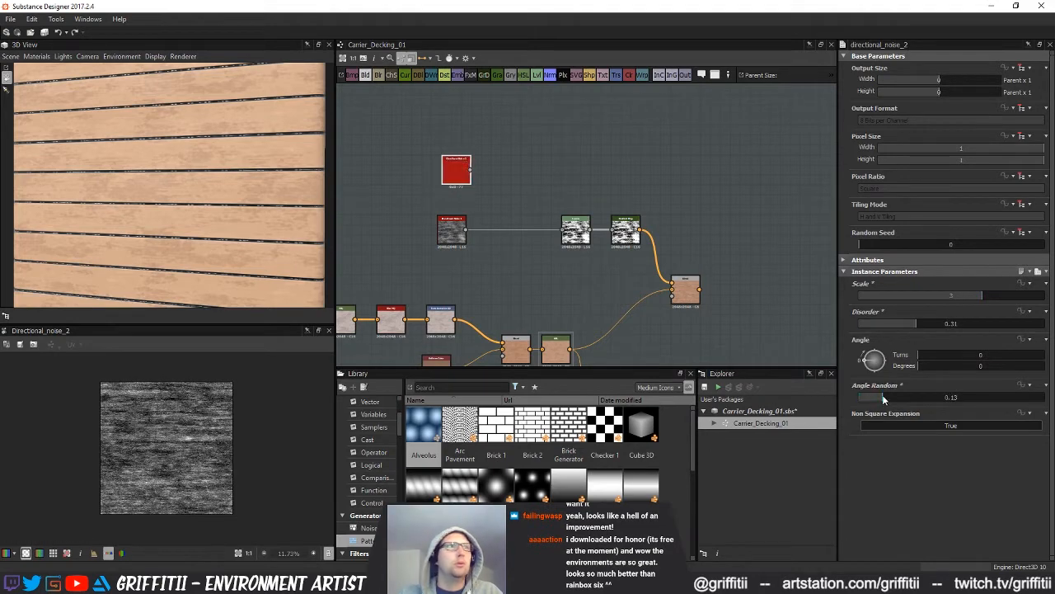
left_click_drag(883, 394, 872, 393)
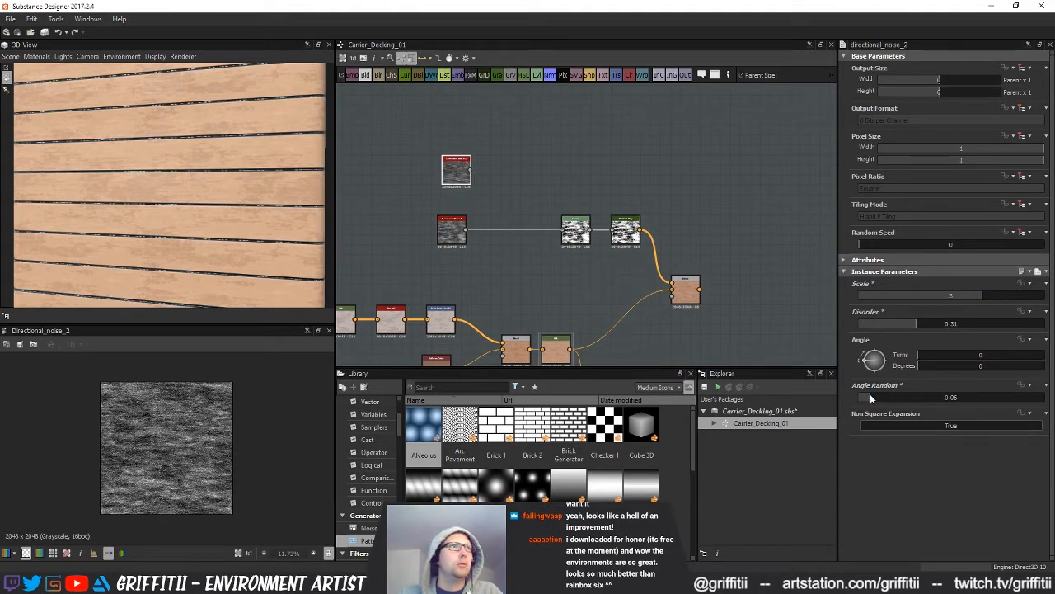
- Duplicate the Levels node, feed it from Directional Noise 2, and line up both Levels nodes beside their noises
scroll(548, 190, "up", 2)
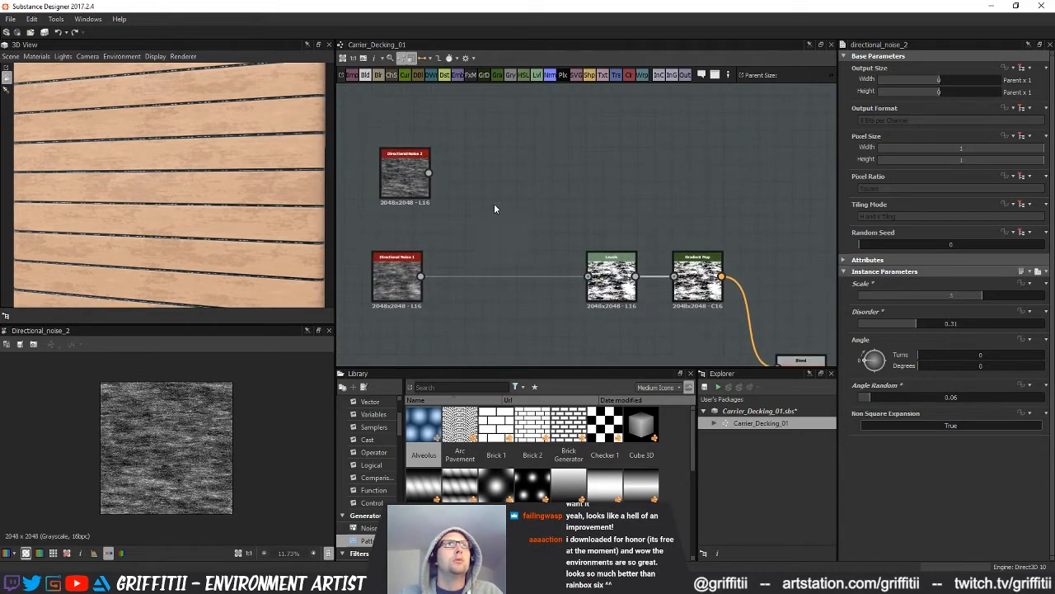
left_click(620, 302)
key("ctrl+d")
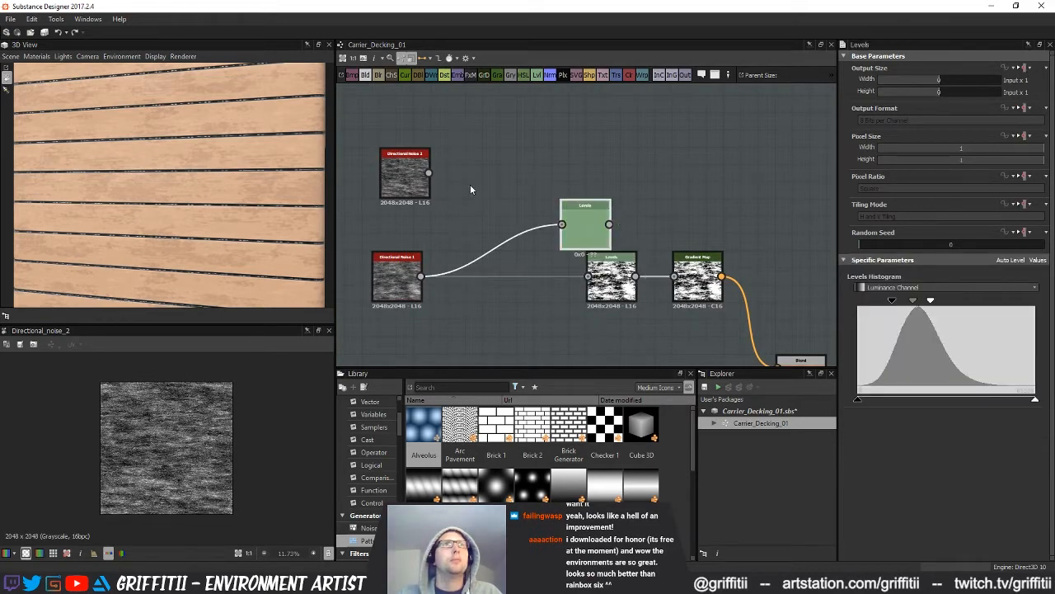
left_click_drag(588, 236, 587, 235)
left_click_drag(588, 235, 605, 200)
double_click(605, 199)
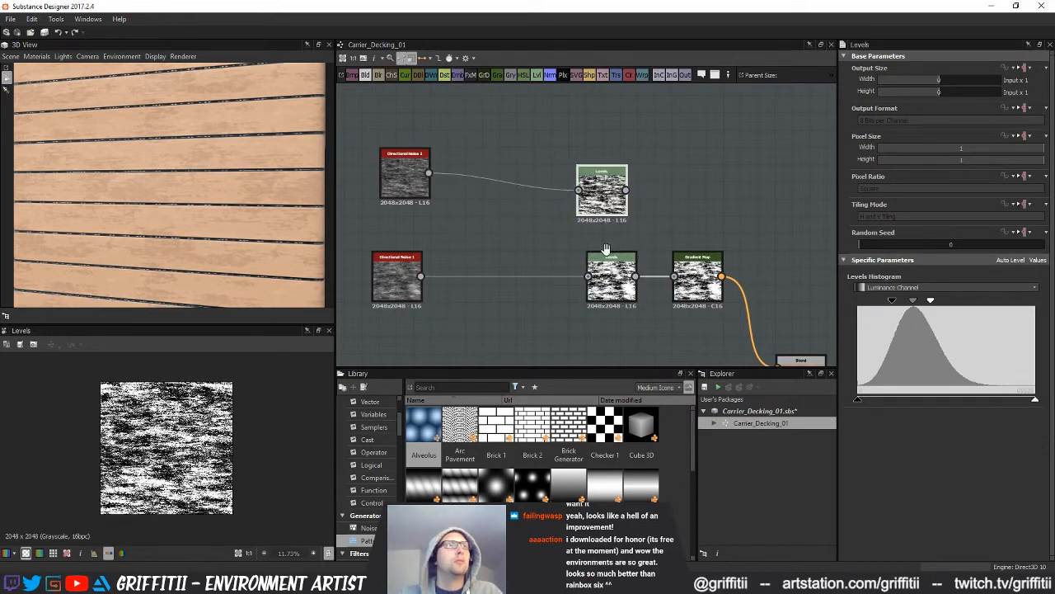
middle_click_drag(606, 246, 559, 245)
left_click_drag(560, 196, 568, 177)
left_click_drag(564, 281, 463, 280)
- Try the upper Levels output in the Gradient Map to preview its streaks in the Blend, and reconnect the lower Levels
left_click_drag(566, 177, 628, 276)
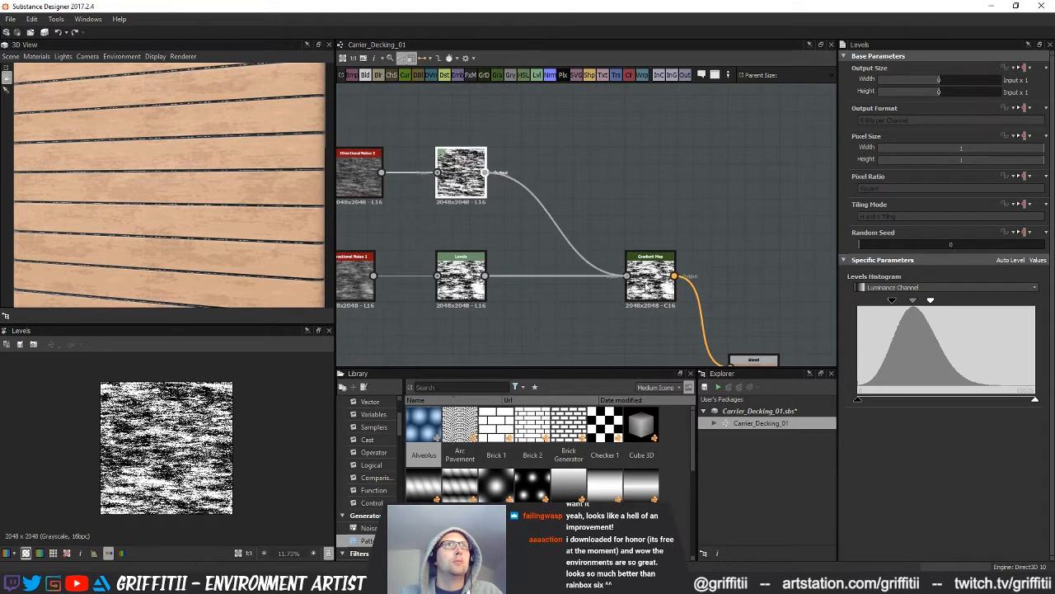
middle_click_drag(692, 345, 533, 239)
double_click(595, 281)
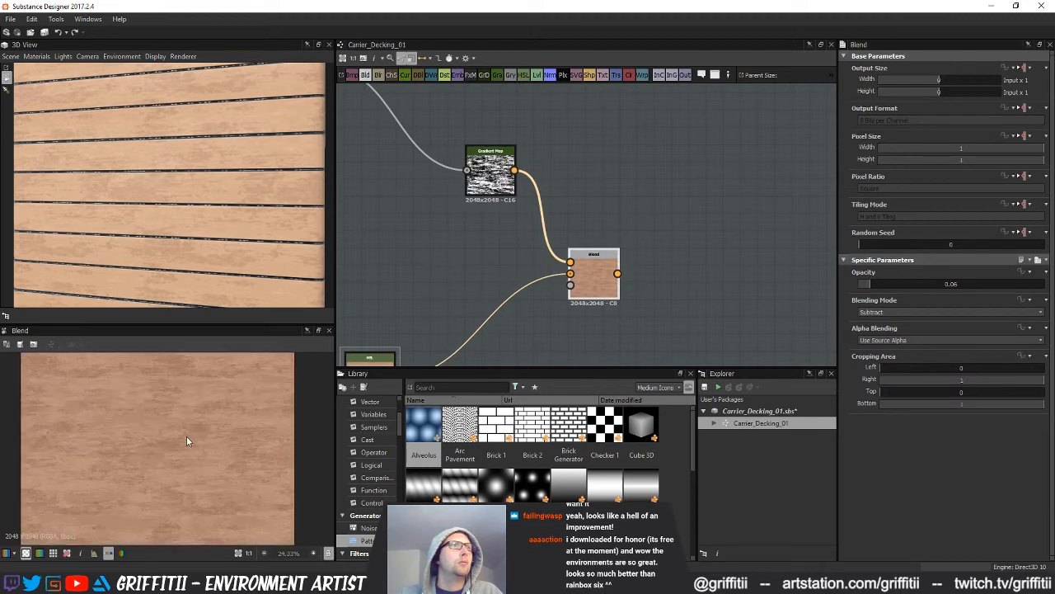
middle_click_drag(514, 191, 718, 302)
scroll(609, 265, "down", 1)
middle_click_drag(606, 264, 514, 230)
left_click(596, 265)
left_click_drag(453, 247, 569, 248)
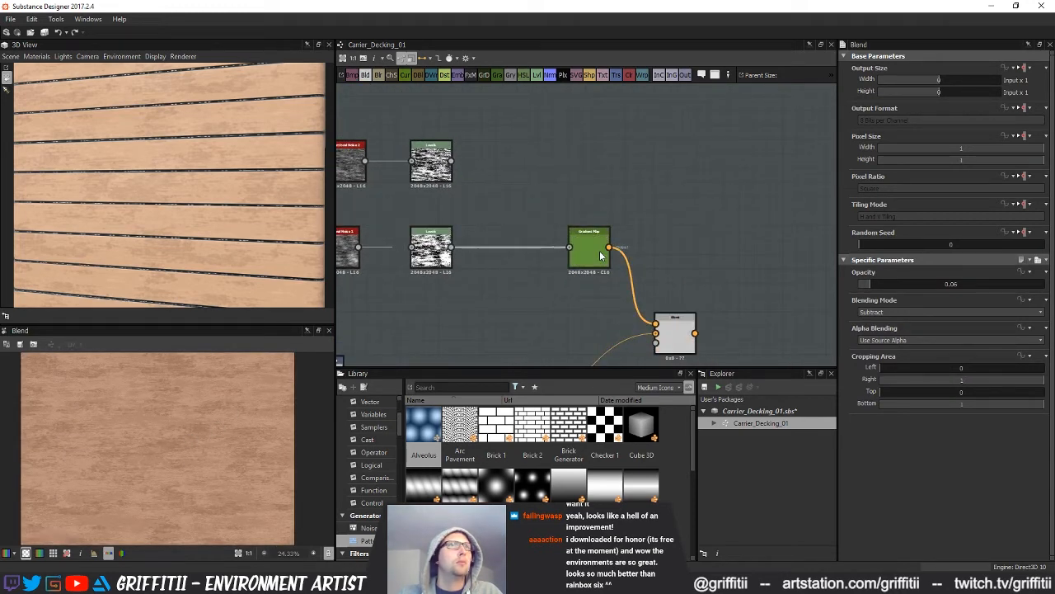
- Move the Gradient Map beside the lower Levels and add a second Gradient Map after the upper Levels
middle_click_drag(563, 286, 533, 301)
left_click_drag(563, 260, 488, 265)
left_click(404, 183)
left_click(497, 76)
middle_click_drag(533, 219, 503, 199)
left_click_drag(447, 163, 462, 162)
- Add a second Blend with the first streak Blend as its background and the upper Gradient Map as its foreground
left_click(403, 114)
left_click_drag(655, 231, 661, 229)
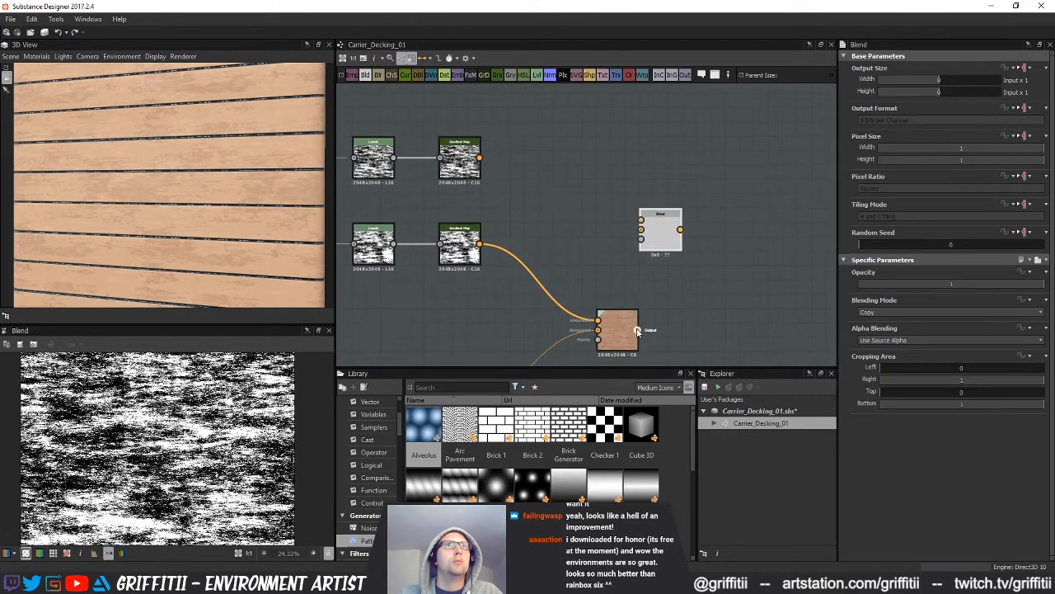
left_click_drag(636, 330, 641, 239)
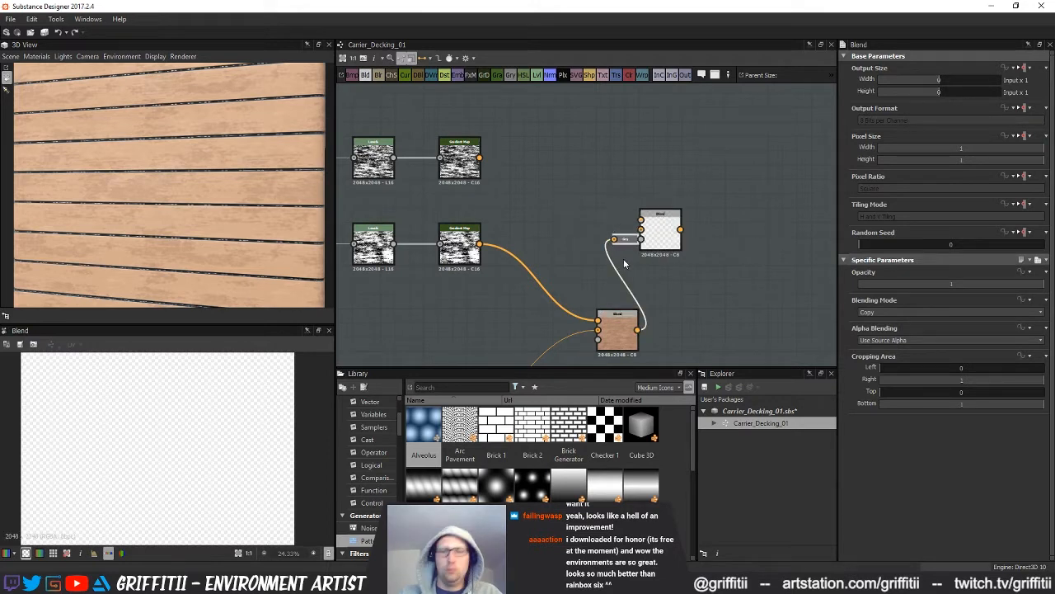
key("Delete")
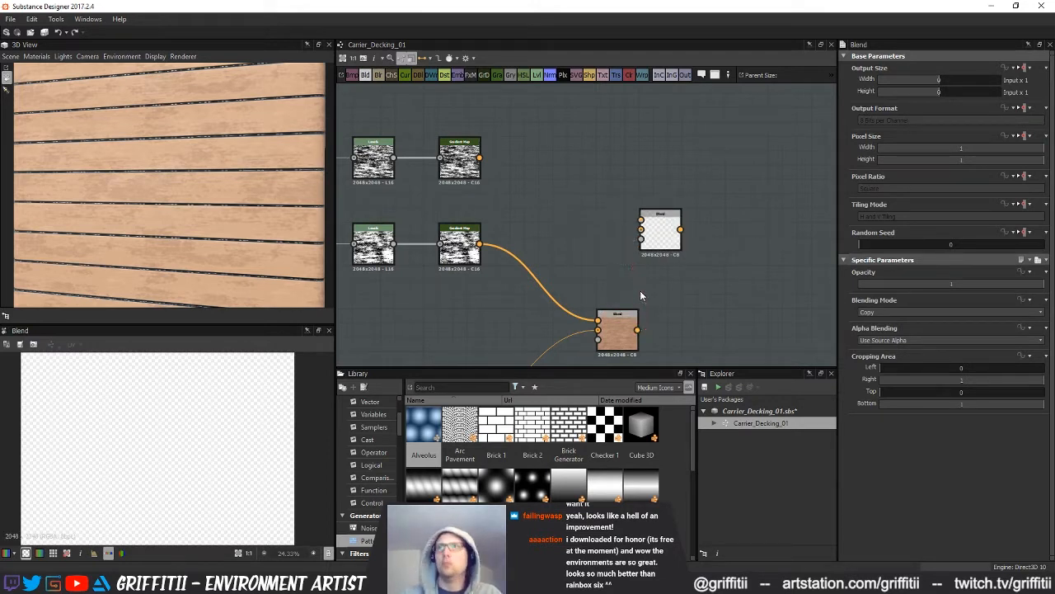
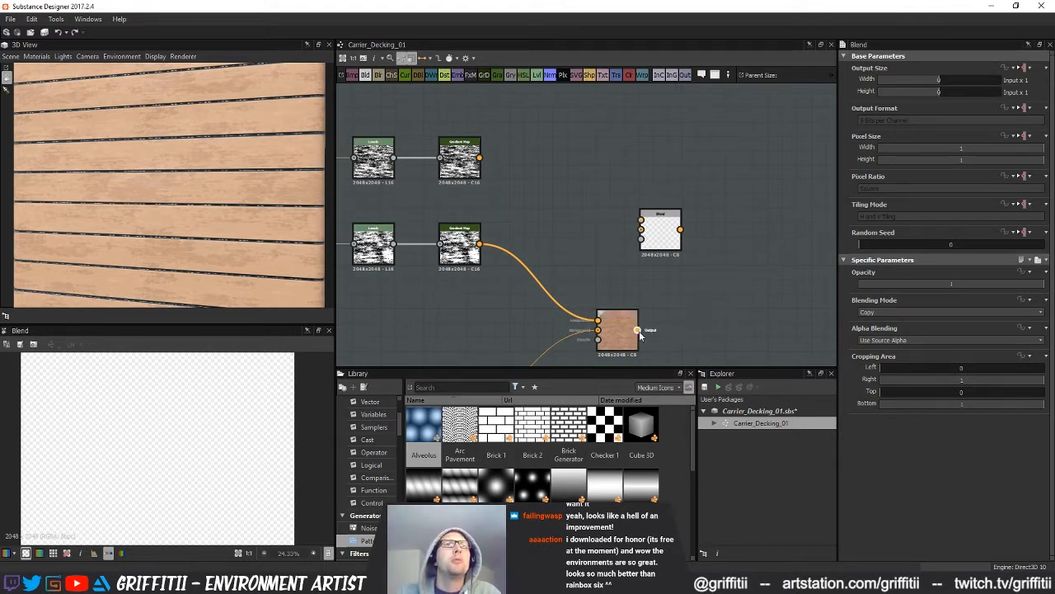
left_click_drag(640, 235, 719, 235)
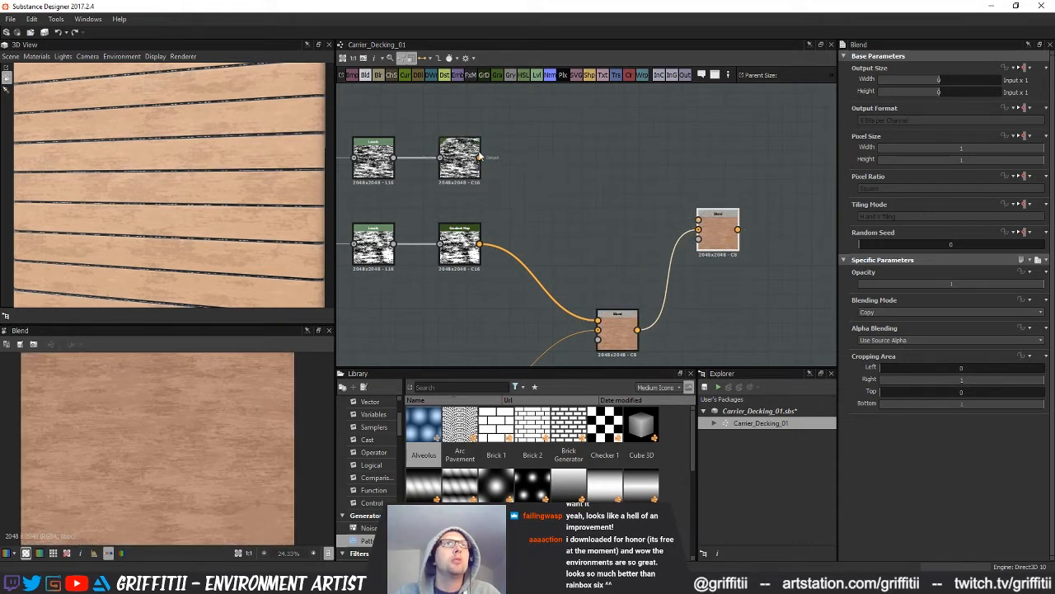
left_click_drag(479, 157, 699, 222)
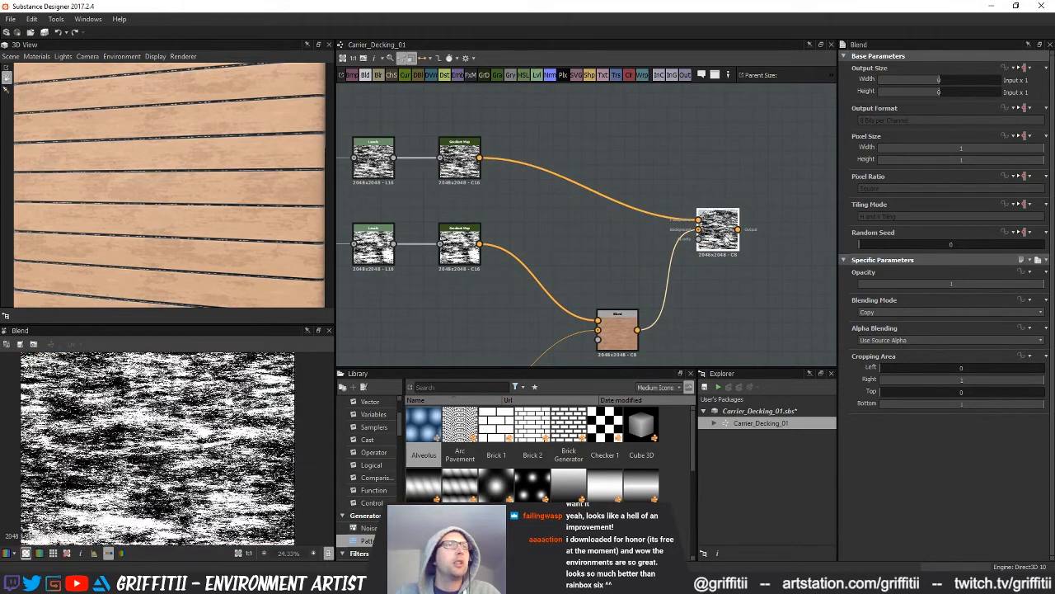
- Set the second streak Blend to Subtract mode with opacity 0.07
left_click(900, 311)
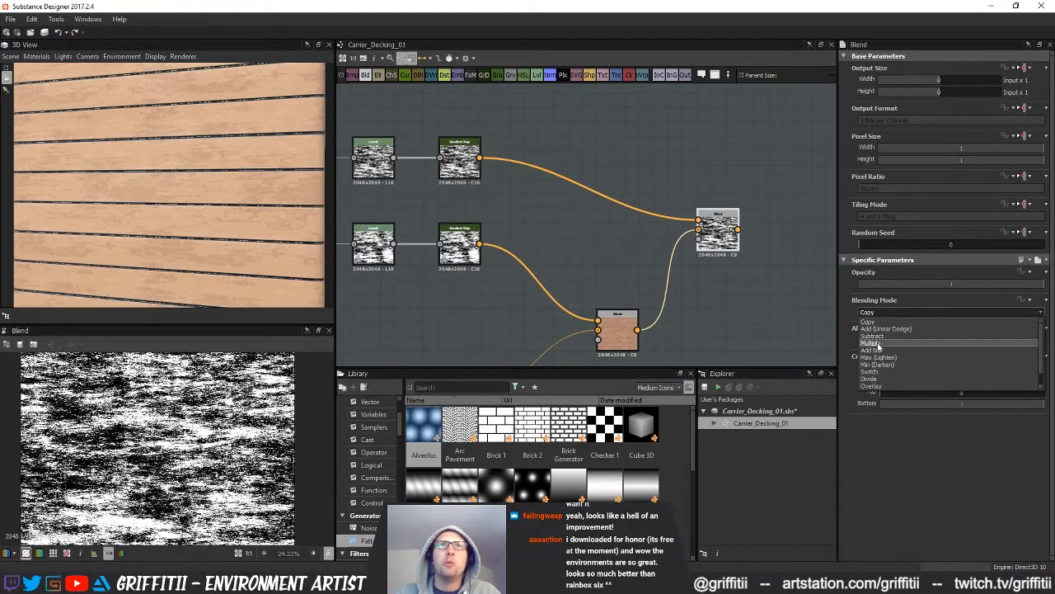
left_click(874, 335)
left_click_drag(883, 286, 879, 287)
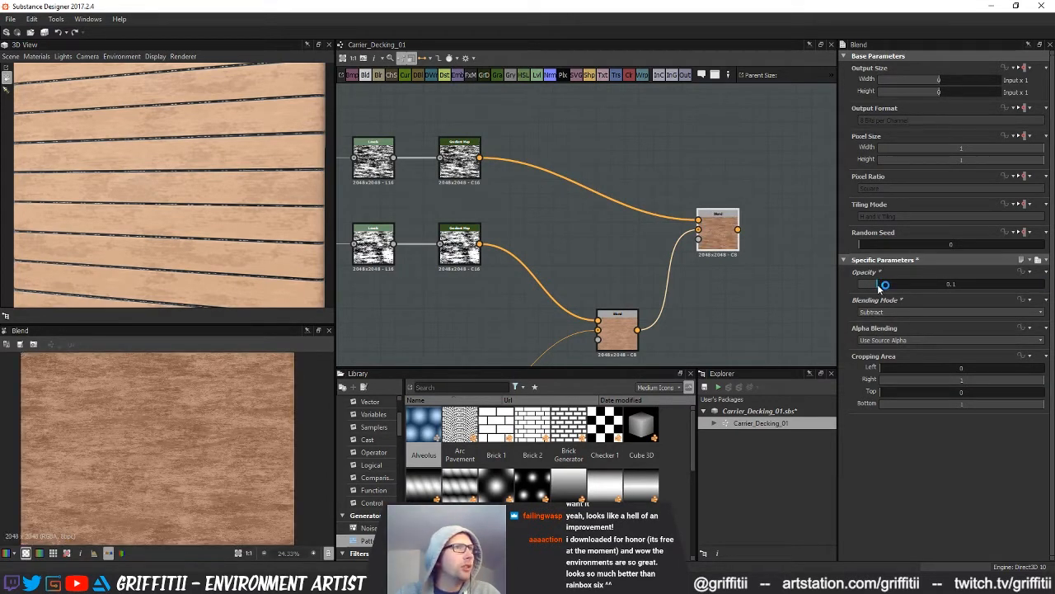
scroll(209, 409, "down", 2)
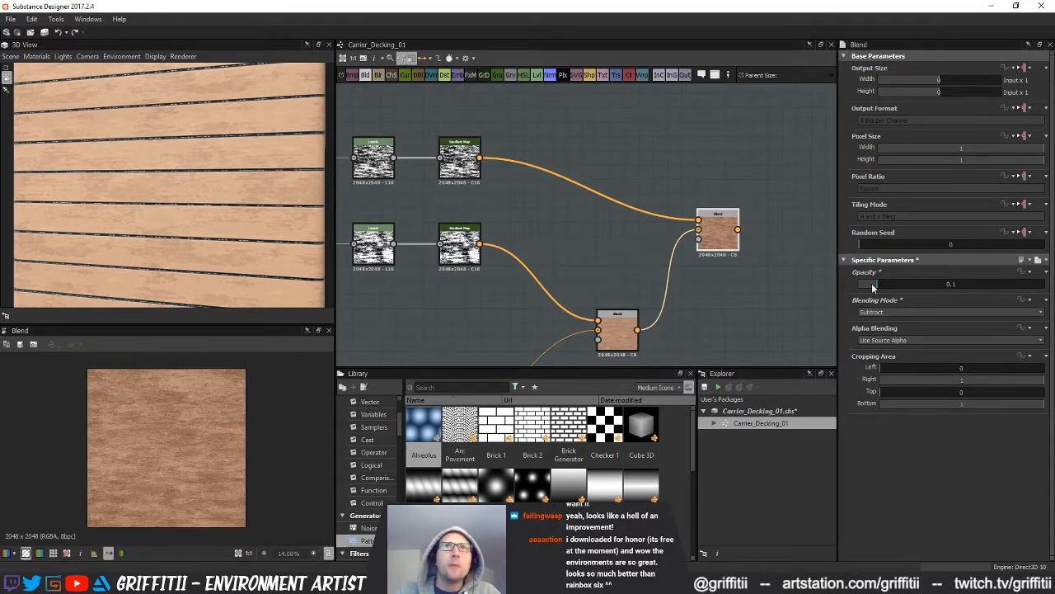
middle_click_drag(542, 298, 544, 260)
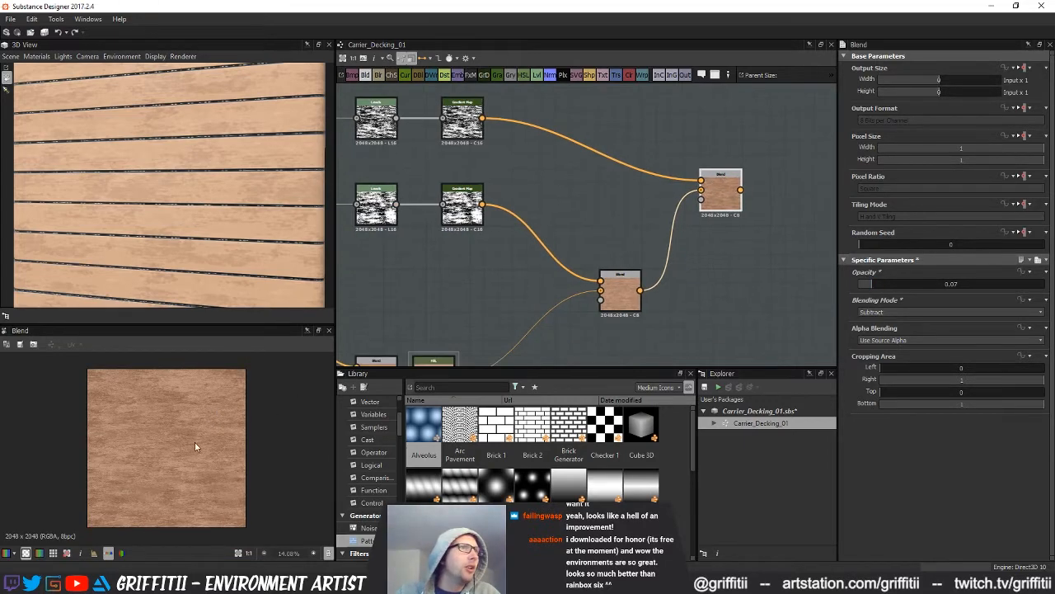
- Route the second streak Blend straight into the background of the Overlay Blend and examine the planks in the 3D view
middle_click_drag(713, 272, 583, 195)
scroll(583, 205, "down", 2)
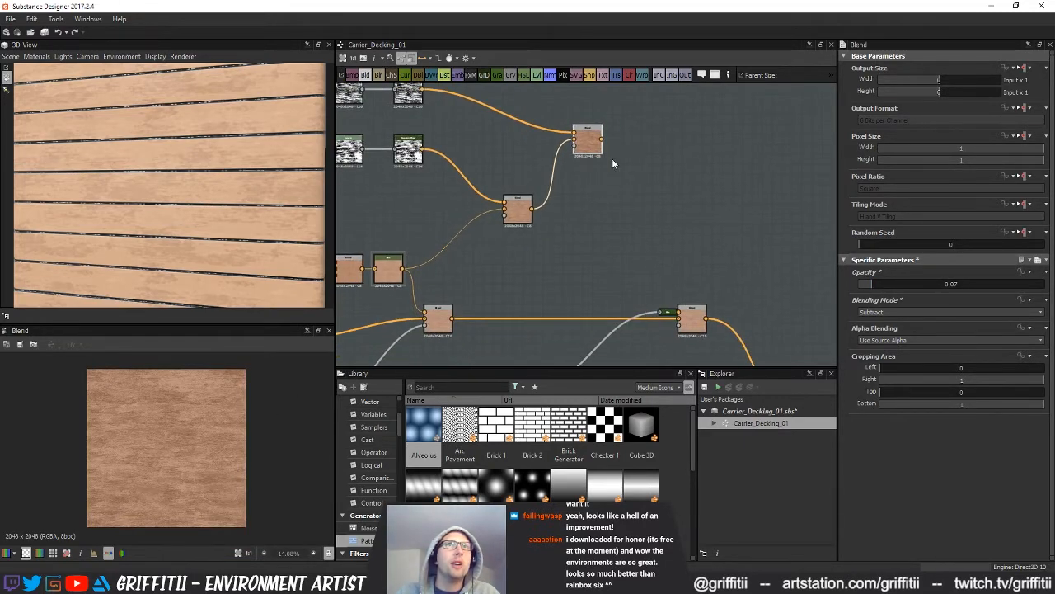
left_click_drag(670, 320, 681, 319)
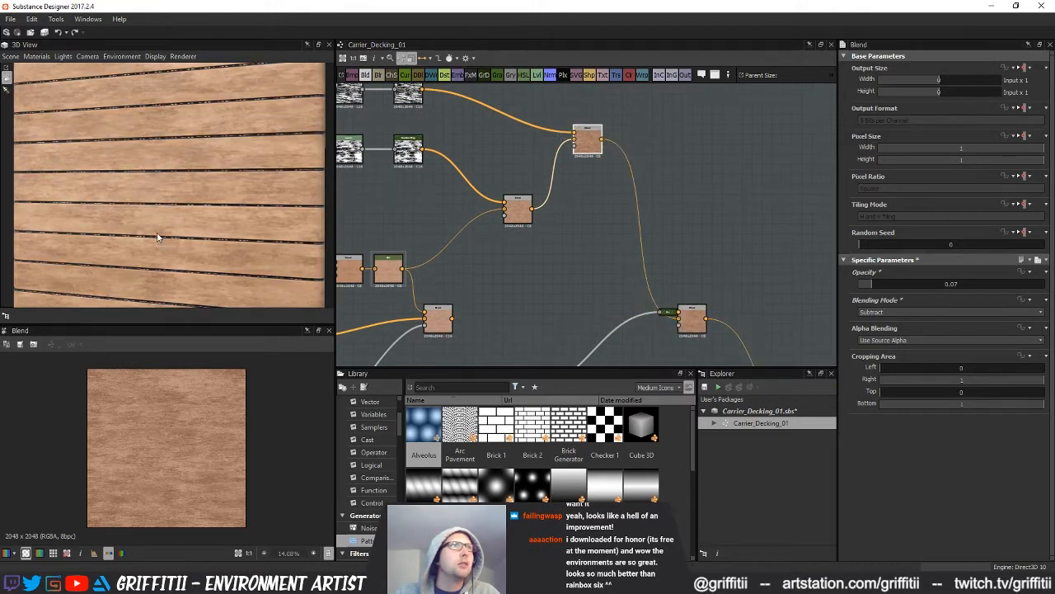
scroll(232, 230, "down", 1)
left_click_drag(224, 229, 228, 221)
scroll(231, 220, "up", 3)
- Feed the second streak Blend into the masked gap Blend's foreground and reconnect that Blend to the Overlay Blend's background
mouse_move(622, 269)
middle_mouse_down()
mouse_move(631, 223)
mouse_move(635, 262)
mouse_move(639, 247)
mouse_move(732, 236)
mouse_move(620, 274)
middle_mouse_up()
left_click_drag(511, 287, 629, 261)
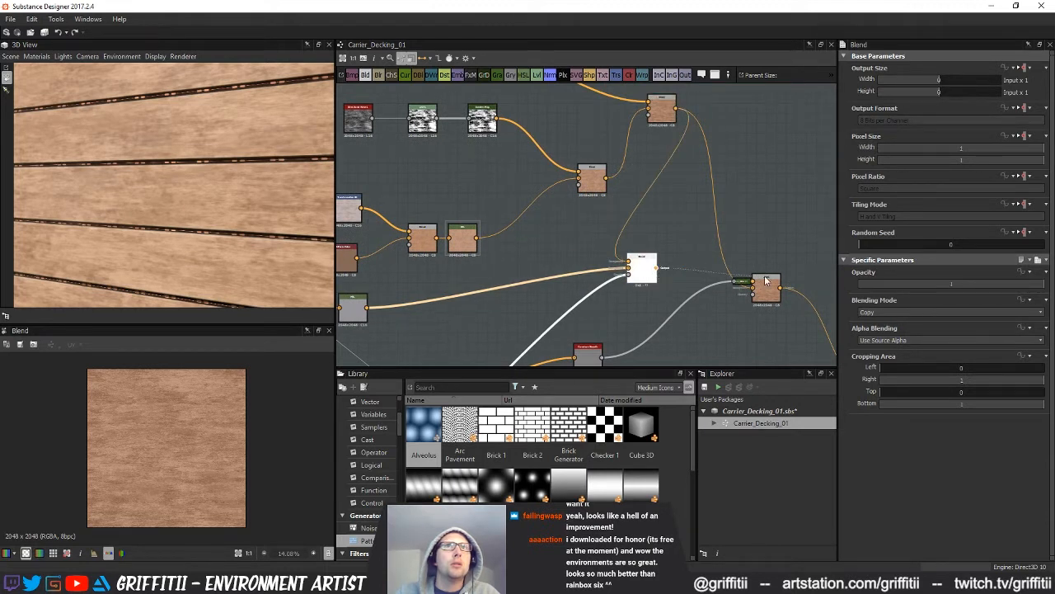
left_click_drag(752, 288, 751, 285)
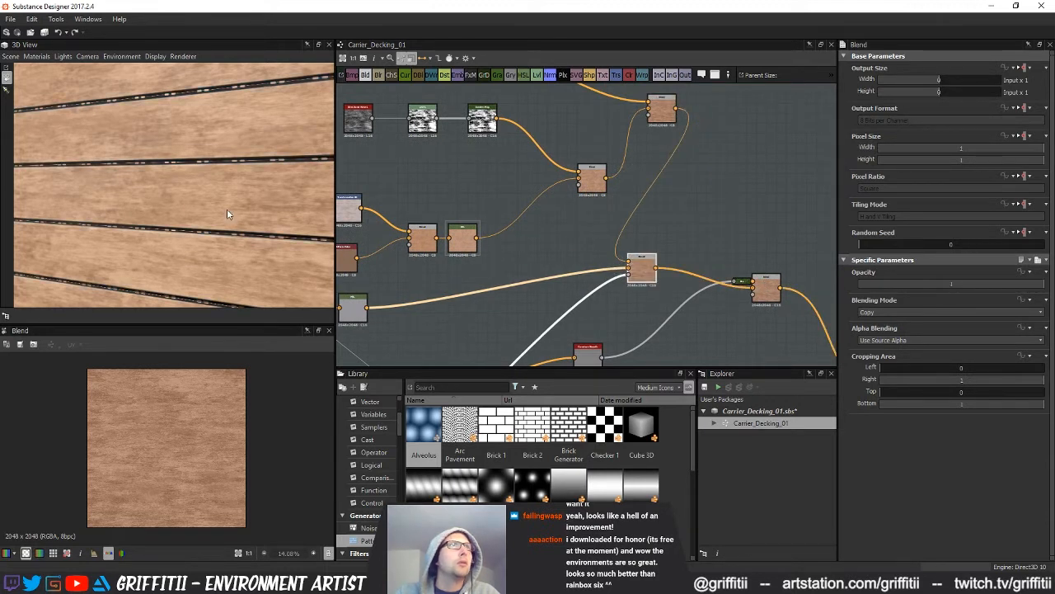
- Rearrange the streak Blends, the masked gap Blend and the Overlay Blend into a more compact layout in the graph
scroll(227, 224, "down", 3)
left_click_drag(228, 224, 183, 197)
scroll(178, 197, "down", 2)
left_click_drag(637, 274, 686, 294)
scroll(685, 294, "down", 2)
middle_click_drag(685, 294, 716, 295)
left_click_drag(443, 107, 600, 230)
left_click(606, 264)
left_click_drag(640, 171, 636, 198)
middle_click_drag(718, 296, 657, 279)
left_click_drag(657, 280, 629, 247)
left_click_drag(710, 274, 715, 275)
left_click(506, 240)
scroll(165, 206, "up", 3)
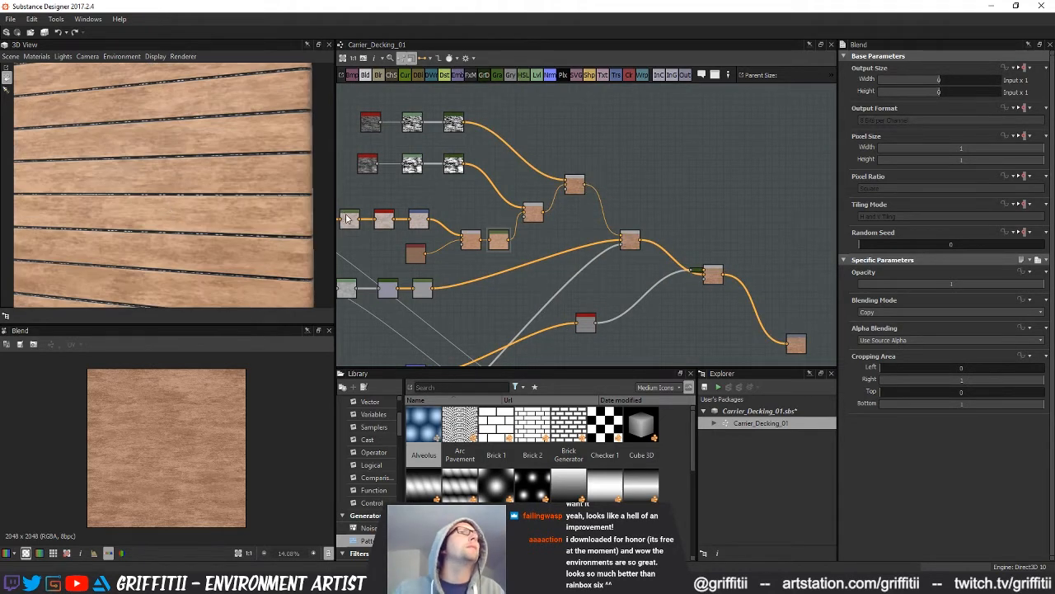
- Adjust the first streak Blend's opacity to 0.06 and set the second streak Blend's opacity to 0.04
middle_click_drag(528, 235, 581, 257)
left_click_drag(129, 198, 158, 209)
scroll(143, 174, "down", 3)
left_click(586, 235)
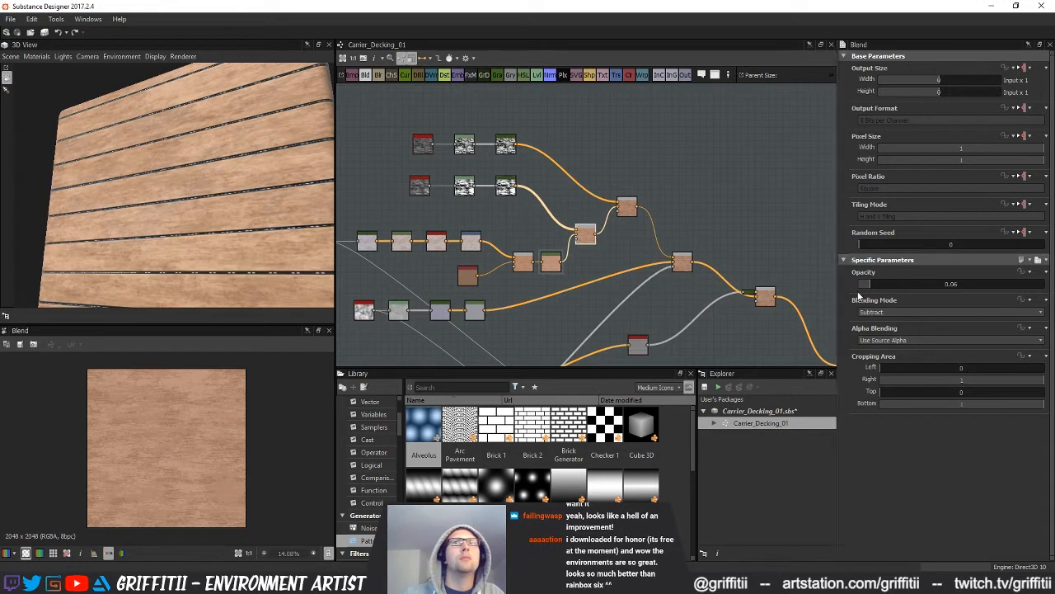
left_click_drag(868, 287, 871, 286)
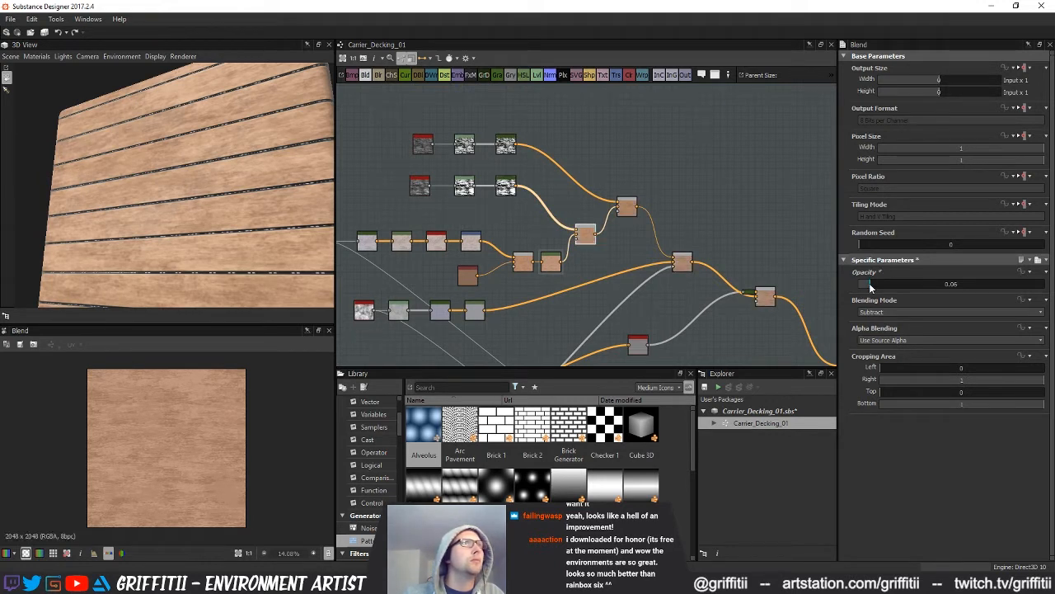
left_click(626, 210)
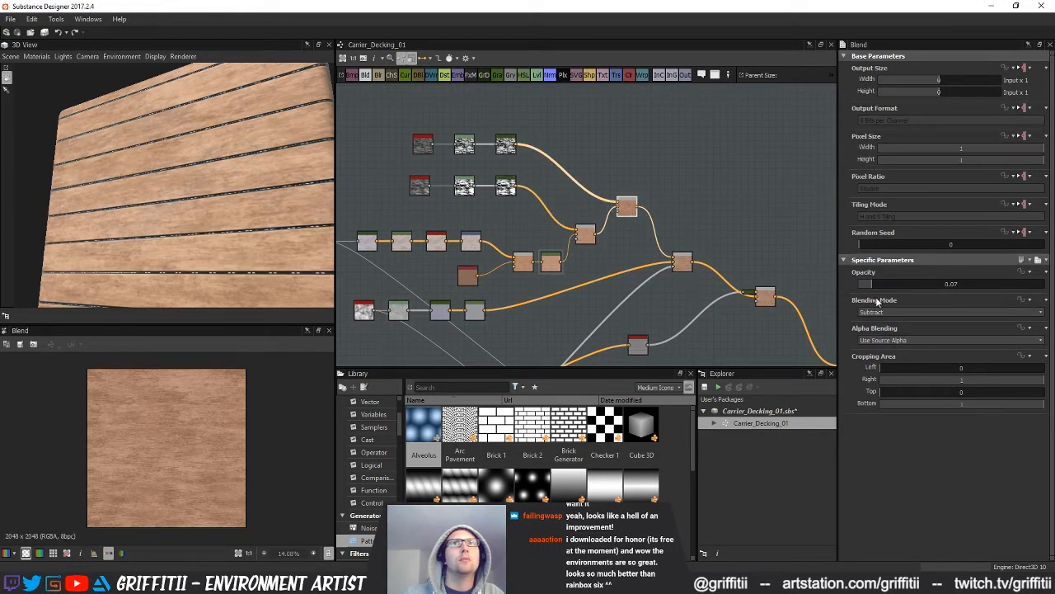
left_click_drag(871, 287, 867, 287)
- Move the Normal nodes and the grayscale node feeding the Overlay Blend to make room beneath the wood color chain
mouse_move(637, 305)
middle_mouse_down()
mouse_move(615, 253)
mouse_move(615, 274)
middle_mouse_up()
left_click(650, 288)
middle_click_drag(544, 196, 591, 227)
left_click_drag(618, 300, 665, 286)
middle_click_drag(616, 310, 594, 249)
left_click_drag(426, 284, 561, 292)
middle_click_drag(510, 248, 568, 244)
- Add a Blend of the lower grayscale streaks over the plank height and set it to Subtract with opacity 0.04
left_click(568, 244)
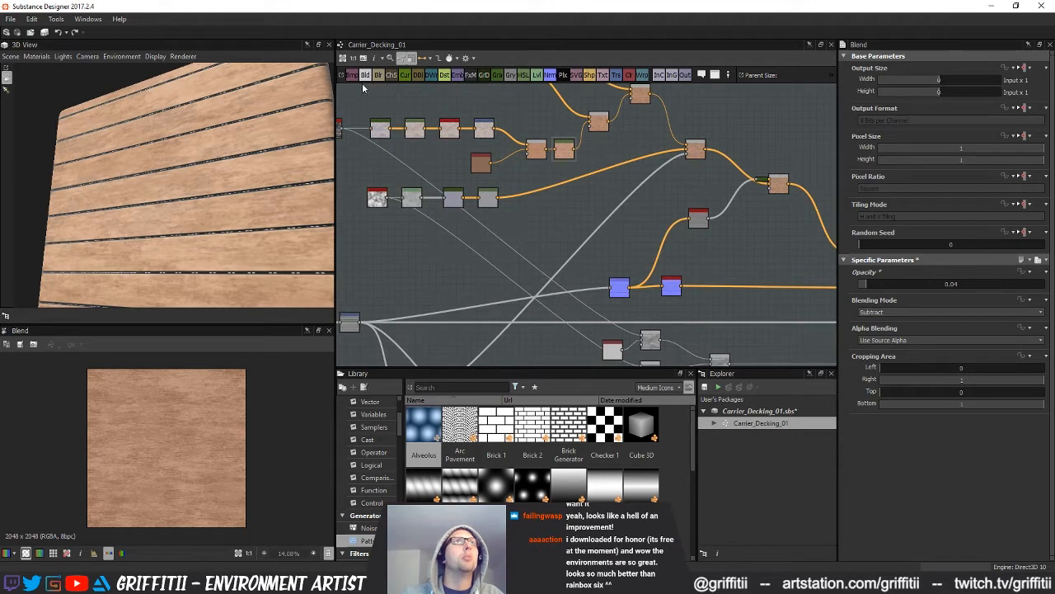
left_click(577, 257)
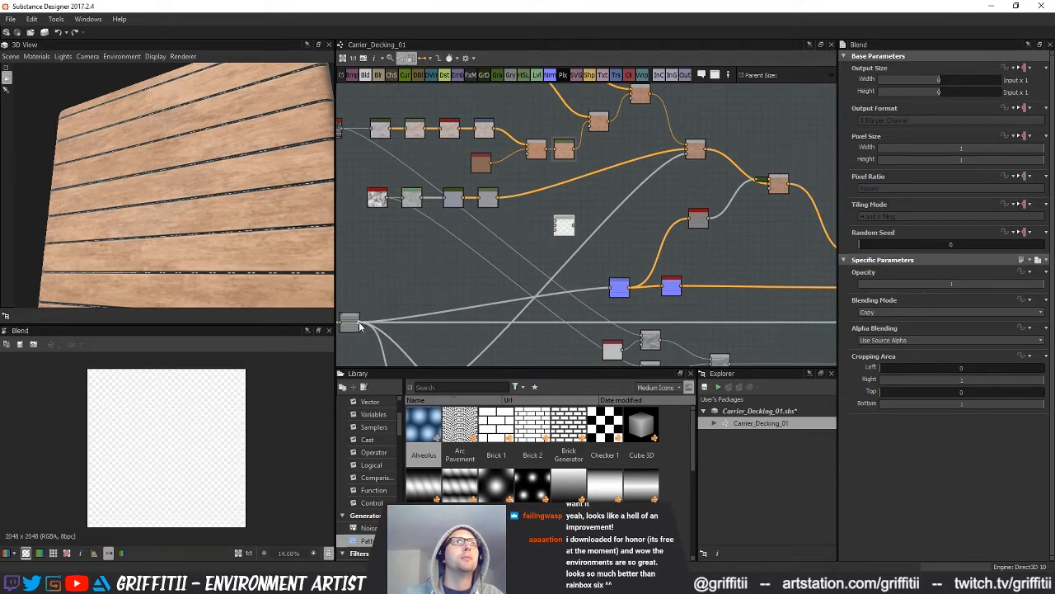
left_click_drag(540, 239, 561, 229)
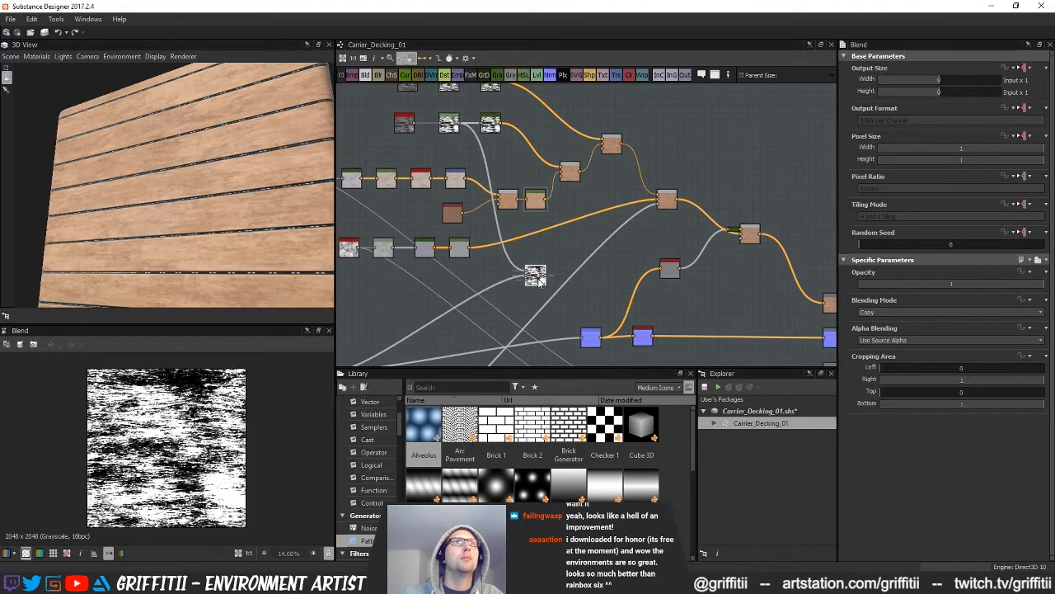
left_click(907, 312)
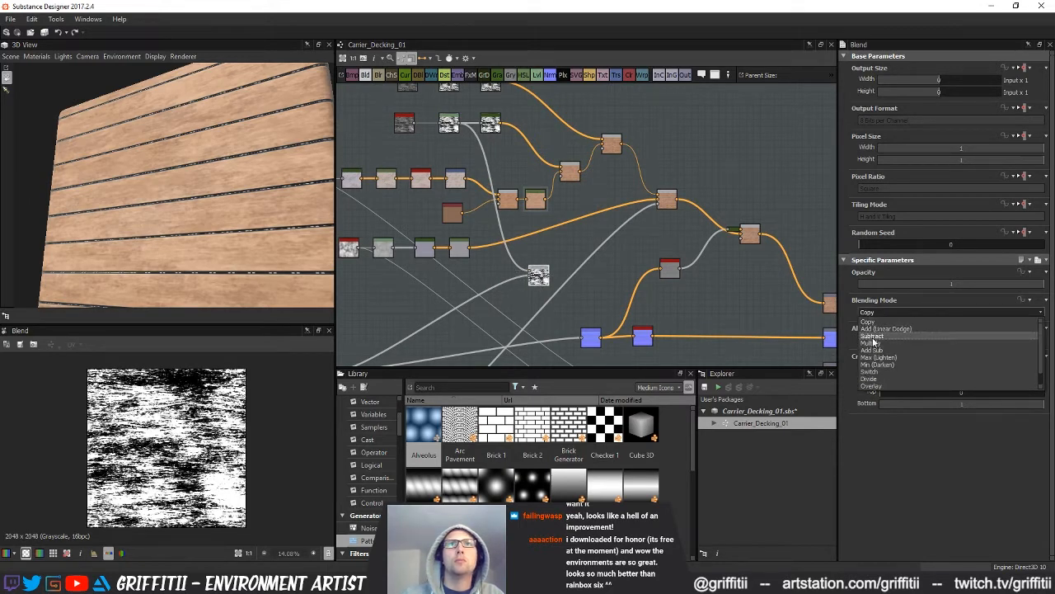
left_click(872, 336)
left_click(867, 284)
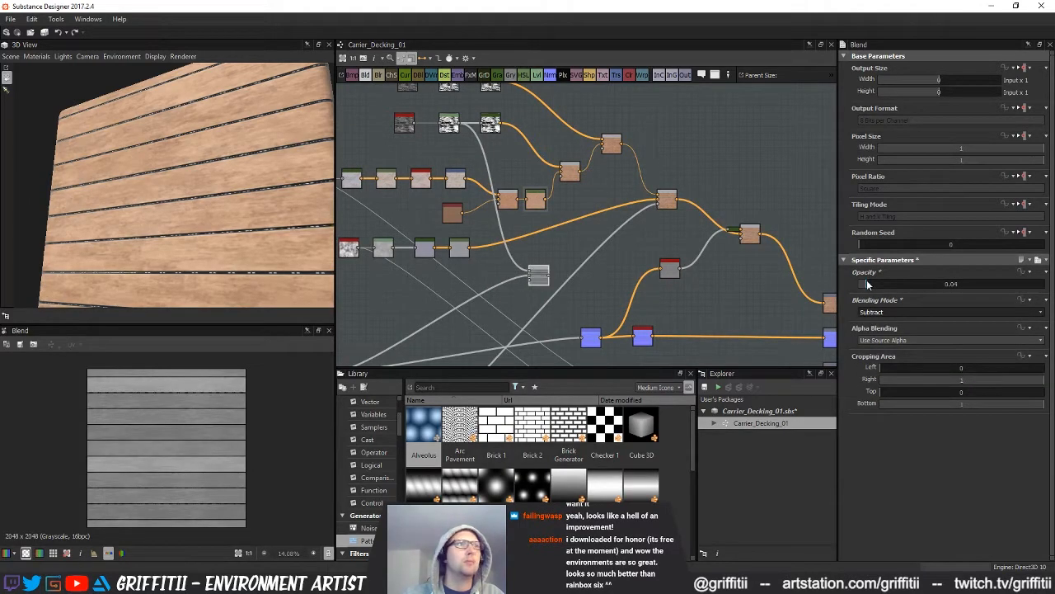
scroll(189, 437, "up", 7)
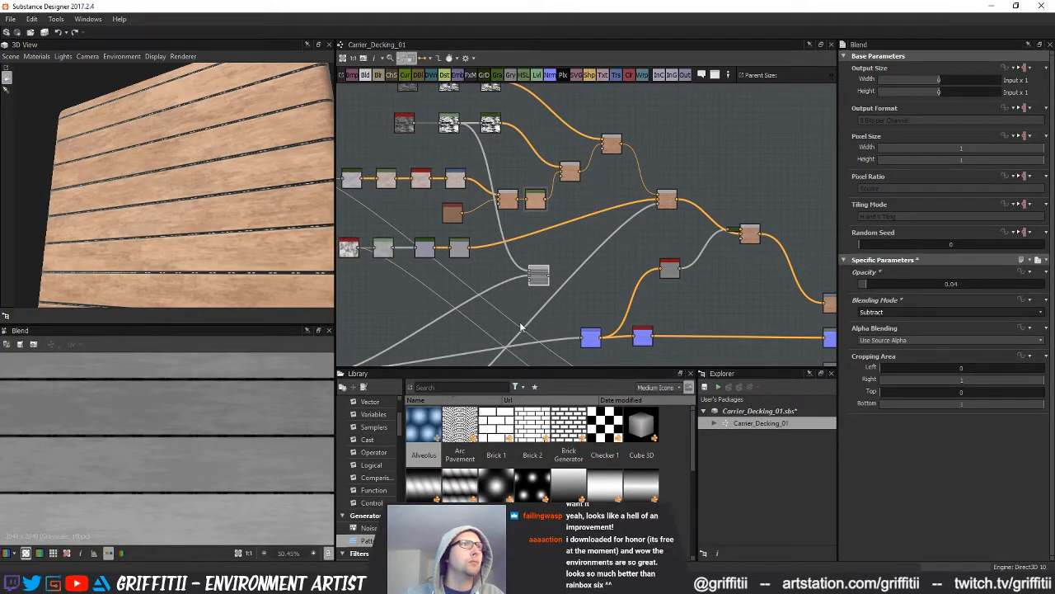
- Add a second height Blend with the first height Blend as background and the upper grayscale streaks as foreground
middle_click_drag(610, 290, 608, 316)
left_click_drag(537, 295, 574, 270)
left_click_drag(558, 308, 573, 266)
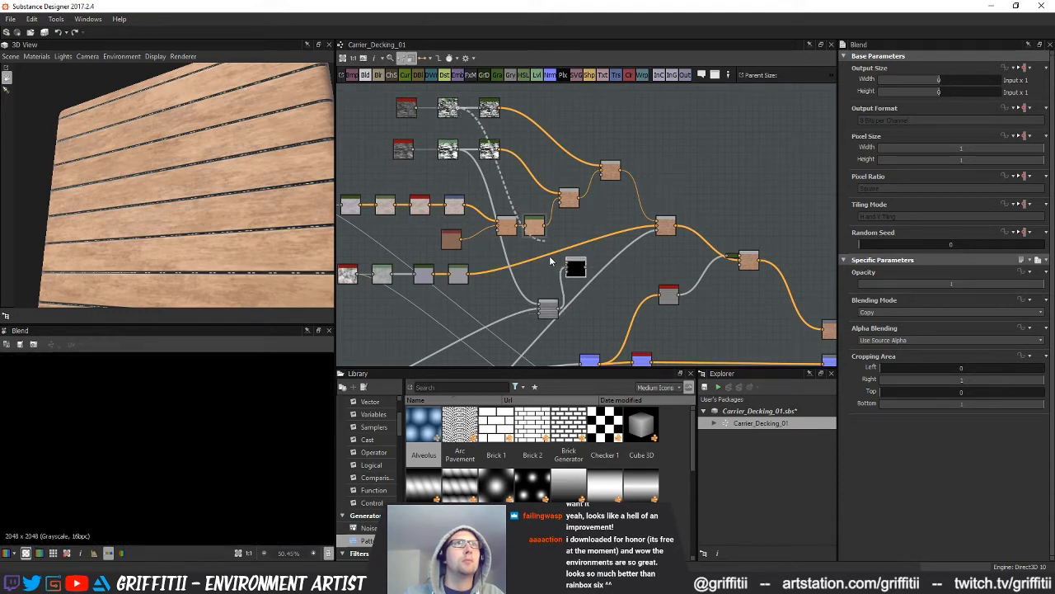
- Remove both streak Gradient Maps so the grayscale streaks feed the color streak Blends directly
left_click(493, 154)
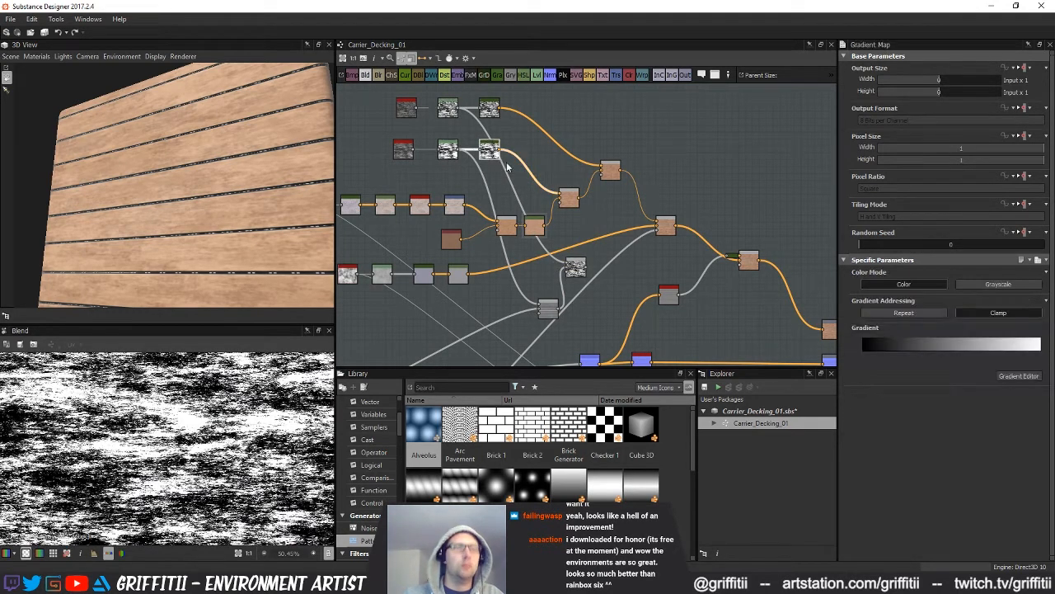
left_click(498, 112)
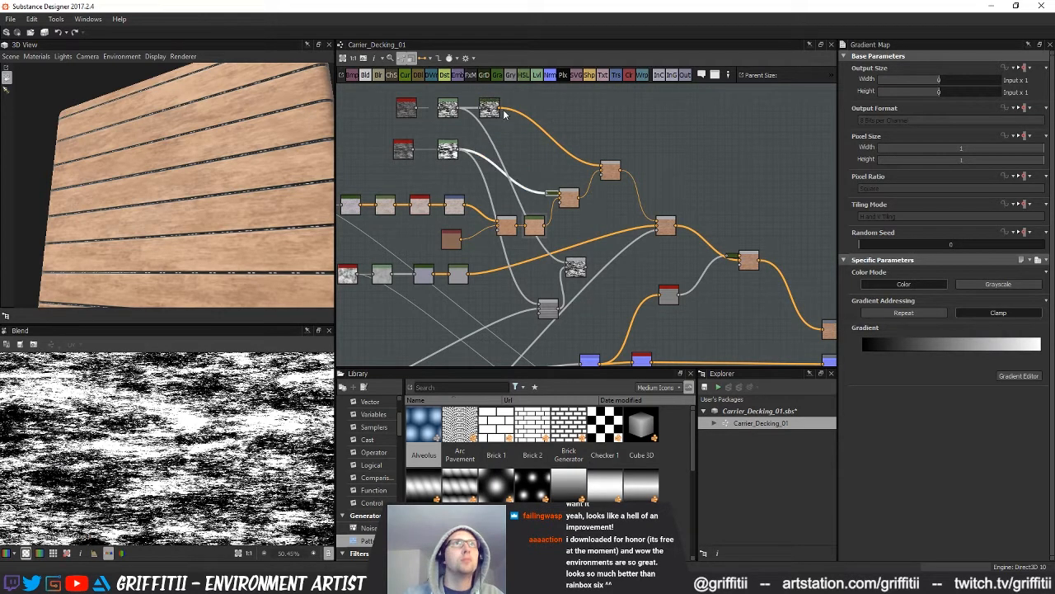
- Set the second height Blend to Subtract mode with opacity 0.04
middle_click_drag(600, 273, 580, 220)
left_click_drag(560, 216, 573, 237)
left_click(874, 314)
scroll(870, 334, "up", 2)
left_click(874, 339)
left_click(864, 284)
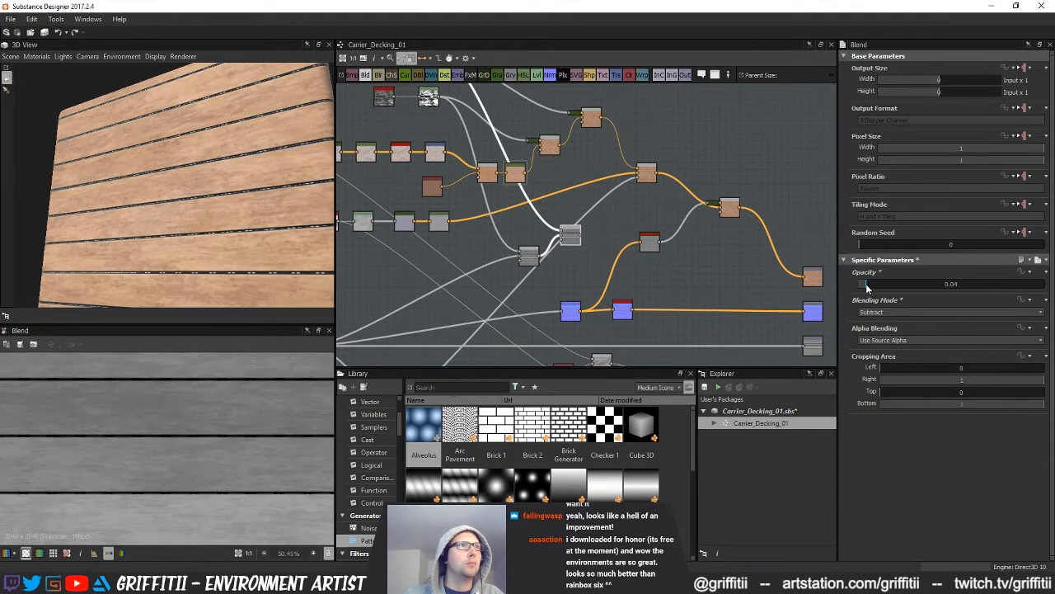
- Feed the second height Blend into the Normal node, reposition the neighboring nodes and examine the grain in the 3D view
scroll(565, 297, "down", 1)
middle_click_drag(565, 297, 573, 266)
left_click_drag(569, 283, 570, 280)
left_click_drag(221, 230, 257, 248)
left_click_drag(559, 266, 674, 278)
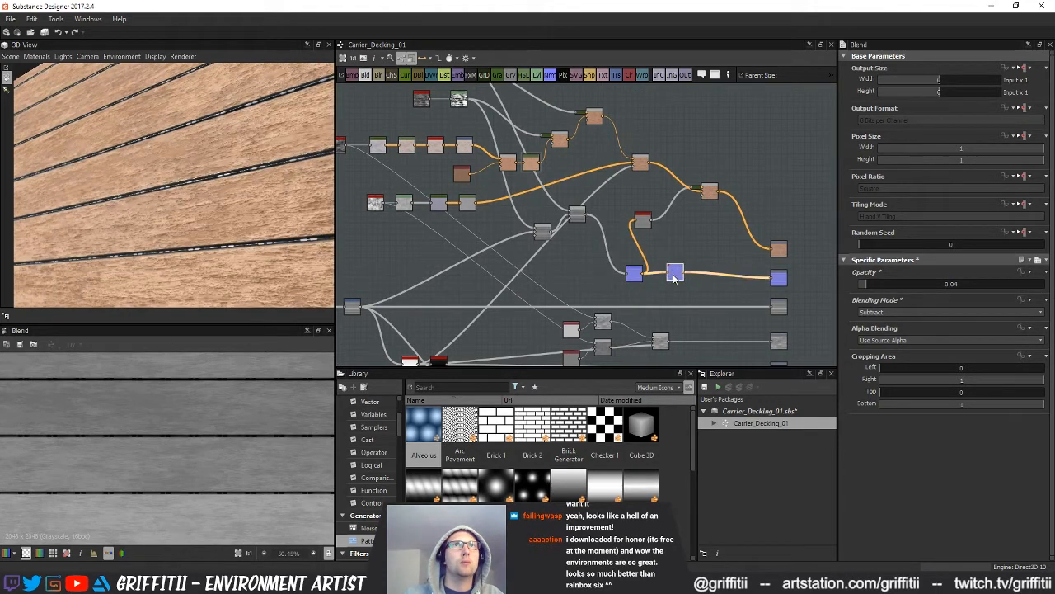
left_click_drag(637, 231, 678, 229)
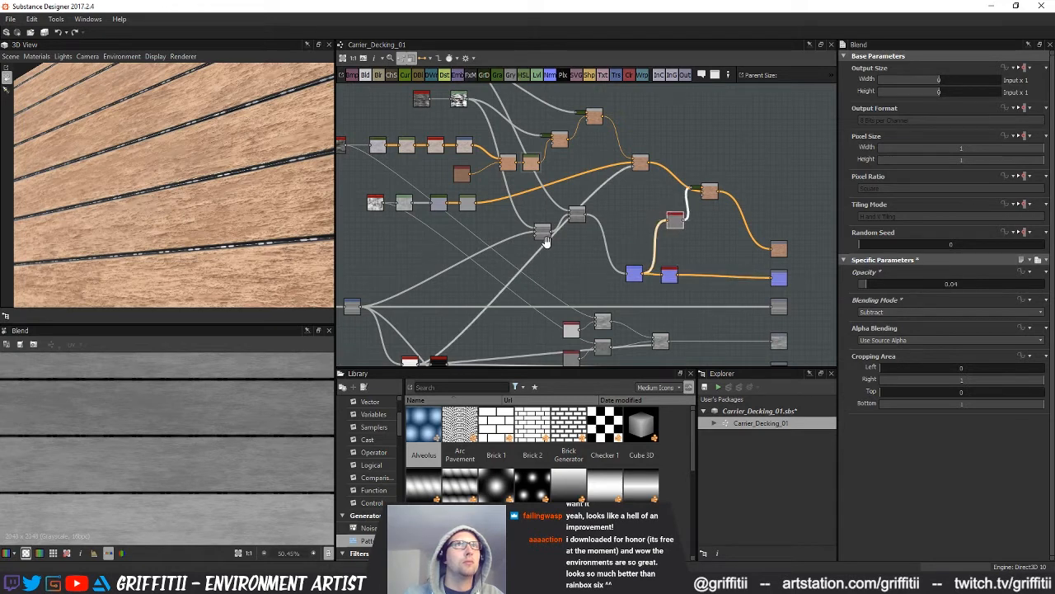
- Route the first height Blend straight into the Normal node, bypassing the second, and examine the planks up close
middle_click_drag(544, 239, 554, 267)
left_click(585, 287)
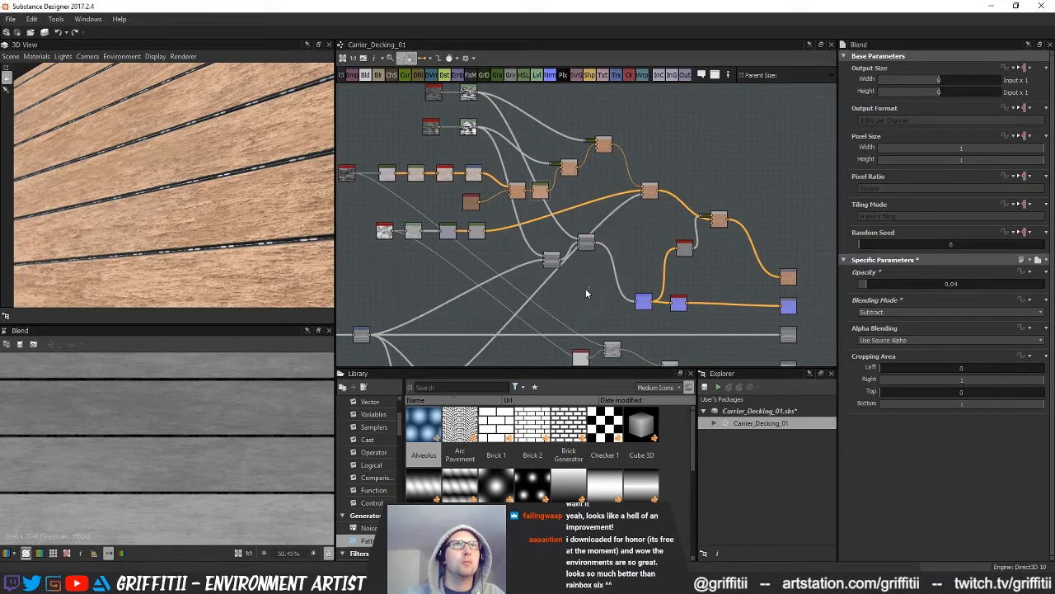
left_click_drag(551, 262, 567, 298)
middle_click_drag(566, 298, 568, 269)
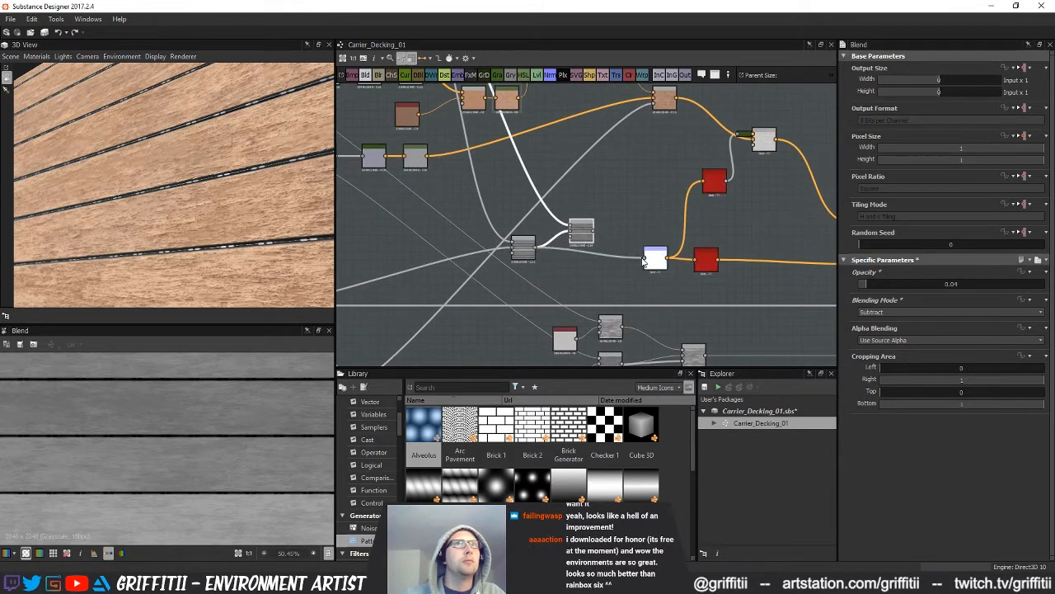
scroll(247, 247, "down", 3)
left_click_drag(249, 215, 241, 246)
scroll(228, 247, "up", 4)
- Try Add (Linear Dodge) mode on the first height Blend with opacity 0.1
left_click(523, 255)
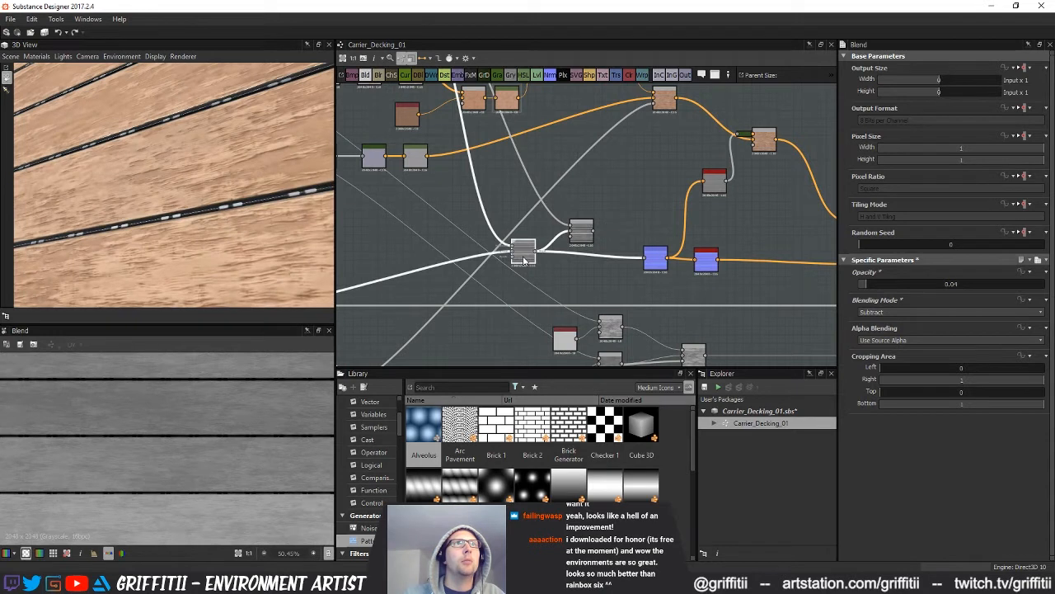
left_click(886, 312)
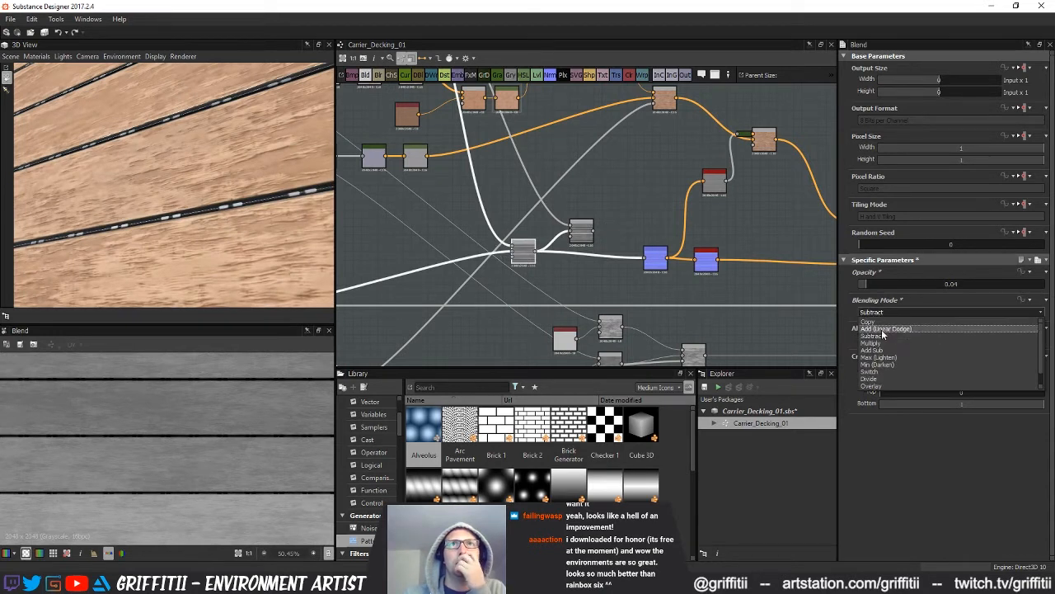
left_click(884, 334)
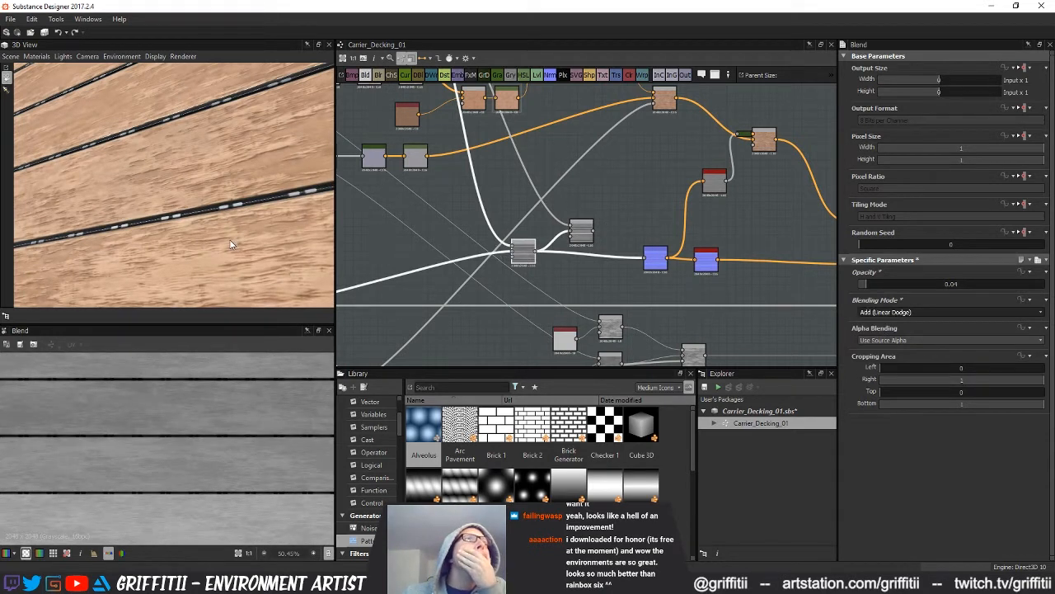
left_click(900, 283)
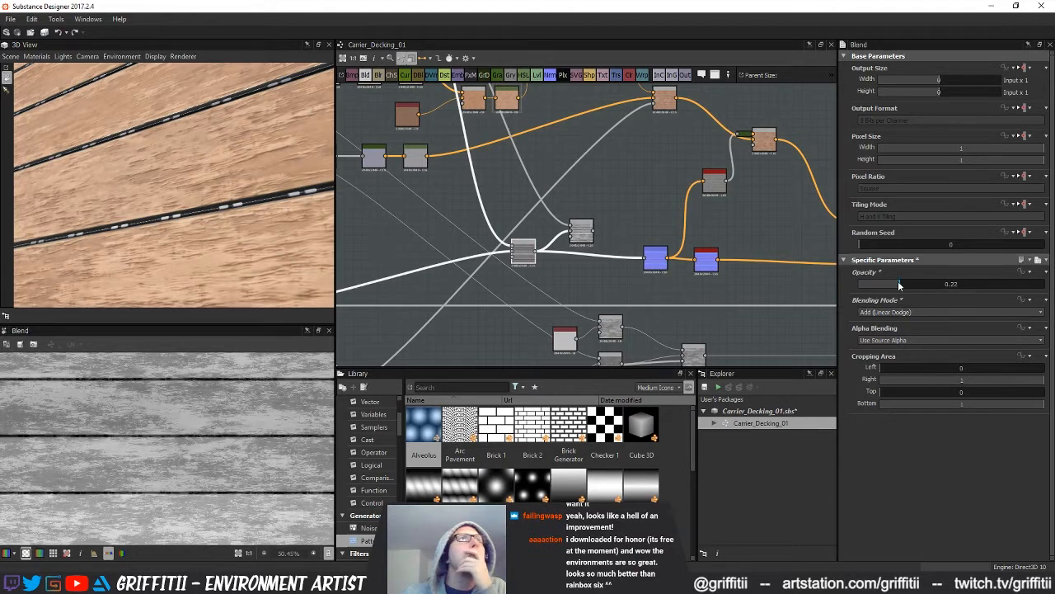
left_click_drag(905, 284, 897, 284)
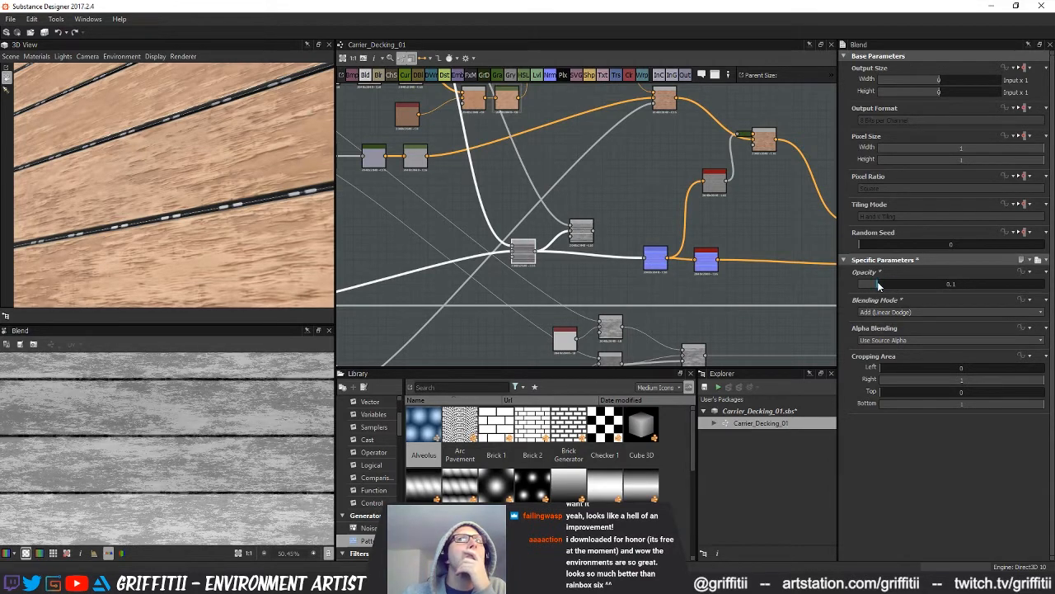
- Return the first height Blend to Subtract mode with opacity 0.04
left_click(890, 312)
left_click(877, 338)
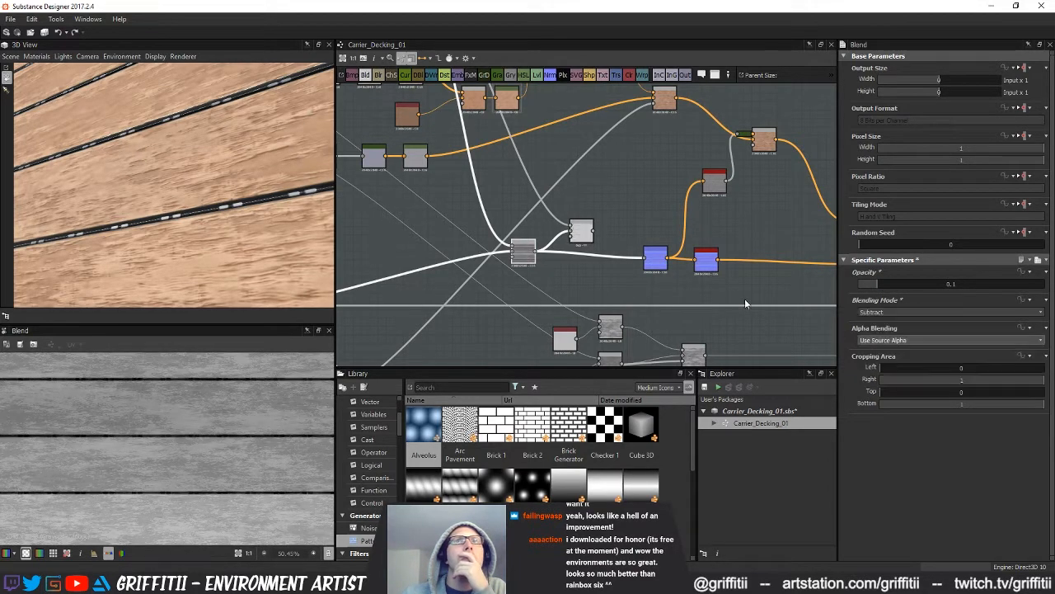
left_click(864, 283)
- Try Add (Linear Dodge) on the first height Blend again, set its opacity to 0.08 and inspect the planks
left_click(880, 312)
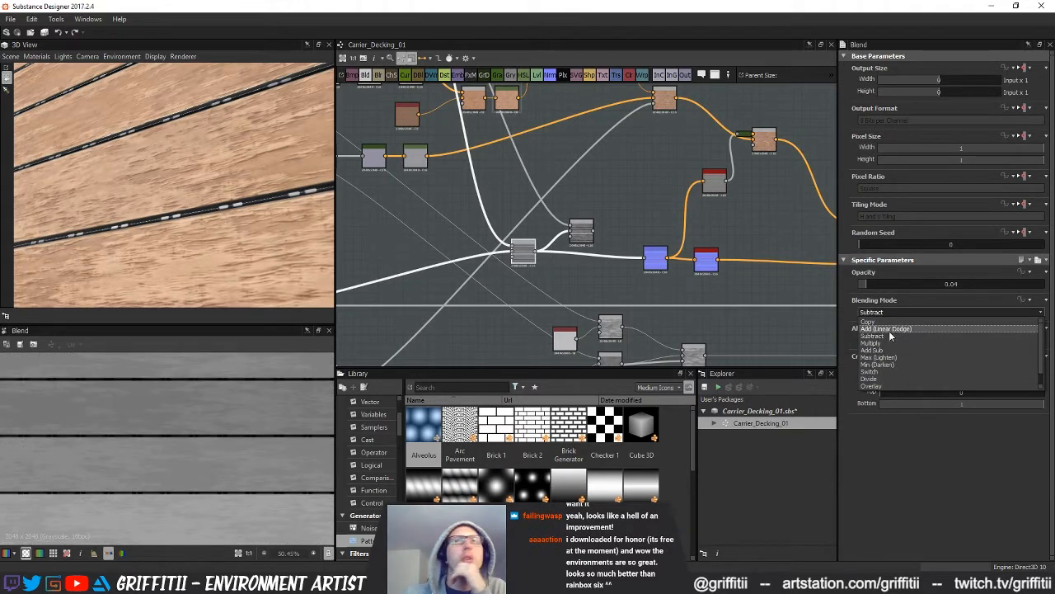
left_click(879, 333)
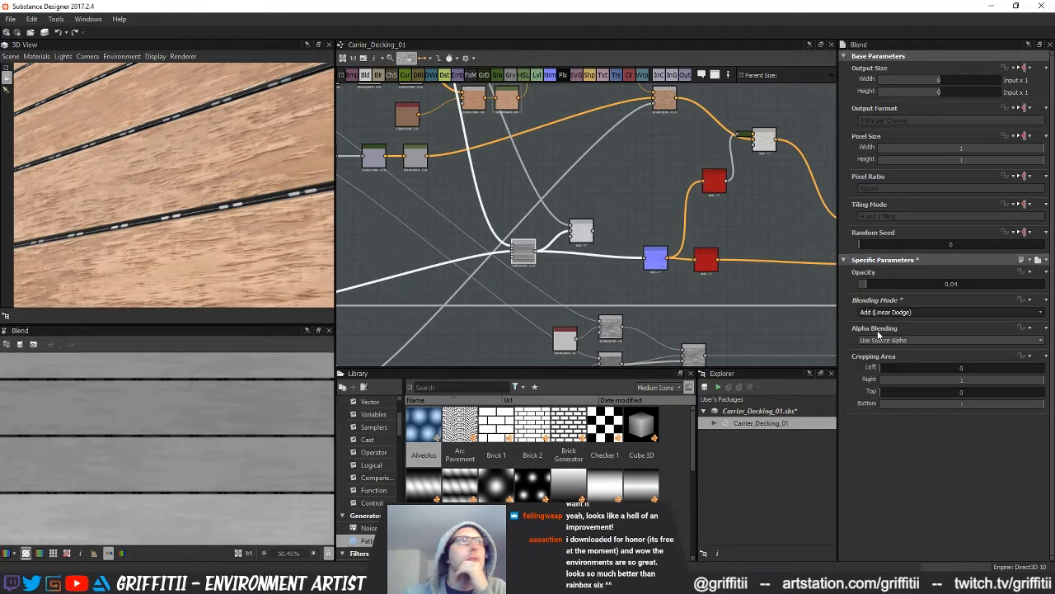
scroll(191, 237, "down", 5)
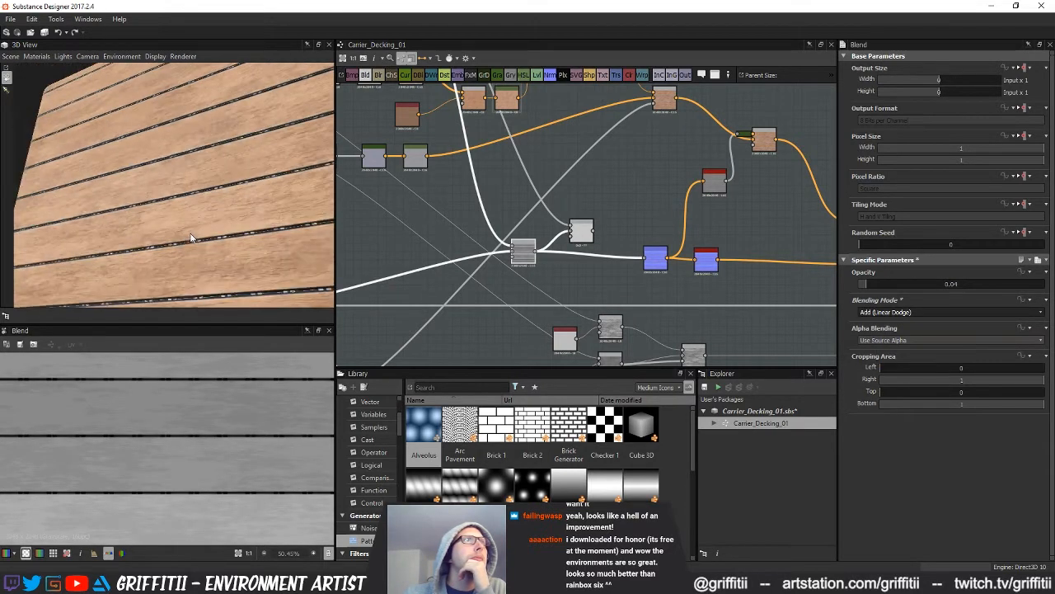
scroll(206, 266, "down", 4)
scroll(228, 274, "up", 5)
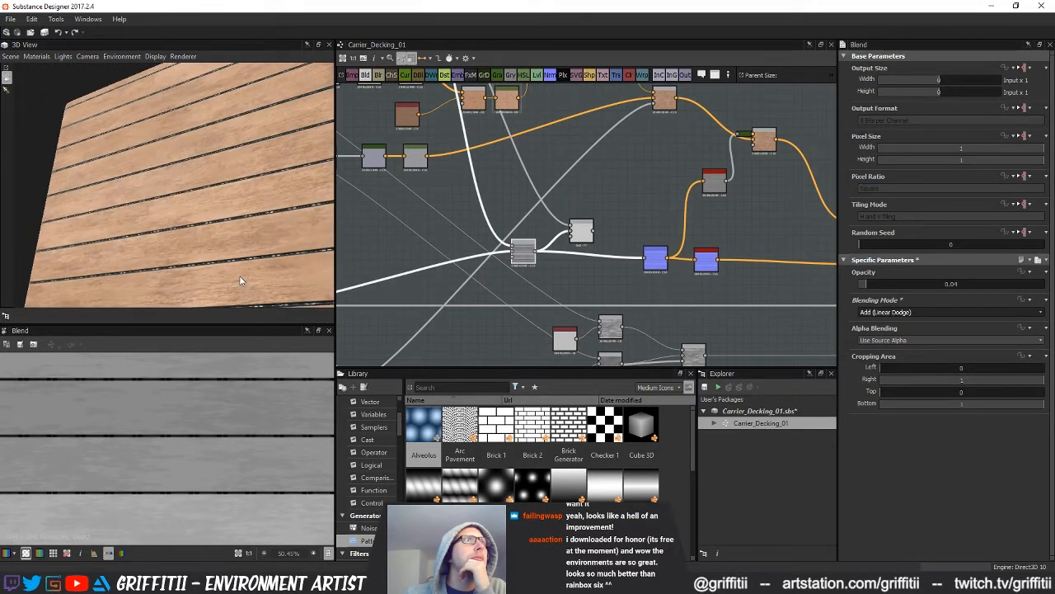
scroll(239, 281, "up", 2)
left_click_drag(869, 285, 874, 287)
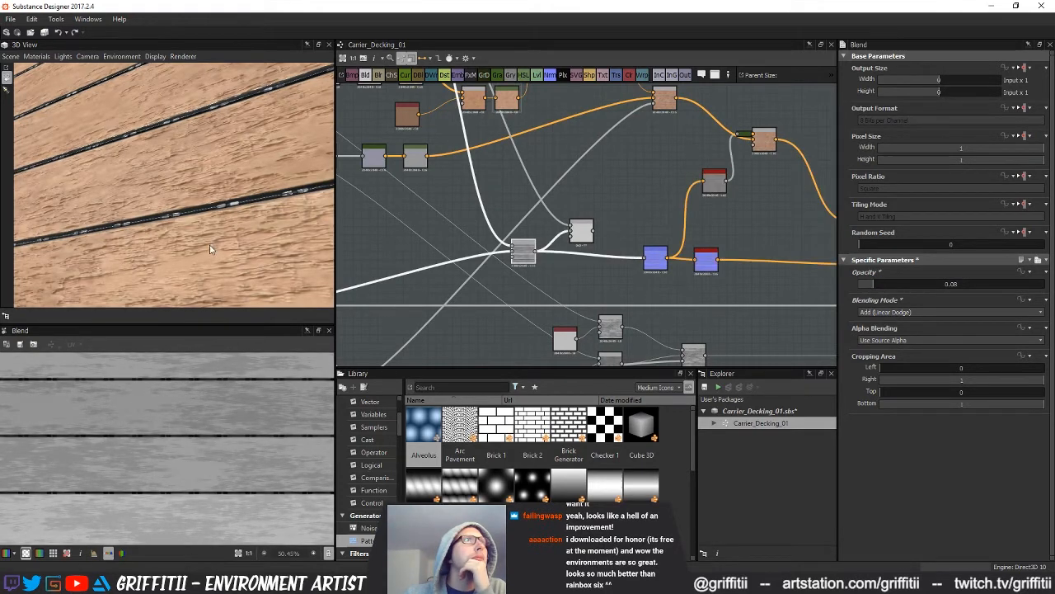
scroll(219, 264, "down", 3)
scroll(219, 263, "up", 4)
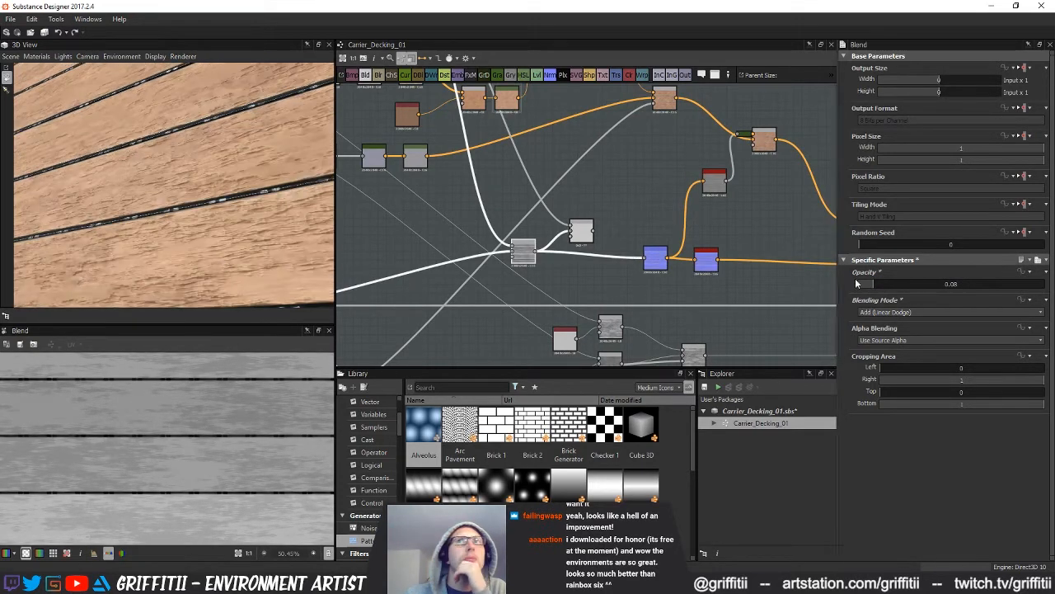
- Lower the first height Blend's opacity to 0.02
left_click(867, 284)
left_click_drag(866, 284, 863, 284)
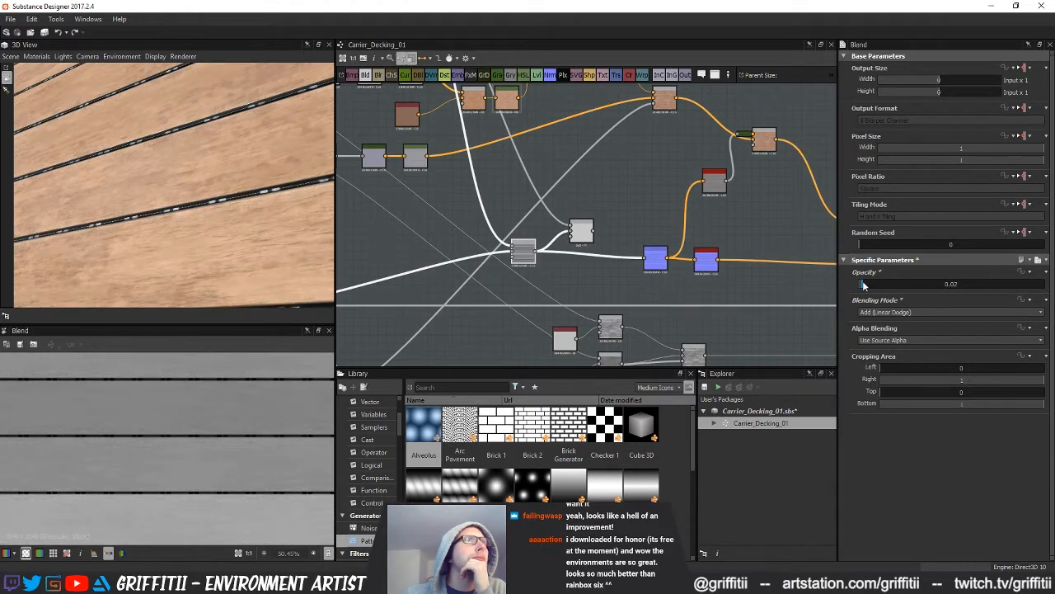
left_click_drag(863, 285, 863, 284)
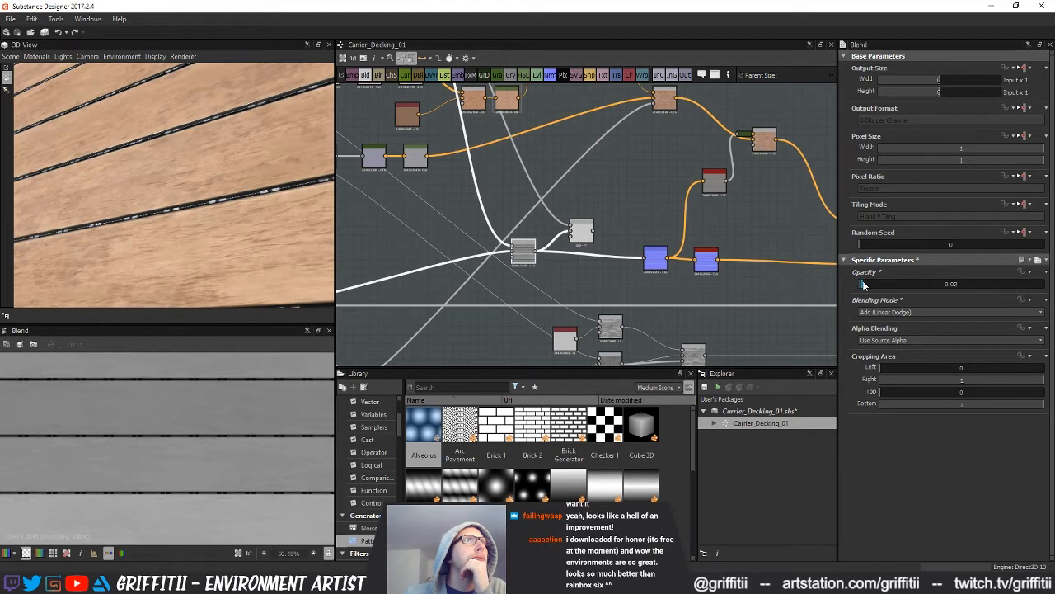
- Try Subtract mode on the first height Blend and switch it to Max (Lighten)
left_click(881, 312)
left_click(879, 340)
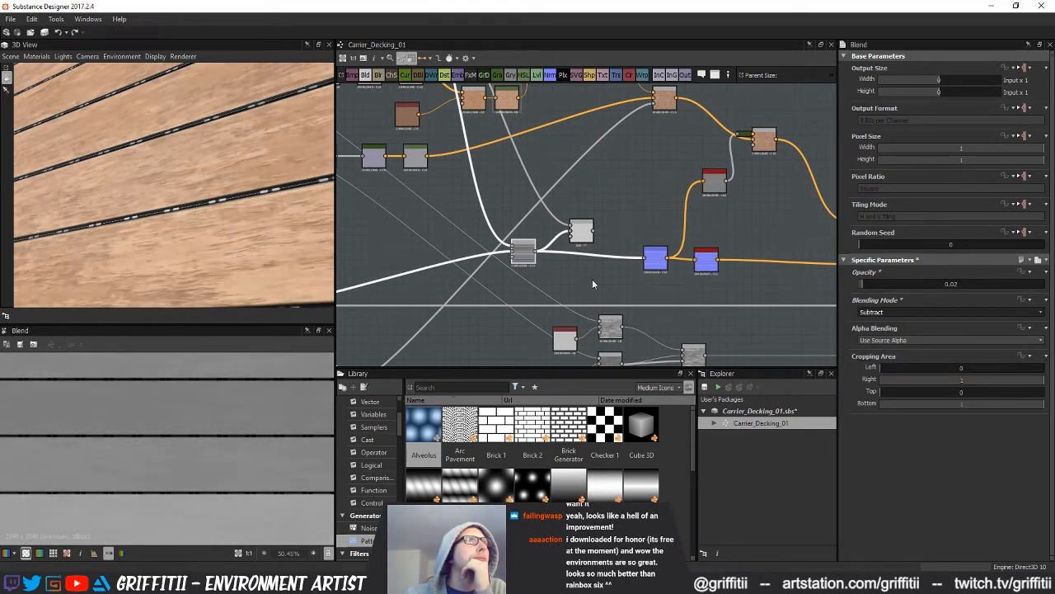
left_click(880, 312)
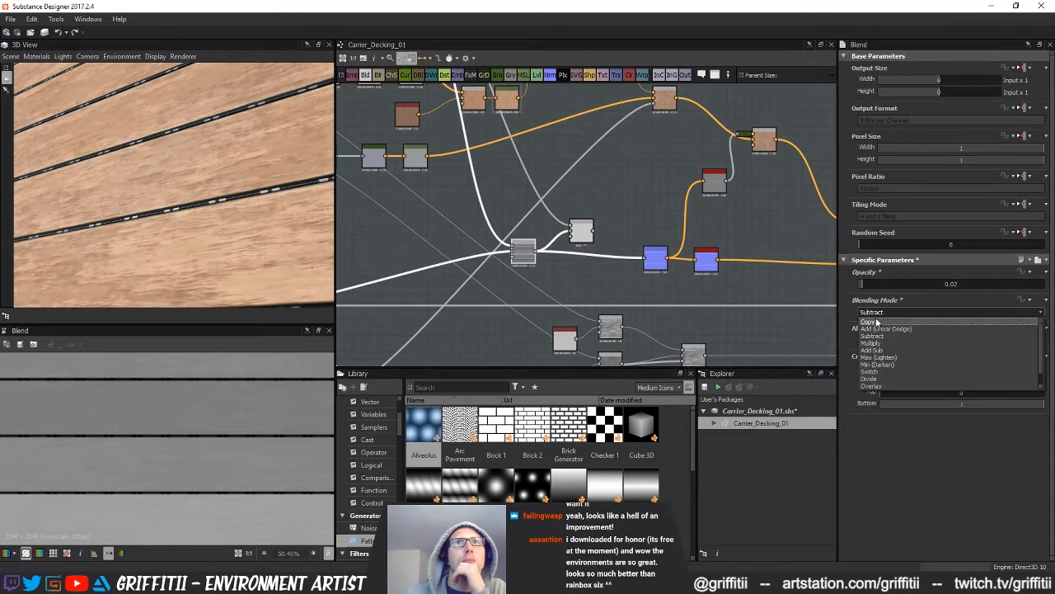
left_click(876, 356)
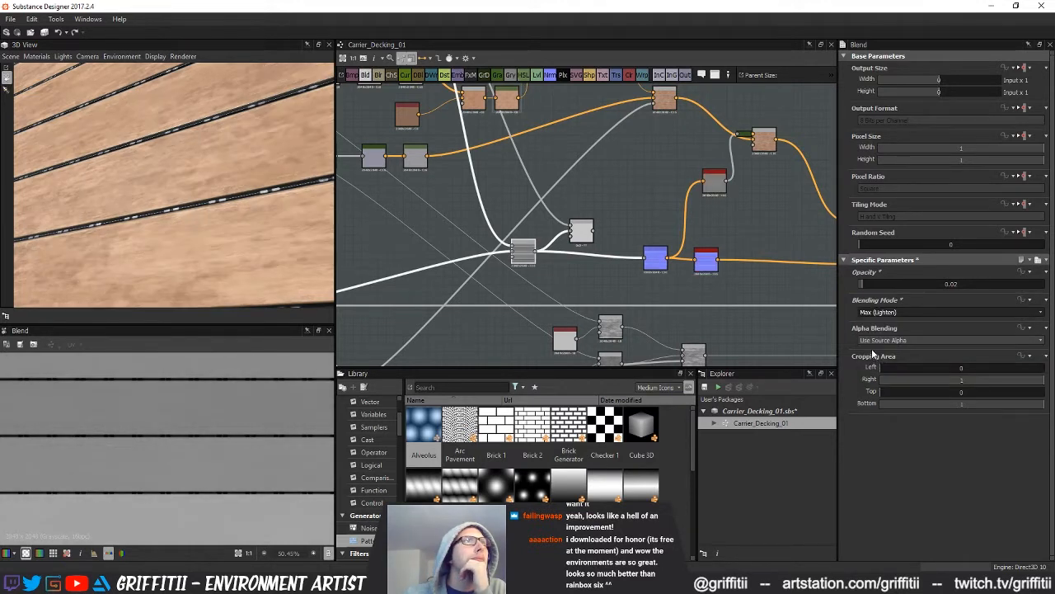
- Set the first height Blend to Add (Linear Dodge) and inspect the planks
left_click(881, 312)
left_click(887, 330)
scroll(243, 209, "down", 3)
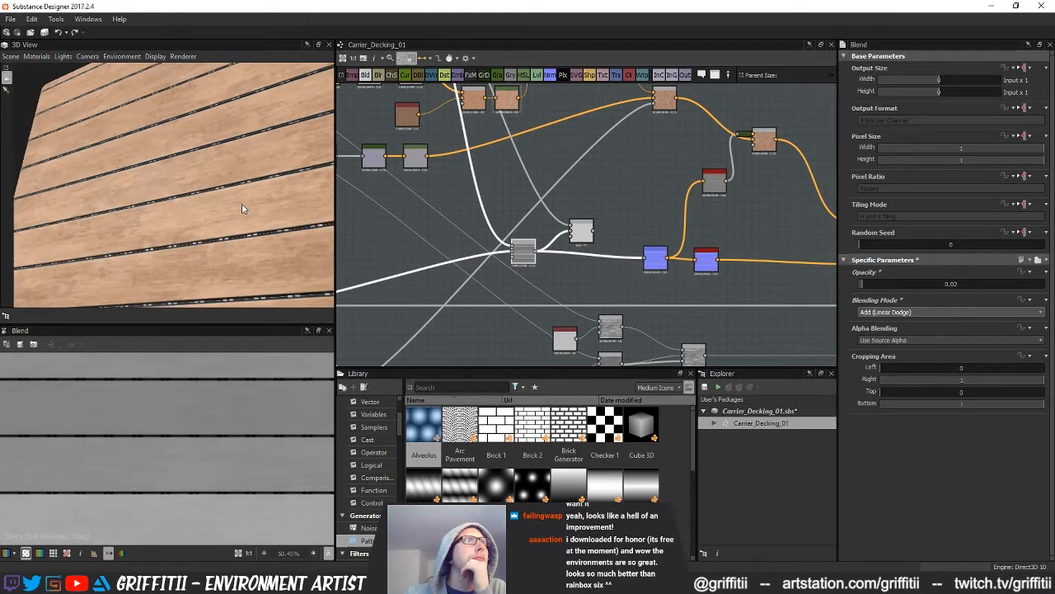
scroll(278, 226, "up", 5)
scroll(252, 215, "down", 2)
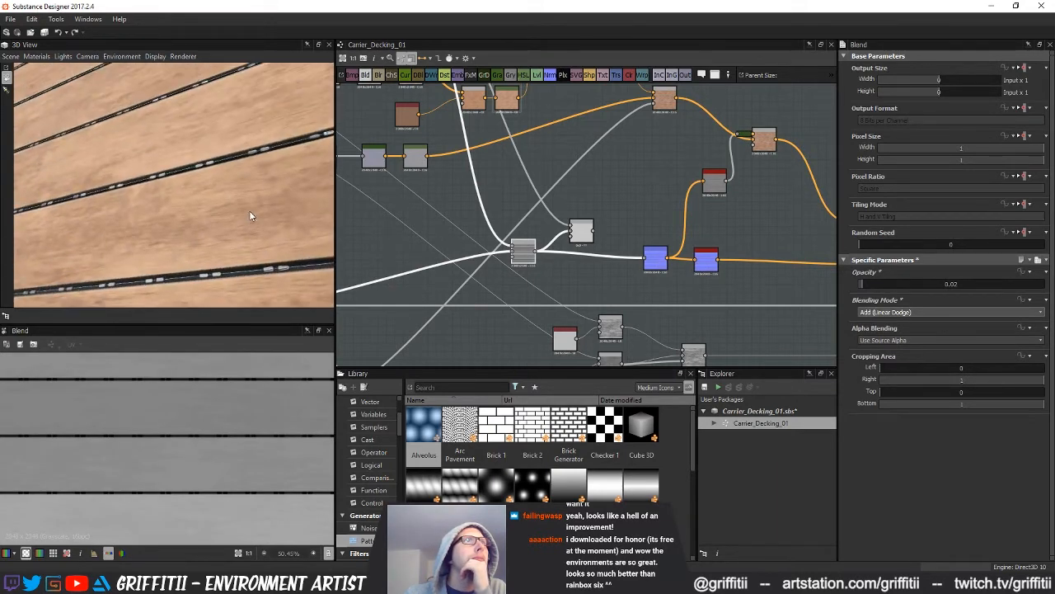
- Route the second height Blend into the Normal node and set that Blend's opacity to 0.01
middle_click_drag(628, 270, 620, 282)
left_click(573, 244)
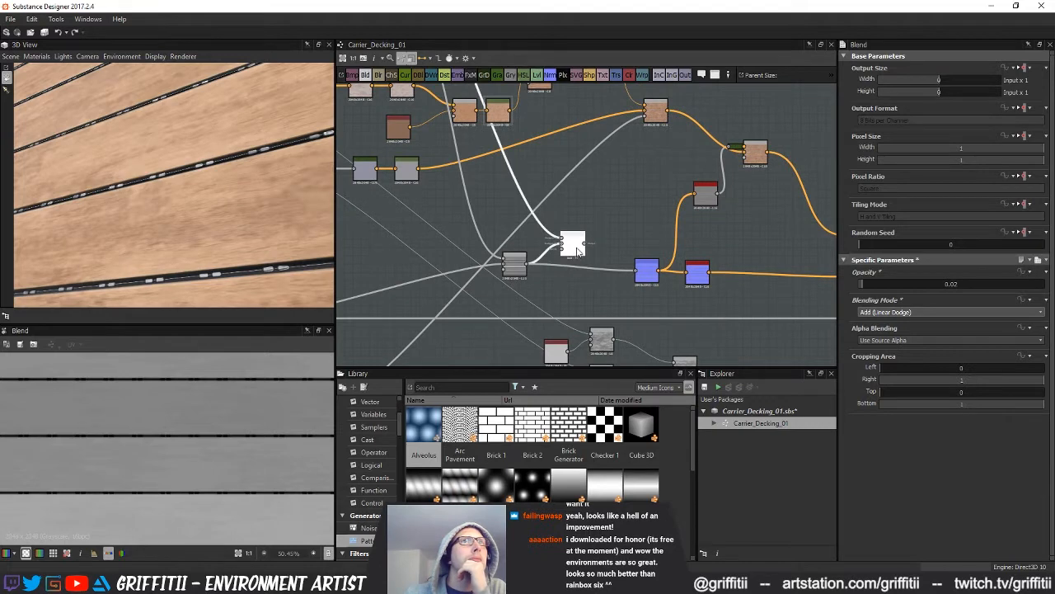
left_click_drag(590, 246, 637, 271)
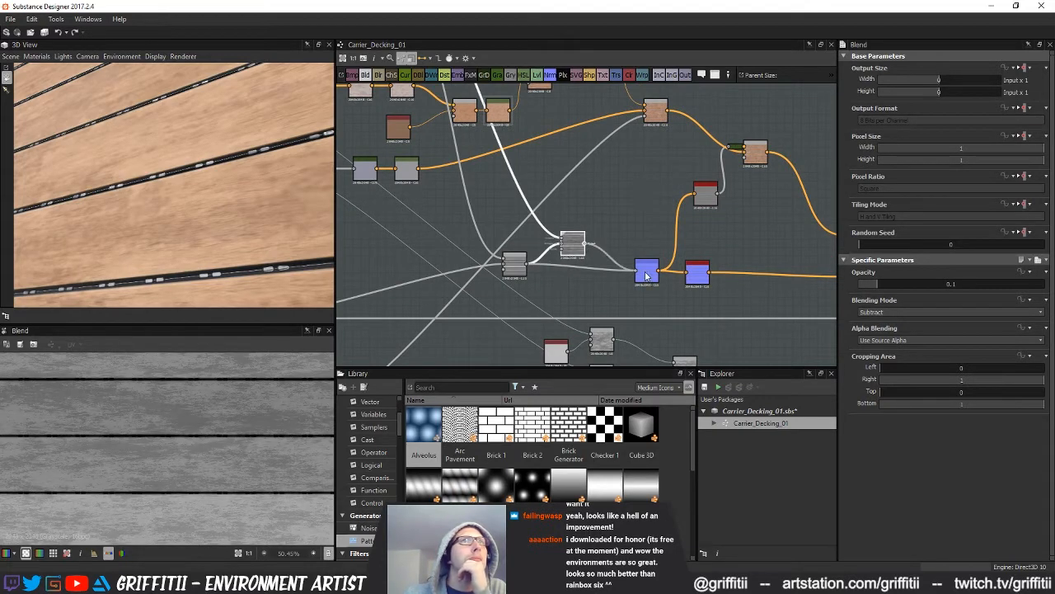
left_click_drag(870, 283, 861, 287)
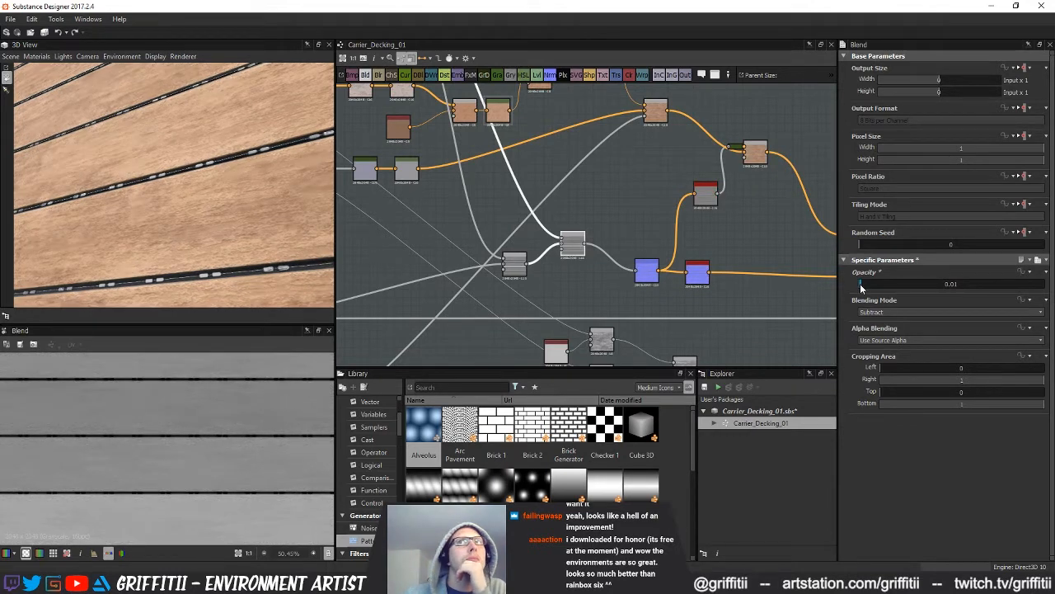
left_click_drag(216, 221, 190, 238)
- Line up the two height Blends with the Normal node and space the second normal-map node further along the row
middle_click_drag(588, 287, 592, 306)
scroll(592, 305, "down", 1)
left_click_drag(585, 273, 593, 291)
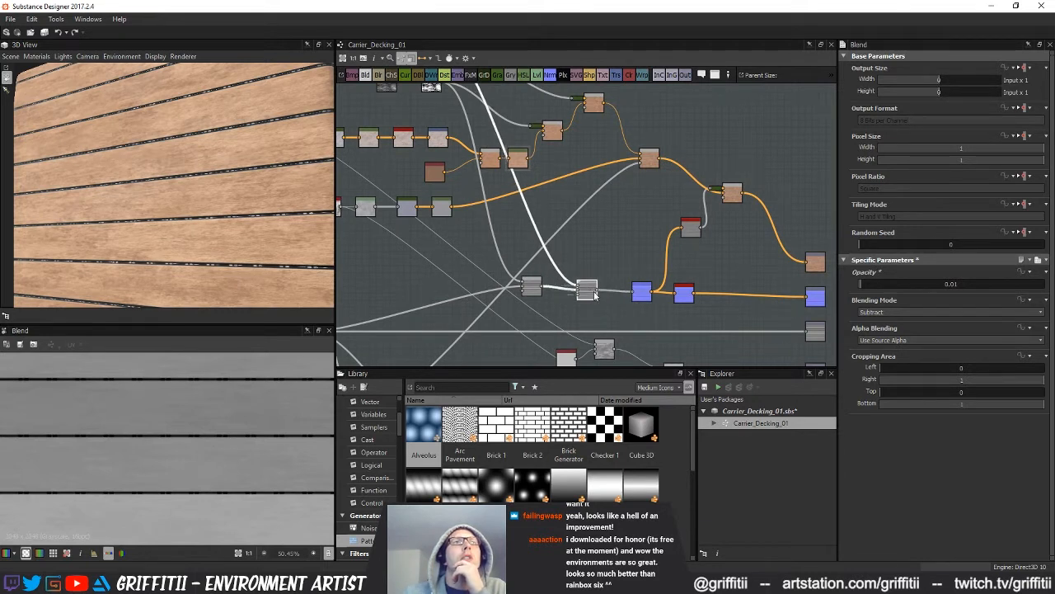
left_click(598, 315)
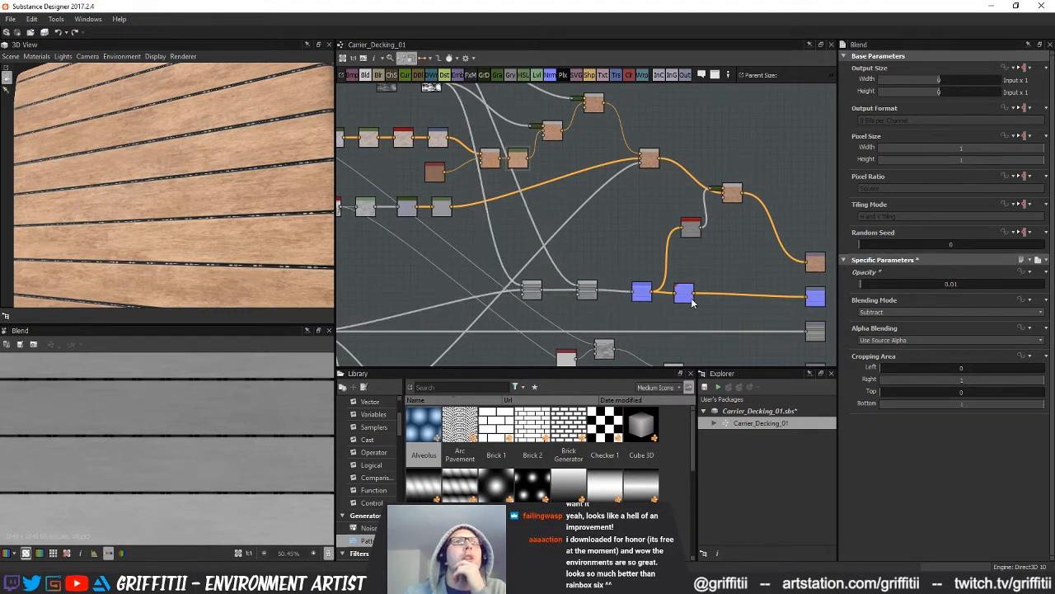
left_click_drag(692, 302, 706, 298)
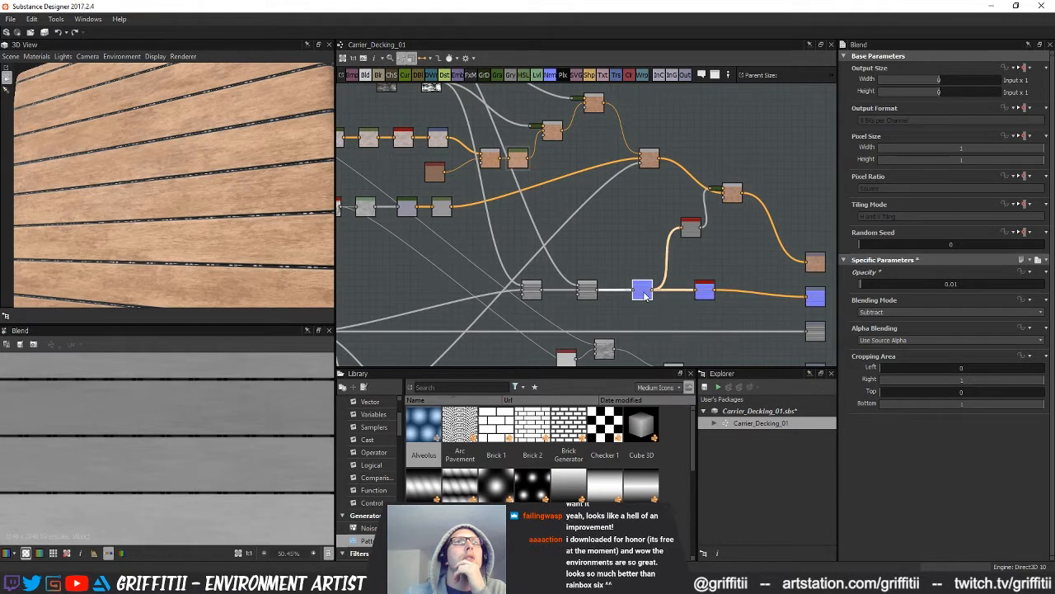
- Examine the whole plank surface up close and from afar, and review the graph down to the lower output branches
scroll(705, 331, "down", 3)
mouse_move(272, 219)
left_mouse_down()
mouse_move(210, 222)
mouse_move(188, 246)
mouse_move(210, 225)
mouse_move(200, 219)
mouse_move(203, 165)
mouse_move(207, 275)
mouse_move(88, 271)
mouse_move(282, 200)
mouse_move(273, 210)
left_mouse_up()
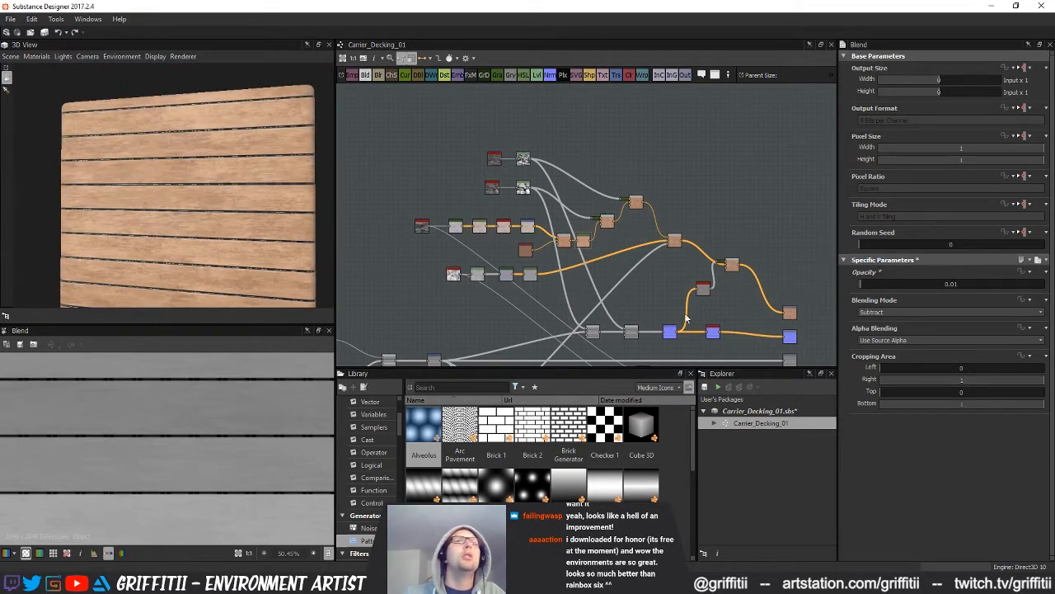
middle_click_drag(649, 277, 668, 252)
middle_click_drag(590, 260, 548, 244)
scroll(593, 292, "up", 2)
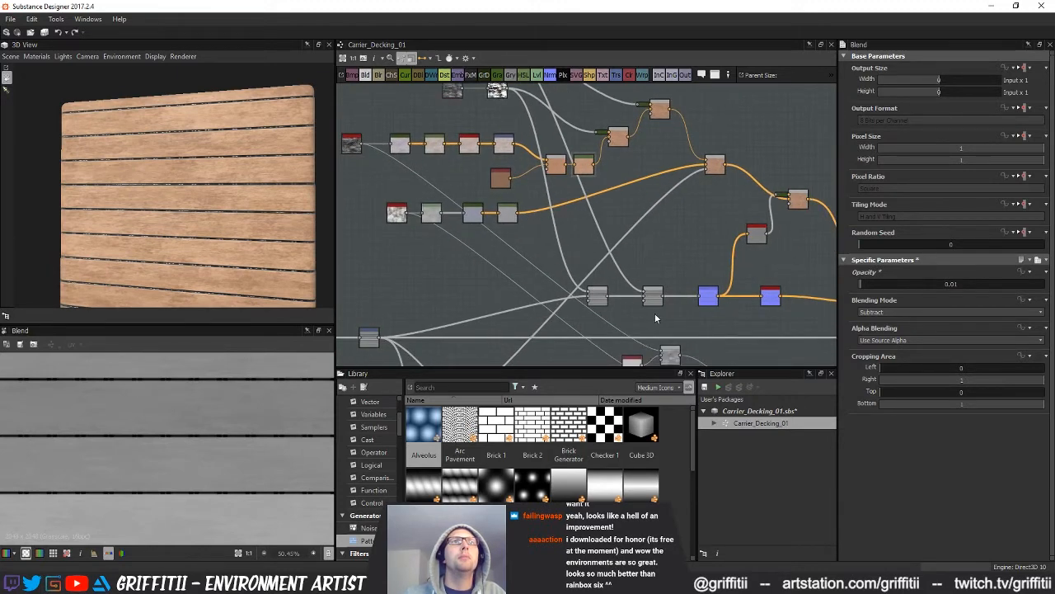
scroll(656, 317, "down", 3)
middle_click_drag(655, 317, 646, 296)
scroll(220, 256, "up", 5)
mouse_move(220, 255)
left_mouse_down()
mouse_move(214, 241)
mouse_move(224, 239)
left_mouse_up()
middle_click_drag(646, 293, 593, 320)
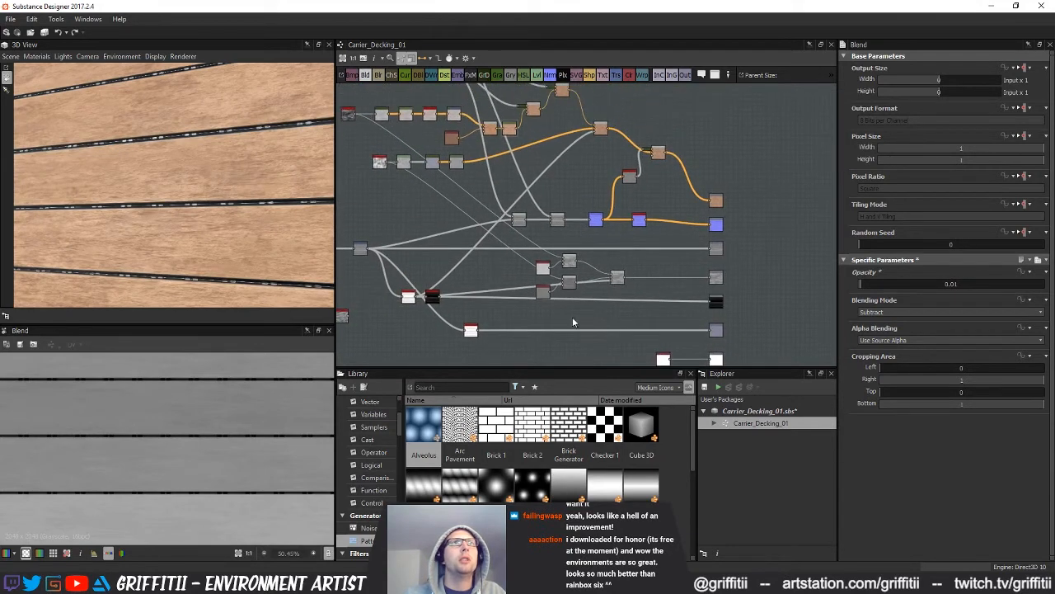
scroll(646, 328, "down", 3)
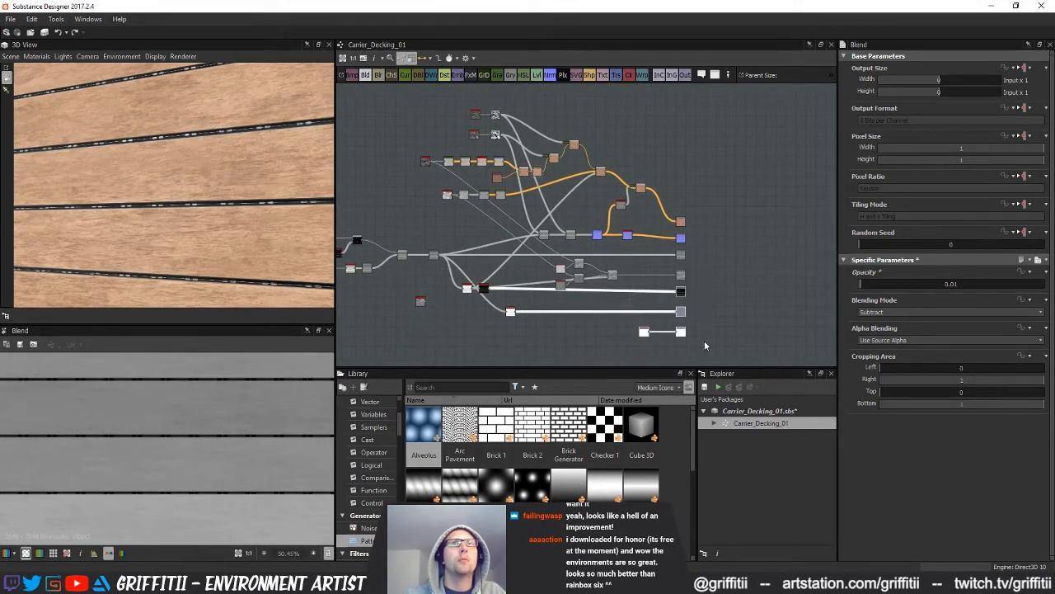
- Spread the output nodes apart vertically and line them up with the branches that feed them
left_click_drag(681, 294, 679, 321)
middle_click_drag(493, 177, 495, 225)
left_click_drag(389, 130, 679, 258)
left_click(713, 258)
left_click_drag(679, 213, 679, 210)
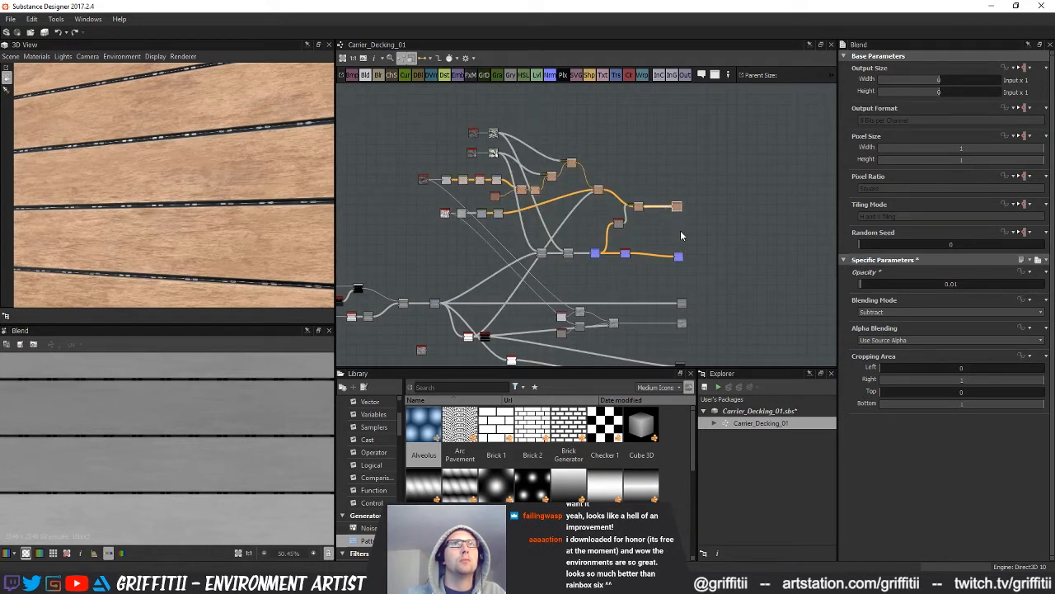
middle_click_drag(678, 323, 684, 255)
left_click_drag(685, 240, 684, 224)
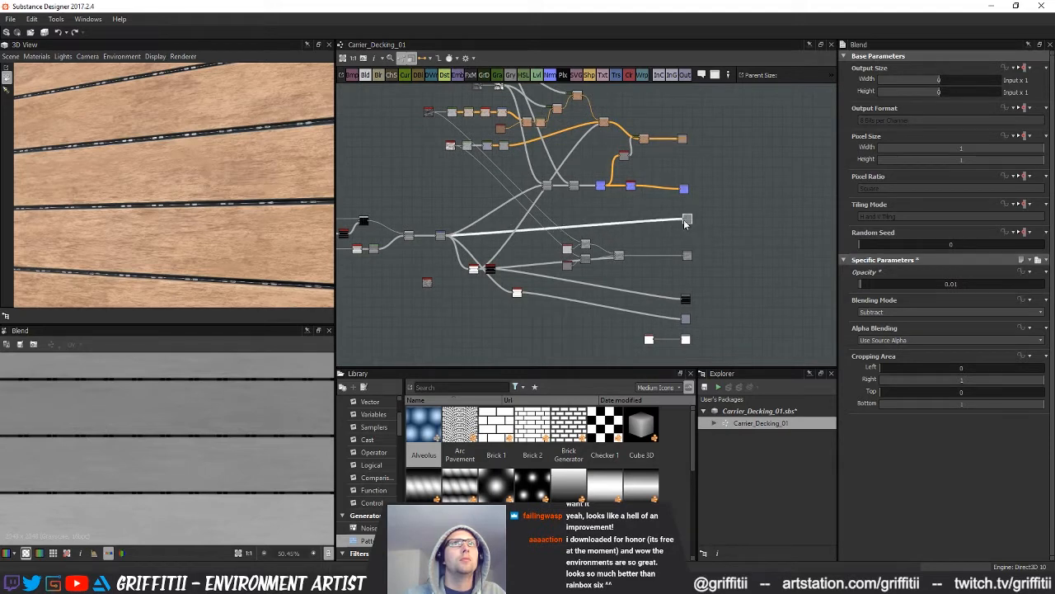
middle_click_drag(697, 263, 704, 286)
scroll(708, 294, "up", 2)
left_click_drag(693, 271, 683, 269)
scroll(568, 317, "up", 2)
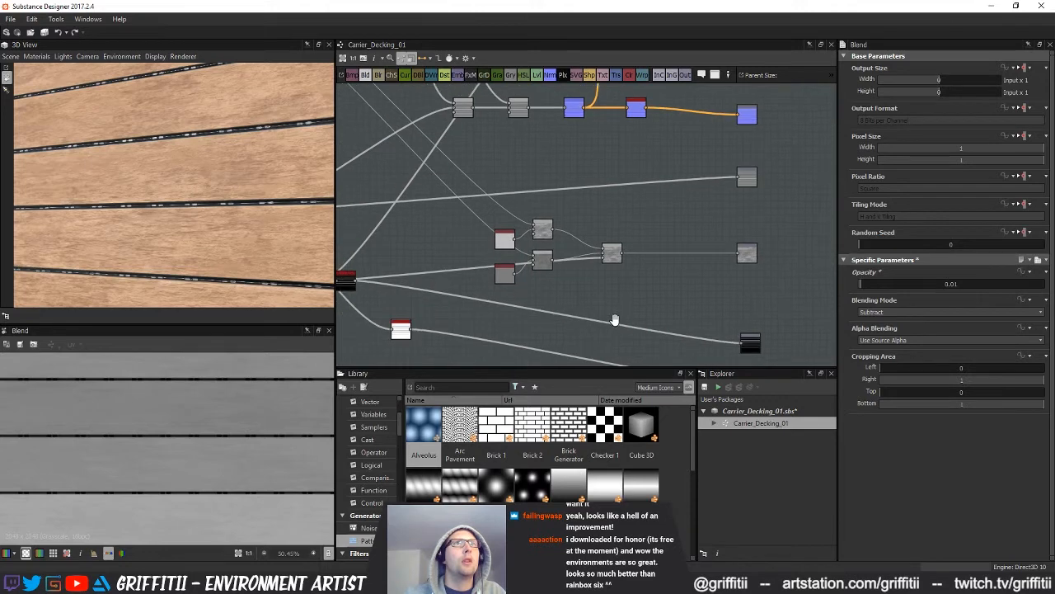
- Preview the upper roughness Blend, then duplicate the two height Blends together with their streak-mask connections
middle_click_drag(587, 263, 594, 335)
double_click(556, 290)
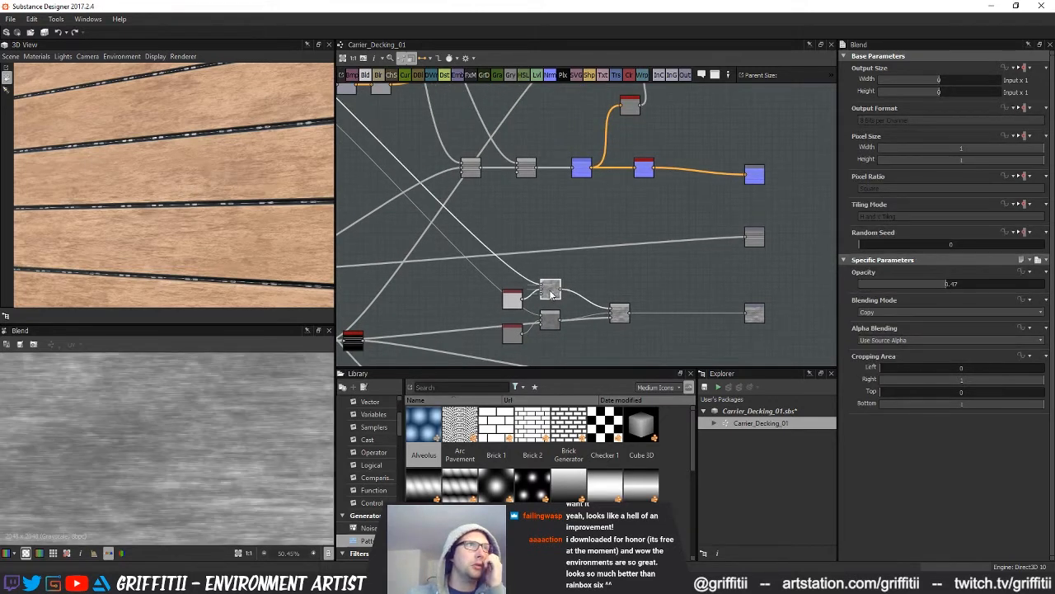
scroll(236, 414, "down", 5)
middle_click_drag(545, 265, 586, 332)
scroll(606, 296, "down", 2)
left_click_drag(546, 262, 576, 276)
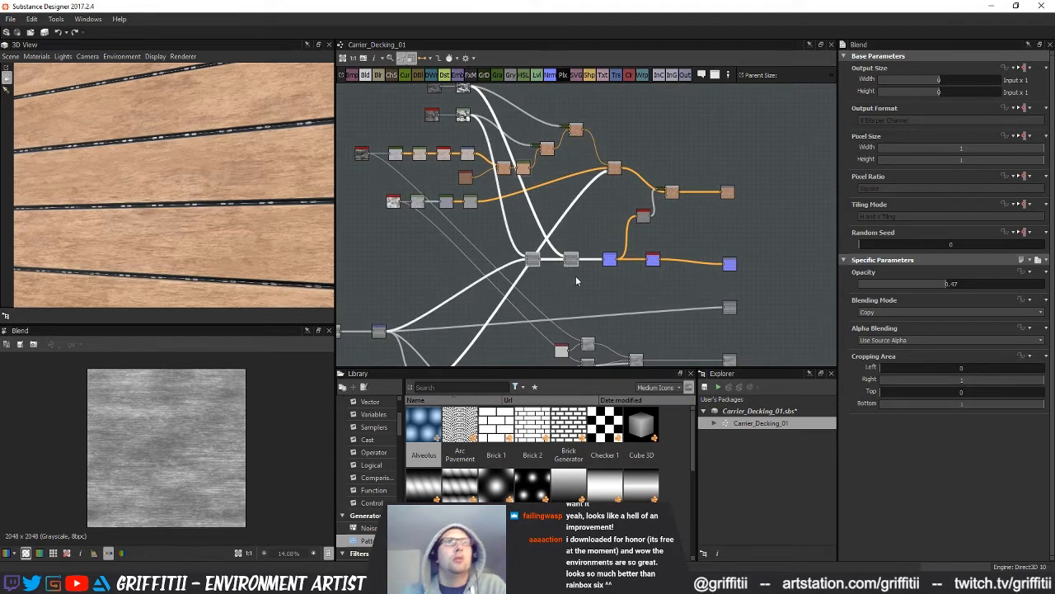
key("ctrl+d")
- Place the duplicated Blends beside the roughness branch, feed the upper roughness Blend into the first copy and set that copy's opacity to 0.1
left_click_drag(566, 228, 627, 332)
scroll(620, 358, "up", 3)
middle_click_drag(591, 353, 569, 314)
left_click_drag(549, 302, 558, 299)
left_click(607, 277)
scroll(173, 464, "up", 3)
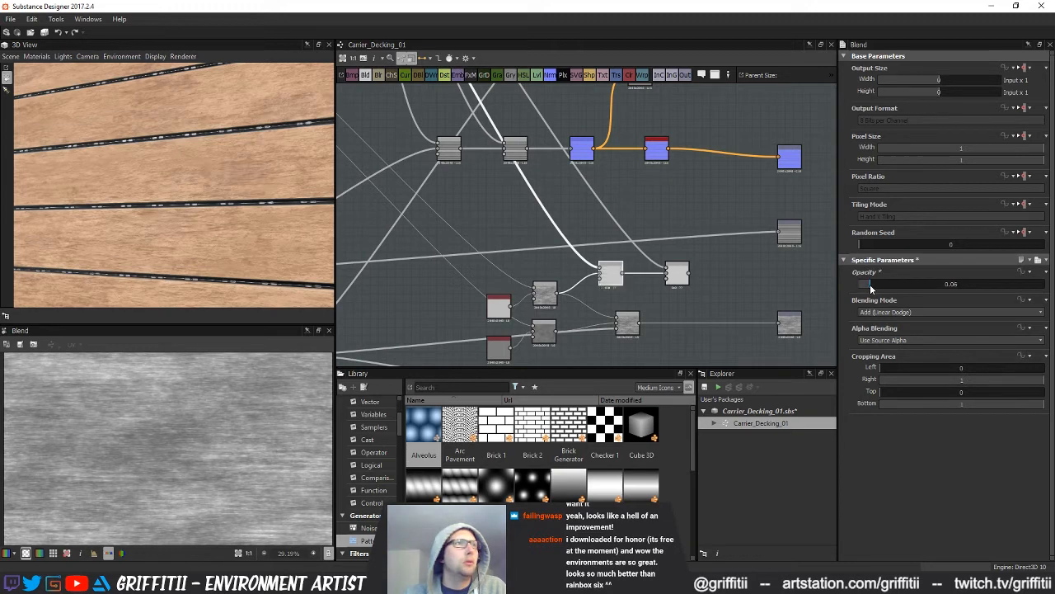
- Set the second duplicated Blend's opacity to 0.09, connect it to the final roughness Blend and move that Blend beside its output
middle_click_drag(681, 289, 644, 296)
left_click(645, 288)
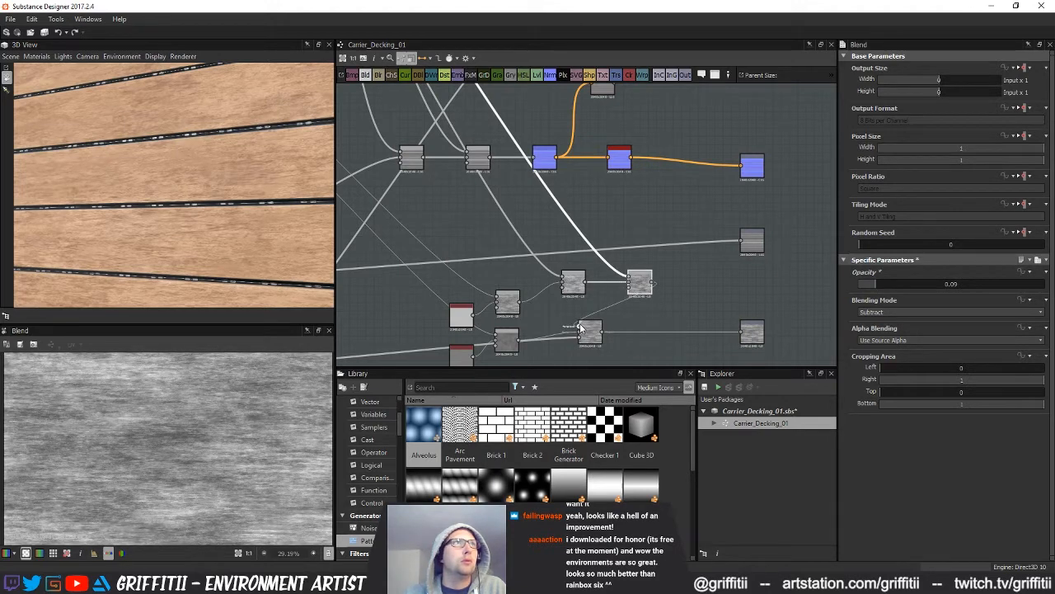
mouse_move(209, 252)
left_mouse_down()
mouse_move(223, 245)
mouse_move(198, 240)
left_mouse_up()
left_click_drag(592, 335, 708, 334)
left_click(637, 285)
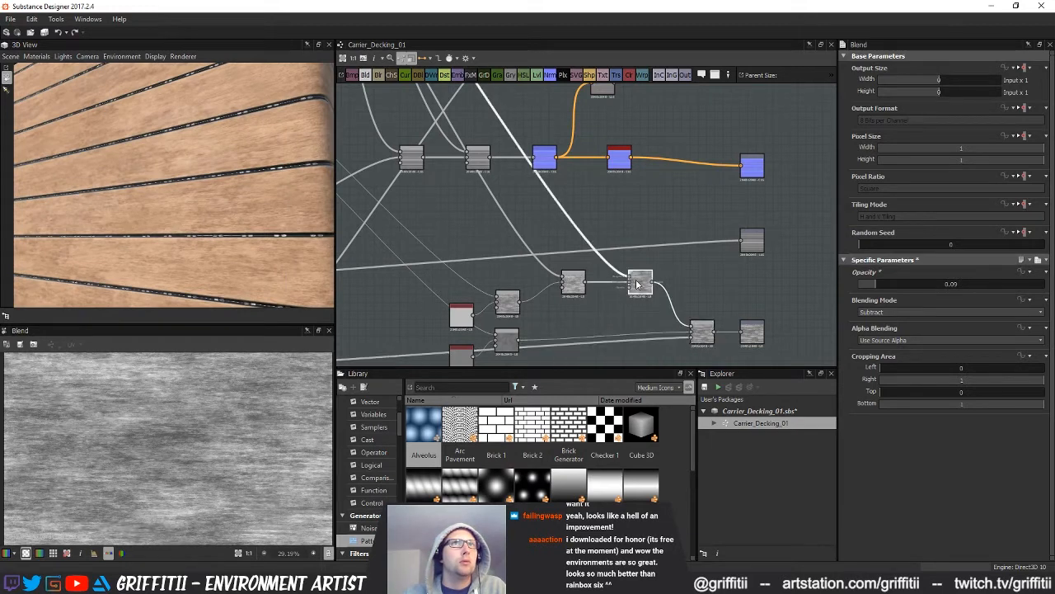
left_click_drag(210, 277, 213, 213)
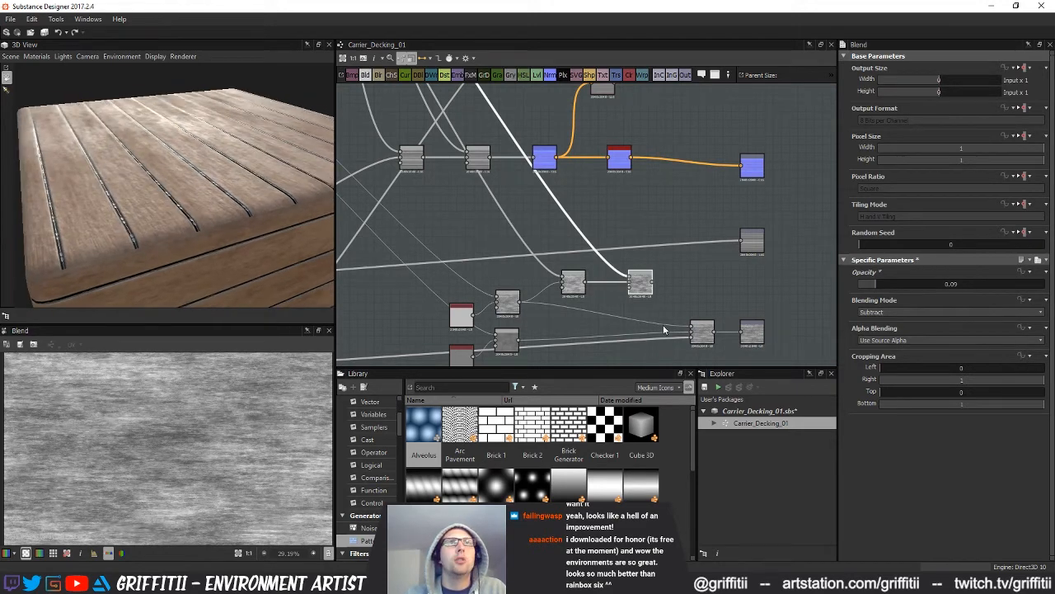
- Raise the first roughness streak Blend's opacity to 0.17 and readjust the second one to 0.09
middle_click_drag(665, 330, 628, 323)
scroll(536, 315, "up", 1)
left_click(540, 267)
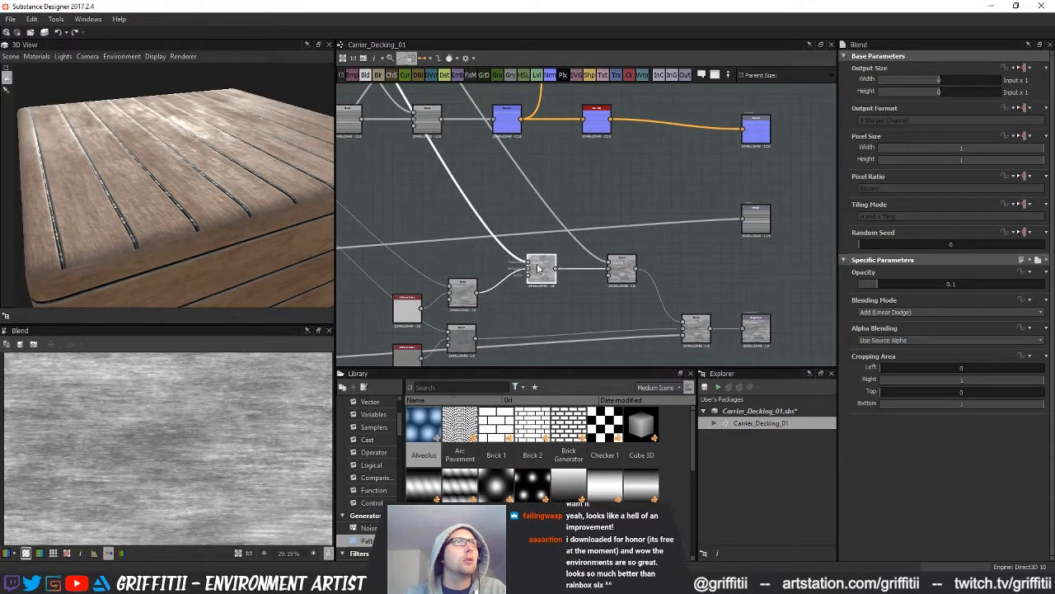
left_click_drag(887, 286, 893, 287)
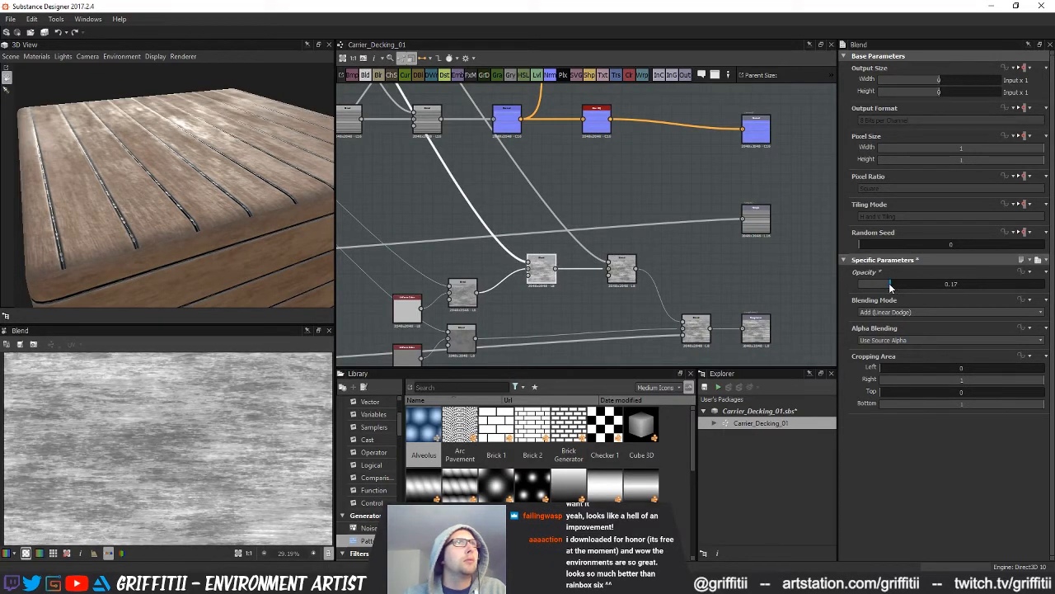
left_click(625, 277)
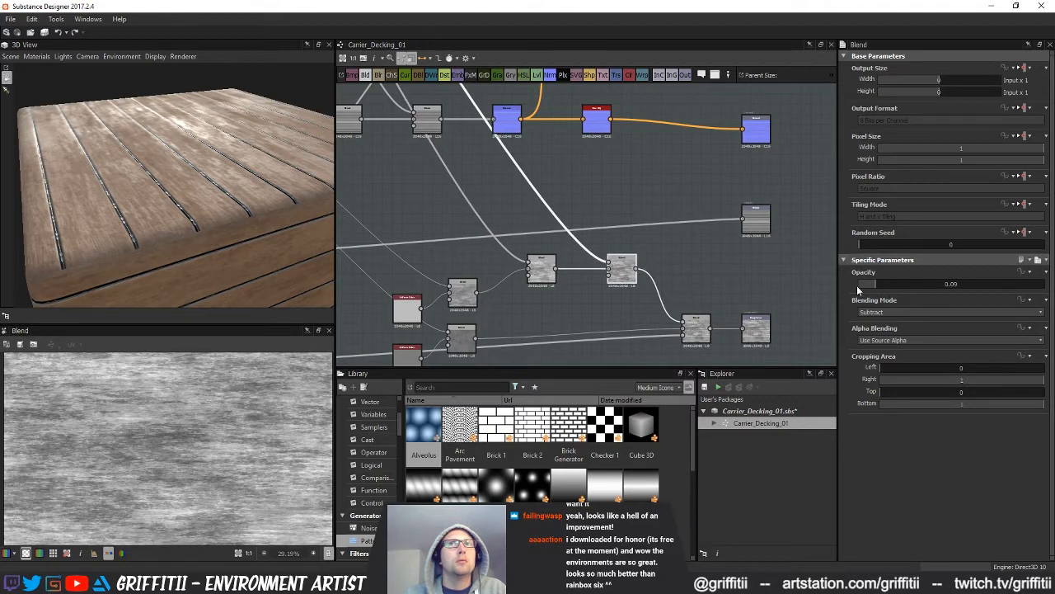
left_click_drag(880, 287, 877, 286)
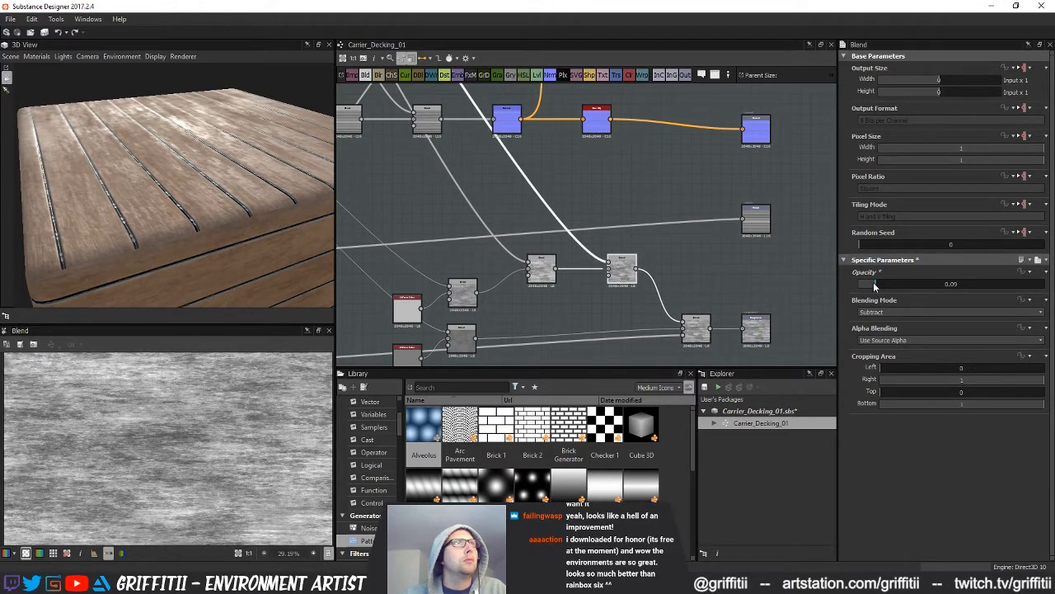
left_click_drag(198, 252, 230, 206)
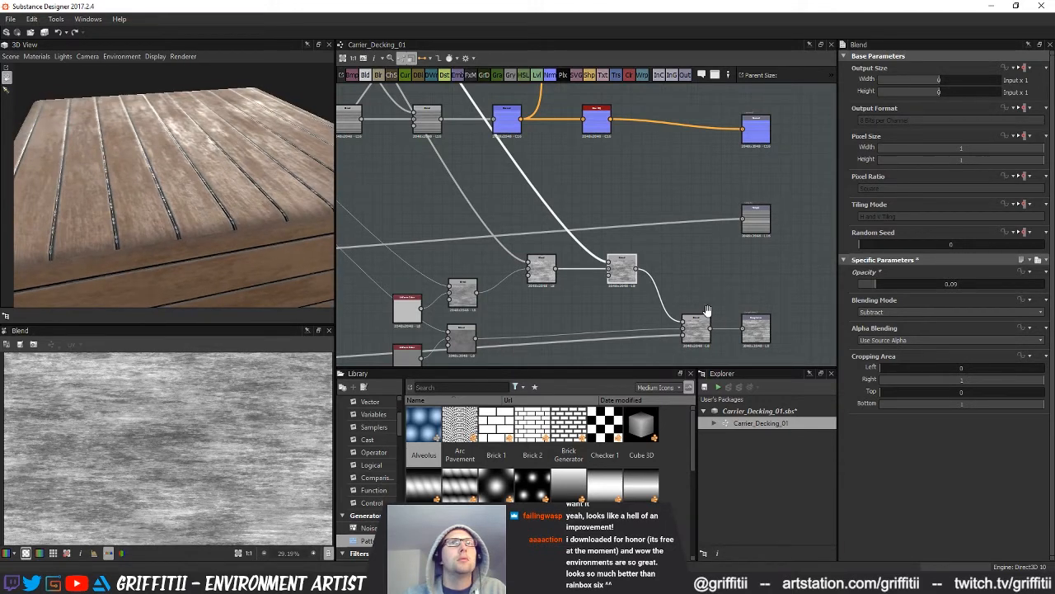
- Compare the roughness map before and after the streak Blends and check the reflections on the deck surface
middle_click_drag(624, 282, 579, 266)
middle_click_drag(514, 265, 601, 241)
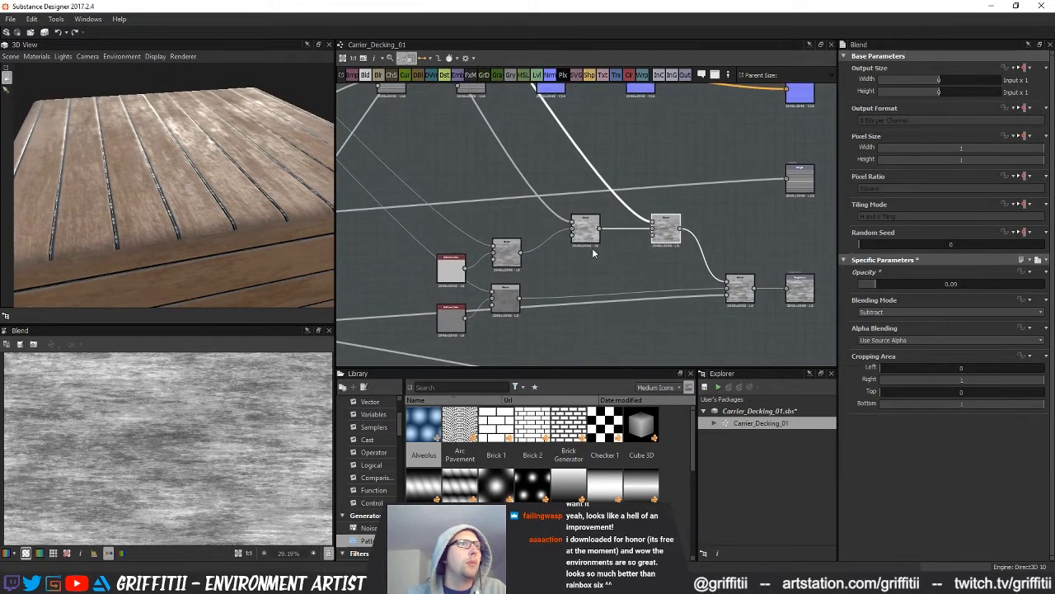
scroll(167, 457, "down", 4)
scroll(167, 458, "up", 2)
double_click(510, 256)
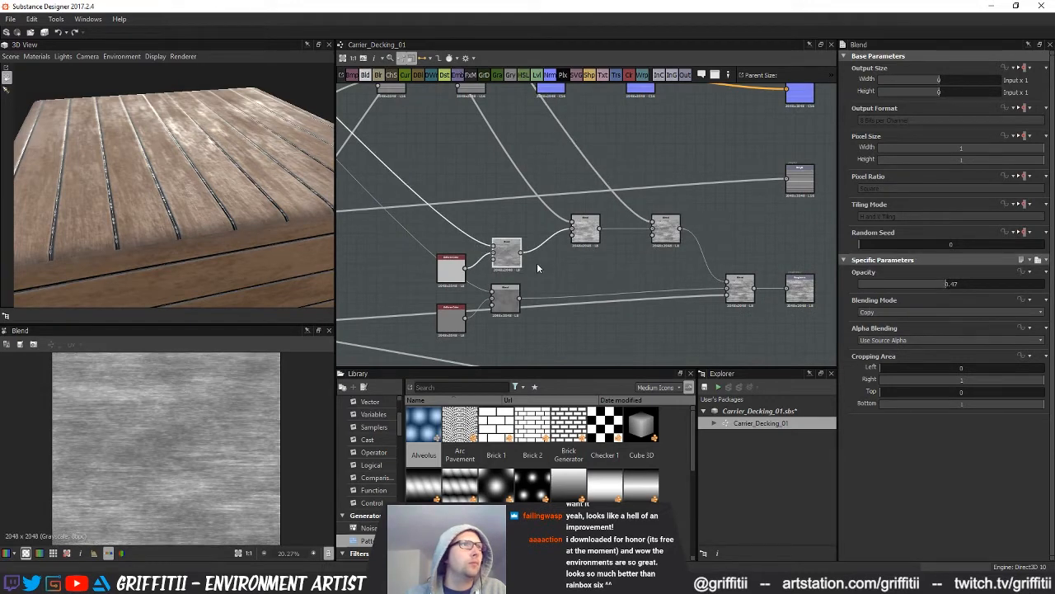
middle_click_drag(606, 278, 566, 286)
left_click(624, 239)
double_click(624, 239)
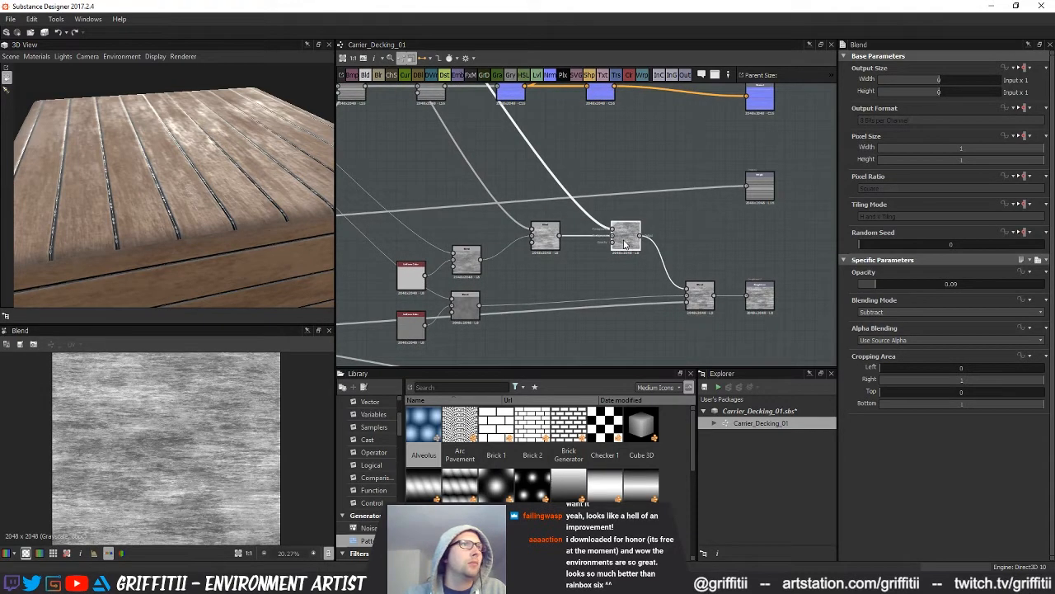
mouse_move(251, 236)
left_mouse_down()
mouse_move(262, 237)
mouse_move(221, 244)
mouse_move(230, 236)
left_mouse_up()
middle_click_drag(707, 280, 684, 282)
- Try 210 as the gray value of the upper roughness Uniform Color, then set it to 190
left_click_drag(424, 273, 429, 262)
left_click(387, 276)
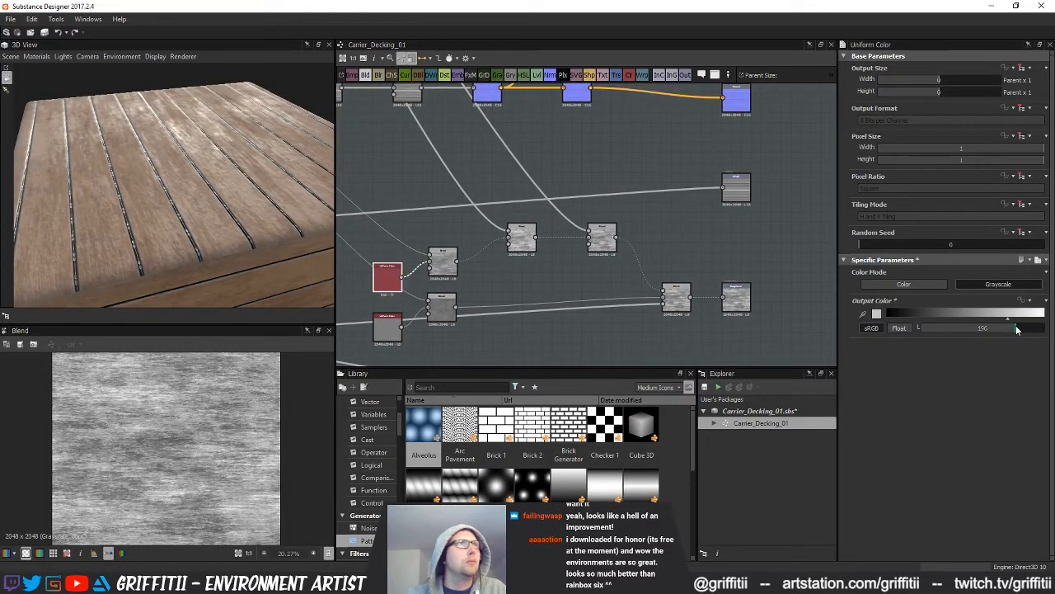
left_click_drag(1017, 329, 1023, 329)
mouse_move(222, 222)
left_mouse_down()
mouse_move(226, 238)
mouse_move(193, 210)
mouse_move(231, 209)
mouse_move(219, 213)
left_mouse_up()
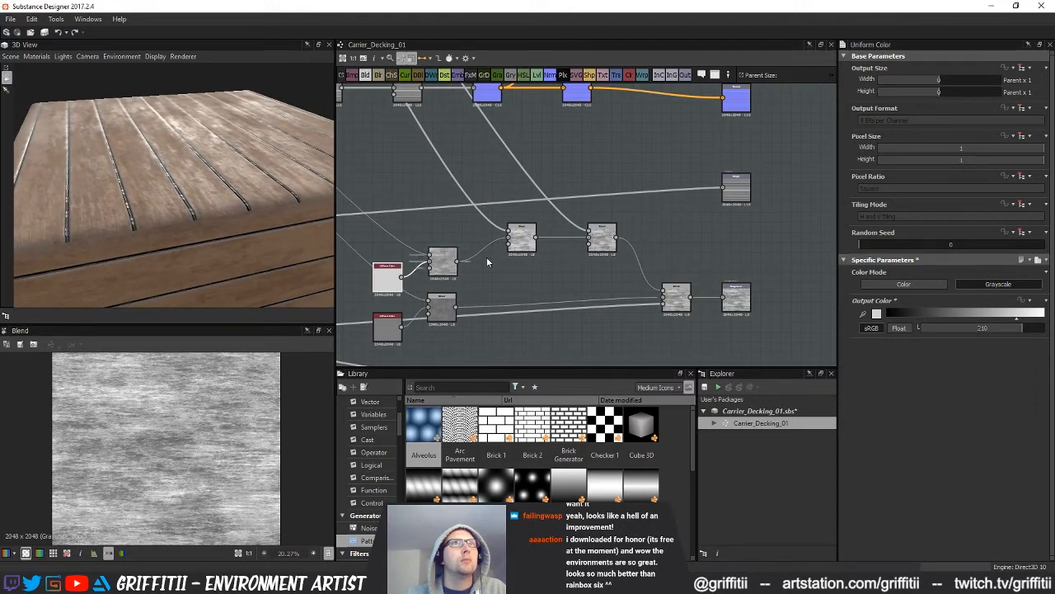
mouse_move(1024, 329)
left_mouse_down()
mouse_move(1037, 329)
mouse_move(1016, 328)
left_mouse_up()
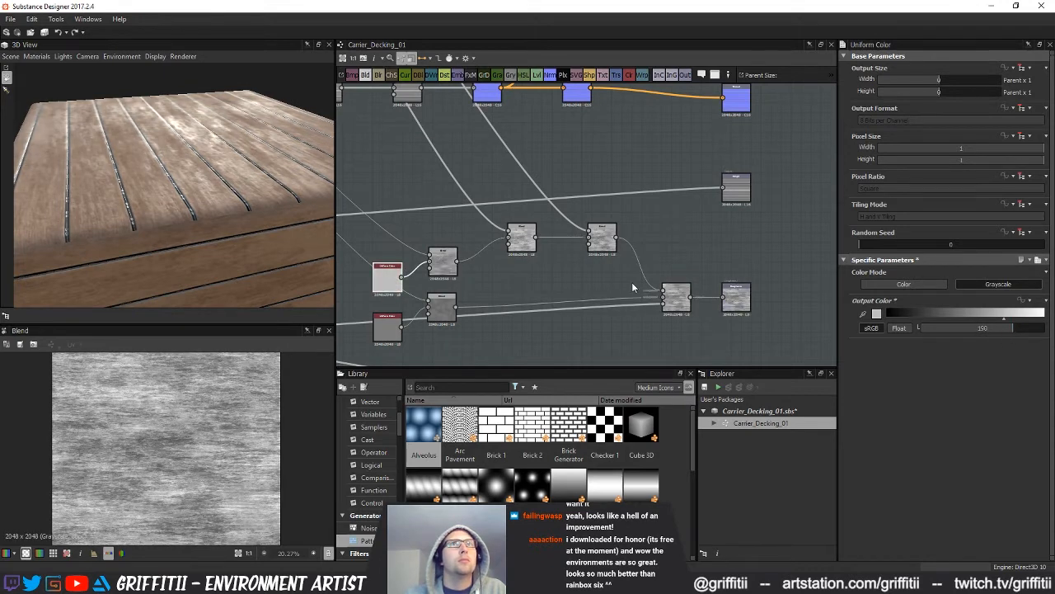
- Add a Clouds 3 noise and a new Blend that combines it with the lower roughness Blend
middle_click_drag(513, 296, 542, 254)
left_click(472, 268)
middle_click_drag(526, 288, 561, 285)
left_click(561, 284)
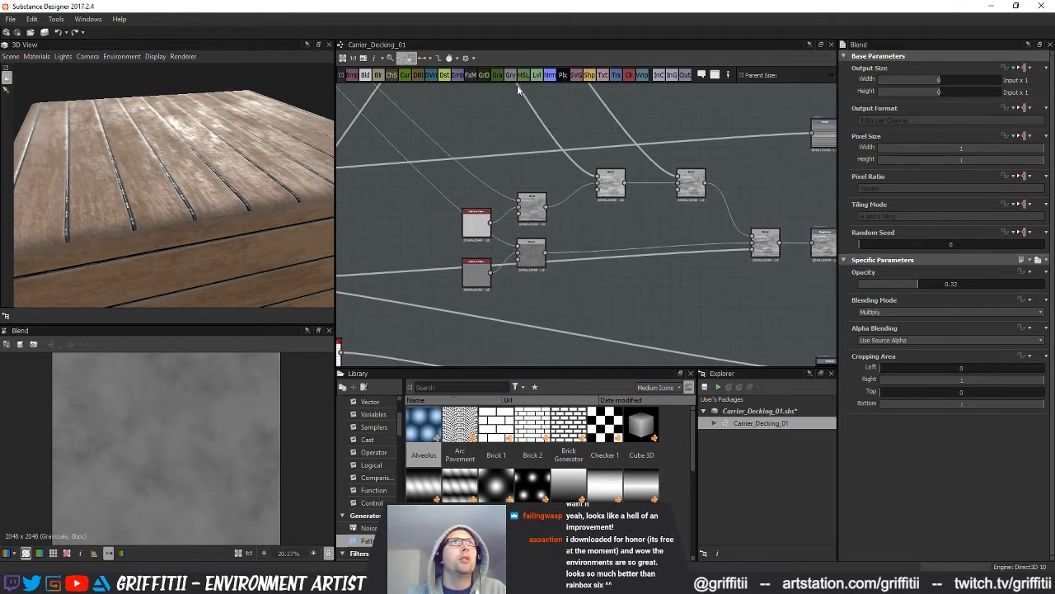
middle_click_drag(611, 294, 570, 290)
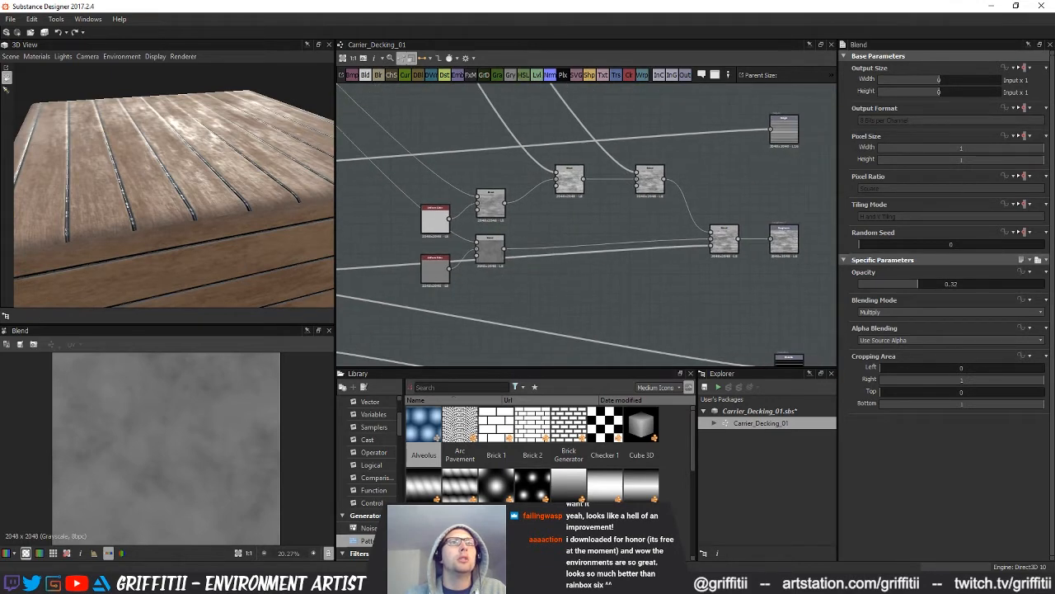
left_click(368, 528)
scroll(532, 452, "down", 3)
scroll(531, 451, "up", 3)
left_click_drag(573, 492, 609, 273)
scroll(541, 294, "up", 3)
- Set the clouds Blend to Multiply at 0.46 opacity and connect it to the final roughness Blend
left_click(873, 313)
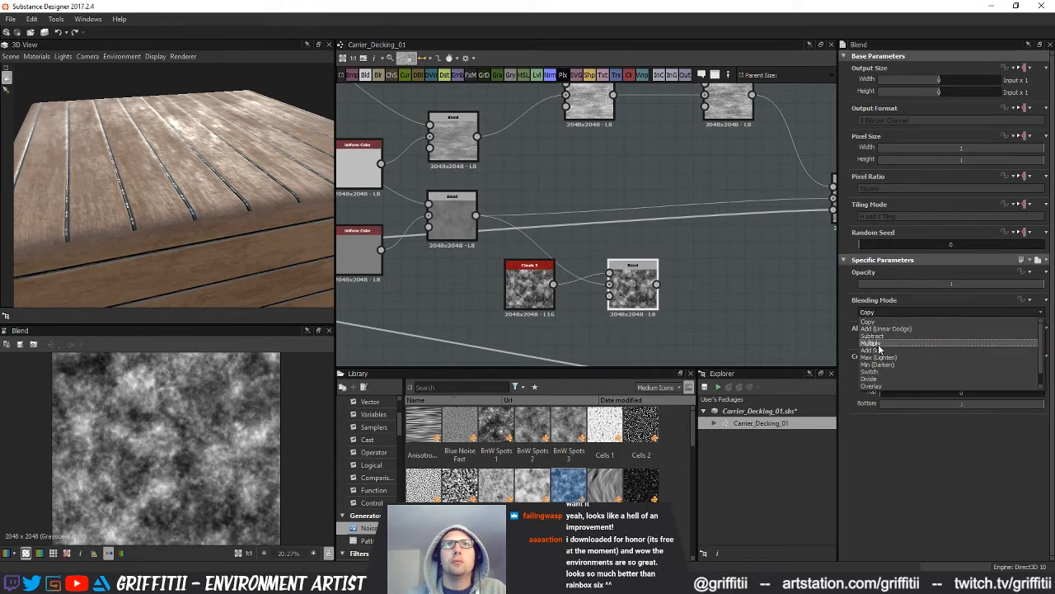
left_click(872, 336)
left_click(888, 311)
left_click(872, 343)
left_click_drag(922, 285, 945, 285)
middle_click_drag(657, 286, 577, 305)
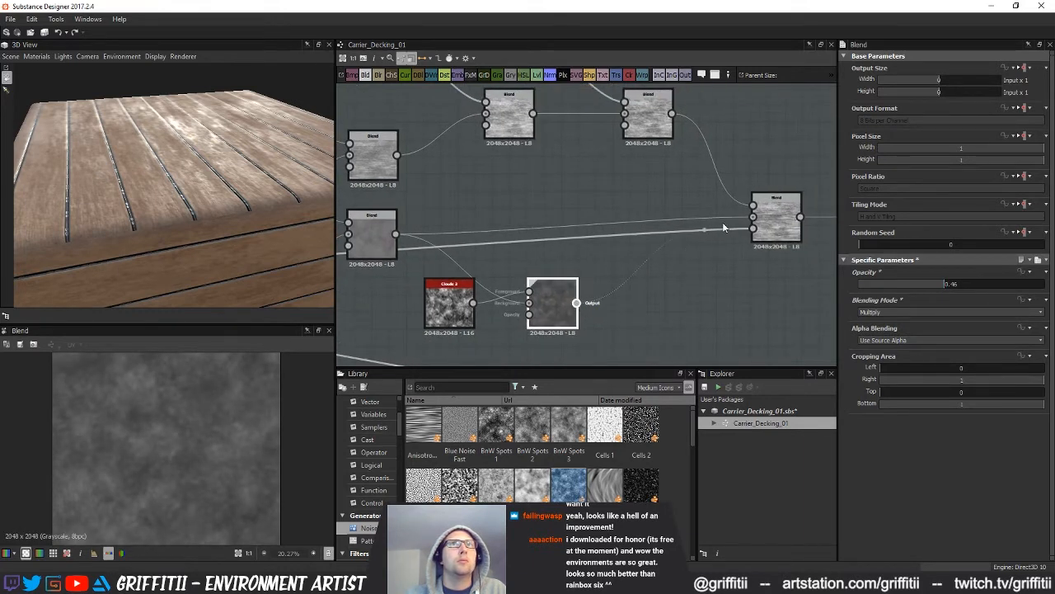
left_click_drag(761, 223, 762, 223)
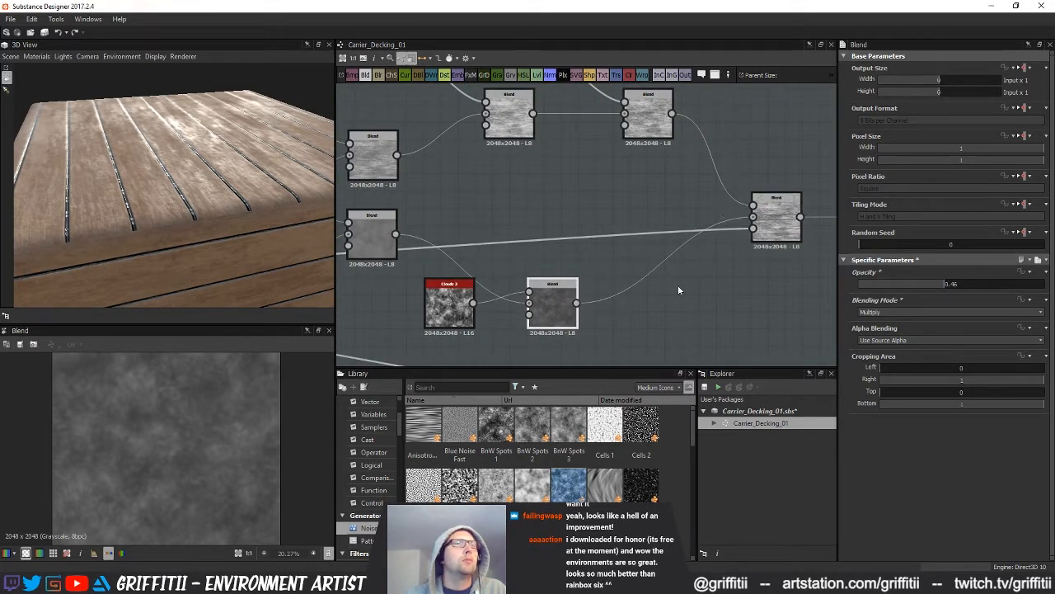
- Lower the clouds Blend's opacity to 0.21 and set the lower roughness Uniform Color's gray value to 149
middle_click_drag(520, 300, 626, 286)
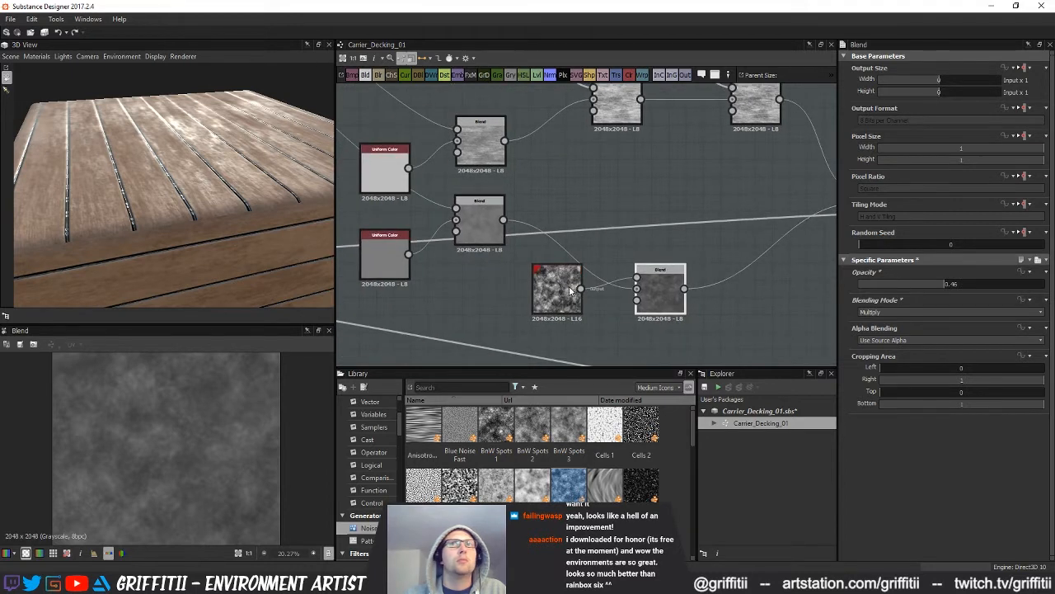
left_click(897, 285)
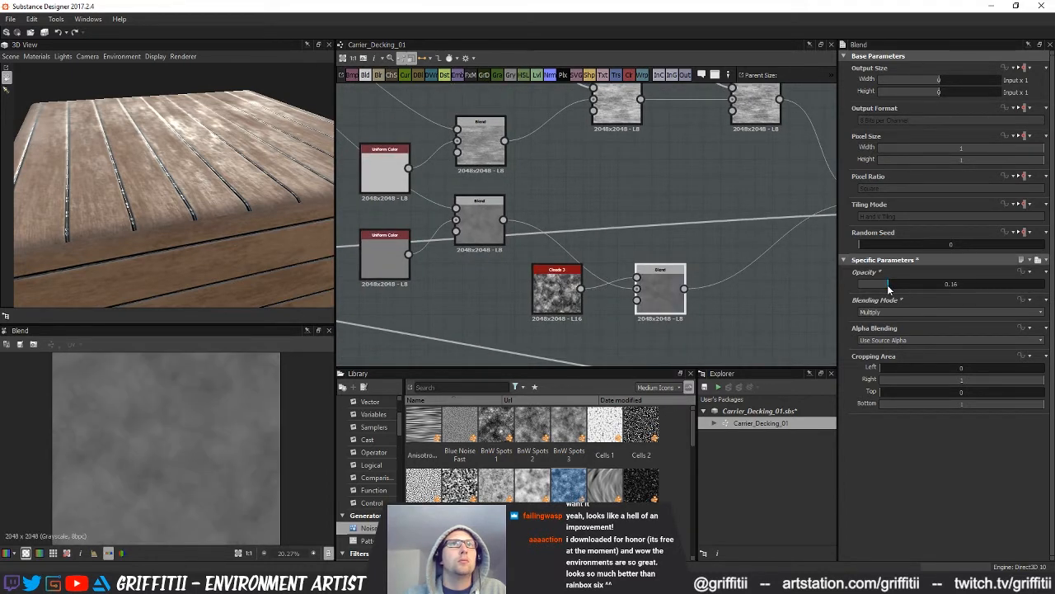
left_click(378, 254)
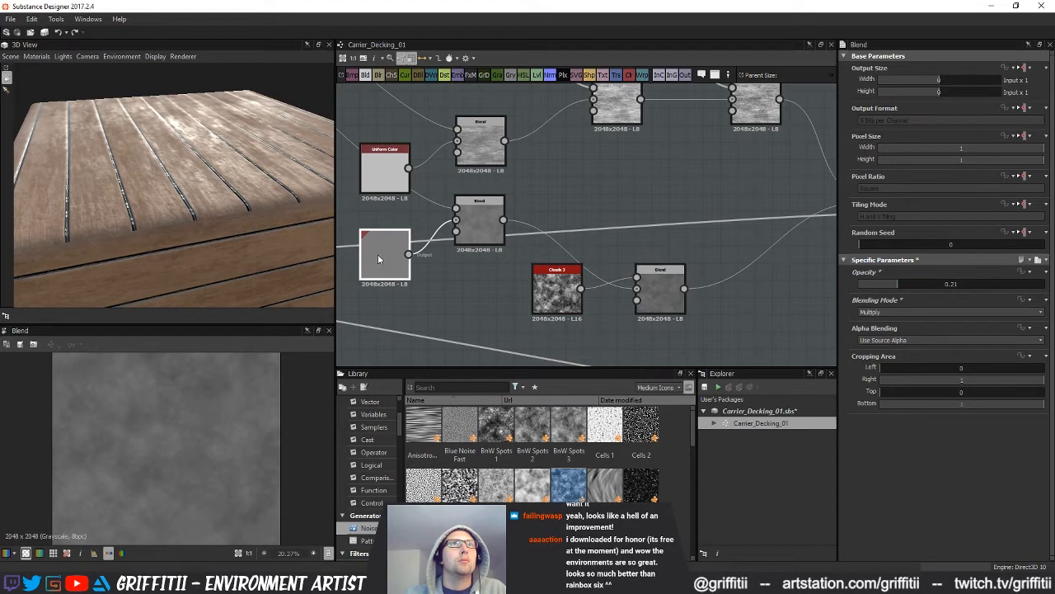
left_click(992, 329)
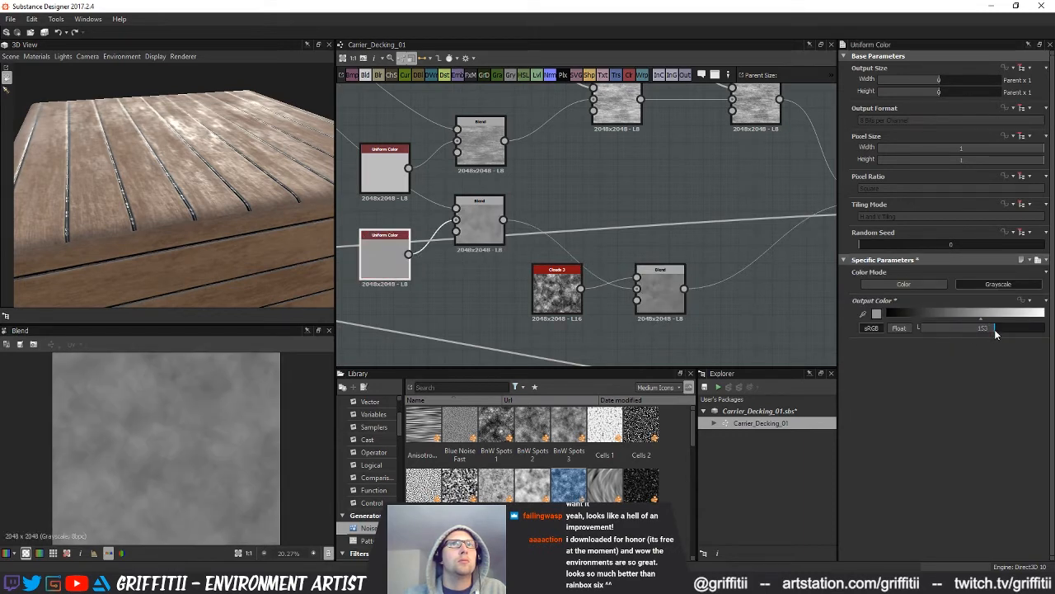
left_click_drag(992, 329, 992, 329)
- Preview the ambient occlusion node's map and move the node closer to the height of its output
left_click_drag(213, 209, 83, 216)
scroll(648, 301, "down", 3)
scroll(649, 301, "down", 5)
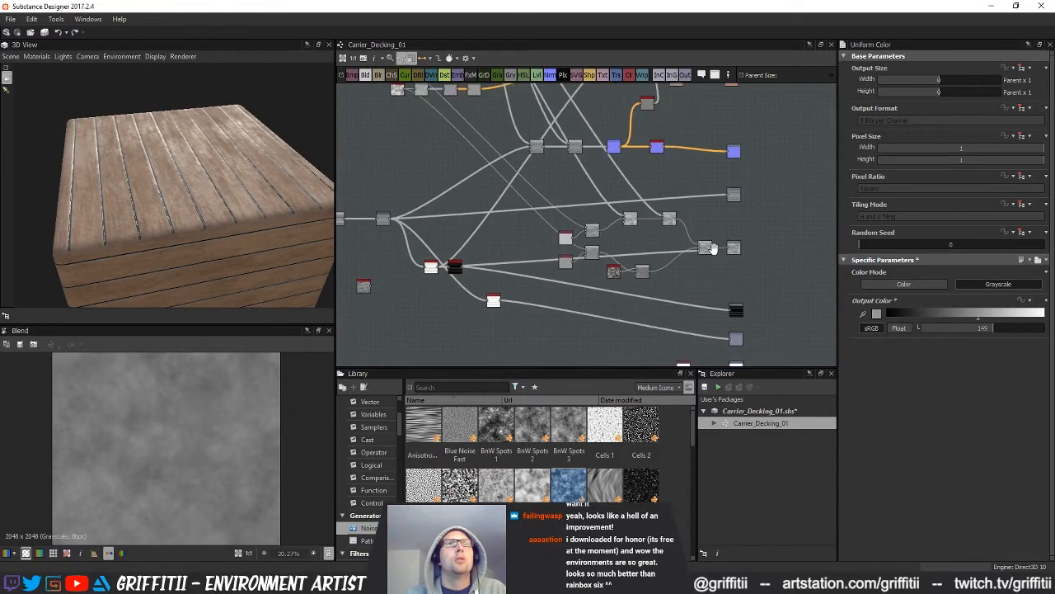
middle_click_drag(712, 307, 730, 281)
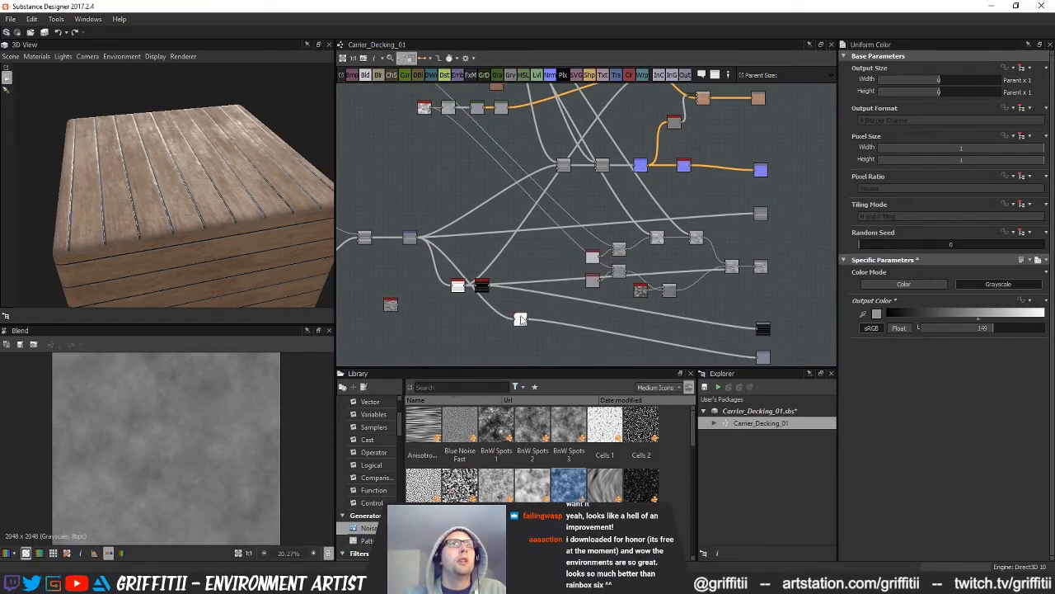
double_click(521, 317)
middle_click_drag(537, 307, 540, 258)
left_click_drag(524, 273, 554, 302)
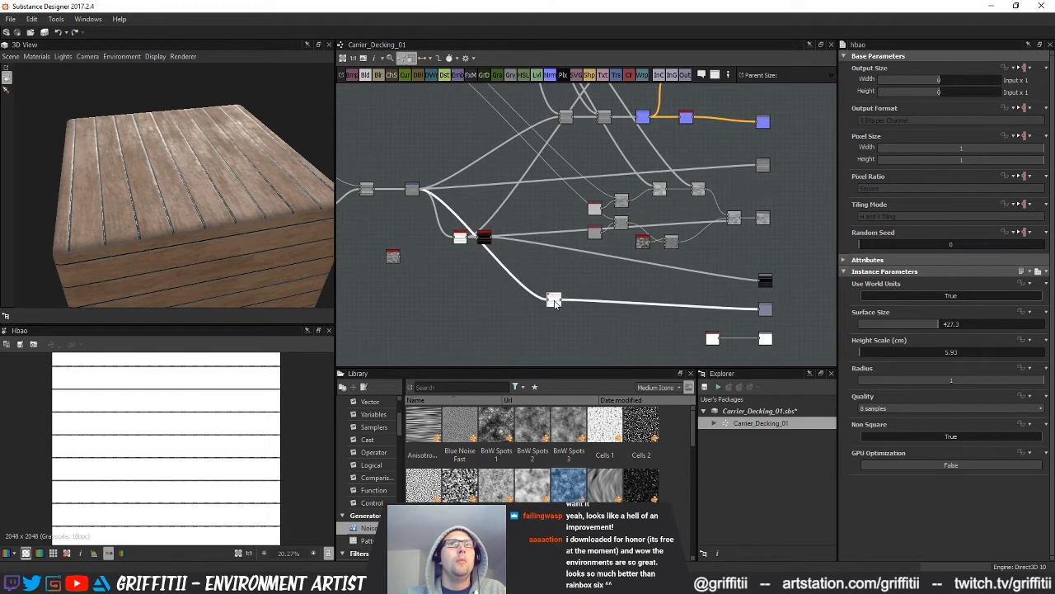
- Duplicate the two roughness streak Blends beside the ambient occlusion node, feed the occlusion into the first copy and space them out
middle_click_drag(556, 266, 538, 342)
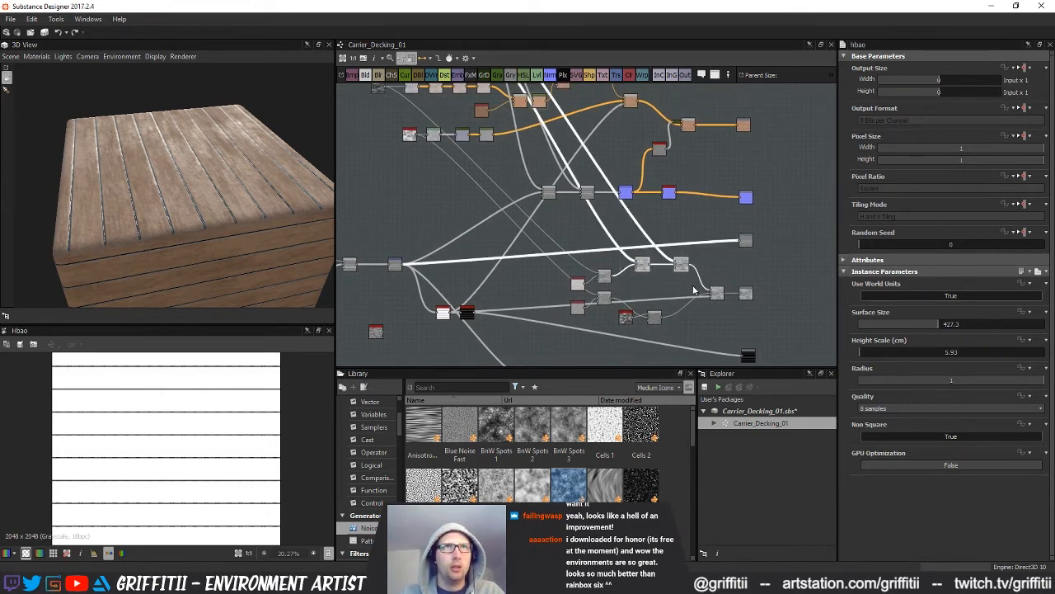
middle_click_drag(689, 342, 694, 198)
key("ctrl+v")
scroll(559, 249, "up", 3)
mouse_move(571, 265)
middle_mouse_down()
mouse_move(572, 247)
mouse_move(561, 258)
middle_mouse_up()
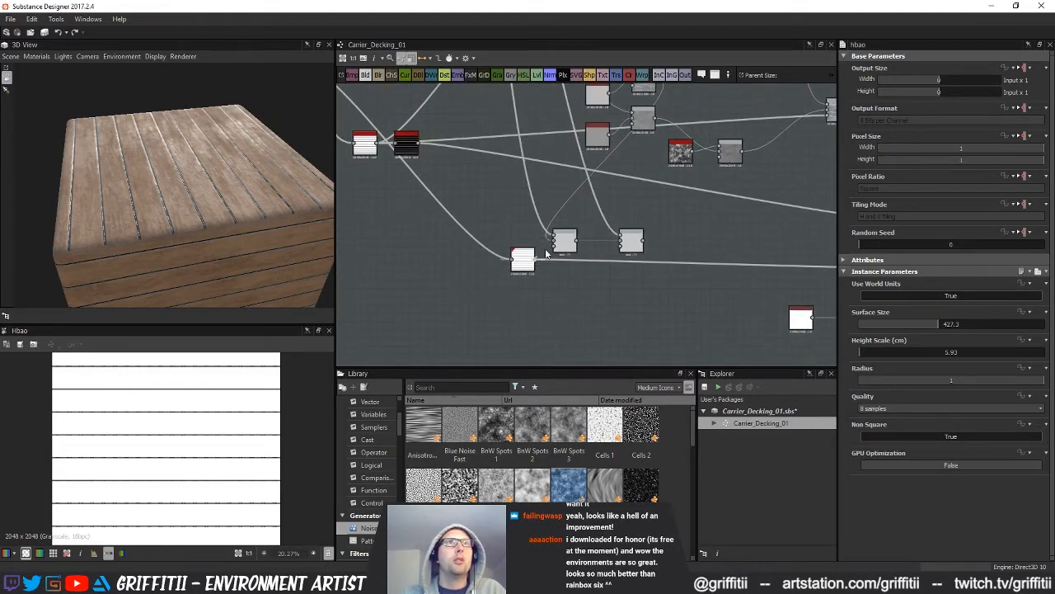
left_click(560, 242)
middle_click_drag(585, 295, 566, 315)
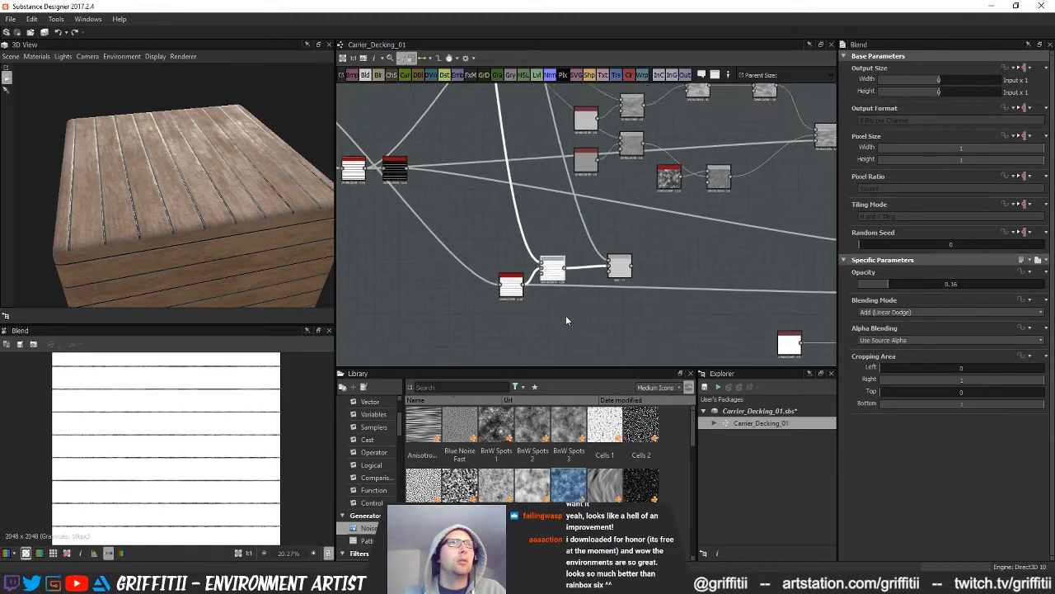
scroll(565, 315, "up", 2)
left_click_drag(541, 196, 692, 225)
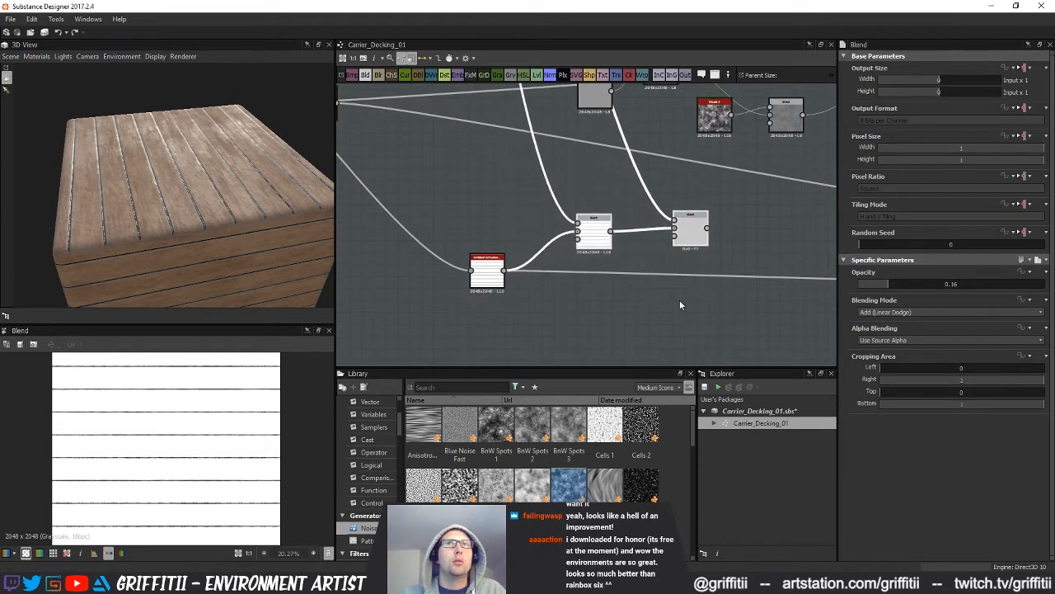
- Set the first copied Blend to Multiply at 0.04 opacity and the second copy's opacity to 0.05
left_click(948, 312)
left_click(874, 327)
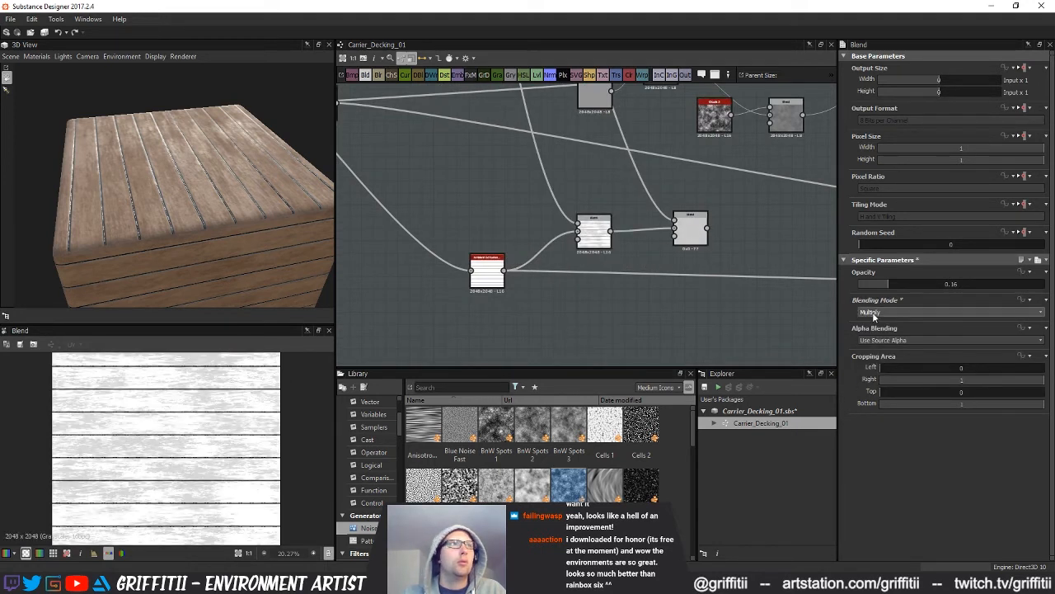
left_click_drag(878, 285, 868, 286)
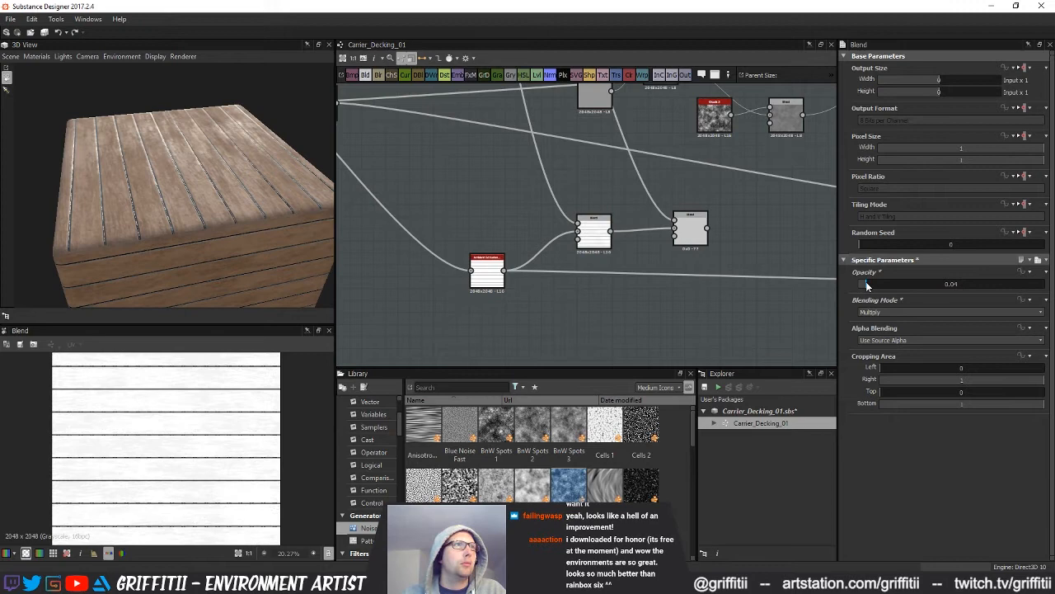
left_click(689, 234)
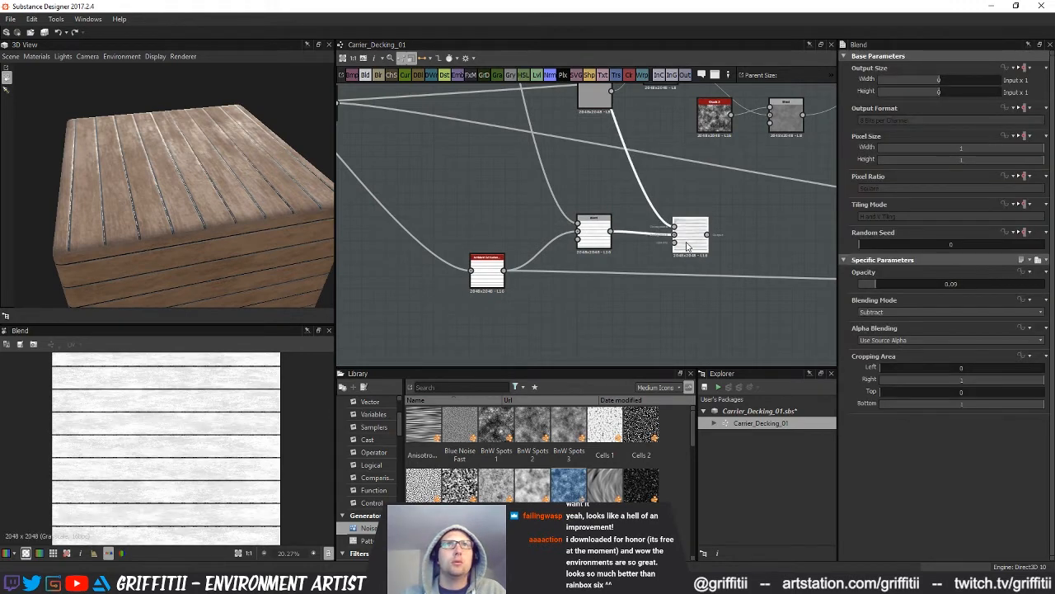
left_click(869, 284)
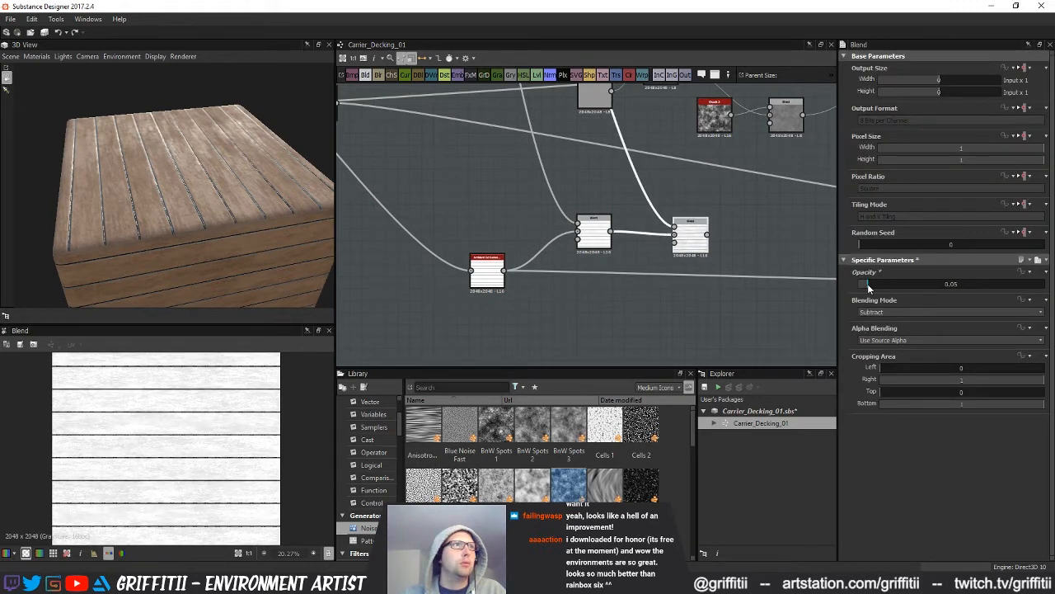
- Connect the second copied Blend to the ambient occlusion output in place of the direct occlusion link
middle_click_drag(610, 275, 405, 263)
middle_click_drag(556, 244, 537, 244)
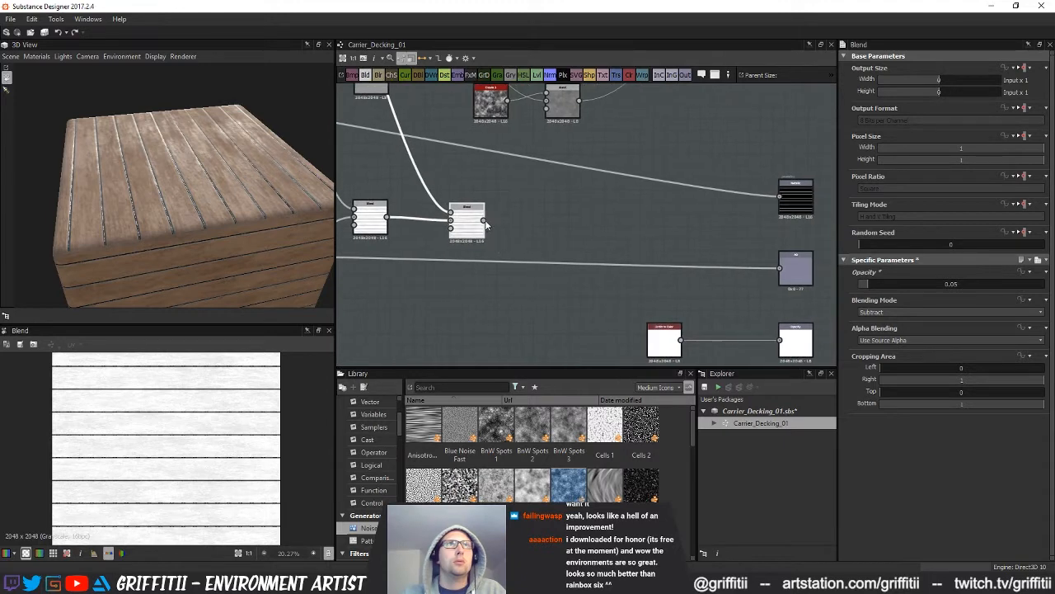
left_click_drag(787, 284, 778, 278)
- Lower the second occlusion Blend's opacity to 0.04 and the first one's to 0.02
left_click_drag(198, 186, 190, 272)
scroll(235, 452, "up", 5)
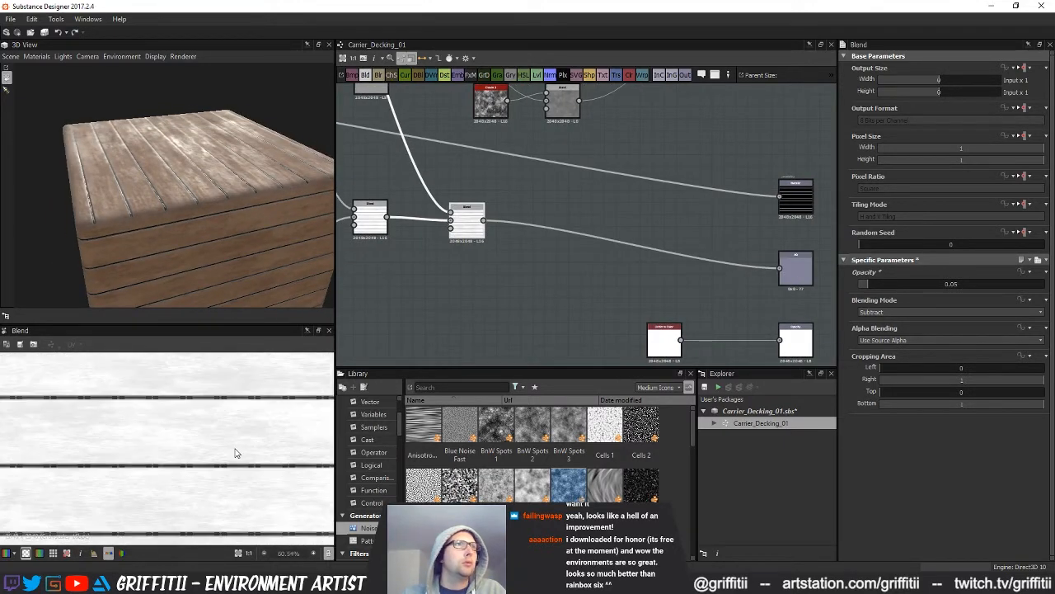
middle_click_drag(481, 291, 647, 319)
scroll(586, 305, "up", 1)
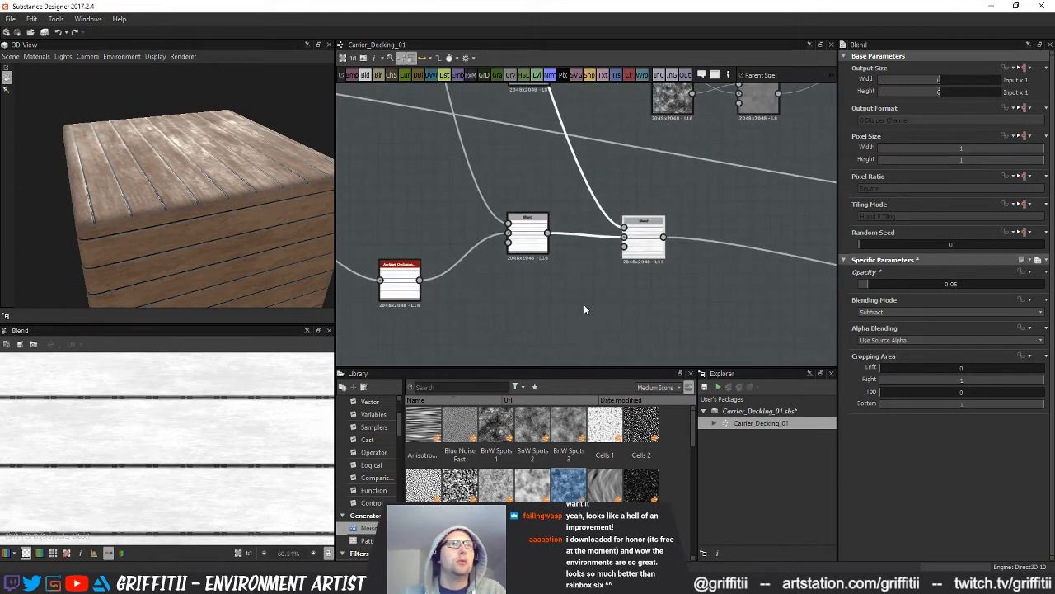
middle_click_drag(583, 303, 575, 322)
left_click_drag(869, 290, 867, 290)
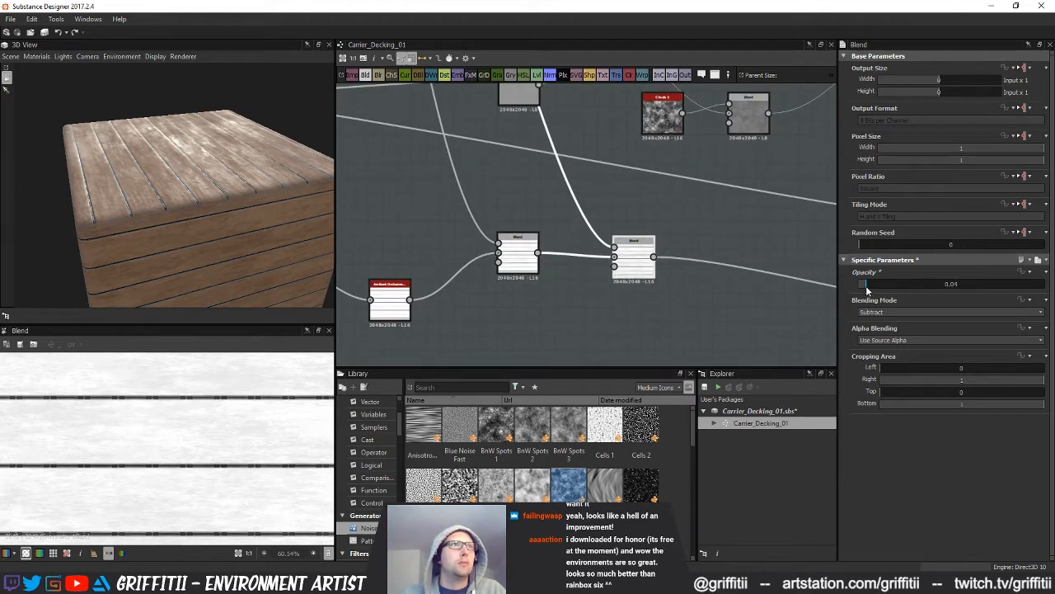
left_click(523, 263)
left_click_drag(869, 286, 864, 286)
- Review the overall graph and examine the wood deck surface in the 3D preview from several angles and lighting directions
scroll(183, 444, "down", 6)
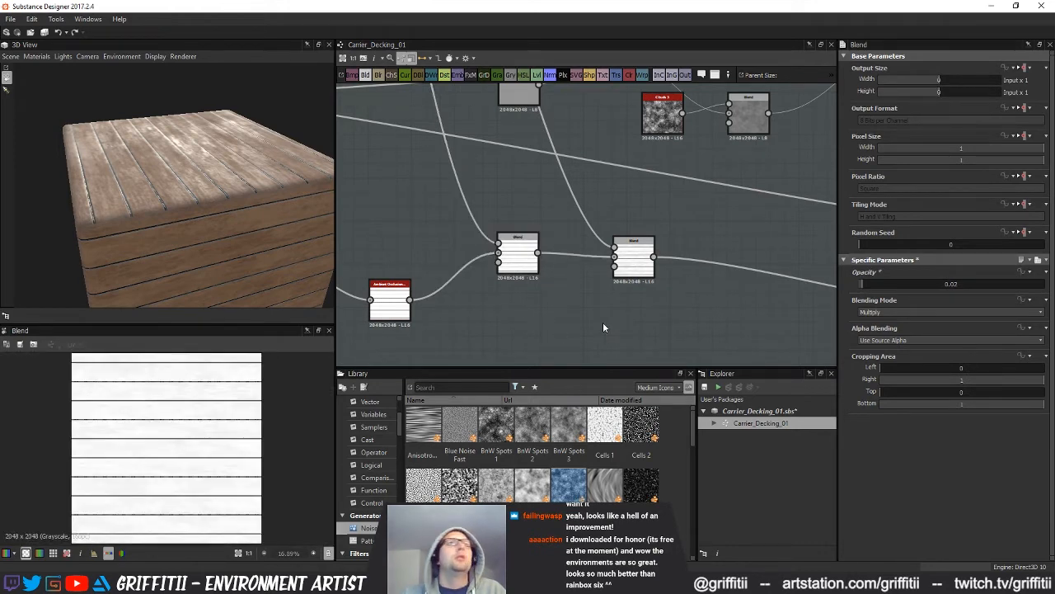
scroll(577, 323, "down", 6)
middle_click_drag(716, 317, 722, 366)
middle_click_drag(556, 274, 595, 301)
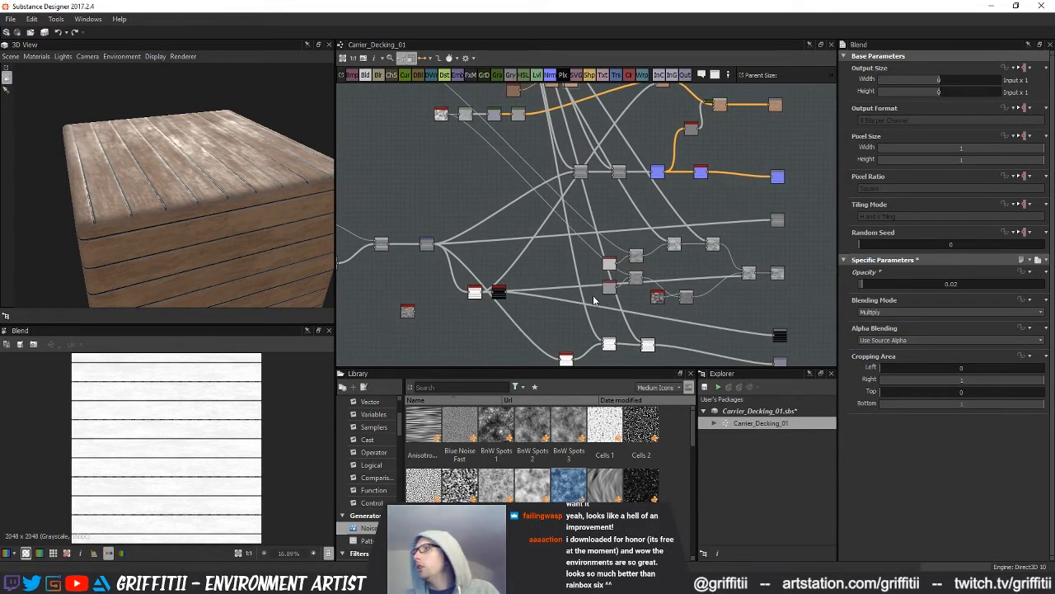
middle_click_drag(600, 251, 559, 327)
middle_click_drag(589, 282, 566, 259)
mouse_move(178, 202)
left_mouse_down()
mouse_move(310, 235)
mouse_move(297, 162)
mouse_move(363, 148)
mouse_move(326, 137)
mouse_move(253, 222)
mouse_move(188, 211)
mouse_move(261, 203)
mouse_move(186, 216)
mouse_move(224, 221)
mouse_move(220, 212)
left_mouse_up()
middle_click_drag(180, 228, 209, 168)
left_click_drag(209, 168, 237, 186)
middle_click_drag(238, 186, 220, 225)
scroll(219, 230, "up", 4)
left_click_drag(218, 232, 247, 232, "ctrl+shift")
scroll(248, 233, "down", 3)
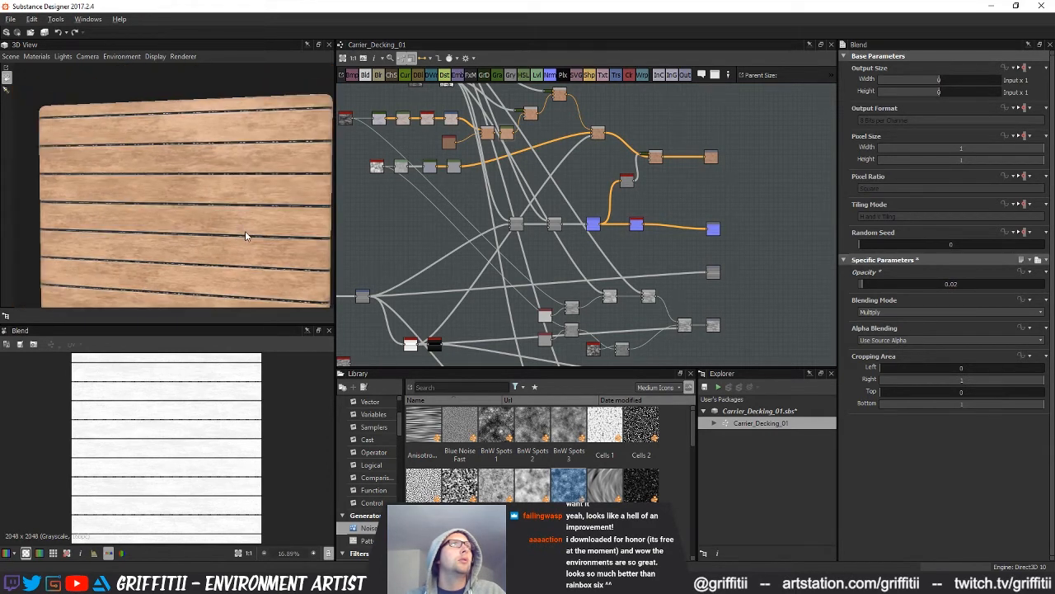
middle_click_drag(248, 233, 247, 177)
left_click_drag(247, 176, 238, 179, "ctrl+shift")
middle_click_drag(240, 182, 231, 222)
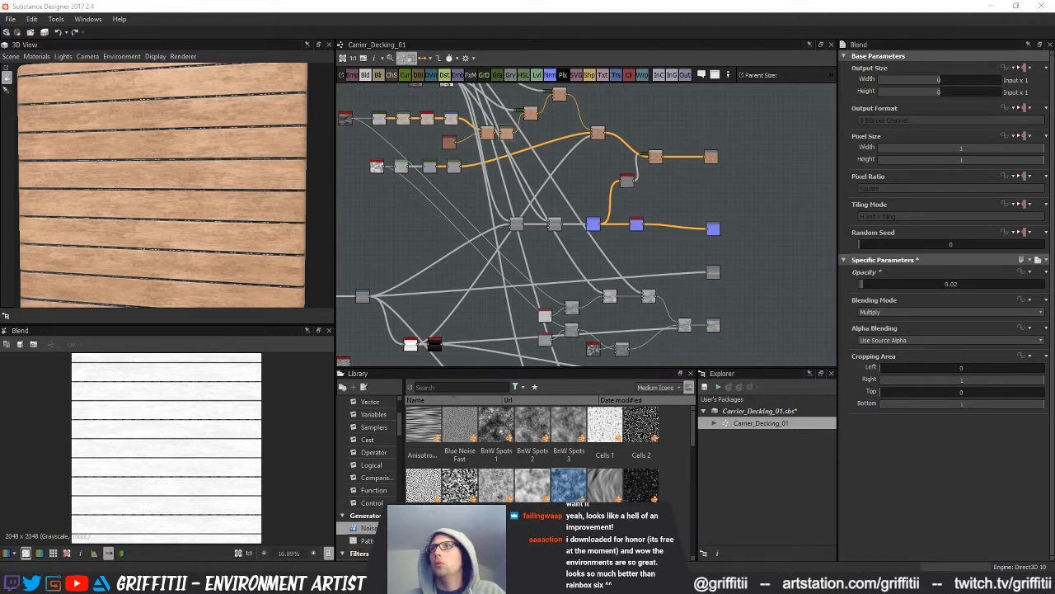
- Save the Carrier_Decking_01 package
middle_click_drag(714, 284, 710, 266)
middle_click_drag(753, 295, 726, 279)
key("ctrl+s")
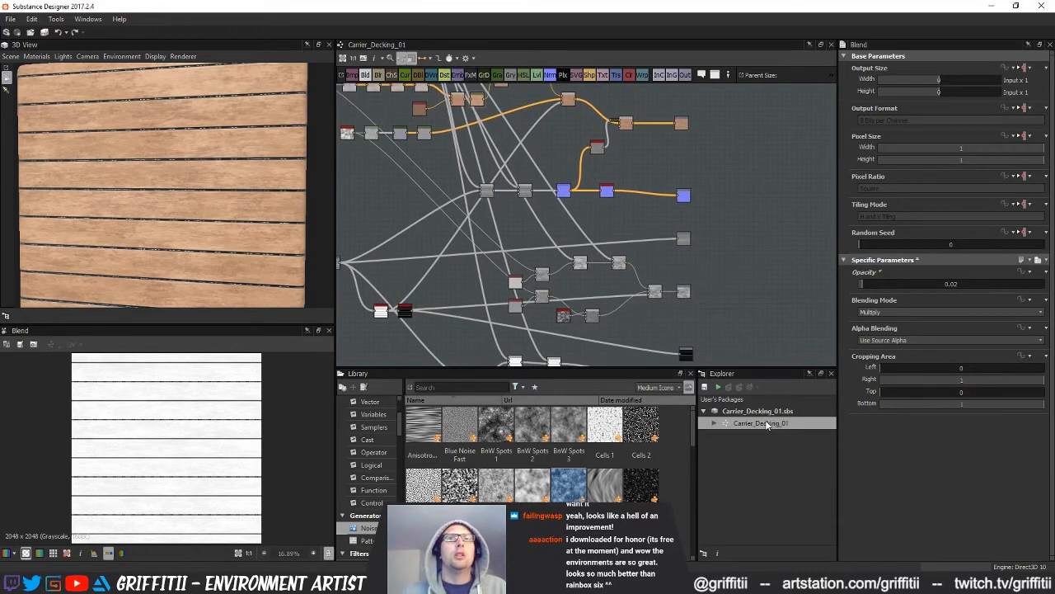
- Export all Carrier_Decking_01 outputs except opacity as PNG images to the Designer_Maps folder
right_click(768, 422)
left_click(799, 525)
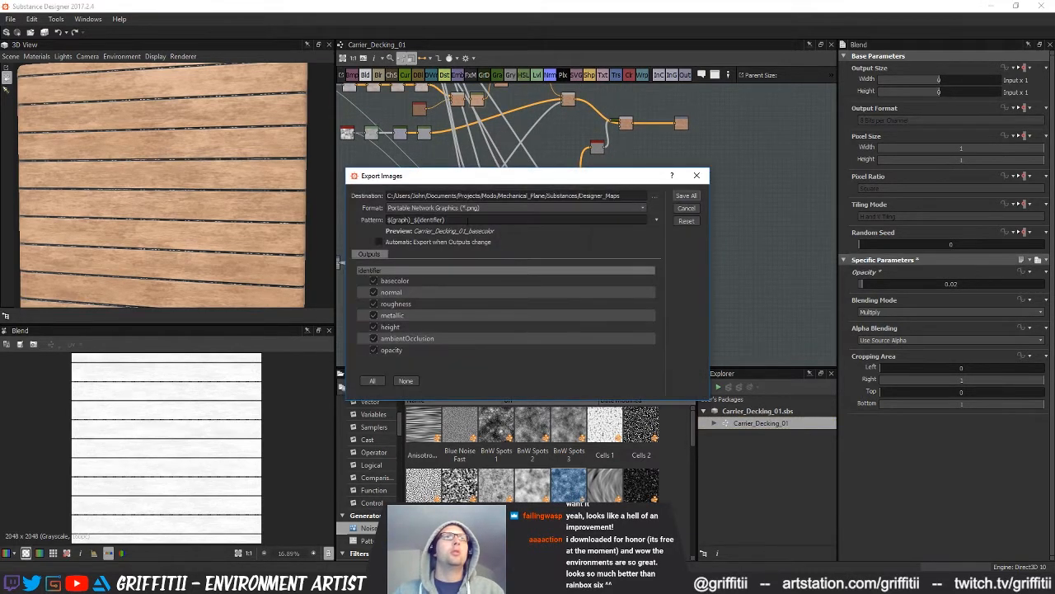
left_click(374, 349)
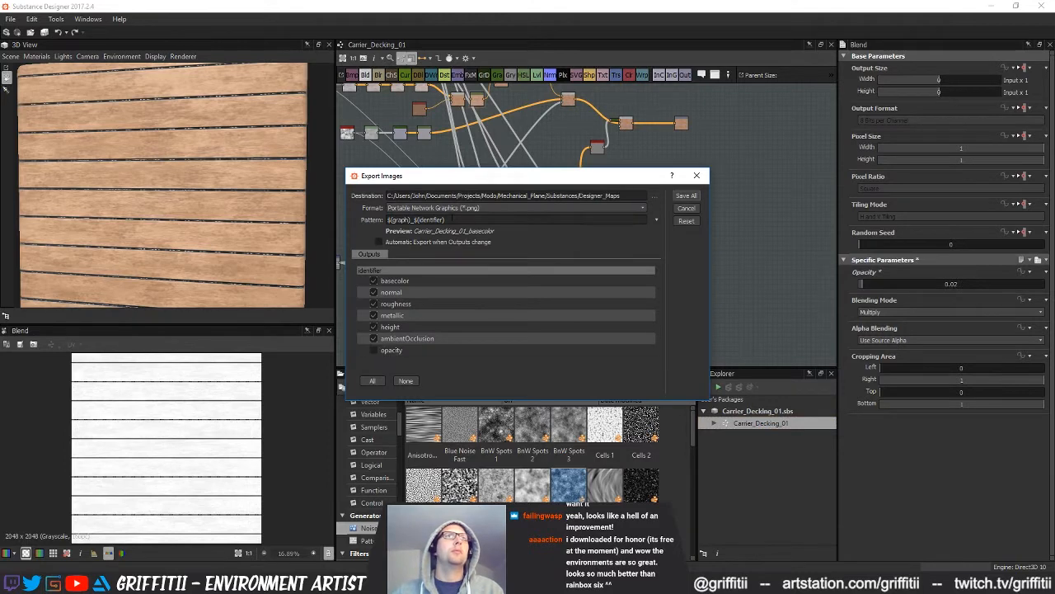
left_click(687, 197)
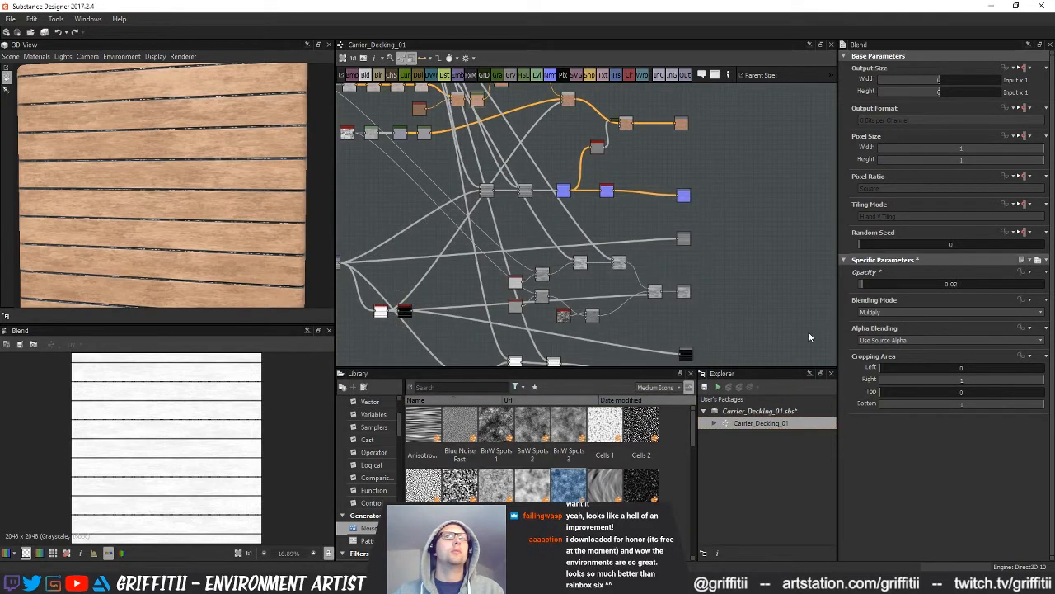
- Switch to MODO, reposition the render preview window and resume the paused preview of the deck
key("alt+Tab")
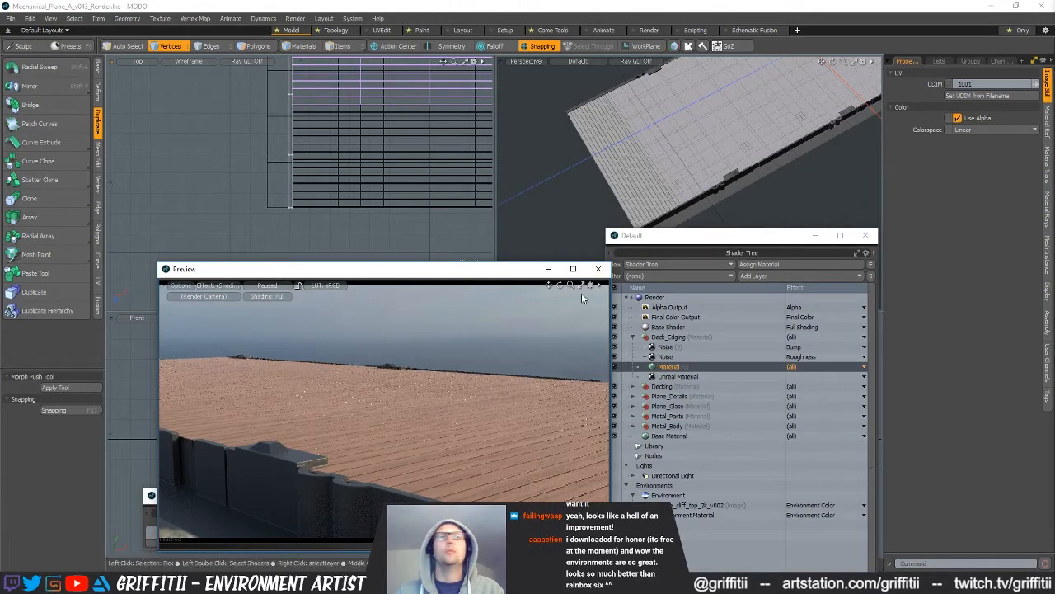
left_click_drag(498, 282, 473, 266)
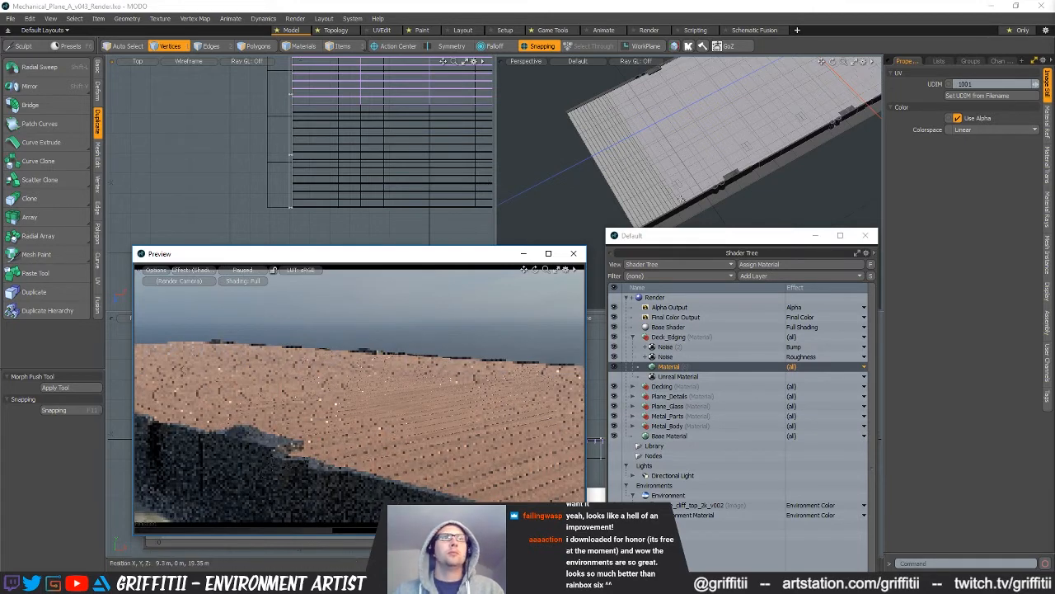
left_click(253, 270)
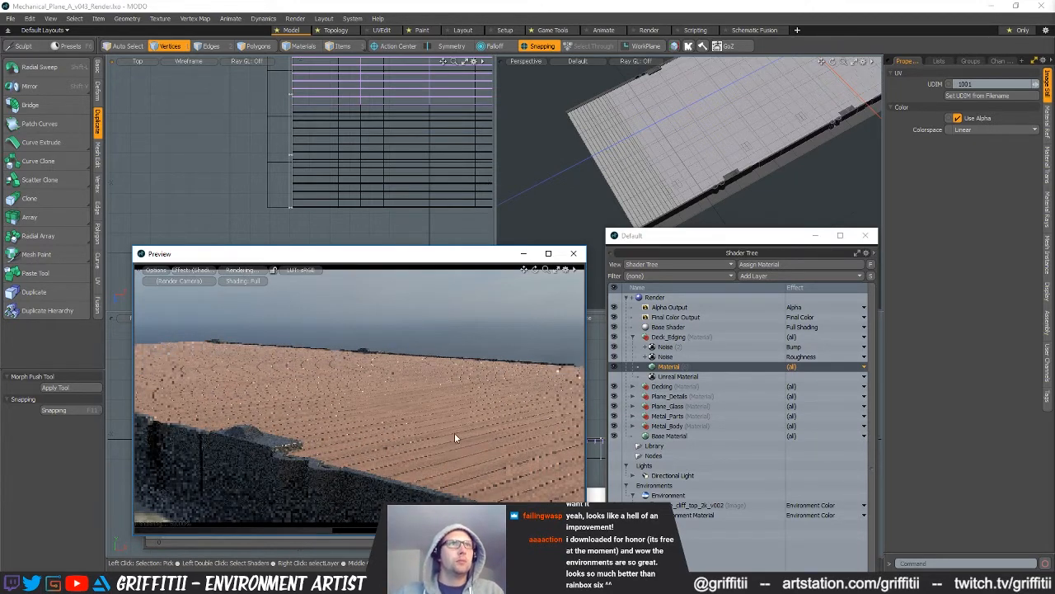
- Examine the wood deck planks from closer, lower angles in the render preview and pick the deck surface to reveal its Decking material layers
scroll(452, 437, "up", 2)
left_click_drag(449, 435, 427, 444, "alt")
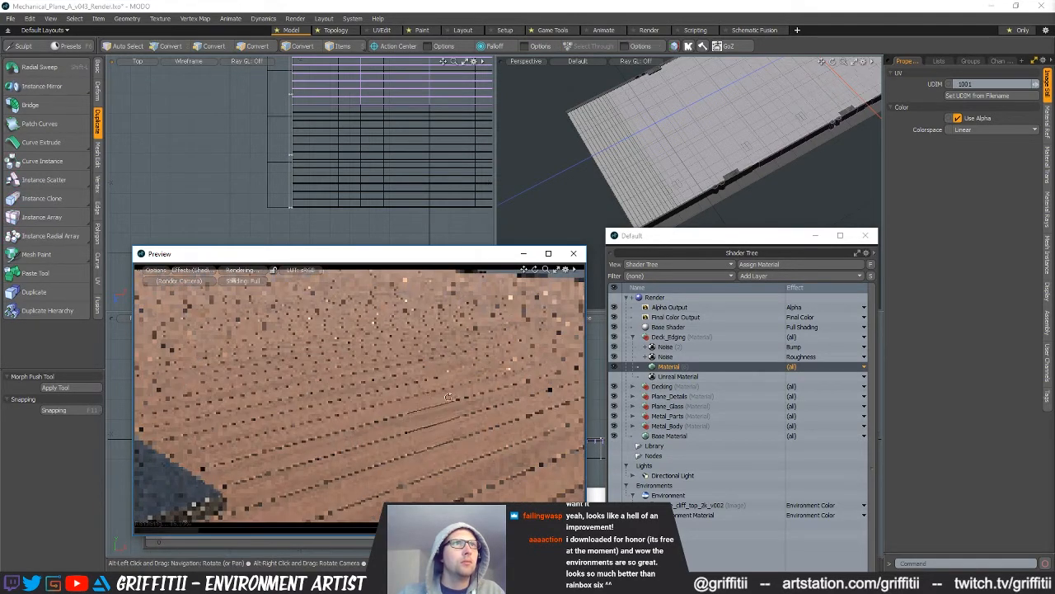
left_click_drag(420, 477, 516, 436, "alt")
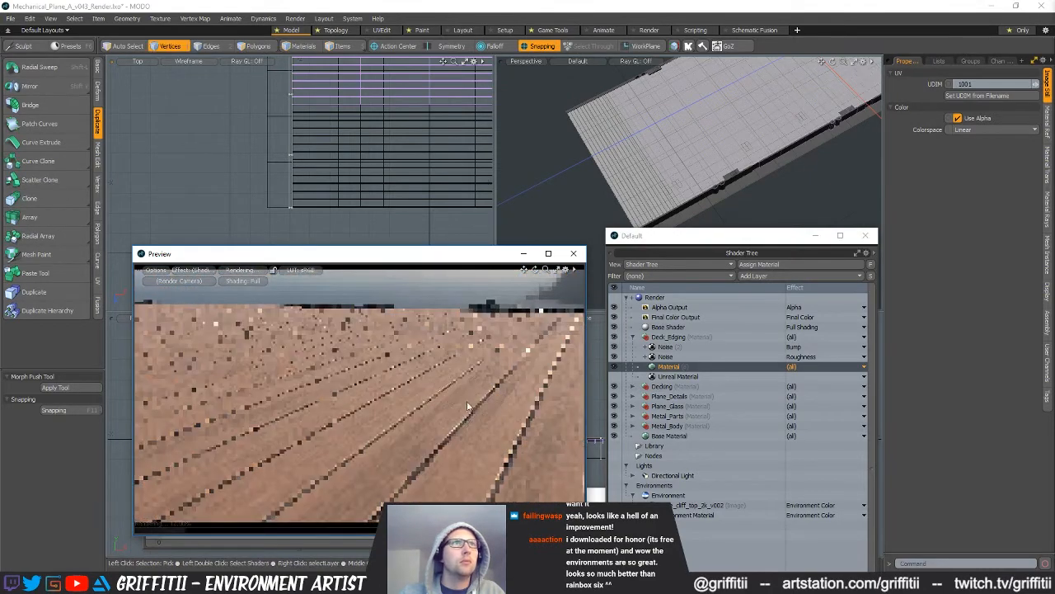
left_click(466, 408)
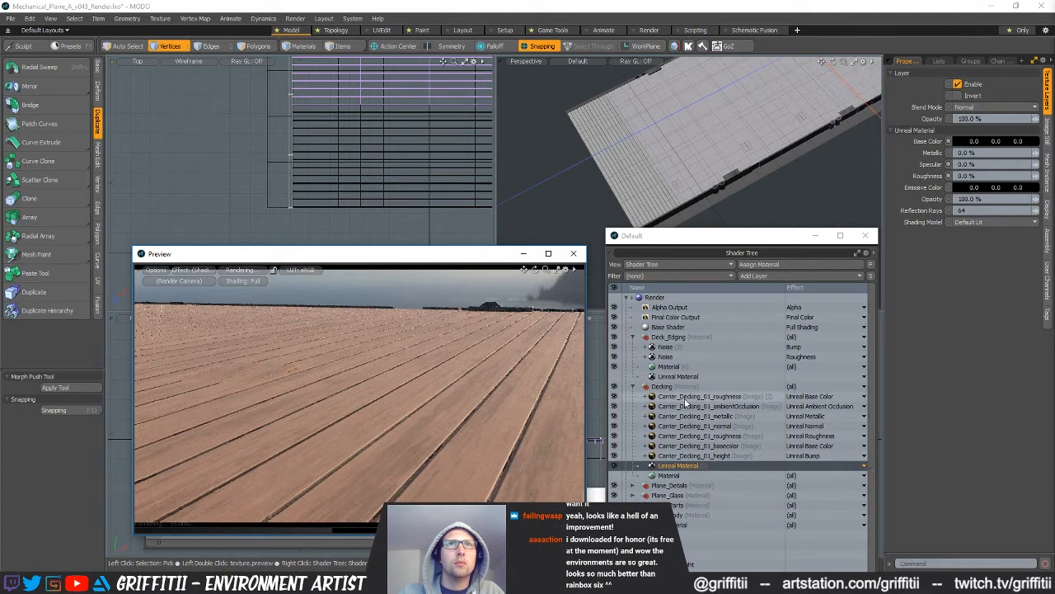
- Hide the Decking roughness image assigned to Unreal Base Color and inspect the planks from a low angle in the preview
left_click(615, 397)
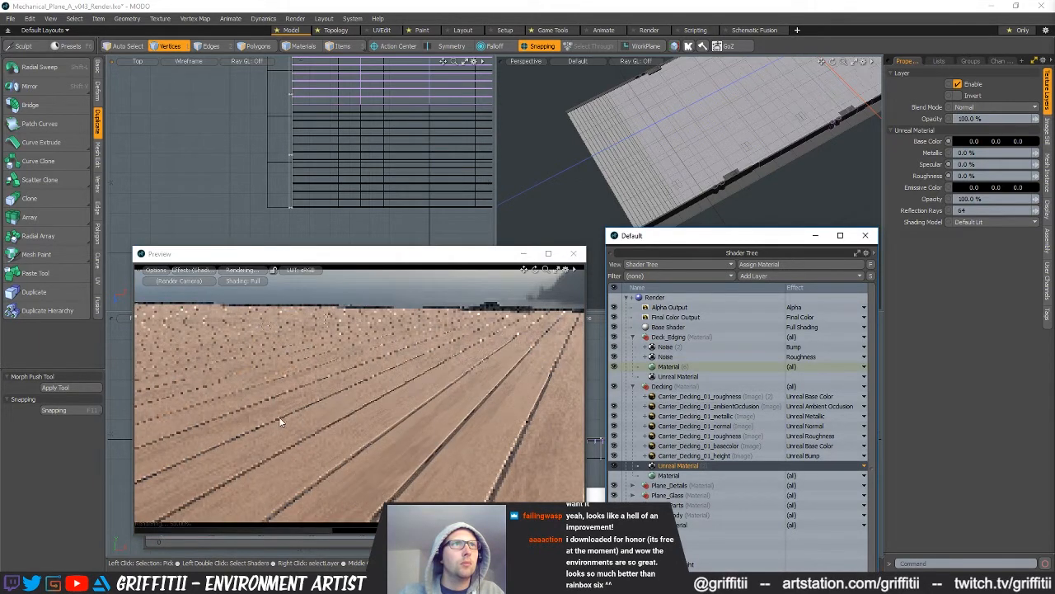
left_click_drag(477, 463, 496, 366, "alt")
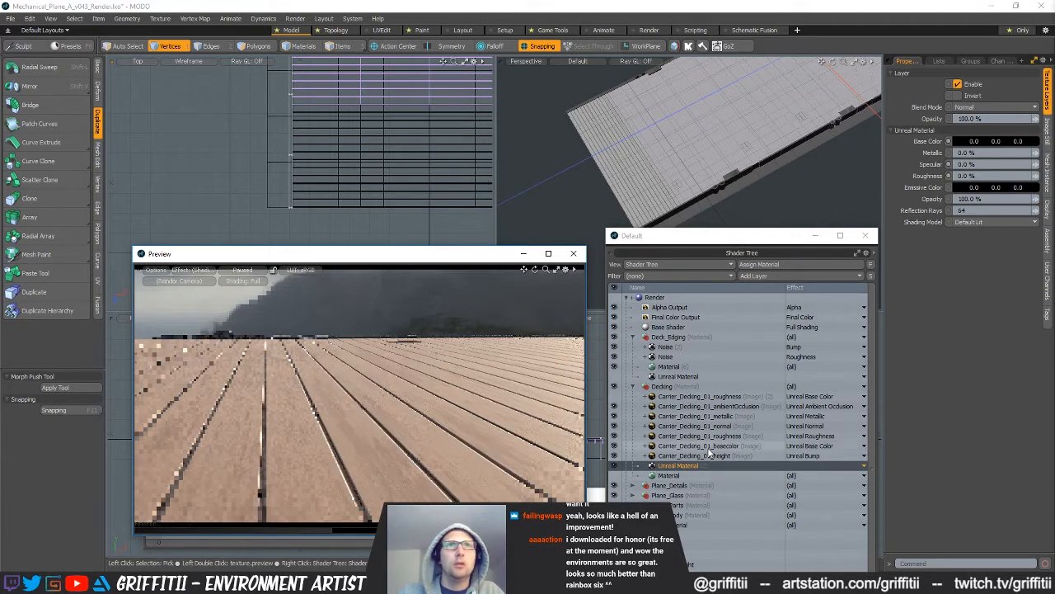
- Select all Carrier_Decking_01 image layers in the Decking material, resume the paused render preview and reframe the deck
left_click(701, 396)
left_click(699, 455, "shift")
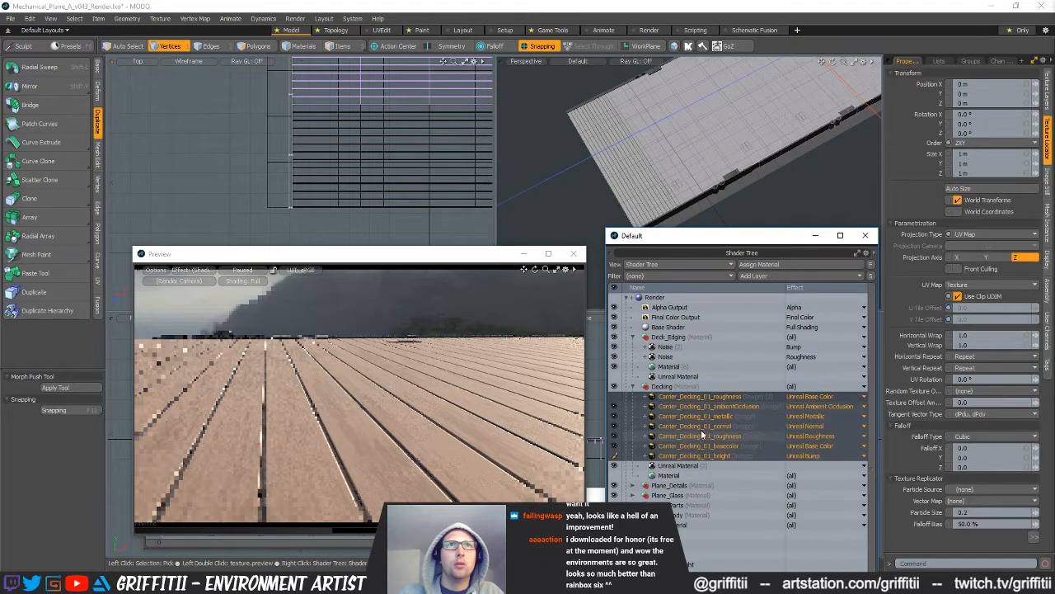
right_click(701, 429)
left_click(678, 530)
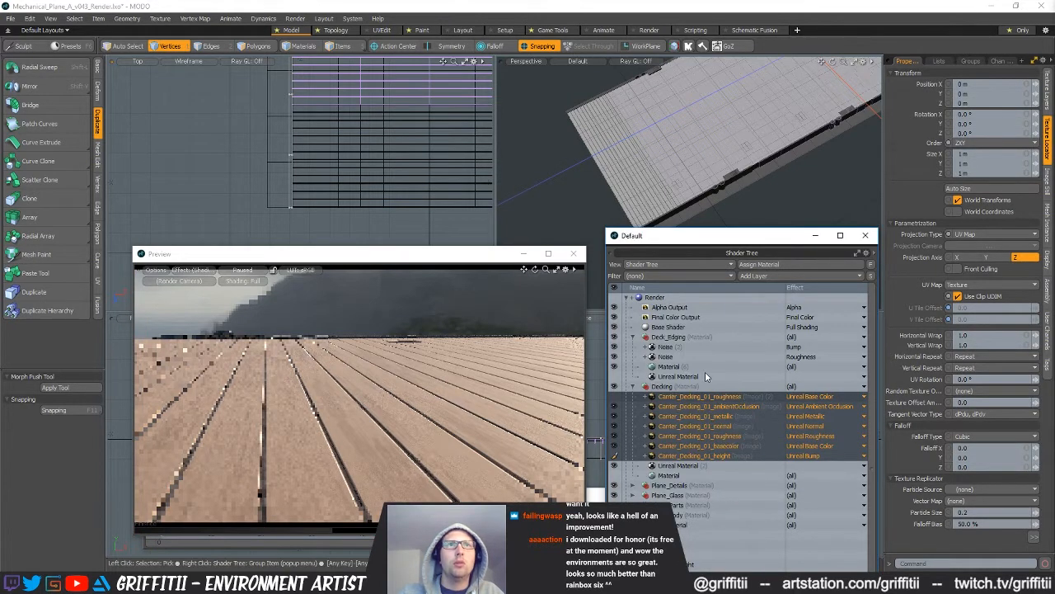
left_click(239, 270)
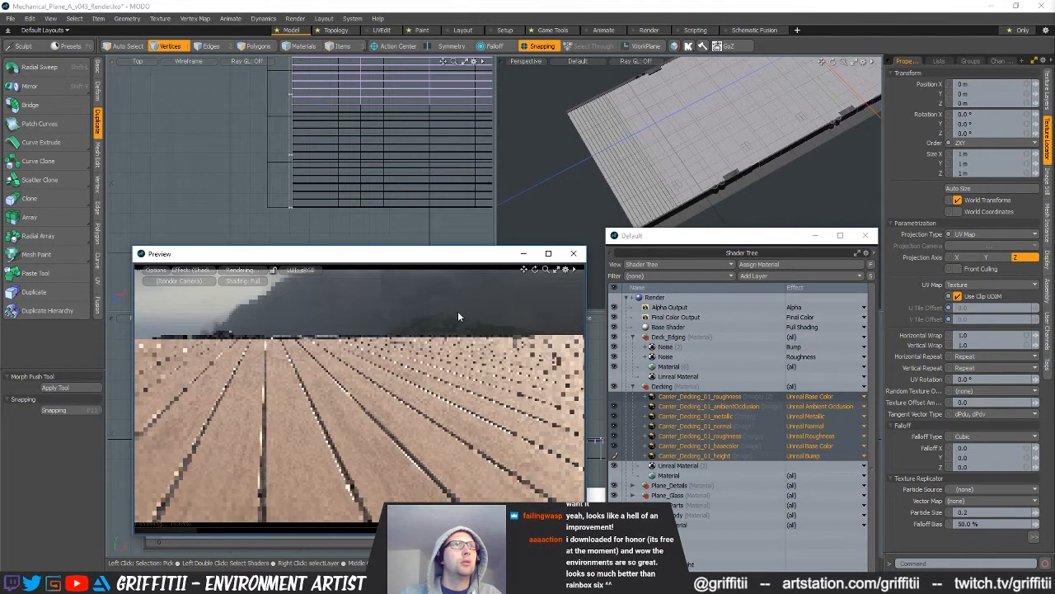
left_click_drag(392, 380, 416, 395, "alt")
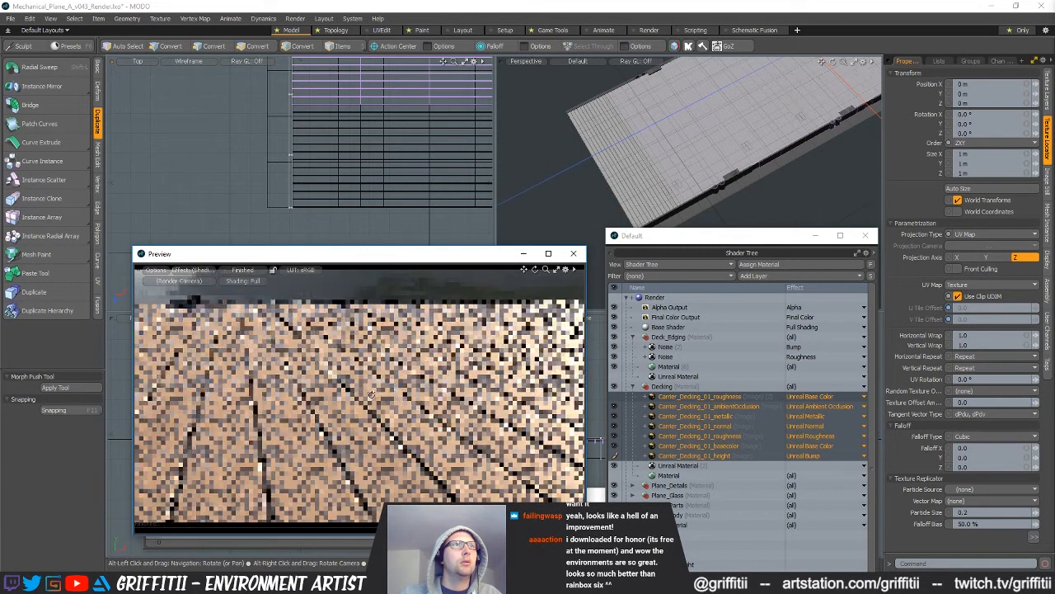
- Show the Decking roughness image assigned to Unreal Base Color again, view the deck from above and pause the preview
left_click(618, 387)
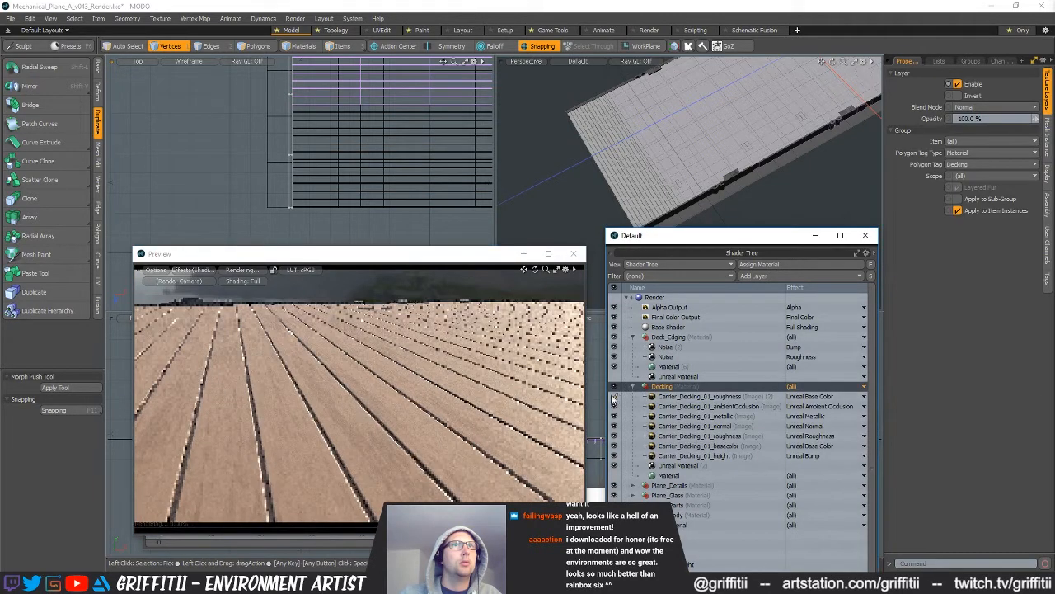
left_click(616, 396)
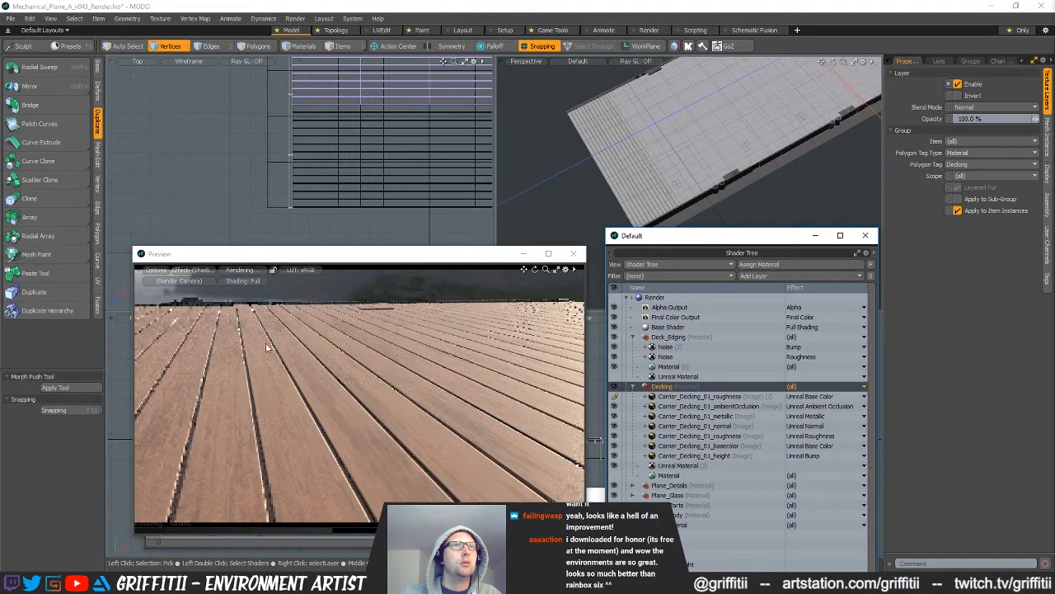
left_click_drag(361, 437, 353, 398, "alt")
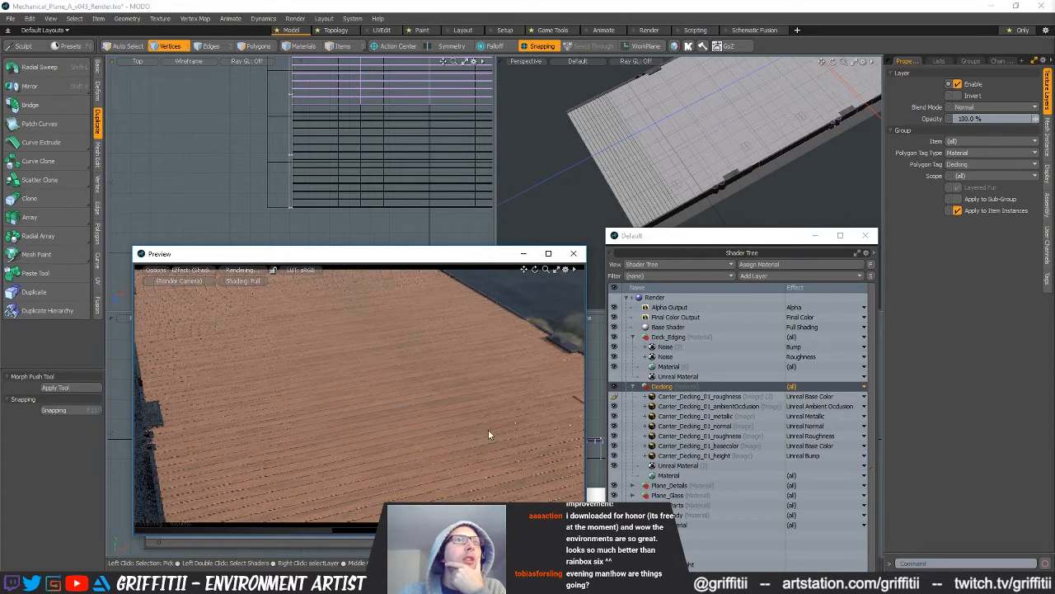
left_click(243, 271)
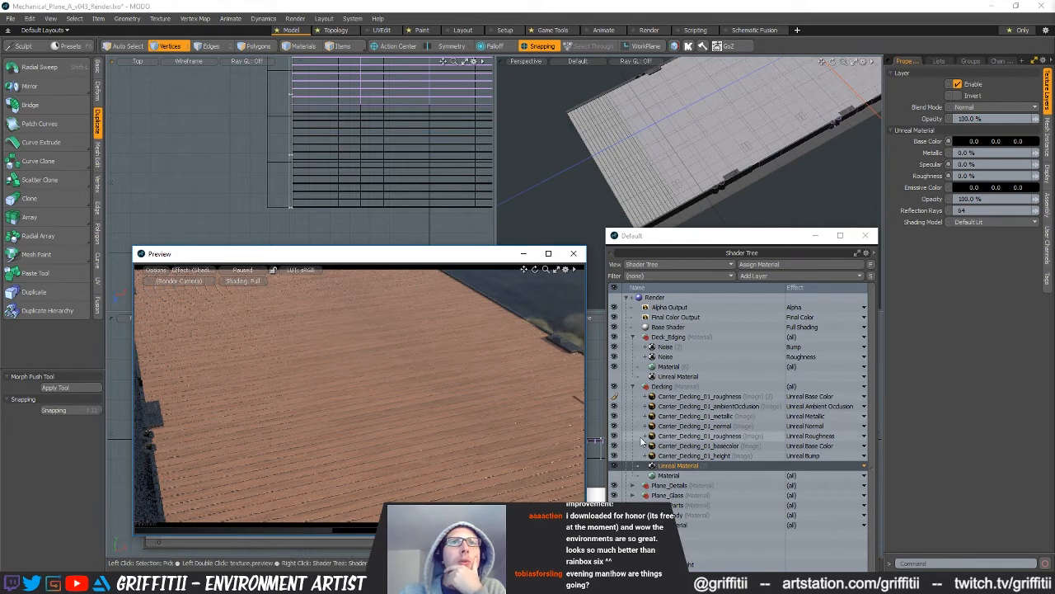
- Inspect the Carrier_Decking_01 roughness, ambient occlusion, base color and normal textures one after another in the image viewer
double_click(650, 401)
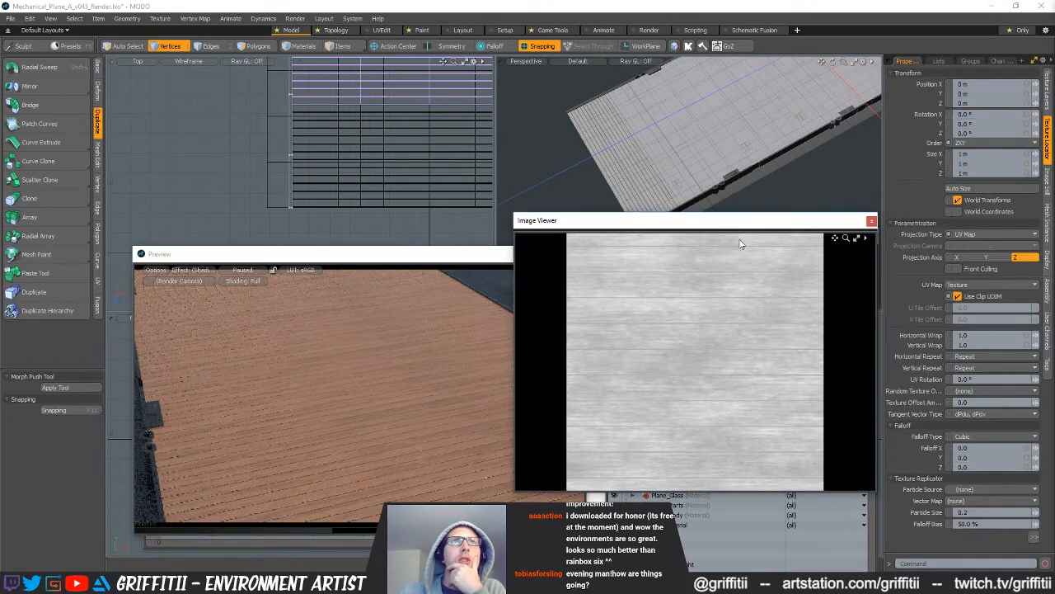
left_click_drag(731, 229, 415, 215)
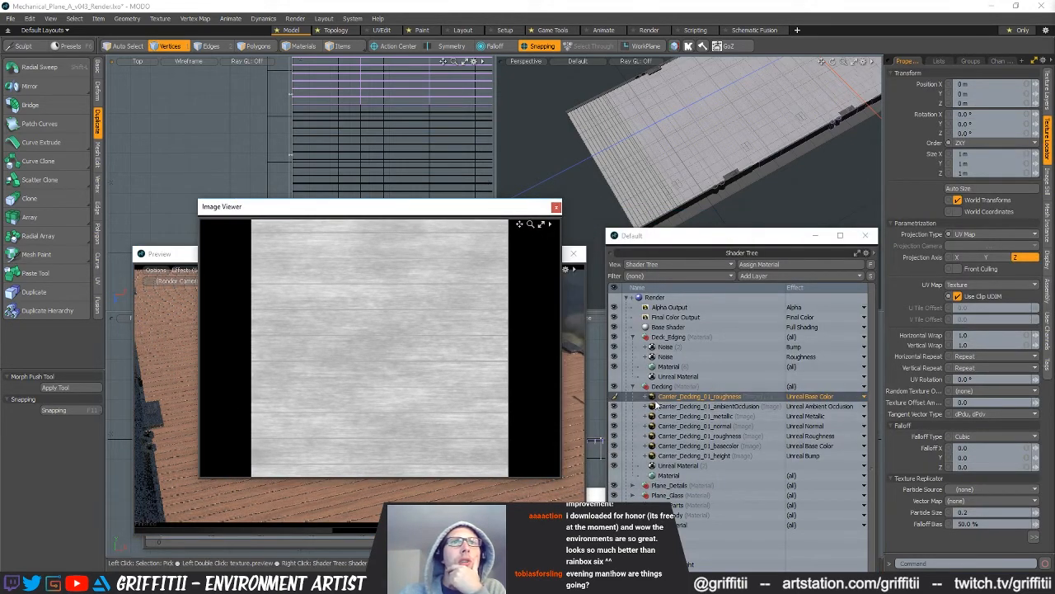
left_click(644, 408)
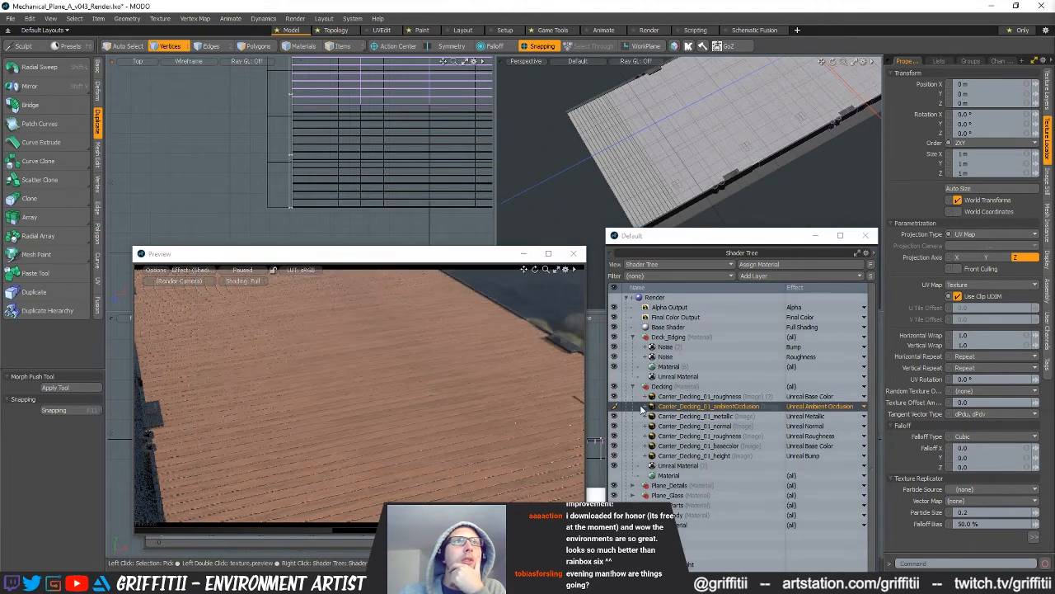
double_click(652, 407)
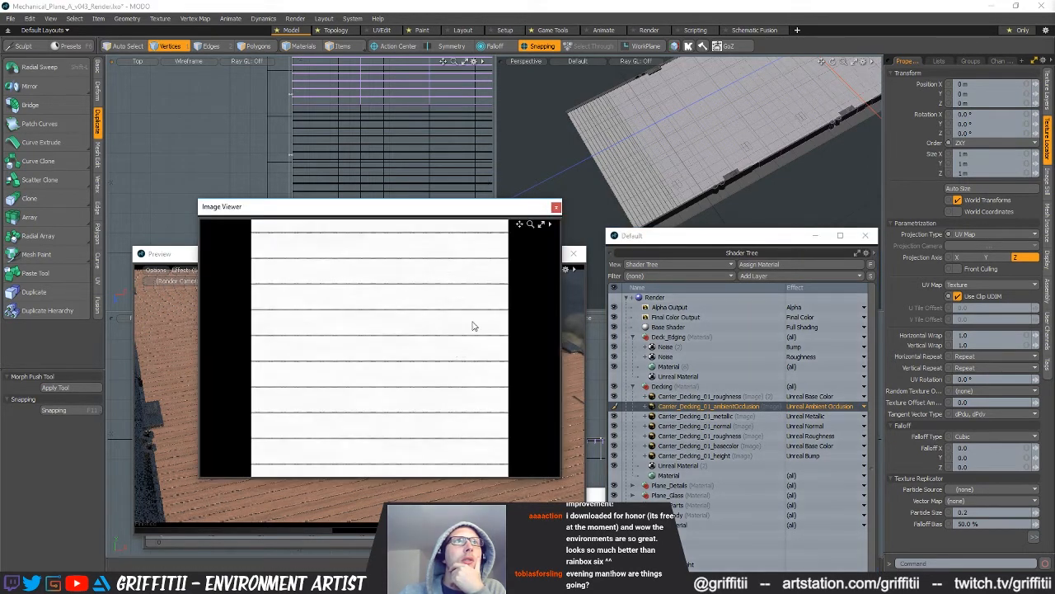
left_click(556, 208)
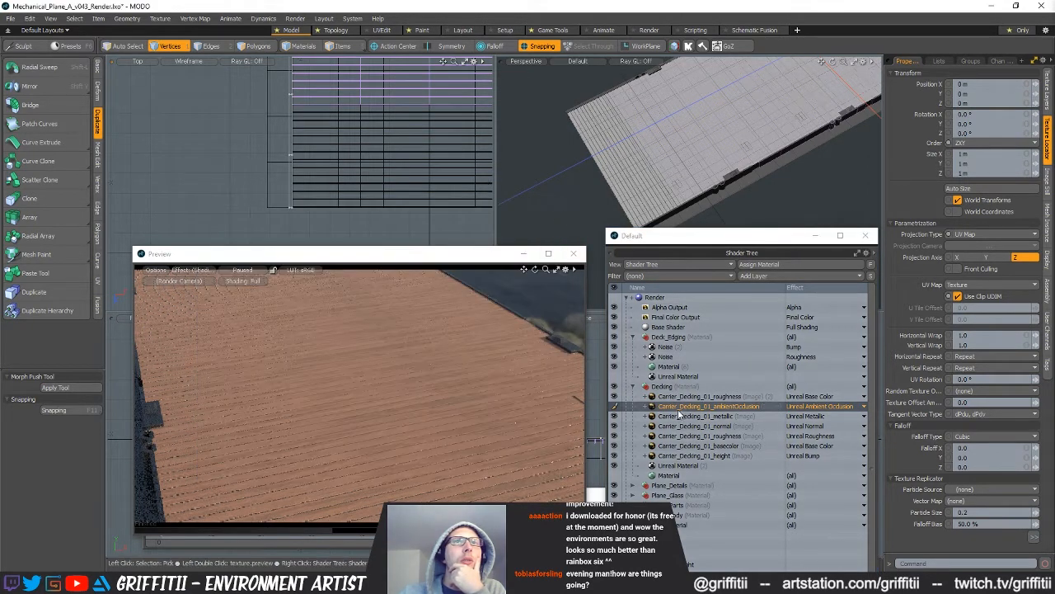
double_click(651, 453)
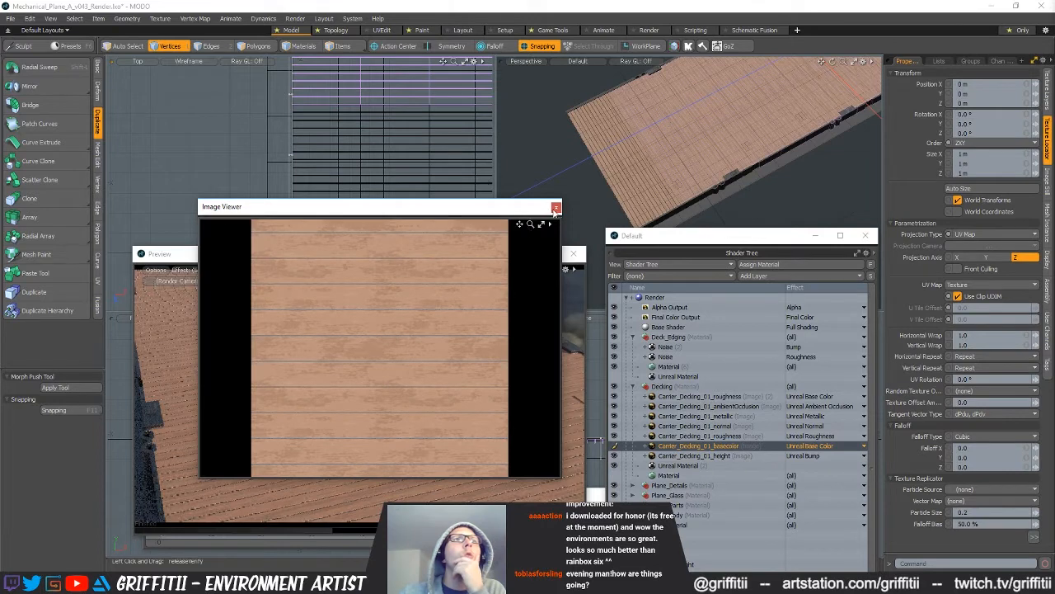
left_click(555, 208)
double_click(656, 426)
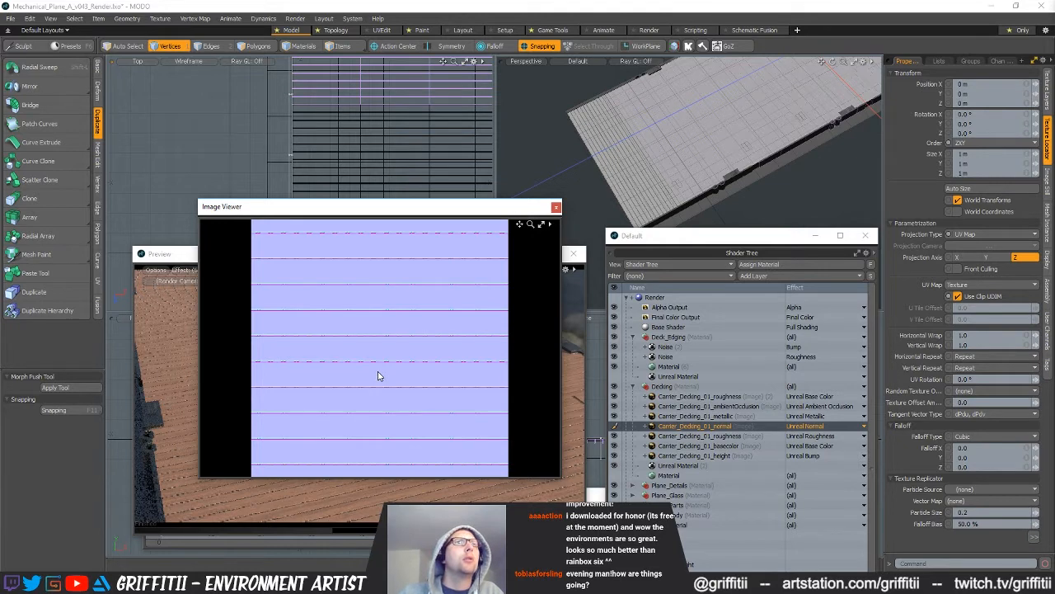
left_click(556, 207)
- Switch to Substance Designer and export all Carrier_Decking_01 outputs except opacity as PNG images to the Designer_Maps folder
key("alt+Tab")
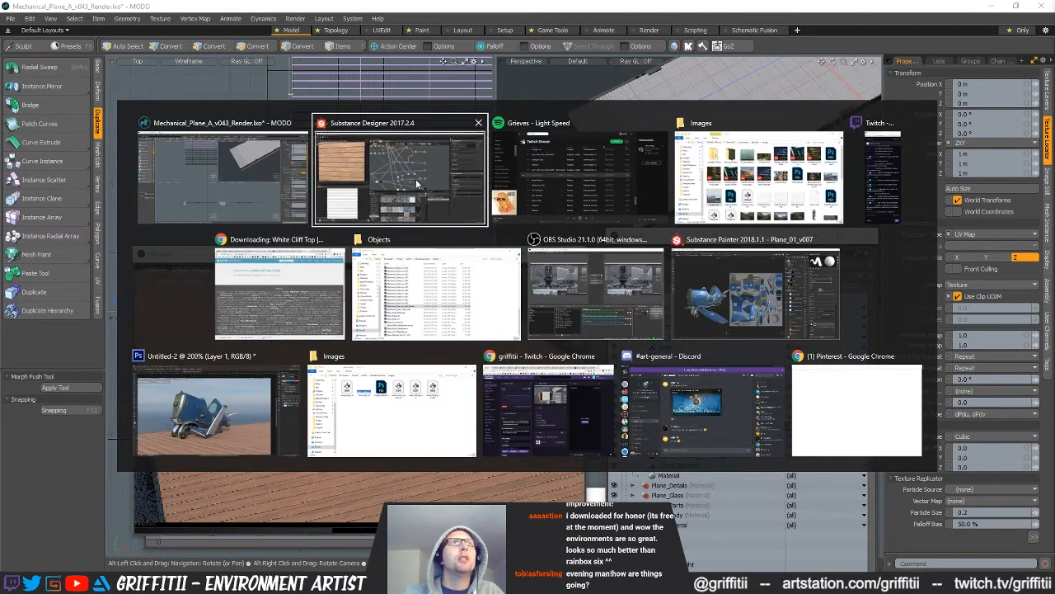
left_click(360, 167)
left_click_drag(211, 245, 202, 247)
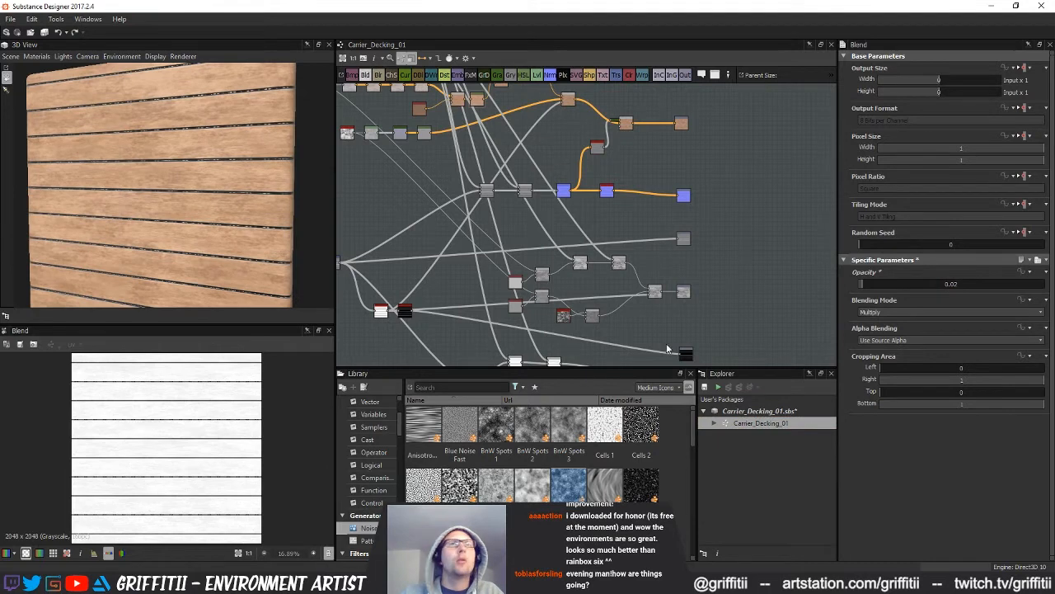
right_click(765, 422)
left_click(808, 529)
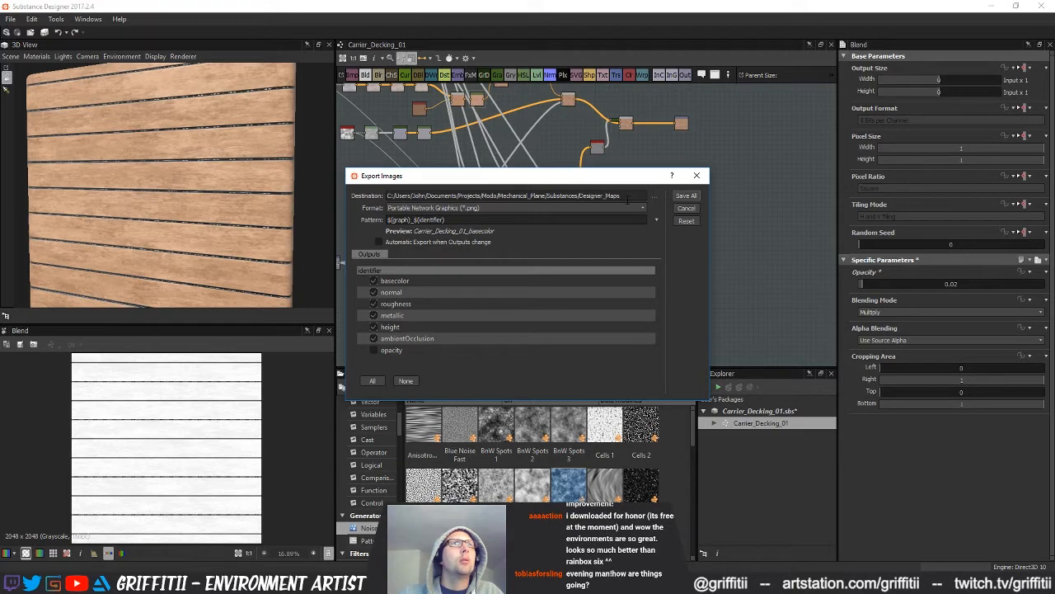
left_click(687, 197)
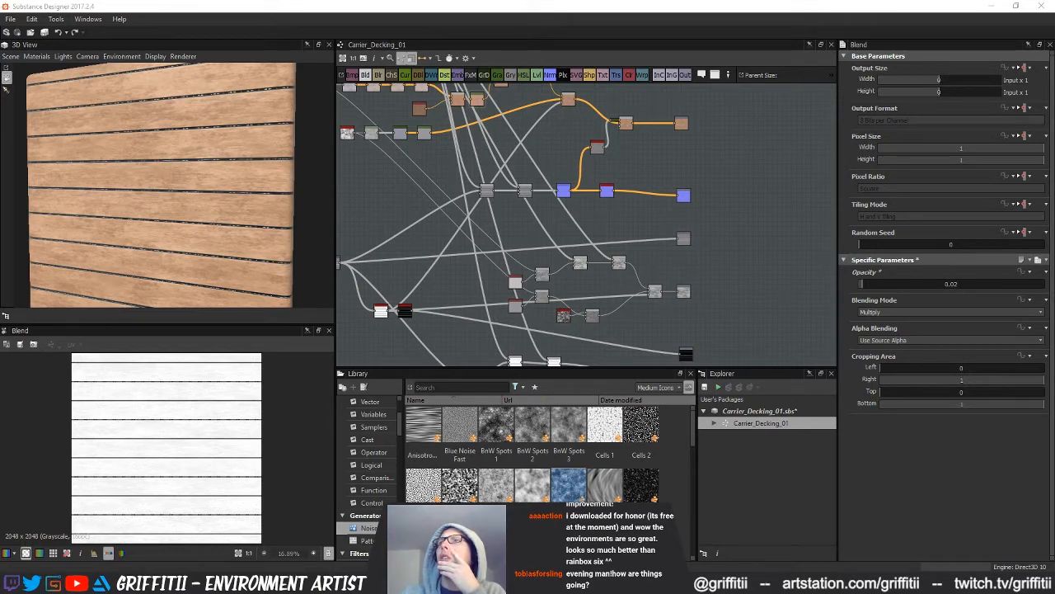
- Browse the Mechanical_Plane project in File Explorer to Substances/Designer_Maps and look over the exported Carrier_Decking_01 maps
left_click_drag(699, 147, 664, 165)
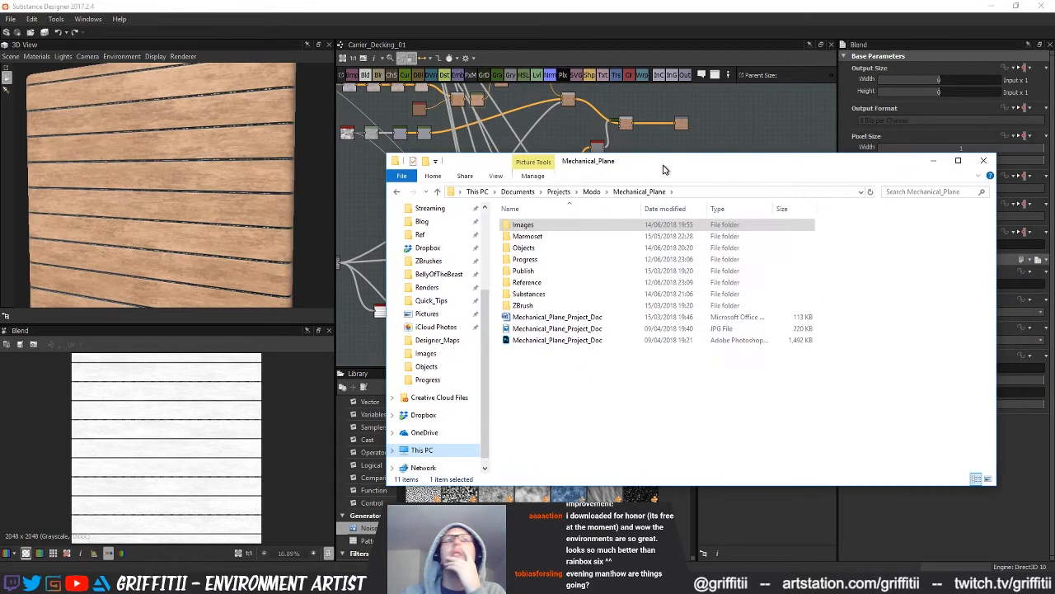
double_click(526, 226)
left_click(630, 192)
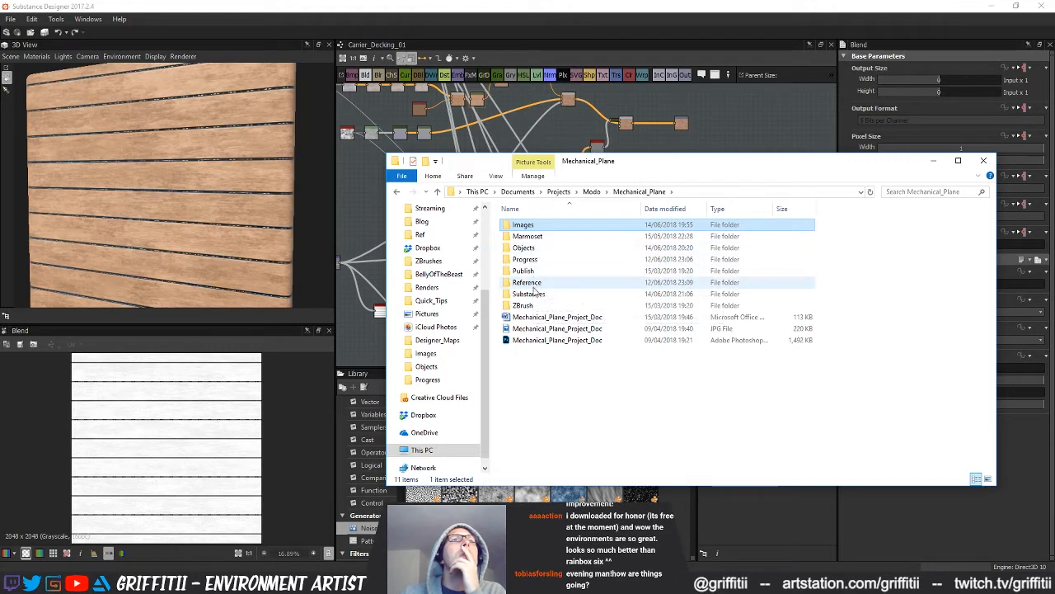
double_click(528, 294)
double_click(535, 237)
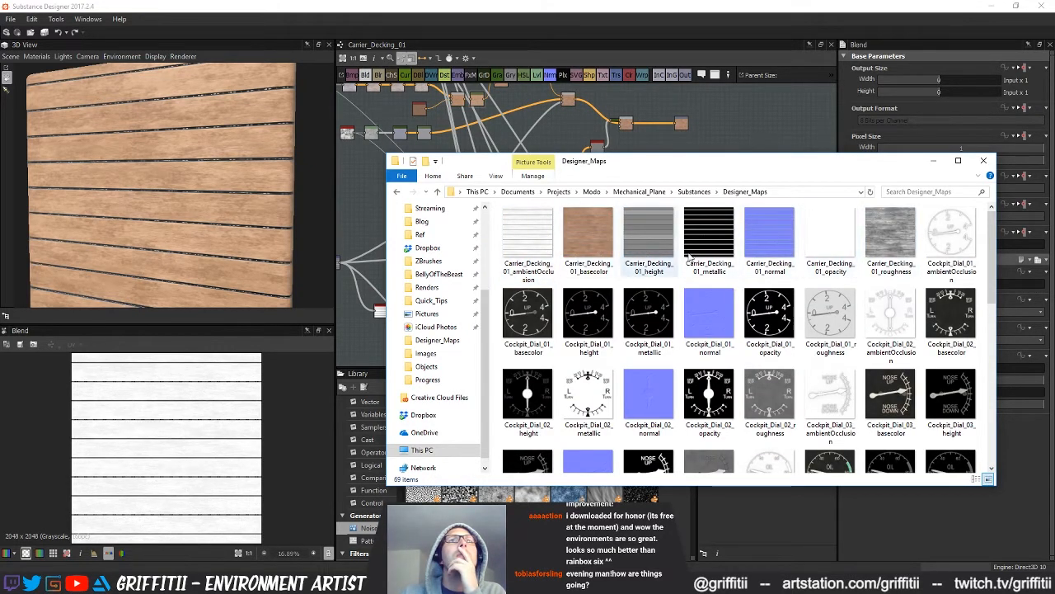
left_click_drag(707, 170, 527, 215)
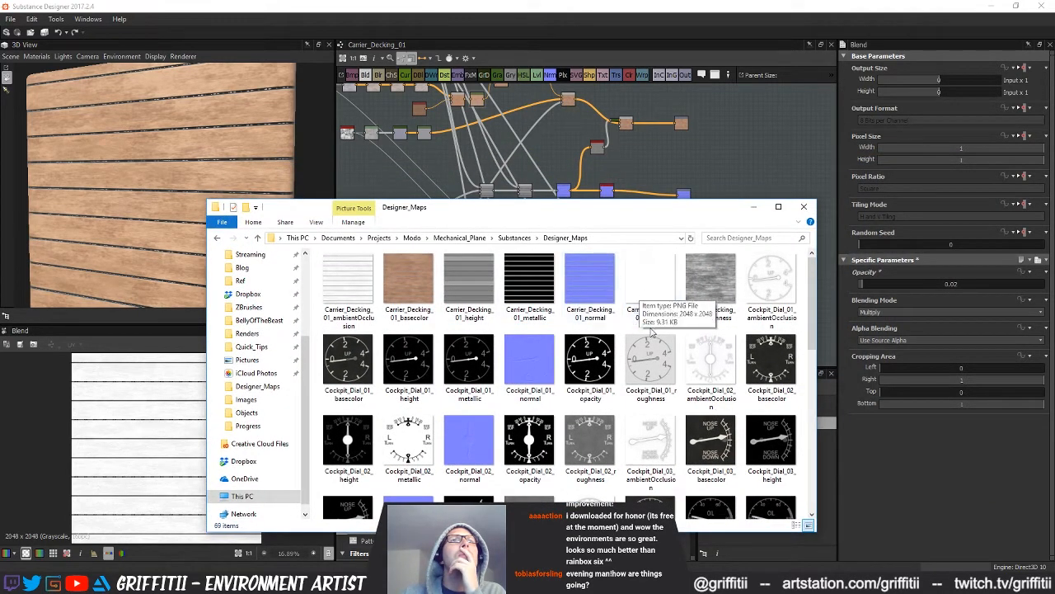
- View the exported Carrier_Decking_01_normal image full size, close it and return to MODO
left_click(591, 289)
double_click(591, 289)
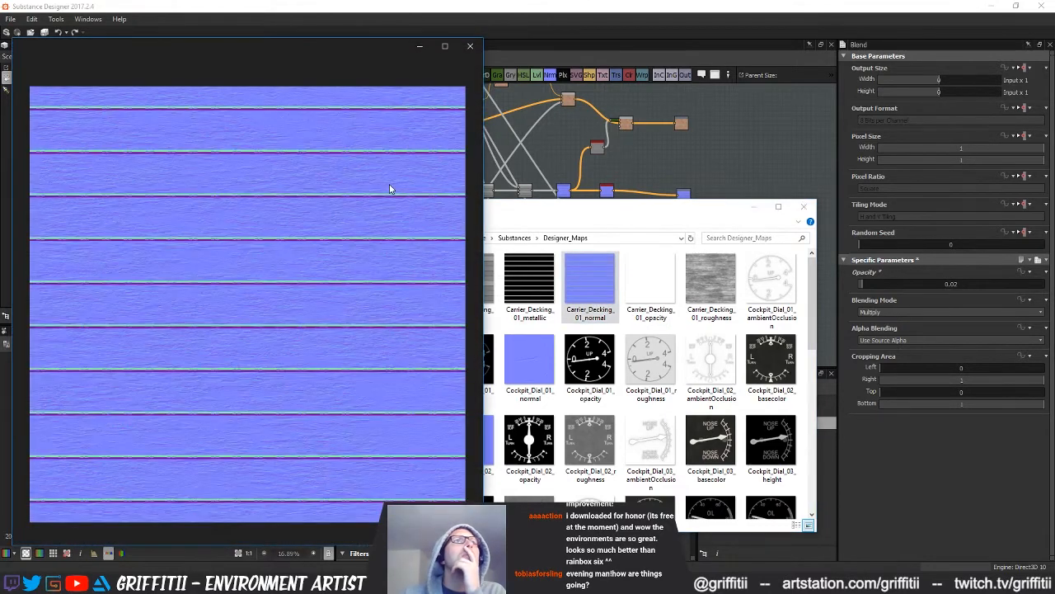
left_click(470, 47)
left_click_drag(540, 216, 514, 212)
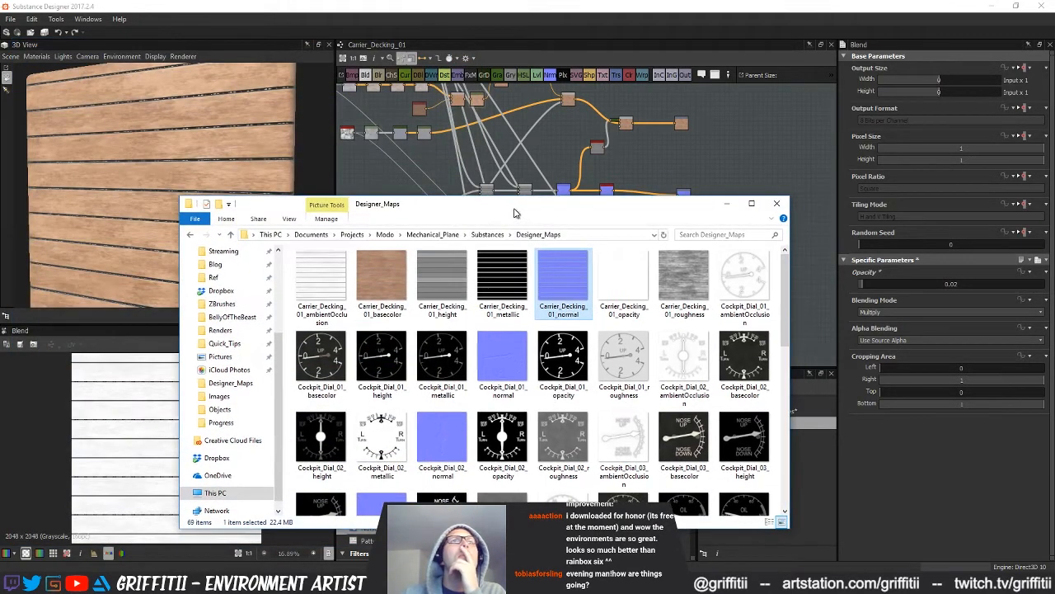
left_click(992, 5)
left_click(725, 203)
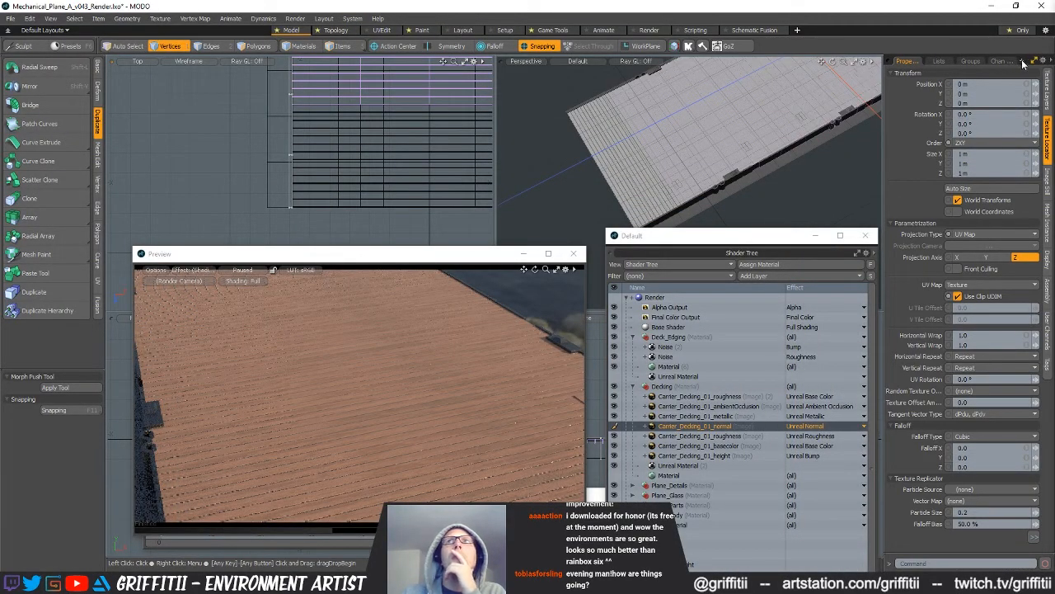
- Open a new floating window and set its viewport to the Clips list
left_click(352, 18)
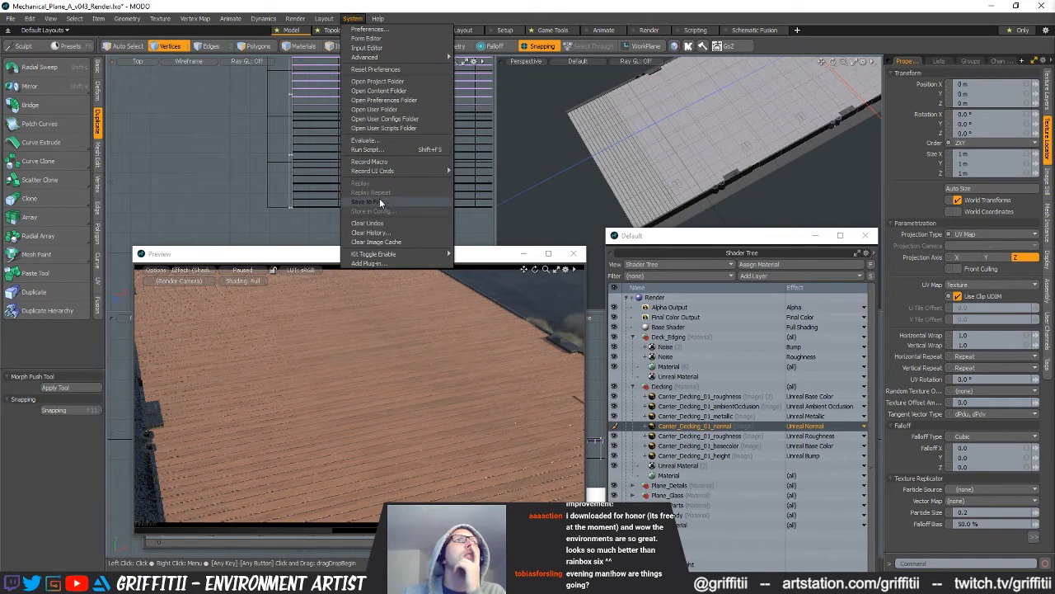
left_click(323, 19)
mouse_move(354, 158)
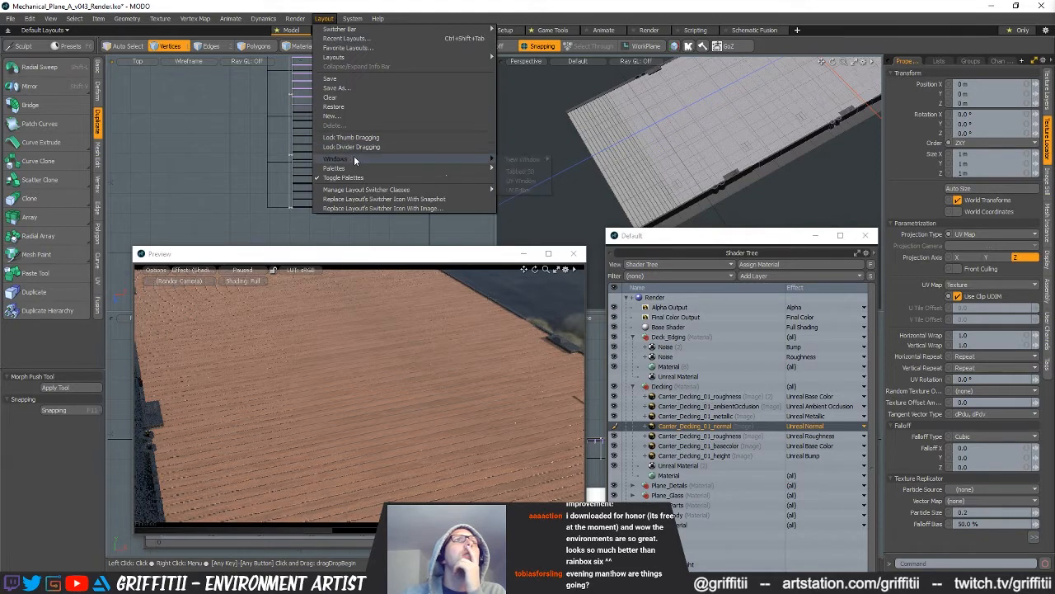
mouse_move(525, 158)
left_click(575, 172)
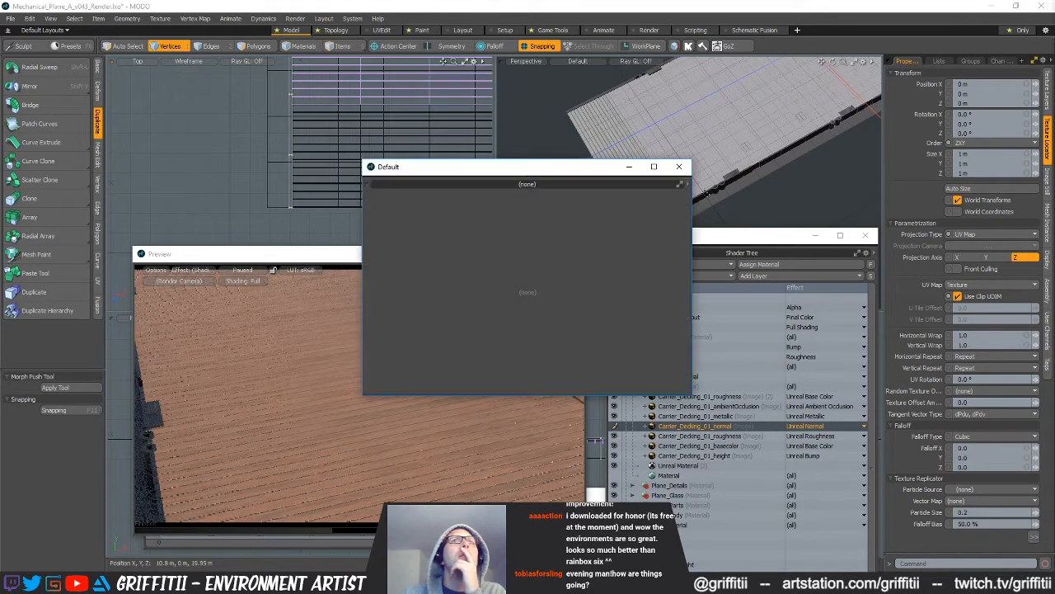
left_click(681, 184)
mouse_move(711, 373)
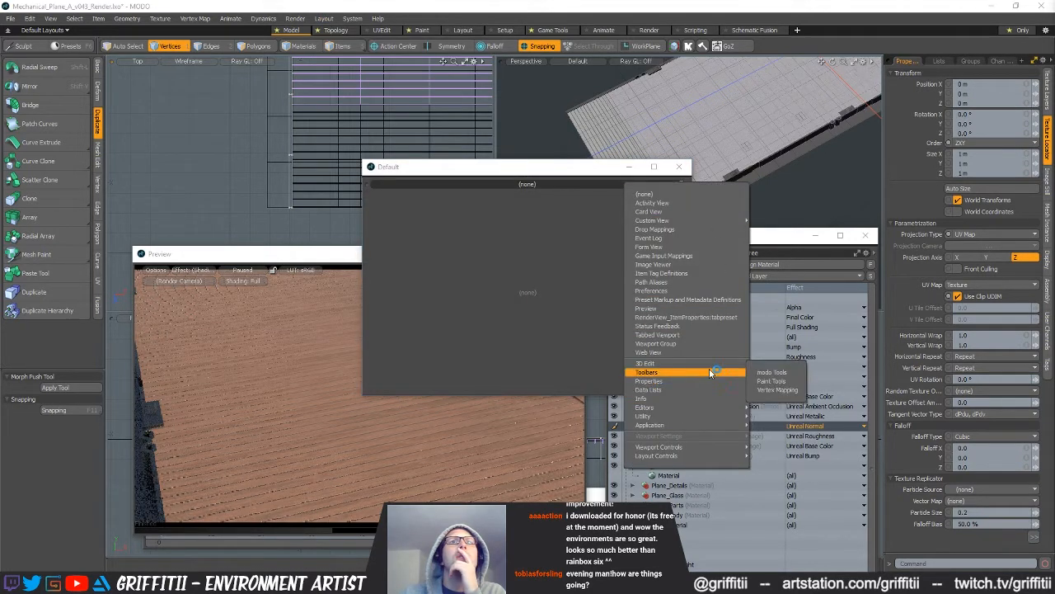
mouse_move(722, 390)
left_click(778, 436)
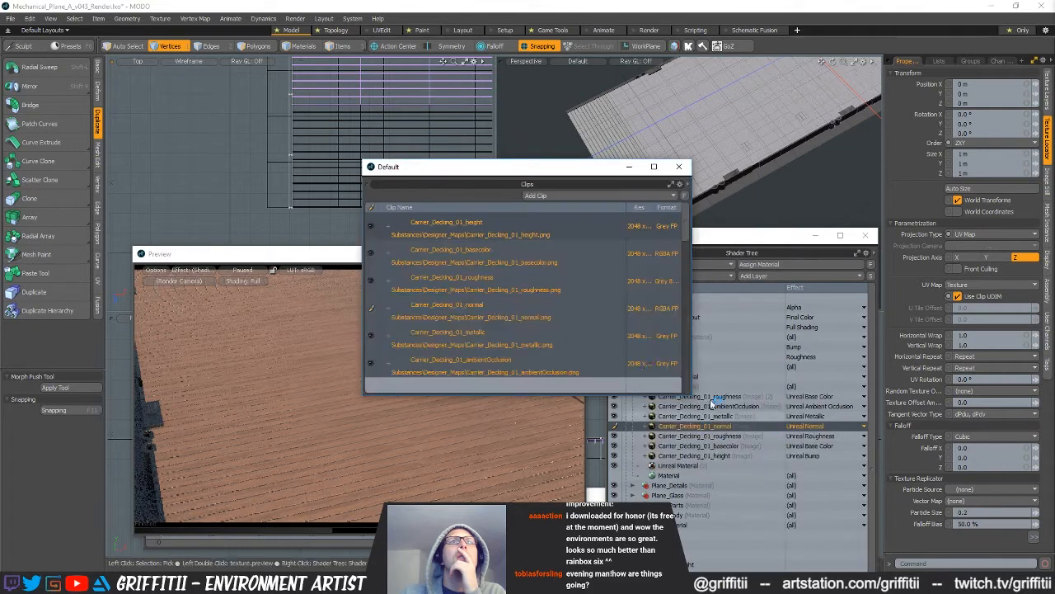
- Replace the Carrier_Decking_01_height and Carrier_Decking_01_basecolor clips as stills with the matching images from the Designer_Maps folder
left_click(495, 225)
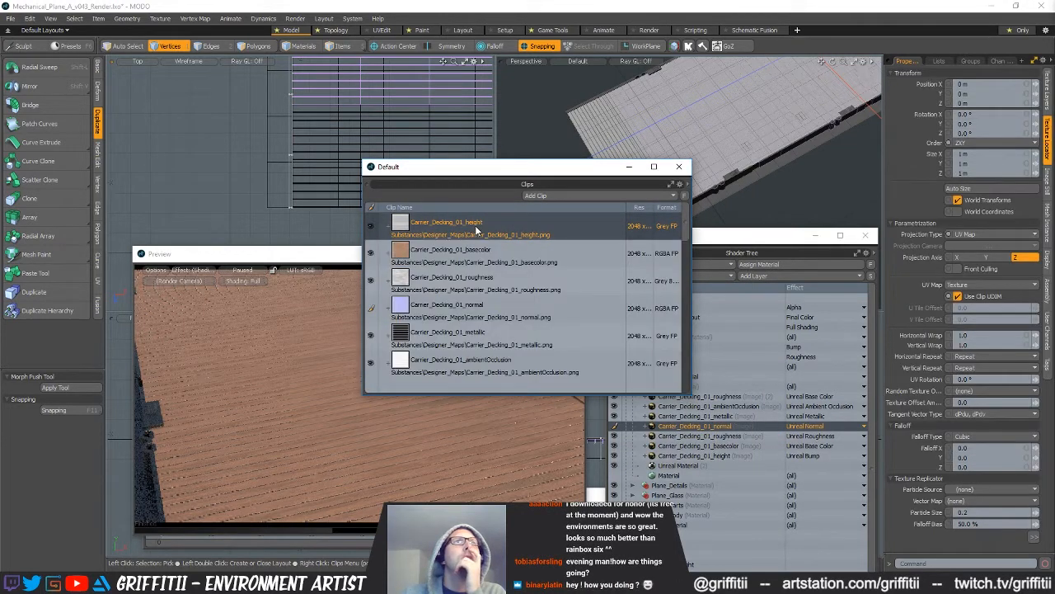
right_click(475, 226)
left_click(457, 276)
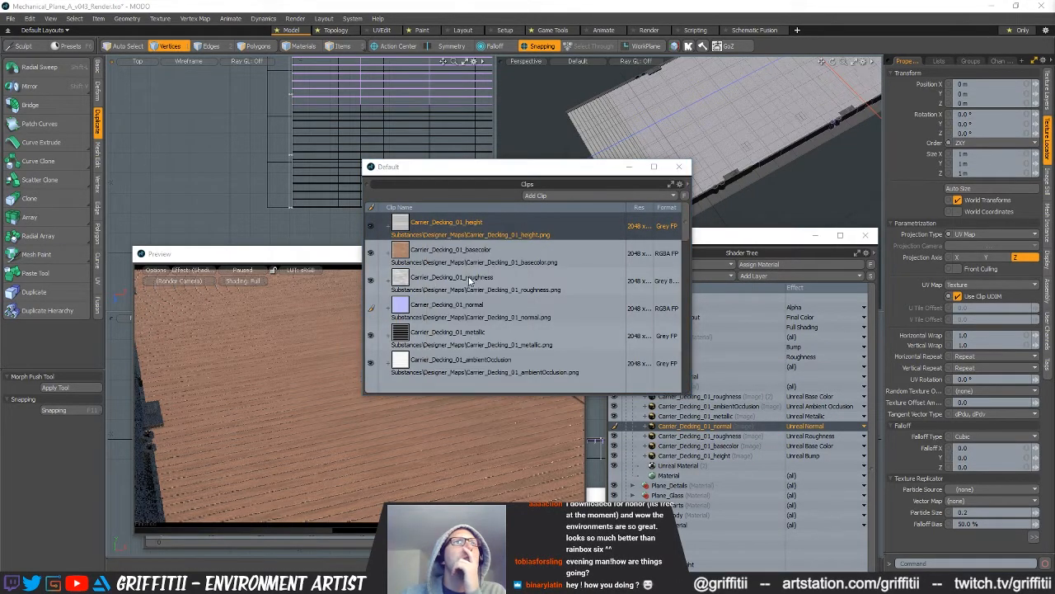
double_click(608, 262)
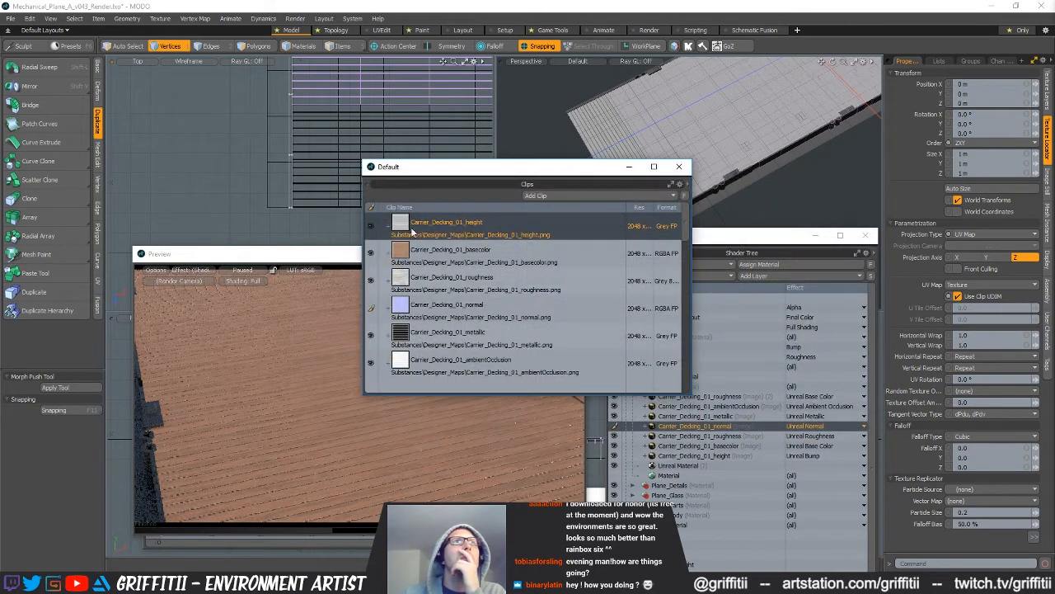
left_click(447, 253)
right_click(447, 252)
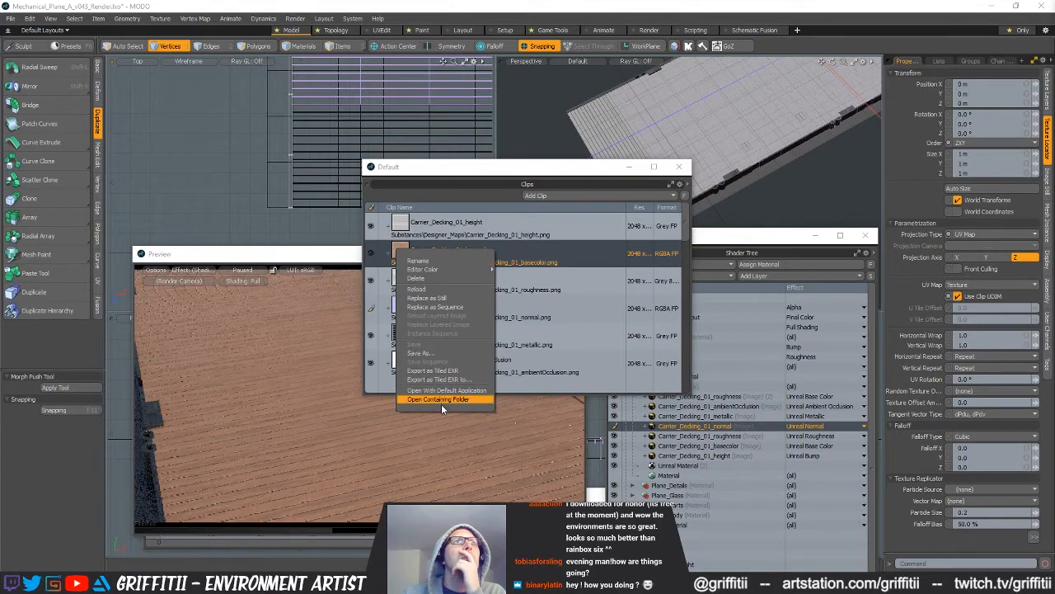
left_click(426, 298)
left_click(567, 282)
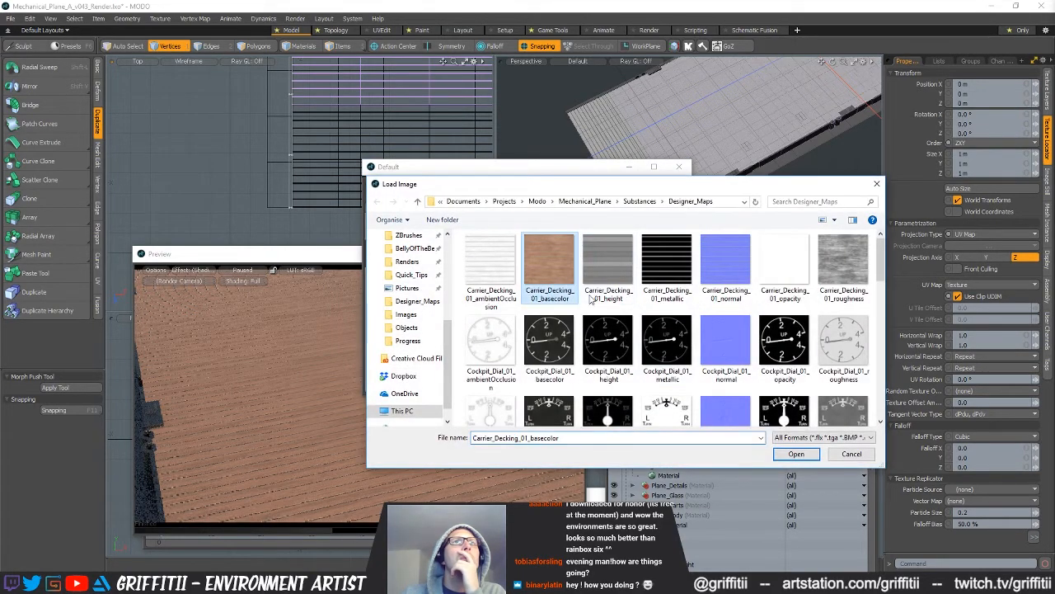
left_click(798, 455)
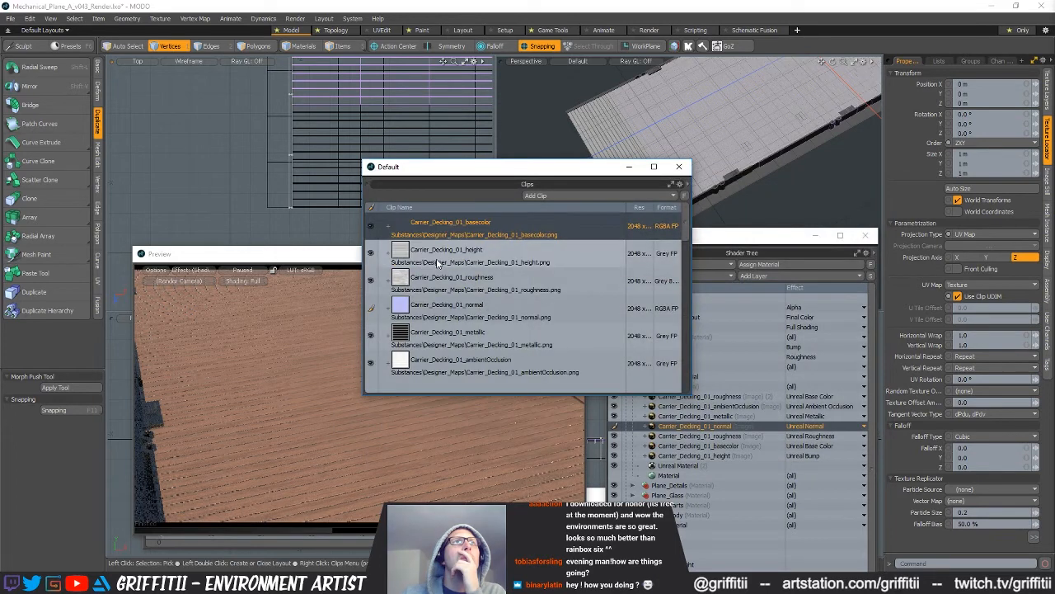
- Reload the Carrier_Decking_01_roughness clip, and replace it and the Carrier_Decking_01_normal clip as stills with their matching Designer_Maps images
left_click(469, 285)
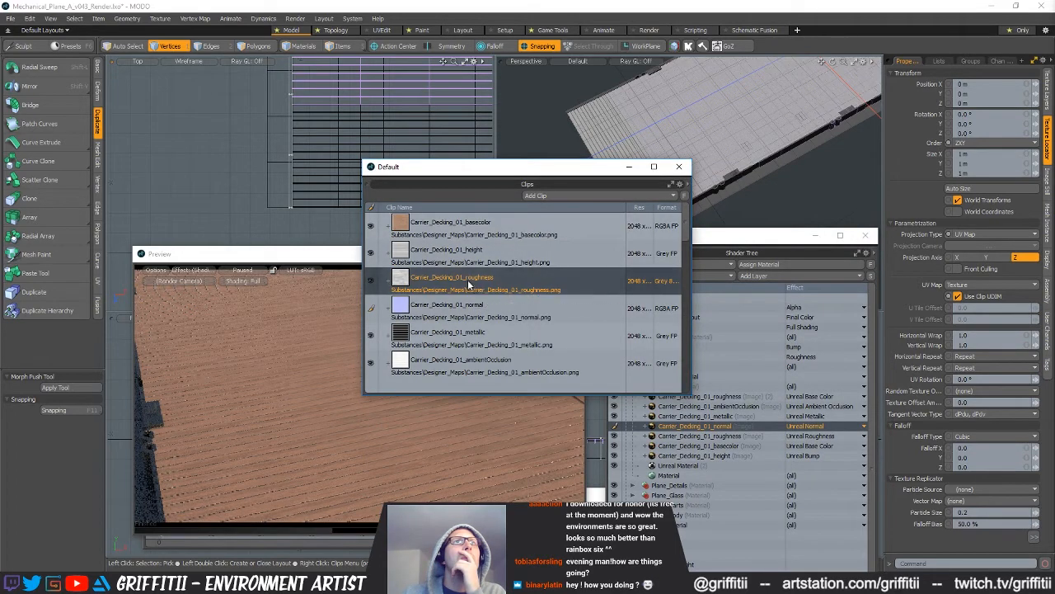
right_click(480, 285)
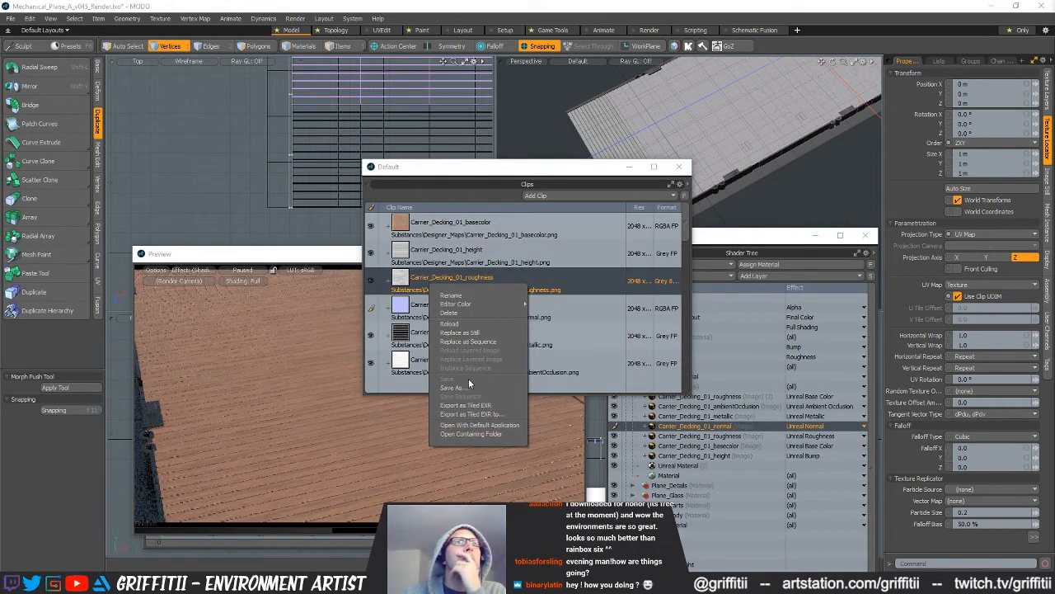
left_click(466, 326)
right_click(475, 285)
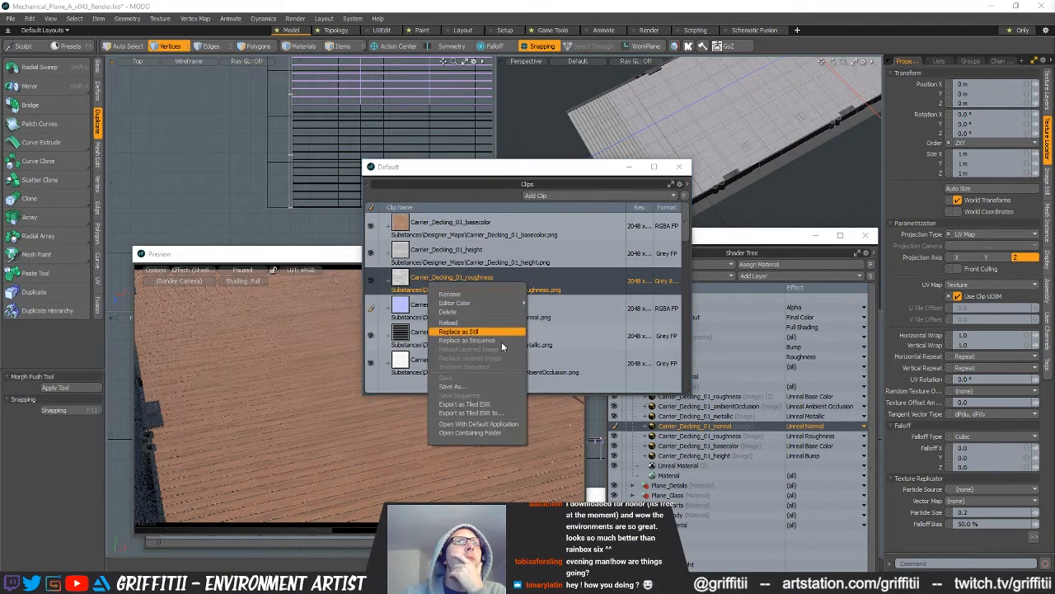
left_click(470, 332)
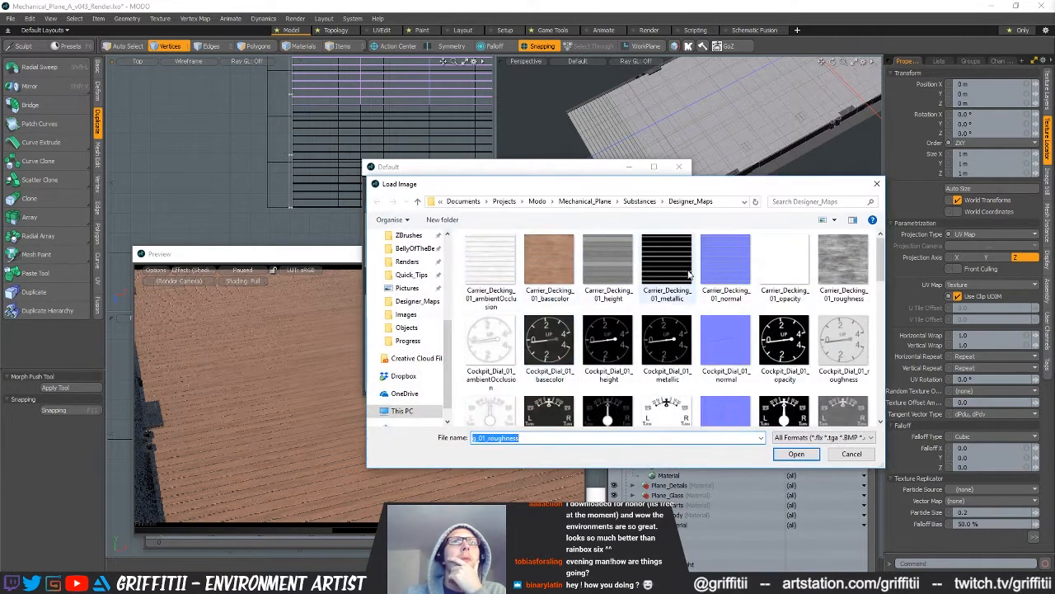
left_click(795, 453)
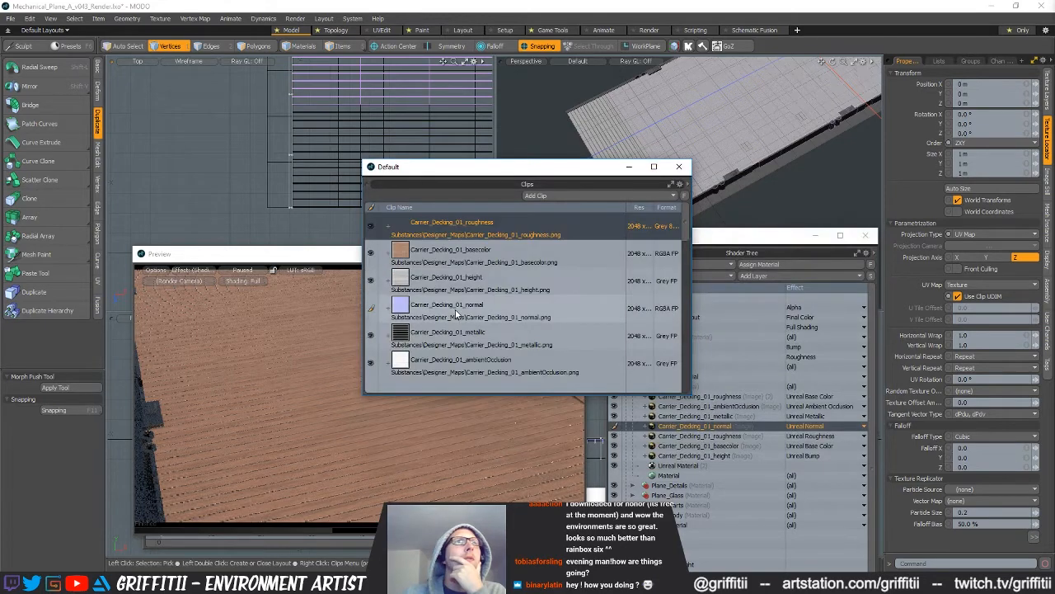
left_click(465, 312)
right_click(466, 309)
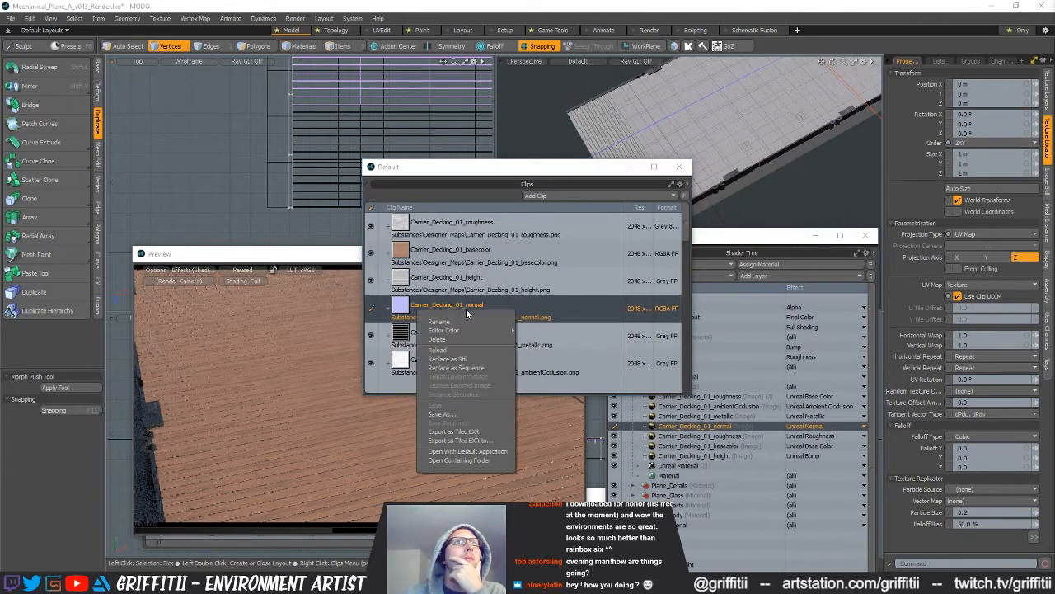
left_click(461, 360)
left_click(794, 453)
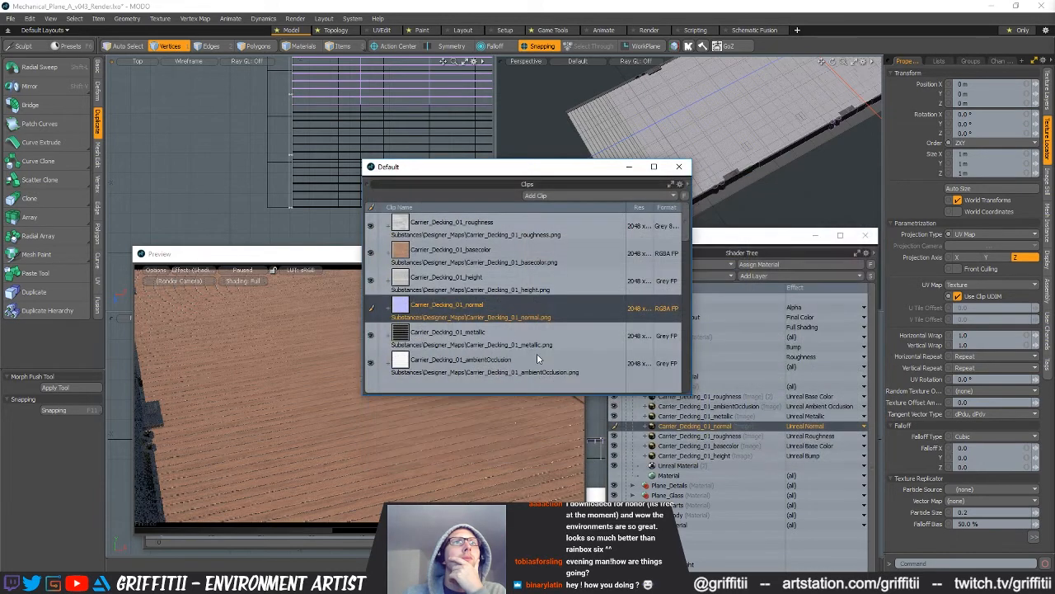
- Replace the Carrier_Decking_01_metallic and Carrier_Decking_01_ambientOcclusion clips as stills with the matching Designer_Maps images
left_click(448, 339)
right_click(453, 333)
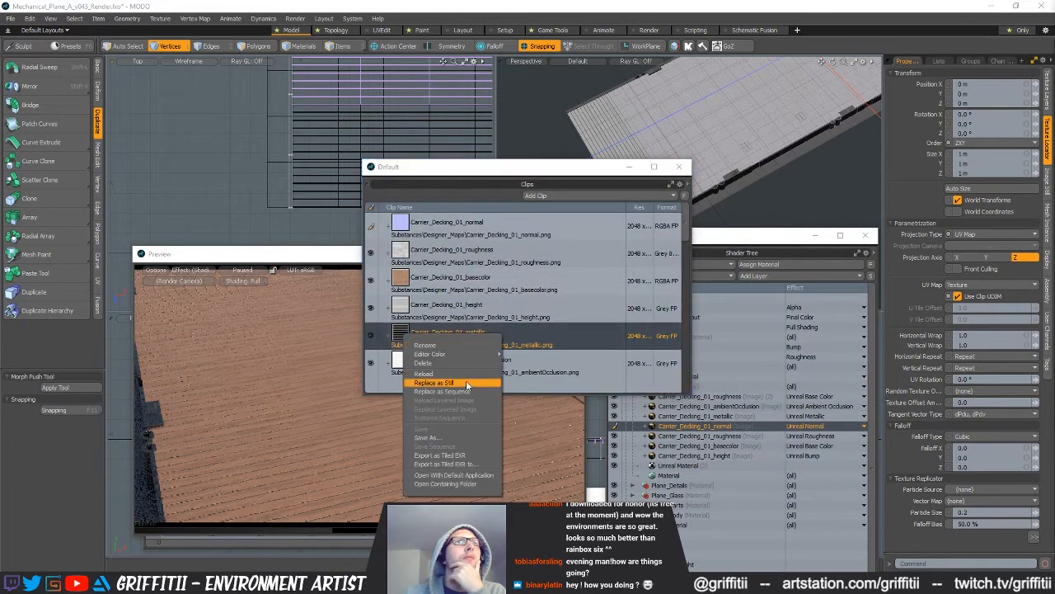
left_click(470, 383)
double_click(660, 268)
left_click(464, 358)
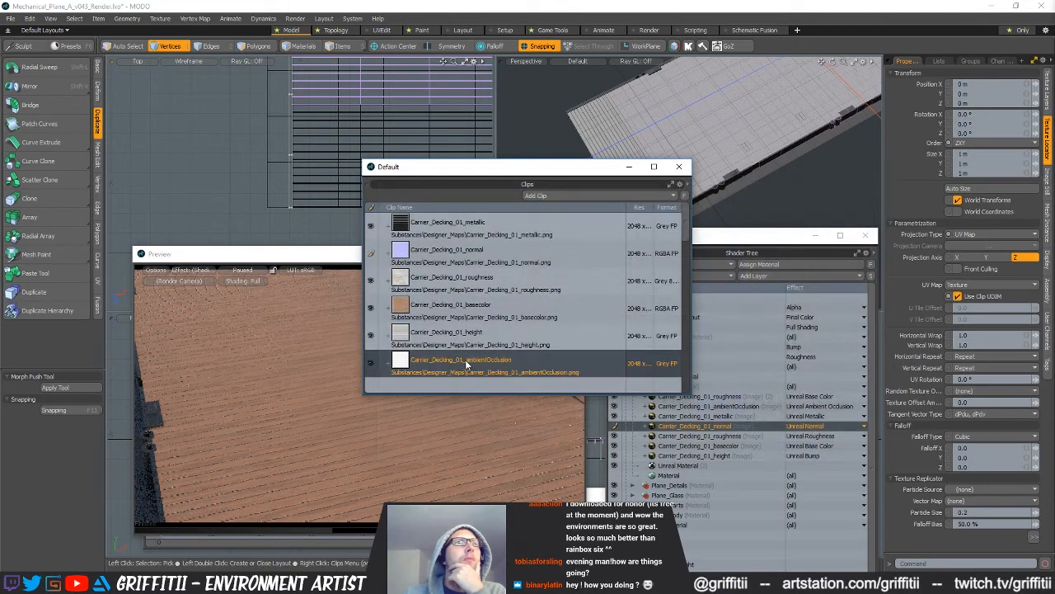
right_click(465, 358)
mouse_move(463, 383)
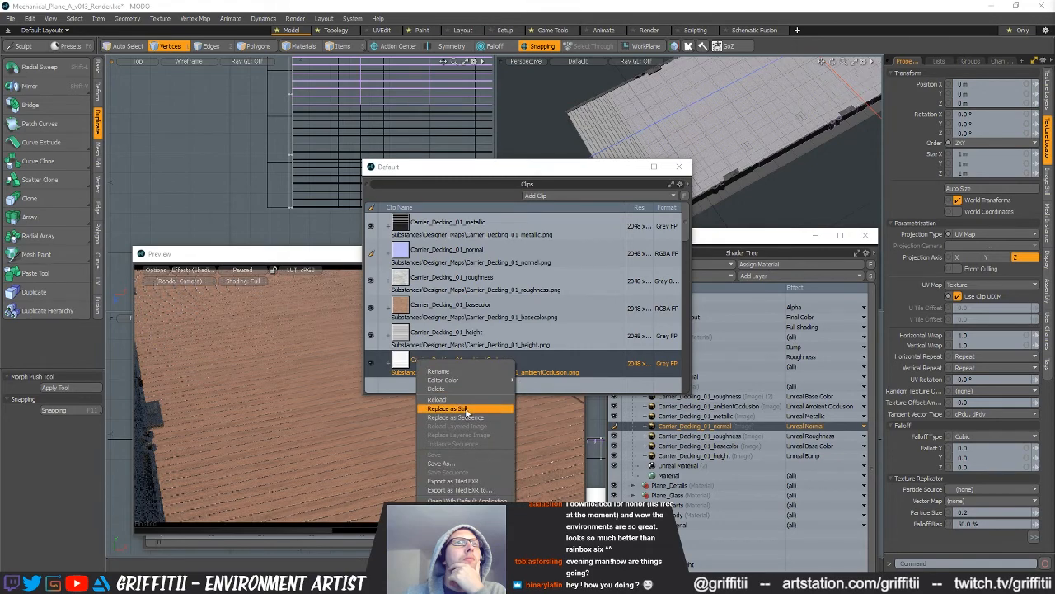
left_click(461, 408)
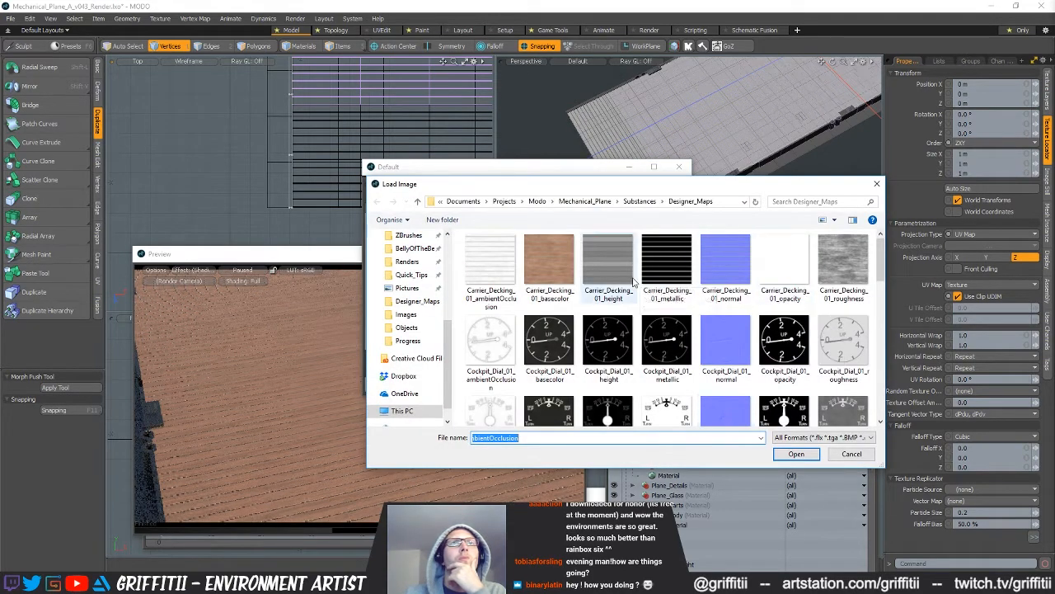
left_click(491, 264)
left_click(796, 454)
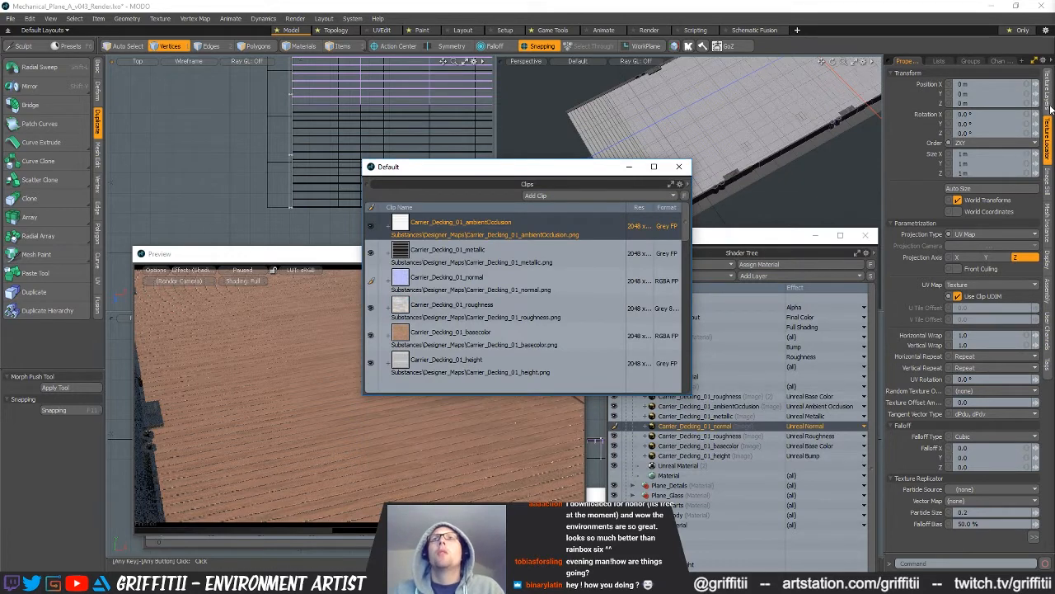
- Check the Image Still colorspace settings and viewport appearance of the decking's metallic, roughness, normal and height textures
left_click(1046, 186)
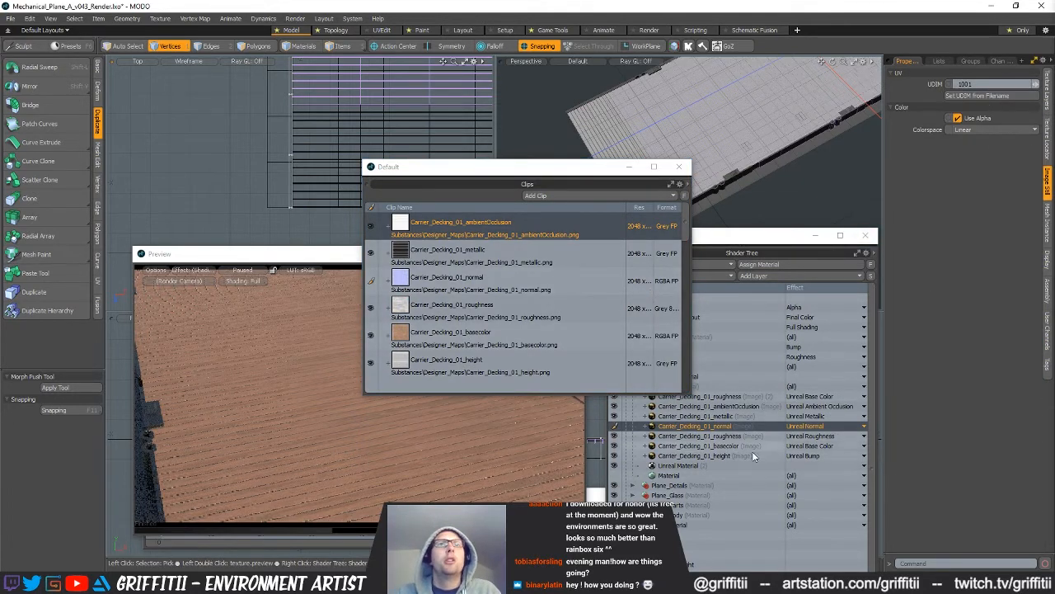
left_click(732, 416)
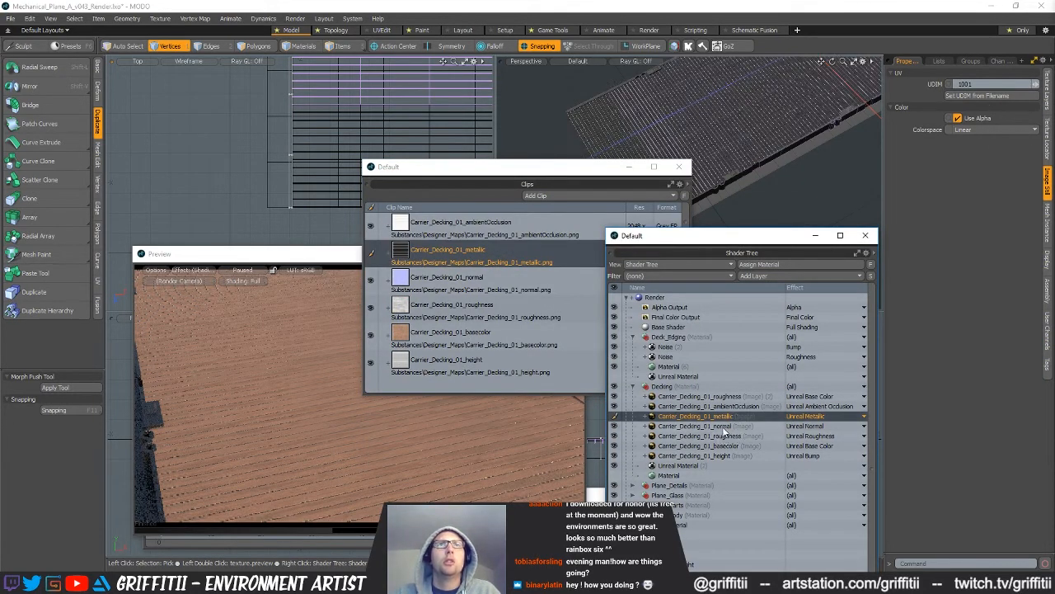
left_click(722, 436)
scroll(761, 116, "up", 3)
mouse_move(762, 117)
left_mouse_down("ctrl+alt")
mouse_move(854, 136)
mouse_move(788, 132)
mouse_move(774, 115)
mouse_move(791, 84)
mouse_move(779, 115)
left_mouse_up("ctrl+alt")
left_click(715, 426)
left_click(713, 455)
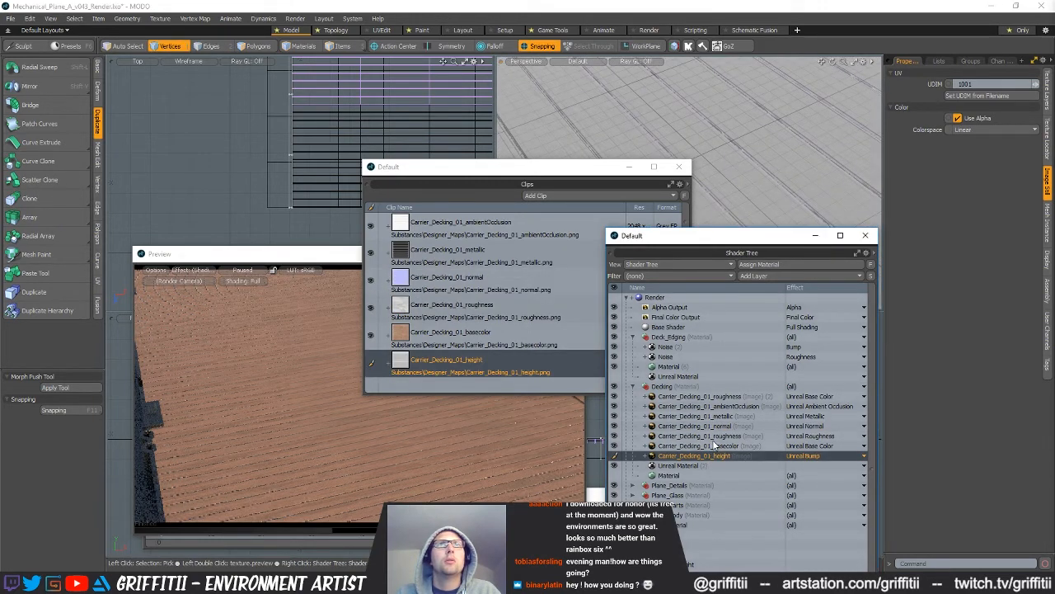
left_click_drag(742, 123, 717, 173, "alt")
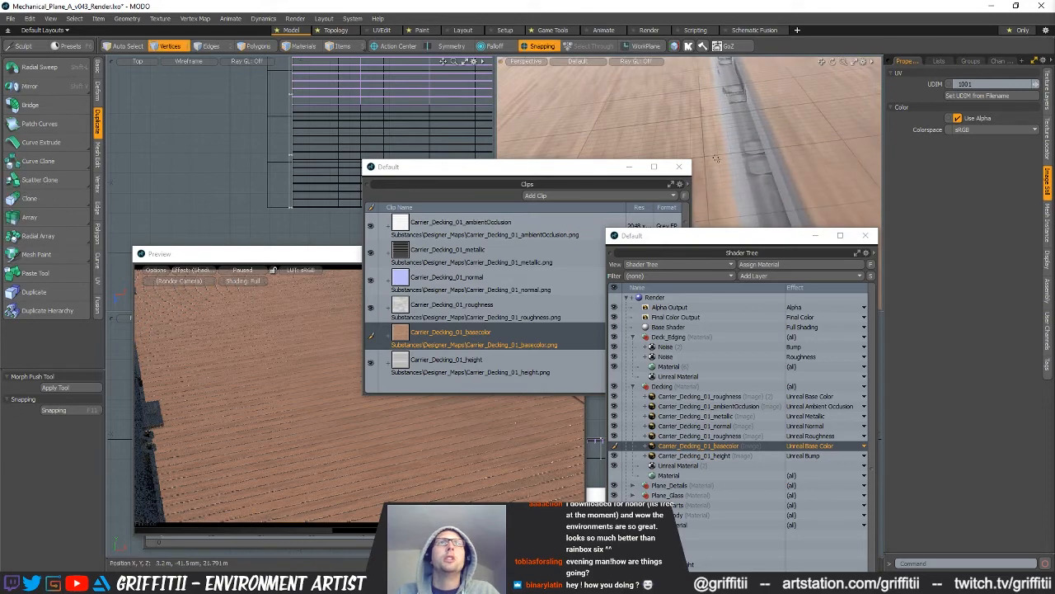
- Move the Clips window clear of the perspective view and select the Deck_Beams mesh for a closer look at its planks
left_click_drag(599, 174, 743, 437)
left_click_drag(733, 165, 617, 152, "alt")
key("3")
double_click(642, 174)
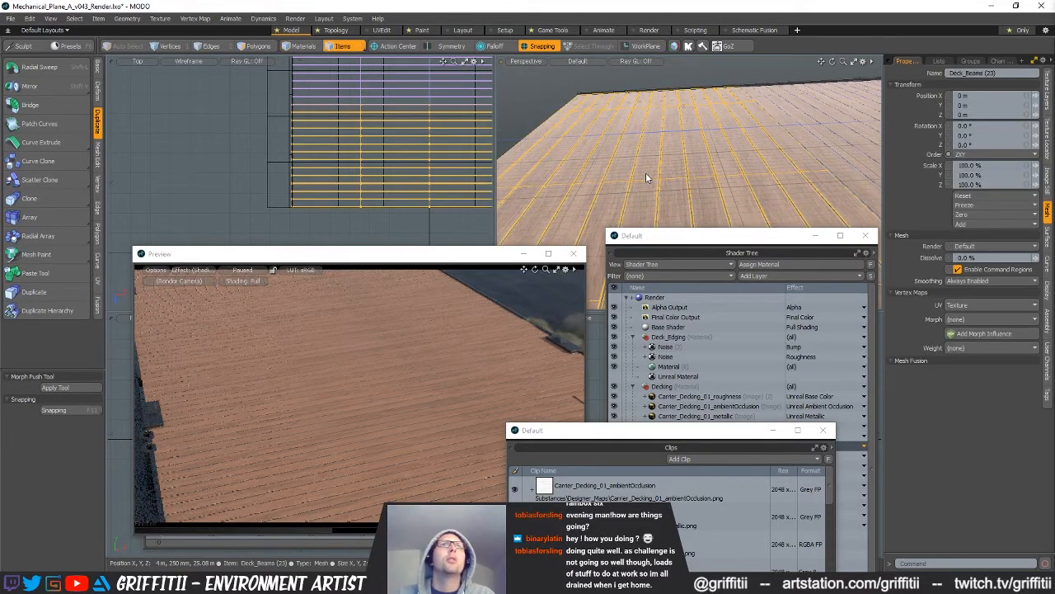
left_click(652, 169)
left_click_drag(652, 165, 686, 144, "ctrl+alt")
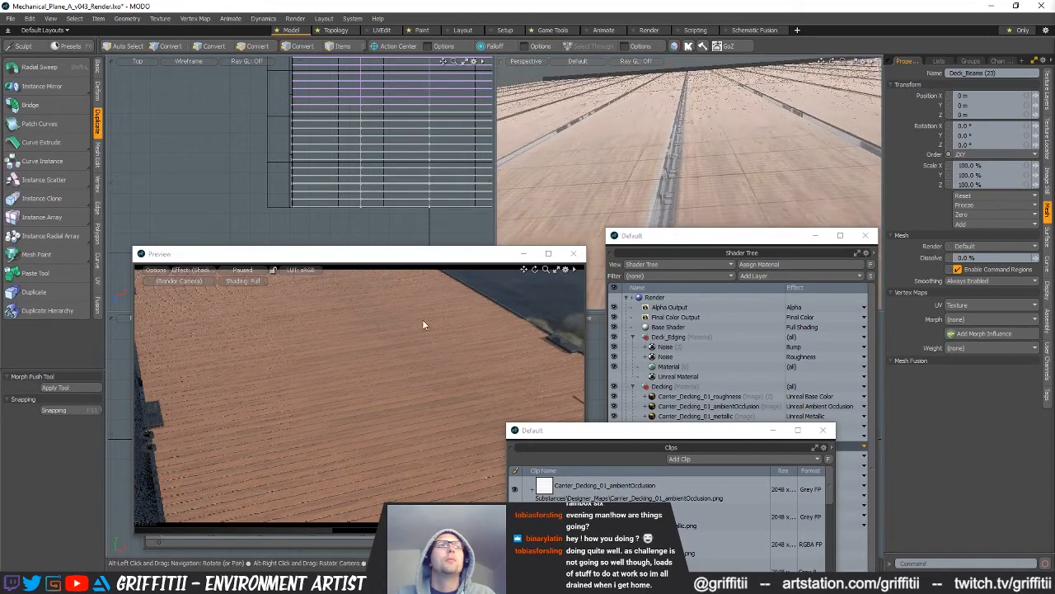
- Resume the preview render, reframe it closer to the deck planks, and pause it again
left_click(247, 271)
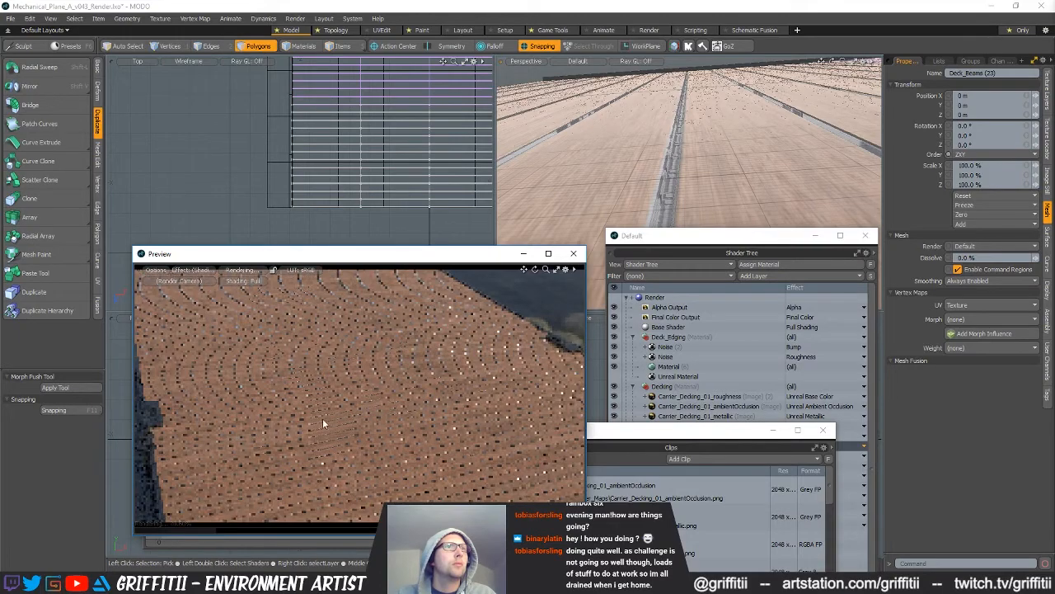
left_click_drag(348, 400, 416, 345, "ctrl+alt")
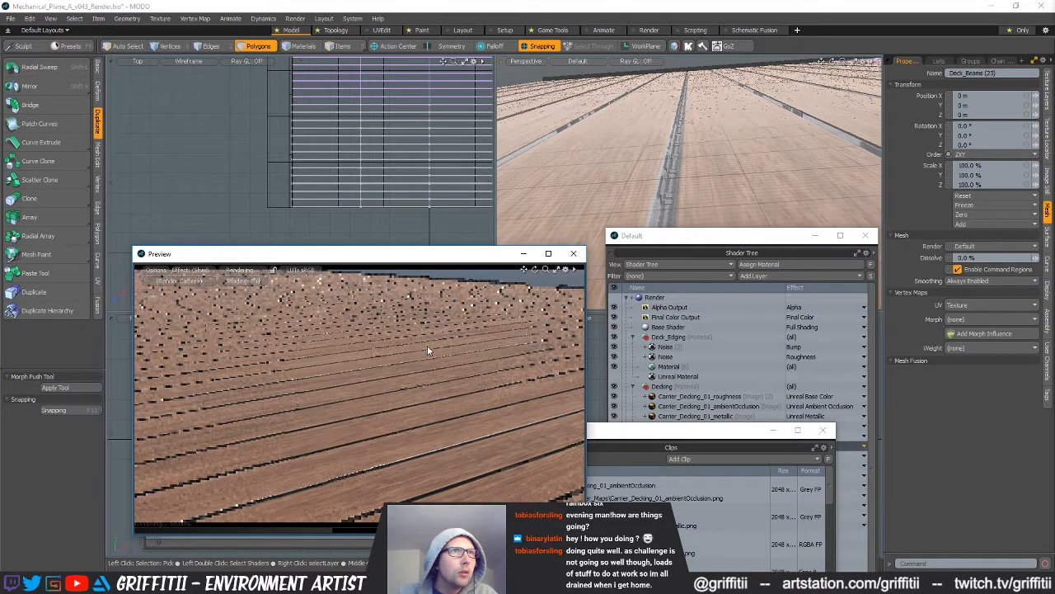
left_click(251, 270)
- Open the deck beams' Texture UV map in the UV Editor and examine the plank UVs beside the metal strip
left_click_drag(725, 163, 688, 176, "ctrl+alt")
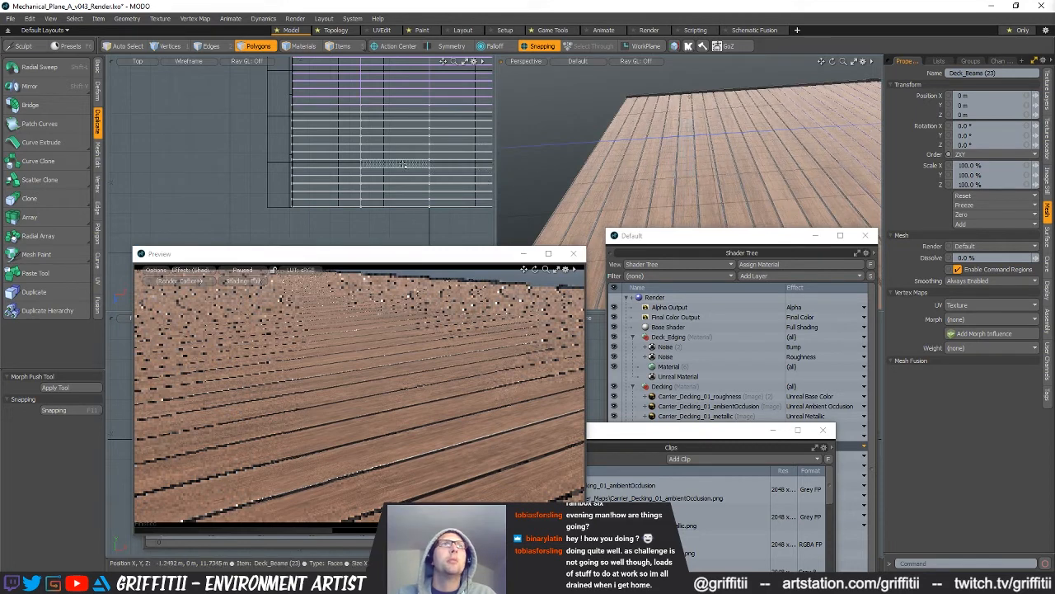
left_click(938, 61)
left_click(918, 104)
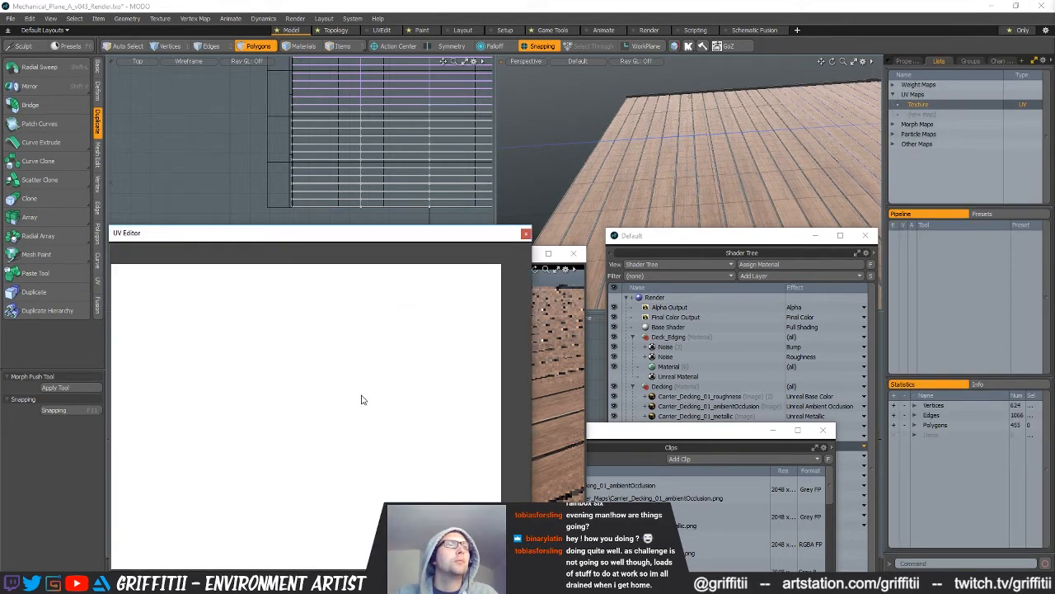
left_click_drag(331, 308, 203, 327, "ctrl+alt")
left_click_drag(331, 335, 363, 418, "alt")
key("3")
key("r")
left_click_drag(362, 419, 379, 360, "ctrl+alt")
left_click_drag(333, 544, 325, 267, "alt")
left_click_drag(325, 267, 344, 332, "alt")
- Select the plank UVs just above the metal strip, clear the Local action center and turn off snapping
key("q")
key("w")
key("space")
key("space")
key("space")
left_click(334, 325)
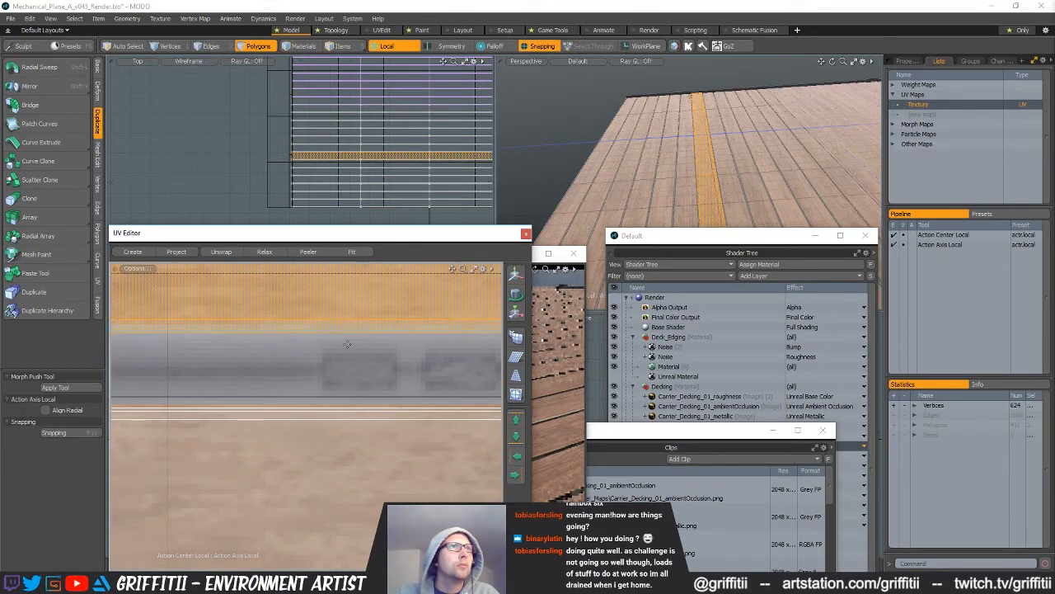
key("w")
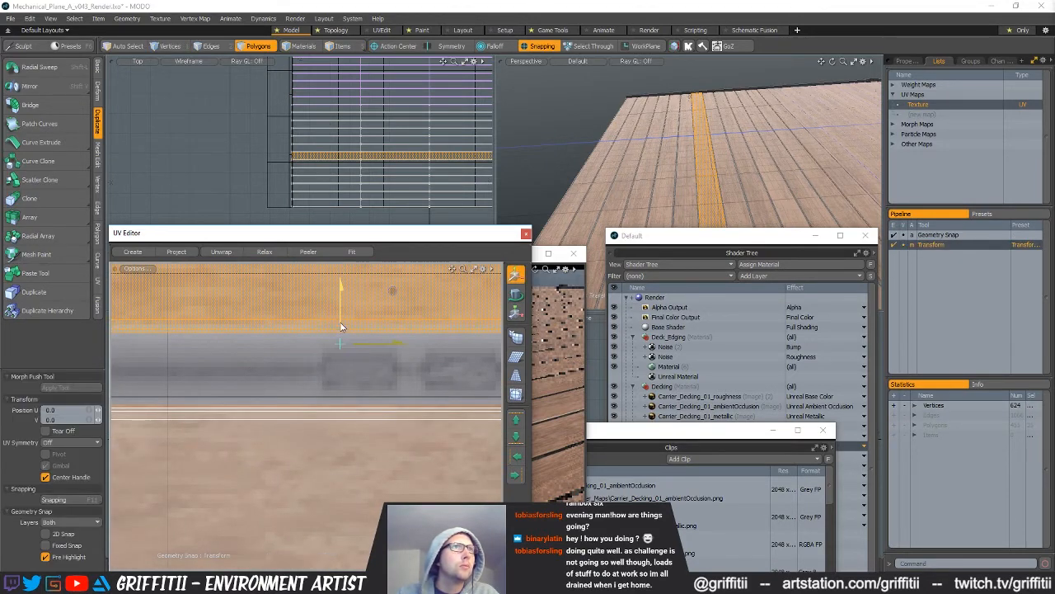
key("shift+x")
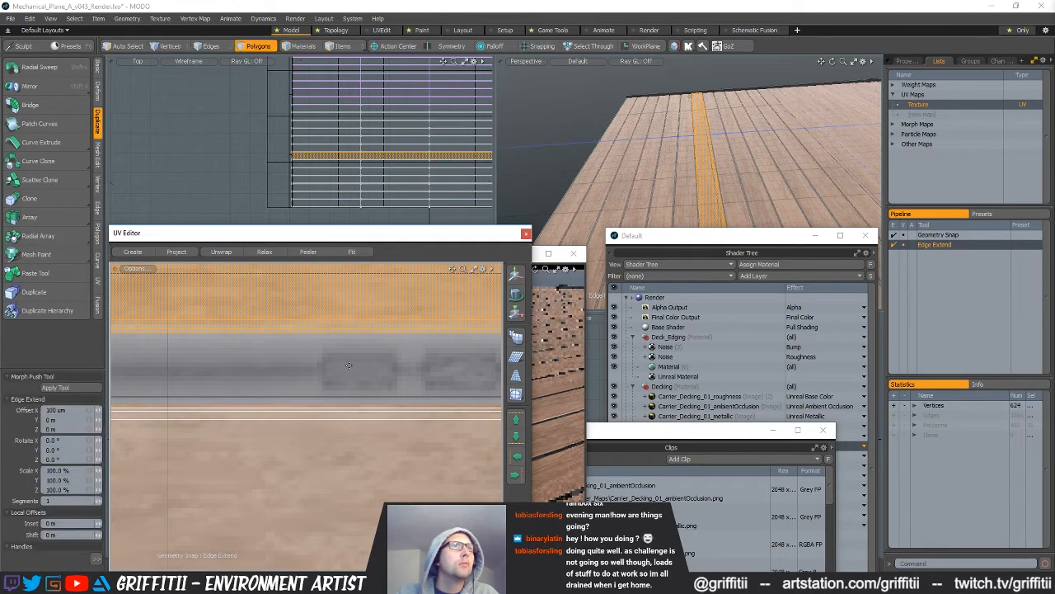
key("q")
scroll(357, 368, "down", 3)
- Move the selected plank's UVs 0.0011 in V and scale them to 96% in V to clear the metal strips
key("w")
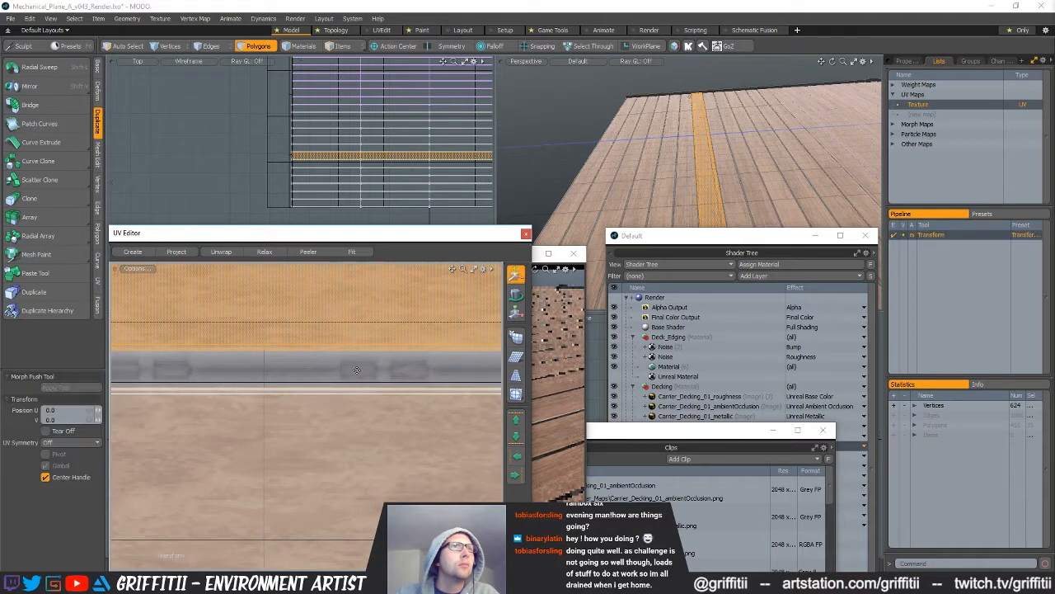
scroll(375, 355, "up", 1)
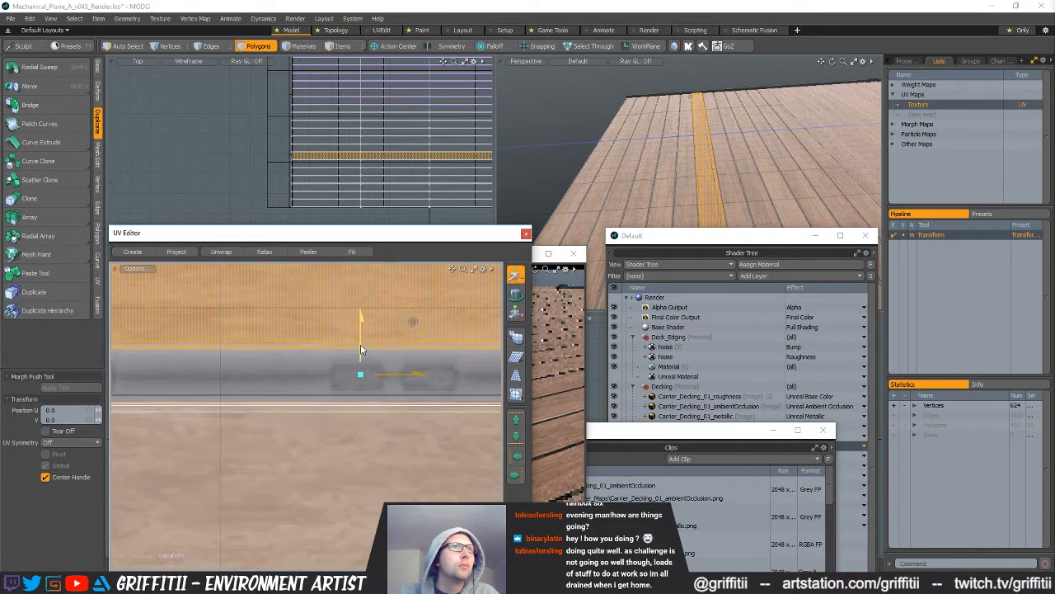
mouse_move(360, 330)
left_mouse_down("alt")
mouse_move(337, 487)
mouse_move(351, 408)
mouse_move(362, 473)
left_mouse_up("alt")
scroll(331, 397, "down", 4)
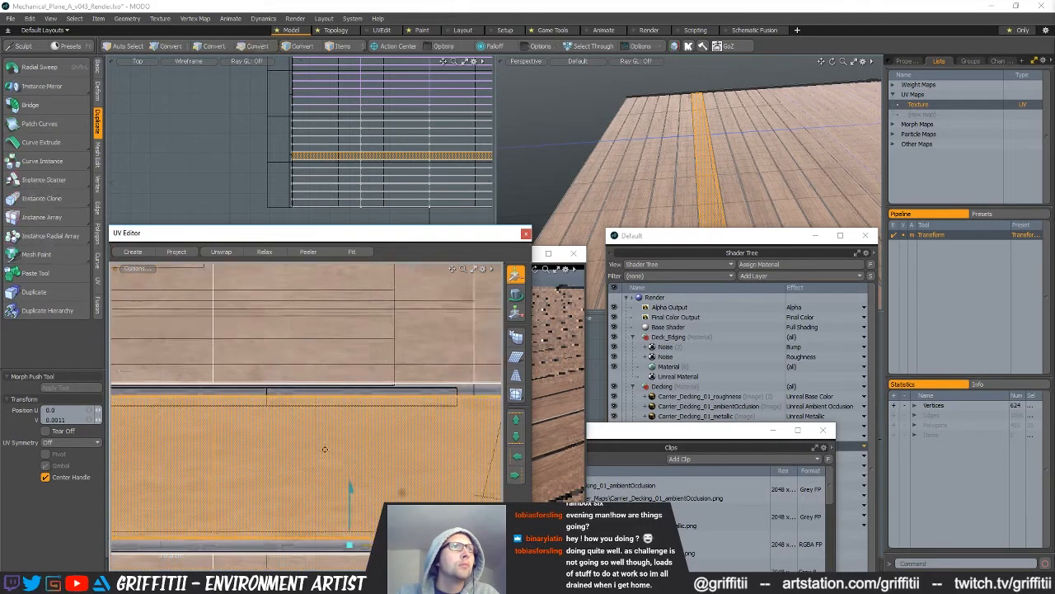
left_click_drag(320, 535, 316, 439, "alt")
key("y")
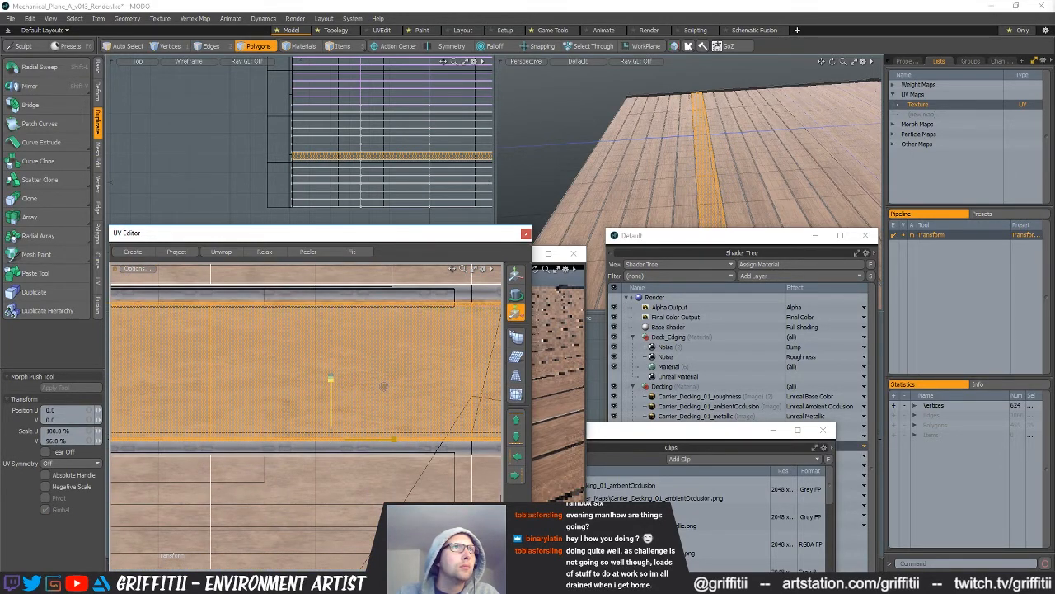
left_click_drag(331, 362, 329, 471, "alt")
key("space")
- Select the next plank up in the UV map and scale its UVs in V to fit between the metal strips
double_click(307, 364)
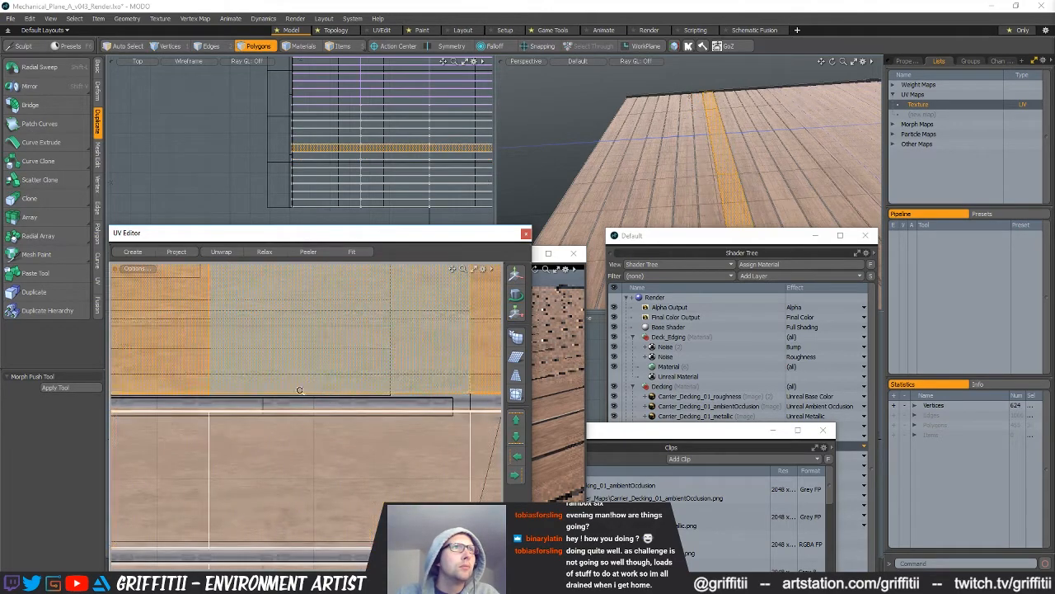
scroll(303, 391, "up", 5)
left_click_drag(385, 332, 368, 509, "alt")
scroll(363, 505, "down", 5)
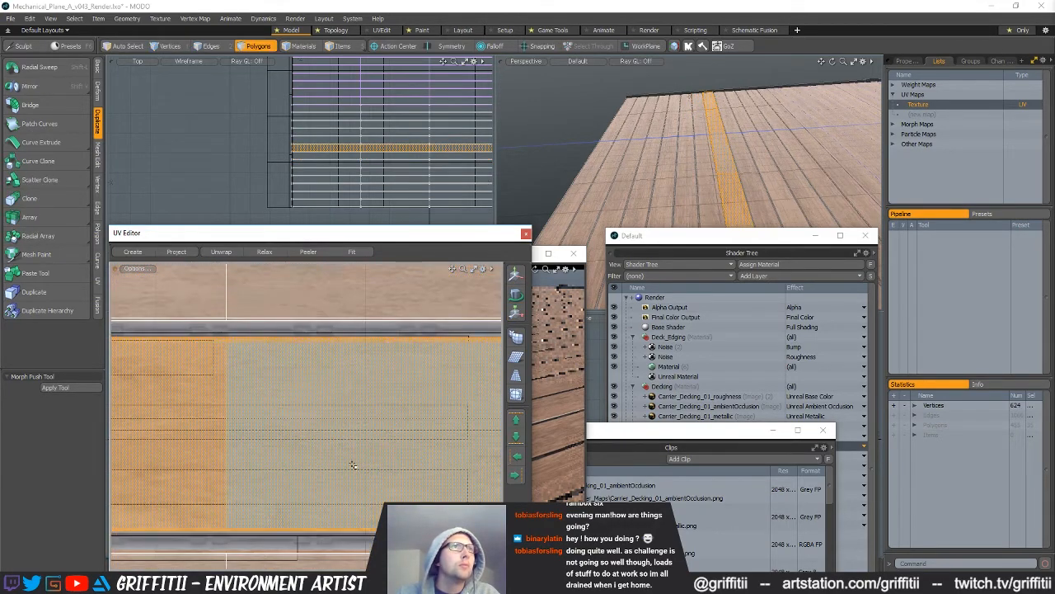
key("y")
scroll(250, 333, "up", 5)
left_click_drag(251, 333, 256, 399, "alt")
scroll(255, 399, "down", 5)
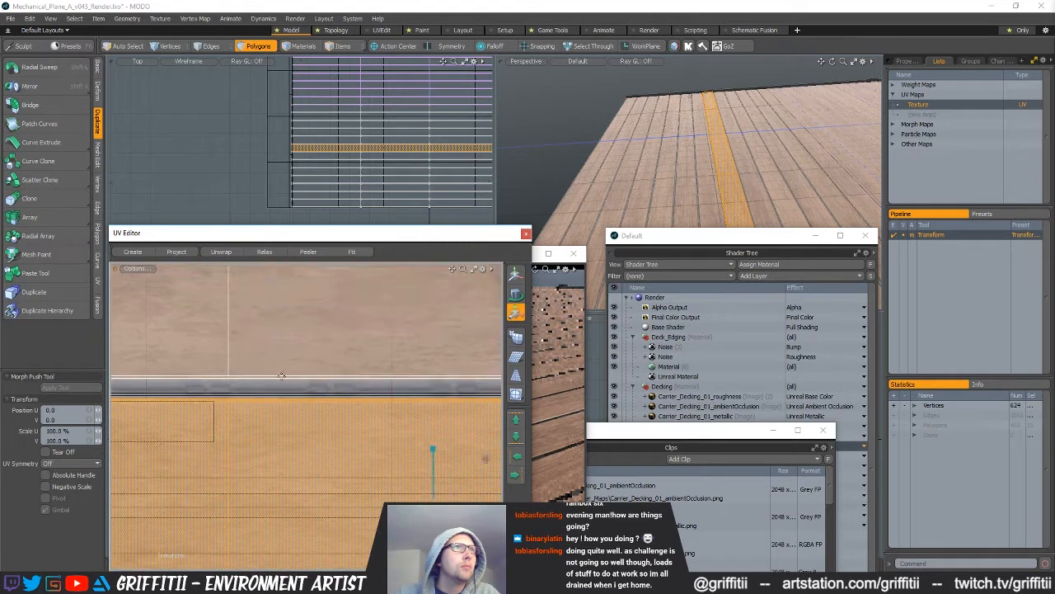
key("space")
- Select the following plank up and adjust its UVs in V so its edges sit clear of the metal strips
double_click(278, 373)
scroll(277, 378, "up", 5)
key("y")
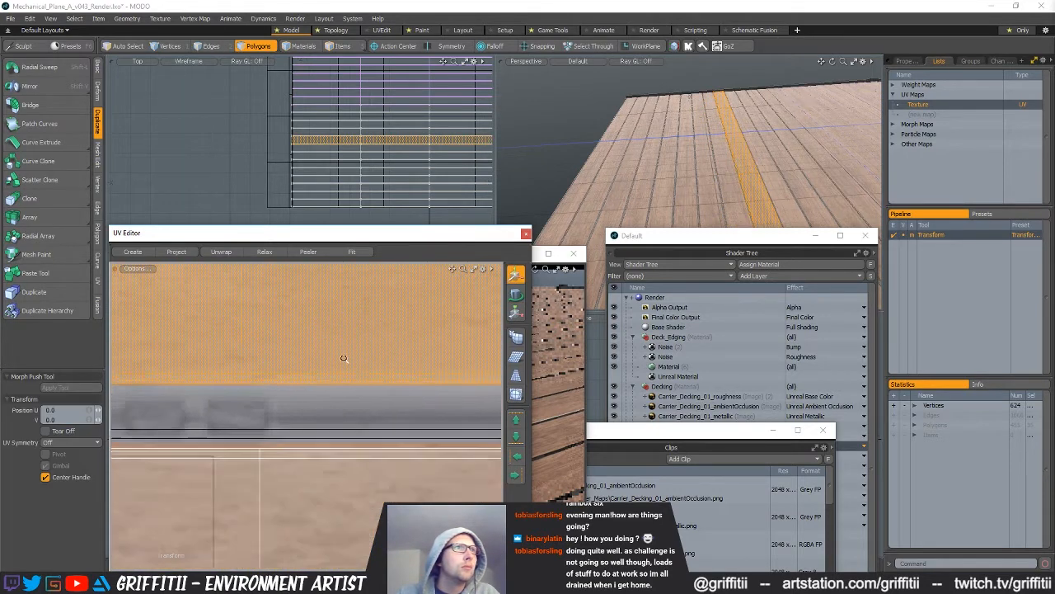
scroll(342, 360, "down", 4)
left_click_drag(341, 360, 333, 431, "alt")
scroll(404, 396, "up", 3)
scroll(403, 395, "up", 1)
left_click_drag(346, 314, 327, 403, "alt")
scroll(328, 403, "down", 4)
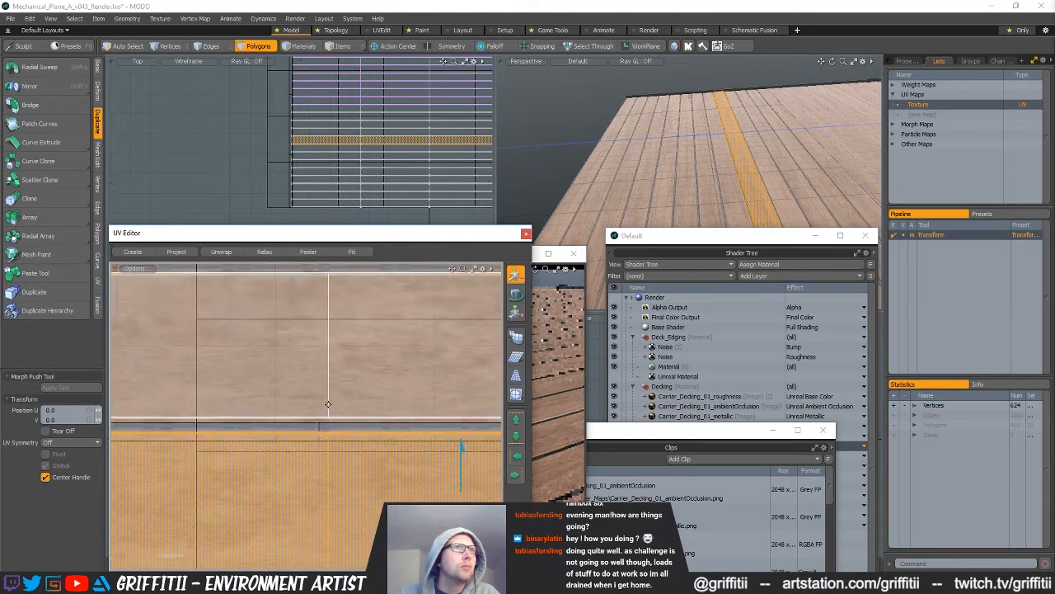
key("space")
- Select the third plank above the starting one and scale its UVs to 100.5% in V
double_click(317, 416)
key("y")
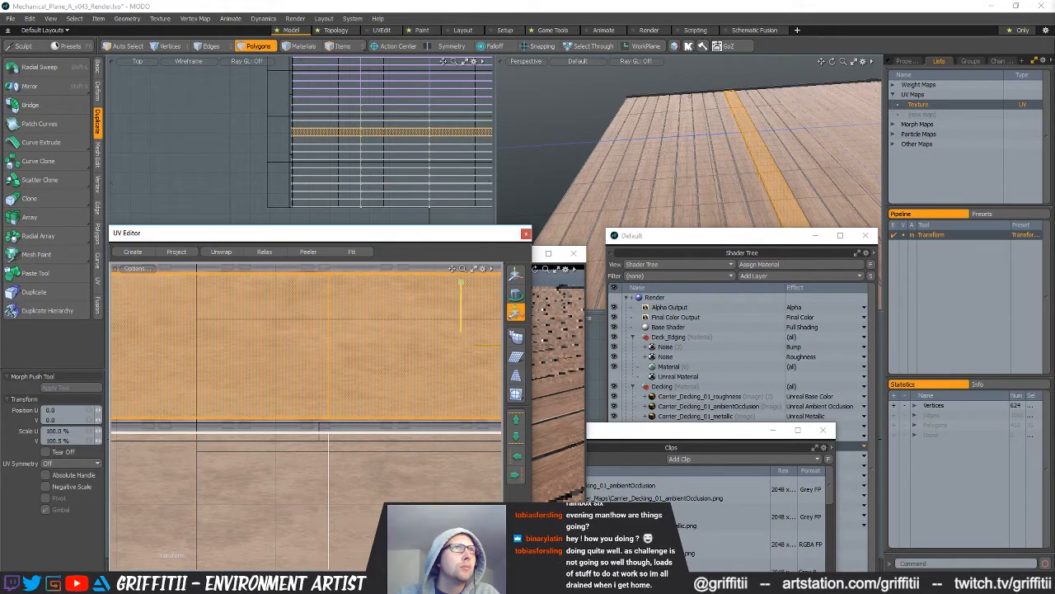
left_click_drag(443, 294, 428, 438, "alt")
key("space")
- Reselect the first adjusted plank and move its UVs 0.0008 in V toward the metal strip's edge
double_click(326, 401)
left_click_drag(393, 407, 289, 404, "ctrl+alt")
left_click_drag(352, 445, 412, 365, "alt")
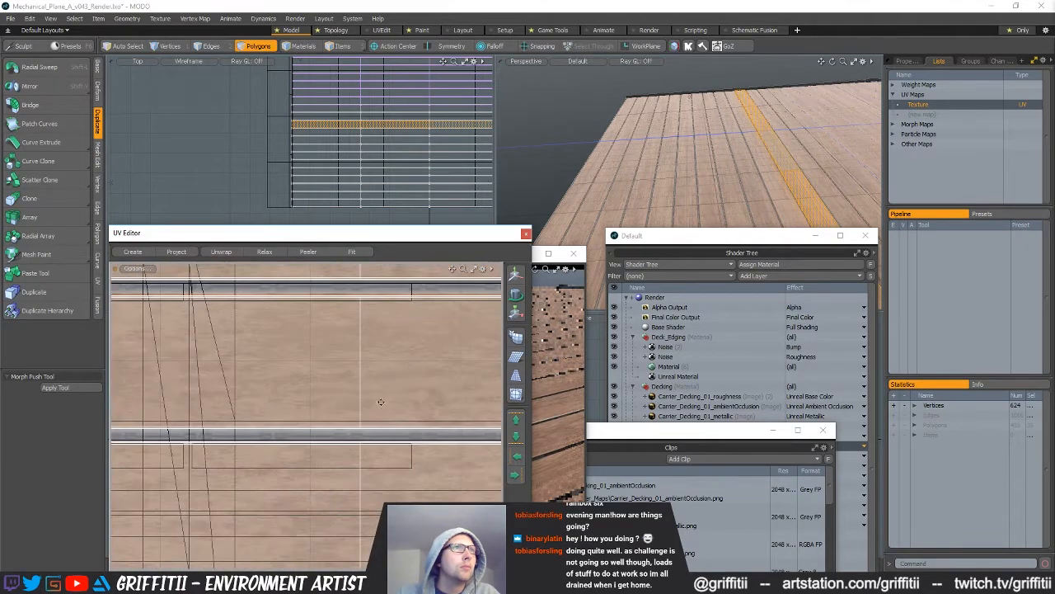
left_click_drag(380, 401, 356, 424, "alt")
double_click(328, 344)
left_click_drag(338, 302, 381, 319, "ctrl+alt")
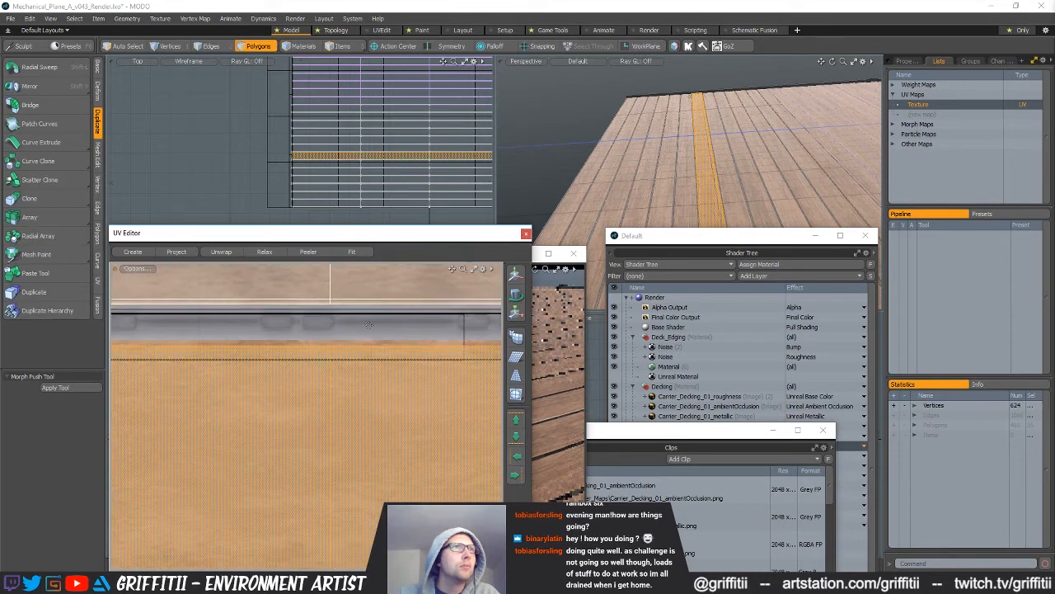
key("w")
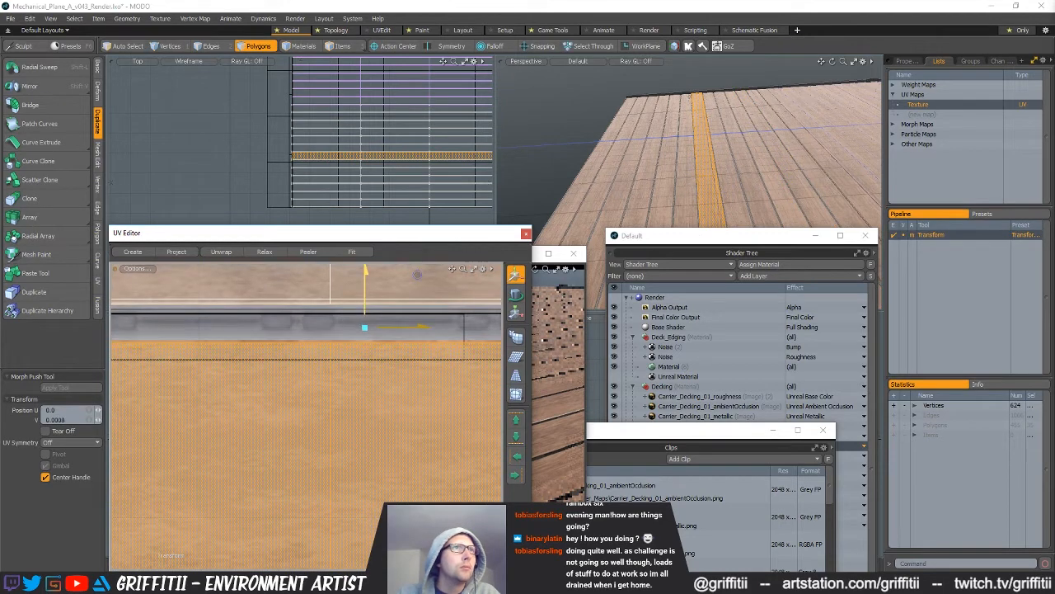
left_click_drag(303, 443, 365, 358, "alt")
- Scale the first plank's UVs in V so both long edges line up with the metal strips
left_click_drag(341, 405, 300, 387, "alt")
left_click(344, 393)
left_click_drag(300, 387, 327, 423, "alt")
key("r")
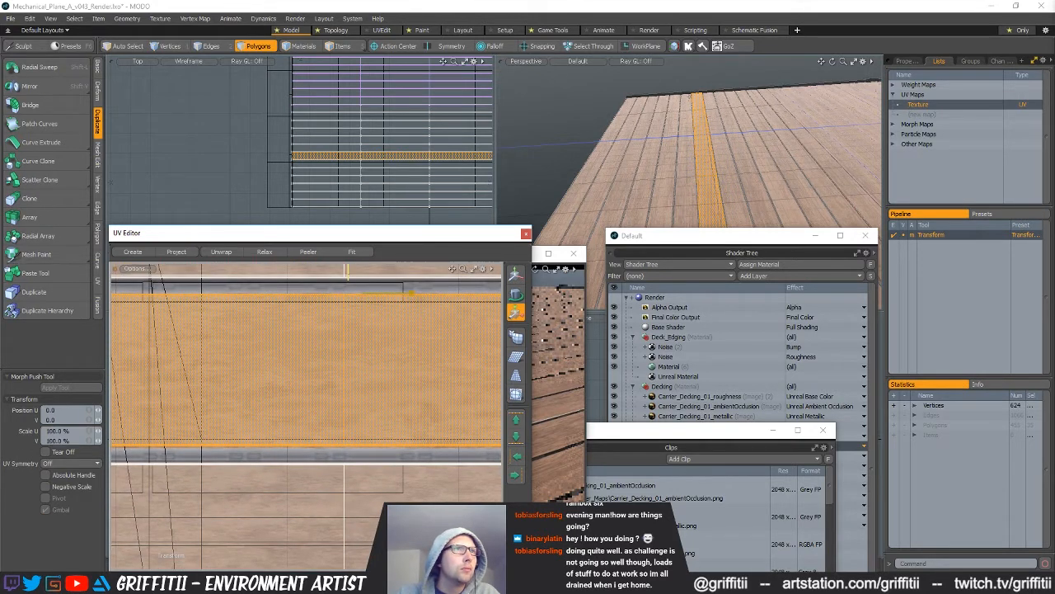
key("q")
- Select the plank directly below the first one and scale its UVs to 99% in V
left_click_drag(335, 473, 328, 367, "alt")
double_click(332, 397)
left_click_drag(336, 468, 386, 418, "ctrl+alt")
left_click_drag(386, 418, 332, 482, "alt")
key("w")
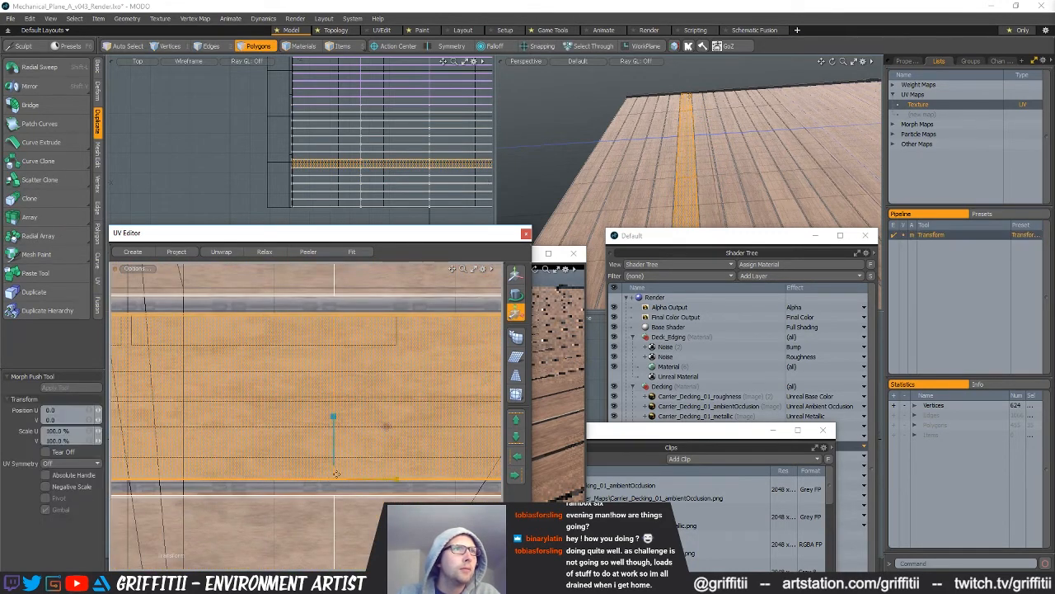
left_click_drag(337, 424, 338, 363)
key("ctrl+z")
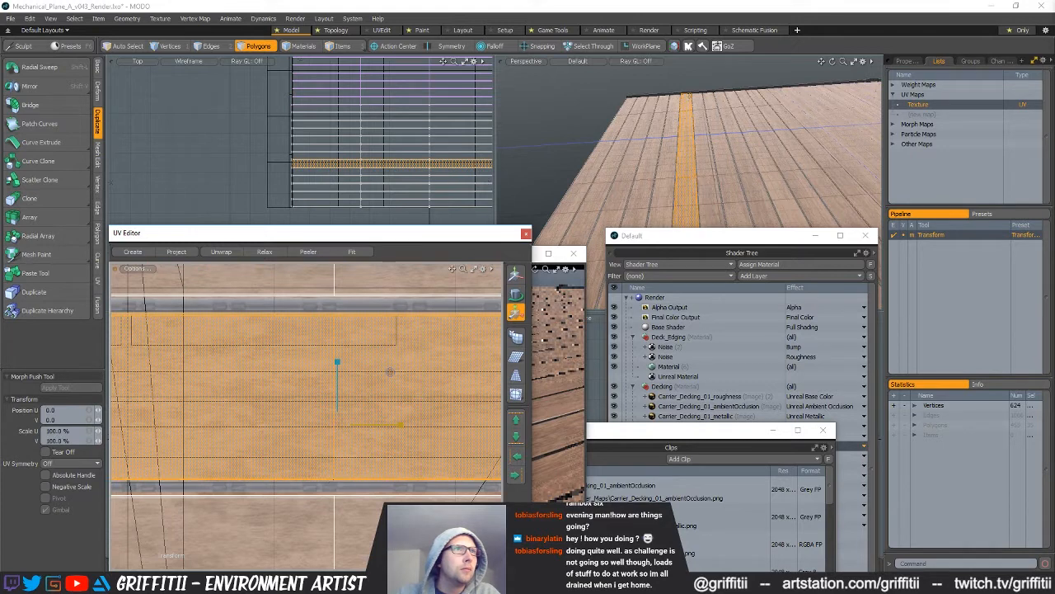
left_click_drag(334, 432, 332, 308, "alt+shift")
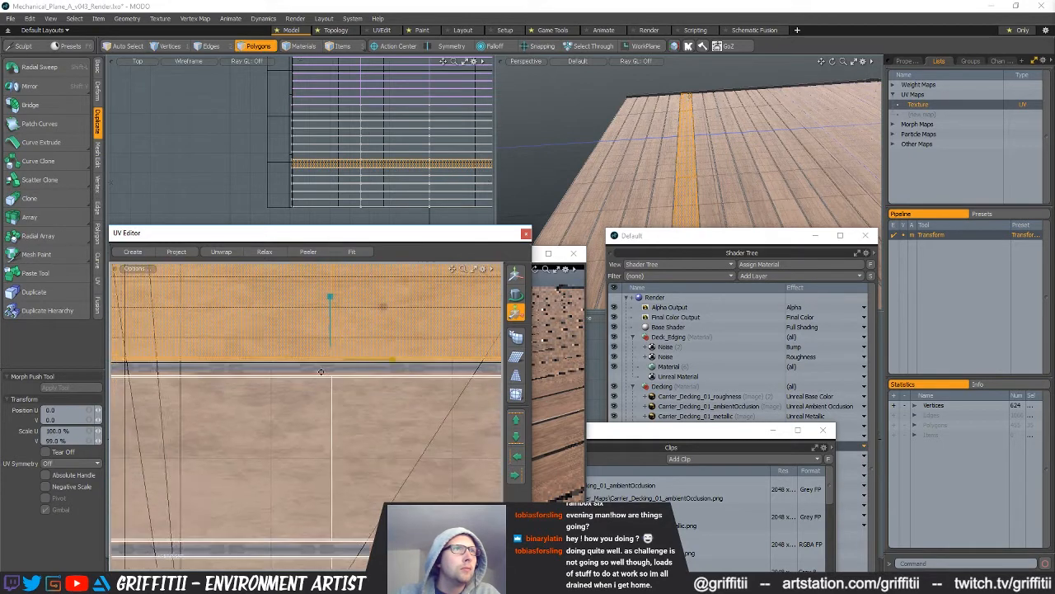
key("space")
- Select the second plank below the first one and scale its UVs to 101% in V
double_click(330, 402)
key("r")
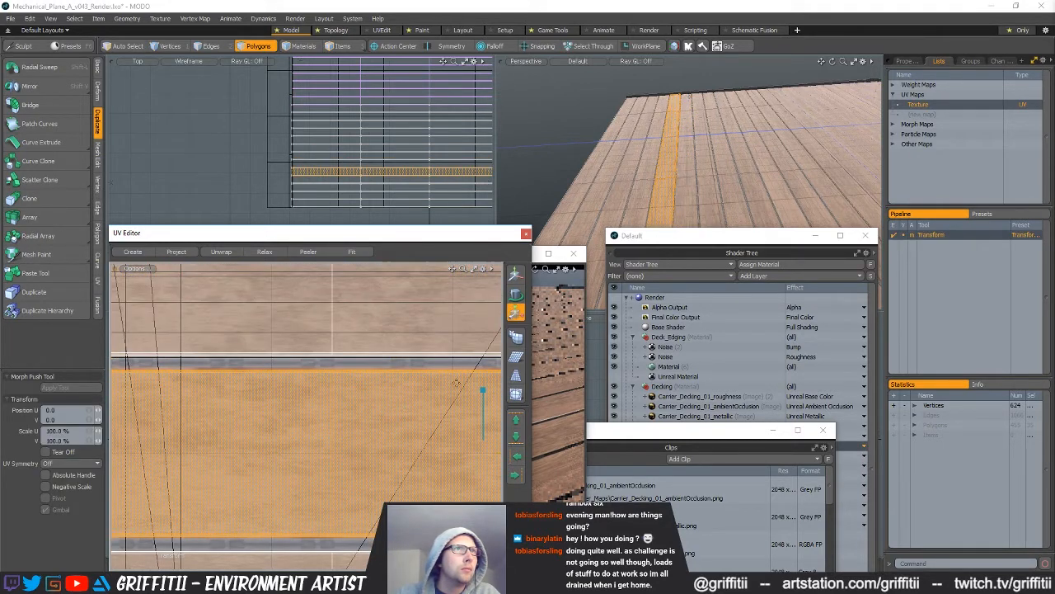
left_click_drag(339, 488, 336, 347, "alt+shift")
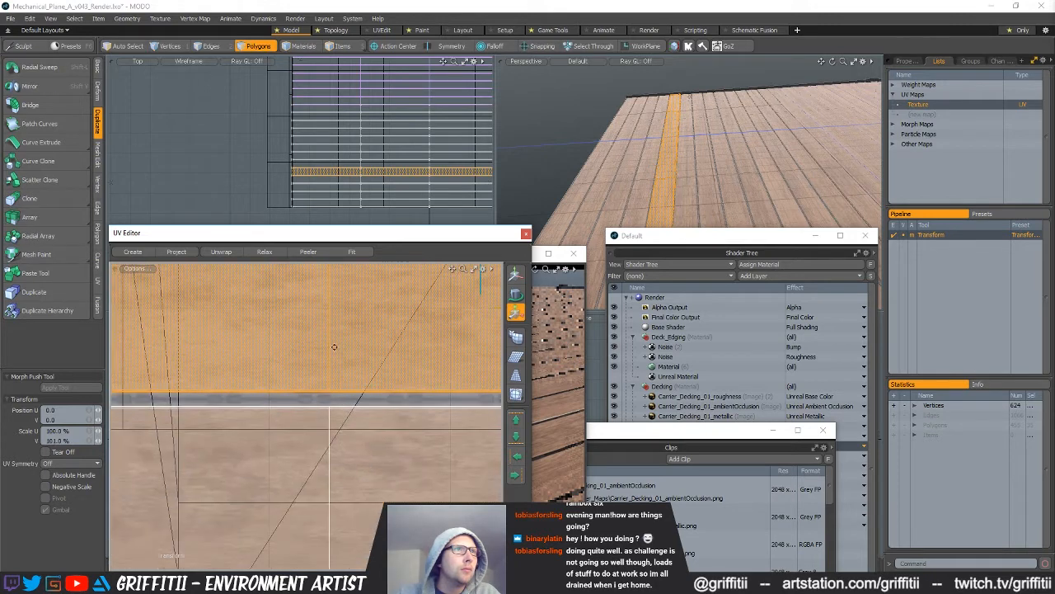
key("space")
- Select the third plank below the first one and scale its UVs to 99% in V
double_click(332, 461)
left_click_drag(344, 465, 351, 371, "alt+shift")
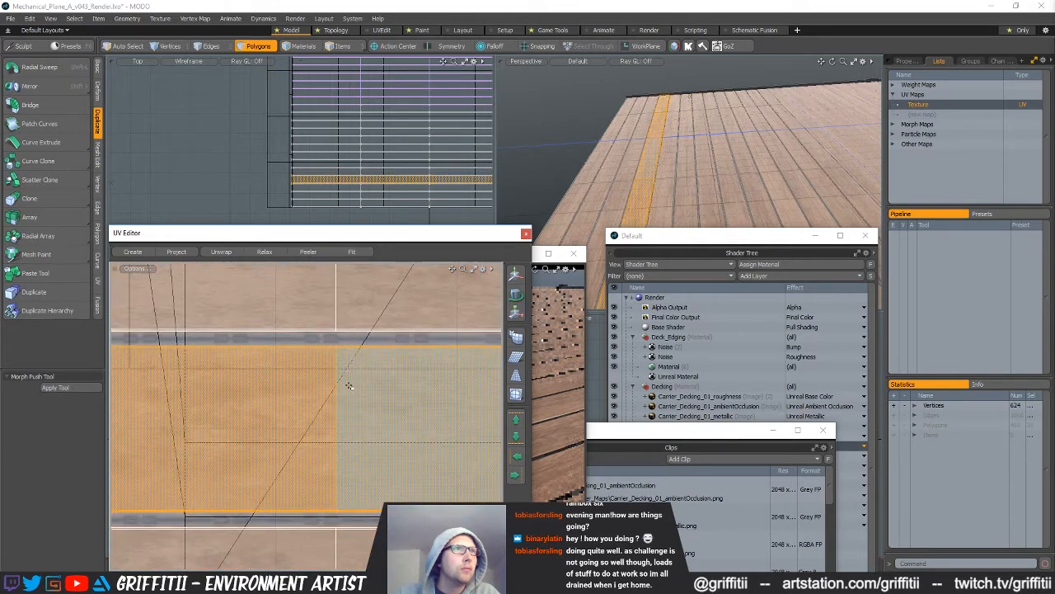
key("r")
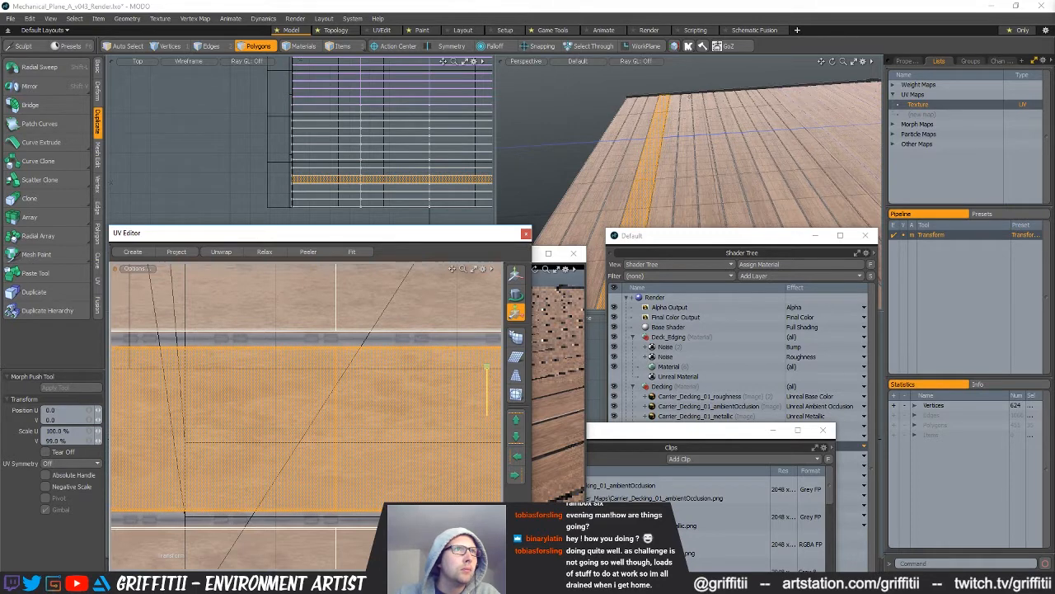
left_click_drag(343, 528, 339, 374, "alt+shift")
key("space")
- Select the whole fourth plank below the first one and scale its UVs in V to fit between the strips
double_click(323, 417)
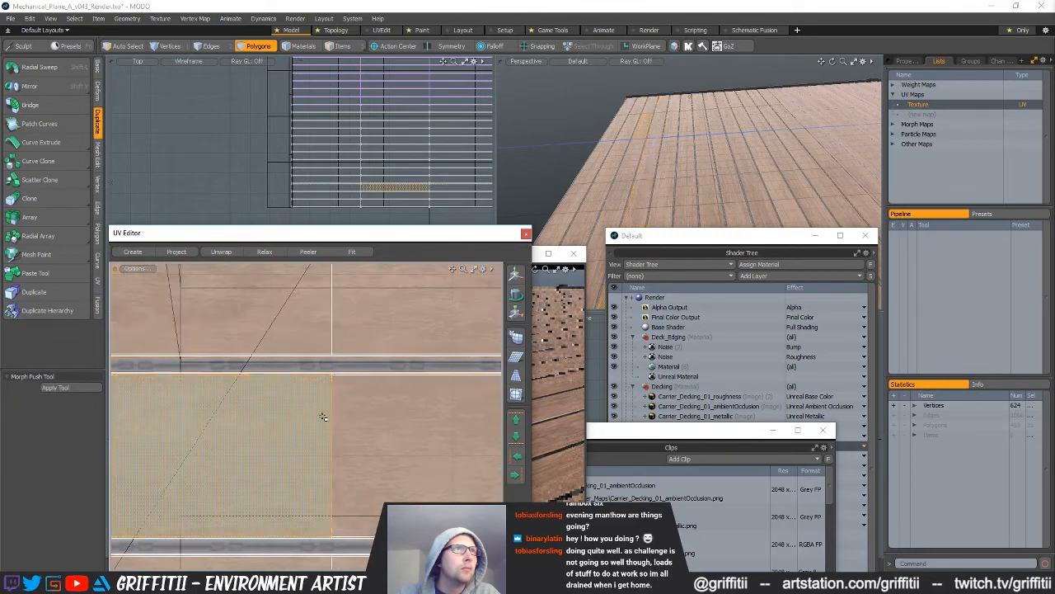
left_click_drag(399, 422, 396, 389, "alt+shift")
key("r")
left_click_drag(329, 336, 338, 375)
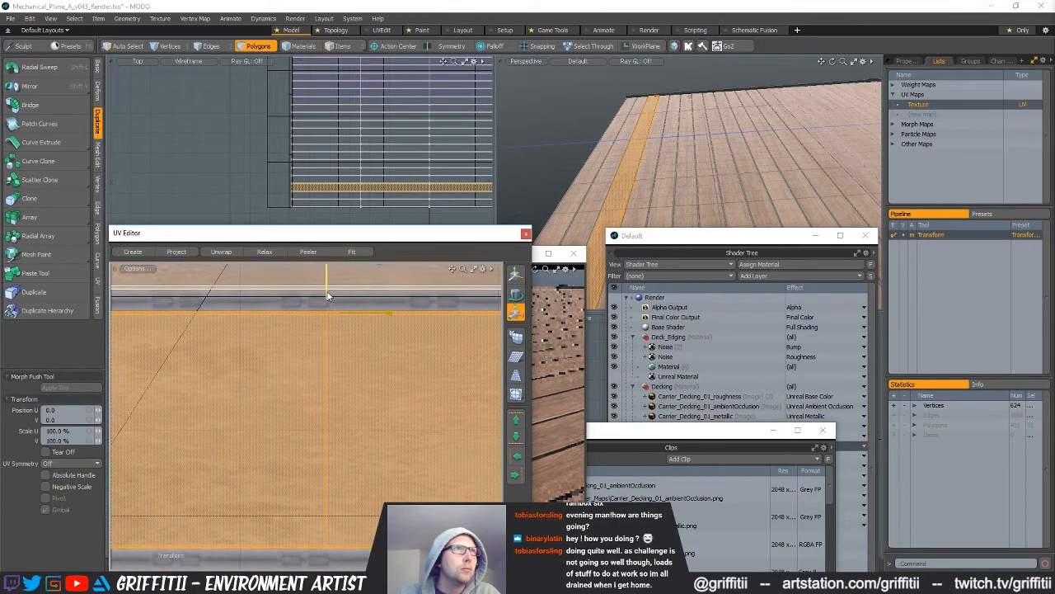
left_click_drag(333, 323, 299, 322, "ctrl+alt")
left_click_drag(336, 478, 421, 370, "alt+shift")
key("space")
- Select the fifth plank below the first one, align its UVs with the metal strip and scale them to 98% in V
left_click(345, 367)
key("w")
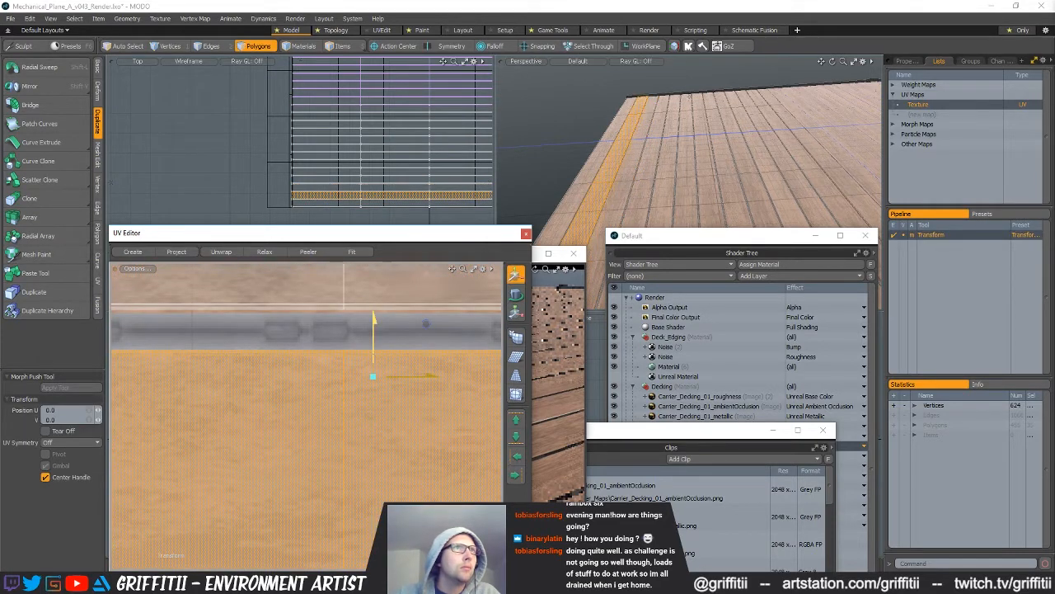
left_click_drag(373, 363, 327, 306, "ctrl+alt")
left_click_drag(354, 492, 326, 499, "alt+shift")
left_click_drag(326, 500, 399, 500, "ctrl+alt")
left_click_drag(399, 364, 366, 359, "ctrl+alt")
key("r")
left_click_drag(341, 296, 367, 308, "alt+shift")
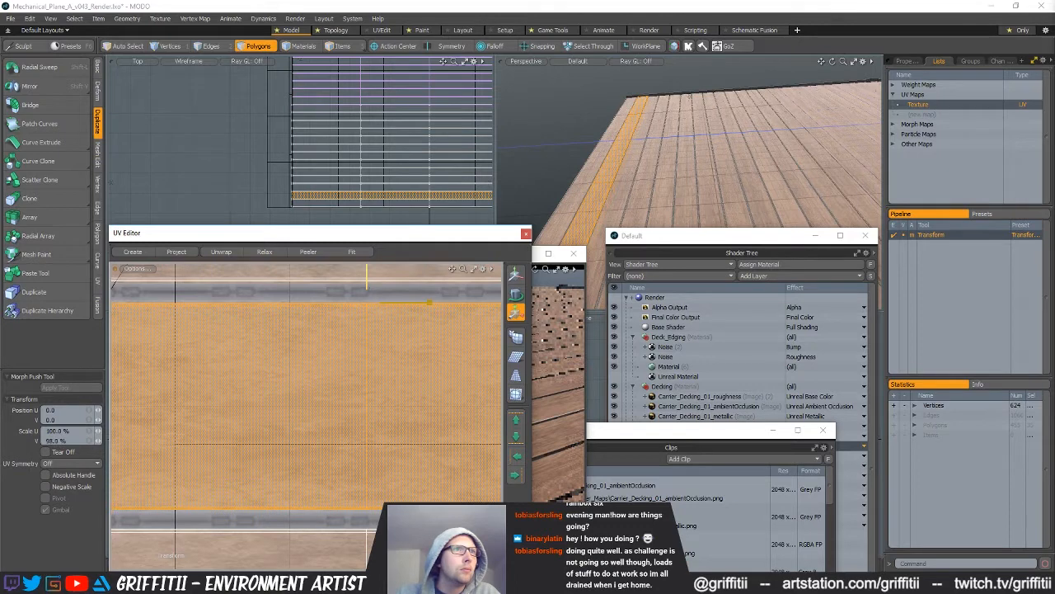
left_click_drag(381, 476, 380, 340, "alt+shift")
left_click_drag(381, 392, 293, 411, "ctrl+alt")
key("space")
- Select the outermost plank along the deck edge and scale its UVs to 96.5% in V
double_click(391, 392)
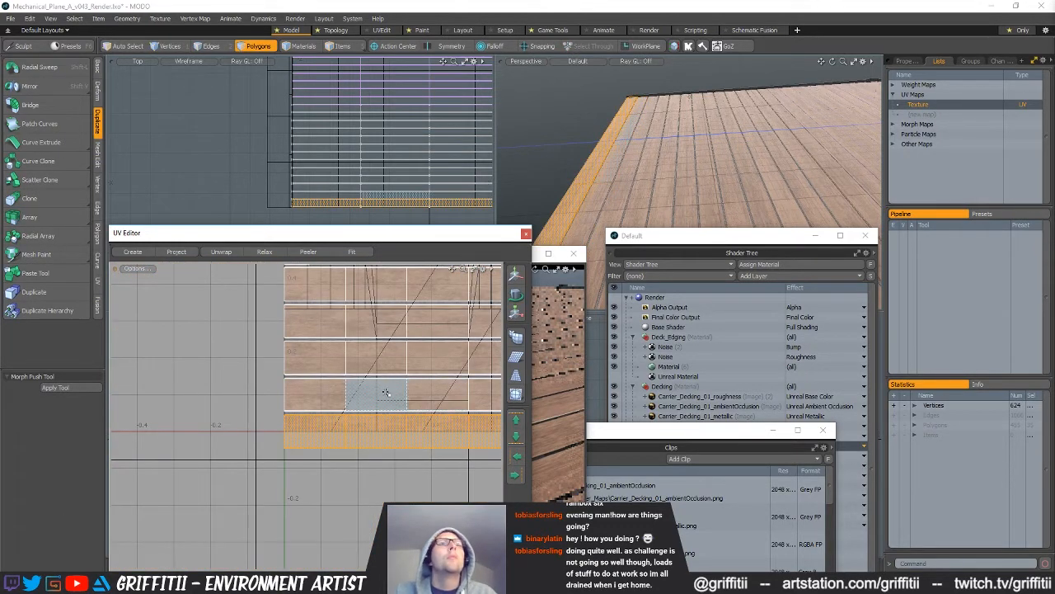
left_click_drag(443, 426, 474, 426, "ctrl+alt")
left_click_drag(573, 165, 652, 156, "alt")
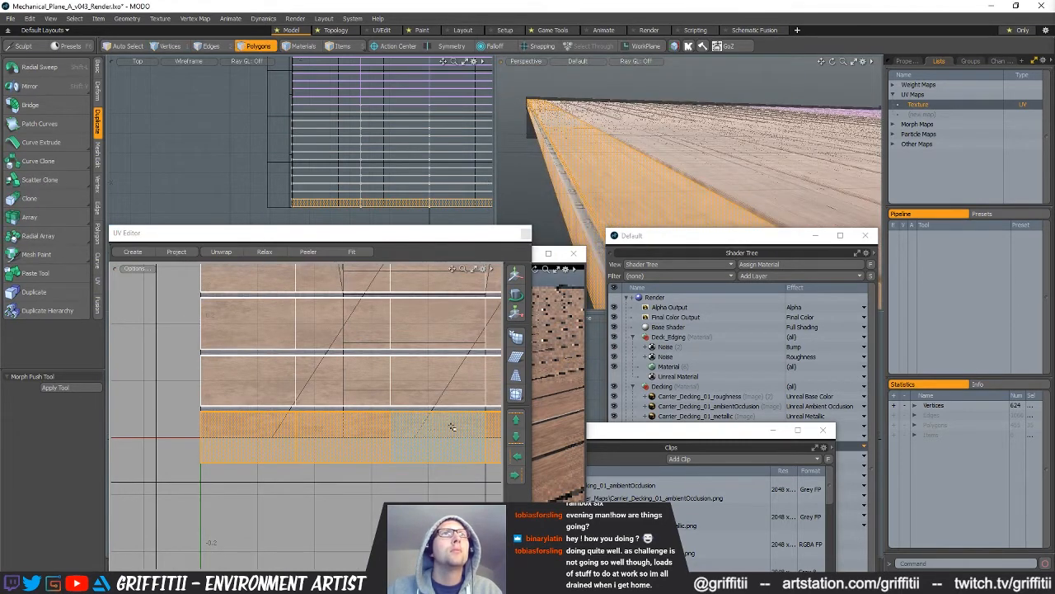
key("r")
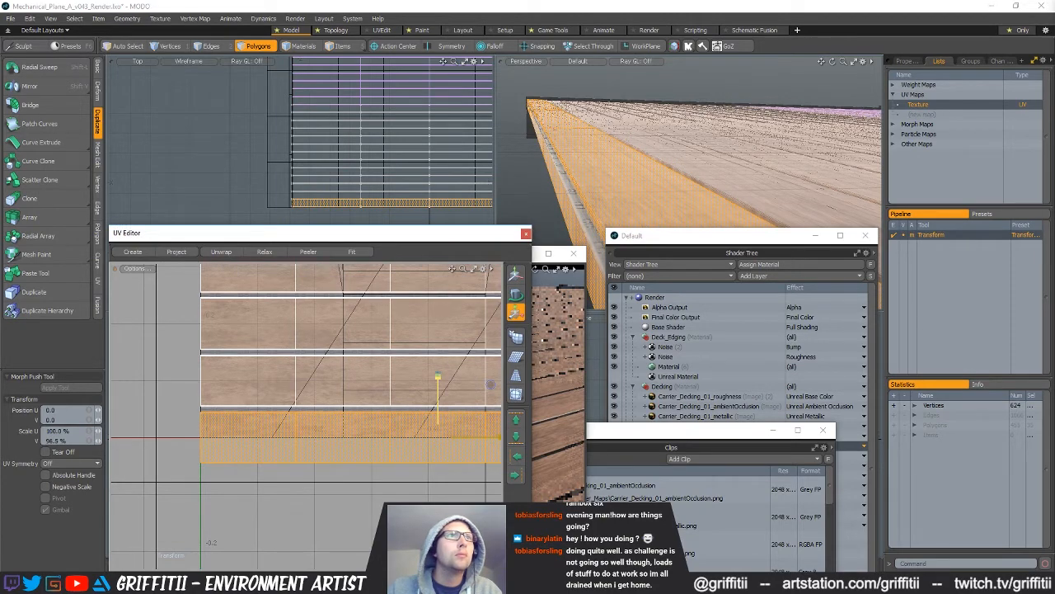
left_click_drag(412, 346, 388, 346, "ctrl+alt")
left_click_drag(404, 284, 357, 569, "alt")
left_click_drag(357, 338, 334, 376, "alt")
scroll(365, 365, "down", 3)
scroll(334, 375, "up", 5)
key("q")
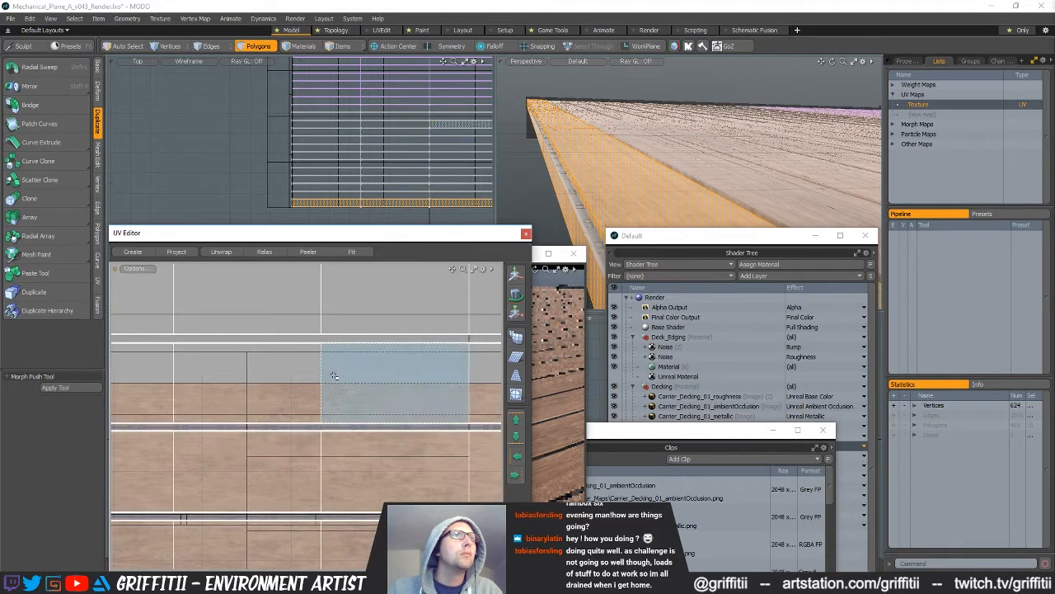
- Select the plank crossing the texture tile's upper edge and scale its UVs to 96% in V, checking it against the deck
double_click(334, 375)
key("shift+a")
left_click_drag(709, 136, 761, 138, "alt")
scroll(730, 173, "up", 4)
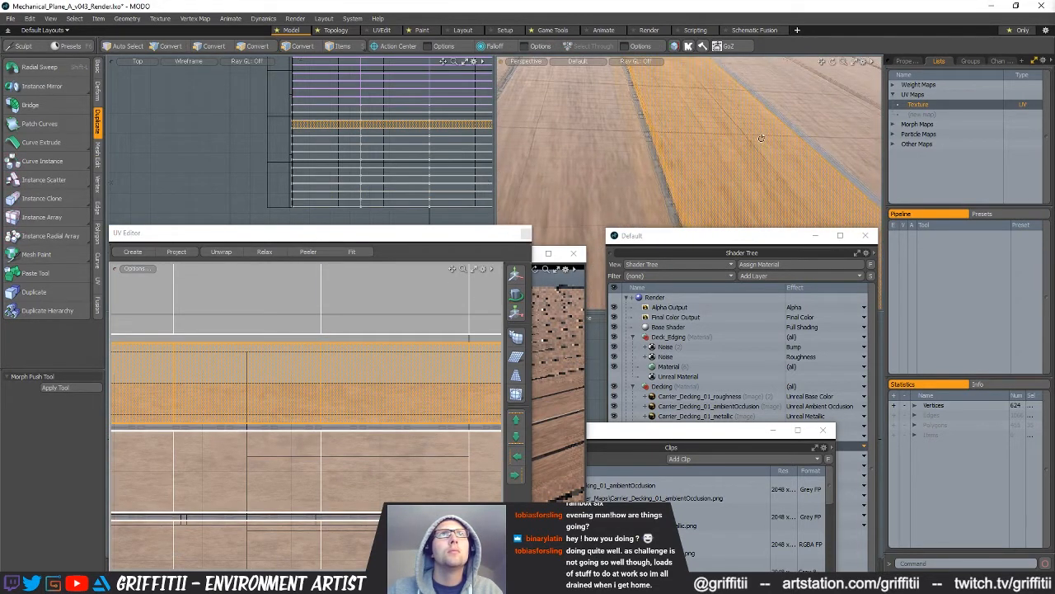
key("y")
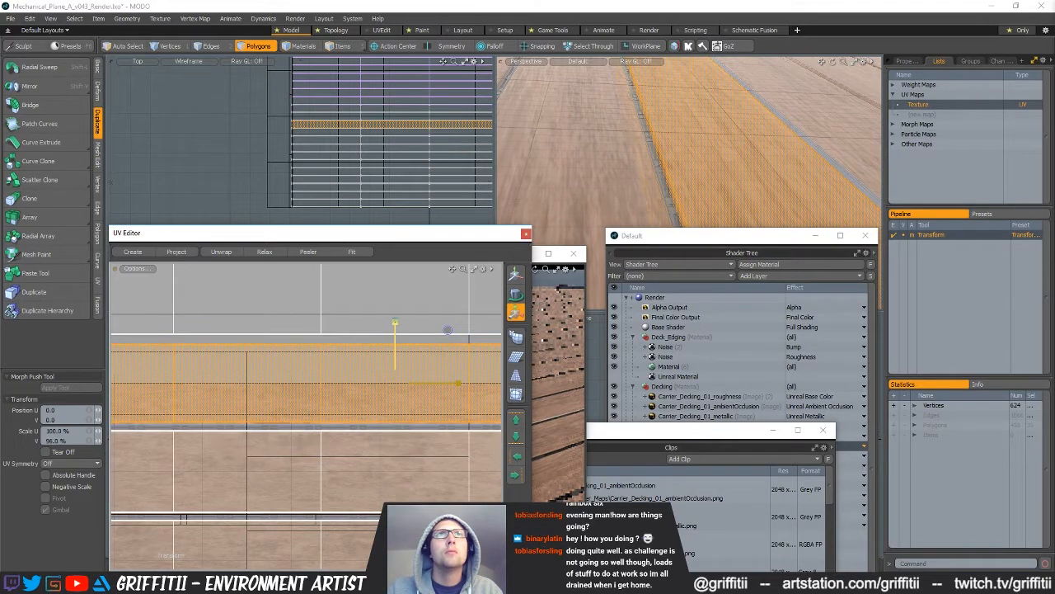
key("q")
- Select the next plank above the texture tile's upper edge and scale its UVs to 96% in V
double_click(370, 331)
left_click_drag(370, 332, 329, 407, "alt+shift")
left_click_drag(709, 152, 561, 157, "alt+shift")
key("y")
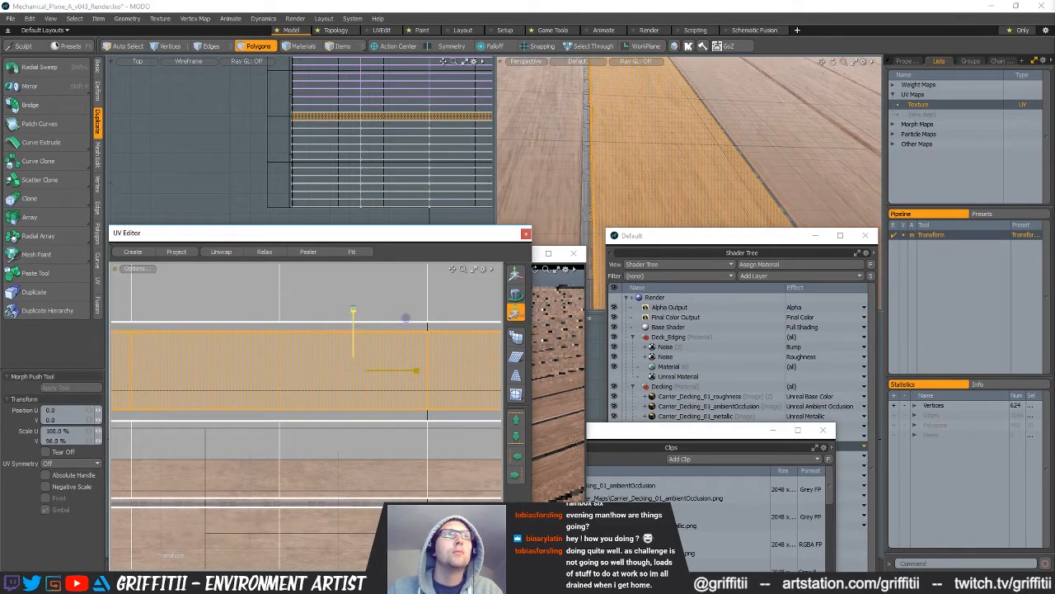
- Select the topmost plank above the texture tile's upper edge and scale its UVs down slightly in V, checking it against the deck
key("q")
double_click(327, 318)
left_click_drag(349, 311, 327, 344)
left_click_drag(709, 152, 602, 155, "alt+shift")
key("y")
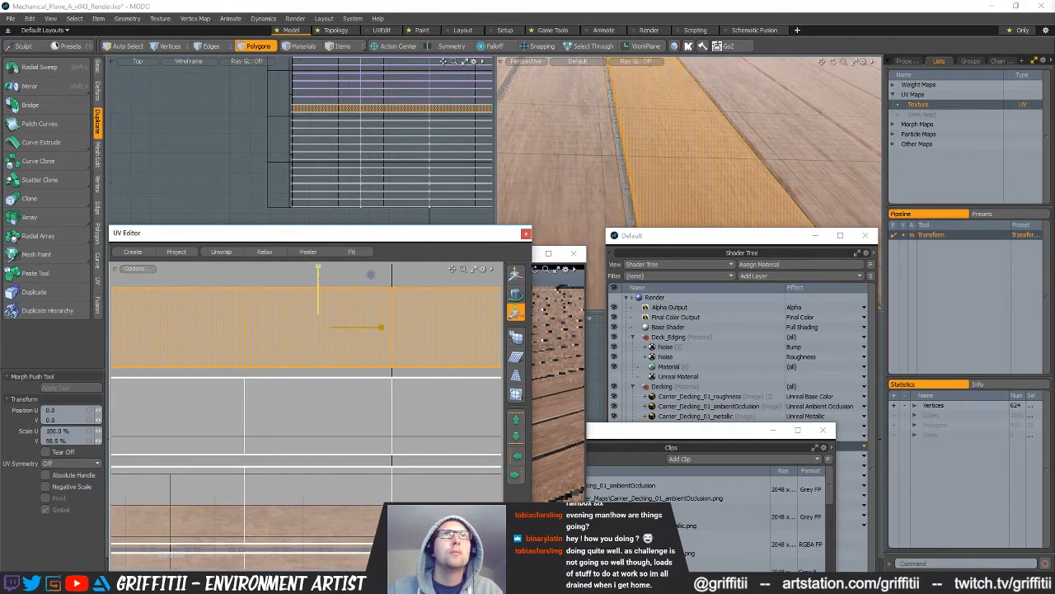
key("q")
- Scale the UVs of all the deck planks together to 120% in U and close the UV editor
scroll(355, 339, "down", 7)
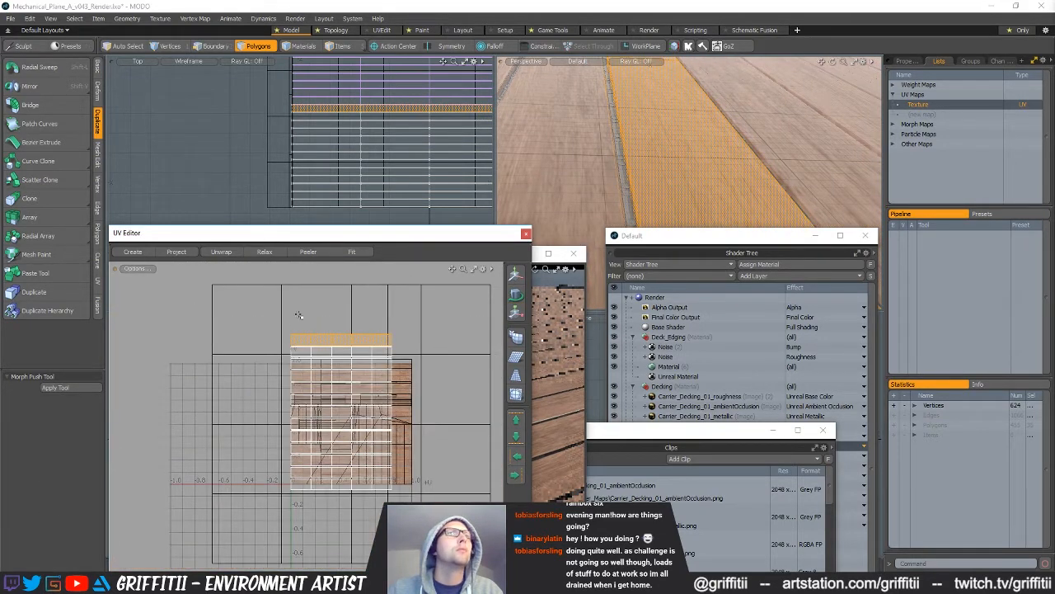
key("1")
key("y")
scroll(729, 122, "down", 4)
left_click_drag(746, 107, 740, 179, "alt")
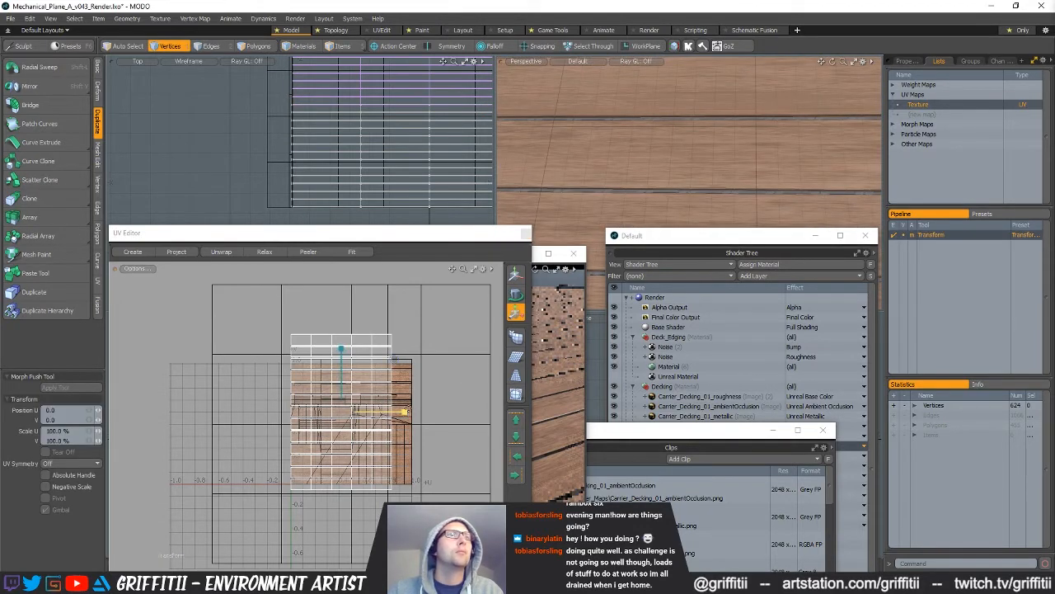
left_click_drag(405, 411, 416, 411)
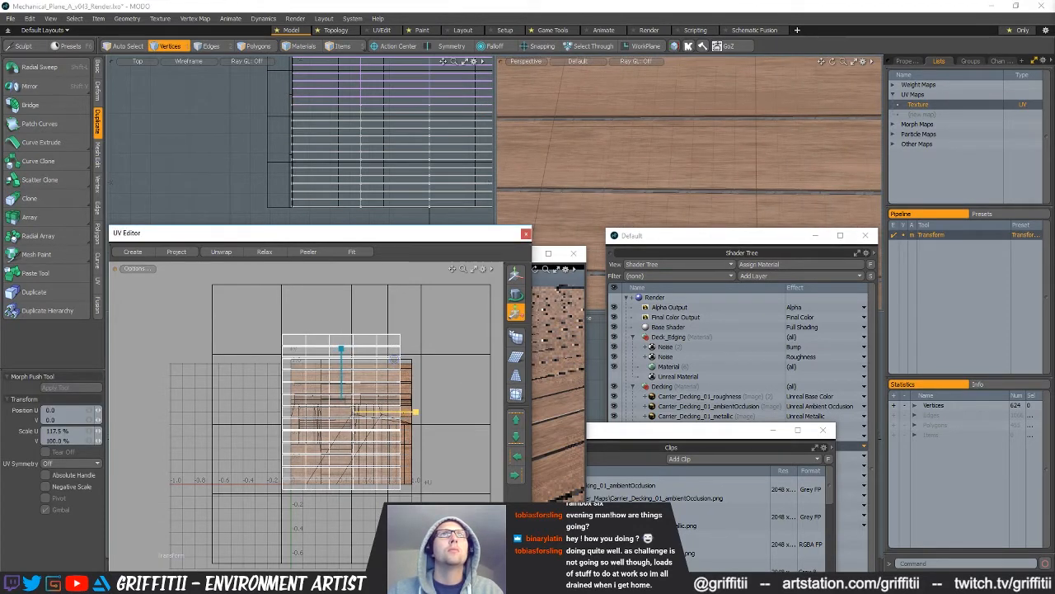
left_click_drag(700, 177, 743, 152, "alt")
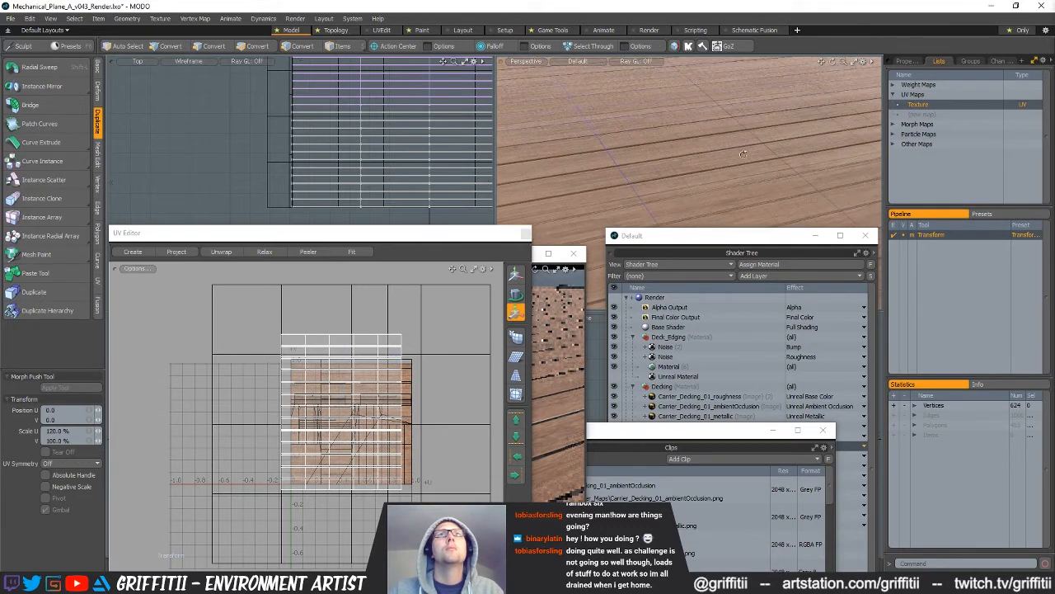
key("space")
left_click(527, 234)
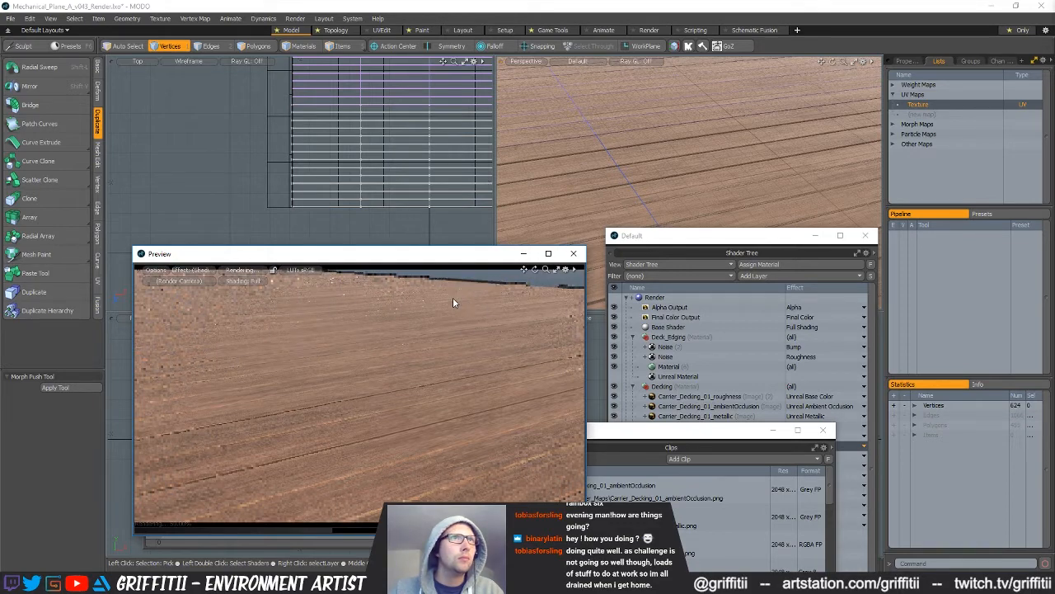
- Examine the plank gaps, reflections and far deck edge in the render preview from several angles
left_click_drag(439, 434, 421, 420, "alt")
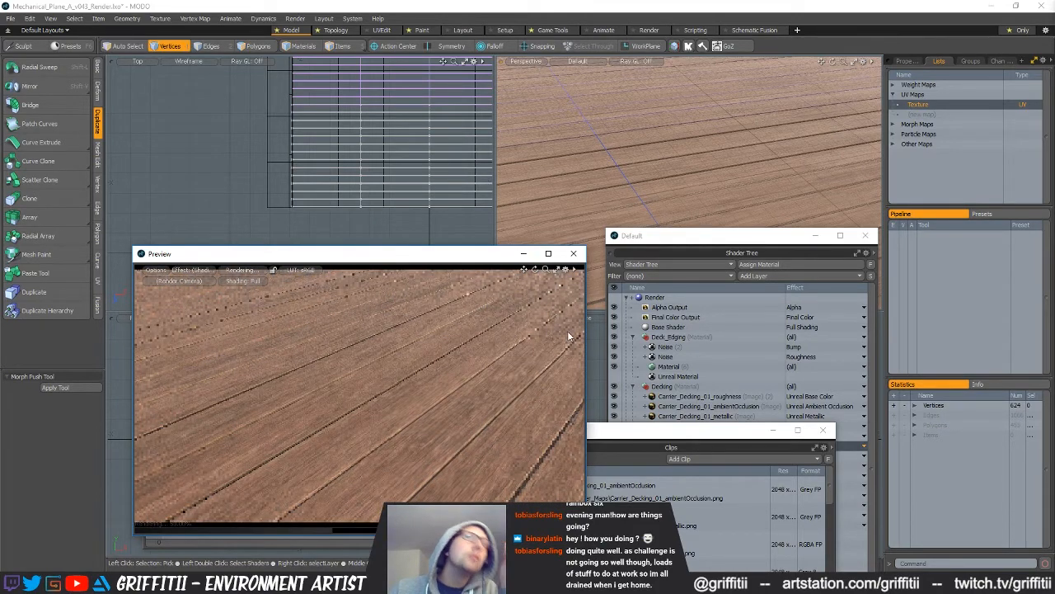
left_click_drag(547, 360, 493, 444, "alt")
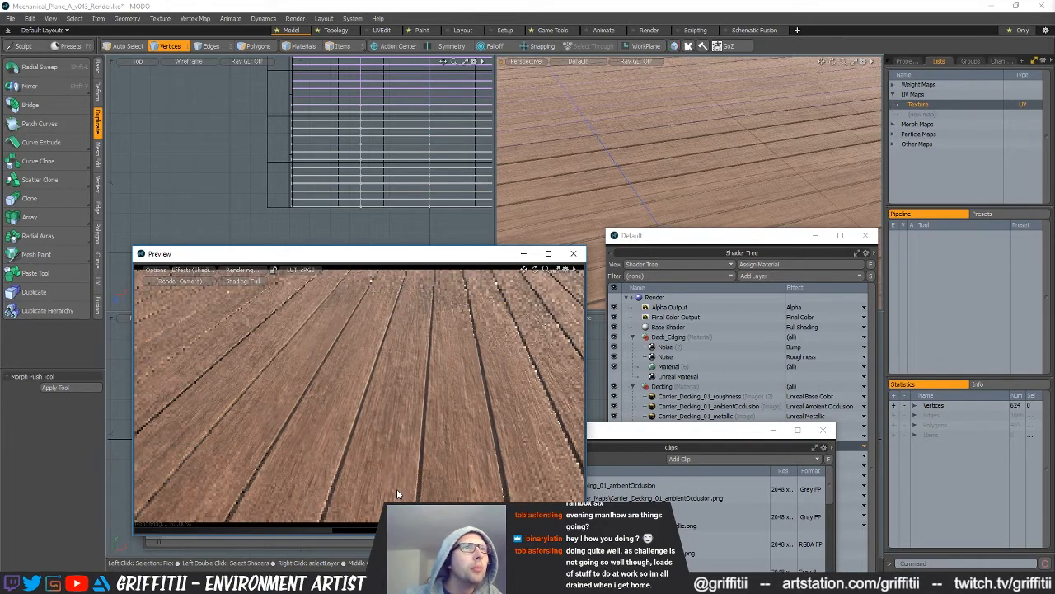
left_click_drag(422, 441, 480, 375, "alt")
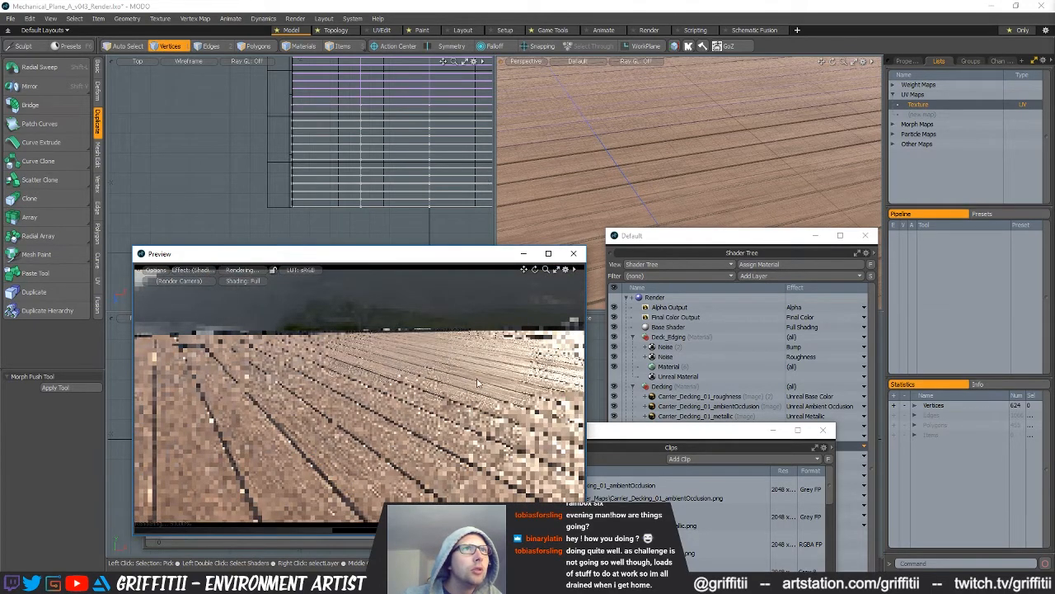
left_click_drag(503, 495, 299, 430, "alt")
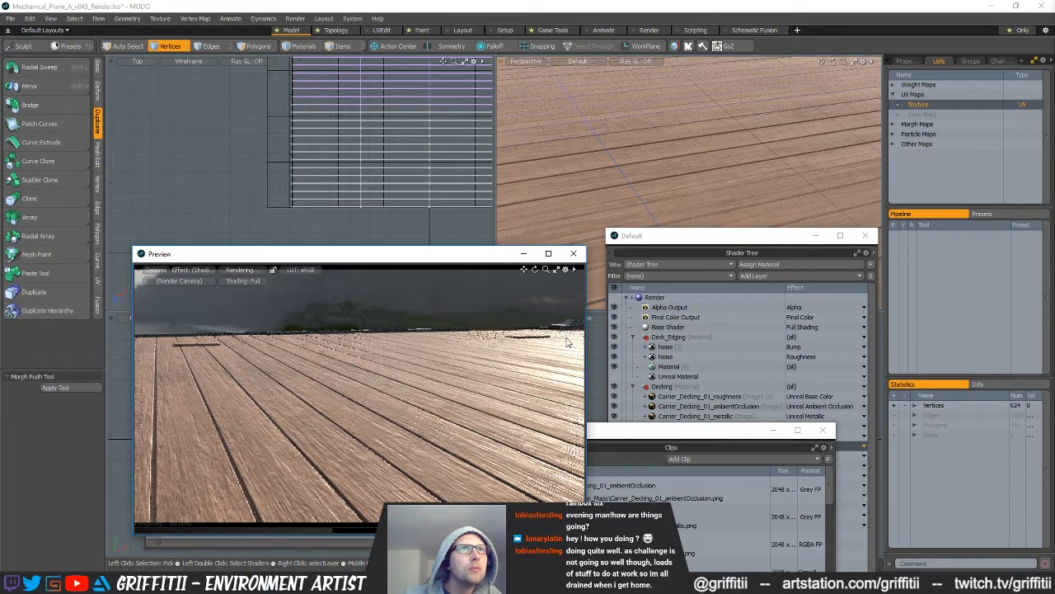
left_click_drag(342, 348, 456, 333, "alt")
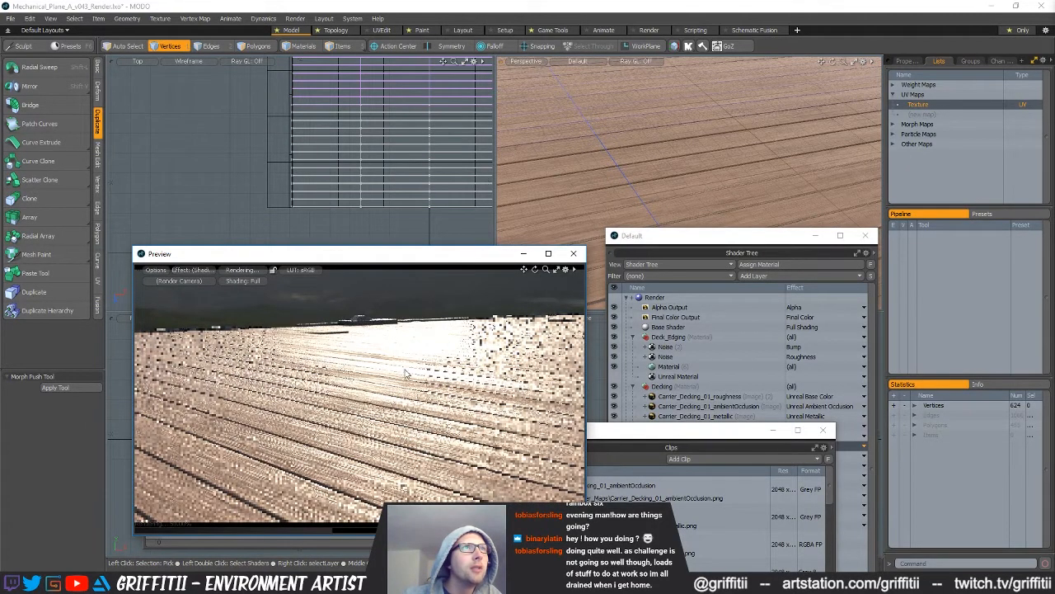
left_click_drag(463, 404, 438, 415, "alt")
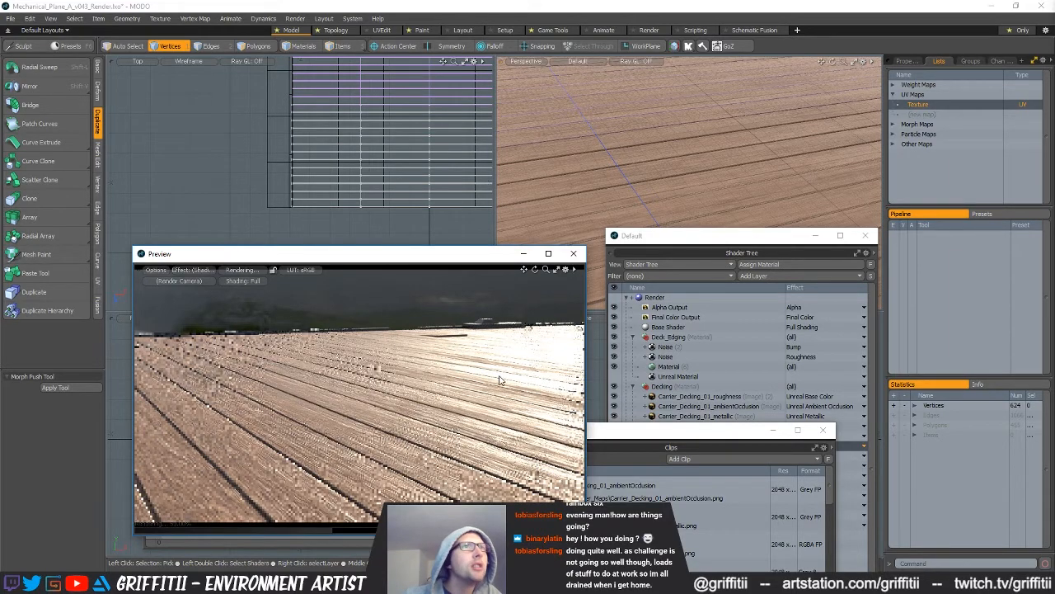
left_click_drag(499, 379, 375, 317, "alt")
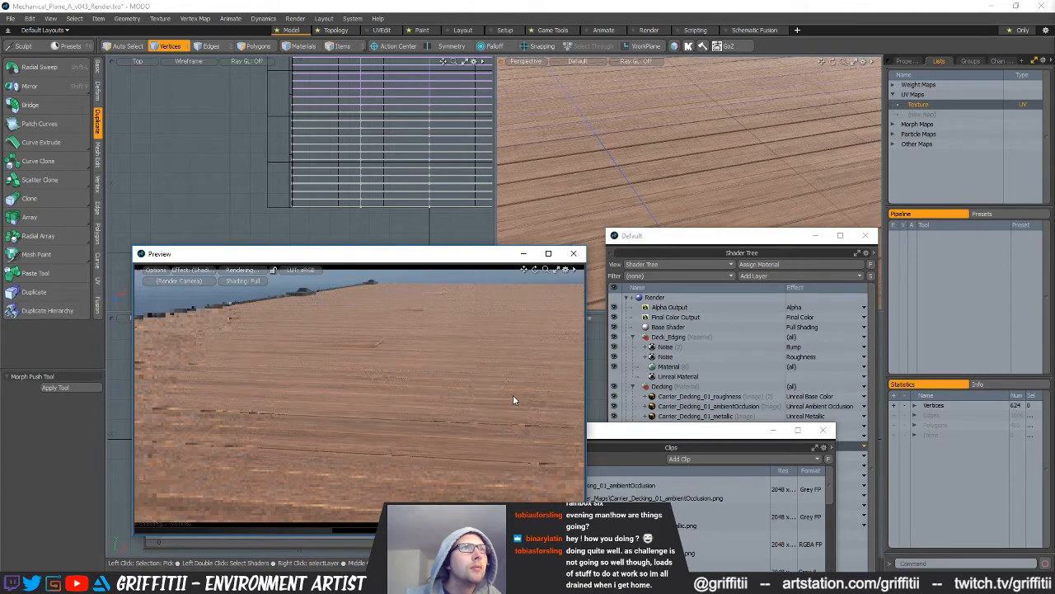
left_click_drag(240, 484, 299, 349, "alt")
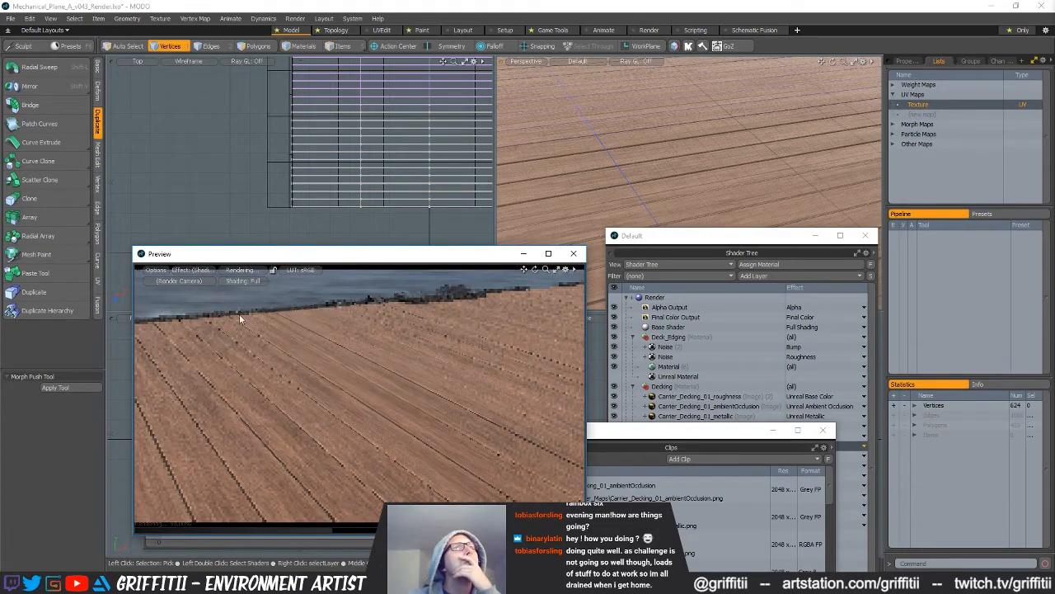
left_click_drag(385, 307, 410, 305, "alt")
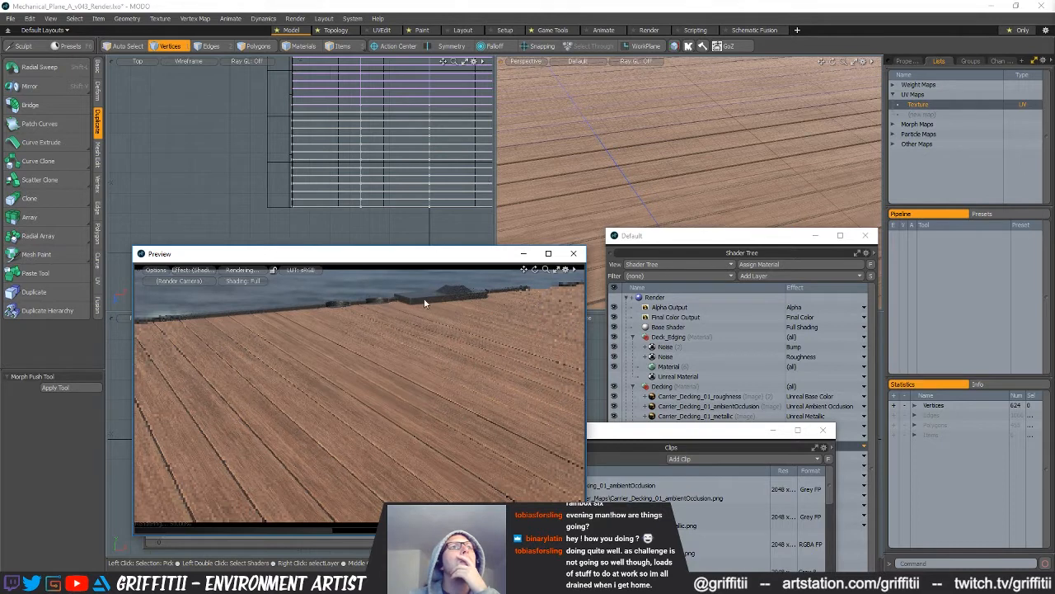
- Select the Deck_Edging group's material and try diffuse amounts of 20% and 5%
left_click(669, 366)
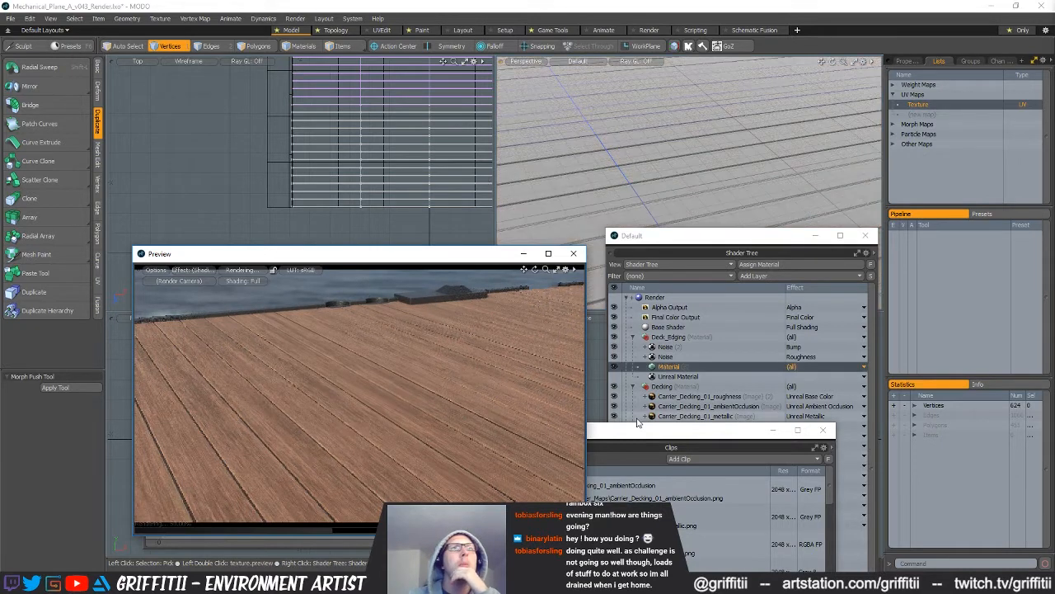
left_click(912, 63)
type("20")
key("Return")
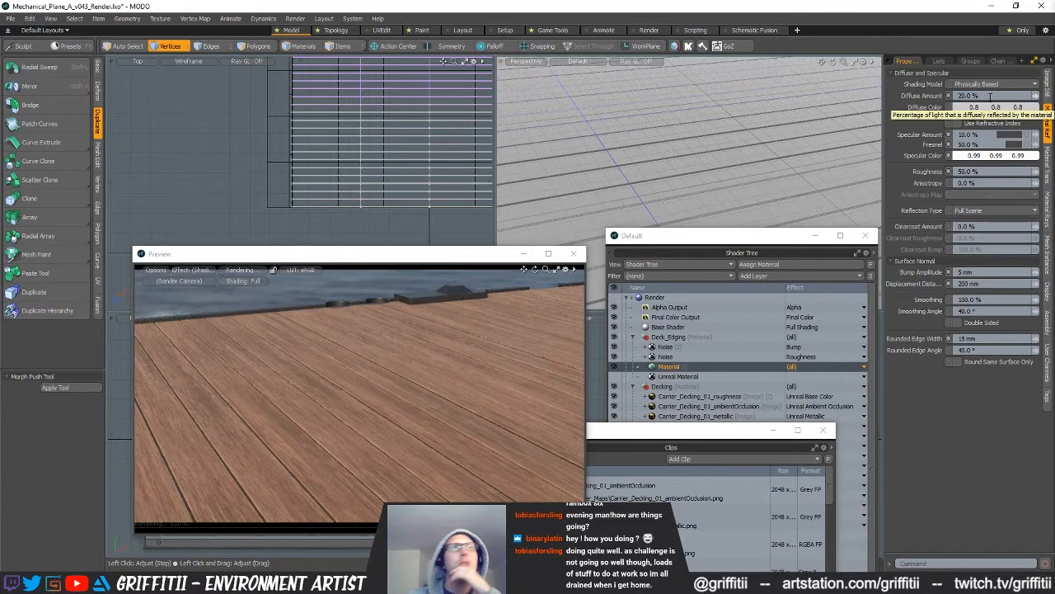
left_click(917, 97)
type("5")
key("Return")
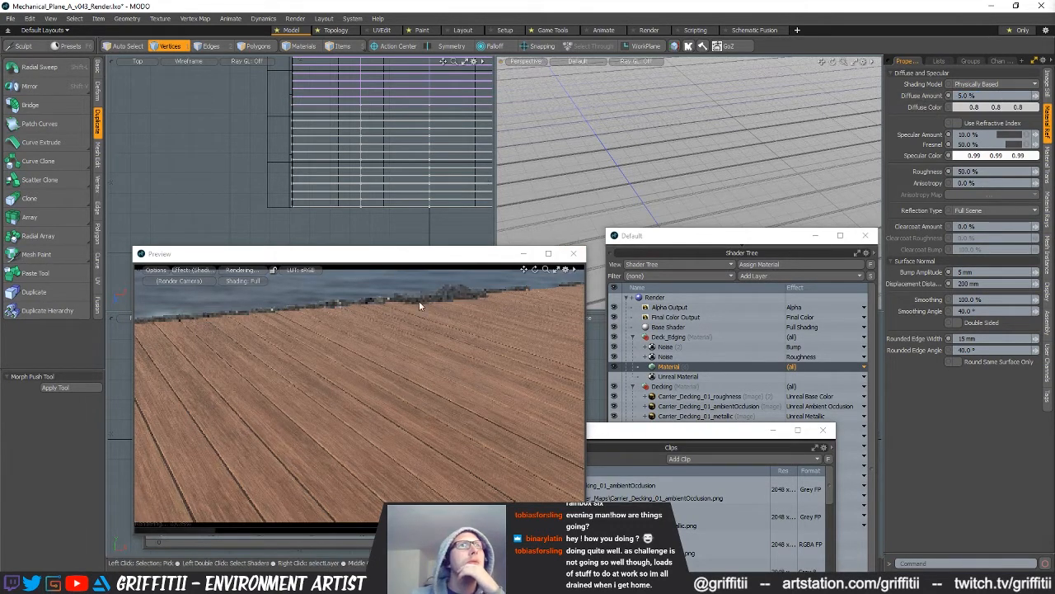
- Try a diffuse amount of 10% for the deck edging material, settling on 7%
left_click_drag(983, 95, 955, 97)
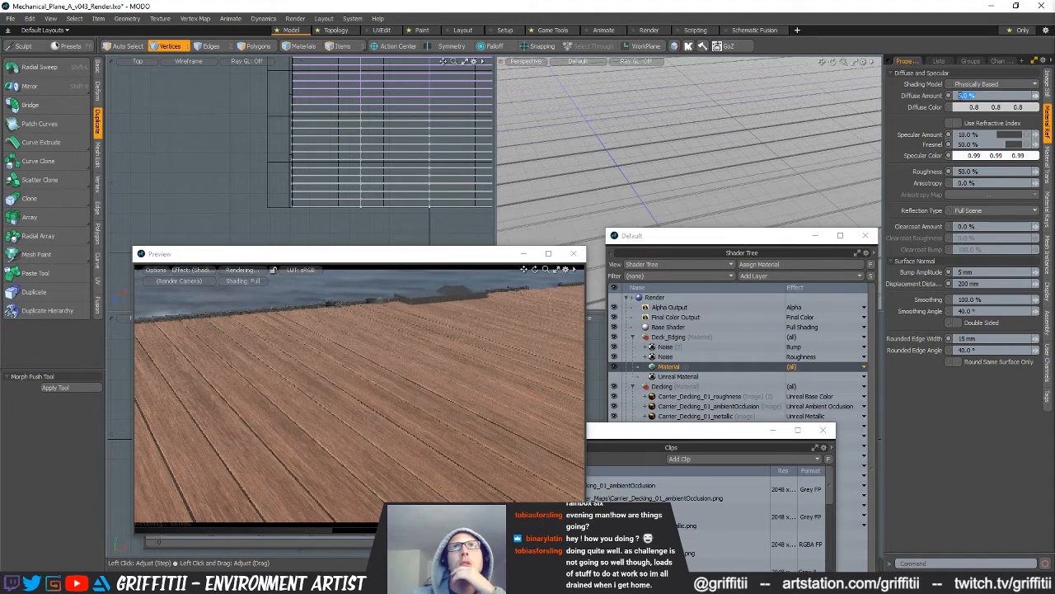
type("10")
key("Return")
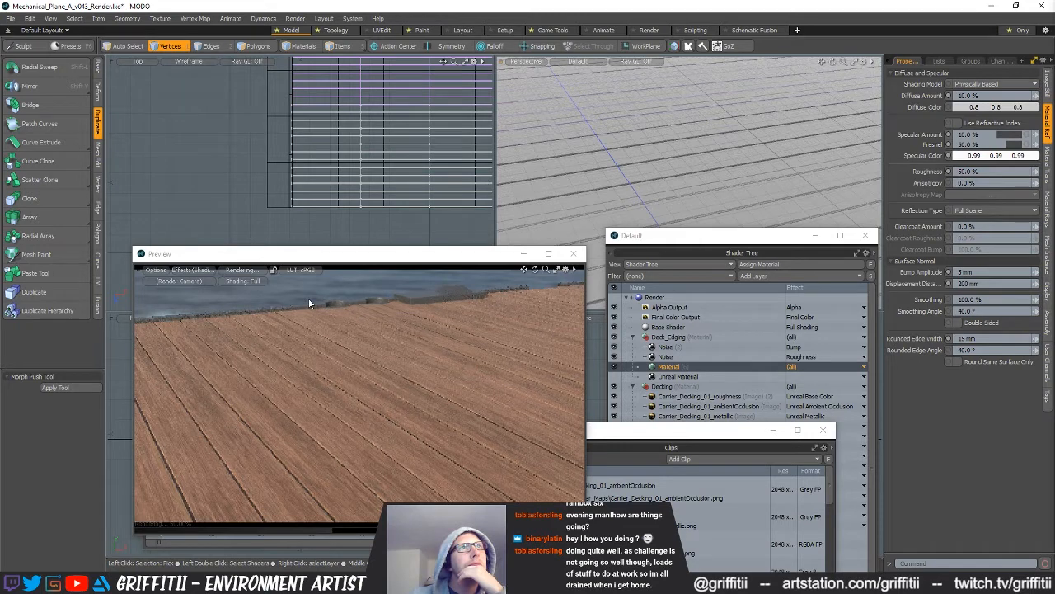
left_click(979, 96)
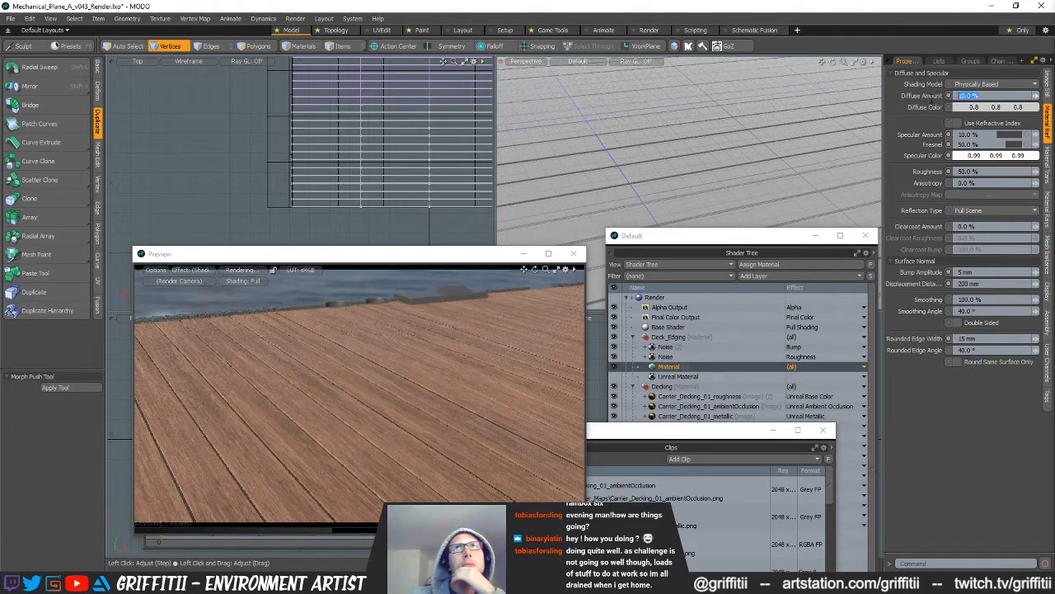
type("5")
key("Return")
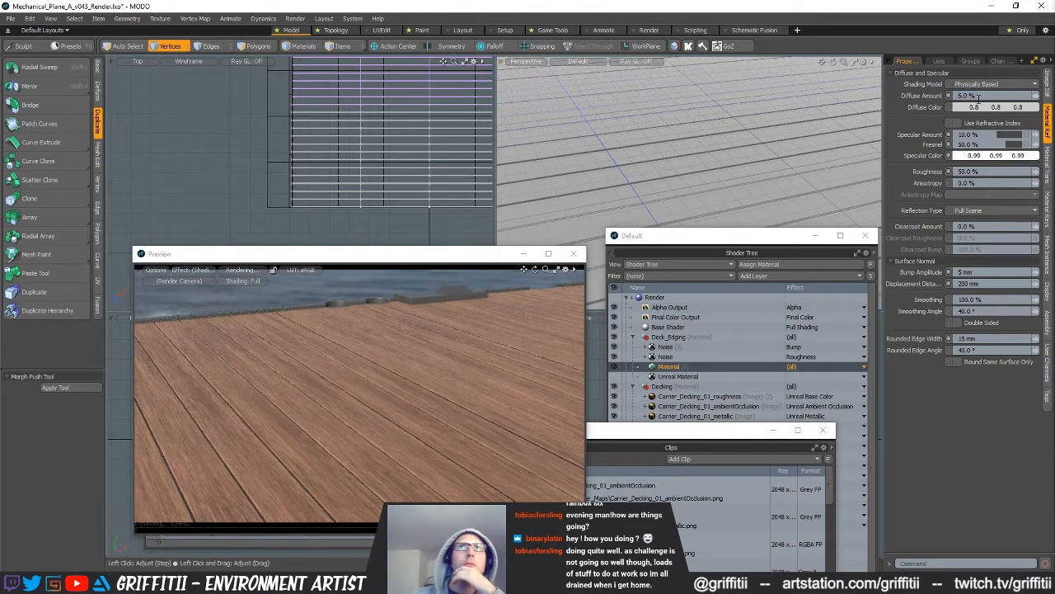
left_click_drag(981, 97, 934, 109)
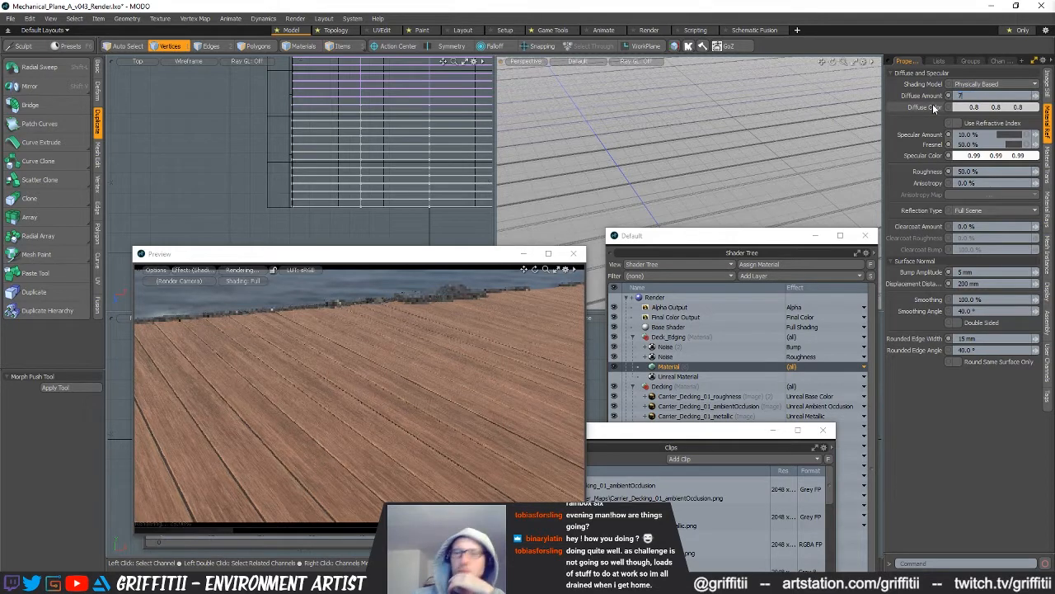
key("Return")
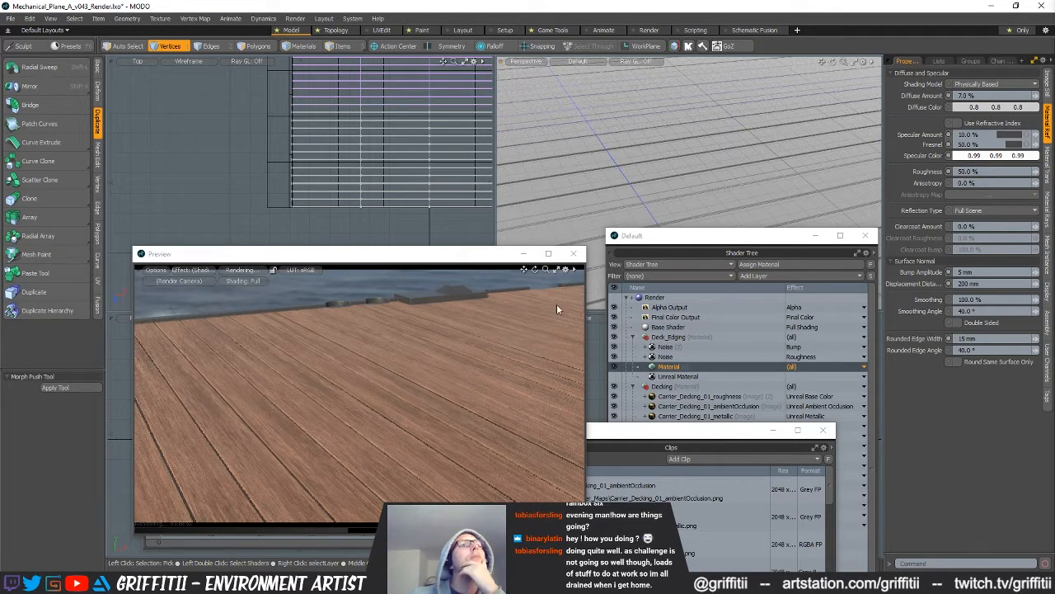
- Check the deck and its edging against the horizon in the render preview and leave the preview paused
left_click(273, 270)
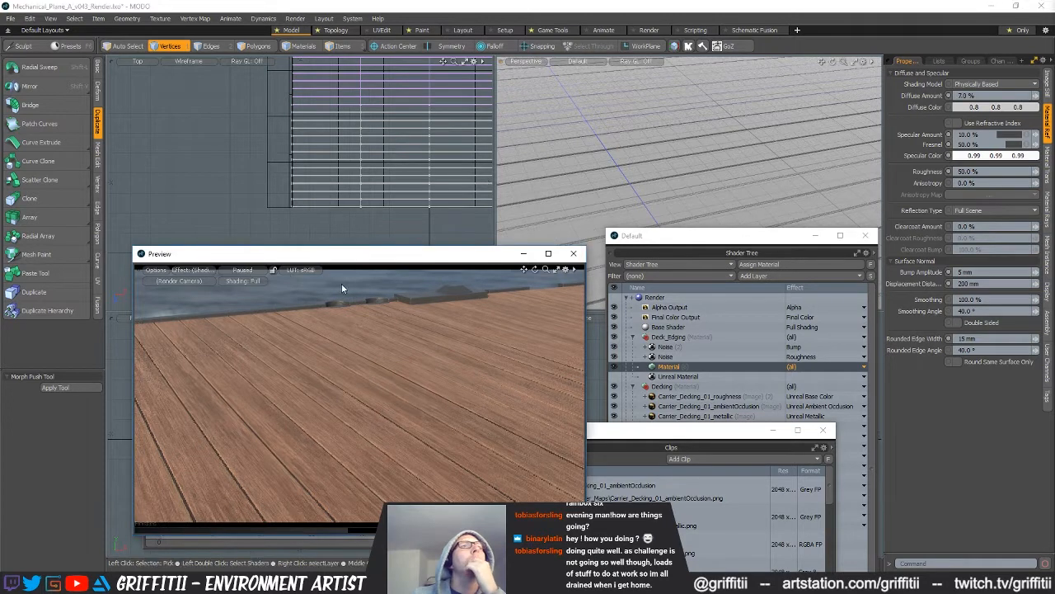
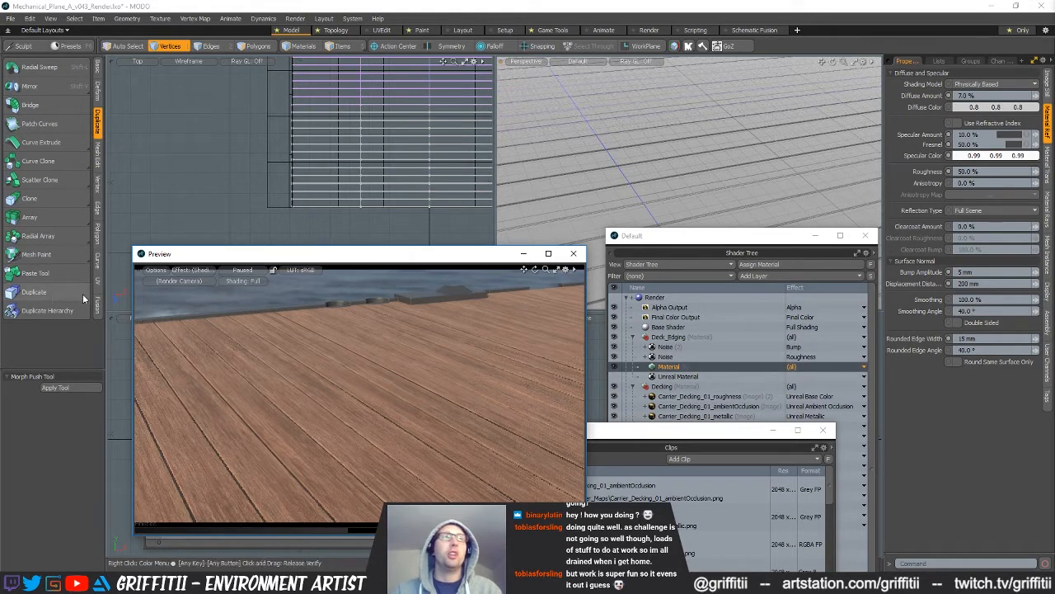
left_click(232, 269)
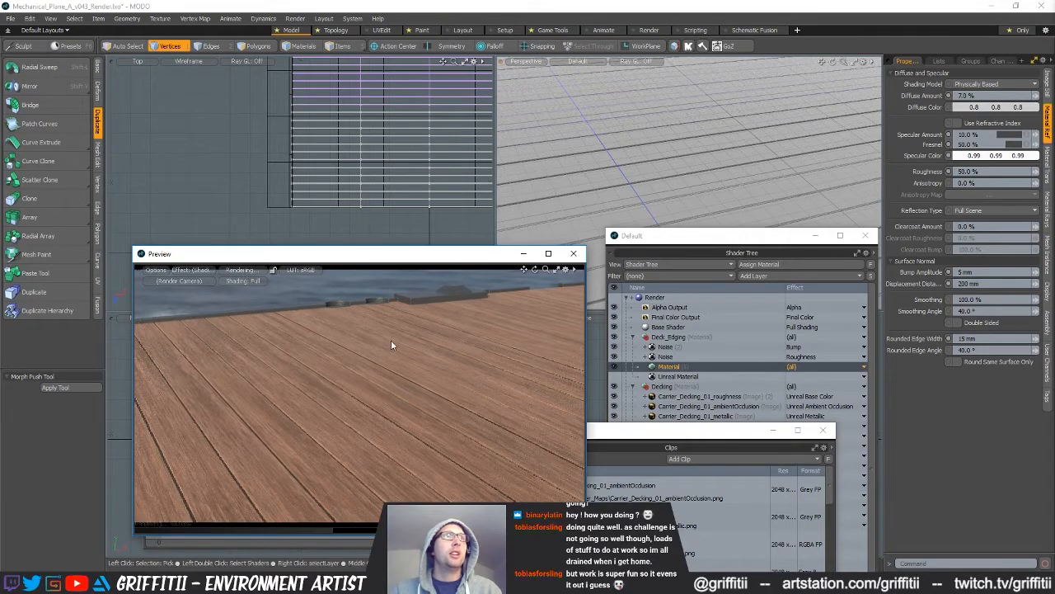
left_click_drag(390, 339, 366, 430, "alt")
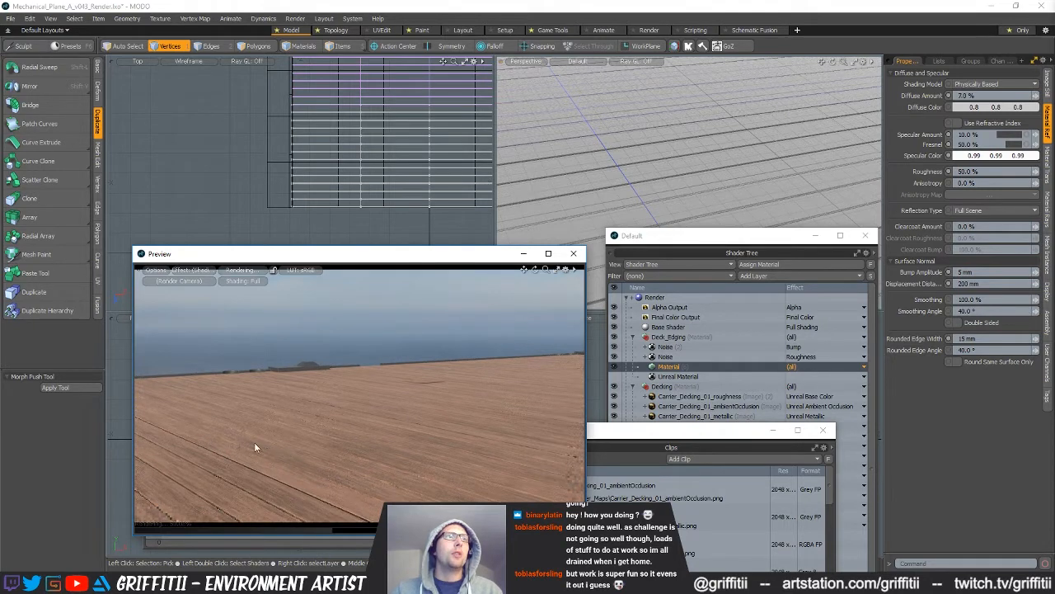
left_click_drag(415, 389, 390, 414, "alt")
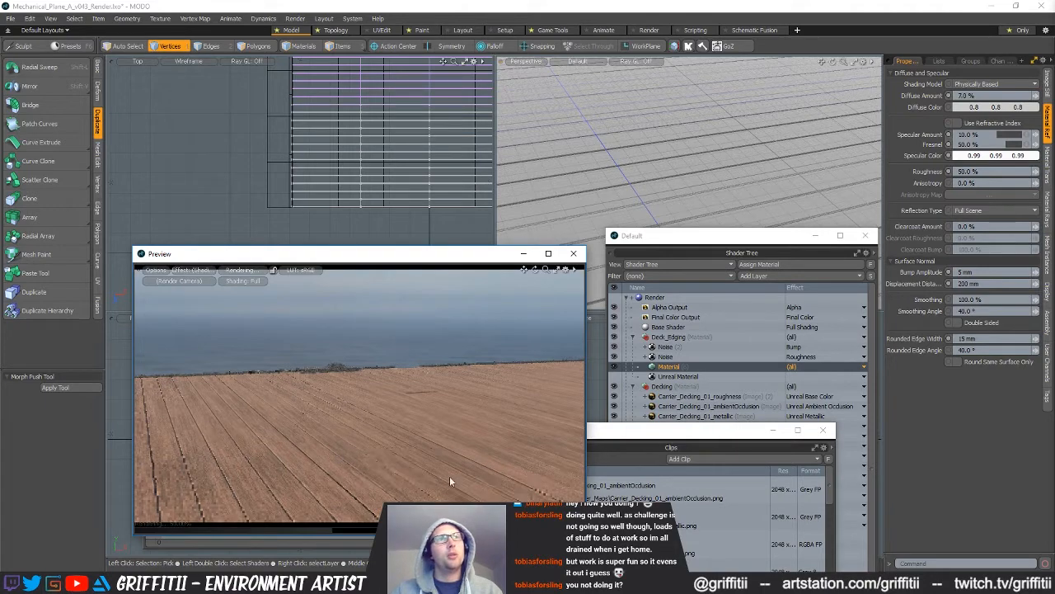
left_click(254, 270)
- Select the Deck mesh item at the corner where the planks meet the edging
mouse_move(796, 157)
left_mouse_down("alt")
mouse_move(736, 169)
mouse_move(791, 127)
mouse_move(738, 111)
mouse_move(691, 157)
mouse_move(788, 154)
left_mouse_up("alt")
left_click_drag(729, 160, 651, 178, "alt")
key("5")
mouse_move(554, 116)
left_mouse_down("alt")
mouse_move(548, 182)
mouse_move(558, 121)
left_mouse_up("alt")
left_click(672, 137)
left_click_drag(671, 137, 645, 147, "alt")
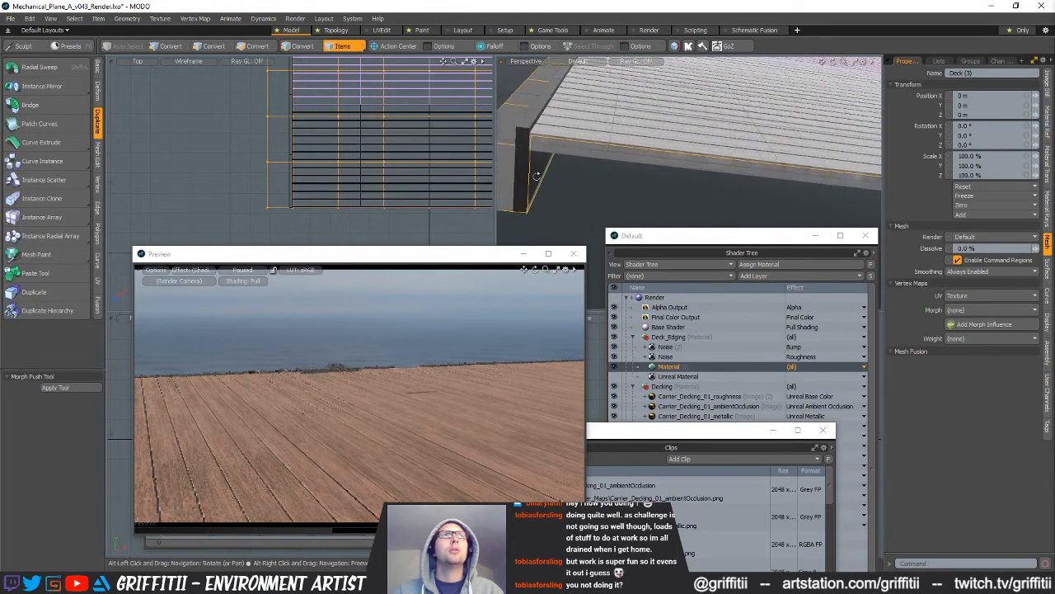
- Select the deck mesh's edge beside the plank ends in the top view and enable snapping for moving it
key("1")
left_click_drag(312, 190, 275, 192, "ctrl+alt")
left_click_drag(309, 144, 321, 173, "alt")
left_click(321, 169)
key("x")
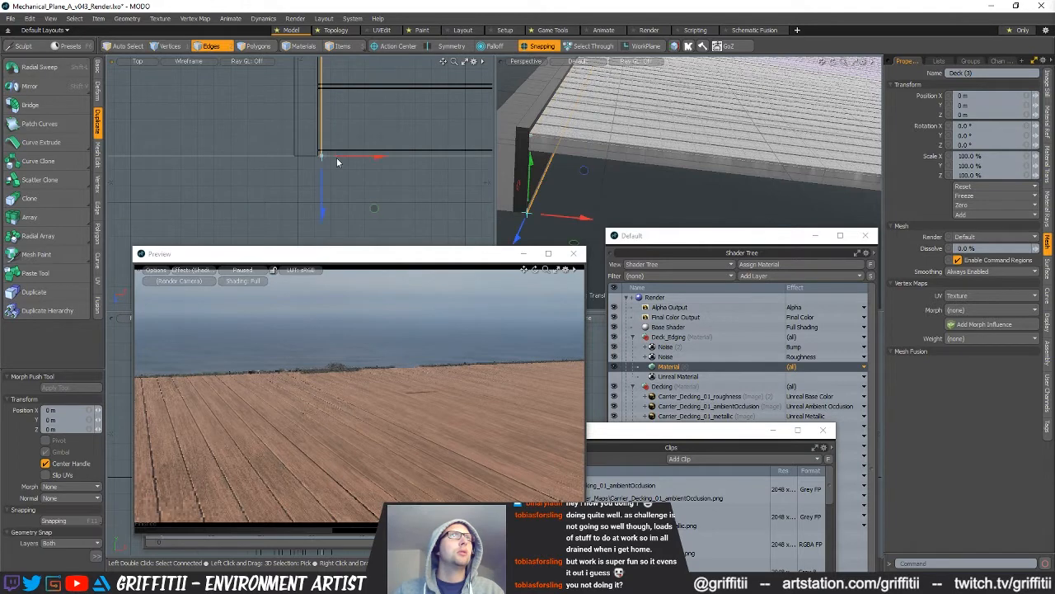
- Move the end edge of the deck surface about -22 mm along X to line it up with the deck's end
left_click_drag(344, 161, 305, 163, "ctrl+alt")
left_click_drag(305, 163, 149, 166, "alt+shift")
left_click_drag(353, 162, 404, 163, "ctrl+alt")
key("q")
left_click(406, 165)
key("w")
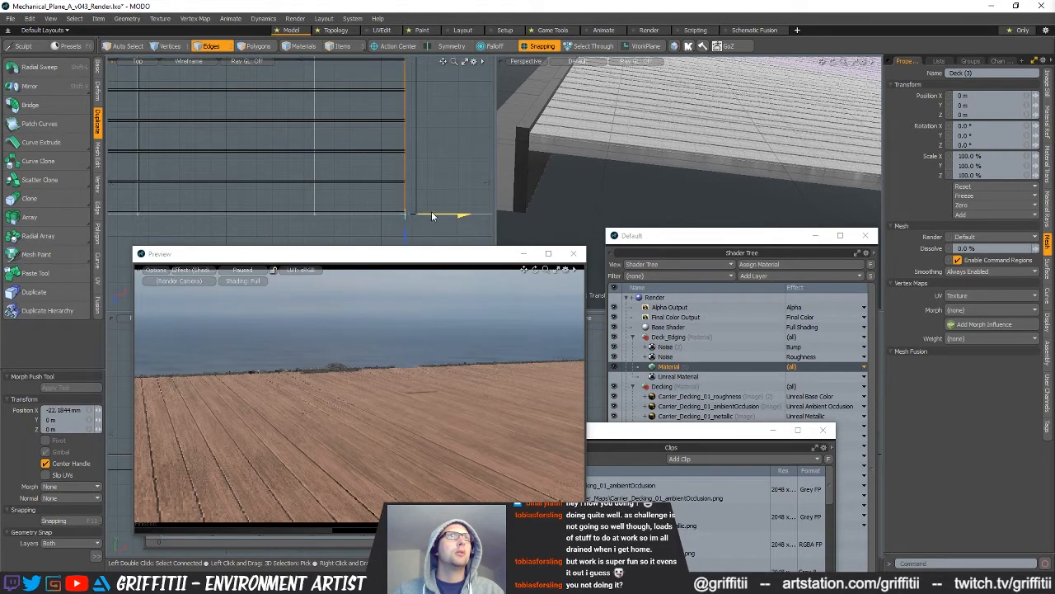
key("q")
- Select the deck's side edging, invert the selection, and cut and paste the deck surface polygons into a new mesh
key("3")
double_click(354, 205)
scroll(370, 211, "down", 10)
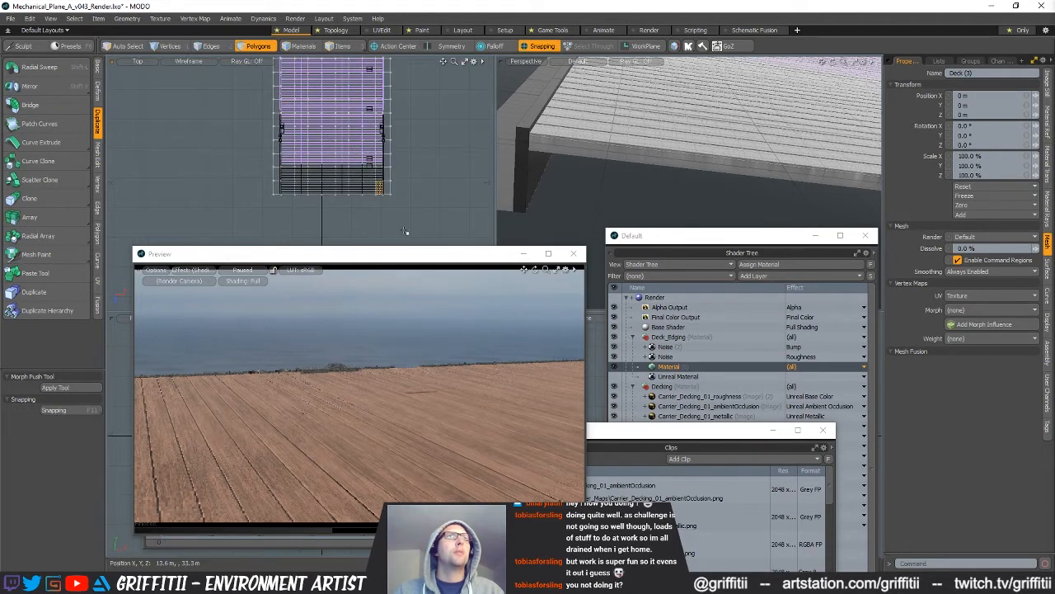
left_click_drag(377, 255, 592, 161)
left_click_drag(288, 436, 231, 419, "alt+shift")
right_click_drag(194, 350, 199, 353)
left_click_drag(330, 392, 206, 363, "alt+shift")
right_click_drag(256, 368, 230, 389, "shift")
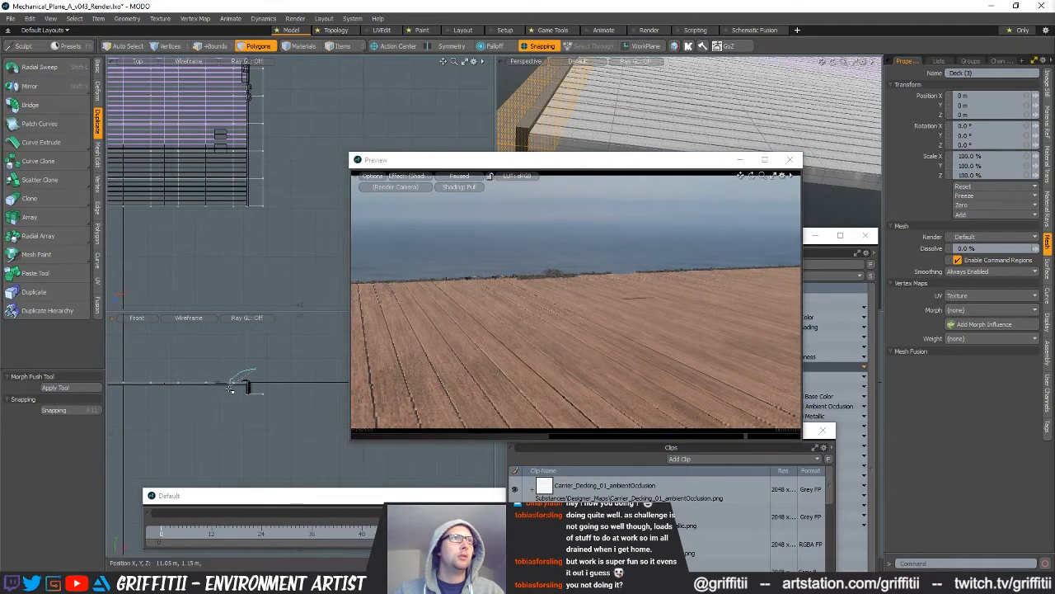
right_click_drag(328, 410, 243, 382, "shift")
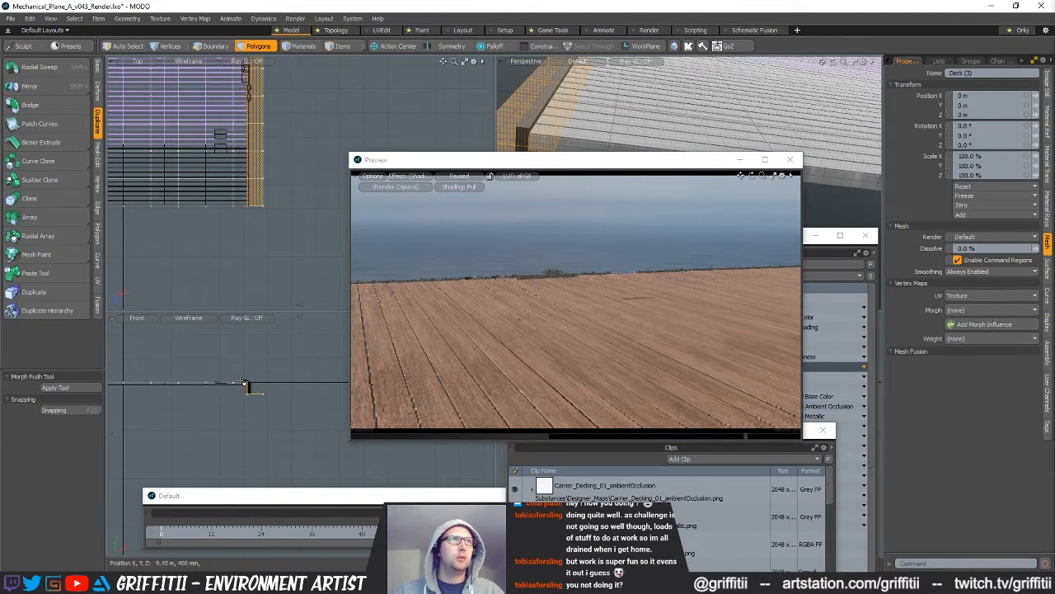
key("bracketright")
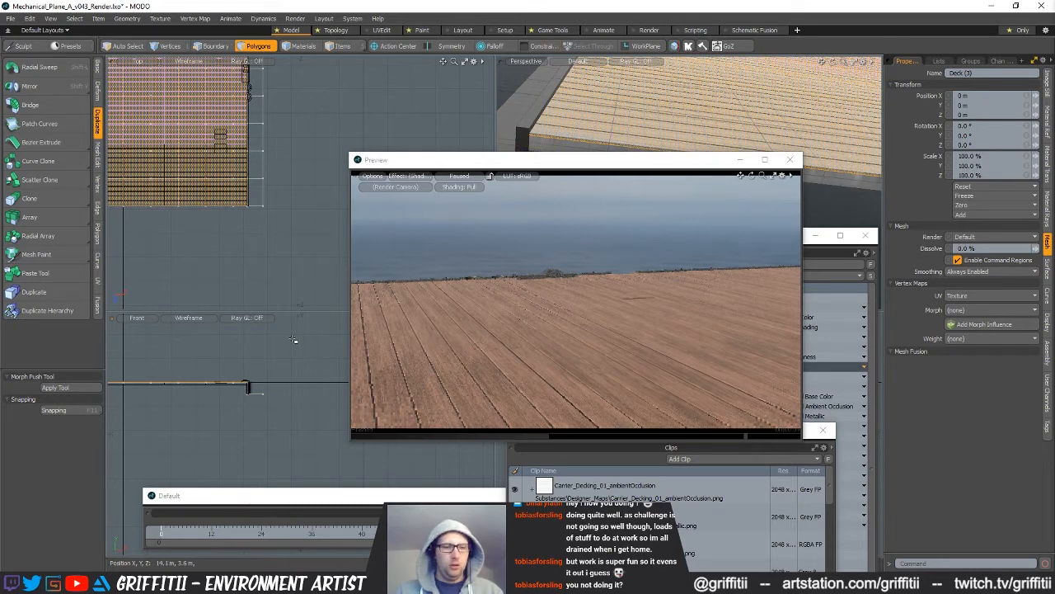
key("ctrl+x")
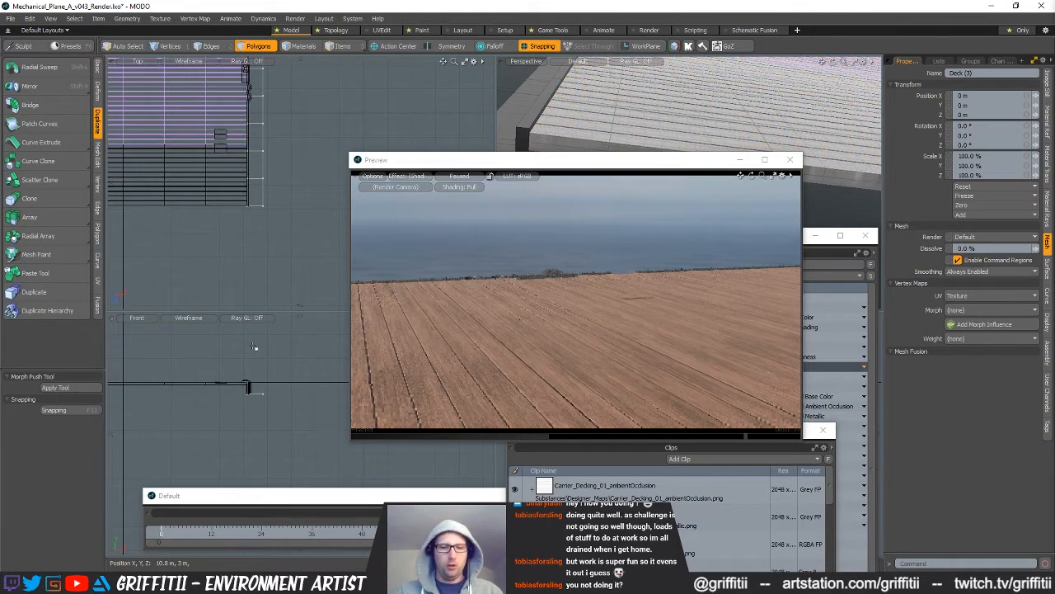
key("ctrl+v")
- Raise the new deck surface mesh 11 mm in Y and check the planks close up in the resumed render preview
mouse_move(201, 371)
left_mouse_down("alt+shift")
mouse_move(289, 371)
mouse_move(271, 365)
mouse_move(212, 404)
mouse_move(162, 396)
mouse_move(195, 420)
mouse_move(195, 388)
left_mouse_up("alt+shift")
key("1")
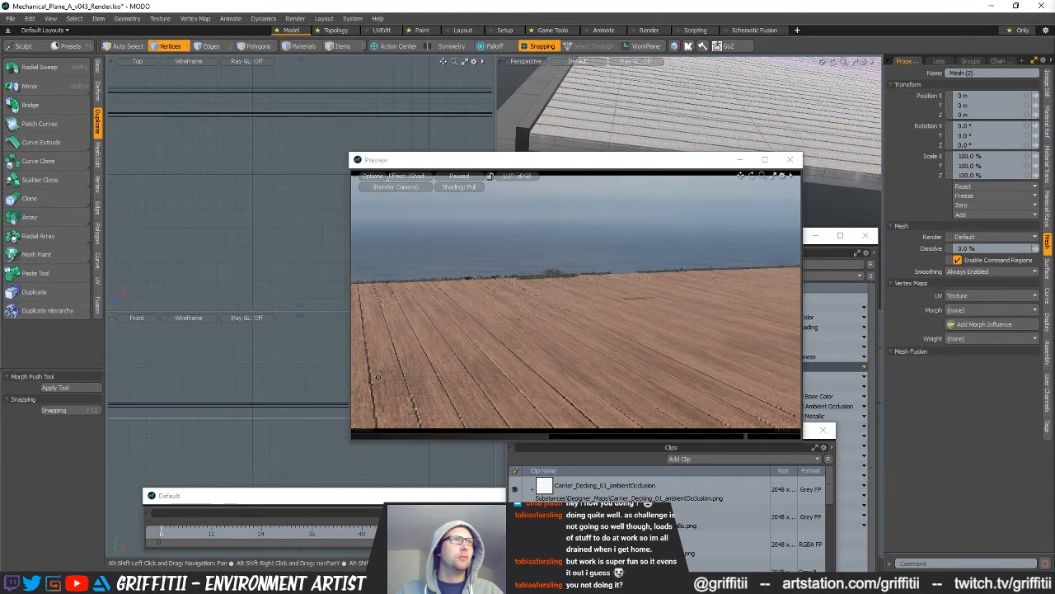
key("w")
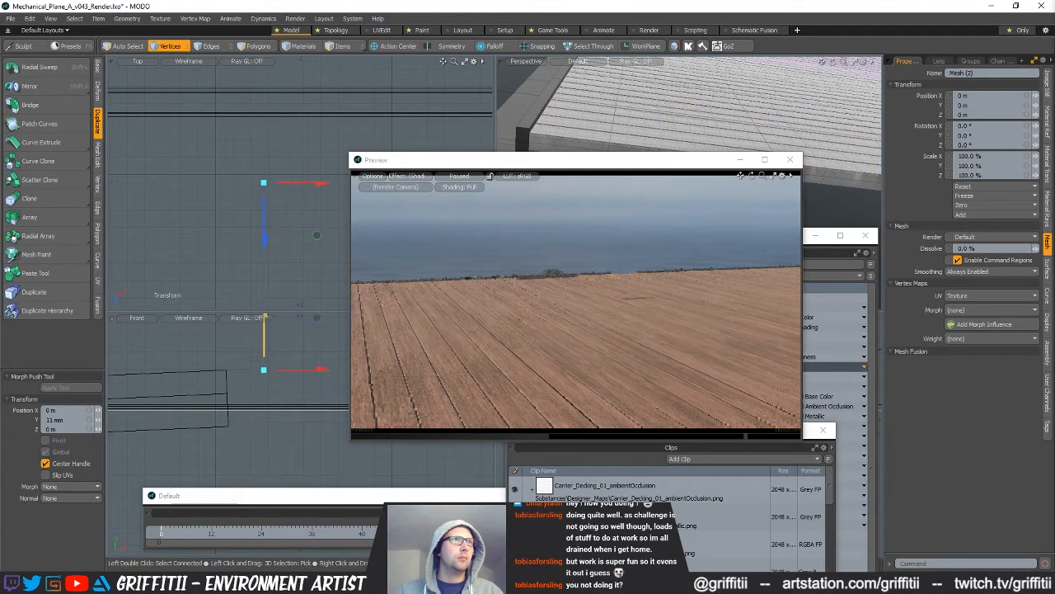
key("space")
left_click(458, 175)
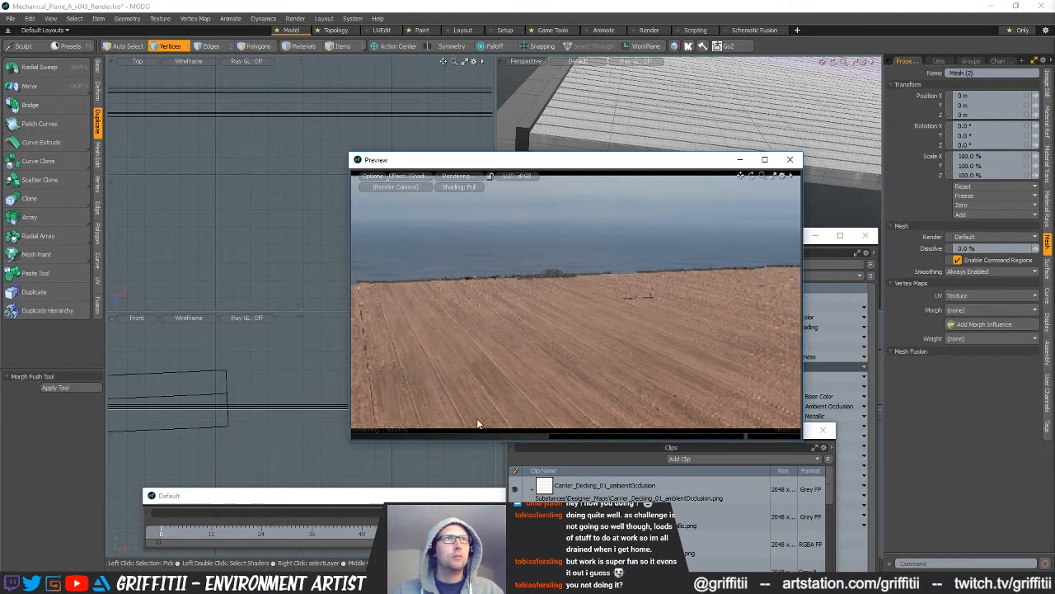
left_click_drag(483, 402, 569, 365, "alt")
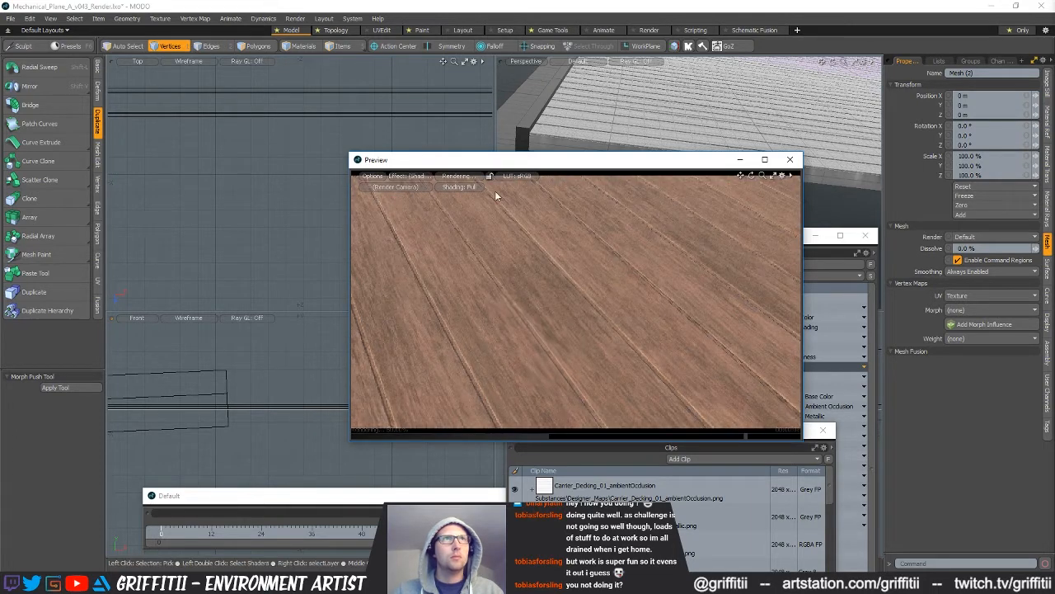
- Select all polygons of the deck surface mesh and show its Texture UV map in the UV editor
key("3")
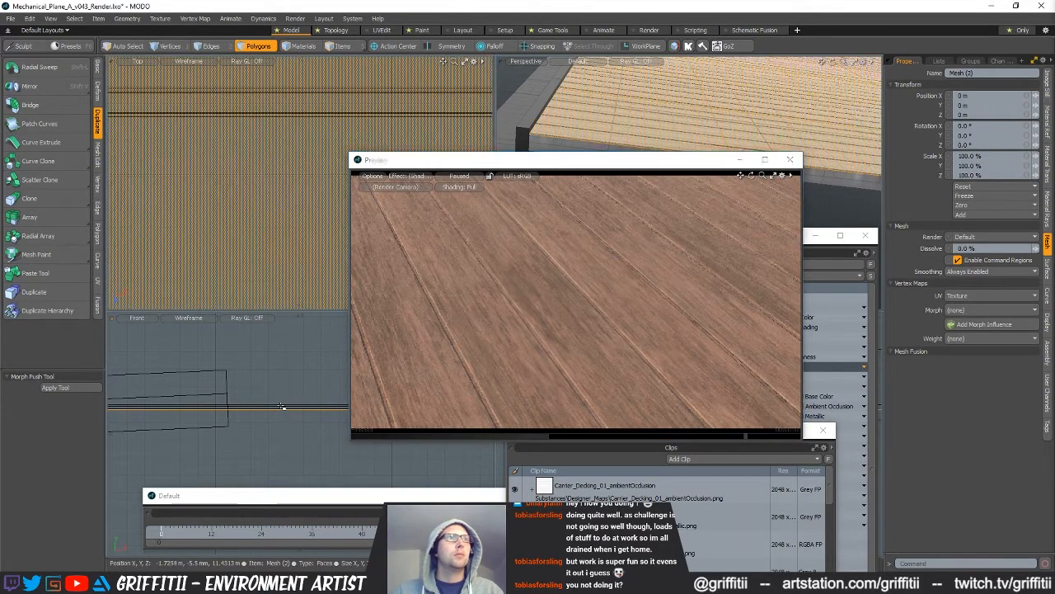
key("m")
left_click(644, 183)
left_click_drag(552, 162, 394, 261)
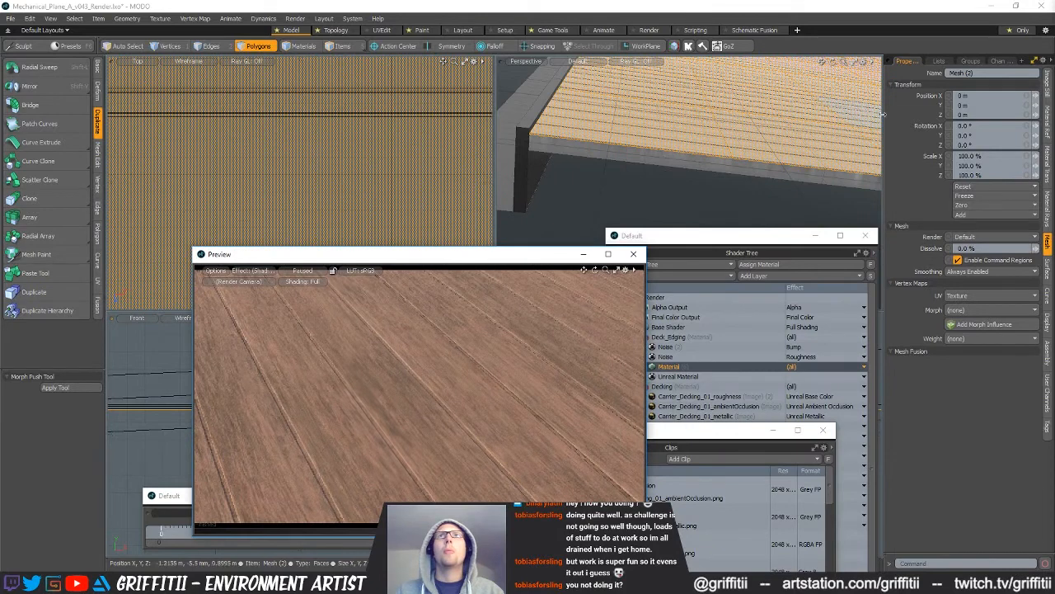
left_click(939, 61)
double_click(911, 106)
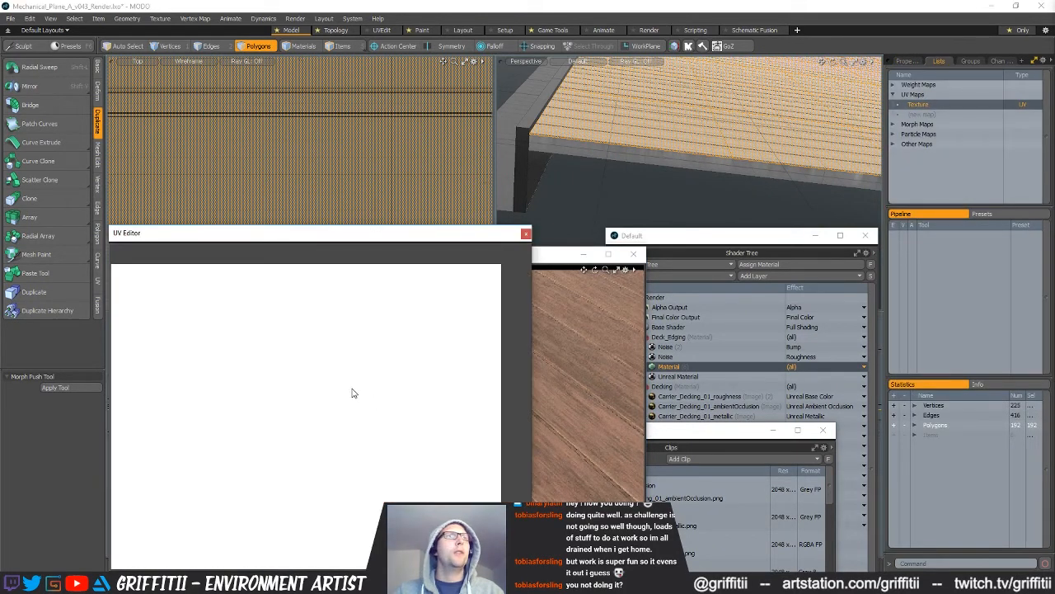
scroll(415, 405, "down", 4)
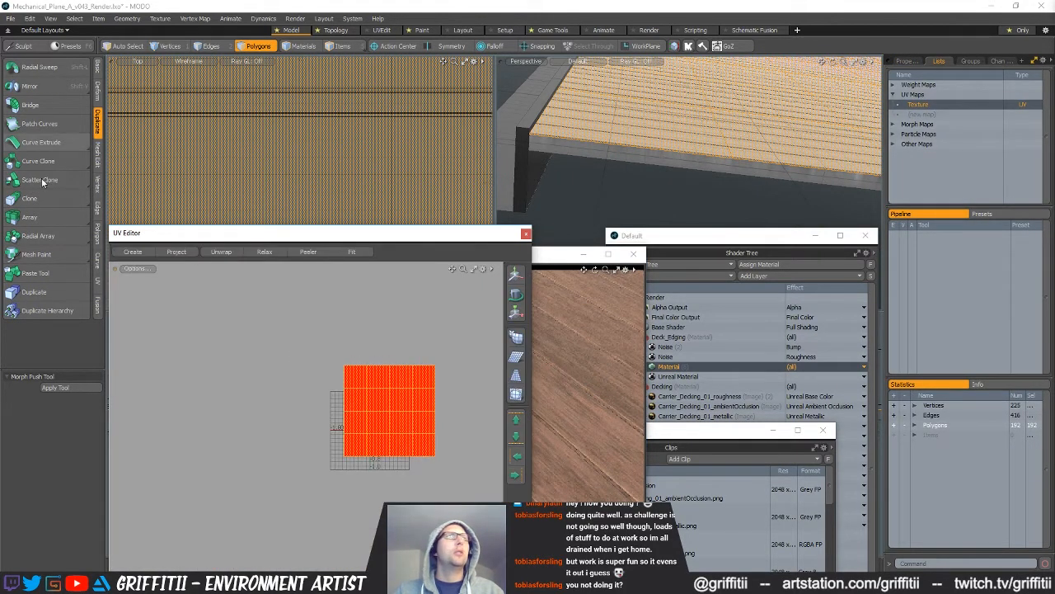
- Create a planar UV projection along Y for the deck surface, using automatic settings in world space
left_click(97, 280)
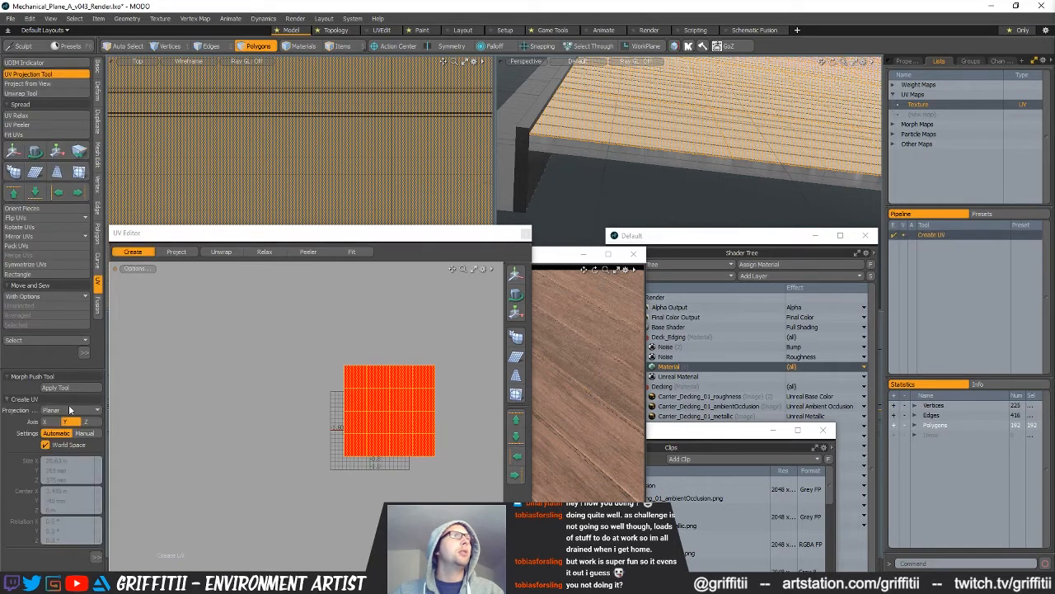
left_click(316, 408)
key("space")
scroll(425, 404, "up", 5)
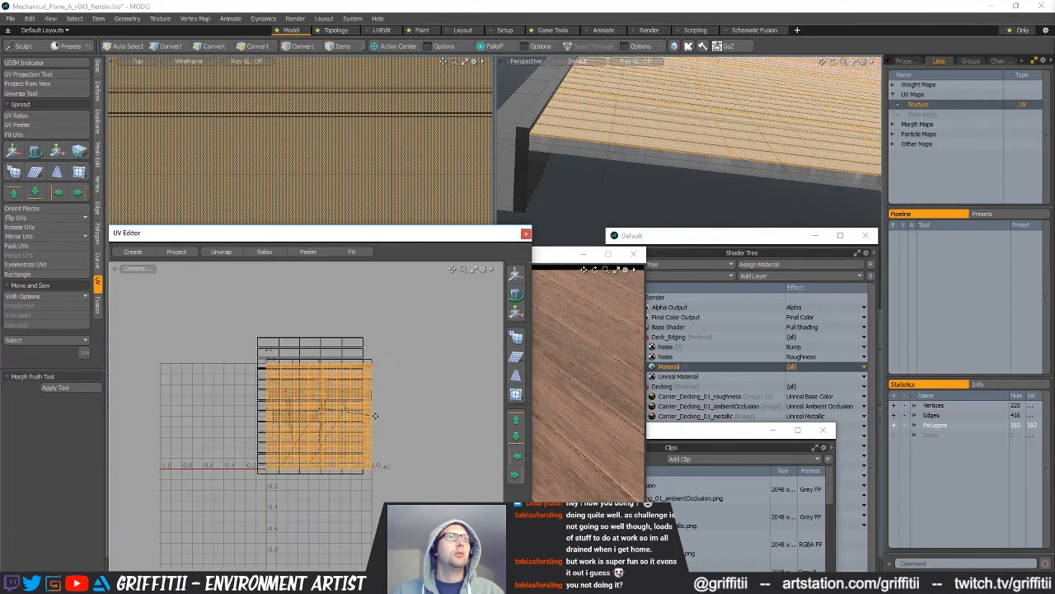
scroll(400, 415, "up", 3)
- Stretch the deck surface UVs in the V direction with geometry snapping enabled, keeping the 3D view uncovered
left_click(400, 415)
key("r")
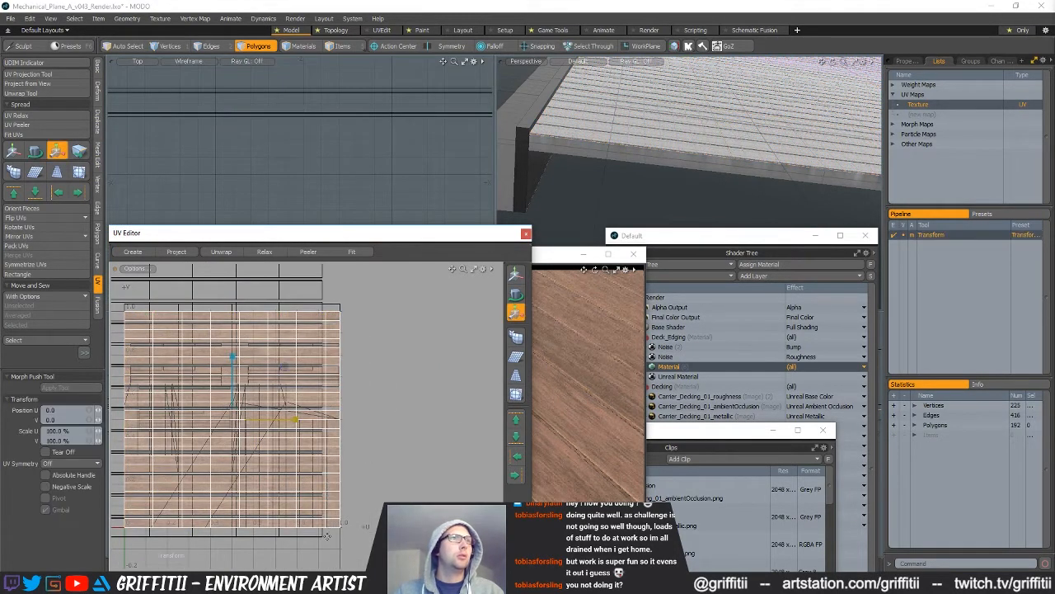
key("x")
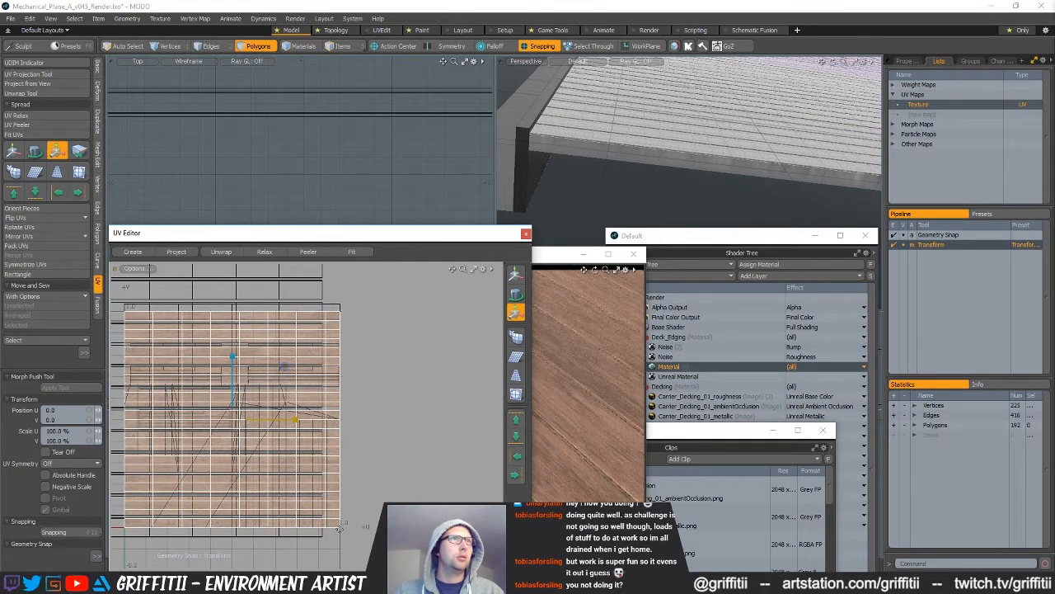
left_click_drag(345, 503, 345, 408)
left_click_drag(340, 362, 340, 368)
left_click_drag(355, 235, 409, 278)
- Make the neighbouring deck mesh active too, select the connected plank and surface polygons, and hide everything unselected
mouse_move(633, 168)
left_mouse_down("alt")
mouse_move(725, 209)
mouse_move(615, 179)
left_mouse_up("alt")
key("space")
key("5")
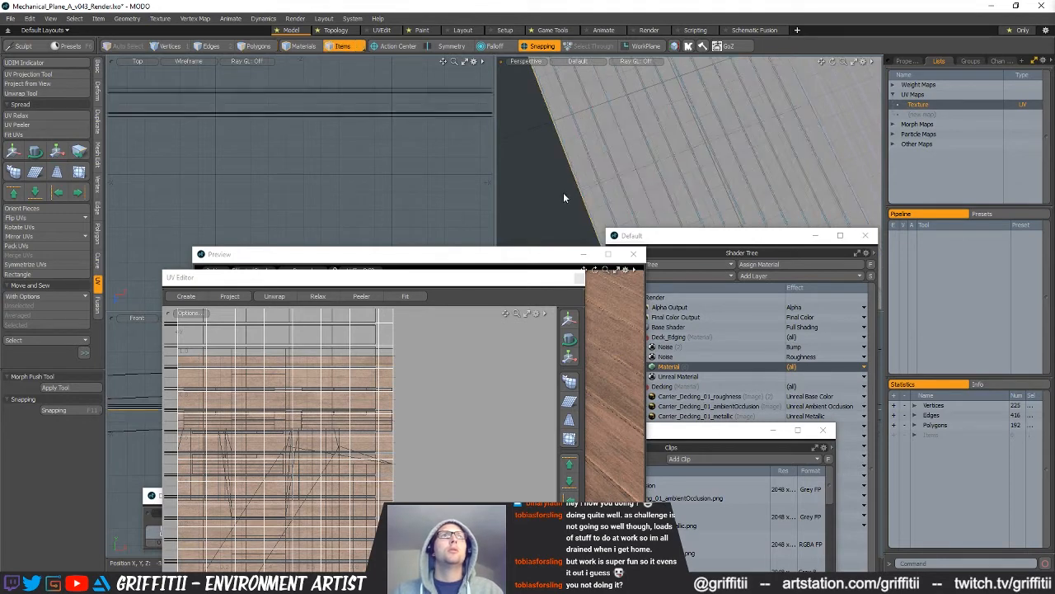
left_click(591, 184, "shift")
key("3")
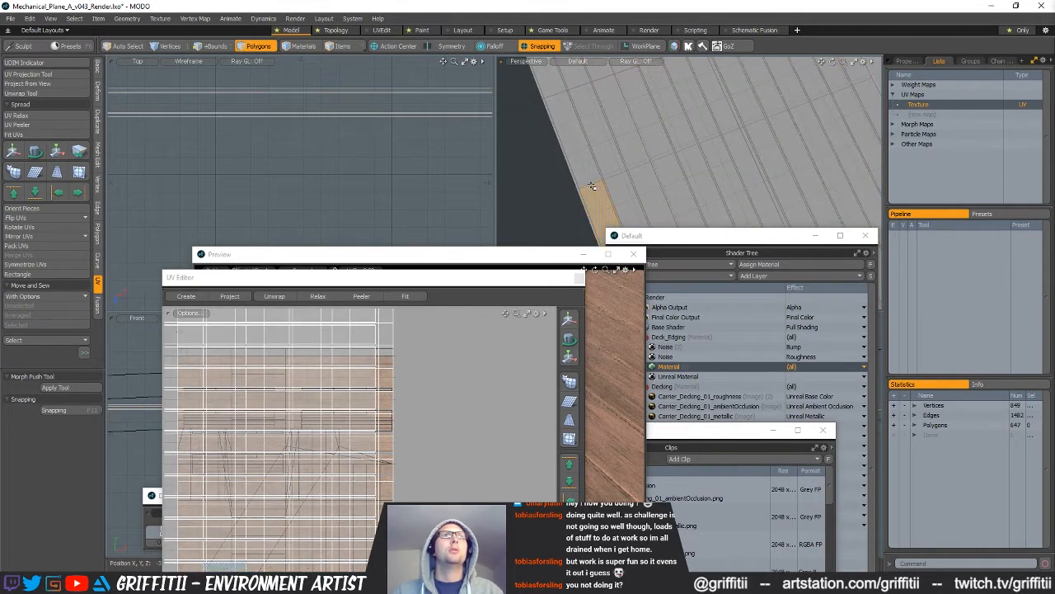
left_click_drag(651, 171, 742, 138, "shift")
mouse_move(658, 175)
left_mouse_down("alt")
mouse_move(665, 186)
mouse_move(669, 175)
left_mouse_up("alt")
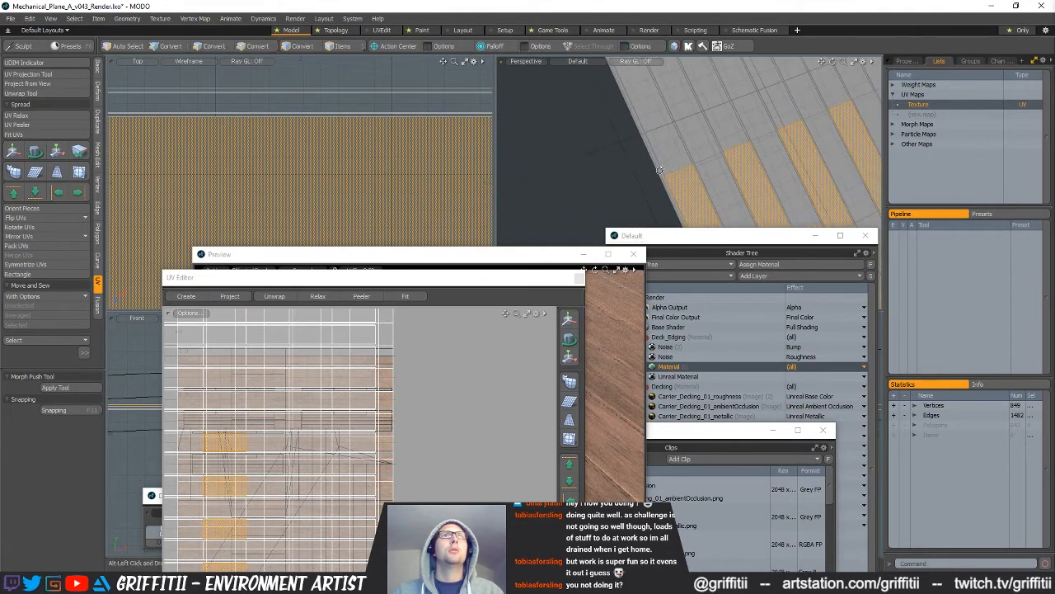
double_click(668, 174)
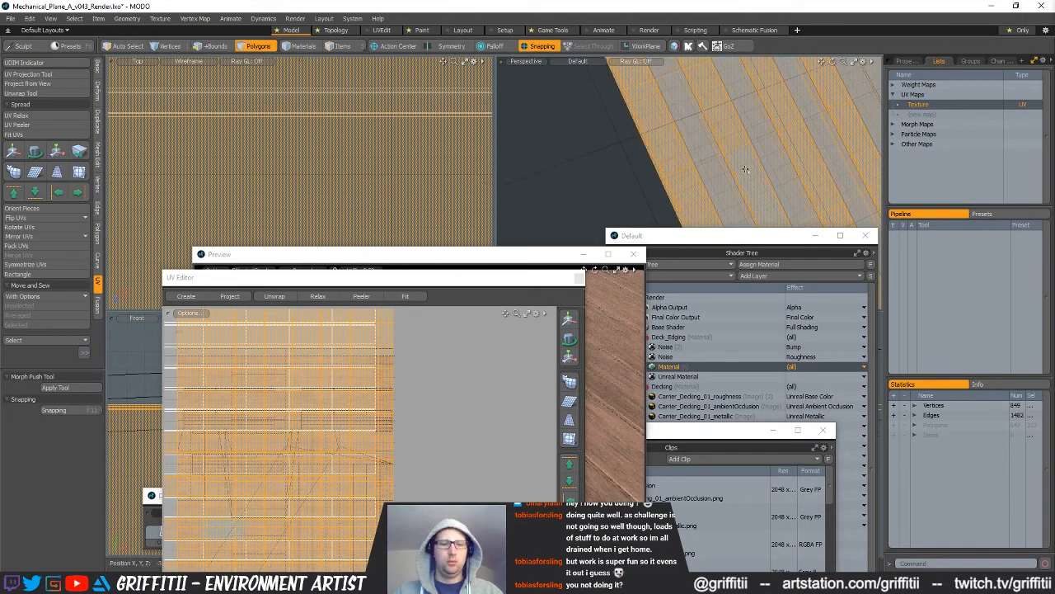
key("shift+h")
left_click_drag(764, 165, 685, 99, "ctrl+alt")
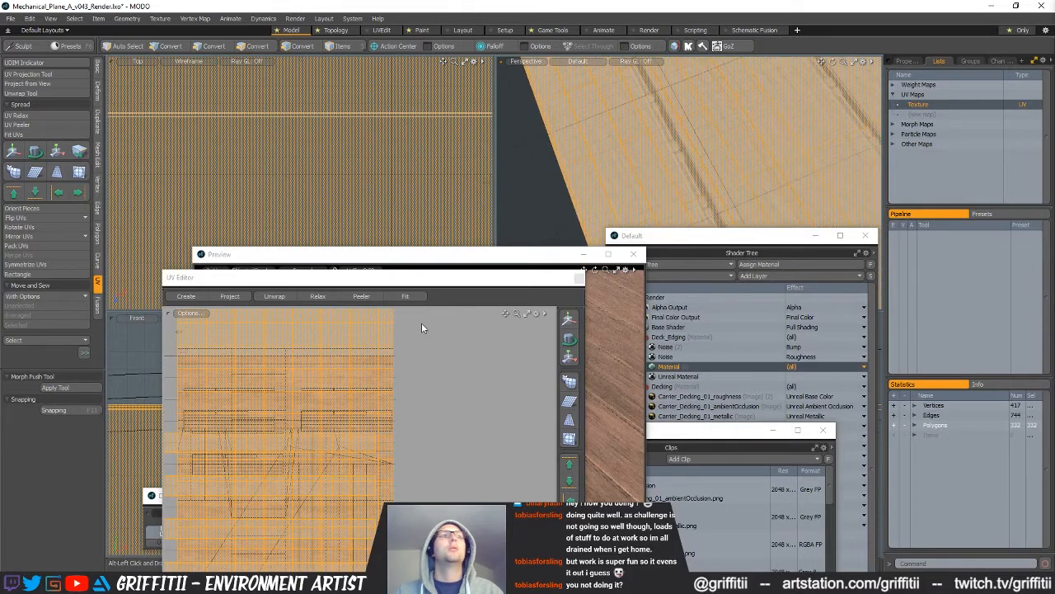
- Select the deck surface's UV vertices and scale them up in V about the origin
key("1")
scroll(441, 448, "down", 2)
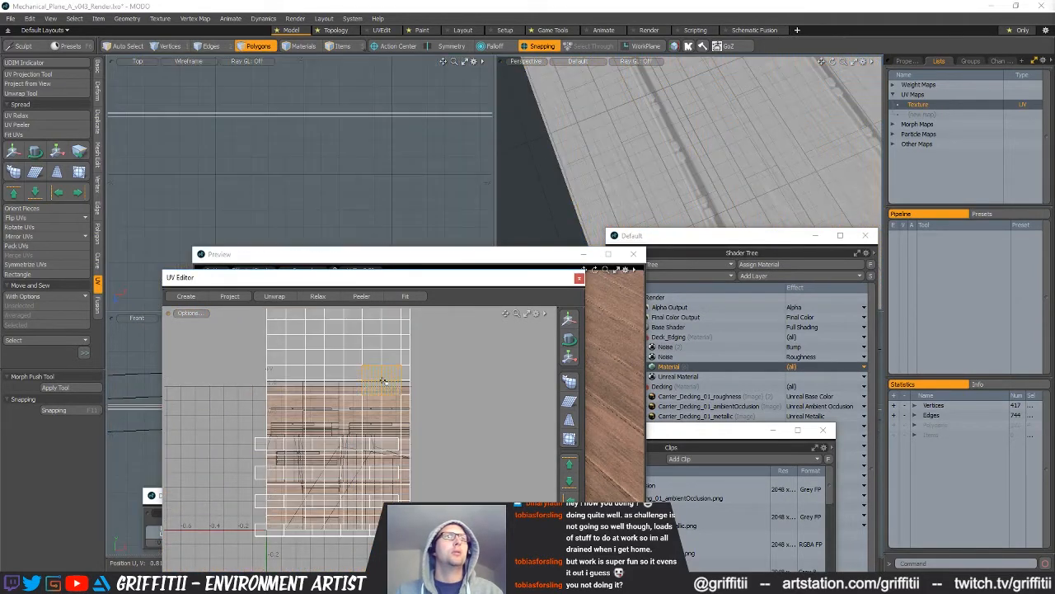
key("1")
key("w")
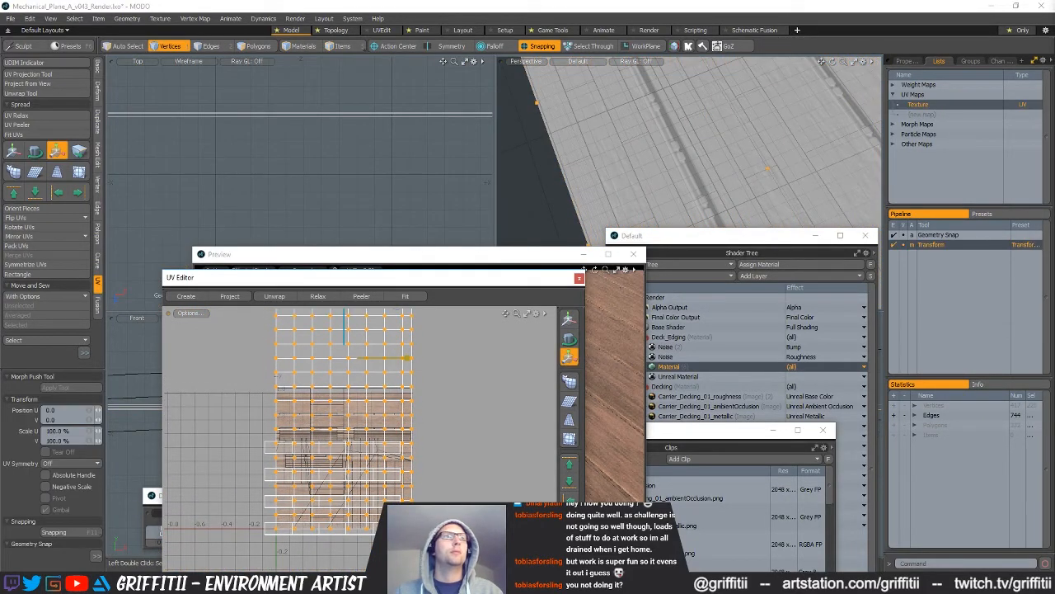
key("alt+o")
scroll(407, 358, "down", 2)
left_click_drag(407, 358, 384, 430, "alt+shift")
left_click_drag(283, 497, 283, 390)
left_click_drag(577, 149, 674, 143, "alt")
key("q")
key("w")
key("space")
key("space")
key("space")
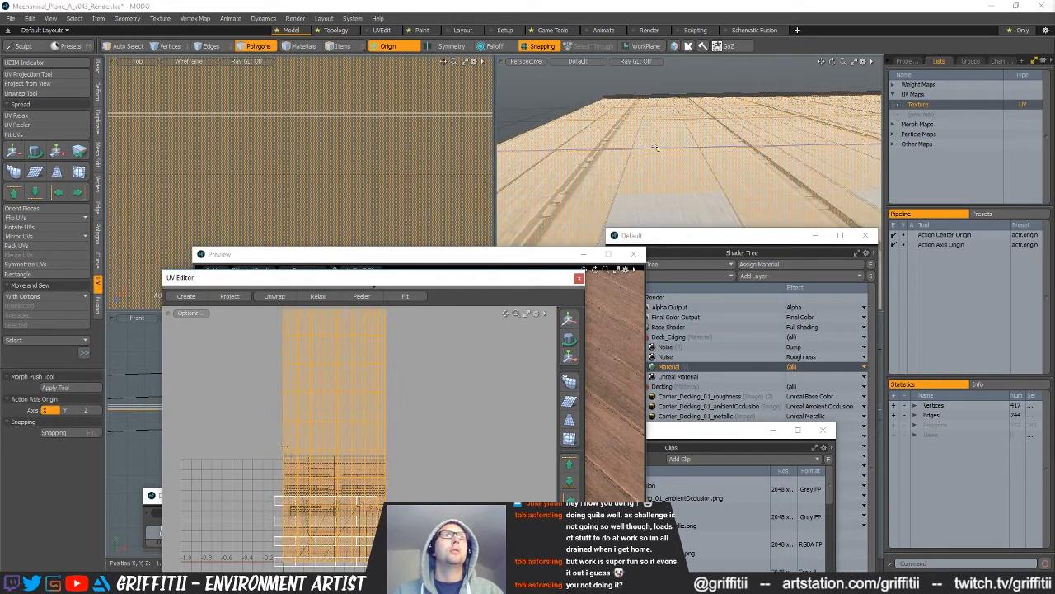
key("y")
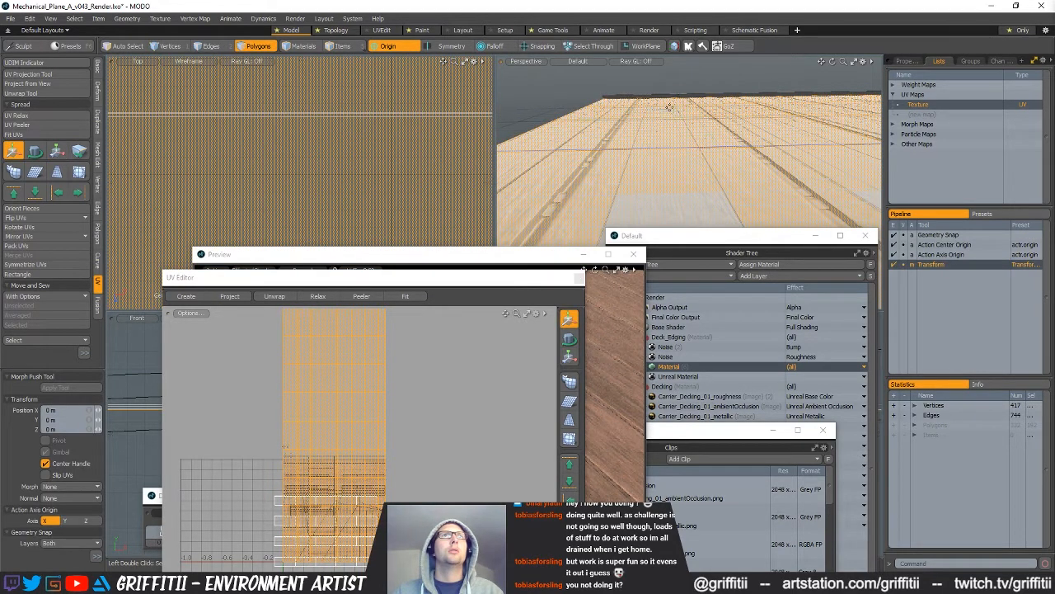
key("q")
left_click(667, 111)
- Reset the action center and move the selected deck surface polygons -60 mm in Y without snapping
double_click(309, 409)
key("w")
scroll(726, 109, "down", 3)
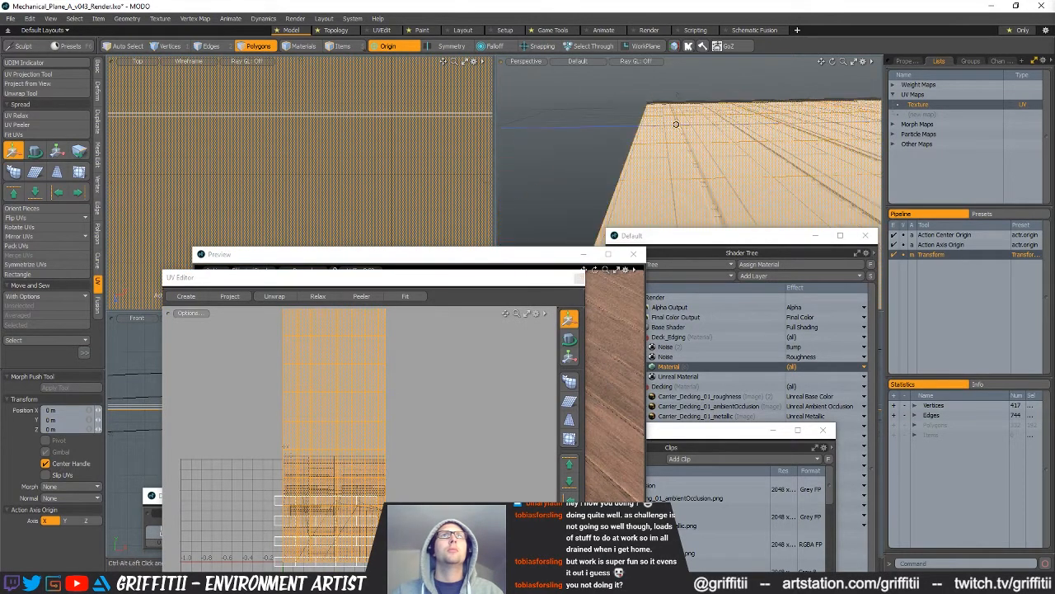
scroll(790, 140, "down", 3)
key("alt+a")
key("alt+a")
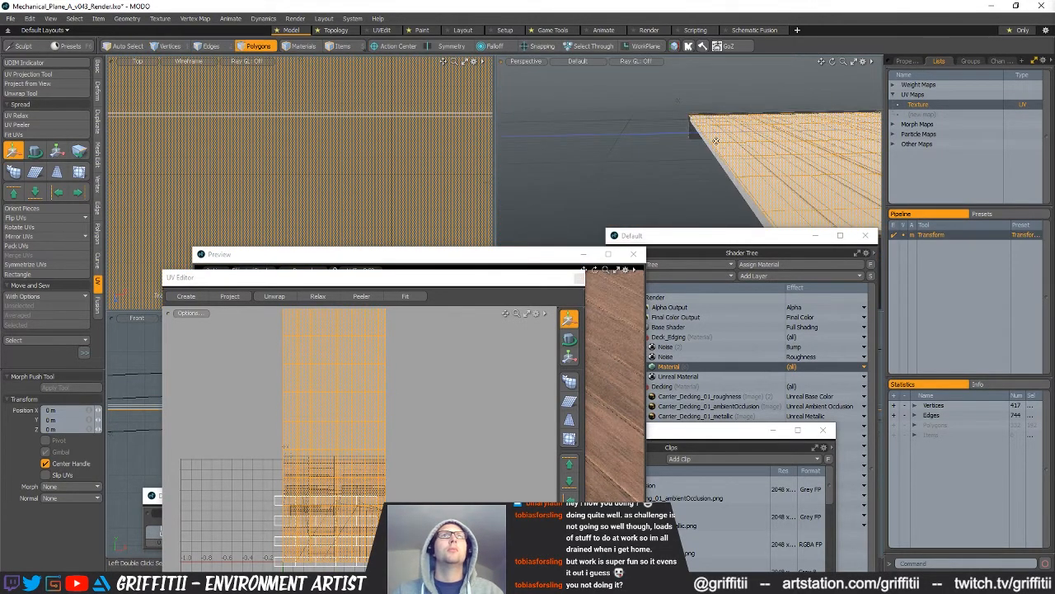
left_click_drag(717, 114, 763, 119)
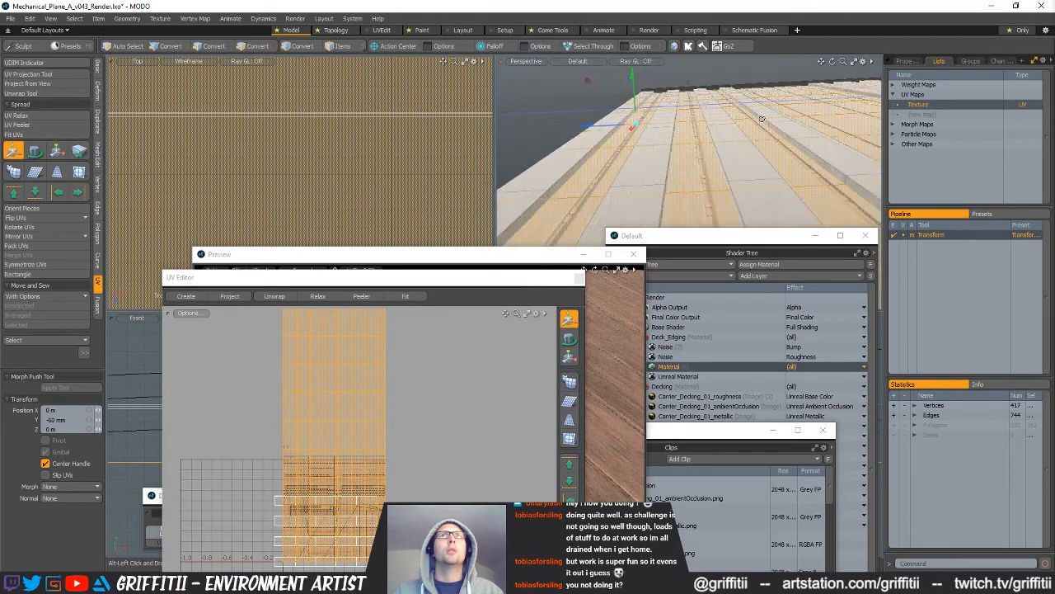
key("space")
- Convert the deck surface selection to vertices and try stretching its UVs further in V about the origin
left_click_drag(434, 481, 434, 445, "alt")
key("alt+1")
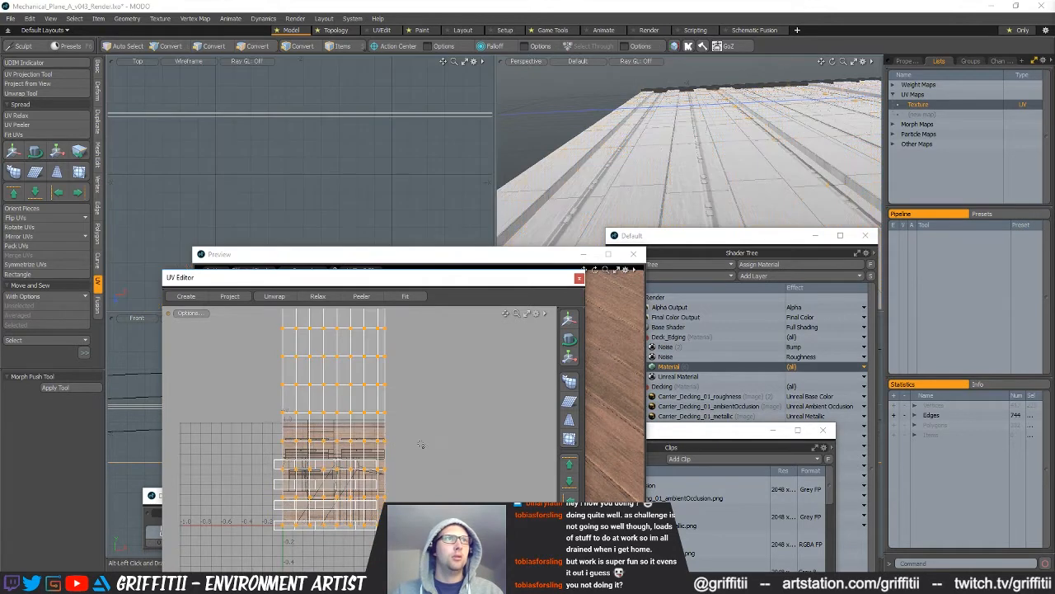
key("y")
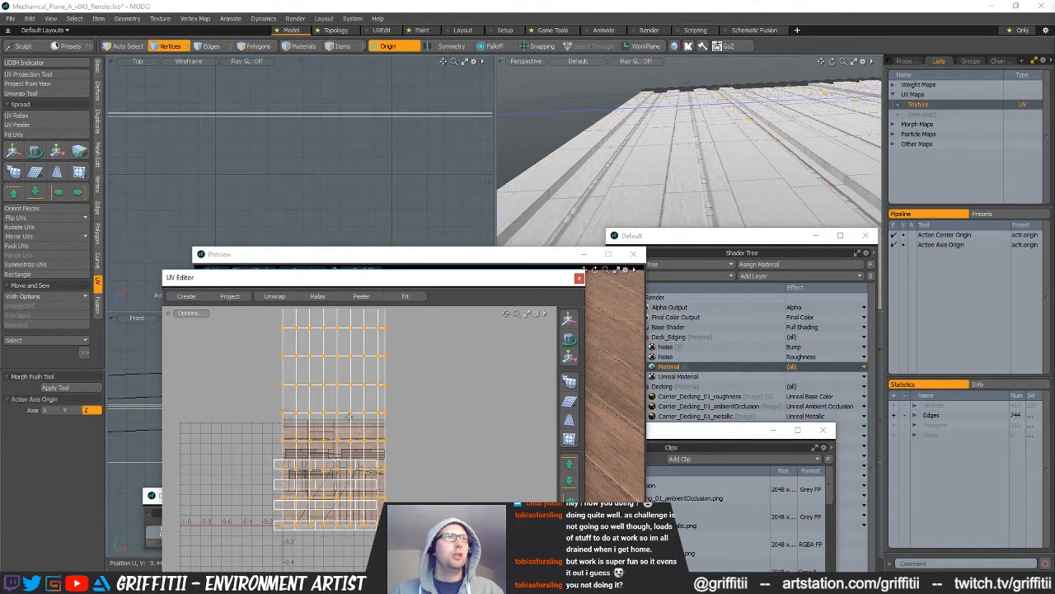
left_click_drag(284, 465, 282, 423)
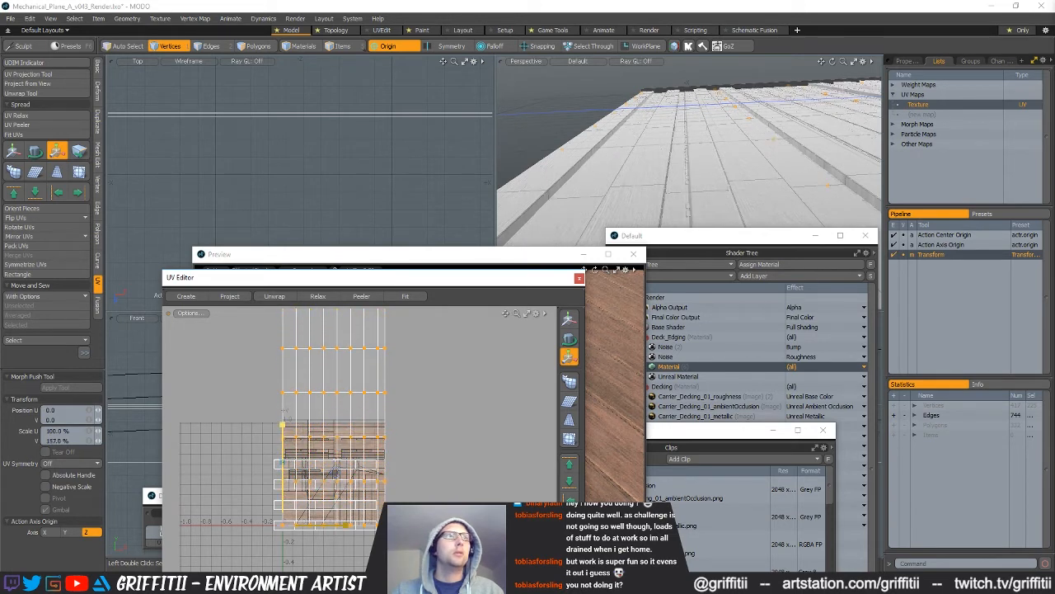
left_click_drag(282, 424, 282, 360)
key("Tab")
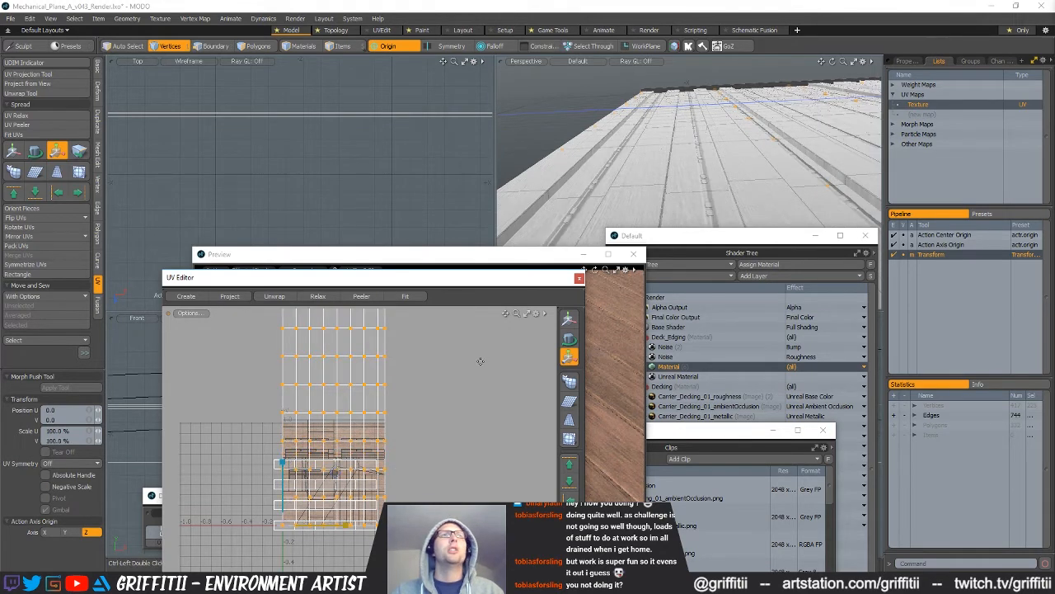
key("Escape")
key("Escape")
- Switch back to the selected deck surface polygons and move them -40 mm in Y
key("3")
key("w")
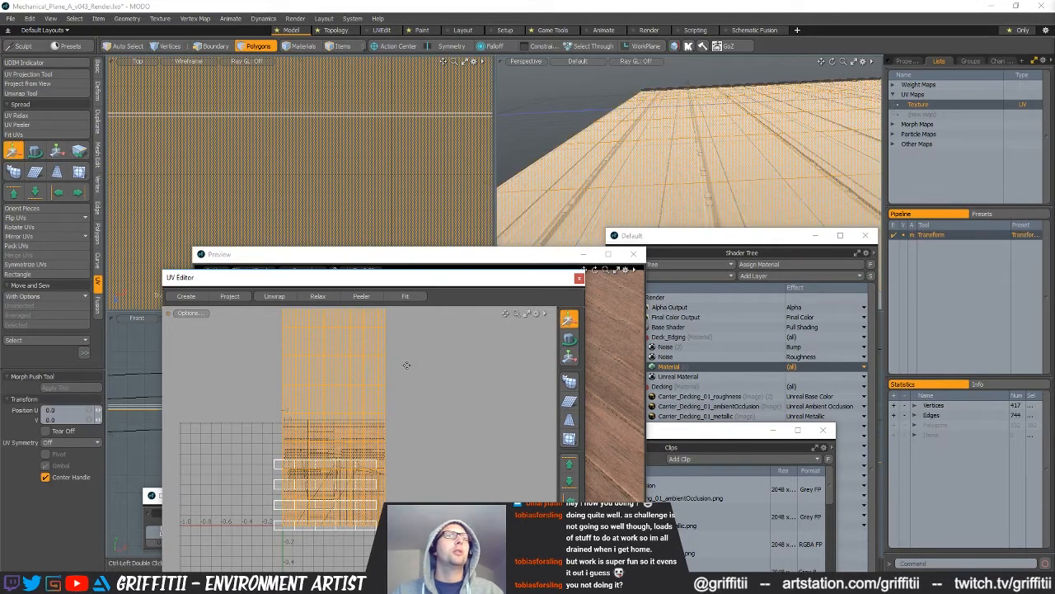
left_click_drag(711, 144, 727, 147, "alt")
left_click(724, 132)
left_click_drag(725, 116, 726, 126)
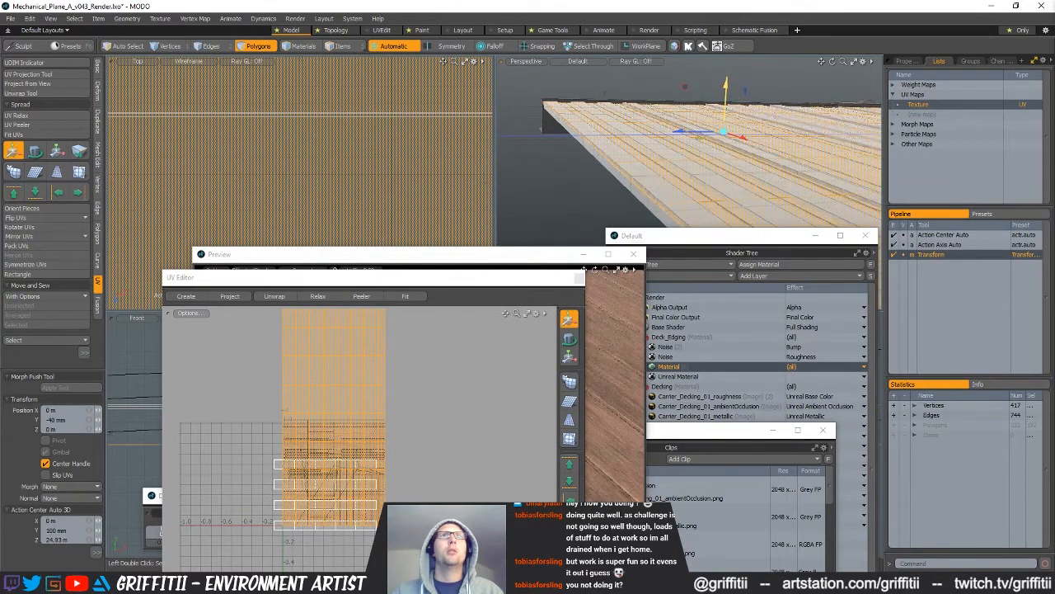
- Assign the existing Deck_Edging material to the selected deck surface polygons
key("space")
key("m")
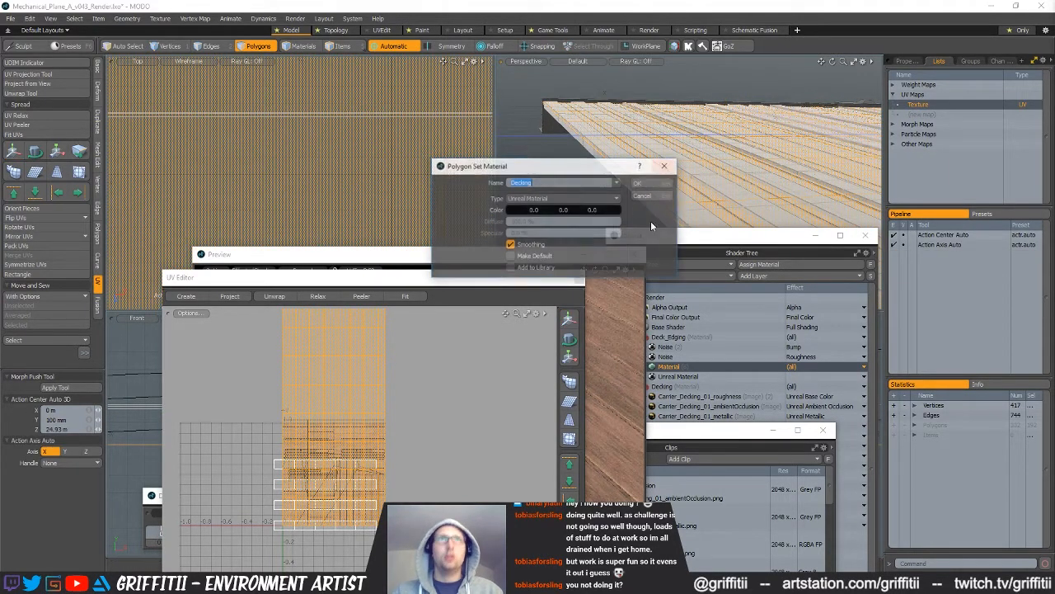
left_click(618, 182)
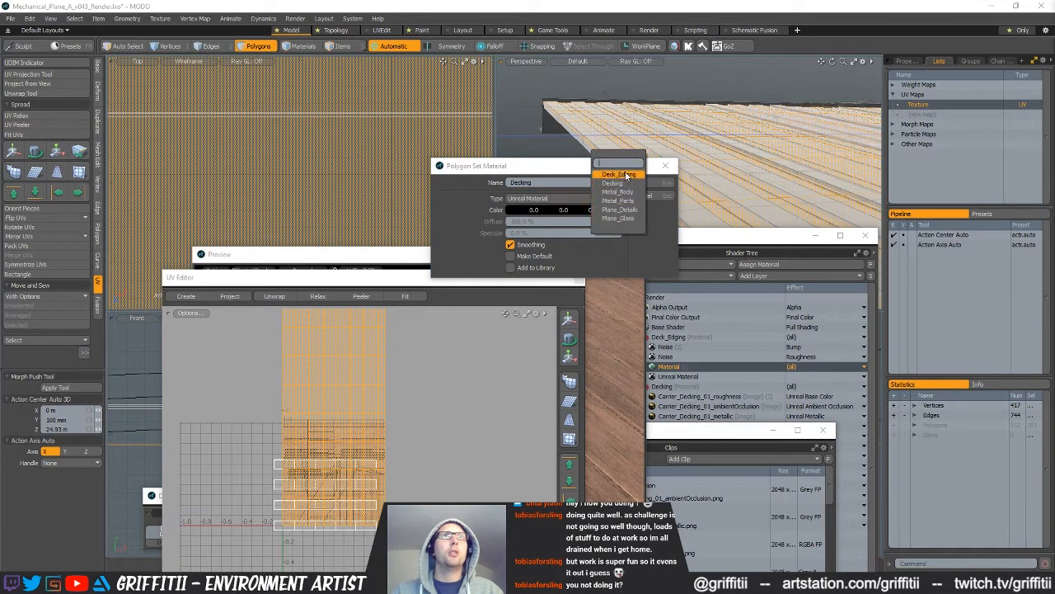
left_click(620, 175)
key("Return")
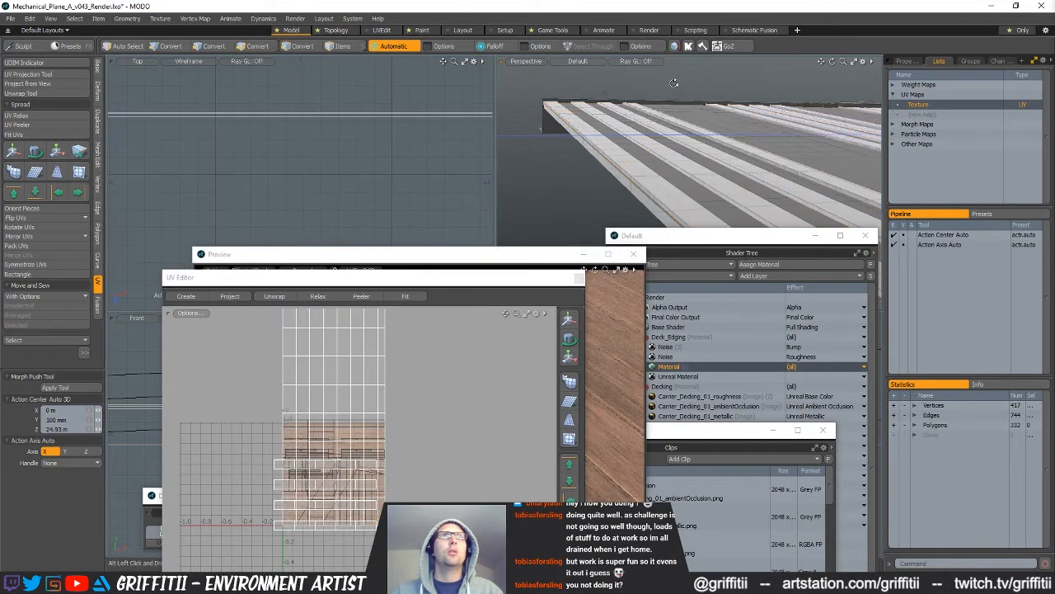
- Unhide all geometry, make the plank mesh active, and move it 20 mm in Y
key("3")
key("u")
left_click_drag(657, 154, 600, 162, "alt")
key("5")
left_click(567, 168)
key("3")
key("y")
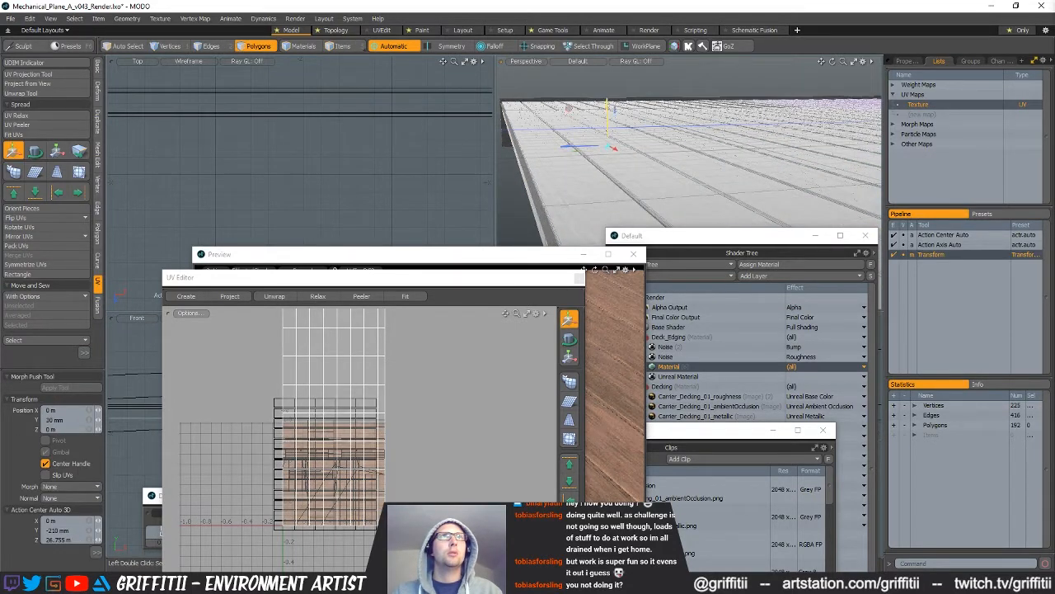
key("space")
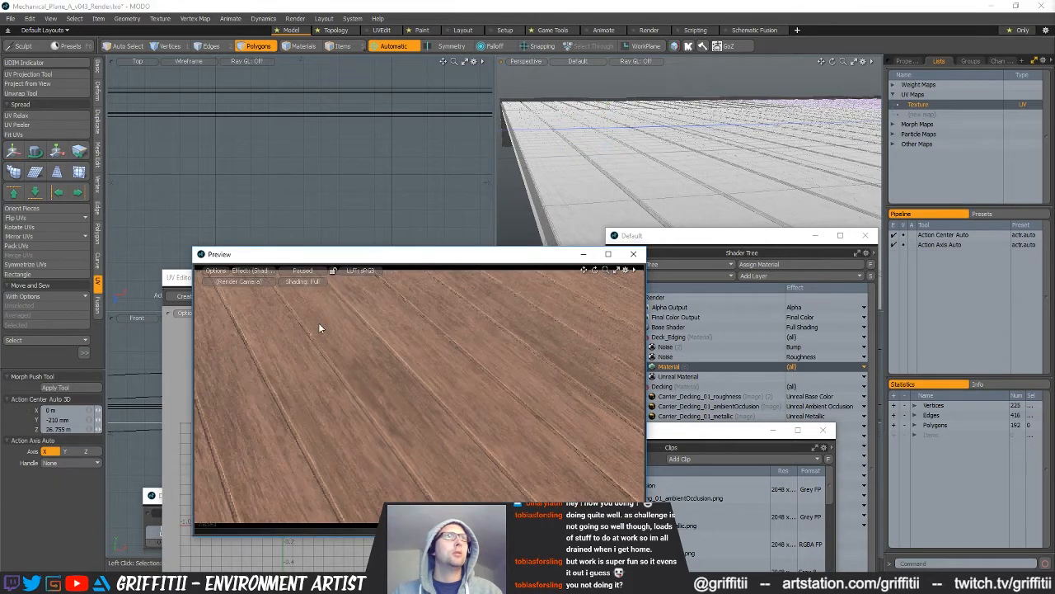
- Resume the preview render and swing its view across the planks to check the gaps
left_click(302, 270)
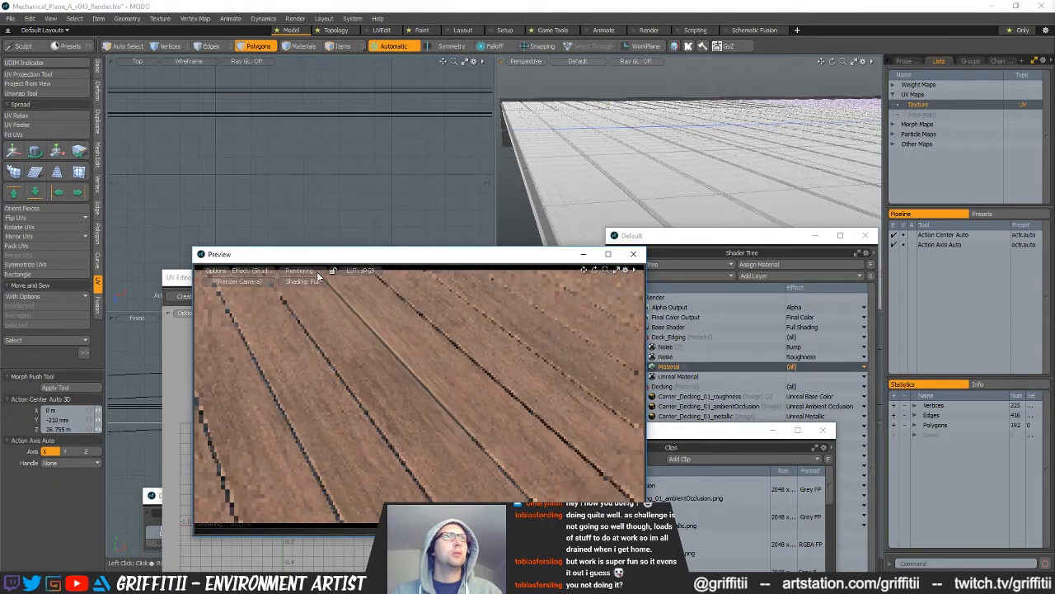
left_click_drag(423, 385, 501, 346, "ctrl+alt")
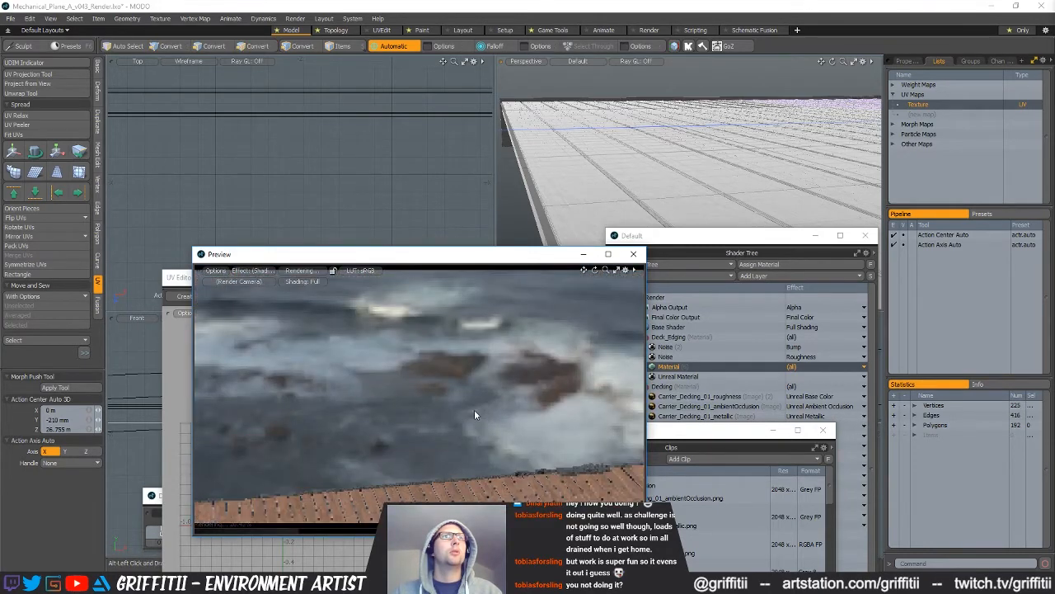
key("space")
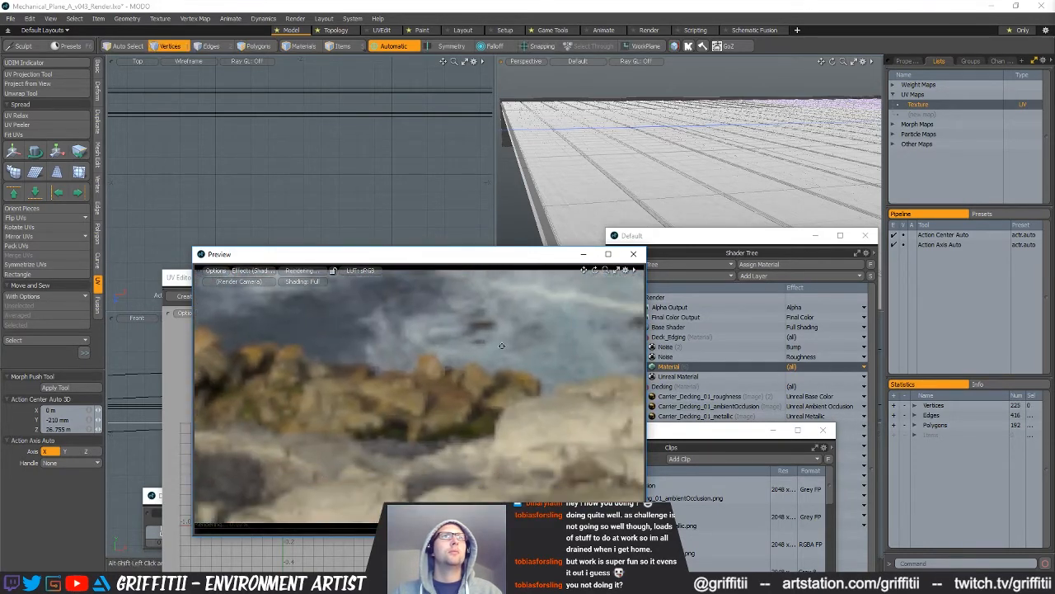
- Undo the last three changes, redo two of them, and pause the preview render
left_click(770, 150)
key("ctrl+z")
key("ctrl+z")
key("ctrl+z")
left_click(300, 259)
key("ctrl+shift+z")
key("ctrl+shift+z")
left_click(305, 271)
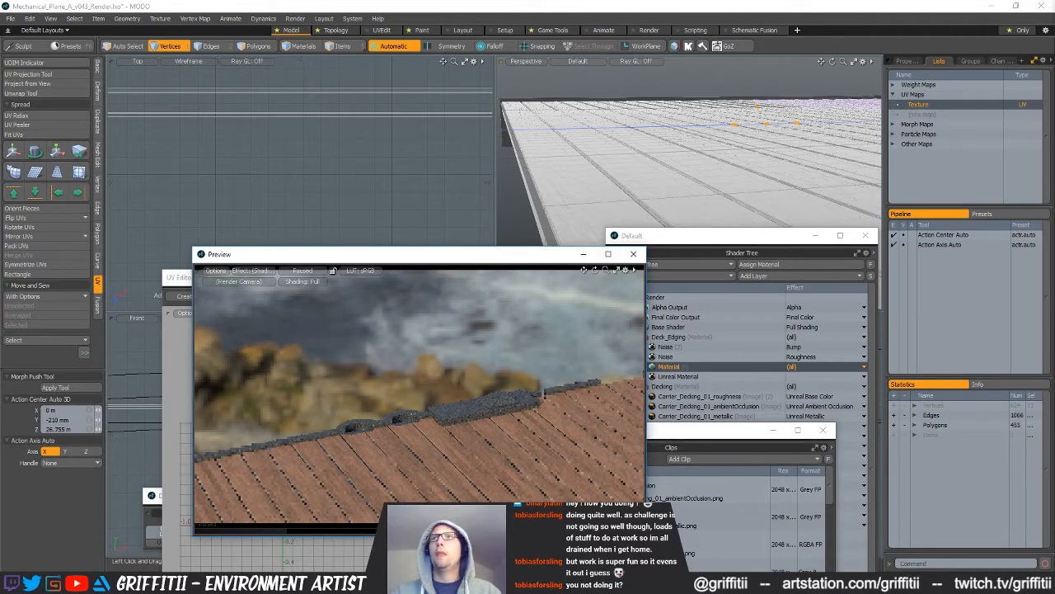
- Bring the floating camera viewport forward and reframe the camera low across the deck planks
left_click(882, 363)
left_click_drag(683, 397, 682, 409, "alt")
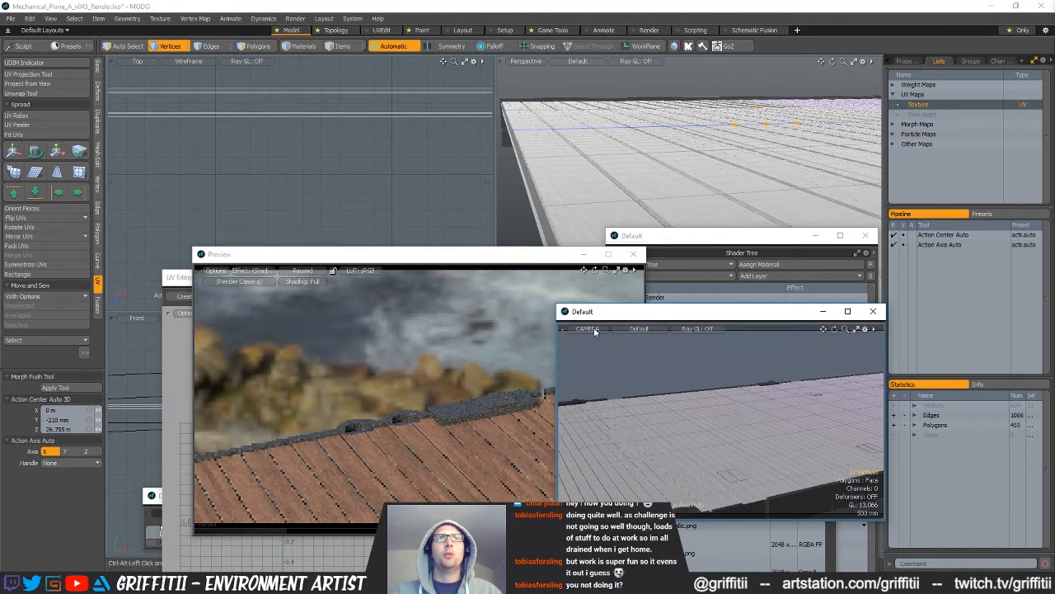
left_click_drag(660, 386, 798, 410, "alt")
left_click_drag(673, 430, 703, 394, "alt")
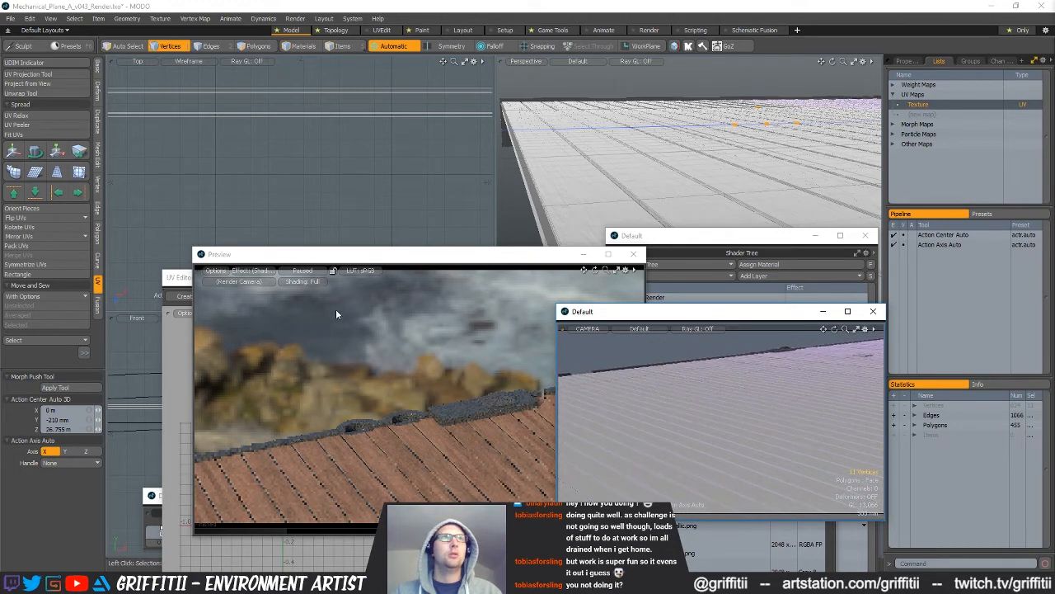
- Resume the preview render, switch its view to CAMERA, and reframe the shot along the deck planks
left_click(306, 272)
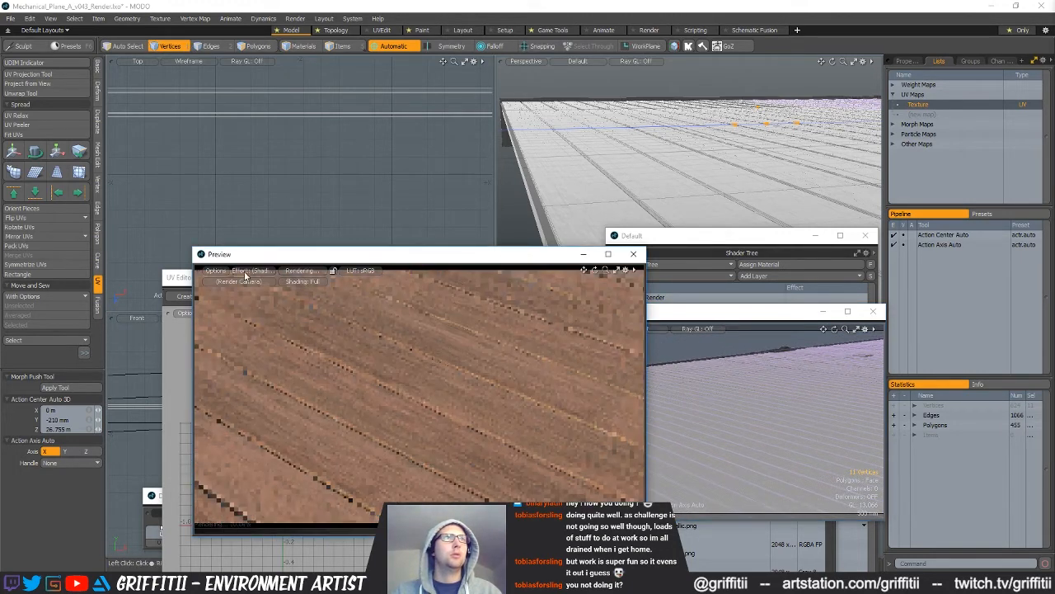
left_click(239, 281)
left_click(204, 310)
left_click(593, 329)
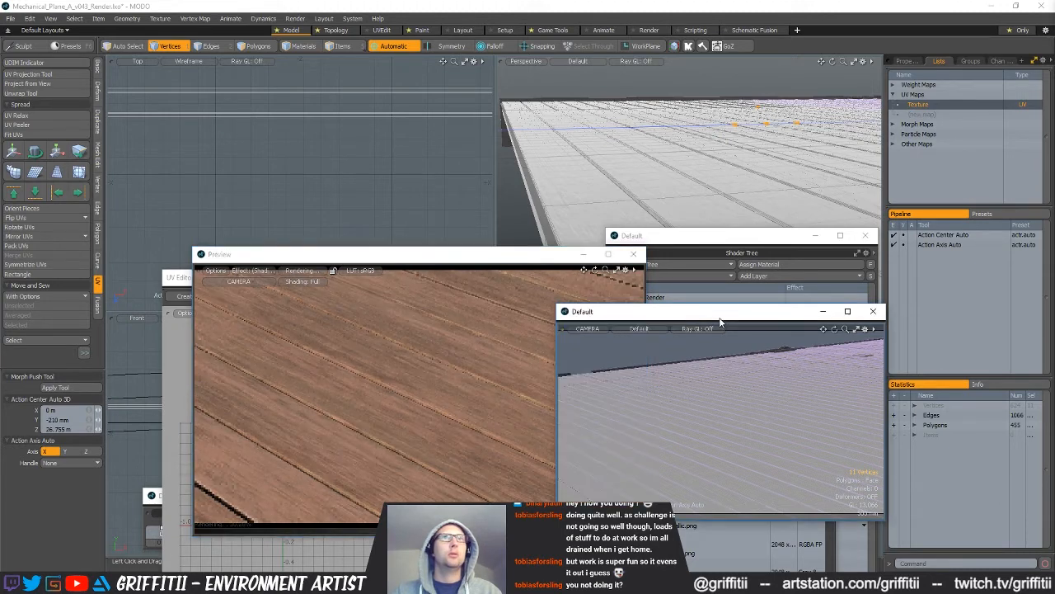
left_click(594, 328)
mouse_move(597, 327)
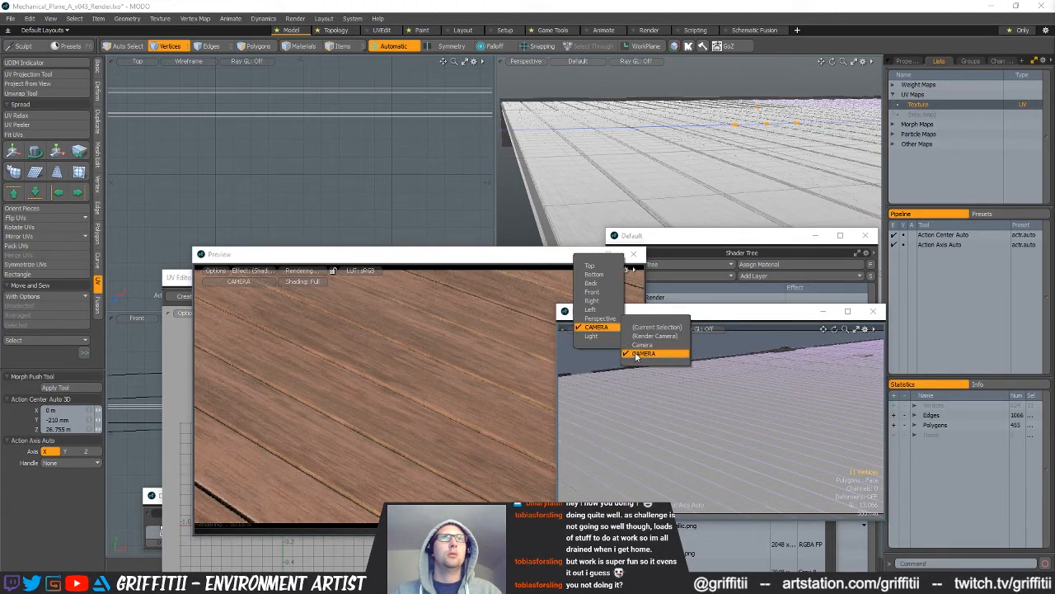
left_click(635, 354)
left_click(314, 259)
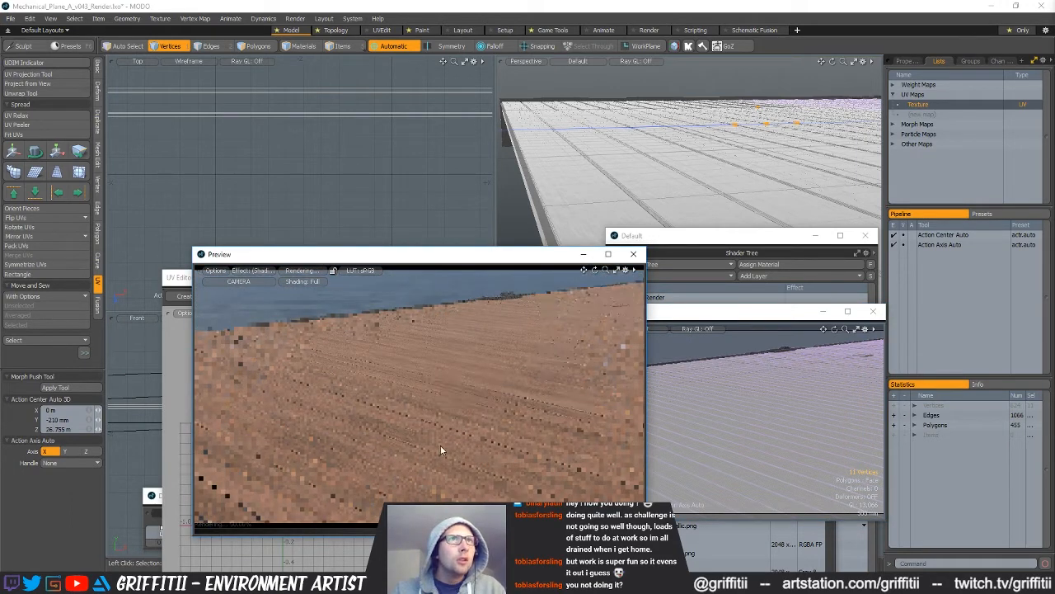
left_click_drag(478, 437, 433, 449, "alt")
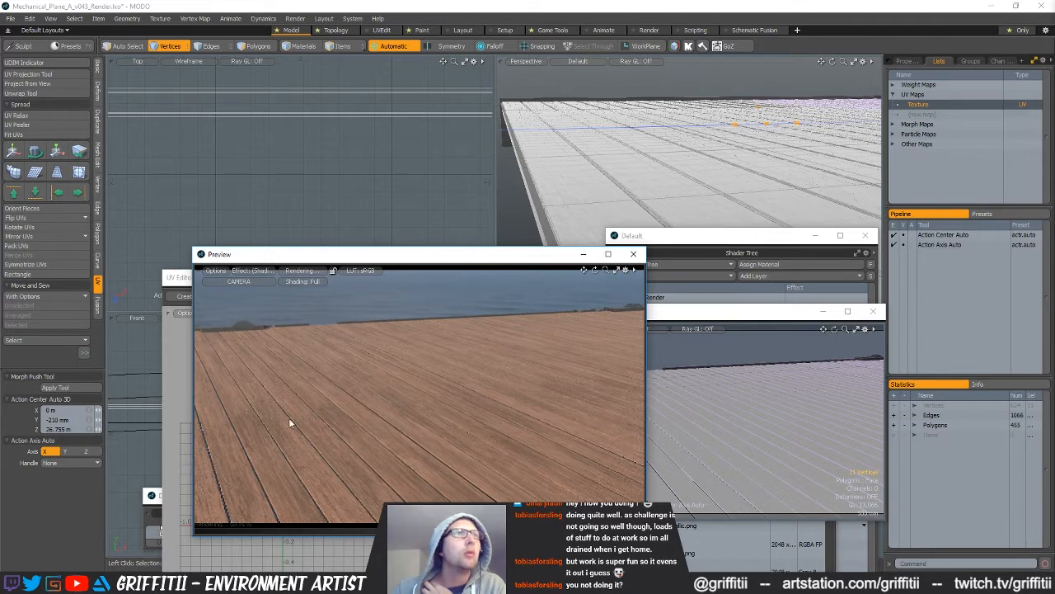
- Pause the preview, readjust the plank mesh's position with the Transform tool, and resume rendering
left_click(302, 271)
left_click_drag(577, 165, 639, 150, "alt")
key("5")
key("y")
key("space")
left_click(303, 269)
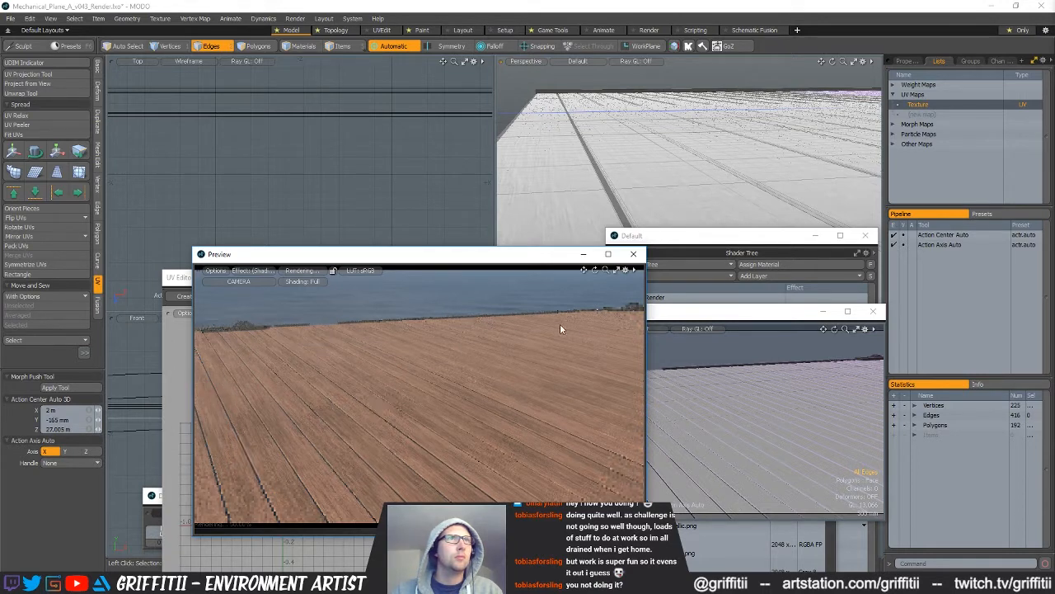
- Examine the deck from a new preview angle and compare it with the plane render in Photoshop
left_click_drag(439, 452, 419, 394, "alt")
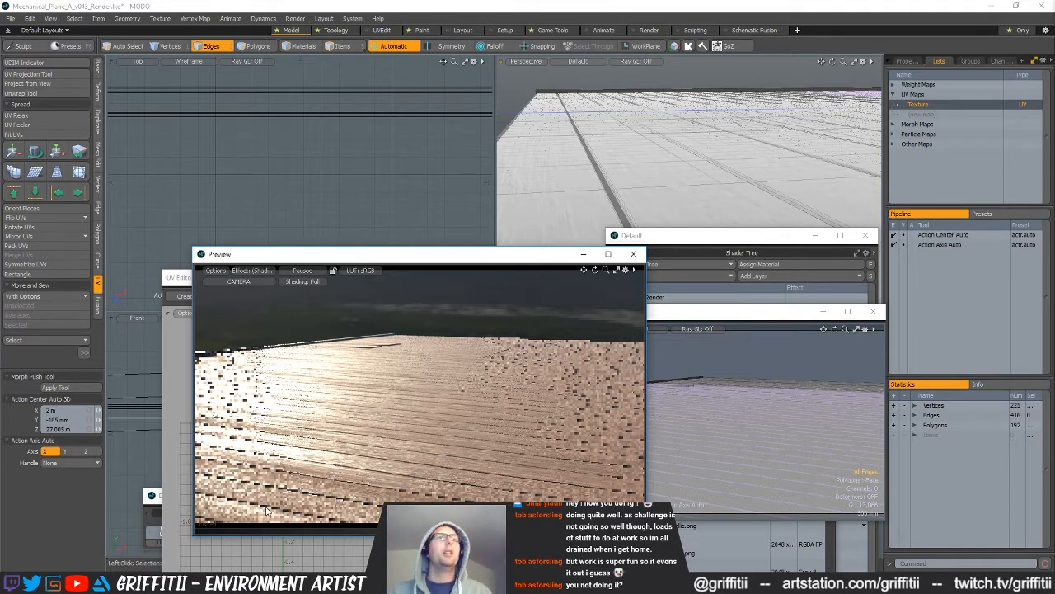
left_click_drag(730, 189, 659, 140, "alt")
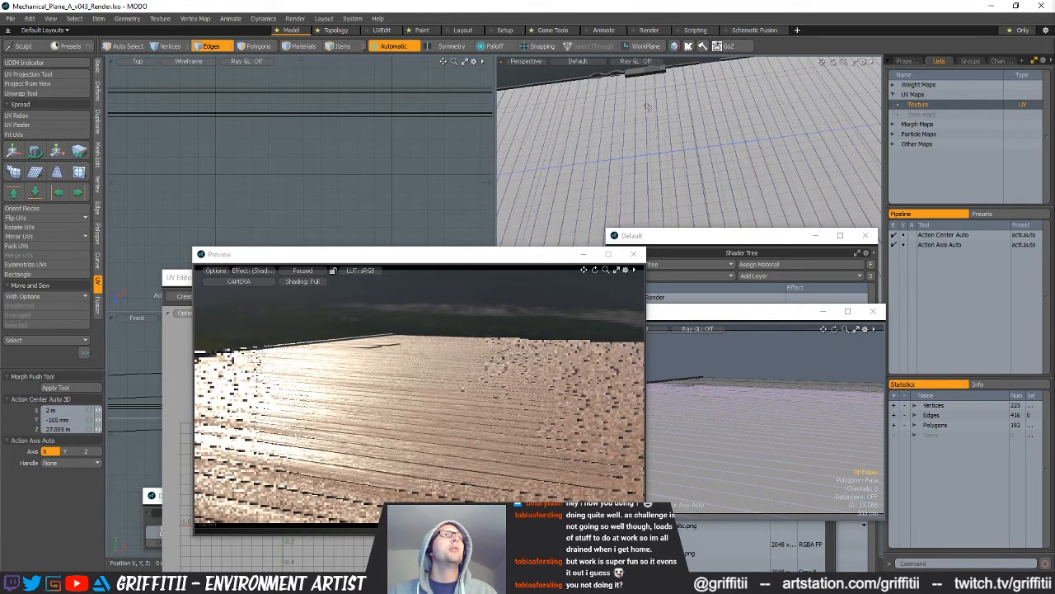
key("alt+Tab")
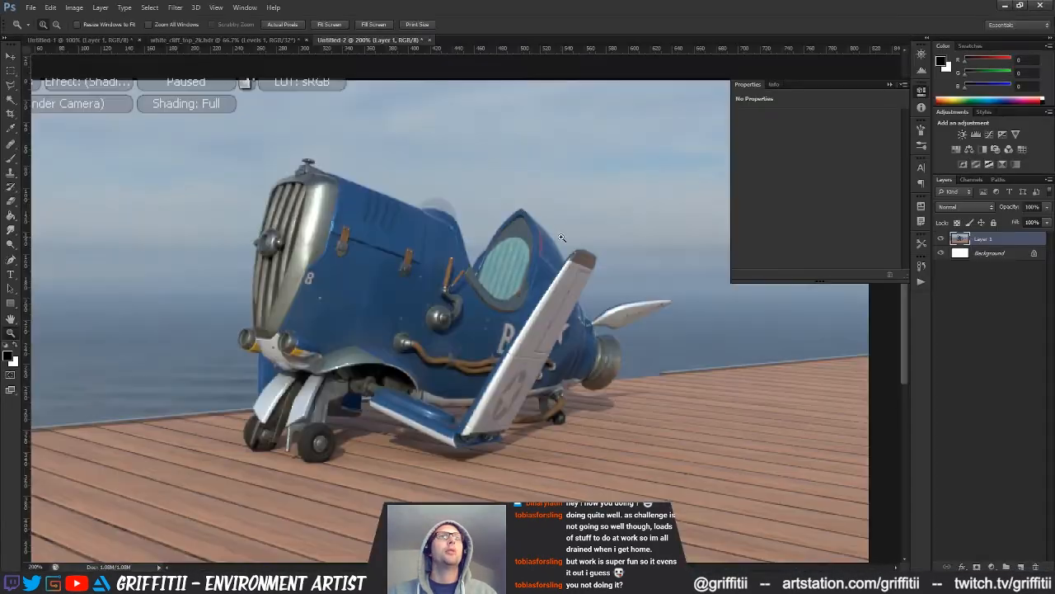
left_click(507, 305, "alt")
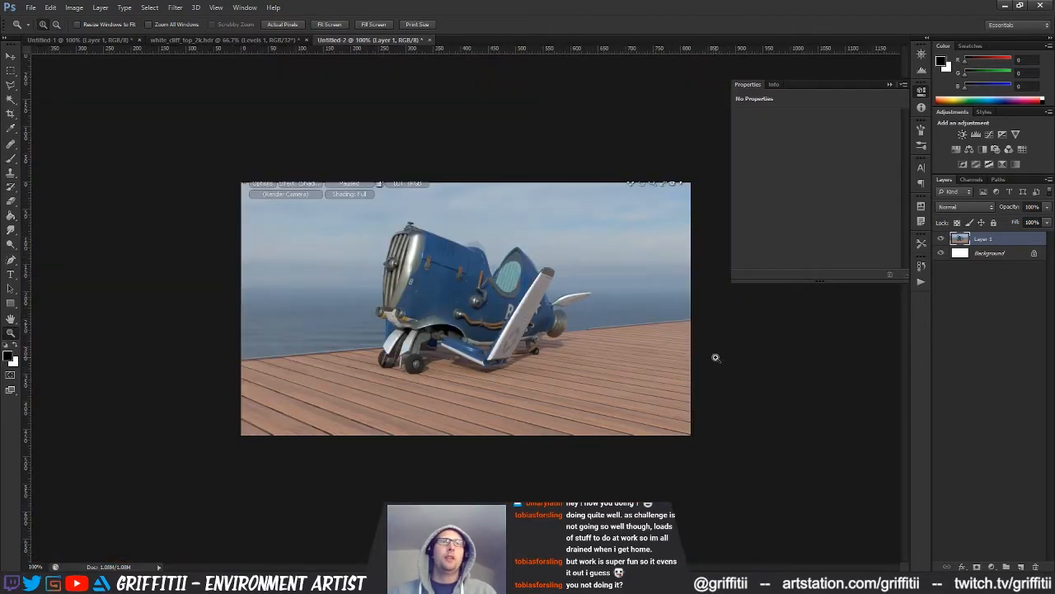
key("alt+Tab")
left_click(462, 175)
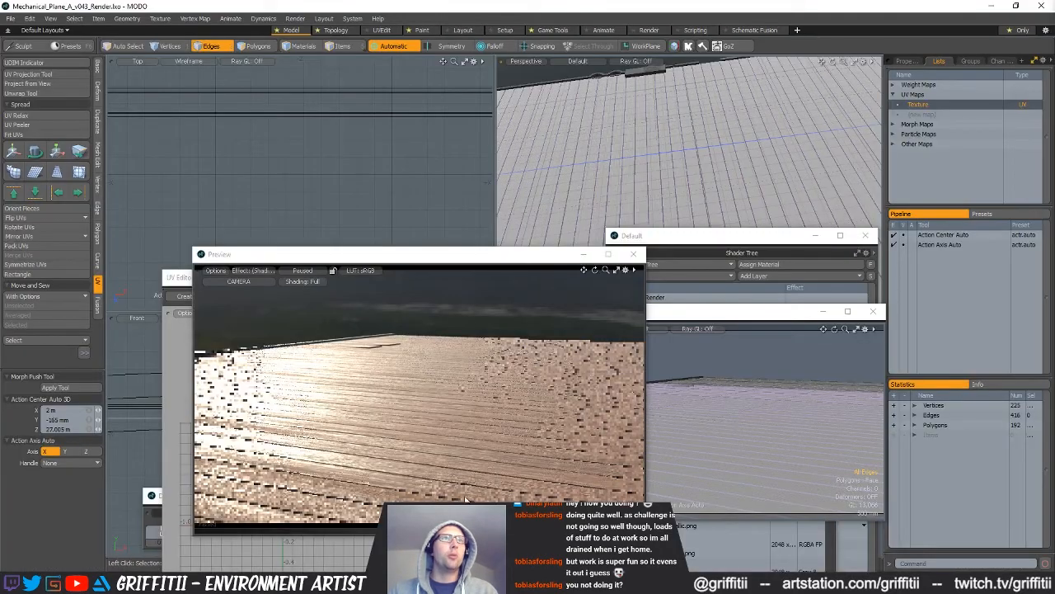
key("alt+Tab")
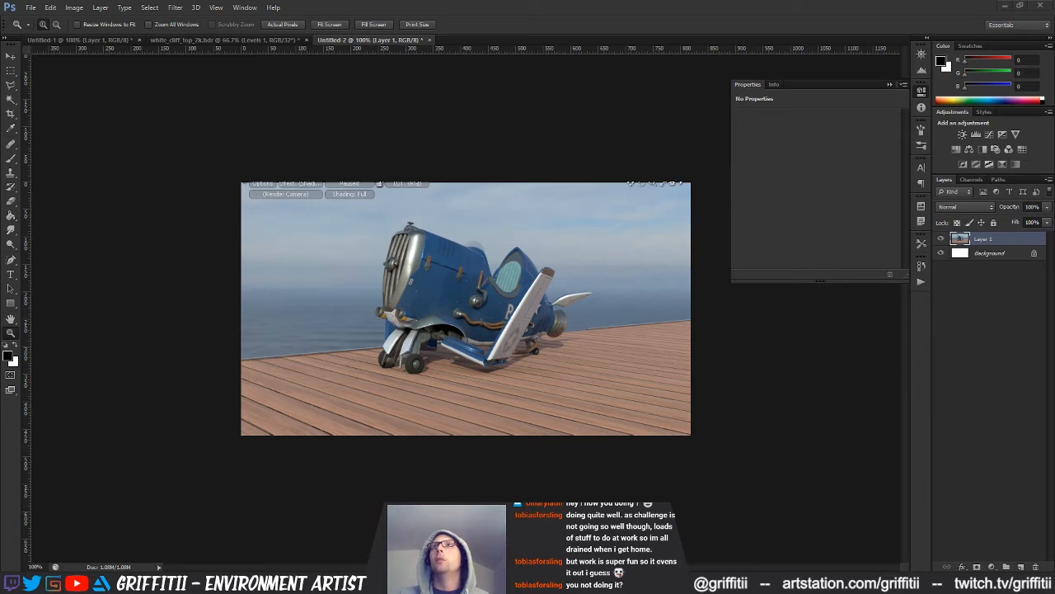
- Bring the ArtStation browser window over, view the Wild West final painting at full size, and move the window away
left_click_drag(1054, 92, 437, 76)
left_click_drag(617, 79, 424, 30)
scroll(766, 333, "down", 3)
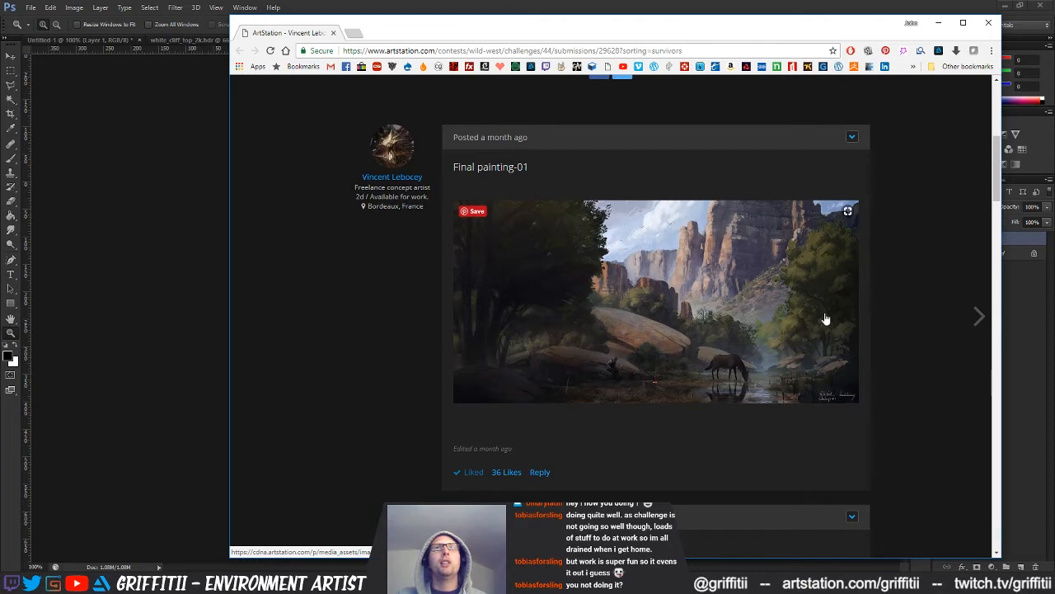
left_click(534, 248)
left_click(520, 241)
left_click(508, 244)
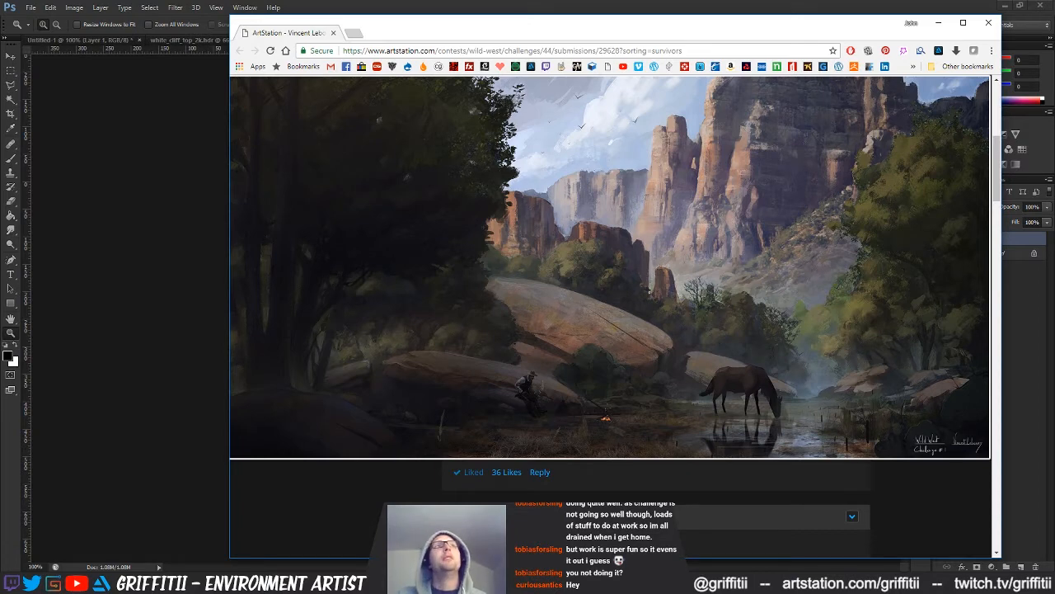
left_click(649, 292)
mouse_move(278, 38)
left_mouse_down()
mouse_move(1053, 37)
mouse_move(1054, 45)
mouse_move(987, 65)
mouse_move(1054, 65)
left_mouse_up()
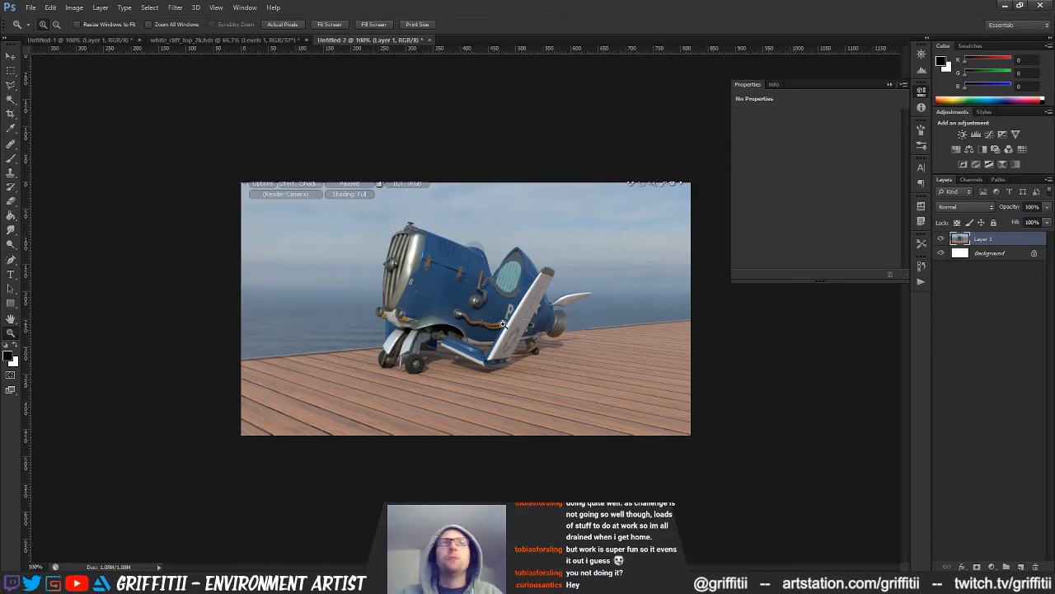
- Close the Untitled-1 document in Photoshop without saving it
left_click(493, 286, "alt")
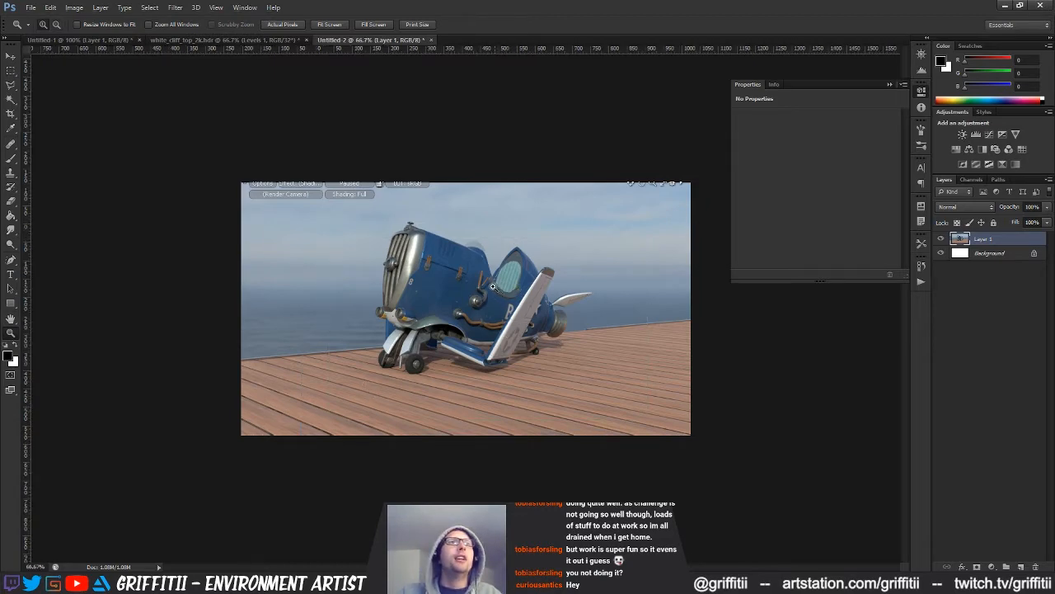
left_click(493, 286)
left_click(494, 314)
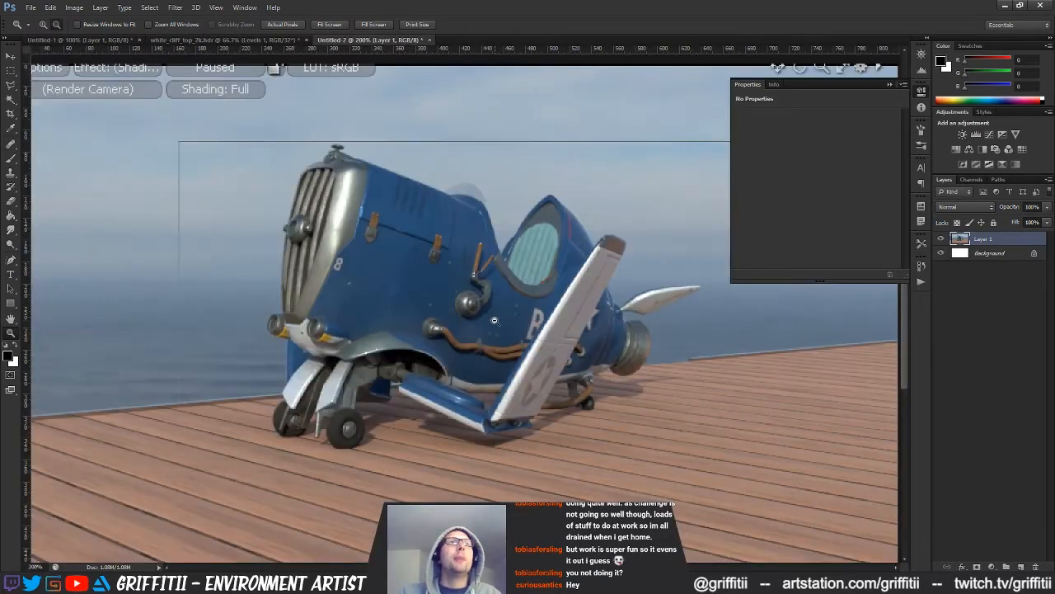
left_click(477, 286, "alt")
key("m")
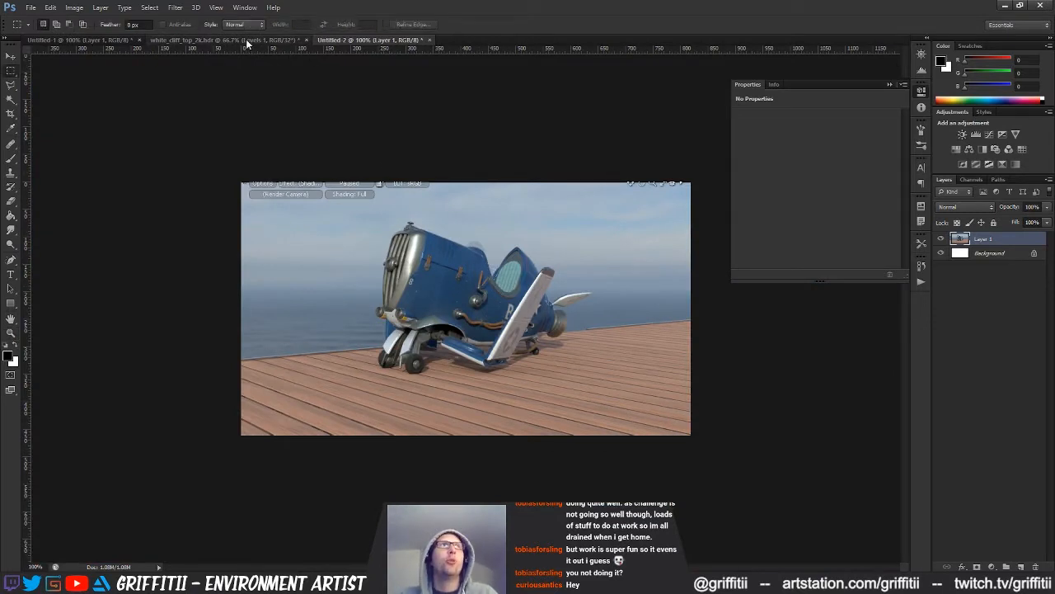
left_click(139, 40)
left_click(543, 219)
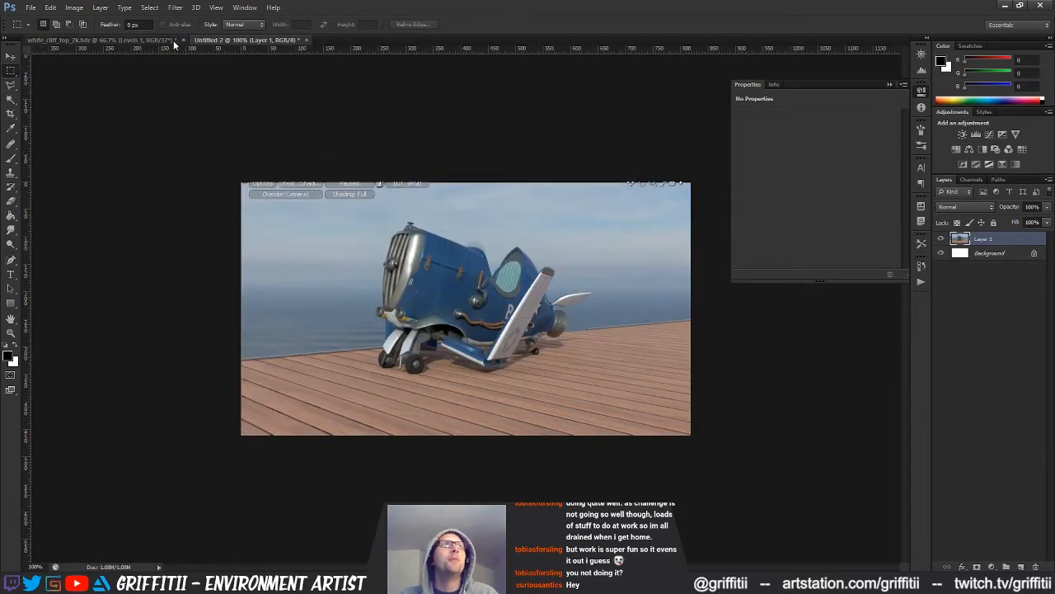
- Browse for an image to open in the Mechanical_Plane project's Substances folder, inside the PBR Exports subfolder
key("ctrl+o")
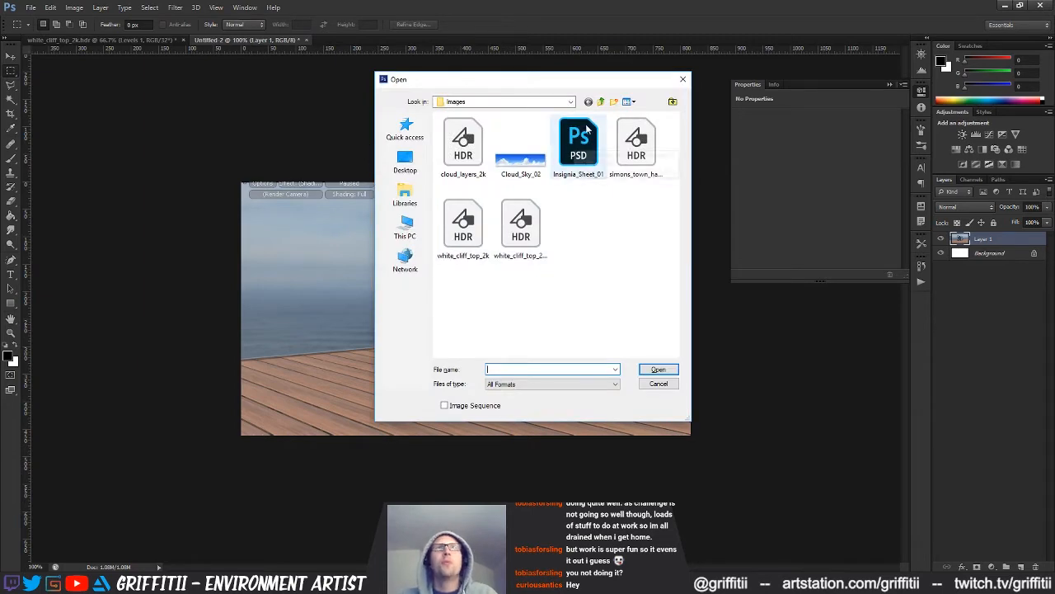
left_click_drag(586, 80, 598, 117)
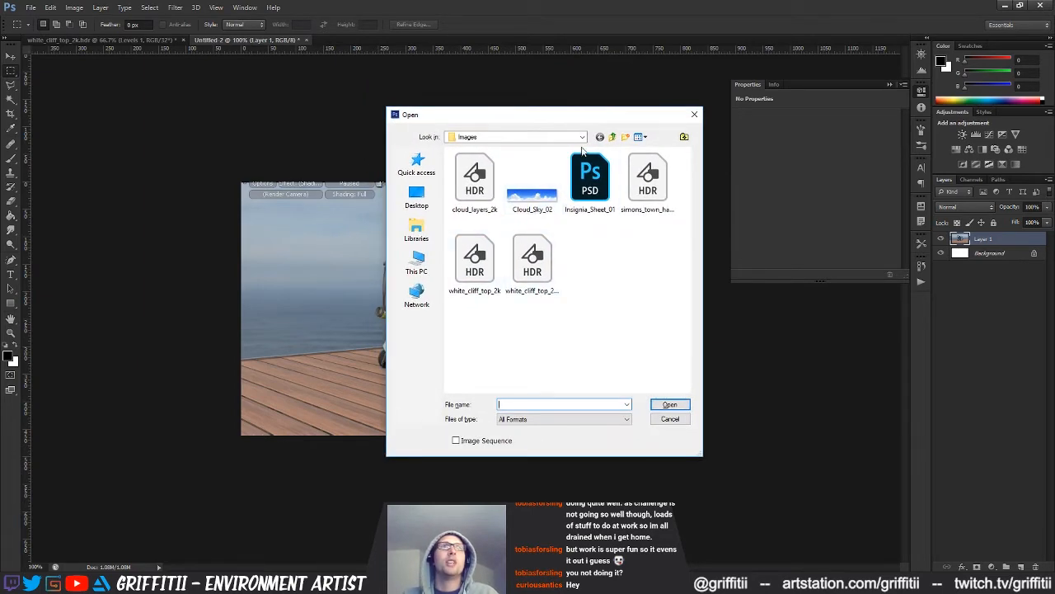
left_click(612, 137)
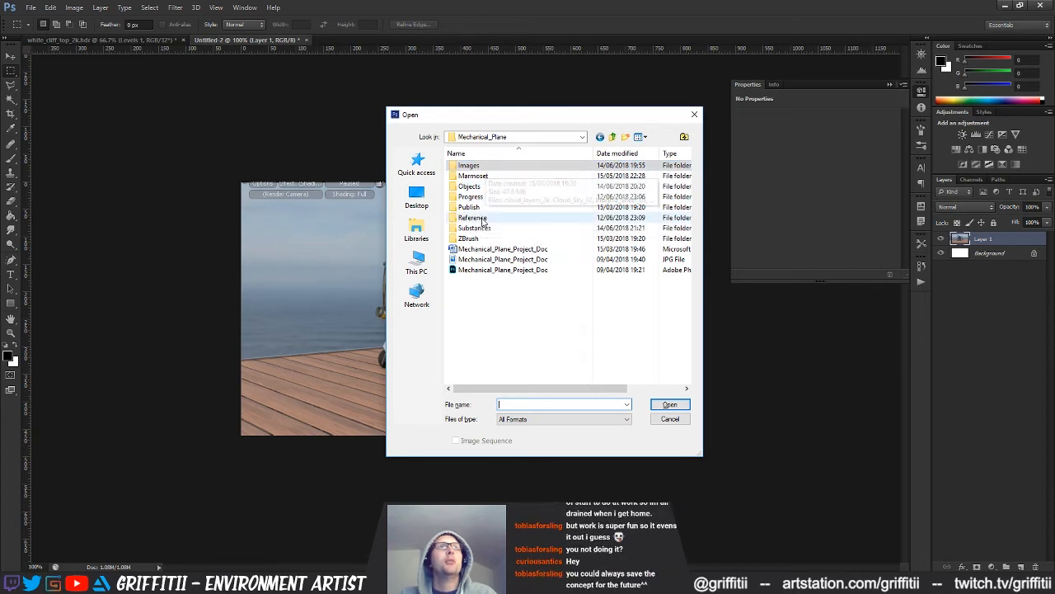
double_click(475, 228)
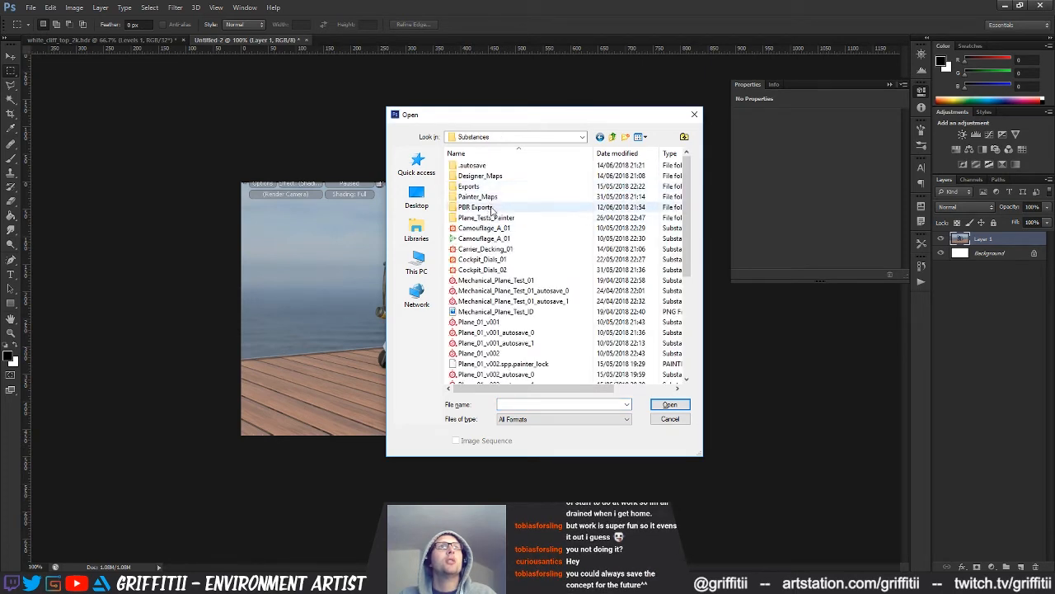
left_click(486, 206)
double_click(488, 208)
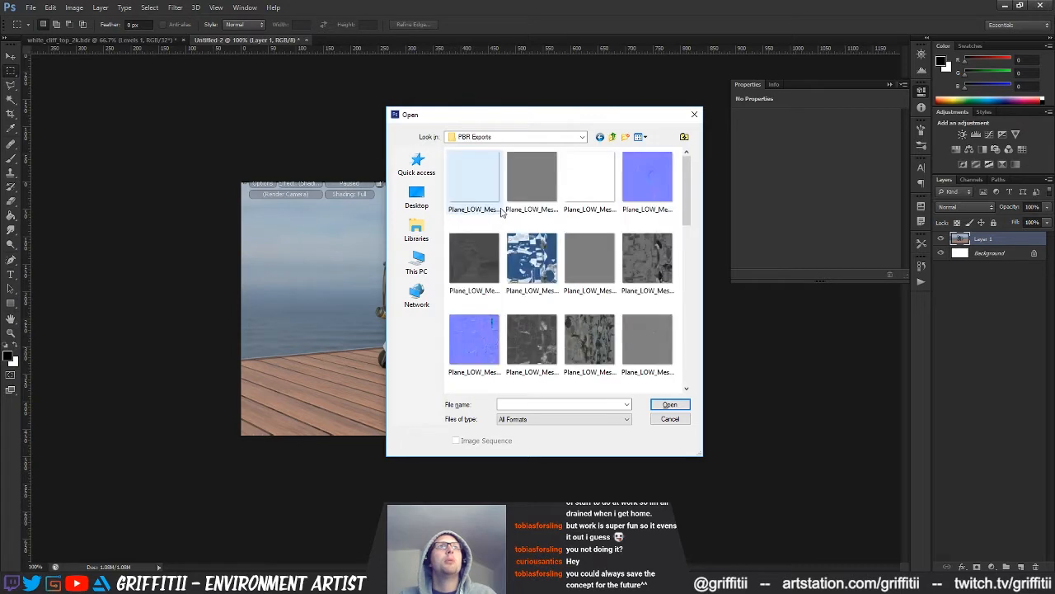
- Open the Plane_LOW_MeshNames_Metal_Body_Normal.png map from the PBR Exports folder
scroll(672, 222, "down", 4)
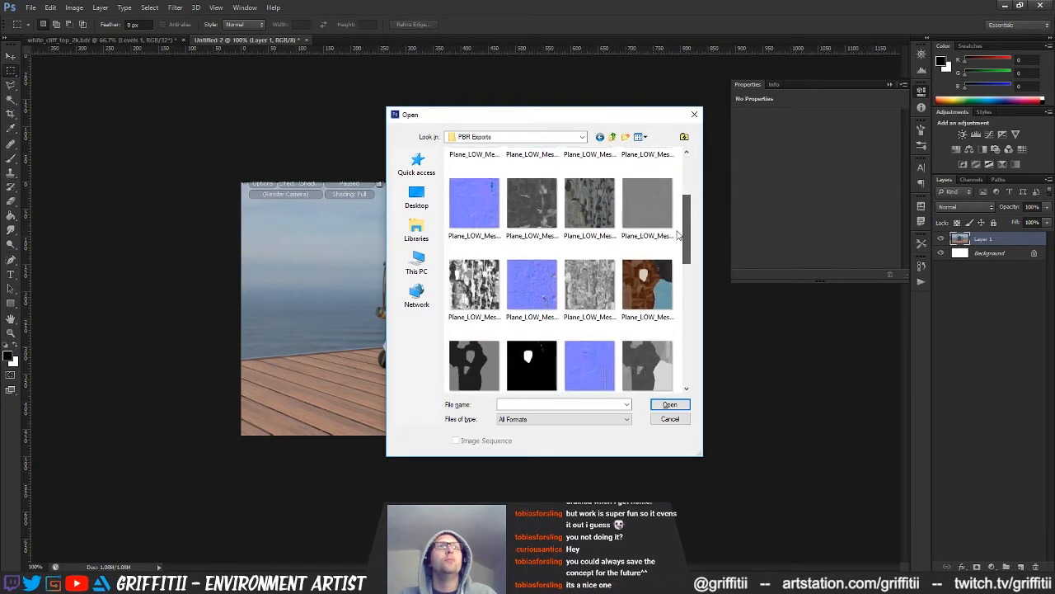
scroll(674, 248, "down", 3)
scroll(672, 267, "up", 2)
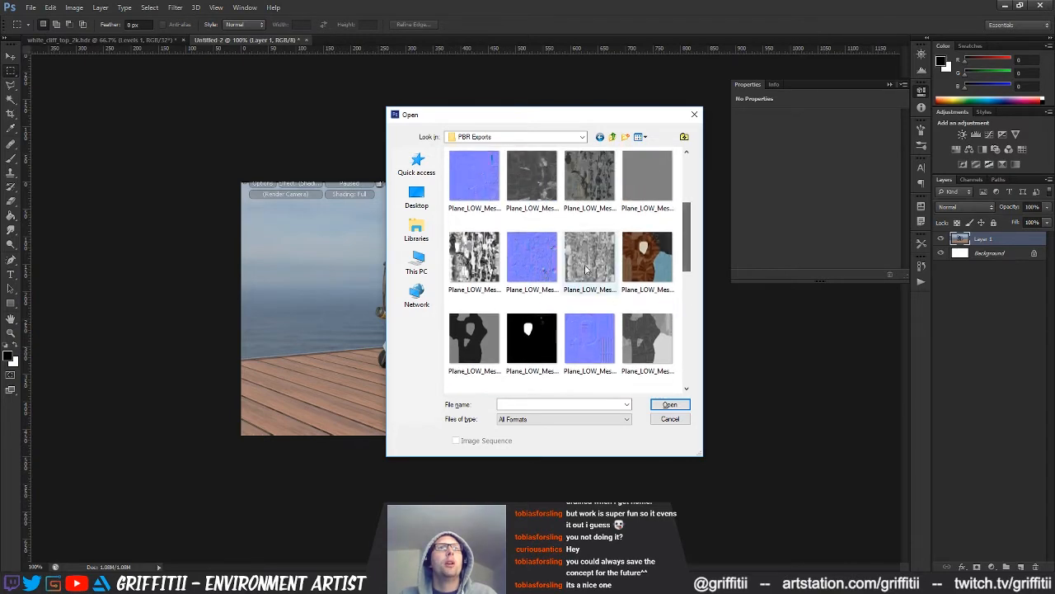
left_click(538, 261)
left_click(482, 198)
left_click(670, 404)
- Examine the dark red patch at the lowest point of the large curved edge in the metal body normal map
key("z")
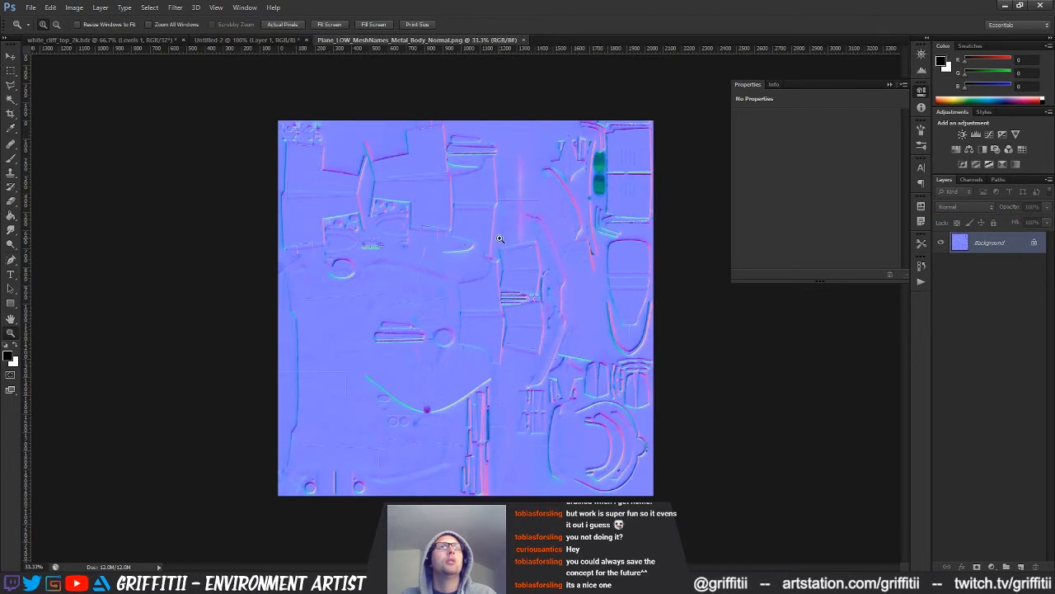
left_click(498, 238)
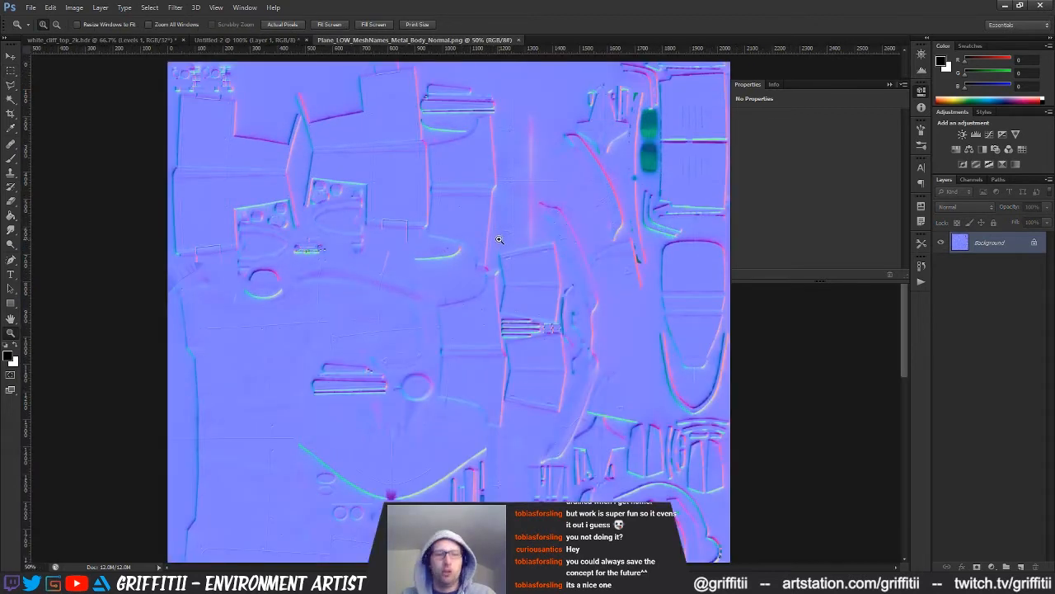
key("m")
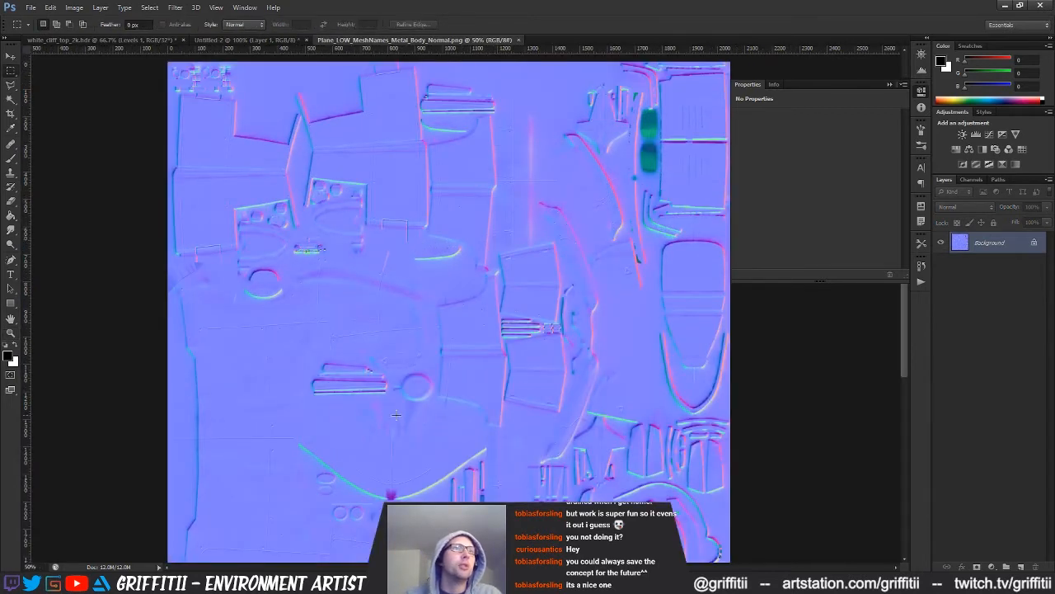
key("z")
left_click(396, 497)
left_click(395, 498)
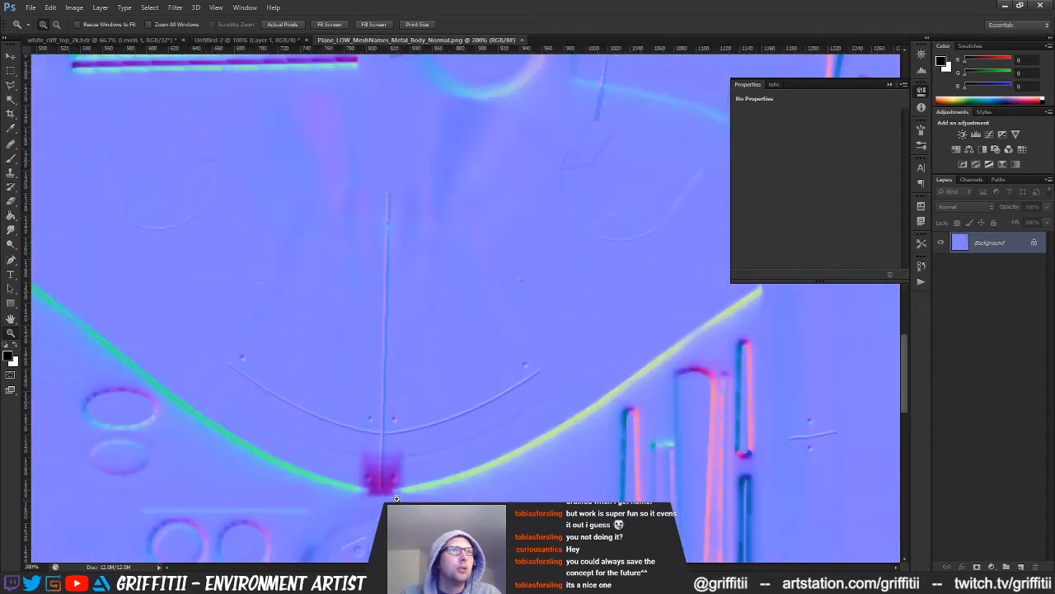
left_click_drag(351, 334, 415, 276)
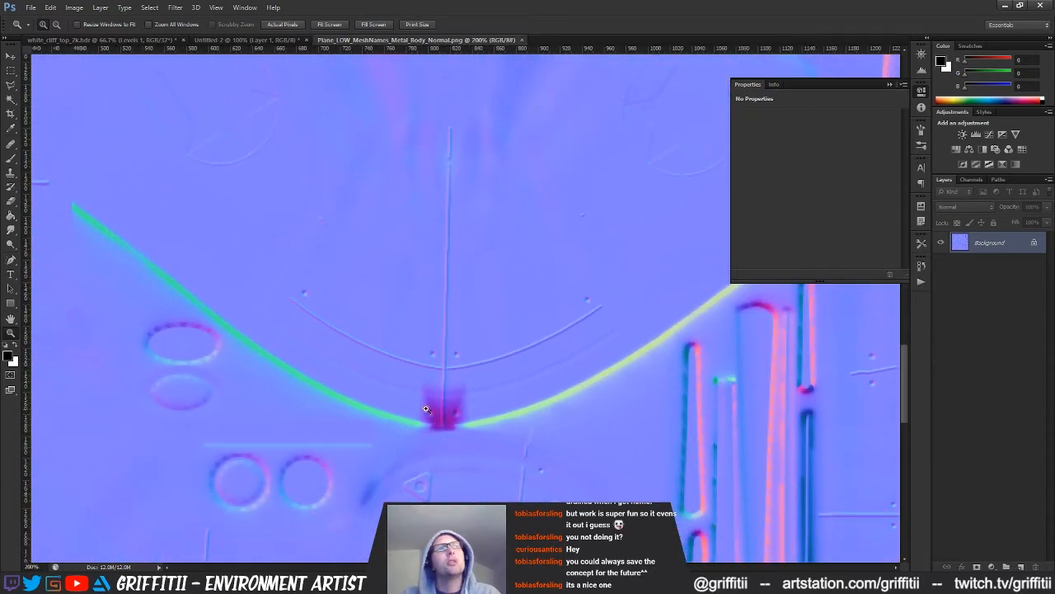
scroll(453, 408, "up", 3)
left_click(452, 354, "alt")
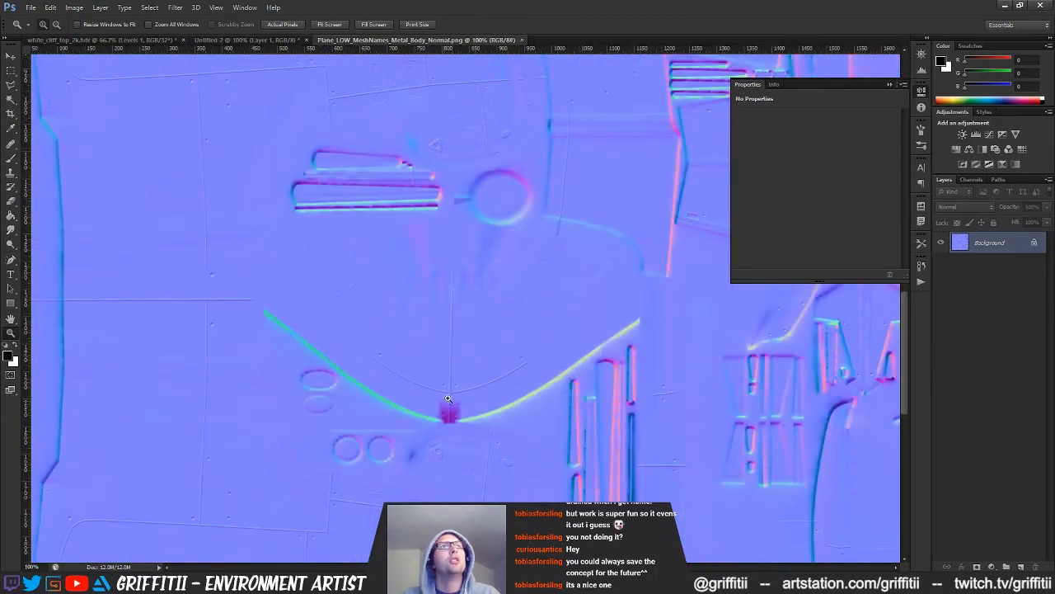
- Examine the panel edges and rivet details across the whole metal body normal map at 100% magnification
left_click_drag(374, 148, 473, 347)
left_click_drag(412, 89, 463, 245)
left_click_drag(500, 110, 450, 340)
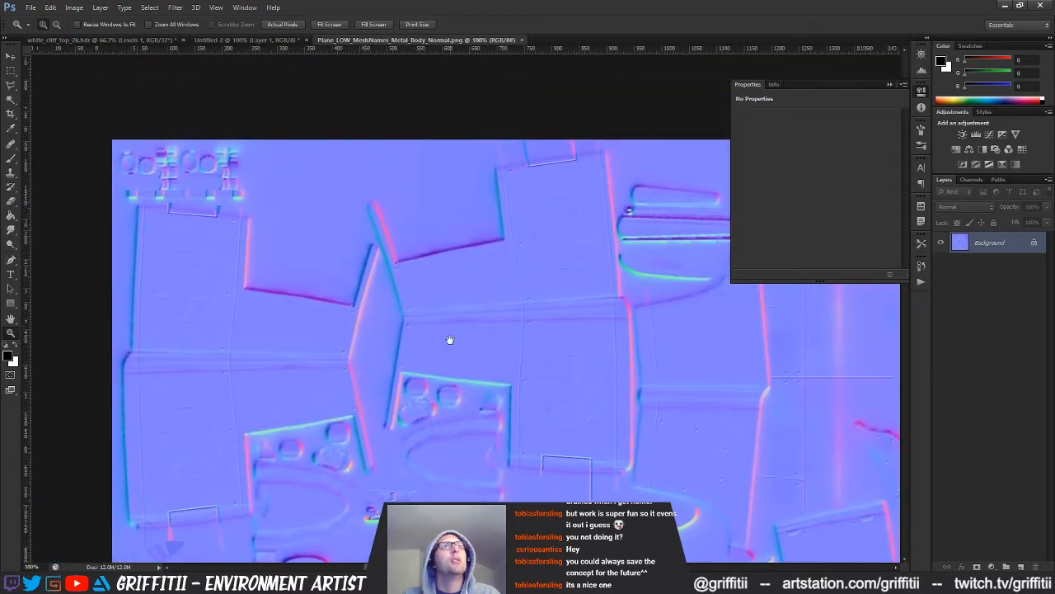
left_click_drag(529, 411, 313, 321)
left_click_drag(427, 335, 265, 354)
left_click_drag(509, 352, 371, 143)
left_click_drag(406, 383, 396, 494)
left_click_drag(397, 314, 397, 239)
left_click_drag(431, 438, 433, 206)
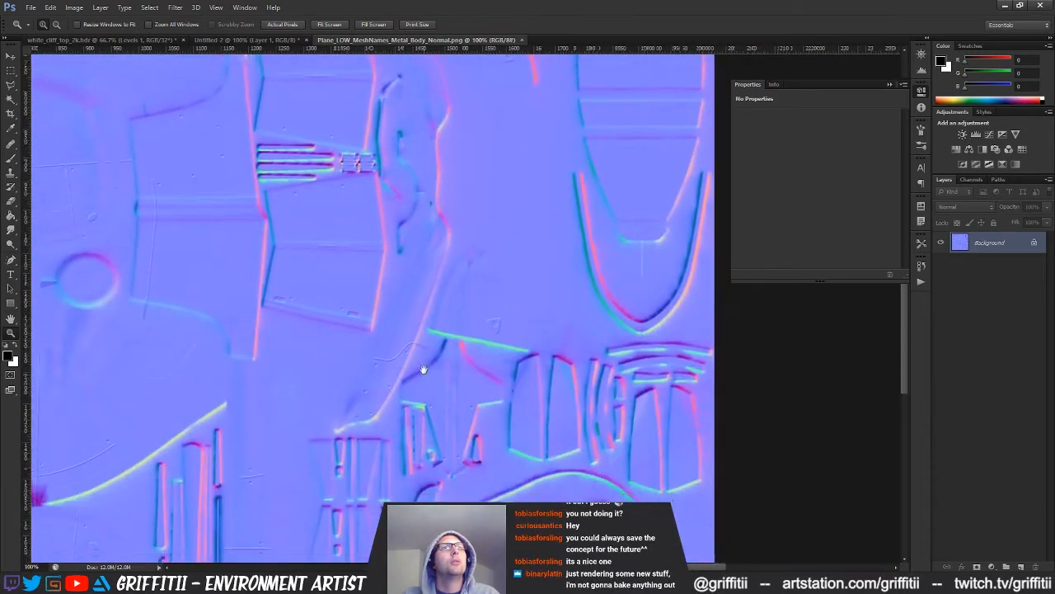
left_click_drag(423, 370, 407, 232)
left_click_drag(405, 398, 403, 225)
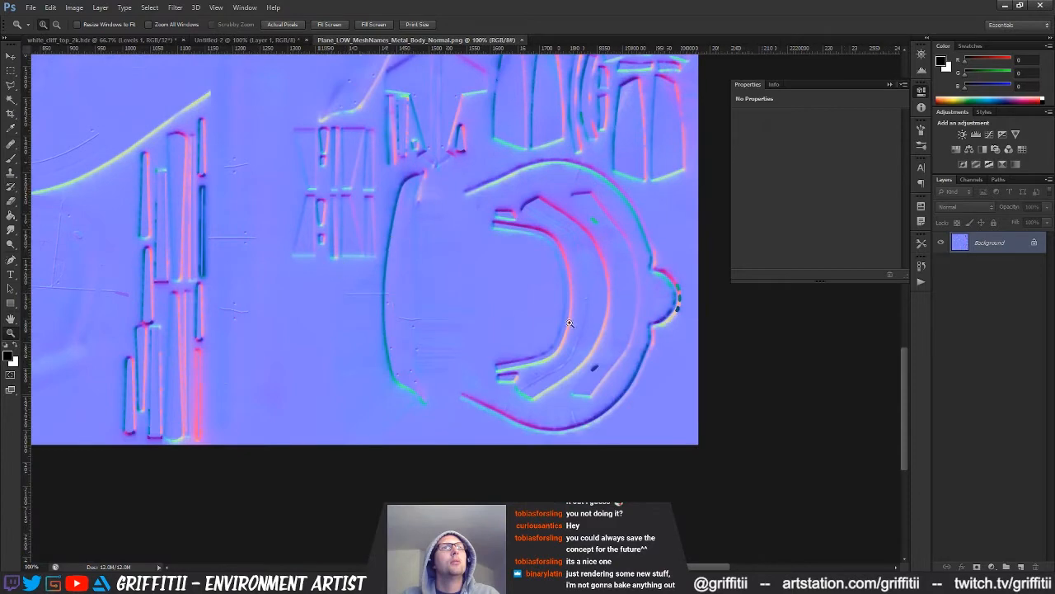
left_click_drag(342, 364, 660, 373)
left_click_drag(347, 342, 690, 393)
left_click_drag(456, 295, 106, 366)
left_click_drag(380, 341, 185, 358)
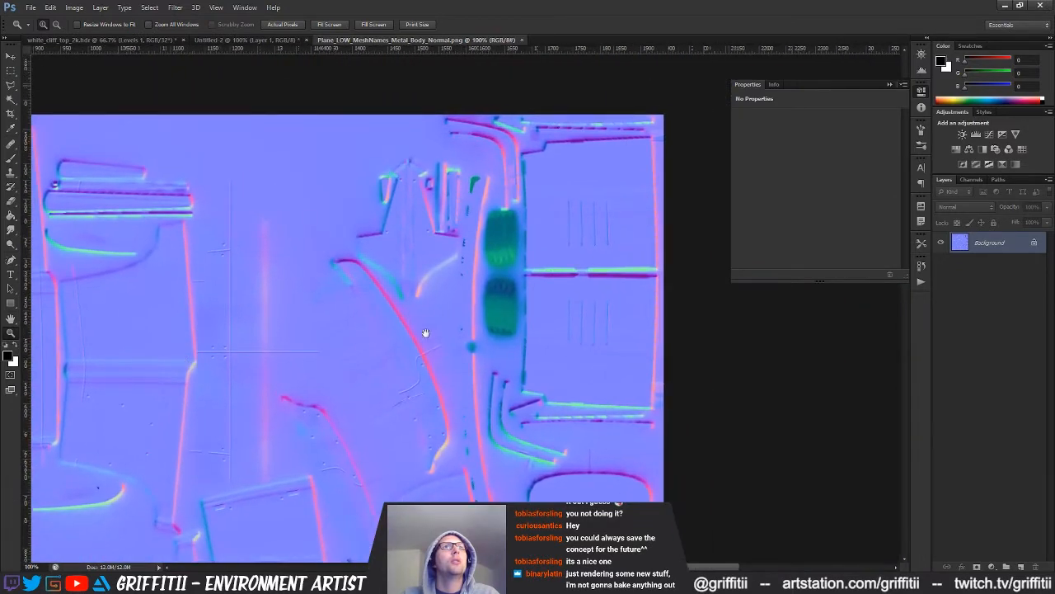
- Examine the green patches and the slotted panels near the normal map's upper-right corner at 200% magnification
left_click(600, 278)
left_click_drag(587, 288, 498, 411)
scroll(483, 325, "down", 4)
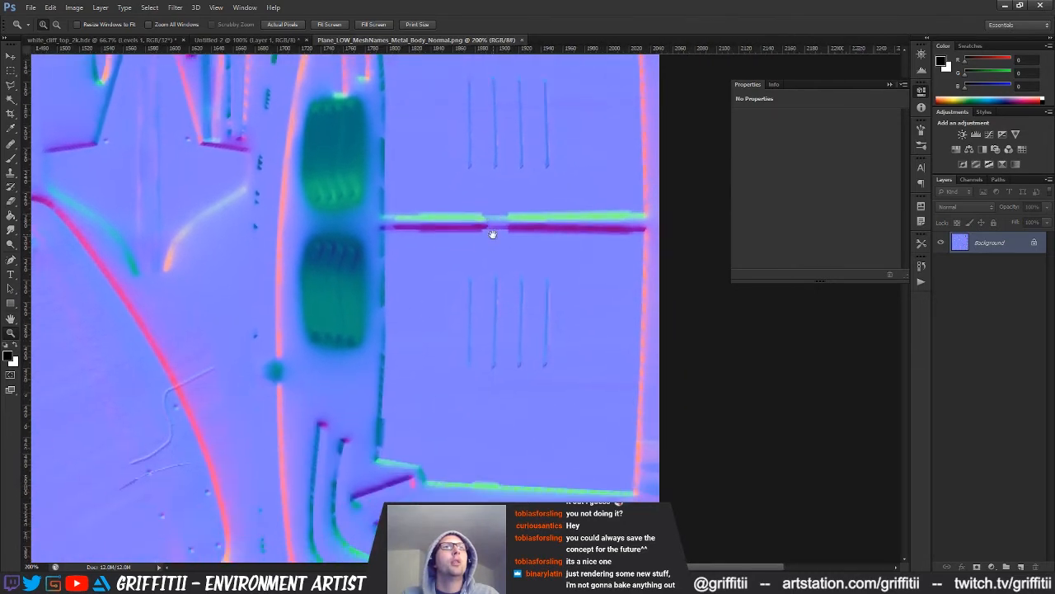
scroll(492, 233, "down", 2)
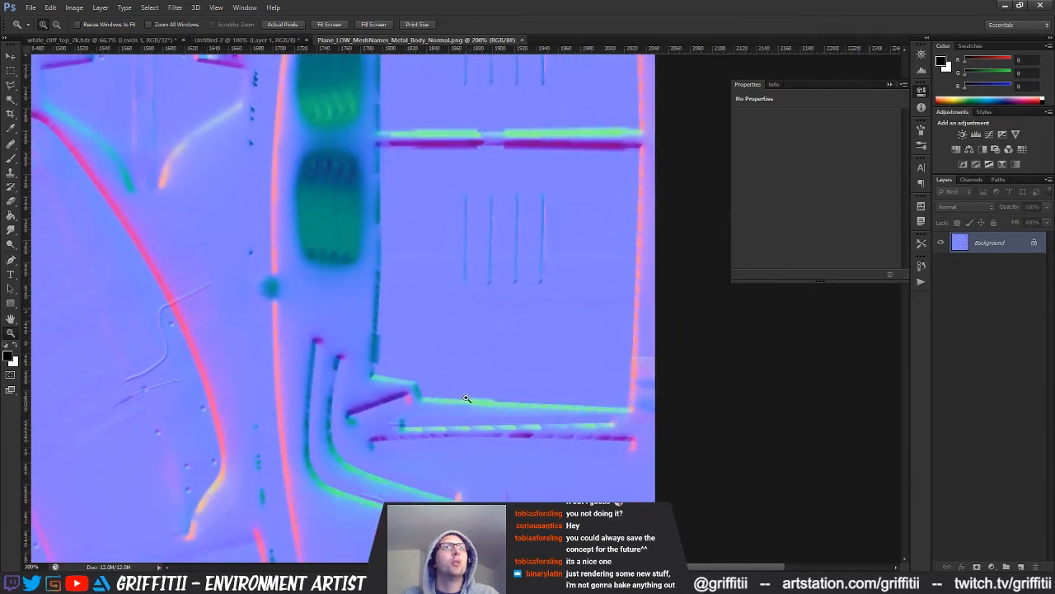
left_click_drag(461, 265, 415, 338)
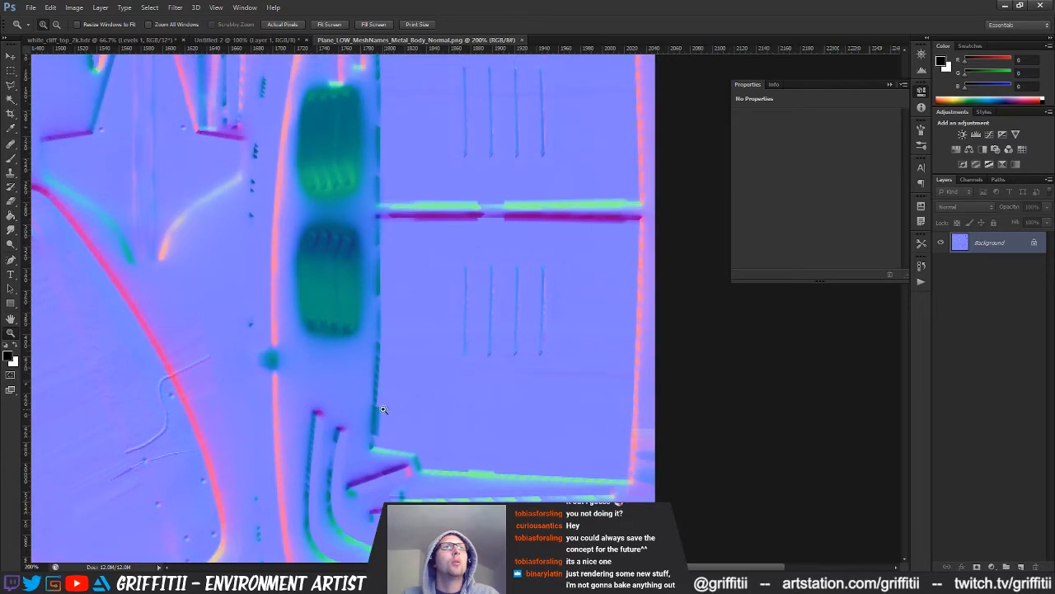
left_click_drag(413, 267, 421, 306)
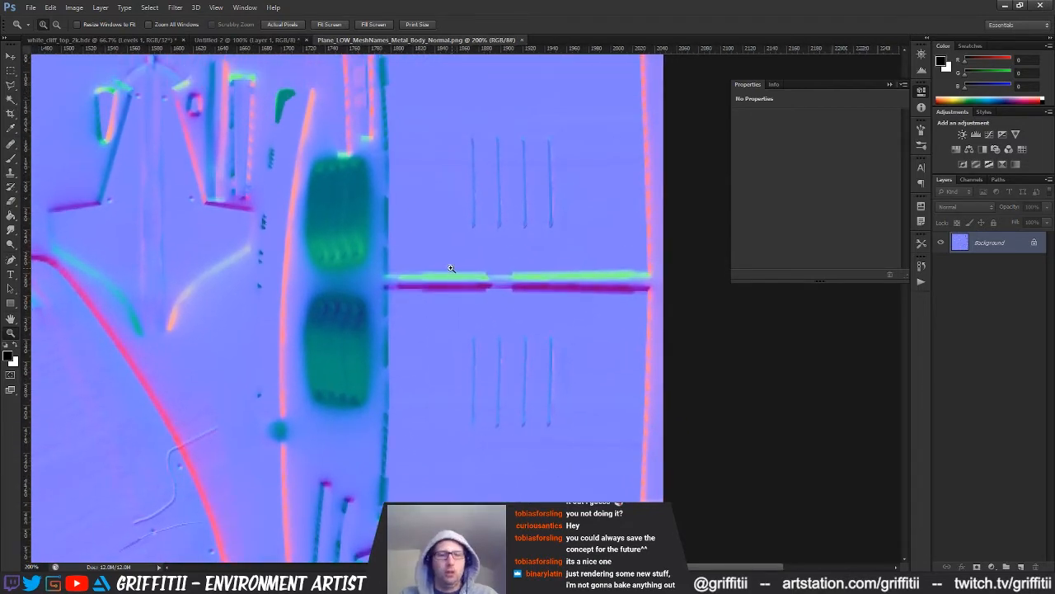
key("m")
- Switch to MODO and load the Mechanical_Plane_A_v043 scene, declining alternate files for all missing images
key("alt+Tab")
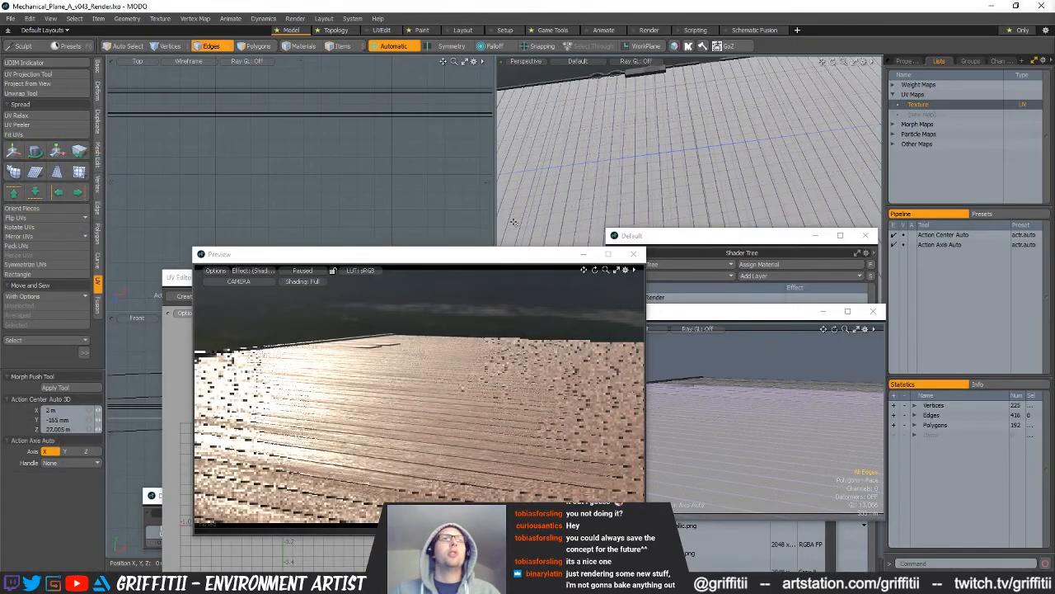
key("ctrl+o")
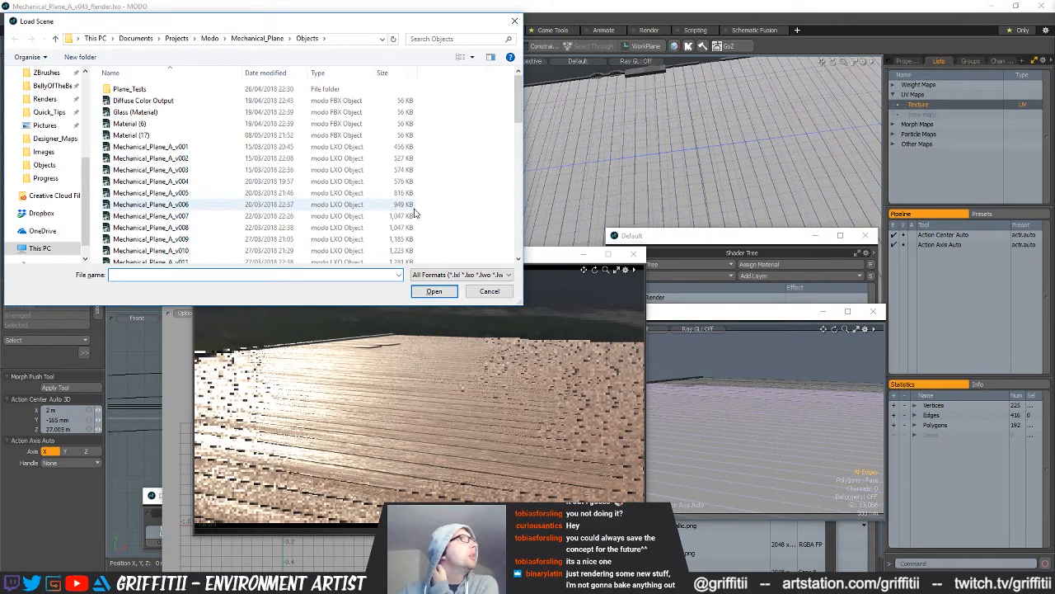
left_click_drag(215, 27, 466, 107)
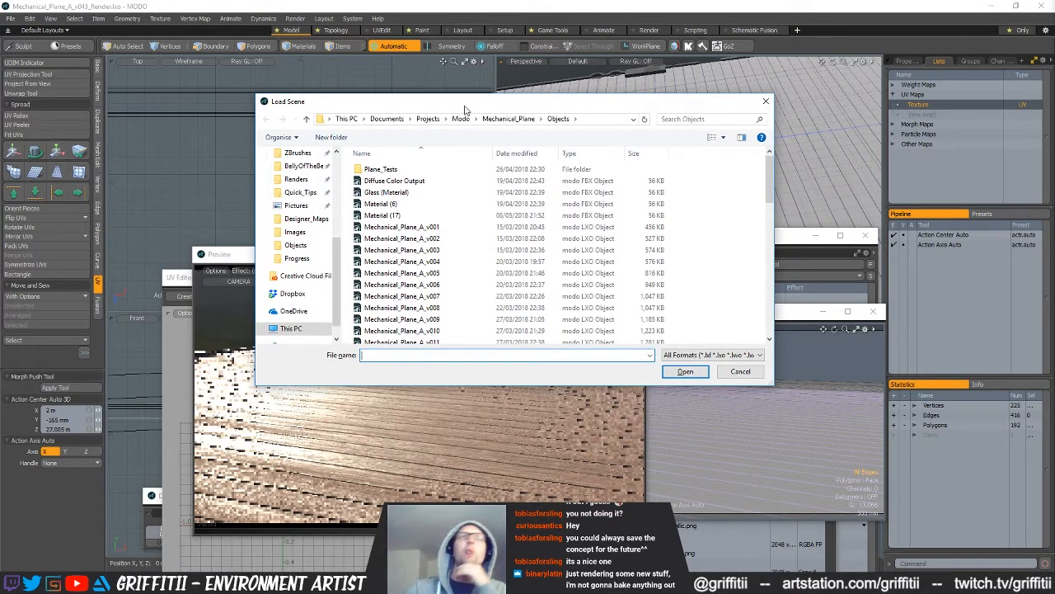
left_click(402, 250)
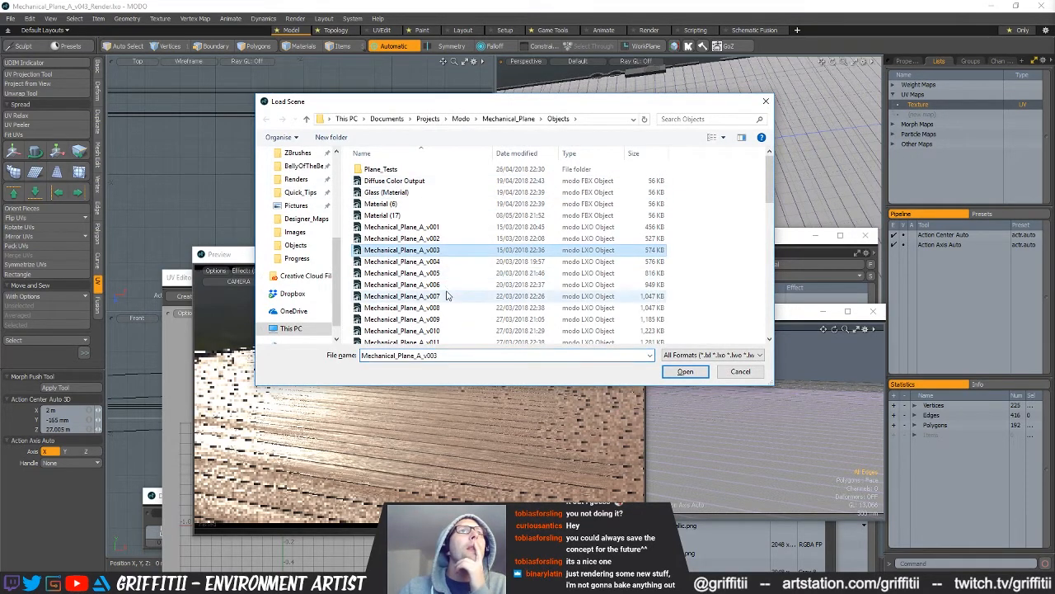
scroll(446, 295, "down", 9)
scroll(446, 296, "down", 5)
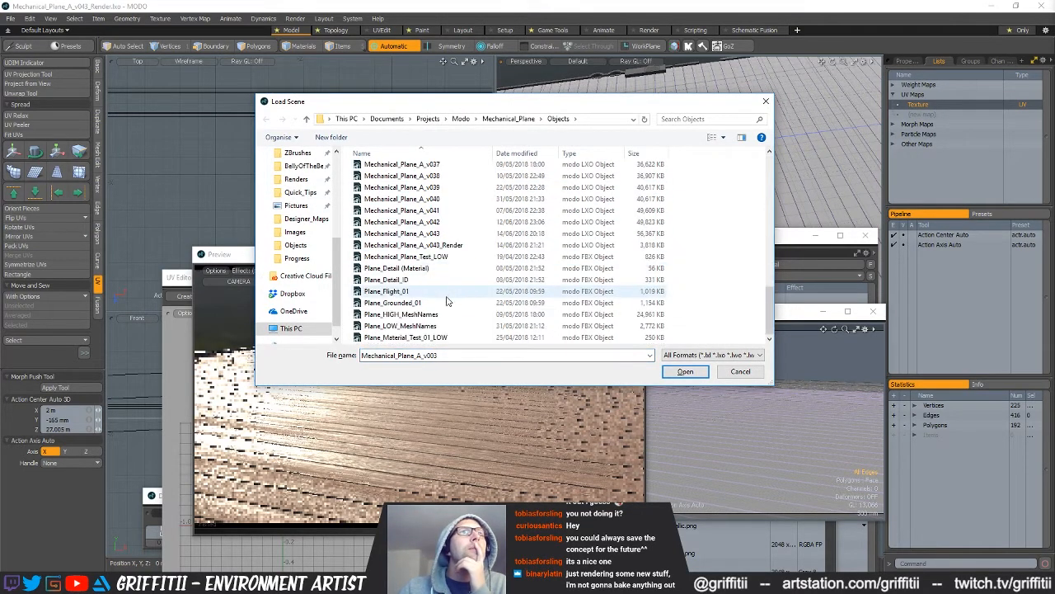
double_click(430, 234)
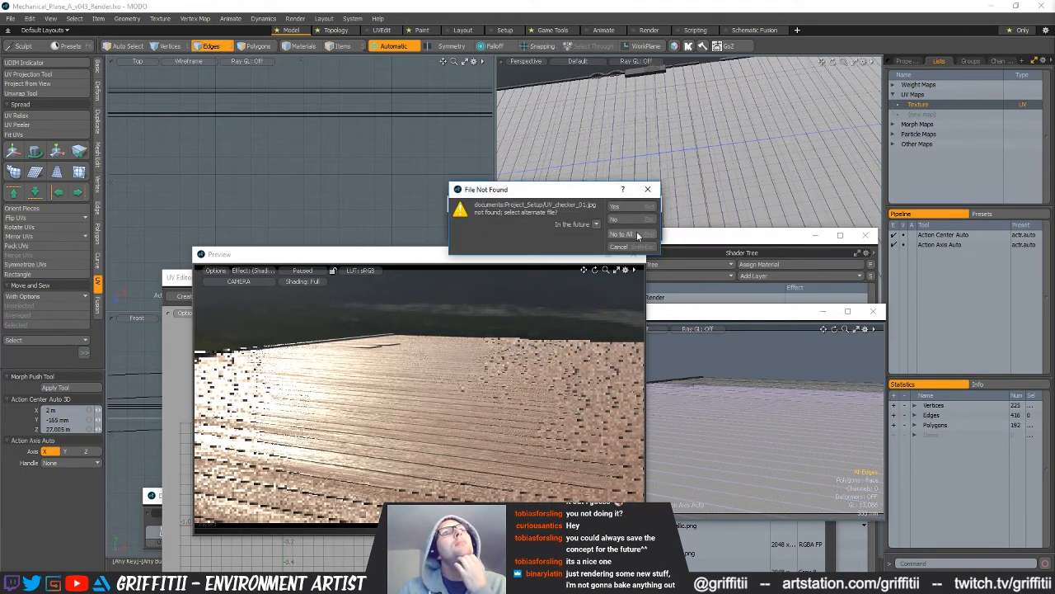
left_click(648, 234)
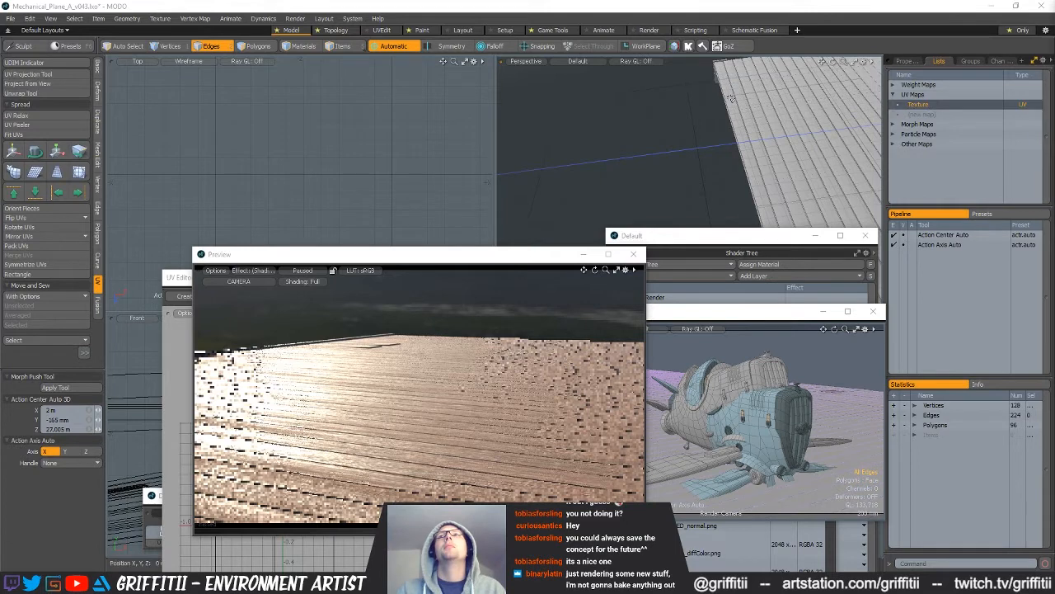
- Hide the deck in the perspective view so that the plane stands alone, and frame the plane's body
key("shift+a")
left_click_drag(725, 144, 767, 124, "alt")
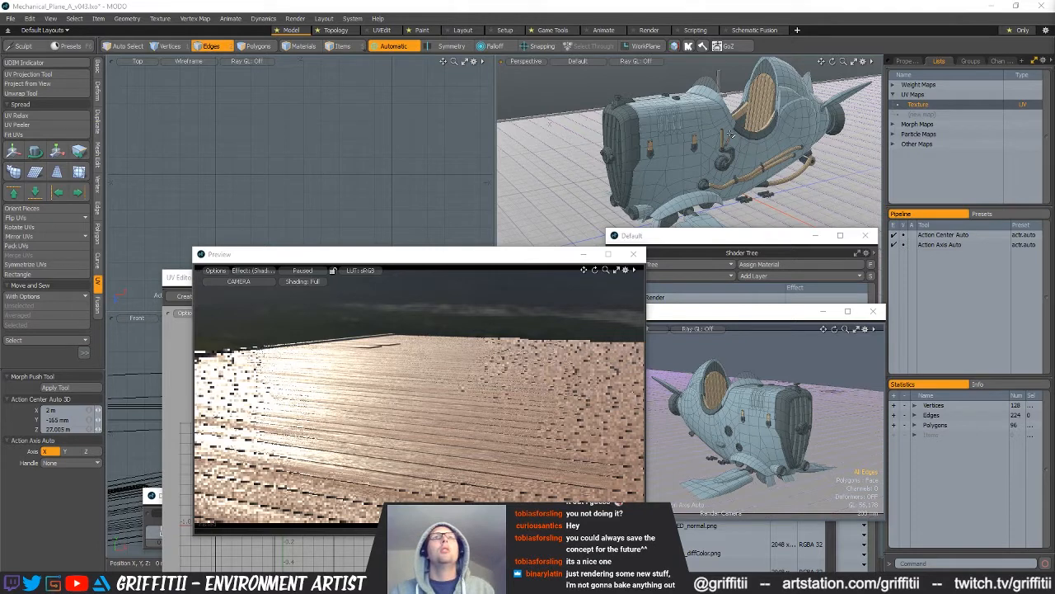
left_click_drag(713, 144, 771, 155, "alt")
scroll(771, 155, "down", 3)
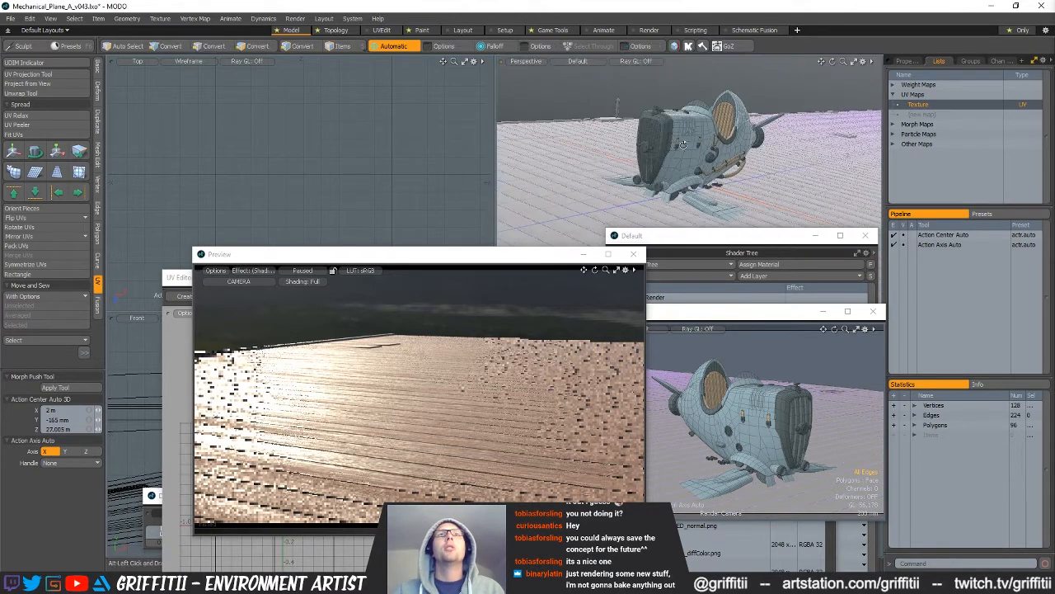
key("h")
left_click_drag(771, 155, 825, 178, "alt")
scroll(754, 132, "up", 4)
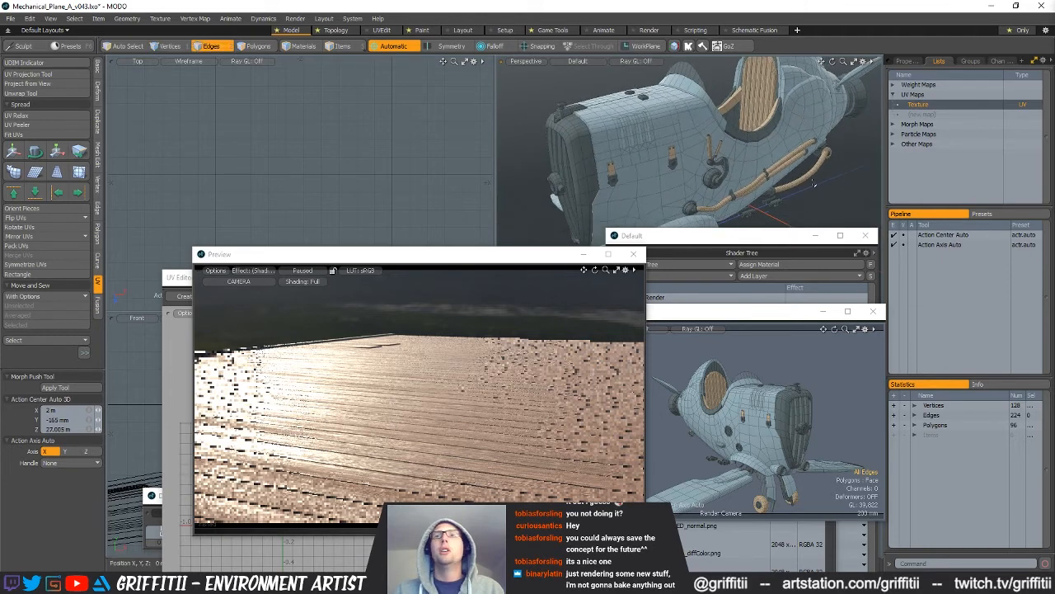
- Select the polygons of the cockpit hood's outer shell, frame them in the perspective view, and clear the selection
key("5")
left_click_drag(734, 89, 746, 114, "alt")
left_click(749, 107)
key("3")
double_click(745, 101)
key("shift+a")
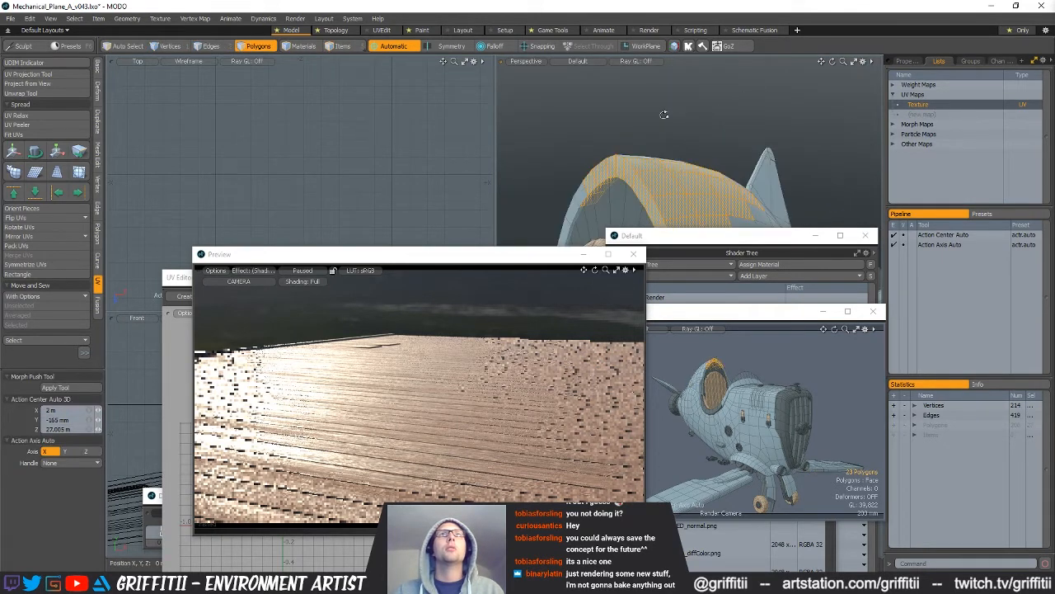
left_click_drag(665, 113, 703, 132, "alt")
left_click(703, 132)
- Move the floating camera view, Shader Tree and Clips windows aside to uncover the model viewports
left_click_drag(737, 311, 361, 314)
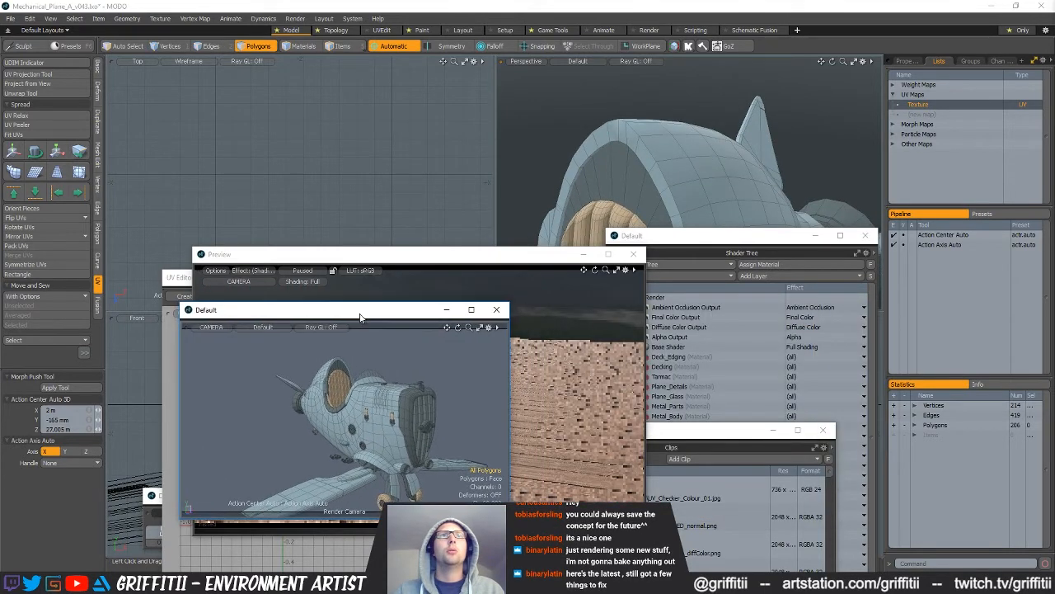
left_click_drag(656, 242, 362, 274)
left_click(665, 431)
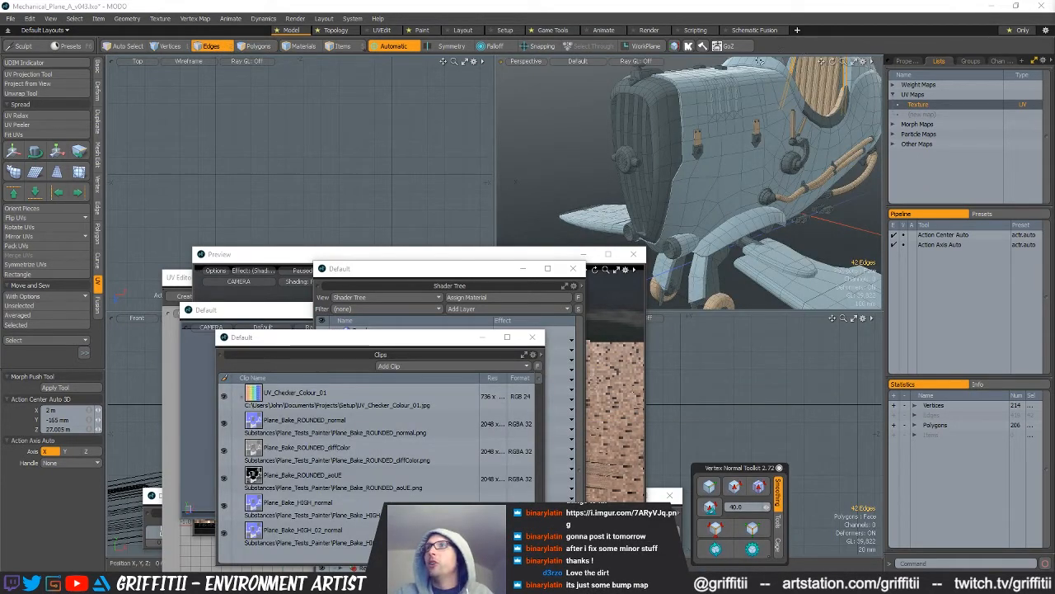
- Switch to Photoshop, examine the metal body normal map around the louvred panel islands, and return to MODO
left_click_drag(660, 190, 681, 171, "alt")
key("alt+Tab")
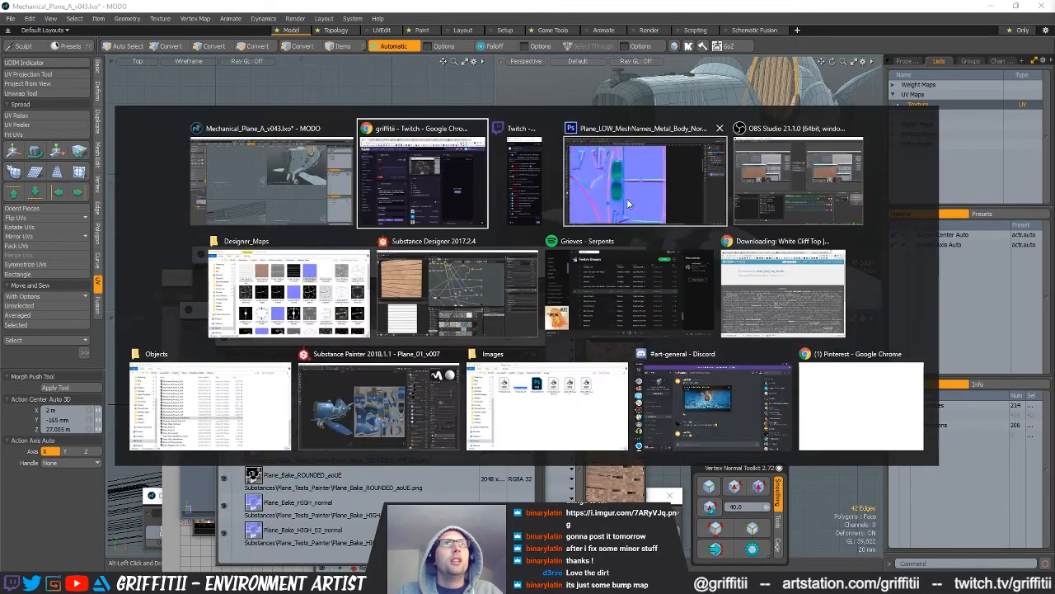
left_click(626, 198, "alt")
left_click_drag(448, 337, 493, 230)
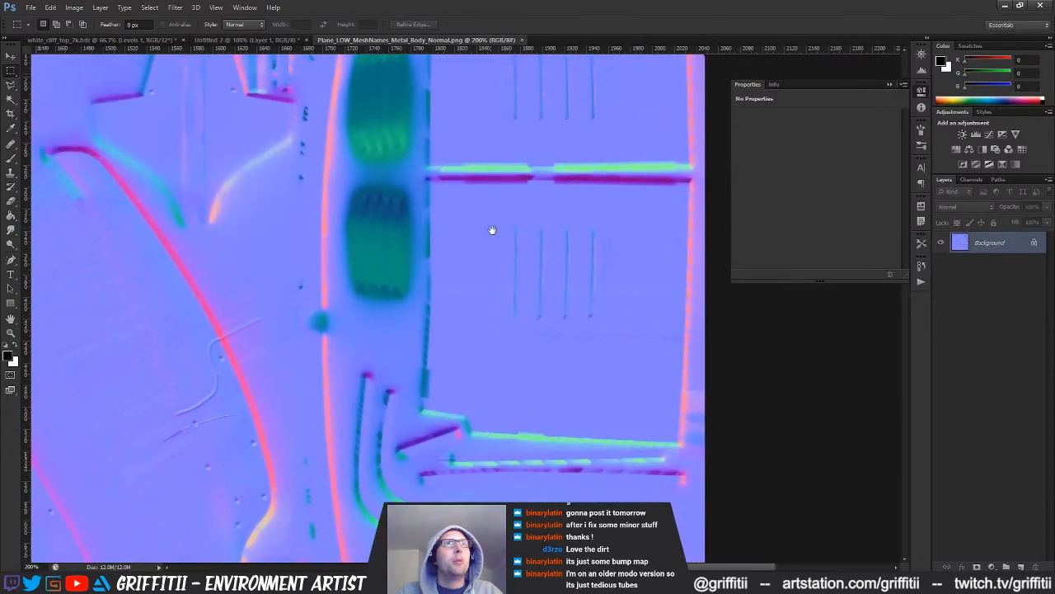
left_click(532, 255, "alt")
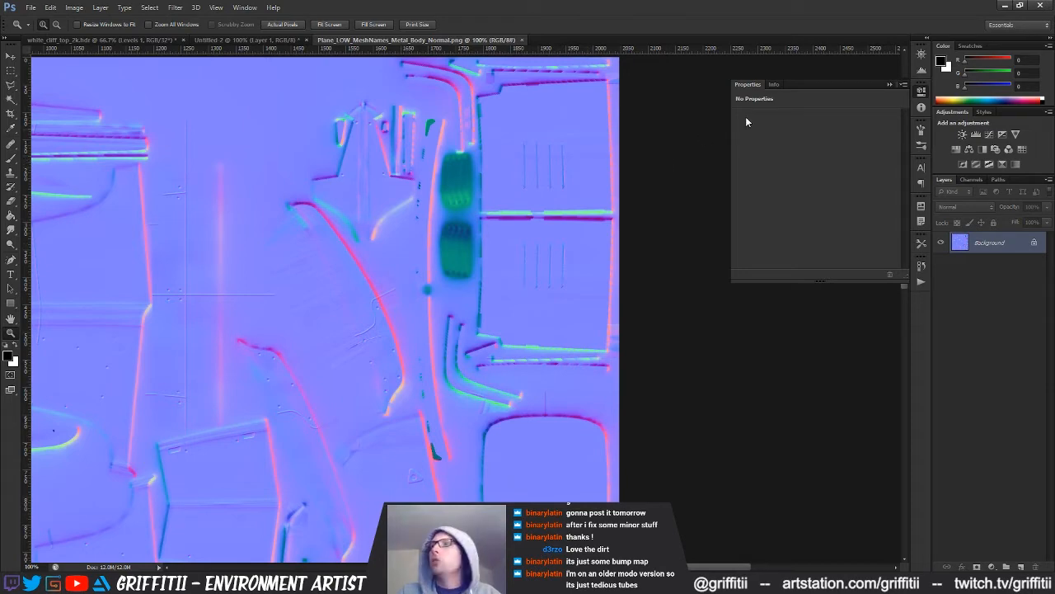
left_click(1005, 6)
- Clear the edge selection and draw an open curve sweeping from the plane's nose, underneath it and up behind the wing
left_click_drag(770, 216, 694, 162, "alt")
scroll(749, 211, "down", 3)
left_click(629, 306)
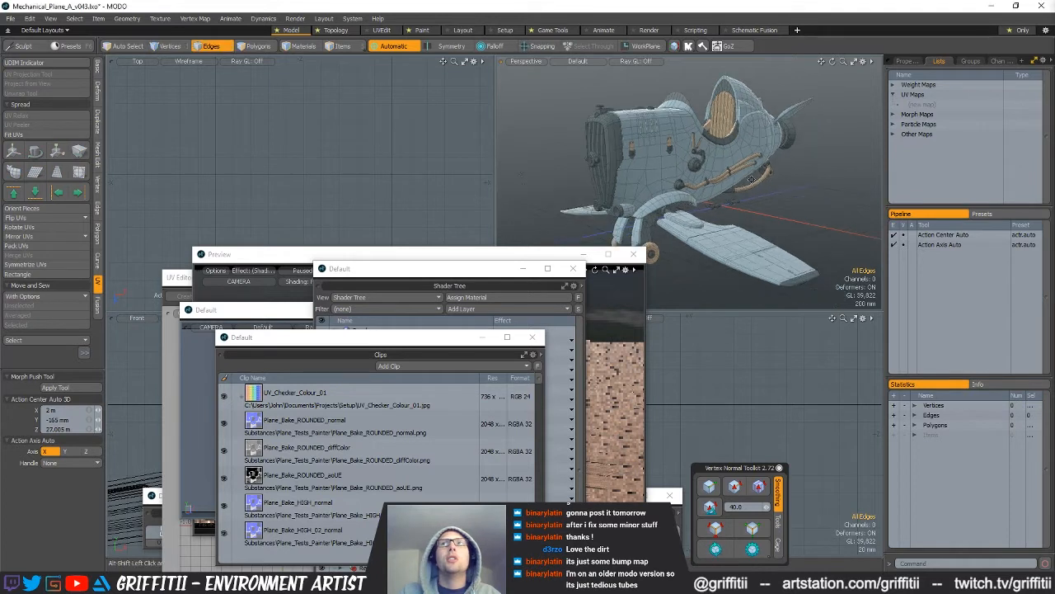
left_click(99, 68)
left_click_drag(565, 189, 582, 177, "alt+shift")
left_click(540, 178)
left_click(552, 214)
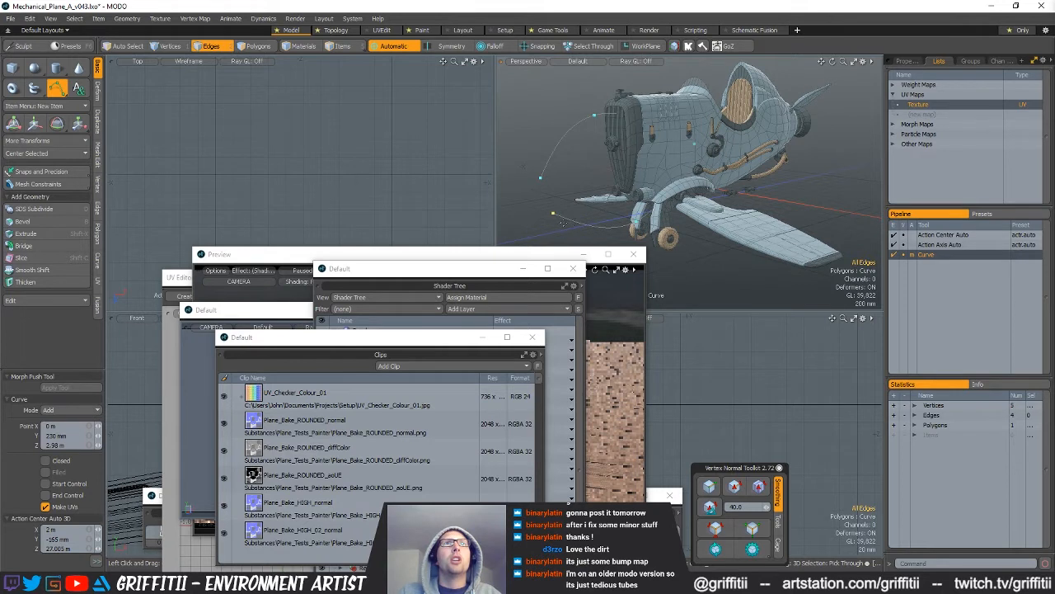
left_click(544, 234)
left_click(691, 280)
left_click(778, 261)
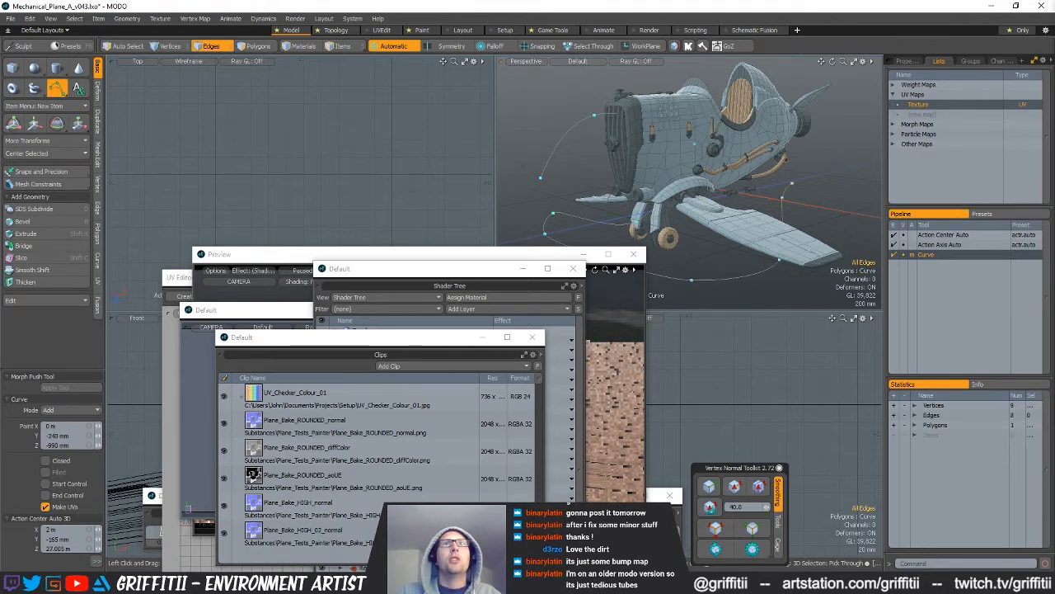
key("space")
- Turn on Render Curves for the curve's mesh and resume rendering in the Preview window
left_click_drag(822, 188, 836, 172, "alt+shift")
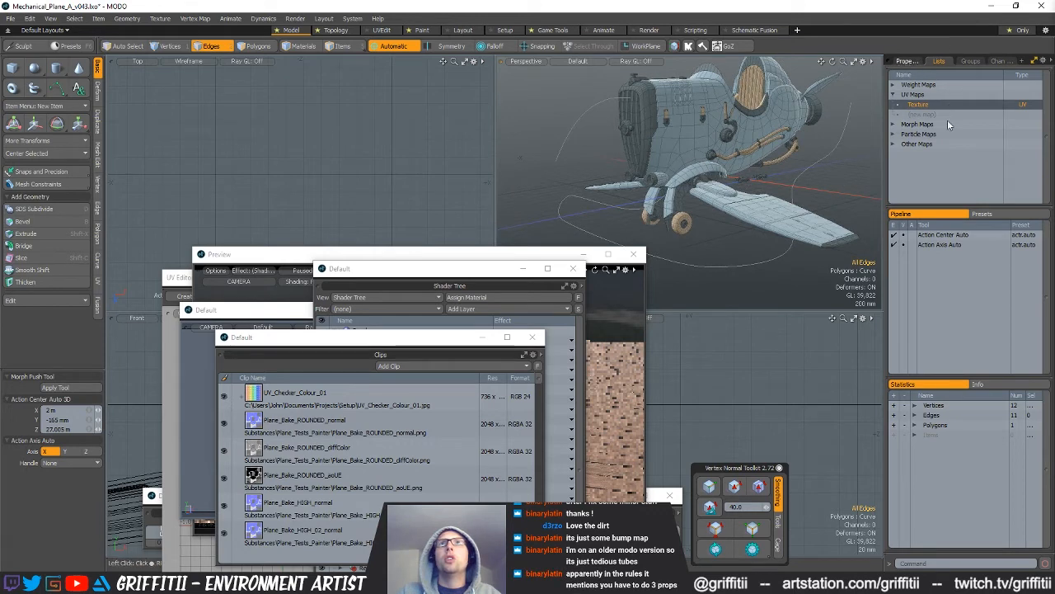
left_click(907, 61)
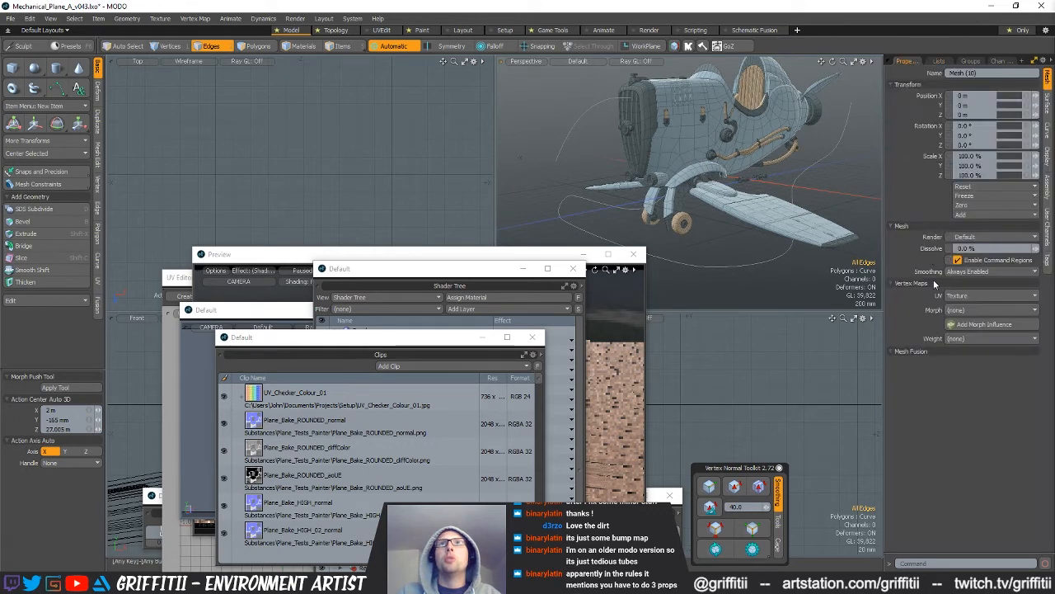
left_click(1047, 130)
left_click(956, 95)
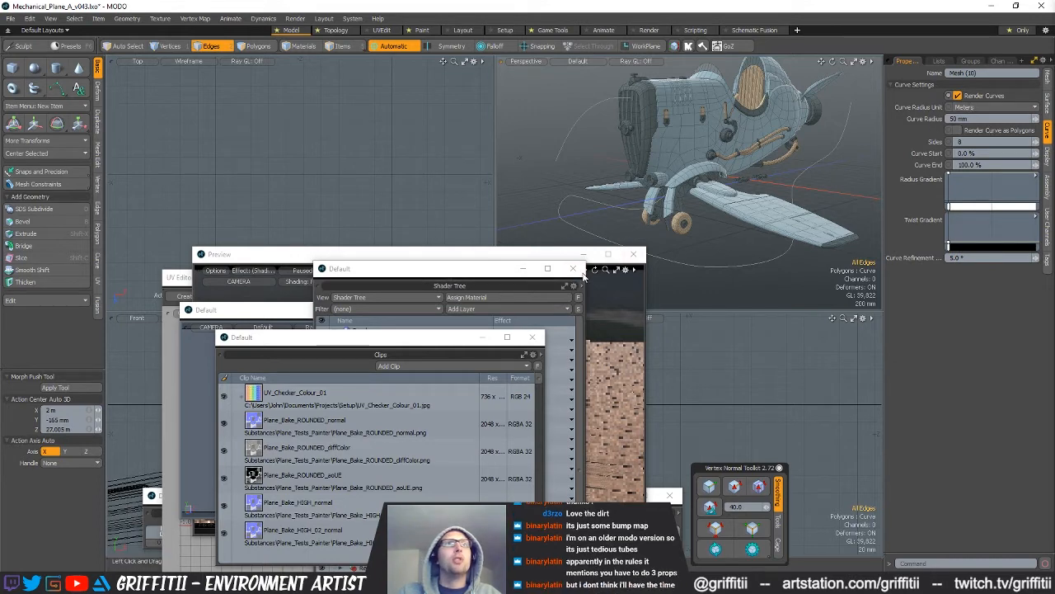
left_click(541, 253)
left_click(305, 267)
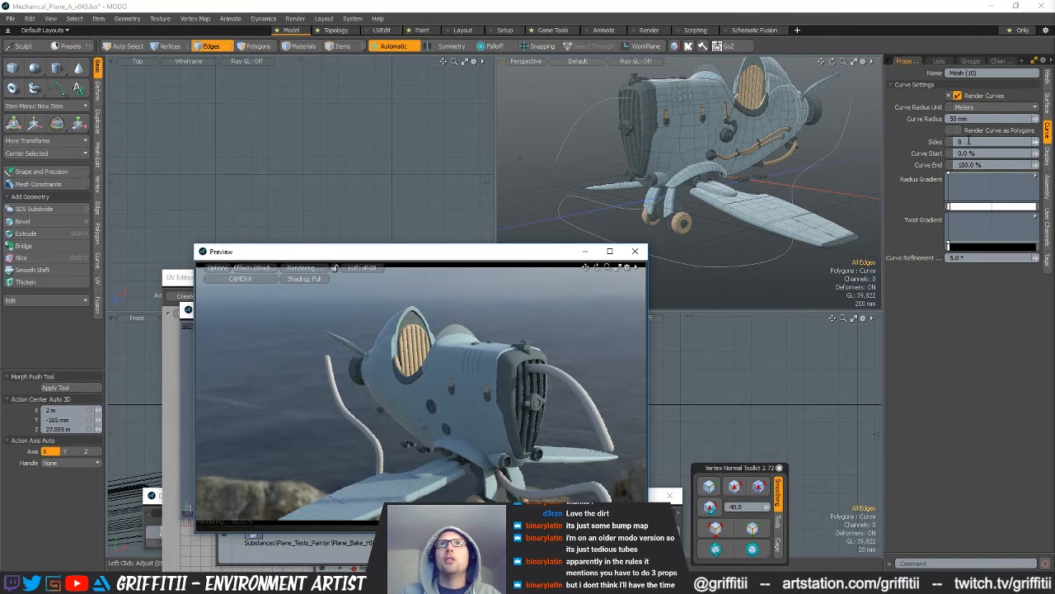
- Set the mesh's curve radius to 0.01 m
left_click(972, 120)
type("0.01")
key("Return")
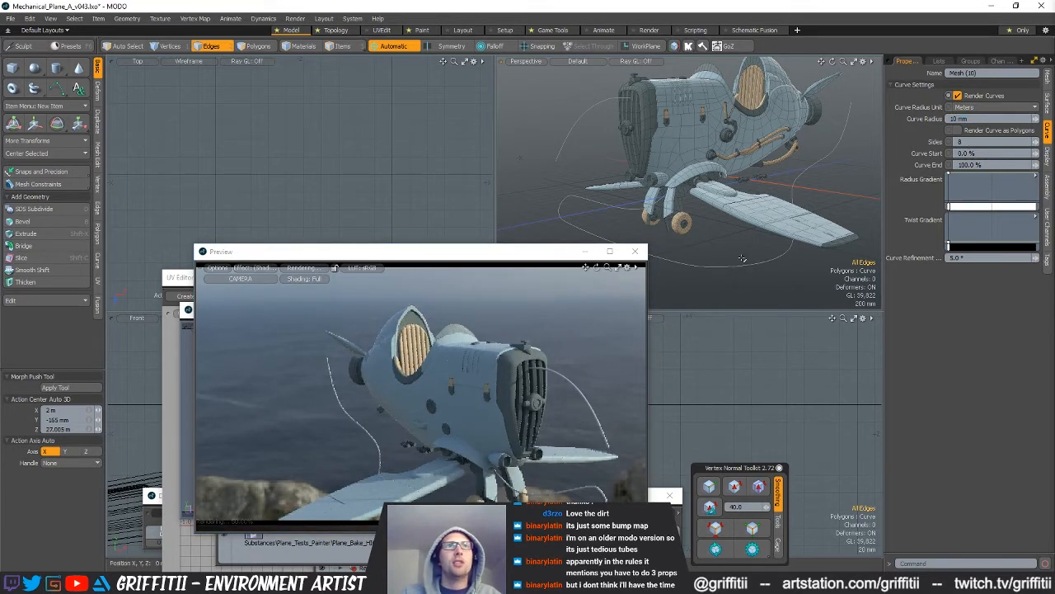
- Move two of the curve's points behind the wing by 500 mm in Y and -1.13 m in Z
key("1")
left_click(704, 266)
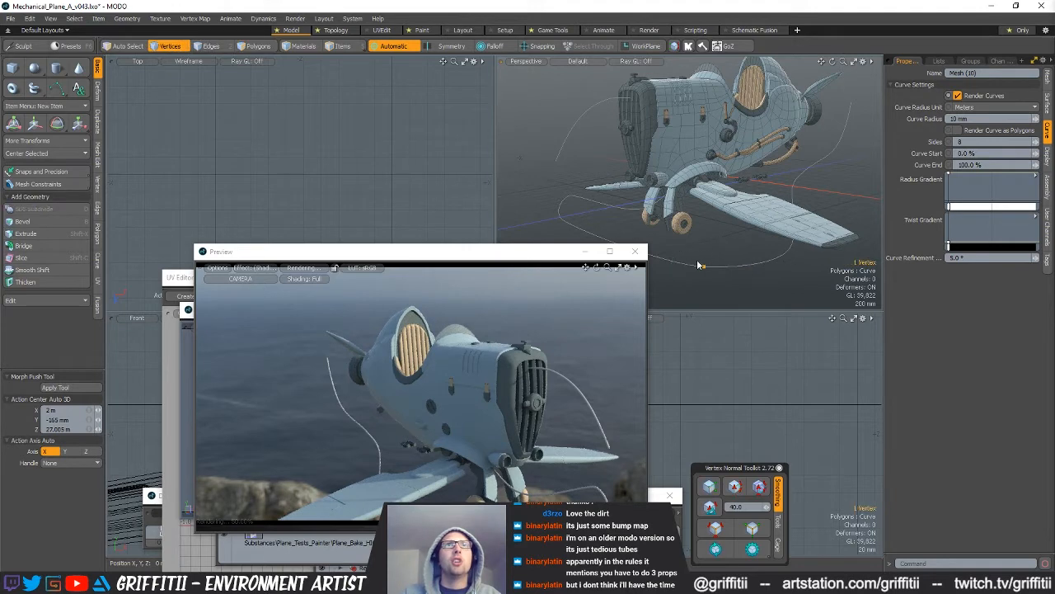
key("w")
left_click(687, 251)
key("q")
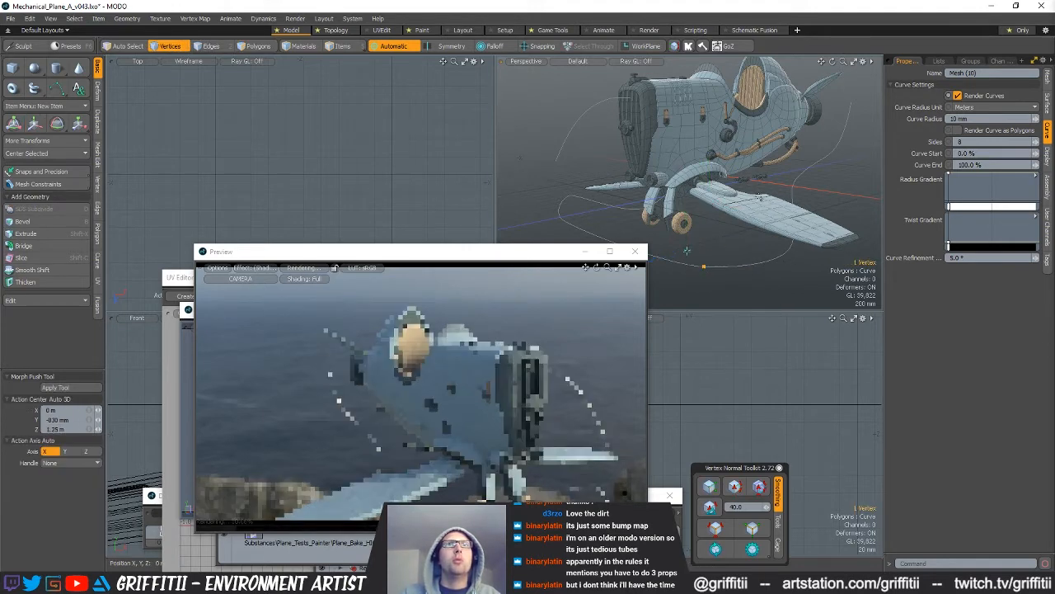
right_click_drag(829, 202, 824, 171)
key("w")
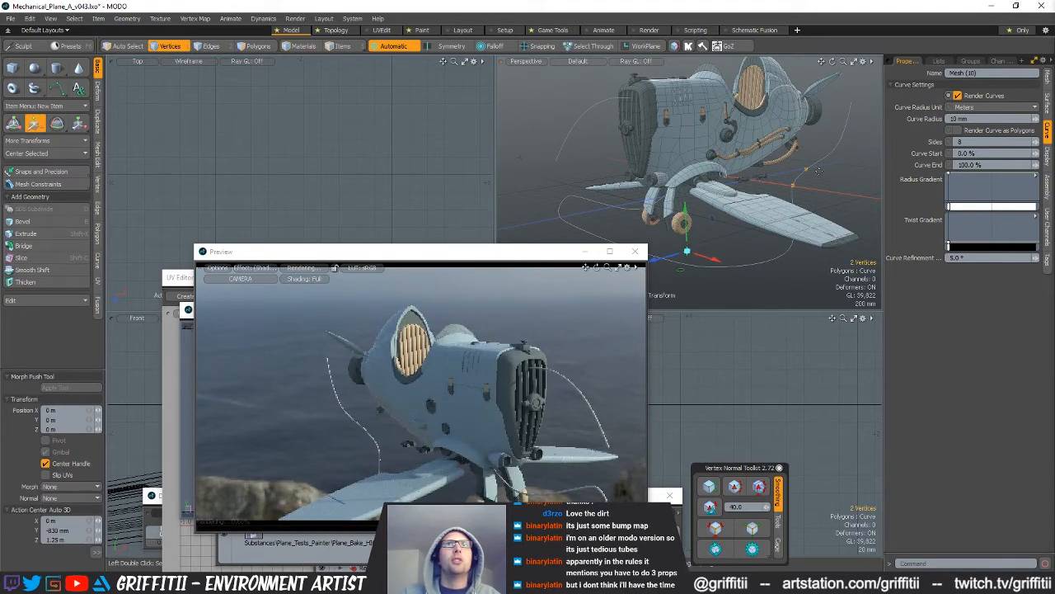
left_click_drag(686, 250, 743, 203)
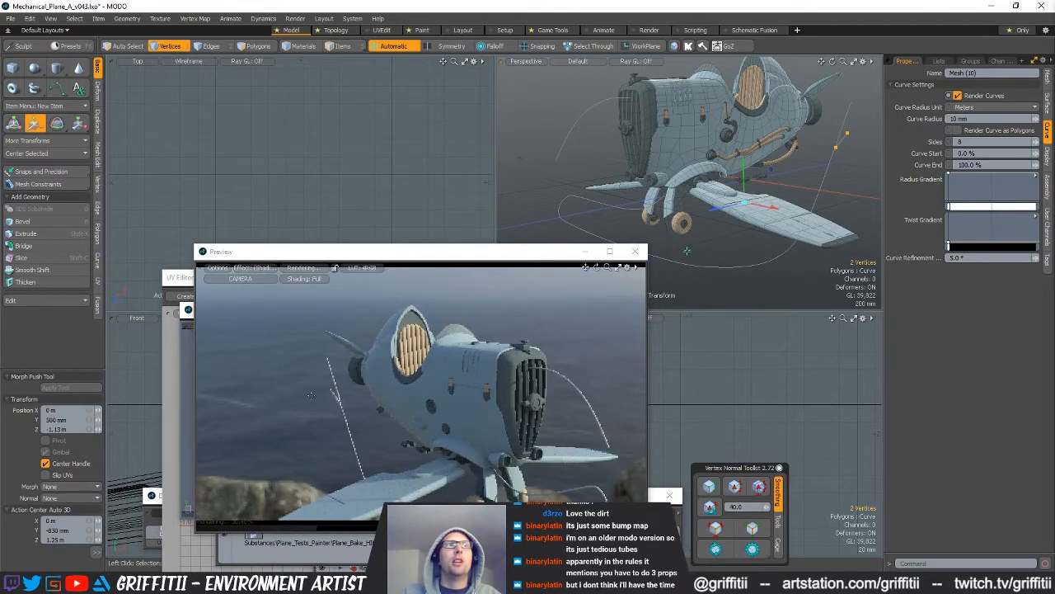
- Show the curve from the plane's other side in the render preview and move its two selected points in toward the fuselage
left_click_drag(584, 389, 436, 389, "alt")
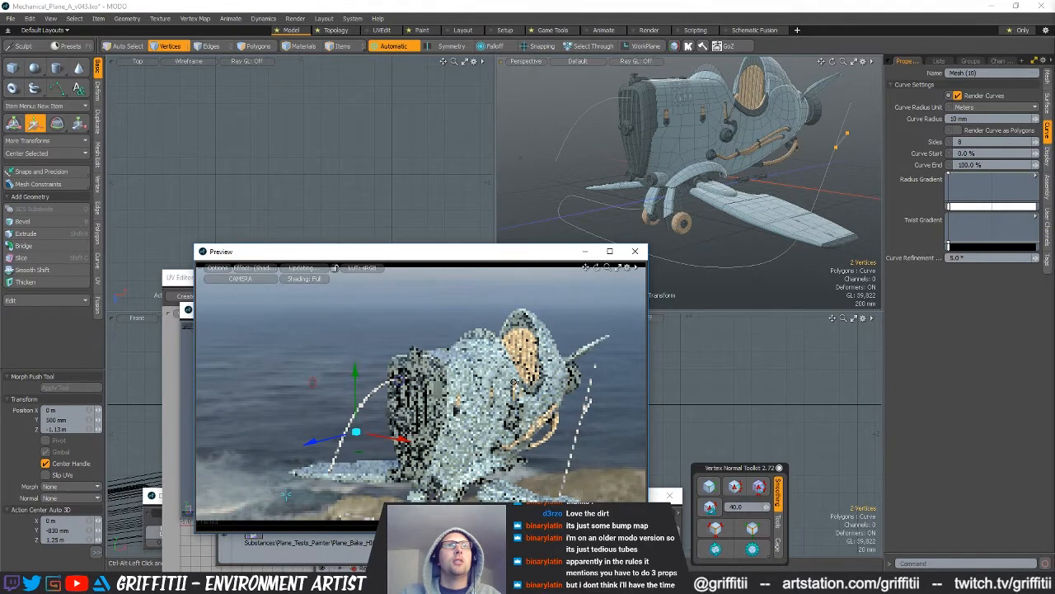
key("q")
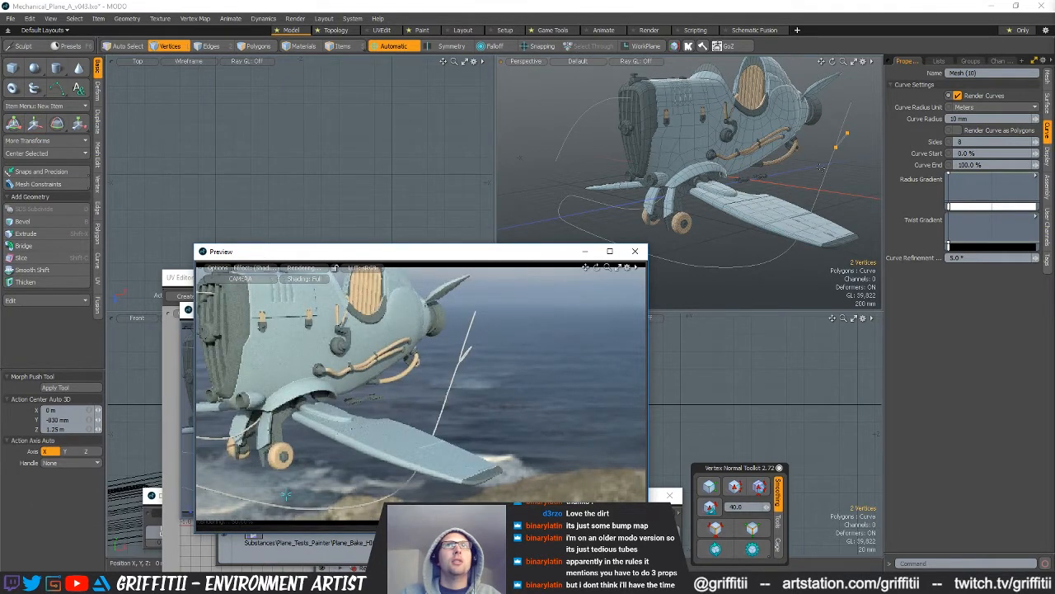
key("w")
left_click_drag(853, 168, 803, 190)
key("q")
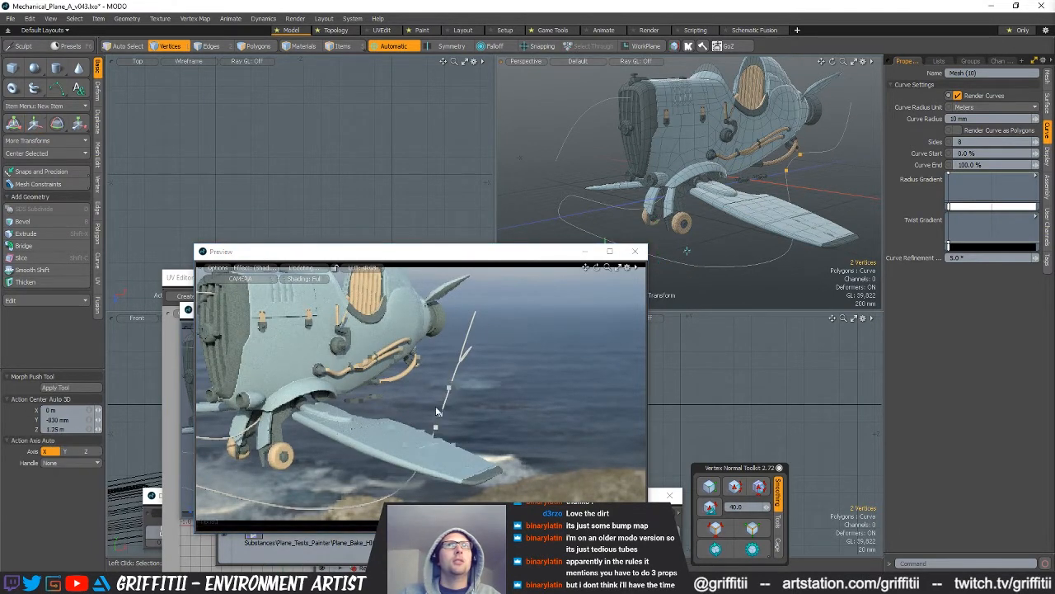
left_click(436, 368)
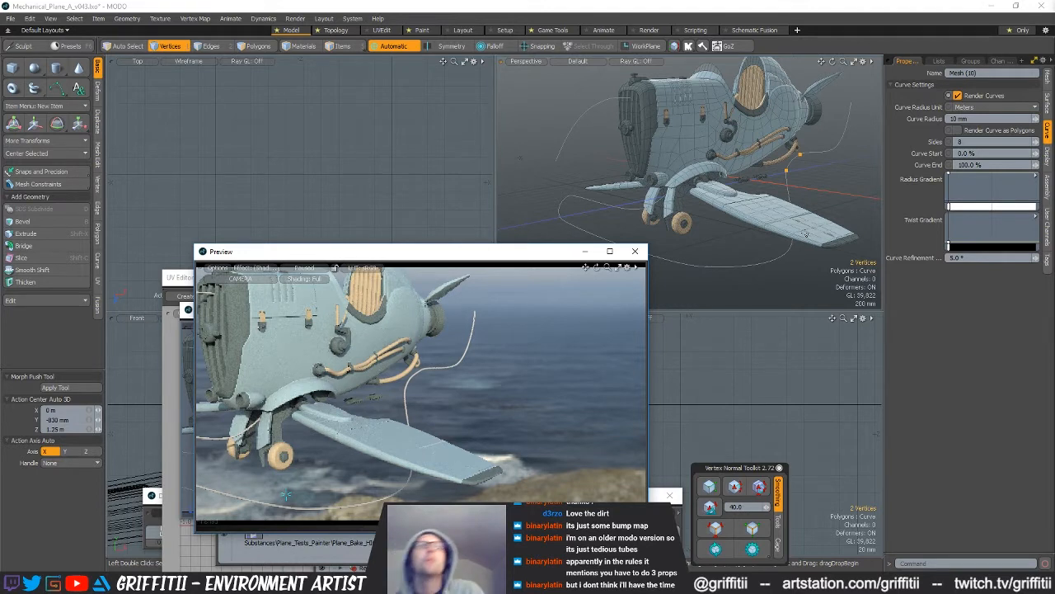
- Delete the curve drawn around the plane
key("space")
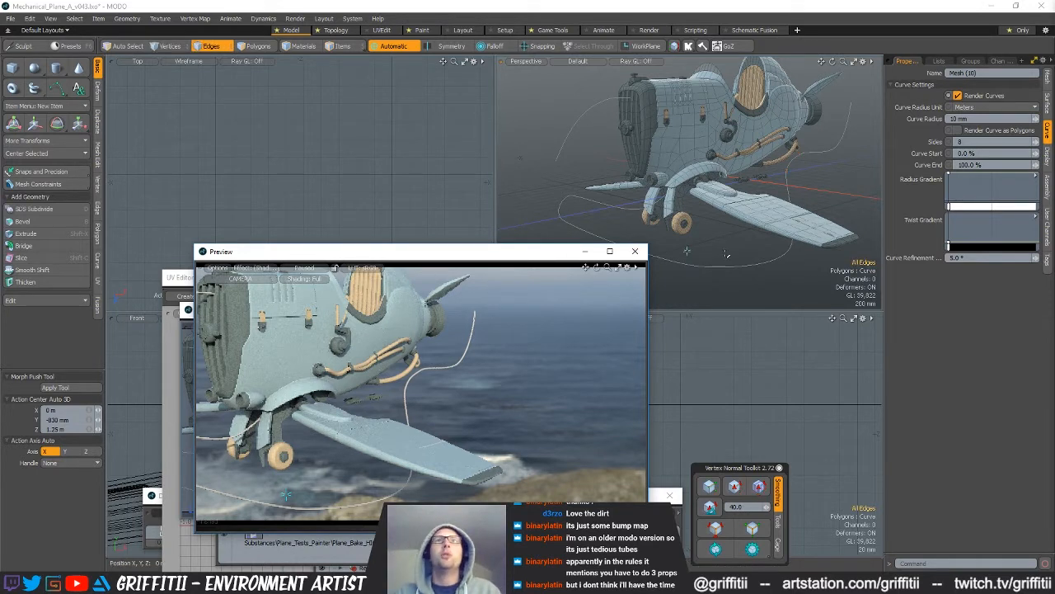
key("space")
double_click(747, 264)
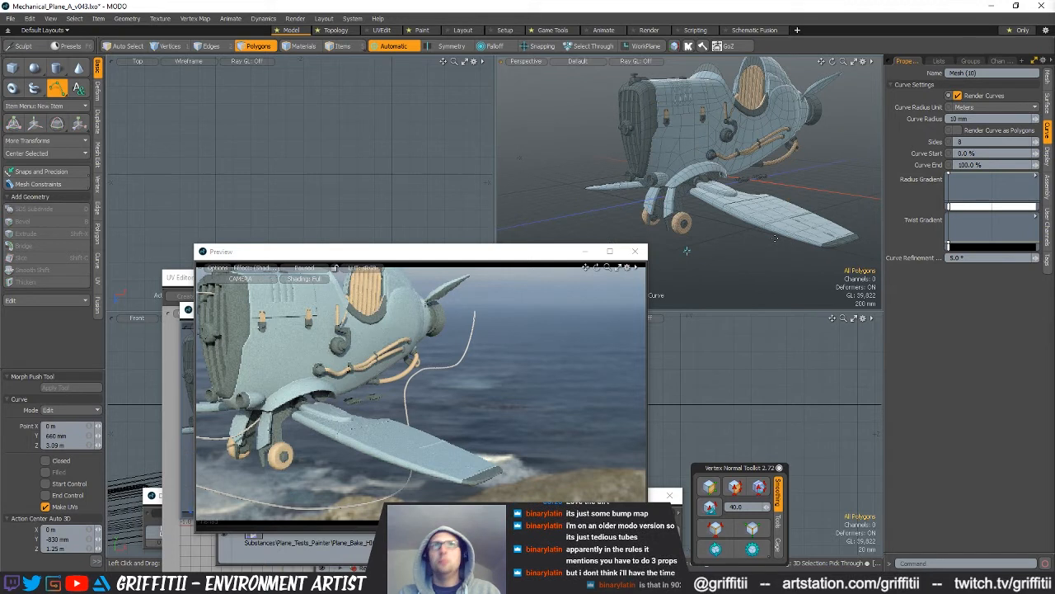
key("Delete")
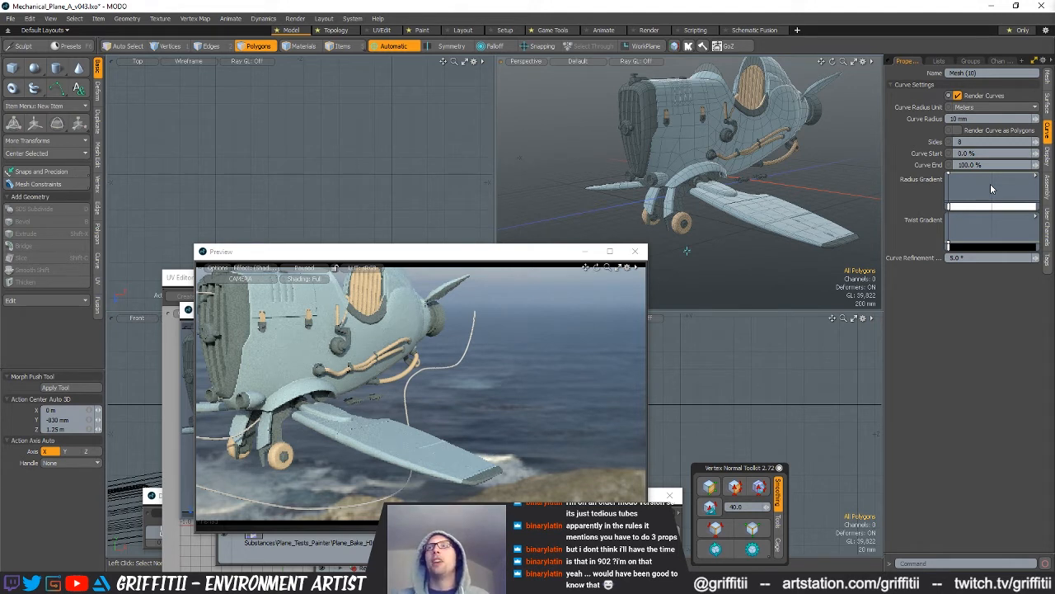
- Examine the tubes along the plane's side in the perspective view, up close and with the whole plane in view
left_click_drag(726, 183, 795, 202, "alt")
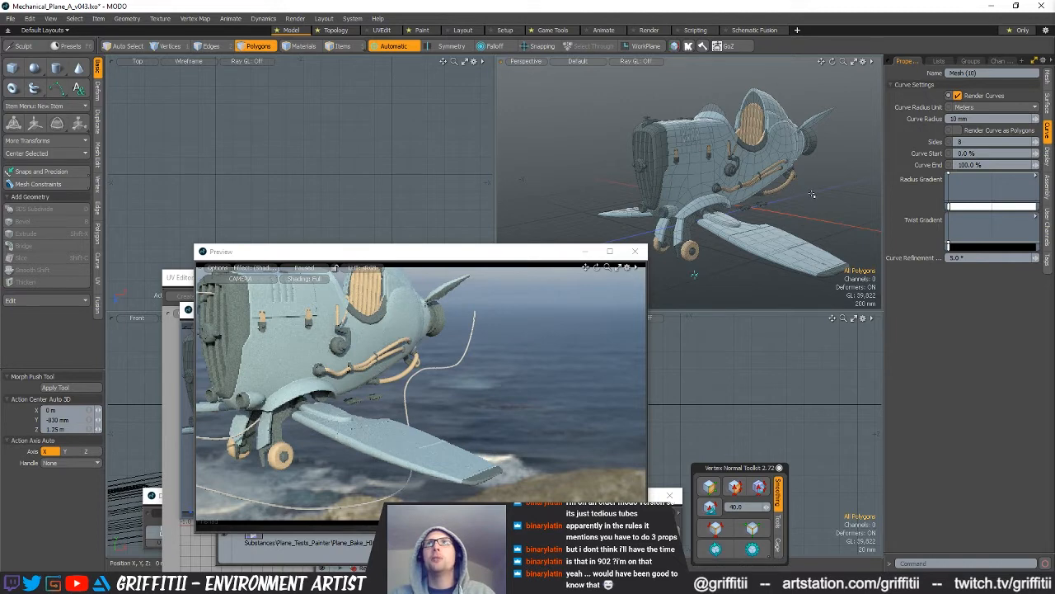
left_click_drag(790, 190, 714, 191, "ctrl+alt")
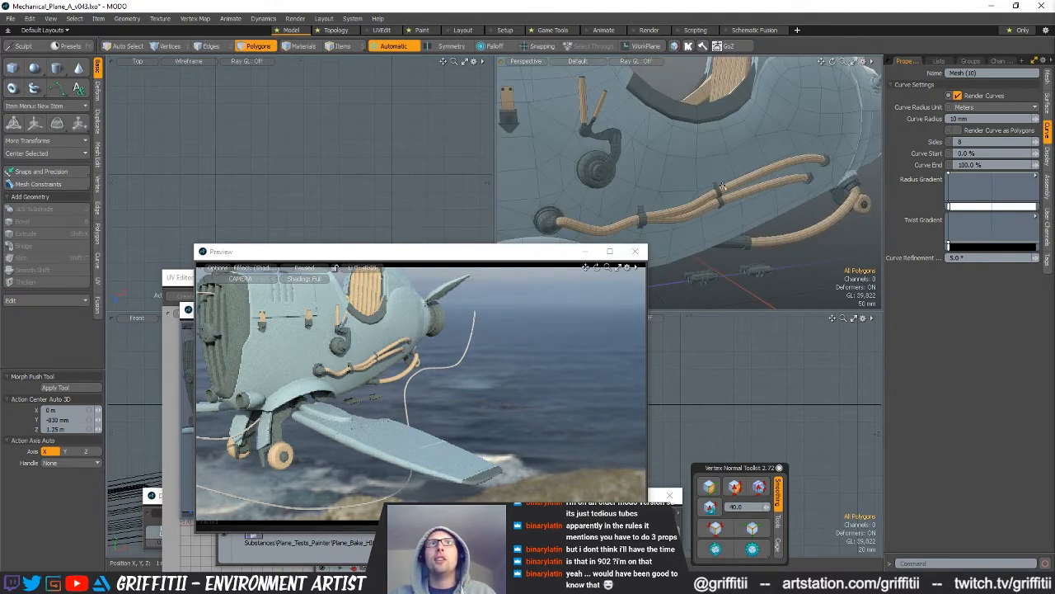
left_click_drag(801, 215, 849, 225, "alt")
left_click_drag(849, 224, 760, 226, "ctrl+alt")
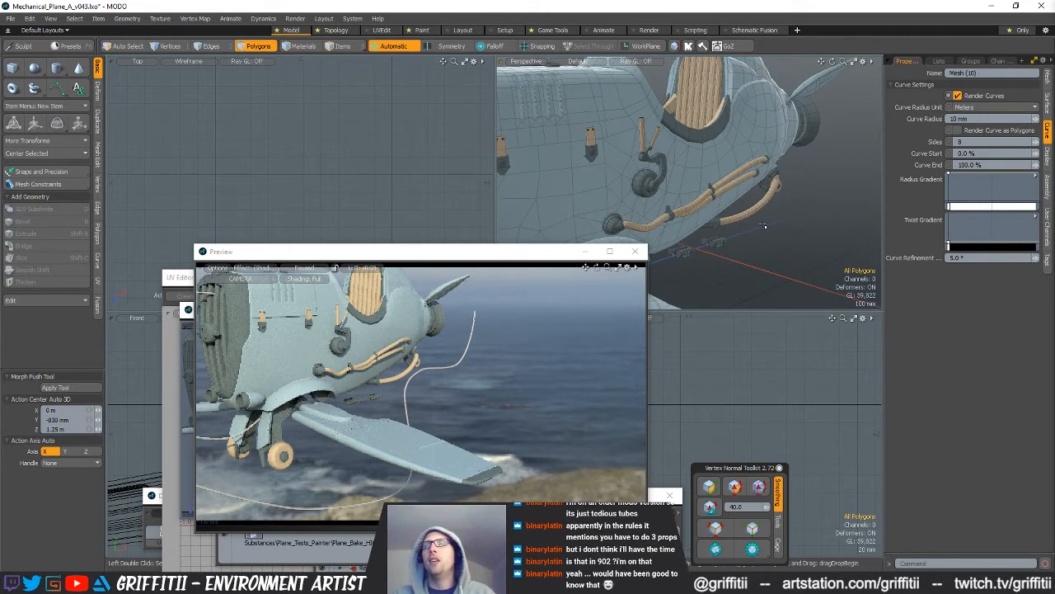
left_click_drag(802, 202, 764, 212, "ctrl+alt")
key("3")
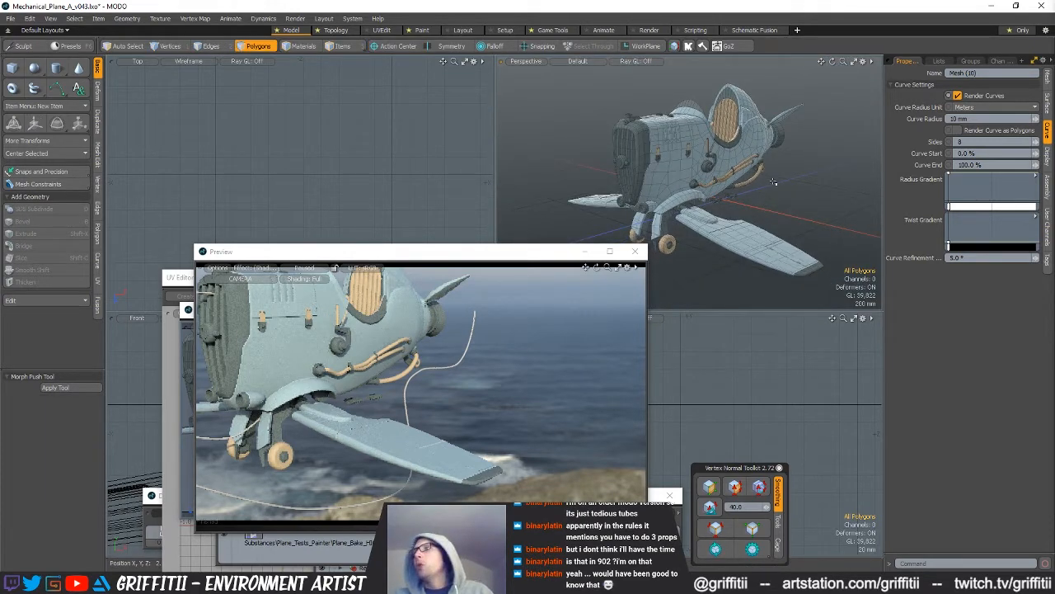
left_click_drag(773, 181, 772, 153, "alt")
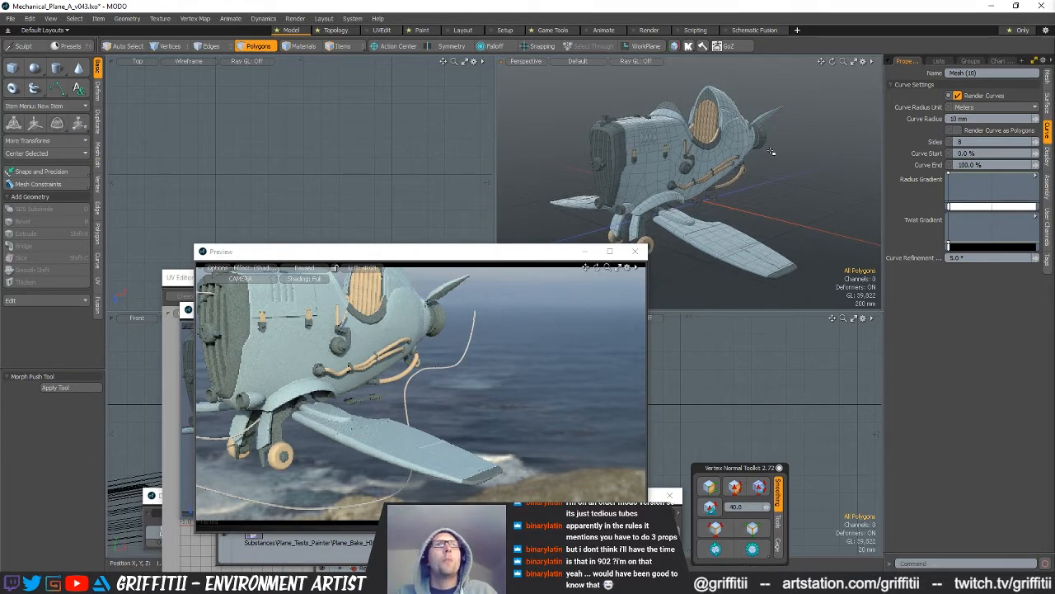
- Examine the remaining areas of the metal body normal map in Photoshop, including its lower part, and return to MODO
key("alt+Tab")
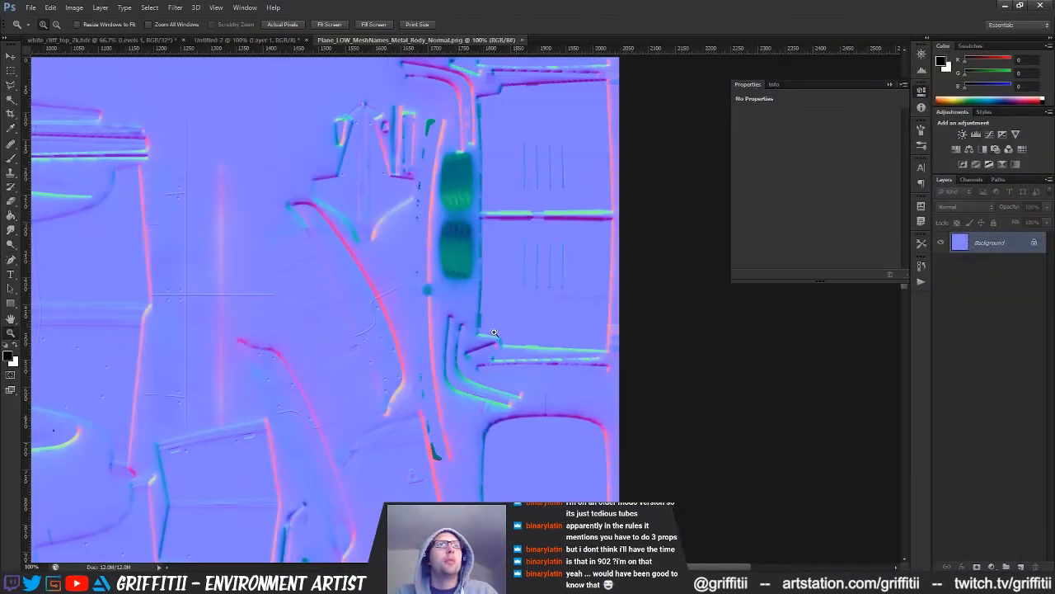
left_click_drag(273, 478, 551, 266)
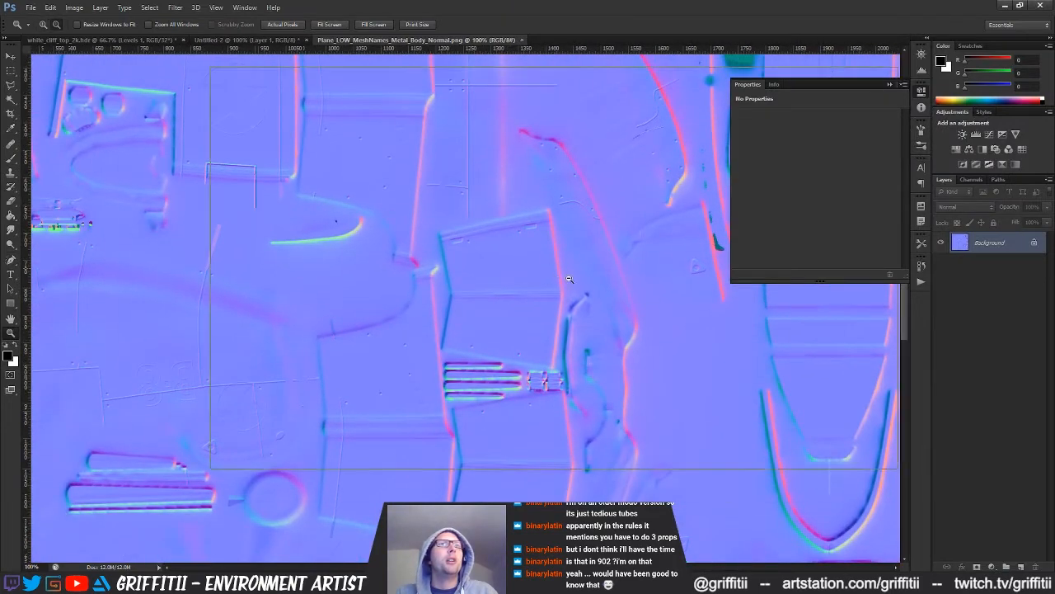
left_click(563, 277, "alt")
left_click_drag(567, 306, 532, 160)
mouse_move(488, 244)
left_mouse_down()
mouse_move(537, 174)
mouse_move(562, 163)
left_mouse_up()
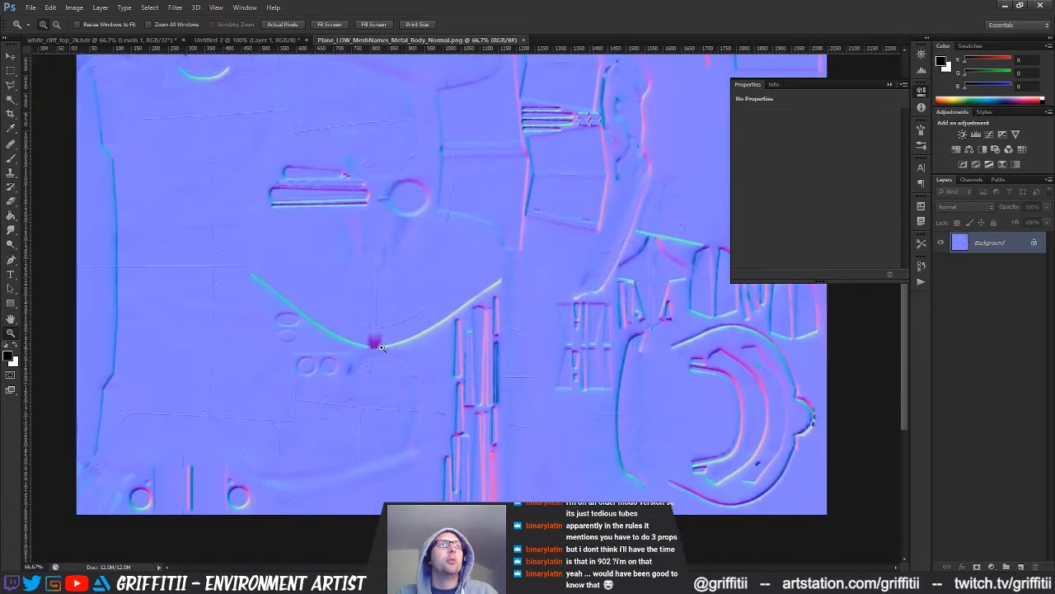
left_click_drag(382, 208, 404, 518)
mouse_move(411, 284)
left_mouse_down()
mouse_move(393, 421)
mouse_move(238, 390)
left_mouse_up()
left_click_drag(439, 367, 426, 359)
key("alt+Tab")
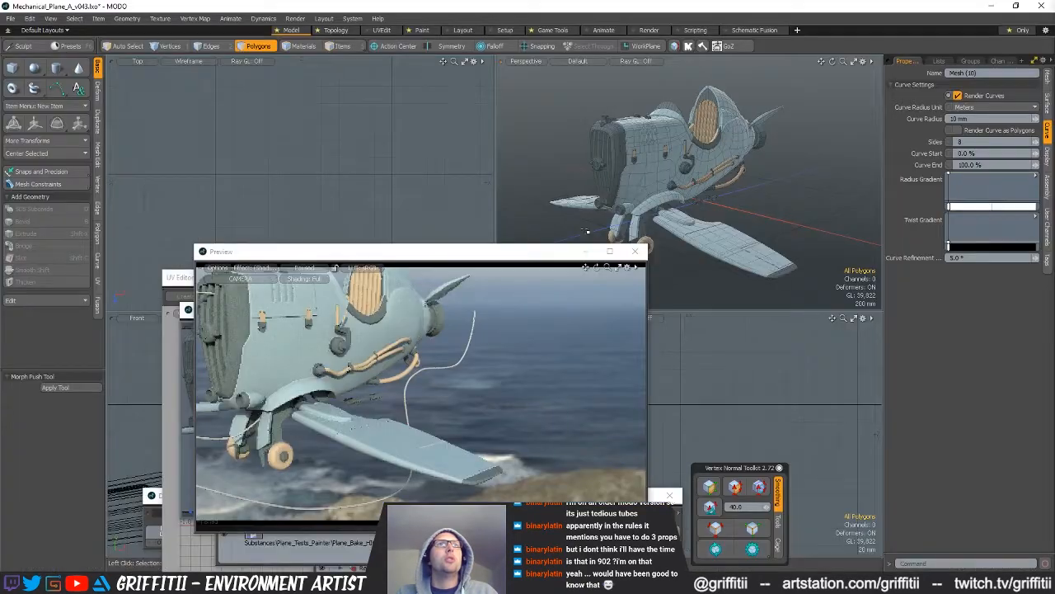
- Select the Plane_Panel_01_LOW item on the plane's nose, frame it, and examine its polygon mesh from the side and above
key("5")
left_click(635, 138)
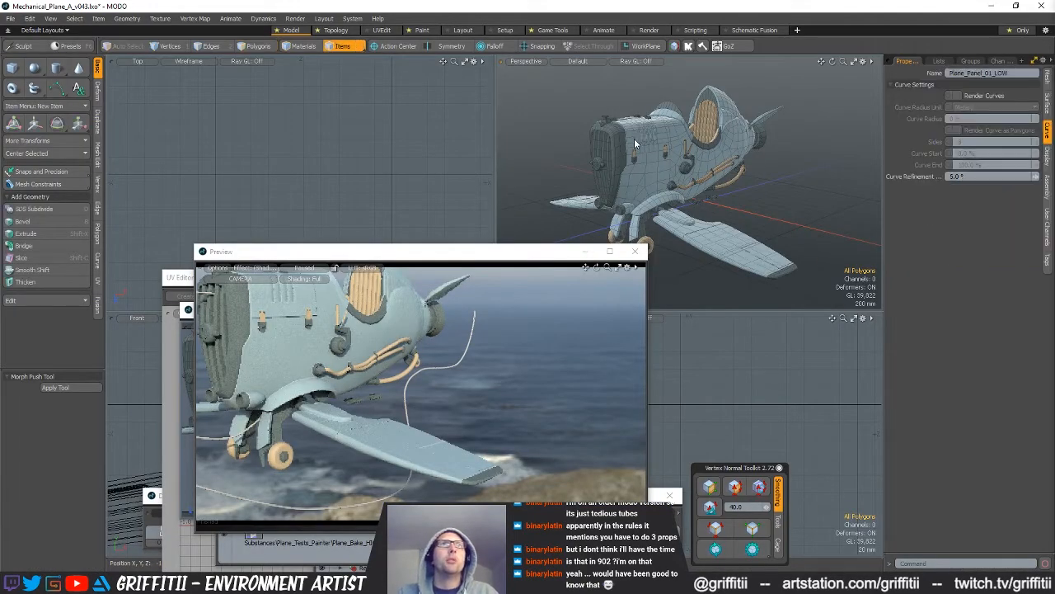
left_click_drag(646, 129, 666, 142, "alt")
key("shift+a")
left_click_drag(626, 178, 655, 168, "alt")
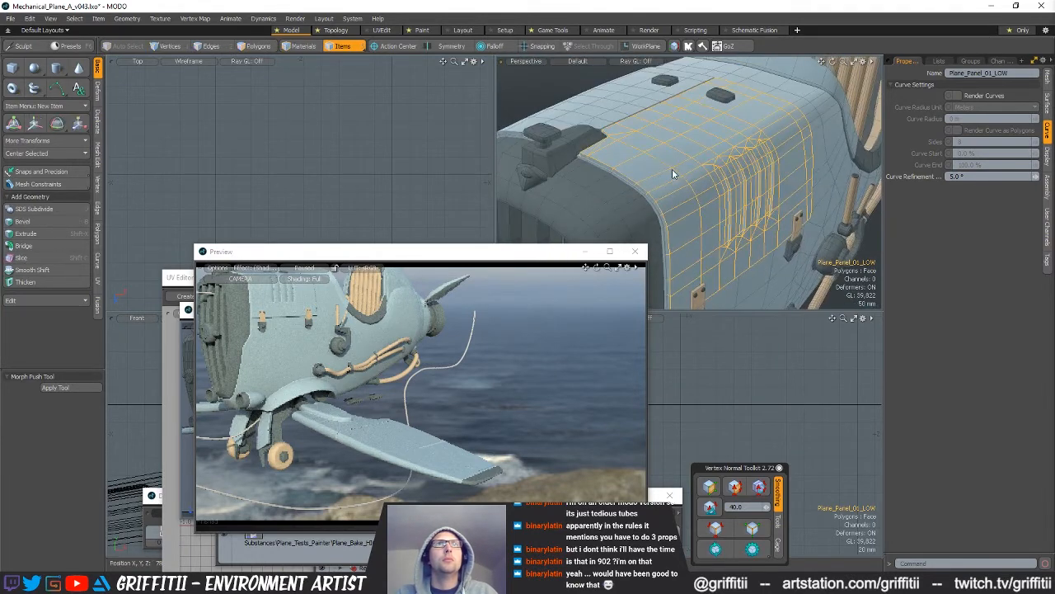
key("3")
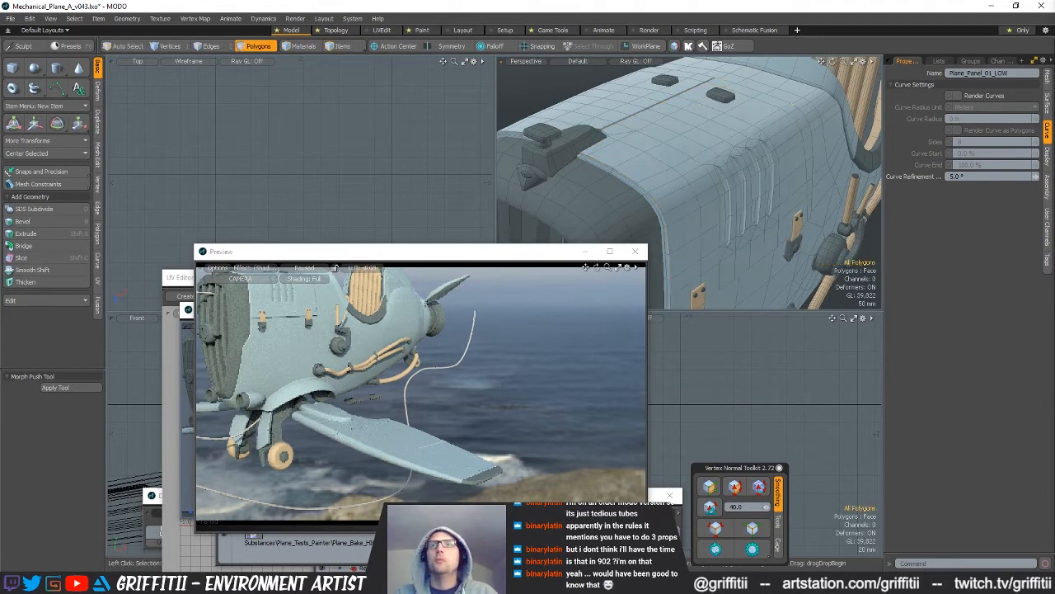
left_click_drag(664, 170, 690, 203, "alt")
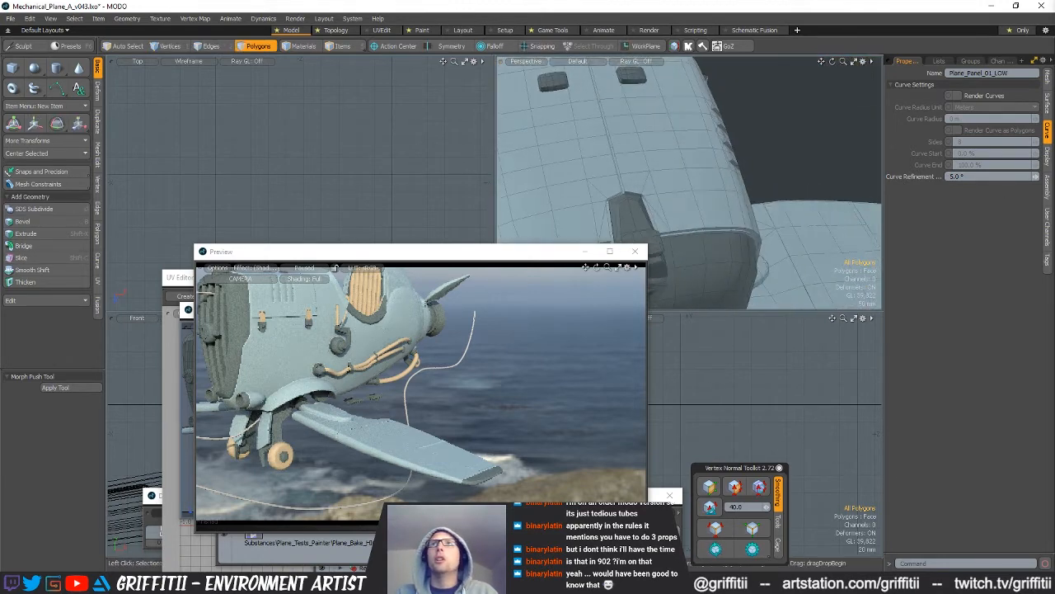
- Isolate Plane_Panel_01_LOW and select its hard edges with the Vertex Normal Toolkit to check them on the mesh
key("shift+h")
left_click_drag(683, 207, 725, 127, "alt")
scroll(721, 124, "up", 3)
left_click(715, 530)
scroll(747, 176, "down", 3)
left_click_drag(747, 177, 732, 158, "alt")
scroll(654, 160, "up", 3)
- Harden the four lower edges along the notch of Plane_Panel_01_LOW, recheck its hard edges and clear the selection
left_click_drag(654, 160, 706, 147, "alt")
left_click(624, 174)
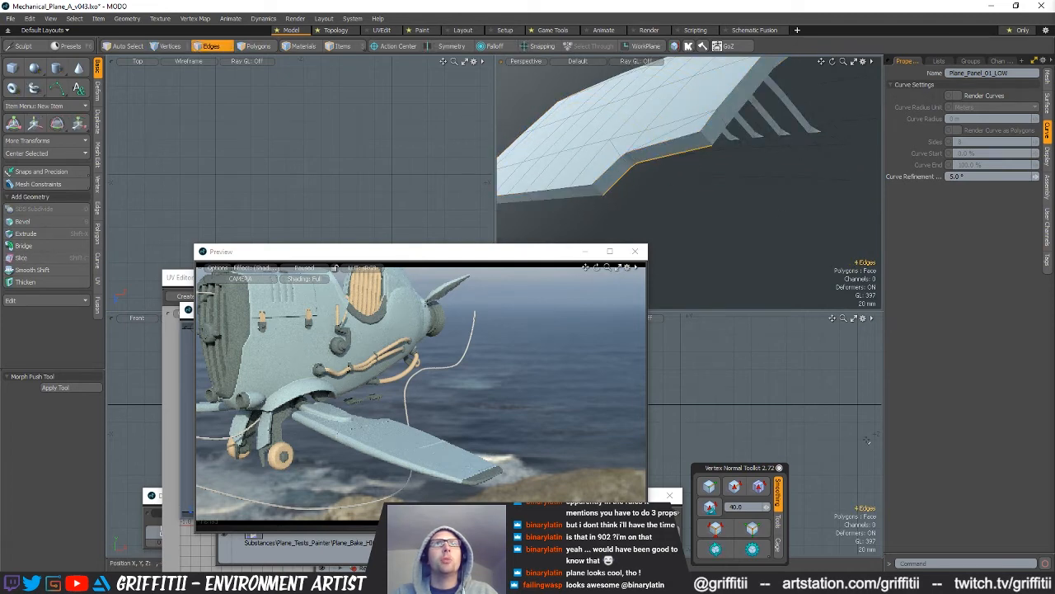
left_click(728, 491)
left_click(717, 530)
scroll(701, 198, "down", 2)
left_click_drag(700, 197, 675, 197, "alt")
left_click(949, 229)
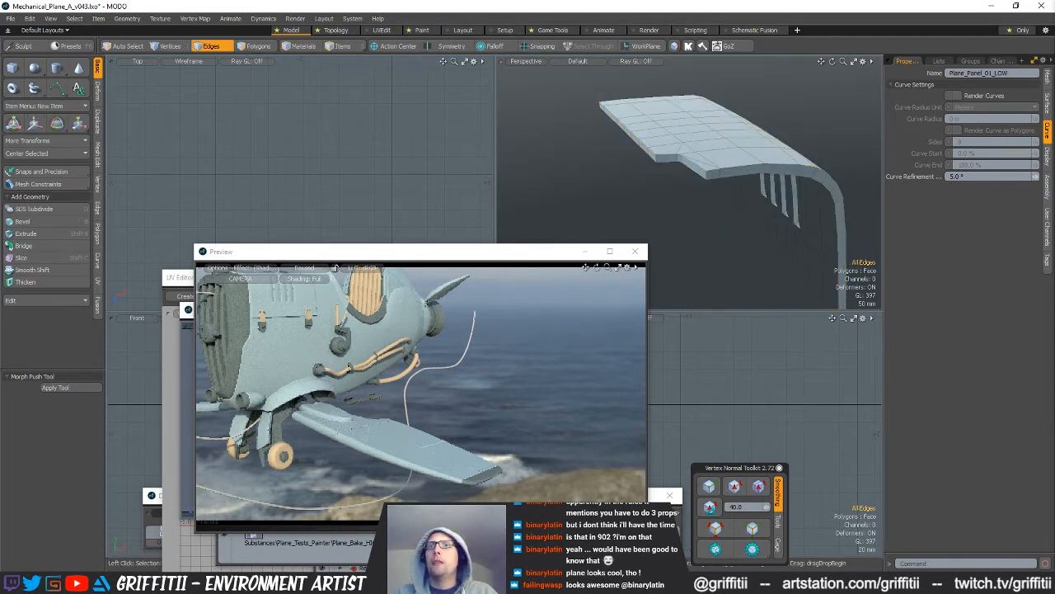
- Isolate Plane_Panel_02_LOW and check its hard edges around the notched end
left_click_drag(682, 167, 639, 153, "alt")
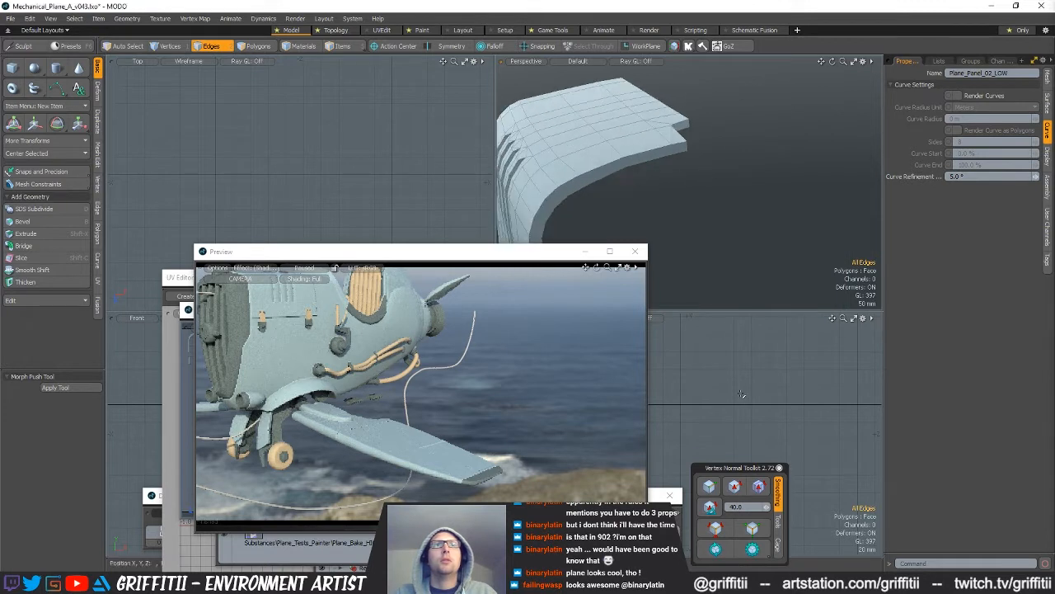
left_click(716, 529)
left_click_drag(698, 202, 730, 181, "alt")
scroll(728, 179, "up", 4)
- Harden the four lower edges along the notch of Plane_Panel_02_LOW, recheck its hard edges and clear the selection
left_click(707, 161)
right_click_drag(767, 132, 761, 128, "shift")
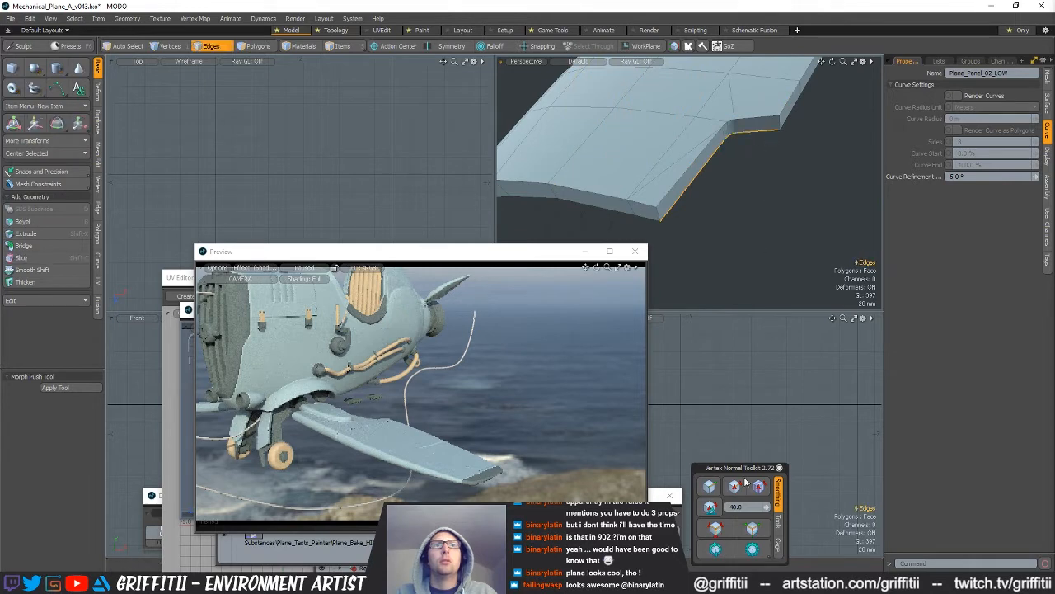
left_click(715, 530)
mouse_move(763, 192)
left_mouse_down("alt")
mouse_move(710, 191)
mouse_move(737, 223)
mouse_move(725, 183)
mouse_move(749, 198)
left_mouse_up("alt")
scroll(710, 198, "down", 4)
left_click_drag(748, 198, 816, 168, "alt+shift")
left_click_drag(816, 168, 789, 187, "alt+shift")
left_click_drag(789, 187, 780, 199, "alt")
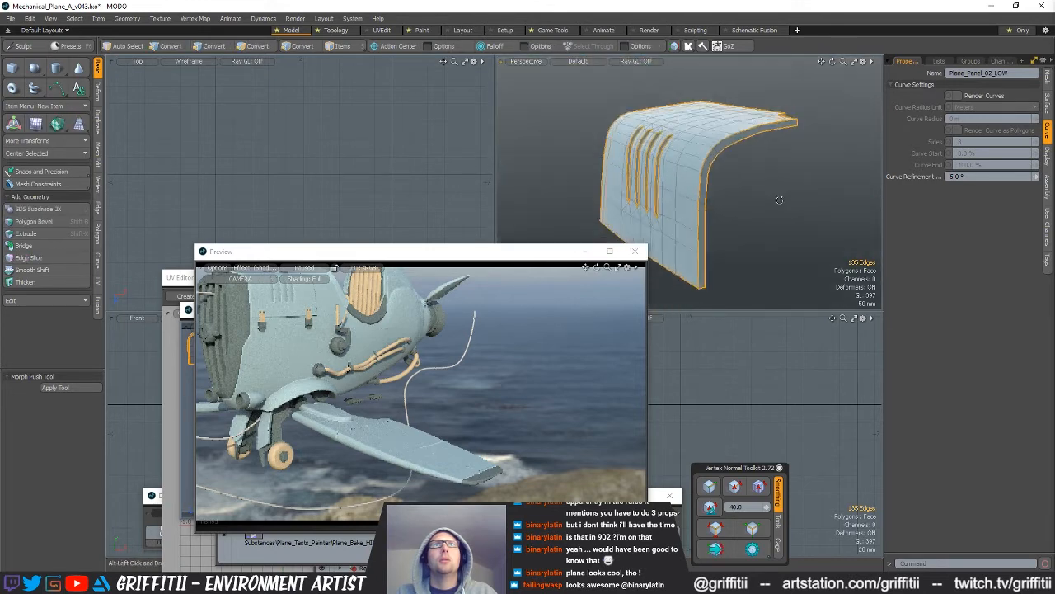
left_click(780, 171)
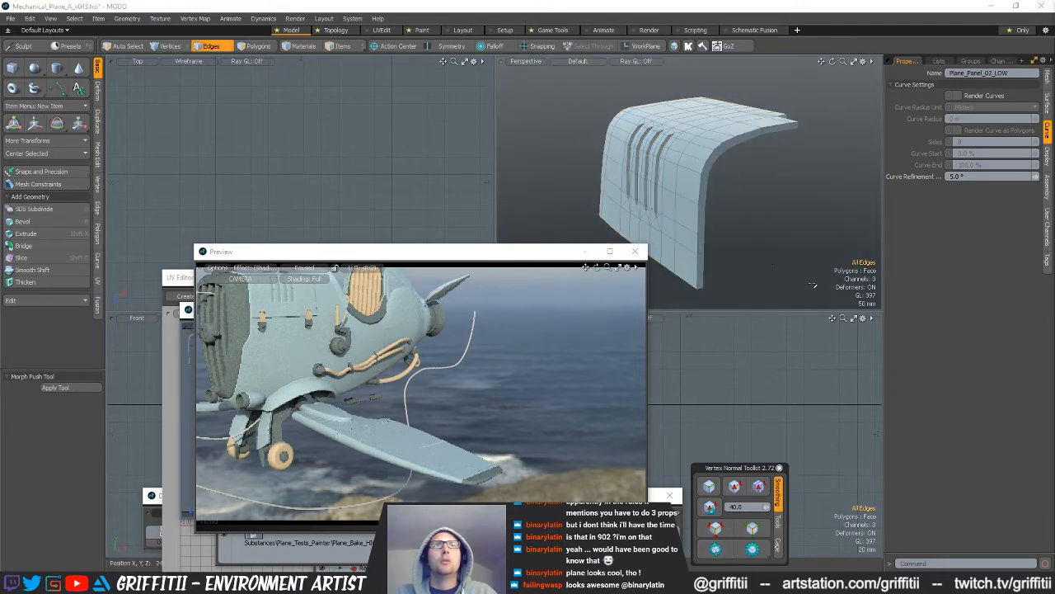
- Isolate Plane_Cockpit_Hood_LOW, select its hard edges to examine them around the arch, and clear the selection
left_click_drag(785, 237, 710, 230, "alt")
left_click(720, 555)
left_click_drag(811, 183, 622, 185, "alt")
key("Page_Up")
key("a")
key("2")
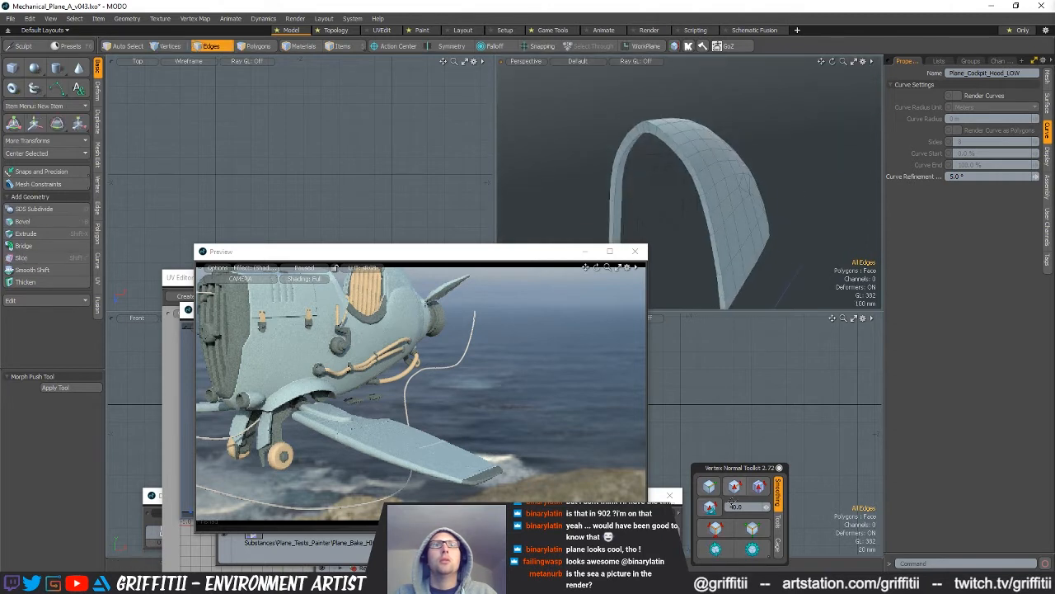
left_click(711, 535)
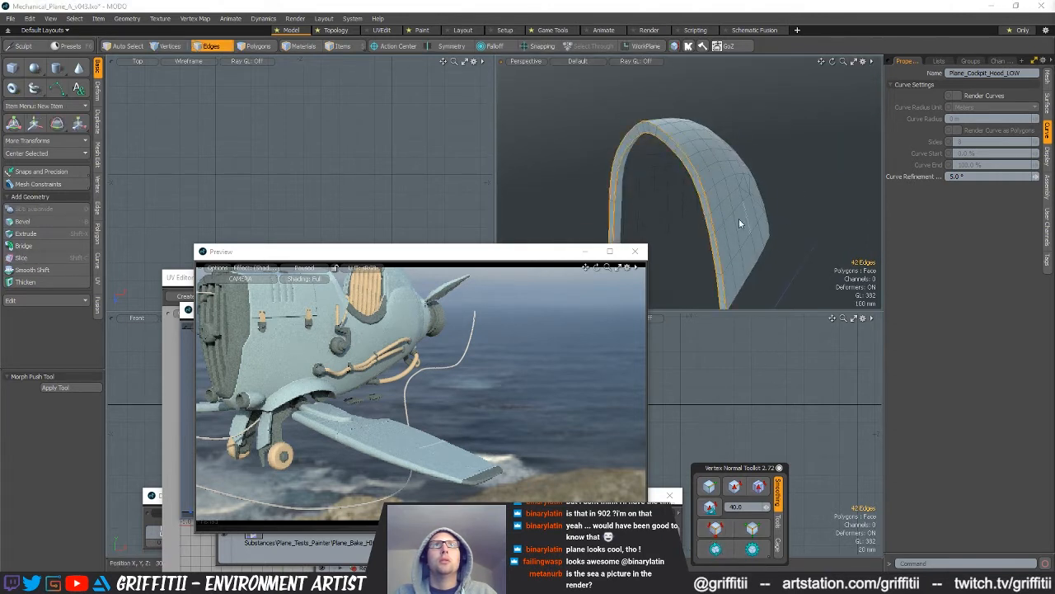
left_click_drag(799, 207, 813, 169, "alt+shift")
scroll(808, 169, "down", 2)
left_click(827, 172)
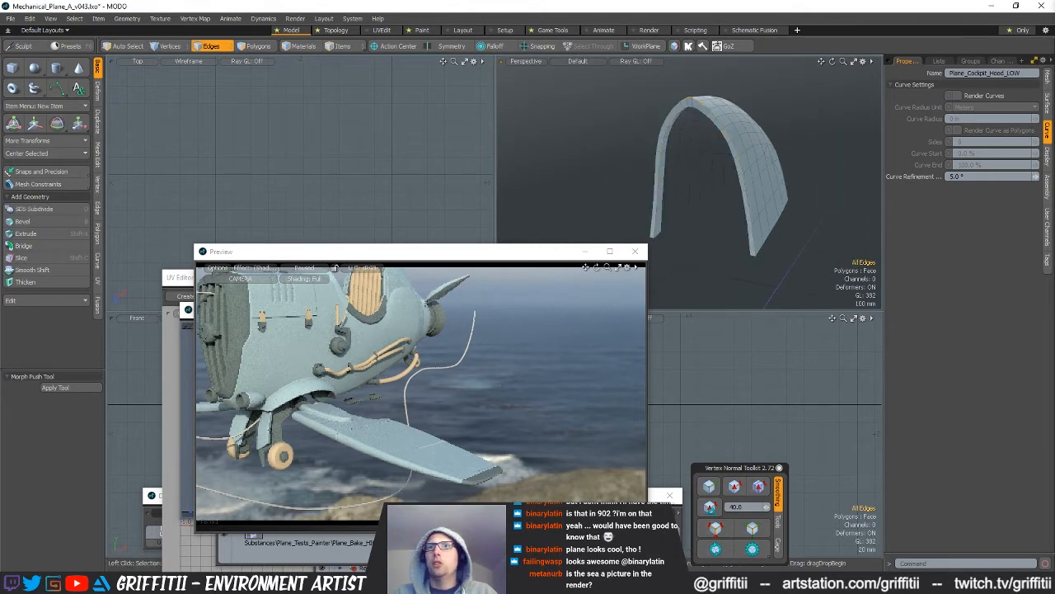
- Bring back the full set of plane meshes and export the selected items in Autodesk FBX 2015 format
key("Page_Up")
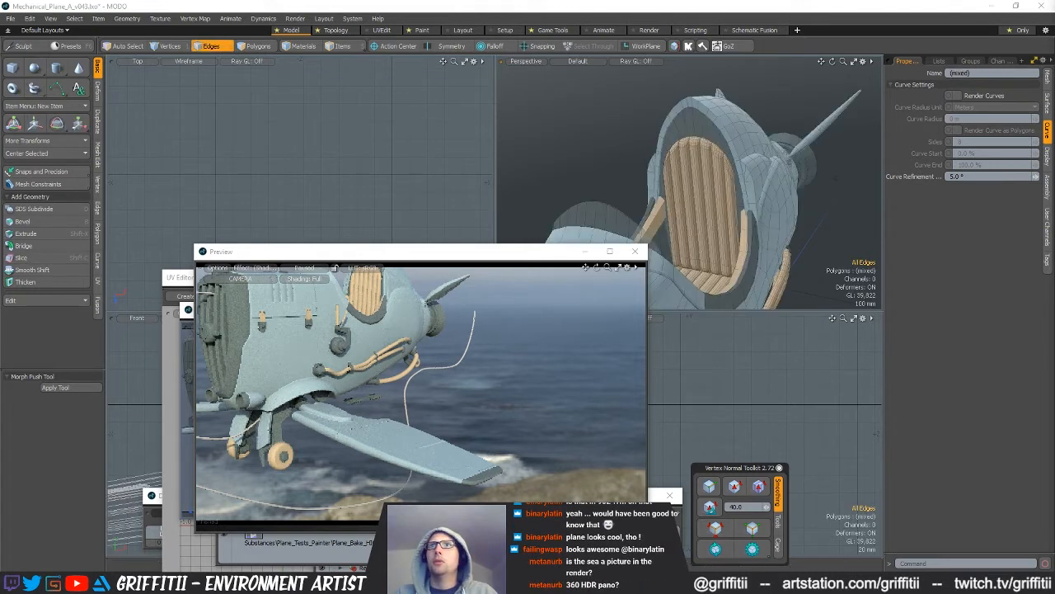
left_click(613, 207)
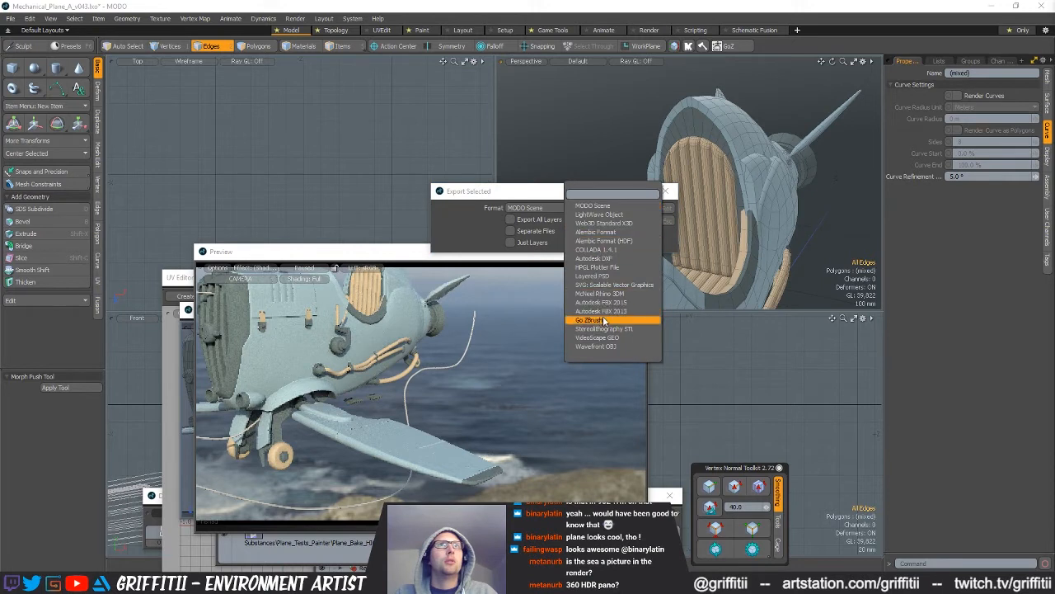
left_click(608, 302)
left_click(653, 209)
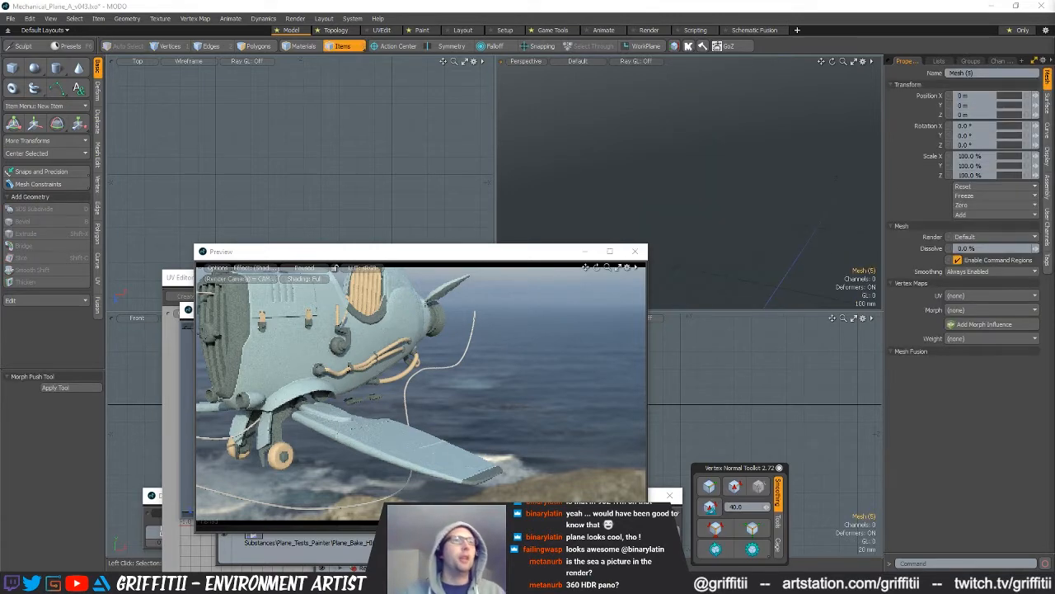
- Switch to Substance Painter and replace the project mesh with Plane_LOW_MeshNames_NormalMapFixes
left_click(371, 584)
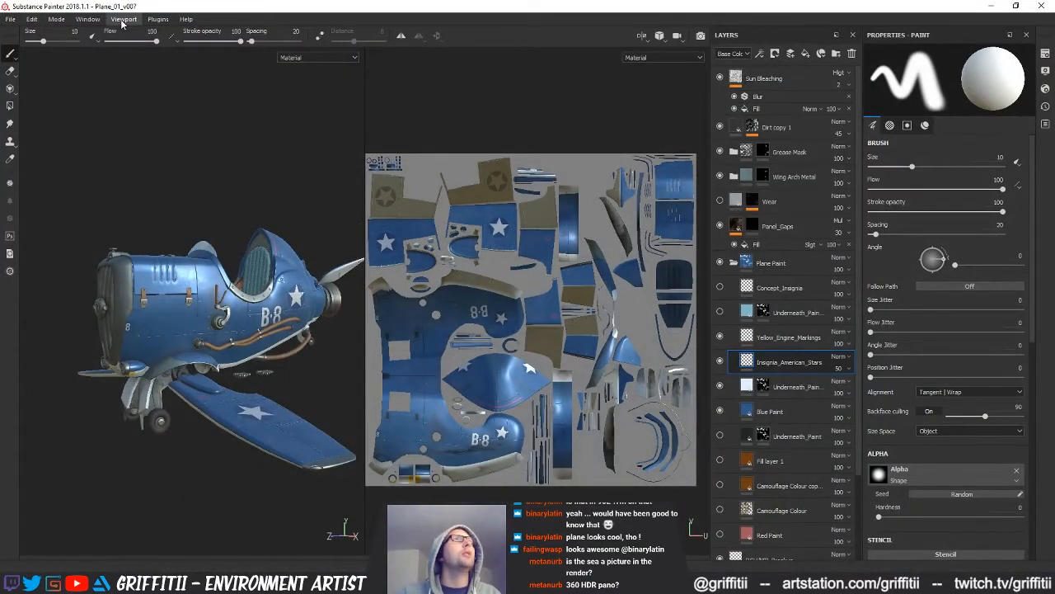
left_click(31, 19)
left_click(47, 52)
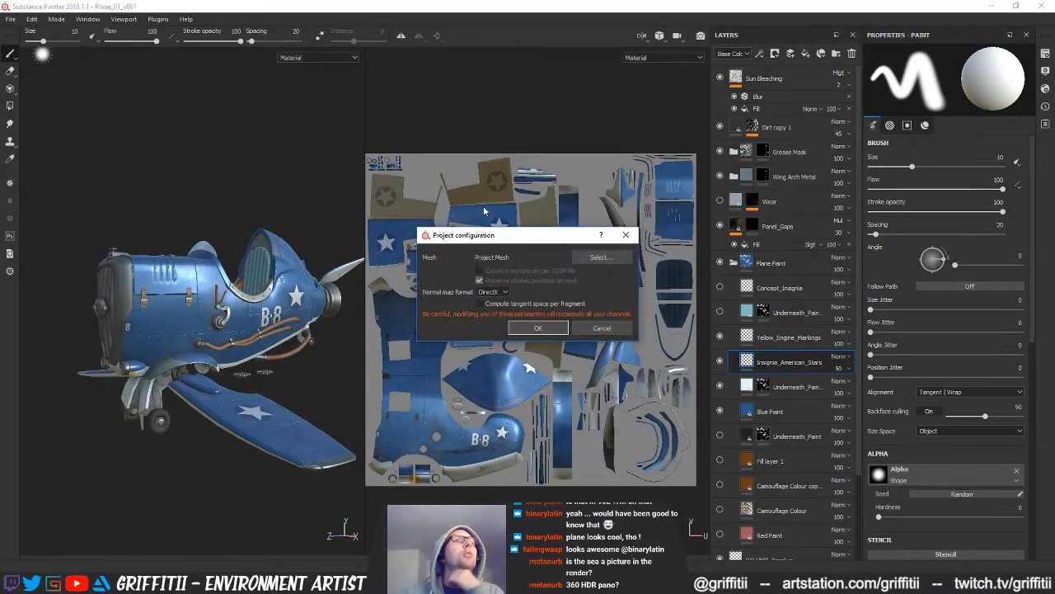
left_click(599, 257)
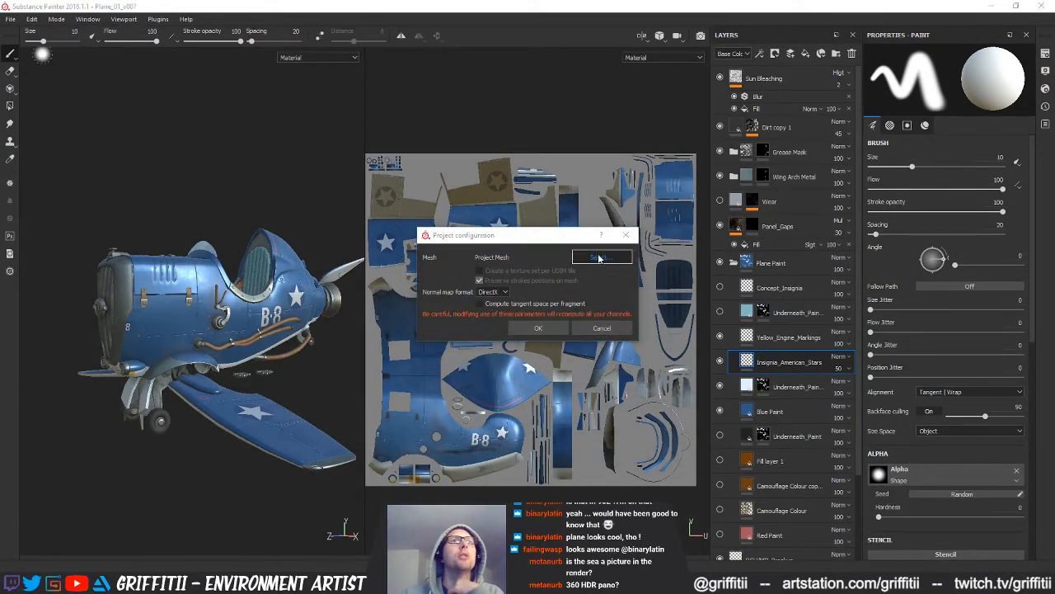
left_click(634, 458)
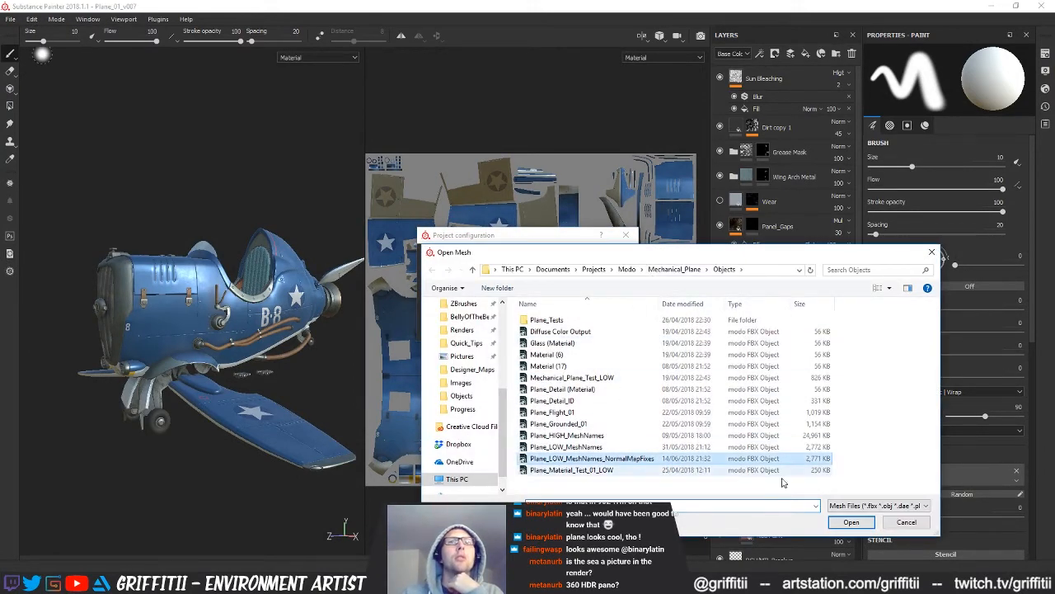
left_click(851, 522)
left_click(561, 329)
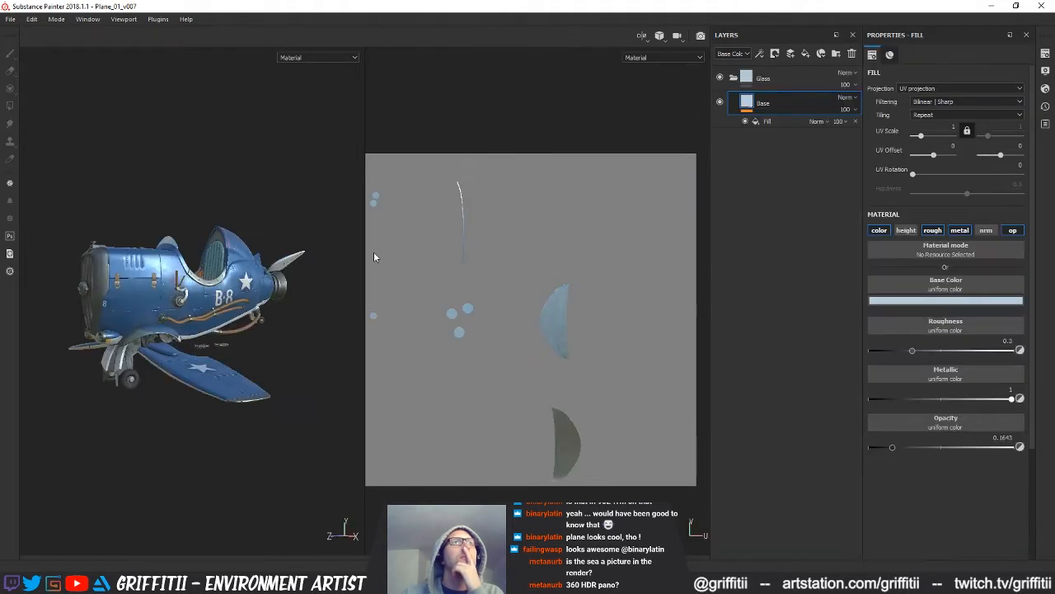
- Activate the Metal_Body texture set by picking the plane's body in the 3D view
mouse_move(200, 267)
left_mouse_down("alt")
mouse_move(295, 293)
mouse_move(227, 226)
mouse_move(232, 246)
mouse_move(193, 281)
mouse_move(207, 274)
left_mouse_up("alt")
scroll(193, 280, "up", 3)
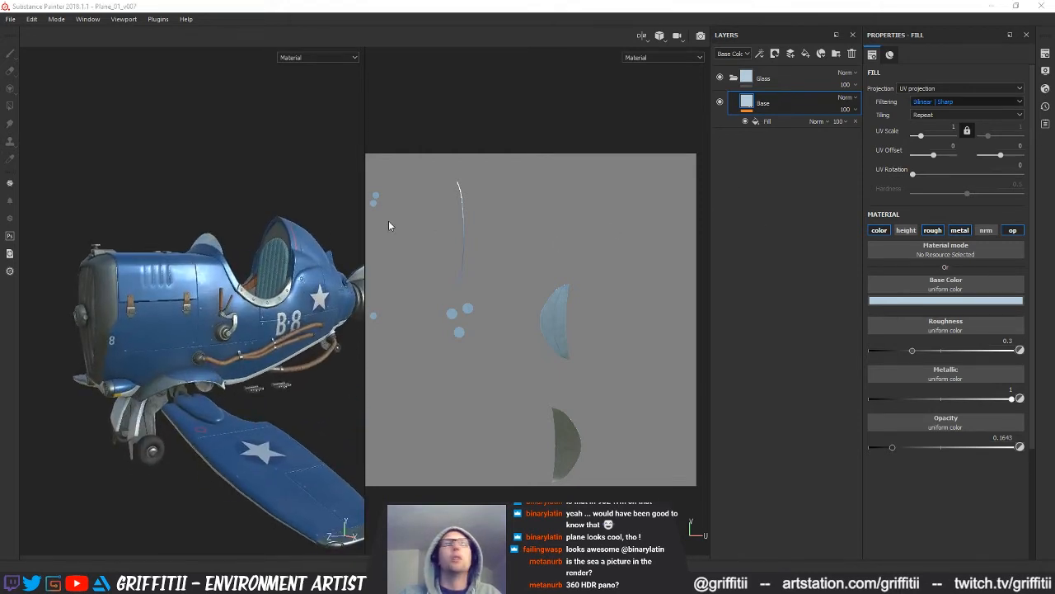
right_click(273, 250, "ctrl+alt")
left_click_drag(273, 250, 246, 249, "alt")
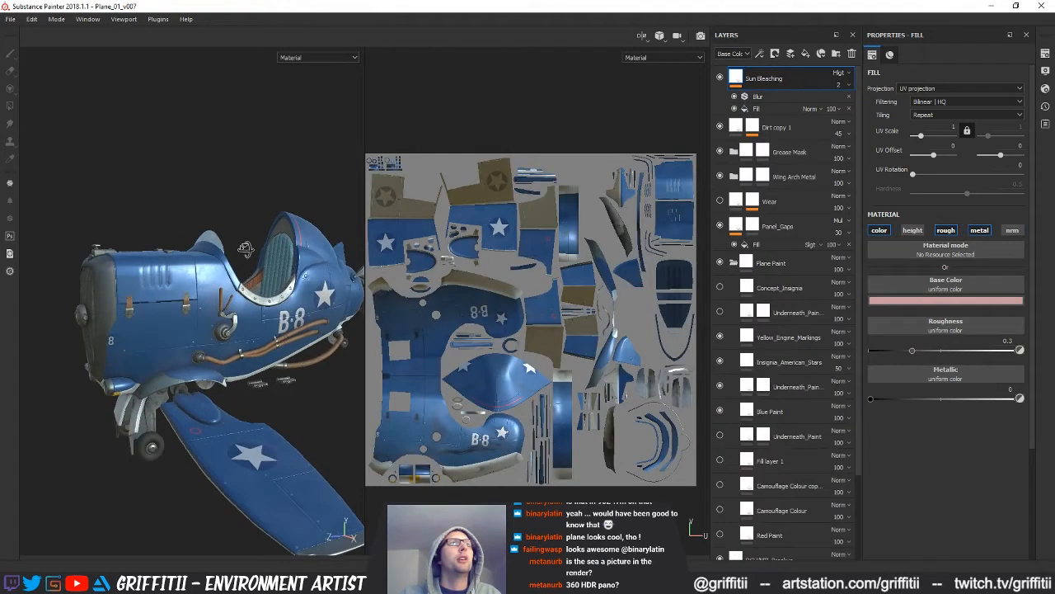
- Bake the Metal_Body mesh maps at an output size of 4096 and close the baking progress dialog
left_click(1045, 69)
left_click(1046, 54)
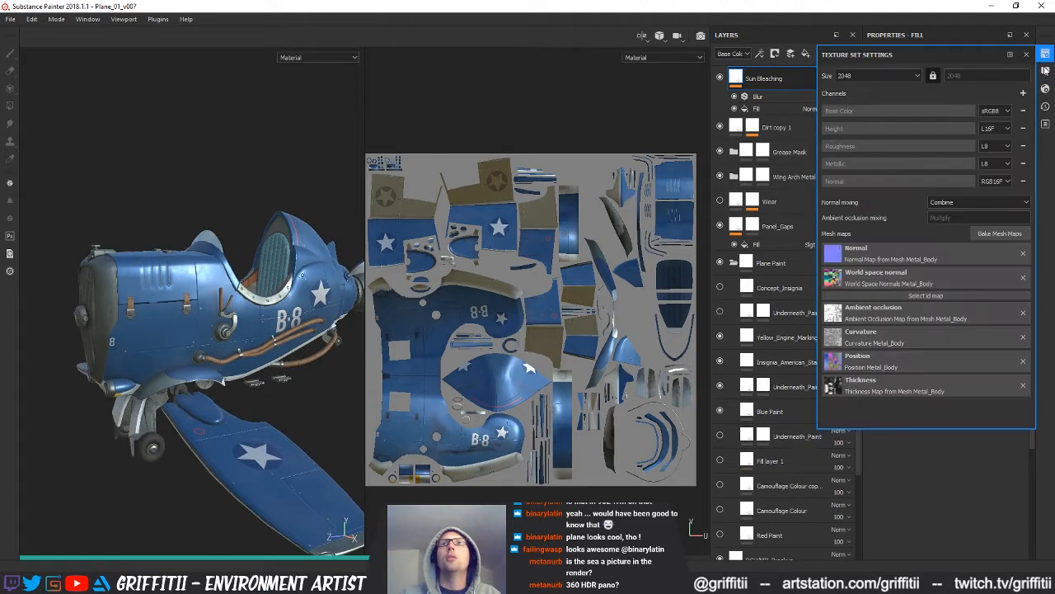
left_click(997, 234)
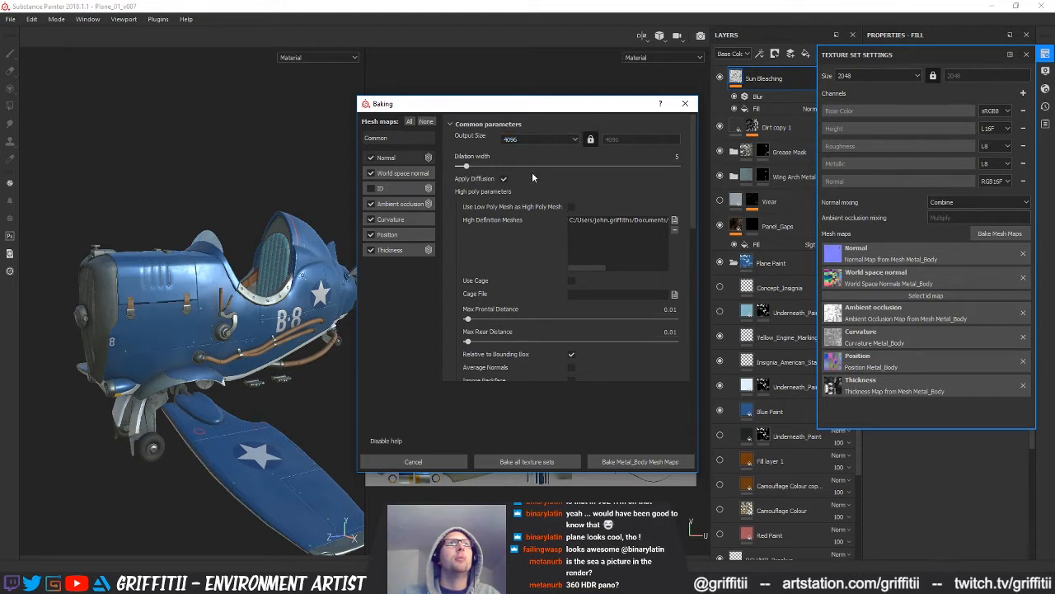
left_click(370, 251)
left_click(650, 467)
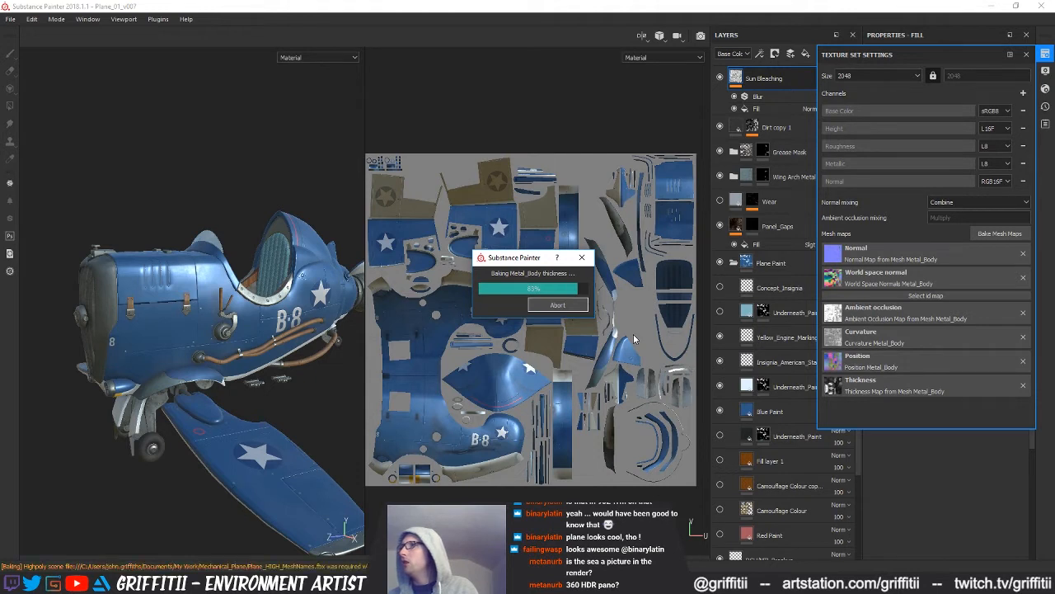
key("Return")
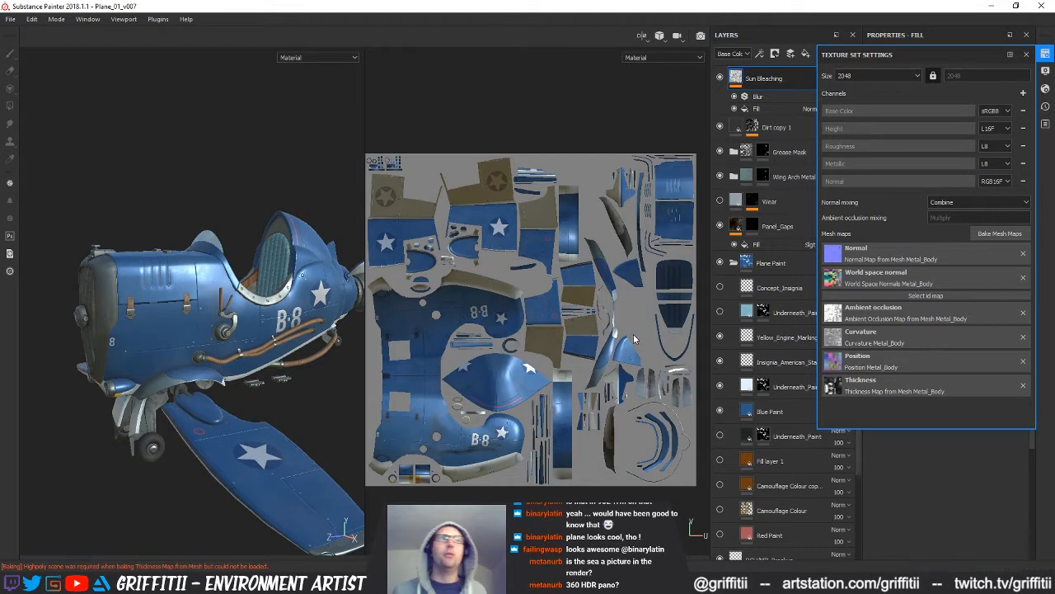
- Switch to Chrome and select the address of HDRI Haven's white_cliff_top_2k.hdr download page
left_click(310, 584)
left_click(402, 536)
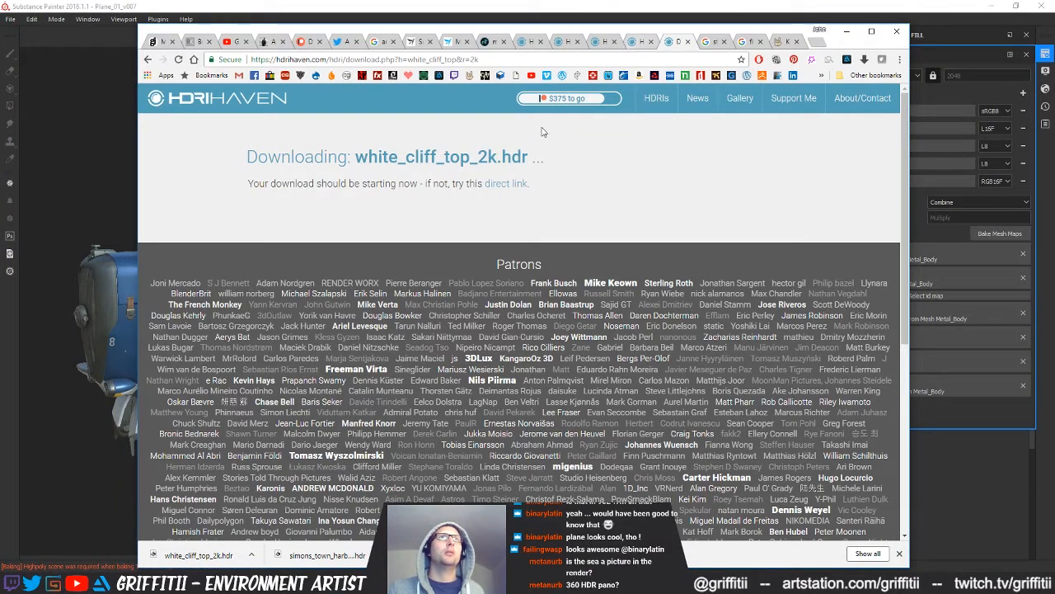
left_click(462, 60)
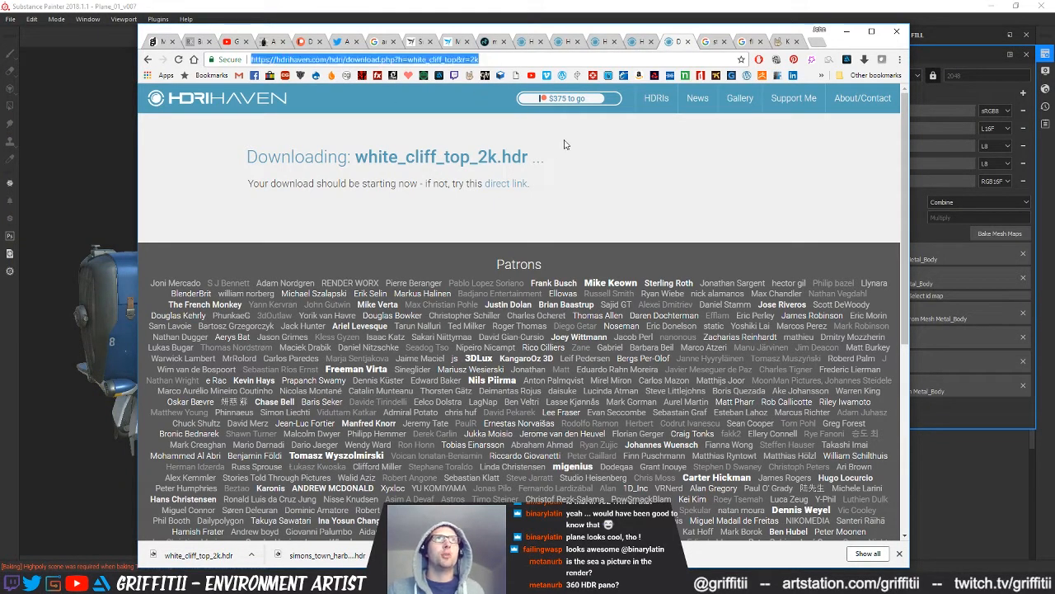
left_click(601, 219)
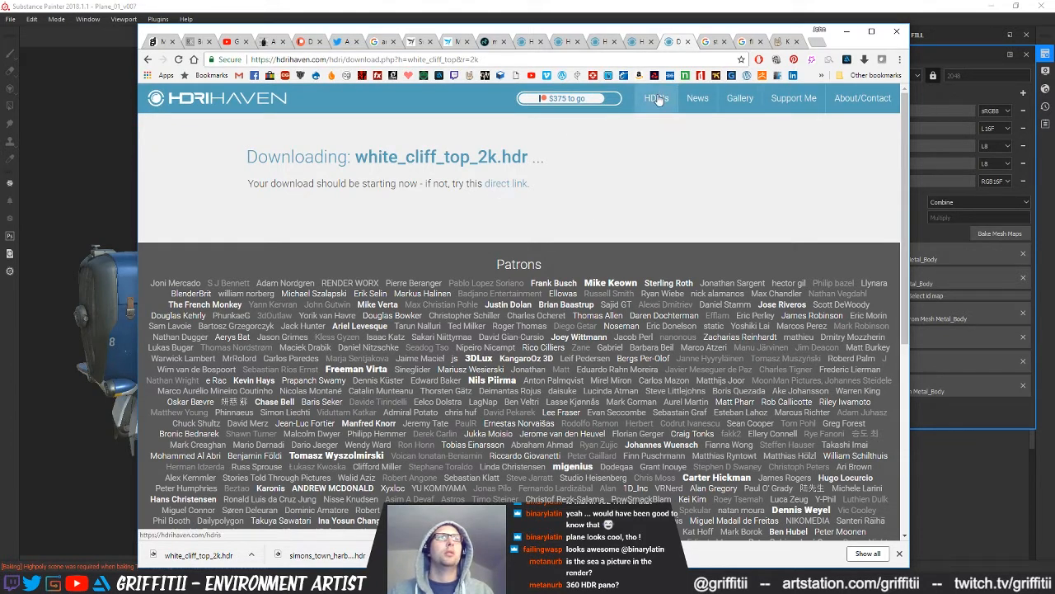
- Look through the open HDRI pages and close the surplus HDRI Haven and Google search tabs
left_click(566, 41)
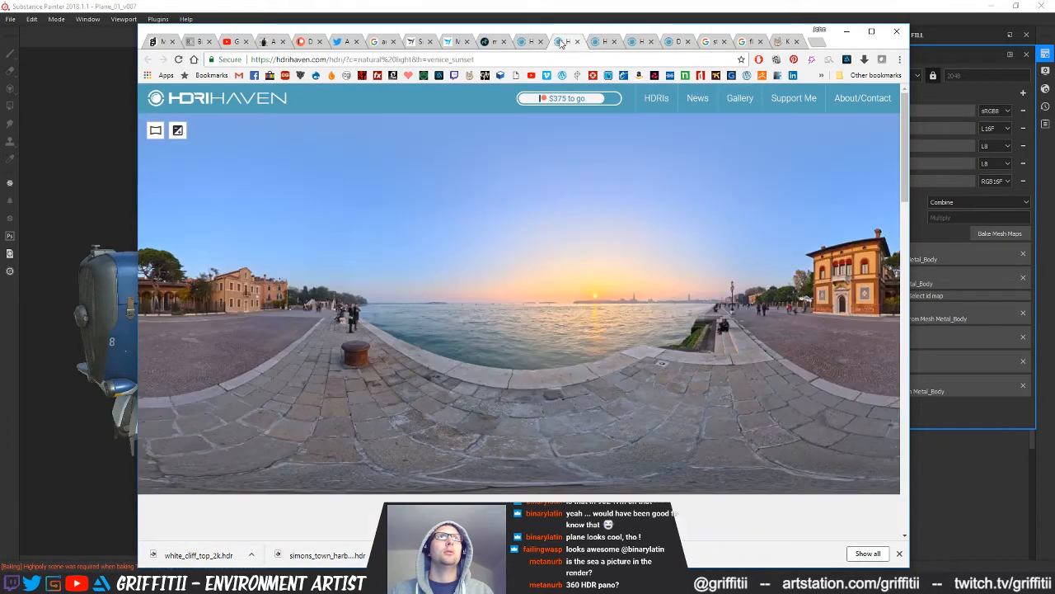
left_click(528, 46)
left_click(569, 43)
left_click(578, 42)
left_click(578, 43)
left_click(578, 43)
left_click(601, 43)
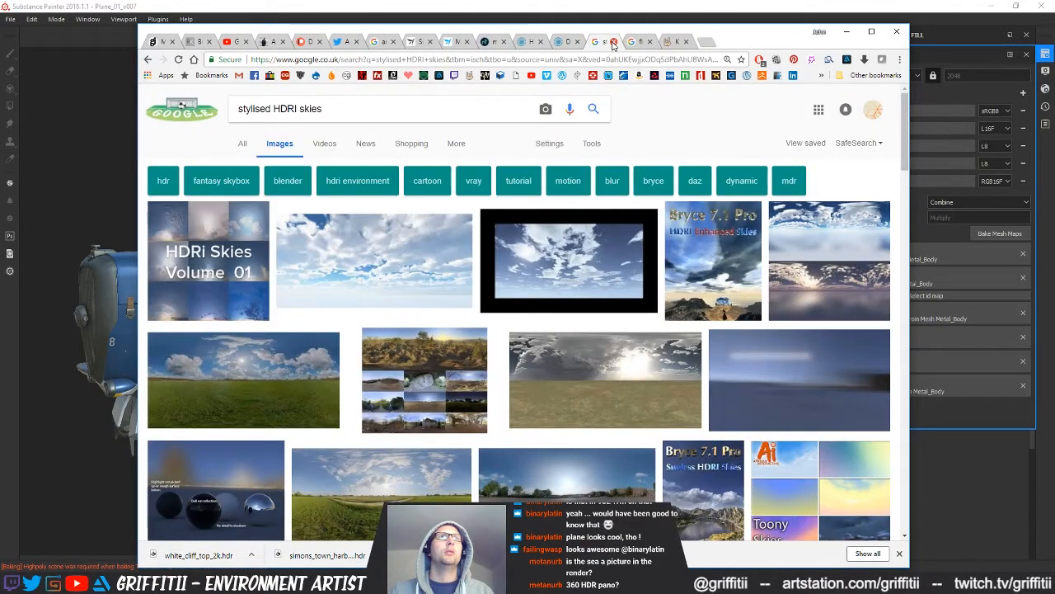
left_click(614, 42)
left_click(613, 42)
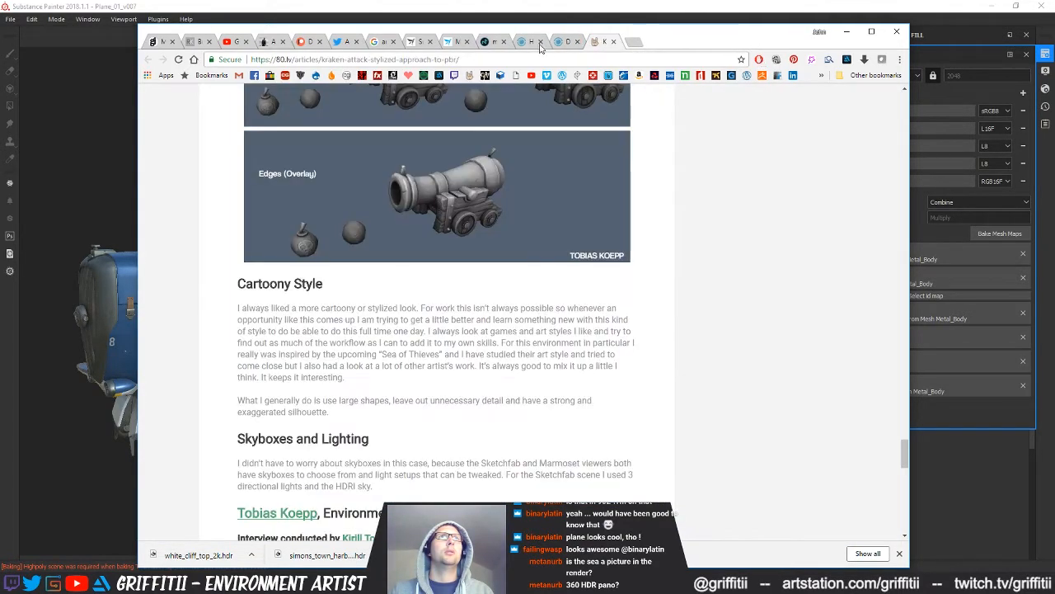
- Close the MODO image-based lighting help page in the browser
left_click(527, 45)
left_click(489, 47)
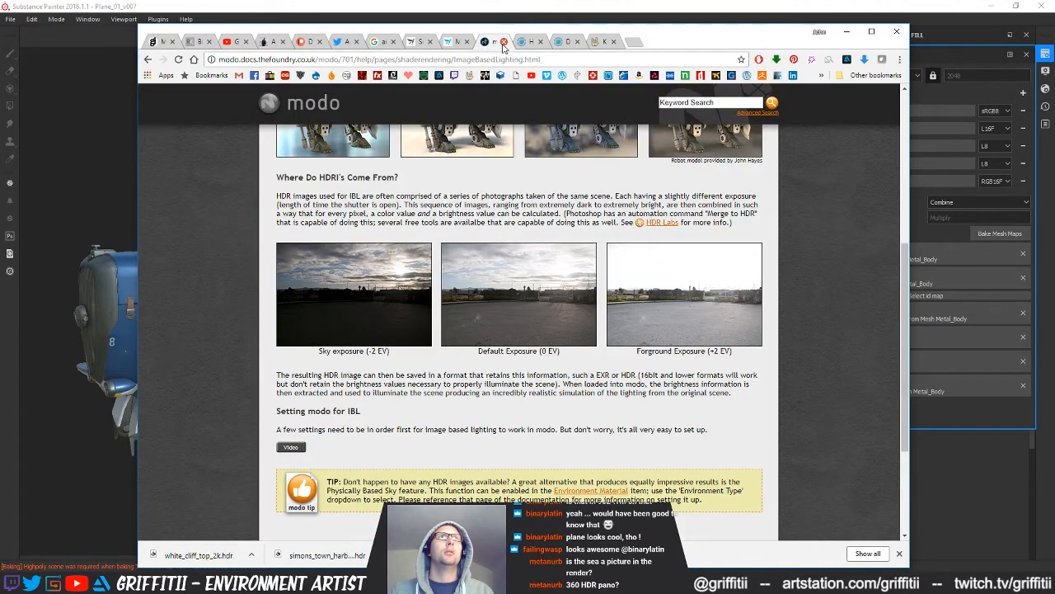
left_click(503, 42)
left_click(528, 43)
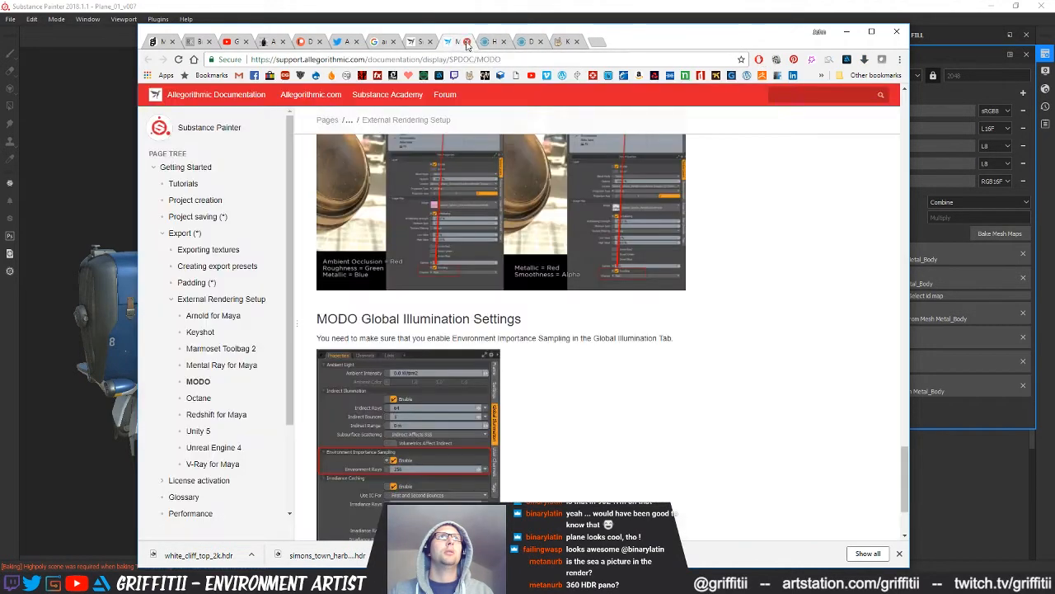
- Browse HDRI Haven's Natural Light category, return to Substance Painter and close the texture set settings
left_click(493, 46)
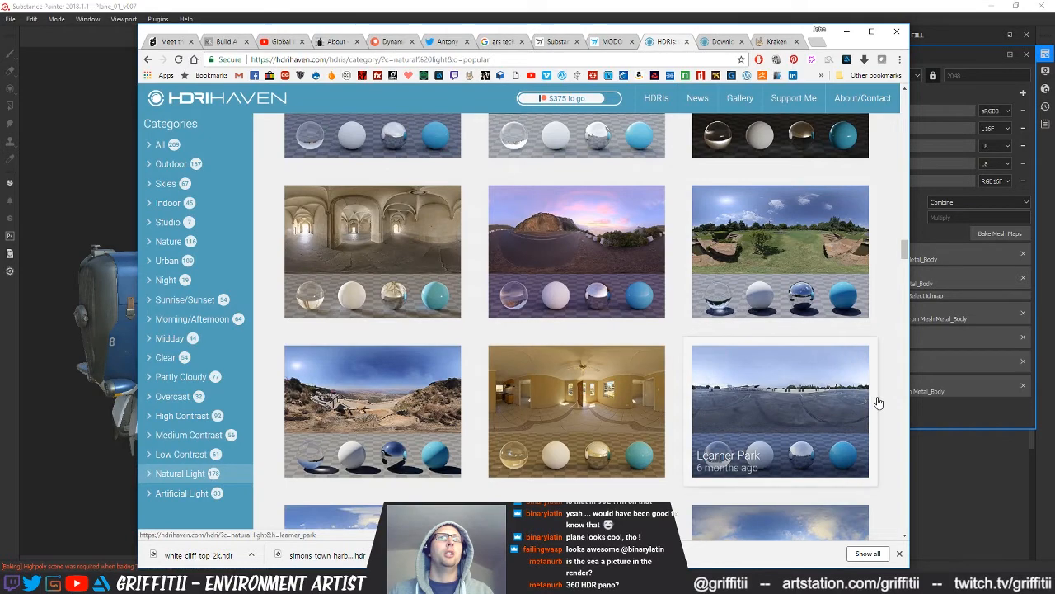
scroll(878, 401, "down", 3)
scroll(878, 400, "down", 6)
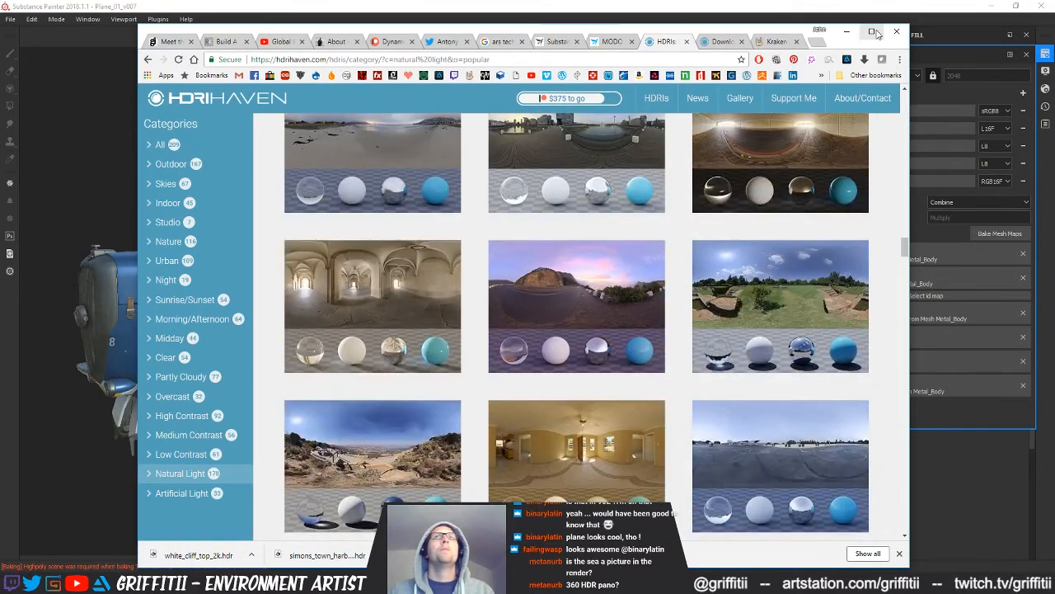
left_click(847, 31)
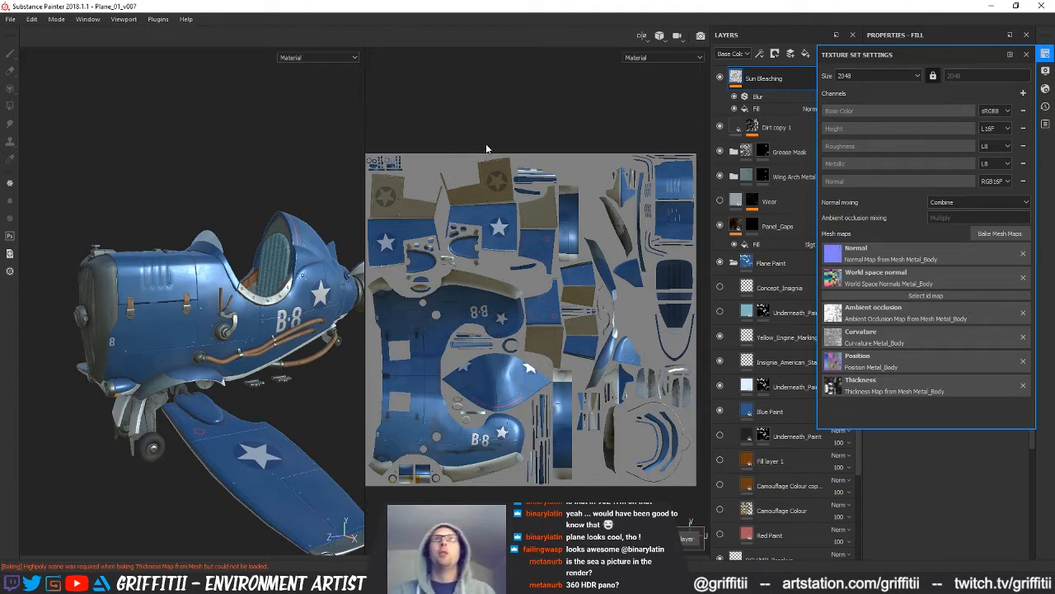
left_click(1027, 55)
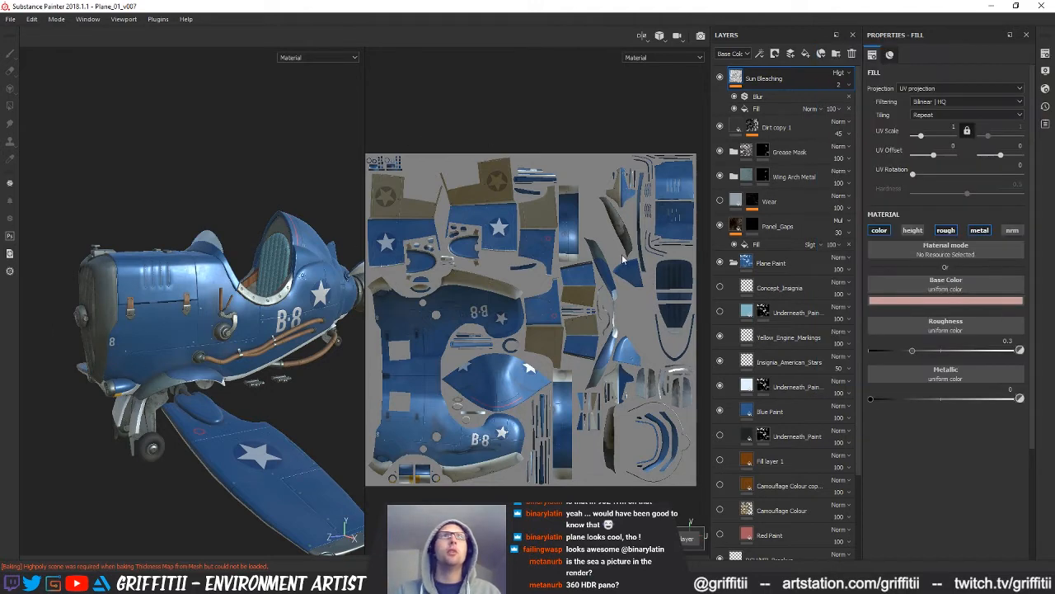
- Examine the plane's engine cover, fuselage panels and cockpit hood rim in the 3D material view
left_click_drag(235, 299, 267, 282, "alt")
middle_click_drag(267, 282, 204, 288, "alt")
right_click_drag(204, 288, 227, 304, "alt")
left_click_drag(227, 303, 248, 306, "alt")
right_click_drag(173, 318, 175, 361, "alt")
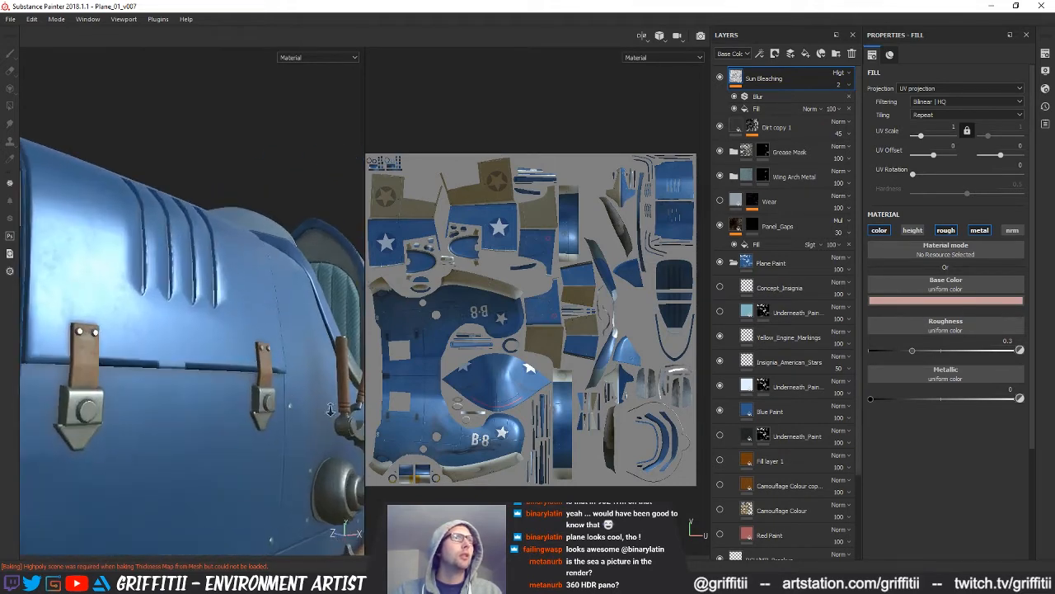
middle_click_drag(175, 361, 181, 295, "alt")
left_click_drag(181, 295, 313, 234, "alt")
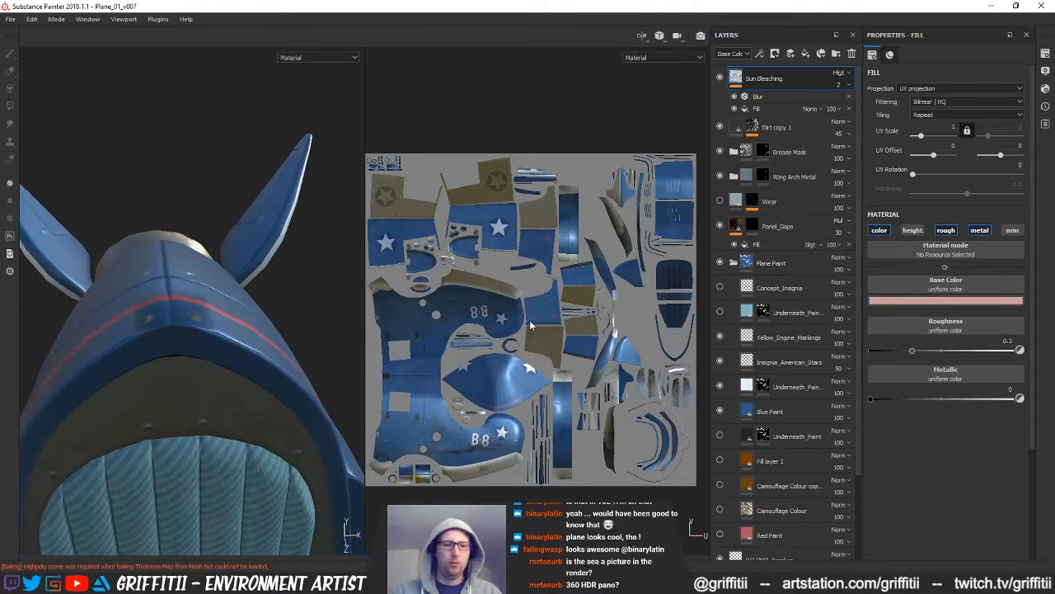
- Cycle through the baked ambient occlusion, curvature, position, thickness and normal maps while examining the cockpit hood
key("b")
key("b")
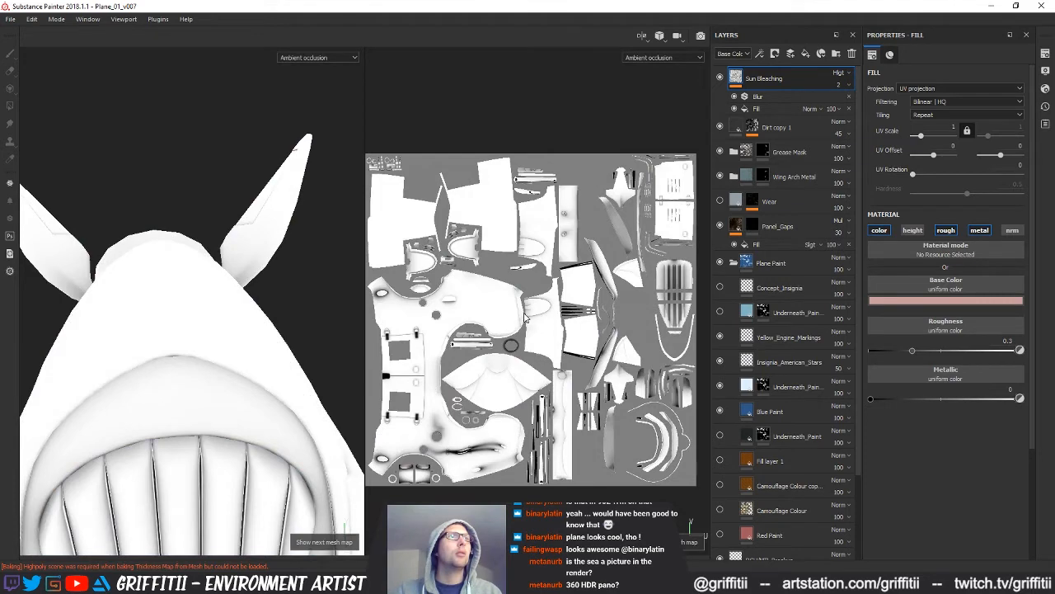
key("b")
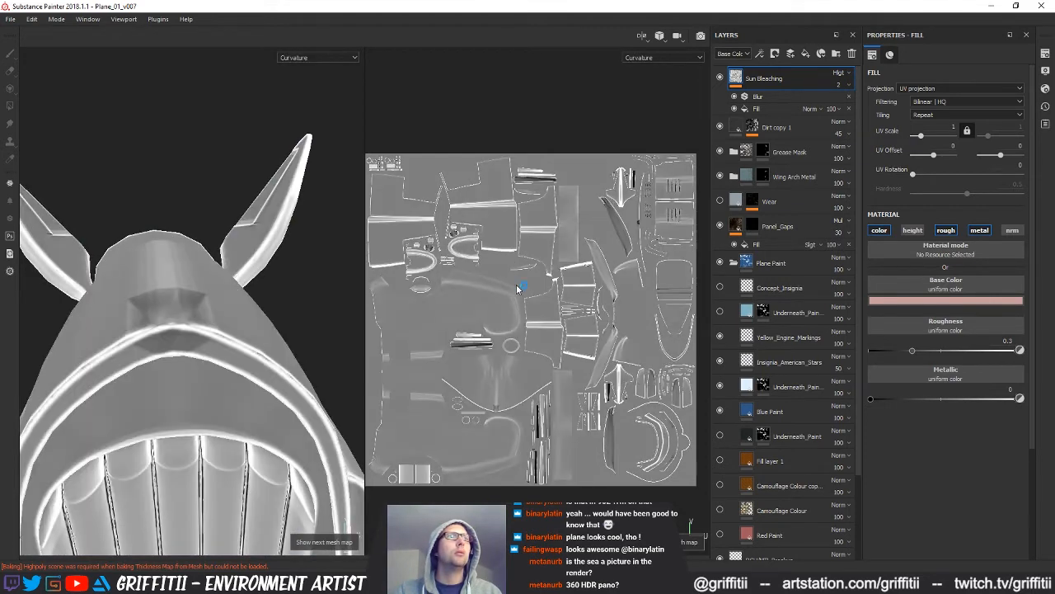
left_click_drag(240, 309, 212, 228, "alt")
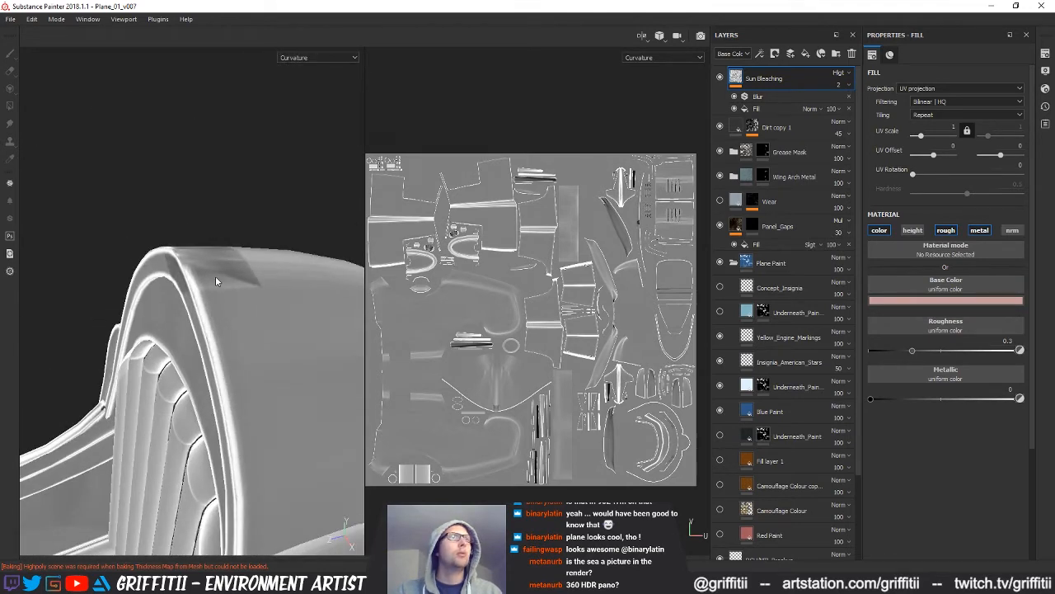
key("b")
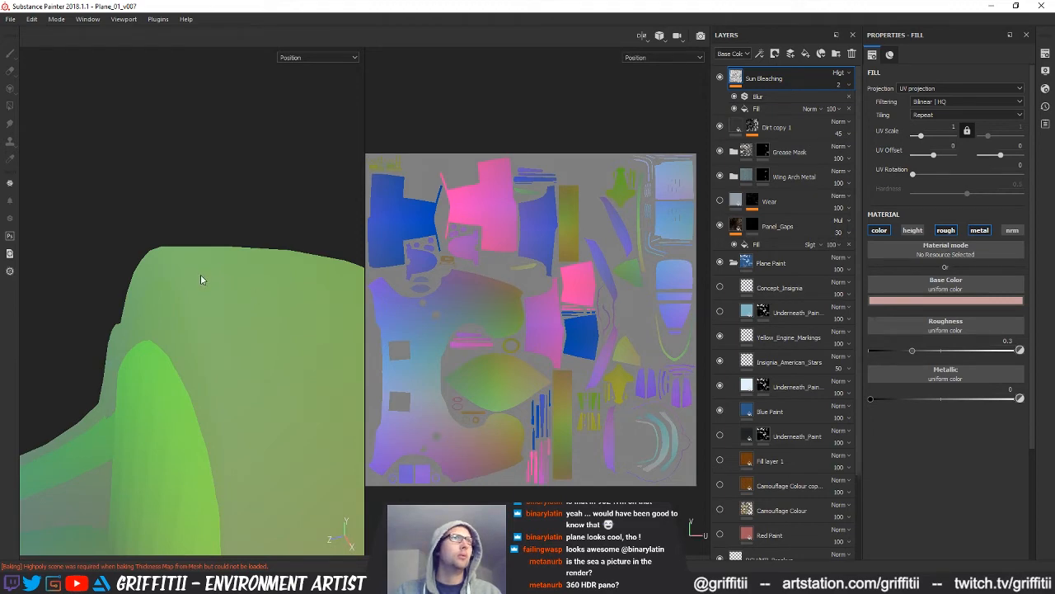
key("b")
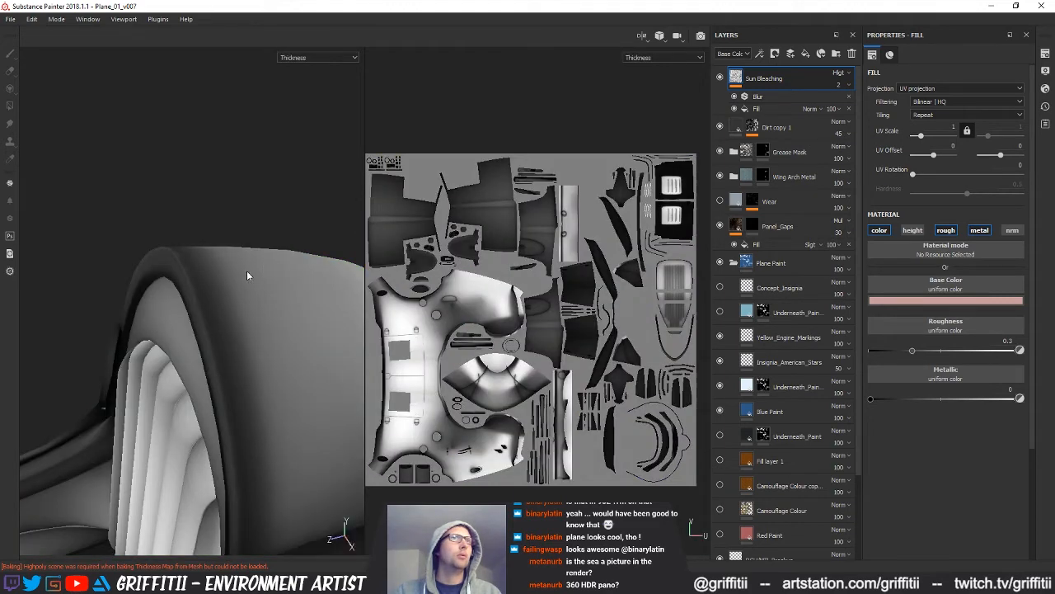
key("b")
left_click_drag(235, 272, 258, 265, "alt")
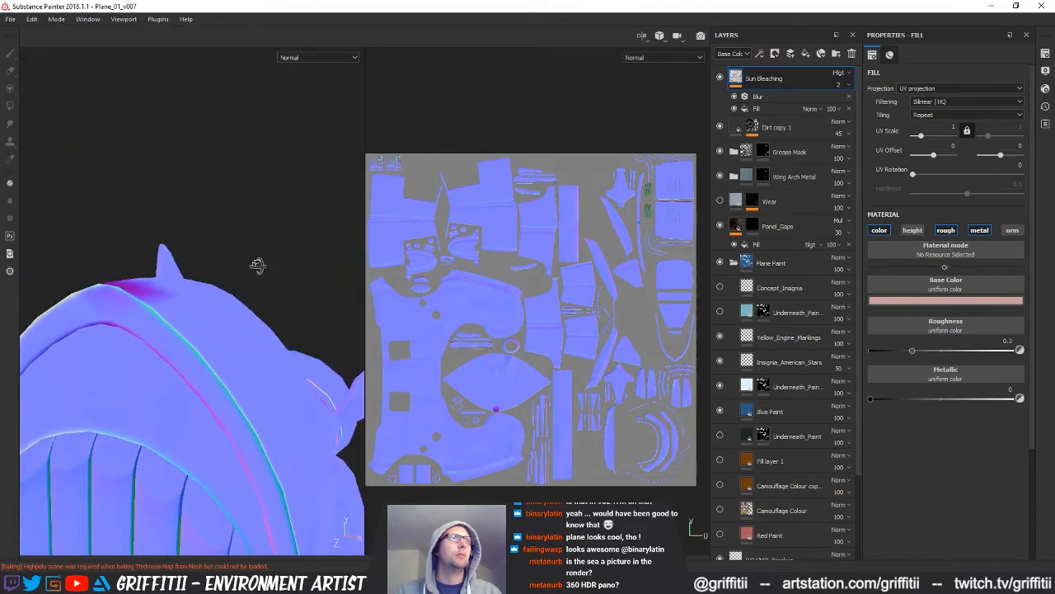
- Switch to MODO, bring up the Plane_Cockpit_Hood_LOW mesh and select its hard edges to examine them
key("alt+Tab")
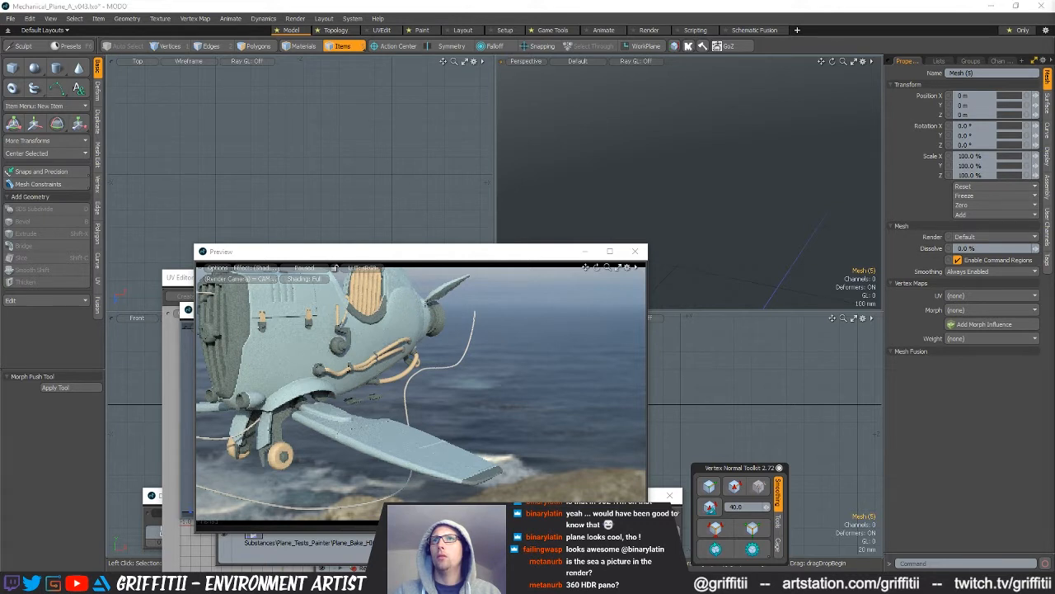
key("4")
left_click_drag(779, 225, 744, 203, "alt")
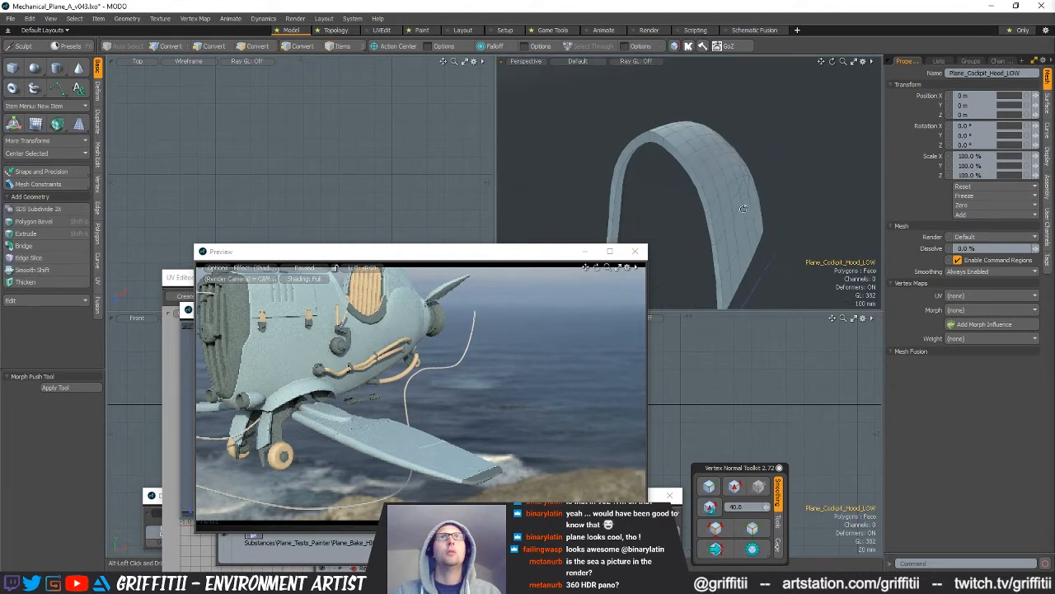
key("3")
scroll(690, 154, "up", 3)
left_click_drag(690, 153, 652, 186, "alt")
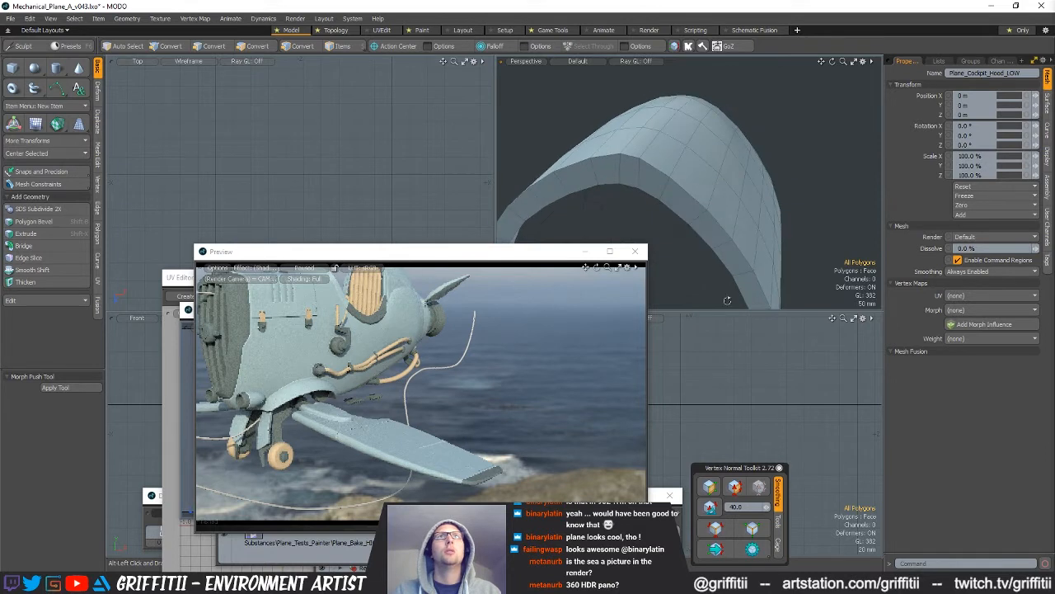
left_click(715, 529)
left_click_drag(719, 169, 763, 179, "alt")
left_click_drag(762, 180, 741, 205, "ctrl+alt")
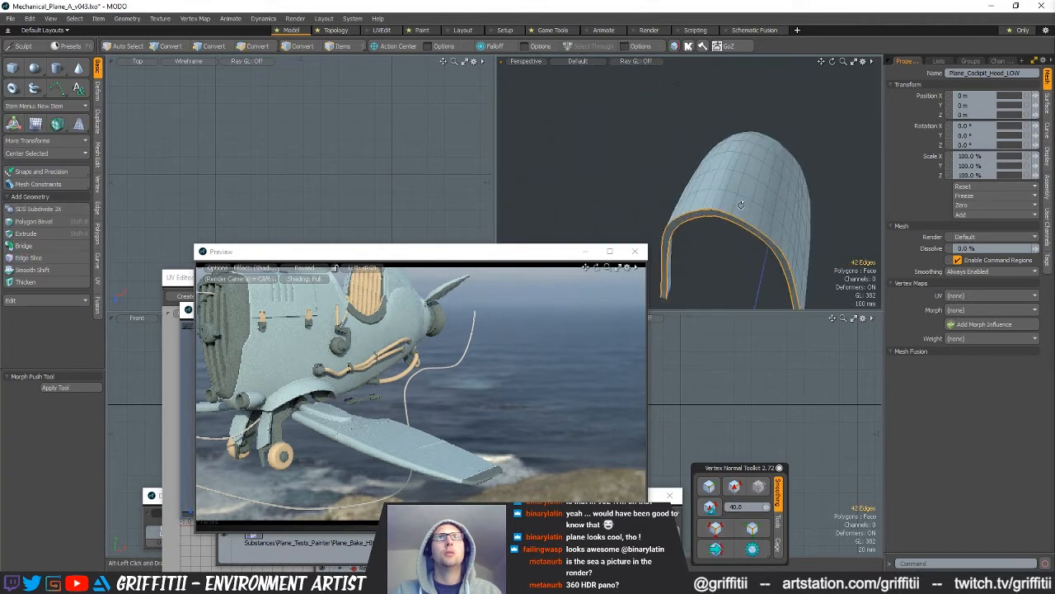
- Try adjusting the normals of a few selected polygons at the cockpit hood's front with the Vertex Normal Toolkit
key("3")
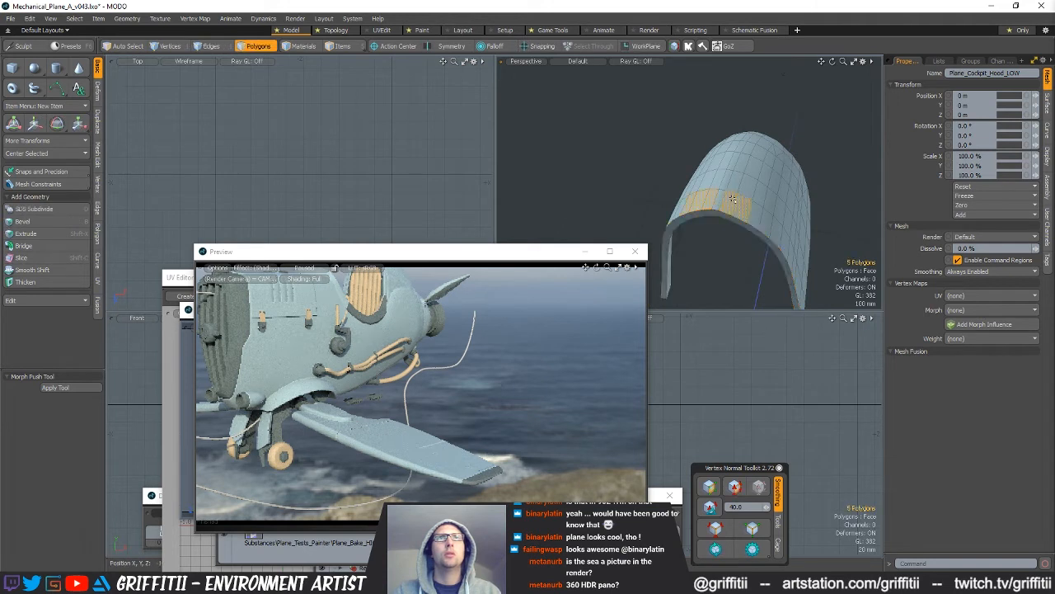
left_click(710, 487)
scroll(730, 234, "up", 3)
left_click_drag(726, 242, 741, 193, "alt")
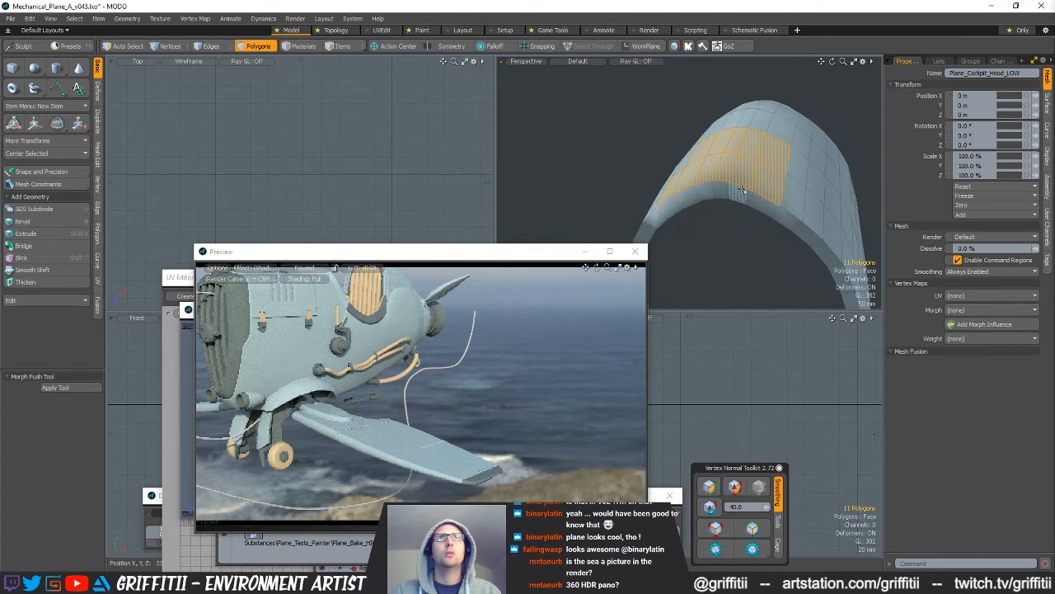
double_click(758, 201)
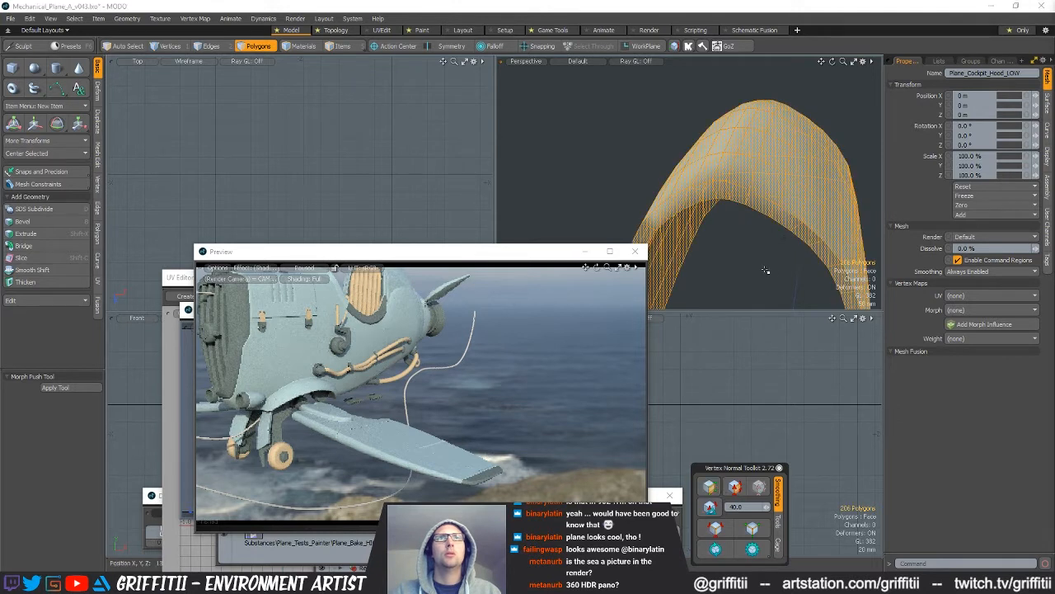
- Delete the HardEdges, vert_normals and both UV Constraints maps from the cockpit hood mesh
left_click(939, 61)
left_click(894, 144)
left_click(927, 154)
left_click(924, 183, "shift")
right_click(927, 173)
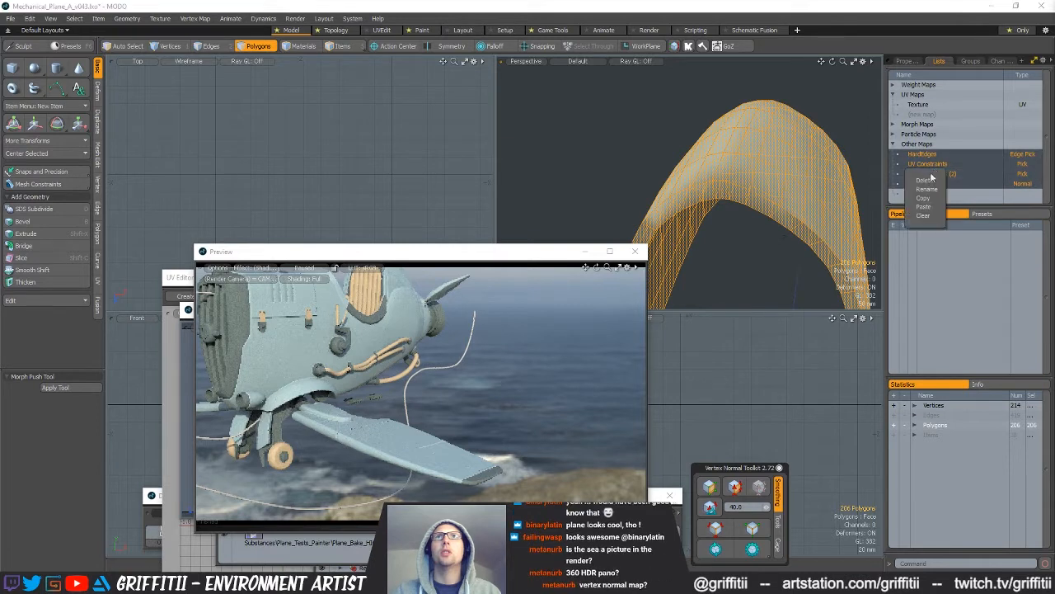
left_click(930, 180)
right_click(922, 153)
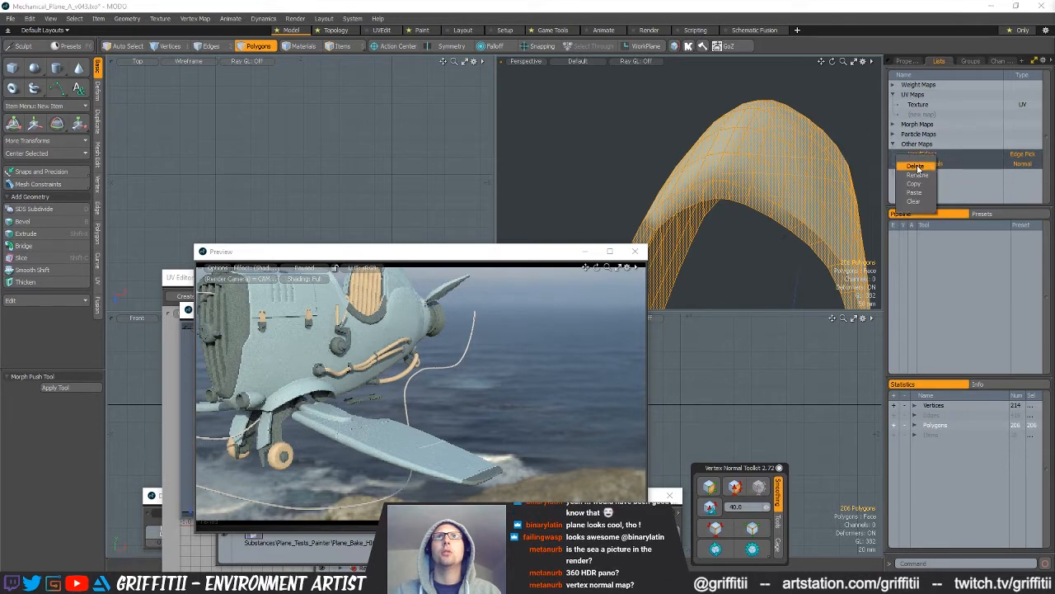
left_click(922, 165)
right_click(930, 156)
left_click(921, 165)
left_click(822, 88)
left_click_drag(813, 113, 784, 272, "alt")
key("space")
key("space")
double_click(758, 175)
double_click(760, 183, "shift")
left_click(859, 132)
- Rebuild the cockpit hood's hard edges and vertex normals from the Texture UV map, and select the hard edges to check them
left_click(931, 105)
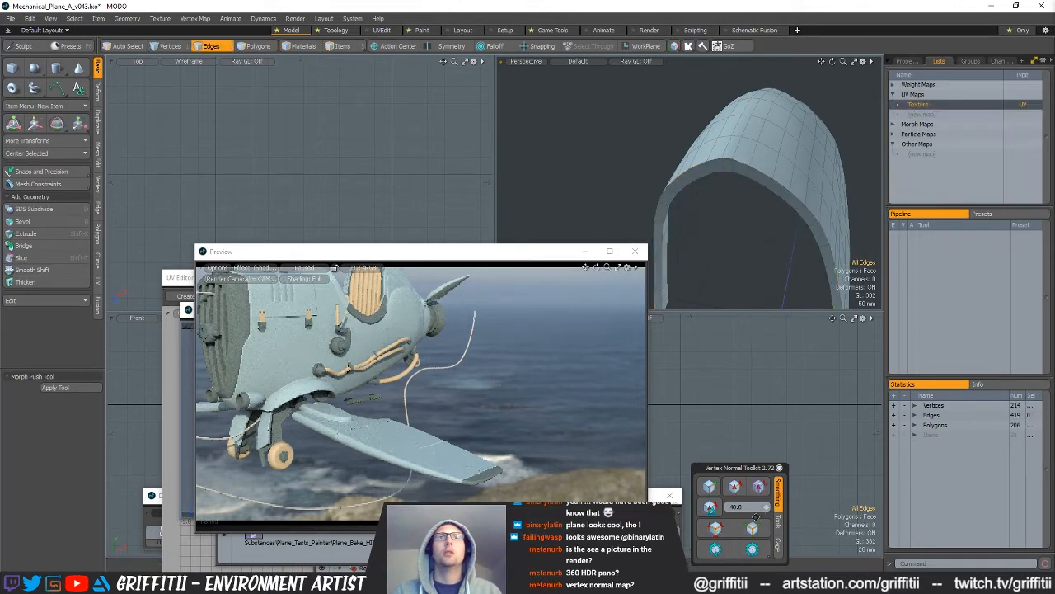
left_click(760, 488)
key("3")
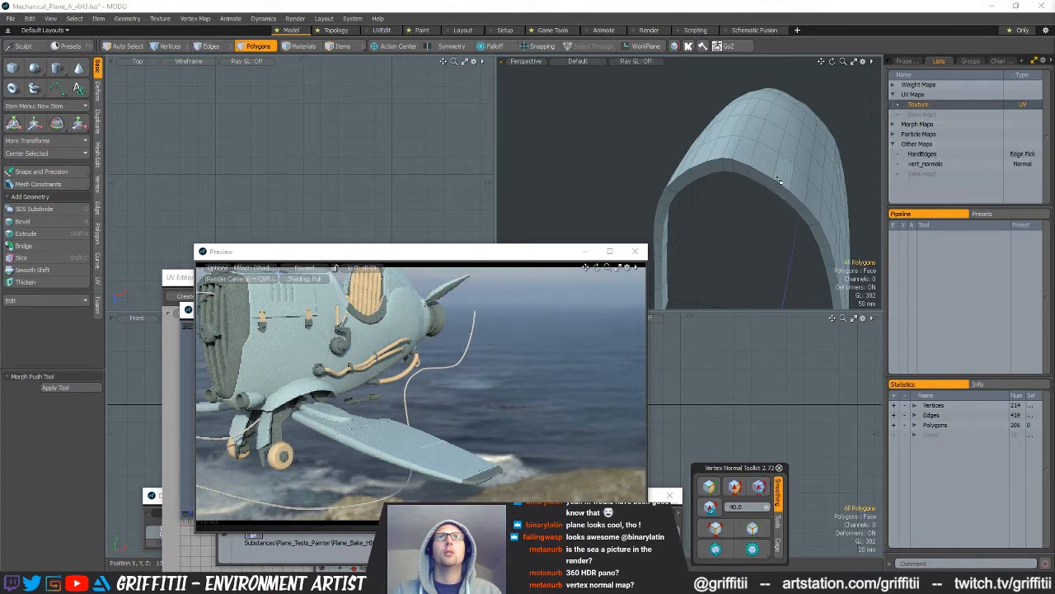
left_click(715, 527)
left_click_drag(734, 217, 979, 308, "alt")
scroll(702, 230, "down", 2)
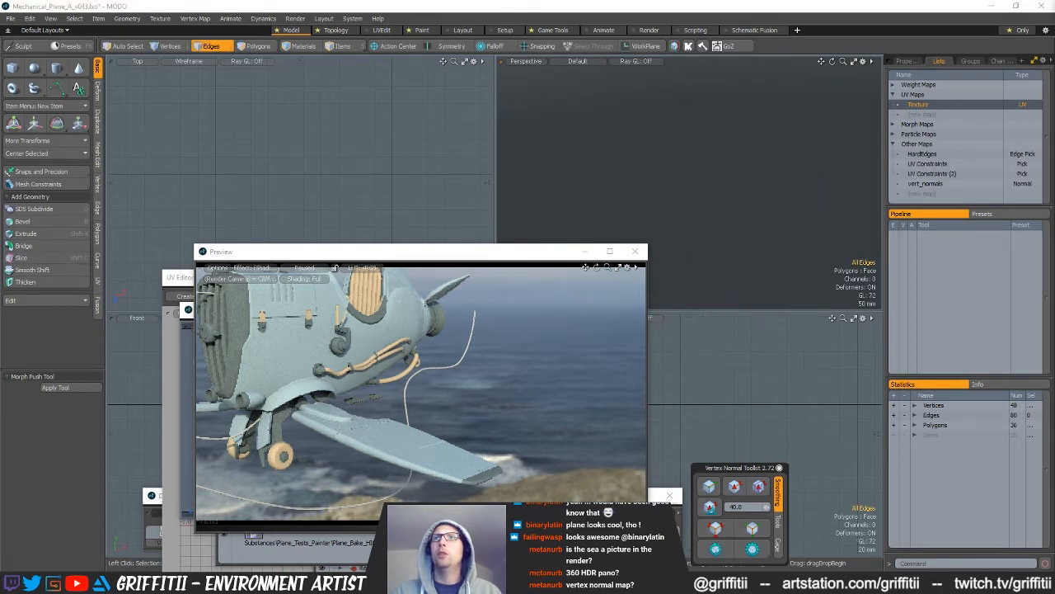
- Frame the low-poly engine cover and delete its HardEdges, vert_normals and both UV Constraints maps
key("shift+a")
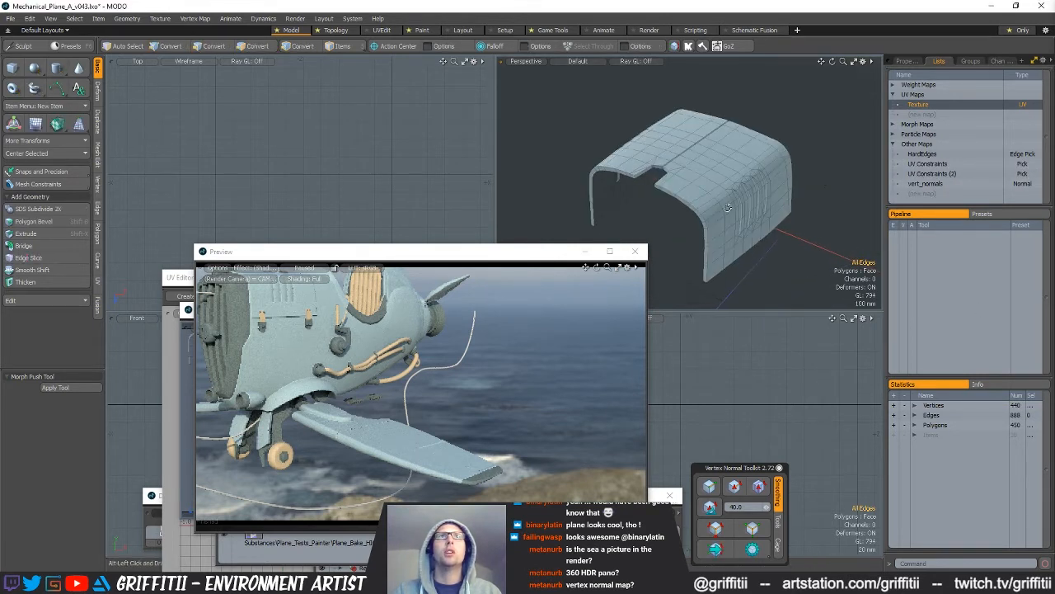
left_click(923, 154)
left_click(922, 106, "ctrl")
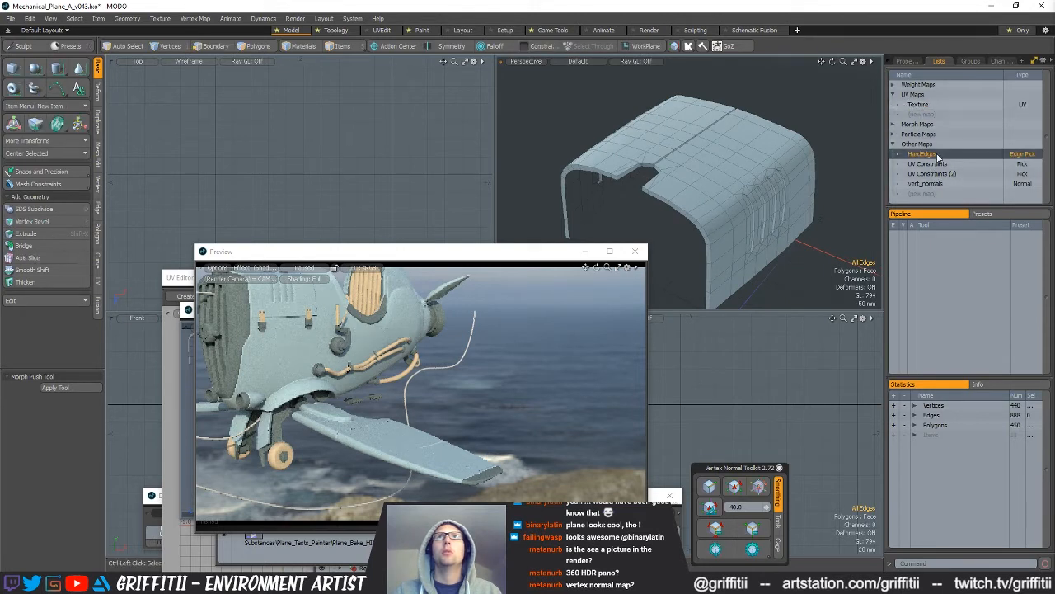
left_click(929, 184, "shift")
right_click(928, 167)
left_click(927, 178)
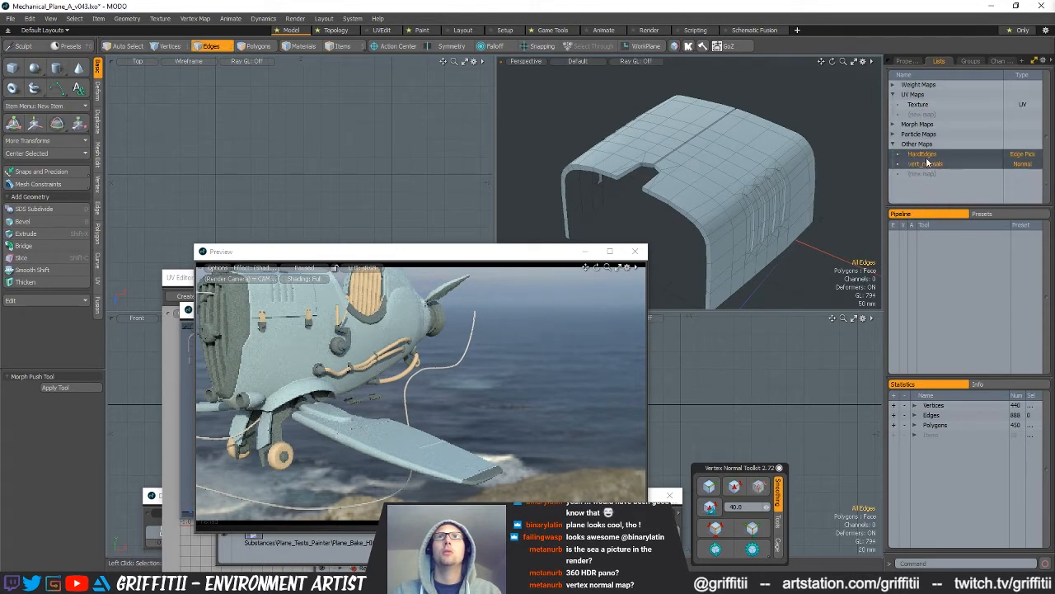
right_click(925, 158)
left_click(924, 166)
right_click(925, 157)
left_click(923, 165)
- Rebuild the engine cover's hard edges and vertex normals from the Texture UV map with the Vertex Normal Toolkit
left_click_drag(781, 239, 789, 236, "alt")
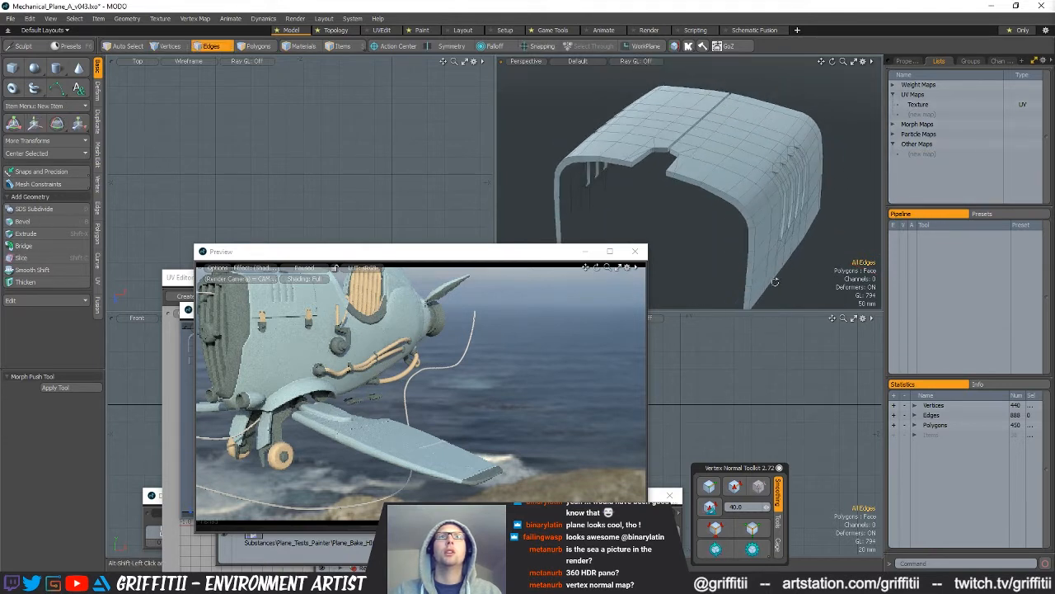
key("3")
left_click(922, 104)
key("2")
left_click(761, 486)
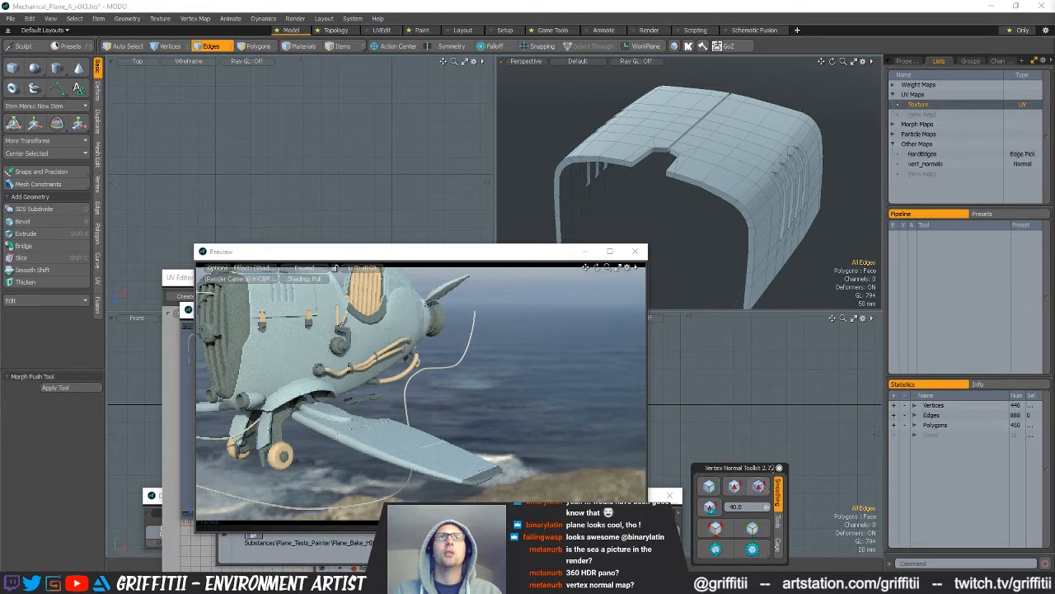
- Select the engine cover's hard edges and examine them along the rims, centre seam and side vents
left_click(716, 528)
left_click_drag(749, 218, 792, 237, "alt")
scroll(720, 183, "up", 4)
mouse_move(720, 183)
left_mouse_down("alt")
mouse_move(795, 206)
mouse_move(691, 193)
mouse_move(650, 114)
mouse_move(610, 180)
mouse_move(661, 169)
left_mouse_up("alt")
scroll(734, 197, "down", 3)
left_click_drag(698, 221, 676, 264, "alt")
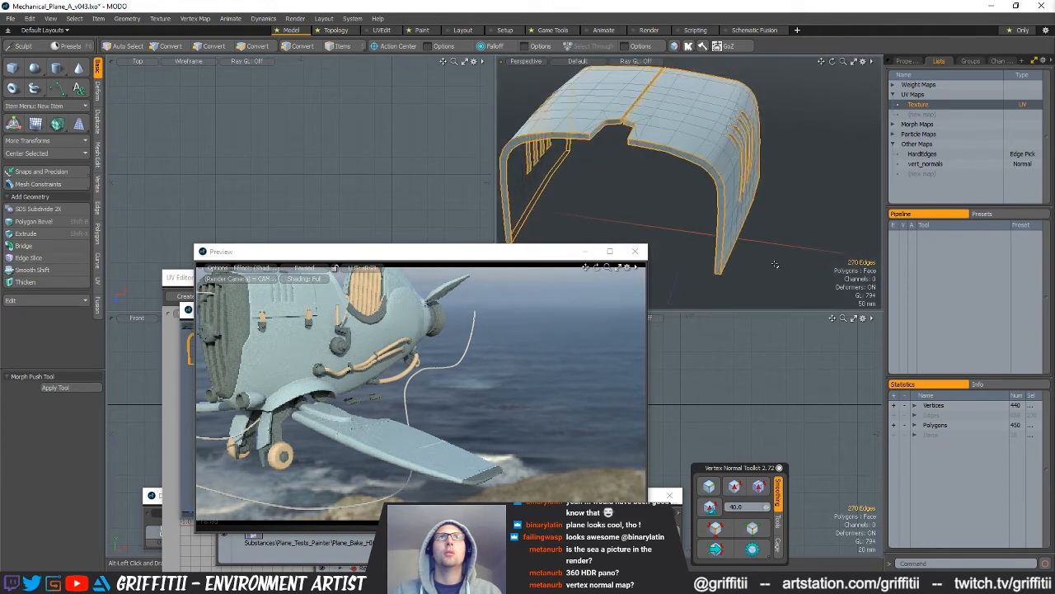
- Delete all the UV Constraints maps from the complete low-poly plane, keeping HardEdges and vert_normals
key("2")
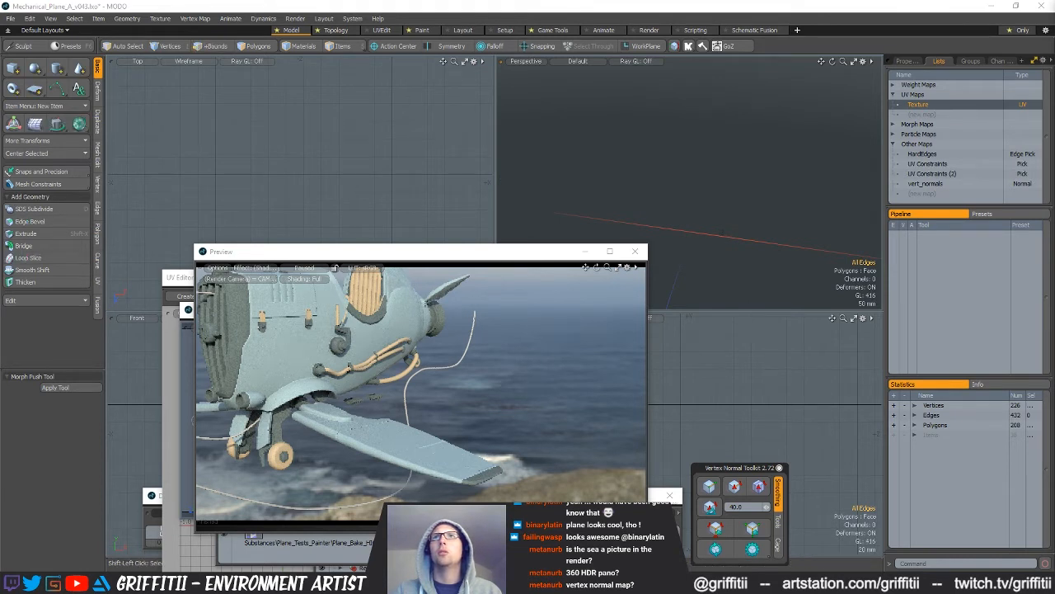
left_click(932, 165)
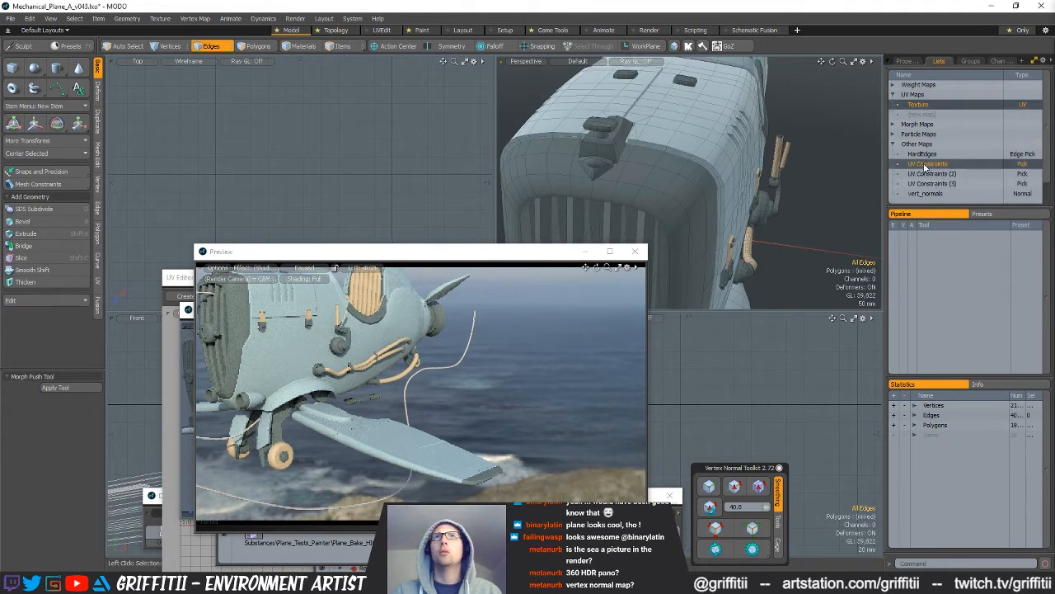
right_click(930, 167)
left_click(928, 177)
right_click(929, 168)
left_click(928, 179)
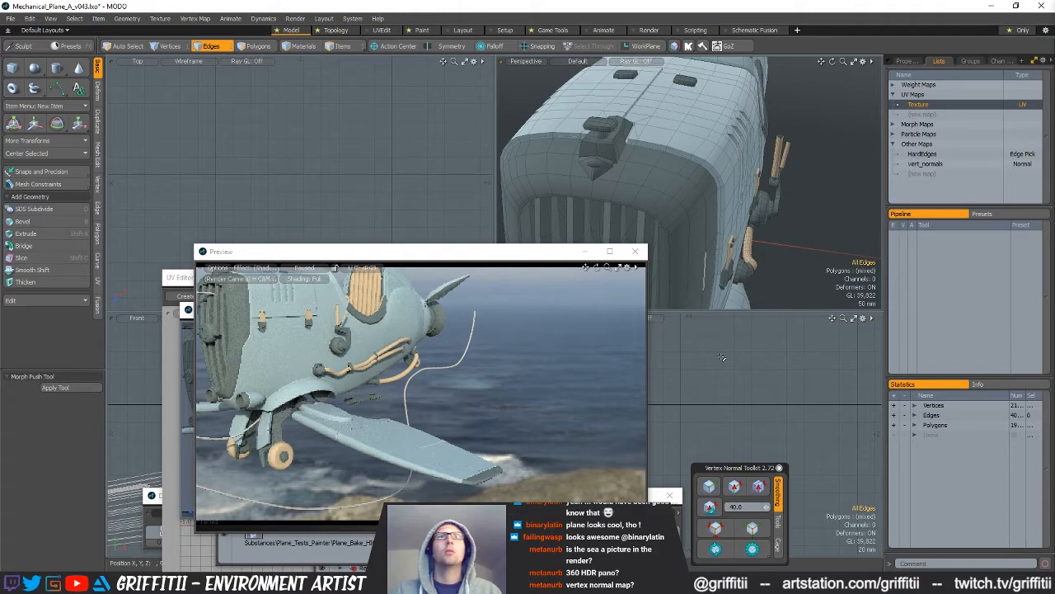
- Check the plane's complete UV layout in the UV Editor and close that window
left_click(176, 278)
left_click_drag(328, 475, 373, 462, "ctrl+alt")
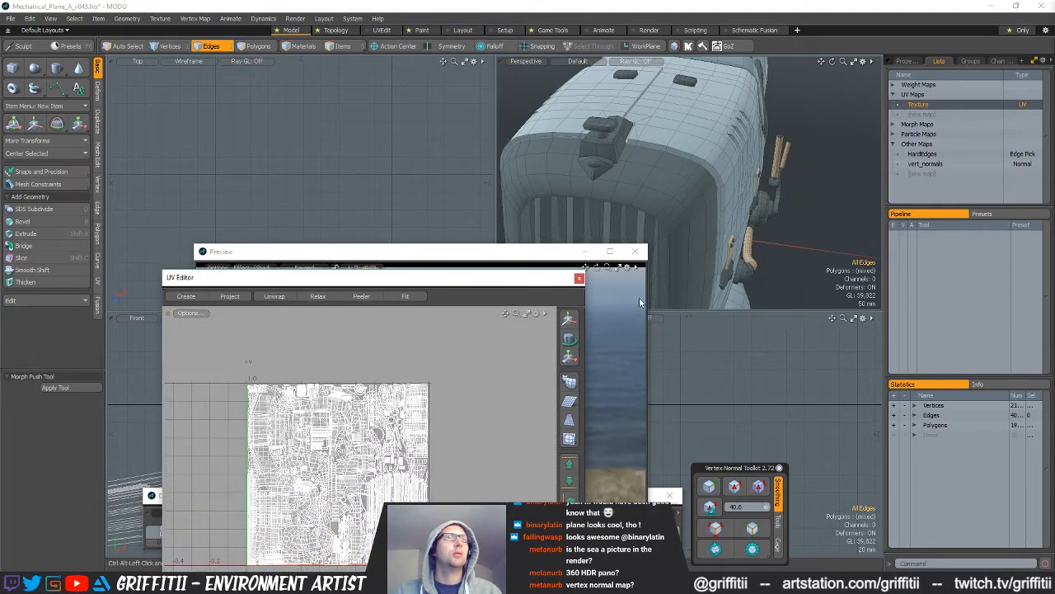
left_click(580, 279)
- Export the selected low-poly plane meshes in Autodesk FBX 2015 format
left_click_drag(812, 244, 742, 239, "alt")
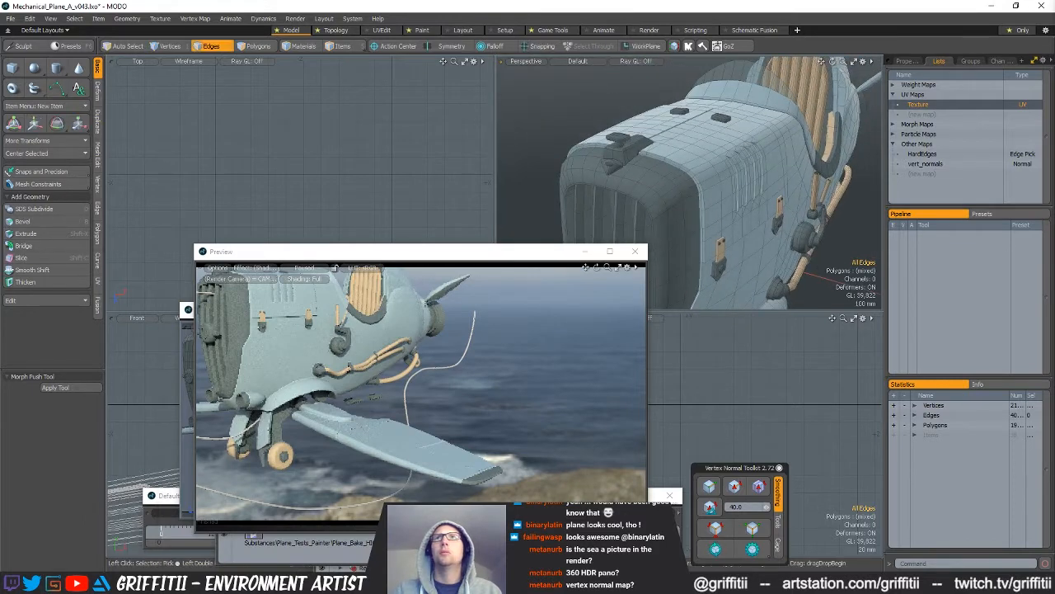
key("ctrl+e")
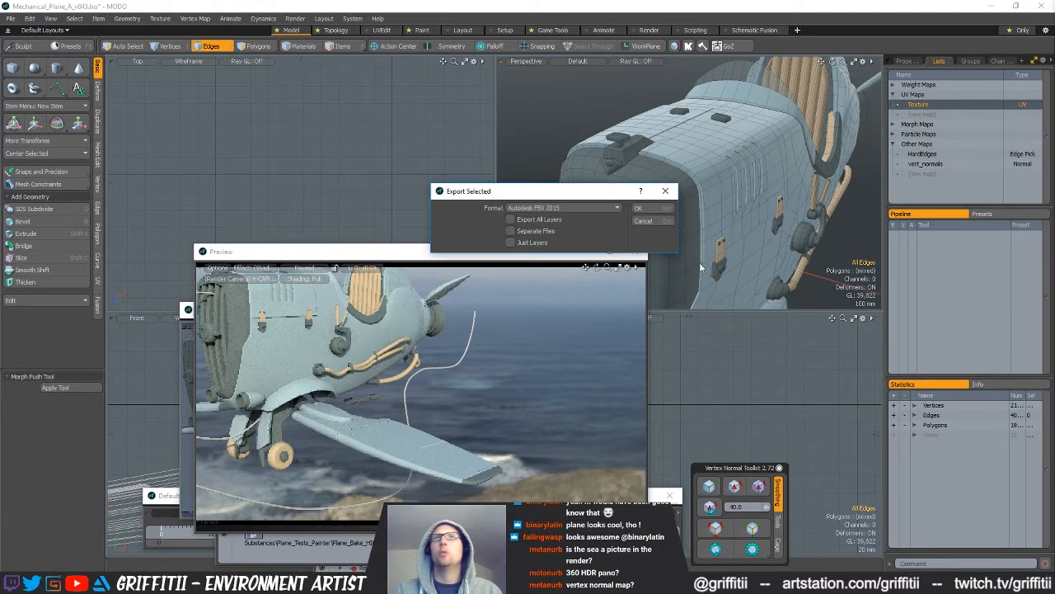
left_click(649, 211)
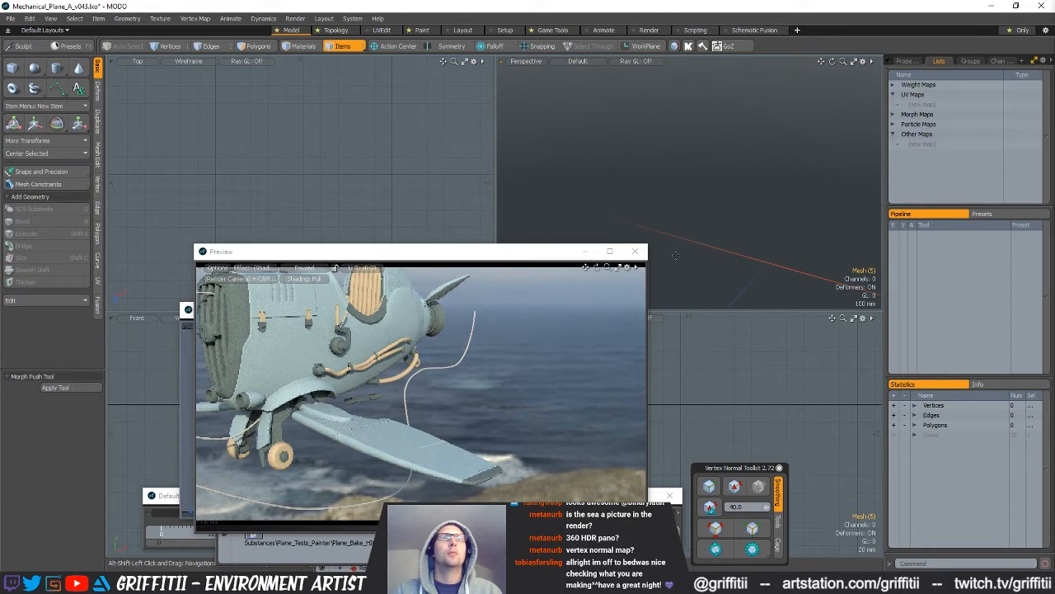
- Save the scene as a new version named Mechanical_Plane_A_v044
key("ctrl+shift+s")
key("BackSpace")
type("44")
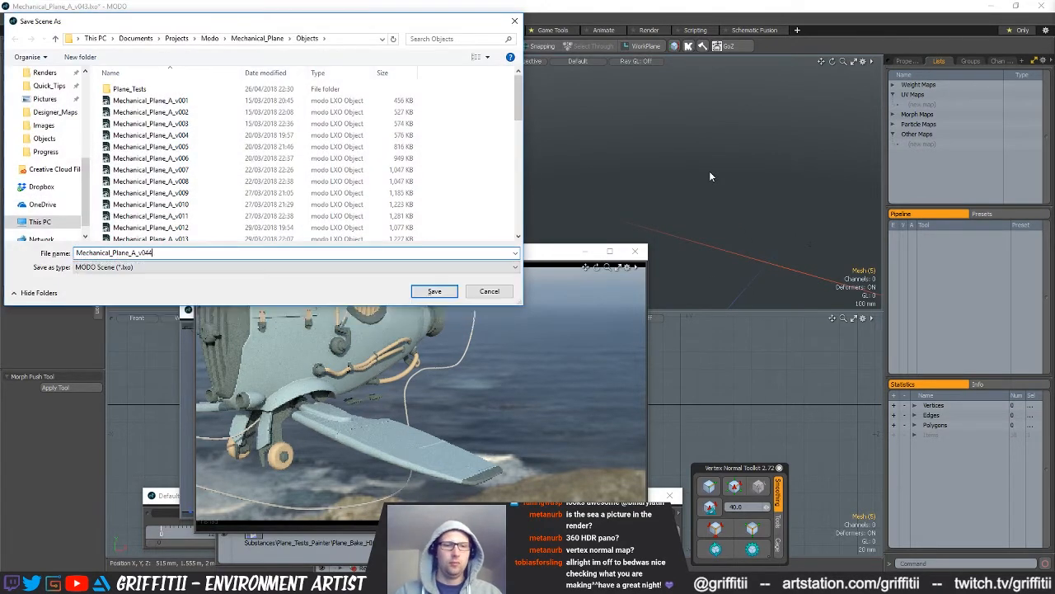
key("Return")
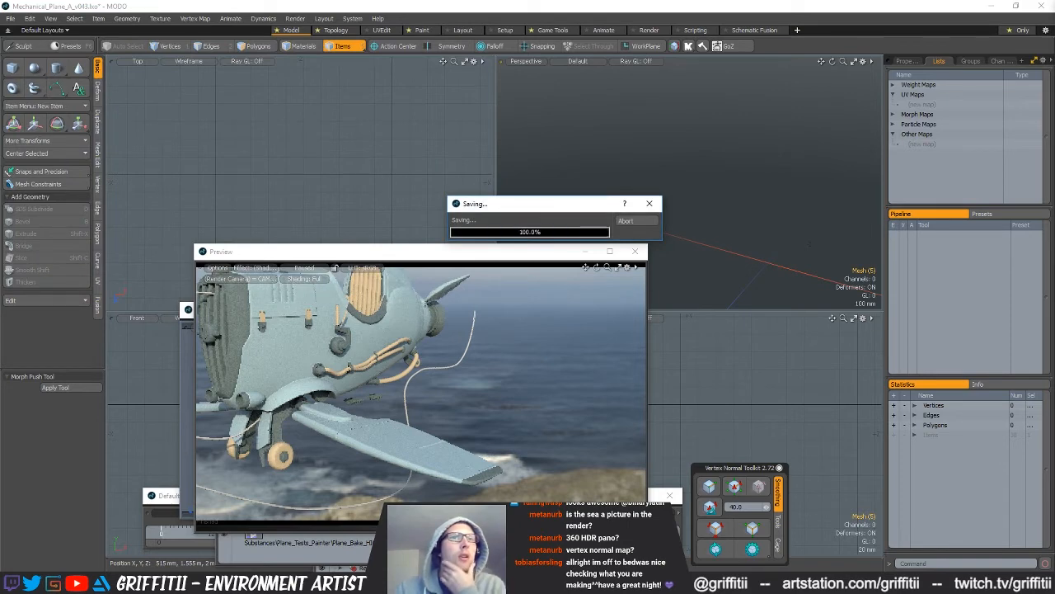
- Switch to Substance Painter and reload the project mesh from Plane_LOW_MeshNames_NormalMapFixes, preserving stroke positions
key("alt+Tab")
left_click(31, 19)
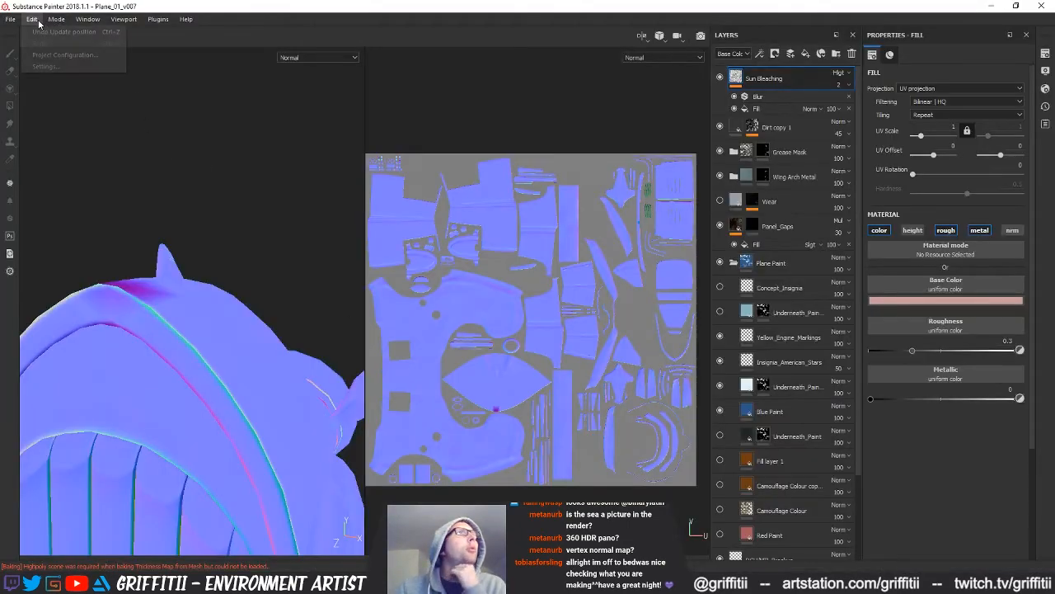
left_click(51, 55)
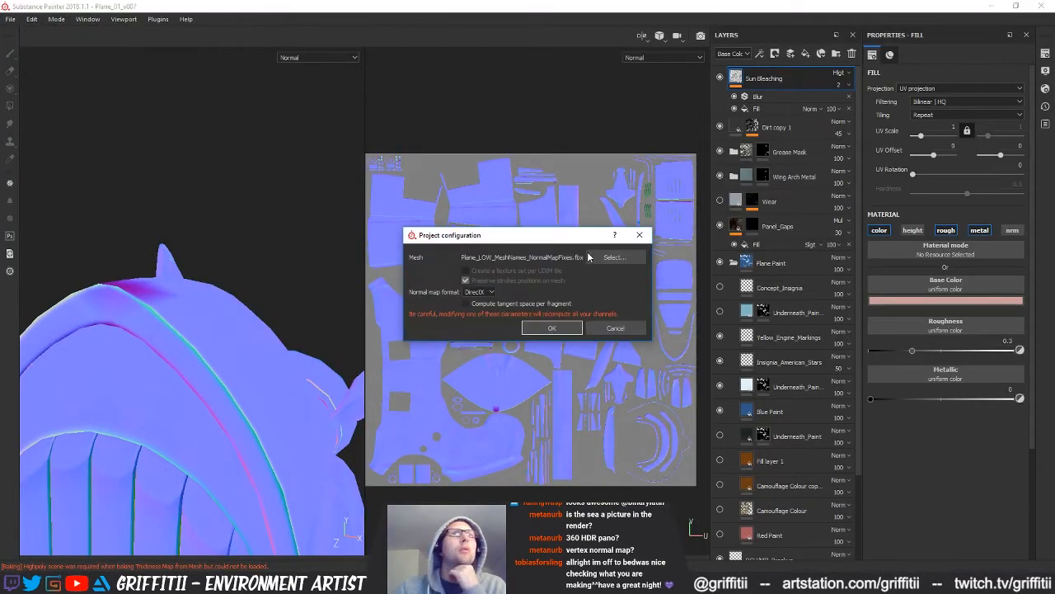
left_click(625, 256)
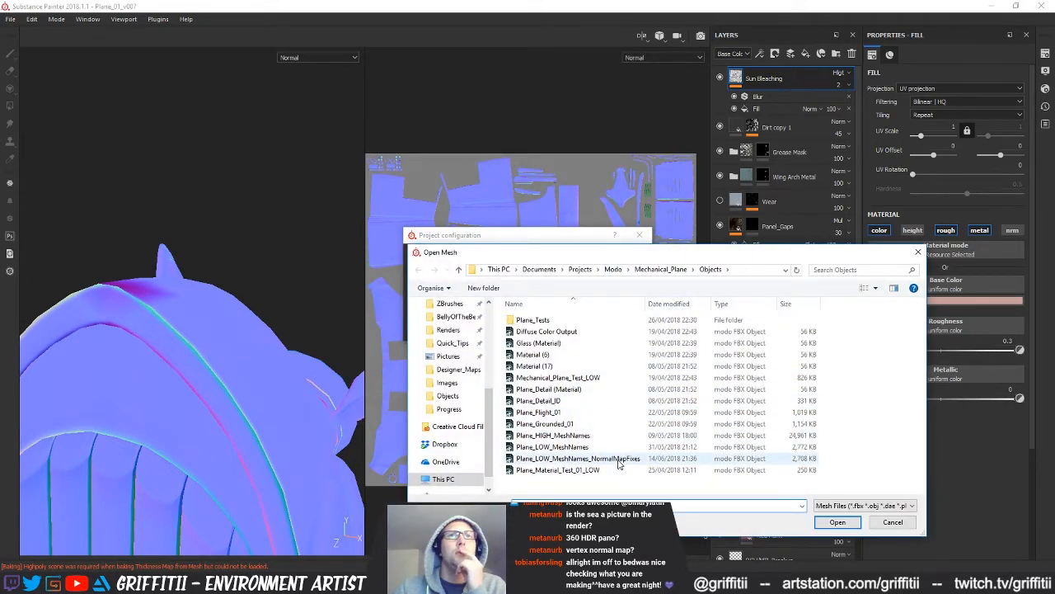
left_click(568, 459)
left_click(839, 522)
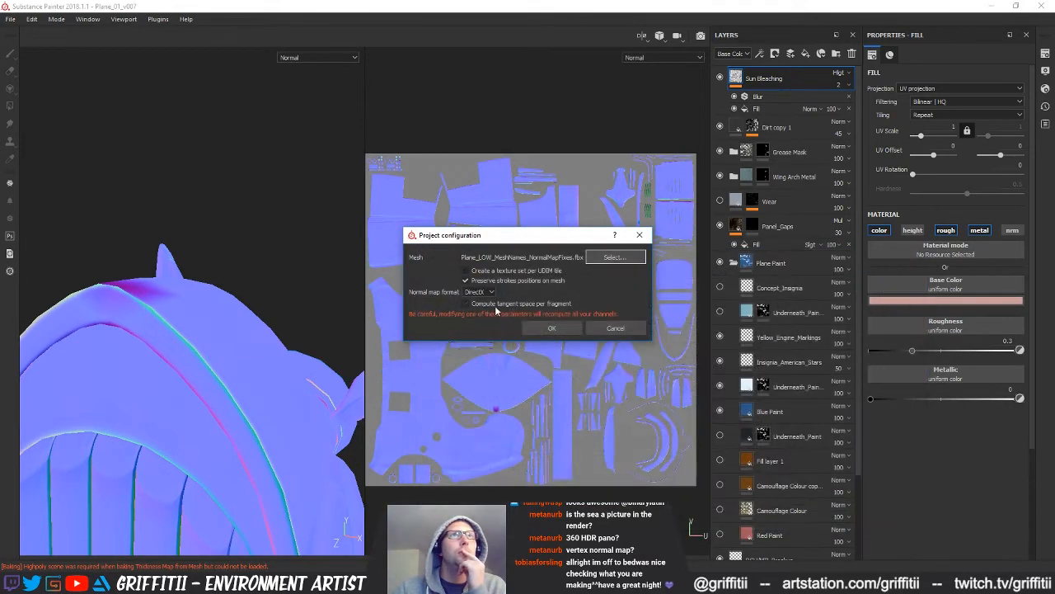
left_click(551, 329)
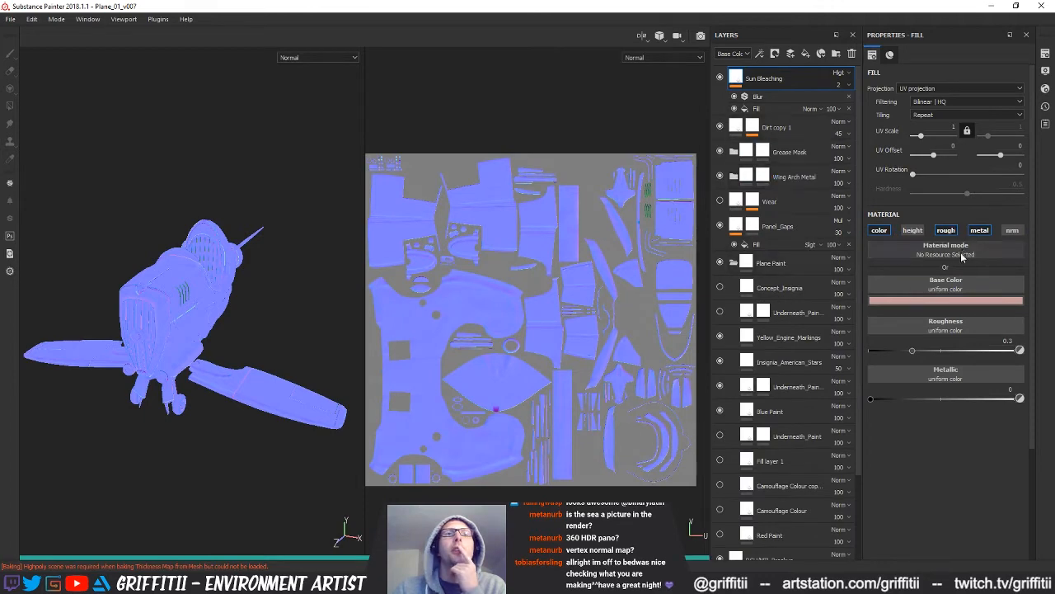
- Try to bake the Metal_Body mesh maps at 4096 with the existing high definition mesh path, and check the log
left_click(1045, 54)
left_click(997, 234)
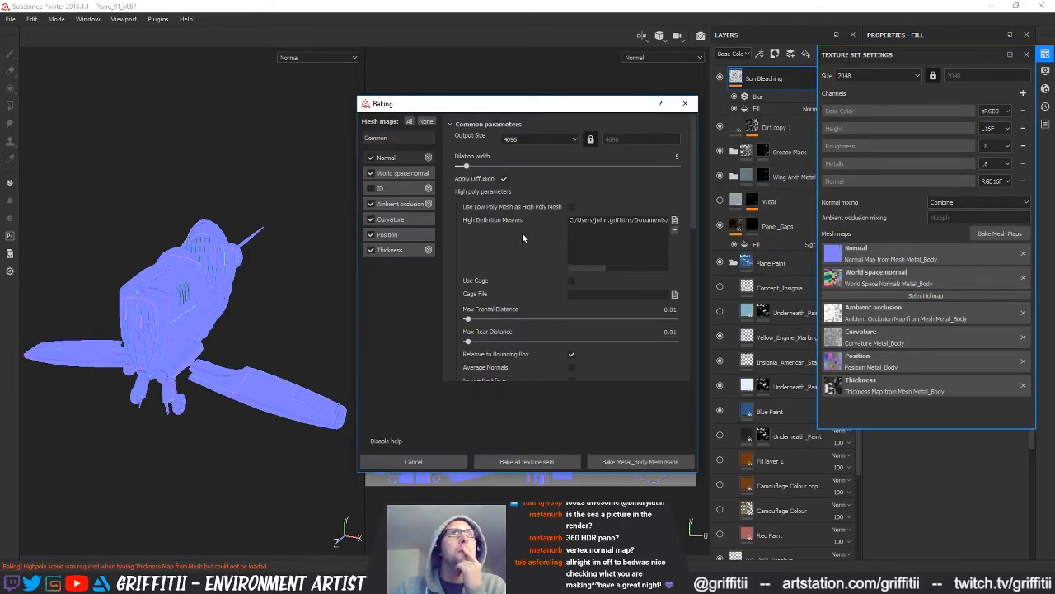
scroll(631, 367, "down", 2)
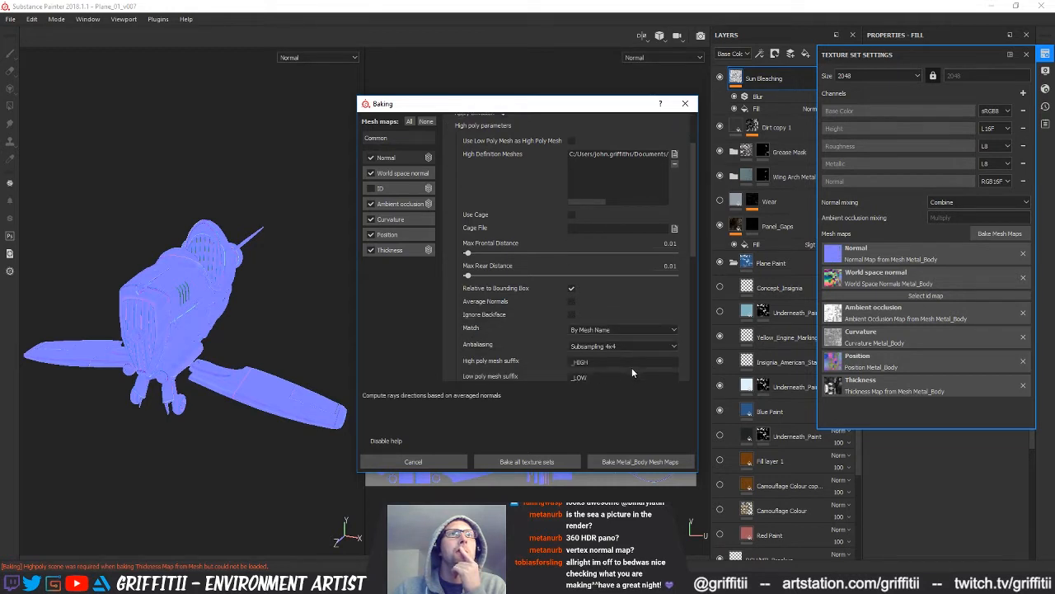
scroll(631, 373, "down", 1)
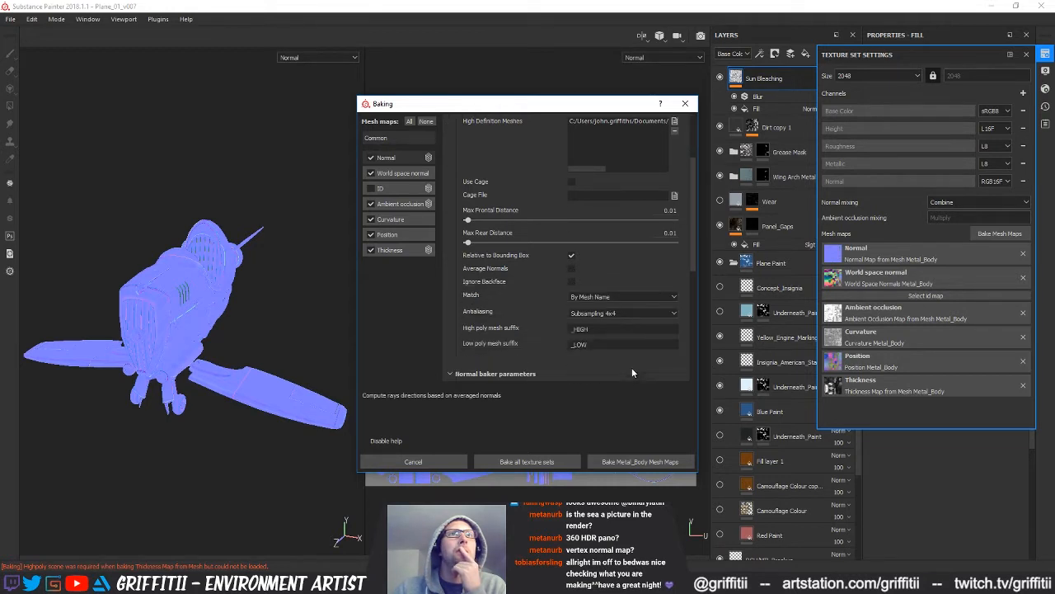
scroll(632, 366, "down", 1)
scroll(632, 367, "up", 4)
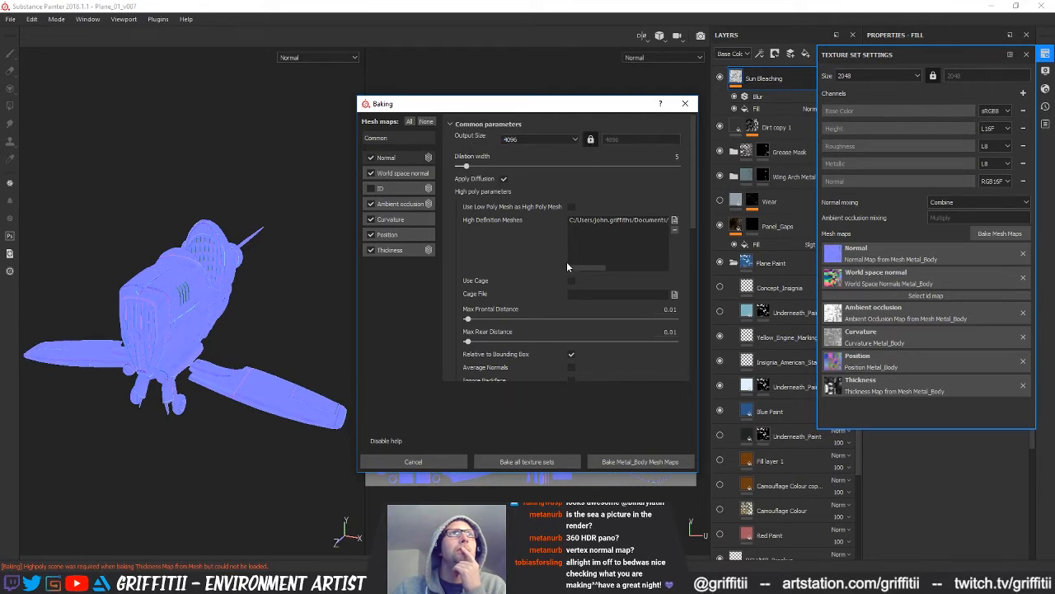
left_click(637, 462)
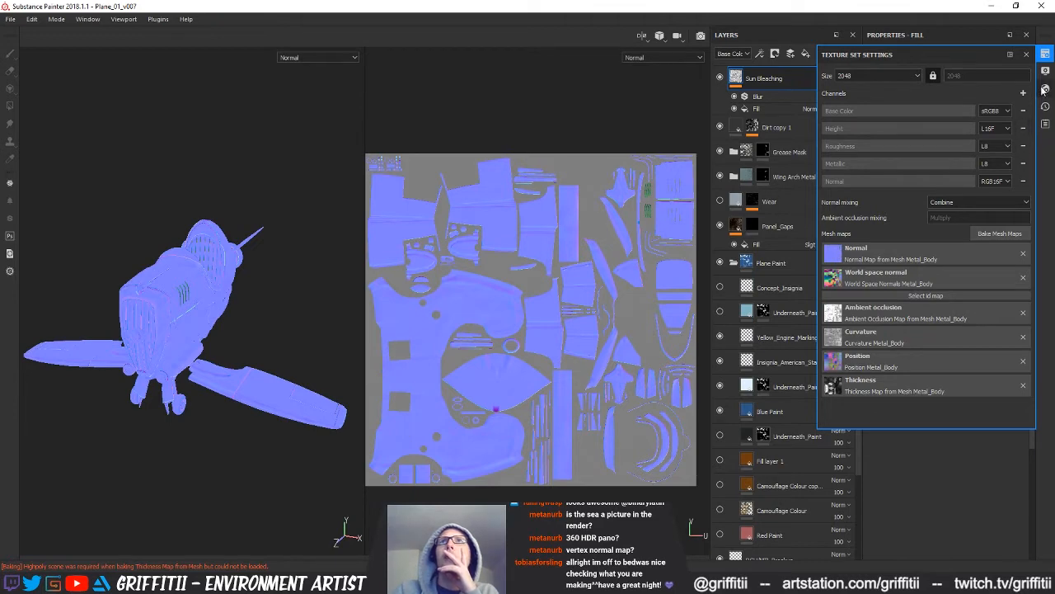
left_click(1044, 124)
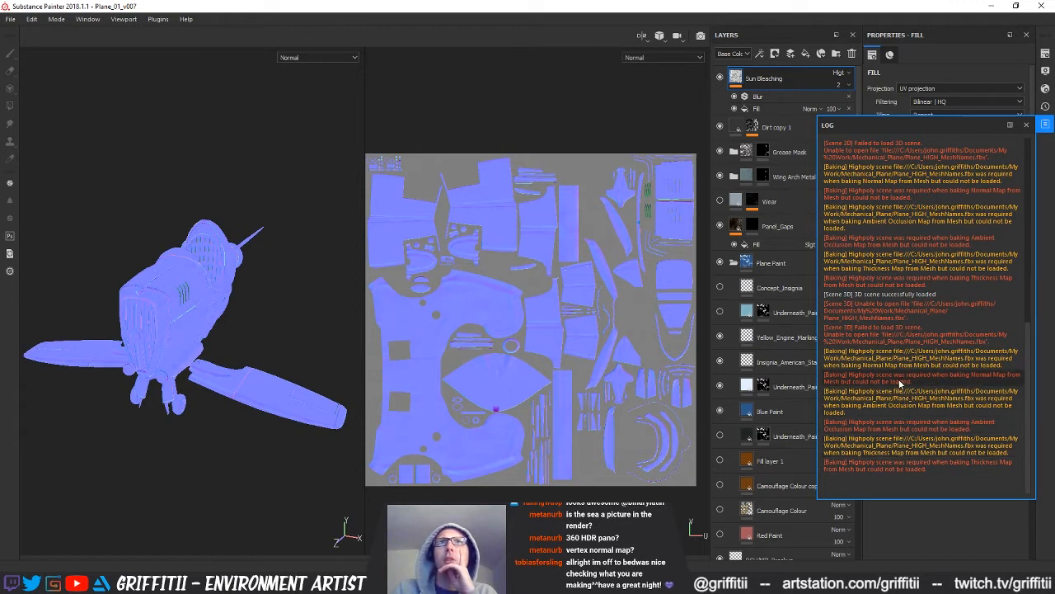
left_click(1045, 124)
- Set Plane_HIGH_MeshNames from the Objects folder as the high definition mesh and bake the Metal_Body mesh maps
left_click(1045, 54)
left_click(1000, 233)
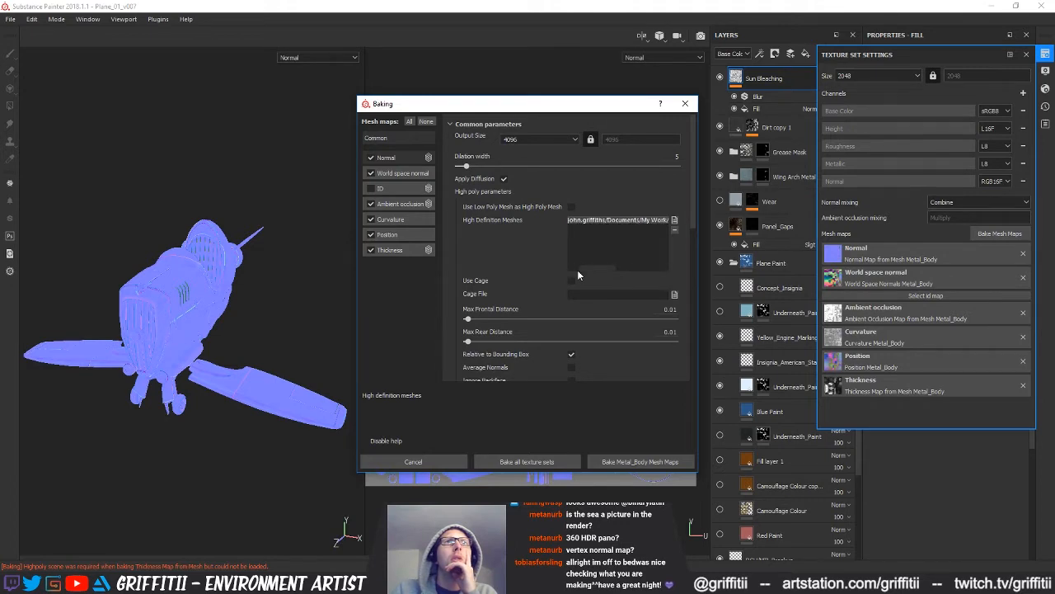
left_click(674, 220)
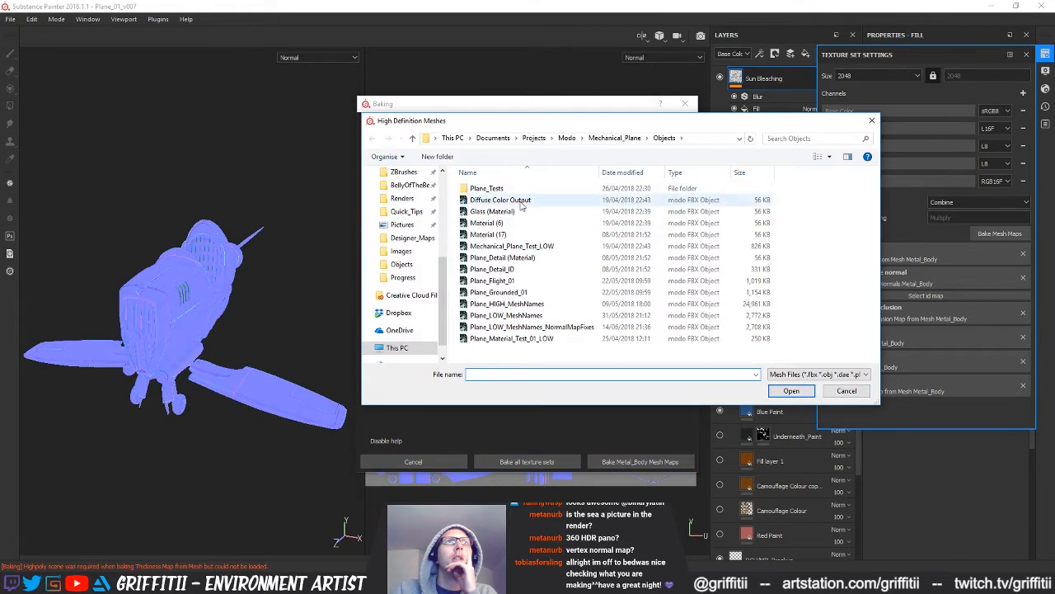
double_click(506, 303)
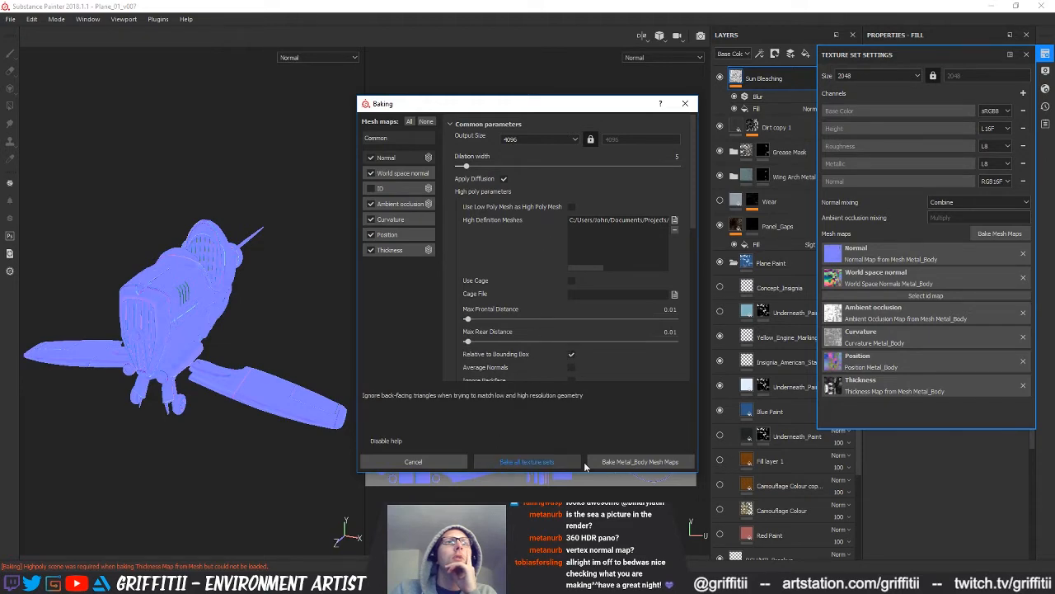
left_click(614, 462)
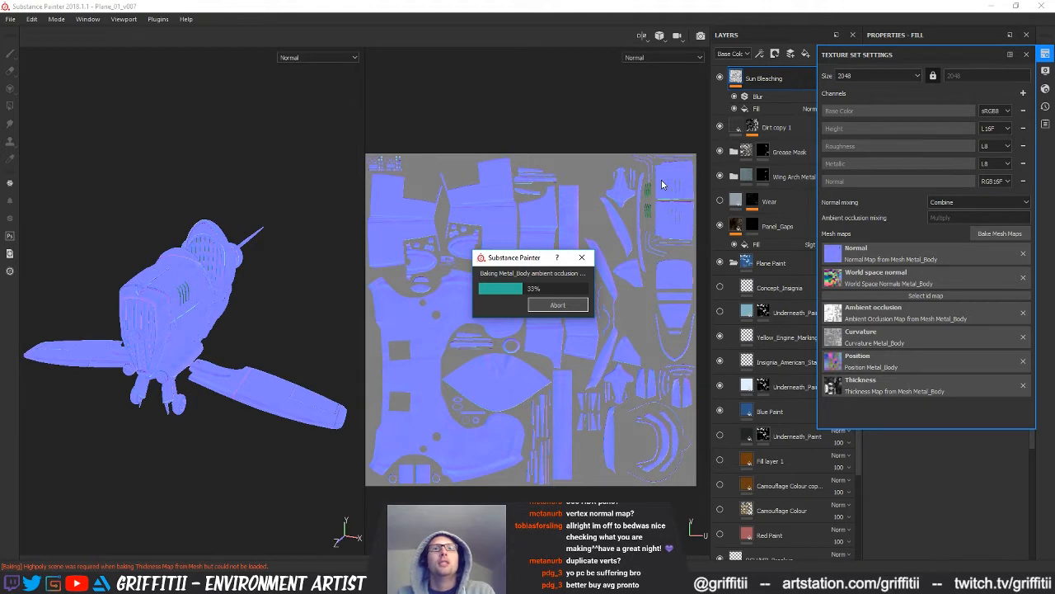
- Check CPU performance in Task Manager during the bake, dismiss the finished bake dialog and minimize Task Manager
key("ctrl+shift+Escape")
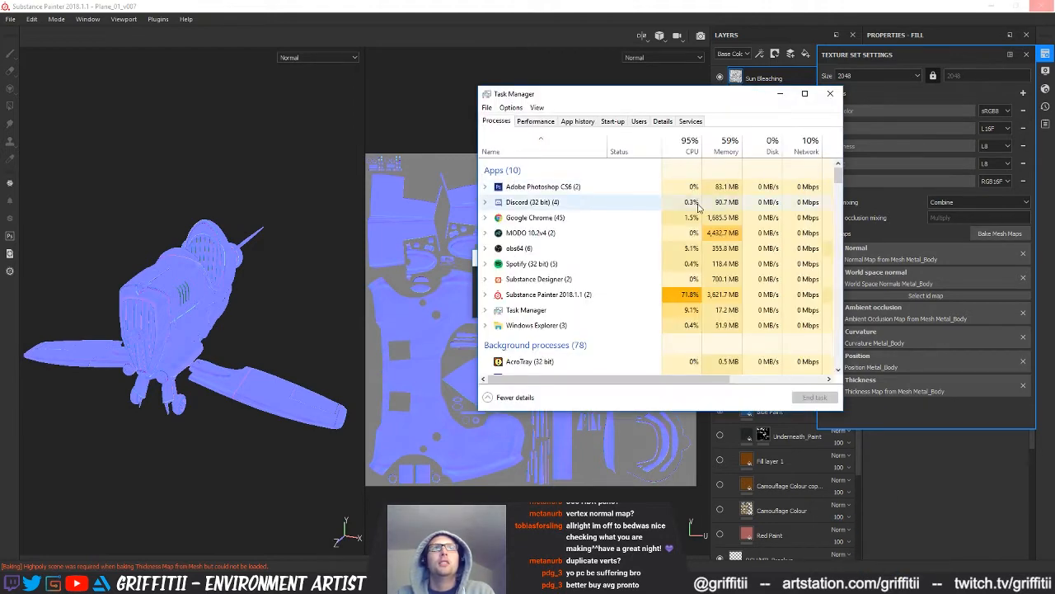
left_click(536, 121)
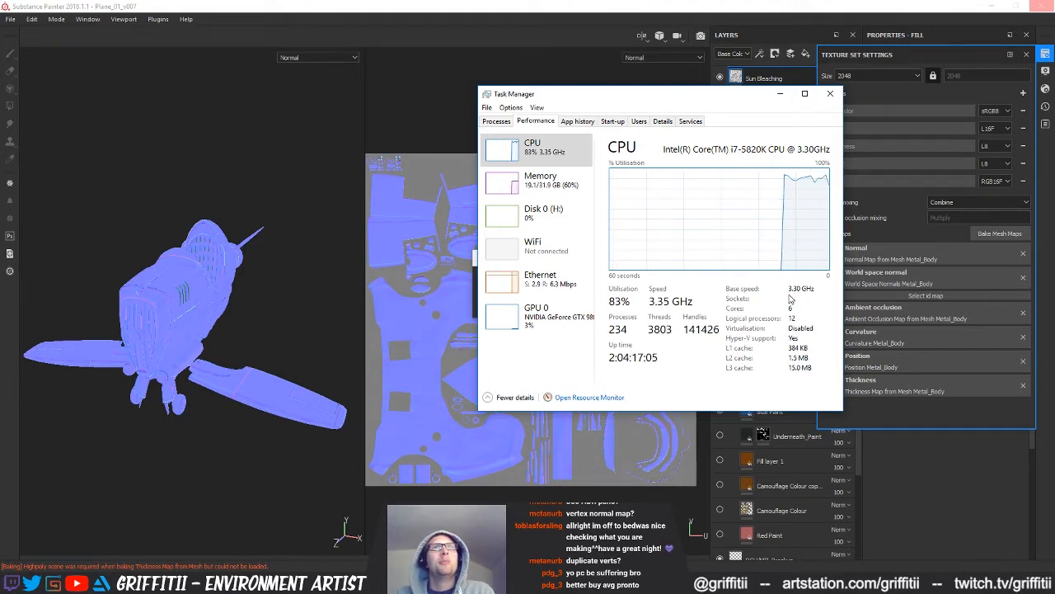
left_click_drag(614, 96, 756, 96)
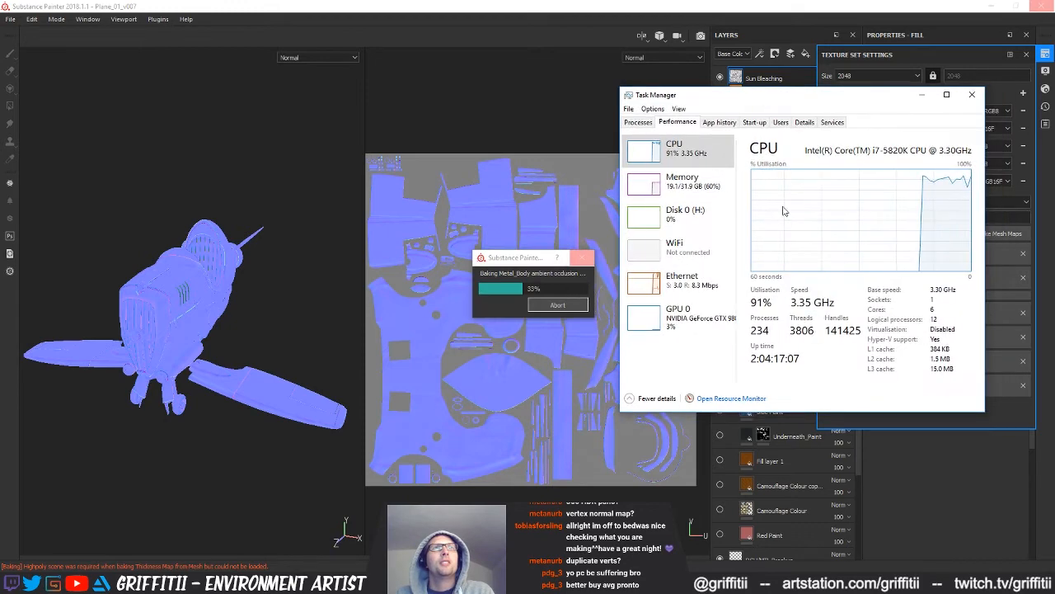
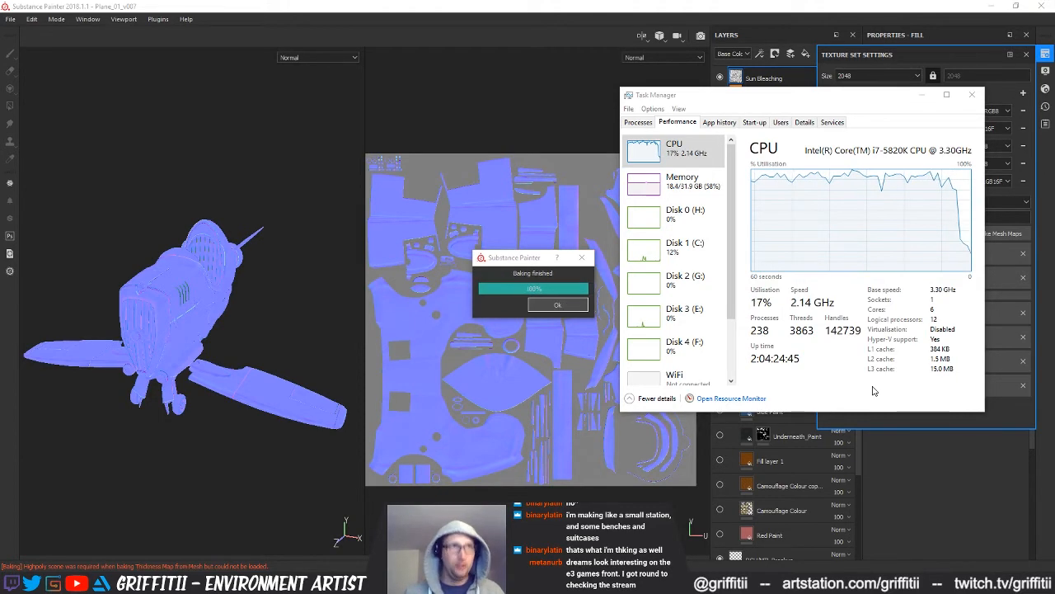
key("Return")
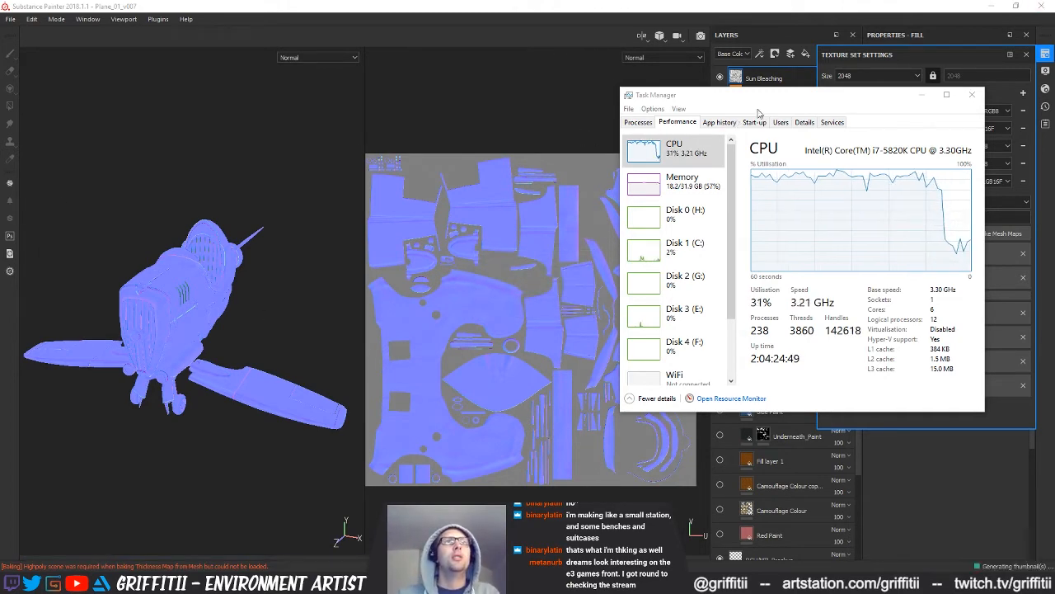
left_click(921, 95)
- Examine the rebaked normal map across the vent panels, fuselage and other UV islands in the 2D view
middle_click_drag(621, 270, 511, 312, "alt")
right_click_drag(511, 312, 554, 249, "alt")
middle_click_drag(554, 250, 481, 343, "alt")
right_click_drag(481, 342, 577, 282, "alt")
middle_click_drag(660, 297, 582, 344, "alt")
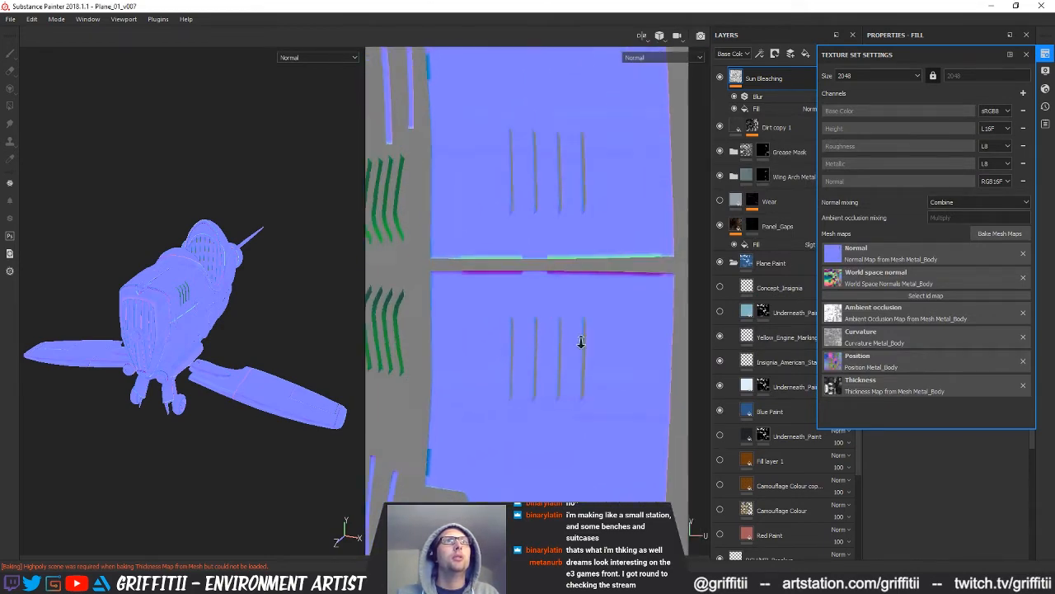
right_click_drag(582, 344, 555, 311, "alt")
middle_click_drag(556, 311, 548, 385, "alt")
right_click_drag(569, 334, 441, 314, "alt")
middle_click_drag(545, 326, 584, 171, "alt")
middle_click_drag(584, 229, 631, 202, "alt")
right_click_drag(631, 202, 556, 287, "alt")
middle_click_drag(555, 288, 614, 124, "alt")
right_click_drag(577, 149, 504, 280, "alt")
middle_click_drag(511, 289, 684, 211, "alt")
right_click_drag(610, 222, 530, 274, "alt")
middle_click_drag(530, 275, 543, 120, "alt")
middle_click_drag(522, 258, 789, 162, "alt")
middle_click_drag(632, 269, 504, 289, "alt")
right_click_drag(503, 290, 646, 285, "alt")
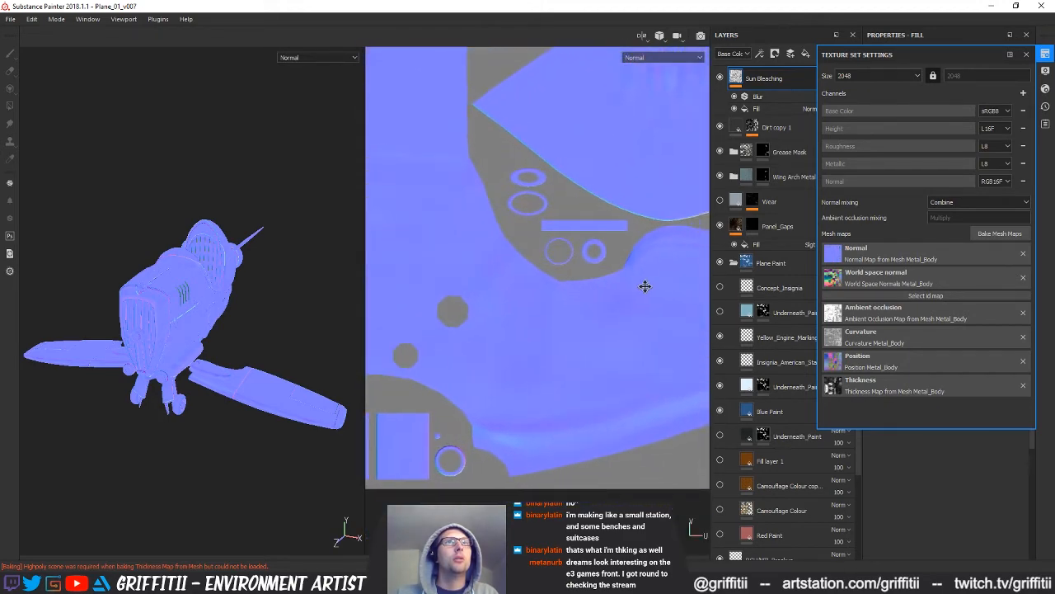
middle_click_drag(666, 320, 599, 339, "alt")
middle_click_drag(544, 203, 383, 257, "alt")
right_click_drag(383, 256, 215, 272, "alt")
middle_click_drag(610, 245, 396, 282, "alt")
mouse_move(497, 269)
right_mouse_down("alt")
mouse_move(811, 250)
mouse_move(515, 259)
right_mouse_up("alt")
middle_click_drag(515, 259, 723, 436, "alt")
left_click_drag(538, 311, 570, 278, "alt")
middle_click_drag(553, 317, 624, 229, "alt")
right_click_drag(624, 228, 569, 249, "alt")
middle_click_drag(569, 249, 599, 243, "alt")
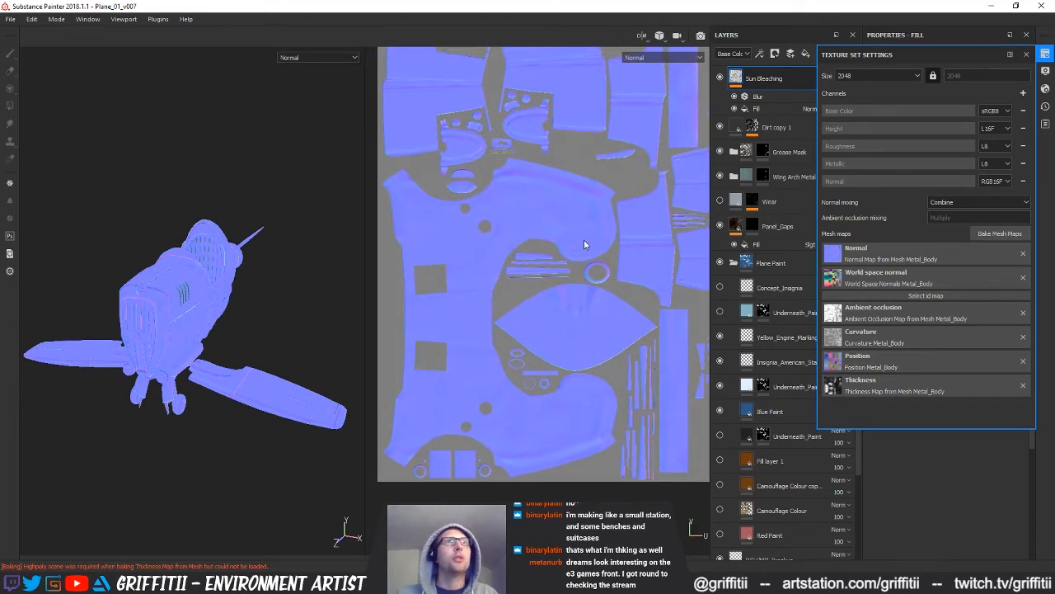
- Display the world space normal and ambient occlusion maps, and examine the occlusion details on the UV islands
key("b")
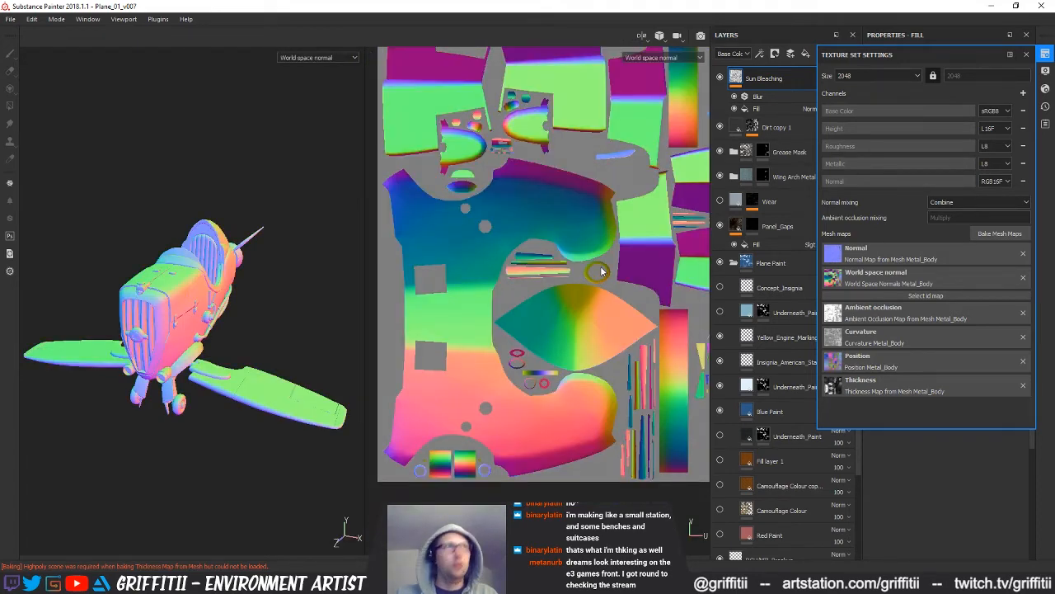
key("b")
key("b")
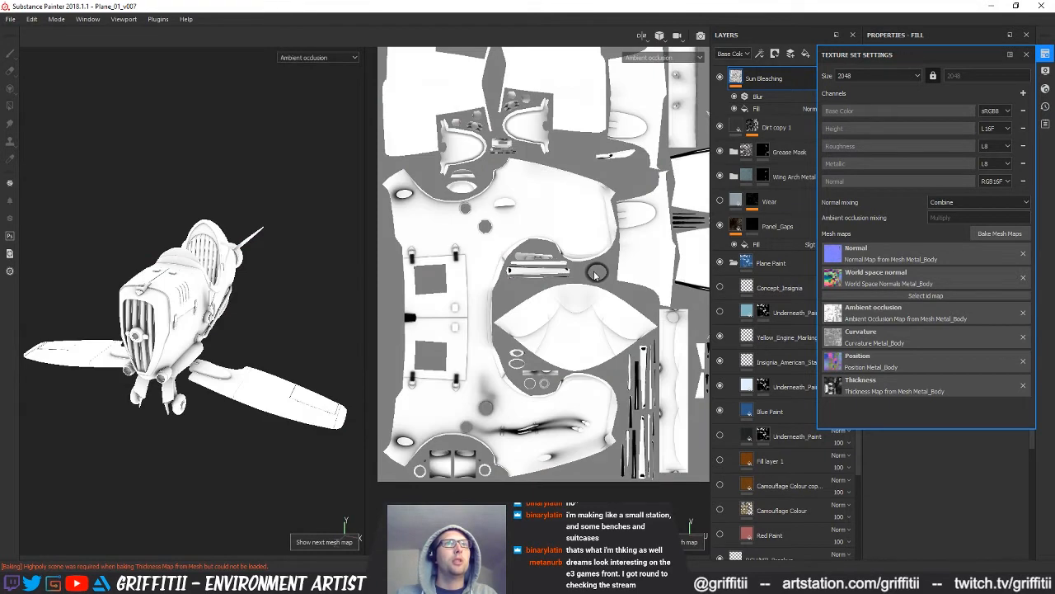
middle_click_drag(619, 242, 519, 337, "alt")
middle_click_drag(676, 216, 516, 311, "alt")
right_click_drag(516, 312, 777, 262, "alt")
middle_click_drag(536, 295, 563, 247, "alt")
mouse_move(493, 327)
middle_mouse_down("alt")
mouse_move(546, 306)
mouse_move(729, 136)
middle_mouse_up("alt")
mouse_move(582, 292)
middle_mouse_down("alt")
mouse_move(822, 162)
mouse_move(714, 223)
mouse_move(564, 210)
mouse_move(556, 240)
mouse_move(573, 234)
mouse_move(565, 259)
mouse_move(521, 285)
mouse_move(547, 298)
mouse_move(490, 350)
middle_mouse_up("alt")
- Display the curvature map and examine the vents and panel edges in the UV layout and on the 3D plane
key("b")
scroll(505, 330, "down", 2)
mouse_move(606, 262)
middle_mouse_down("alt")
mouse_move(476, 371)
mouse_move(552, 346)
mouse_move(548, 375)
middle_mouse_up("alt")
right_click_drag(587, 285, 802, 242, "alt")
scroll(495, 239, "up", 5)
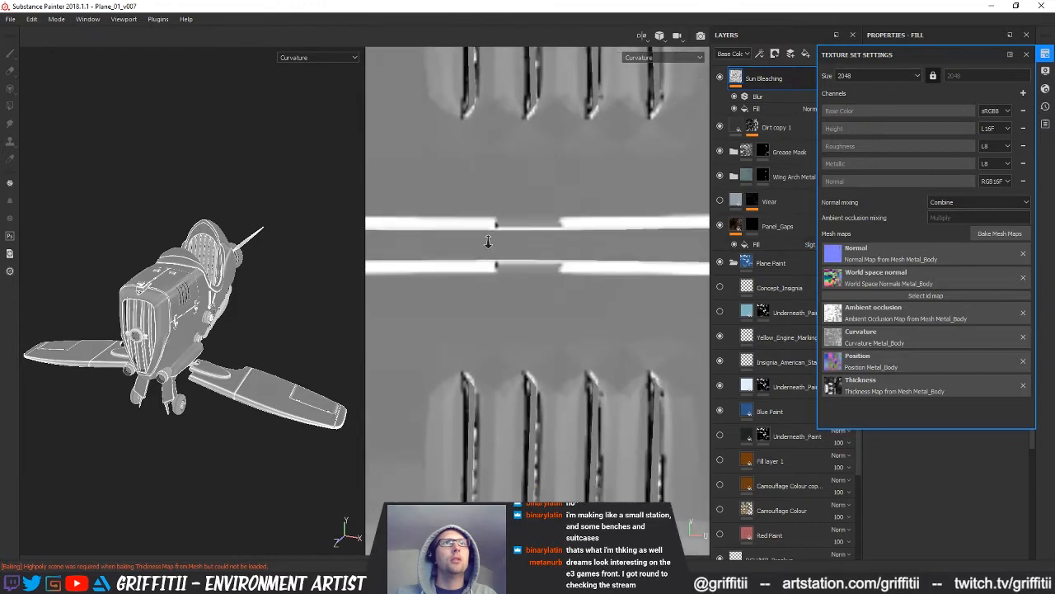
middle_click_drag(519, 258, 592, 198, "alt")
right_click_drag(592, 198, 363, 238, "alt")
middle_click_drag(565, 266, 476, 322, "alt")
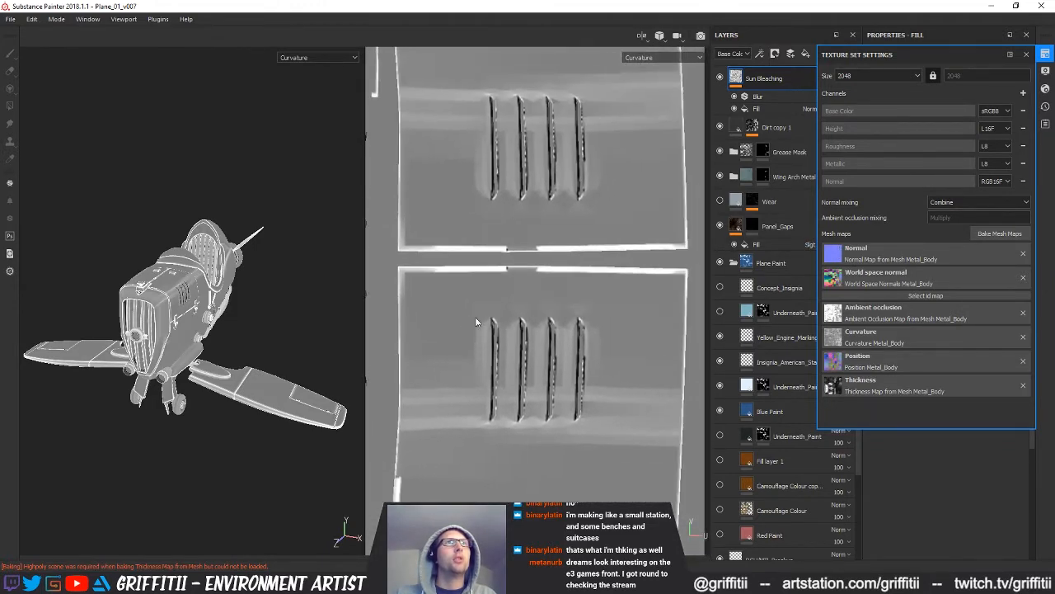
left_click_drag(271, 289, 200, 289, "alt")
right_click_drag(200, 288, 192, 205, "alt")
middle_click_drag(192, 206, 259, 227, "alt")
left_click_drag(189, 248, 235, 288, "alt")
right_click_drag(197, 329, 229, 378, "alt")
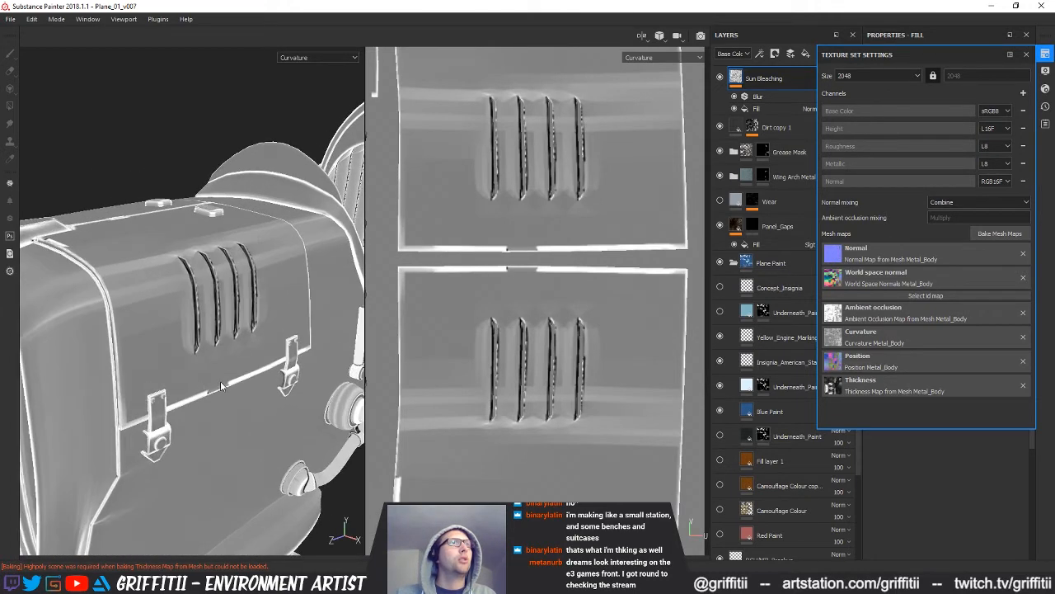
middle_click_drag(540, 288, 576, 252)
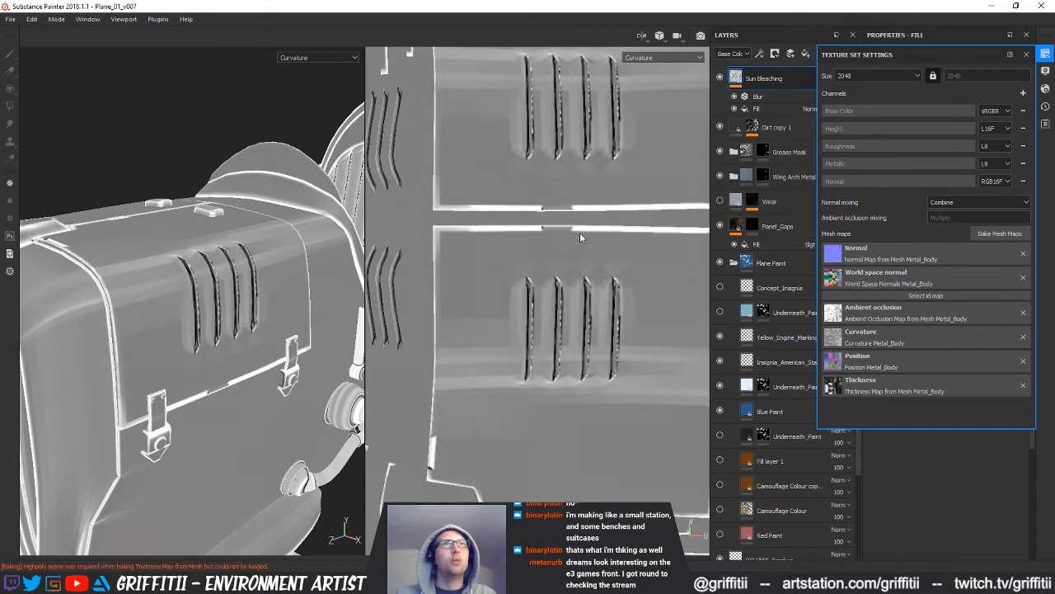
- Examine the thickness map across the UV layout, and return the mesh map display to the normal map
key("b")
key("b")
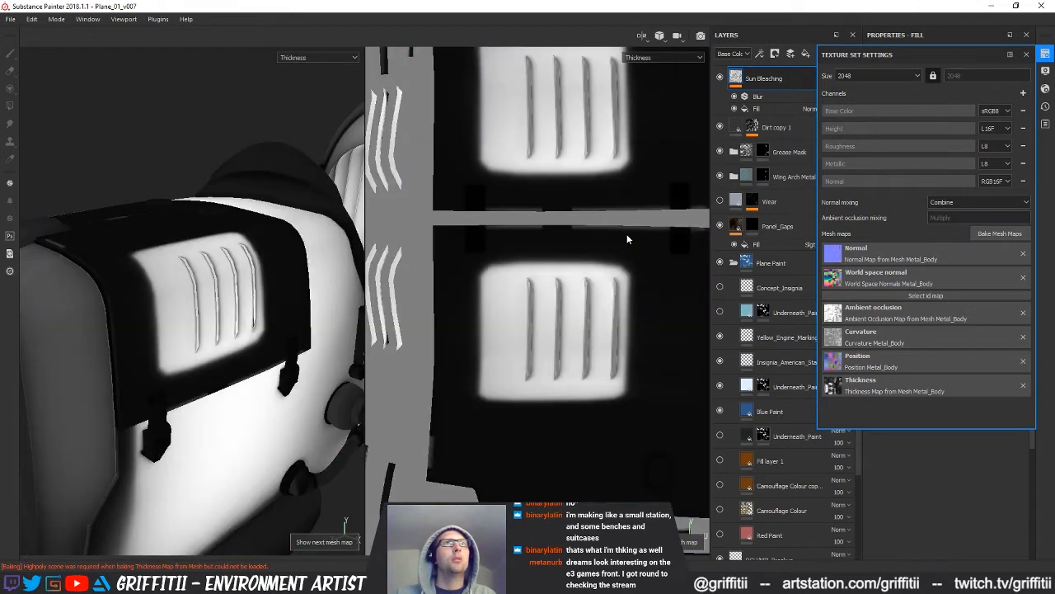
scroll(536, 252, "down", 8)
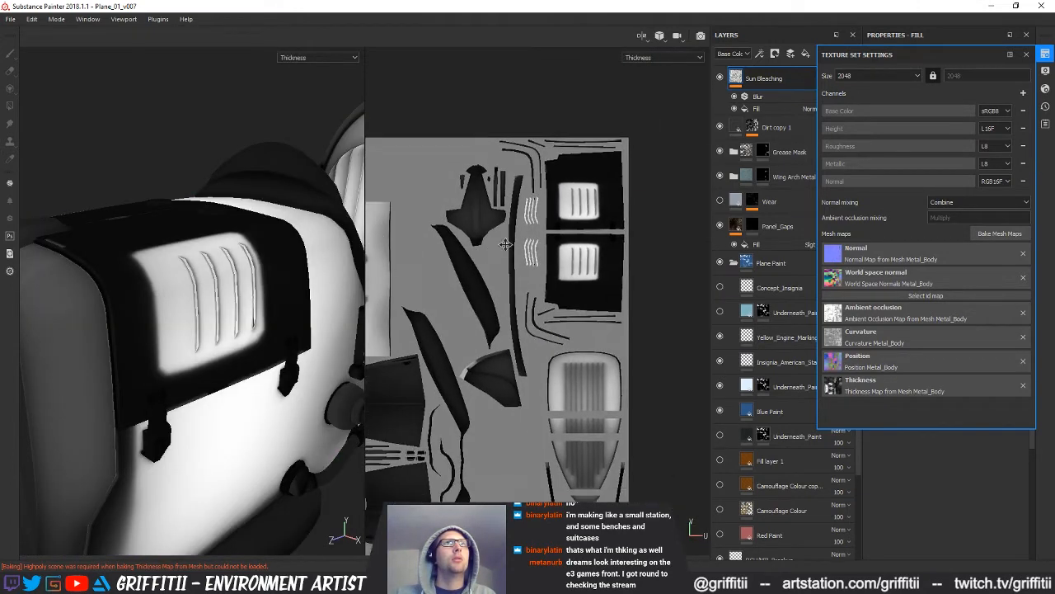
right_click_drag(536, 252, 519, 266, "alt")
middle_click_drag(519, 265, 563, 220, "alt")
key("b")
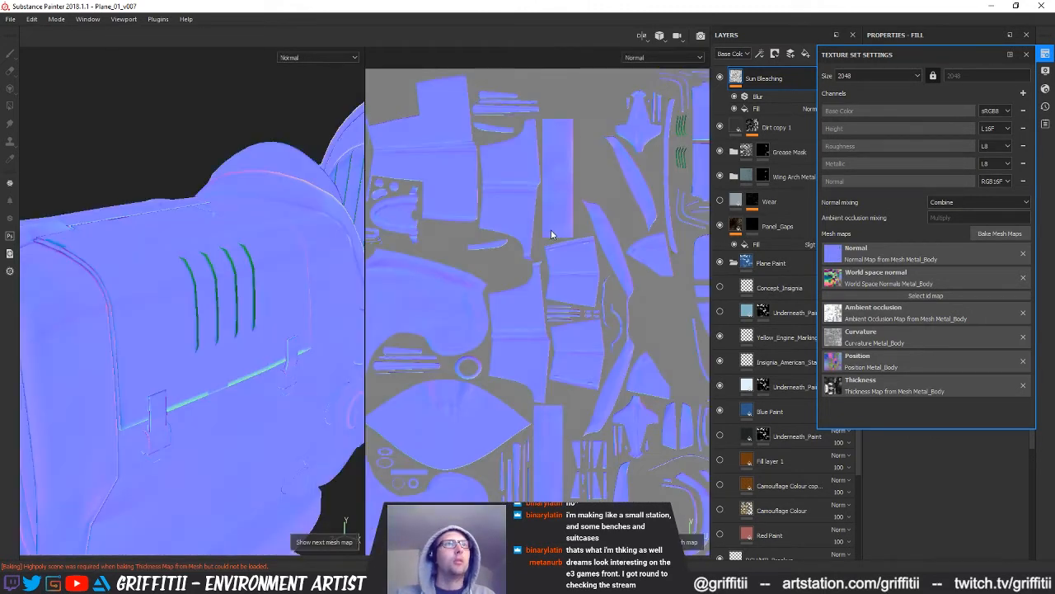
right_click_drag(565, 236, 592, 290, "alt")
middle_click_drag(592, 290, 627, 237, "alt")
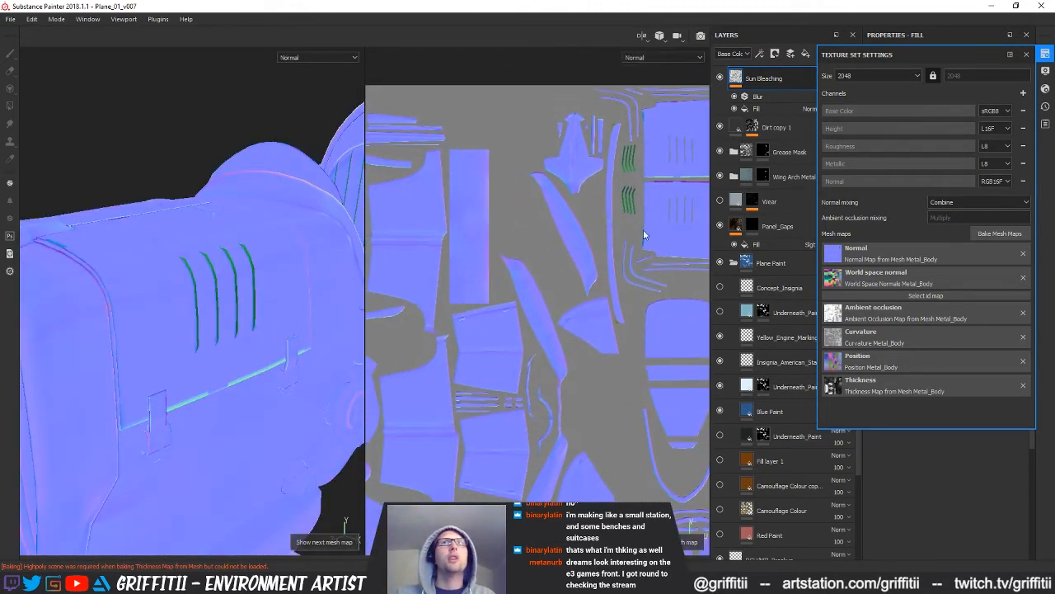
- Open the texture export configuration and add a new export preset
left_click(1026, 54)
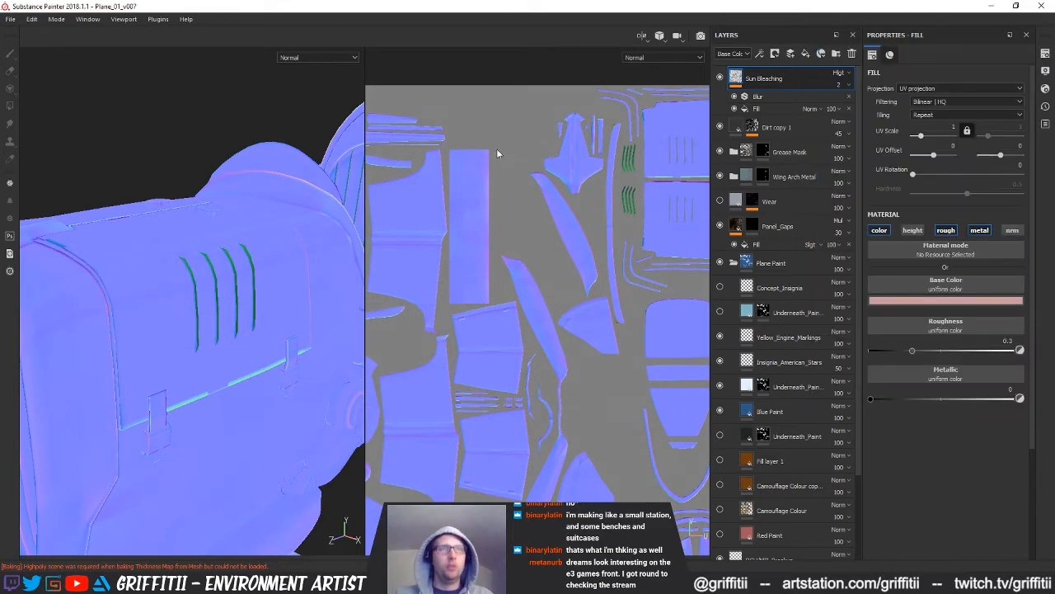
key("ctrl+shift+e")
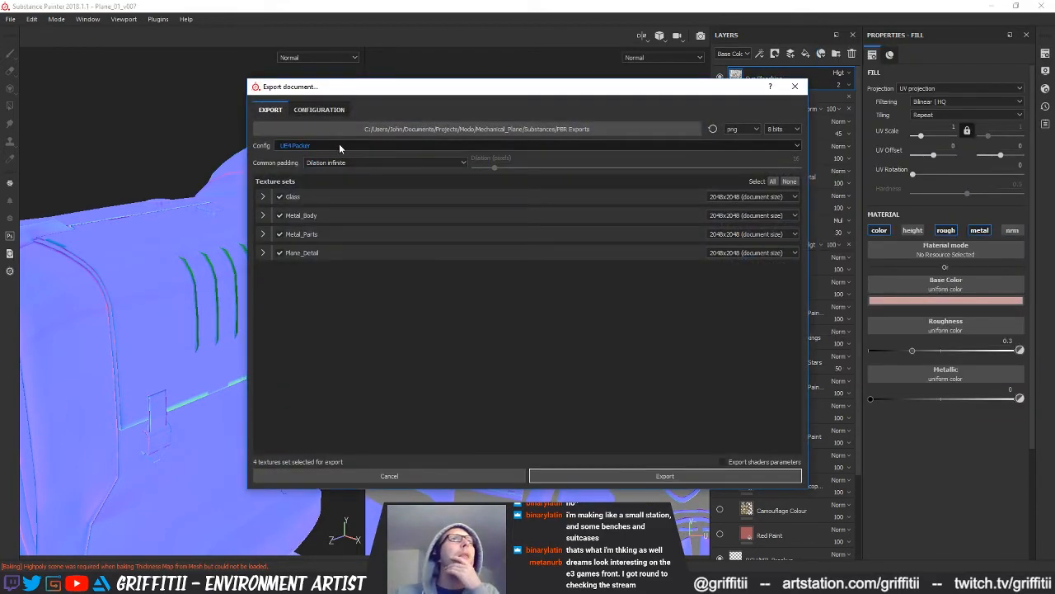
left_click(327, 110)
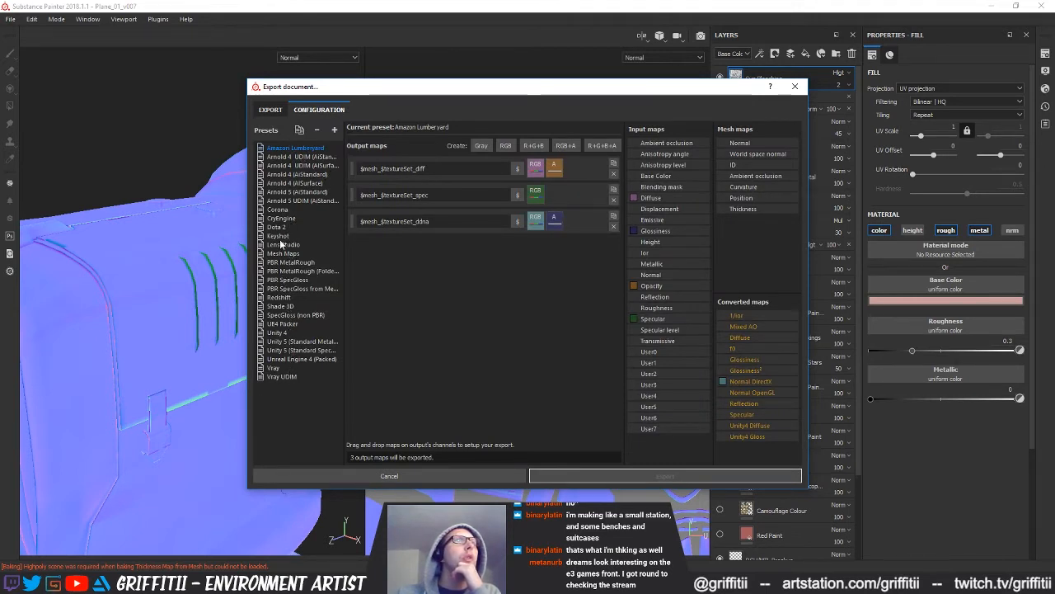
left_click(271, 110)
left_click(304, 114)
left_click(334, 129)
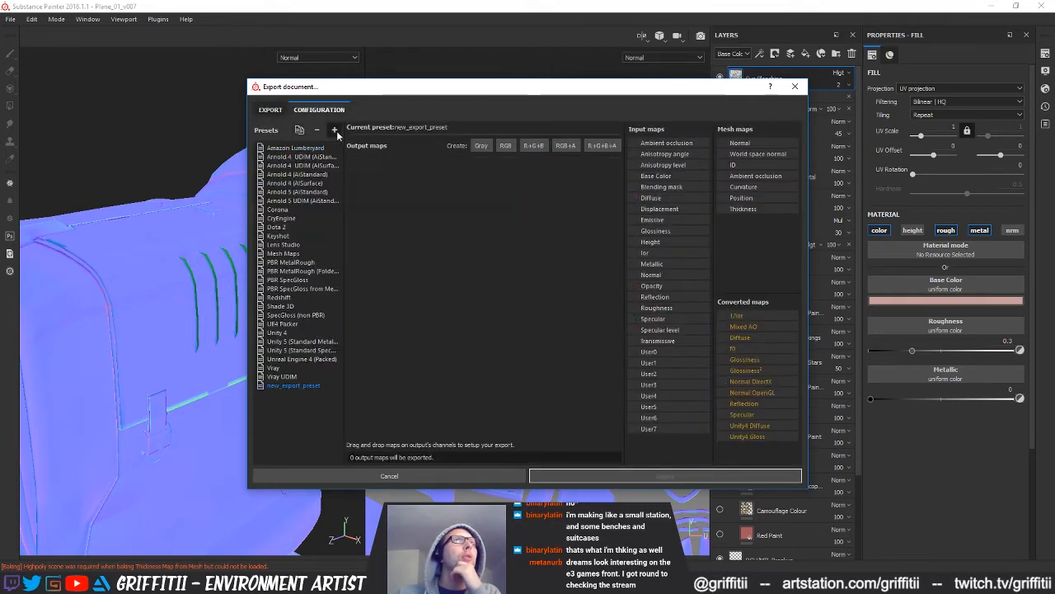
- Rename the new export preset as Substance Baked Maps
double_click(300, 384)
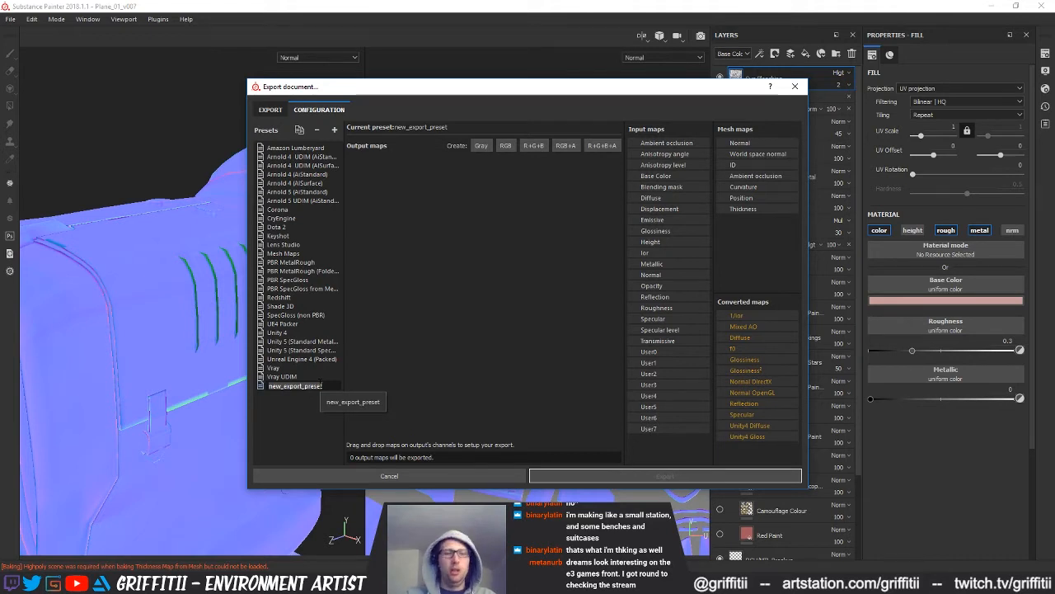
type("Substan")
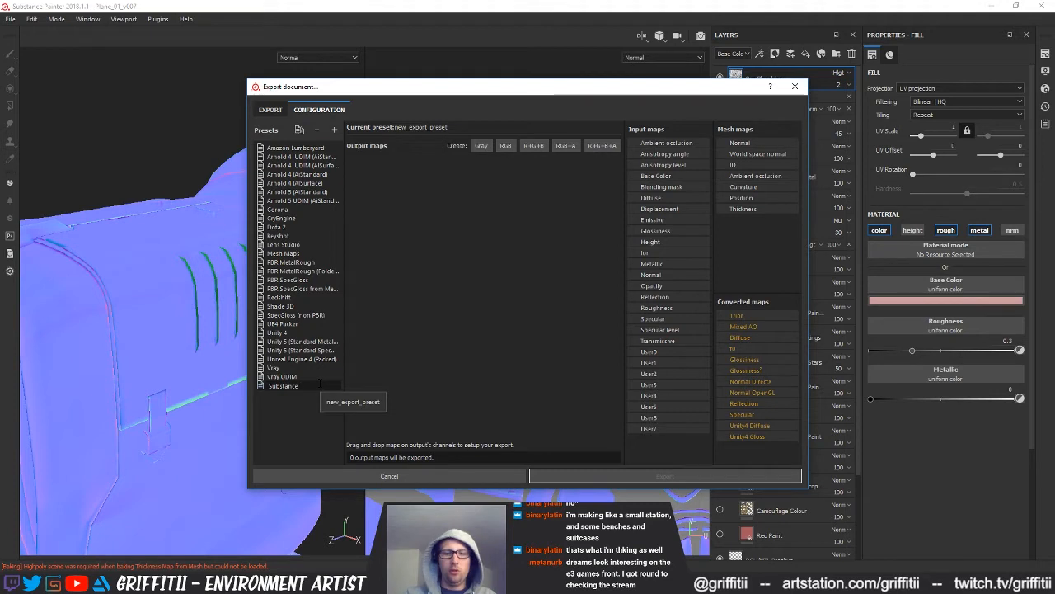
type("ce")
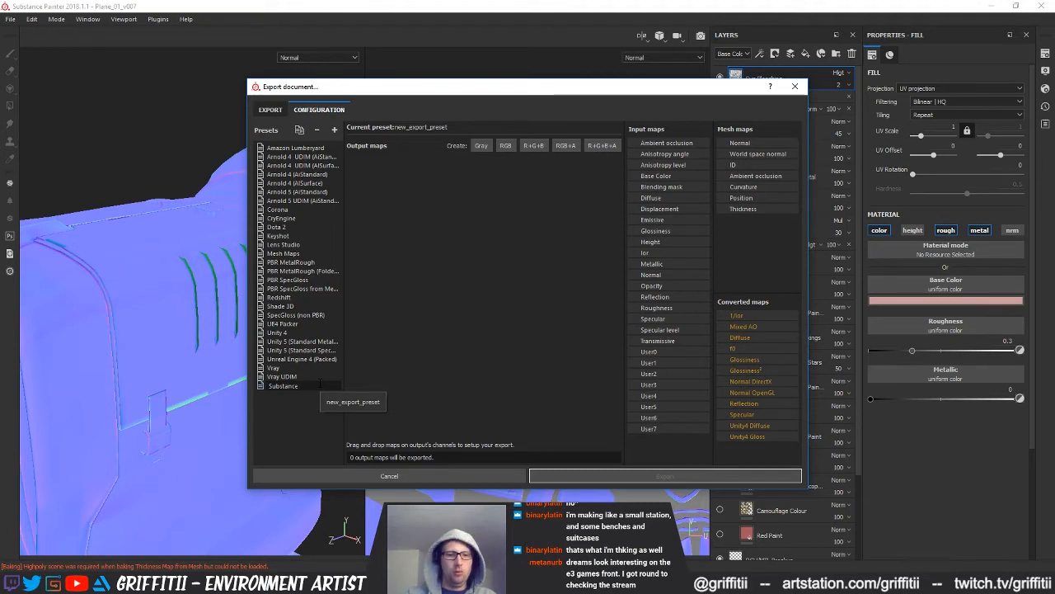
type(" Baked Maps")
key("Return")
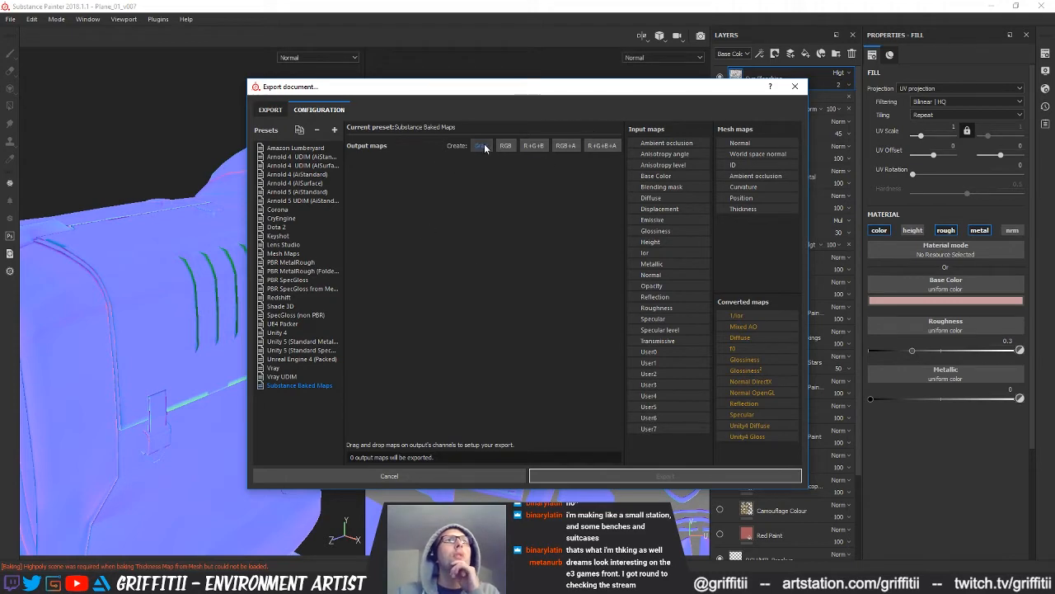
left_click_drag(501, 93, 479, 100)
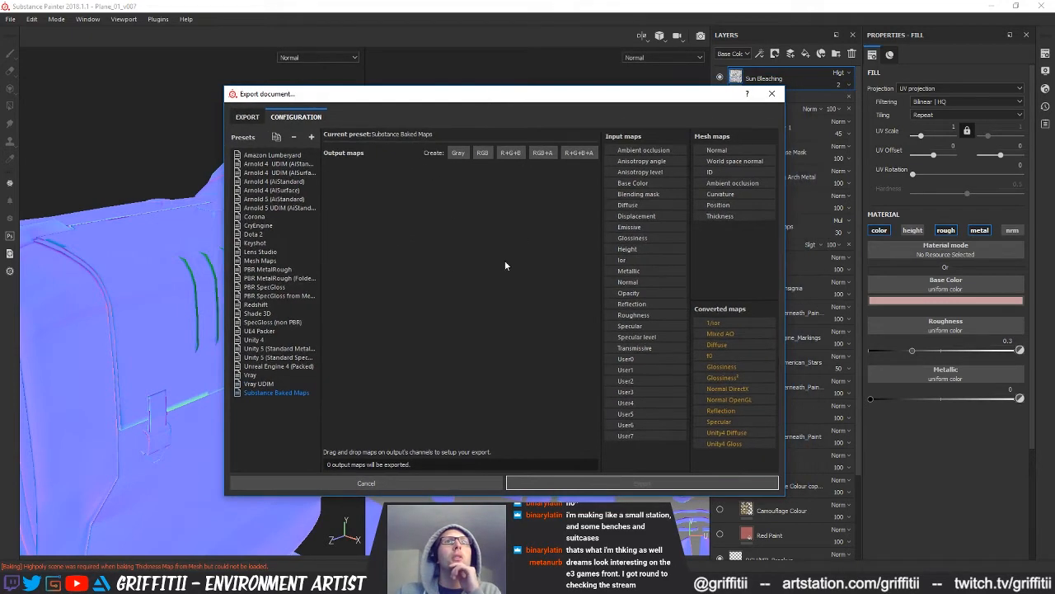
- Add an RGB and a grayscale output map, and assign the Normal mesh map's RGB channels to the RGB output
left_click(510, 153)
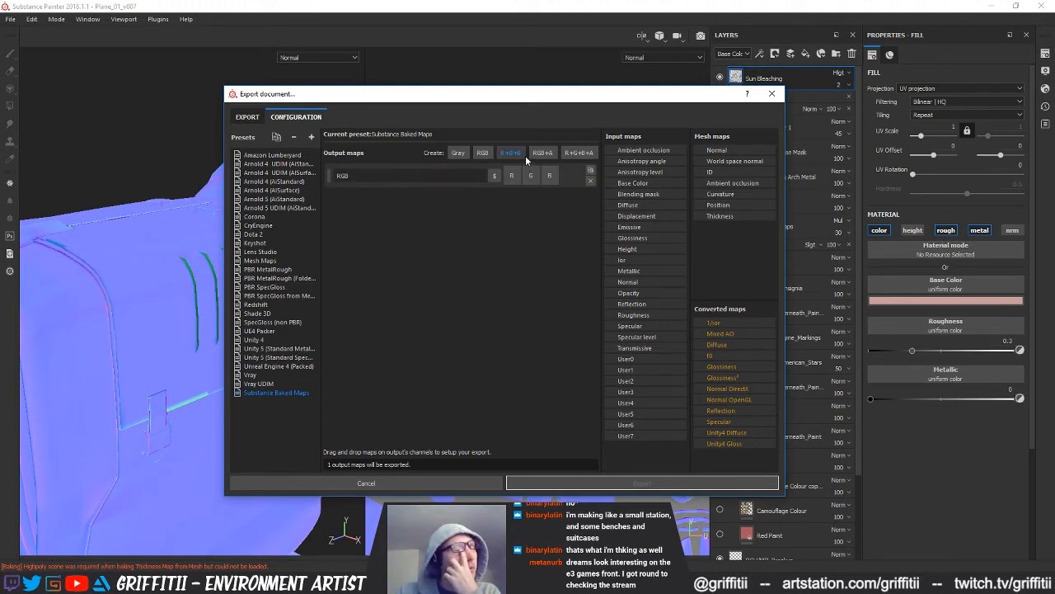
left_click(590, 181)
left_click(483, 153)
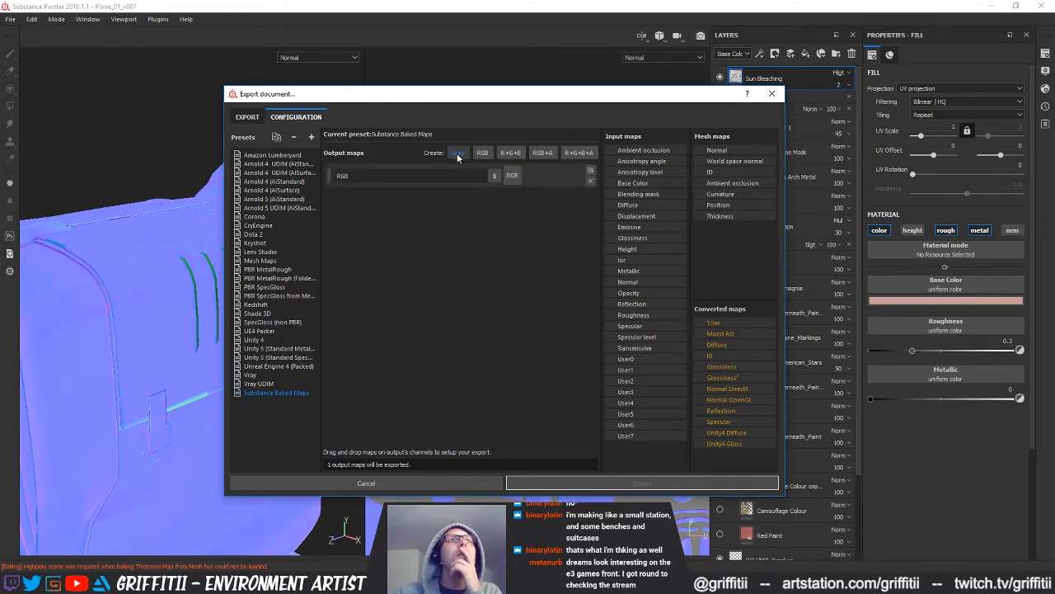
left_click(458, 153)
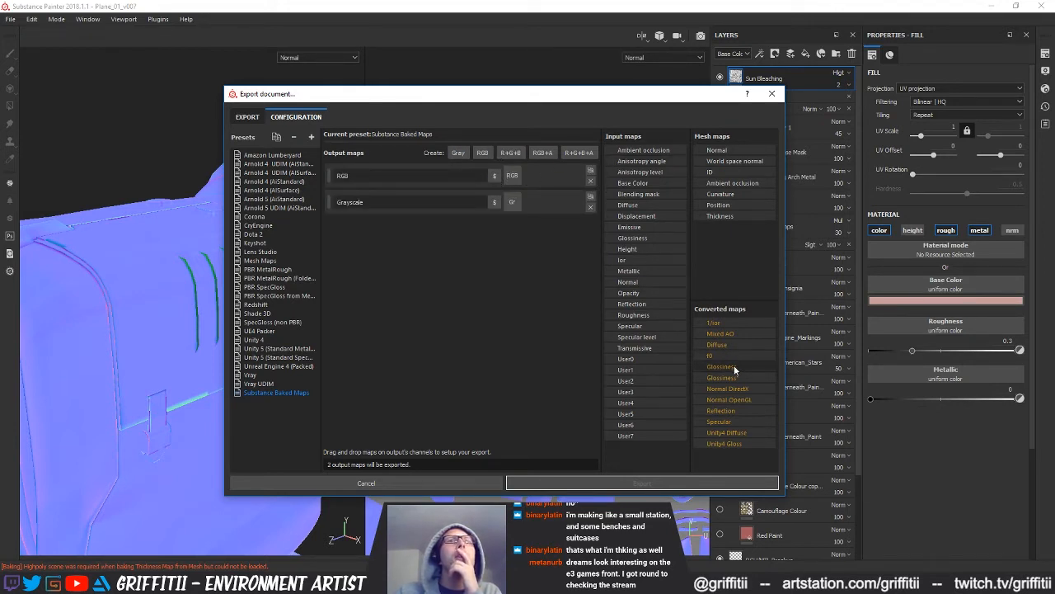
left_click_drag(720, 151, 516, 175)
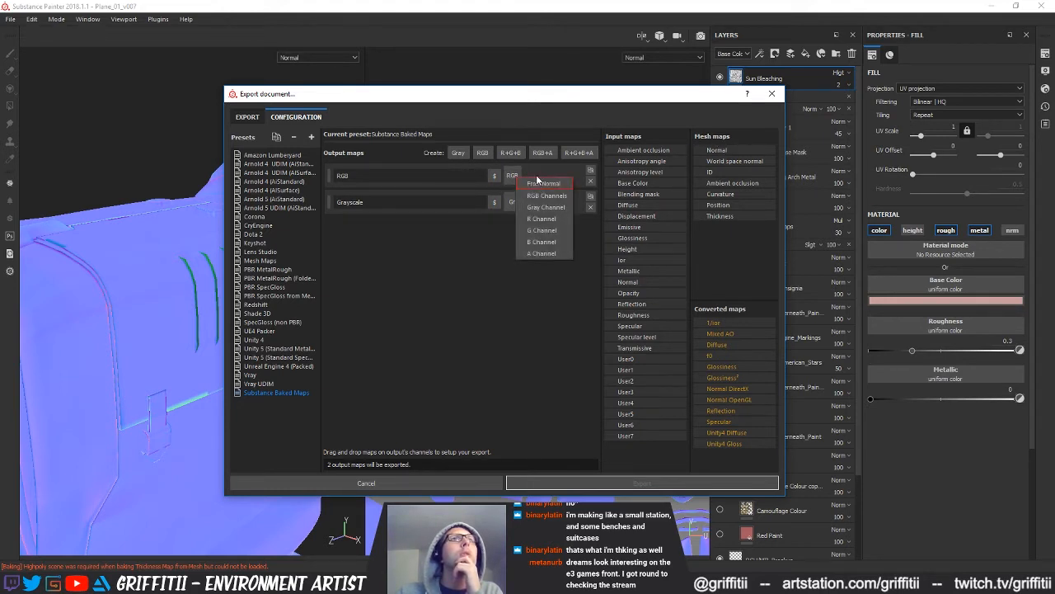
left_click(546, 195)
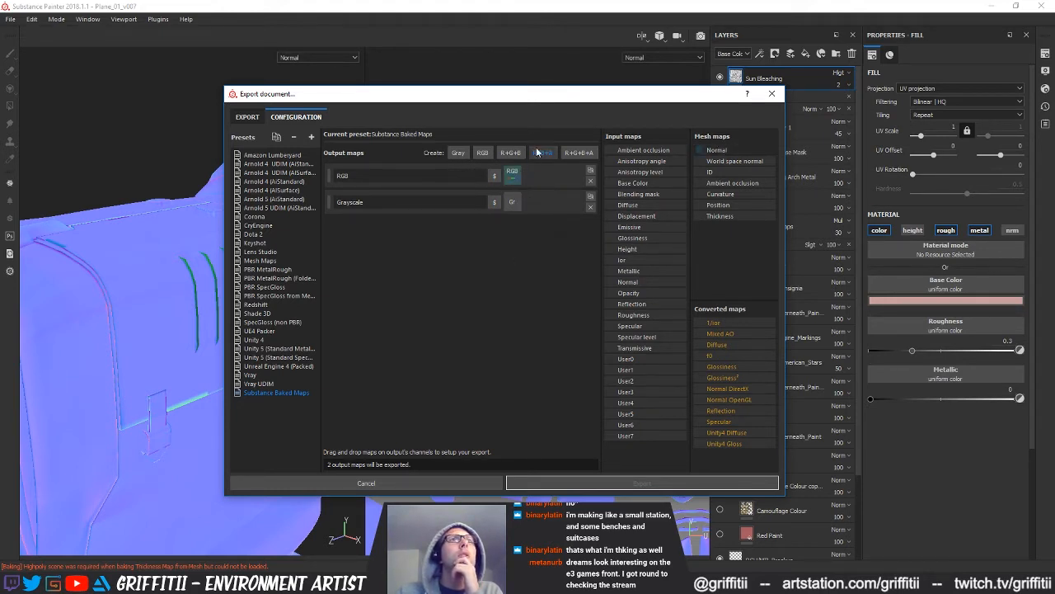
- Add a second RGB output fed by the World space normal mesh map's RGB channels, and place it above the grayscale output
left_click(482, 153)
left_click_drag(729, 161, 511, 229)
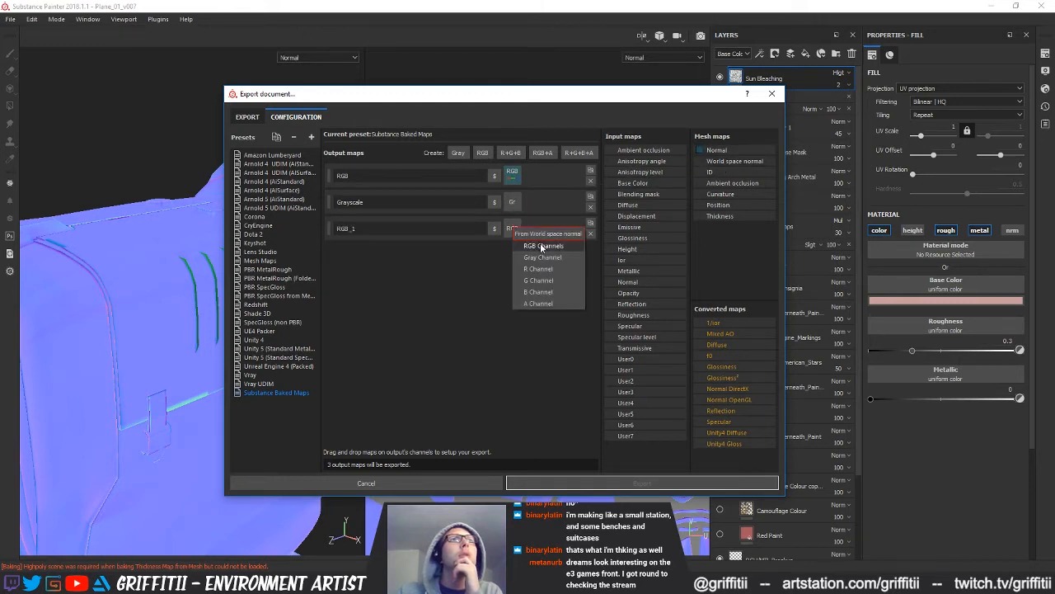
left_click(542, 245)
left_click_drag(332, 236, 325, 196)
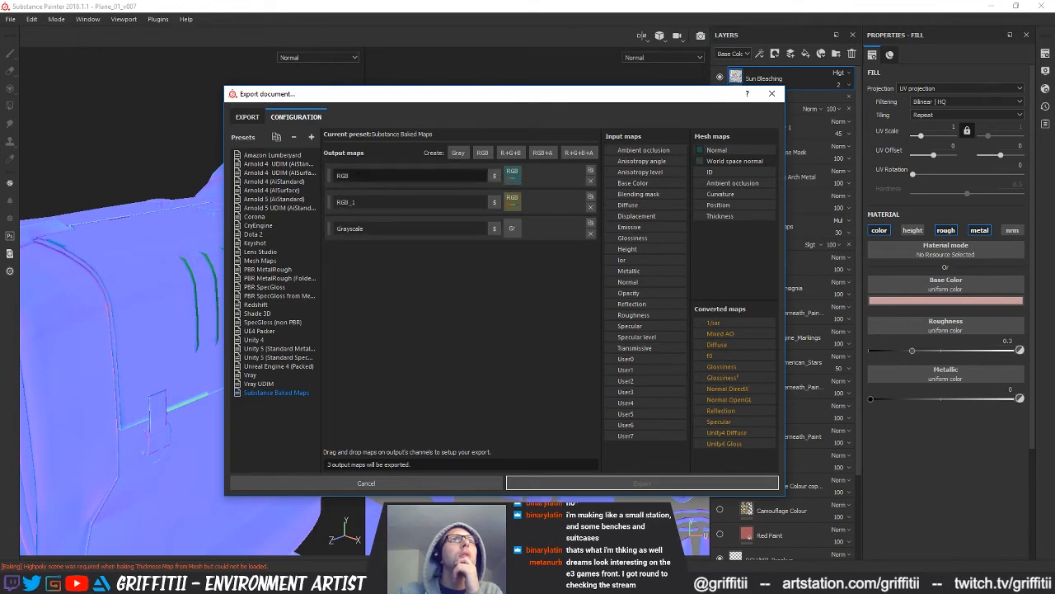
- Name the Normal output $textureSet_Normal, copying the texture set token from the UE4 Packer preset
double_click(360, 175)
type("N")
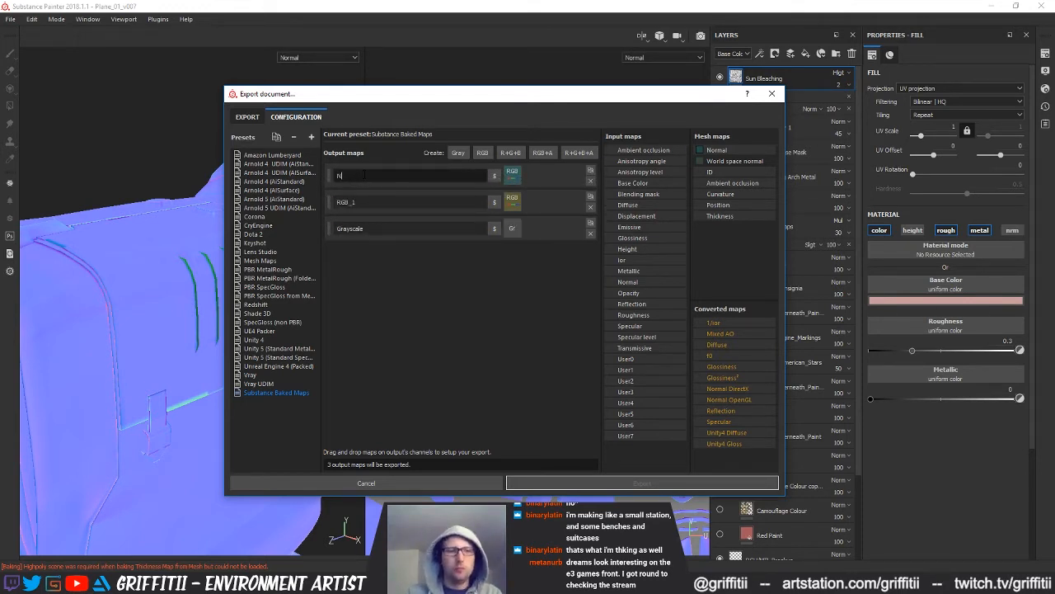
left_click(263, 384)
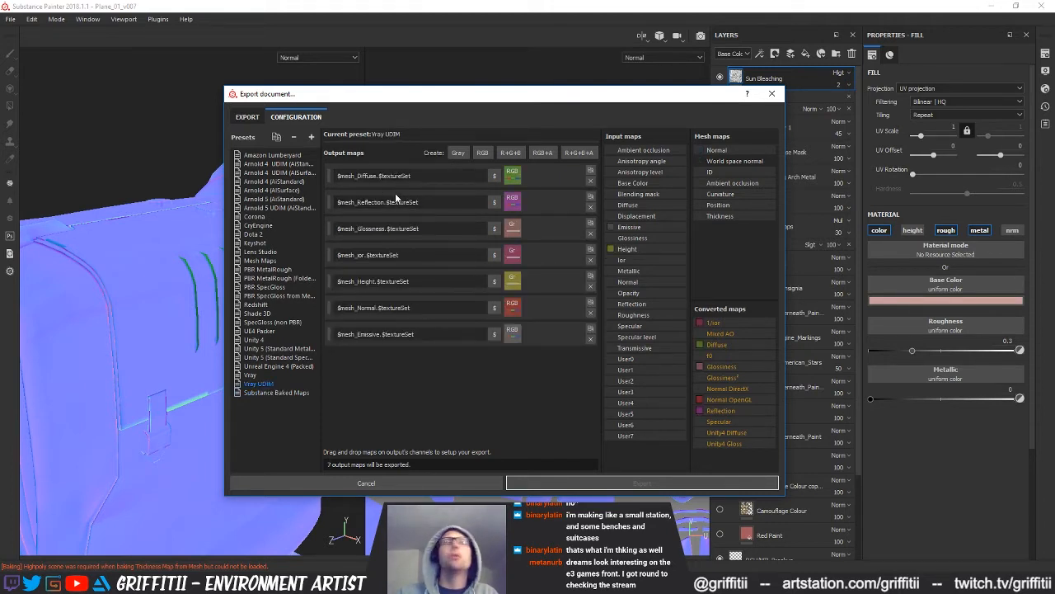
left_click(262, 330)
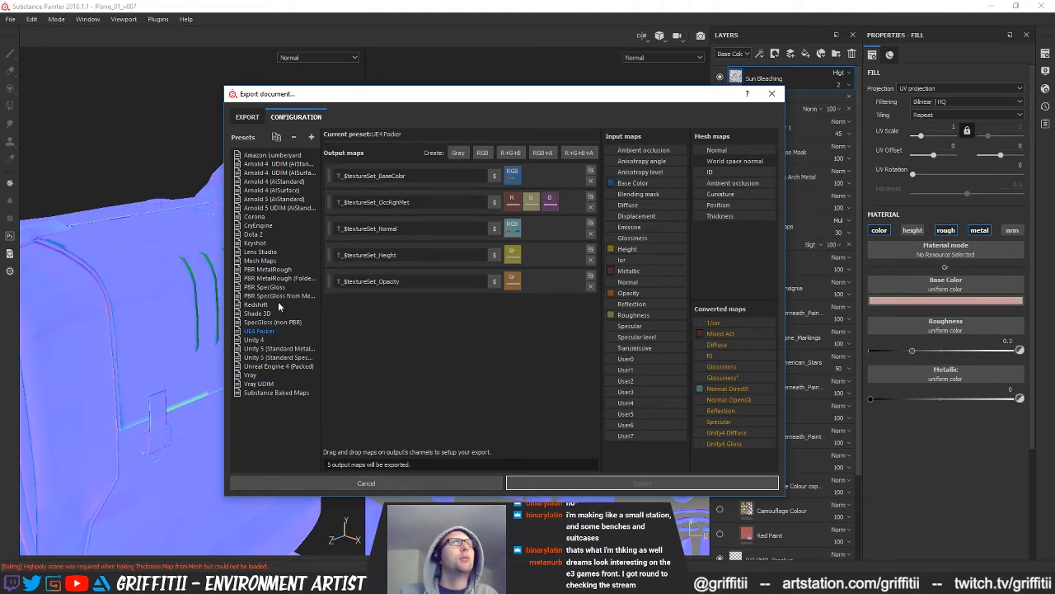
left_click_drag(343, 176, 372, 175)
key("ctrl+c")
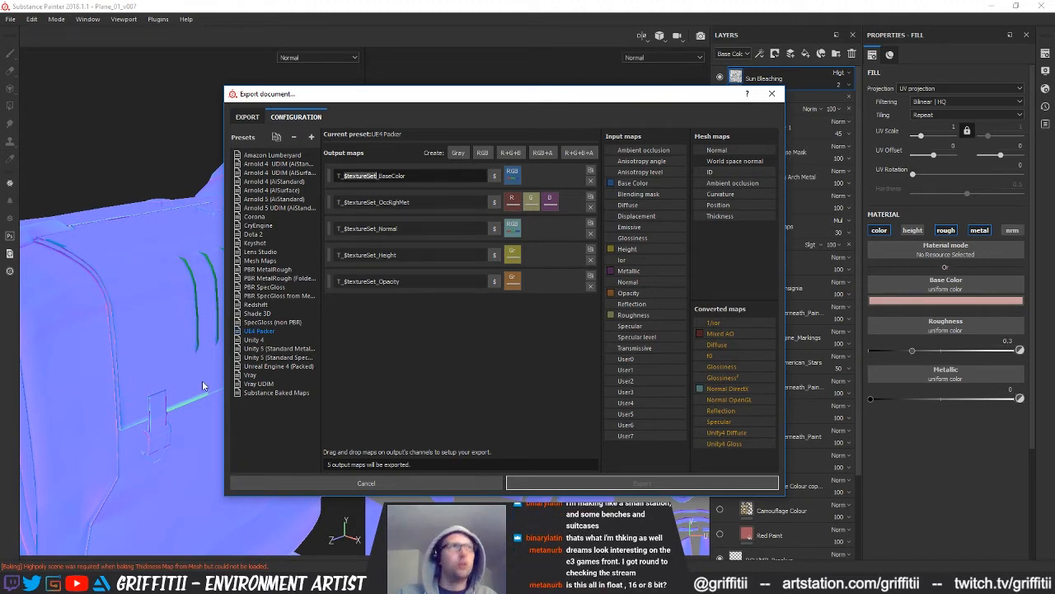
left_click(267, 393)
key("ctrl+v")
type("_Normal")
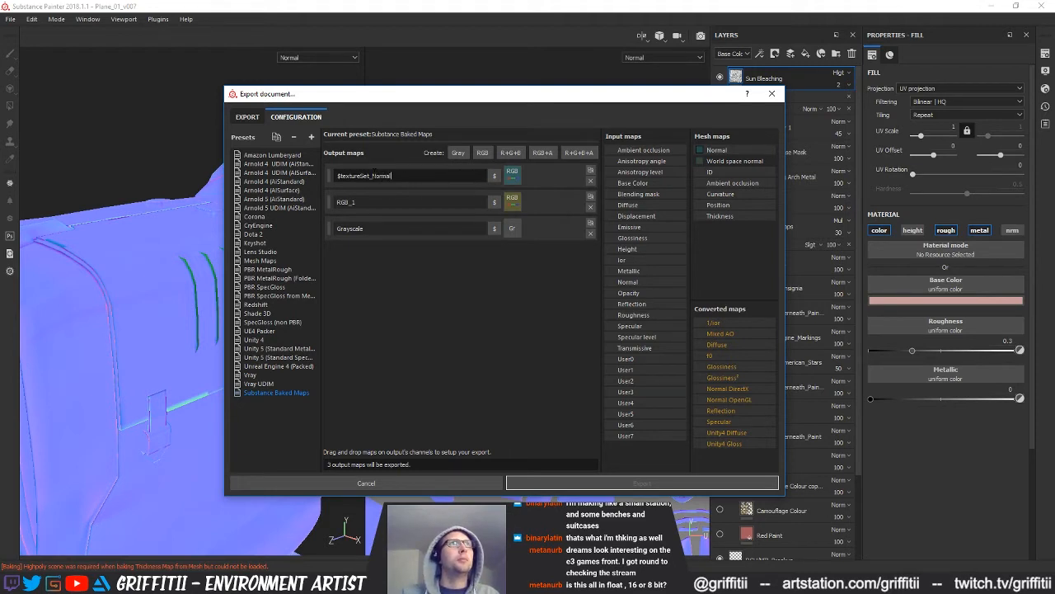
- Name the world space normal output $textureSet_WSNormal
double_click(424, 201)
key("ctrl+v")
type("_WS")
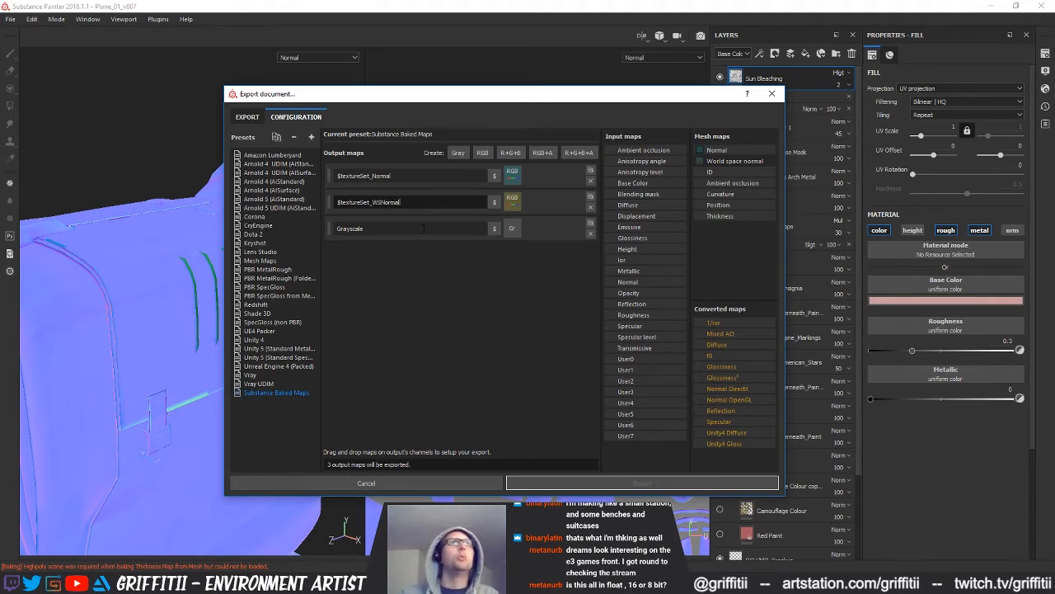
- Assign the Ambient occlusion mesh map to the grayscale output and name it $textureSet_AO
left_click_drag(730, 182, 515, 225)
left_click(538, 246)
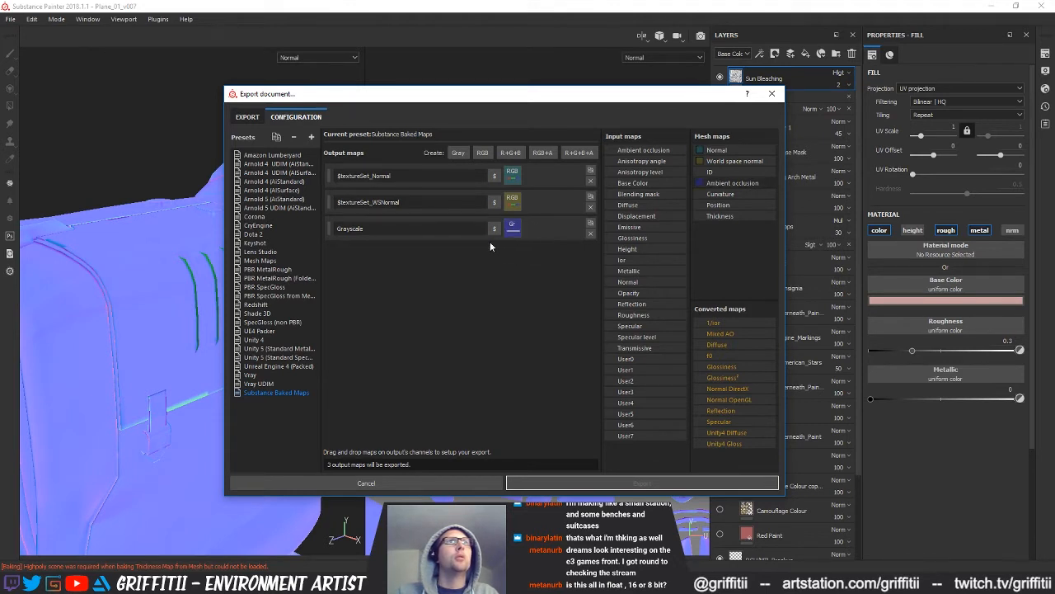
double_click(412, 228)
type("$textureSet")
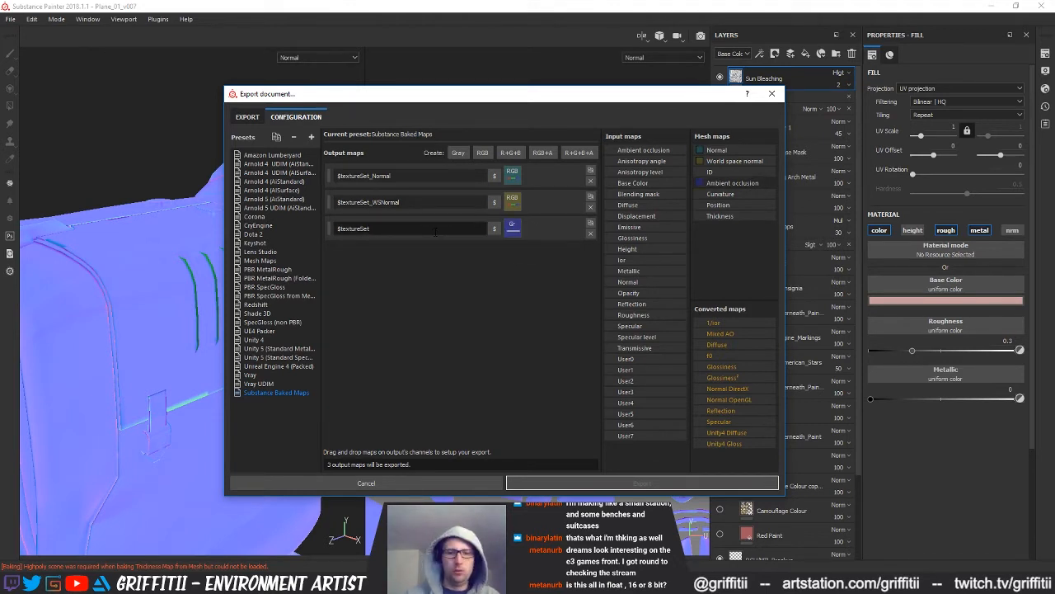
type("_AO")
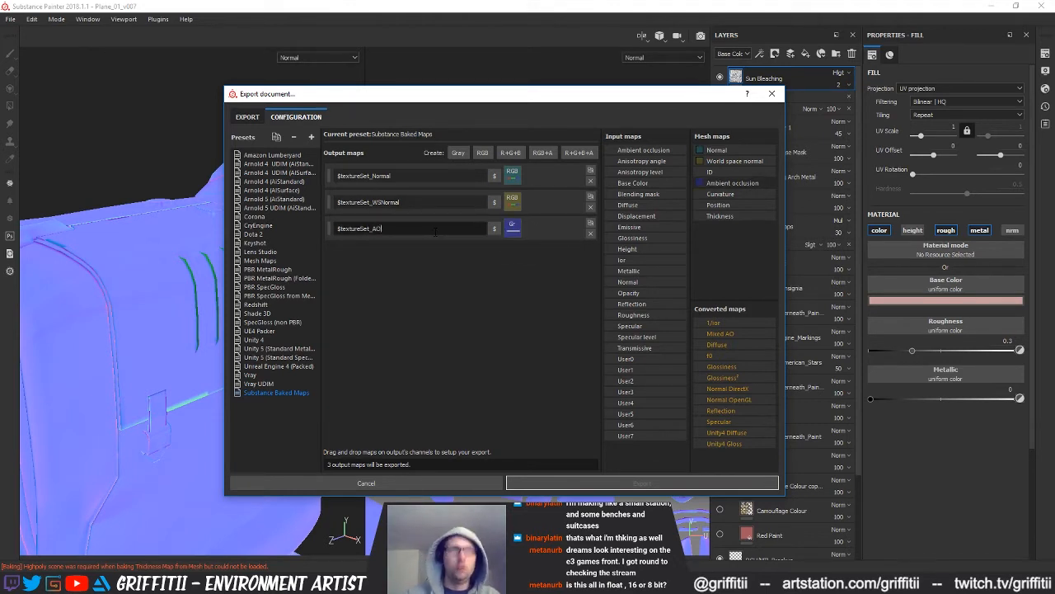
- Add three grayscale outputs named $textureSet_Curvature, $textureSet_Position and $textureSet_Thickness
left_click(456, 153)
left_click(457, 154)
left_click(457, 154)
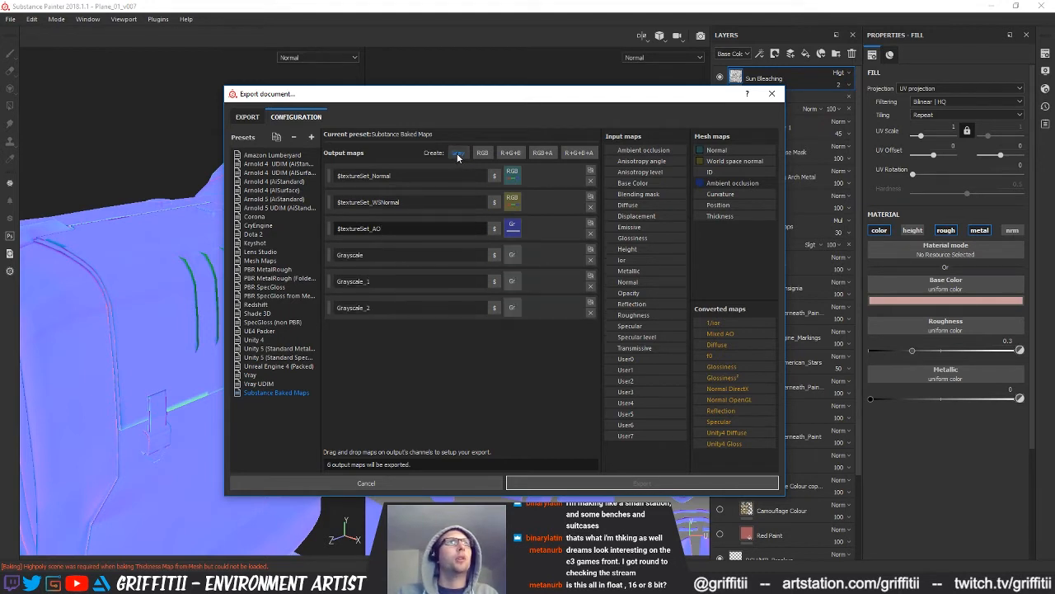
double_click(371, 255)
type("$textureSet_Curvature")
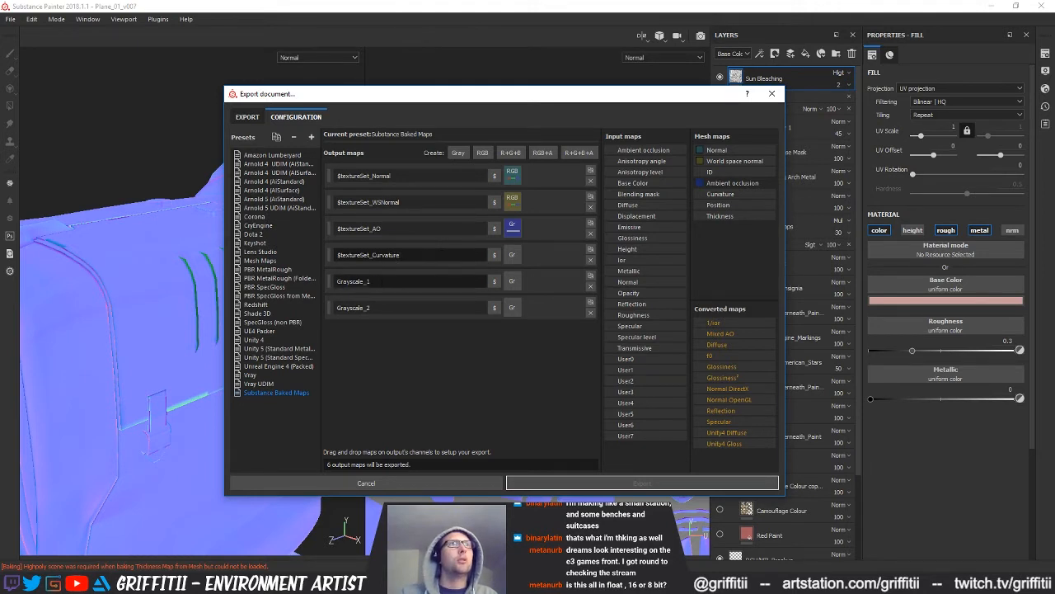
key("Tab")
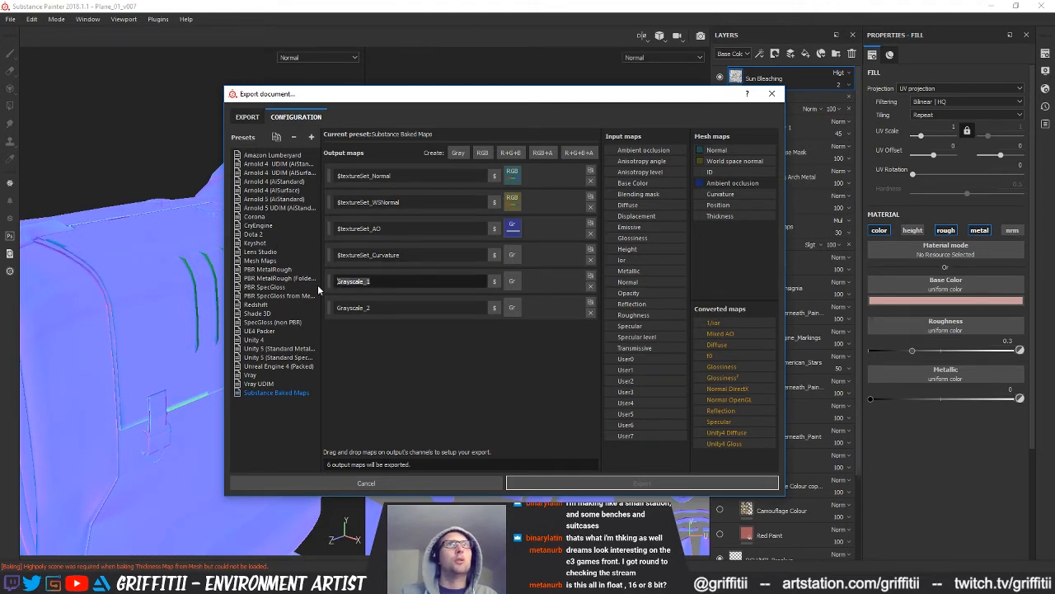
key("ctrl+v")
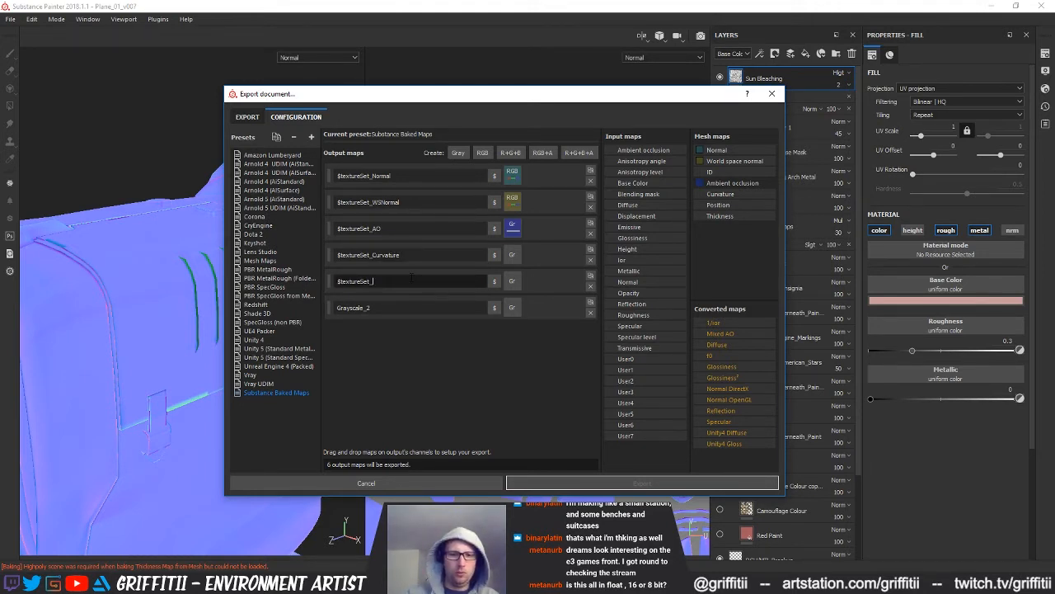
key("Tab")
key("ctrl+v")
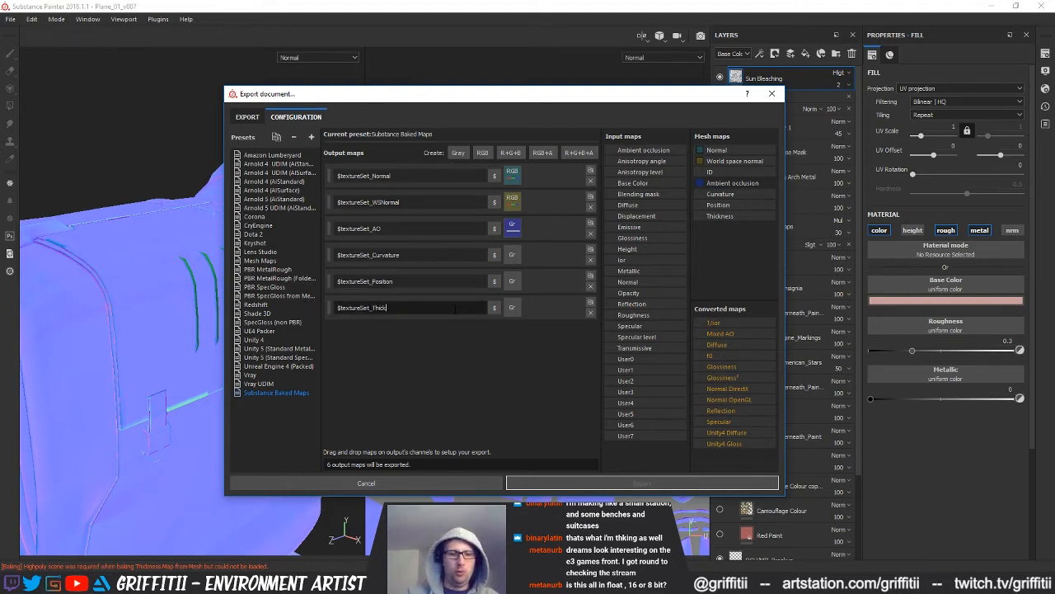
- Assign the Curvature, Position and Thickness mesh maps to their matching grayscale outputs
left_click_drag(720, 193, 517, 258)
left_click(539, 280)
left_click_drag(718, 204, 513, 282)
left_click(532, 299)
left_click_drag(717, 216, 517, 305)
left_click(531, 323)
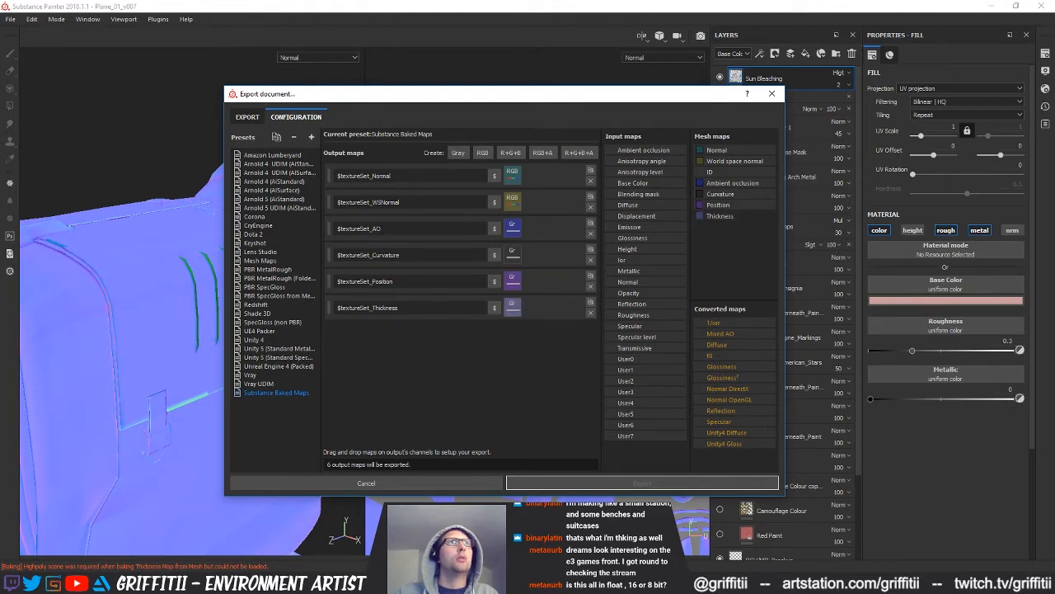
- Choose the Substance Baked Maps preset as the export configuration
left_click(247, 116)
left_click(318, 152)
scroll(299, 219, "down", 5)
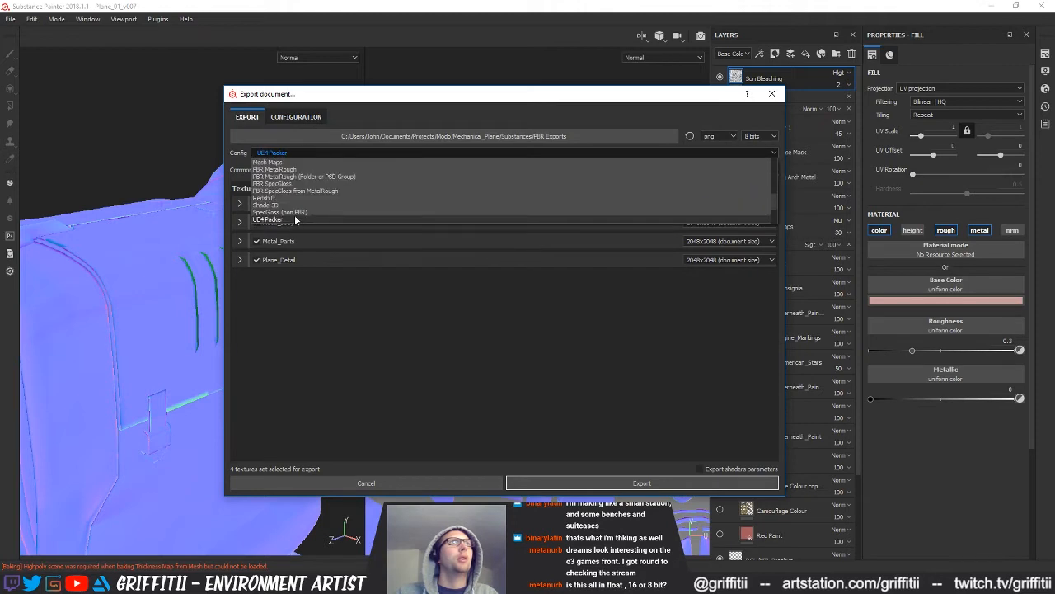
left_click(291, 219)
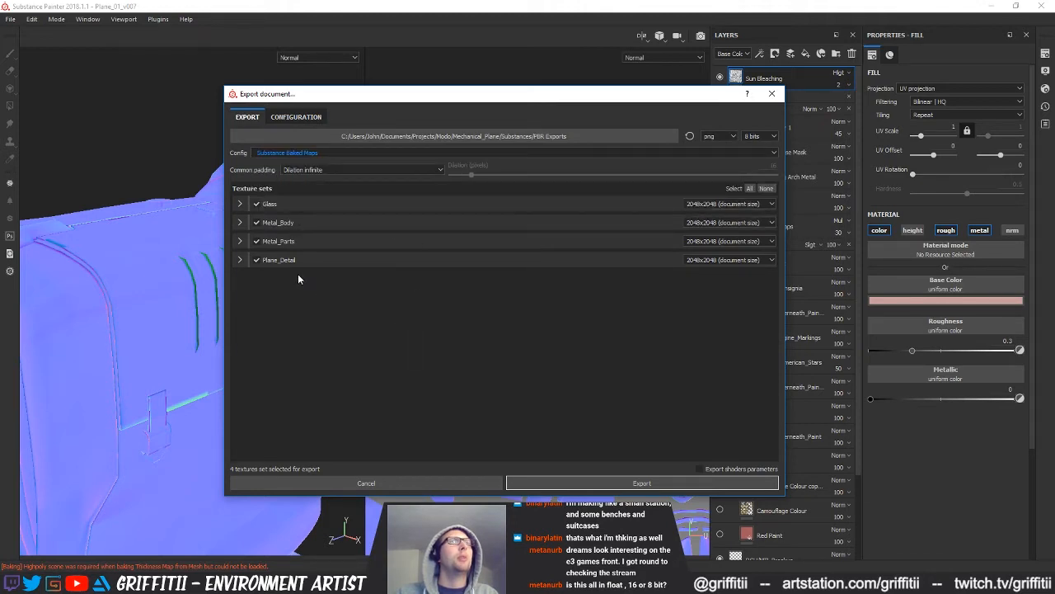
- Exclude Glass, Metal_Parts and Plane_Detail from the export, and expand Metal_Body to list its output maps
left_click(256, 204)
left_click(257, 241)
left_click(256, 260)
left_click(240, 222)
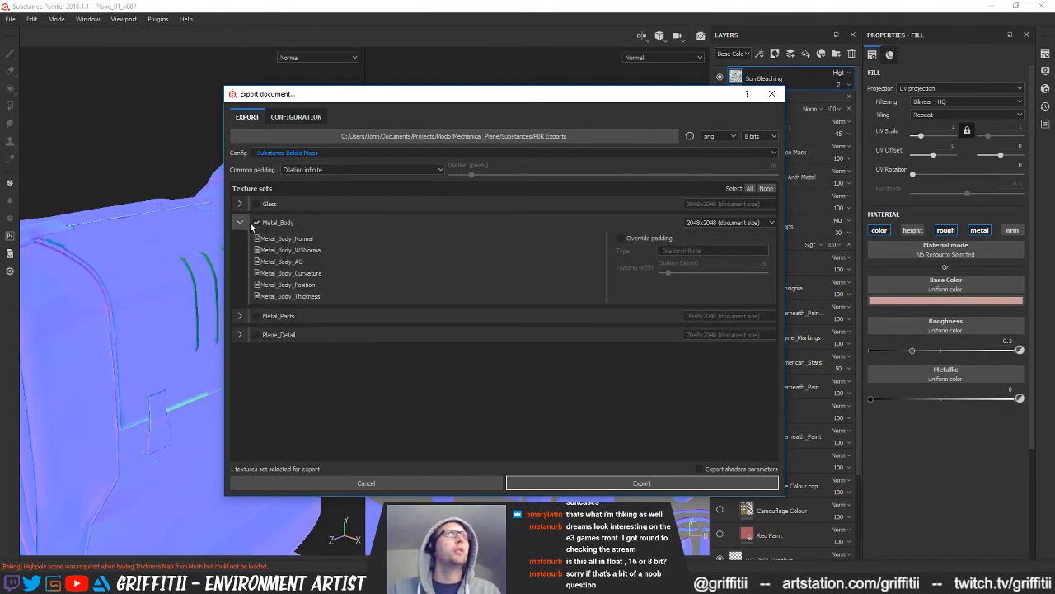
- Set the export folder to Mechanical_Plane/Images and export the Metal_Body baked maps
left_click(613, 136)
left_click(506, 133)
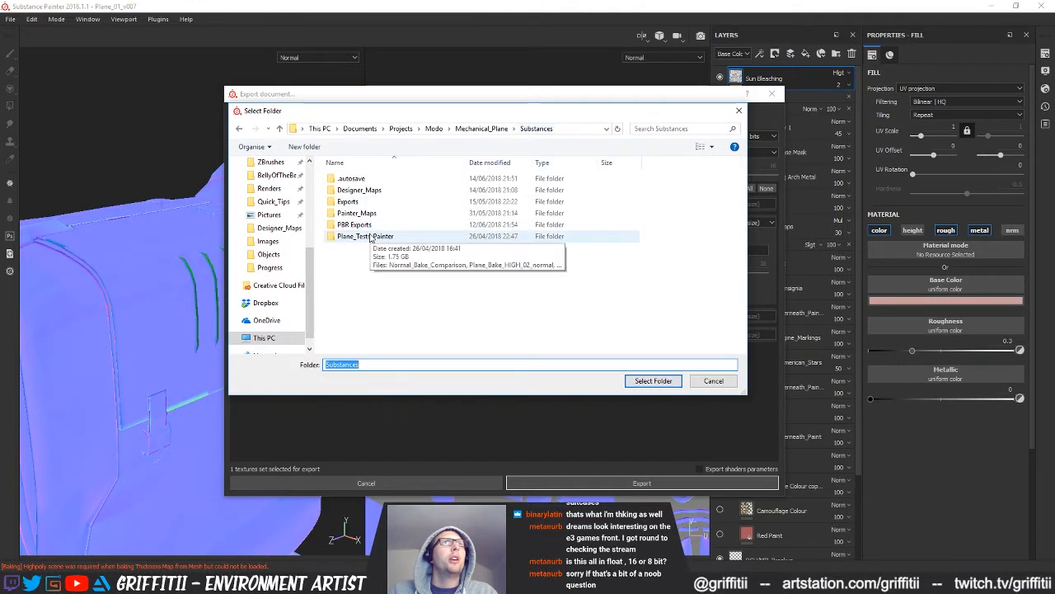
double_click(357, 213)
left_click(488, 132)
left_click(465, 129)
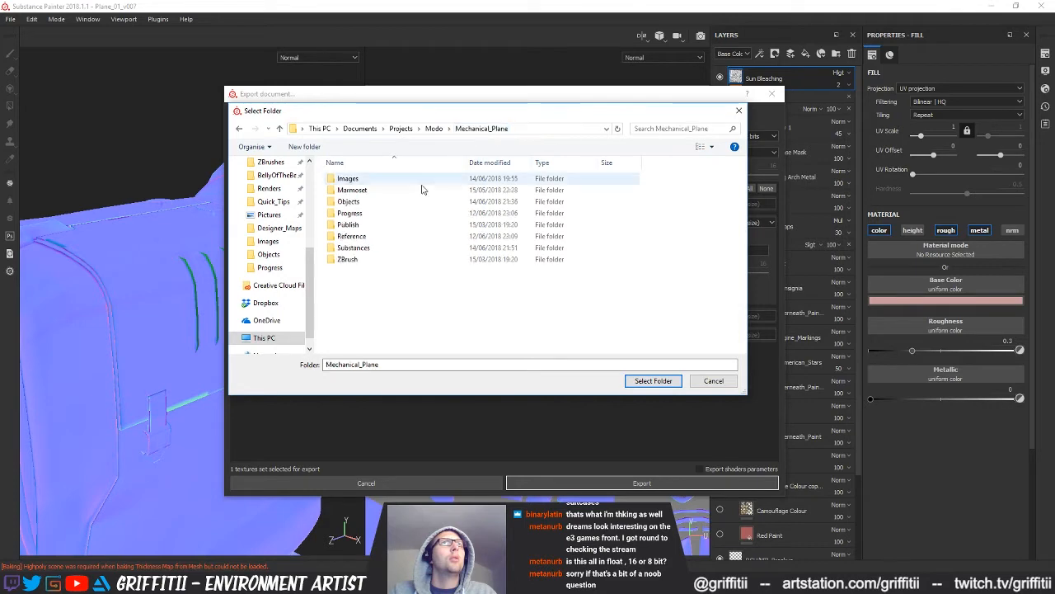
double_click(349, 178)
left_click(651, 380)
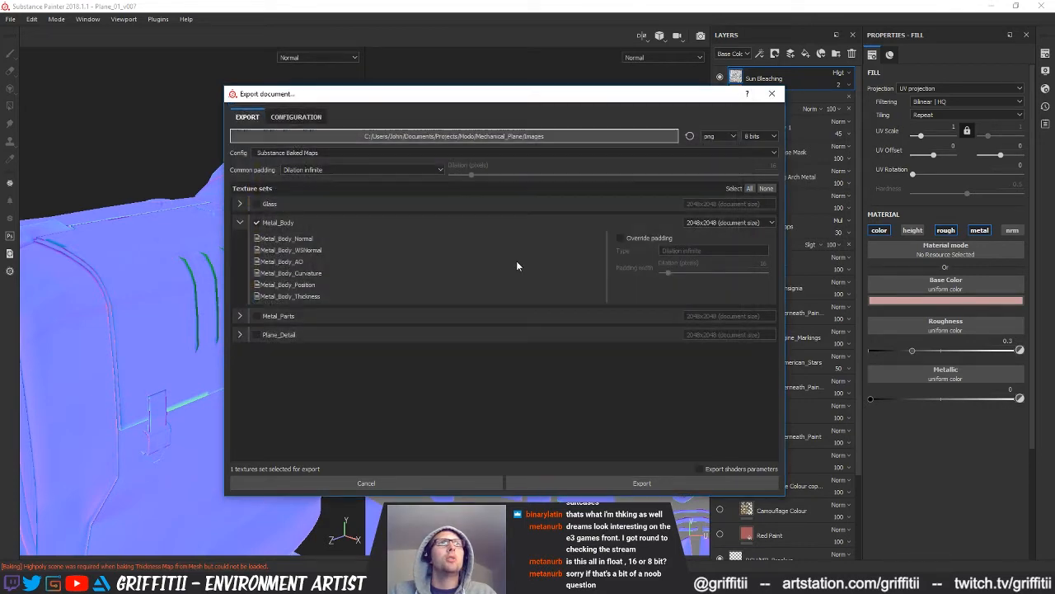
left_click(657, 481)
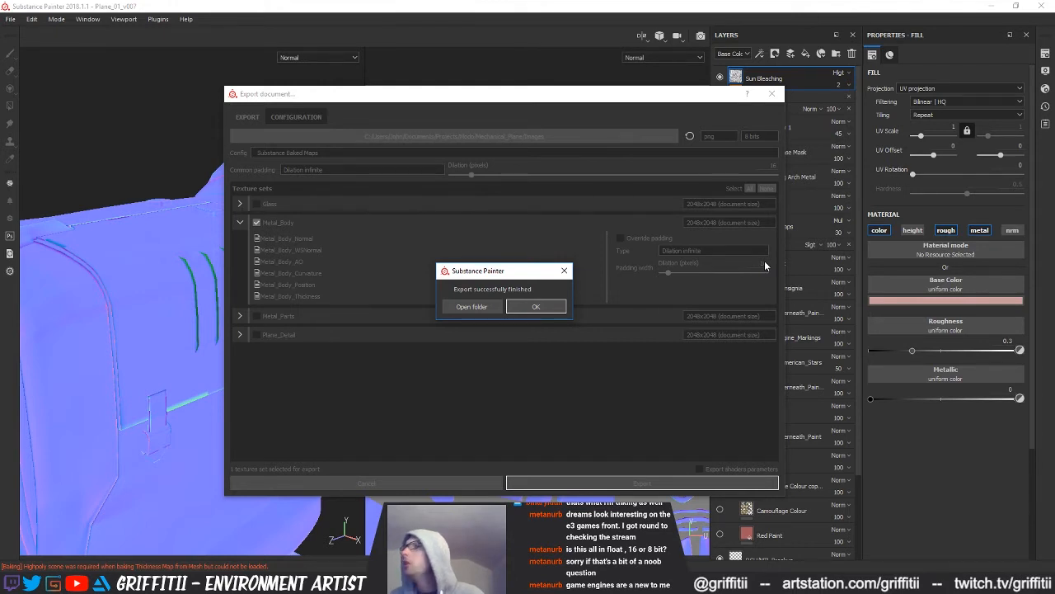
left_click(536, 306)
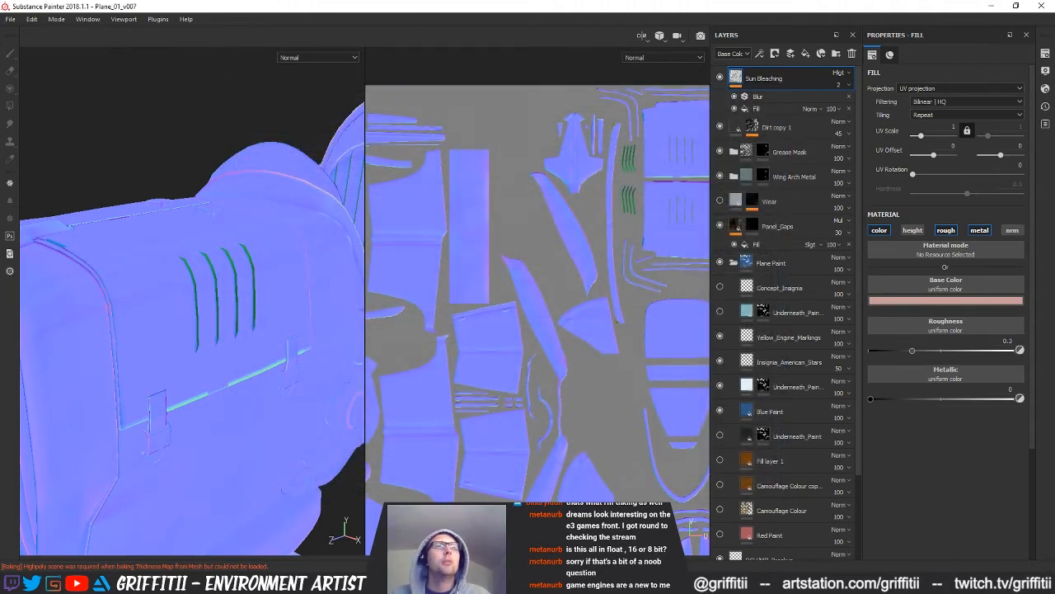
- Switch to Photoshop and close the old Plane_LOW_MeshNames_Metal_Body_Normal.png document
key("alt+Tab")
left_click_drag(385, 214, 473, 130)
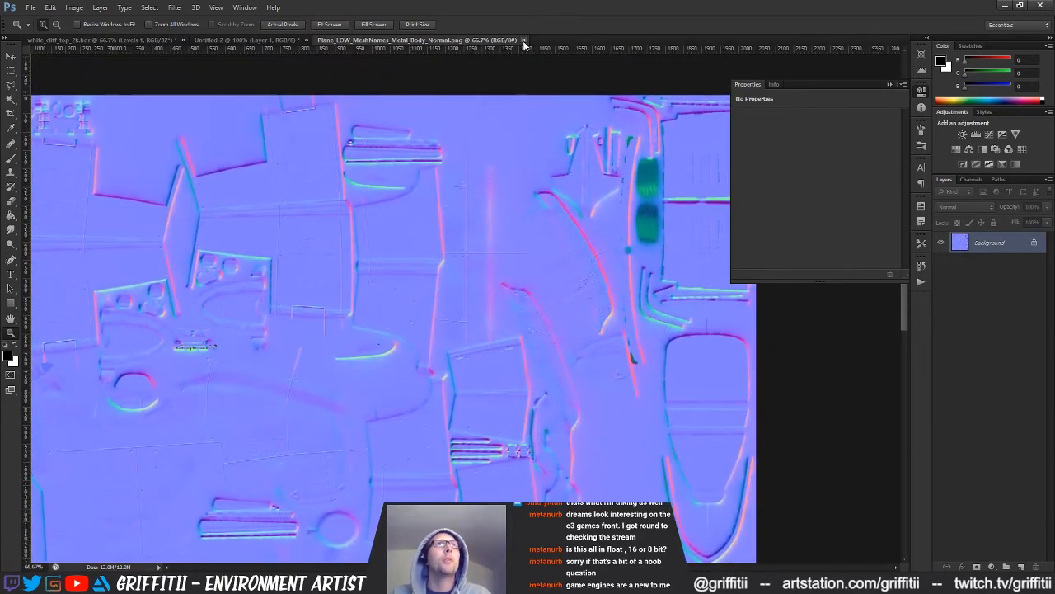
left_click(523, 39)
- Start opening a file and browse to the Images folder of the Modo Mechanical_Plane project
key("ctrl+o")
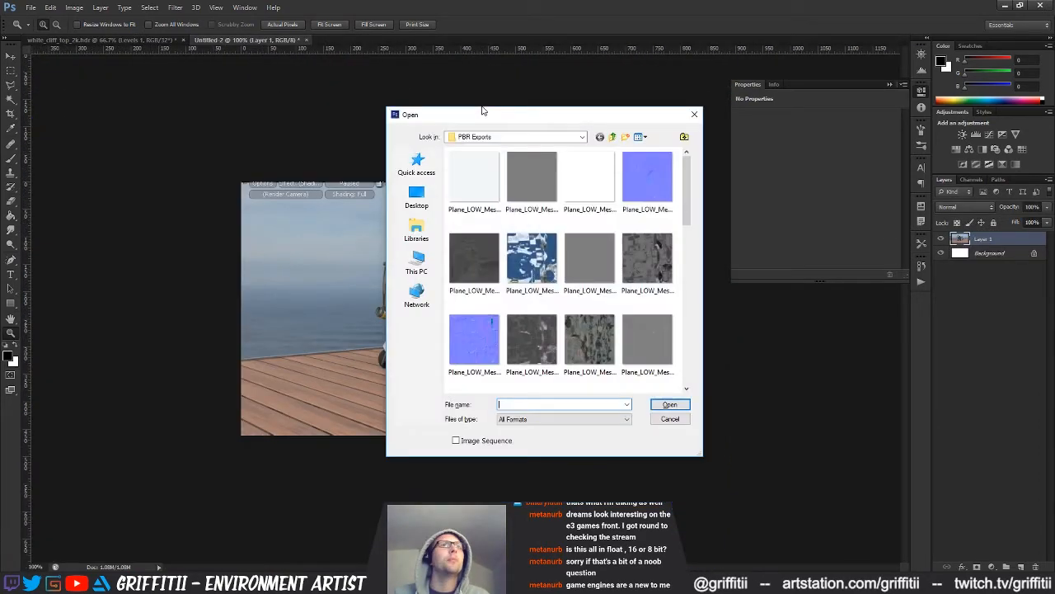
left_click(612, 139)
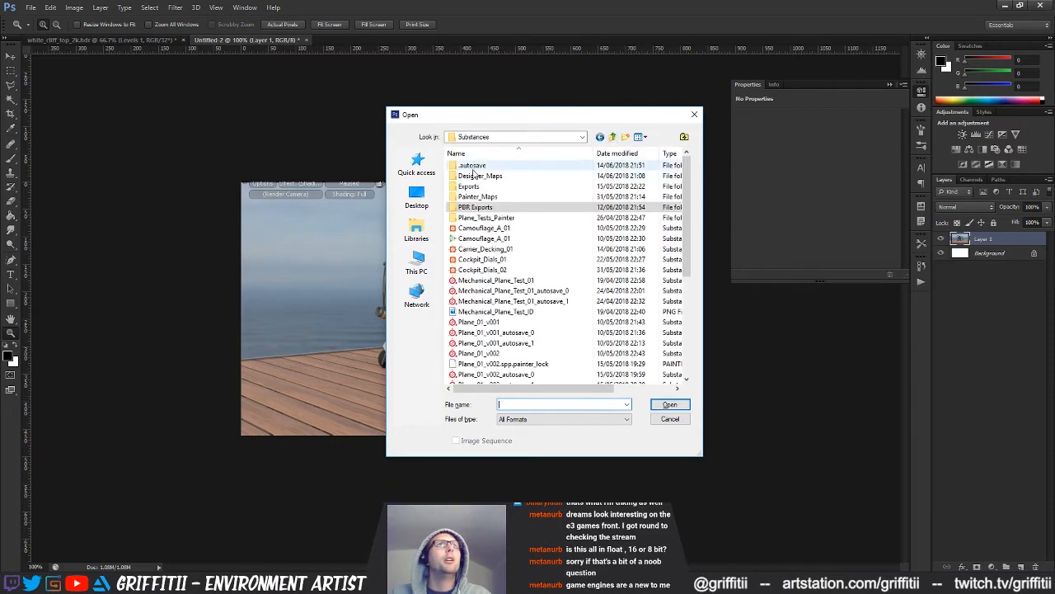
scroll(500, 231, "down", 2)
scroll(501, 231, "down", 2)
scroll(494, 235, "up", 2)
left_click(612, 136)
left_click(613, 137)
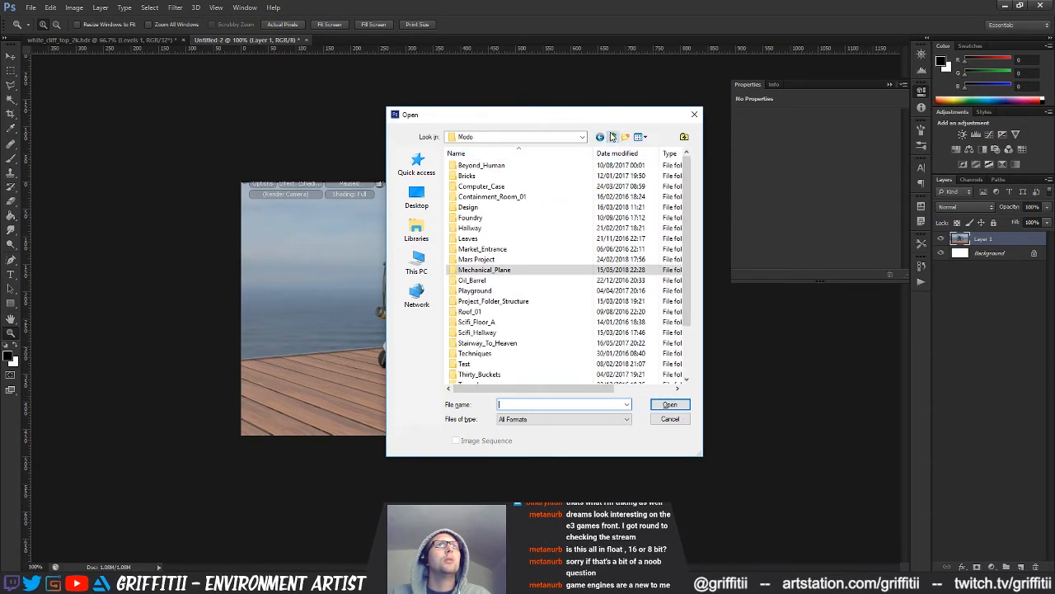
left_click(613, 137)
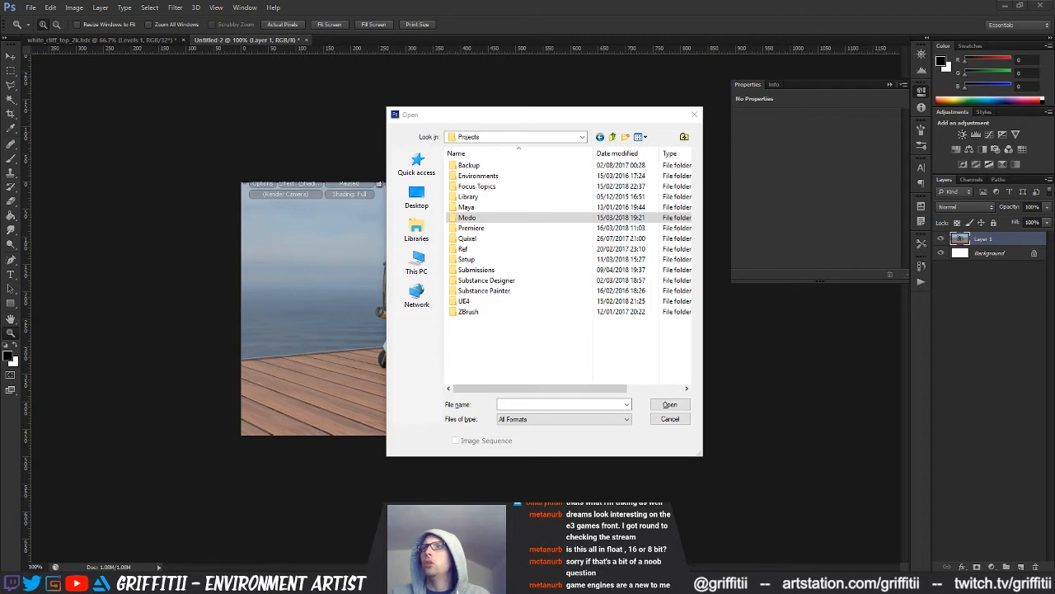
left_click(732, 322)
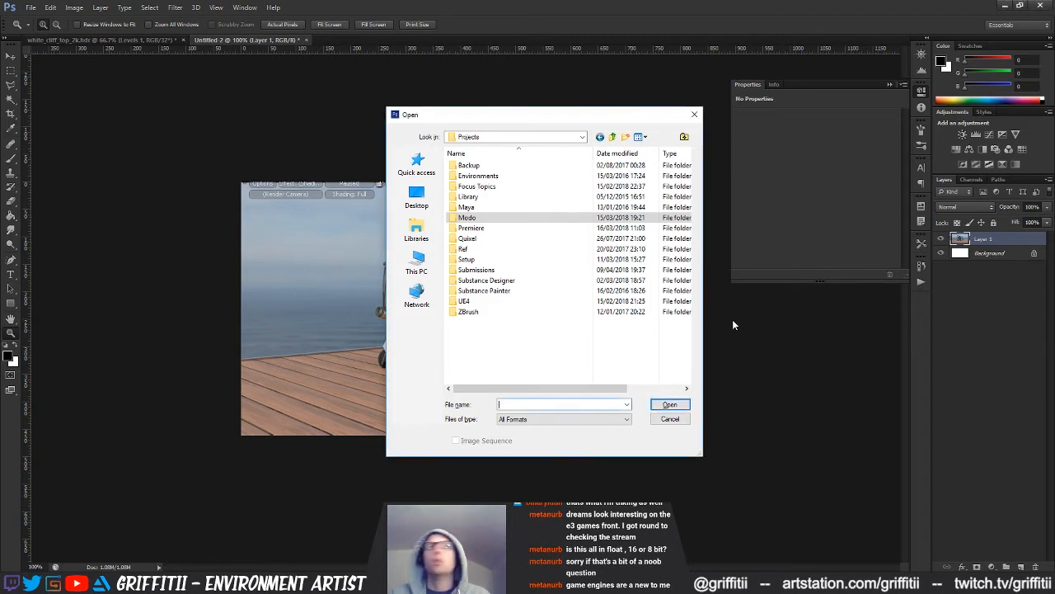
double_click(474, 218)
double_click(479, 330)
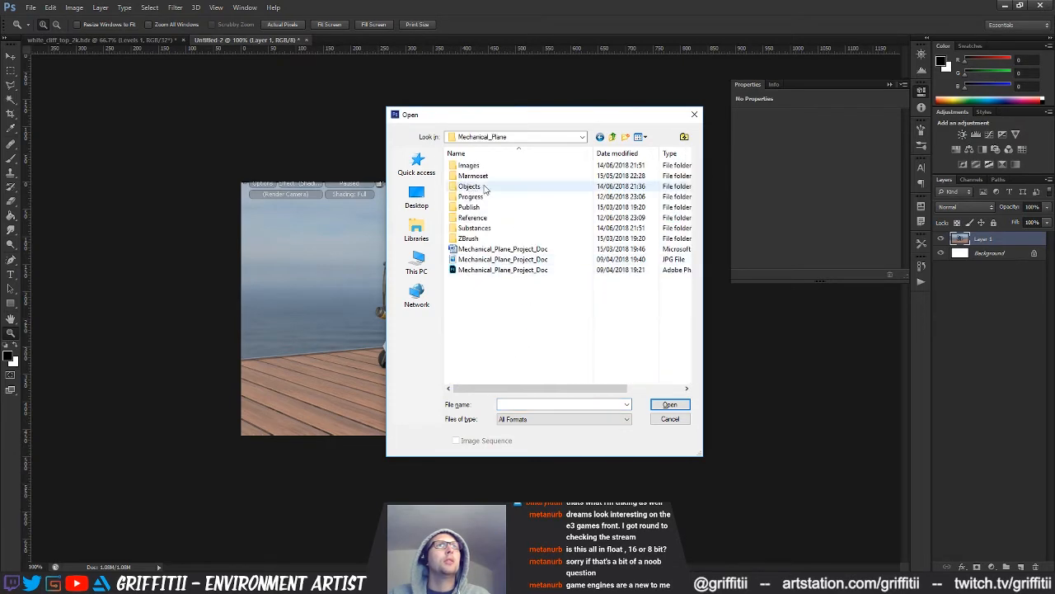
double_click(476, 166)
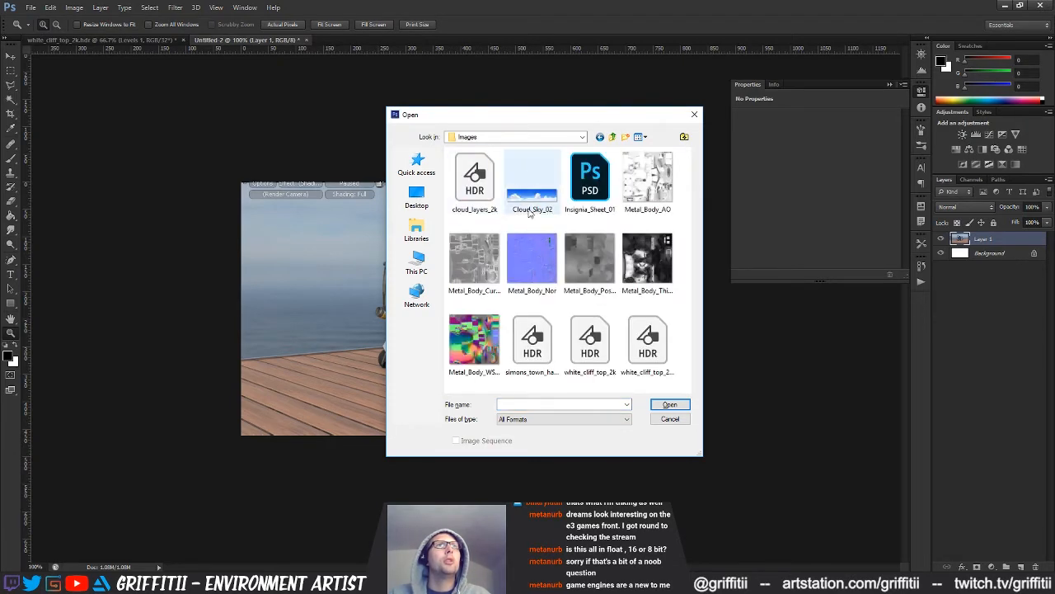
- Open the Metal_Body_Normal and Metal_Body_Curvature images together
left_click(532, 262)
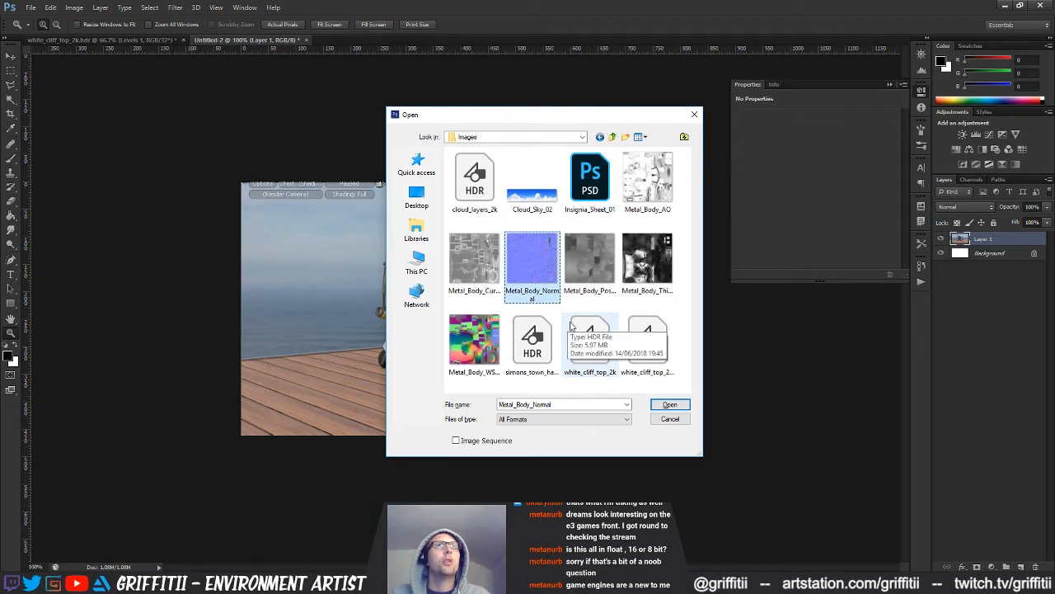
left_click(493, 283, "ctrl")
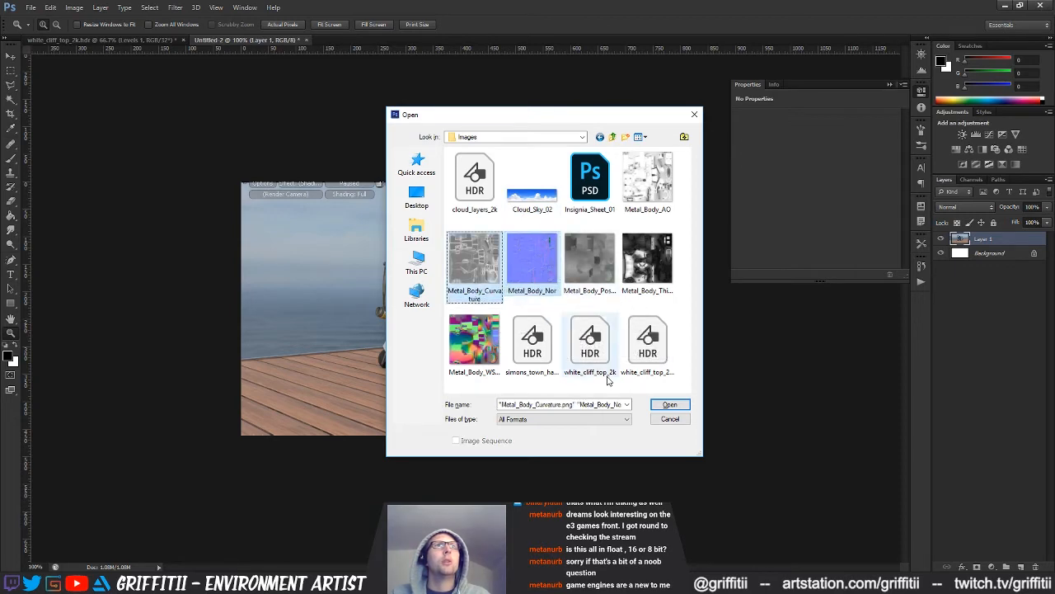
left_click(669, 404)
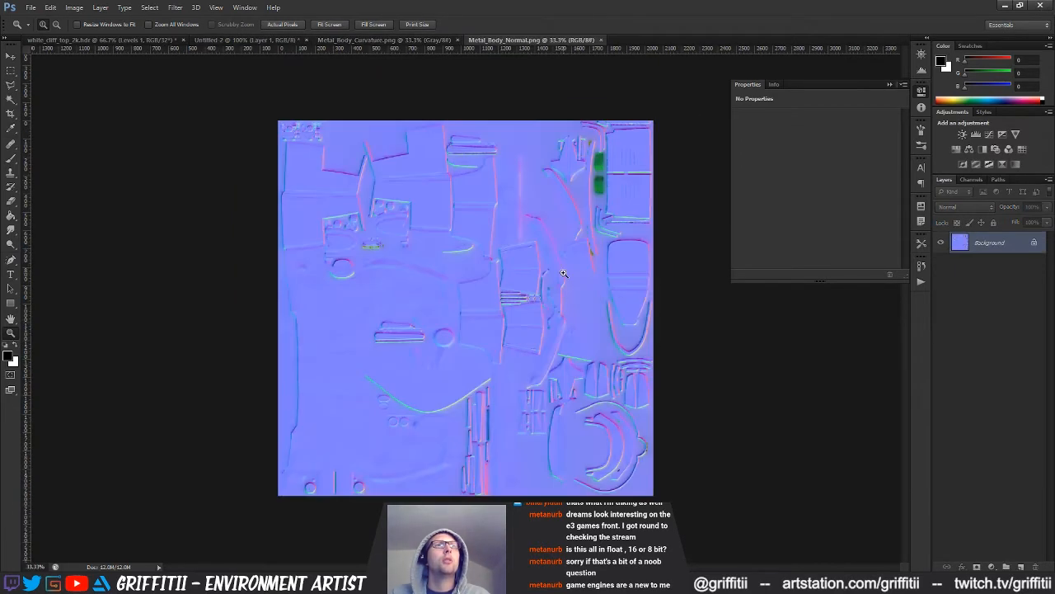
- Add an empty layer to Metal_Body_Normal.png and duplicate its Background layer
left_click(512, 242)
left_click(638, 244)
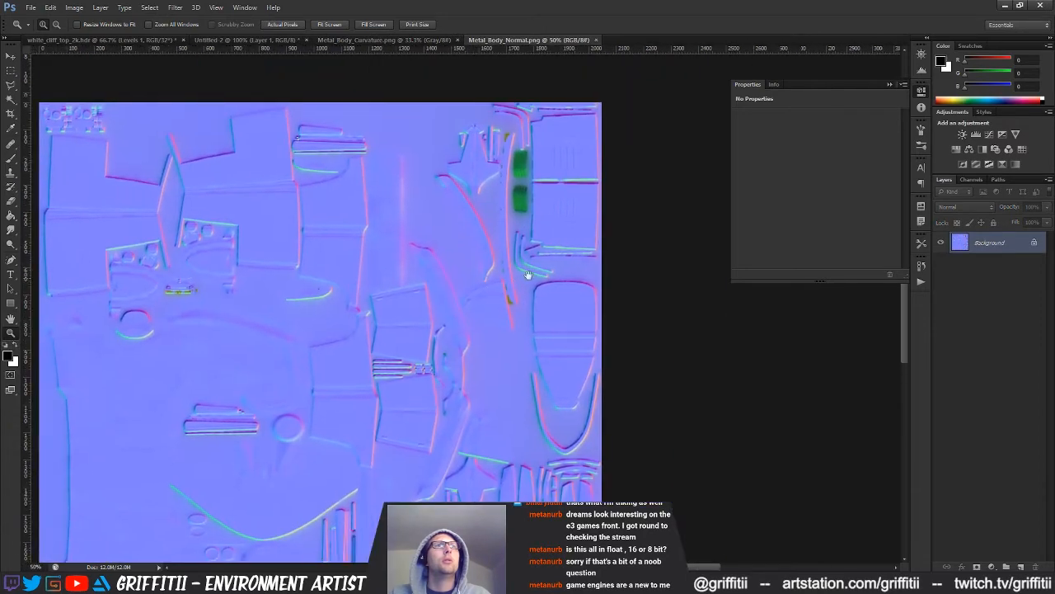
left_click(594, 249)
left_click(575, 252)
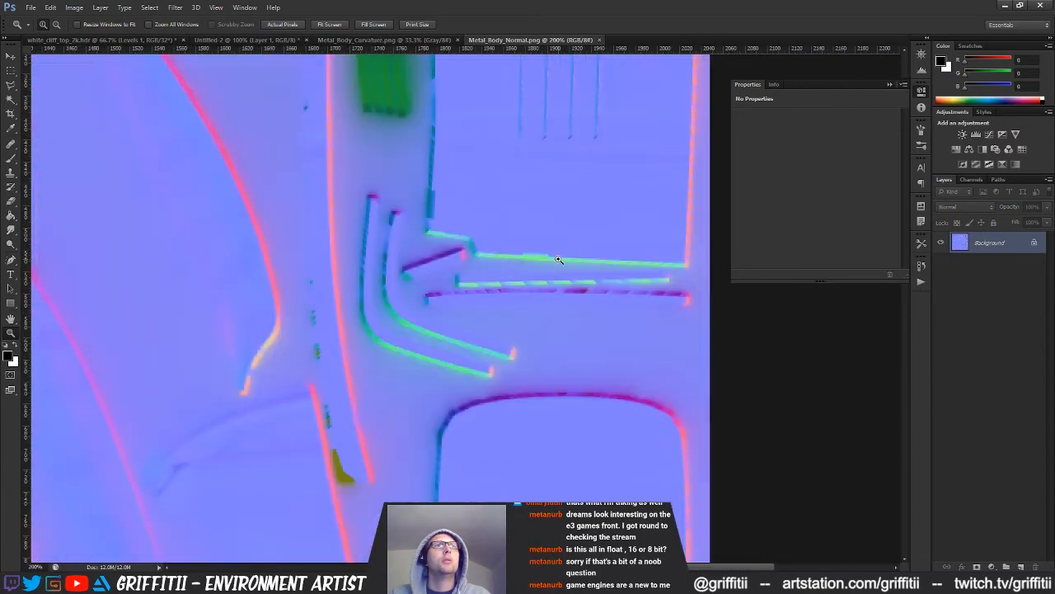
left_click(559, 259)
left_click_drag(584, 247, 506, 327)
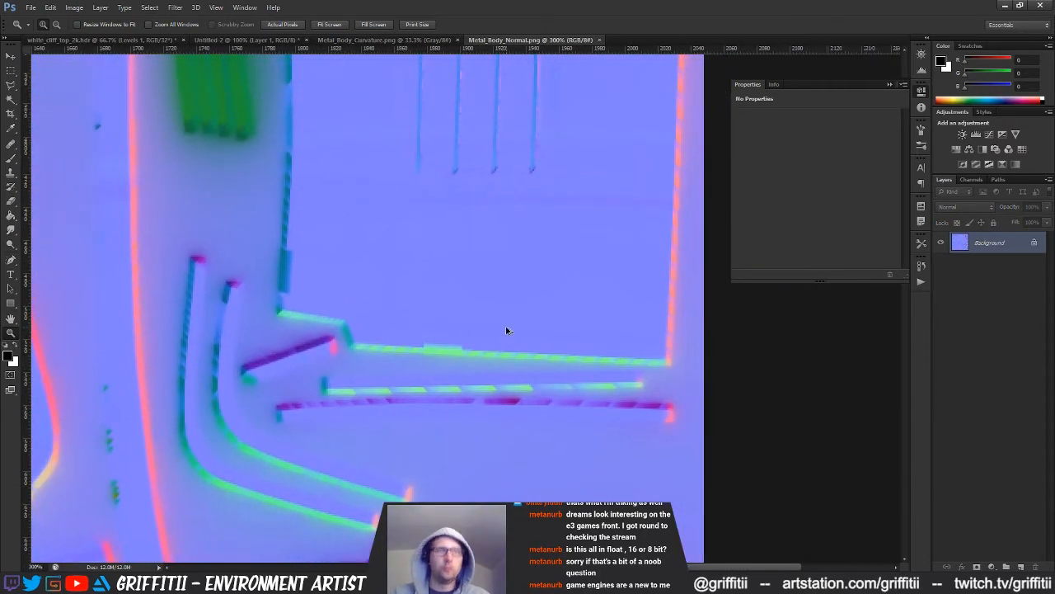
key("ctrl+shift+alt+n")
scroll(513, 330, "up", 2)
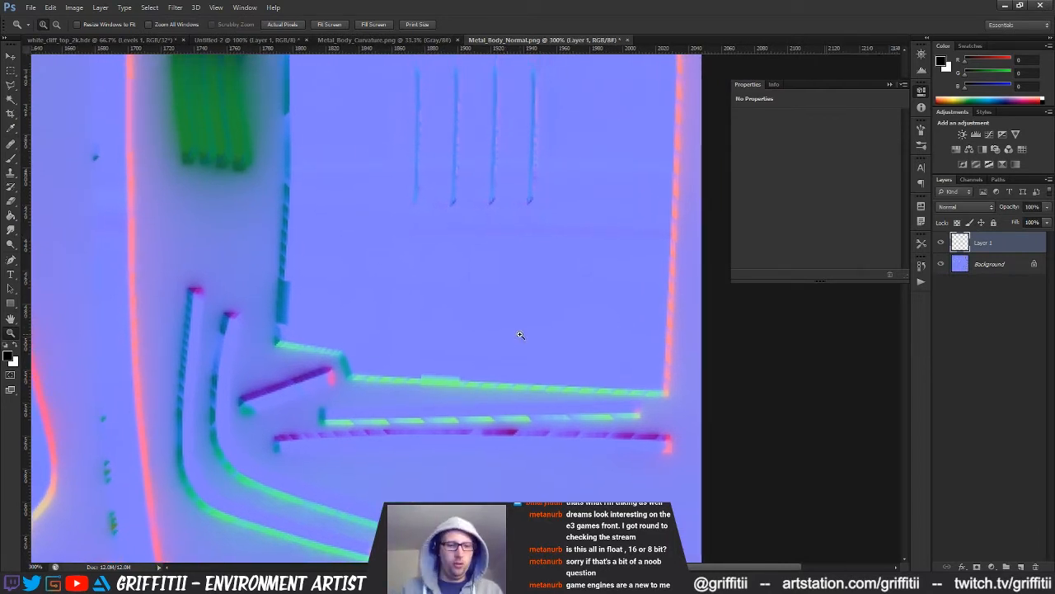
key("b")
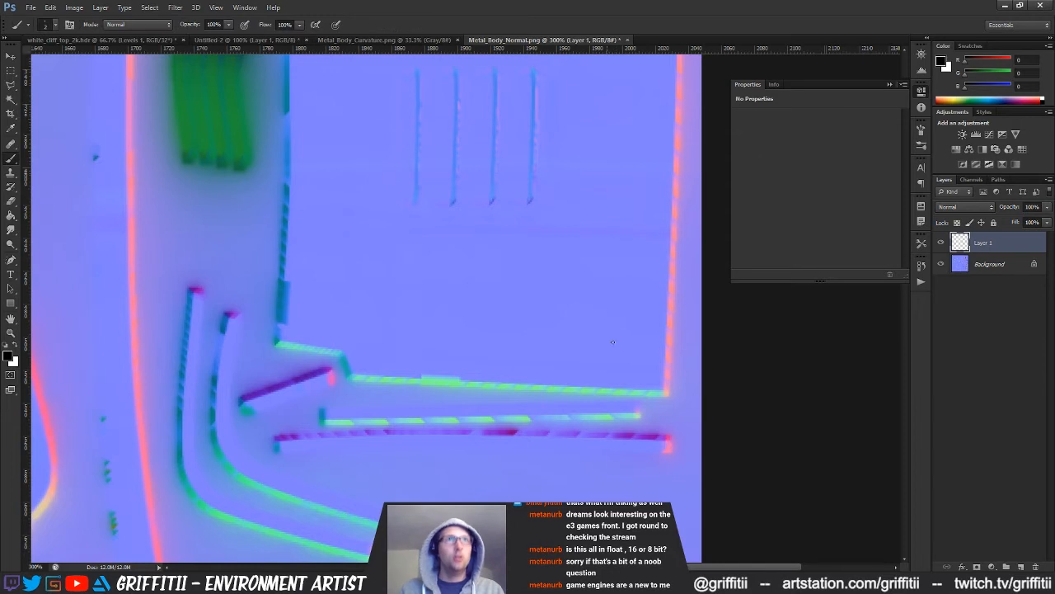
left_click(966, 266)
key("ctrl+j")
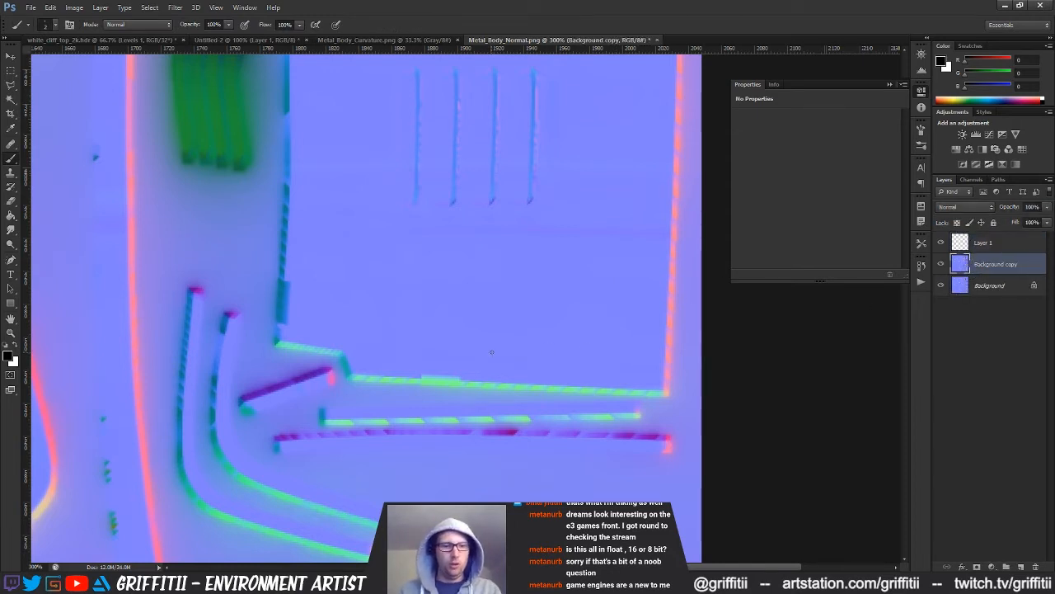
- Use the Clone Stamp to clean the notch in the lower vent panel's bottom edge and the gap in the seam between both panels
key("s")
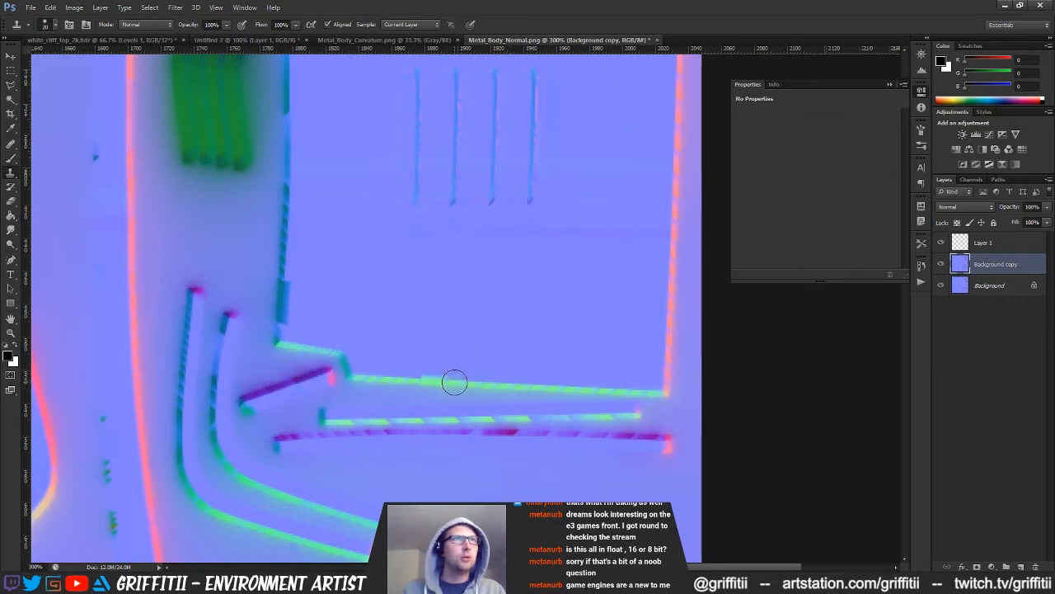
mouse_move(455, 383)
left_mouse_down()
mouse_move(420, 377)
mouse_move(469, 380)
left_mouse_up()
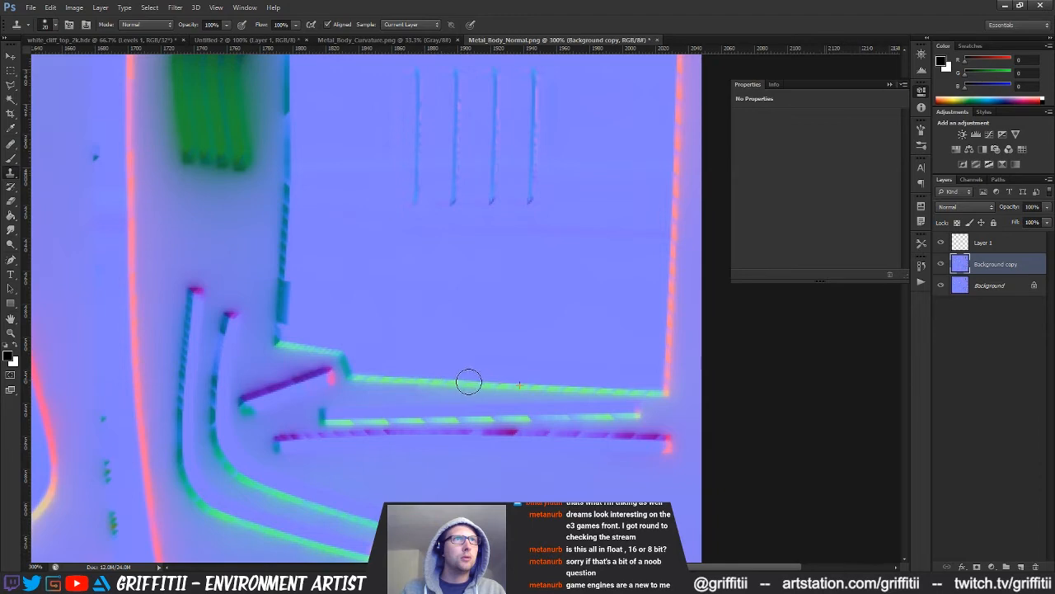
mouse_move(563, 210)
left_mouse_down()
mouse_move(556, 443)
mouse_move(494, 376)
mouse_move(506, 300)
left_mouse_up()
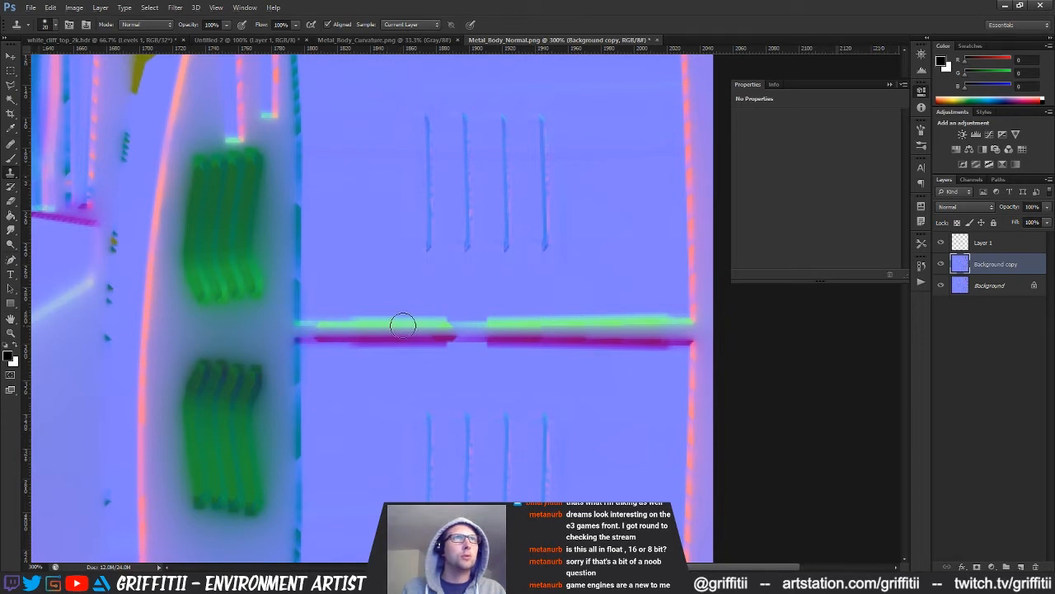
left_click(451, 327)
mouse_move(450, 327)
left_mouse_down()
mouse_move(484, 336)
mouse_move(454, 334)
left_mouse_up()
- Clone out the notch in the upper vent panel's top edge and the bulge on its left edge
scroll(592, 248, "up", 10)
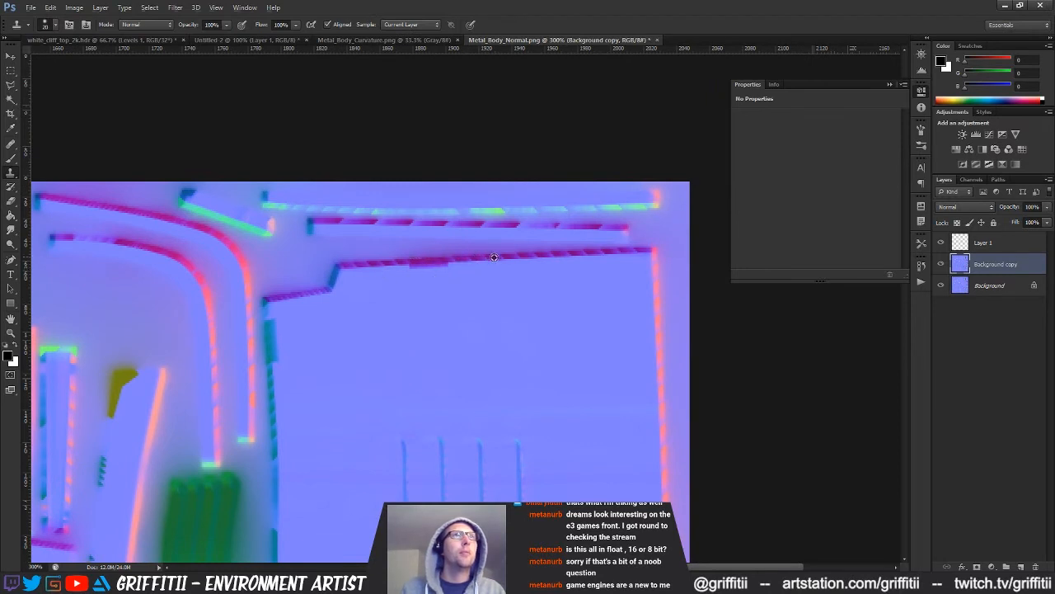
left_click(437, 262)
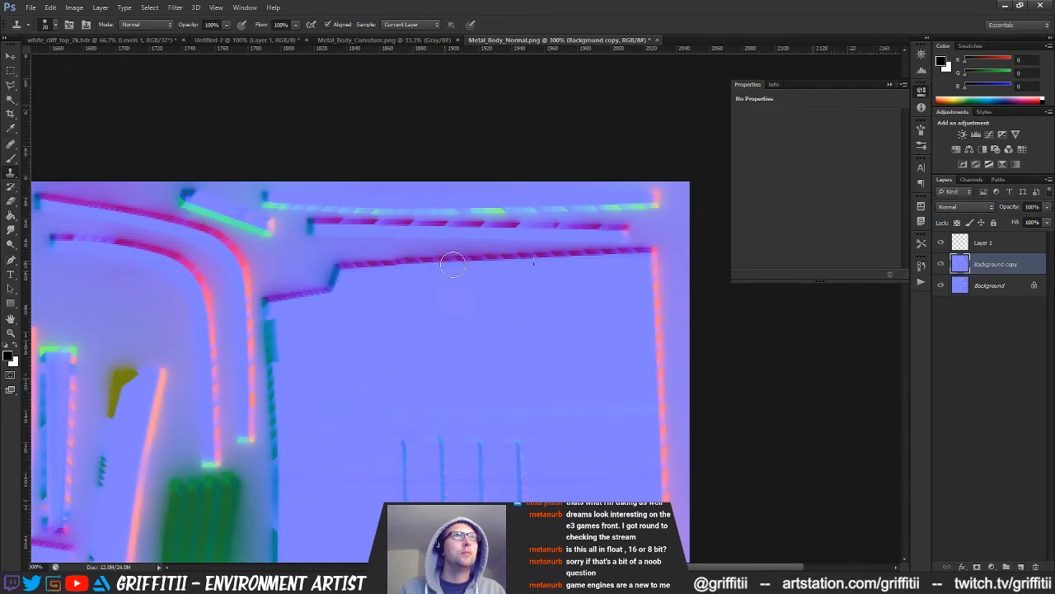
left_click_drag(516, 379, 634, 242)
left_click_drag(490, 284, 491, 303)
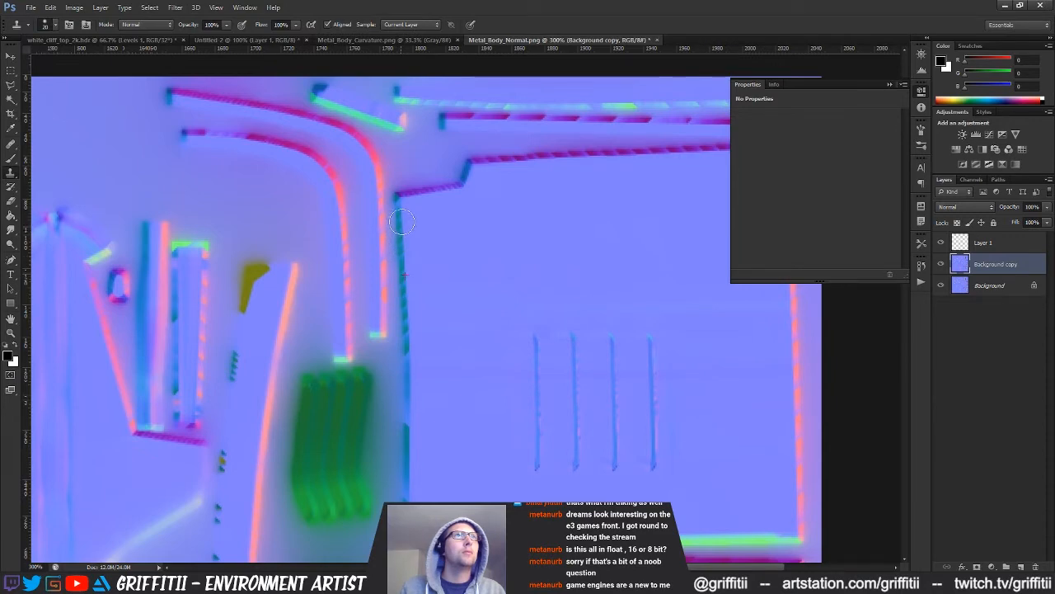
- Clone out the bulge on the lower vent panel's left edge, near its bottom corner
left_click_drag(514, 380, 535, 94)
left_click_drag(495, 355, 492, 170)
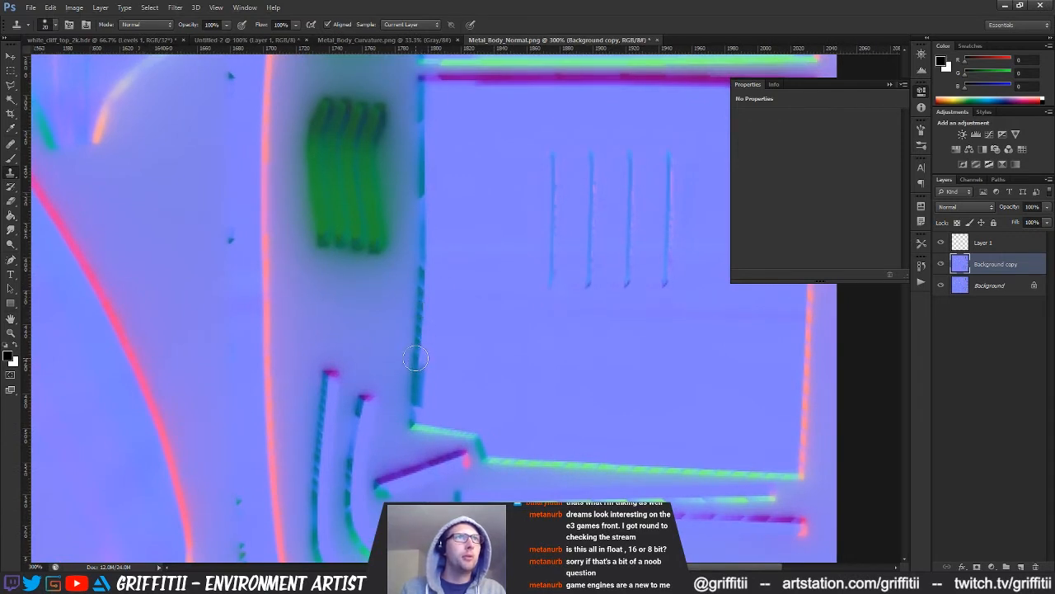
mouse_move(417, 364)
left_mouse_down()
mouse_move(416, 396)
mouse_move(419, 383)
left_mouse_up()
- Examine the retouched vent panels and the rest of the Metal_Body normal map for remaining baking artefacts
left_click_drag(581, 302, 519, 365)
key("z")
left_click(549, 325, "alt")
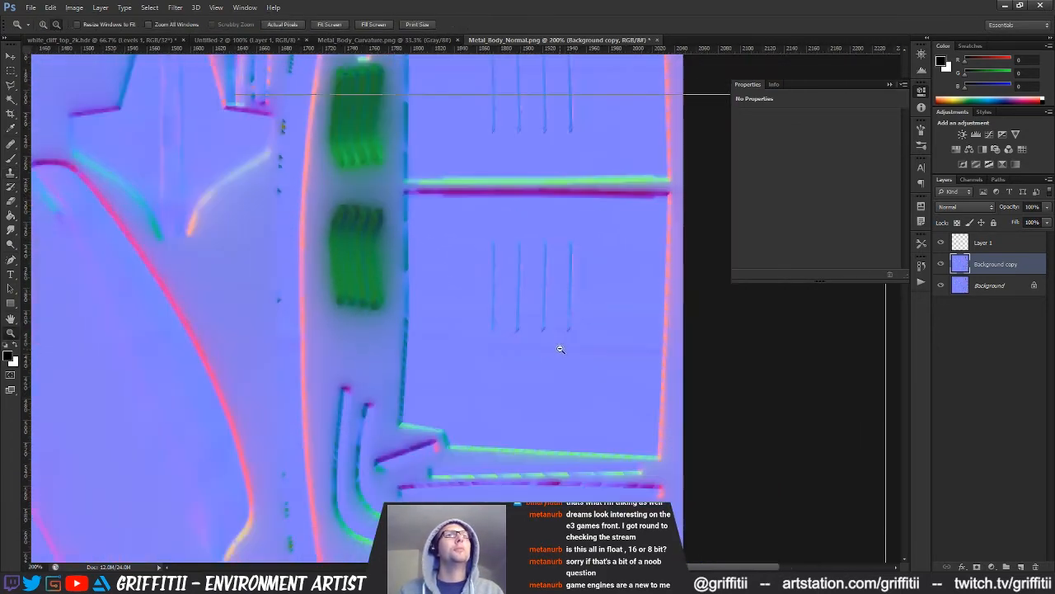
left_click(566, 352, "alt")
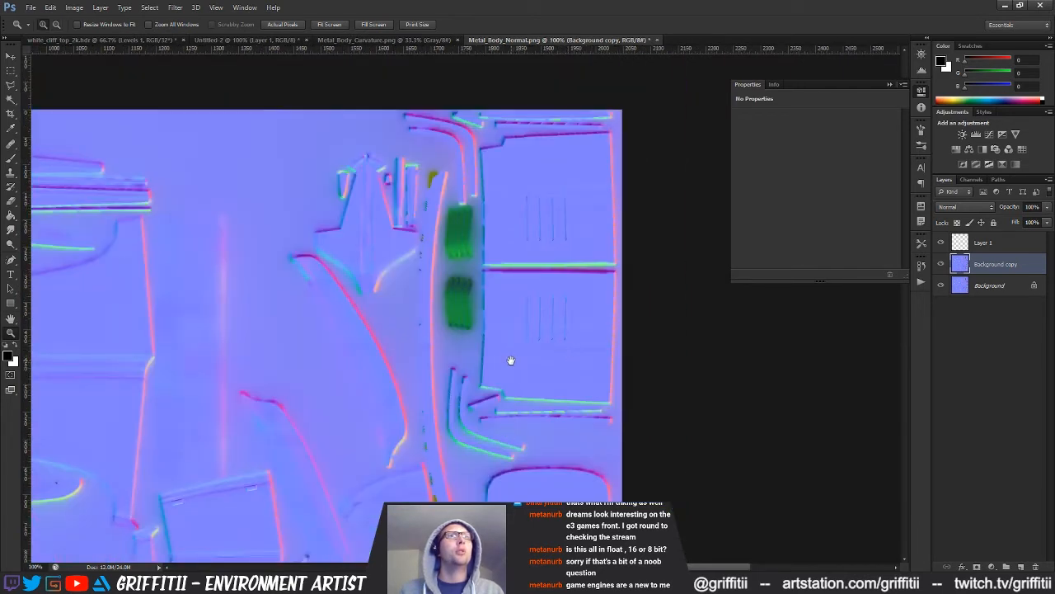
left_click(498, 240)
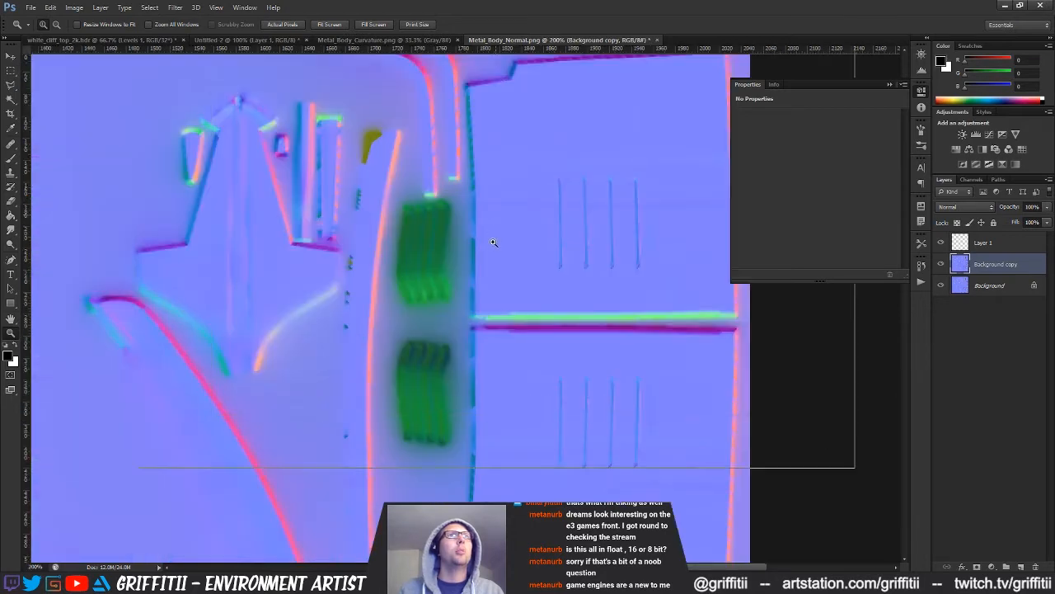
left_click(497, 239)
left_click(503, 264, "alt")
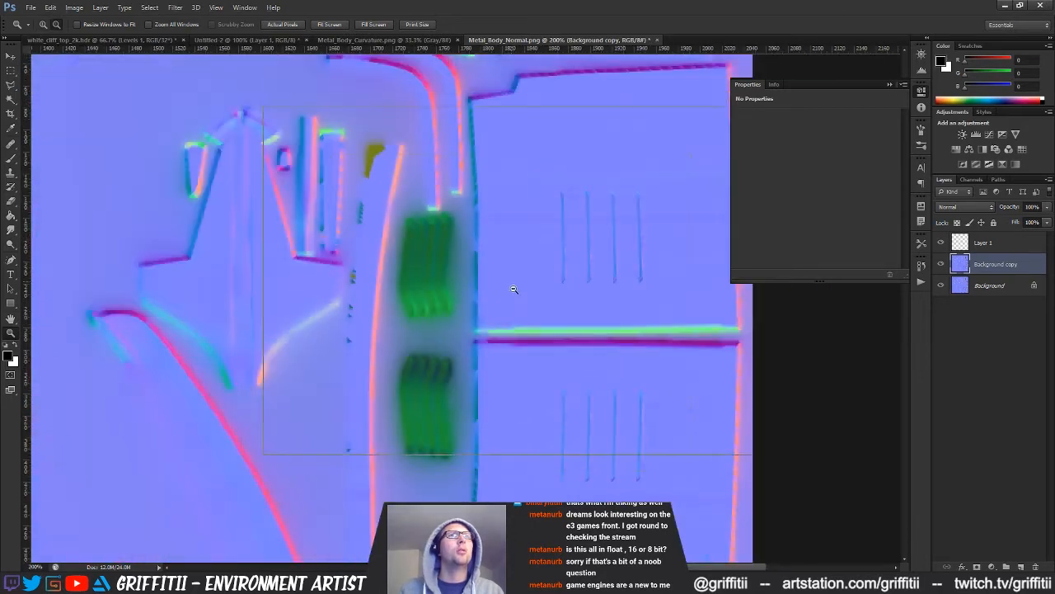
left_click(516, 290, "alt")
left_click_drag(474, 382, 572, 185)
left_click_drag(437, 341, 543, 189)
left_click_drag(375, 310, 581, 244)
left_click_drag(417, 313, 595, 420)
mouse_move(486, 308)
left_mouse_down()
mouse_move(497, 332)
mouse_move(517, 152)
left_mouse_up()
mouse_move(553, 284)
left_mouse_down()
mouse_move(500, 209)
mouse_move(441, 217)
left_mouse_up()
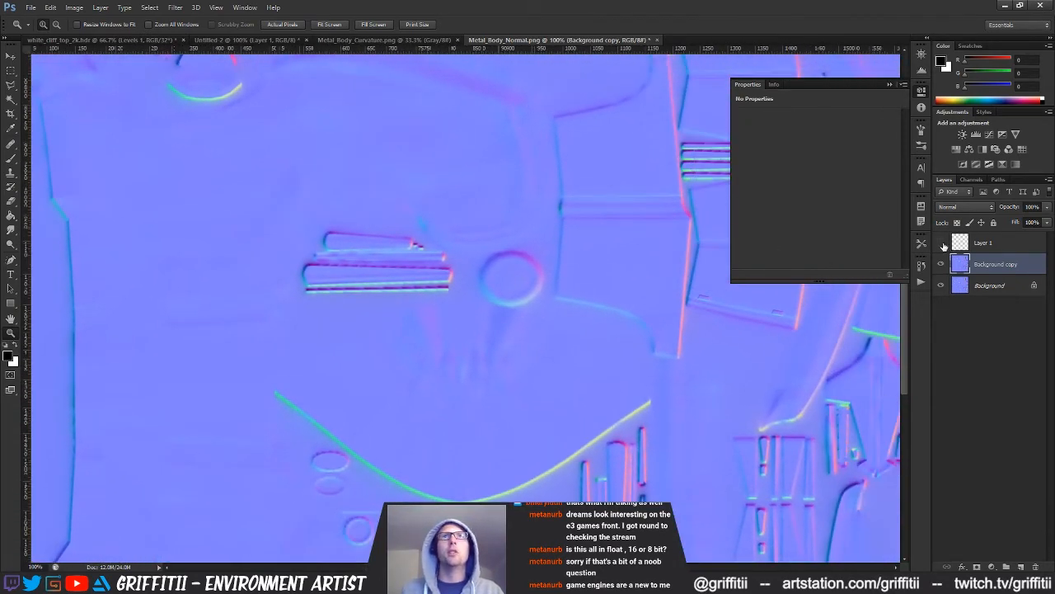
left_click_drag(532, 214, 480, 314)
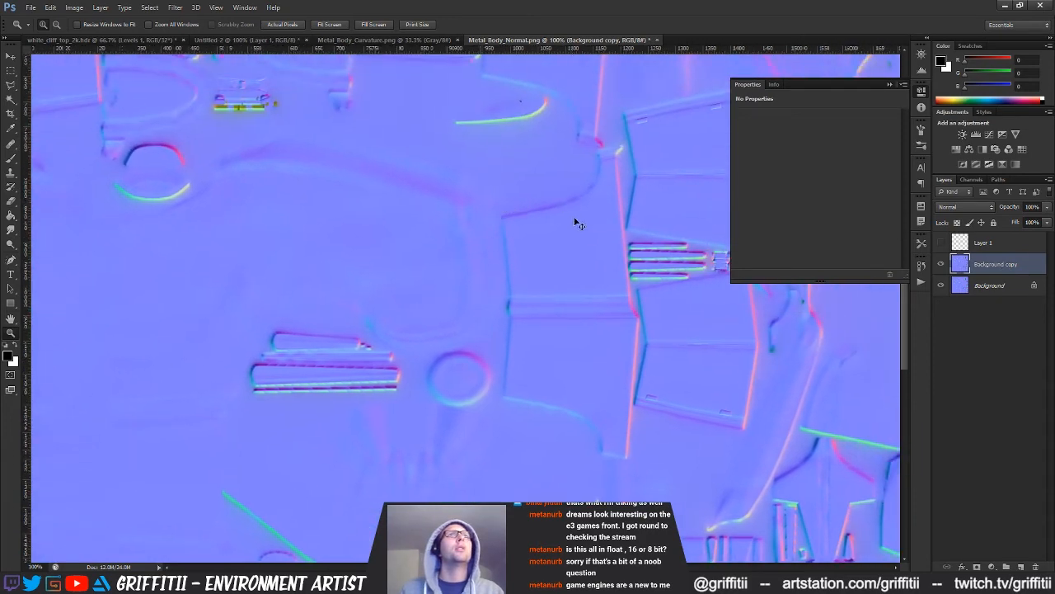
- Save a copy of the retouched normal map as a PNG named Metal_Body_Normal_F, with no compression and no interlacing
key("ctrl+s")
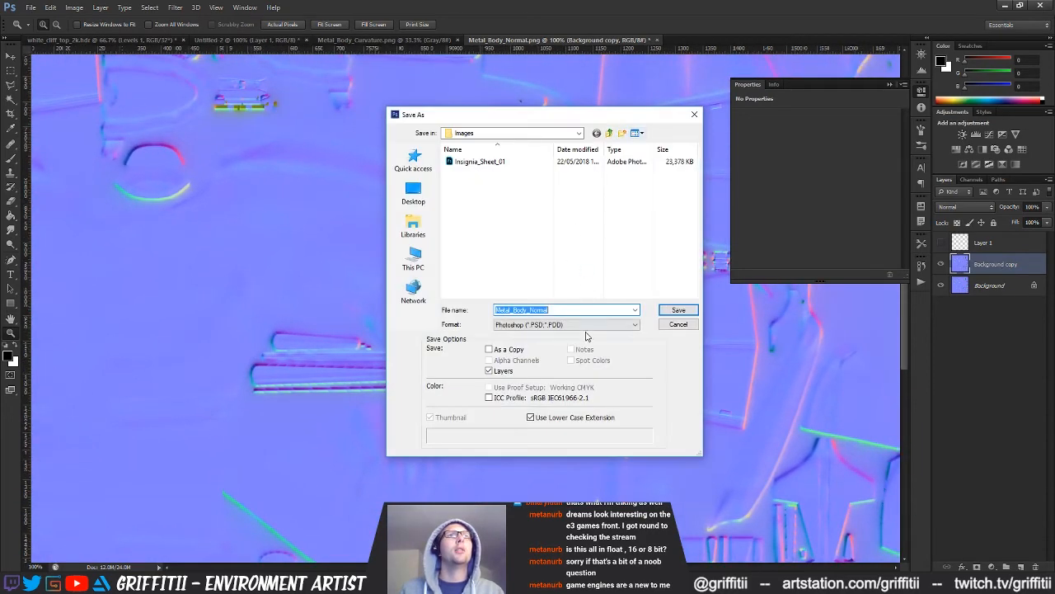
left_click(586, 325)
left_click(535, 475)
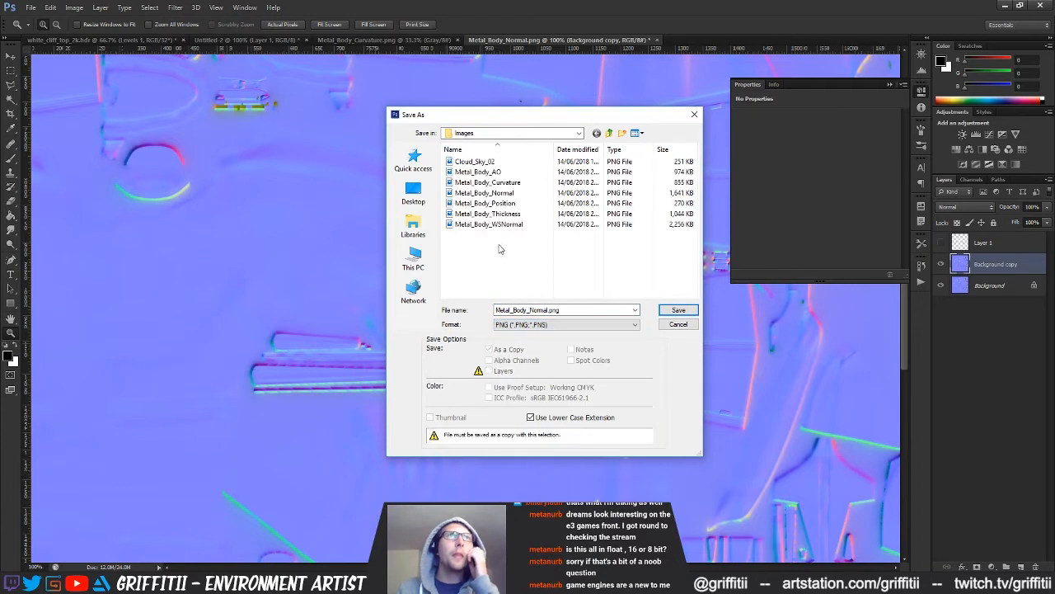
left_click(540, 193)
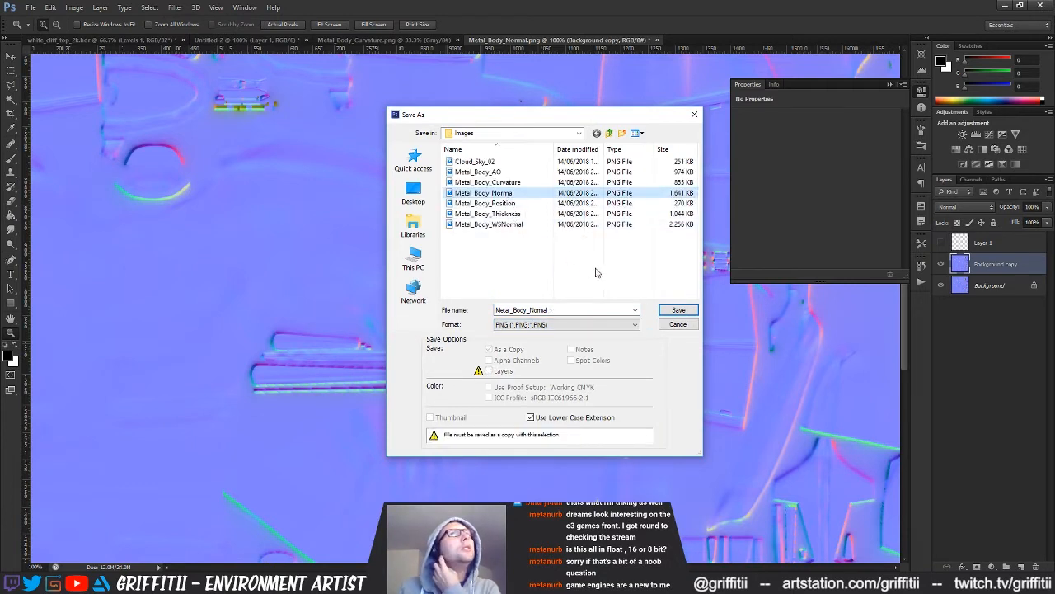
double_click(564, 310)
left_click(563, 309)
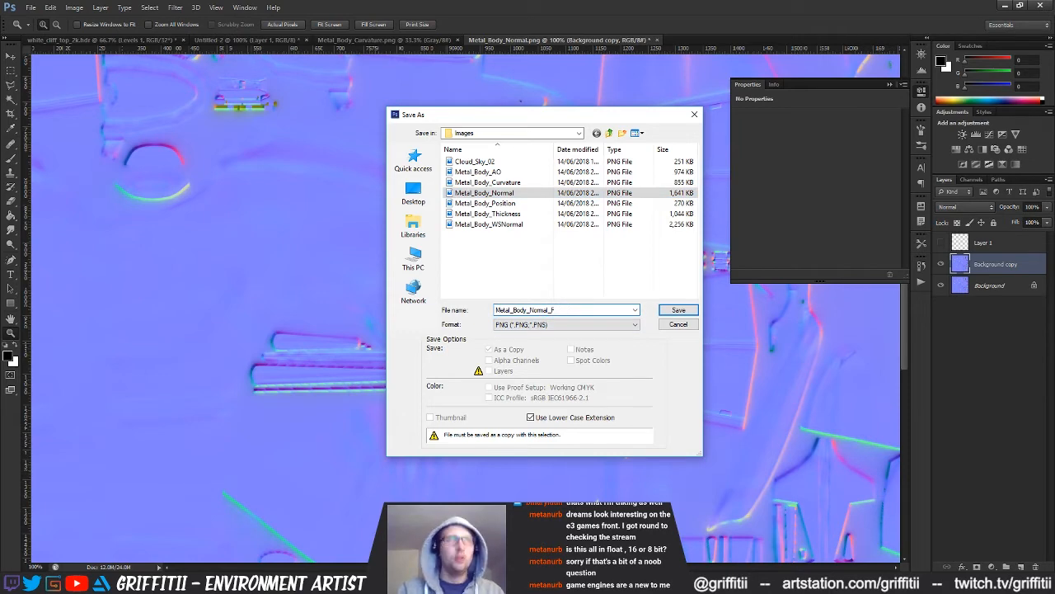
left_click(677, 309)
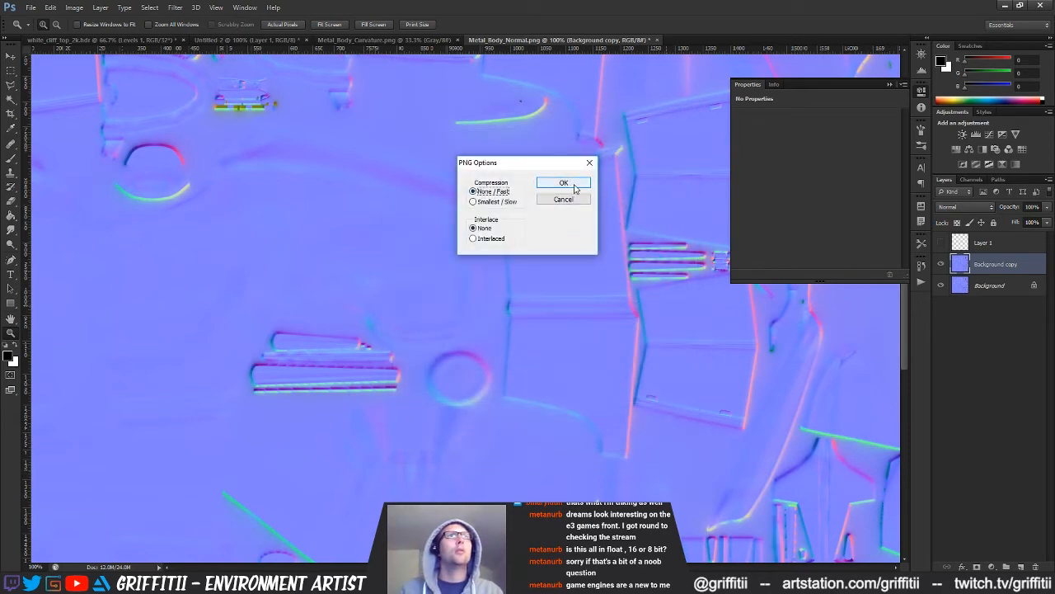
left_click(565, 182)
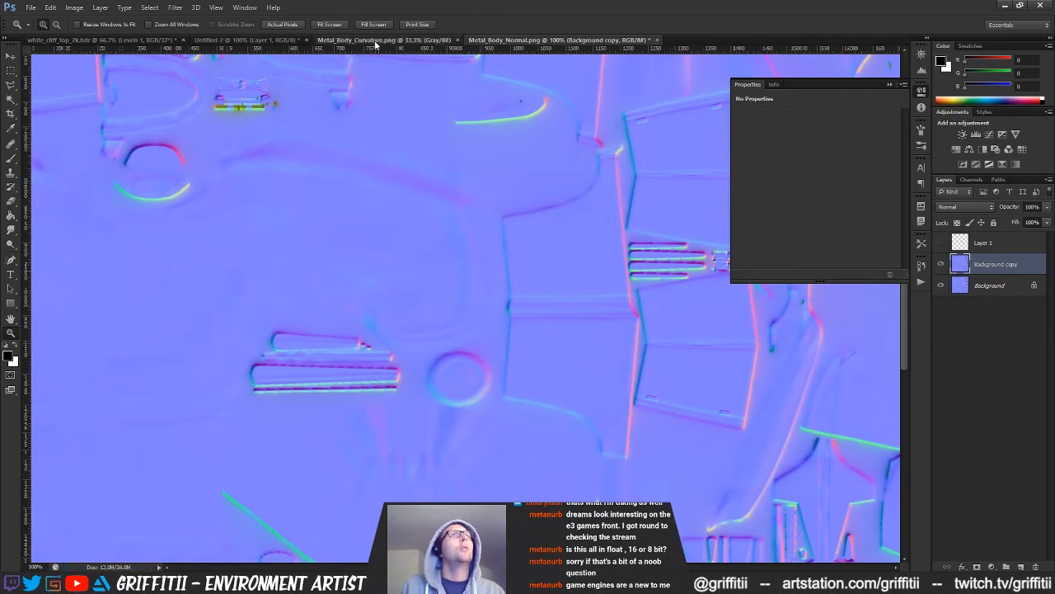
- In the Metal_Body_Curvature map, use the Clone Stamp to close the gap in the lower vent panel's top edge
left_click(379, 40)
left_click(618, 189)
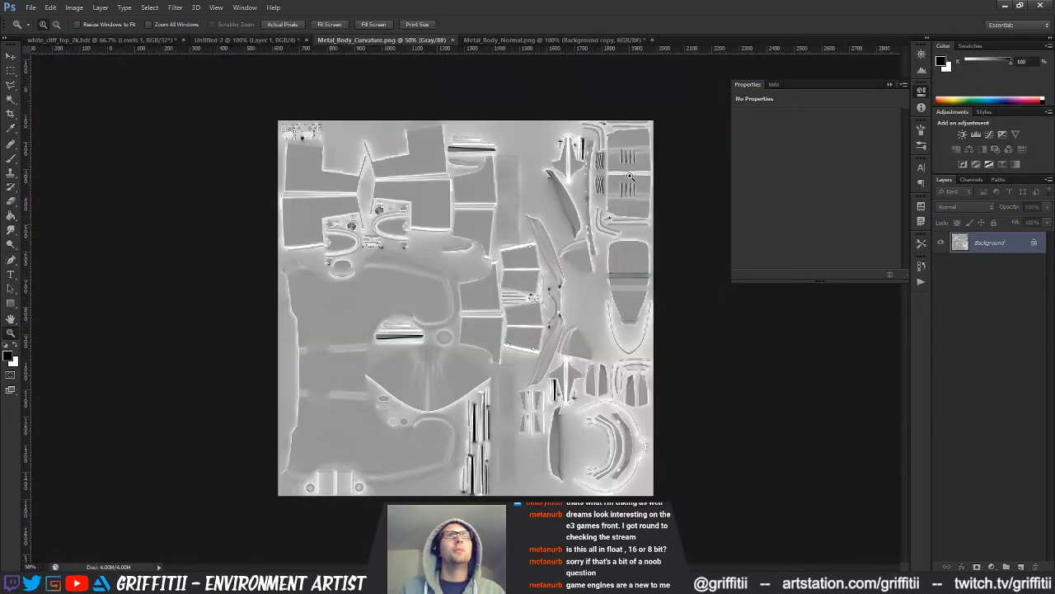
left_click(625, 198)
left_click(631, 204)
left_click(633, 208)
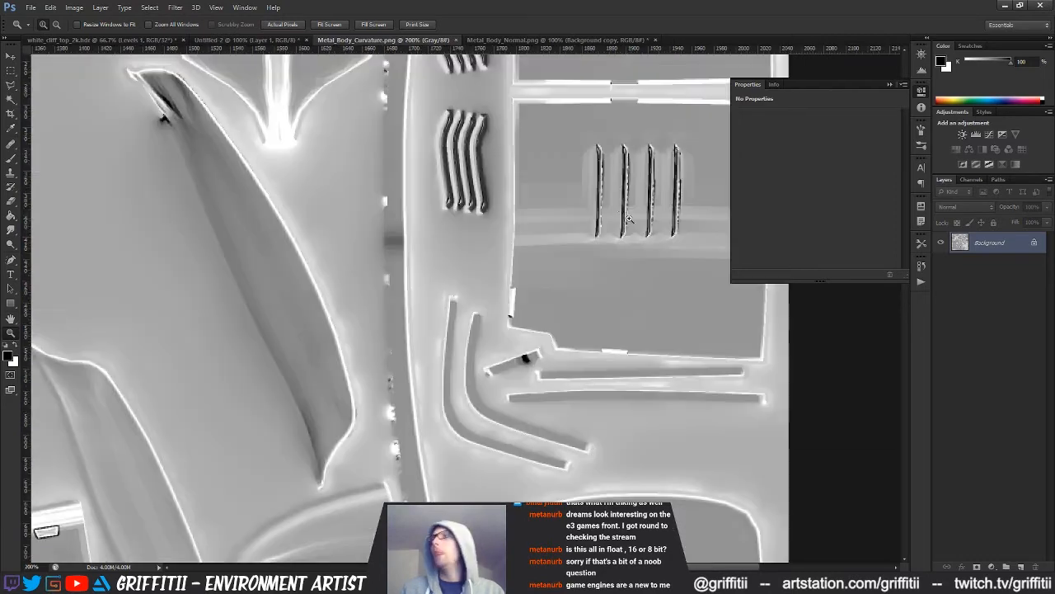
left_click(441, 246)
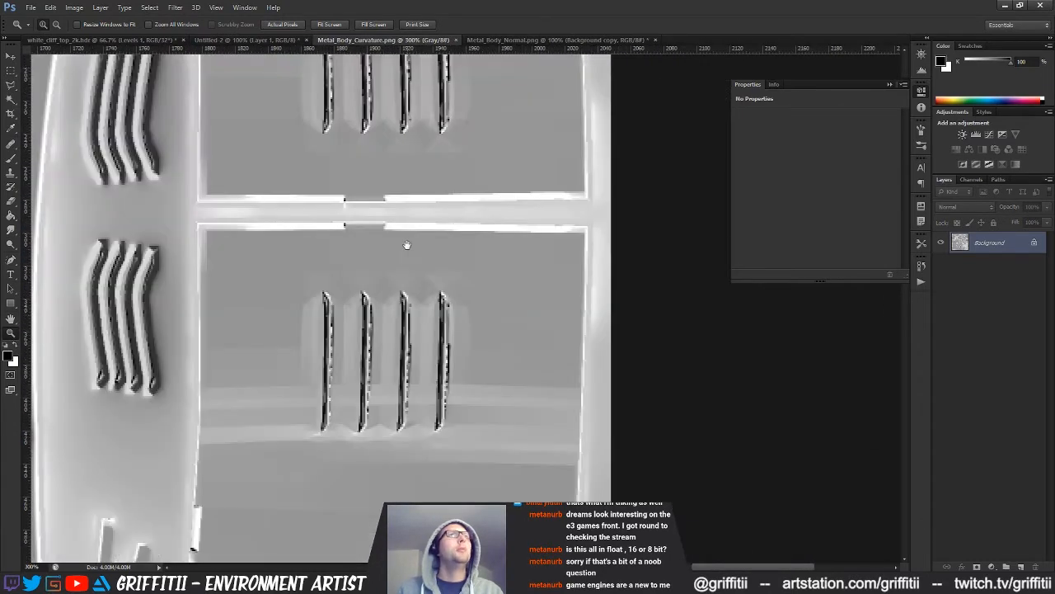
left_click(463, 278)
left_click_drag(462, 279, 464, 294)
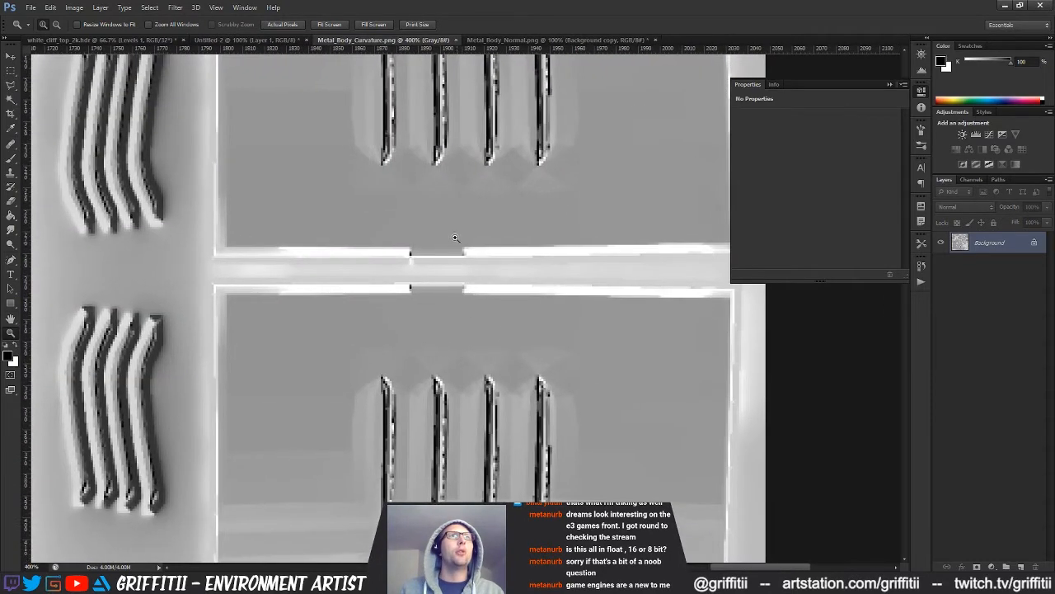
key("s")
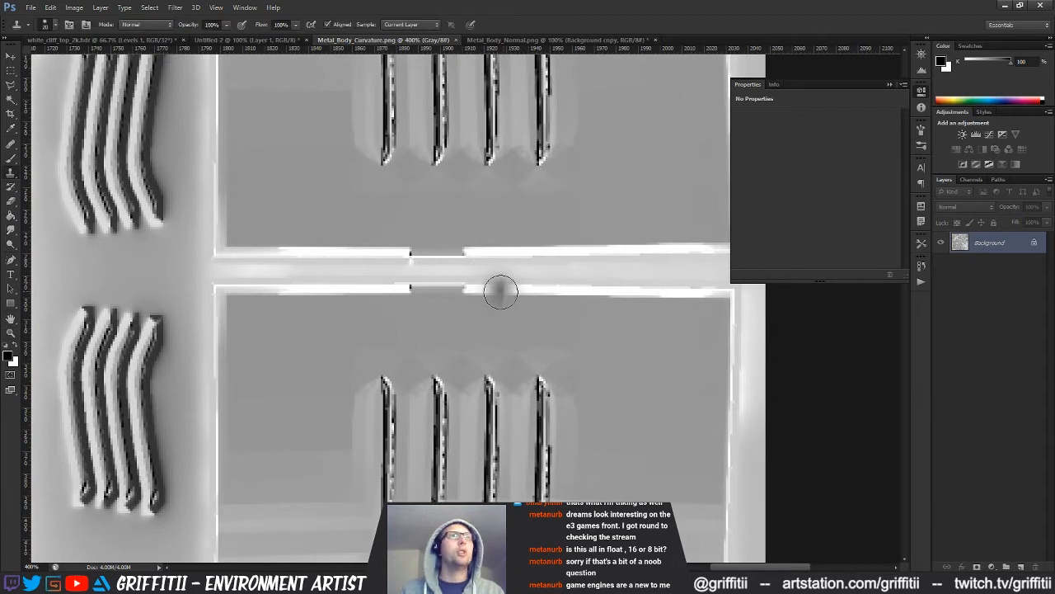
left_click(550, 289, "alt")
left_click(453, 286)
left_click(468, 292)
left_click_drag(466, 292, 413, 289)
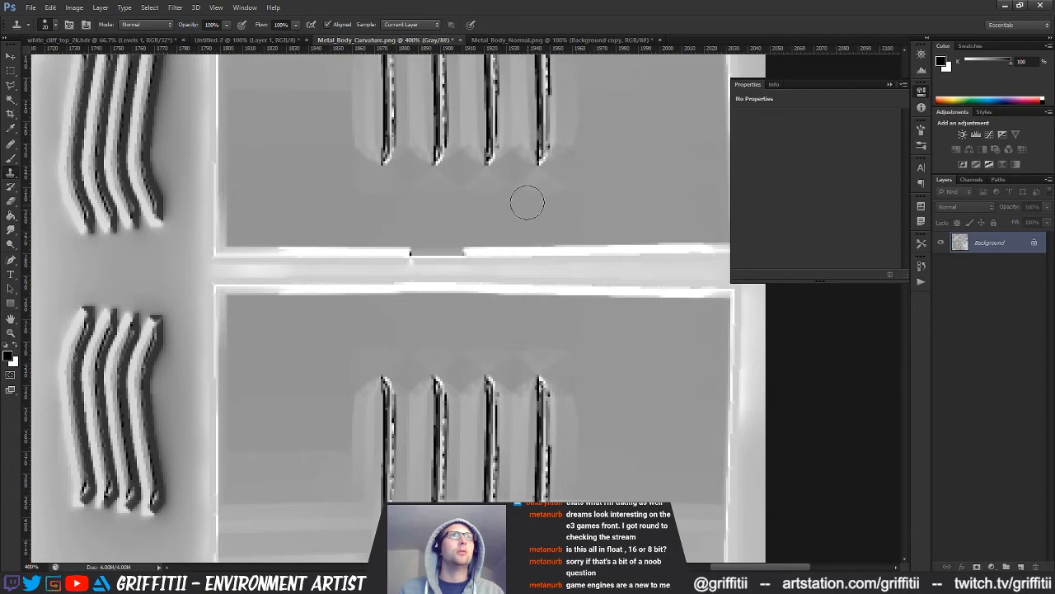
- Clone the white edge line across the gap in the upper vent panel's bottom edge
scroll(515, 247, "up", 2)
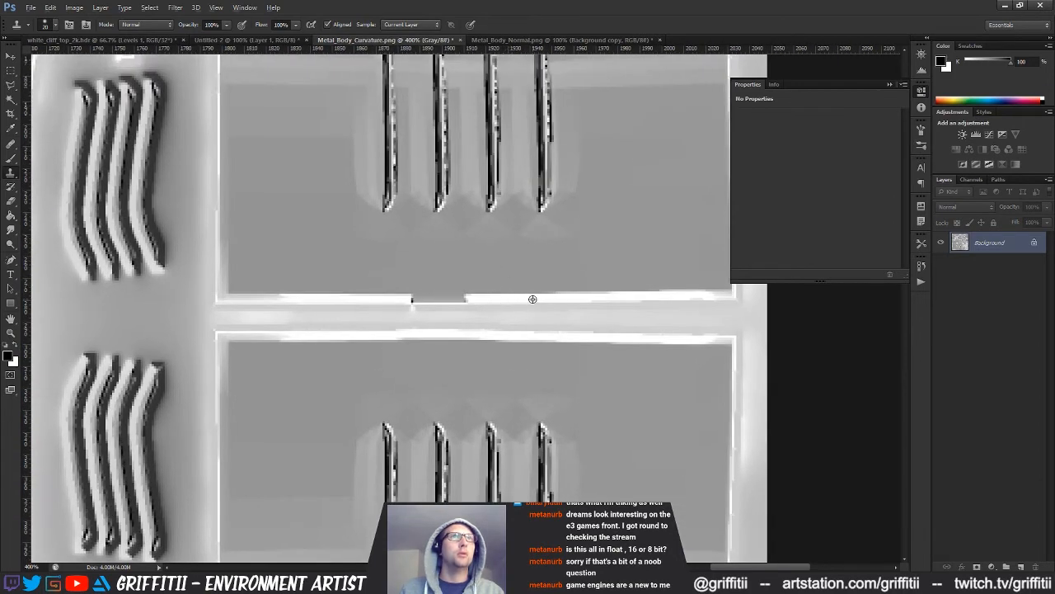
left_click(566, 297, "alt")
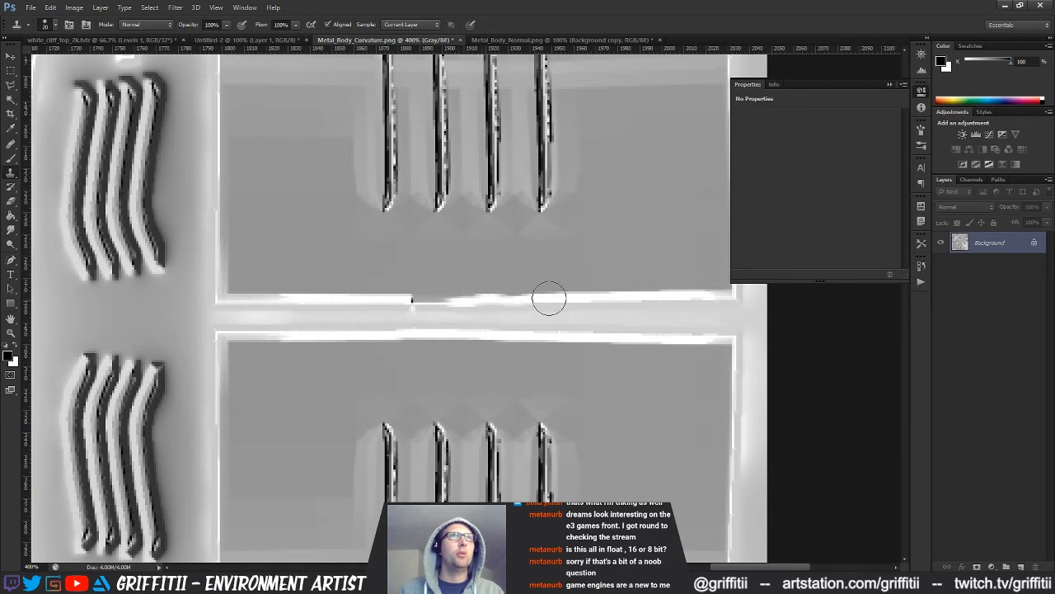
left_click(579, 297, "alt")
left_click_drag(468, 299, 424, 297)
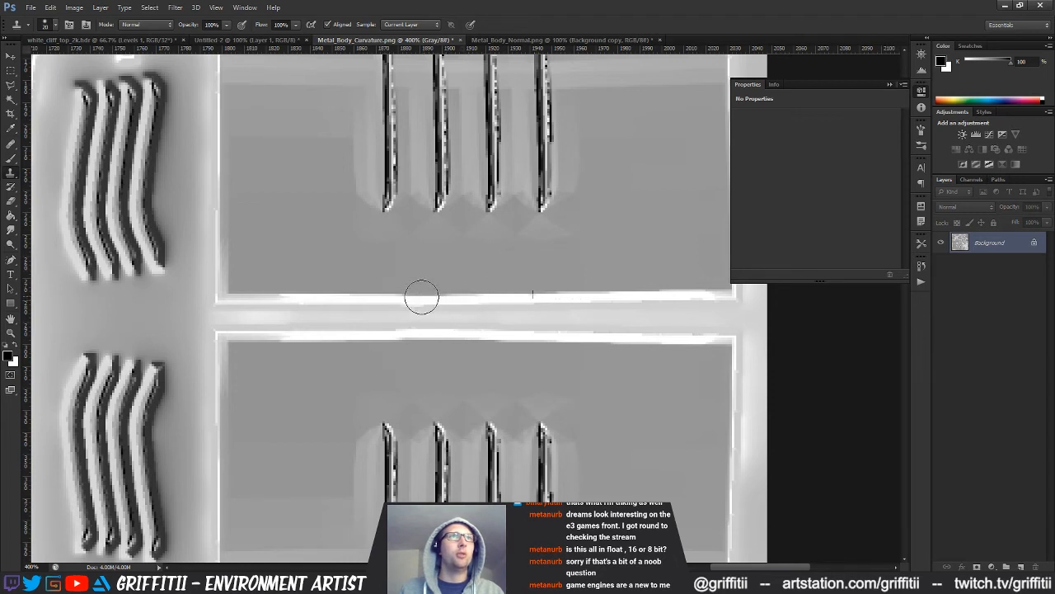
- Clone out the thick white notch in the upper vent panel's top edge on the curvature map
left_click_drag(532, 245, 365, 567)
mouse_move(427, 223)
left_mouse_down()
mouse_move(472, 306)
mouse_move(562, 347)
left_mouse_up()
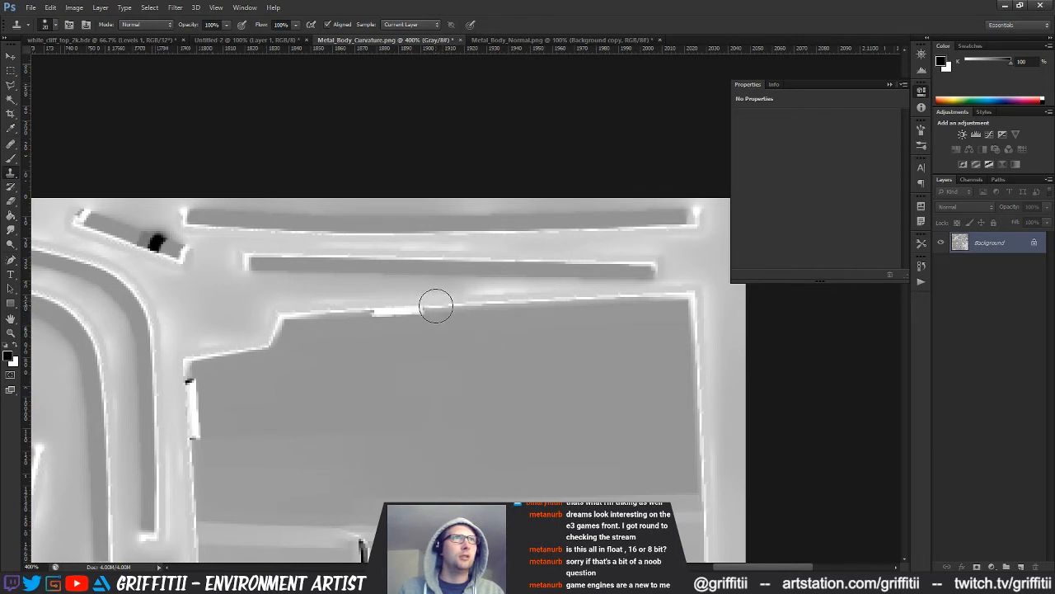
mouse_move(435, 306)
left_mouse_down()
mouse_move(370, 313)
mouse_move(381, 309)
left_mouse_up()
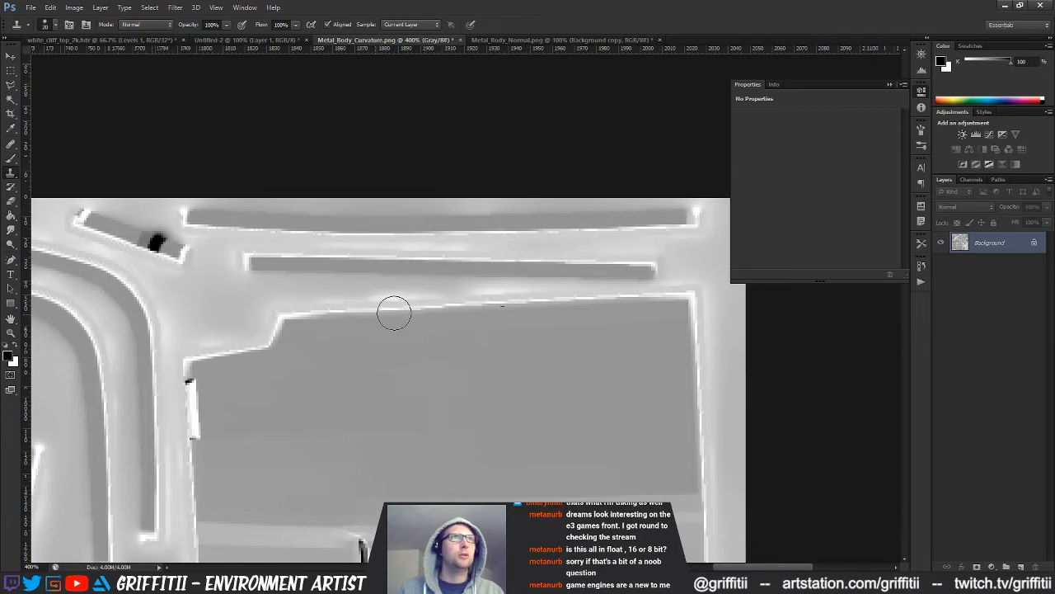
- Clone out the white bulge and dark spot on the upper vent panel's left edge, near its top corner
left_click_drag(474, 397, 588, 304)
mouse_move(509, 326)
left_mouse_down()
mouse_move(638, 250)
mouse_move(632, 272)
left_mouse_up()
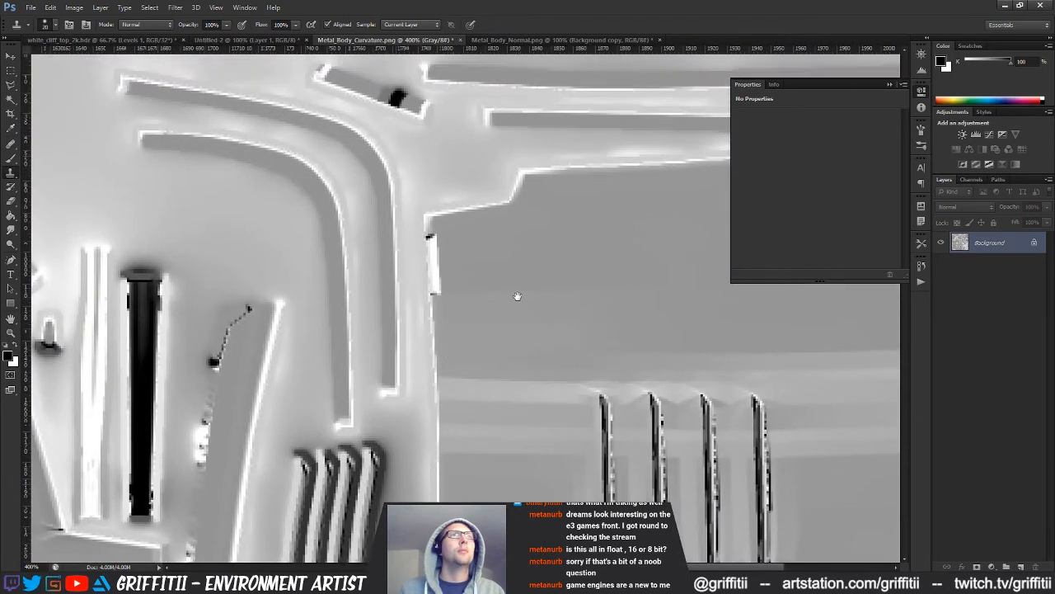
left_click_drag(435, 252, 434, 289)
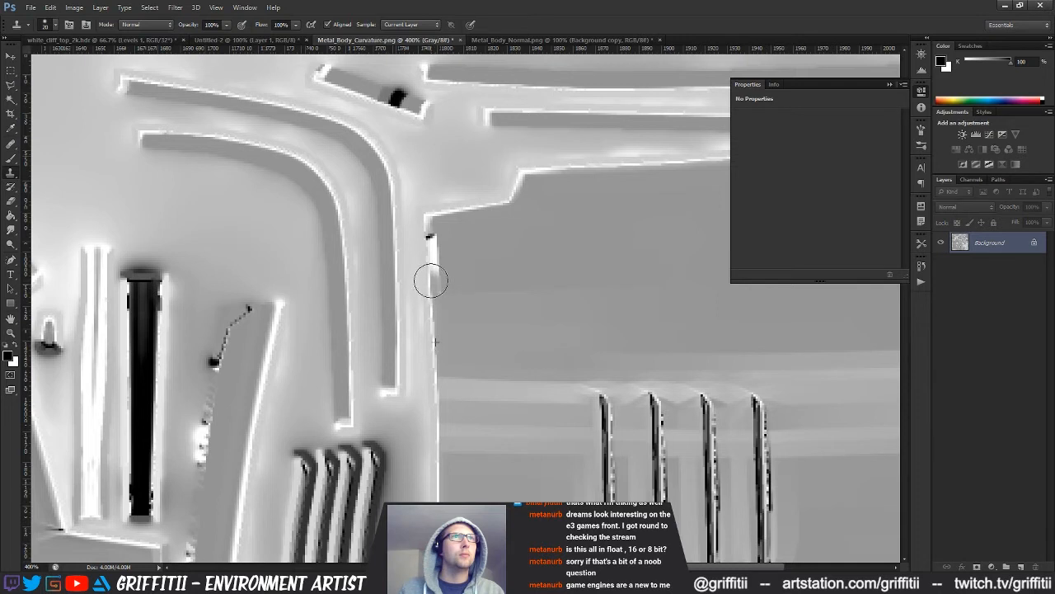
left_click_drag(431, 278, 432, 251)
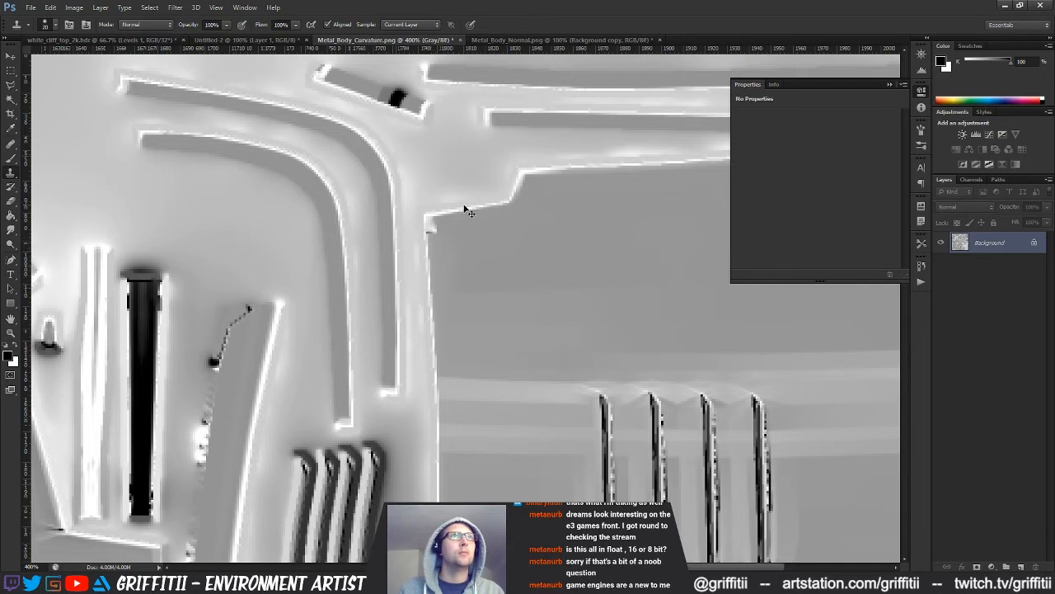
key("ctrl+z")
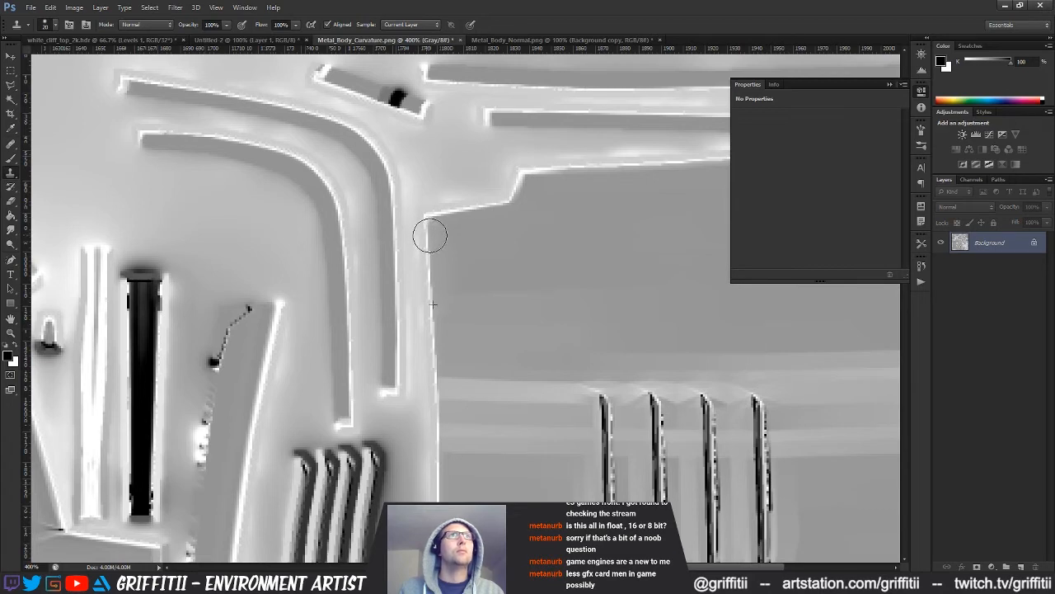
- Clone out the white bulge and dark spot on the lower vent panel's left edge, near its bottom corner
left_click_drag(537, 424, 511, 177)
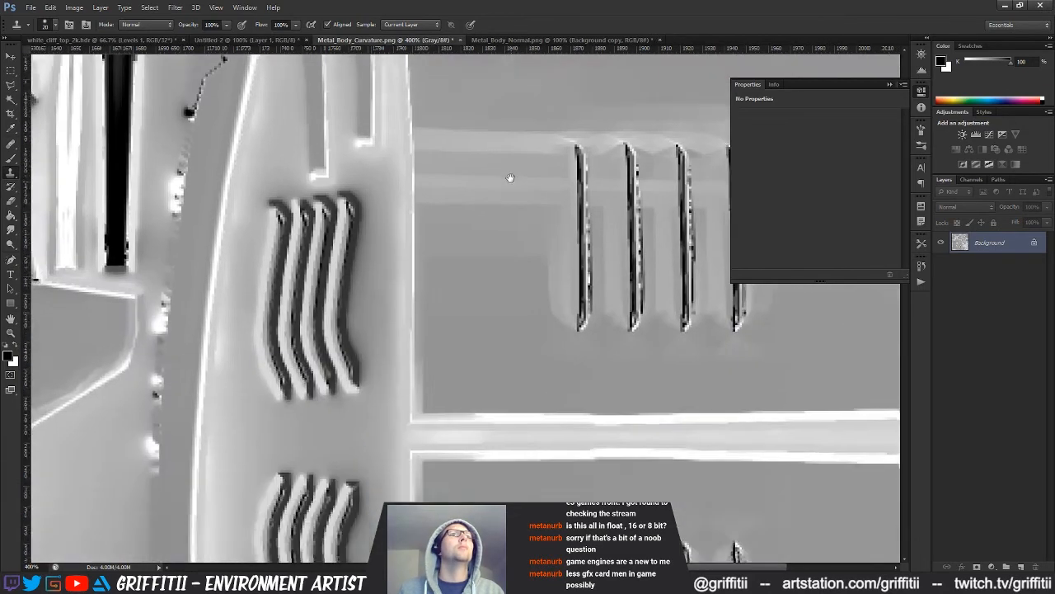
left_click_drag(481, 340, 486, 206)
left_click_drag(468, 347, 470, 228)
mouse_move(482, 319)
left_mouse_down()
mouse_move(480, 247)
mouse_move(499, 175)
left_mouse_up()
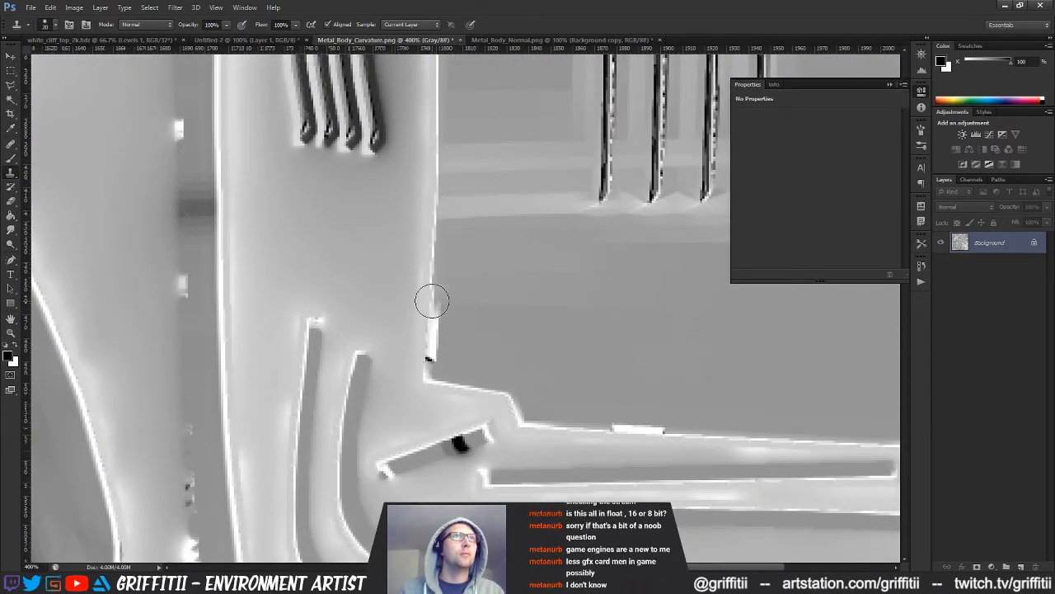
left_click(430, 301)
left_click_drag(431, 298, 433, 327)
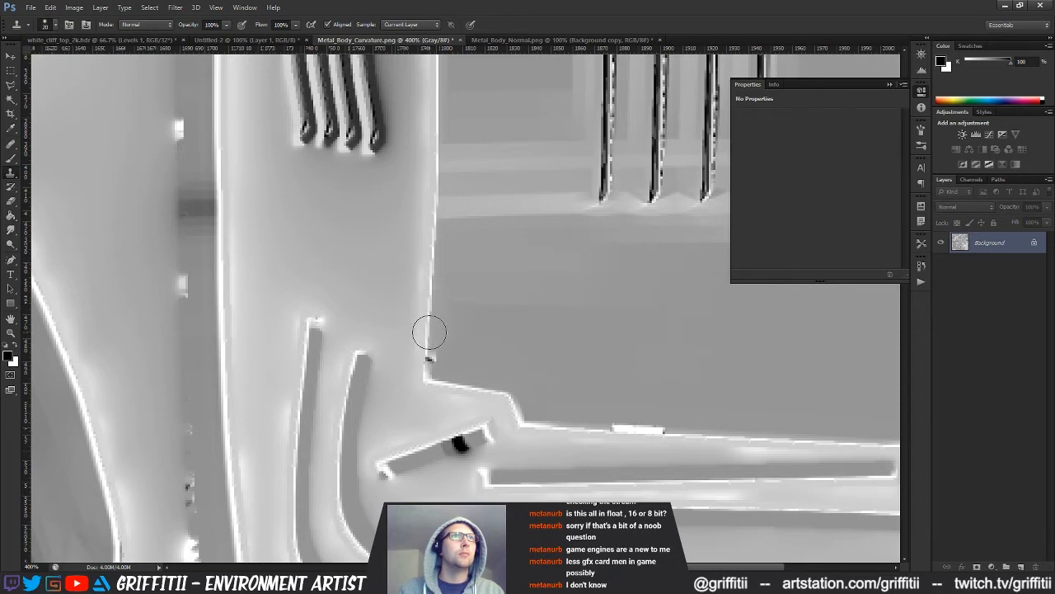
left_click_drag(428, 333, 426, 347)
left_click_drag(431, 306, 426, 348)
key("ctrl+z")
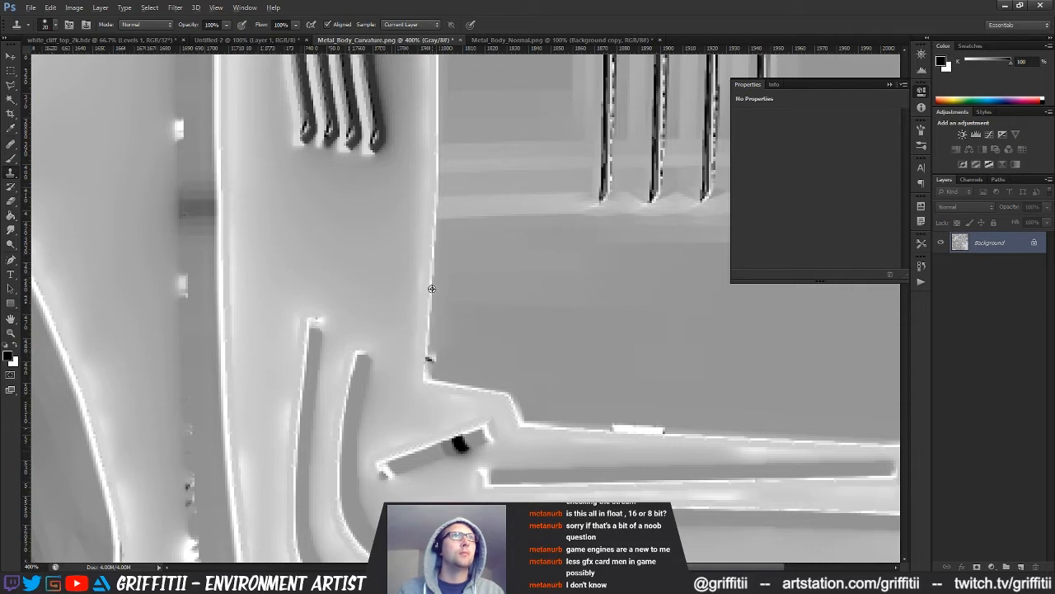
left_click_drag(429, 332, 427, 355)
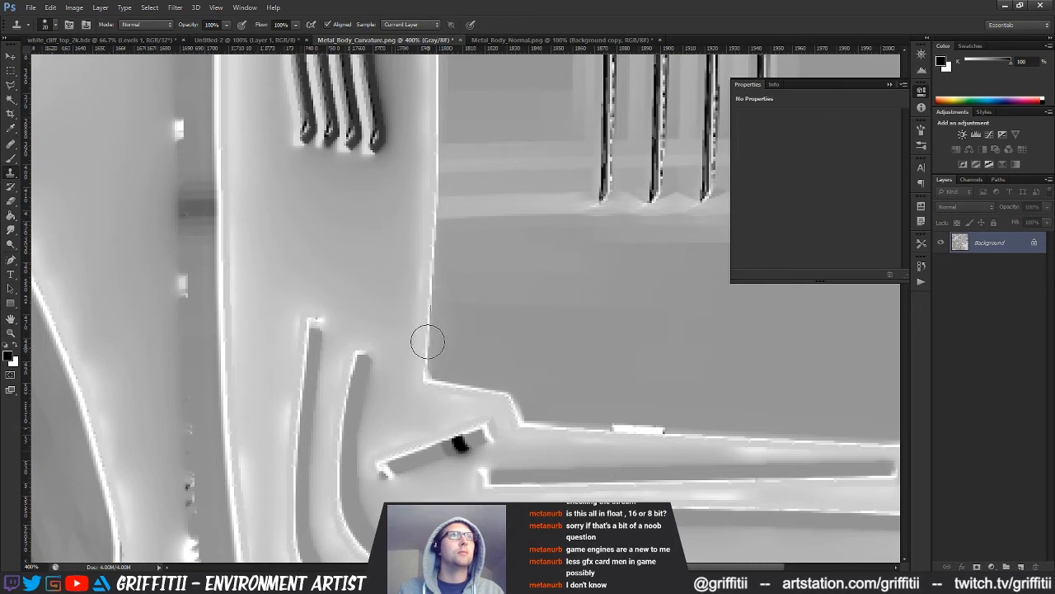
left_click_drag(553, 285, 508, 271)
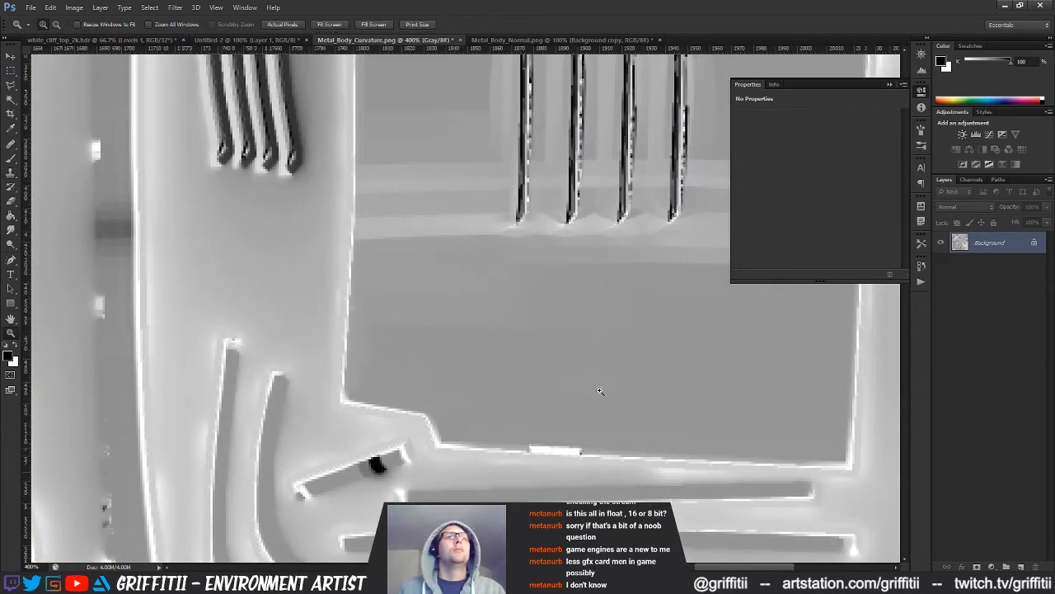
- Clone out the thick white patch on the lower border of the vented panel in the curvature map using the Clone Stamp
left_click_drag(582, 390, 516, 314)
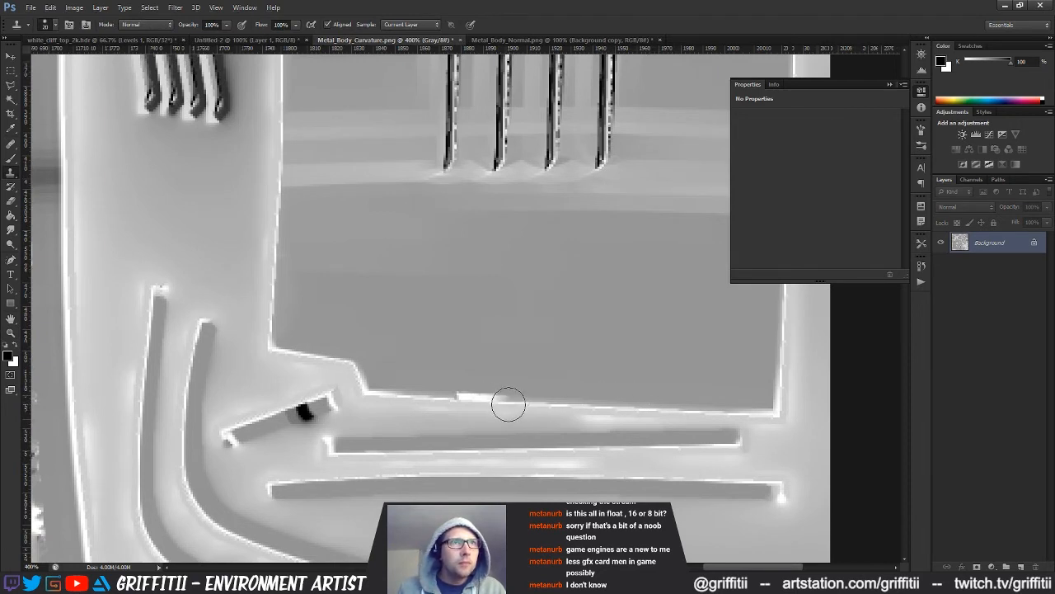
mouse_move(508, 404)
left_mouse_down()
mouse_move(464, 396)
mouse_move(537, 397)
left_mouse_up()
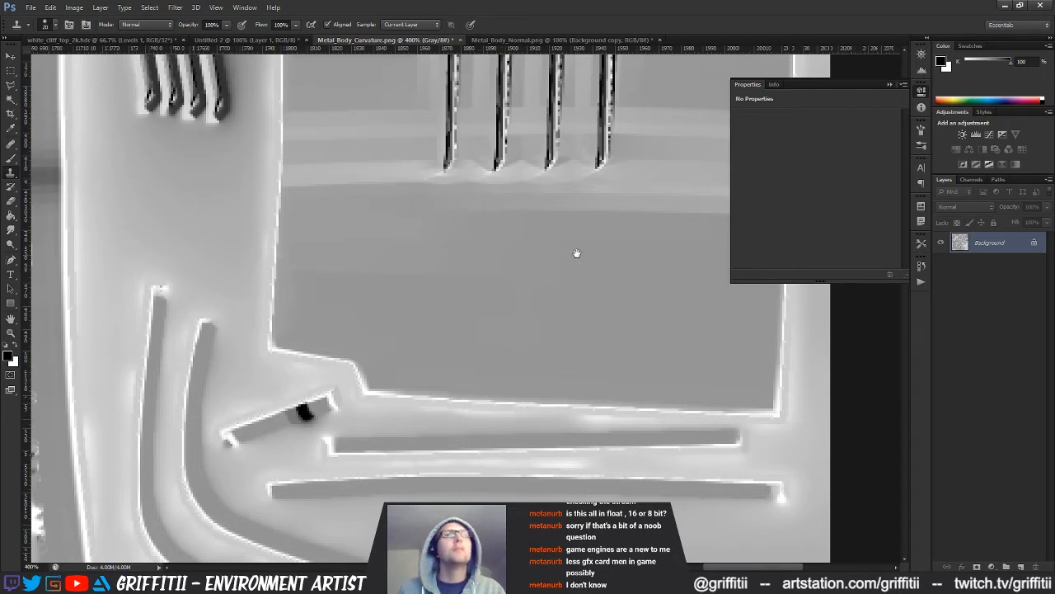
- Save the retouched curvature map as a PNG named Metal_Body_Curvature_Fix in the Images folder
left_click_drag(600, 228, 545, 323)
left_click(550, 332, "alt")
left_click(560, 354, "alt")
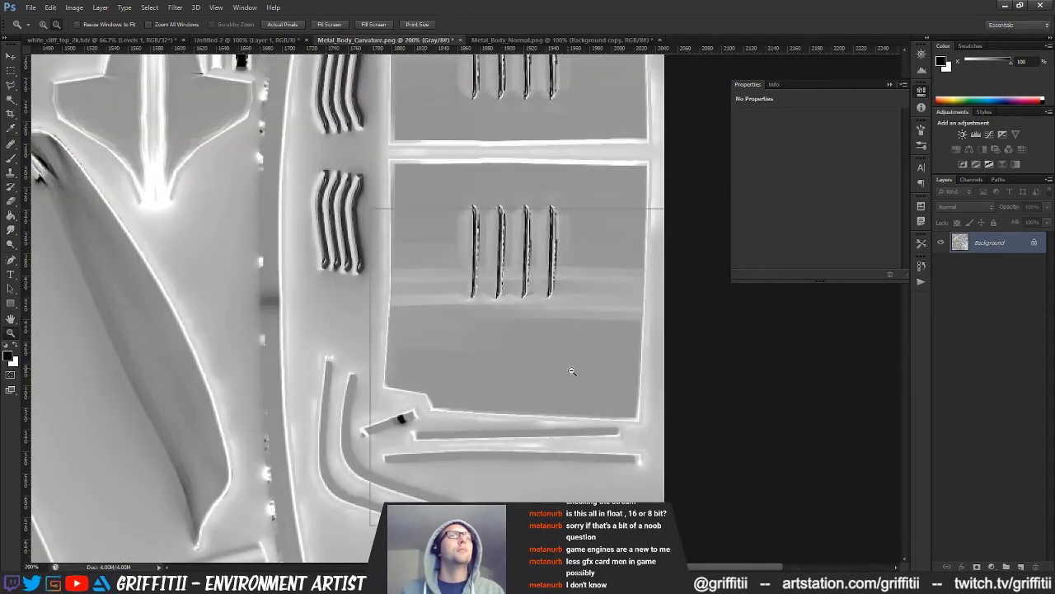
left_click(574, 375, "alt")
left_click_drag(485, 382, 605, 320)
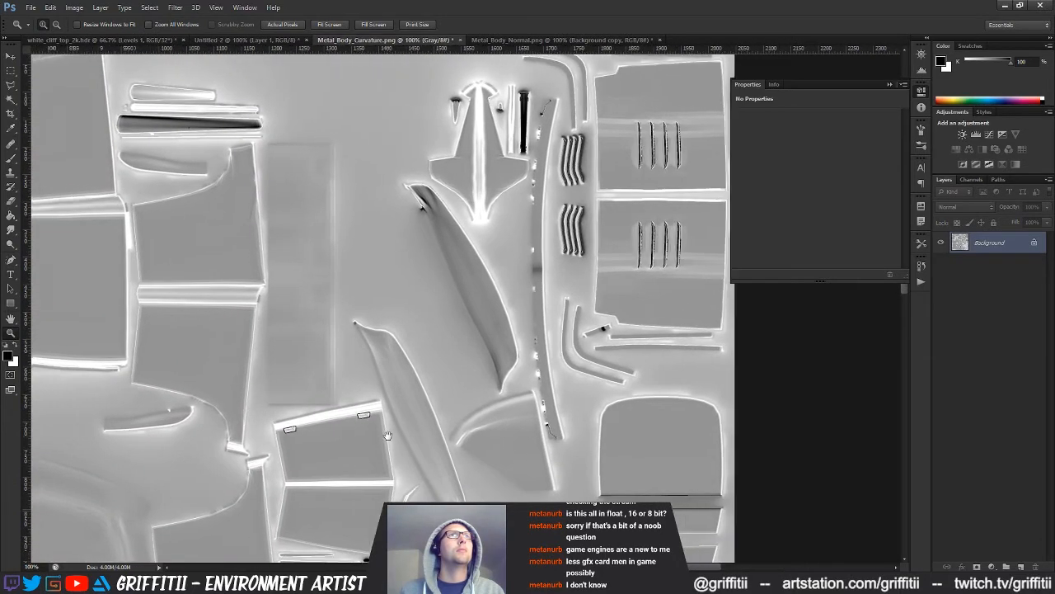
left_click_drag(402, 426, 617, 271)
left_click_drag(439, 410, 440, 175)
key("s")
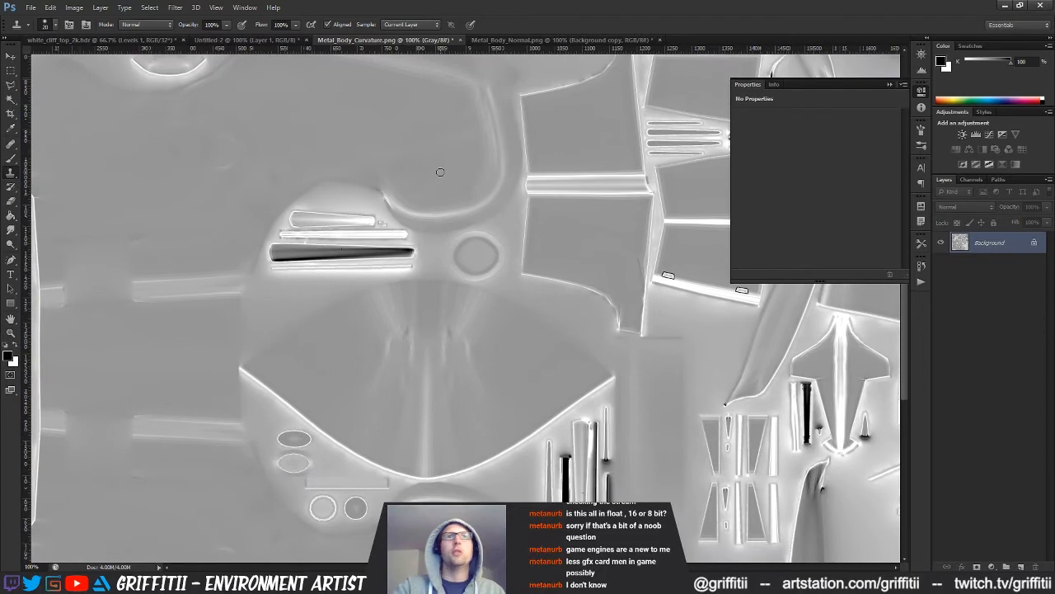
key("ctrl+shift+s")
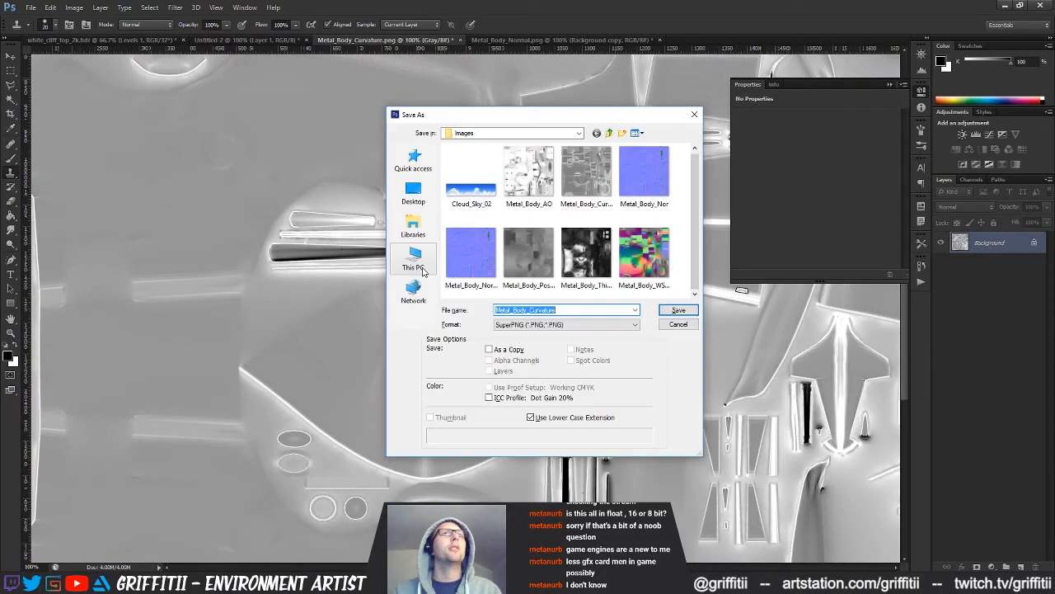
left_click(563, 309)
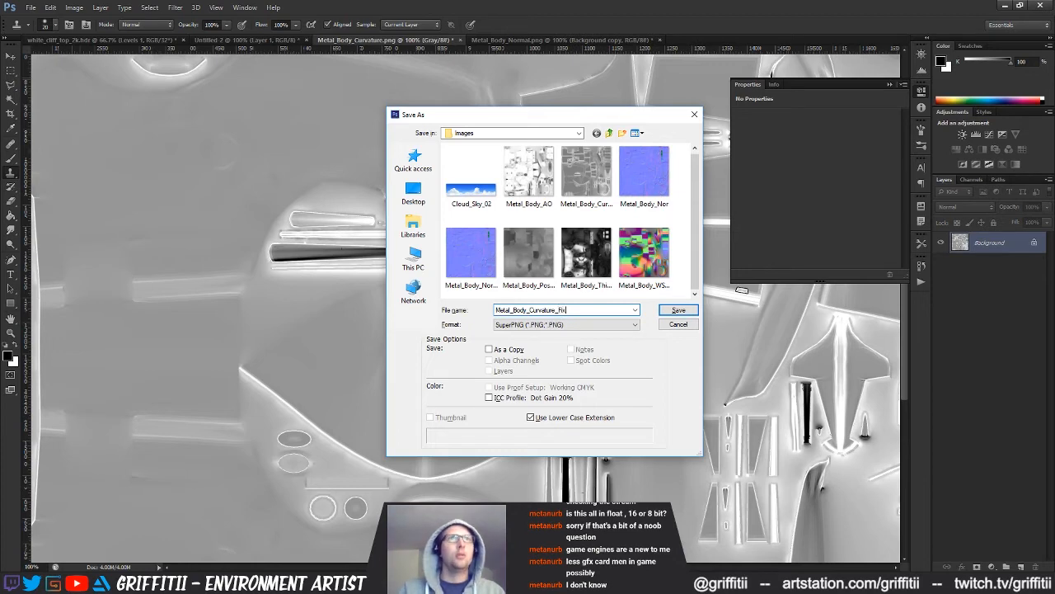
left_click(678, 309)
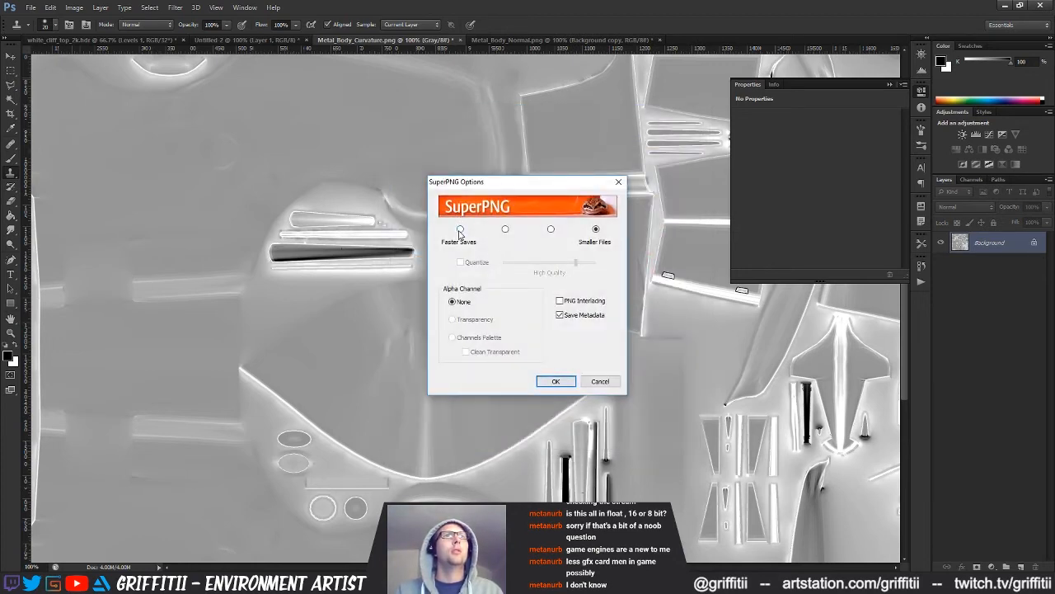
left_click(553, 384)
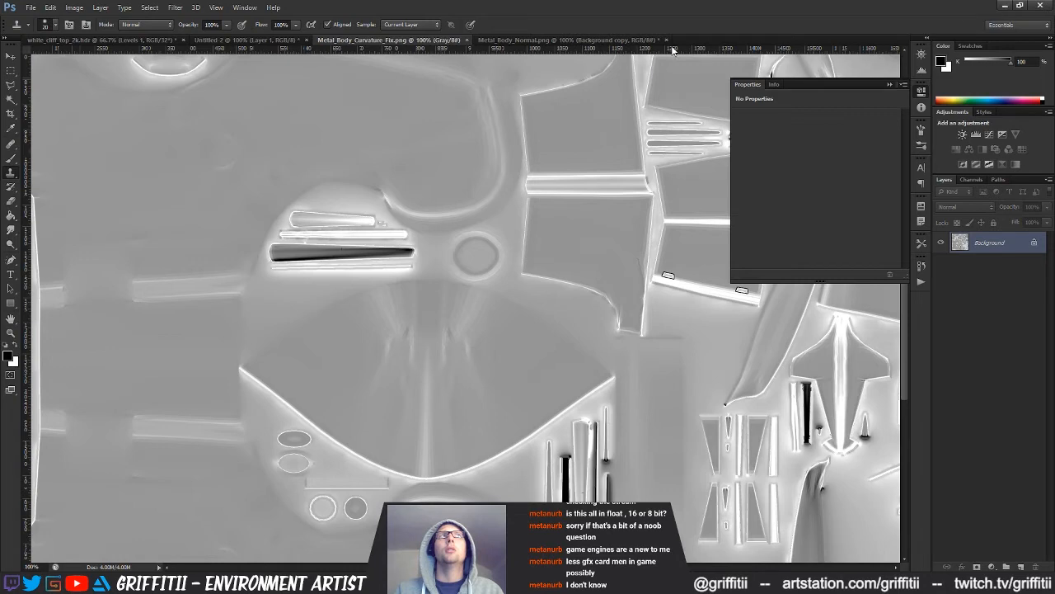
- Switch to Substance Painter and add Metal_Body_Normal_Fix and Metal_Body_Curvature_Fix from the Images folder as resources to import
left_click(1004, 5)
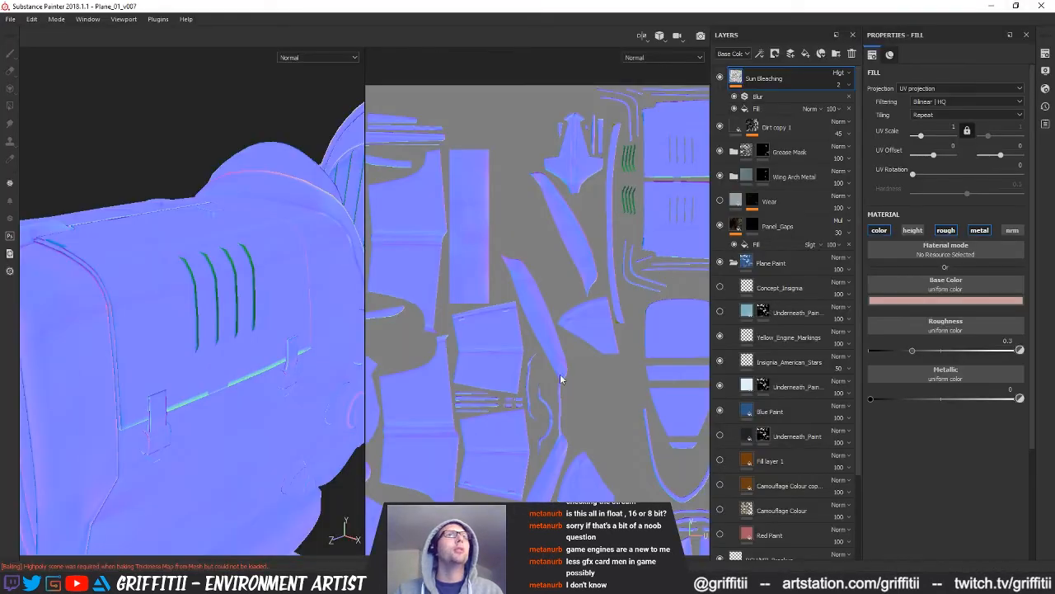
scroll(527, 346, "down", 5)
left_click_drag(322, 305, 252, 294, "alt")
left_click_drag(1054, 260, 488, 170)
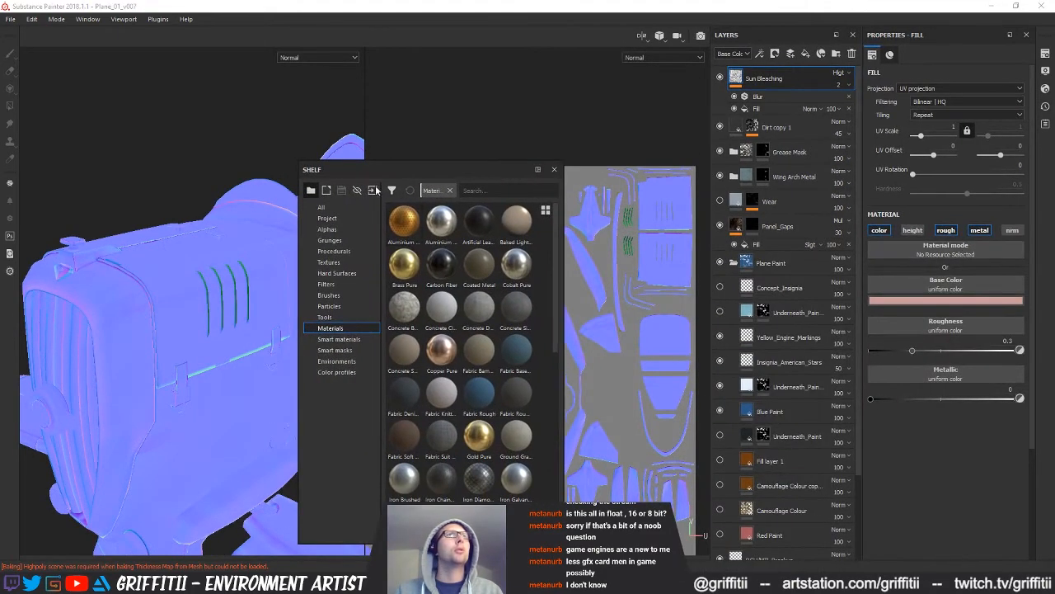
left_click(372, 190)
left_click(589, 145)
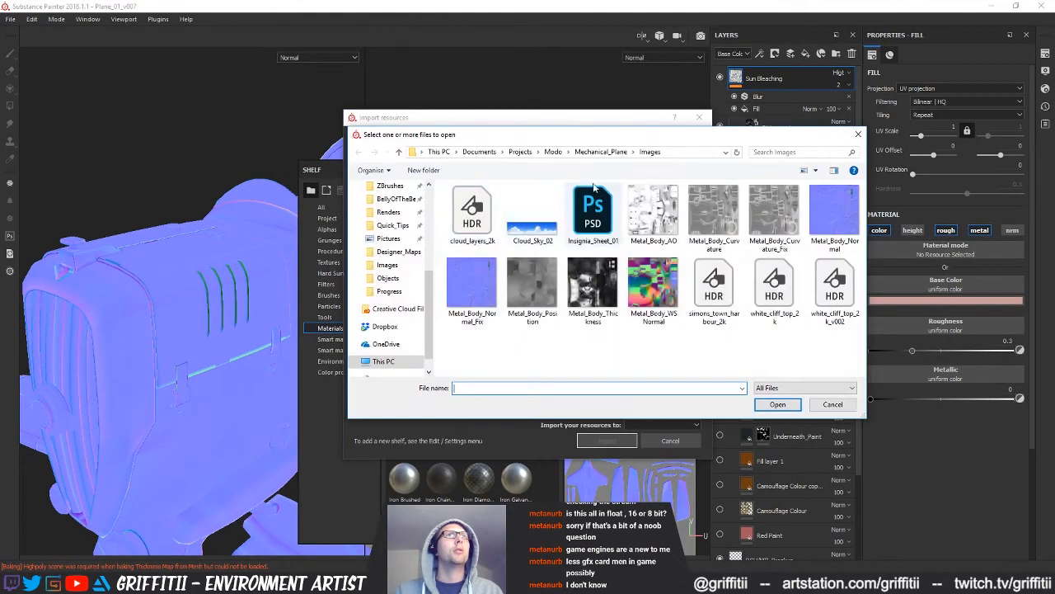
left_click(474, 290)
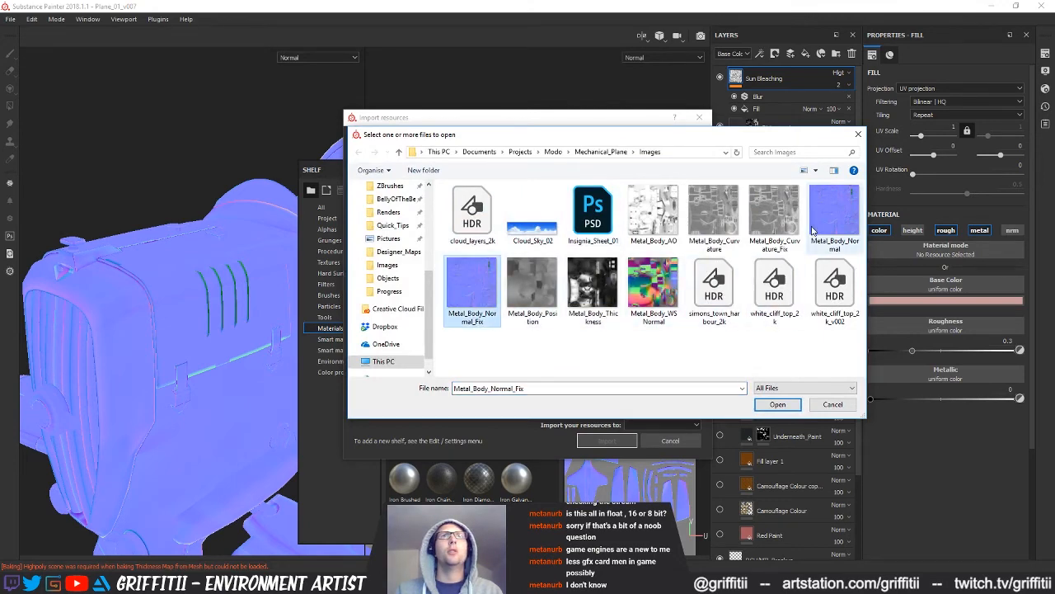
left_click(774, 221, "ctrl")
left_click(777, 405)
- Set the usage of both added files to texture, choose an import destination and import them
key("ctrl+a")
left_click(671, 181)
left_click(700, 226)
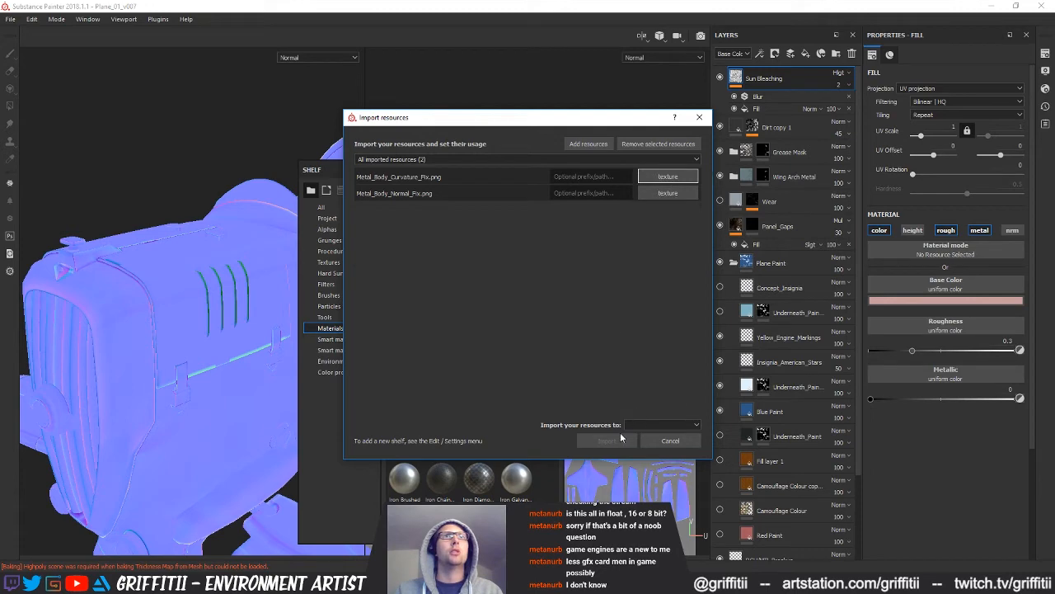
left_click(665, 424)
left_click(670, 441)
left_click(607, 440)
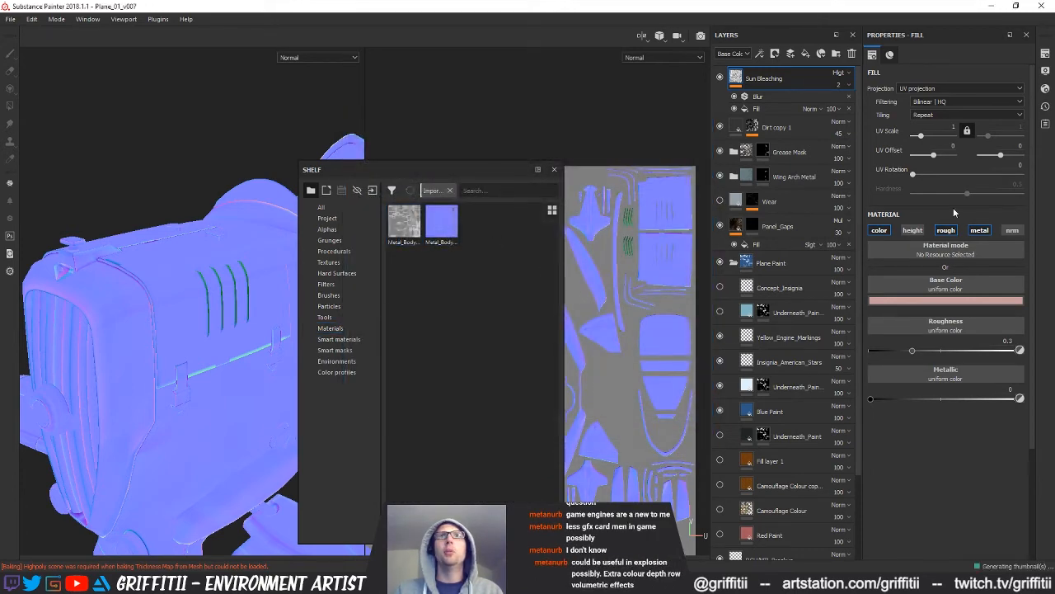
- Assign Metal_Body_Normal_Fix as the normal mesh map and Metal_Body_Curvature_Fix as the curvature mesh map of the texture set
left_click(1045, 54)
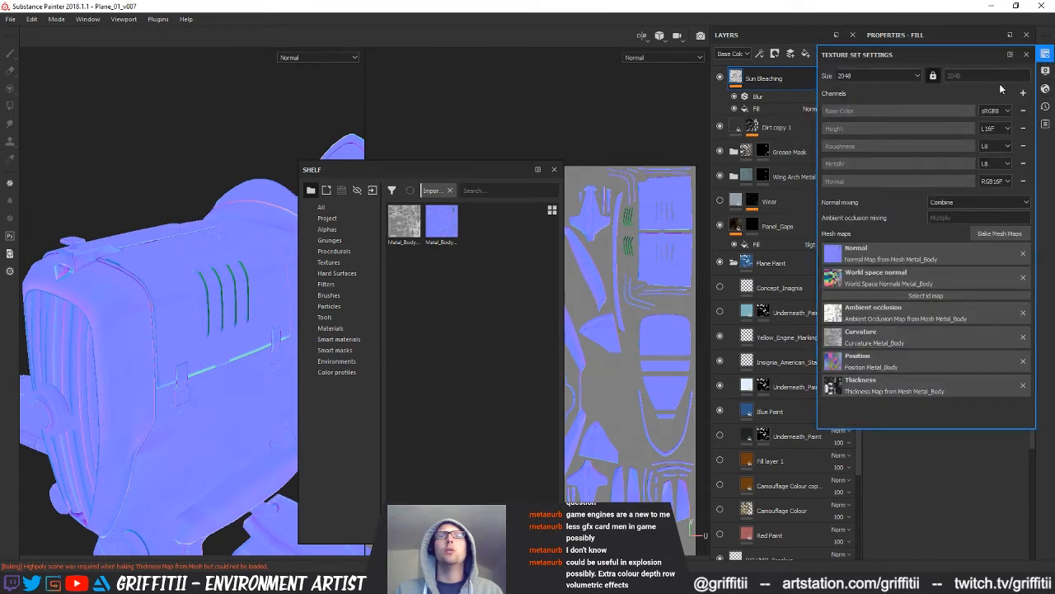
left_click_drag(442, 222, 849, 259)
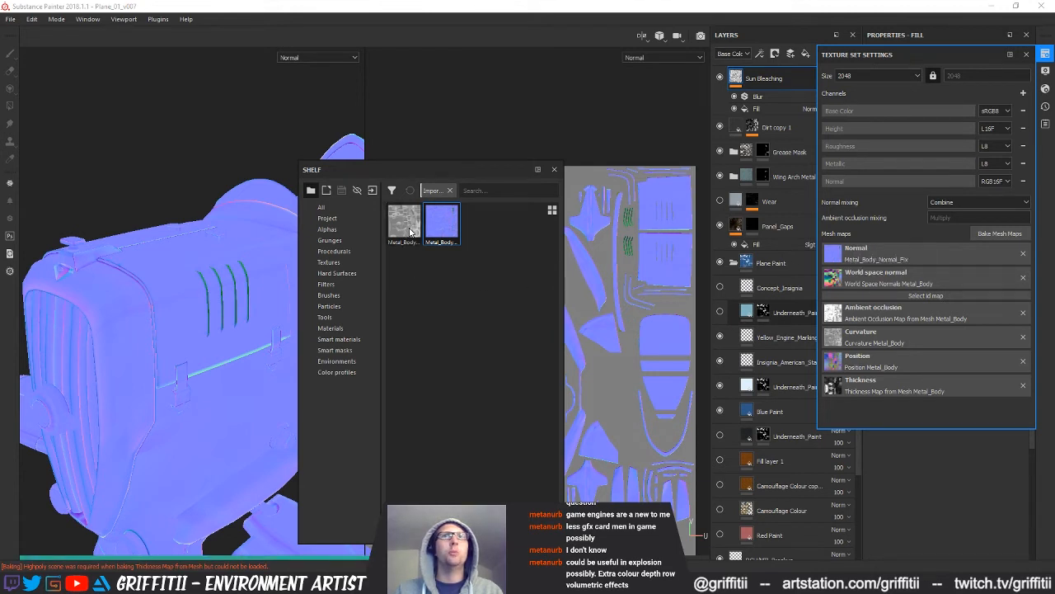
left_click_drag(404, 229, 892, 343)
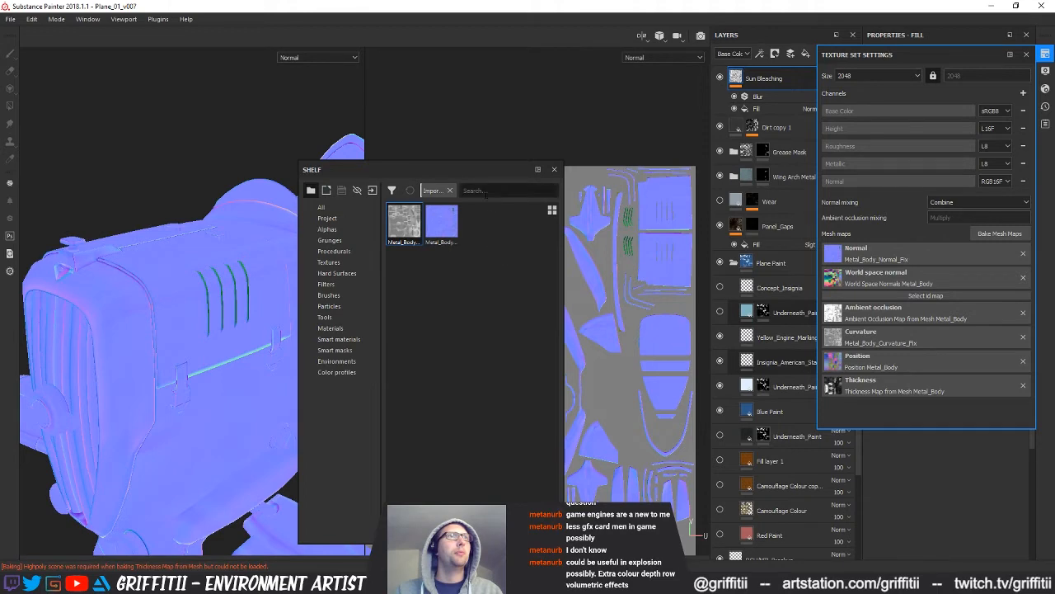
left_click(554, 169)
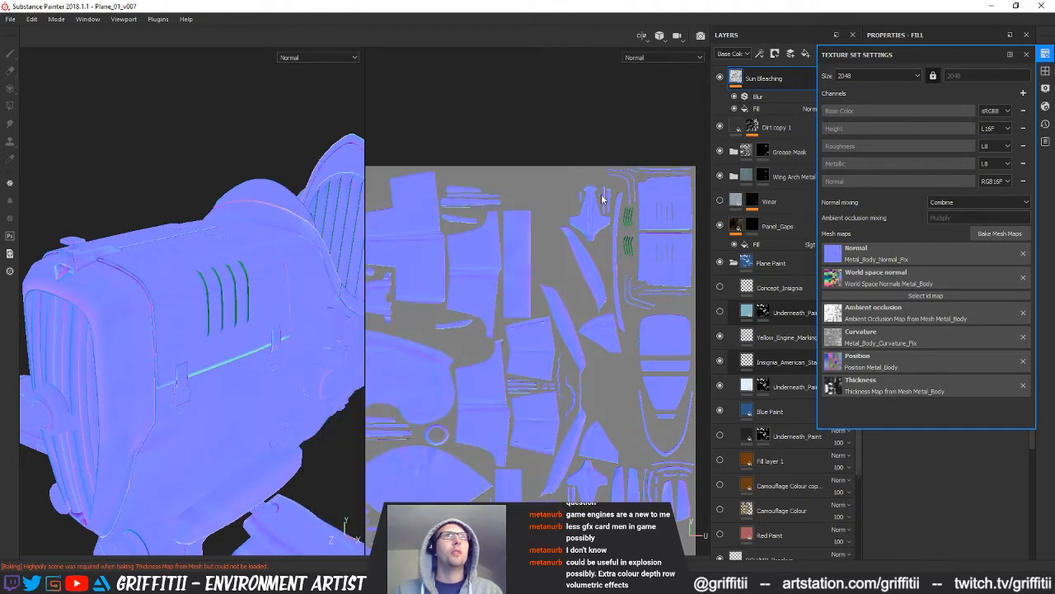
left_click(1026, 54)
- Examine the plane and its UV layout with the replaced mesh maps, first in the normal display and then in the material display
left_click_drag(259, 289, 181, 278, "alt")
right_click_drag(181, 279, 216, 276, "alt")
middle_click_drag(216, 275, 219, 252, "alt")
middle_click_drag(544, 333, 651, 283, "alt")
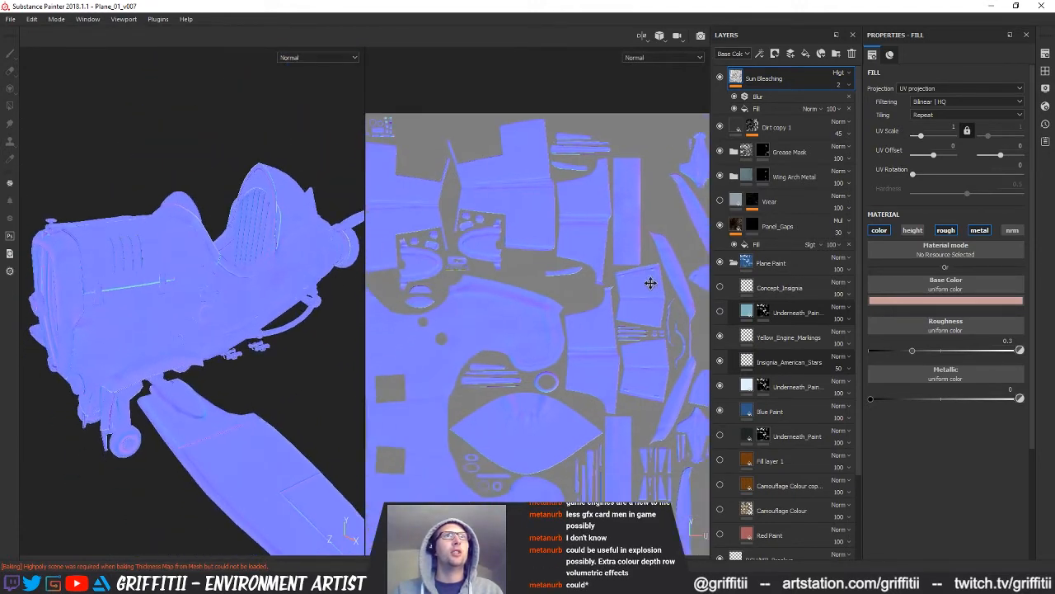
right_click_drag(651, 282, 488, 275, "alt")
middle_click_drag(488, 276, 462, 274, "alt")
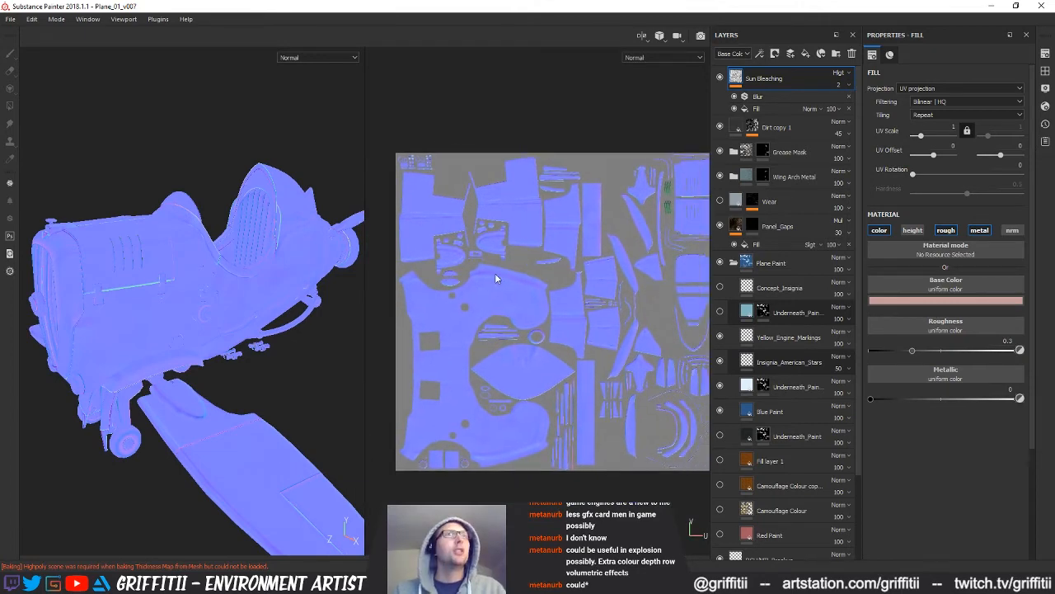
key("m")
mouse_move(136, 250)
left_mouse_down("alt")
mouse_move(173, 264)
mouse_move(210, 245)
mouse_move(130, 261)
left_mouse_up("alt")
right_click_drag(130, 261, 158, 265, "alt")
middle_click_drag(158, 265, 125, 353, "alt")
left_click_drag(124, 353, 234, 260, "alt")
- Open the texture export settings and set the export configuration to UE4 Packer
key("ctrl+shift+e")
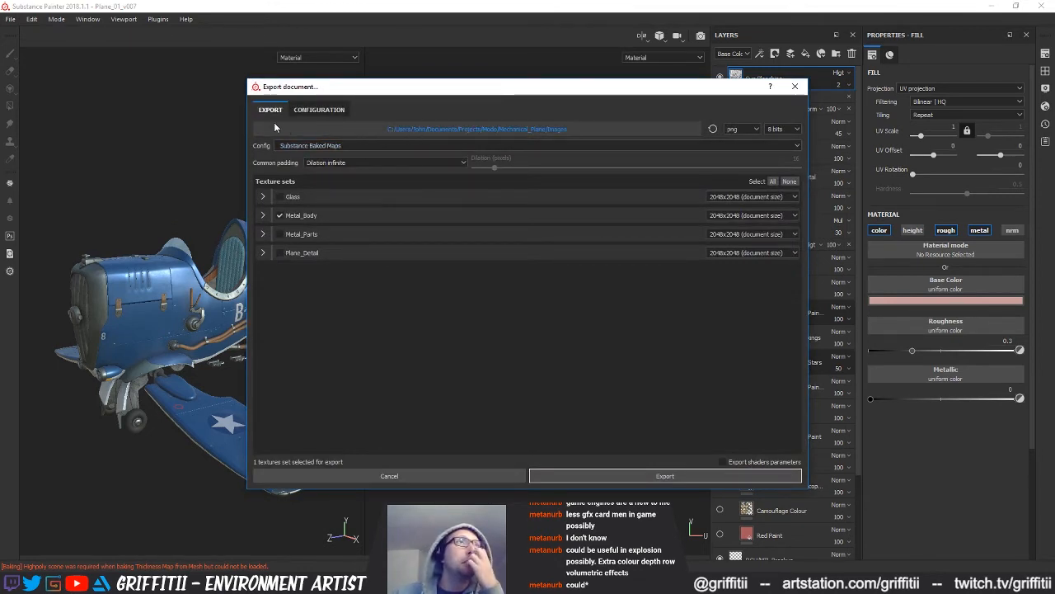
left_click(305, 110)
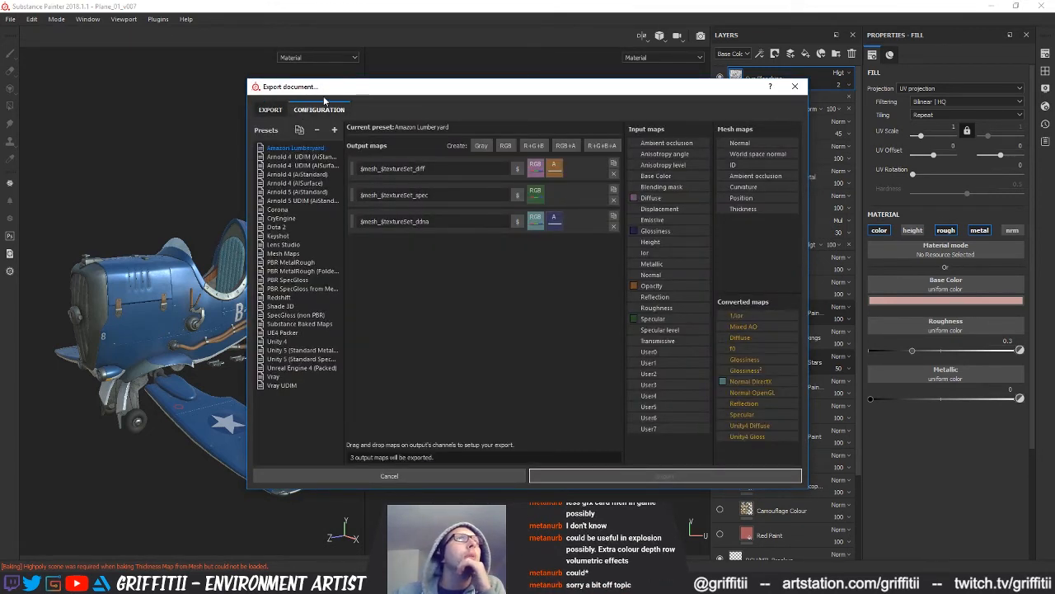
left_click(272, 110)
left_click(356, 147)
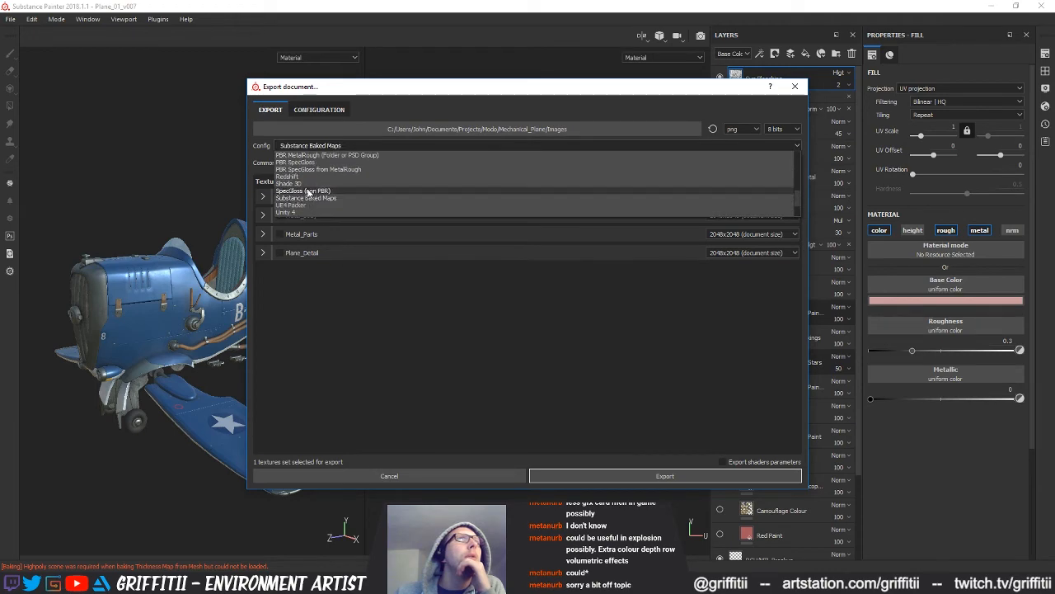
left_click(323, 206)
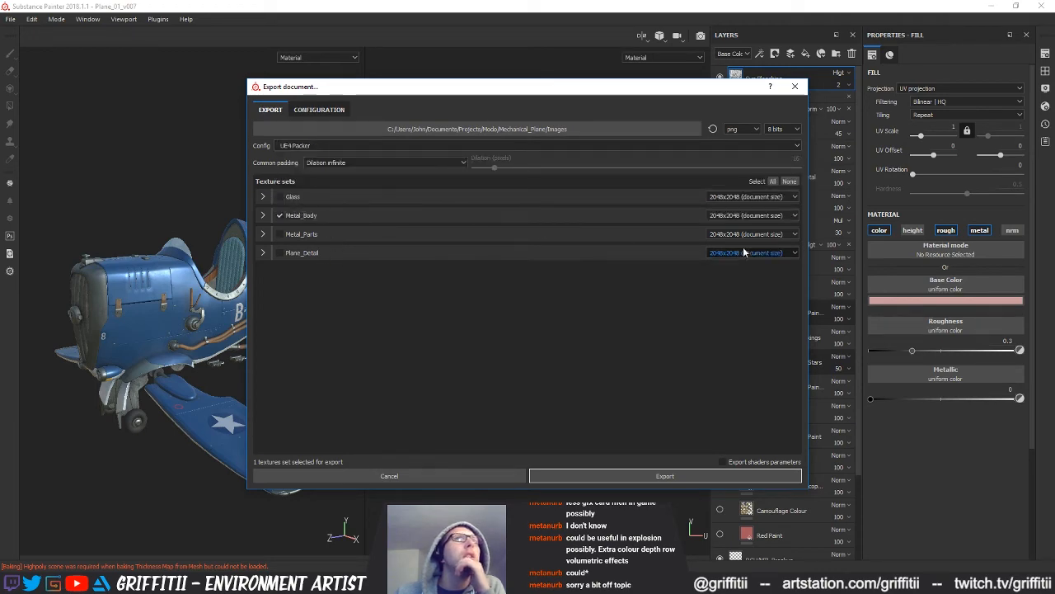
- Set the export folder to Mechanical_Plane/Substances/PBR Exports and export the Metal_Body texture set
left_click(626, 130)
left_click(505, 121)
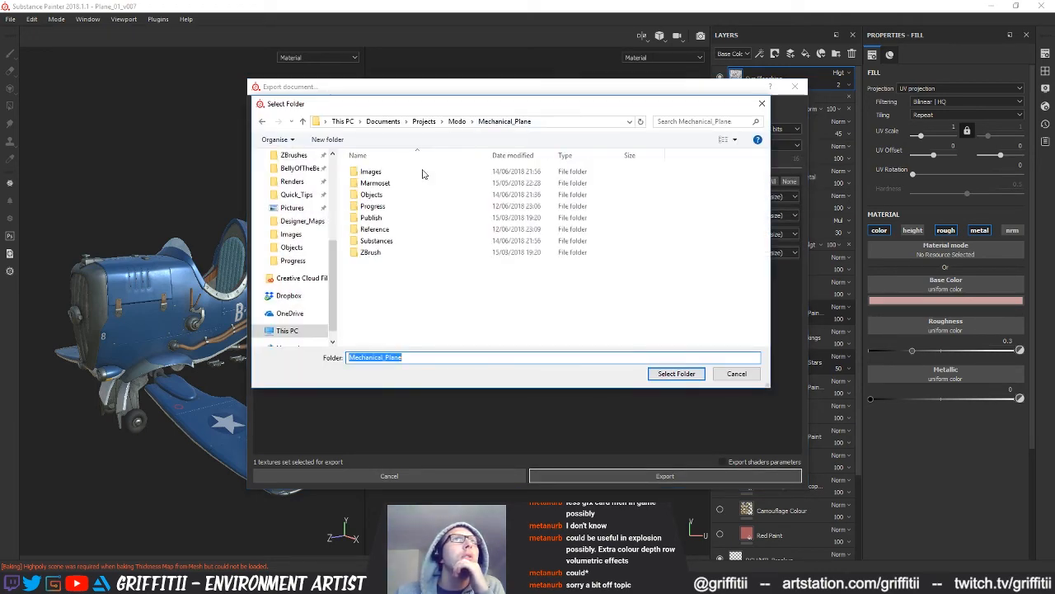
left_click(381, 217)
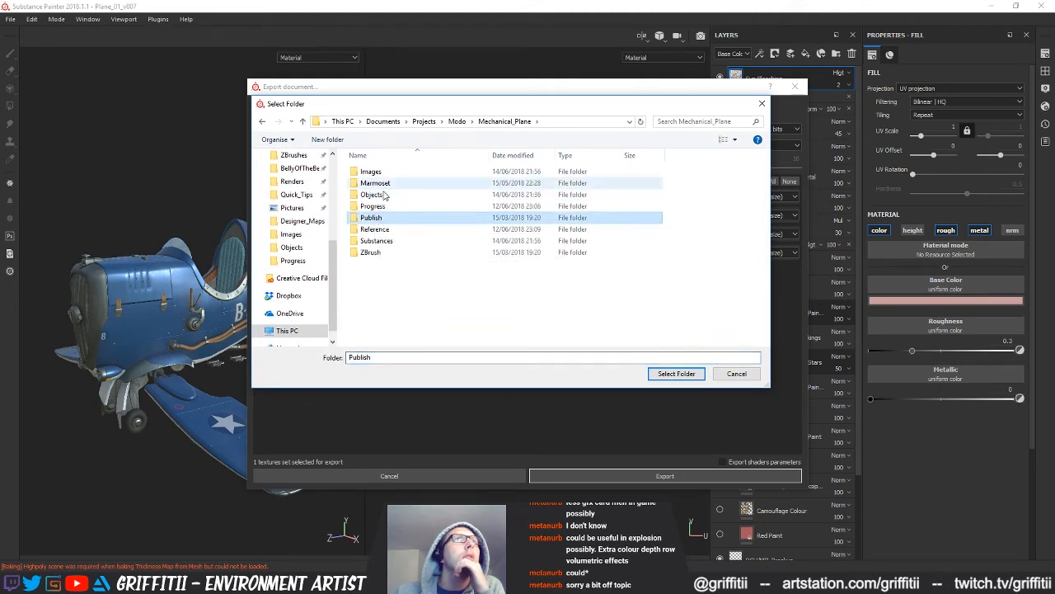
double_click(377, 240)
left_click(378, 218)
double_click(378, 217)
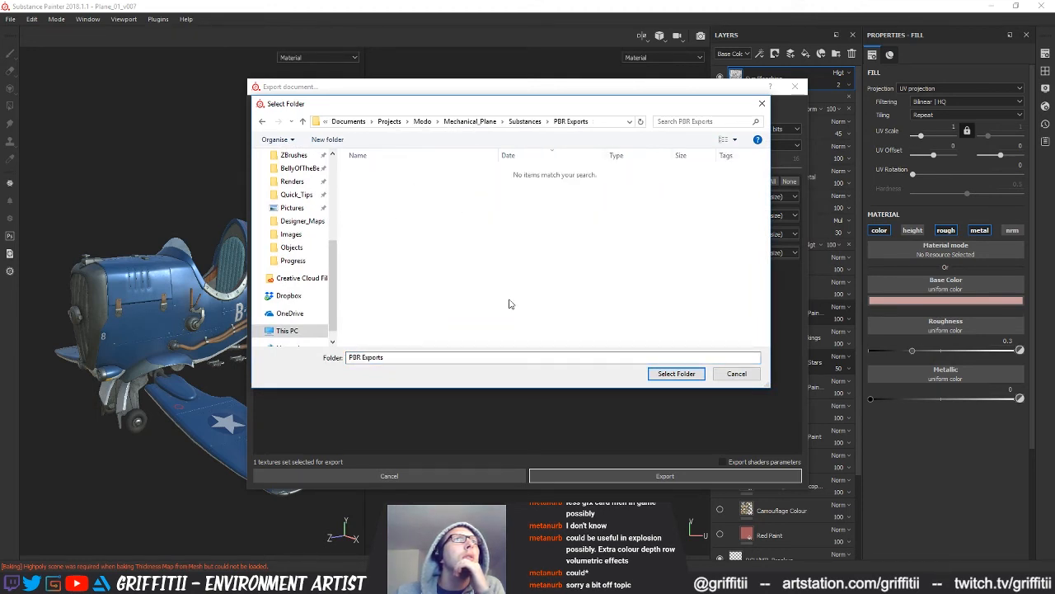
left_click(676, 374)
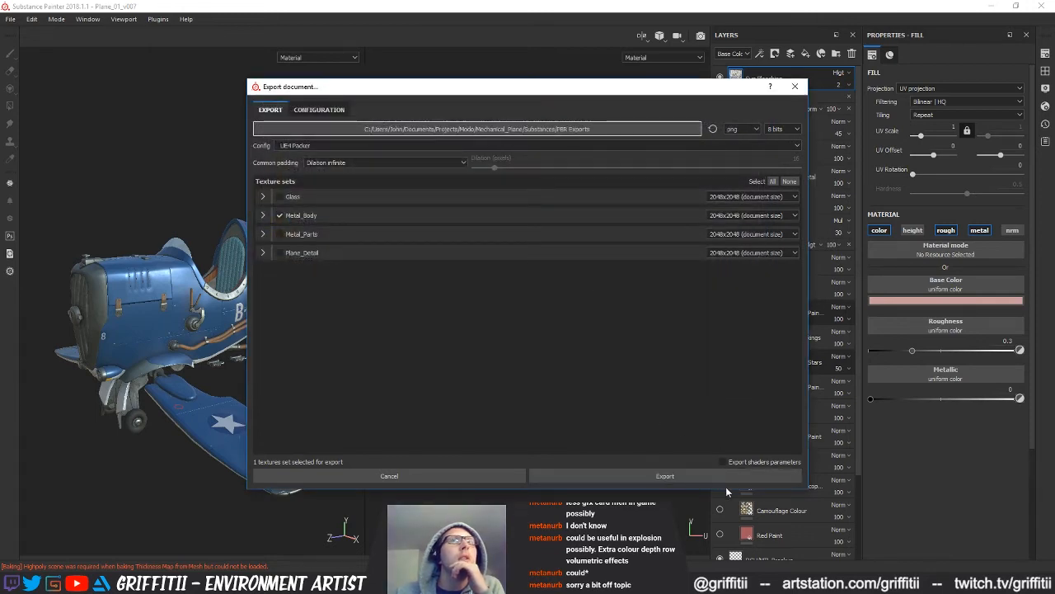
left_click(657, 476)
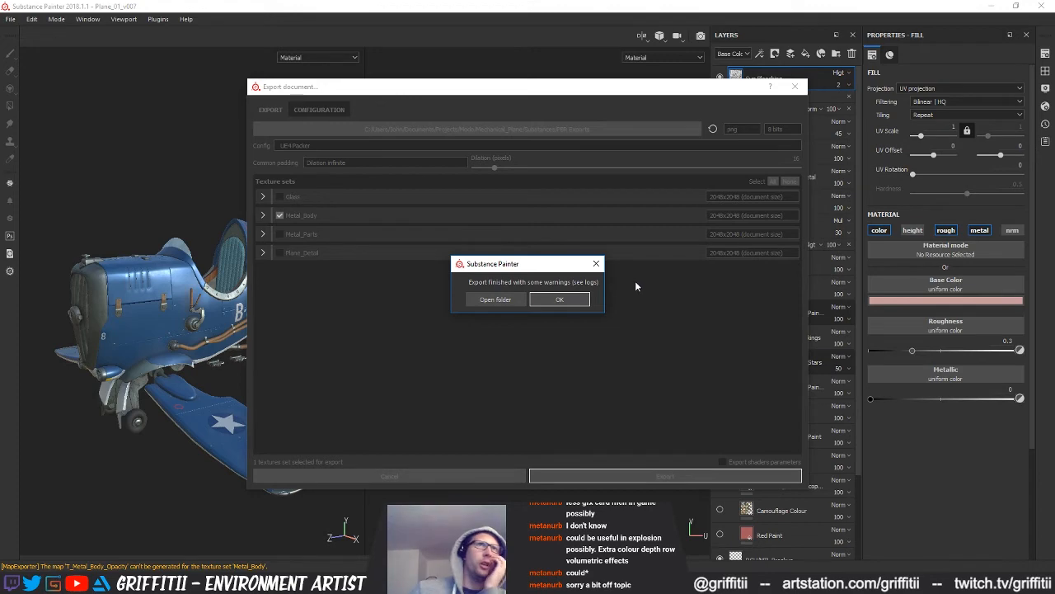
left_click(559, 299)
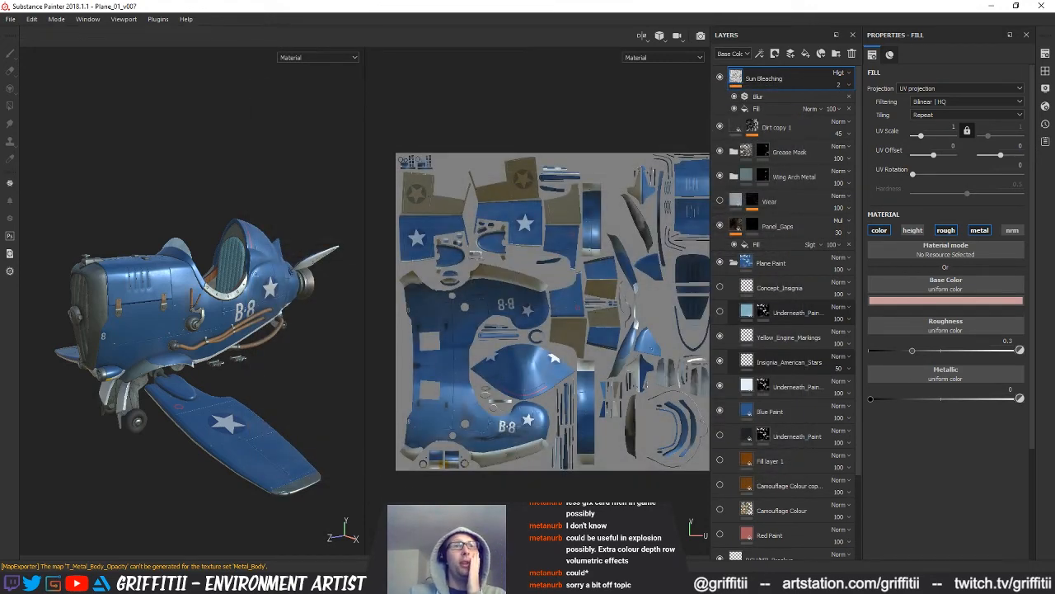
- Switch to MODO, bring up the Mechanical_Plane_A_v043_Render scene and move the render preview window off the clip list
mouse_move(767, 584)
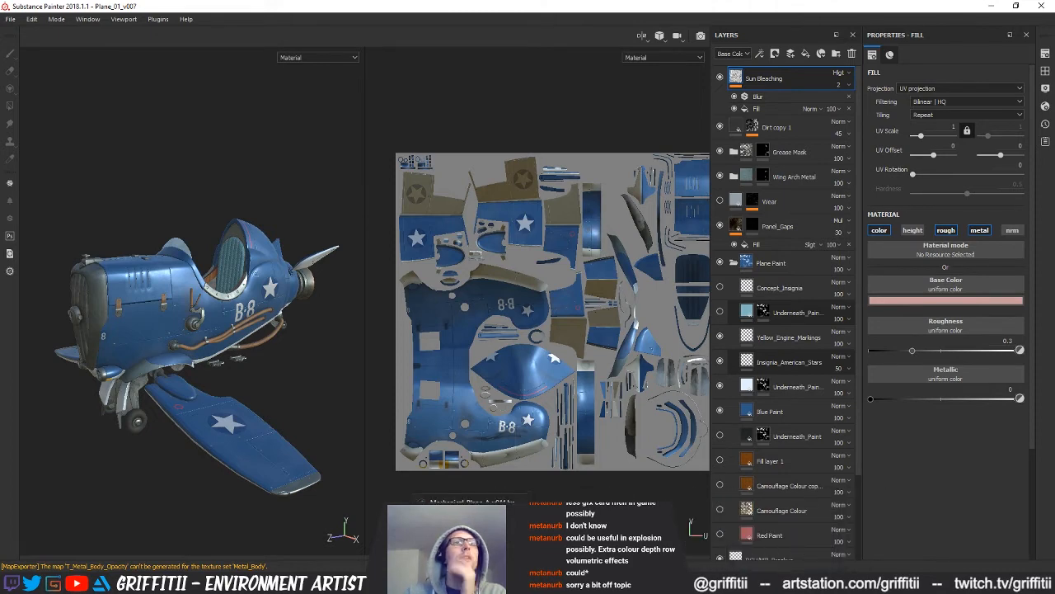
left_click(470, 584)
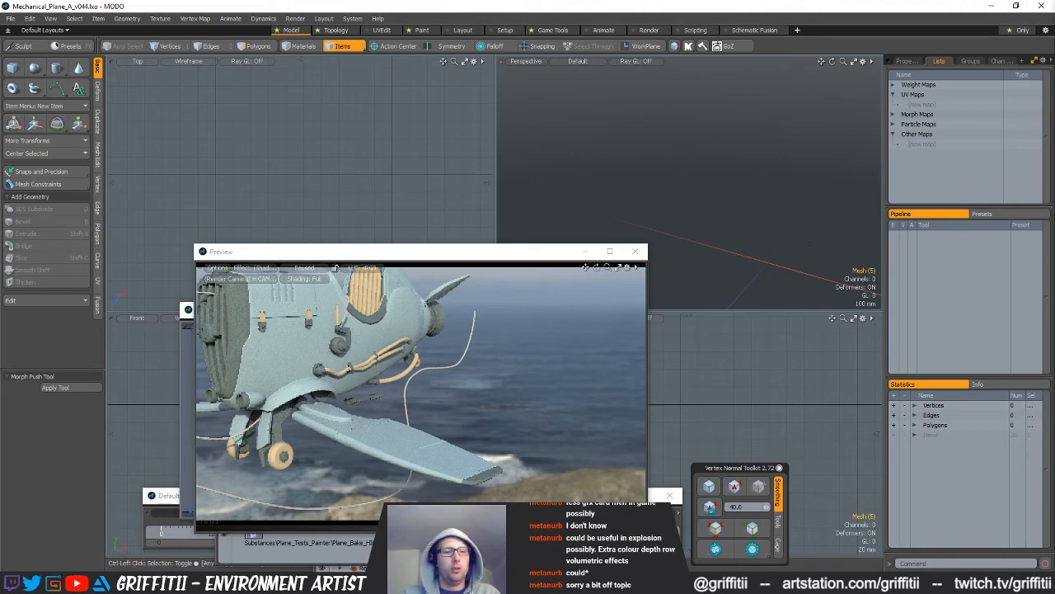
key("ctrl+w")
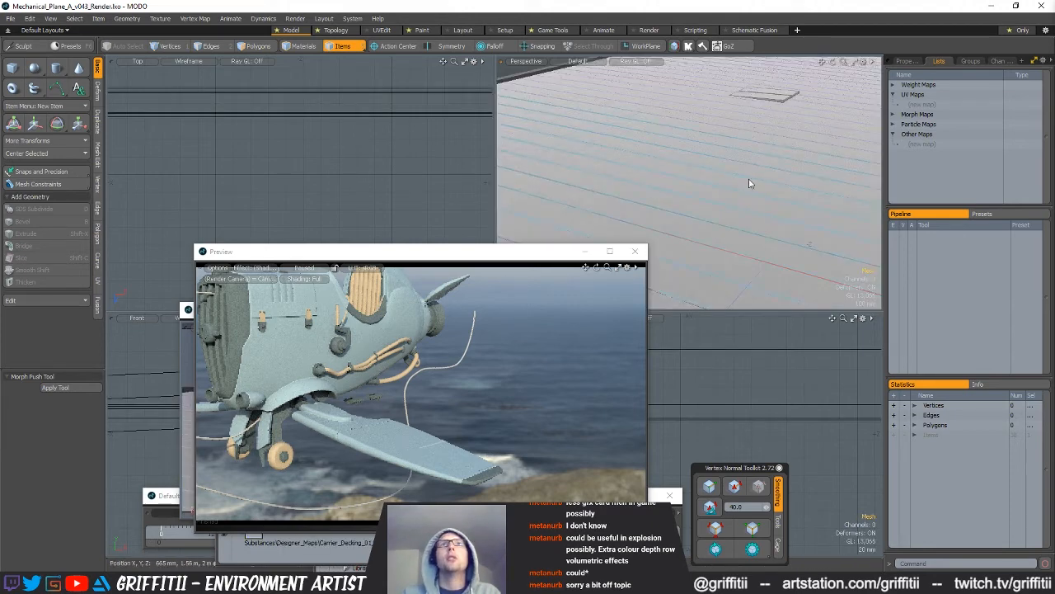
left_click_drag(373, 258, 582, 276)
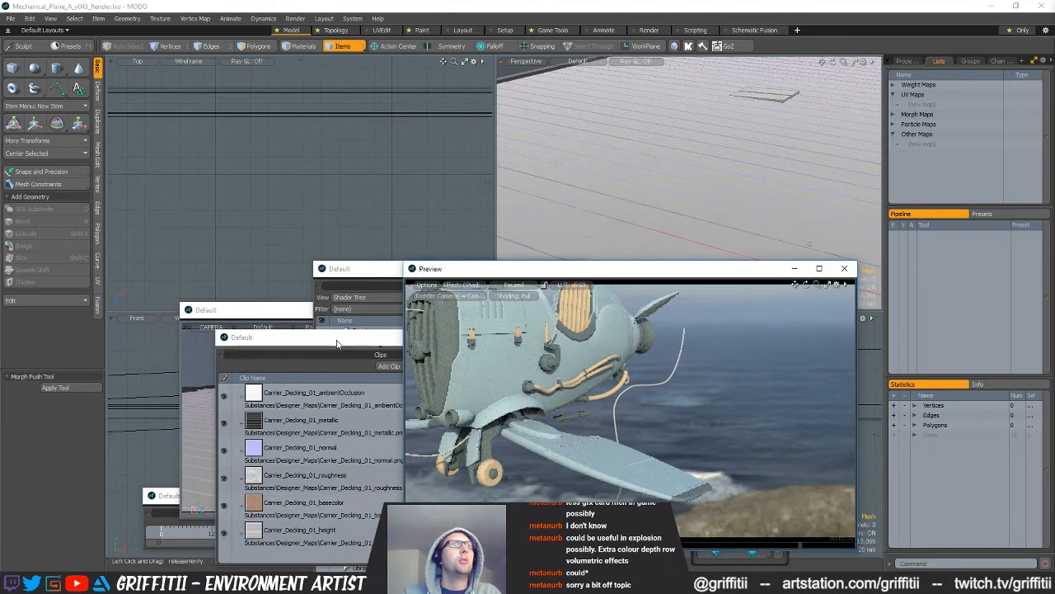
- Move the clip list clear of the preview and reload the T_Metal_Body_BaseColor clip
left_click_drag(337, 343, 343, 236)
scroll(318, 371, "down", 5)
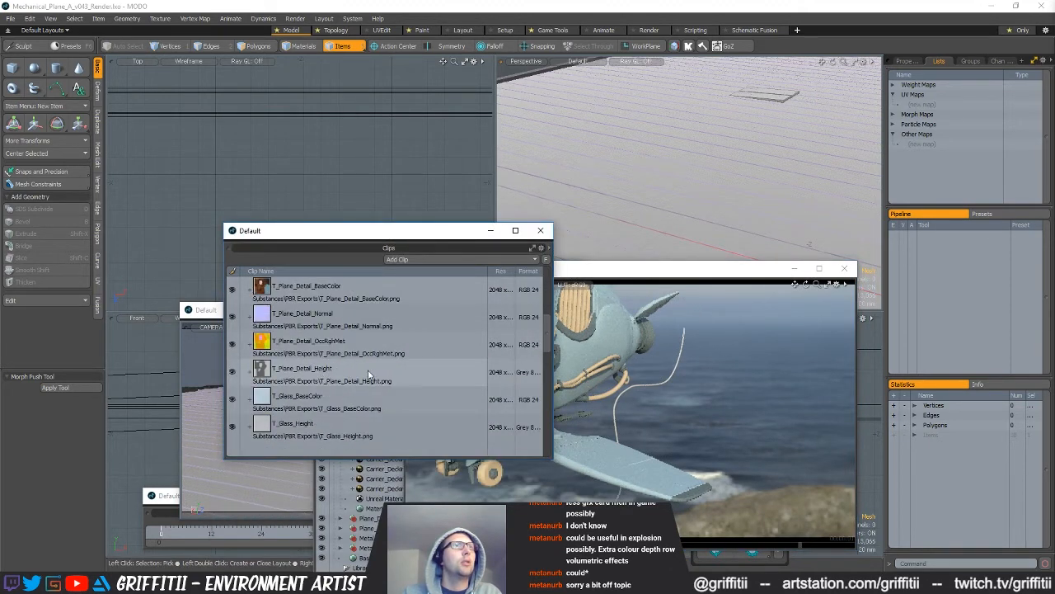
scroll(354, 373, "down", 2)
scroll(357, 370, "down", 4)
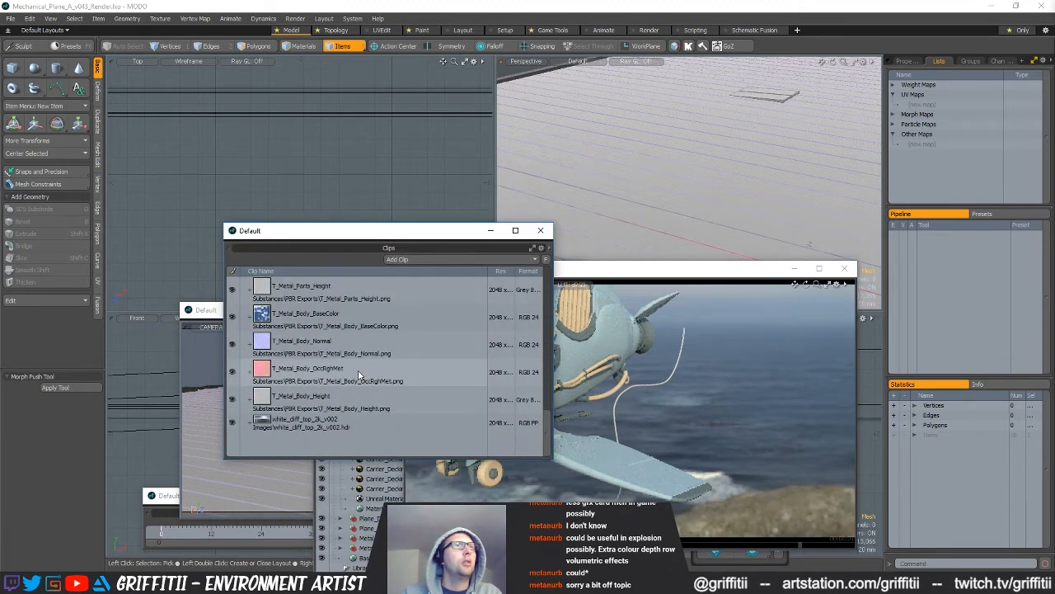
left_click(322, 317)
right_click(323, 316)
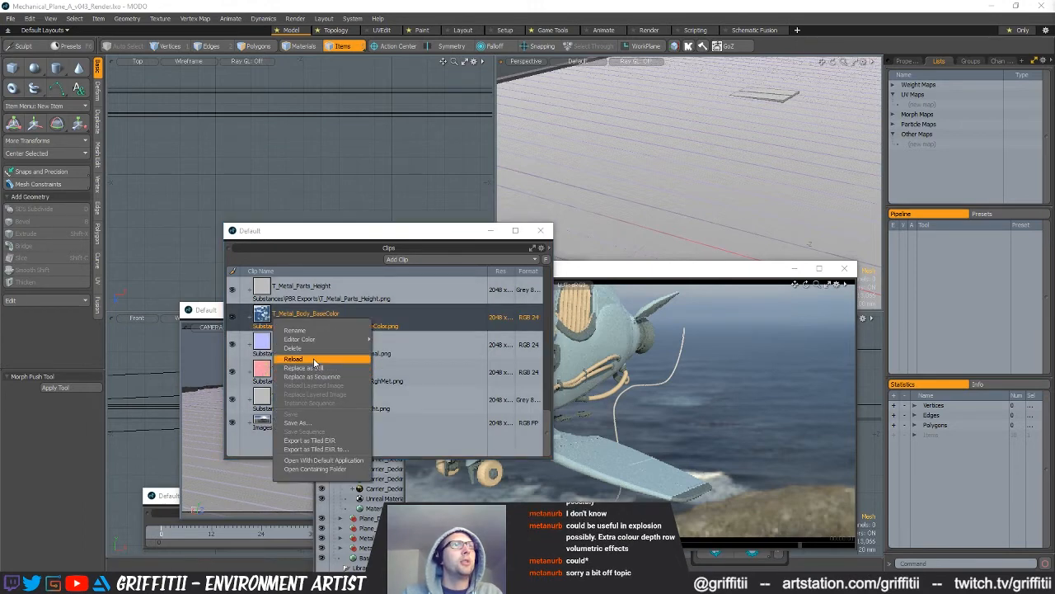
left_click(325, 359)
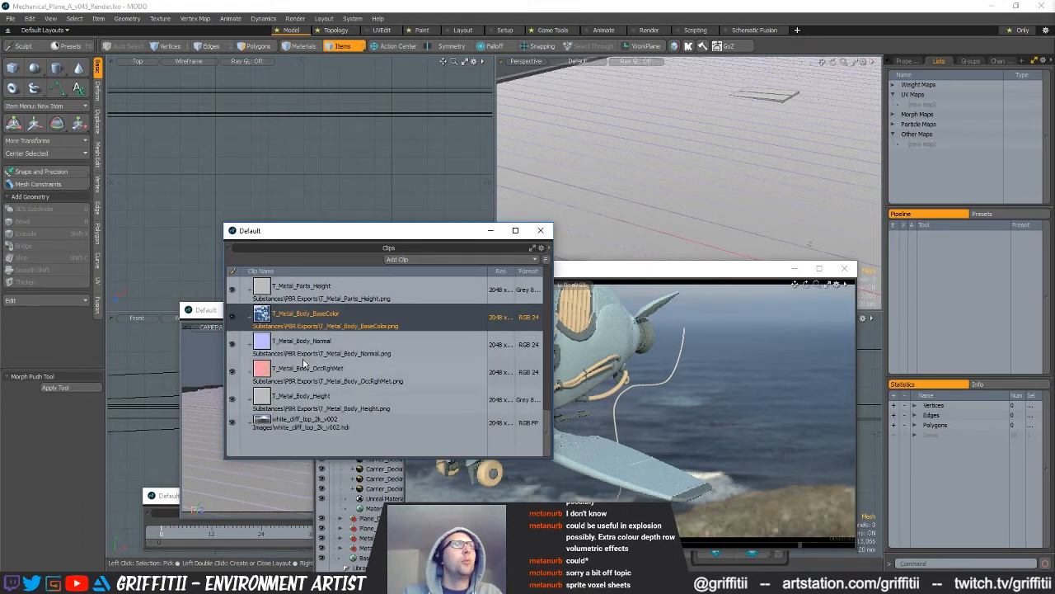
- Reload the T_Metal_Body_Normal and T_Metal_Body_OccRghMet clips
left_click(312, 346)
right_click(307, 345)
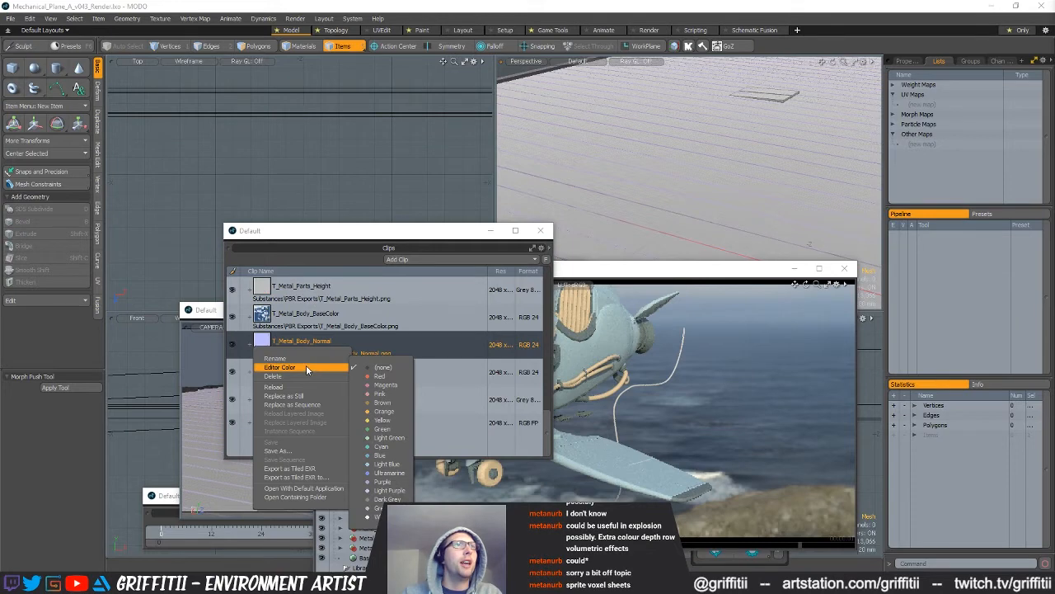
left_click(301, 388)
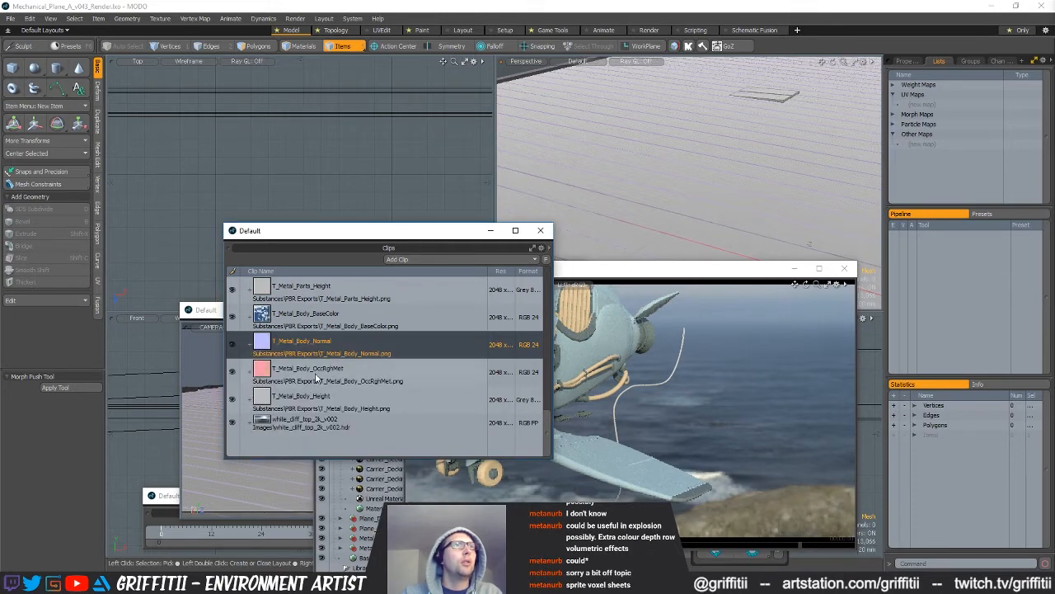
left_click(333, 376)
right_click(328, 376)
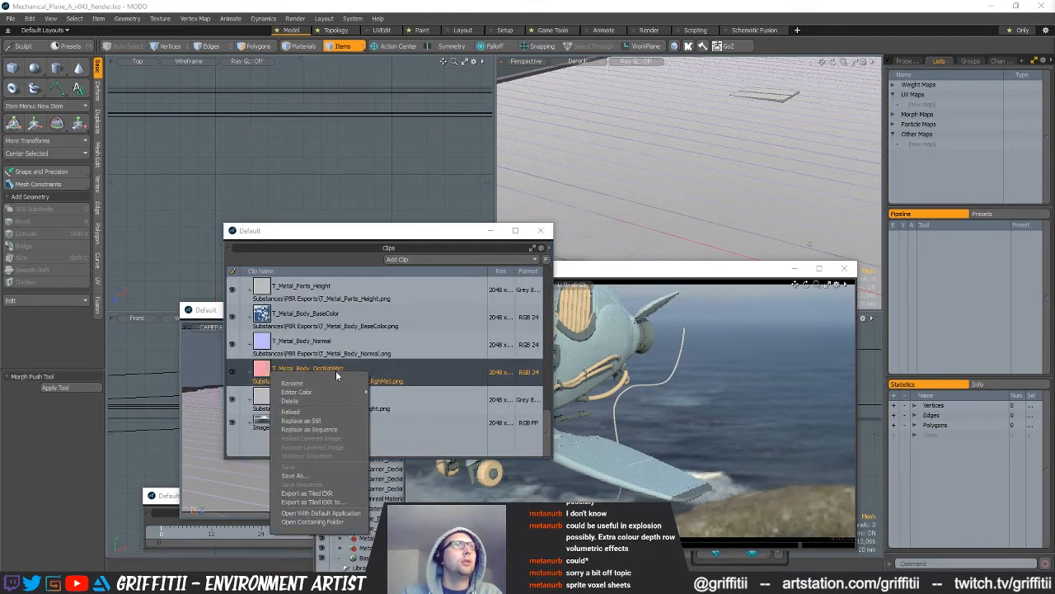
left_click(317, 411)
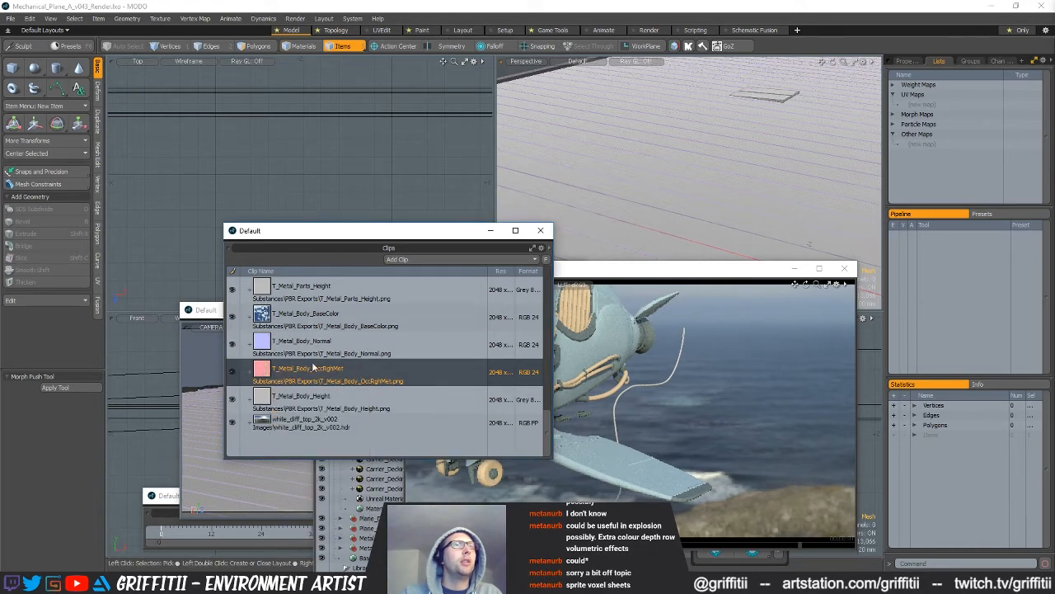
- Reload the T_Metal_Body_Height clip and move the clip list window aside
left_click(313, 398)
right_click(320, 397)
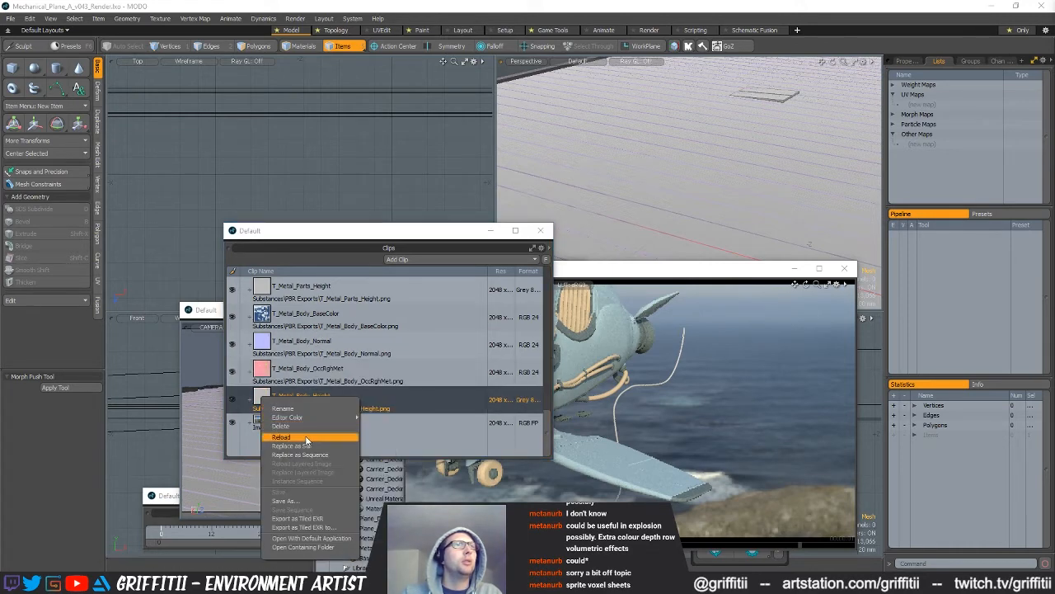
left_click(311, 437)
scroll(372, 387, "up", 2)
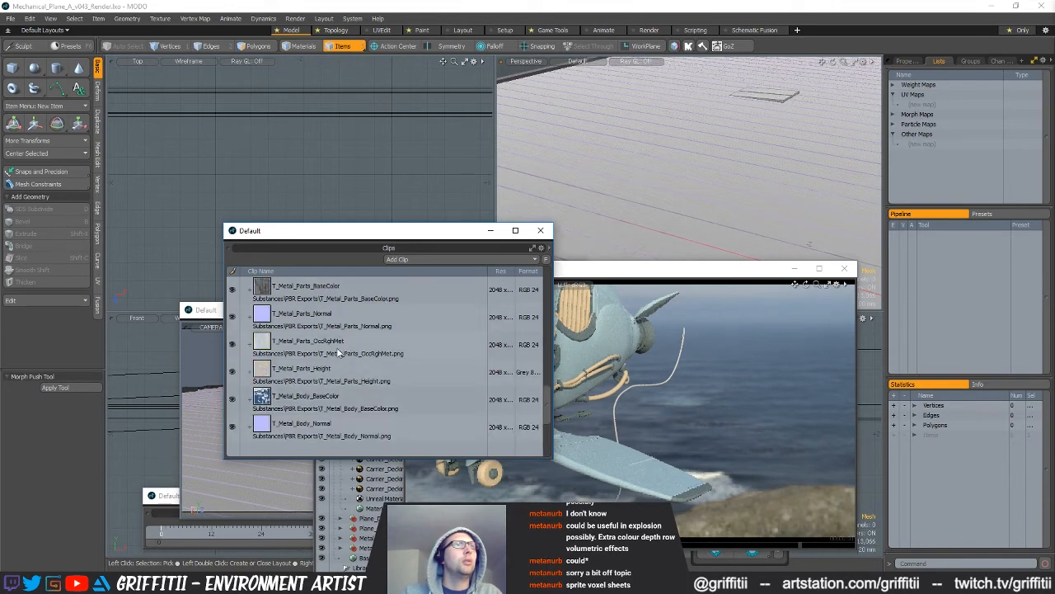
scroll(348, 371, "down", 2)
left_click_drag(336, 231, 295, 277)
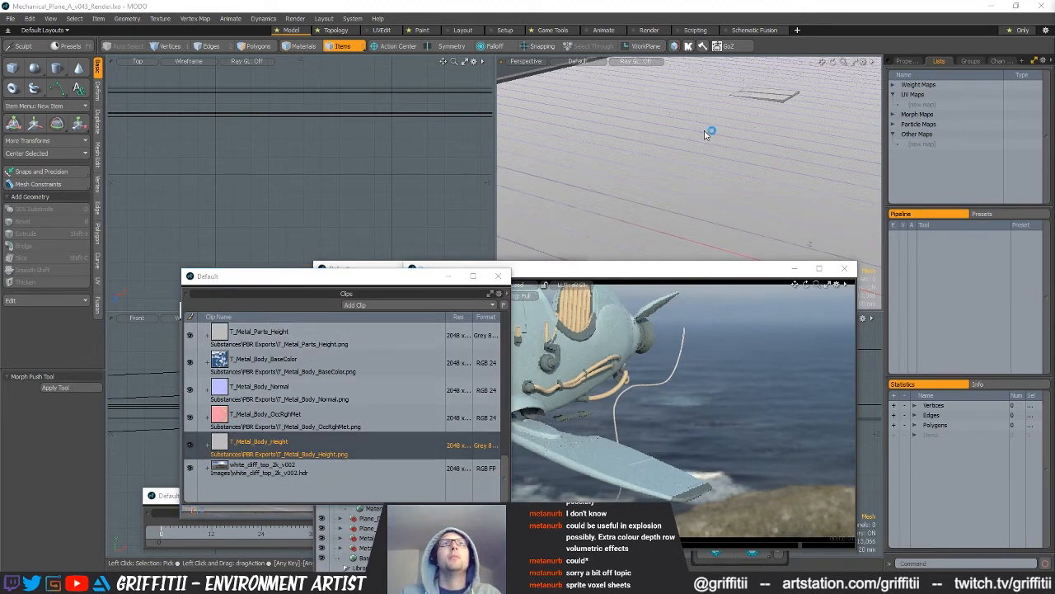
- Frame the whole plane on the deck in the perspective view
key("a")
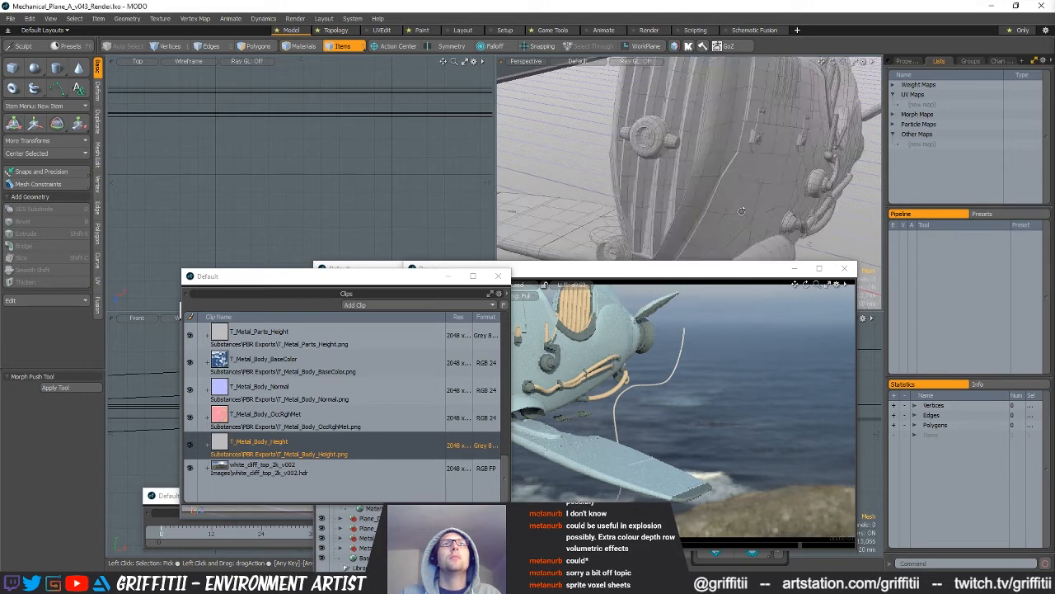
scroll(714, 235, "down", 5)
left_click_drag(781, 214, 699, 283, "alt")
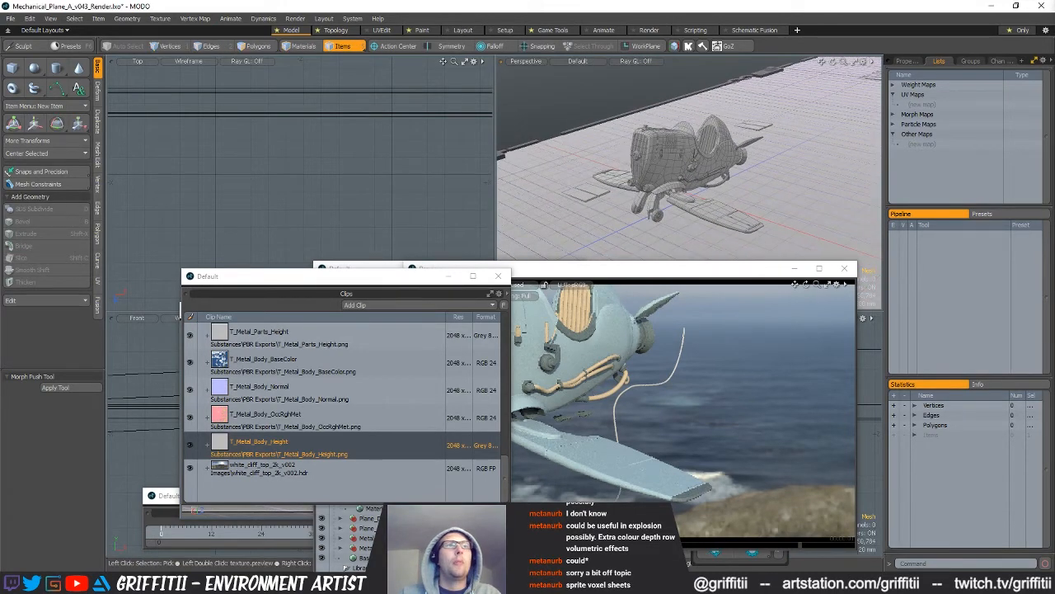
- Separate the preview and camera view windows, select the unfolded plane mesh and frame it in the camera view
left_click_drag(609, 274, 686, 197)
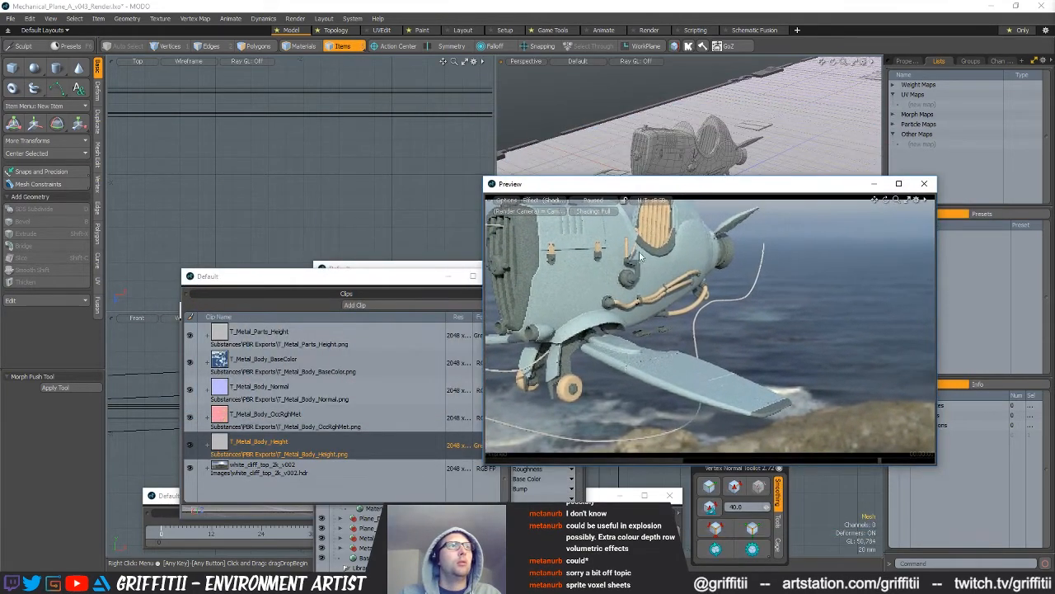
left_click(280, 508)
left_click_drag(323, 311, 402, 228)
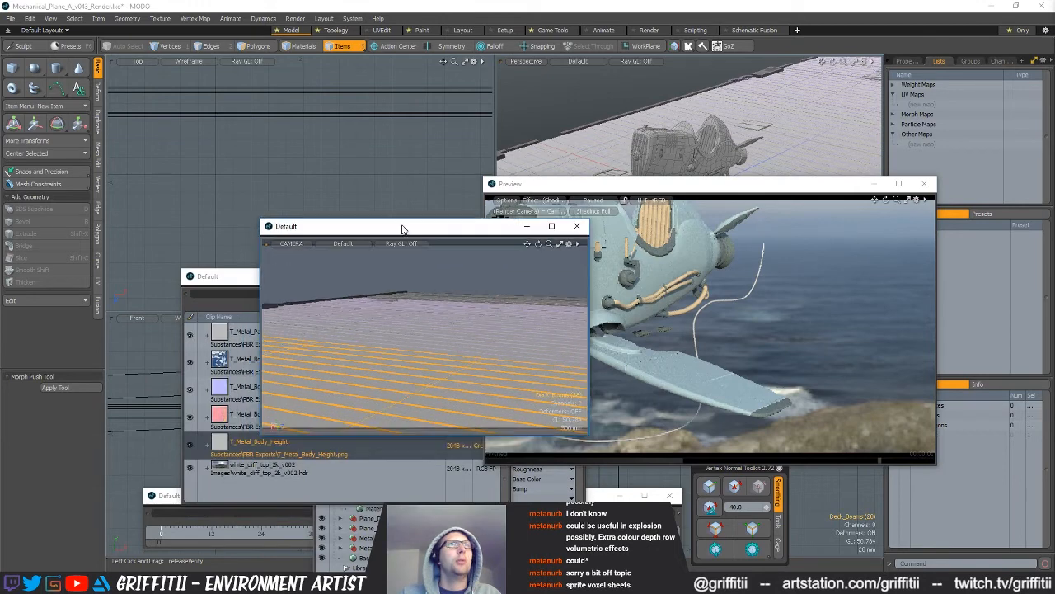
left_click(664, 172)
left_click_drag(388, 330, 437, 351, "alt")
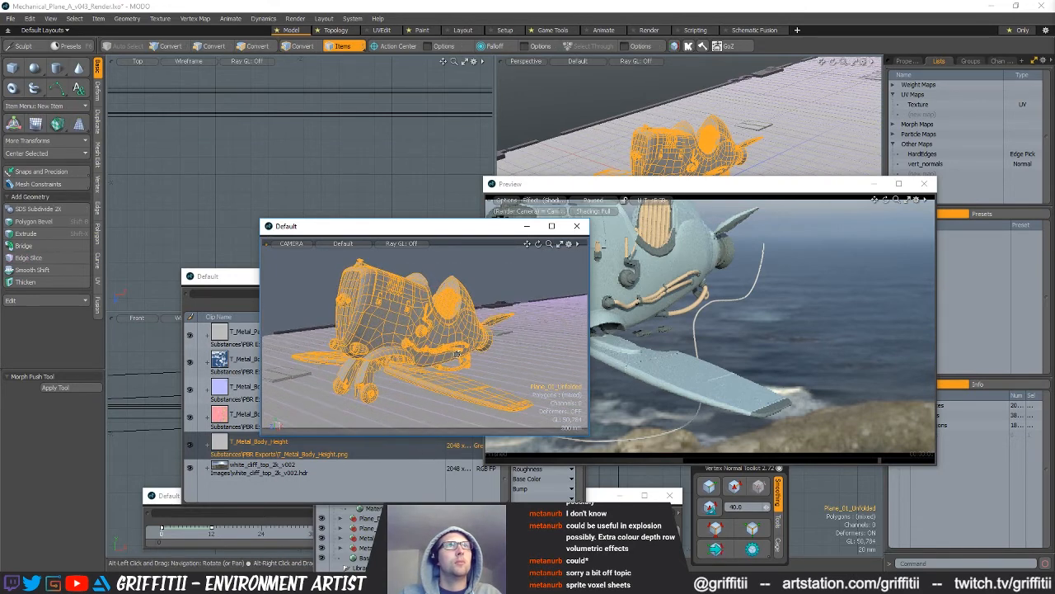
- Resume the render preview, switch to vertex selection mode and set the preview camera to CAMERA
left_click(658, 200)
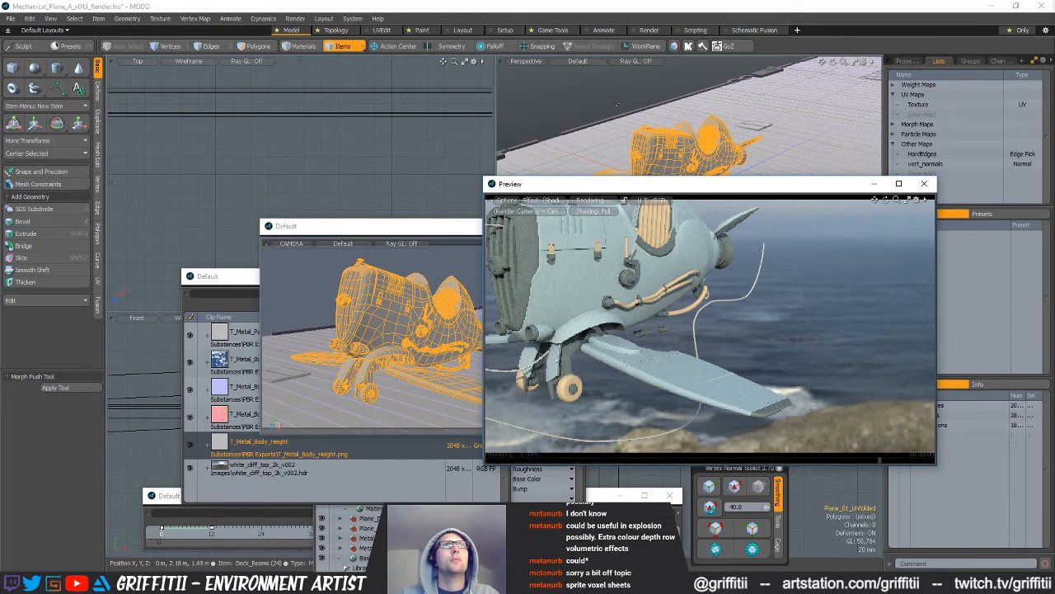
key("1")
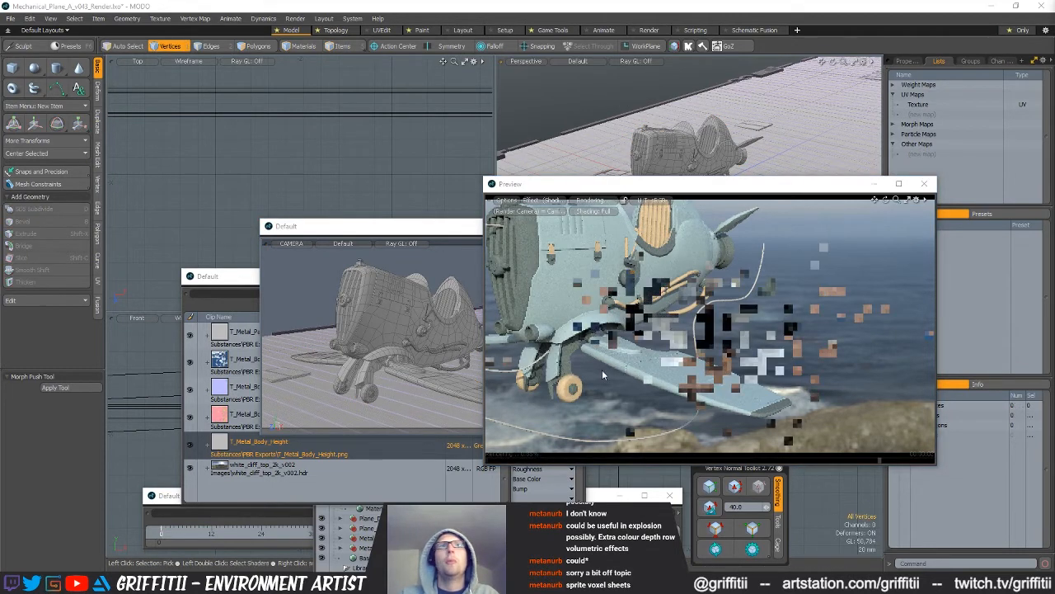
left_click(525, 212)
left_click(521, 247)
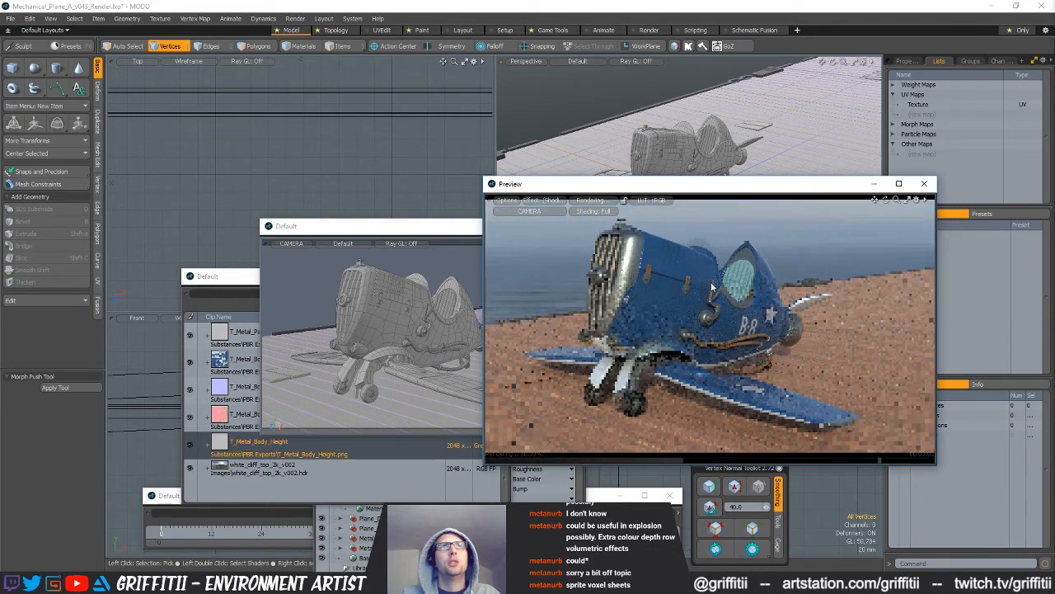
- Examine the reloaded body textures up close on the fuselage and behind the cockpit in the render preview
left_click_drag(674, 252, 711, 251, "ctrl+alt")
left_click_drag(645, 244, 642, 316, "alt+shift")
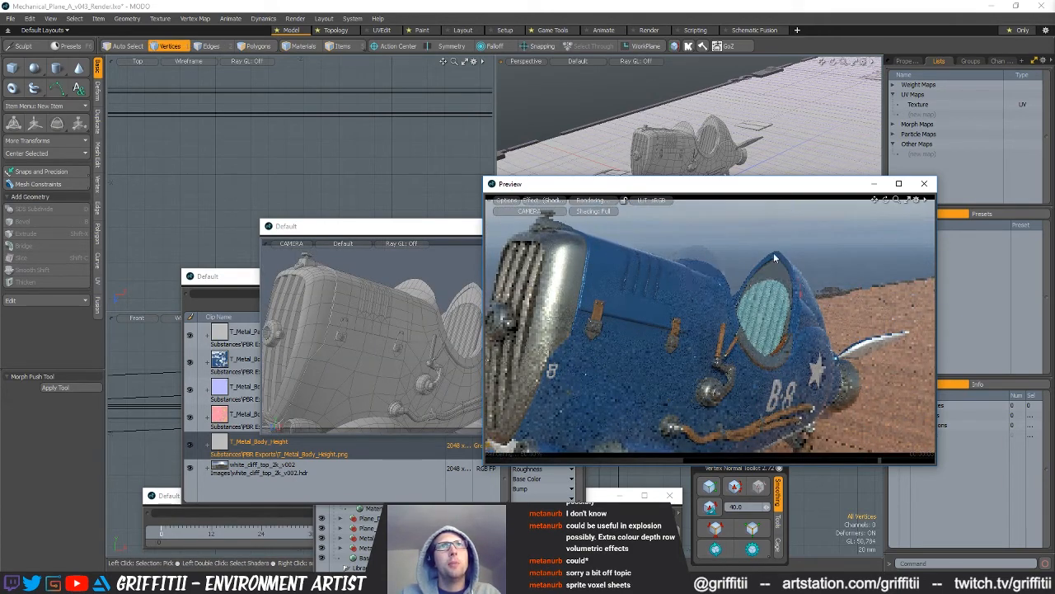
left_click_drag(516, 283, 675, 319, "alt+shift")
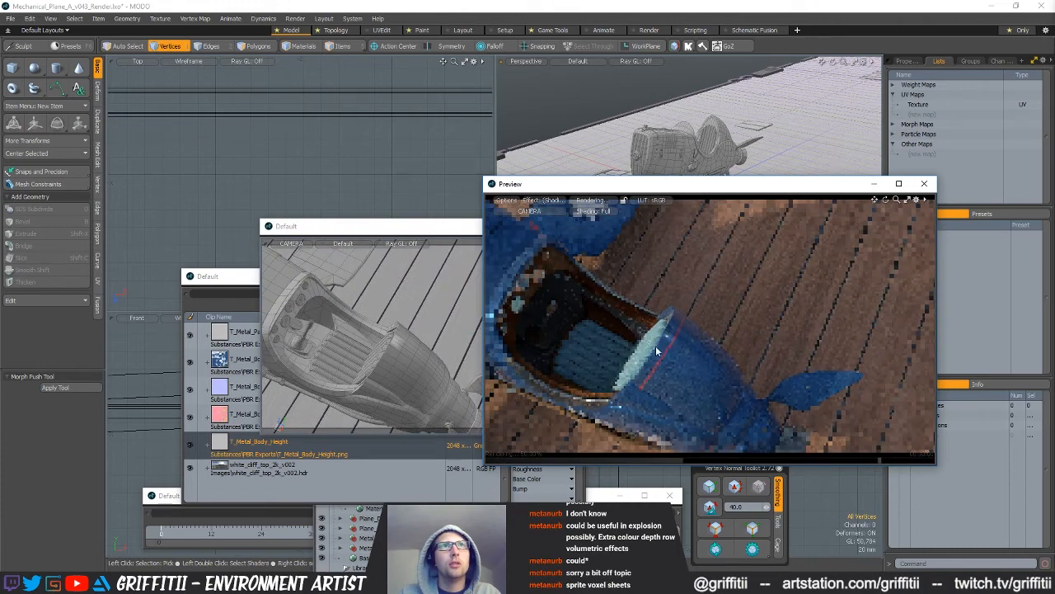
left_click_drag(675, 337, 606, 352, "ctrl+alt")
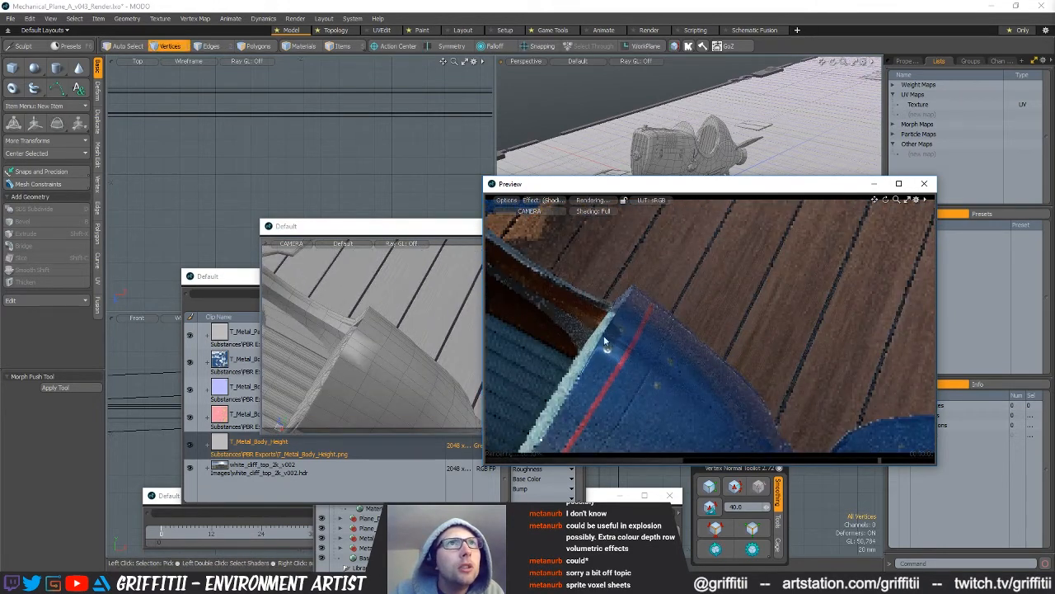
left_click_drag(613, 326, 625, 346, "alt")
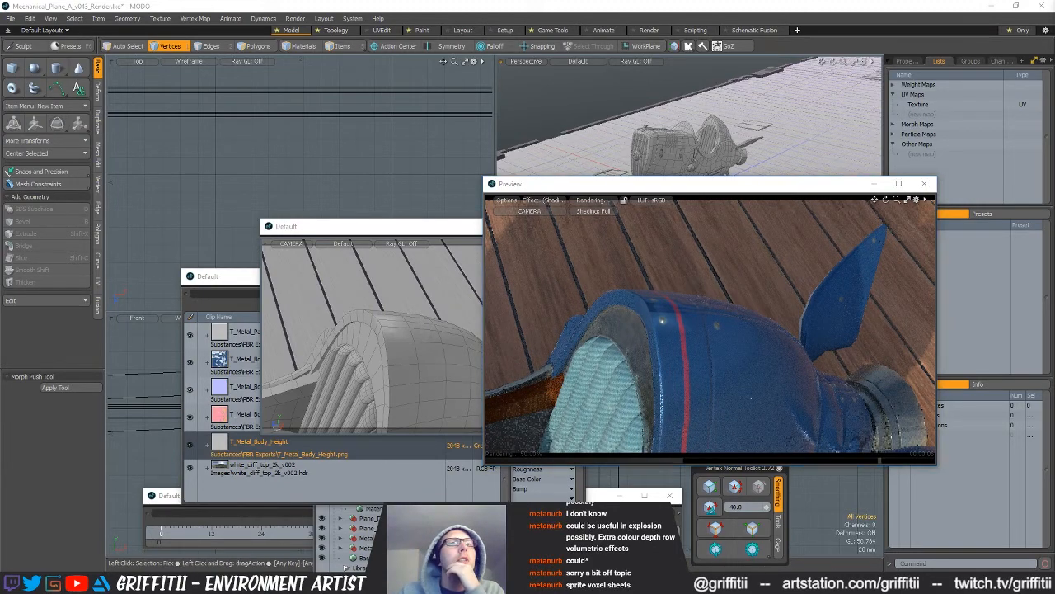
- Switch to Photoshop and close the Metal_Body_Normal.png document without saving
key("alt+Tab")
left_click(467, 42)
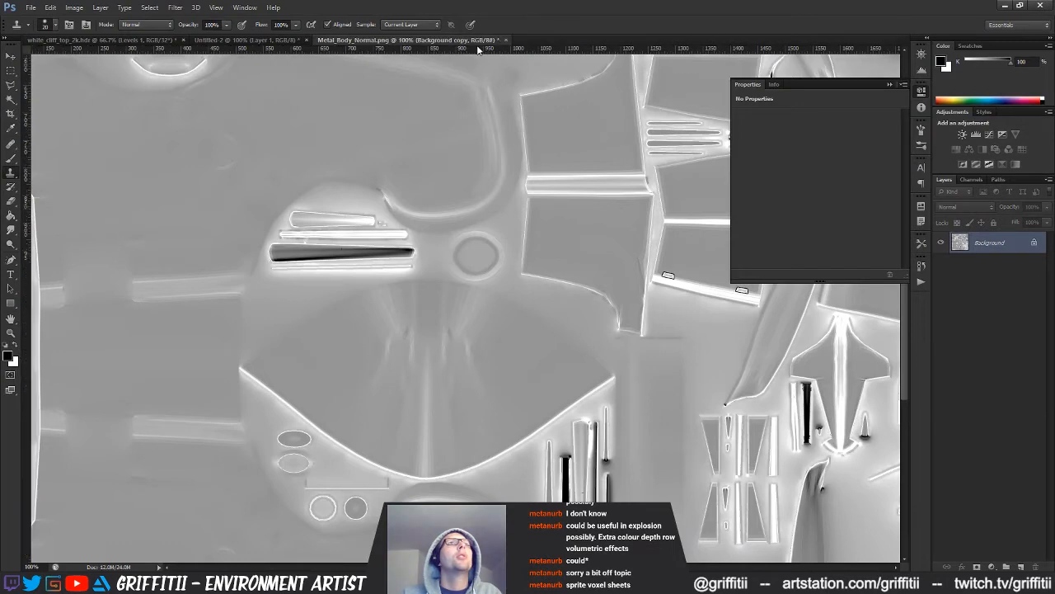
left_click(505, 39)
left_click(542, 220)
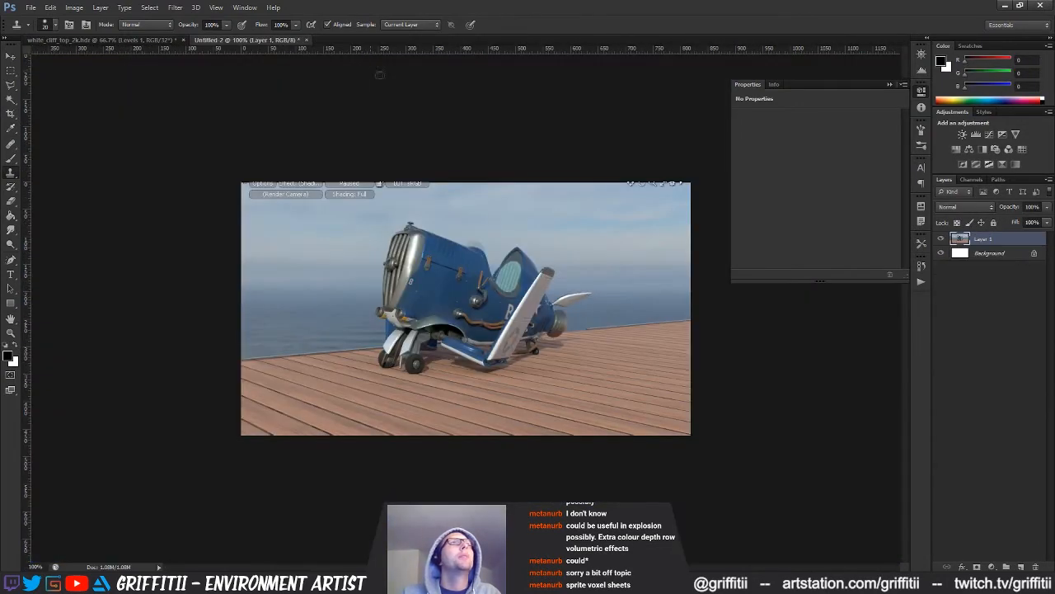
- Start opening an image, browse to Mechanical_Plane/Substances/PBR Exports and select Plane_LOW_MeshNames_Metal_Body_BaseColor
key("ctrl+o")
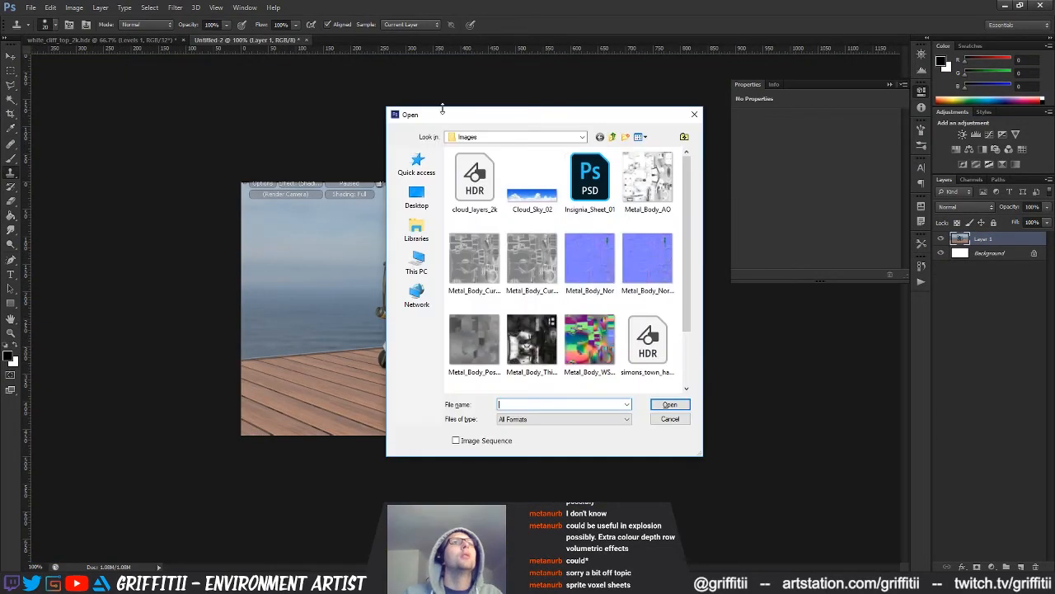
left_click(612, 136)
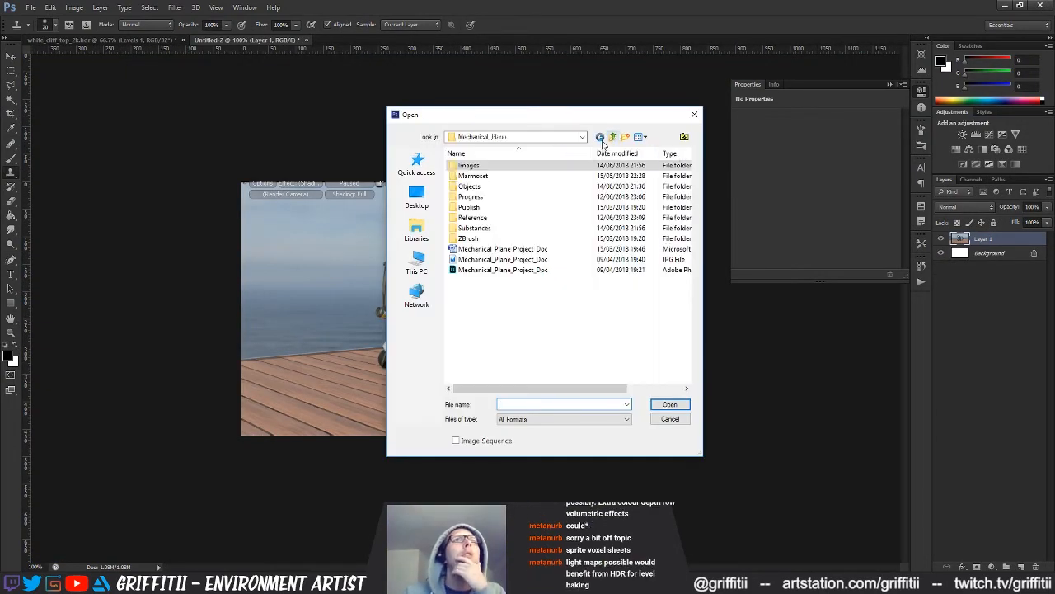
double_click(474, 228)
left_click(478, 207)
double_click(478, 208)
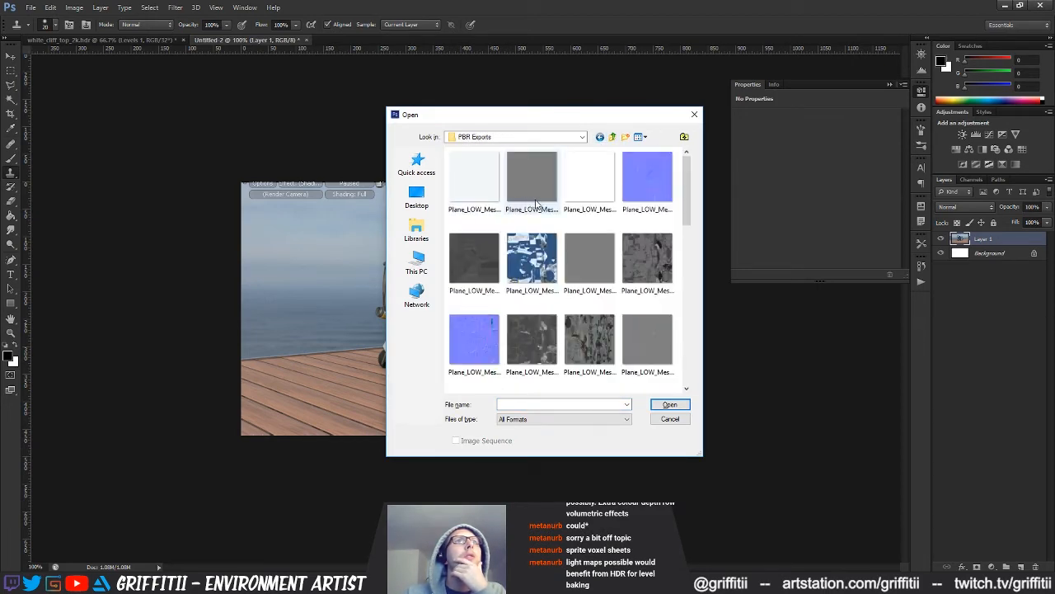
scroll(691, 183, "down", 2)
scroll(691, 183, "up", 2)
left_click(531, 257)
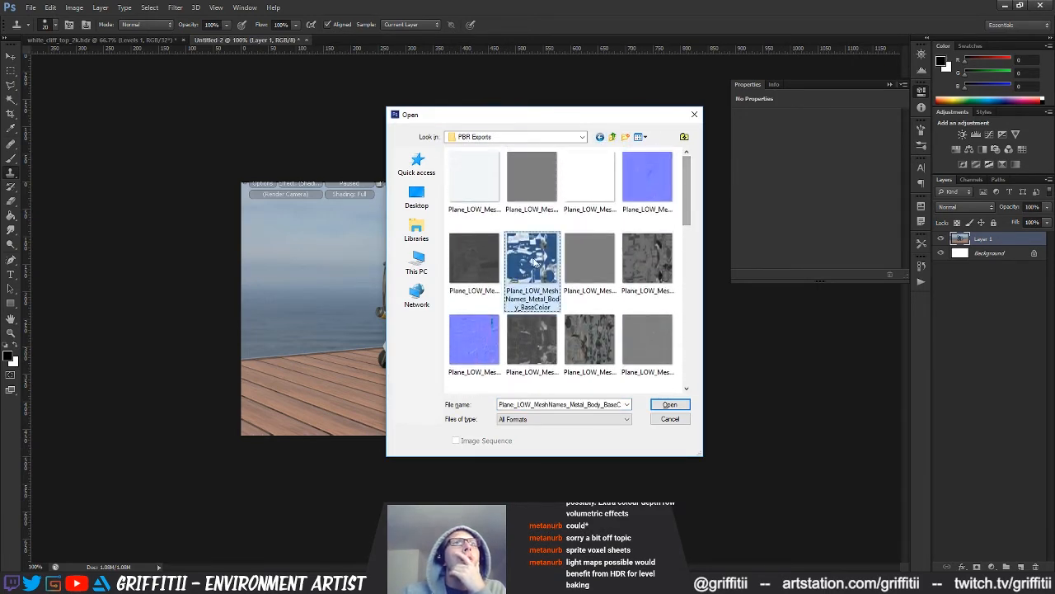
- List the PBR Exports files with details, showing the Date modified column and hiding the Date column
left_click(647, 137)
left_click(574, 208)
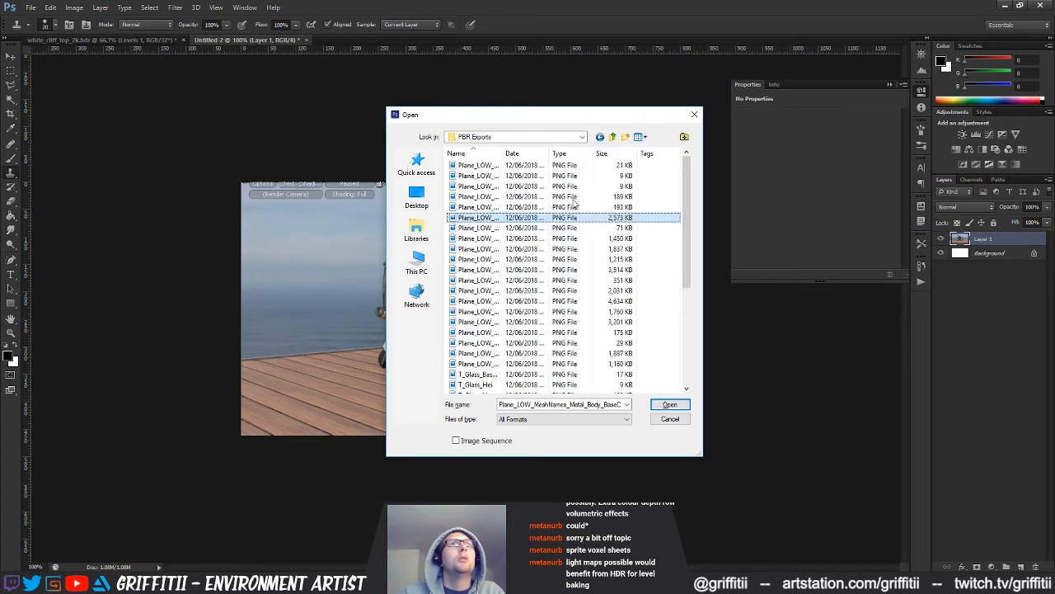
right_click(613, 159)
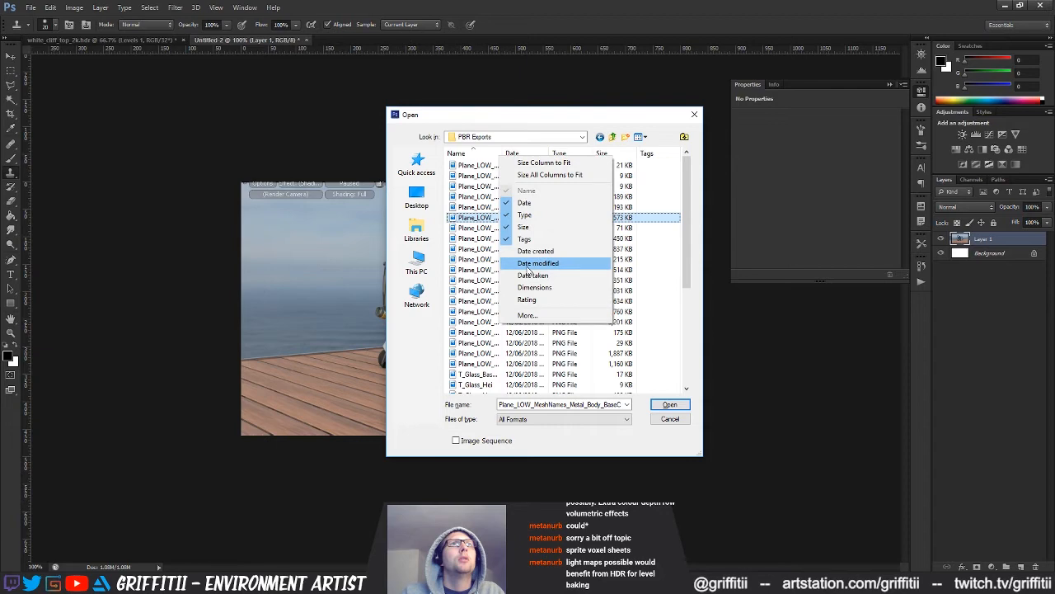
left_click(546, 264)
right_click(604, 159)
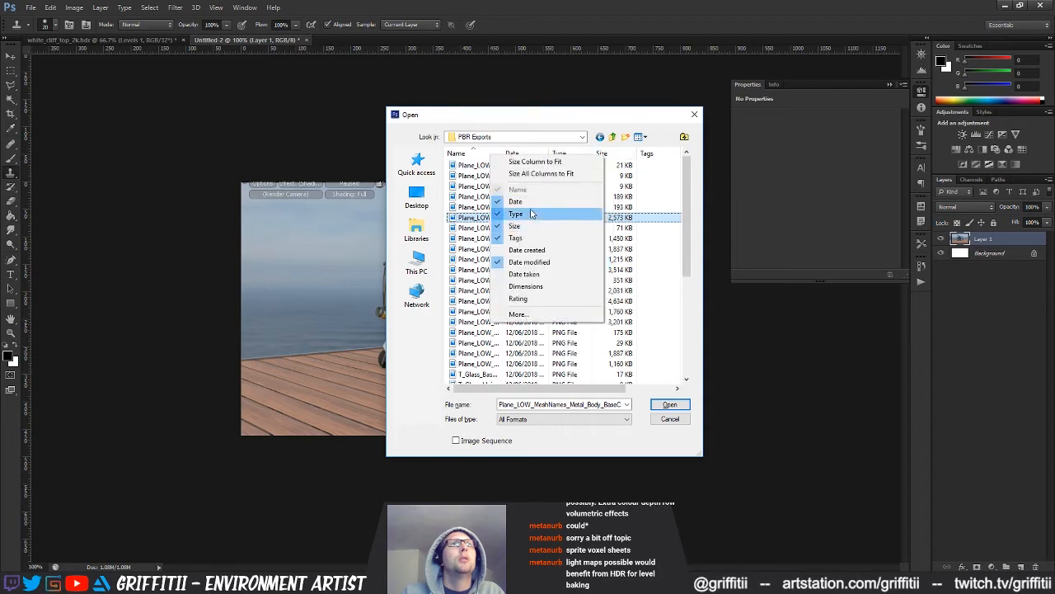
left_click(536, 203)
- Widen the file dialog, place Date modified beside a widened Name column and sort the files newest first
left_click_drag(706, 191, 797, 191)
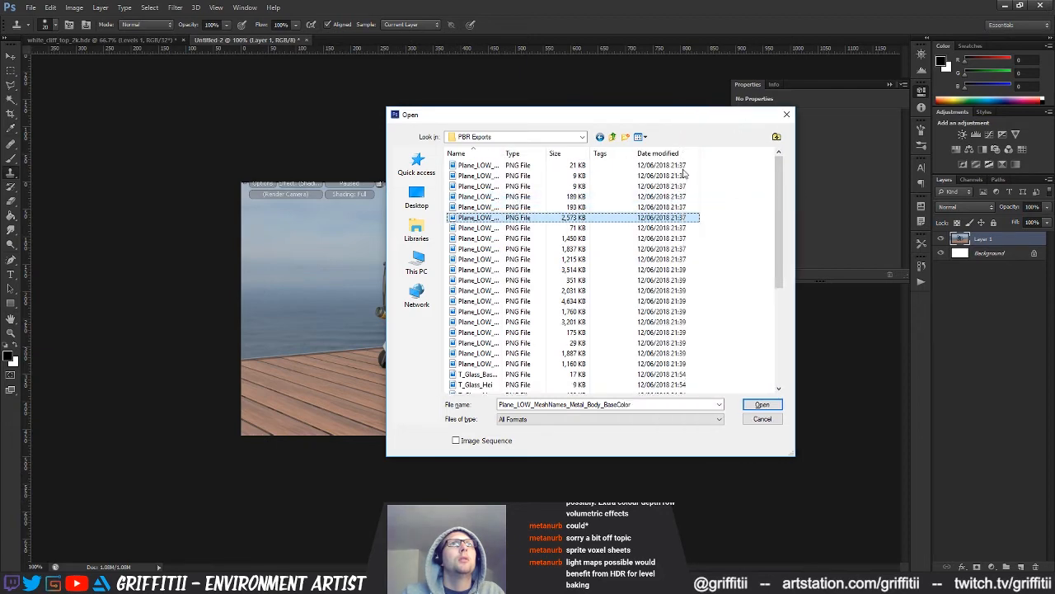
left_click_drag(660, 153, 504, 155)
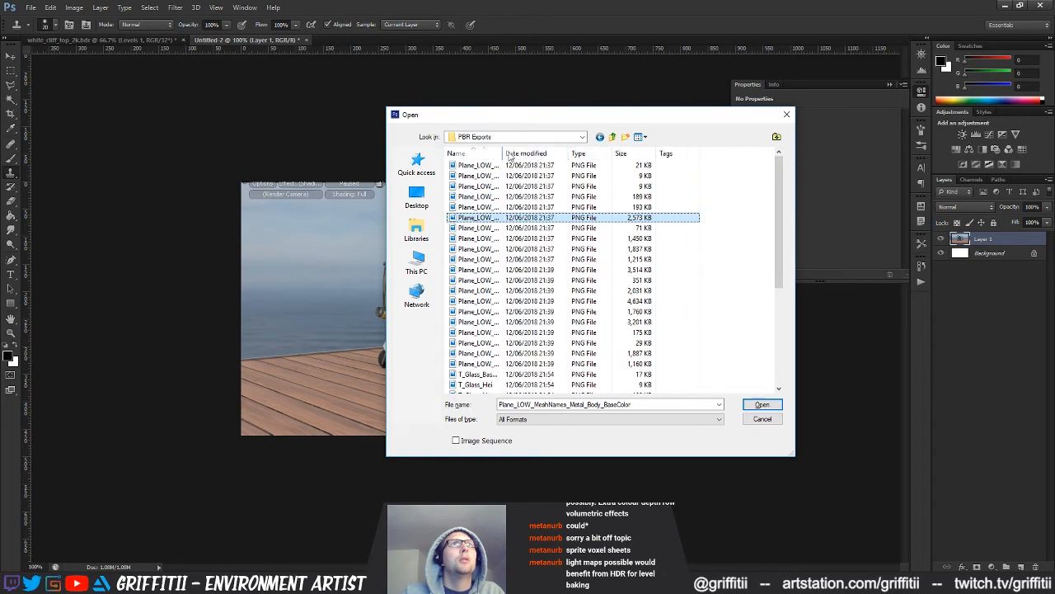
left_click_drag(503, 154, 616, 154)
left_click(633, 153)
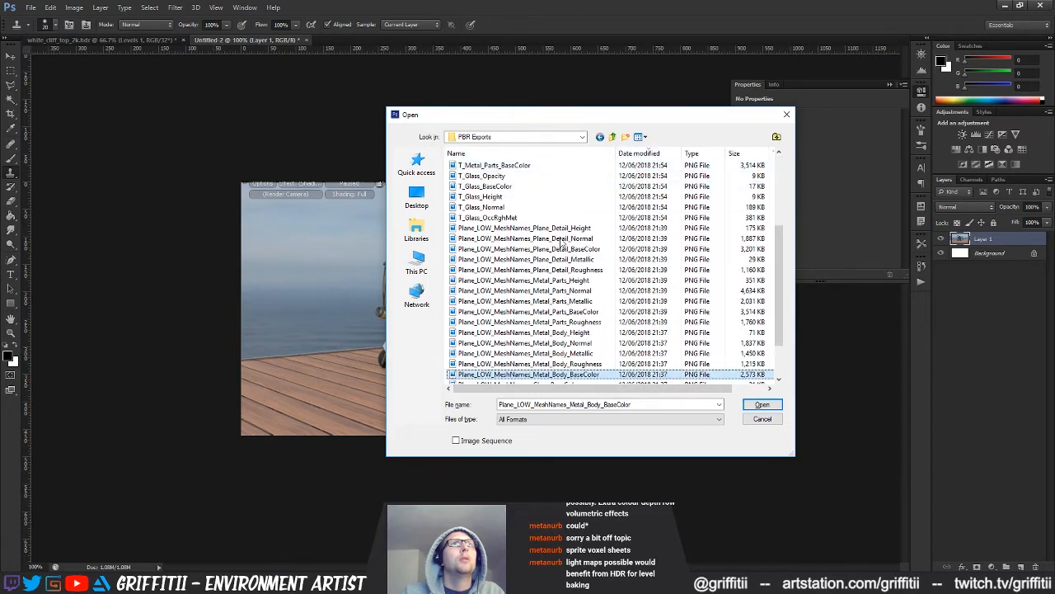
- Open the four T_Metal_Body textures together: BaseColor, Height, Normal and OccRghMet
left_click(495, 165)
left_click(528, 196, "shift")
key("Return")
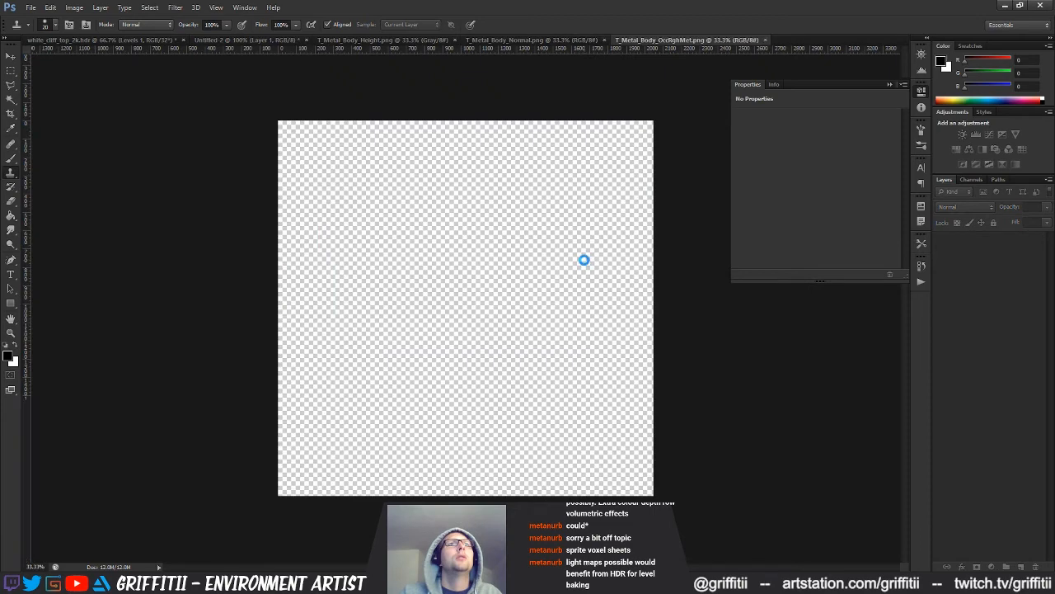
- Examine the curved red stripe in T_Metal_Body_BaseColor.png up close, and close that document
key("z")
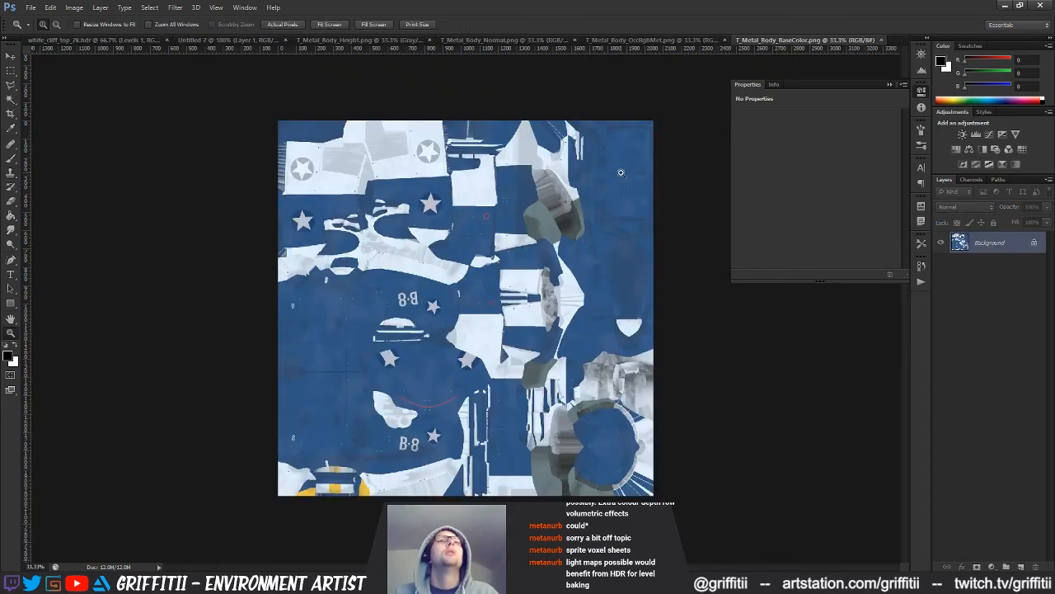
left_click(622, 174)
left_click(342, 515)
left_click_drag(342, 514, 451, 429)
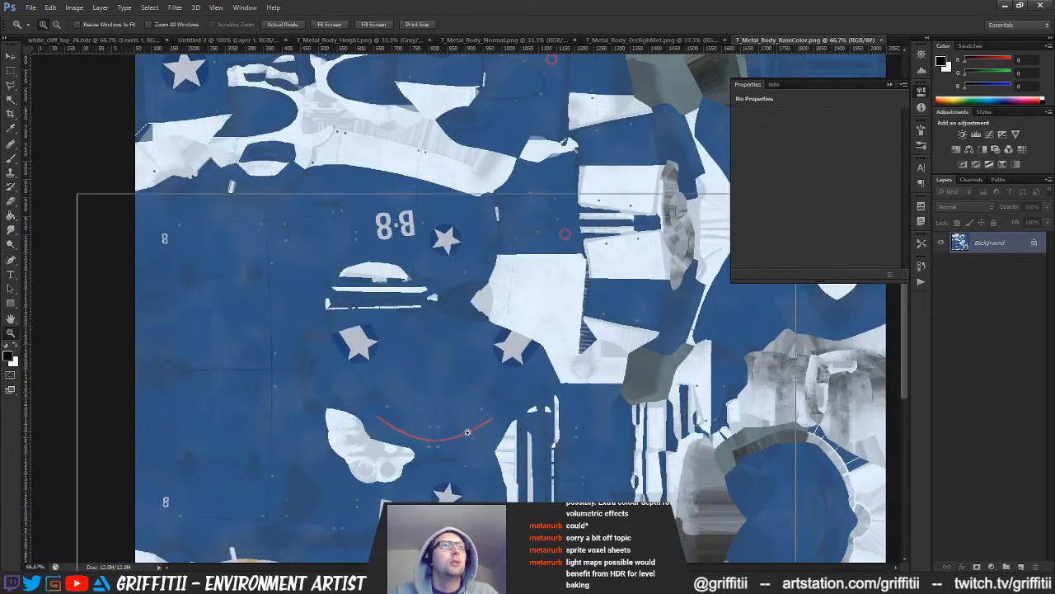
left_click(468, 432)
scroll(435, 396, "down", 2)
left_click(499, 359)
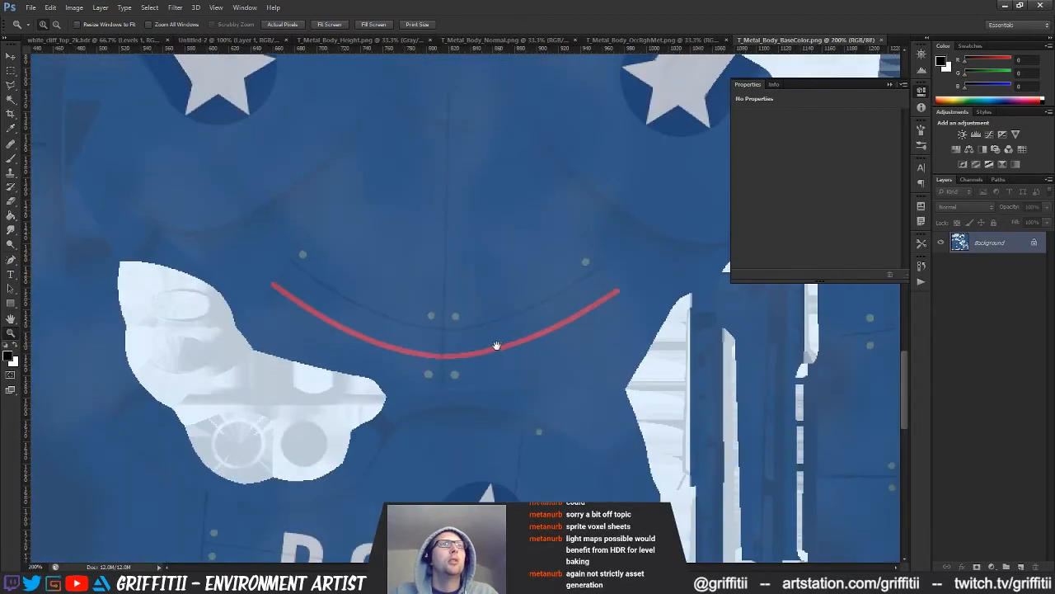
left_click_drag(496, 346, 480, 350)
left_click(881, 40)
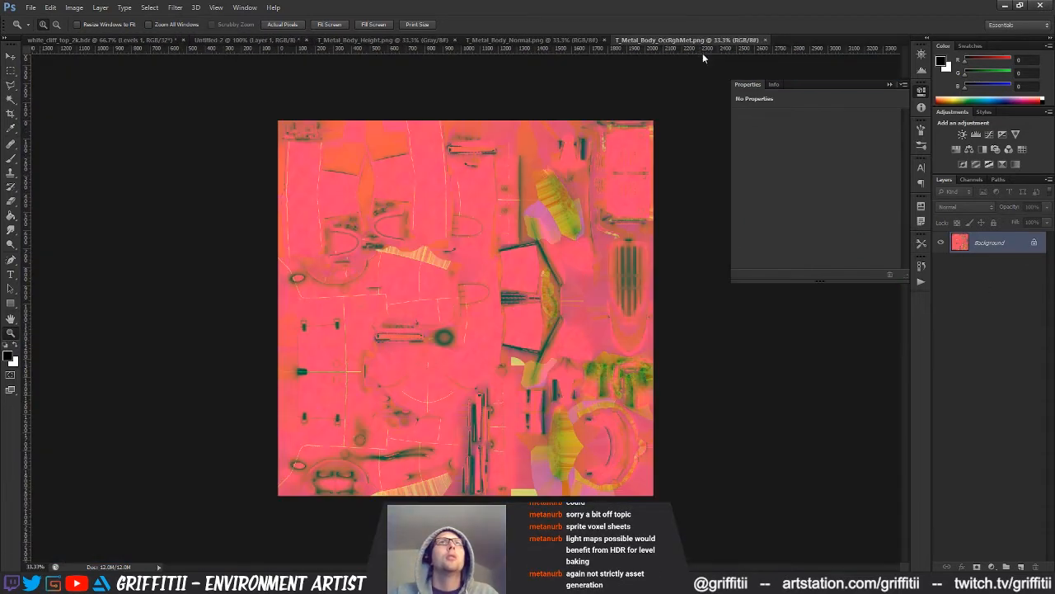
- Close T_Metal_Body_Height.png and examine the large curved line in T_Metal_Body_Normal.png up close
left_click(380, 41)
left_click(454, 40)
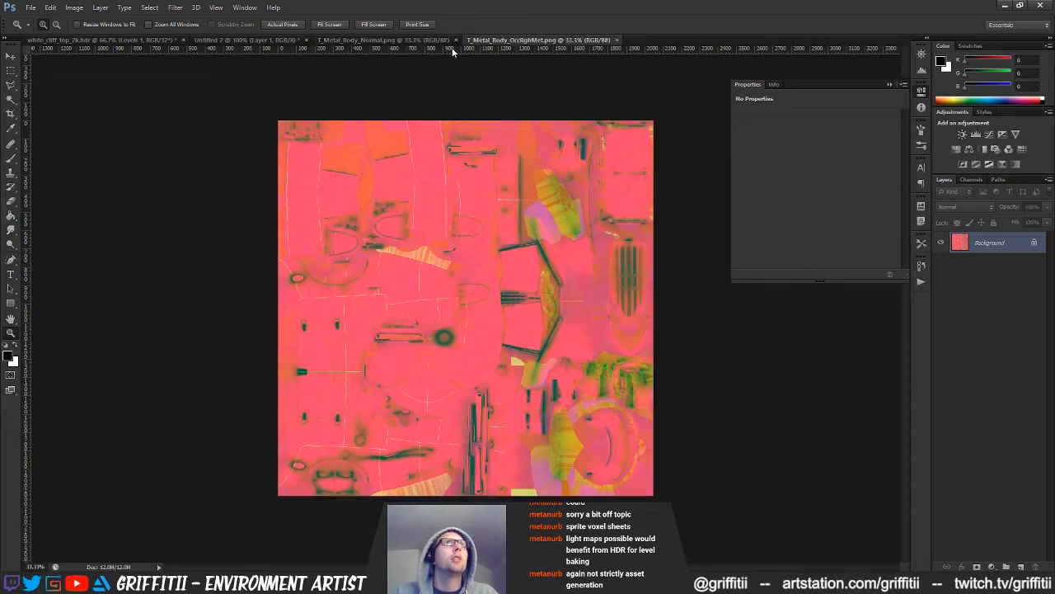
left_click(387, 40)
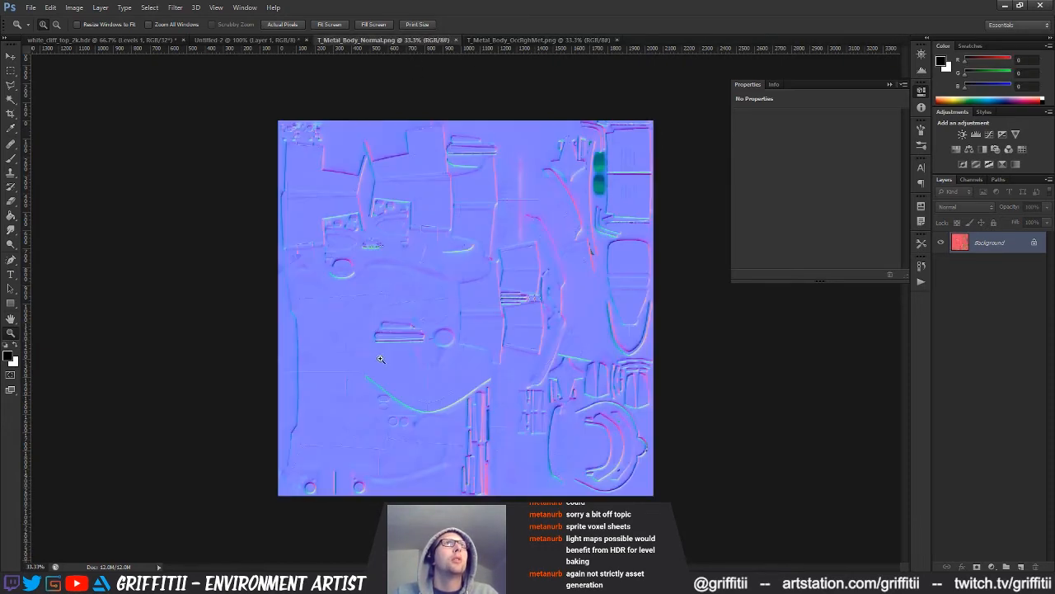
left_click(433, 410)
left_click(433, 412)
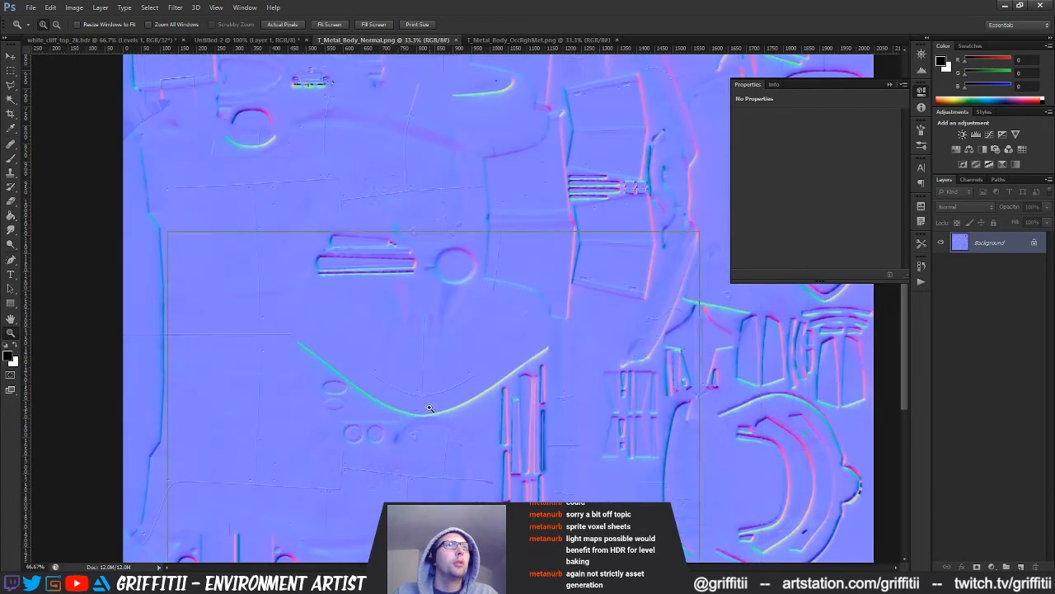
left_click(437, 414)
left_click(439, 420)
left_click(476, 425)
left_click_drag(489, 324, 480, 356)
- Examine the Red, Green and Blue channels of T_Metal_Body_OccRghMet.png individually around the curved stripe area
left_click(526, 40)
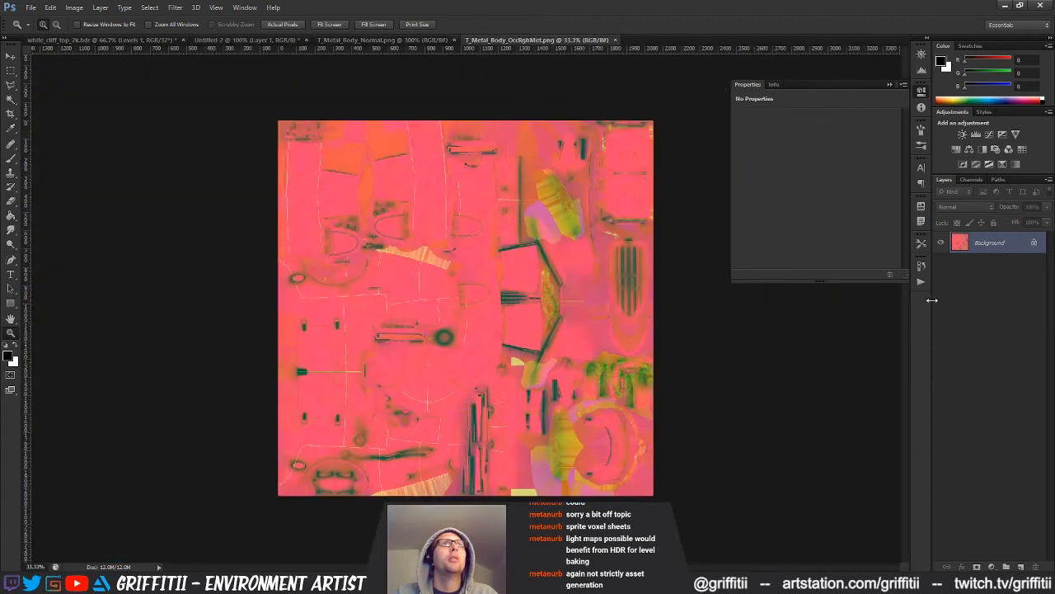
left_click(971, 179)
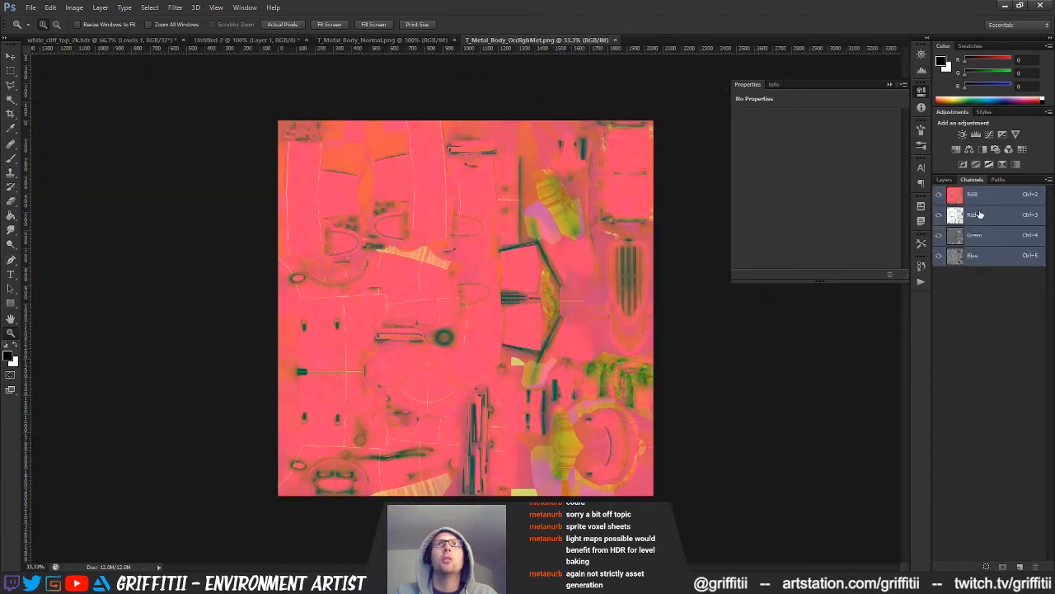
left_click(975, 214)
left_click(421, 417)
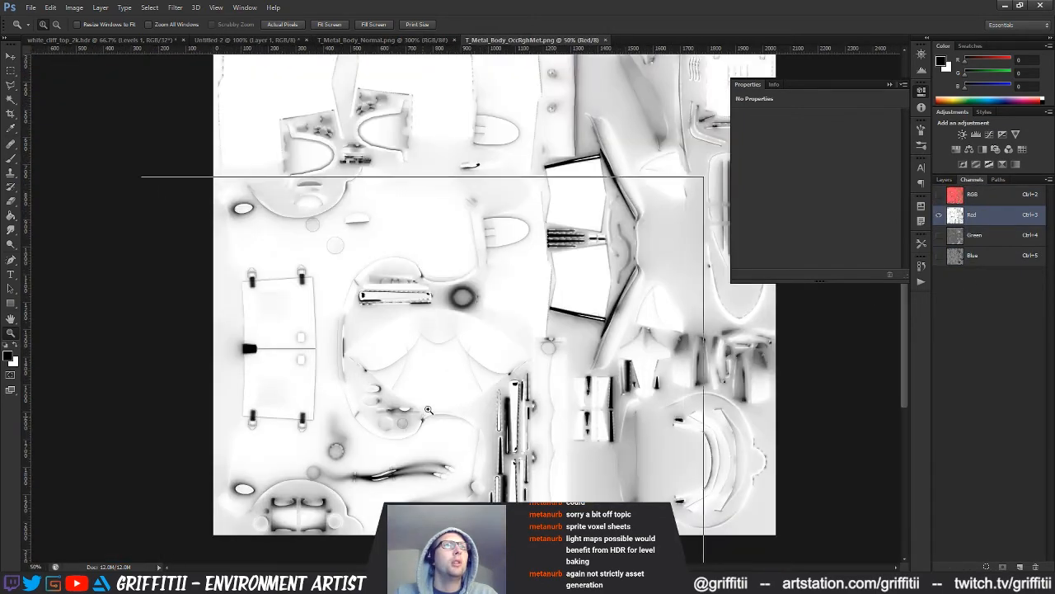
left_click(422, 418)
left_click(422, 418)
left_click(978, 236)
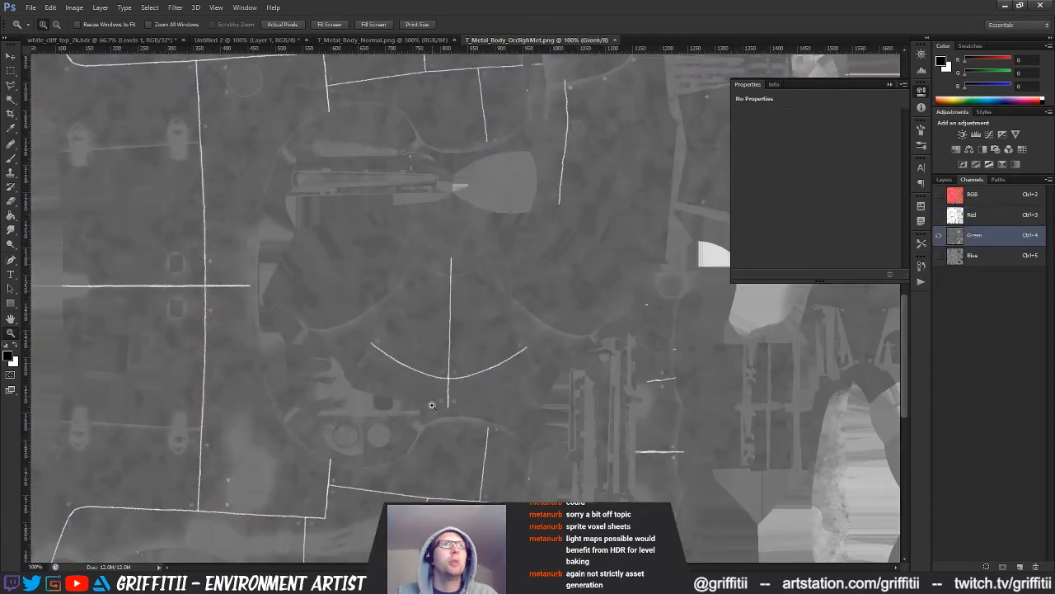
left_click(460, 375)
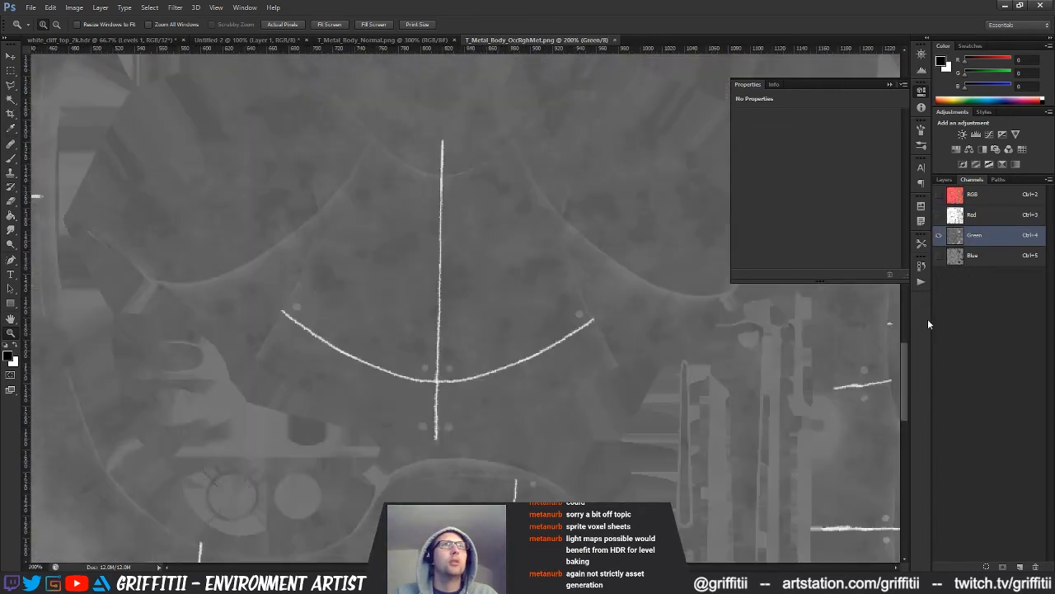
left_click(991, 257)
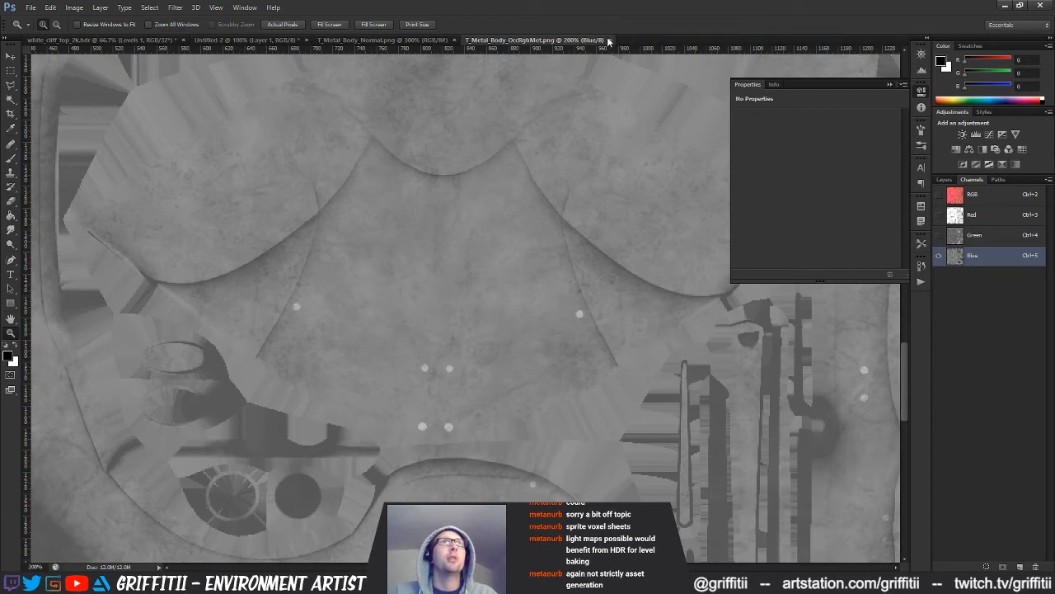
- Close the T_Metal_Body_Normal.png and T_Metal_Body_OccRghMet.png documents and switch to MODO
left_click(453, 40)
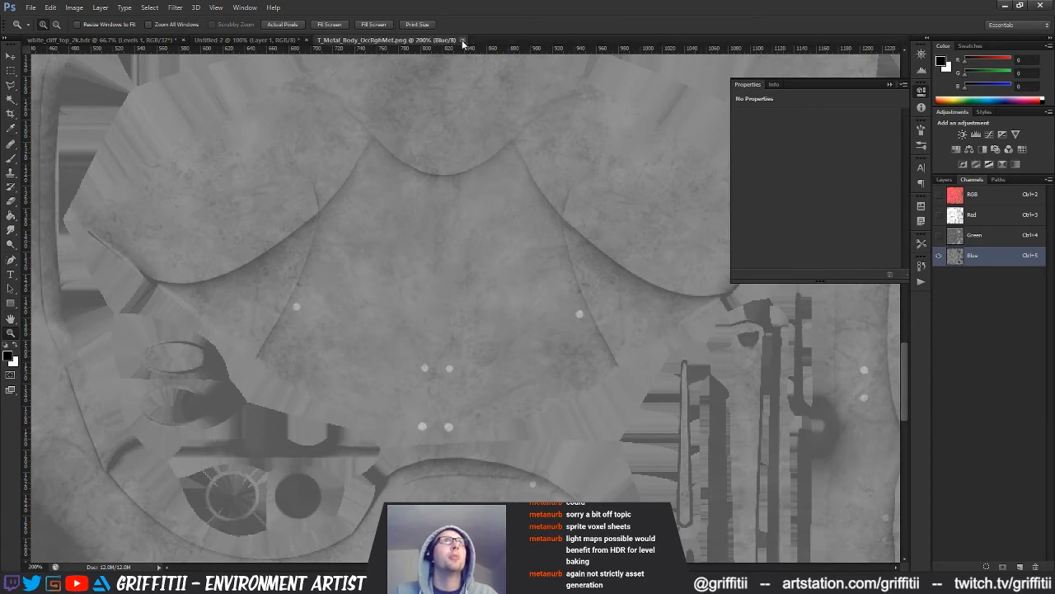
left_click(462, 39)
key("alt+Tab")
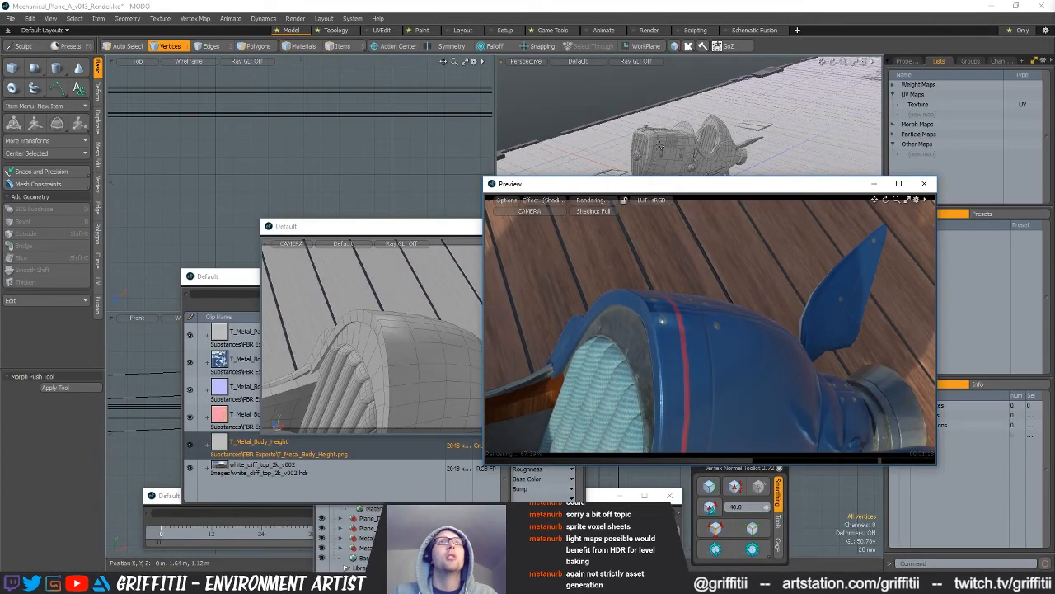
- Move the Preview window clear of the perspective view and select the outer and inner edge loops of the cowl's front rim
left_click_drag(766, 188, 559, 332)
key("3")
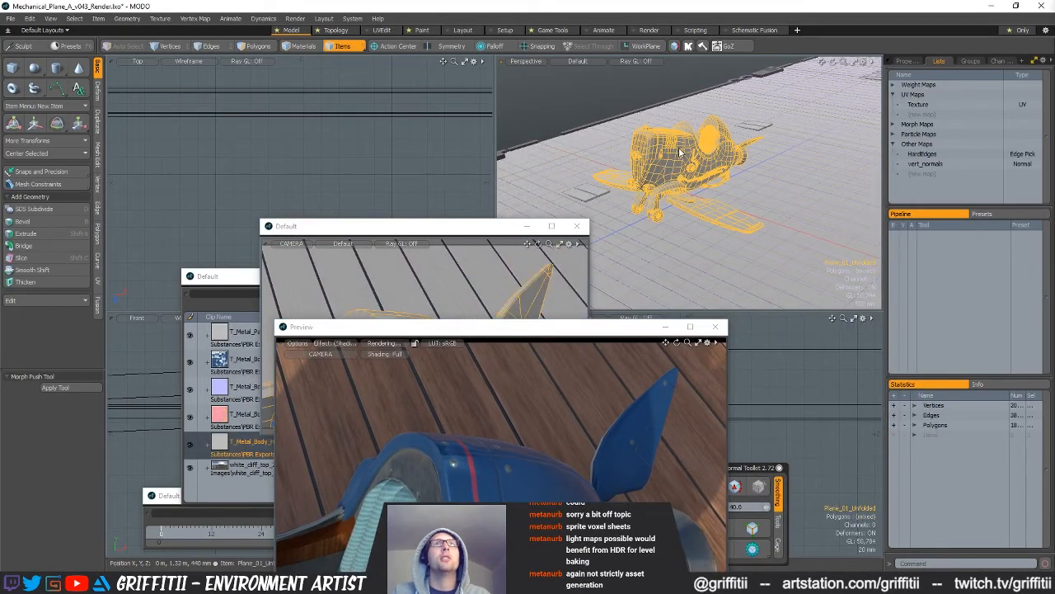
scroll(709, 125, "up", 5)
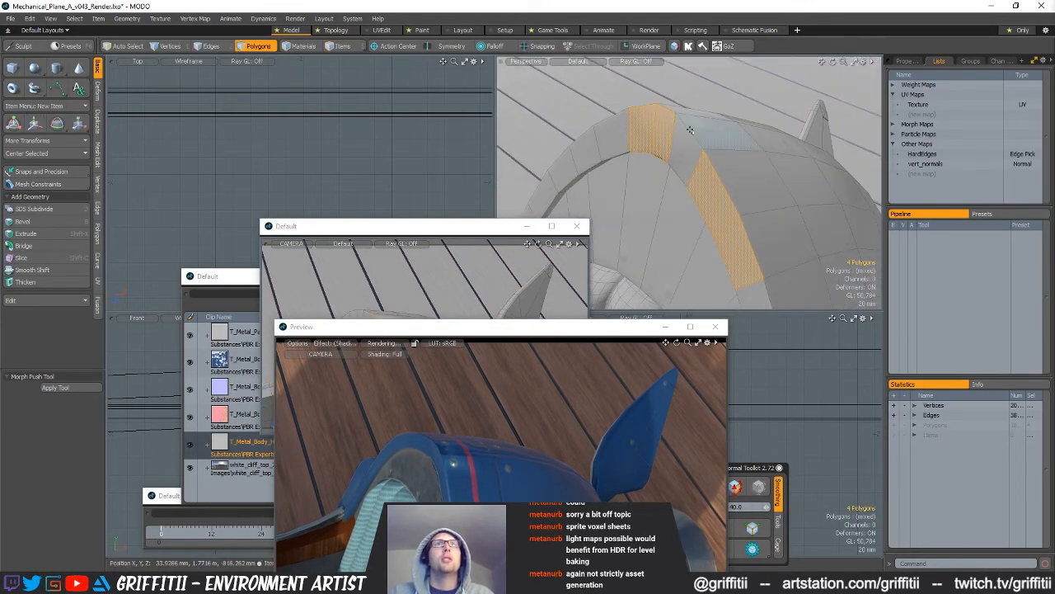
key("1")
key("3")
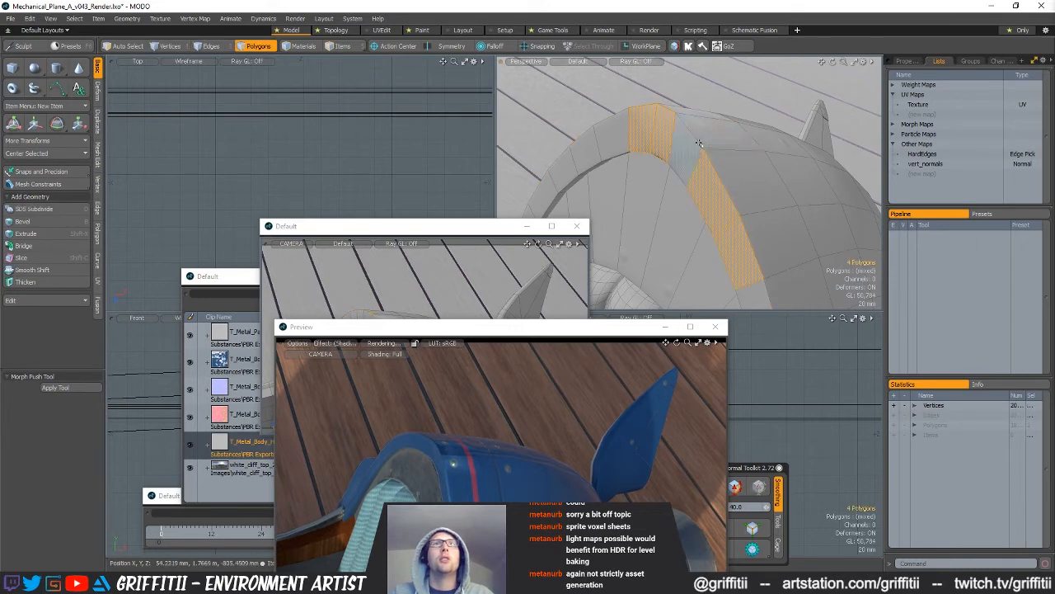
key("]")
key("2")
double_click(694, 134)
double_click(672, 167, "shift")
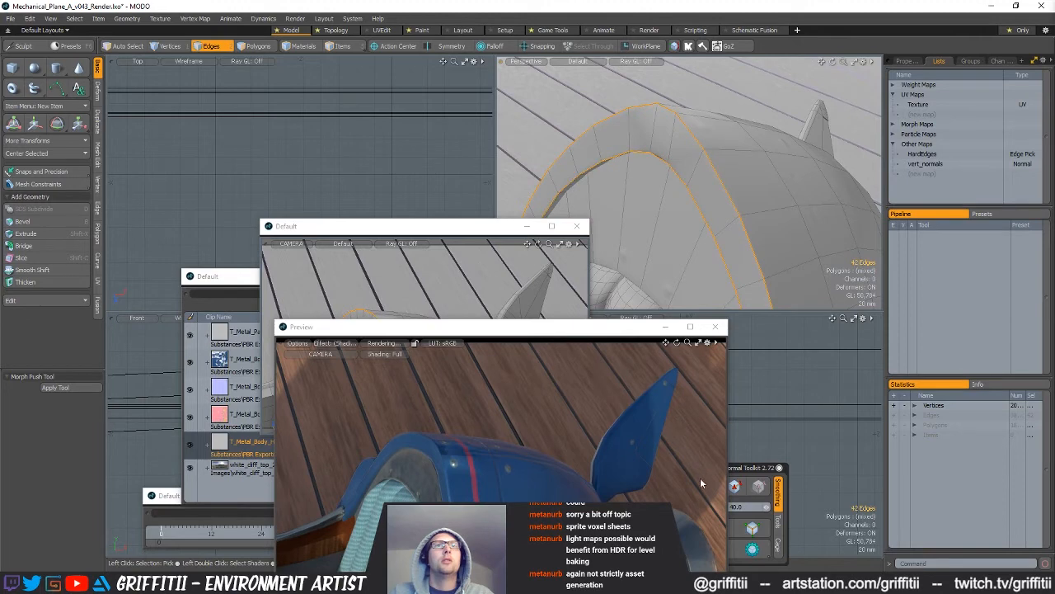
- Harden the selected rim edge loops with the Vertex Normal Toolkit and pause the preview render
left_click_drag(747, 469, 817, 447)
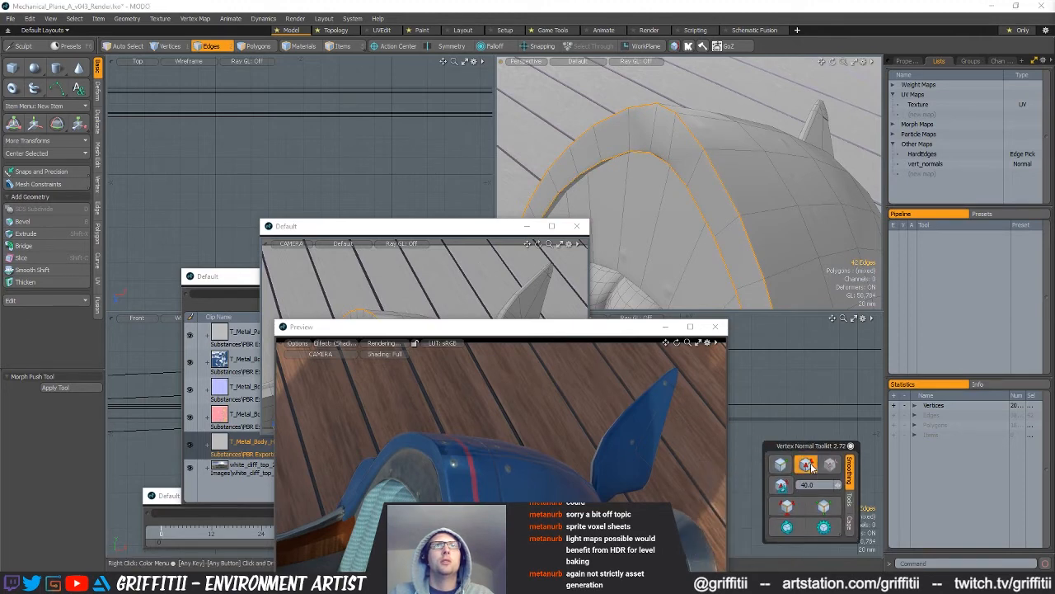
left_click_drag(681, 231, 775, 206, "alt")
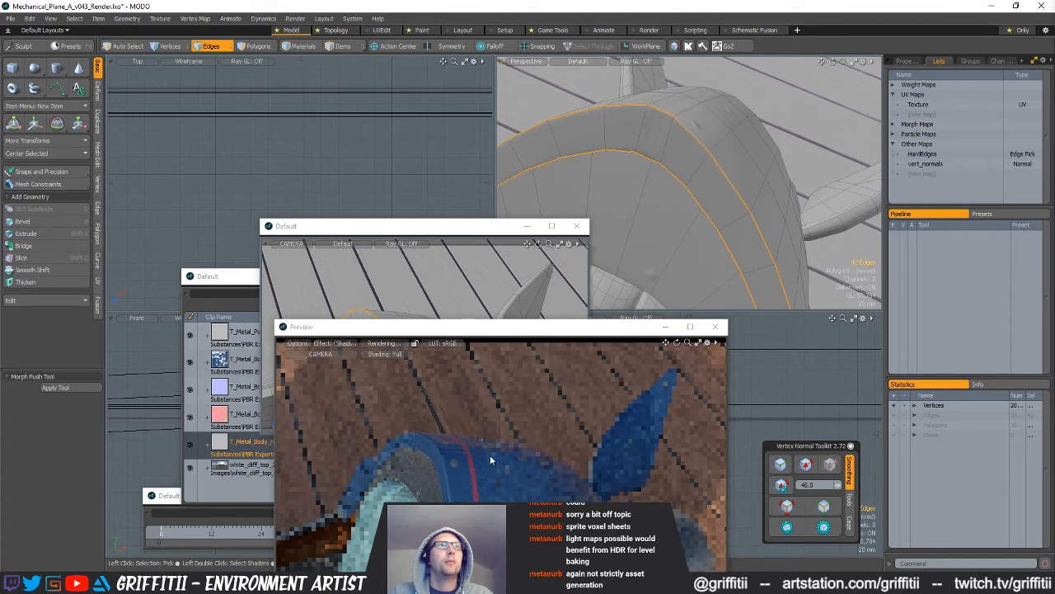
left_click(392, 344)
- Isolate the cowl's polygons by hiding all other geometry, and move the Preview window away from the perspective view
key("3")
mouse_move(701, 178)
left_mouse_down("alt")
mouse_move(765, 167)
mouse_move(691, 167)
left_mouse_up("alt")
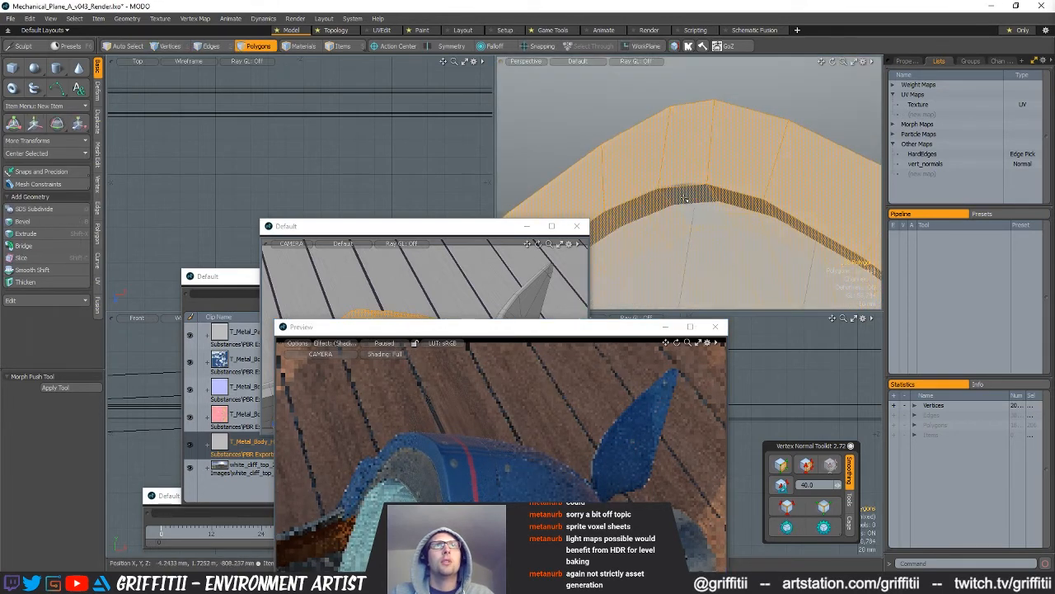
left_click(727, 156, "ctrl")
key("ctrl+z")
key("shift+h")
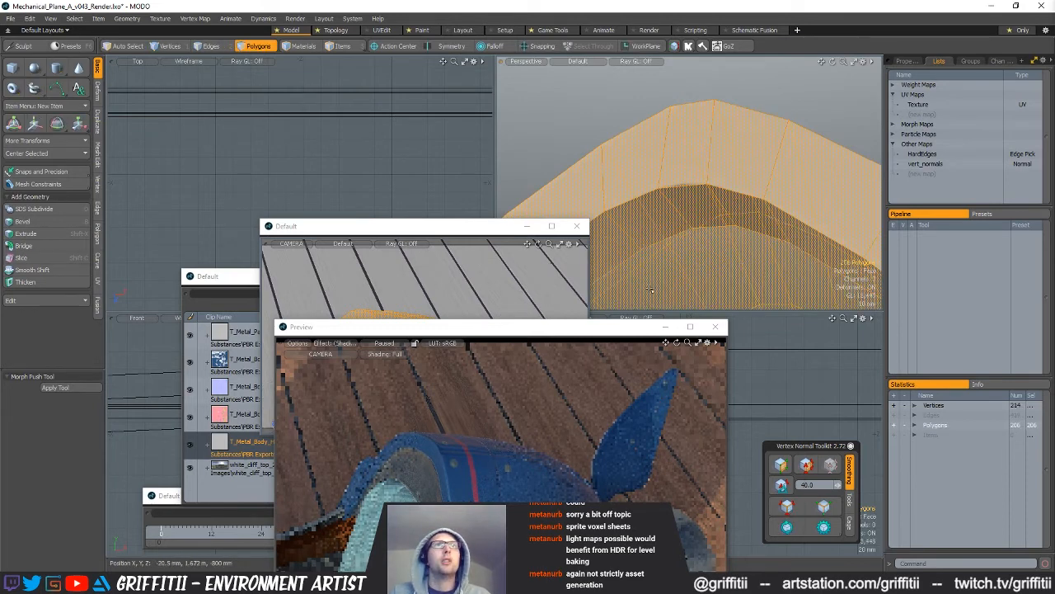
left_click_drag(643, 329, 362, 256)
left_click_drag(726, 189, 746, 212, "alt")
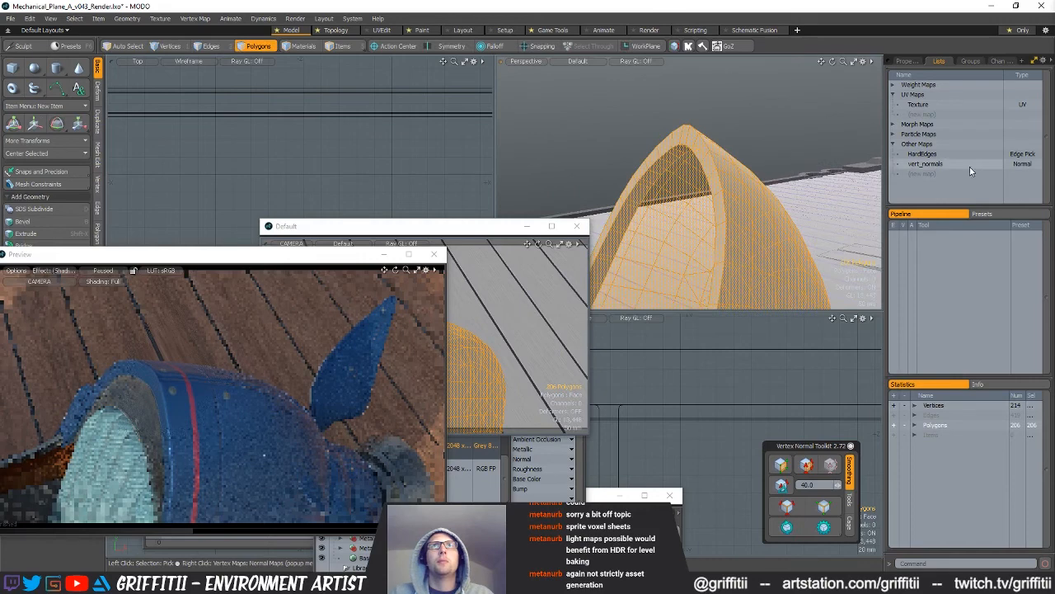
- Select the HardEdges edge map and look over the isolated cowl's rim from the front
right_click(932, 157)
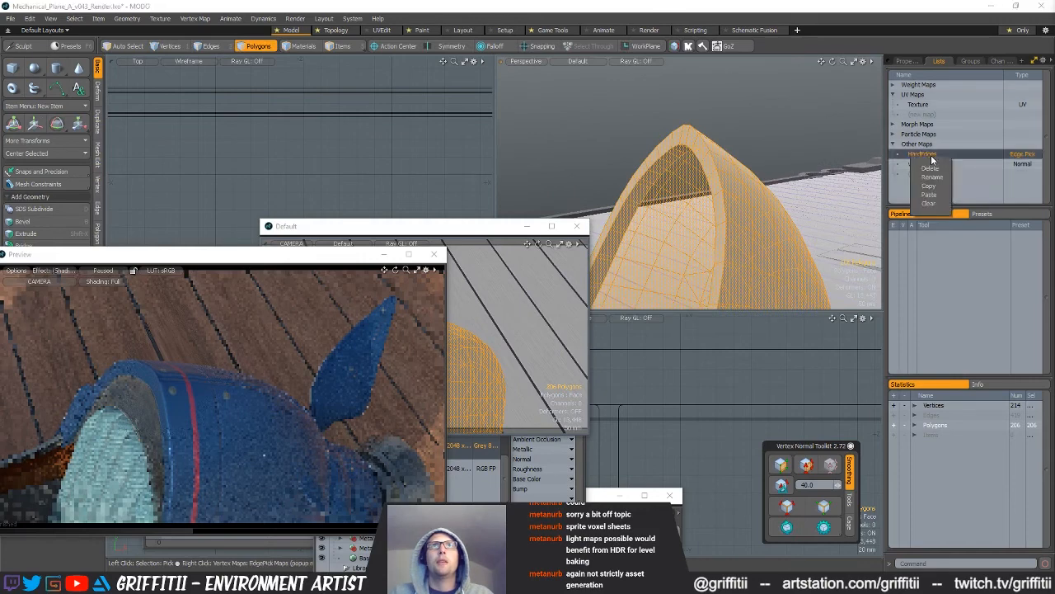
left_click(828, 152)
mouse_move(825, 155)
left_mouse_down("alt")
mouse_move(759, 204)
mouse_move(824, 163)
left_mouse_up("alt")
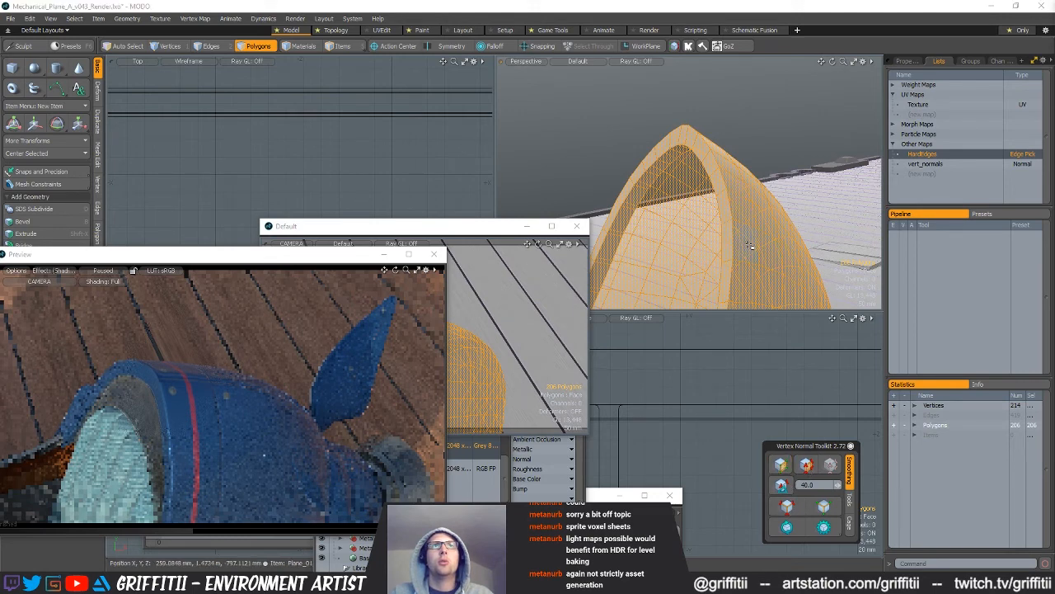
left_click_drag(750, 225, 791, 283, "alt")
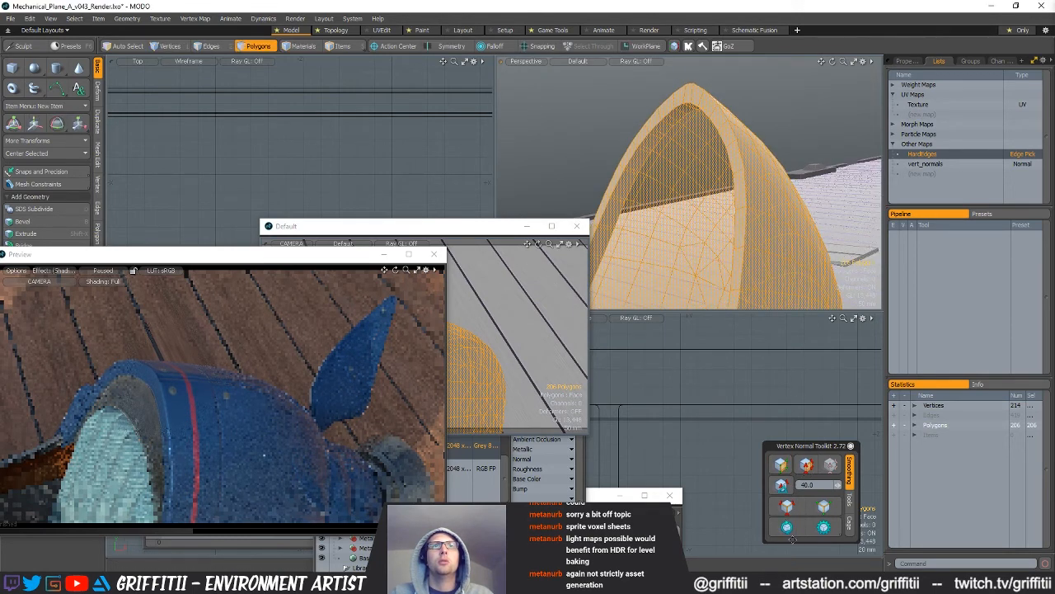
left_click_drag(770, 202, 774, 206, "alt")
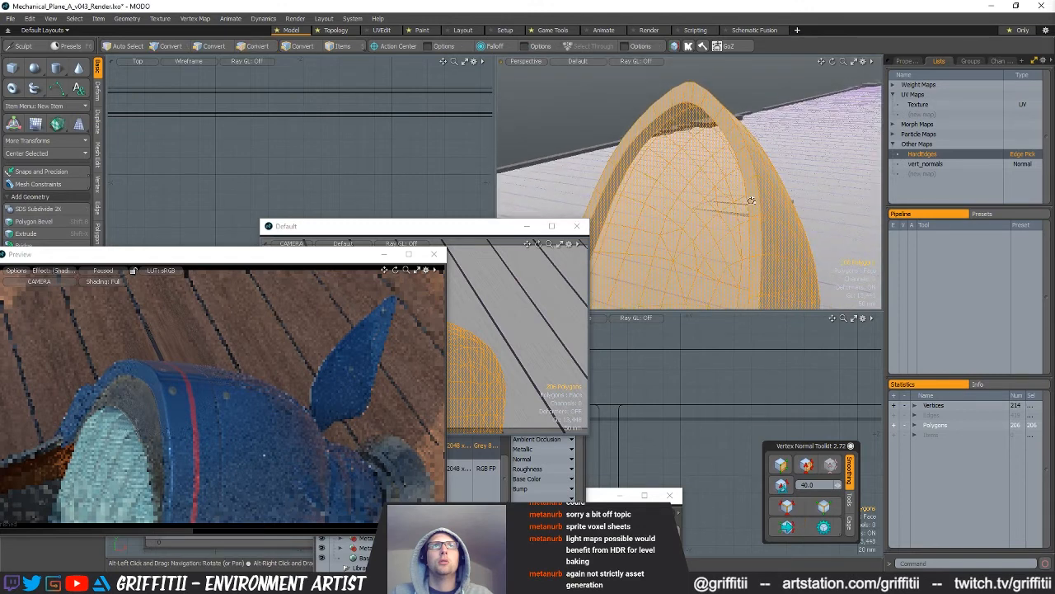
- Soften all edges of the isolated cowl with the Vertex Normal Toolkit, clear the selection and select the Texture UV map
key("2")
left_click(784, 464)
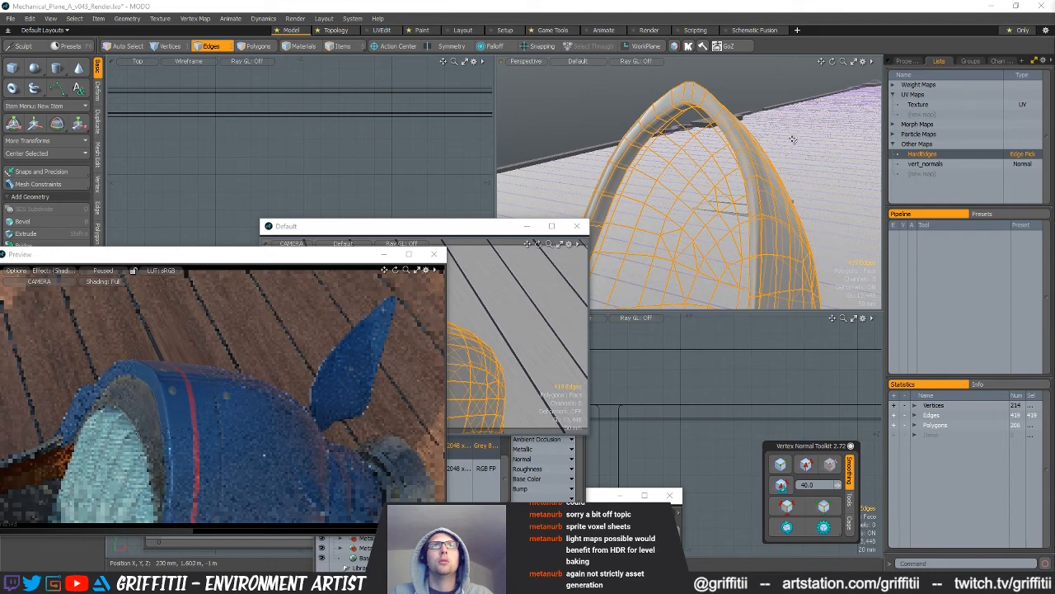
left_click(762, 84)
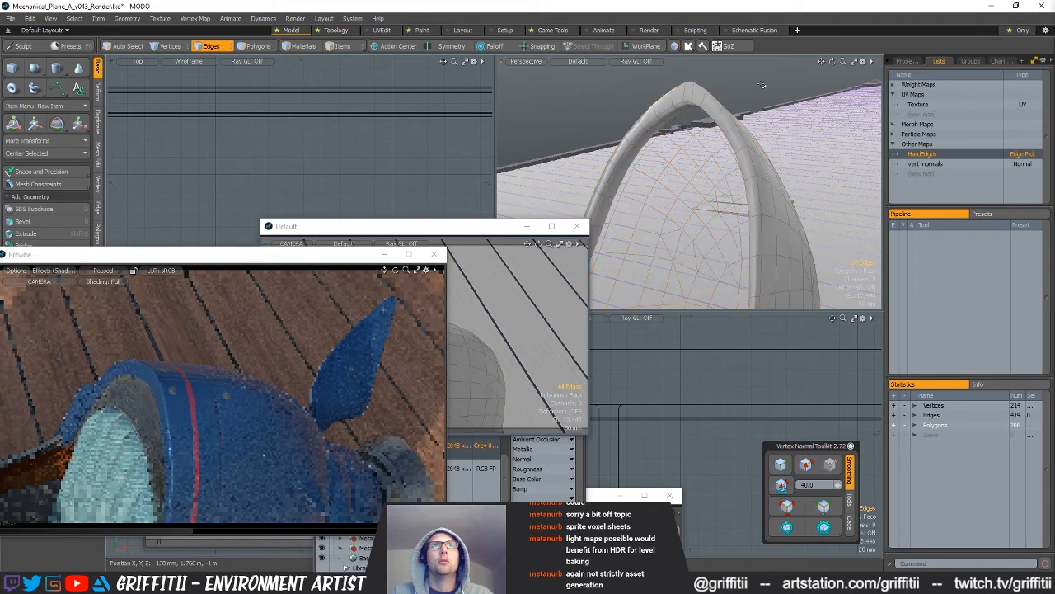
left_click(940, 104)
- Unhide the rest of the plane and isolate the curved body section with the notched front edge
left_click_drag(781, 199, 715, 276, "alt")
left_click_drag(762, 201, 803, 203, "alt")
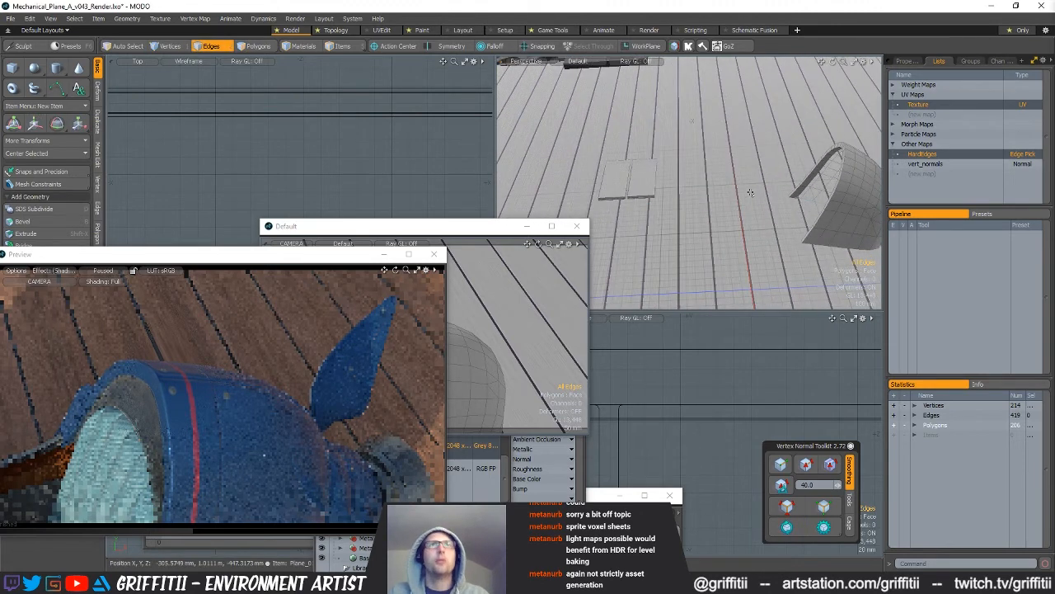
key("u")
key("3")
double_click(661, 167)
double_click(665, 134, "shift")
key("shift+h")
left_click_drag(714, 179, 726, 199, "alt")
scroll(709, 194, "up", 5)
key("1")
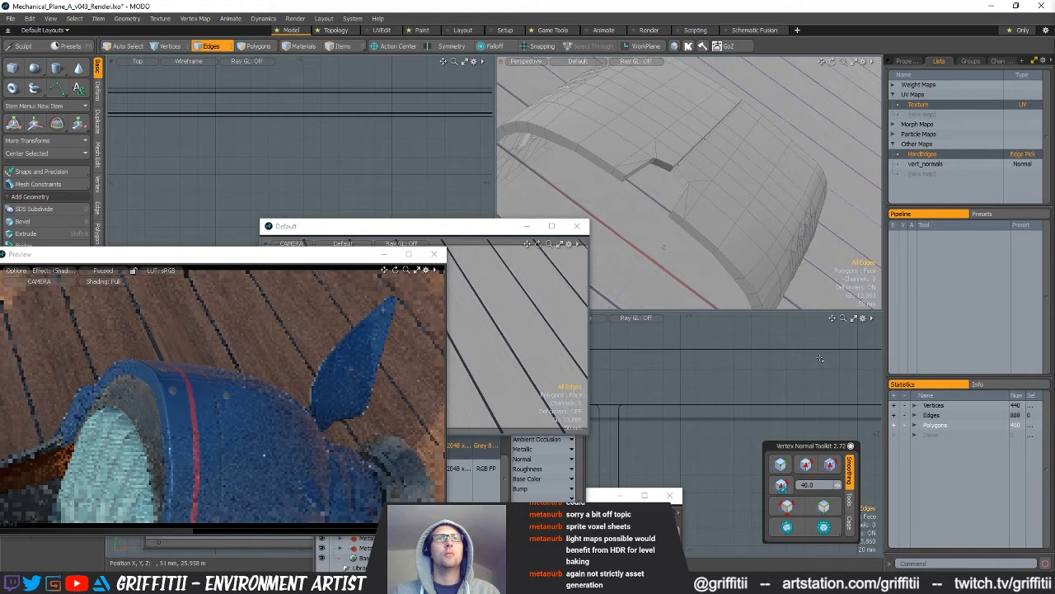
- Select the soft edges of the isolated body section with the Vertex Normal Toolkit
left_click(826, 511)
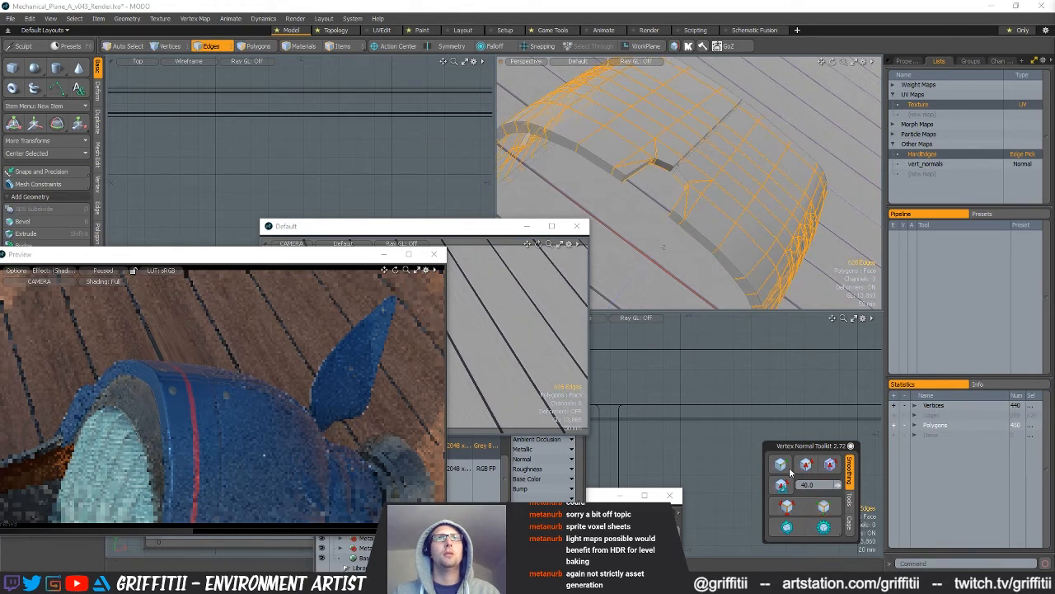
scroll(681, 223, "down", 8)
scroll(351, 153, "down", 14)
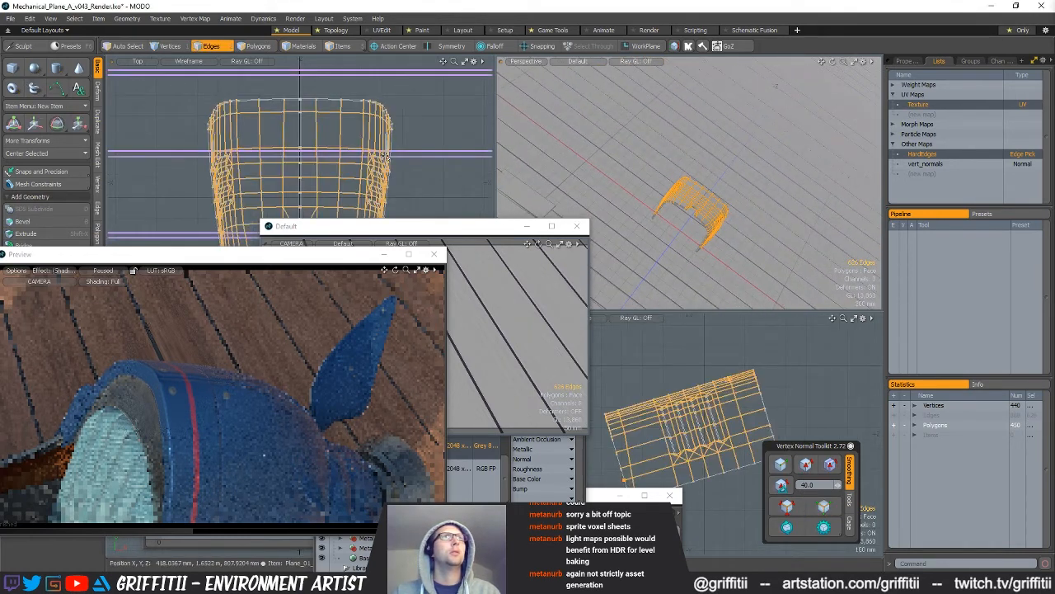
- Smooth all edges of the isolated body section with the Vertex Normal Toolkit and clear the edge selection
right_click_drag(379, 97, 437, 198)
left_click(826, 508)
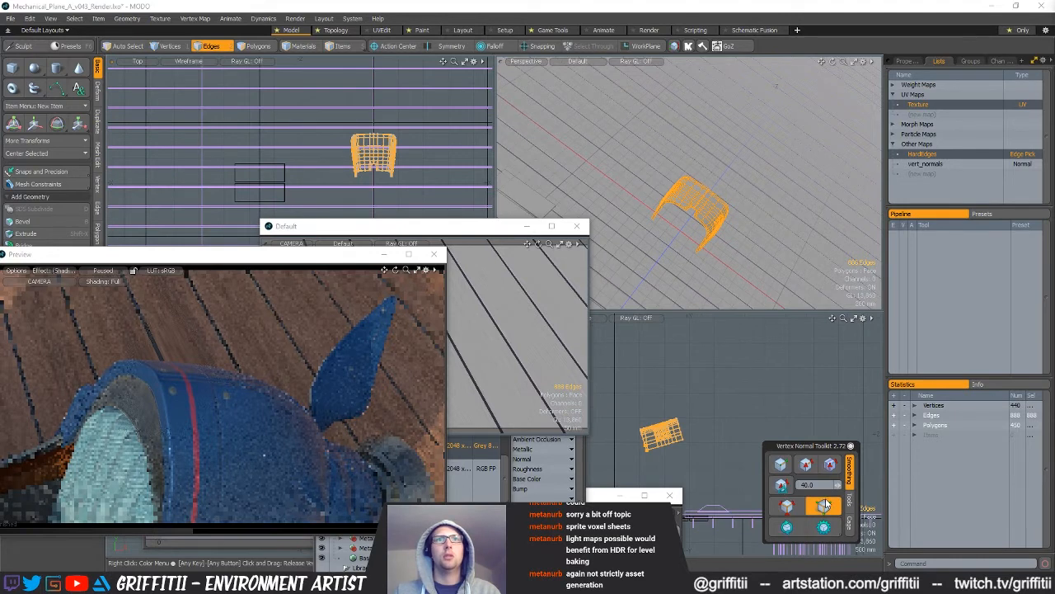
scroll(749, 238, "up", 6)
scroll(794, 209, "down", 3)
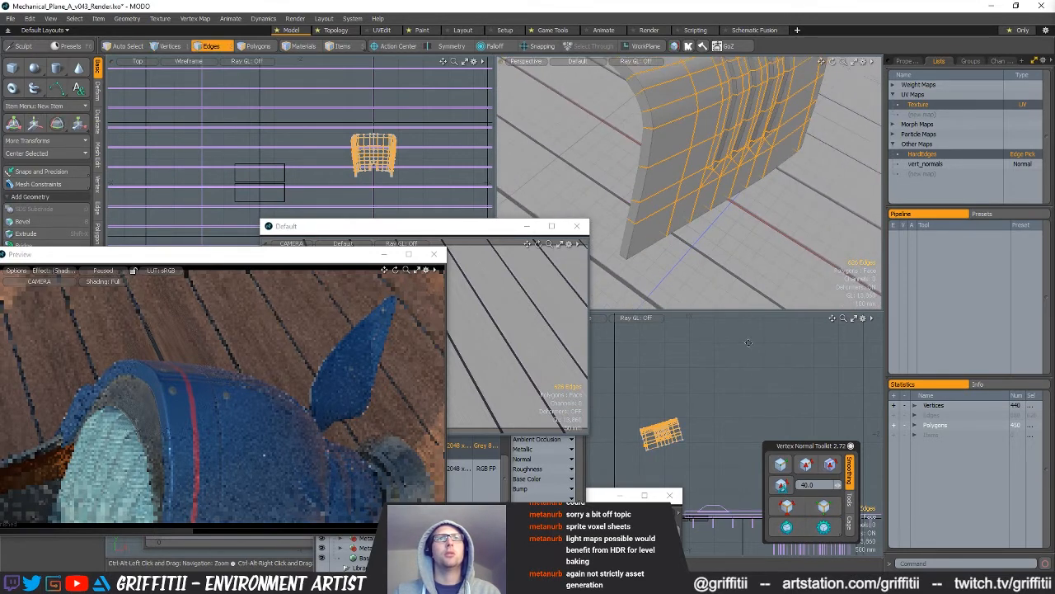
left_click(780, 464)
left_click_drag(699, 143, 757, 192, "alt")
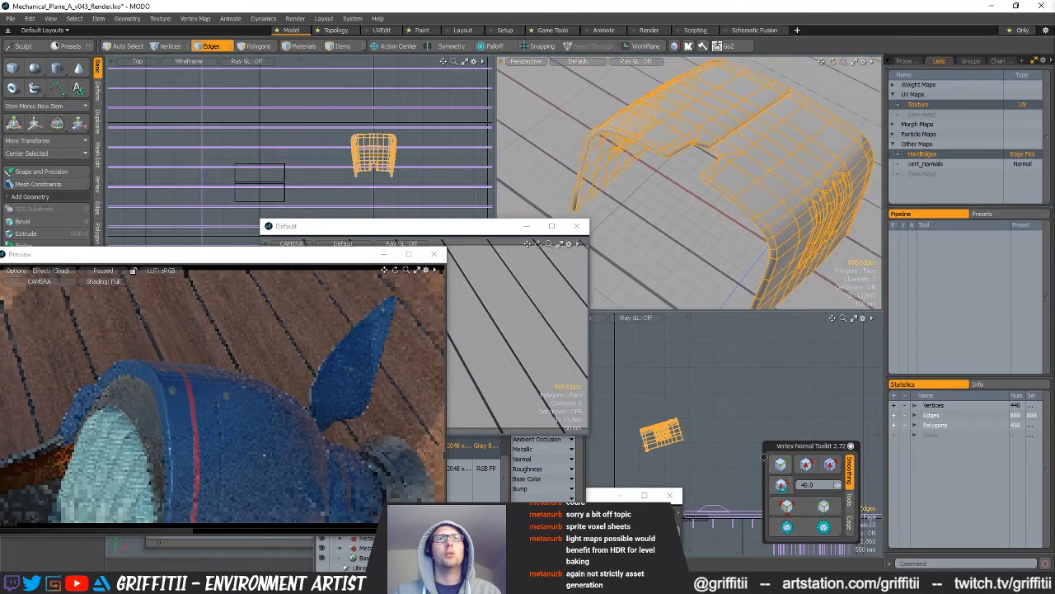
left_click(786, 527)
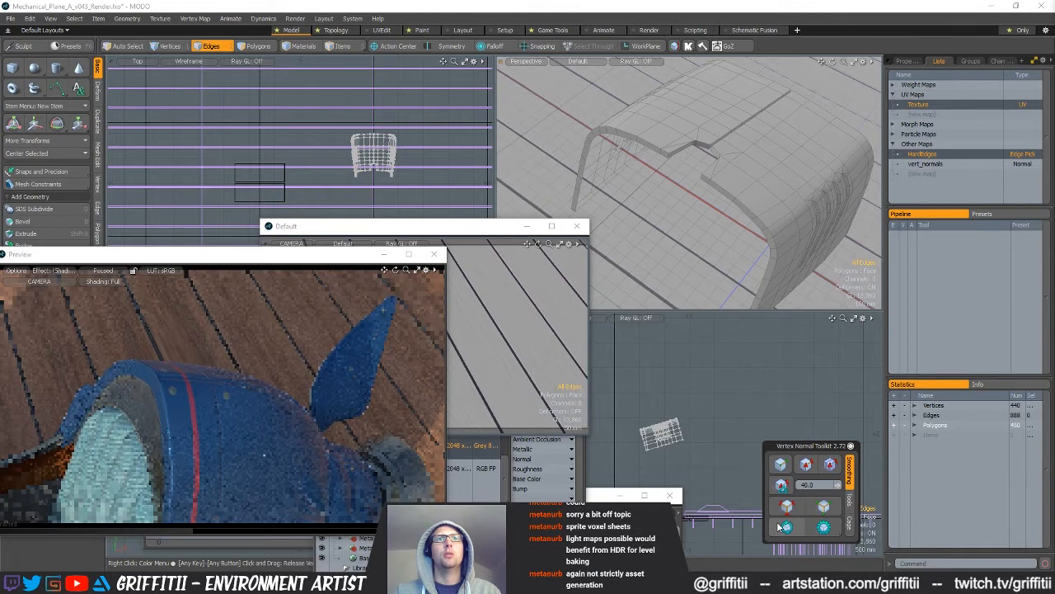
scroll(752, 146, "down", 5)
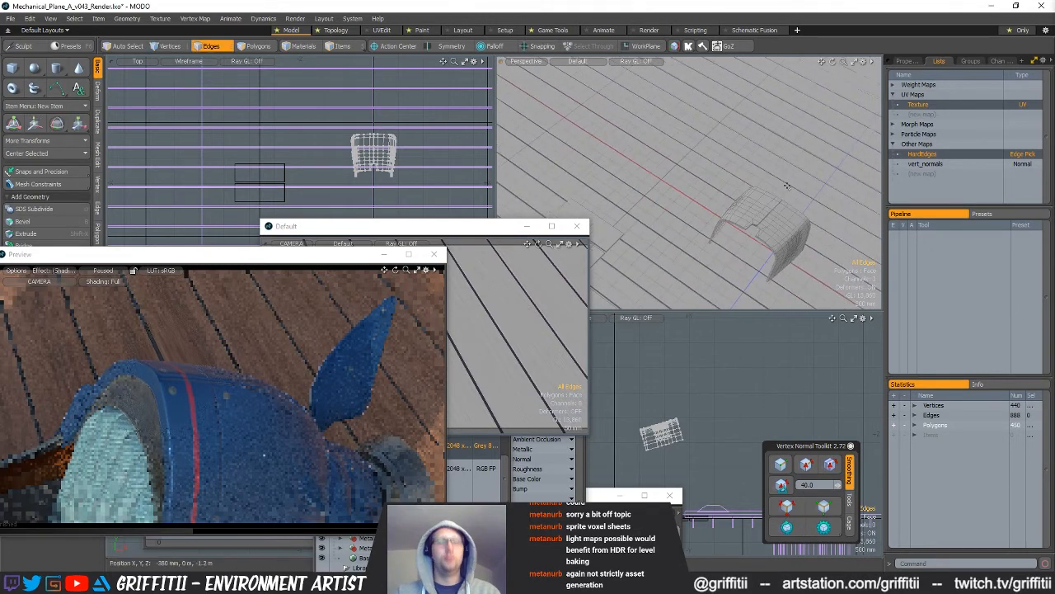
- Unhide the rest of the model and isolate the curved cowl around the folded plane's ribbed cockpit cover
key("u")
left_click_drag(784, 187, 800, 195, "alt")
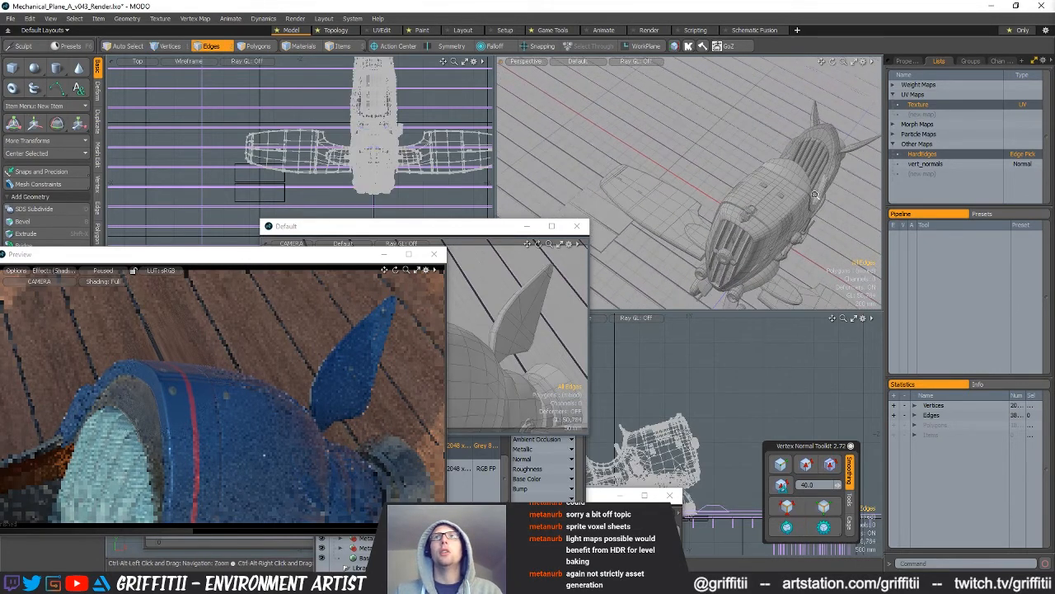
left_click_drag(834, 129, 737, 148, "alt")
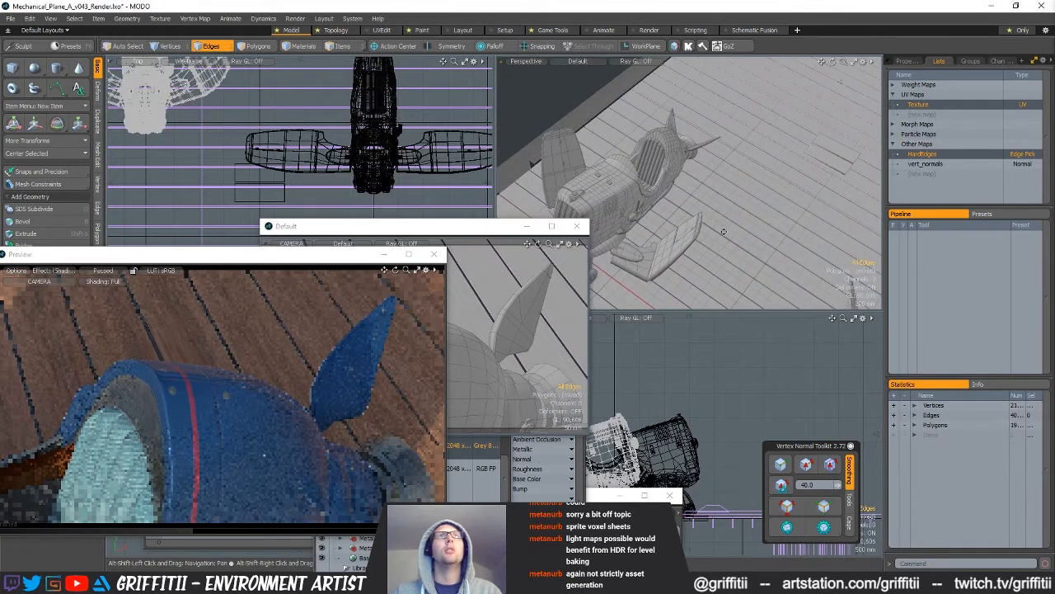
key("3")
key("shift+a")
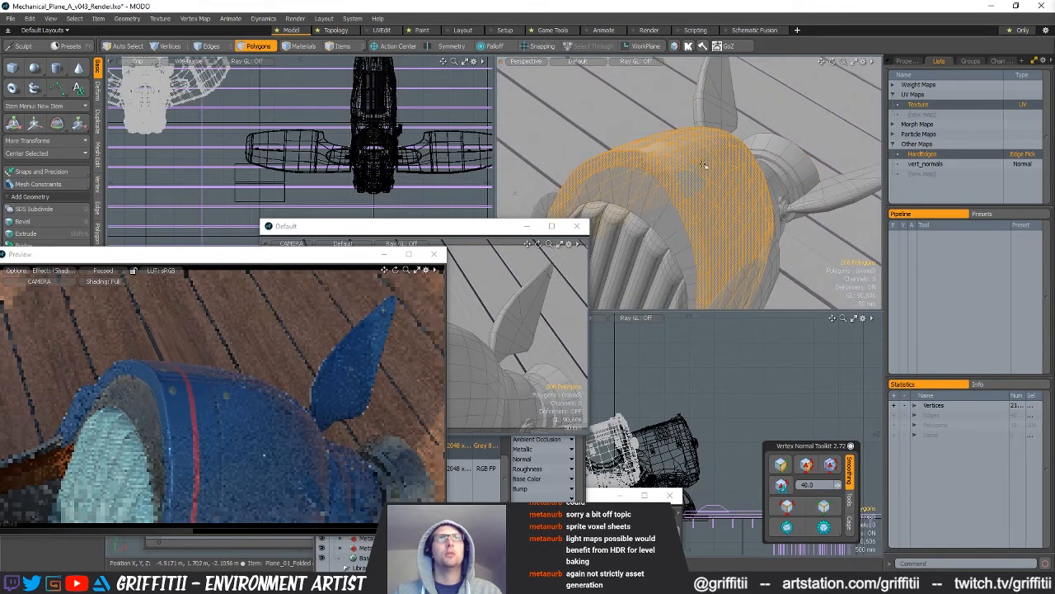
key("shift+h")
left_click_drag(715, 161, 695, 162, "alt")
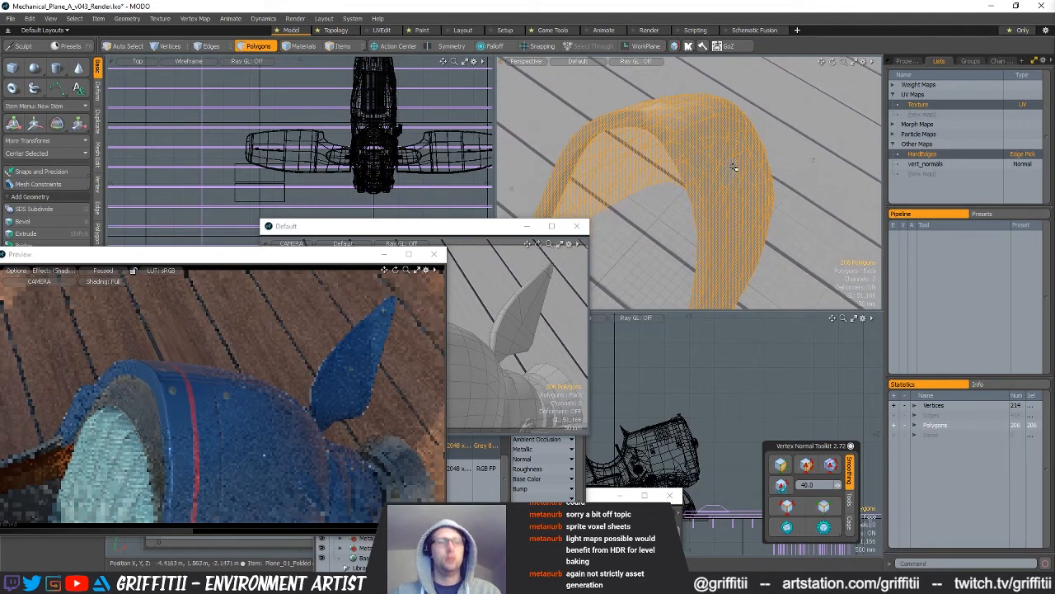
- Clear the isolated cowl's edge selection and harden its border edges with the Vertex Normal Toolkit
key("2")
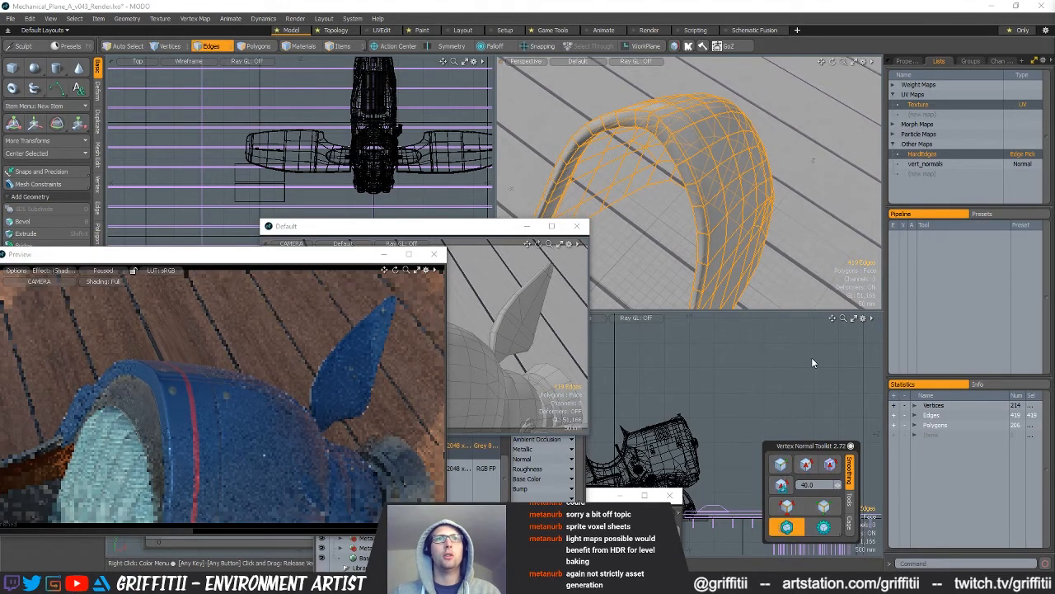
left_click(800, 284)
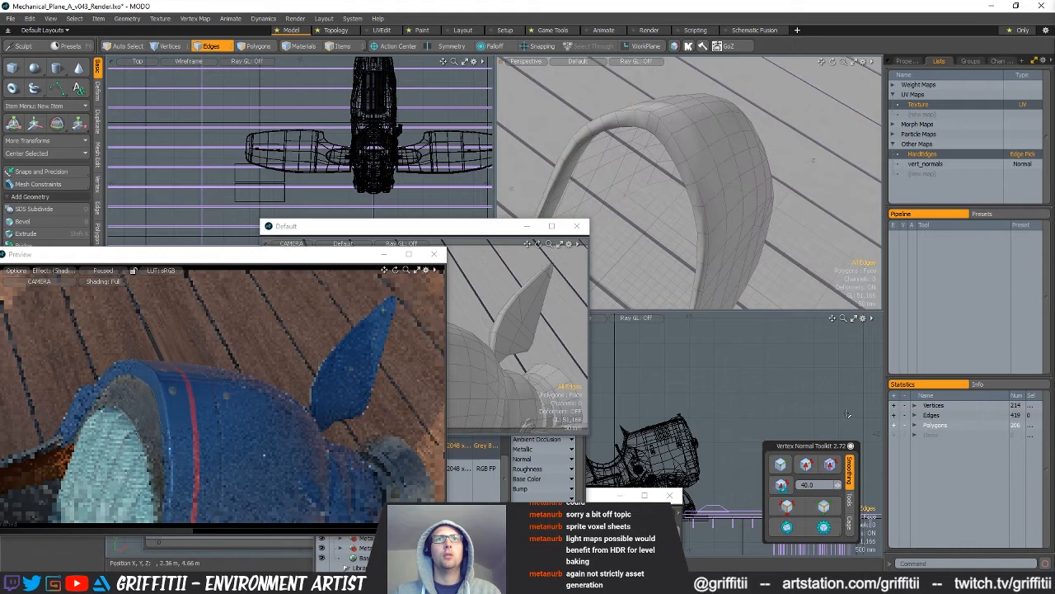
left_click(831, 465)
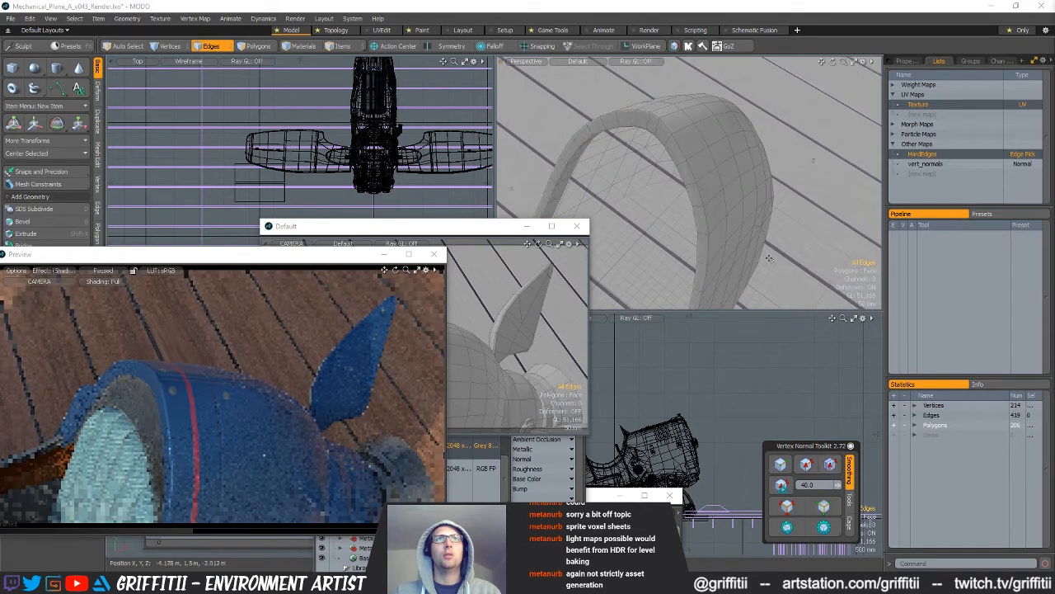
left_click_drag(742, 248, 782, 197, "alt")
- Unhide everything and isolate the folded plane's curved body section with the notched front edge
key("u")
key("3")
left_click(713, 175)
left_click(669, 128, "shift")
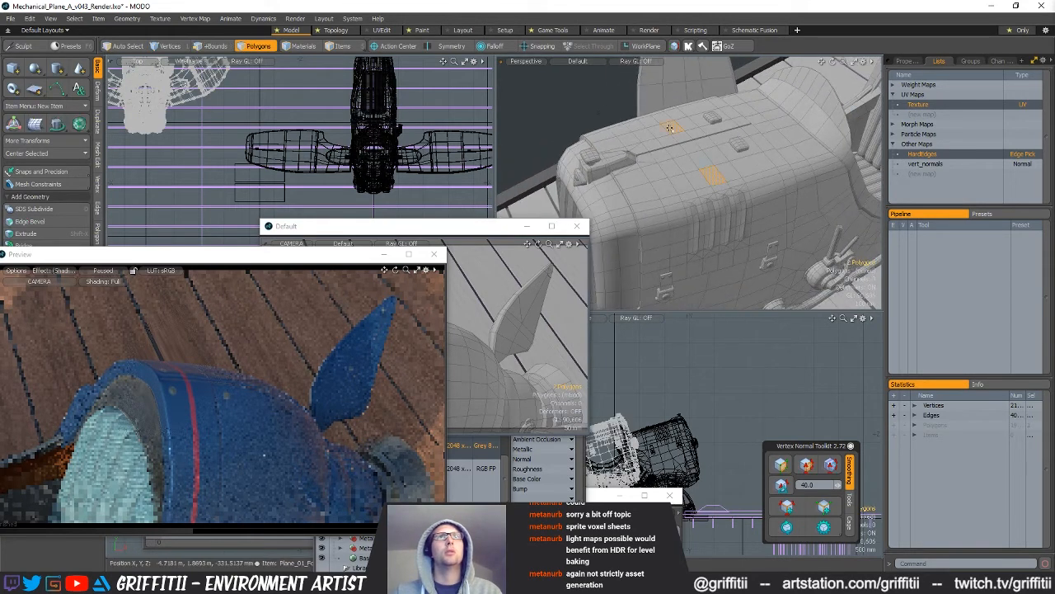
key("]")
key("shift+h")
left_click_drag(747, 194, 693, 247, "alt")
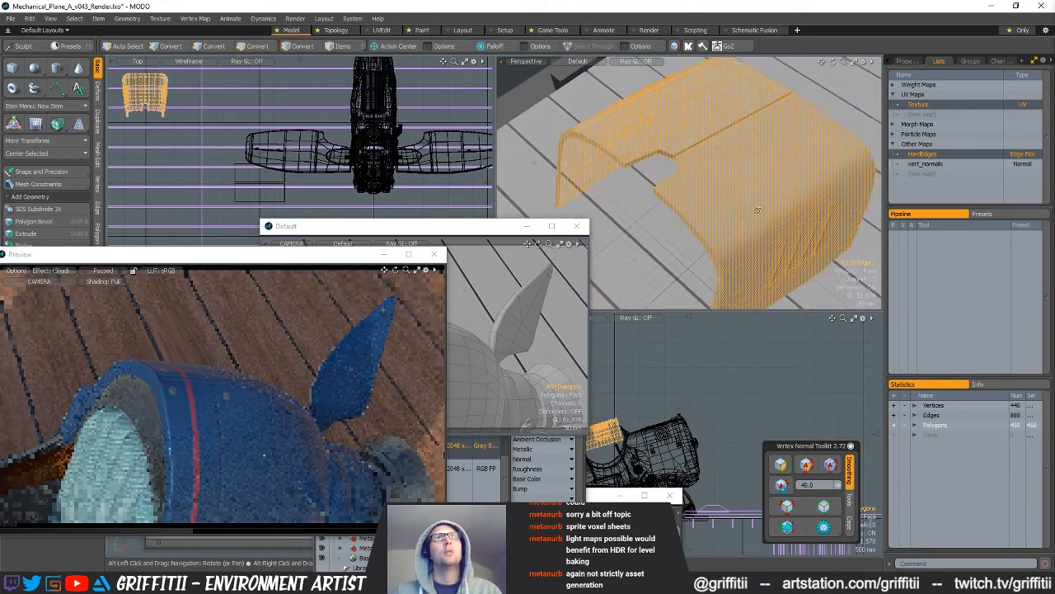
- Correct the isolated section's smooth and hard edge normals with the Vertex Normal Toolkit and clear the edge selection
key("Tab")
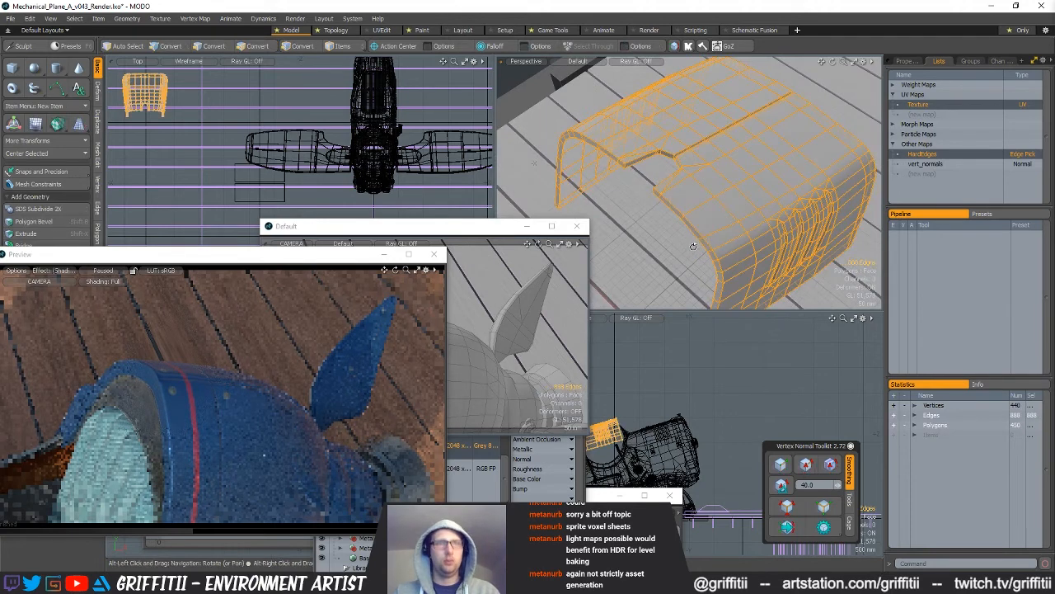
key("2")
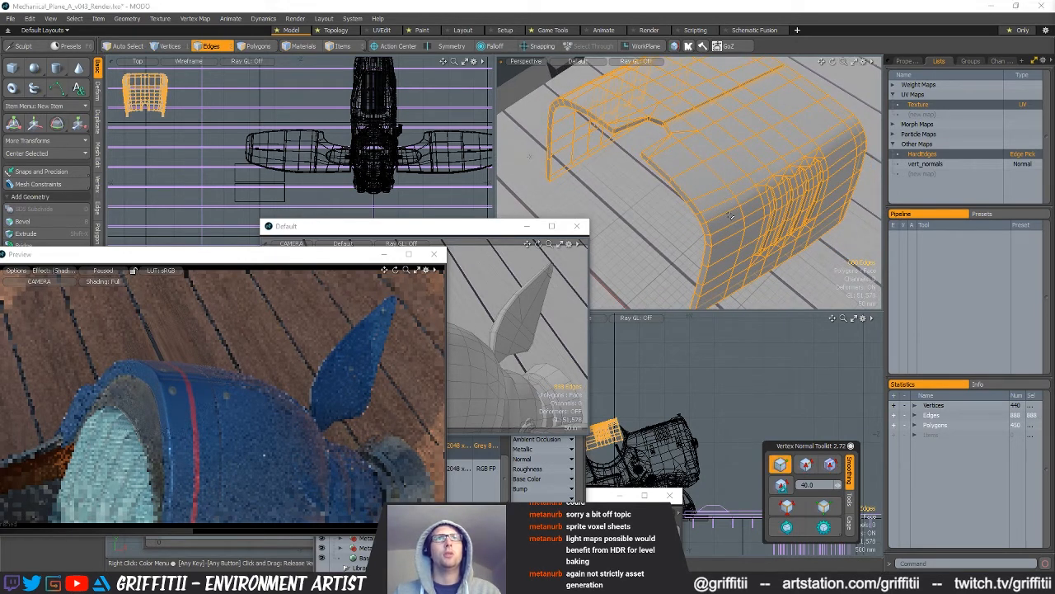
left_click(779, 484)
mouse_move(779, 305)
left_mouse_down("alt")
mouse_move(765, 307)
mouse_move(777, 304)
left_mouse_up("alt")
left_click(855, 377)
left_click(830, 467)
left_click(794, 529)
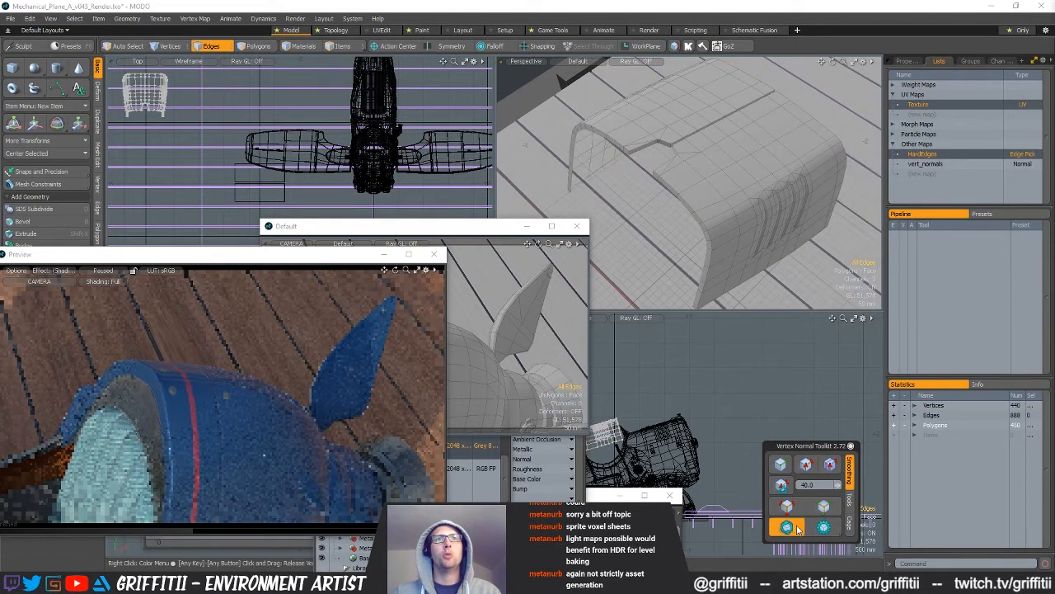
- Unhide both planes, return to polygon selection and pull the camera view back to frame the whole scene
left_click_drag(726, 194, 595, 215, "ctrl+alt")
key("u")
left_click_drag(709, 204, 669, 166, "alt+shift")
key("3")
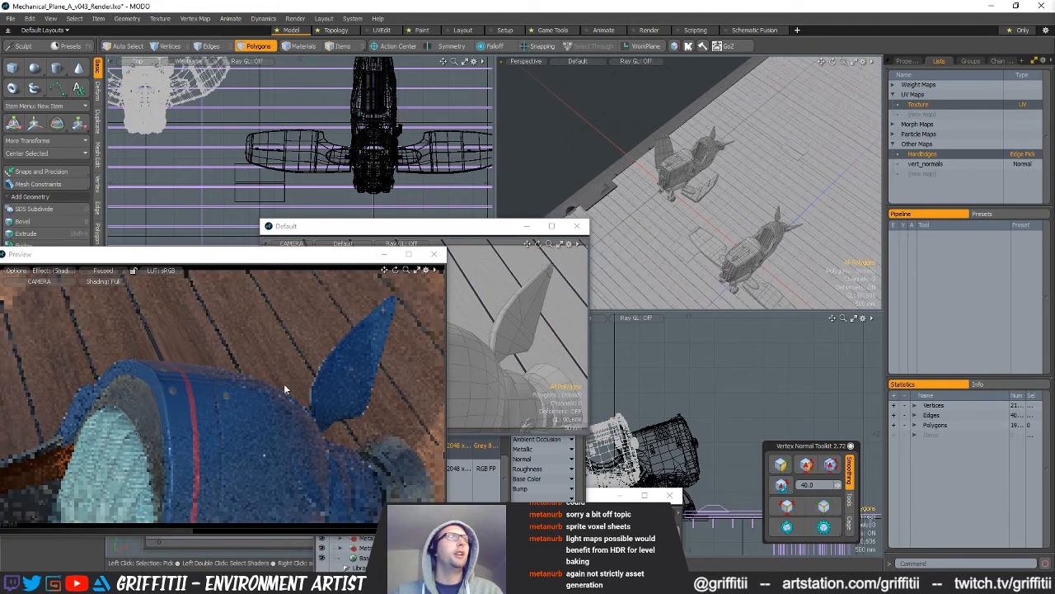
left_click_drag(248, 377, 235, 379, "ctrl+alt")
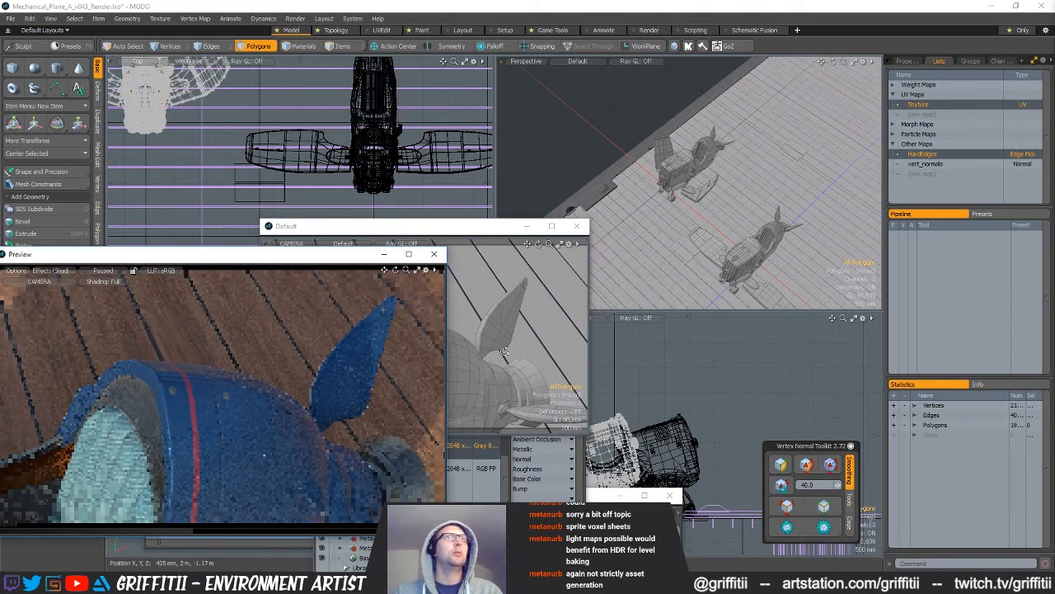
left_click_drag(504, 351, 394, 322, "ctrl+alt")
- Undo the latest changes to bring the folded plane back onto the deck
key("ctrl+z")
key("ctrl+z")
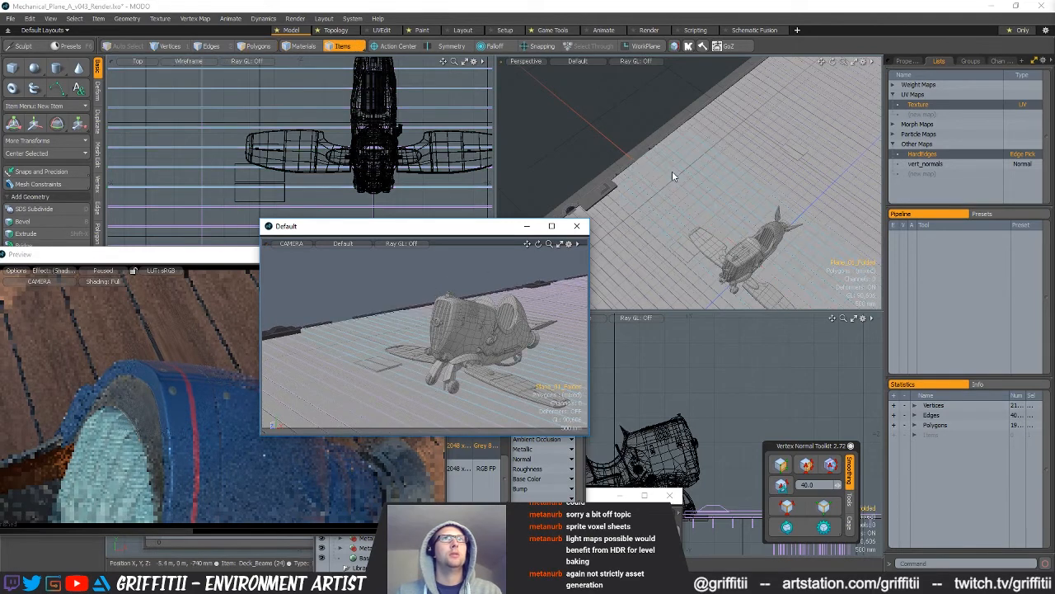
key("ctrl+z")
key("ctrl+z")
key("ctrl+z")
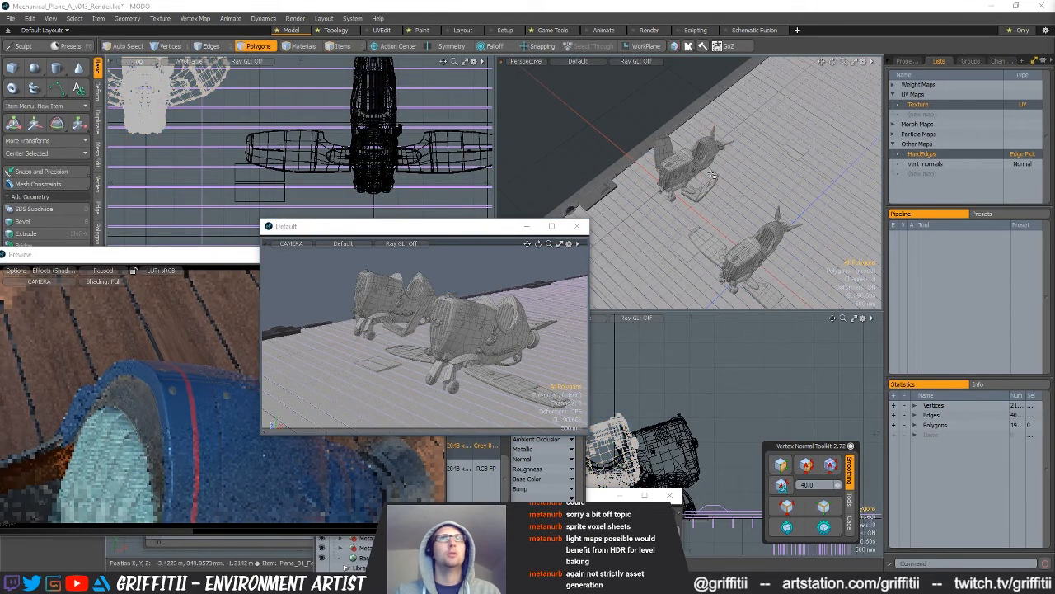
- Move the folded plane forward on the deck and slide the unfolded plane backward to stagger them
left_click_drag(662, 187, 633, 206)
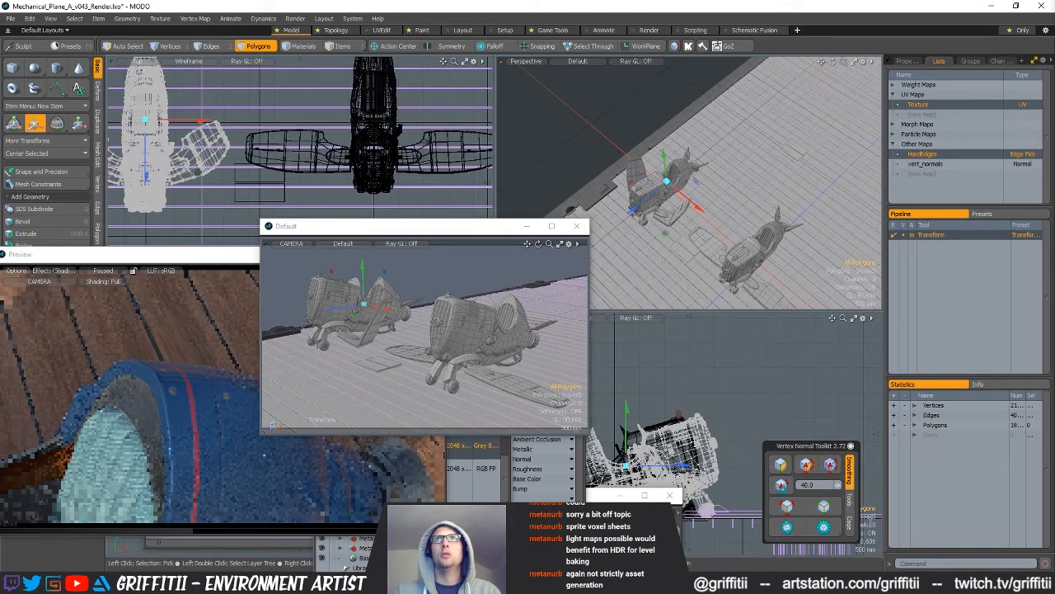
left_click(610, 536)
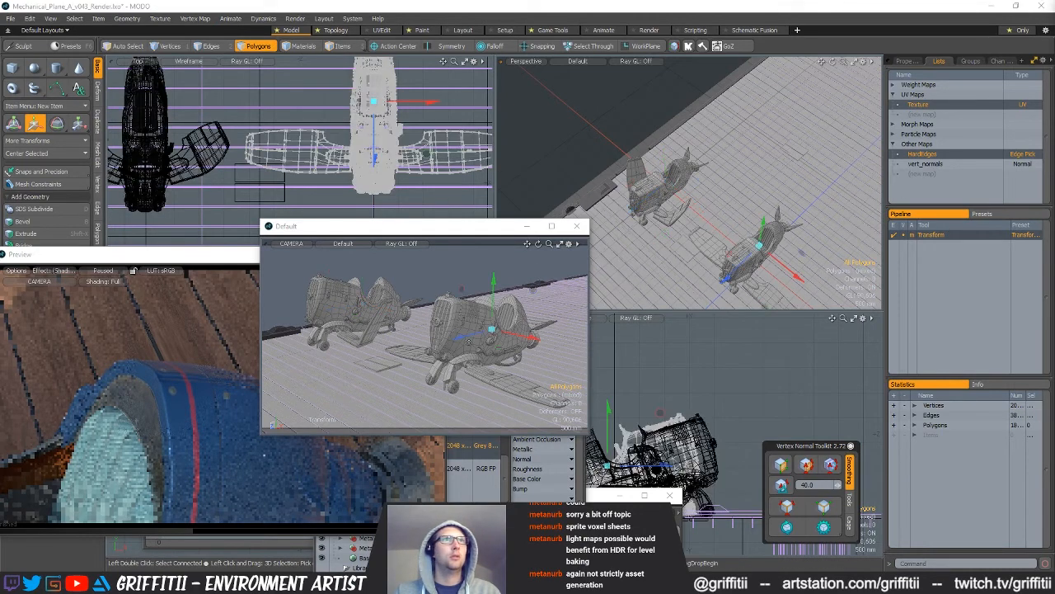
left_click_drag(458, 337, 478, 332)
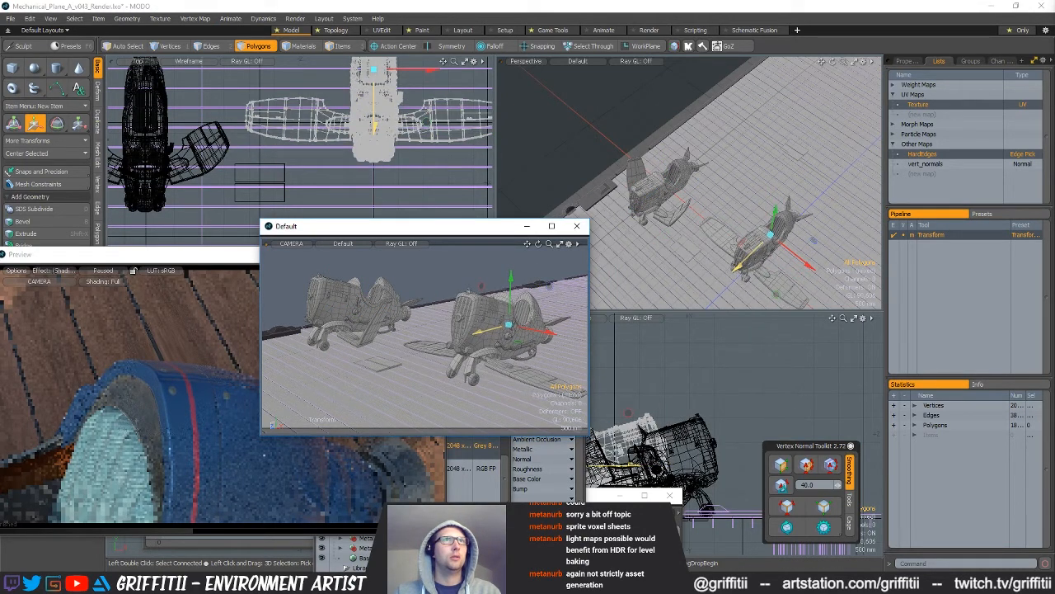
- Nudge the folded plane sideways toward the other one and shift the unfolded plane slightly forward
left_click(1054, 115)
left_click_drag(668, 238, 669, 237)
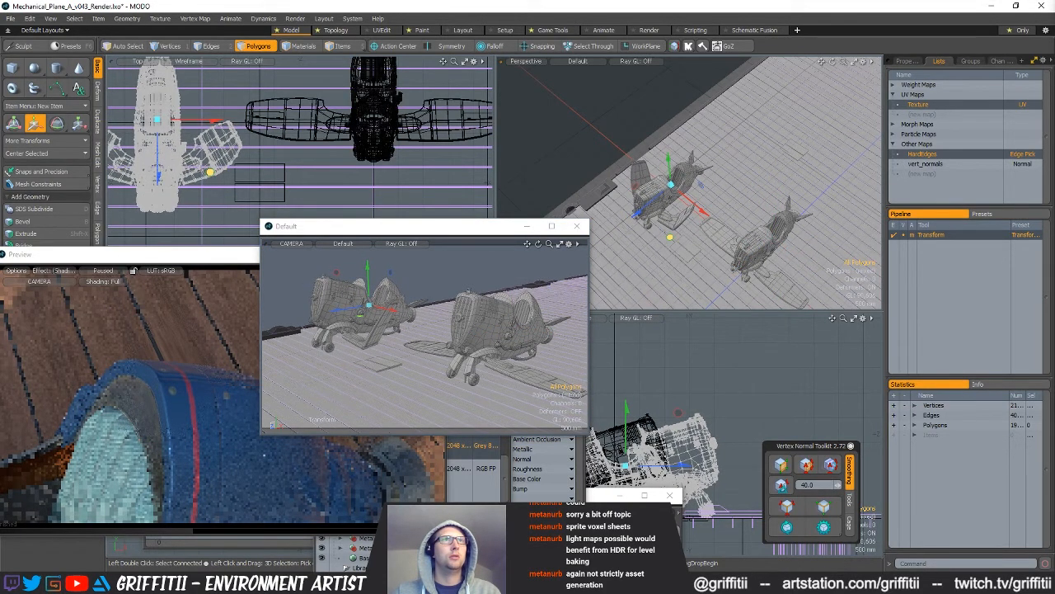
left_click(1054, 115)
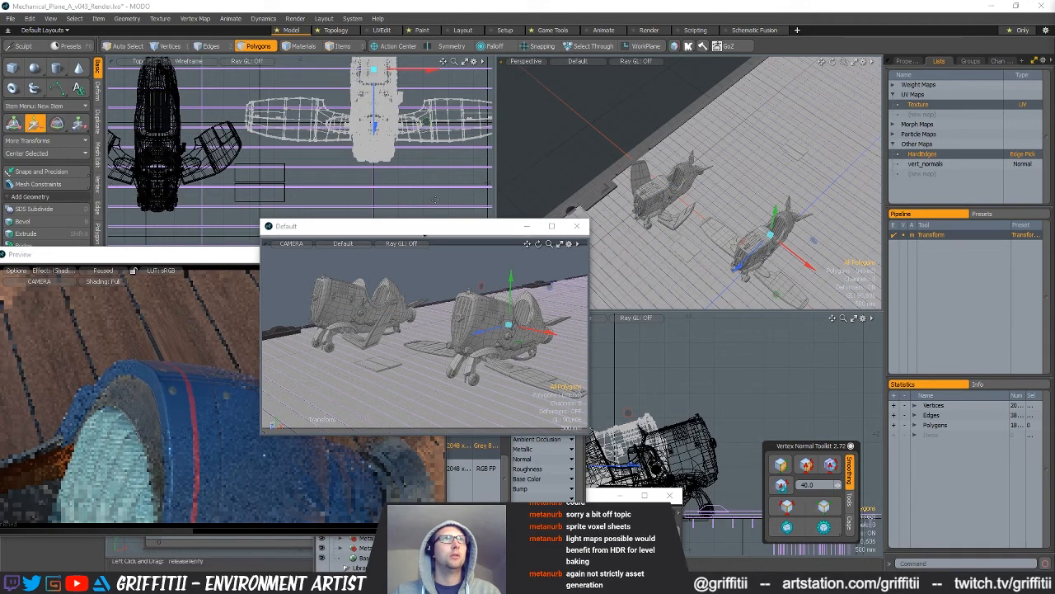
mouse_move(776, 293)
left_mouse_down()
mouse_move(782, 287)
mouse_move(768, 300)
left_mouse_up()
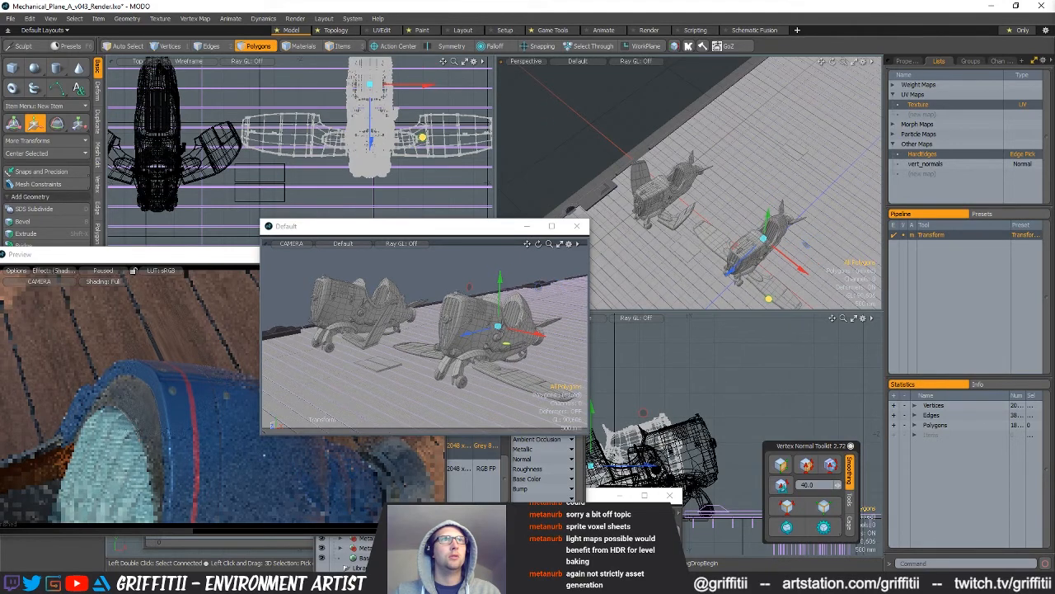
key("space")
- Arrange the camera viewport and render preview side by side and frame the camera closer on the unfolded plane
left_click_drag(358, 227, 563, 280)
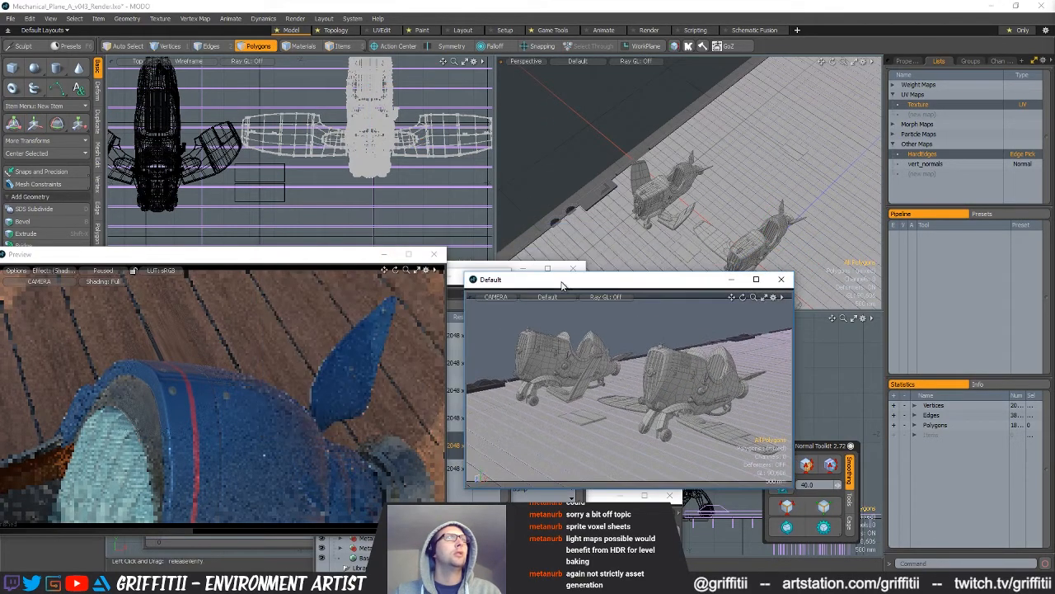
left_click_drag(148, 254, 293, 246)
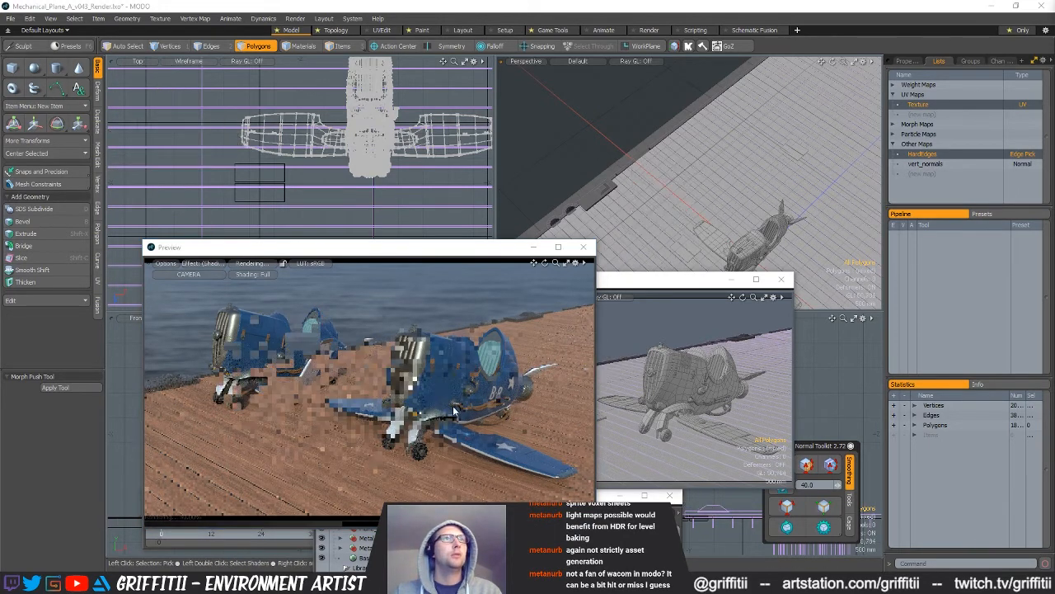
left_click(643, 279)
left_click_drag(702, 393, 574, 410, "alt+shift")
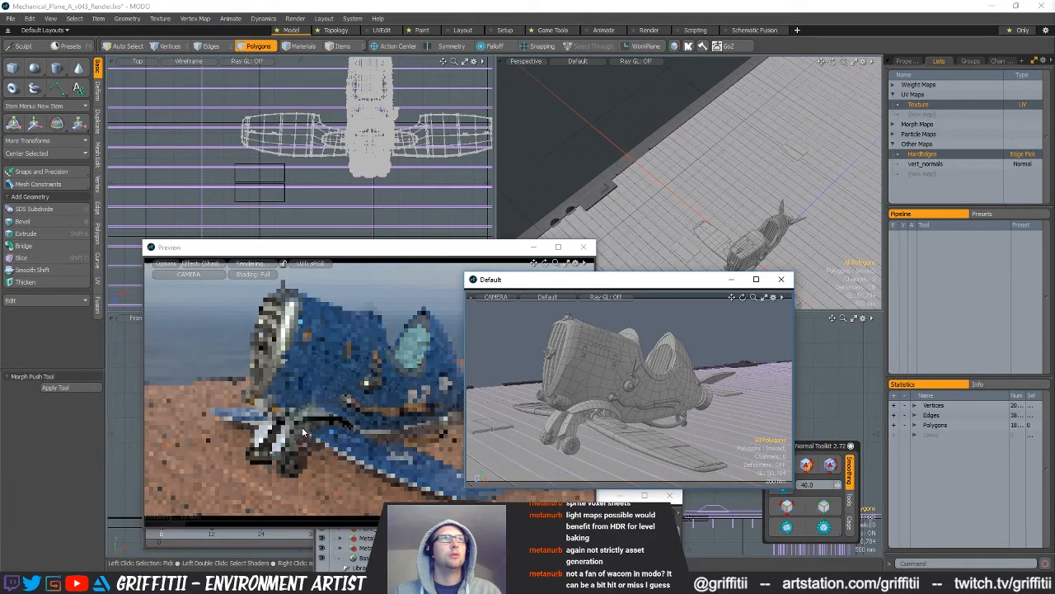
- Pause the render preview and move its window clear of the camera viewport
left_click(321, 305)
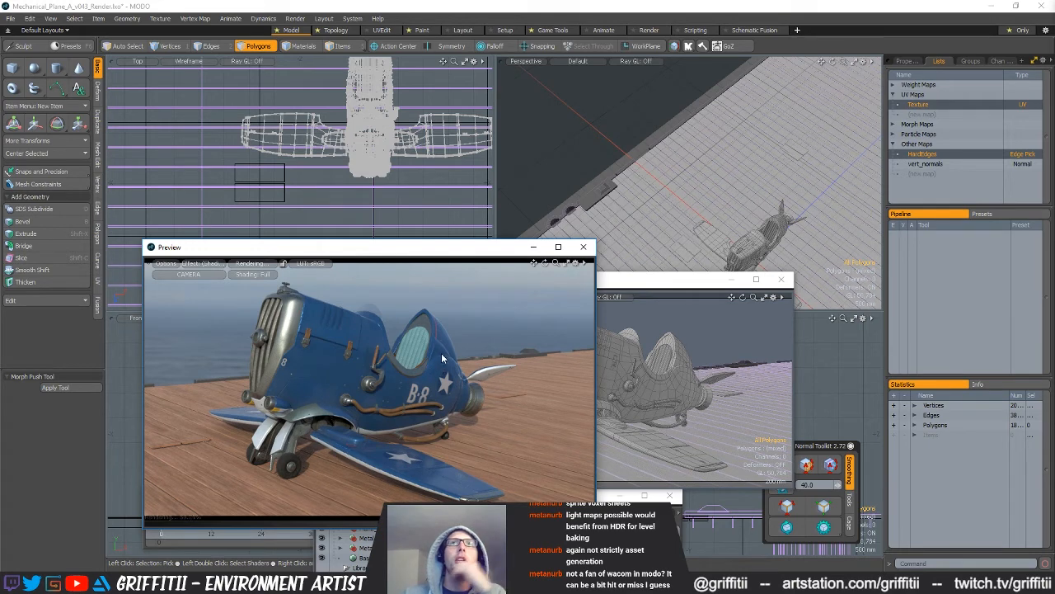
left_click(255, 265)
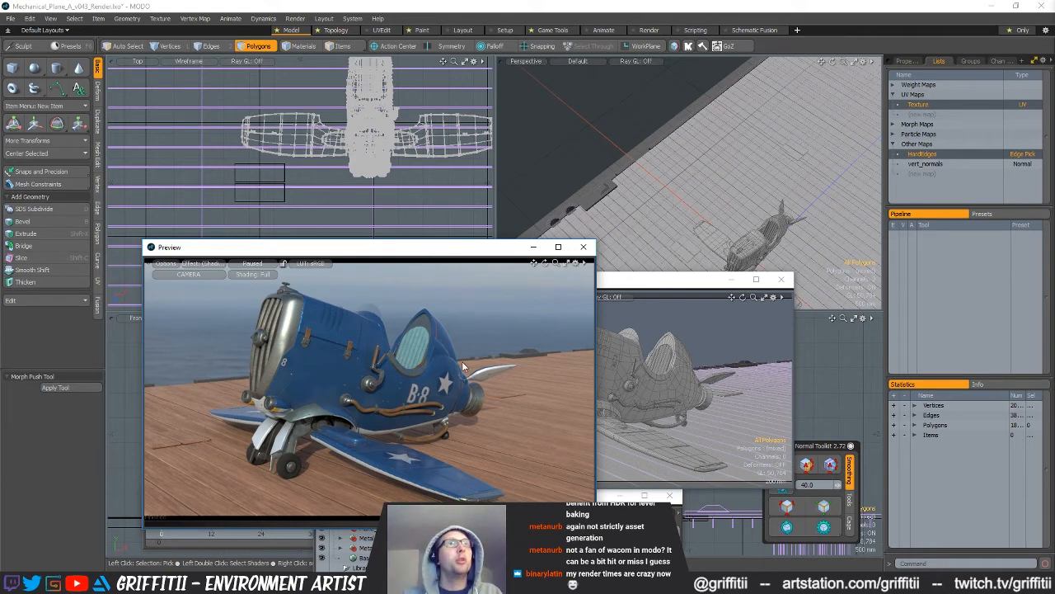
left_click_drag(467, 250, 313, 317)
- Select the deck hatches mesh beside the plane and switch to vertex editing
left_click_drag(710, 216, 719, 143, "alt")
key("5")
left_click(690, 182)
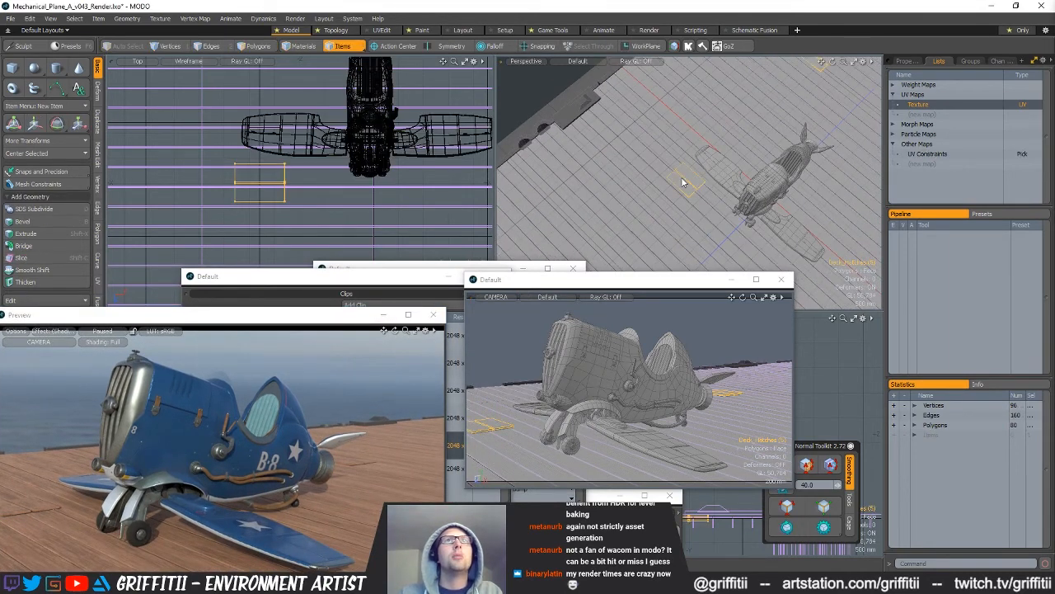
key("3")
left_click_drag(345, 198, 241, 198, "ctrl+alt")
key("1")
scroll(346, 188, "down", 2)
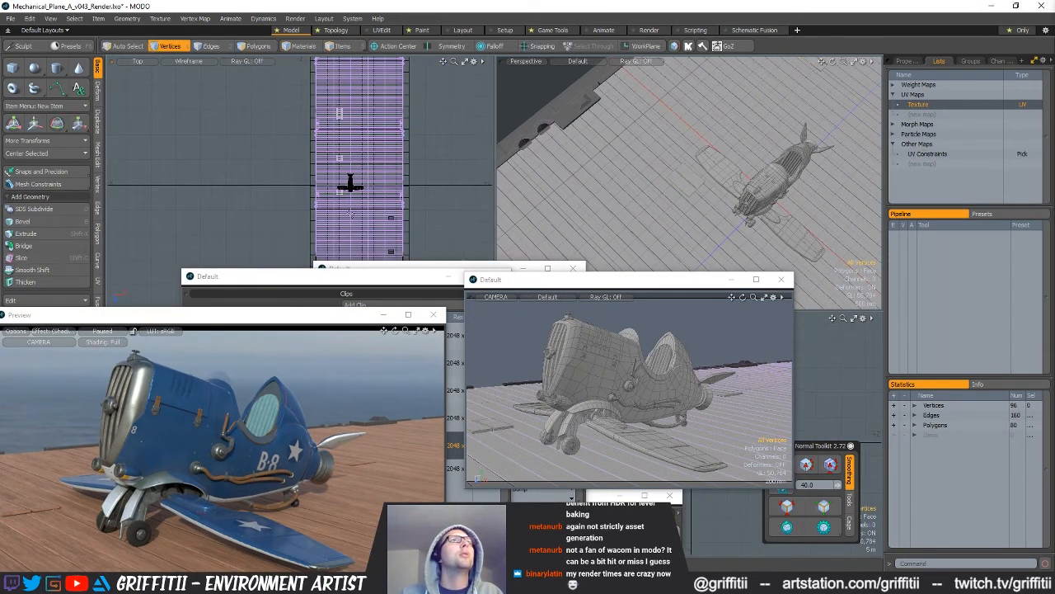
- Move the deck hatches across the planks away from the plane and refine their position against the plank seams
scroll(357, 161, "up", 5)
left_click_drag(689, 136, 767, 156, "alt")
key("w")
left_click(716, 177)
left_click_drag(715, 235, 603, 138)
scroll(603, 138, "up", 5)
left_click(691, 155)
left_click_drag(693, 209, 665, 152)
- Scale the deck hatch slightly across the planks about its local centre to fit the plank seams
key("space")
key("space")
key("space")
double_click(664, 141)
key("ctrl+alt+1")
key("w")
key("space")
key("space")
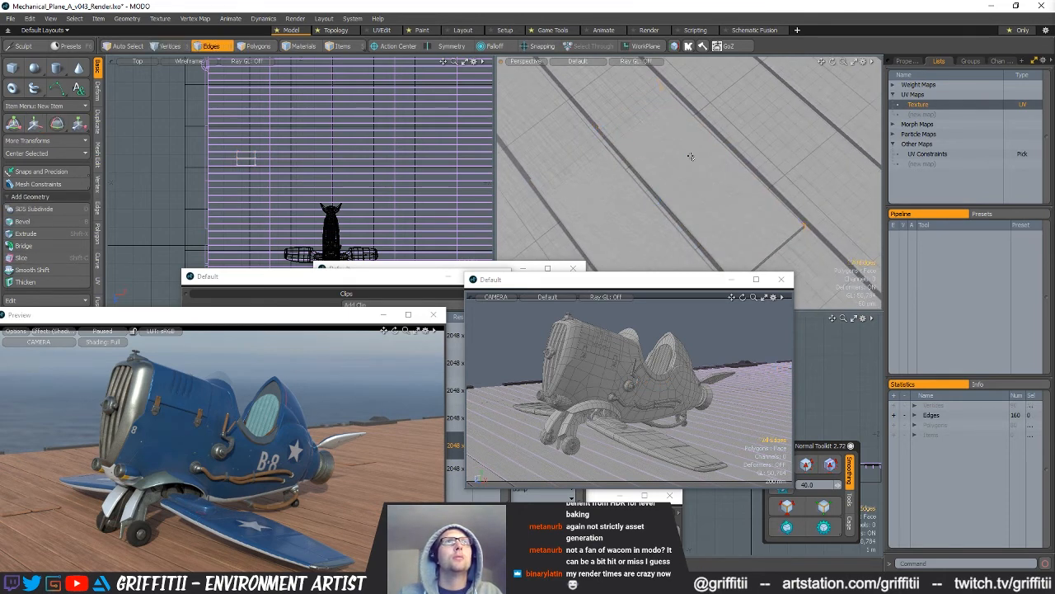
key("alt+a")
key("y")
scroll(234, 171, "up", 5)
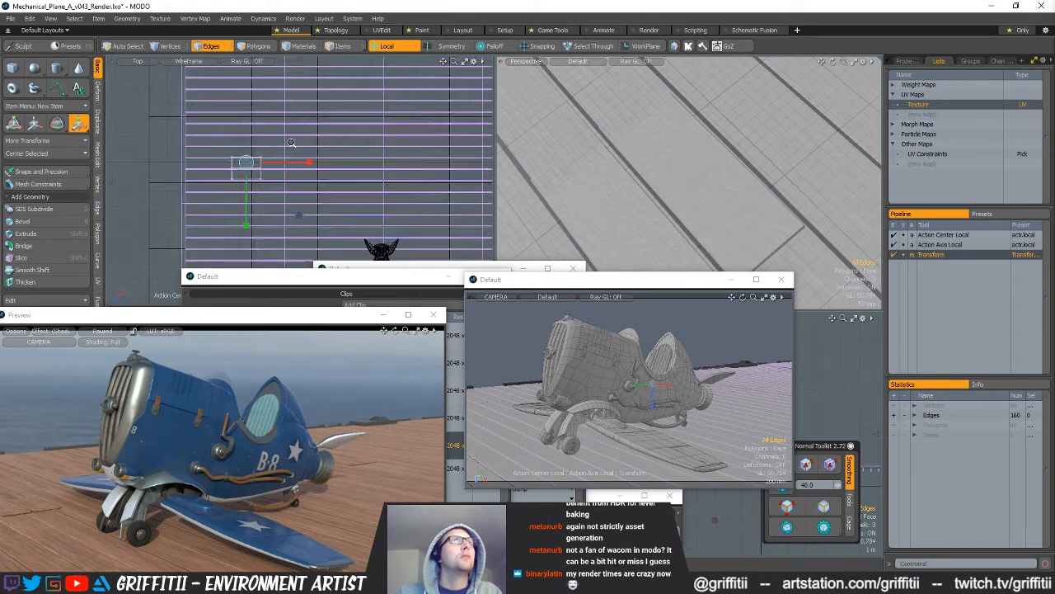
left_click_drag(248, 246, 247, 242)
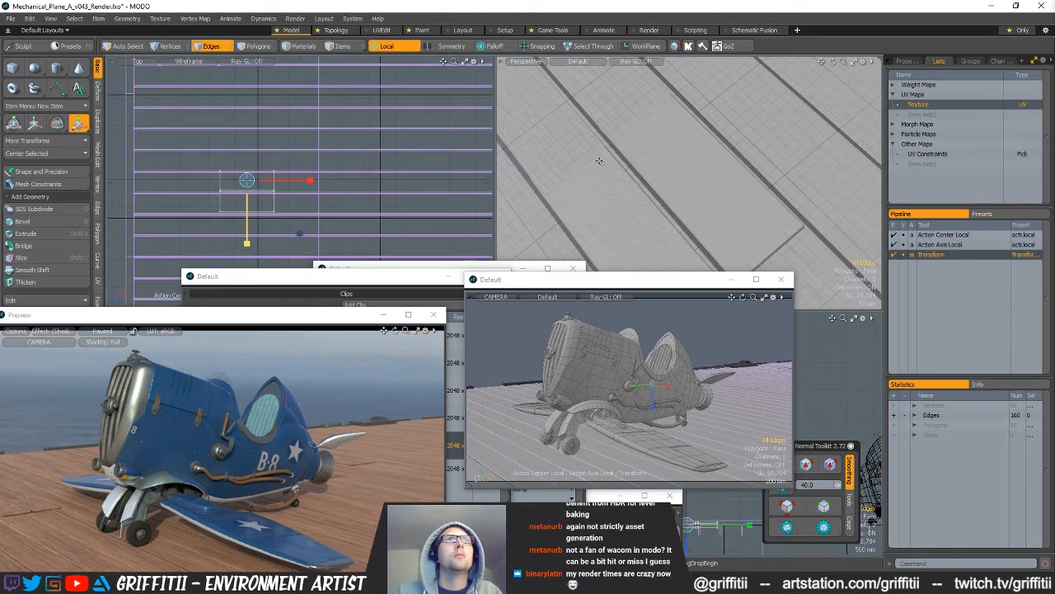
- Select the vertices of one panel of the hatch and nudge them across the planks onto the seam
key("space")
key("space")
key("space")
key("space")
key("space")
key("space")
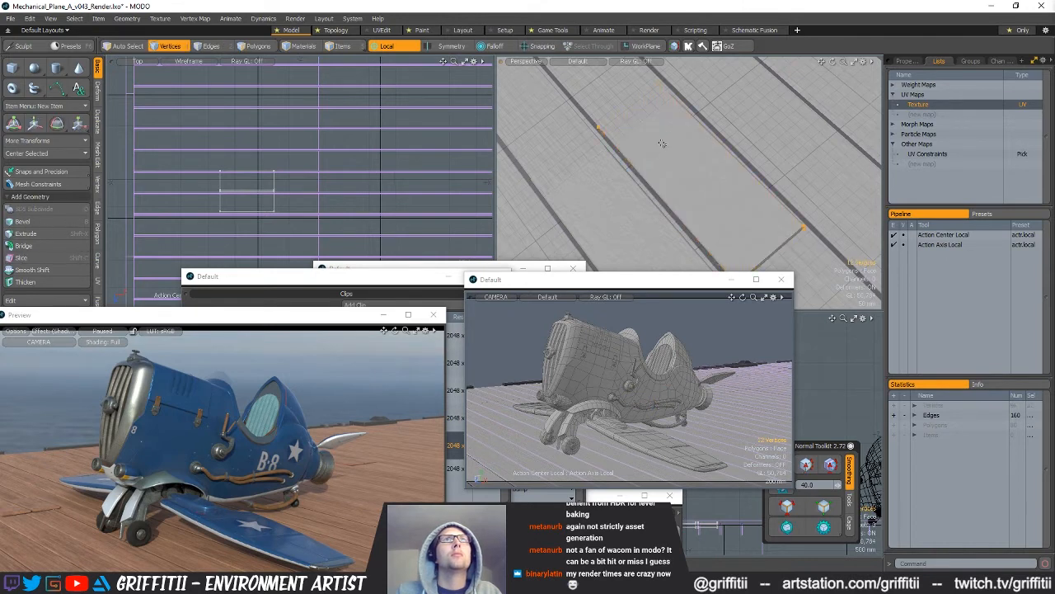
key("y")
key("alt+a")
left_click_drag(679, 191, 681, 188)
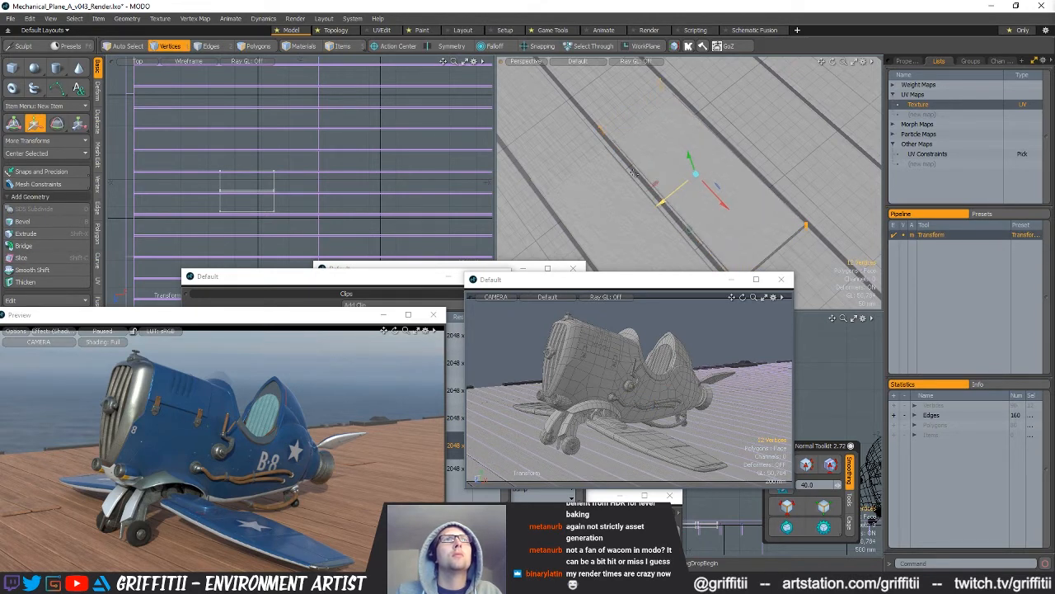
- Nudge the vertices of the hatch's other panel across the planks to its matching seam
key("space")
key("space")
key("space")
key("space")
key("y")
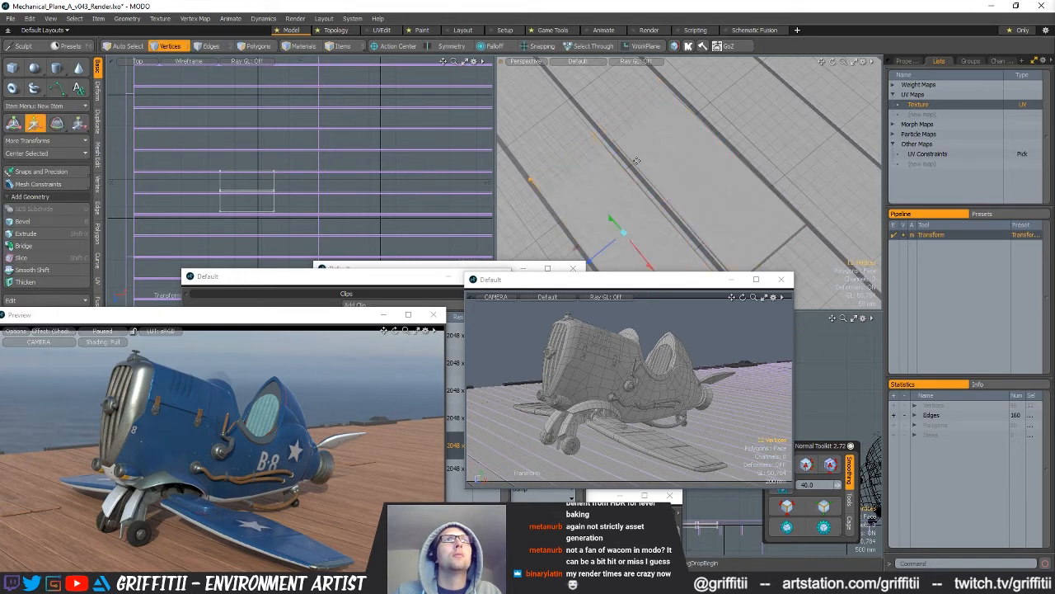
left_click(635, 161)
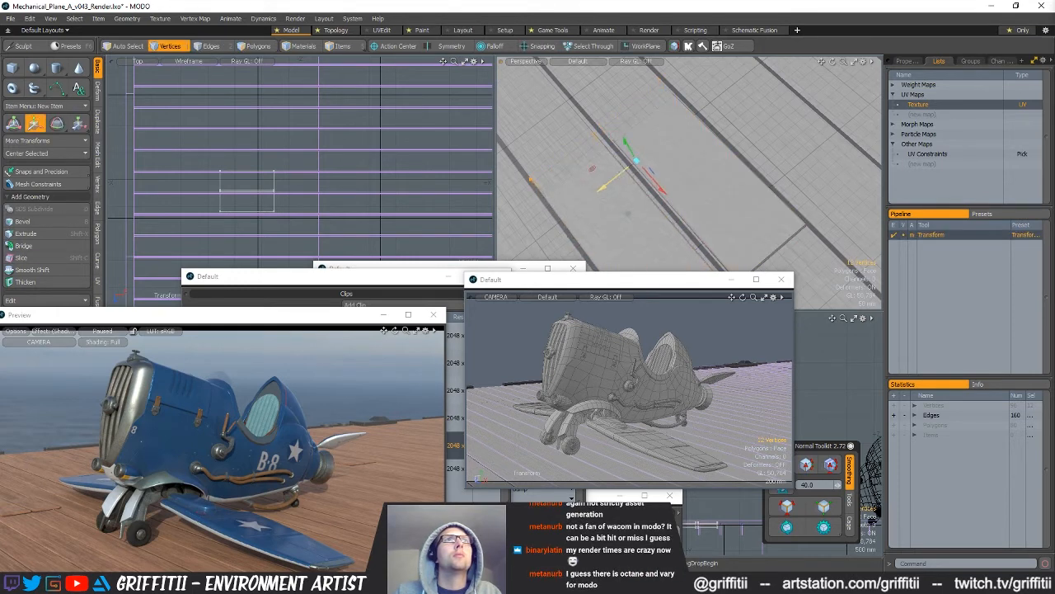
- Select both panels of the first hatch and shift them together to line up with the plank seams
scroll(636, 165, "down", 4)
left_click_drag(636, 165, 805, 115, "alt+shift")
key("space")
key("shift+a")
key("space")
key("space")
double_click(660, 195)
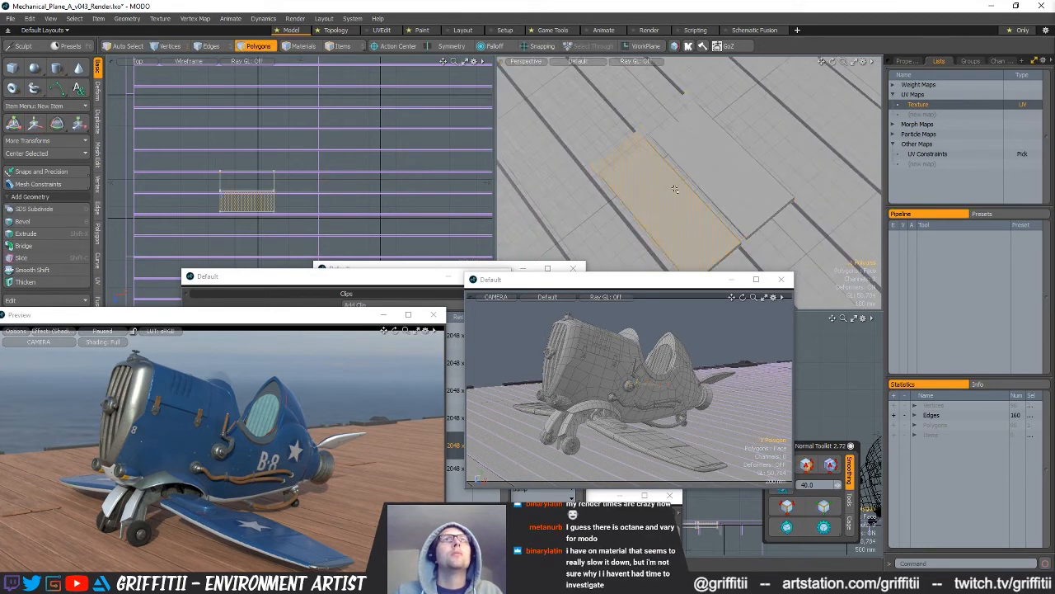
double_click(728, 155, "shift")
key("w")
key("space")
key("space")
key("w")
mouse_move(654, 211)
left_mouse_down()
mouse_move(605, 207)
mouse_move(659, 196)
left_mouse_up()
- Select both panels of the neighbouring hatch as vertices and move them across the planks onto the seams
scroll(648, 217, "down", 5)
key("space")
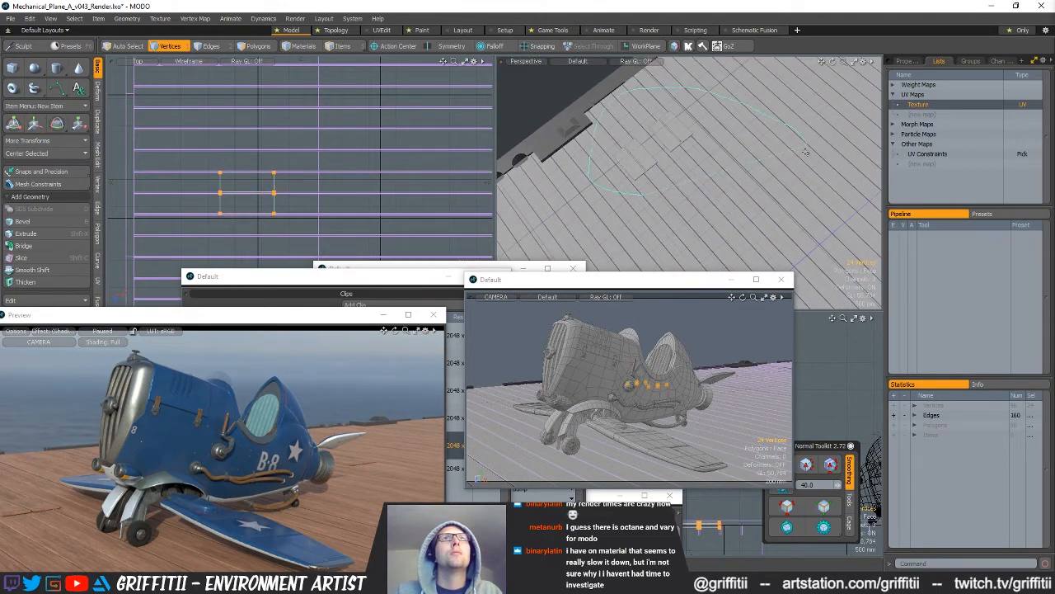
scroll(618, 162, "up", 5)
key("space")
left_click_drag(618, 163, 663, 131, "alt+shift")
key("3")
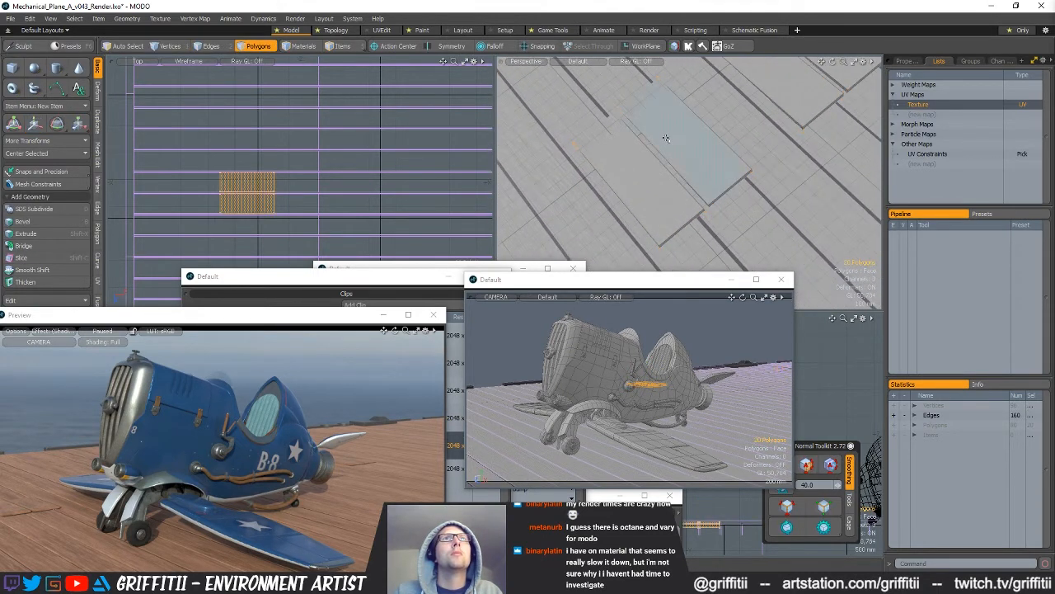
key("1")
key("w")
left_click_drag(642, 175, 634, 181)
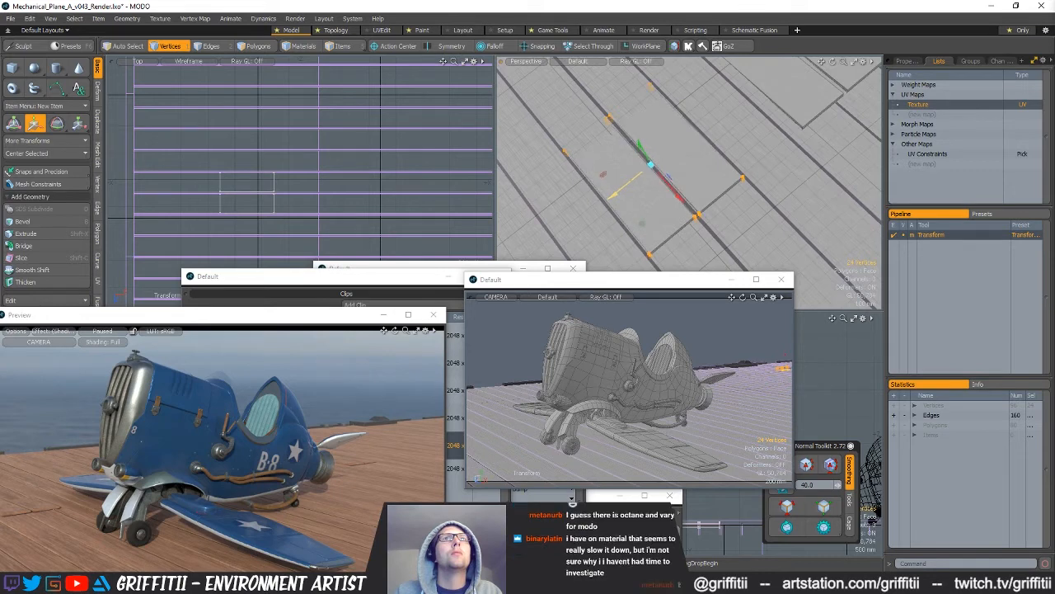
- Select the two panels of the next hatch along the deck and align them with the plank seams
left_click_drag(708, 155, 589, 240, "alt+shift")
key("q")
key("3")
double_click(663, 165)
double_click(714, 124, "shift")
key("alt+1")
key("space")
key("space")
key("shift+Up")
key("alt+1")
key("w")
left_click_drag(656, 154, 645, 161)
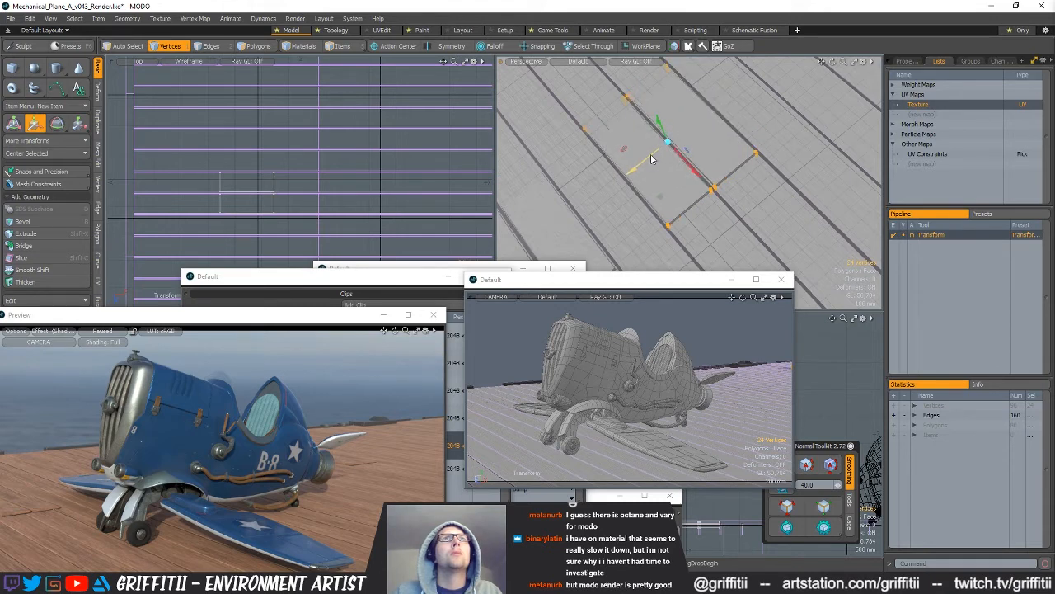
- Locate the remaining deck hatches along the deck, with the hatch mesh in polygon editing
key("space")
scroll(653, 157, "down", 6)
key("space")
scroll(678, 110, "down", 2)
left_click_drag(716, 136, 796, 186, "alt")
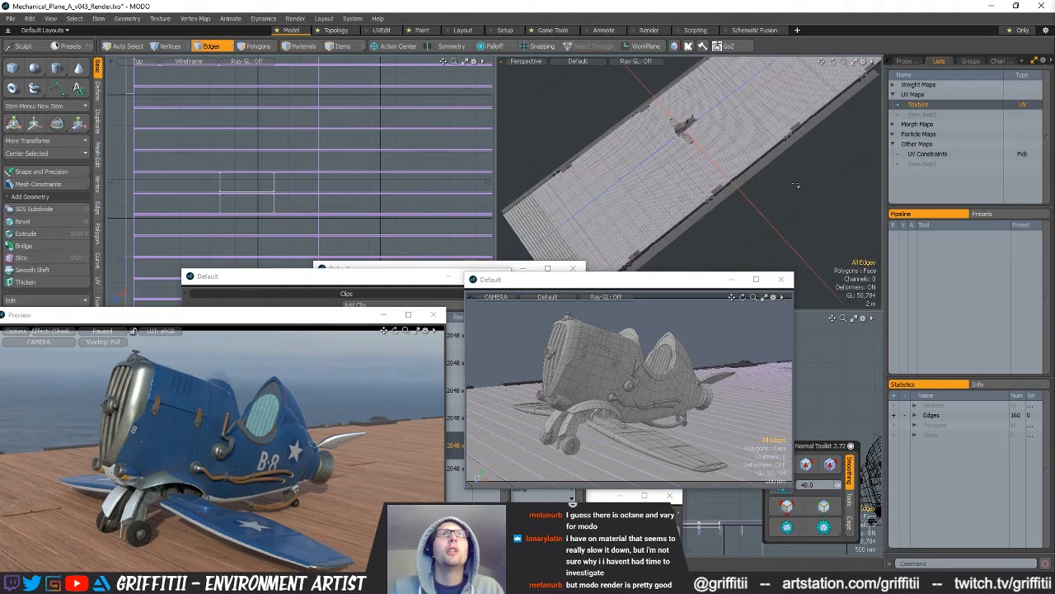
scroll(795, 186, "up", 4)
key("5")
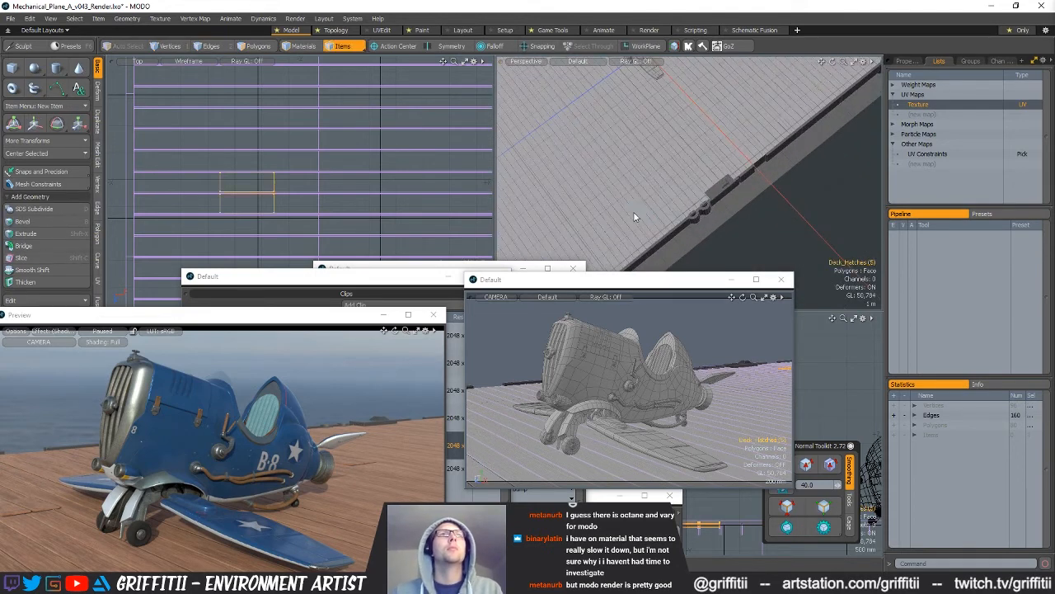
key("3")
key("shift+a")
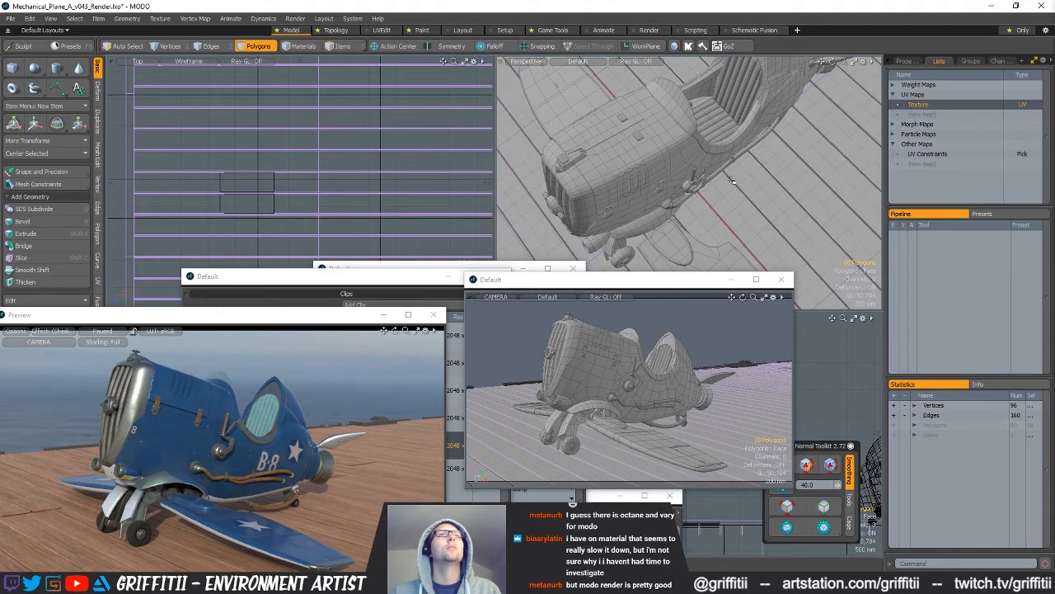
key("shift+a")
scroll(365, 173, "down", 10)
left_click_drag(365, 172, 275, 109, "alt+shift")
- Select the vertices of a remaining hatch in the top view and move it up to the plank seams
key("1")
right_click_drag(381, 123, 441, 200)
key("shift+a")
key("w")
mouse_move(324, 218)
left_mouse_down("alt+shift")
mouse_move(300, 140)
mouse_move(320, 172)
mouse_move(301, 198)
left_mouse_up("alt+shift")
scroll(319, 171, "down", 1)
scroll(363, 195, "down", 5)
left_click_drag(371, 247, 371, 60, "alt+shift")
key("q")
key("shift+a")
key("w")
mouse_move(326, 165)
left_mouse_down()
mouse_move(325, 176)
mouse_move(341, 102)
left_mouse_up()
- Select another hatch's vertices in the top view and make a small adjustment to its position against the seams
scroll(365, 177, "down", 10)
scroll(351, 185, "up", 5)
key("q")
right_click_drag(338, 143, 447, 205)
key("shift+a")
mouse_move(368, 170)
left_mouse_down("alt+shift")
mouse_move(401, 111)
mouse_move(339, 123)
left_mouse_up("alt+shift")
key("w")
left_click_drag(261, 169, 261, 170)
- Select a last hatch's 24 vertices in the top view, fine-tune its placement, and clear the selection
mouse_move(369, 164)
left_mouse_down("ctrl+alt")
mouse_move(289, 164)
mouse_move(415, 155)
mouse_move(304, 193)
left_mouse_up("ctrl+alt")
left_click_drag(304, 193, 332, 121, "alt+shift")
key("q")
mouse_move(320, 124)
right_mouse_down()
mouse_move(268, 152)
mouse_move(379, 133)
right_mouse_up()
left_click_drag(349, 141, 425, 146, "ctrl+alt")
key("w")
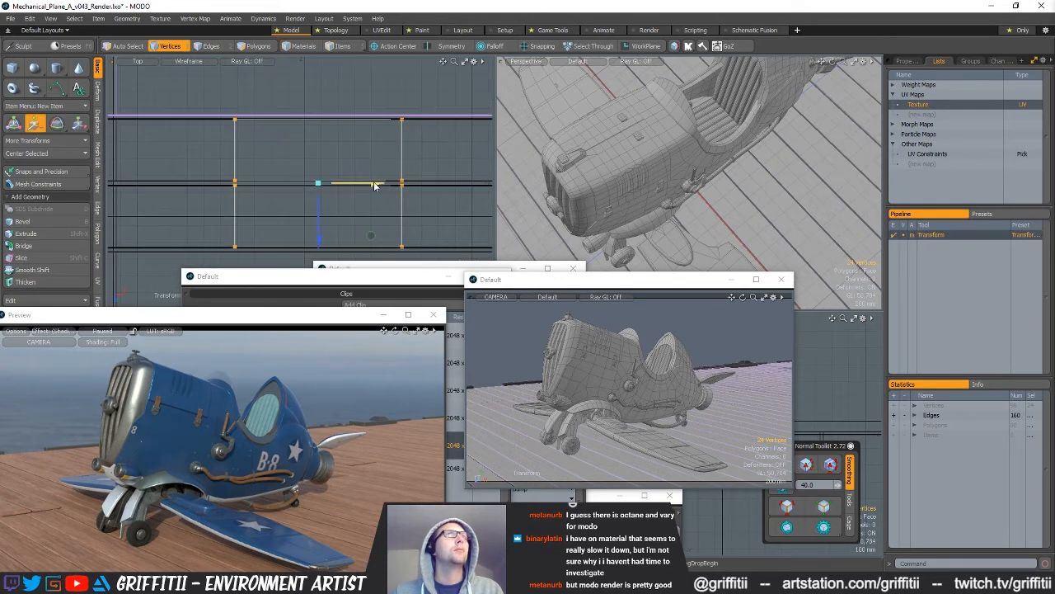
key("q")
left_click(382, 118)
left_click_drag(381, 118, 293, 124, "ctrl+alt")
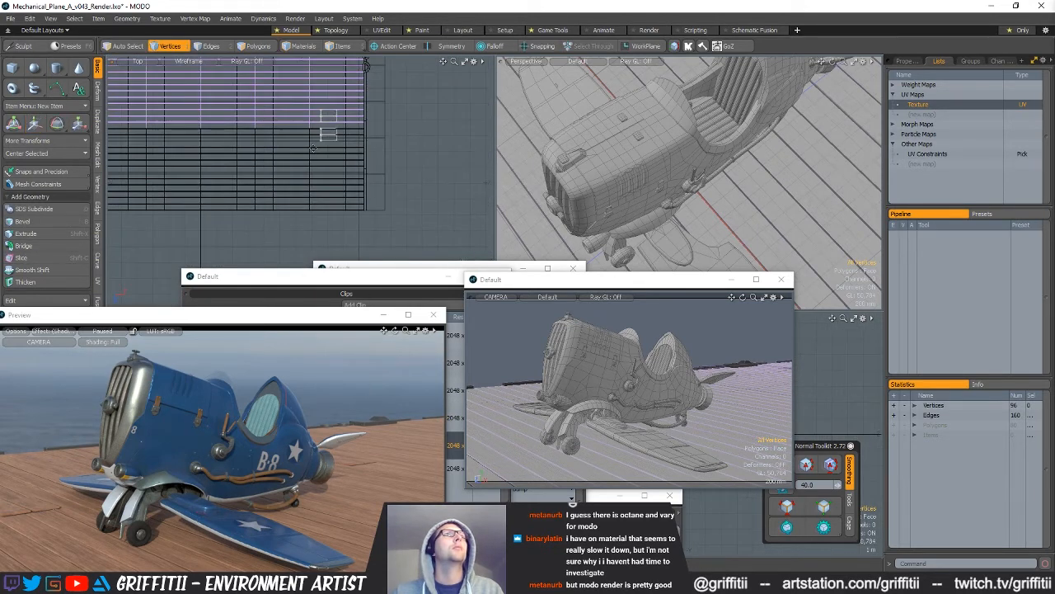
- Refresh the render preview, reposition its window, and frame the whole plane in the perspective view
left_click(108, 331)
left_click_drag(168, 314, 227, 285)
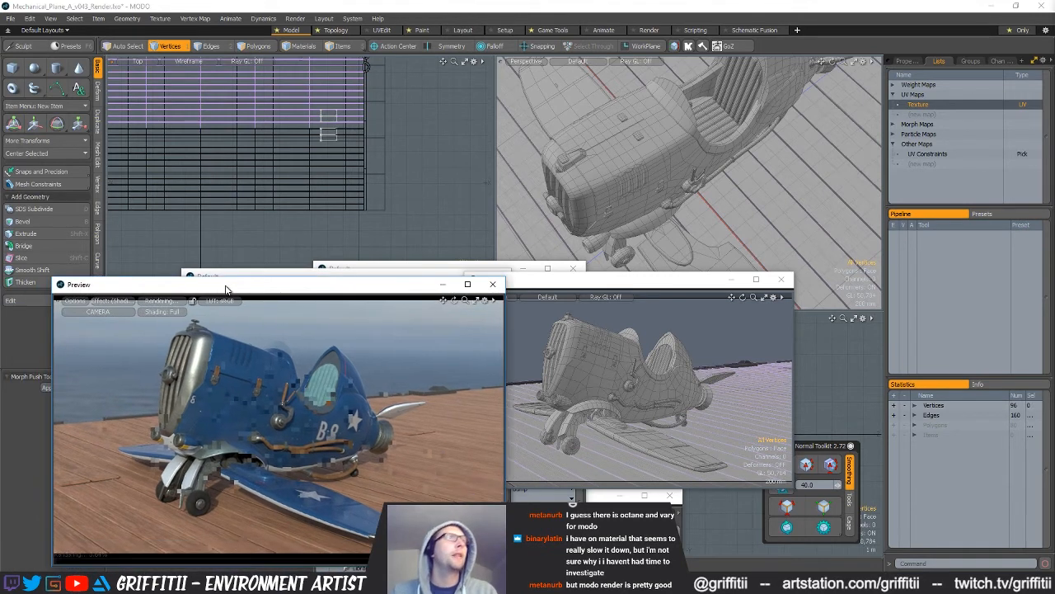
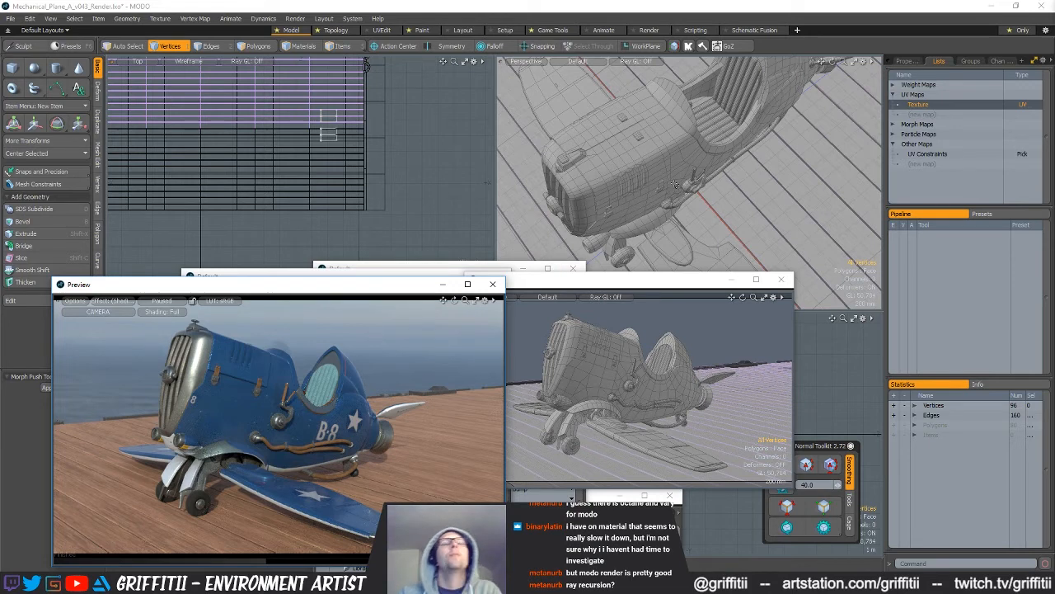
middle_click_drag(685, 218, 697, 158)
left_click_drag(696, 158, 678, 162, "ctrl+alt")
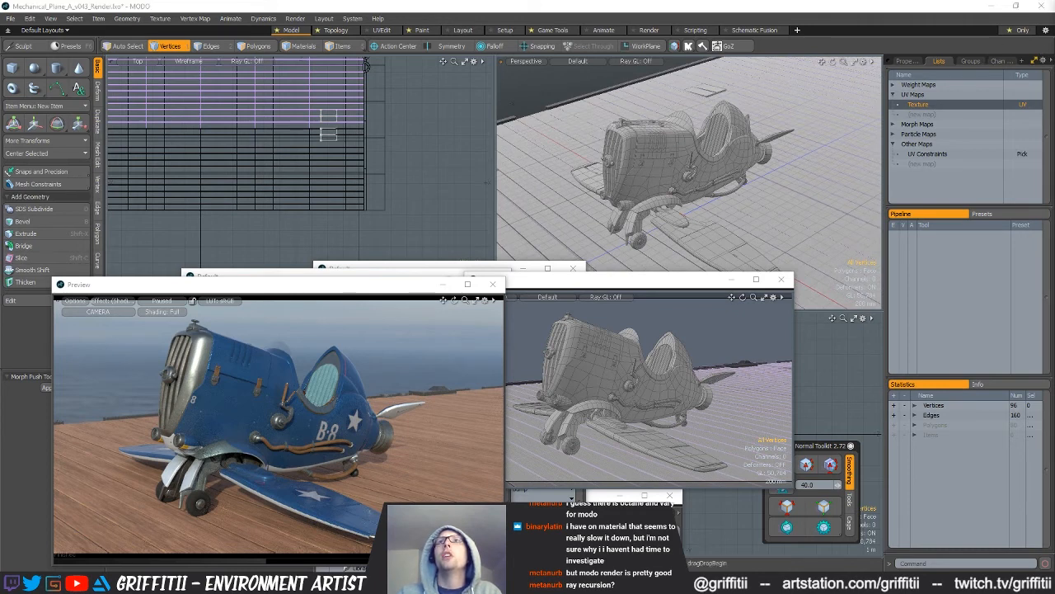
- Open the Shader Tree and review the Render item's global illumination settings and the Base Shader's properties
left_click(412, 268)
left_click_drag(413, 268, 458, 170)
left_click(407, 232)
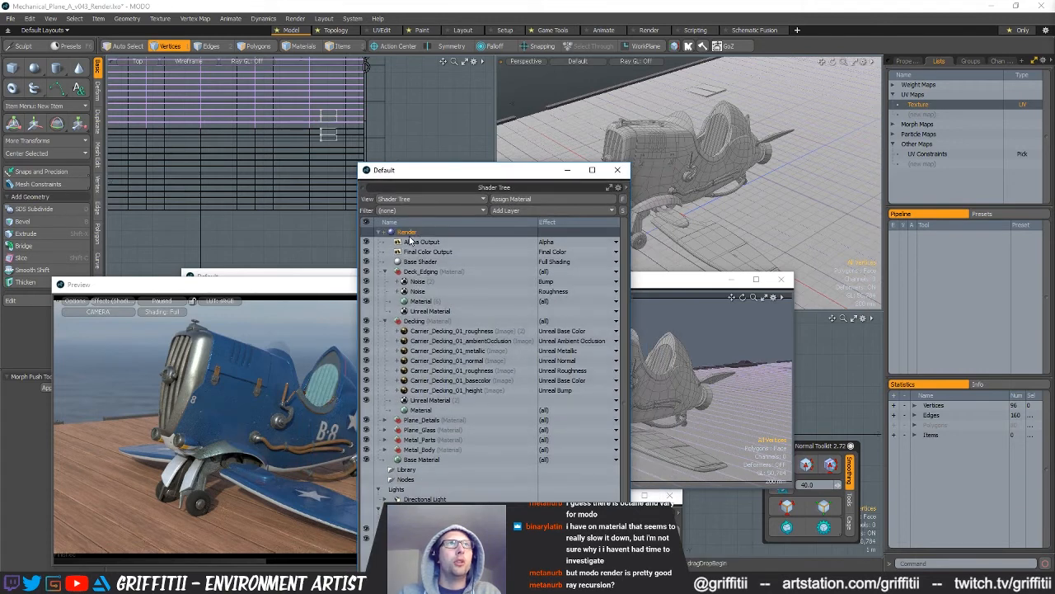
left_click(908, 62)
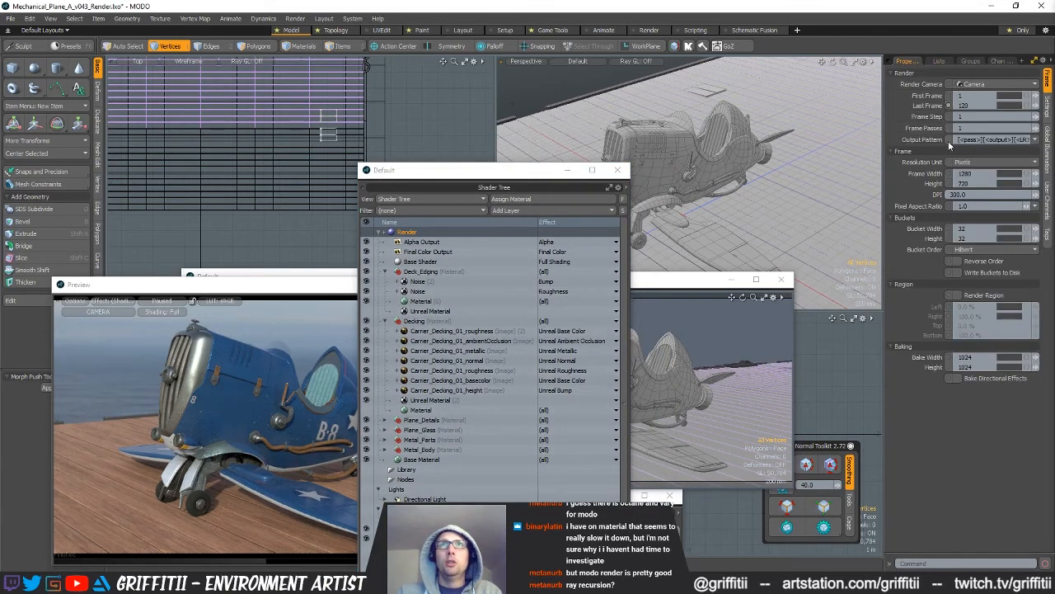
left_click(1050, 147)
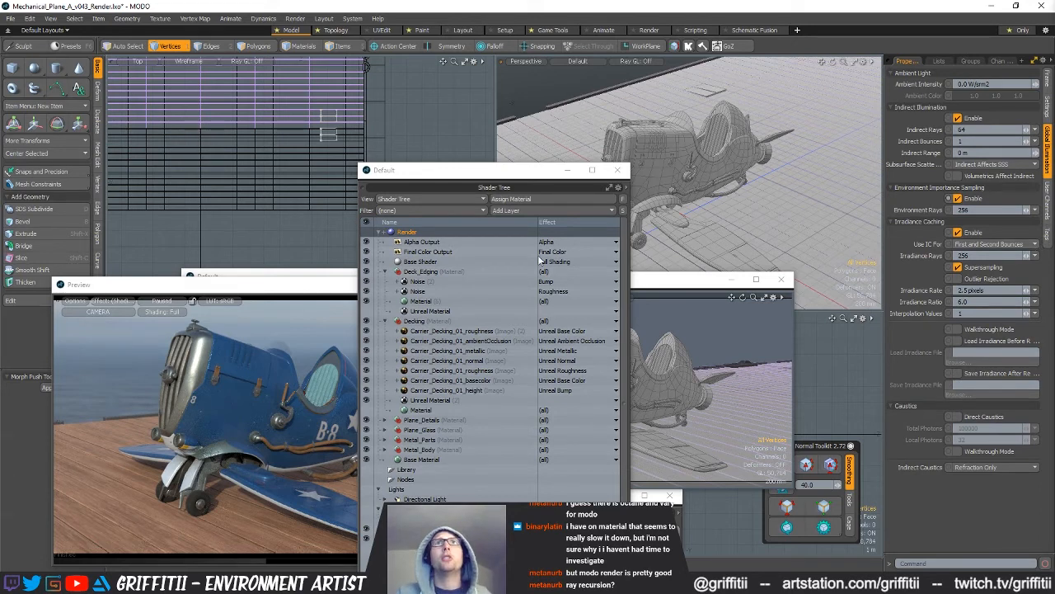
left_click(427, 262)
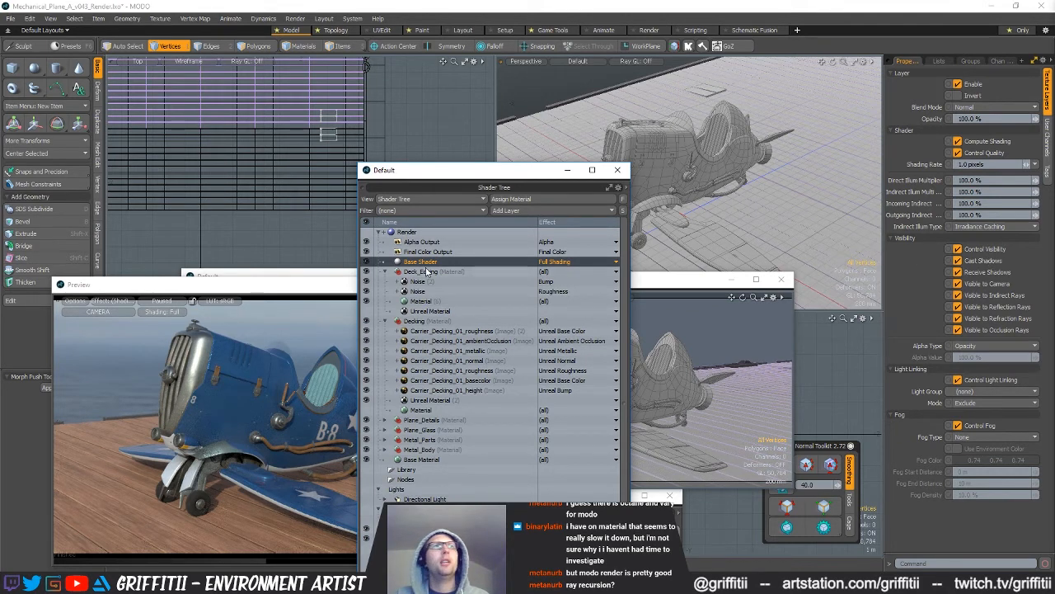
- Set the Render item's frame size to 1920 by 1080 pixels
left_click(427, 233)
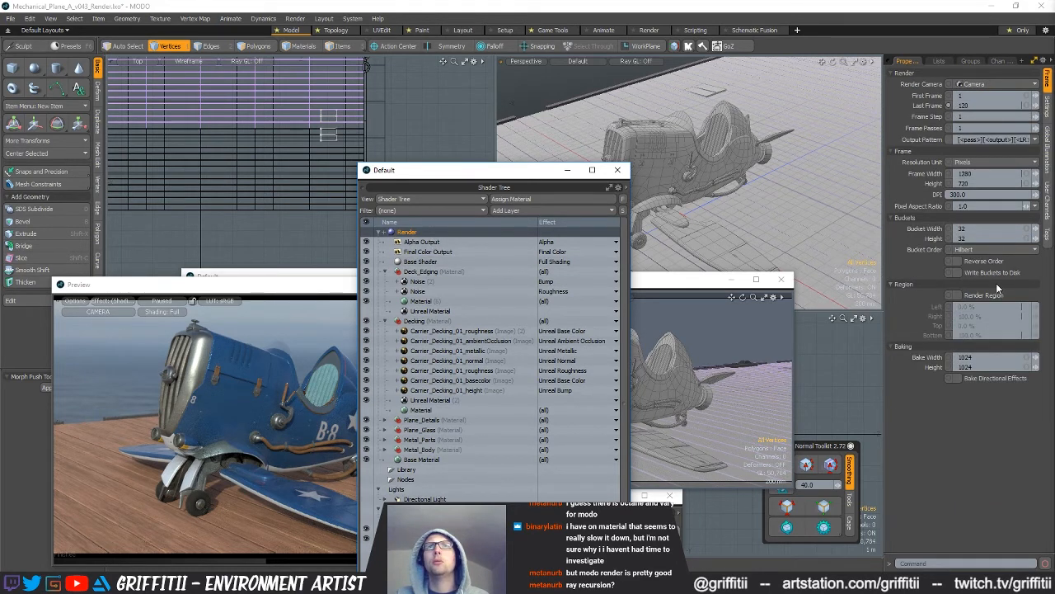
left_click(965, 174)
type("1920")
key("Tab")
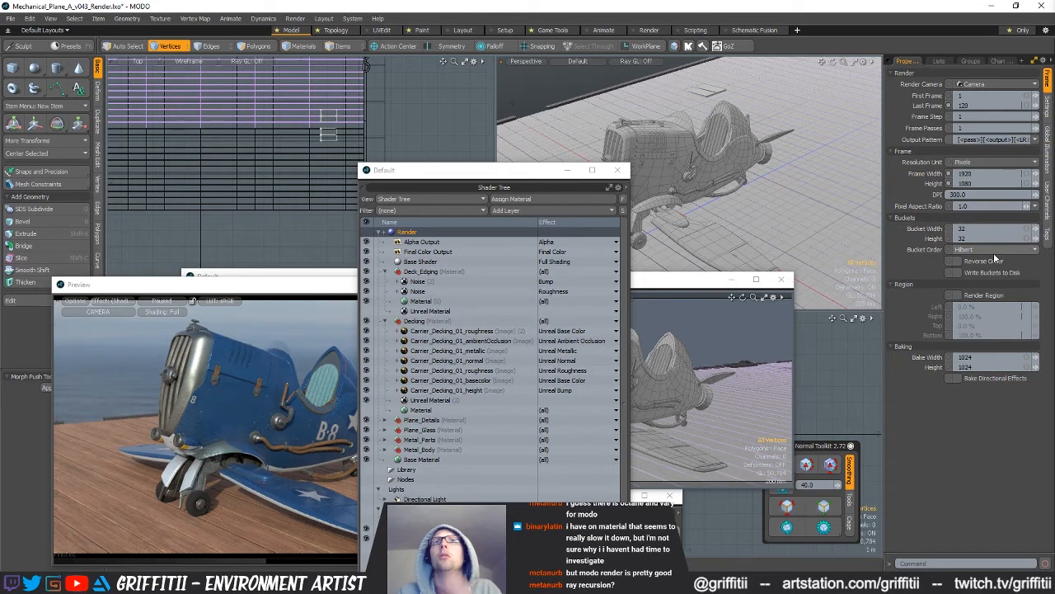
- Disable Micropoly Displacement in the render settings and resume the render preview to test the effect
left_click(1047, 107)
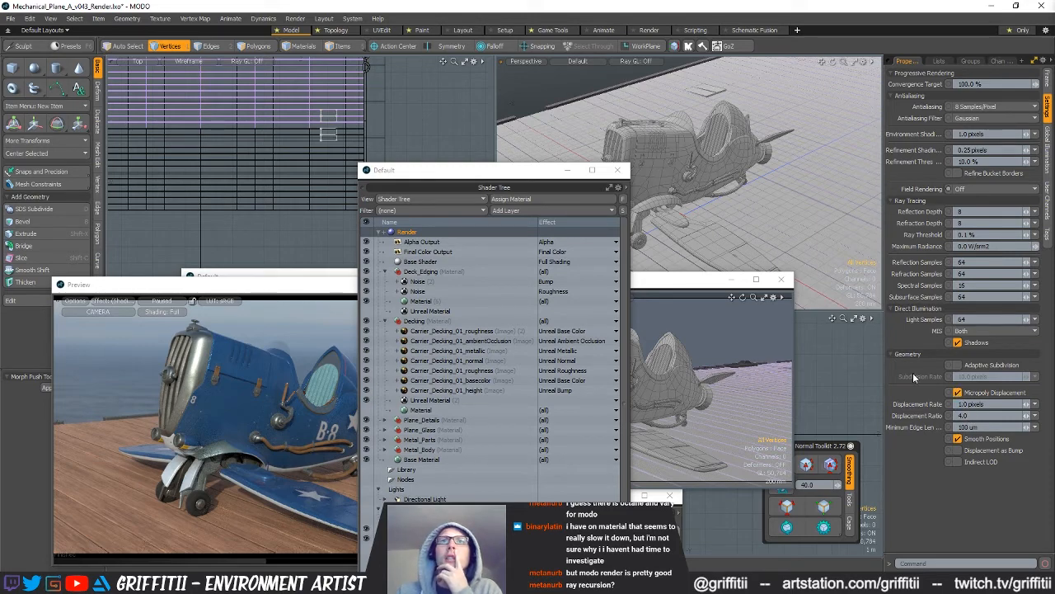
left_click_drag(531, 174, 701, 136)
left_click(957, 393)
left_click(166, 301)
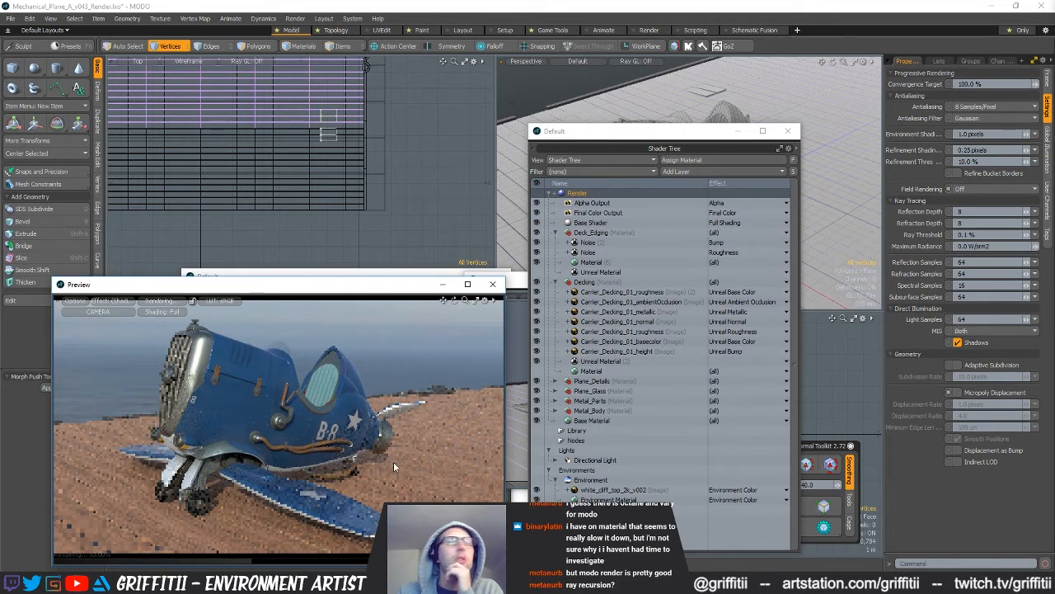
- Re-enable Micropoly Displacement with Smooth Positions on, and pause the render preview
left_click(957, 392)
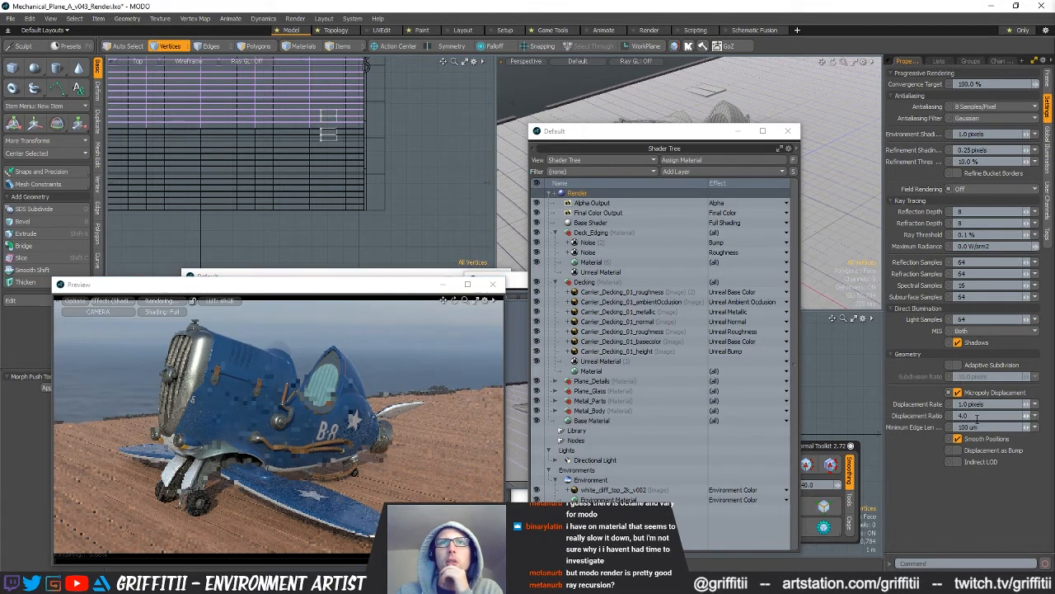
left_click(957, 438)
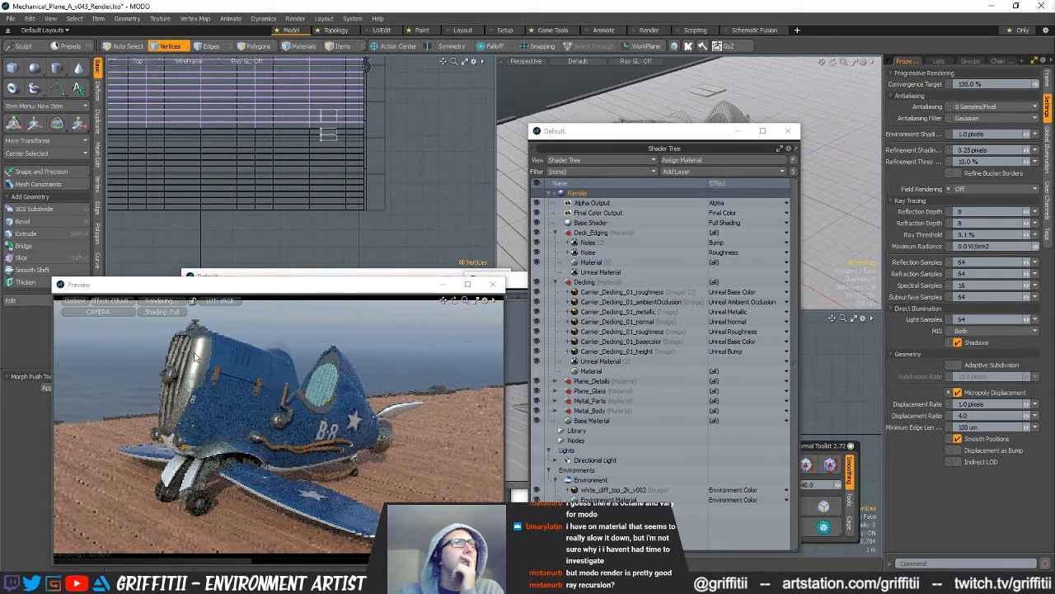
left_click(167, 300)
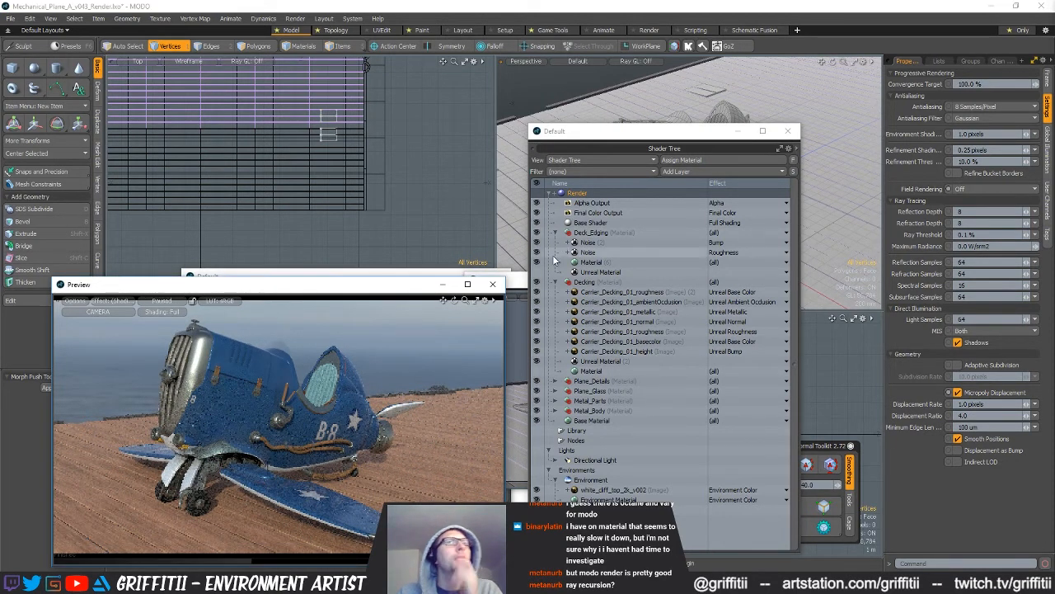
- Move the Shader Tree out of the way and review the antialiasing options and global illumination settings
left_click_drag(684, 131, 668, 394)
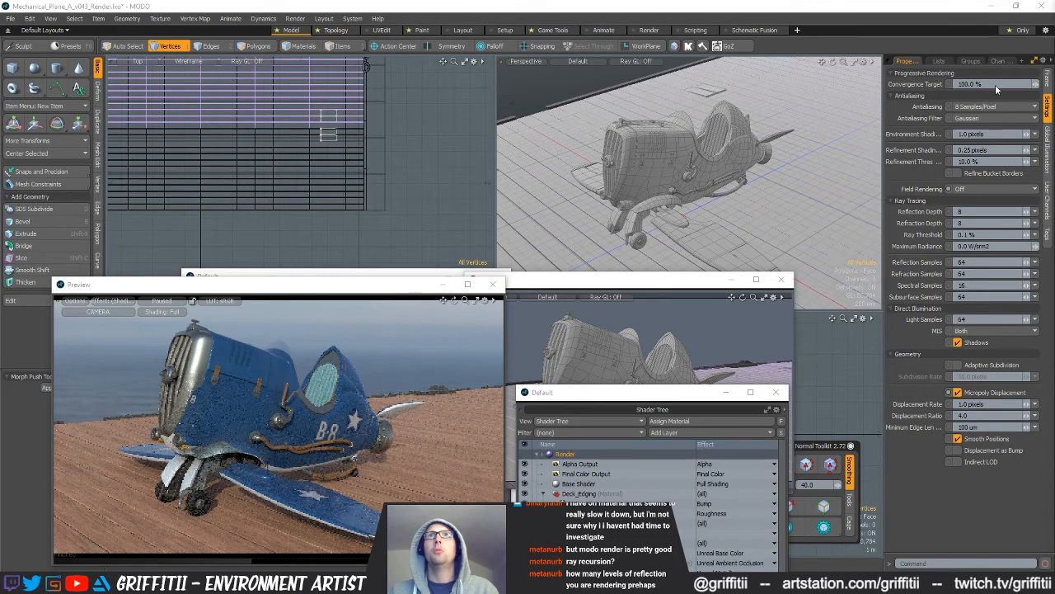
left_click(1018, 108)
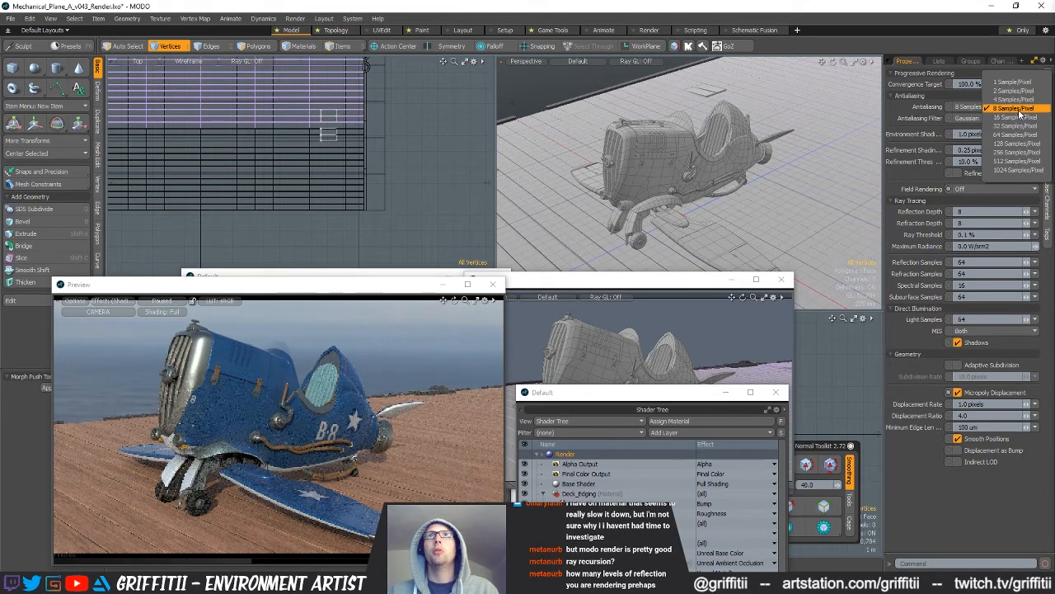
left_click(1020, 111)
left_click(982, 120)
left_click(982, 120)
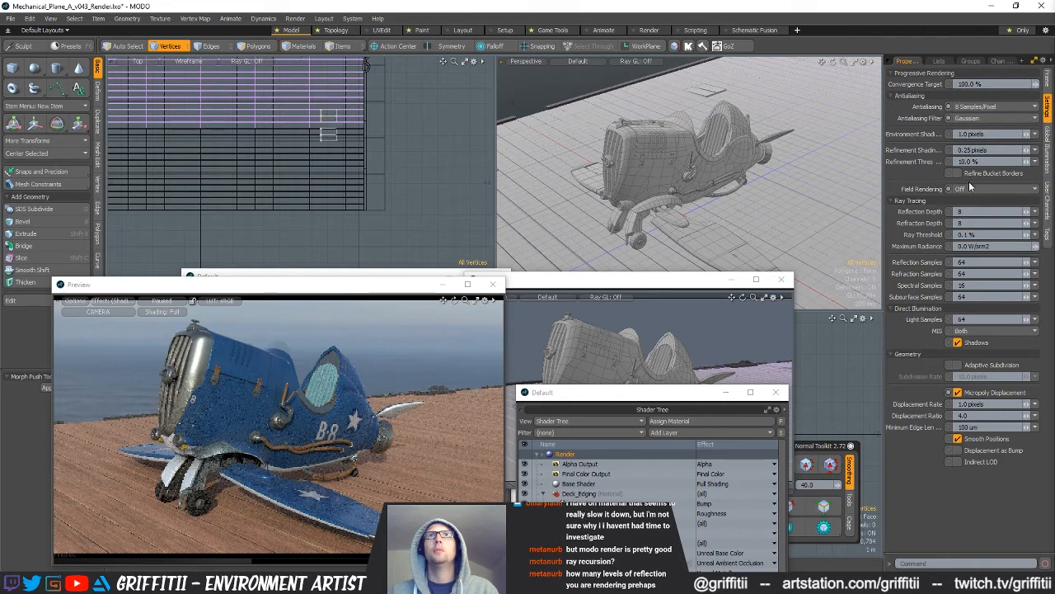
left_click(1047, 152)
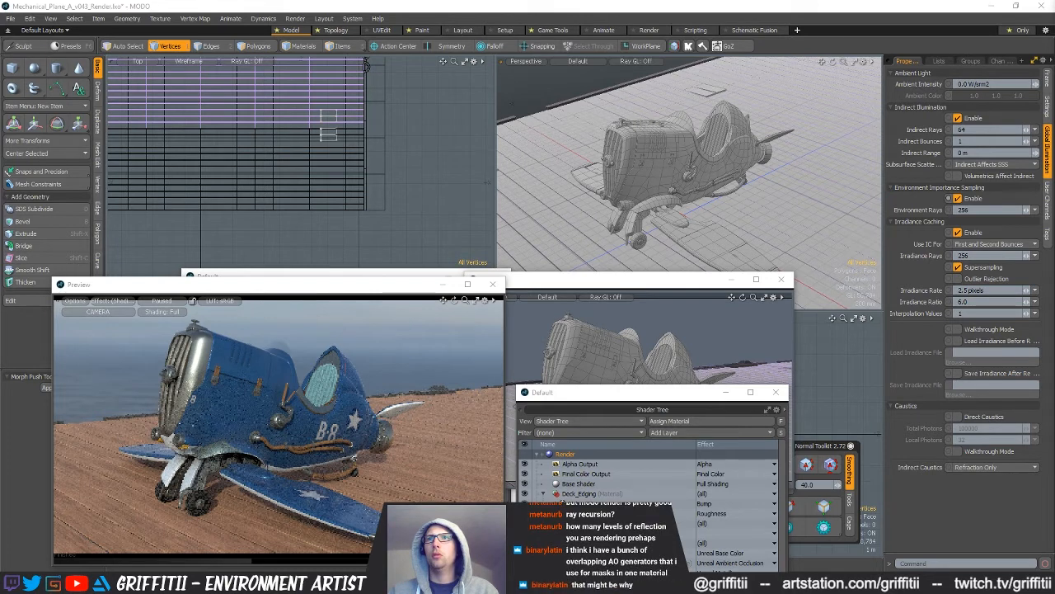
- Bring up the reference board, frame the photo of the carrier deck with the loose cable, and place it beside the Shader Tree
right_click_drag(1054, 388, 698, 355)
double_click(643, 362)
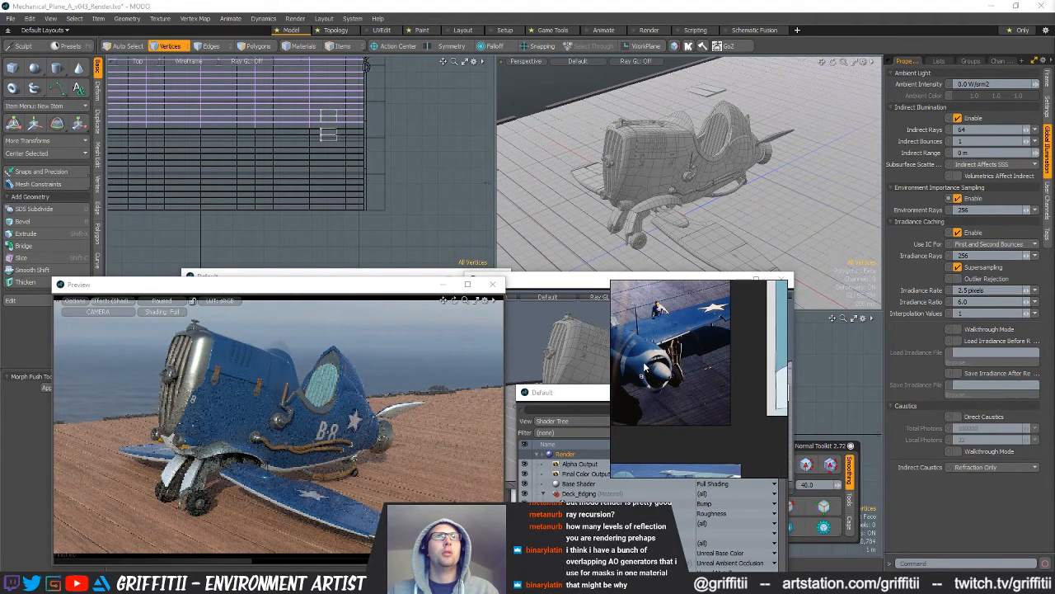
scroll(716, 388, "up", 5)
mouse_move(679, 392)
middle_mouse_down()
mouse_move(729, 356)
mouse_move(694, 401)
mouse_move(673, 402)
mouse_move(737, 390)
mouse_move(699, 395)
mouse_move(690, 436)
mouse_move(650, 411)
mouse_move(685, 363)
mouse_move(692, 379)
mouse_move(669, 371)
mouse_move(672, 413)
mouse_move(715, 407)
mouse_move(714, 419)
mouse_move(676, 410)
middle_mouse_up()
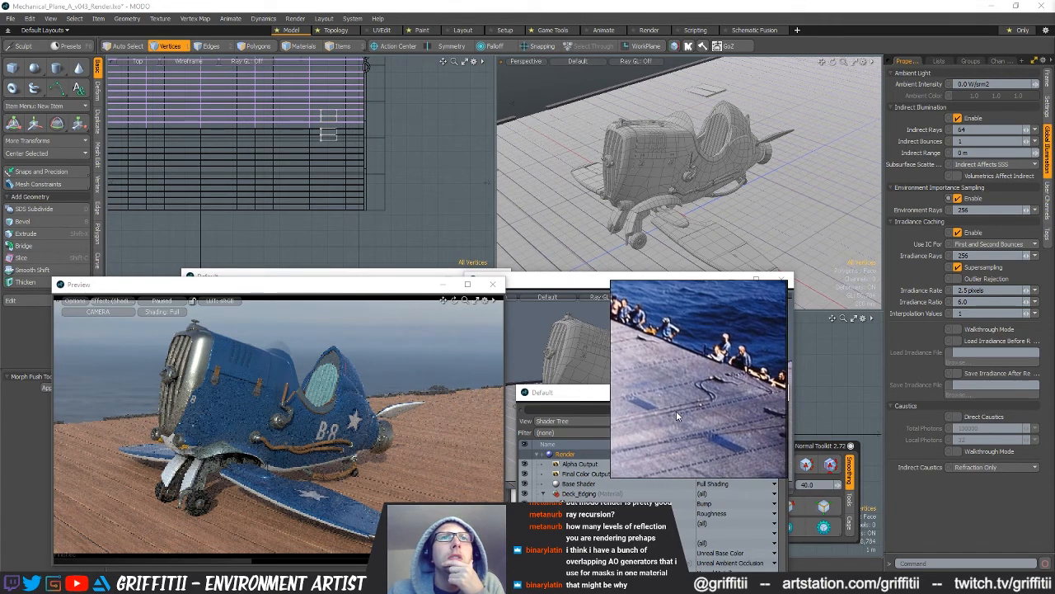
left_click_drag(700, 320, 790, 415)
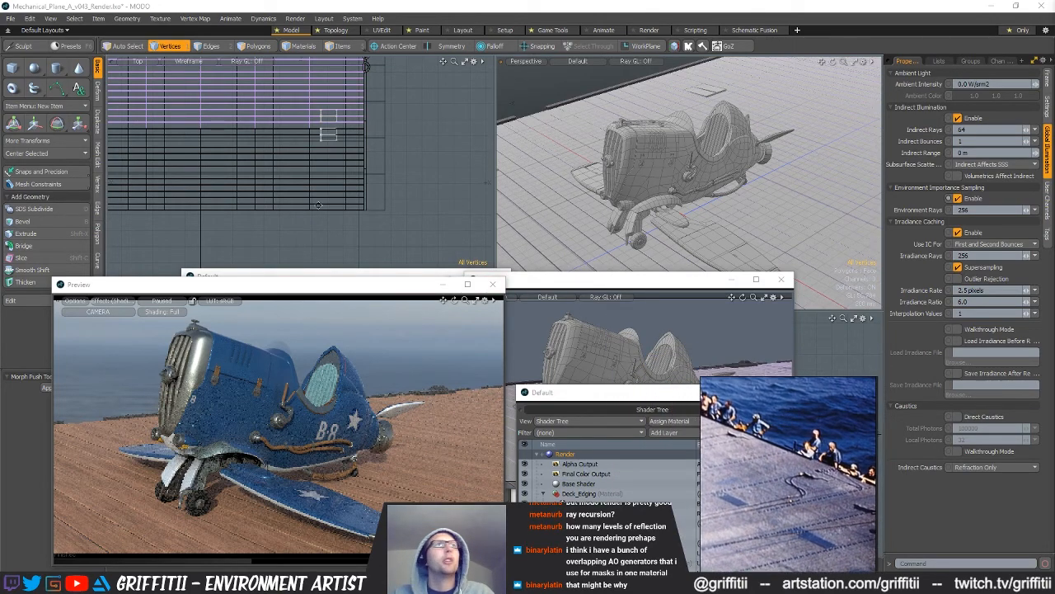
- Create a new empty mesh item for the deck cable
mouse_move(318, 141)
left_mouse_down("alt+shift")
mouse_move(334, 169)
mouse_move(396, 222)
left_mouse_up("alt+shift")
mouse_move(321, 73)
left_mouse_down("alt+shift")
mouse_move(355, 192)
mouse_move(352, 321)
mouse_move(333, 349)
left_mouse_up("alt+shift")
left_click_drag(310, 163, 334, 172, "alt+shift")
left_click_drag(461, 177, 455, 167, "alt+shift")
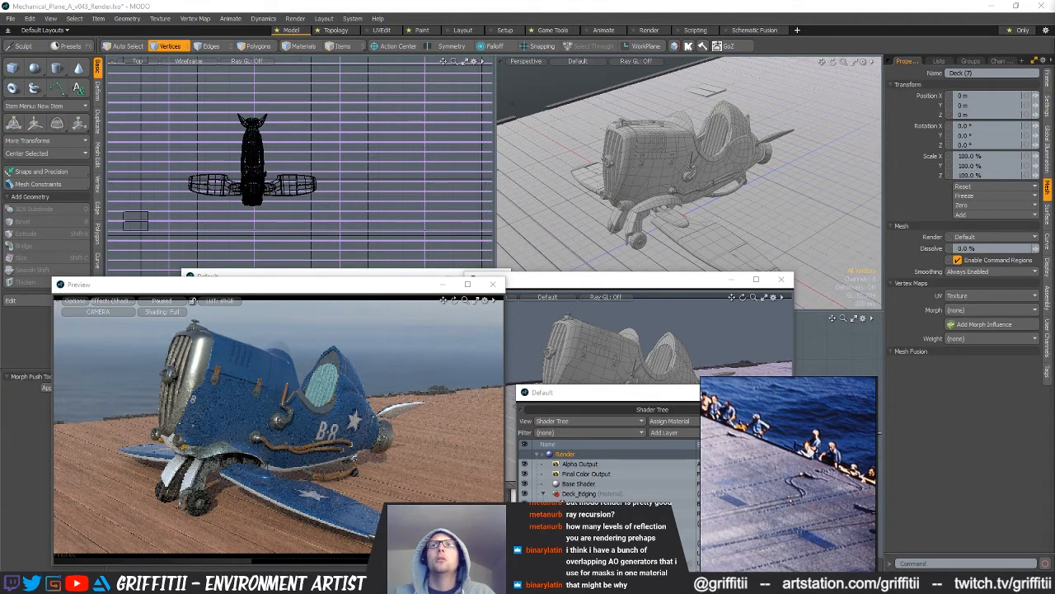
left_click(688, 166)
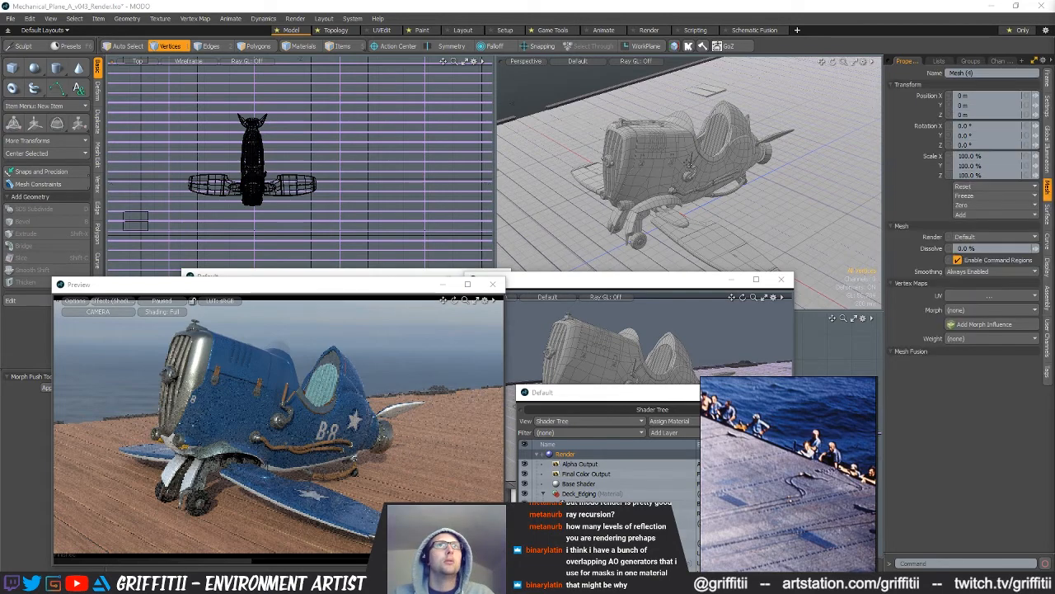
key("n")
- Draw an open curve of four points in the Top view, running straight along a plank seam near the plane
left_click(59, 91)
left_click_drag(296, 215, 257, 149, "alt+shift")
scroll(234, 174, "up", 3)
scroll(278, 146, "down", 1)
scroll(257, 149, "down", 1)
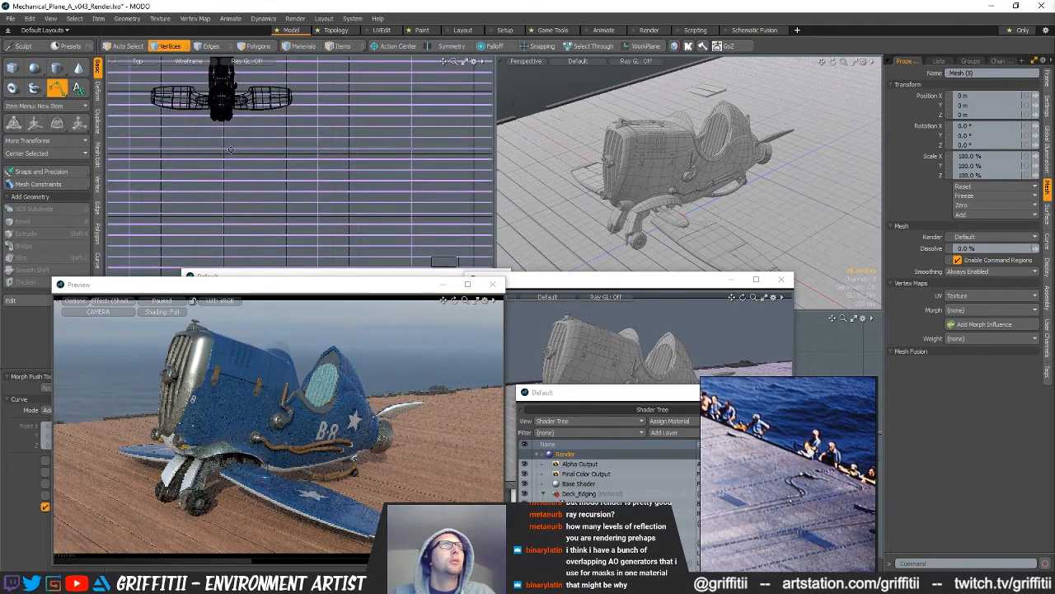
left_click(236, 153)
left_click_drag(355, 154, 303, 154, "alt+shift")
left_click(246, 156)
left_click(319, 154)
left_click_drag(322, 153, 325, 156)
left_click(370, 156)
left_click_drag(370, 156, 466, 154, "ctrl+alt")
left_click_drag(415, 161, 266, 163, "alt+shift")
left_click_drag(390, 165, 397, 163, "alt+shift")
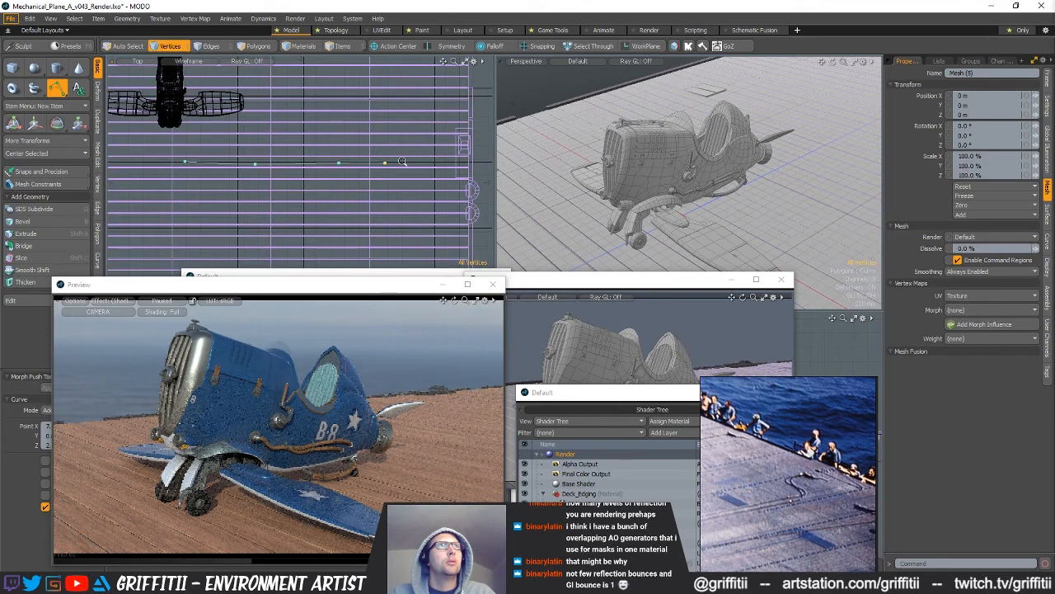
key("space")
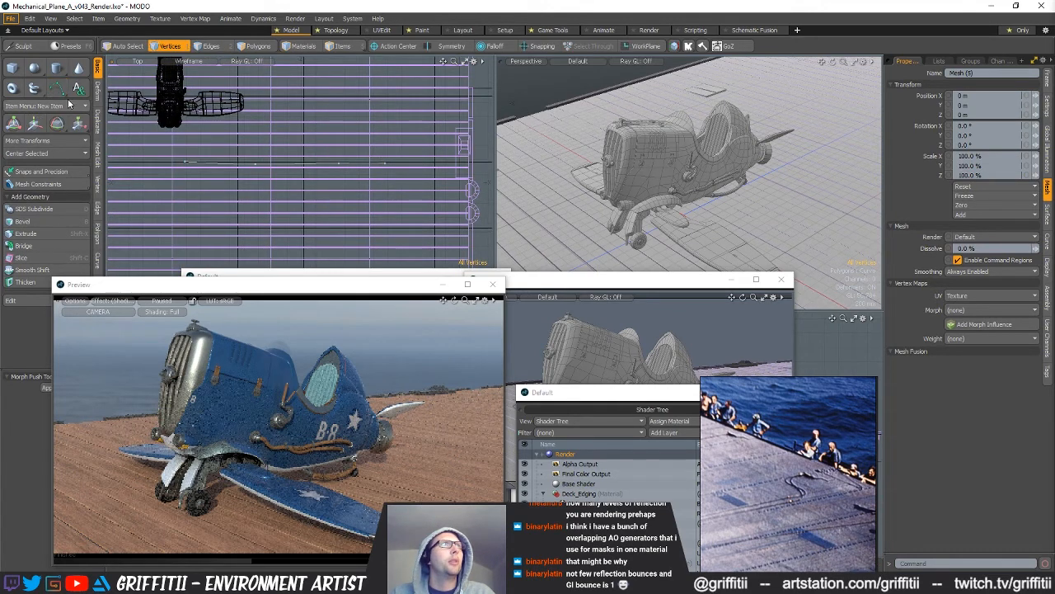
- Draw a second curve continuing from the straight one, bending across the planks and ending parallel to them
left_click(58, 89)
scroll(398, 151, "up", 5)
left_click(362, 192)
left_click_drag(362, 192, 307, 208, "alt")
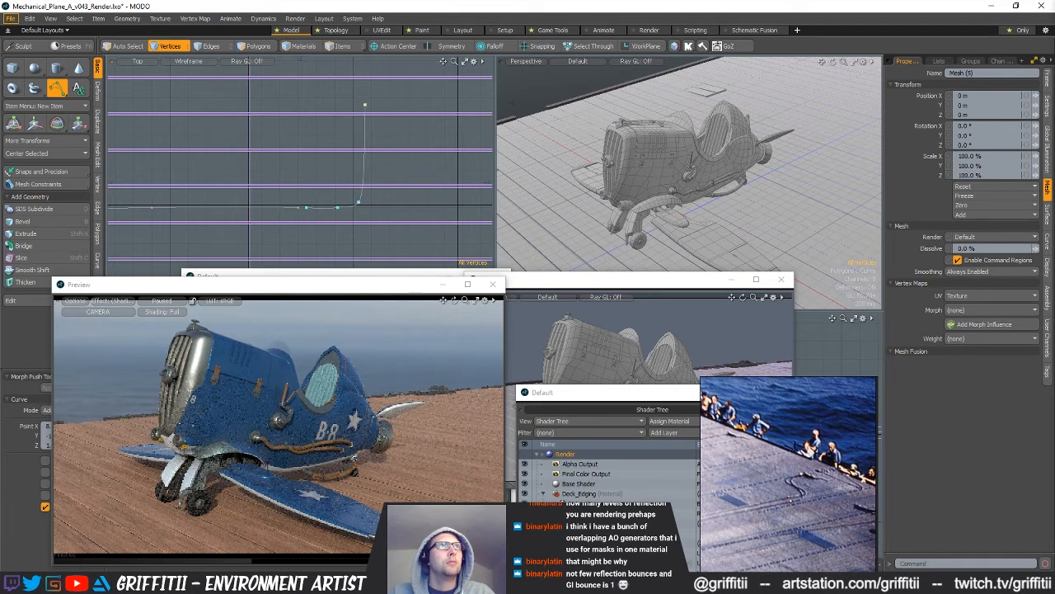
left_click_drag(385, 132, 369, 172, "alt")
left_click(359, 107)
left_click_drag(352, 86, 345, 139)
left_click(332, 101)
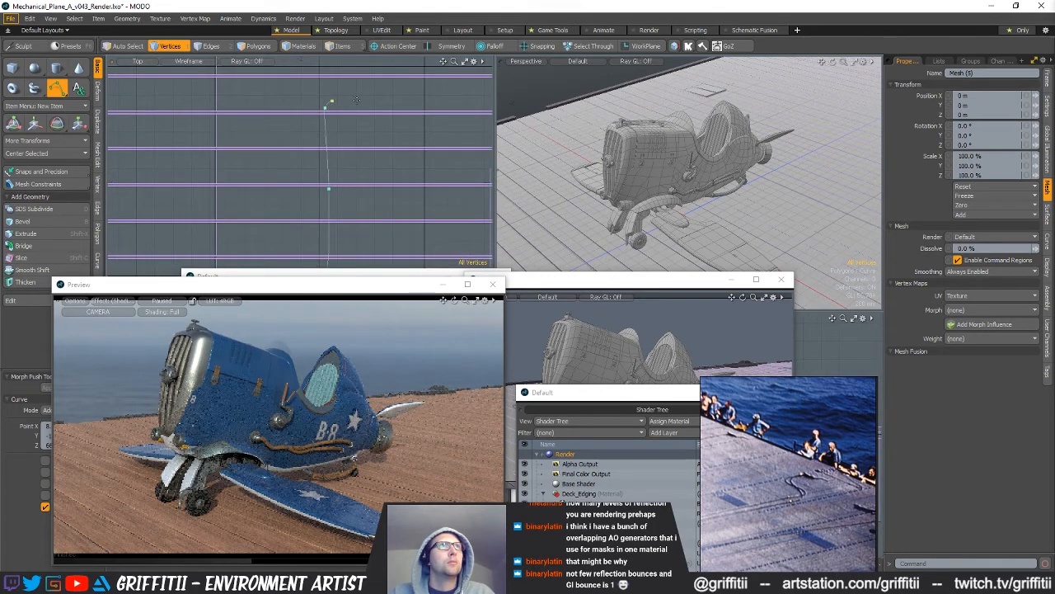
left_click_drag(418, 99, 425, 99)
key("space")
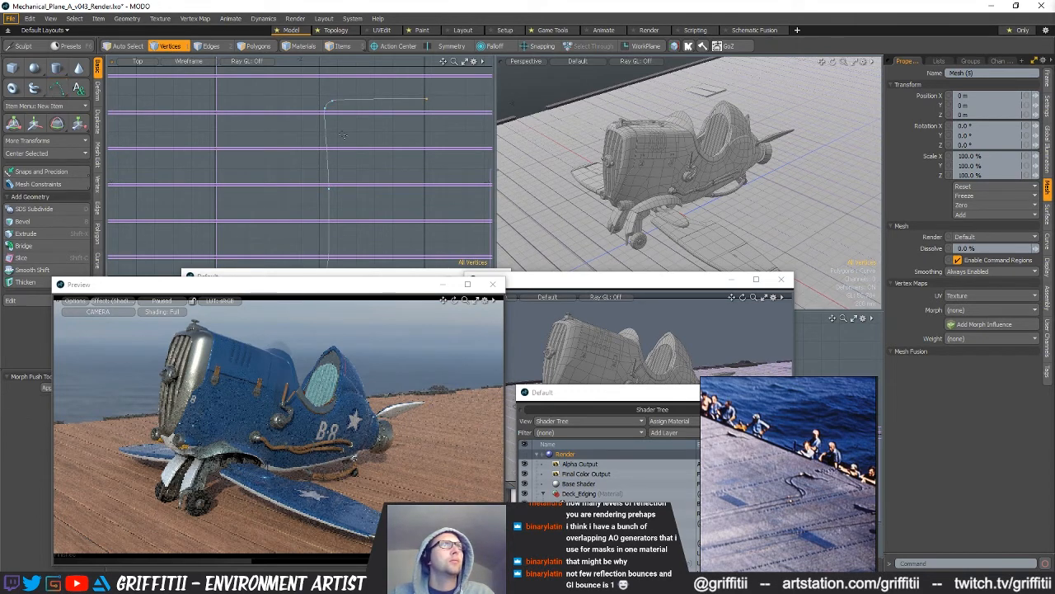
- Reshape the second curve's bends by moving its two corner points, and delete one surplus point
left_click_drag(339, 126, 341, 104, "alt+shift")
key("space")
key("space")
key("space")
key("w")
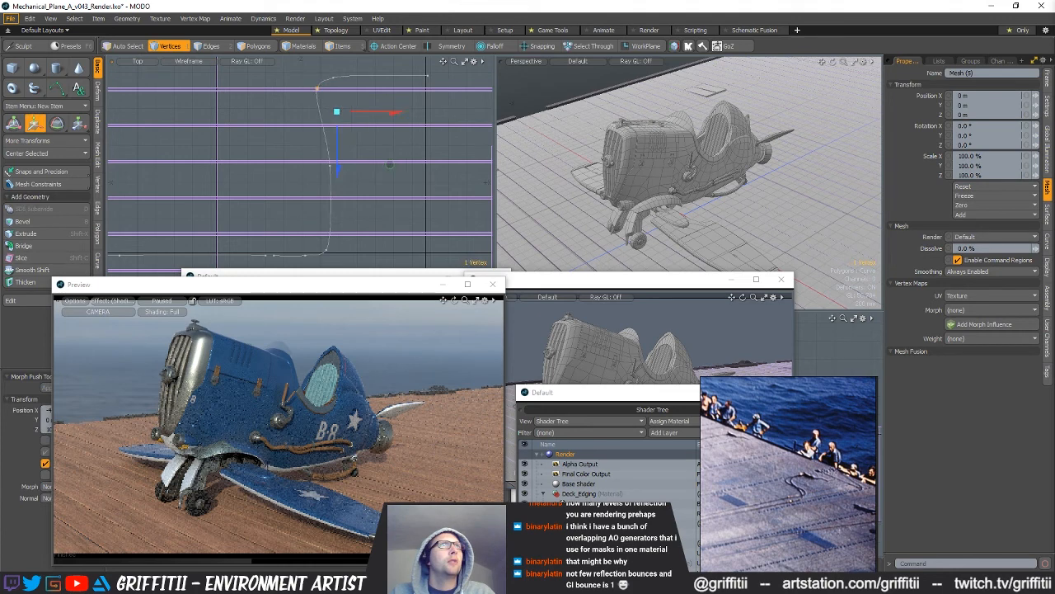
key("space")
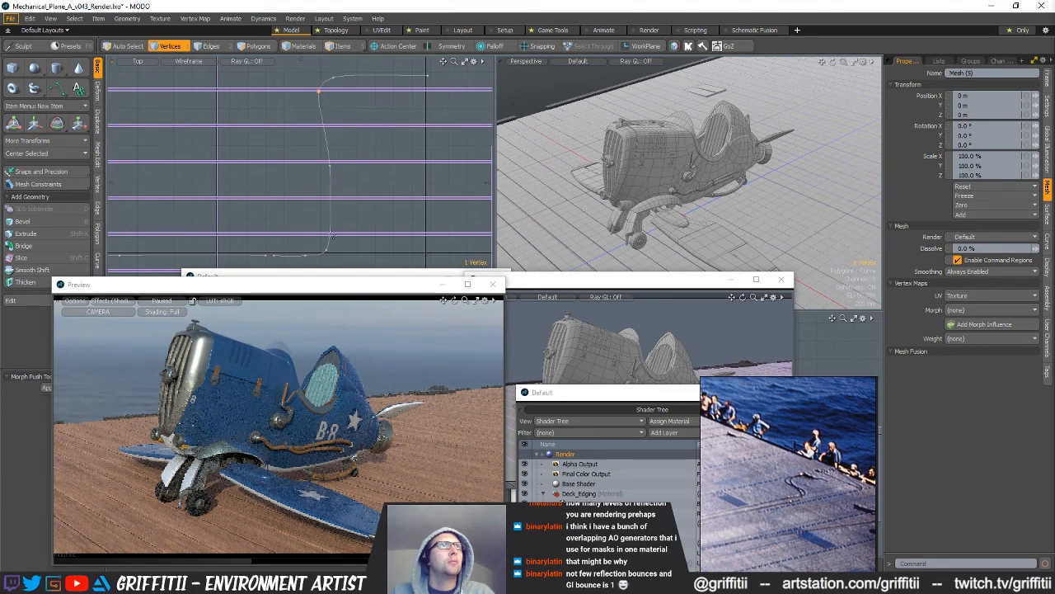
key("w")
left_click_drag(382, 214, 389, 201)
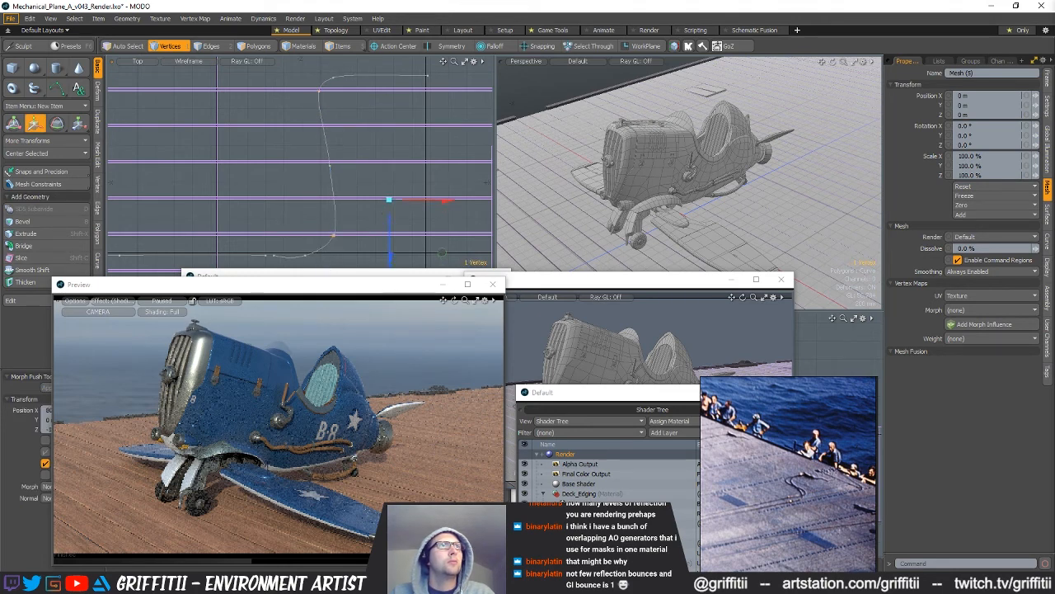
key("space")
key("Delete")
- Adjust the middle point of the crossing section and shift the four points of the cable's far end slightly
mouse_move(356, 166)
left_mouse_down("ctrl+alt")
mouse_move(335, 168)
mouse_move(365, 176)
left_mouse_up("ctrl+alt")
left_click(335, 166)
key("w")
key("space")
right_click_drag(333, 181, 423, 156)
key("w")
left_click_drag(405, 168, 410, 170)
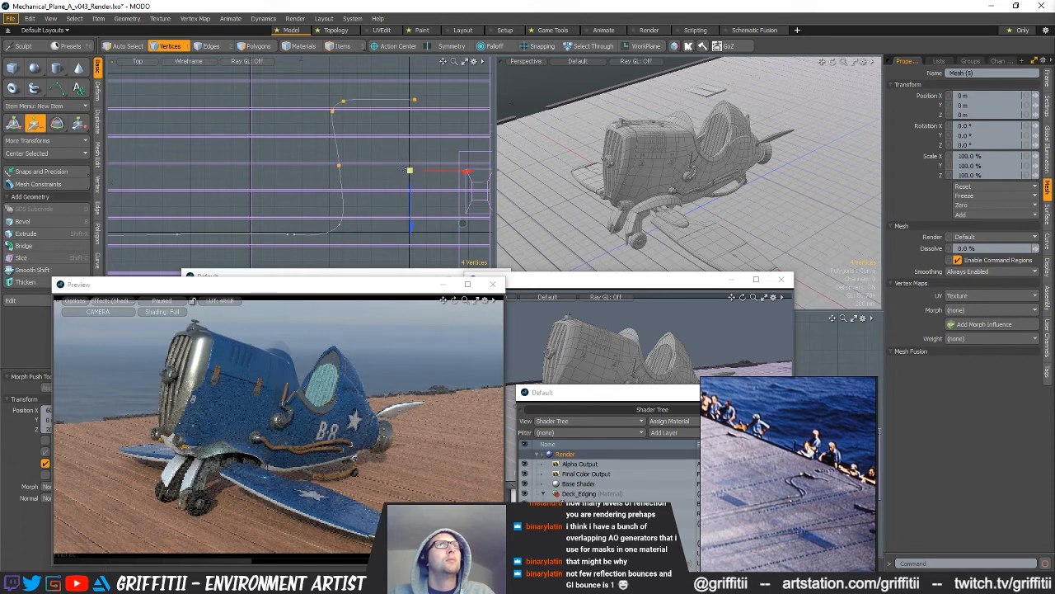
key("space")
- Reposition the straight curve's points along the plank seam, extending its start point past the plane's centre line
left_click(417, 122)
scroll(417, 122, "down", 2)
middle_click_drag(192, 200, 272, 187)
right_click_drag(234, 174, 253, 182)
key("w")
left_click_drag(278, 199, 278, 197)
key("space")
middle_click_drag(169, 168, 271, 165)
mouse_move(252, 153)
right_mouse_down()
mouse_move(227, 180)
mouse_move(257, 179)
right_mouse_up()
key("w")
left_click_drag(289, 188, 260, 187)
key("space")
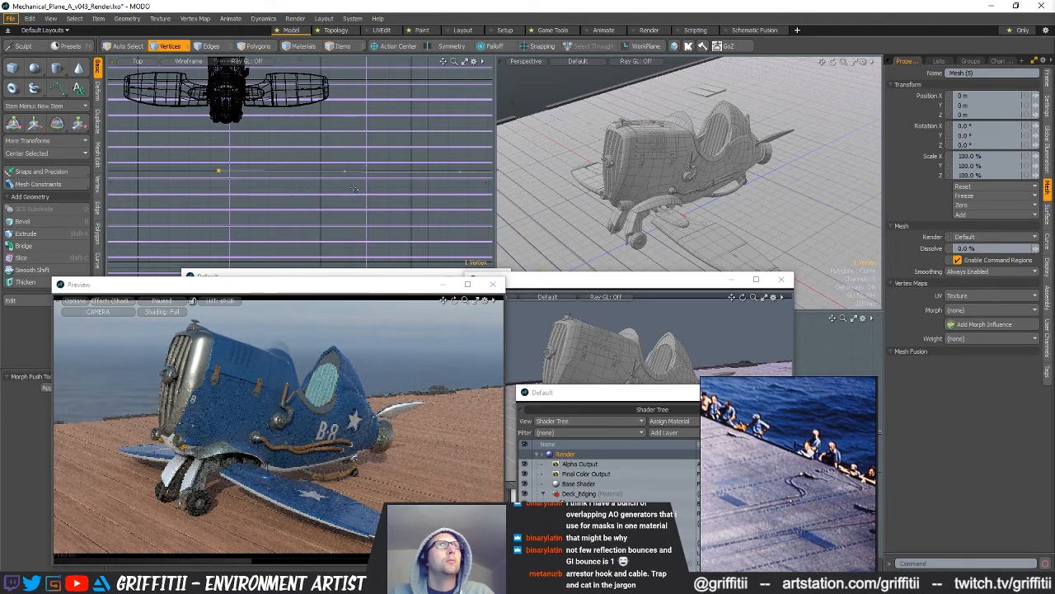
left_click(352, 189)
- Enable Render Curves for the cable mesh and resume the render preview, aimed at the cable on the deck
key("a")
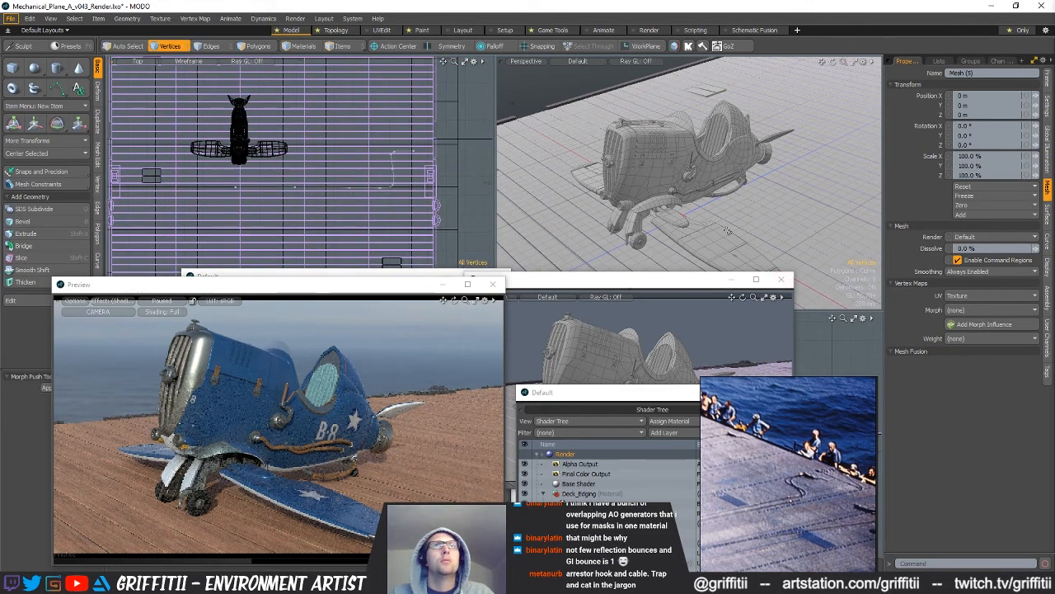
left_click_drag(728, 225, 676, 119, "alt+shift")
key("w")
left_click_drag(779, 248, 662, 128, "alt+shift")
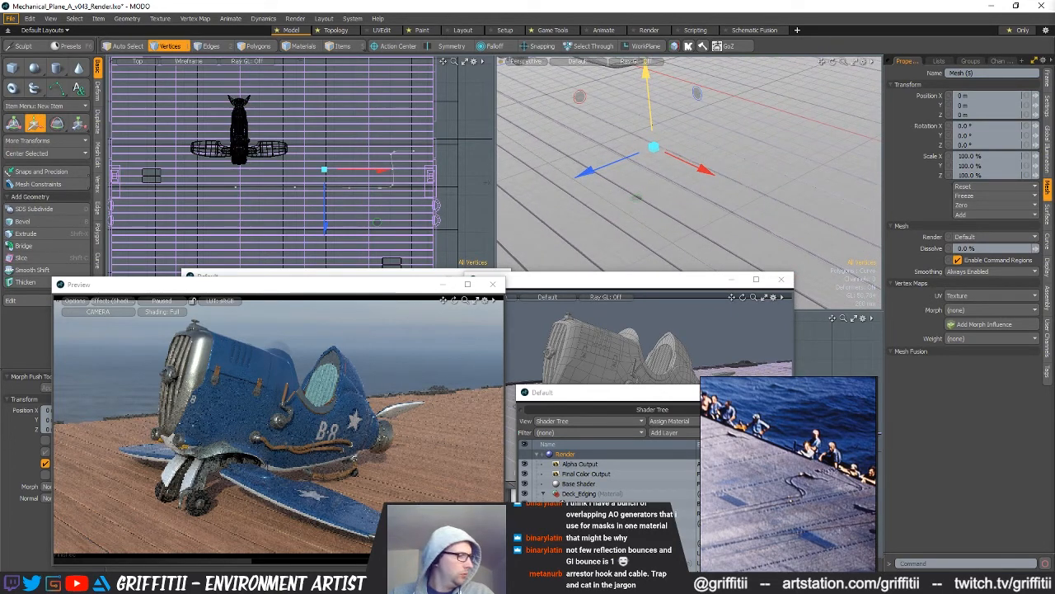
mouse_move(654, 142)
left_mouse_down("alt")
mouse_move(624, 99)
mouse_move(636, 172)
mouse_move(652, 150)
left_mouse_up("alt")
key("q")
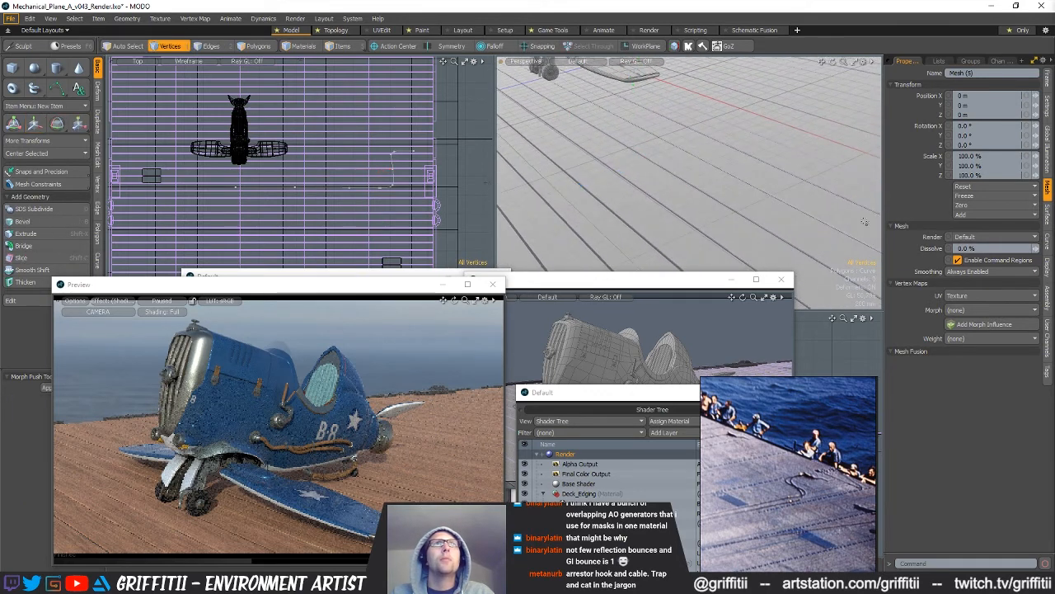
left_click(1047, 240)
left_click(957, 95)
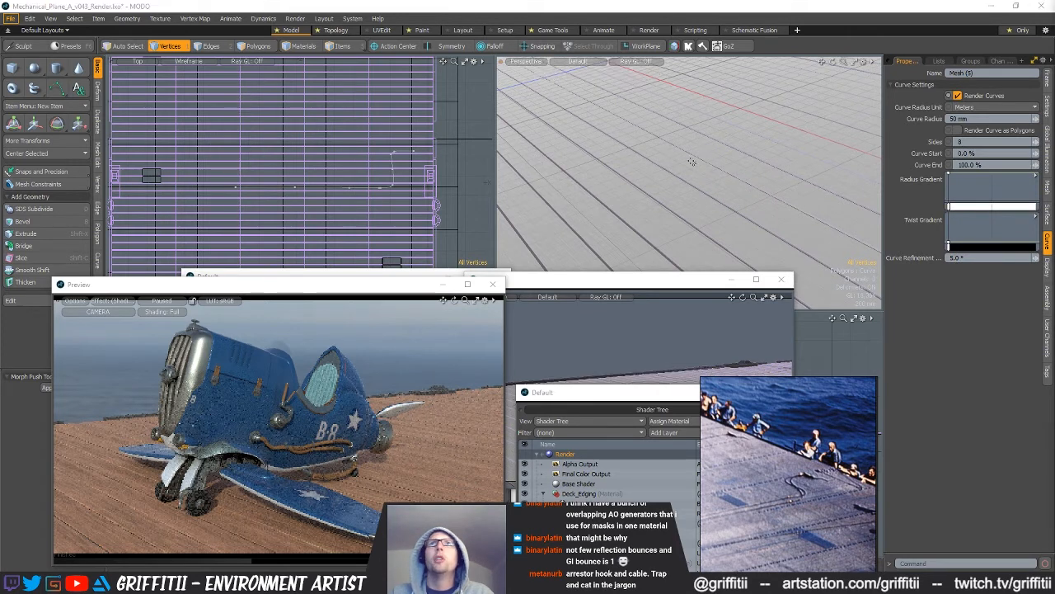
left_click(163, 301)
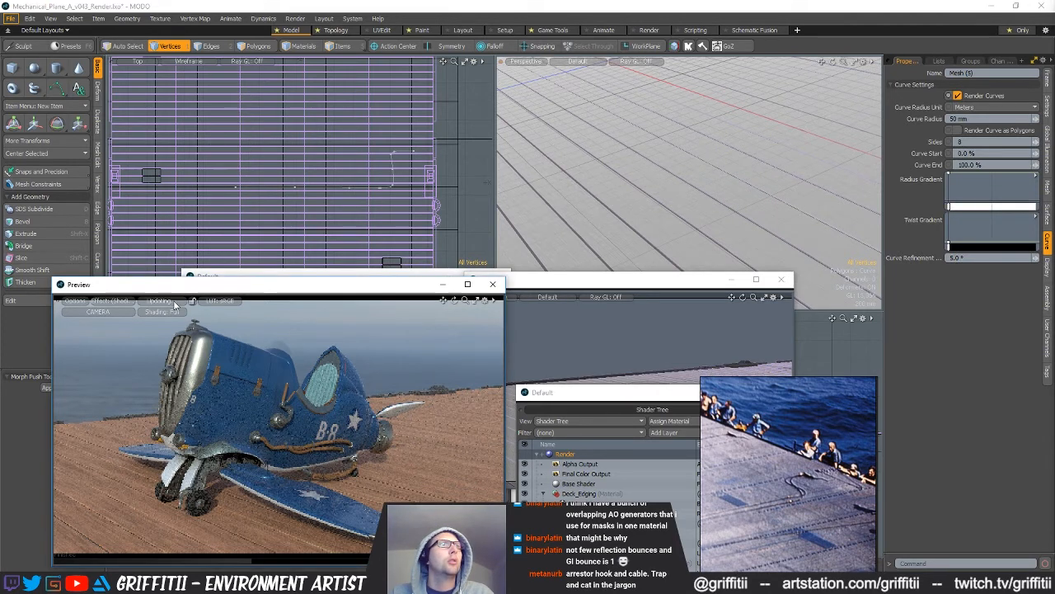
left_click_drag(257, 468, 422, 378, "alt")
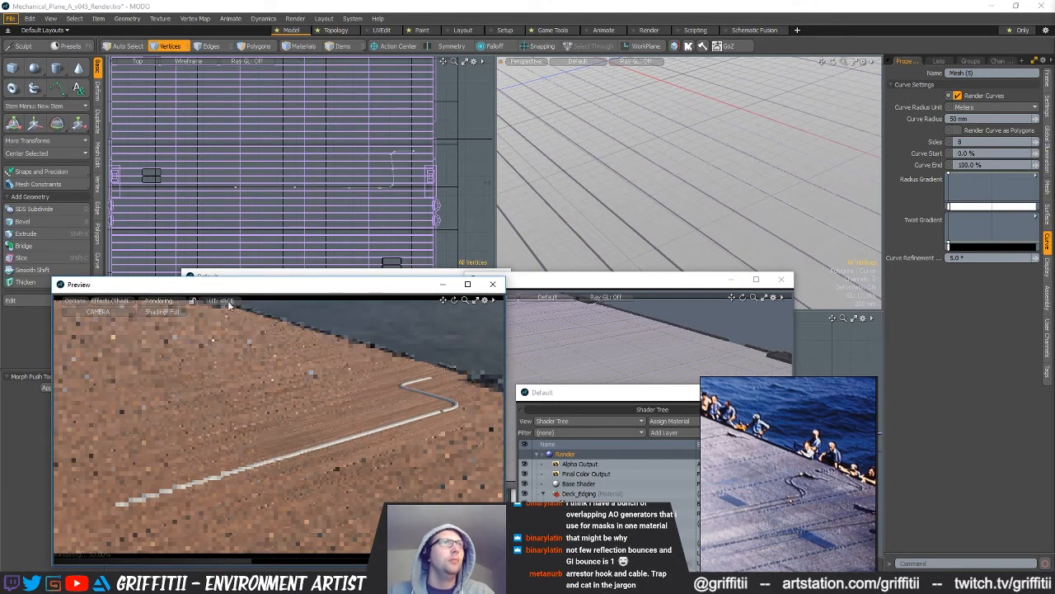
- Set the cable's curve radius to 20 mm, update the render preview to check it, and pause it again
left_click(958, 119)
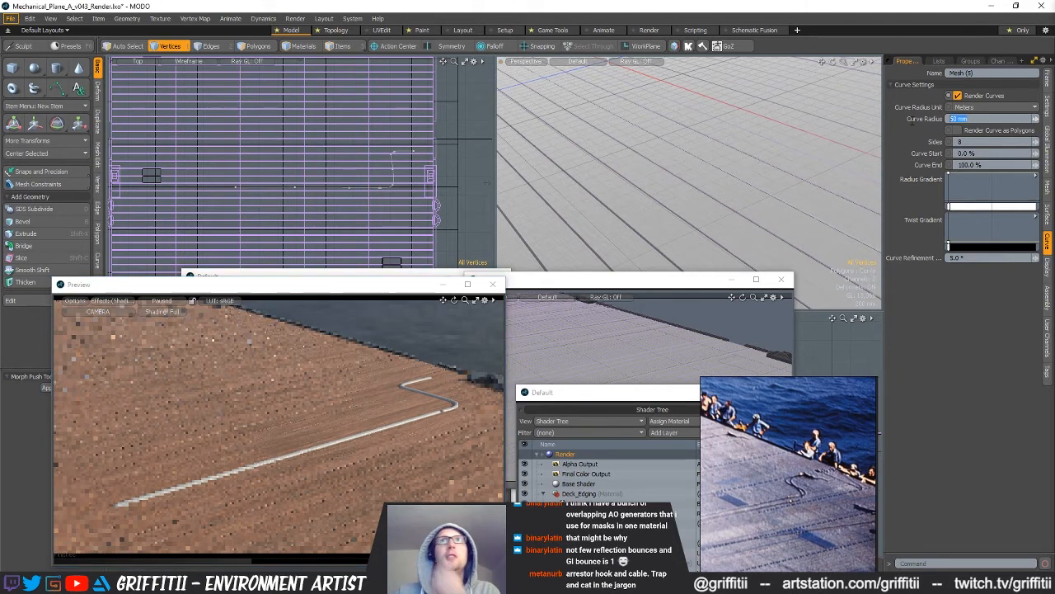
type("20")
key("Return")
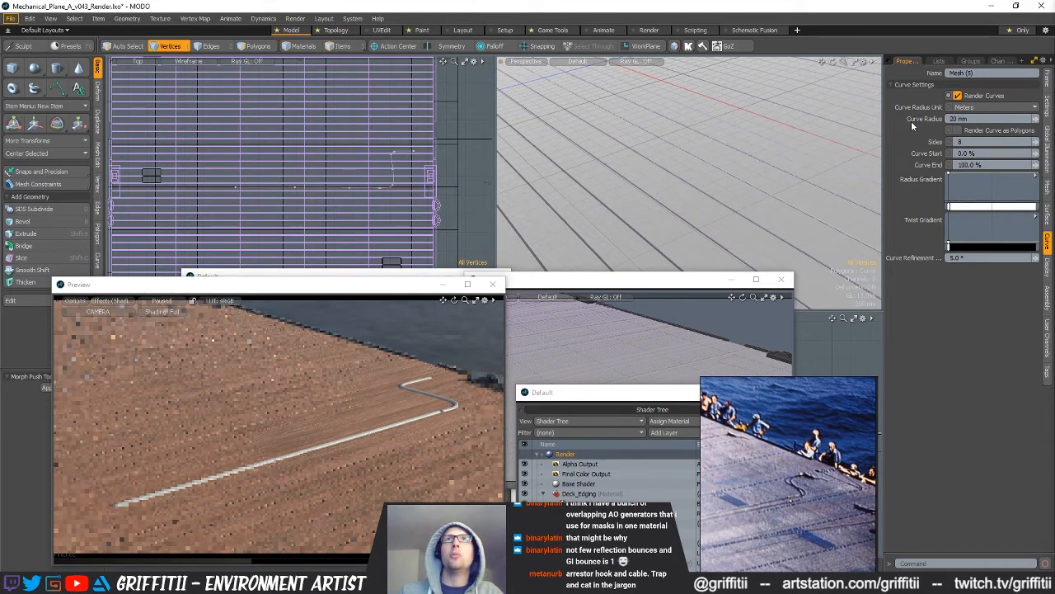
left_click(161, 302)
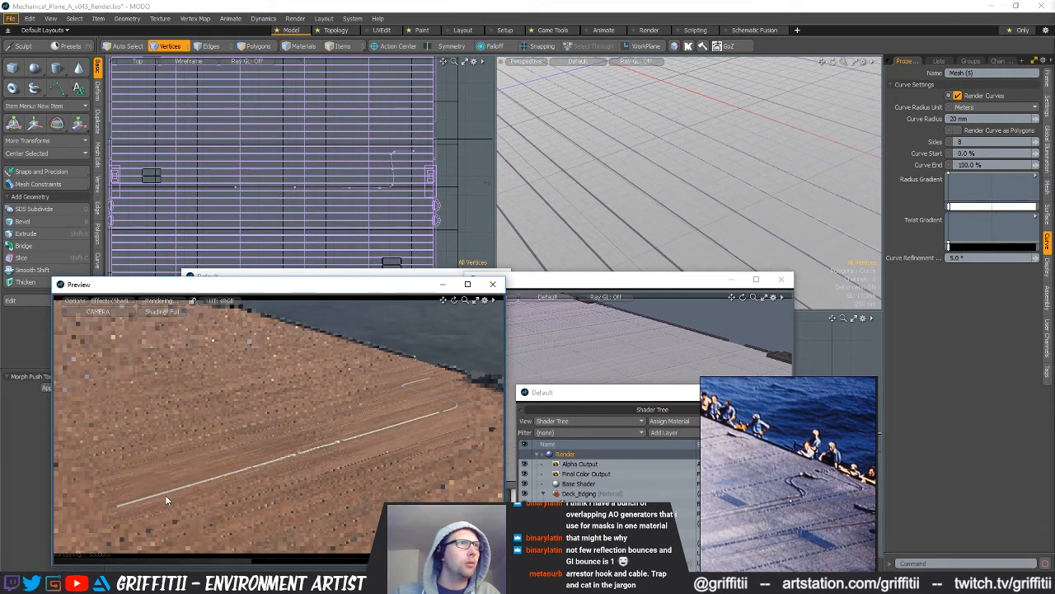
left_click(159, 302)
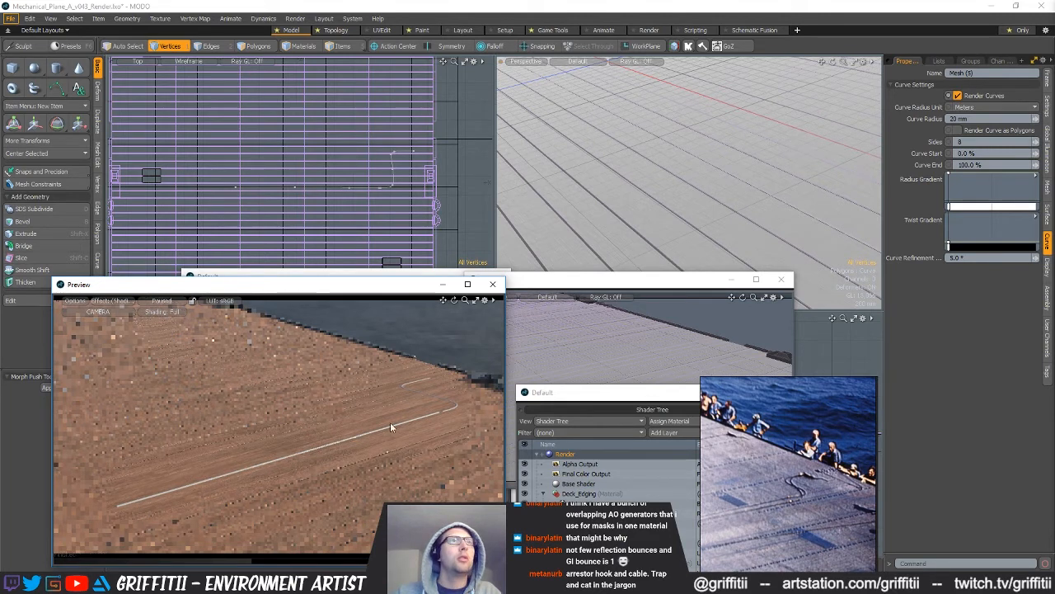
- Select all points of both cable curves and raise them slightly above the deck surface
mouse_move(632, 201)
left_mouse_down("alt")
mouse_move(662, 178)
mouse_move(643, 190)
left_mouse_up("alt")
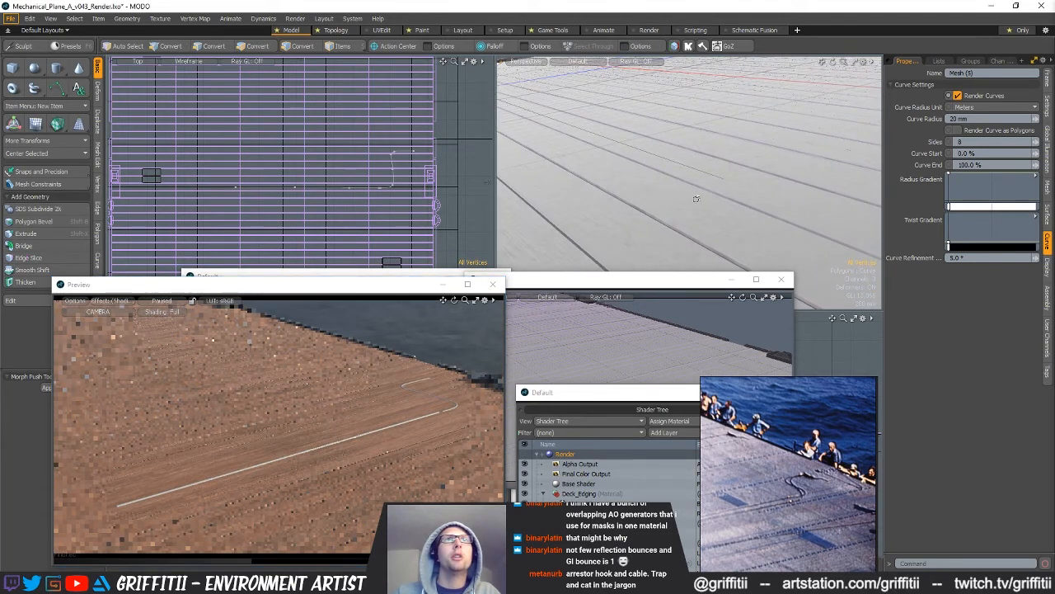
key("space")
key("space")
key("space")
double_click(395, 152)
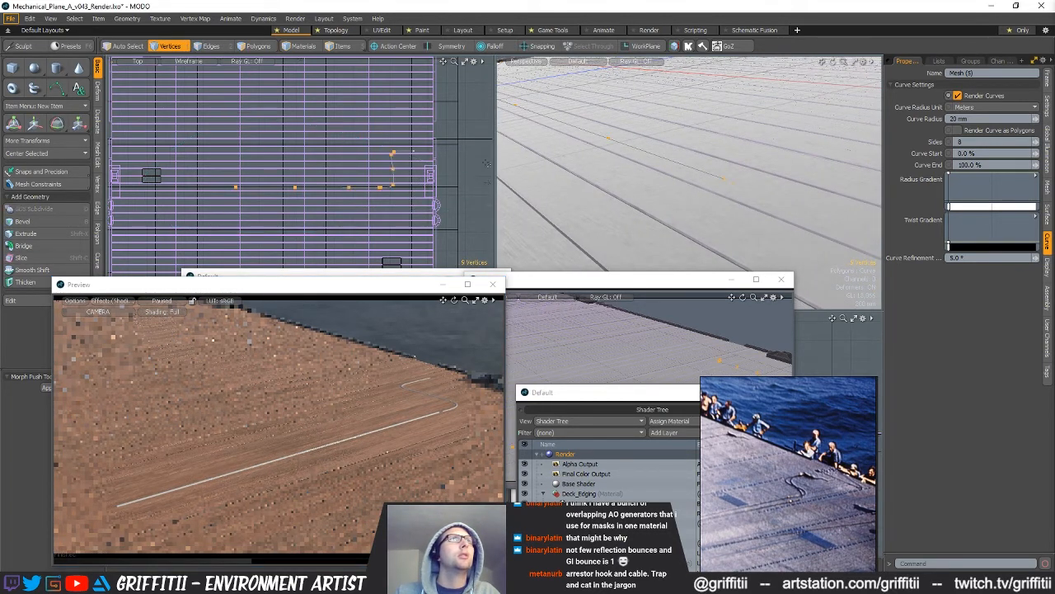
key("shift+a")
left_click_drag(715, 172, 684, 165, "alt")
key("w")
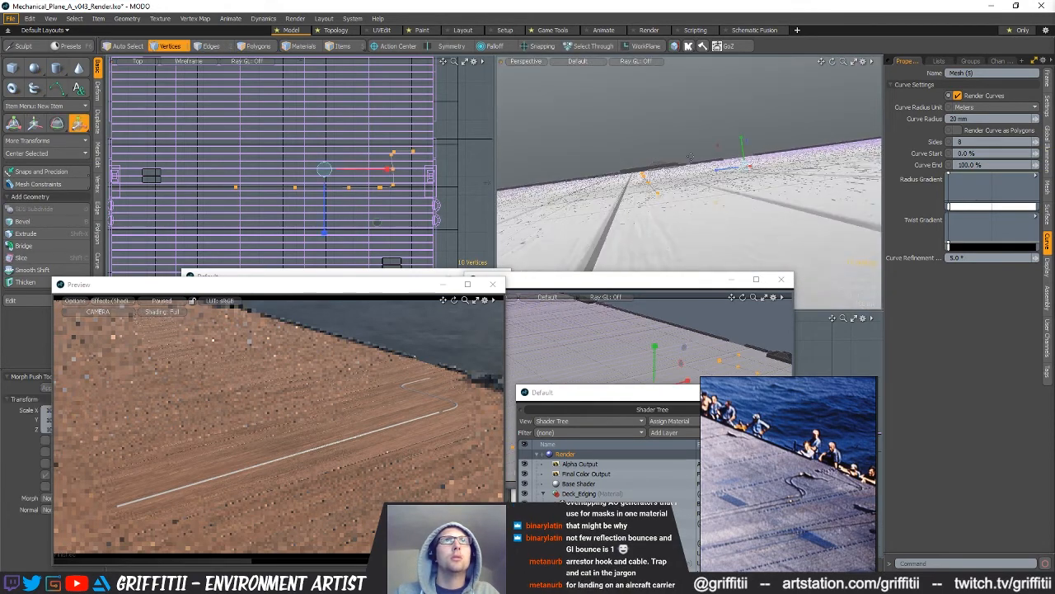
key("w")
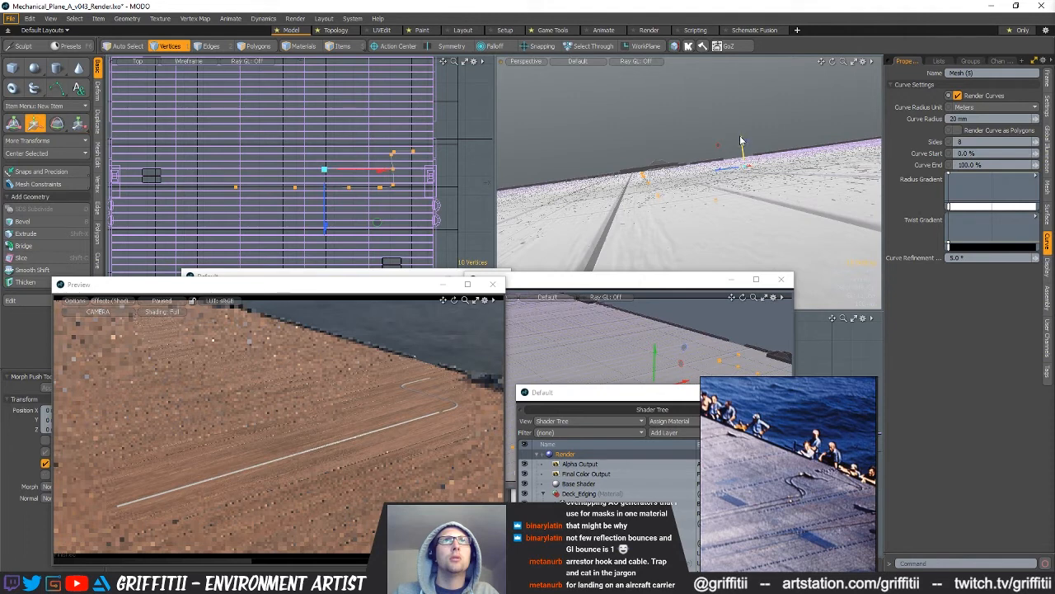
key("space")
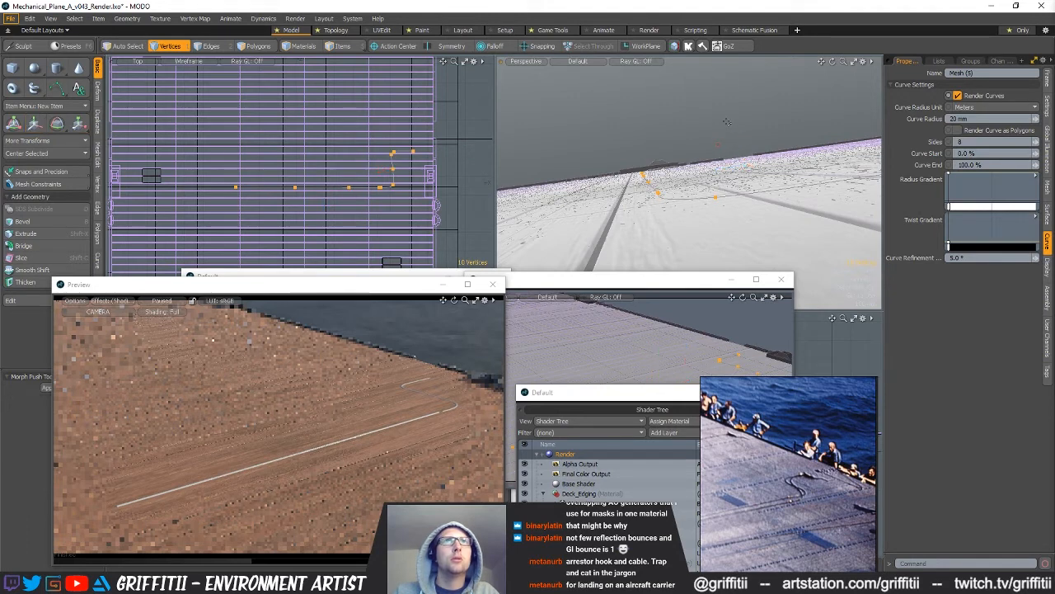
- Resume the render preview, set the cable's curve radius to 10 mm, and check the bend close up
left_click(169, 302)
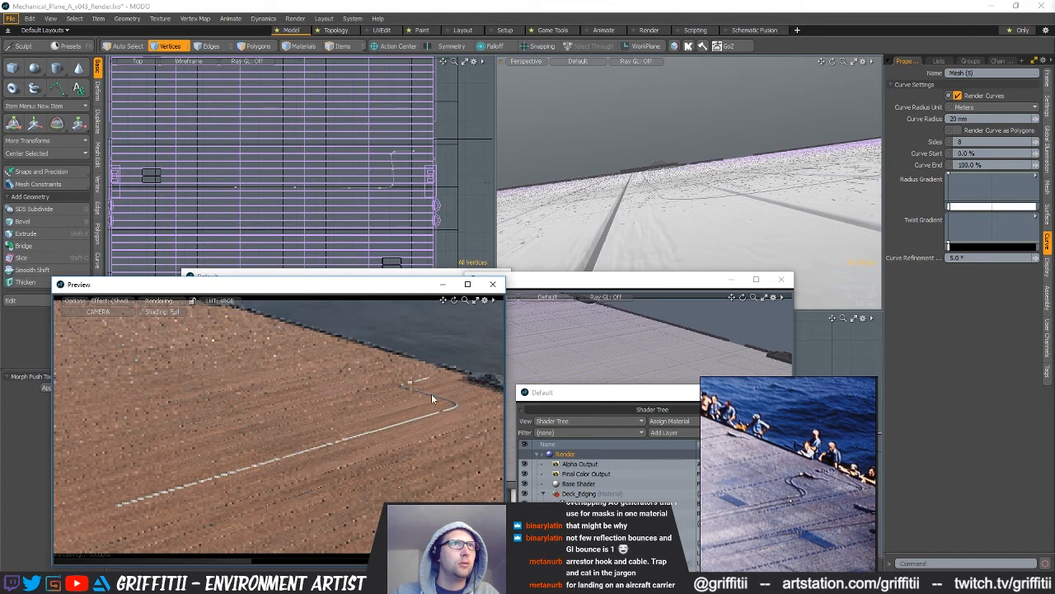
left_click_drag(975, 120, 917, 121)
type("0.01")
key("Return")
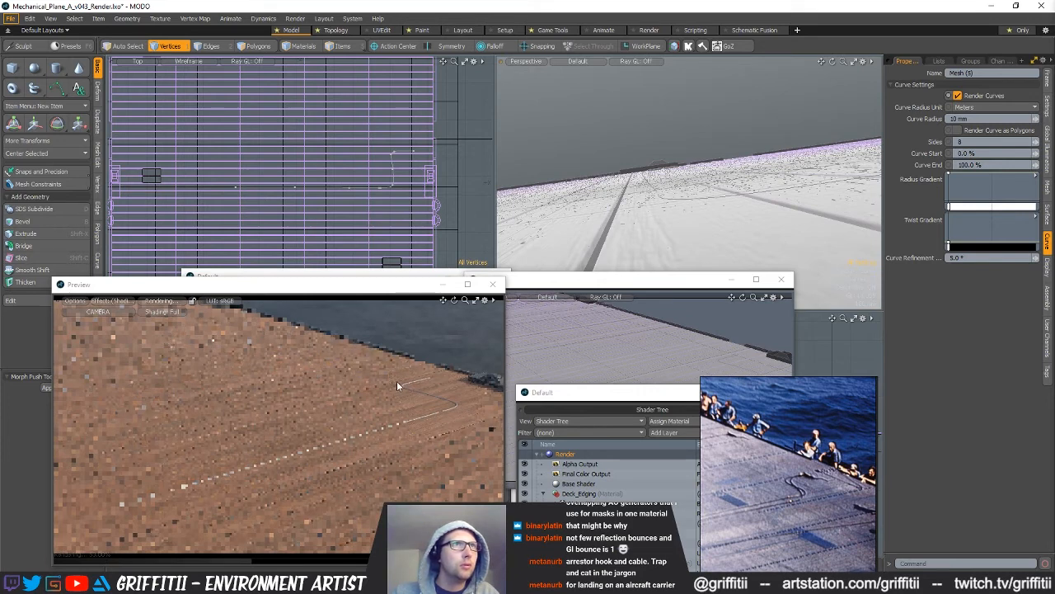
scroll(458, 410, "up", 3)
left_click_drag(458, 410, 275, 431, "alt+shift")
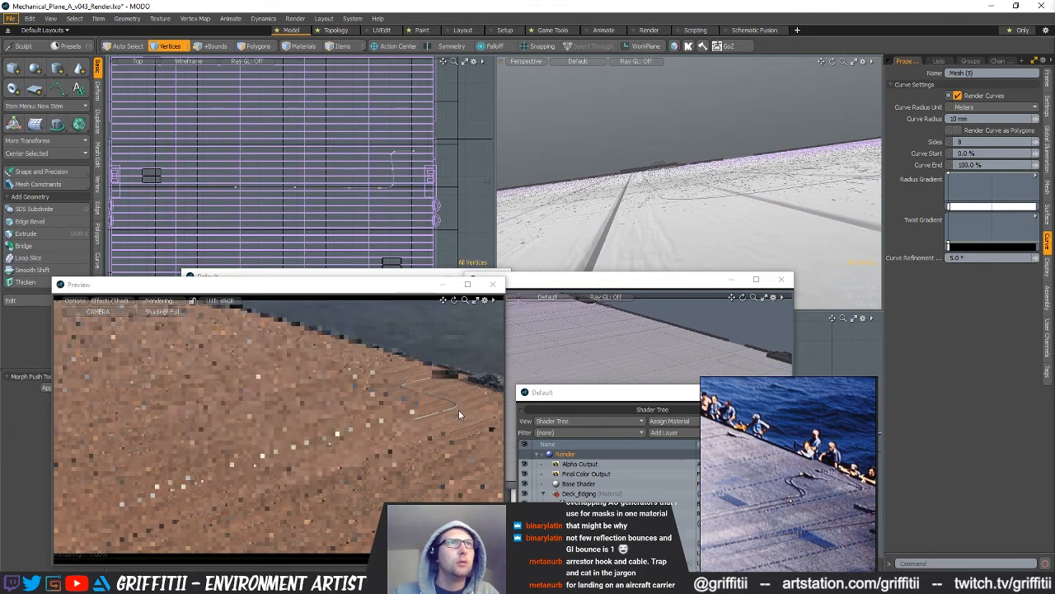
scroll(280, 429, "up", 5)
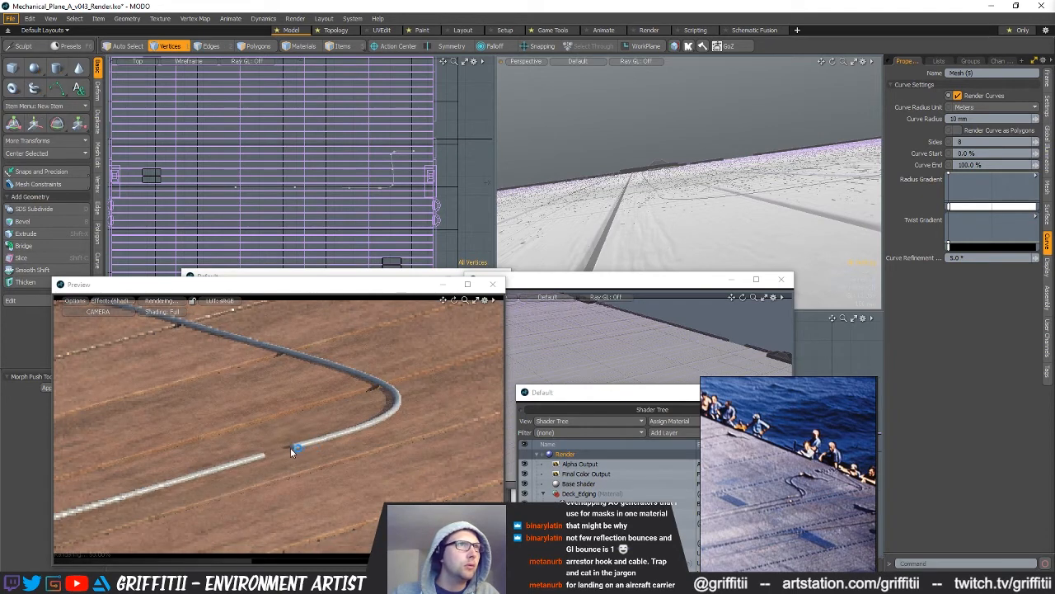
- Inspect the cable's gap and bend in the render preview, both close up and from across the deck
scroll(290, 452, "up", 2)
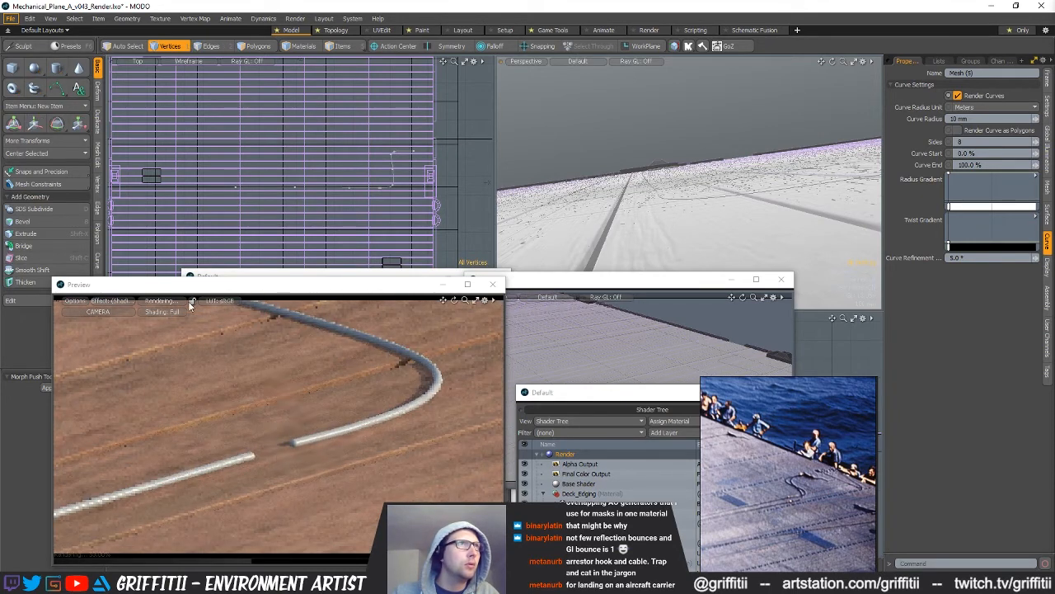
left_click(192, 302)
key("w")
left_click(654, 208)
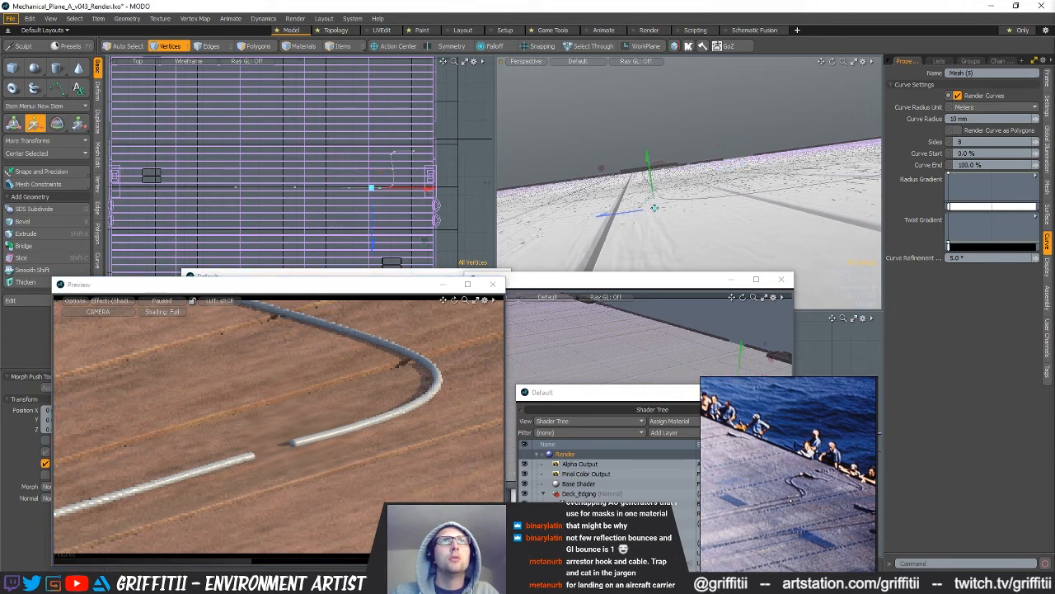
key("q")
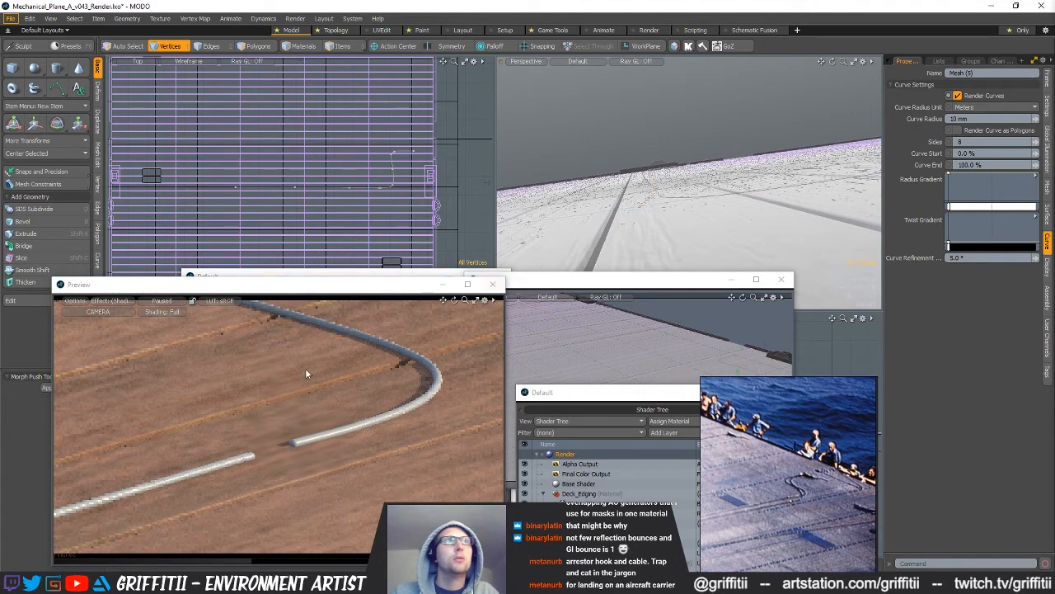
left_click(169, 301)
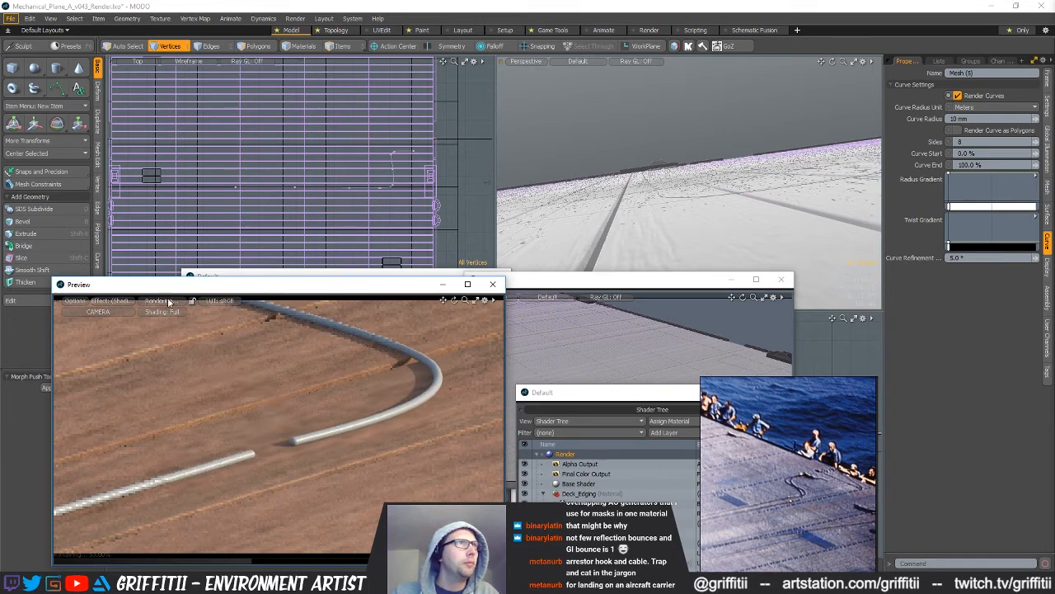
scroll(281, 480, "up", 6)
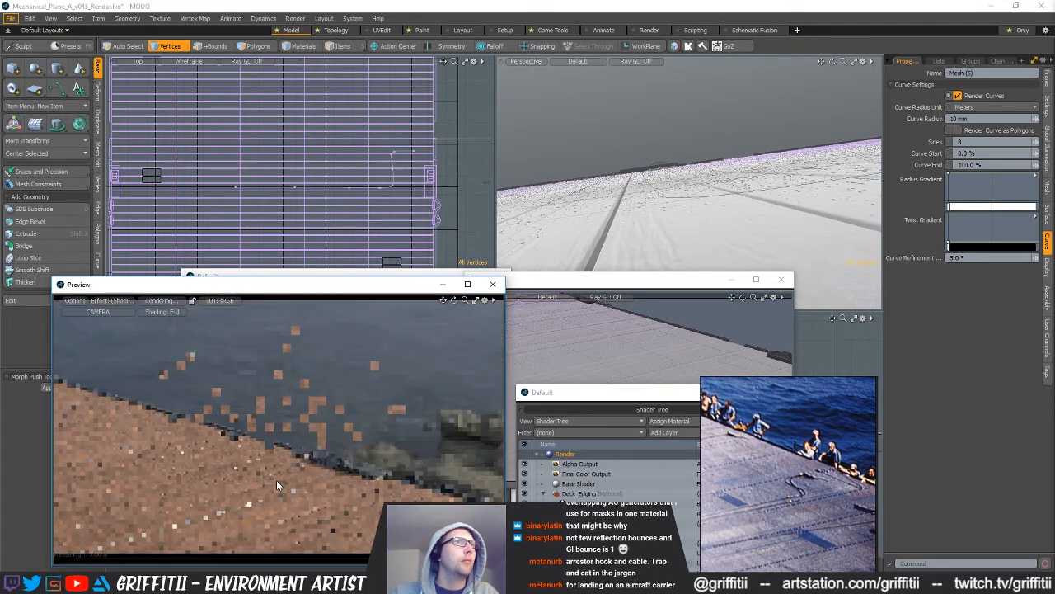
scroll(276, 479, "down", 3)
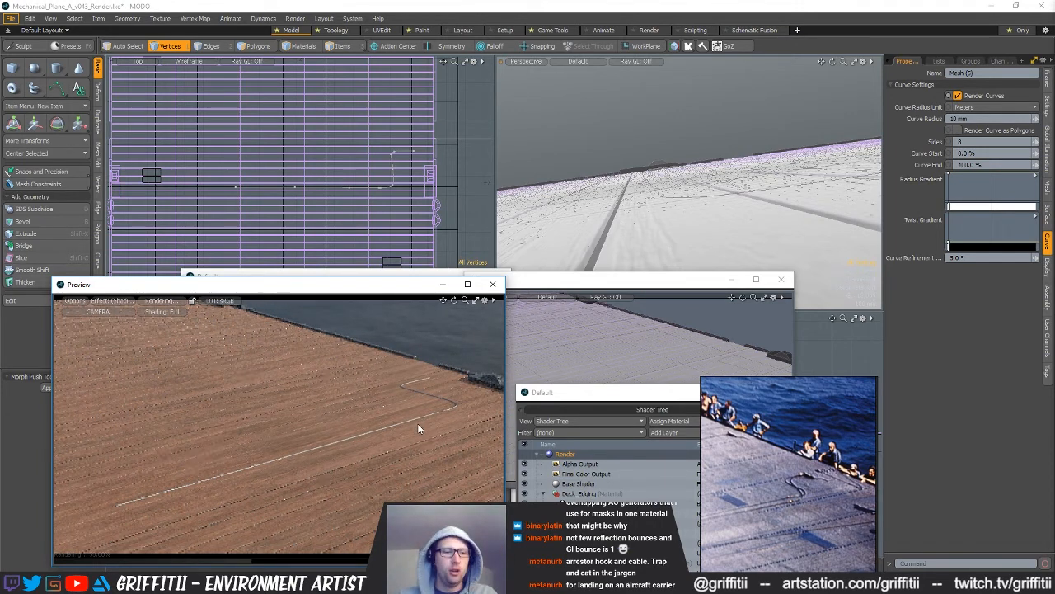
scroll(417, 433, "up", 5)
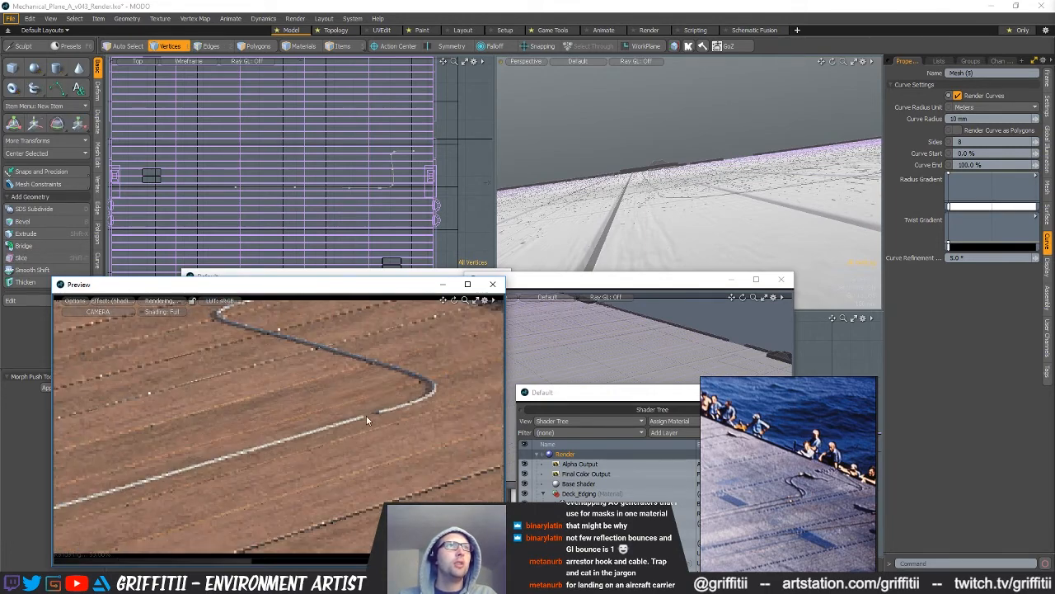
scroll(337, 442, "down", 5)
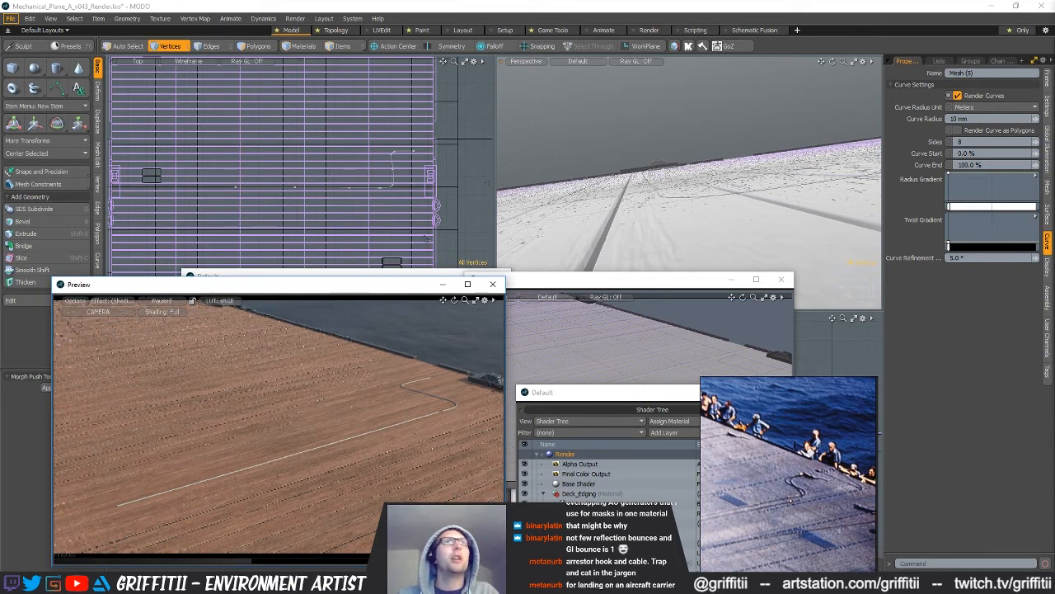
- Select both cable curves and assign them a new material named Pipe_01
left_click_drag(872, 198, 687, 221, "alt")
key("3")
double_click(674, 220)
key("space")
left_click(663, 197, "shift")
type("m")
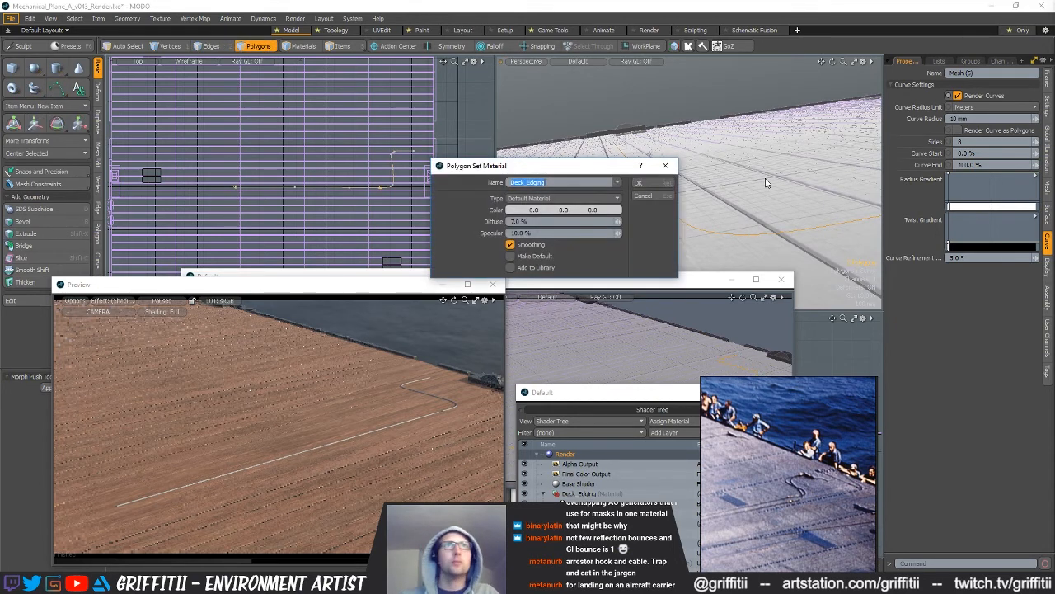
type("Pipe")
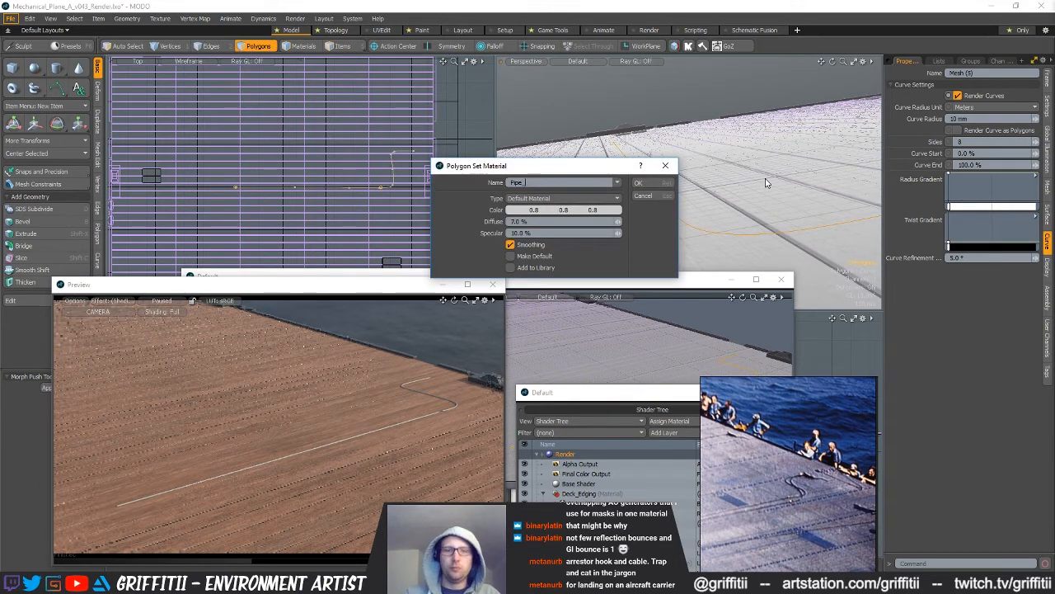
type("_01")
key("Return")
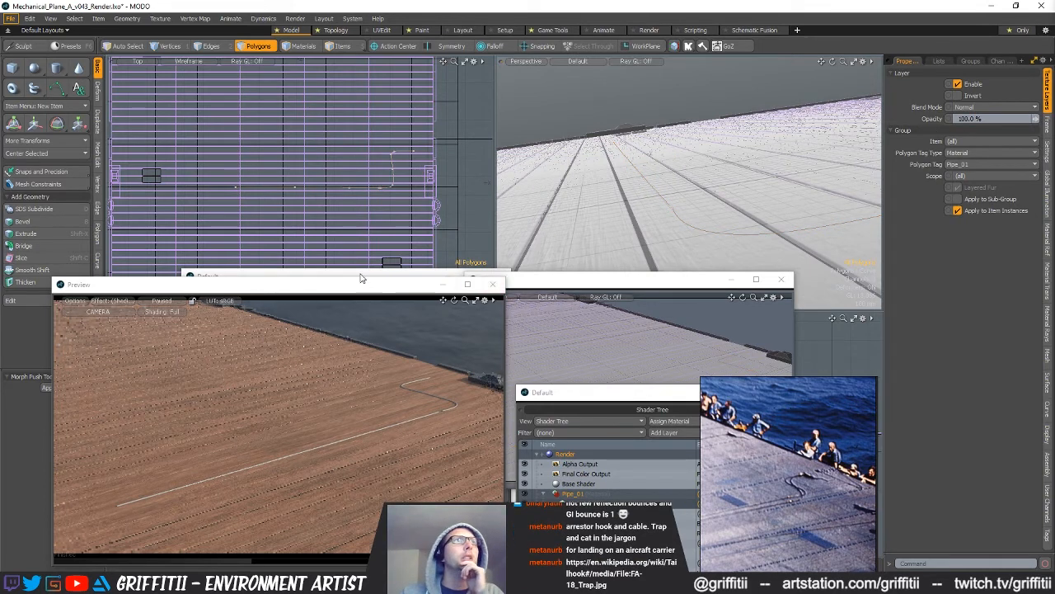
- Set the Pipe_01 material to 50% diffuse, 0.45 grey diffuse color, 2% specular and 10% Fresnel, and check it in the render preview
left_click_drag(615, 392, 614, 346)
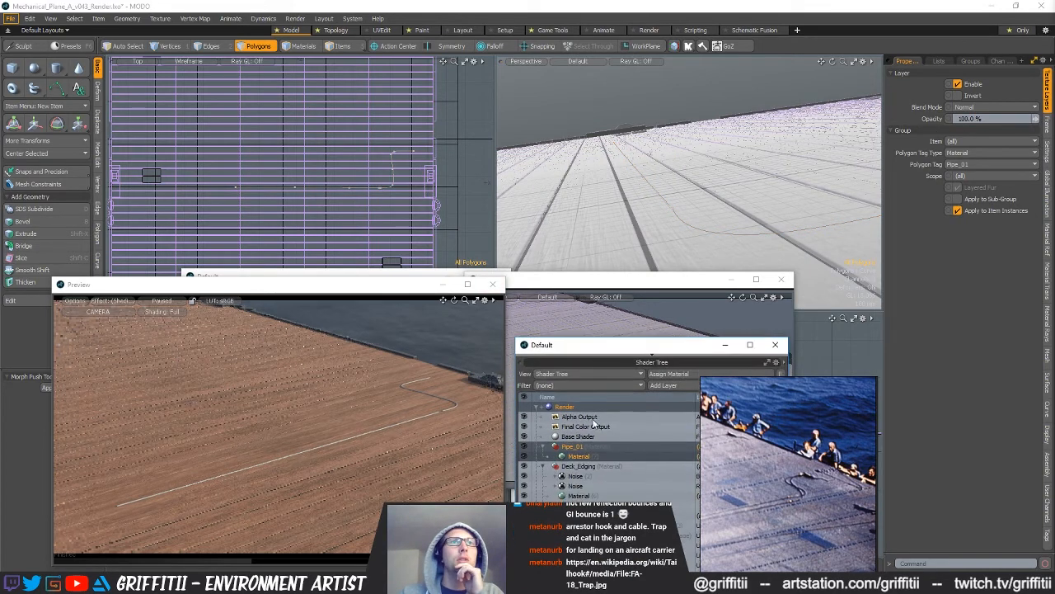
left_click(580, 456)
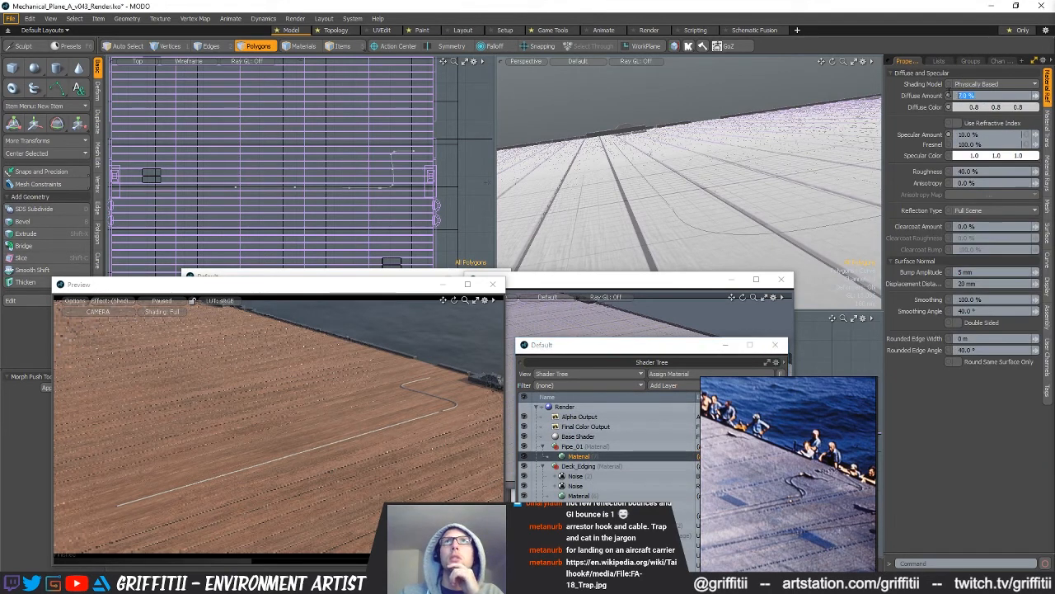
left_click(993, 108)
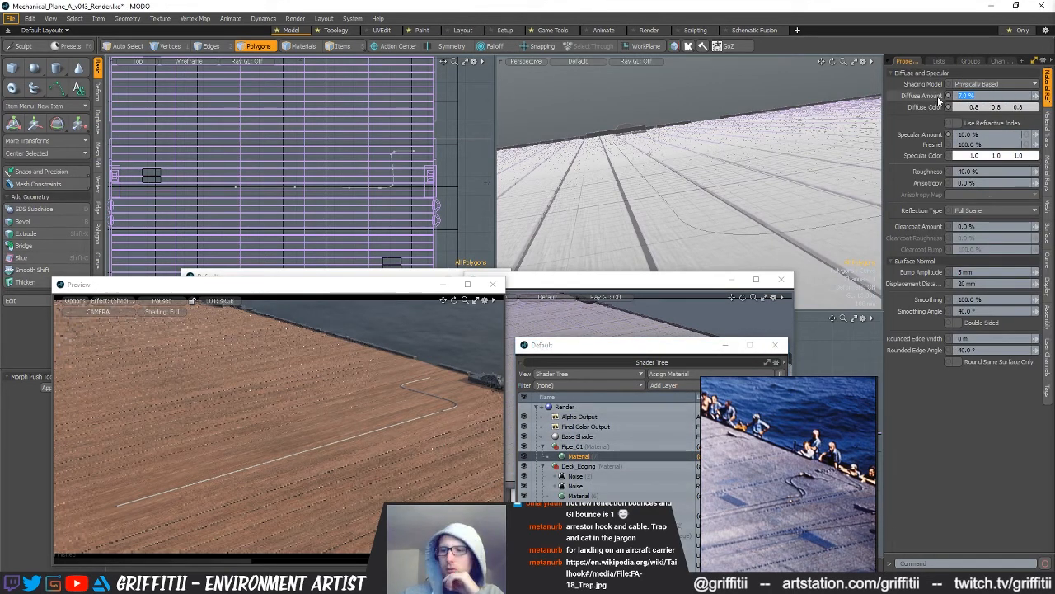
type("50")
key("Return")
left_click(974, 108)
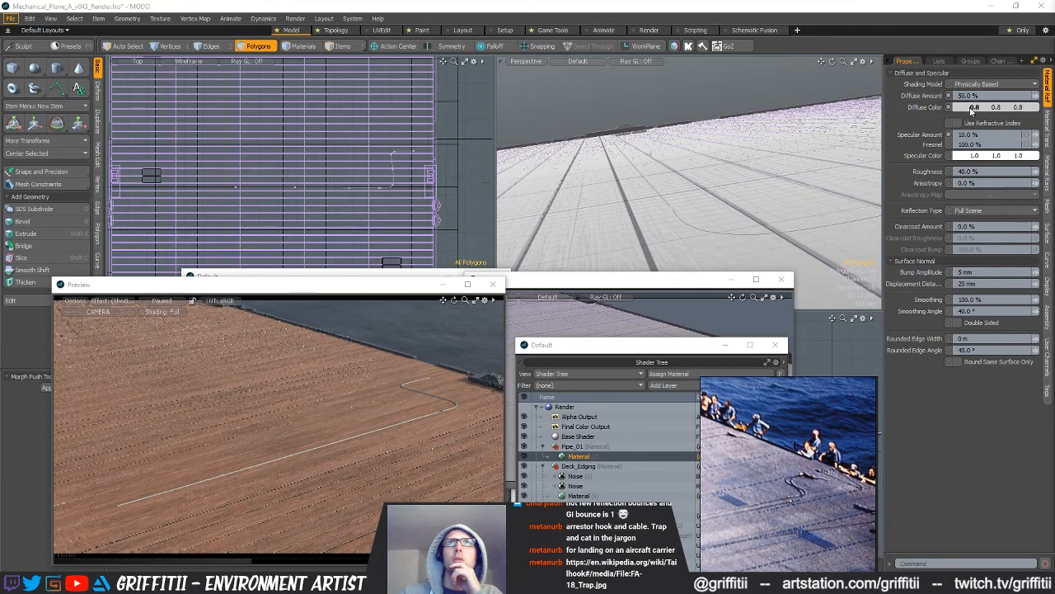
left_click_drag(654, 189, 624, 186)
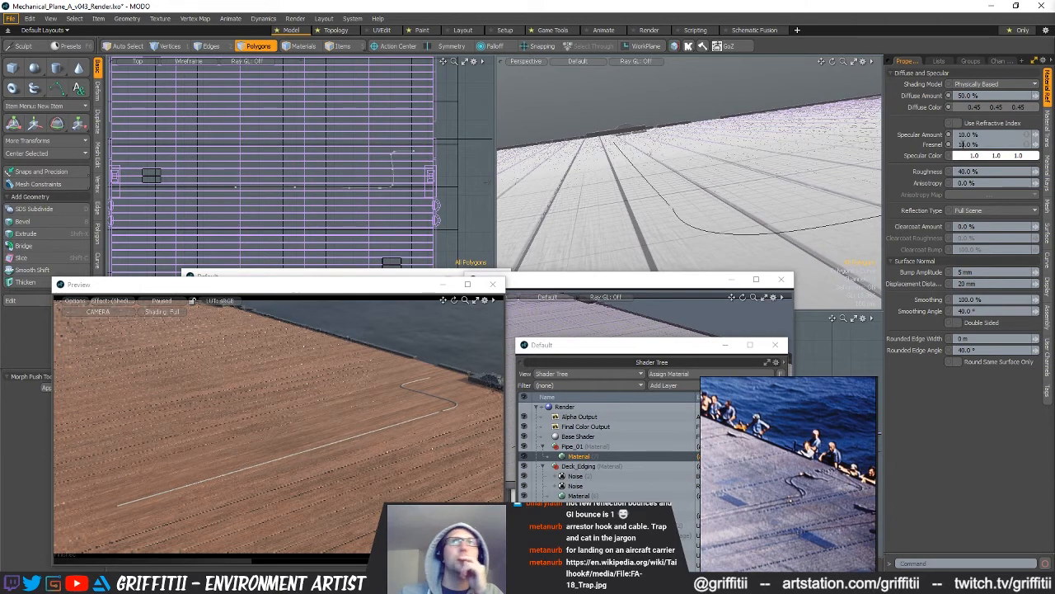
type("2")
key("Return")
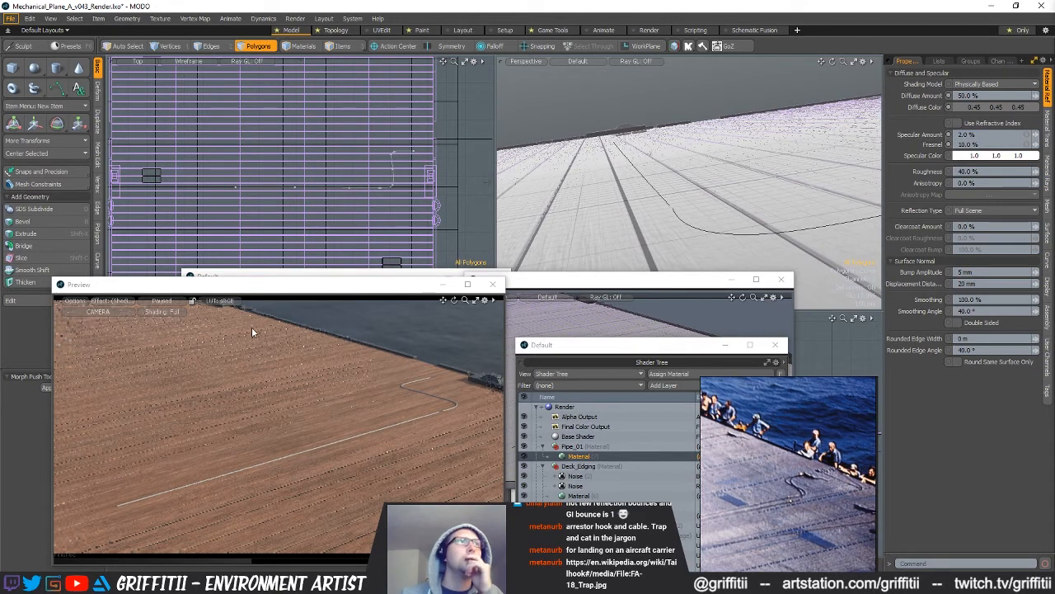
left_click(151, 307)
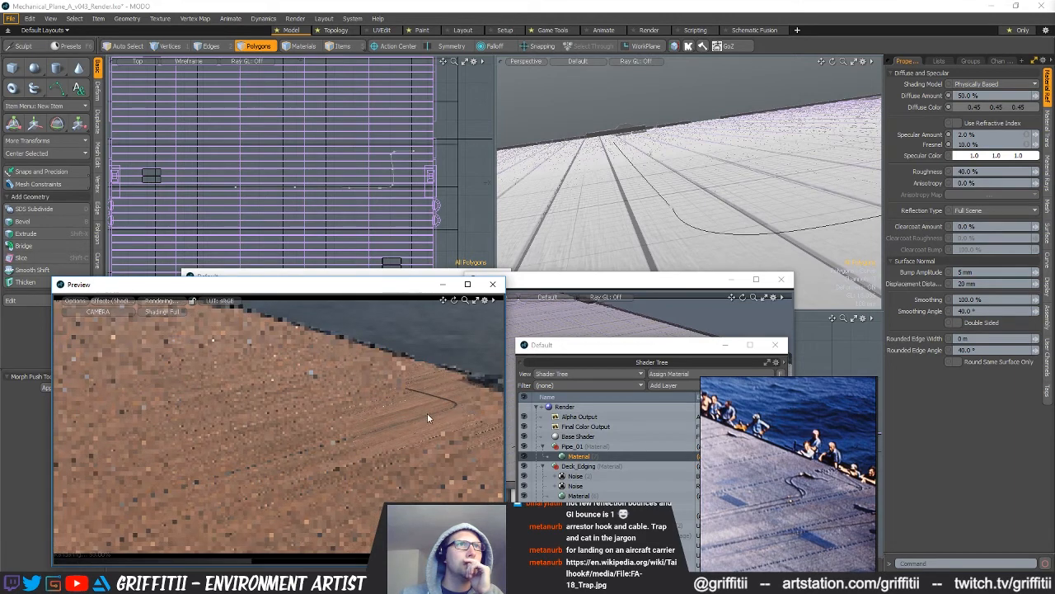
left_click_drag(409, 421, 350, 430, "alt")
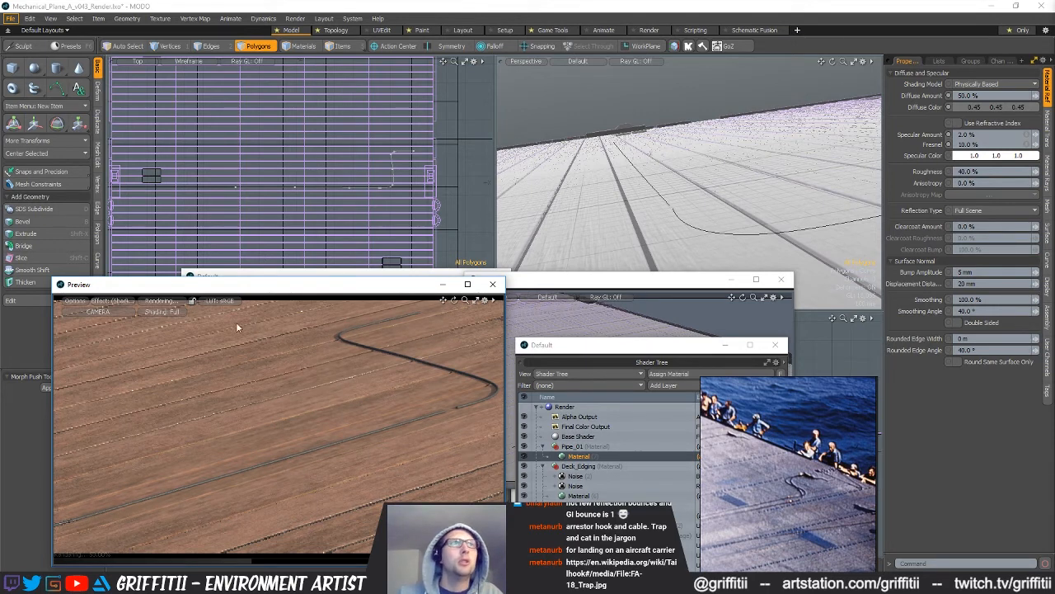
- Duplicate a Noise texture from the Deck_Edging material and place the copy in the Pipe_01 group above its material
left_click(577, 485)
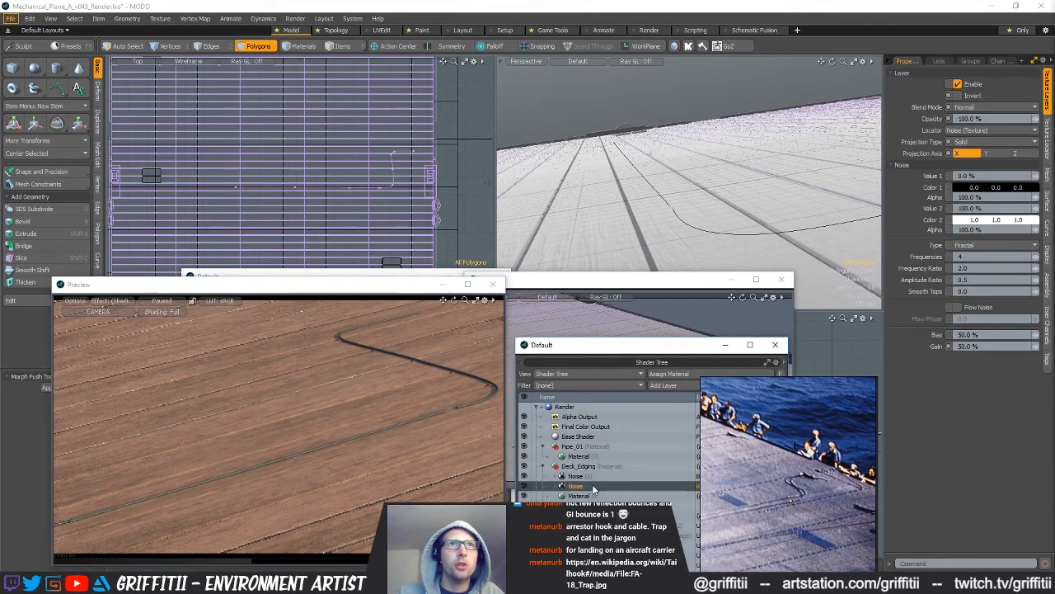
right_click(595, 482)
mouse_move(577, 373)
key("Escape")
left_click_drag(575, 486, 580, 458)
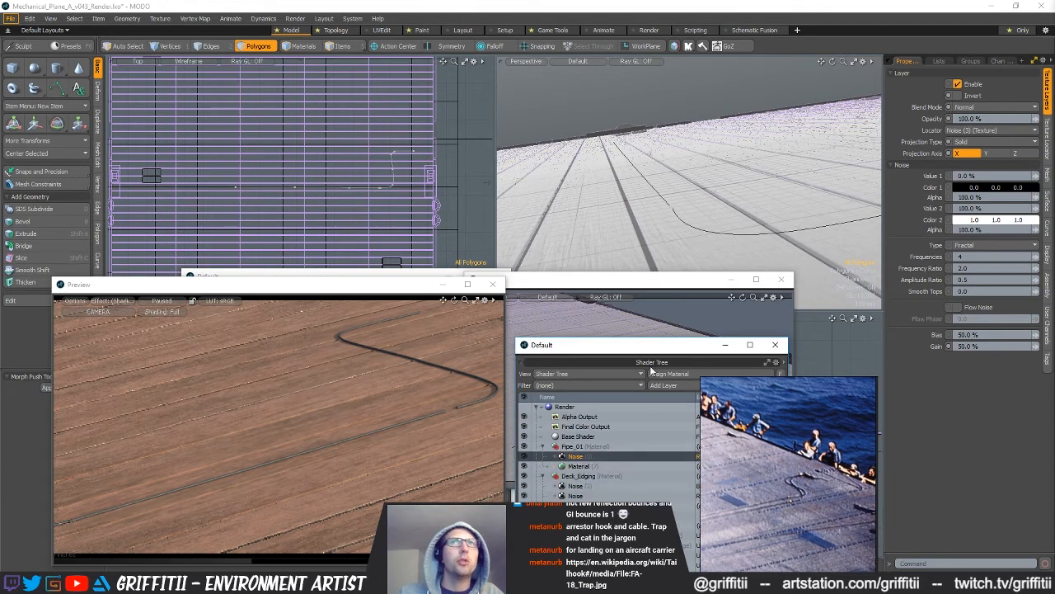
- Set the Pipe_01 noise texture's size to 50 mm on X, Y and Z, check the render preview, and pause it
left_click(1049, 133)
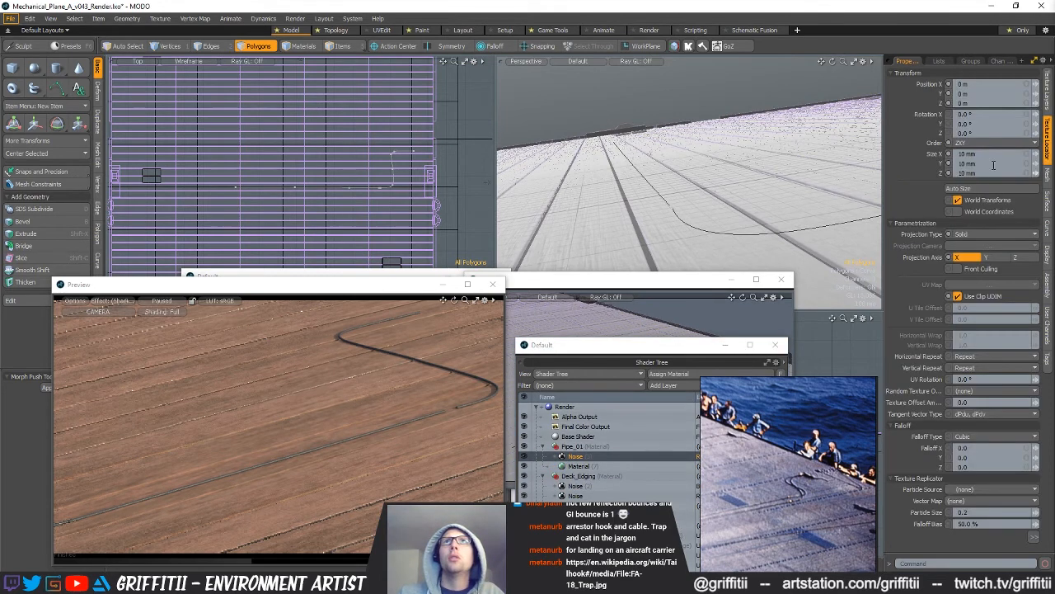
type("50")
key("Return")
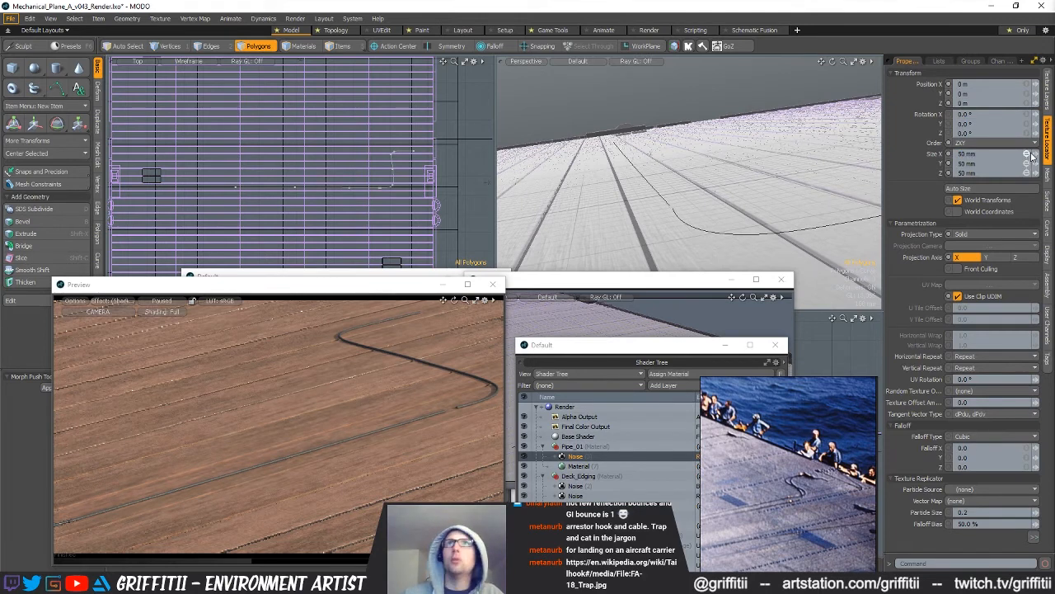
left_click(160, 301)
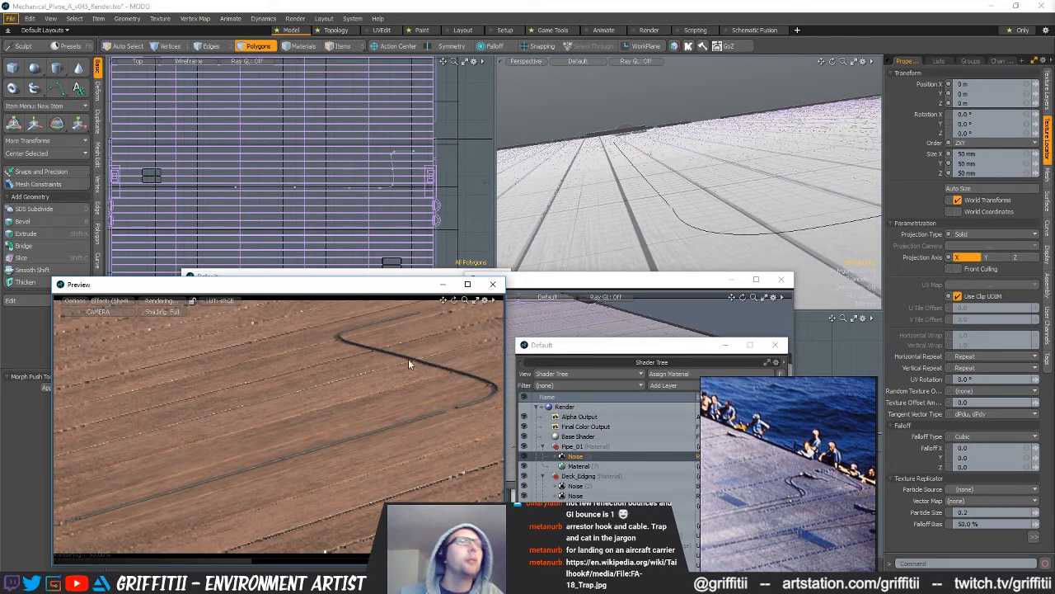
left_click(154, 304)
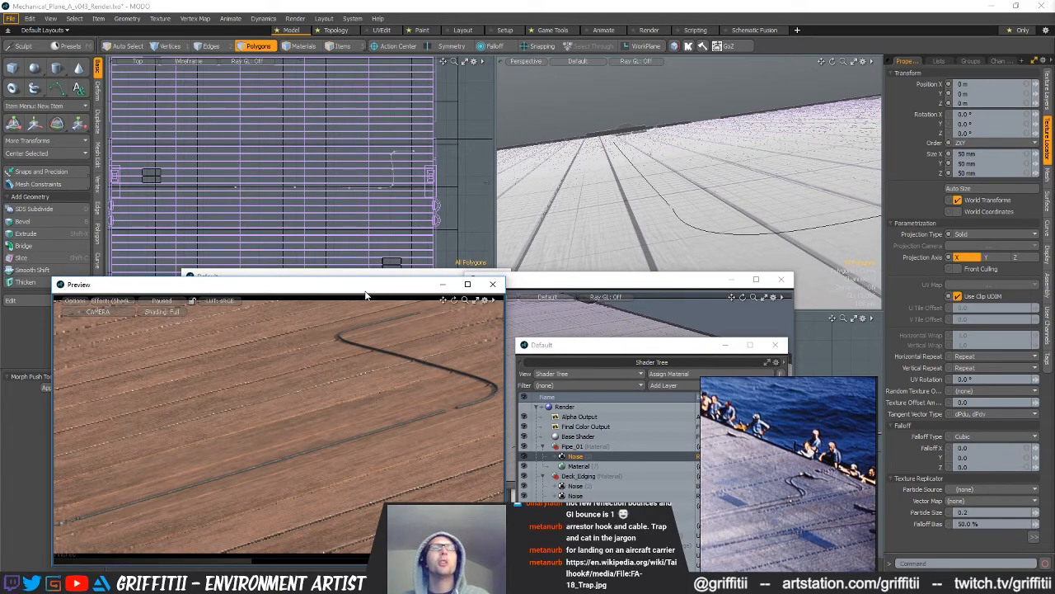
- Compare the cable with the reference photo and add a 16-sided cylinder at the origin, with 500 mm X and Z radii
left_click_drag(762, 222, 798, 254, "alt")
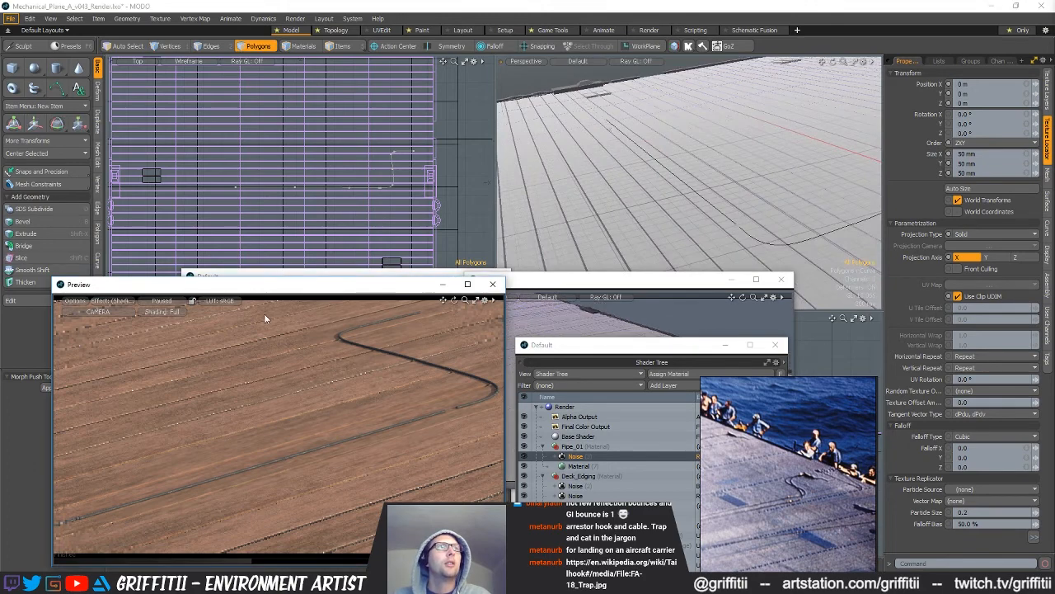
scroll(309, 399, "up", 5)
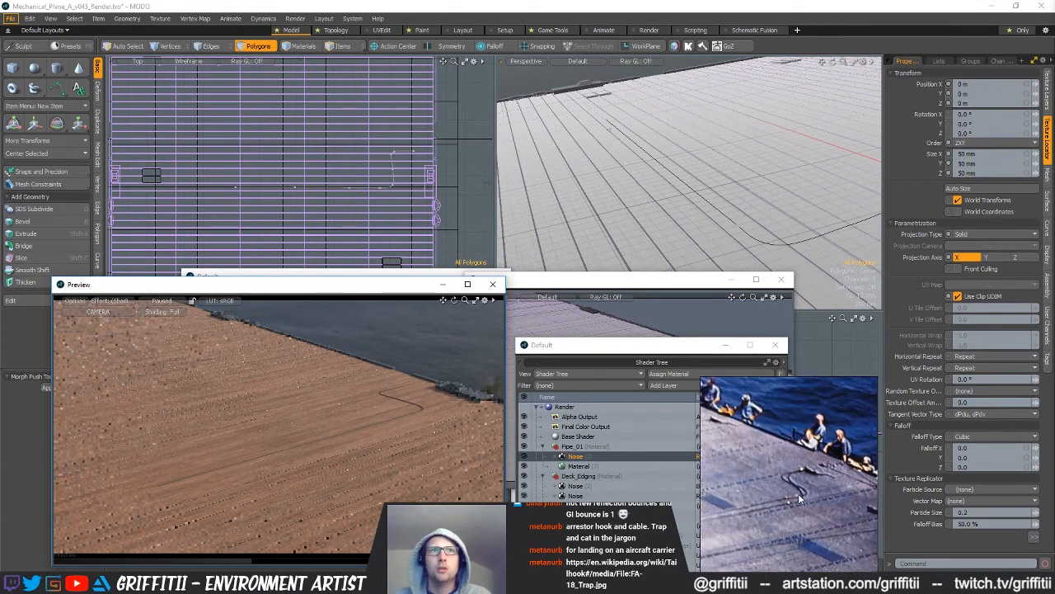
left_click_drag(651, 200, 664, 231, "alt")
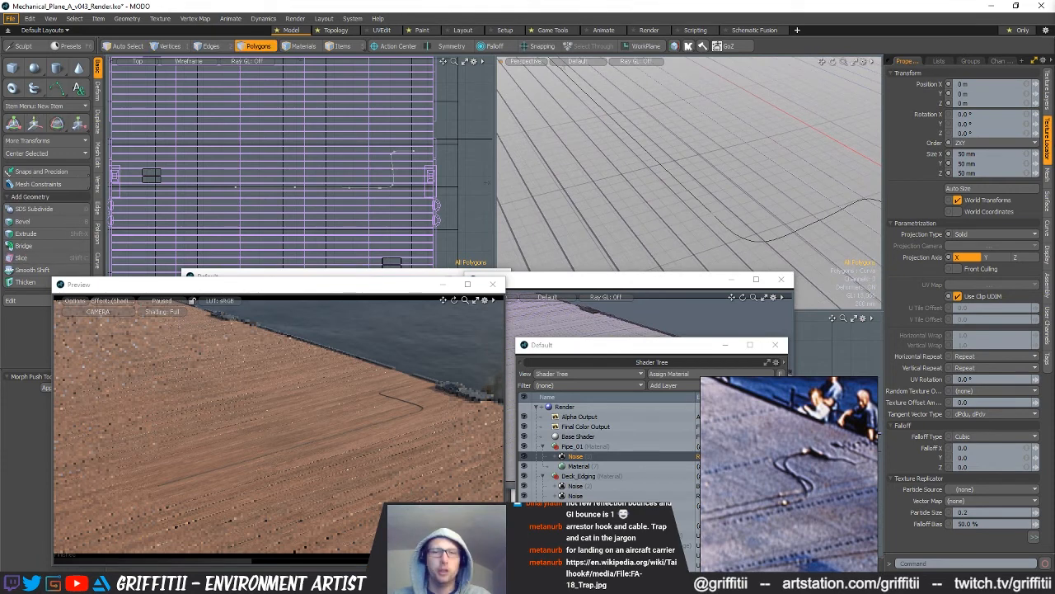
left_click(53, 68)
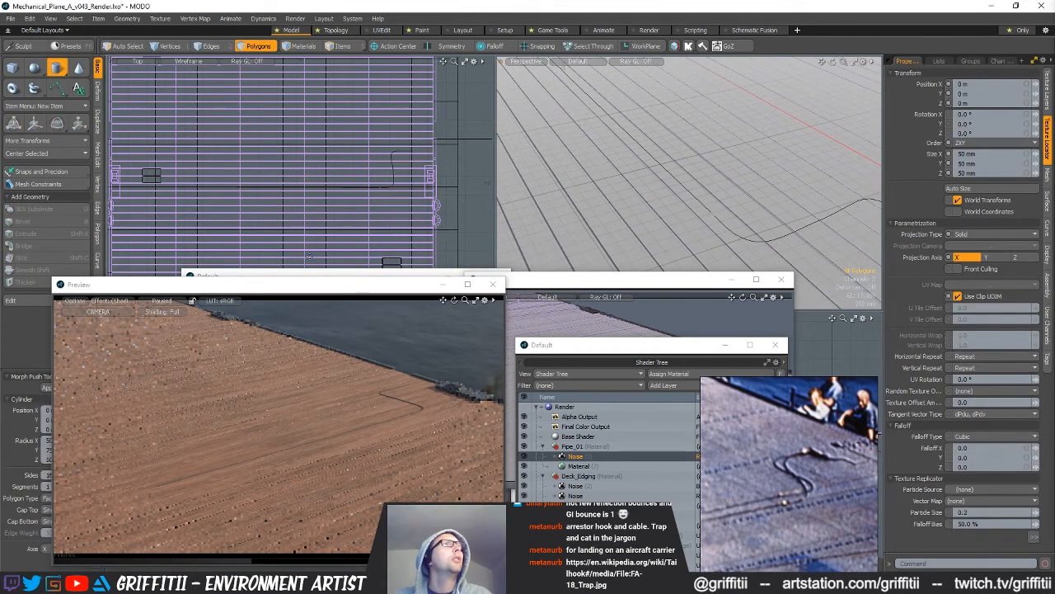
left_click_drag(237, 287, 330, 292)
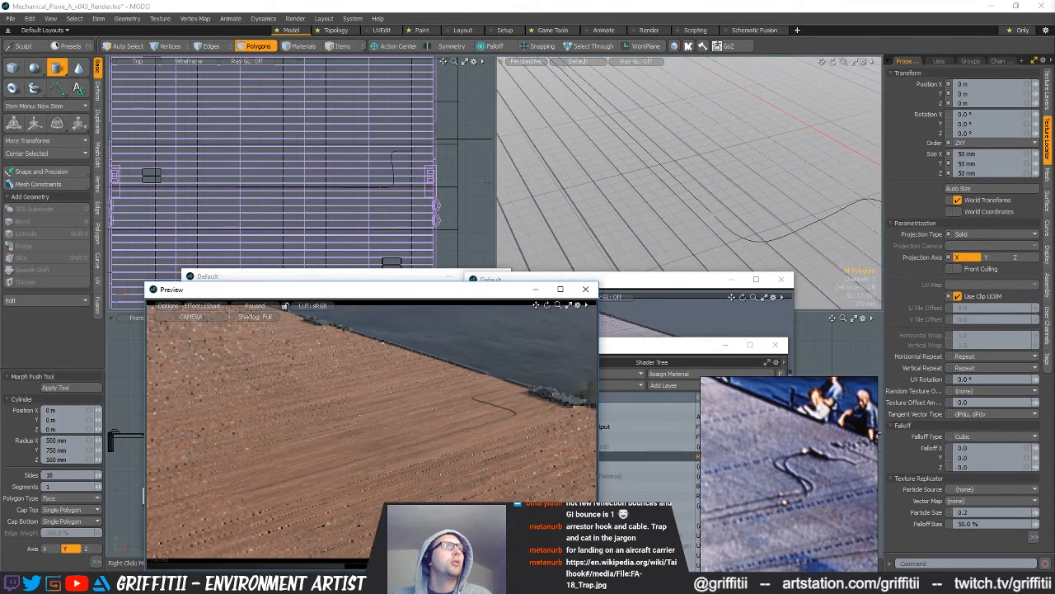
left_click(181, 554)
left_click(269, 174)
left_click_drag(299, 171, 279, 171, "ctrl+alt")
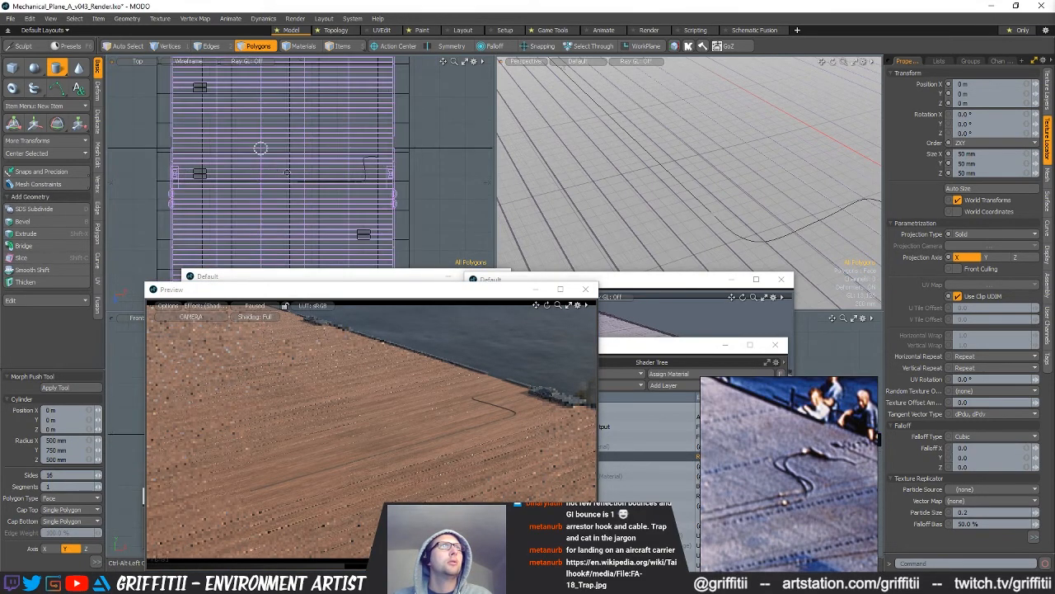
- Rotate the cylinder 90° about Z so it lies along the cable's straight run
key("q")
key("shift+a")
left_click_drag(763, 186, 675, 129, "ctrl+alt")
key("e")
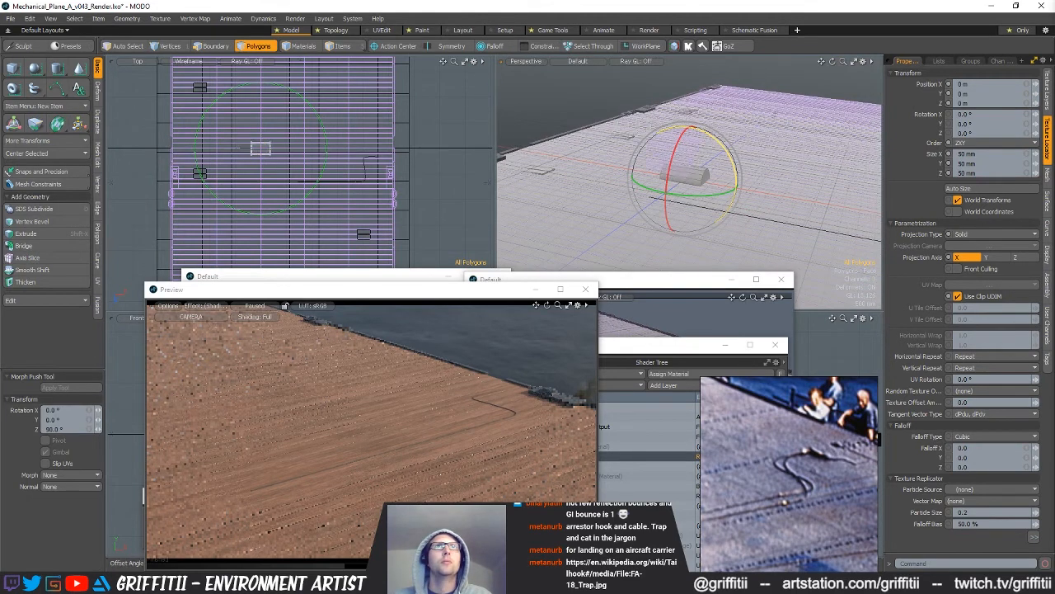
- Scale the cylinder down and move it along X onto the gap between the two cable curves
left_click_drag(266, 152, 396, 198, "alt+shift")
key("r")
key("w")
key("shift+a")
scroll(345, 191, "down", 3)
key("r")
left_click_drag(328, 193, 364, 181, "alt+shift")
left_click_drag(286, 181, 255, 180)
key("w")
left_click_drag(318, 199, 368, 199)
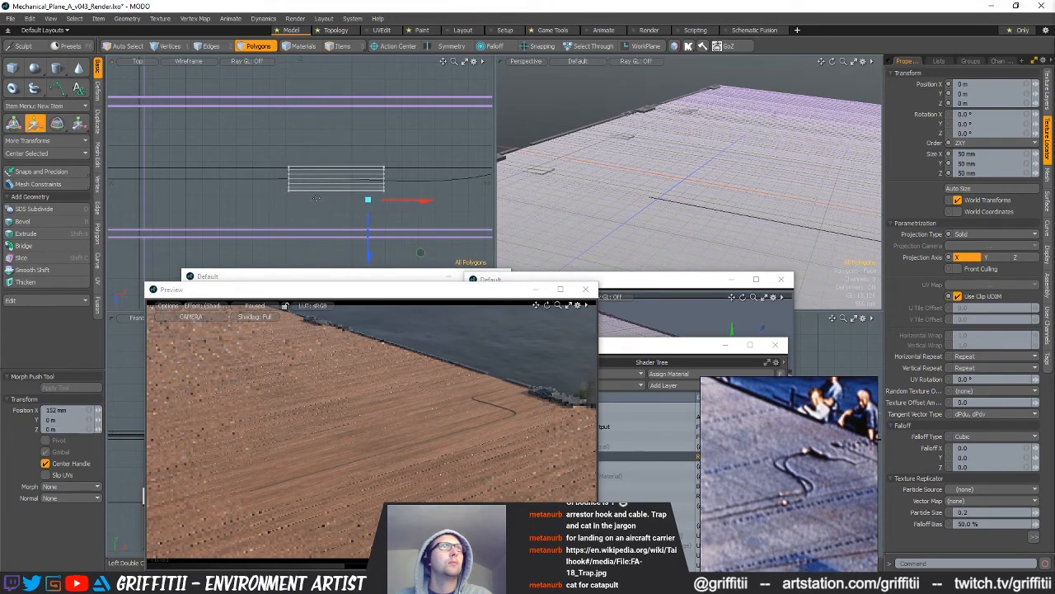
- Slim the cylinder, align it with the cable above the deck, and stretch it slightly along the cable's length
key("shift+a")
left_click_drag(587, 216, 741, 132, "alt")
key("r")
key("w")
key("q")
left_click_drag(816, 162, 773, 187, "alt")
left_click_drag(327, 187, 353, 189, "ctrl+alt")
key("r")
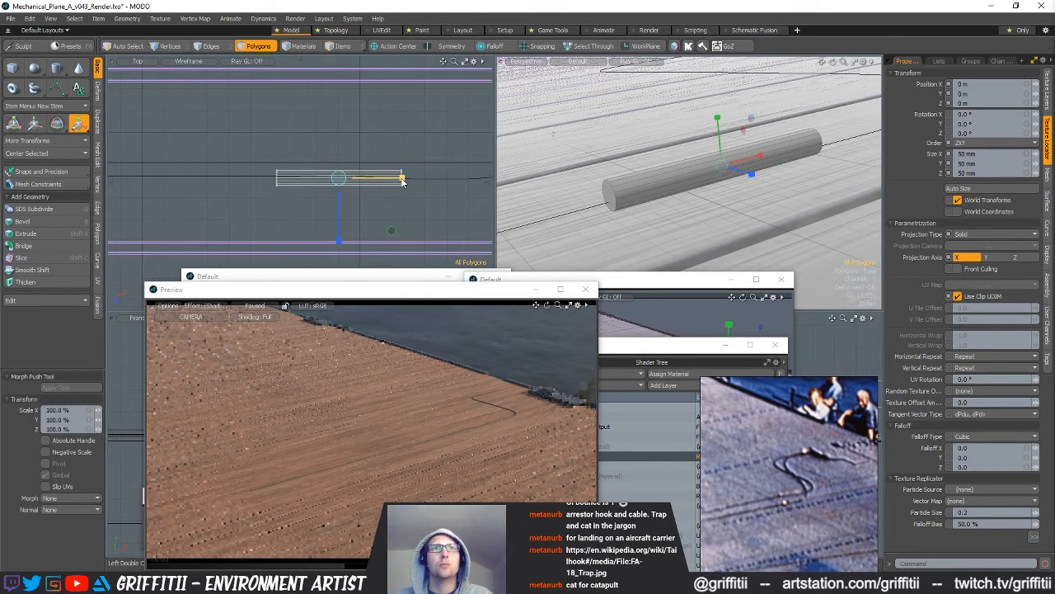
left_click_drag(403, 182, 410, 179)
key("q")
- Fine-tune the cylinder's thickness and height so it sits around the cable ends as a connector
left_click_drag(653, 186, 710, 141, "alt")
key("r")
key("w")
key("q")
left_click_drag(767, 183, 707, 179, "alt")
key("1")
key("3")
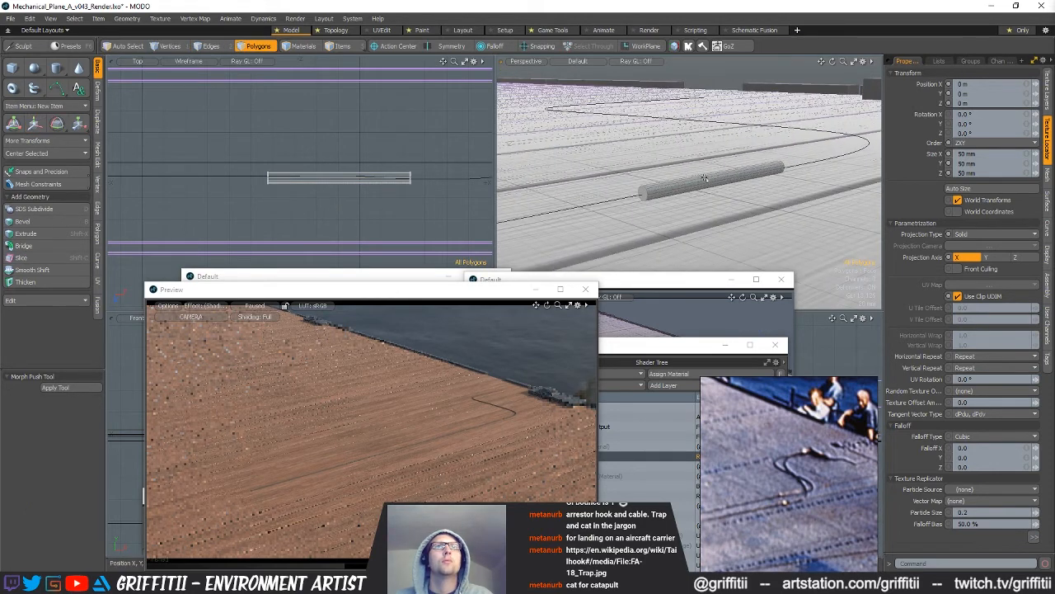
- Form a collar at the cylinder's middle by shortening a copy along X and scaling it to 191% in Y and Z
left_click(709, 180)
key("r")
left_click_drag(401, 177, 345, 177)
key("q")
key("r")
left_click_drag(749, 141, 774, 141)
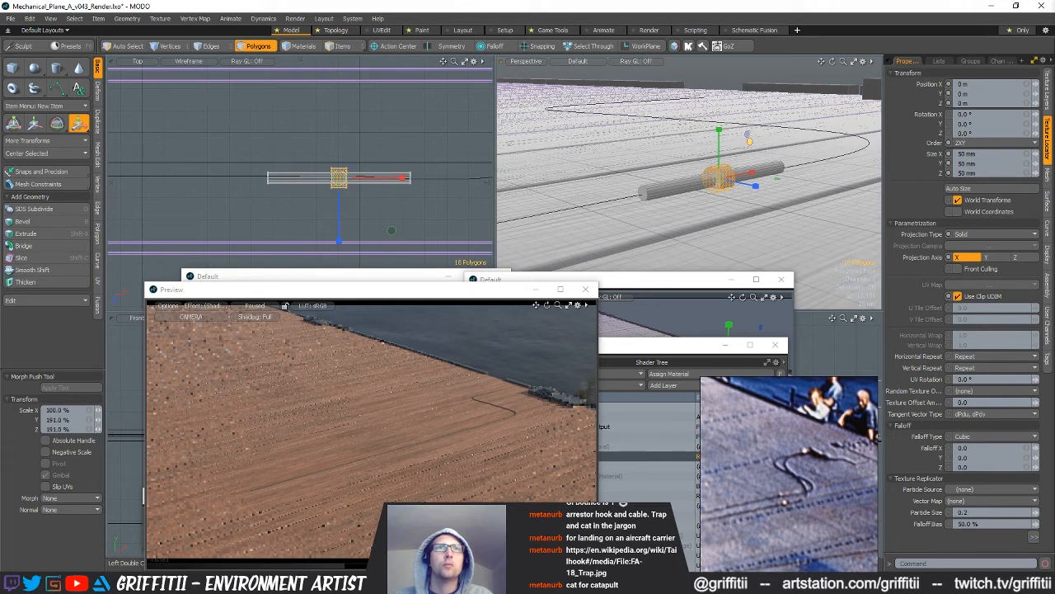
- Make a narrower, smaller ring from a copy of the collar and set it against the collar's -X side
key("q")
key("w")
mouse_move(731, 178)
left_mouse_down()
mouse_move(710, 181)
mouse_move(719, 178)
left_mouse_up()
key("r")
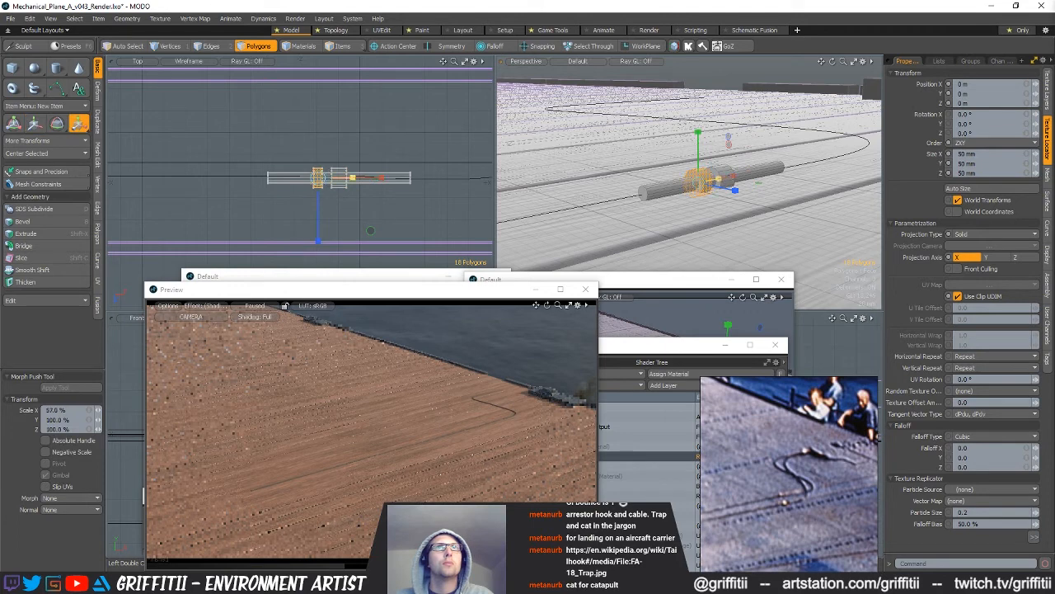
key("q")
key("r")
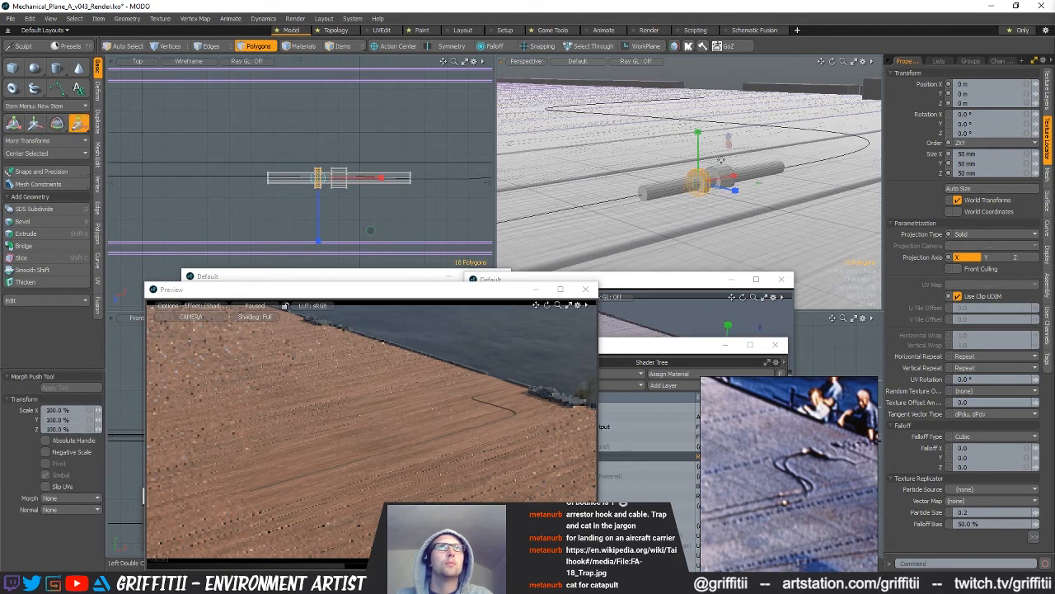
left_click_drag(729, 144, 723, 144)
key("w")
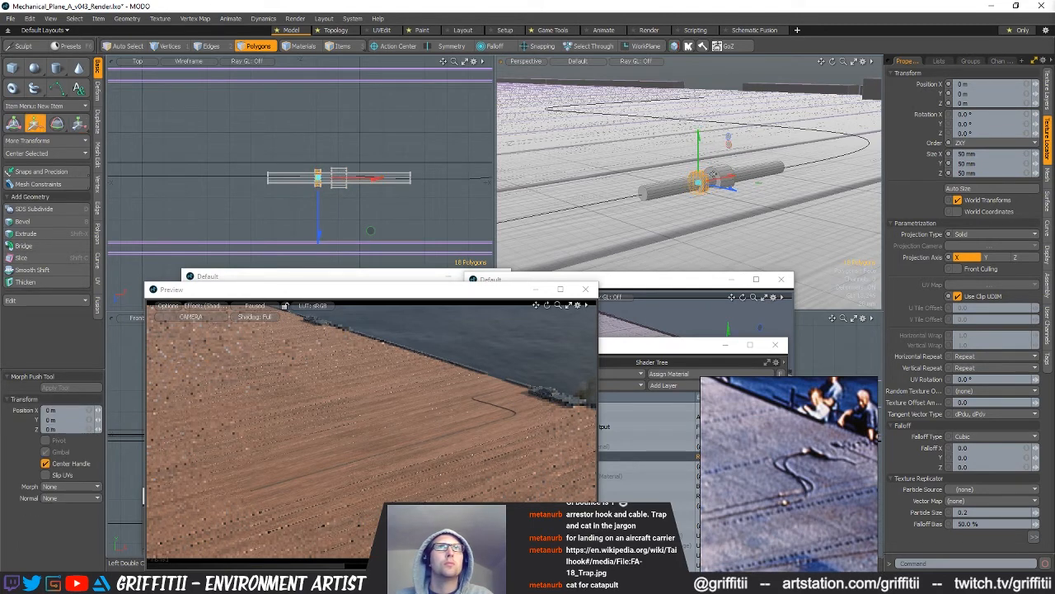
key("r")
left_click_drag(728, 179, 726, 178)
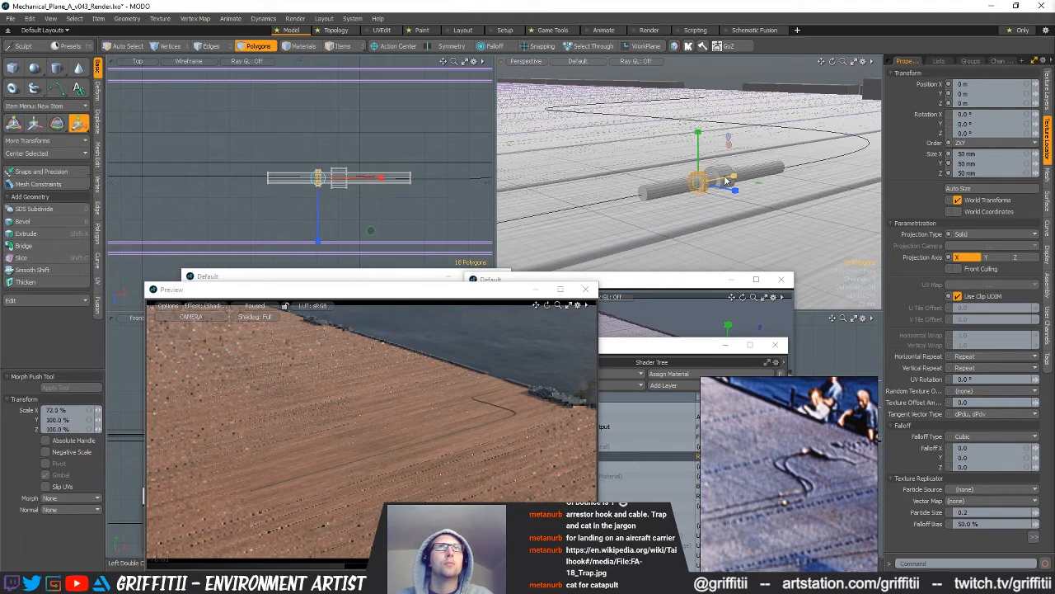
key("space")
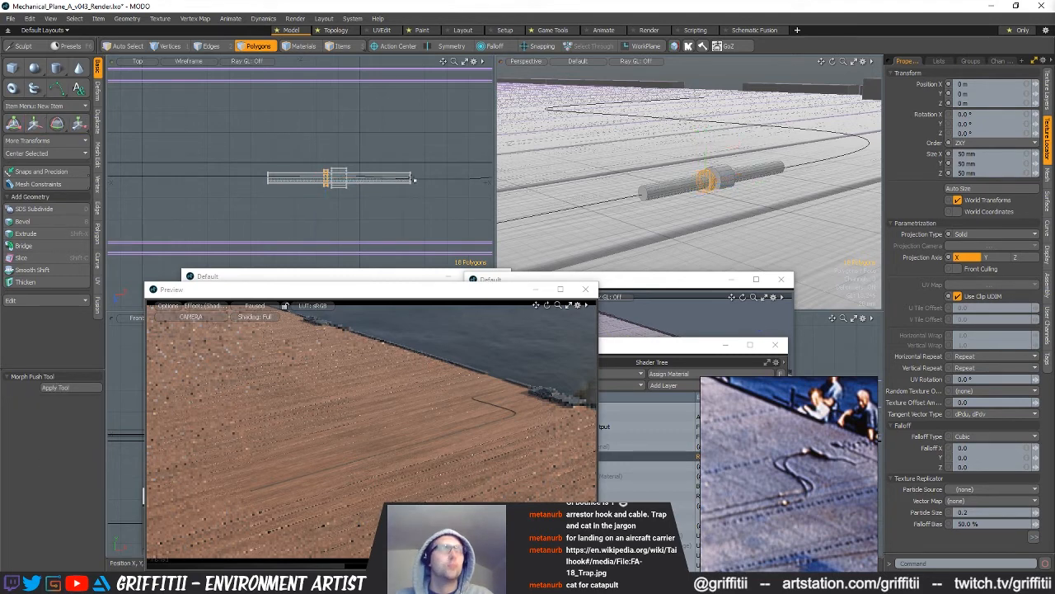
- Place a copy of the ring on the collar's other side, moved 62 mm along X
key("w")
left_click_drag(379, 231, 404, 230)
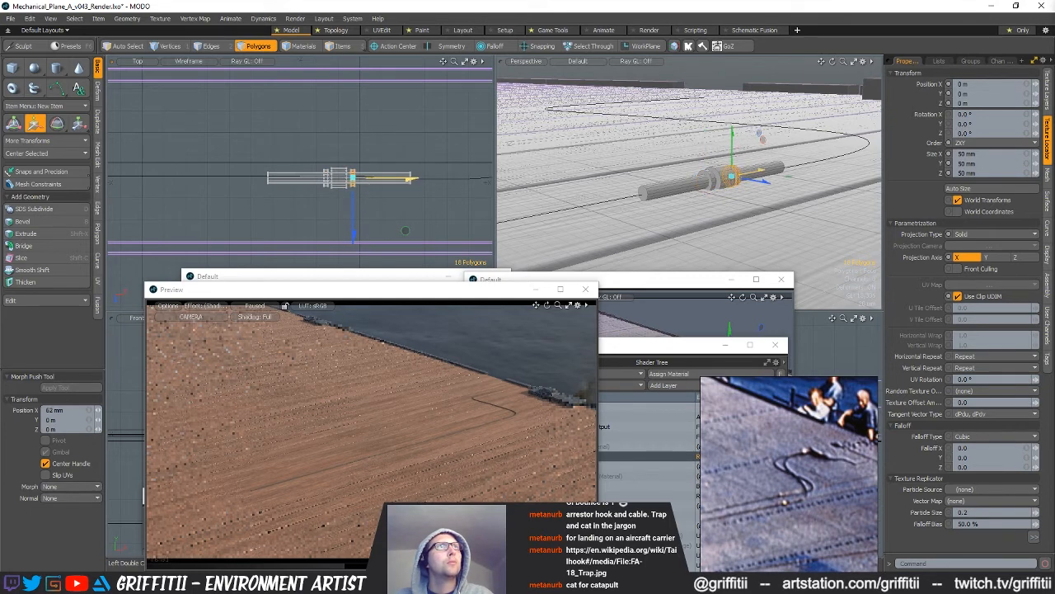
key("space")
- Shorten the connector's main cylinder by scaling its end edges inward along X, and re-render the preview
key("2")
right_click_drag(279, 155, 305, 224)
key("r")
mouse_move(406, 177)
left_mouse_down()
mouse_move(388, 177)
mouse_move(527, 178)
mouse_move(399, 179)
left_mouse_up()
key("space")
key("w")
key("space")
left_click(265, 305)
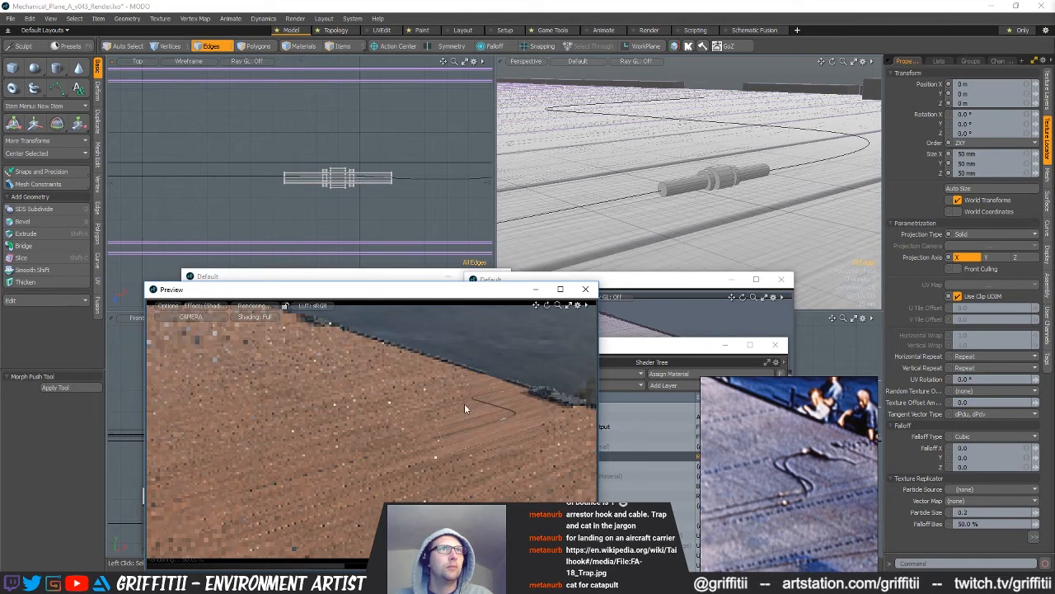
- Thicken the connector slightly across its length and render a close-up of it in the preview
key("r")
left_click_drag(748, 142, 760, 142)
key("q")
left_click(254, 306)
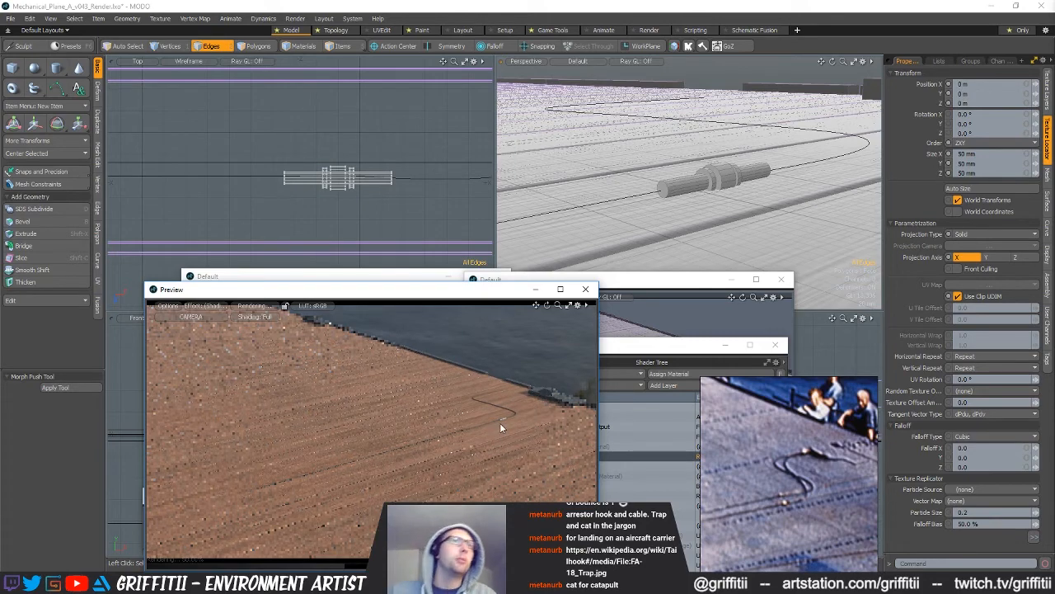
left_click_drag(526, 421, 362, 449, "alt+shift")
scroll(381, 437, "up", 8)
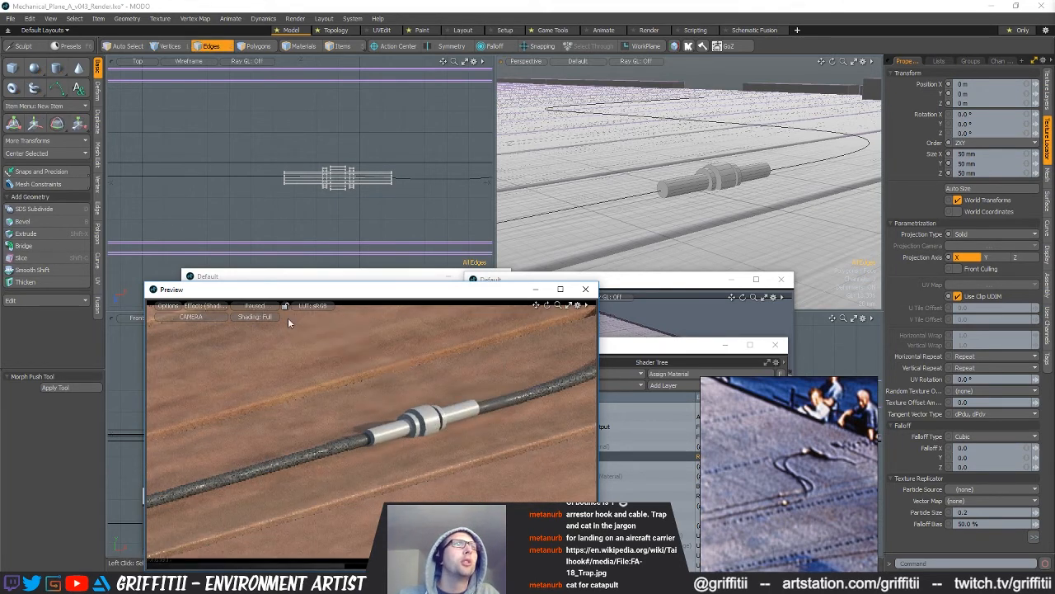
- Raise the whole connector 12 mm in Y above the deck
left_click_drag(688, 228, 701, 191, "alt")
key("5")
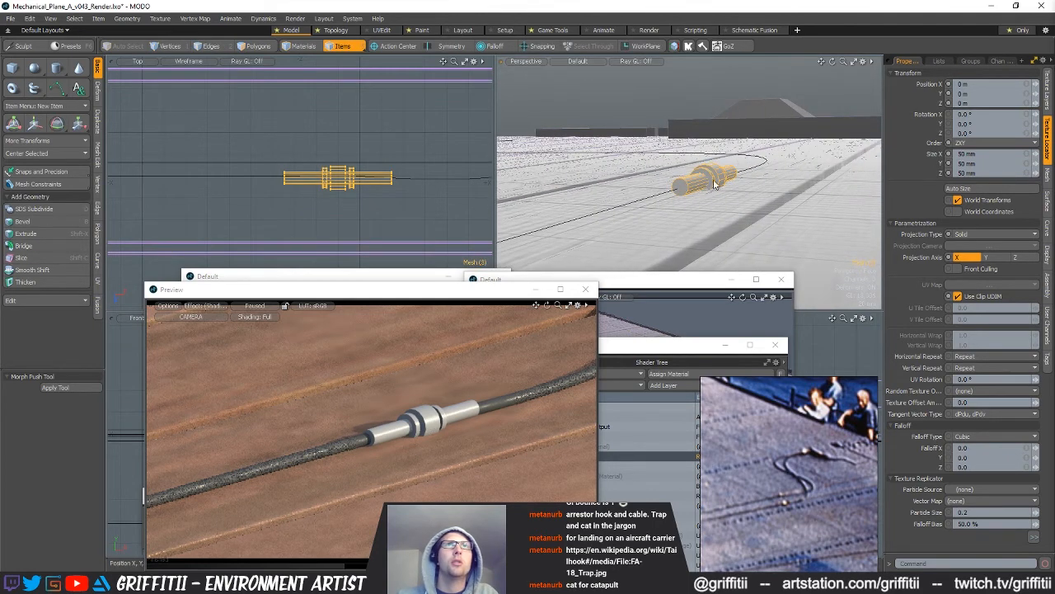
key("3")
key("w")
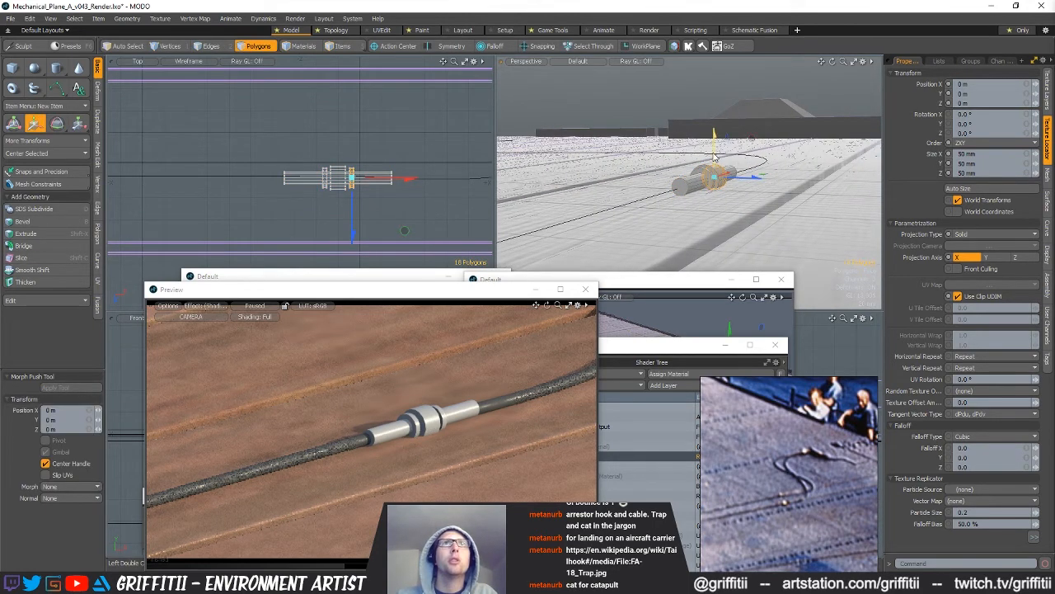
key("q")
left_click(726, 132)
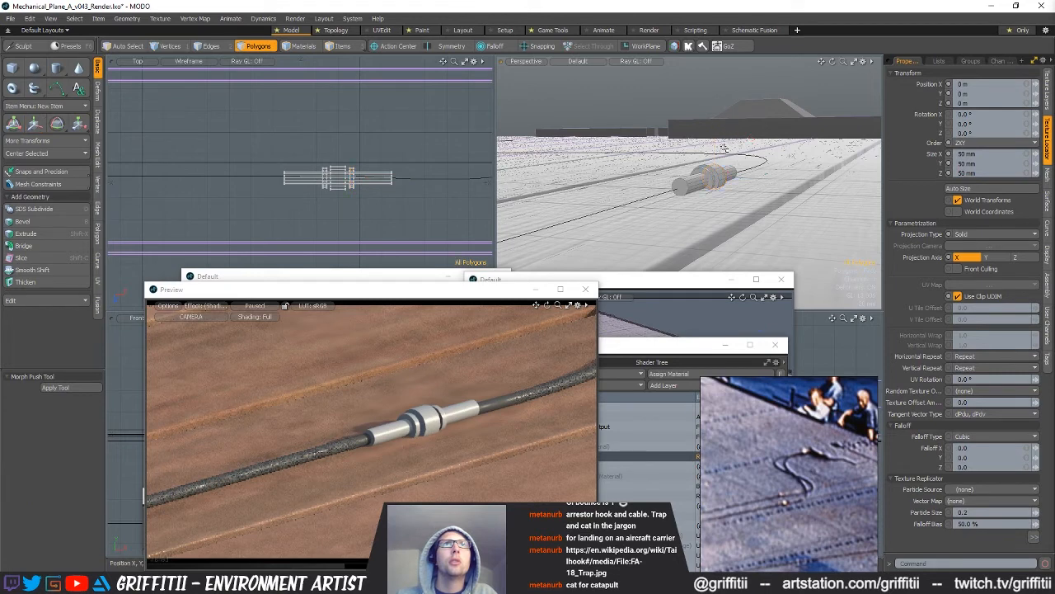
key("w")
left_click_drag(707, 161, 709, 130)
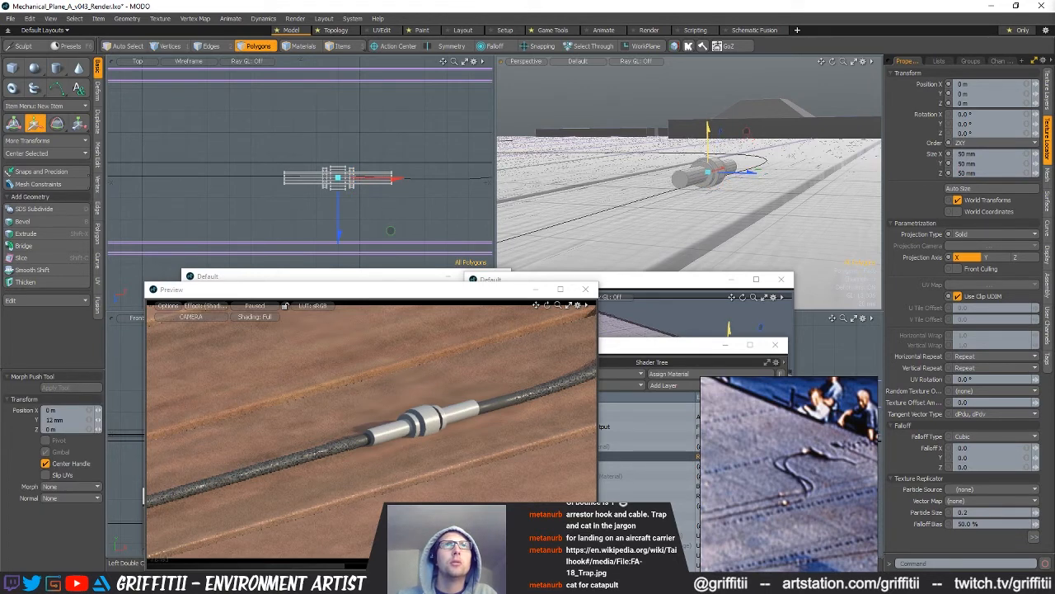
key("q")
- Select the curved cable's end vertex and its next vertex and raise both 14 mm in Y to meet the connector
key("5")
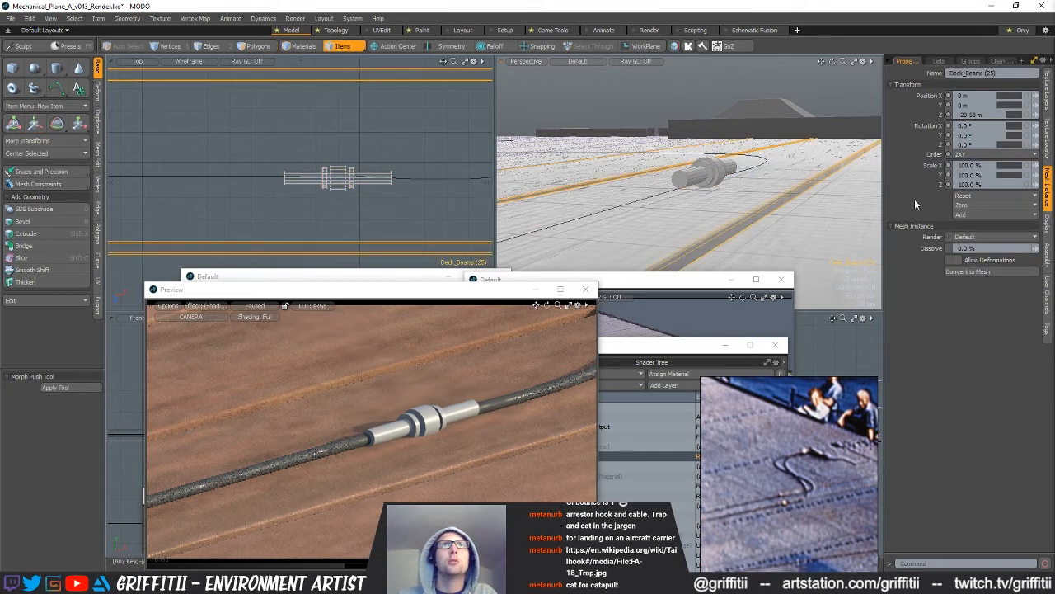
key("3")
key("1")
key("w")
key("q")
left_click_drag(445, 165, 334, 168, "alt+shift")
left_click_drag(445, 179, 352, 198, "alt+shift")
left_click(435, 135, "shift")
left_click_drag(767, 174, 718, 186, "alt")
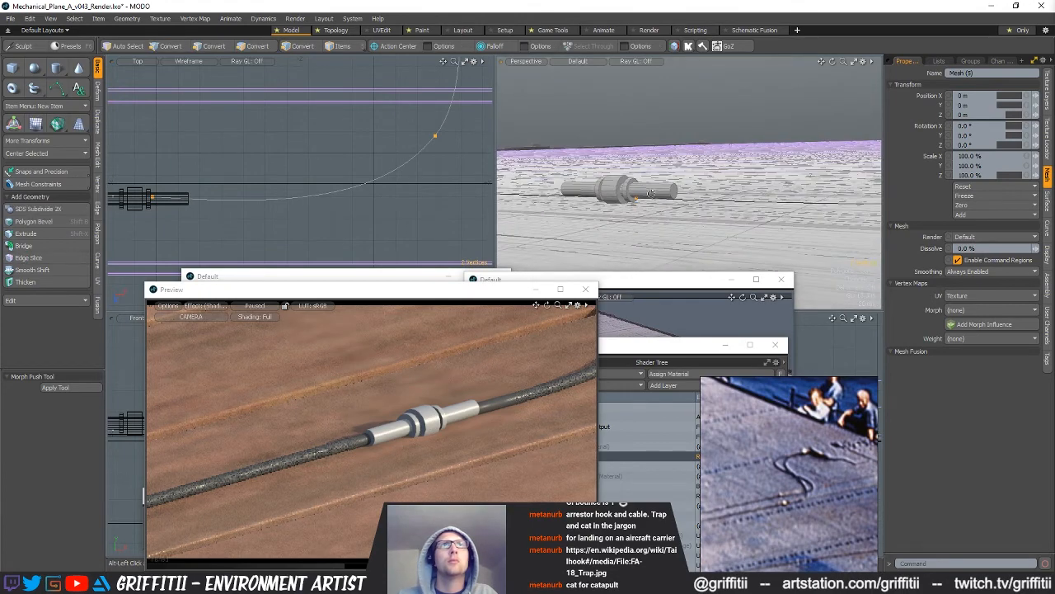
key("w")
left_click_drag(823, 176, 821, 190)
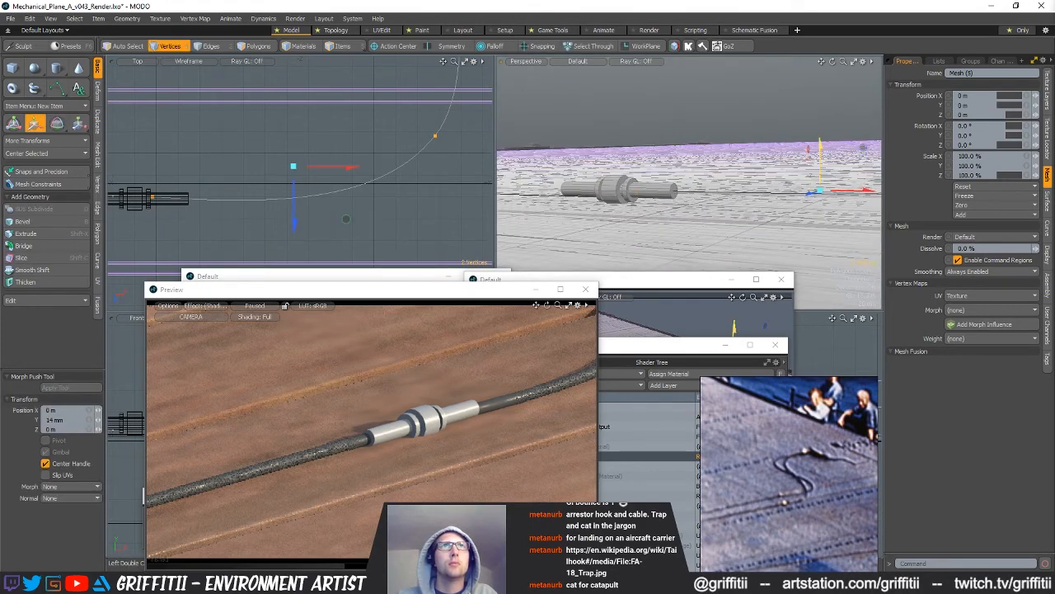
- Raise the vertices of the straight cable nearest the connector to its height and update the render preview
left_click_drag(743, 188, 657, 193, "alt")
left_click_drag(252, 181, 534, 185, "alt+shift")
key("q")
mouse_move(395, 177)
right_mouse_down()
mouse_move(380, 219)
mouse_move(411, 211)
right_mouse_up()
mouse_move(302, 195)
left_mouse_down("alt+shift")
mouse_move(391, 197)
mouse_move(331, 197)
left_mouse_up("alt+shift")
right_click_drag(201, 176, 269, 231, "shift")
mouse_move(577, 193)
left_mouse_down("alt")
mouse_move(504, 195)
mouse_move(663, 200)
left_mouse_up("alt")
key("w")
left_click_drag(664, 154, 633, 179)
key("Escape")
key("Escape")
left_click(256, 307)
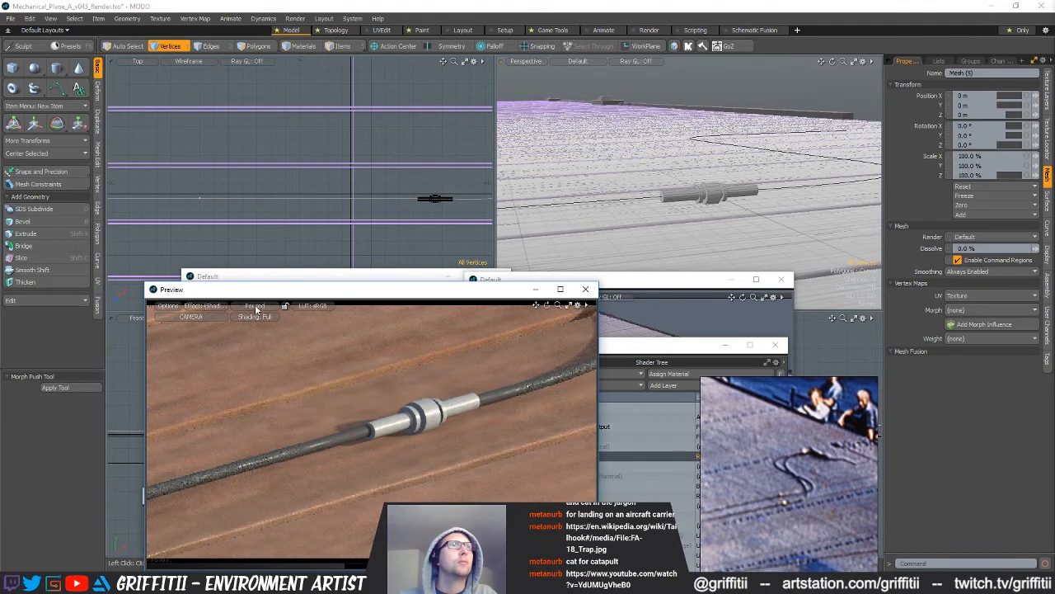
- Align the cable-end vertices inside the connector with its axis, shifting the curved cable's end vertex 4 mm in Z
key("alt")
left_click_drag(731, 226, 704, 183, "alt")
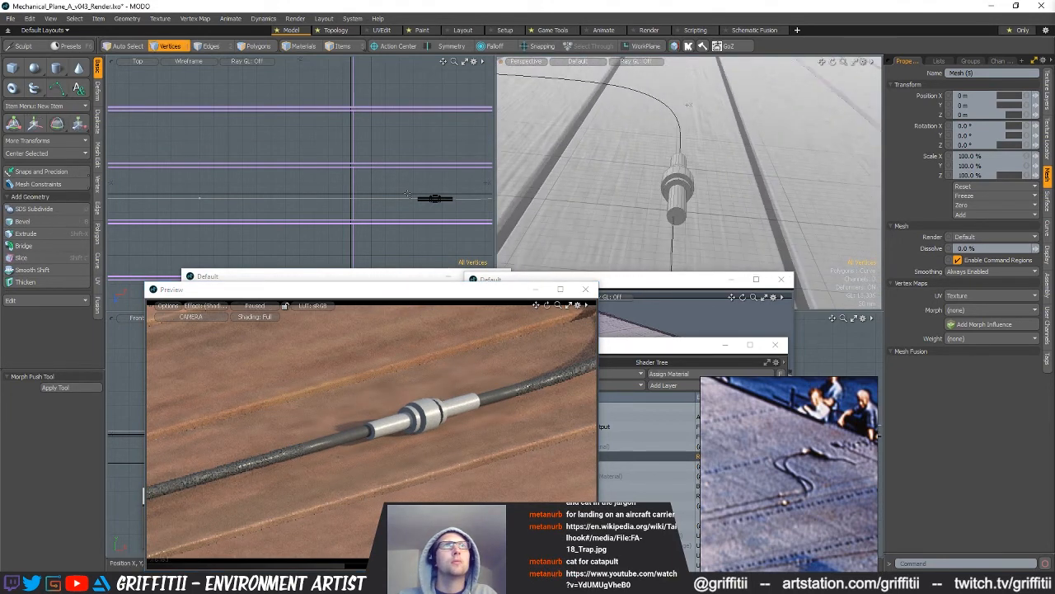
scroll(436, 195, "up", 5)
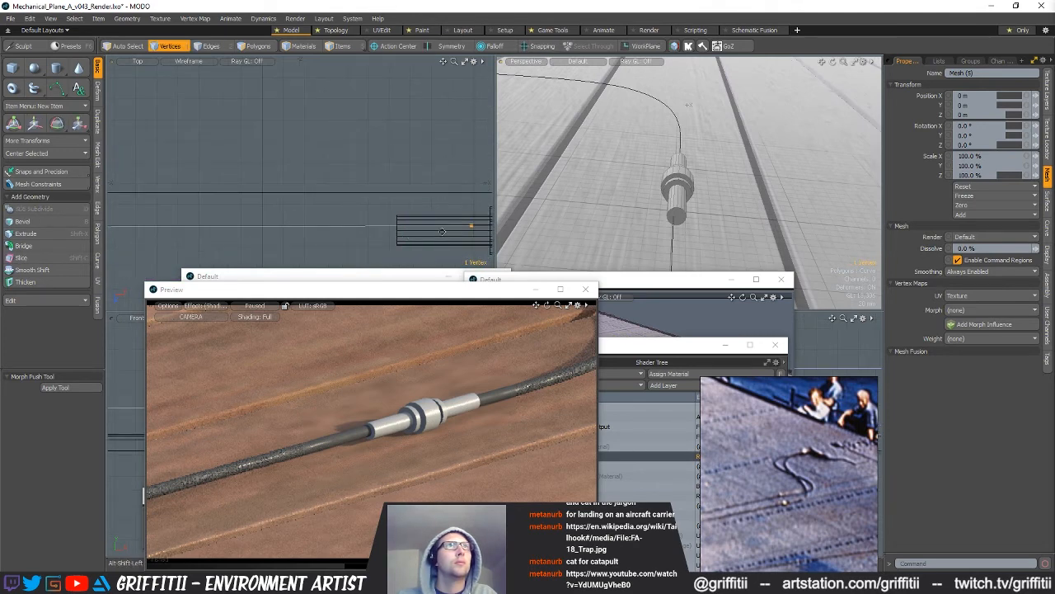
left_click(368, 226)
key("w")
left_click_drag(452, 221, 334, 248, "alt+shift")
key("space")
key("w")
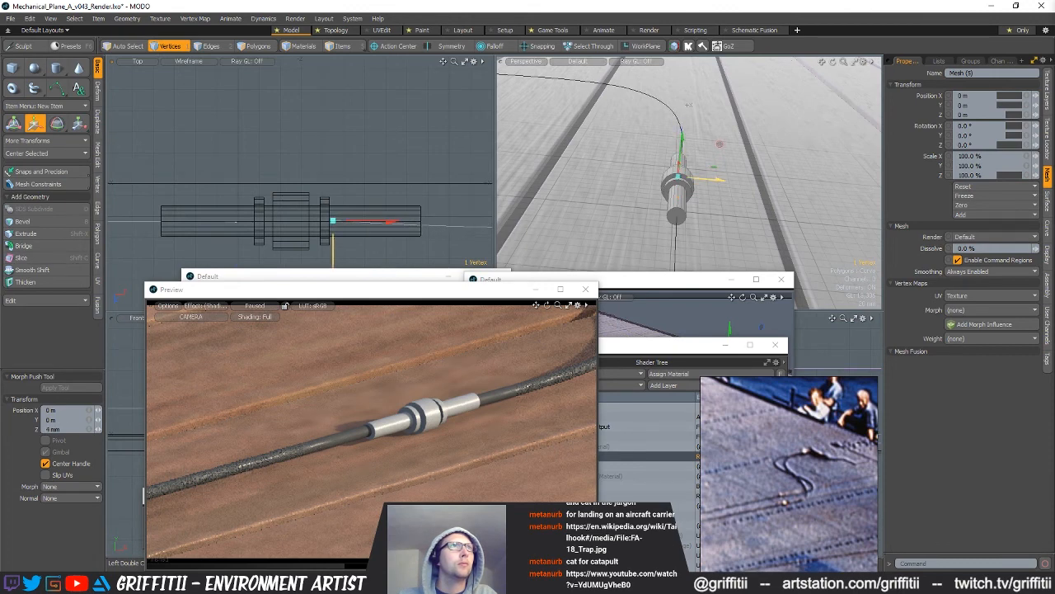
- Move the curved cable's next vertex 500 um in X and -27 mm in Z to straighten its exit, then re-render the preview
scroll(402, 201, "down", 3)
left_click_drag(401, 200, 278, 196, "alt+shift")
key("space")
scroll(389, 215, "down", 6)
left_click_drag(407, 198, 391, 201, "alt+shift")
right_click_drag(442, 176, 444, 209)
key("w")
scroll(446, 230, "up", 5)
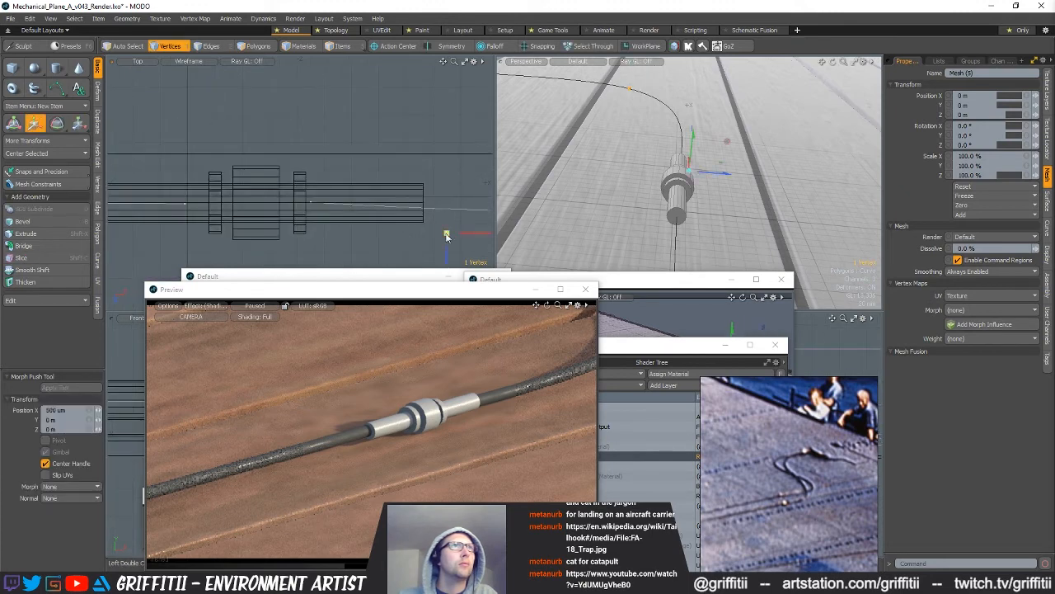
left_click_drag(446, 241, 446, 222)
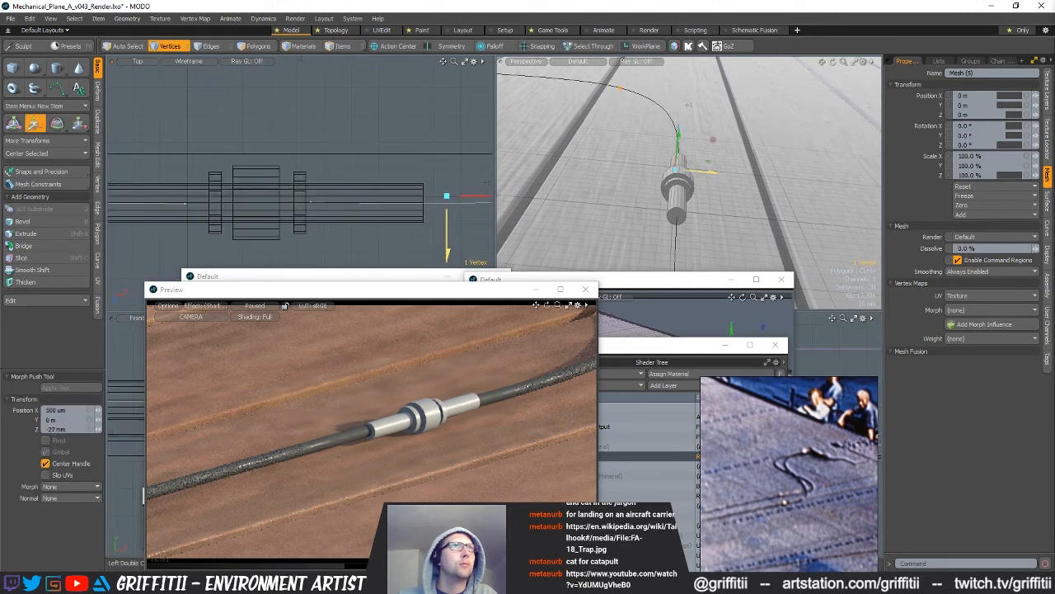
key("space")
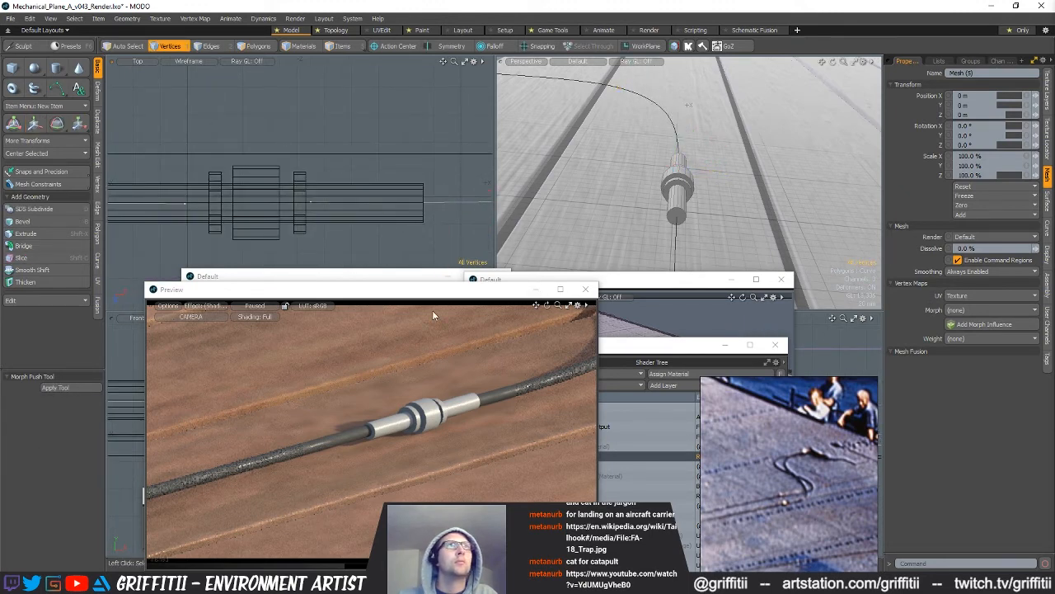
left_click(256, 307)
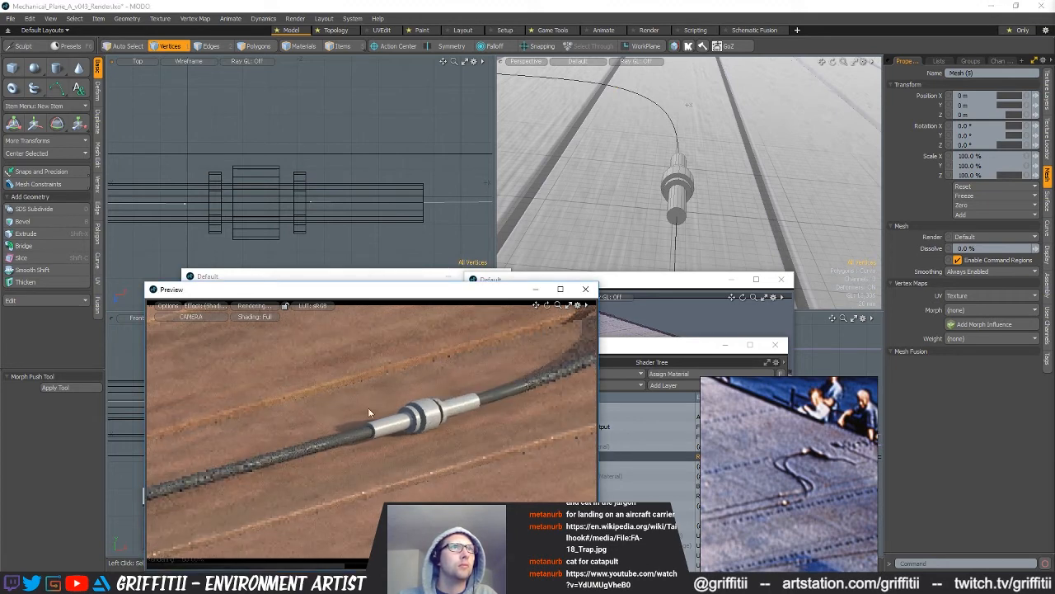
left_click(251, 307)
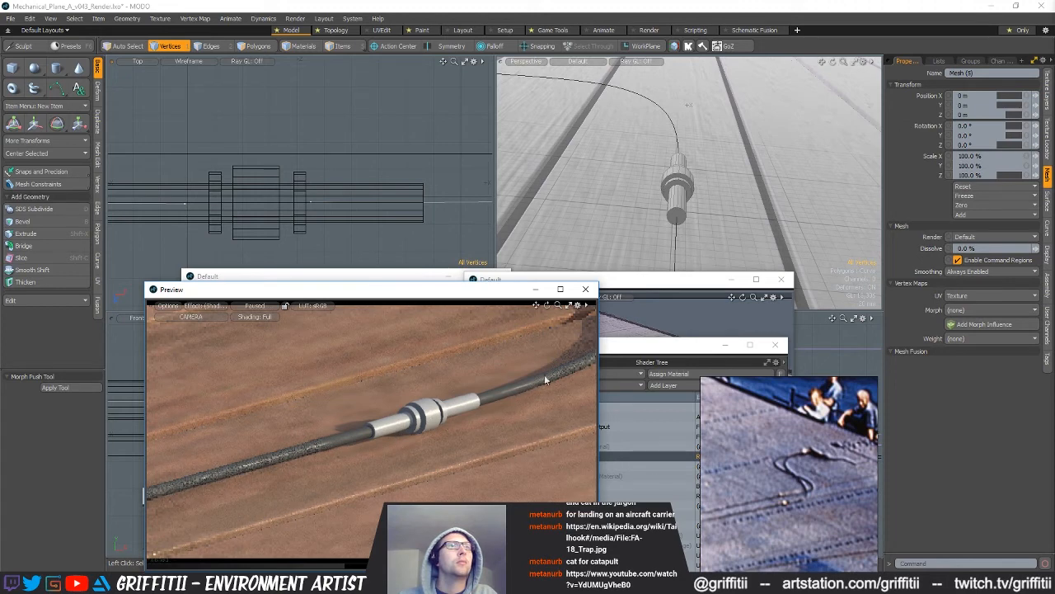
- Rearrange the floating clips, preview, shader tree and camera windows to uncover the side viewport, and frame the connector
scroll(731, 236, "down", 3)
left_click_drag(731, 235, 659, 230, "alt")
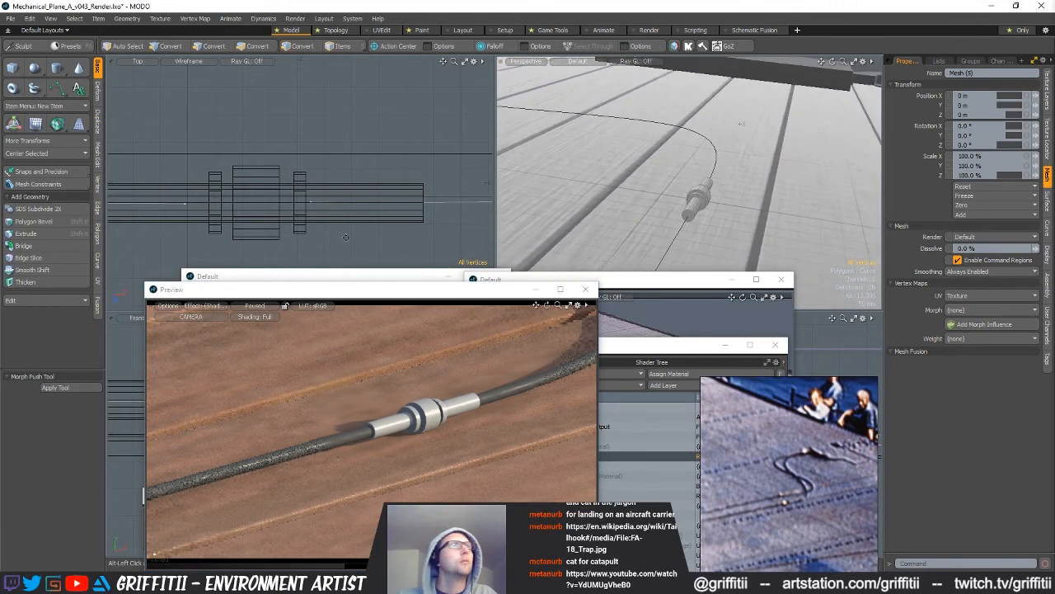
left_click_drag(361, 289, 630, 286)
left_click_drag(323, 277, 197, 306)
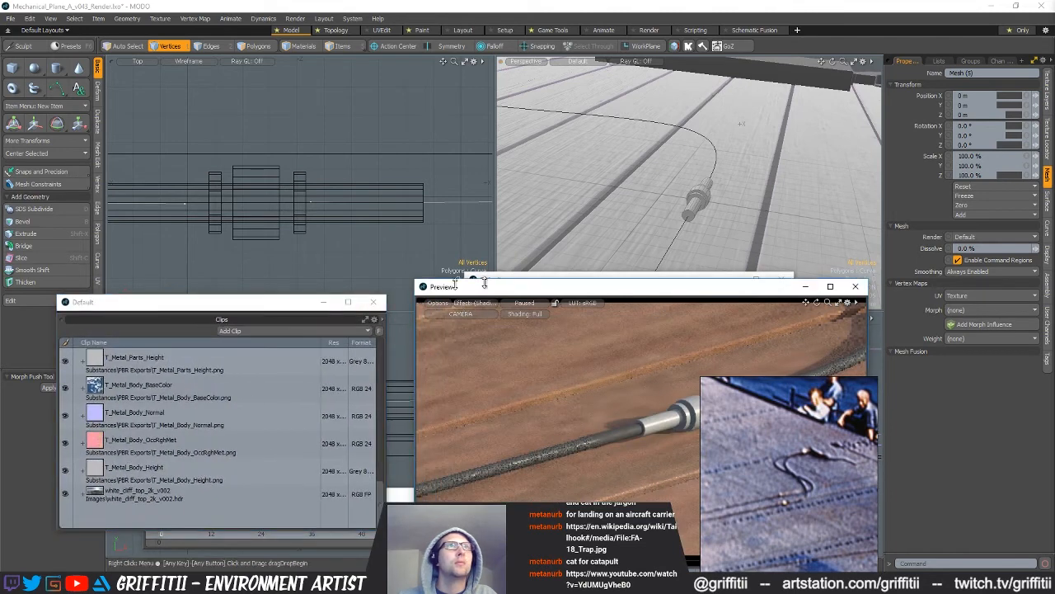
left_click_drag(541, 288, 105, 272)
left_click_drag(654, 349, 428, 382)
left_click_drag(577, 283, 276, 263)
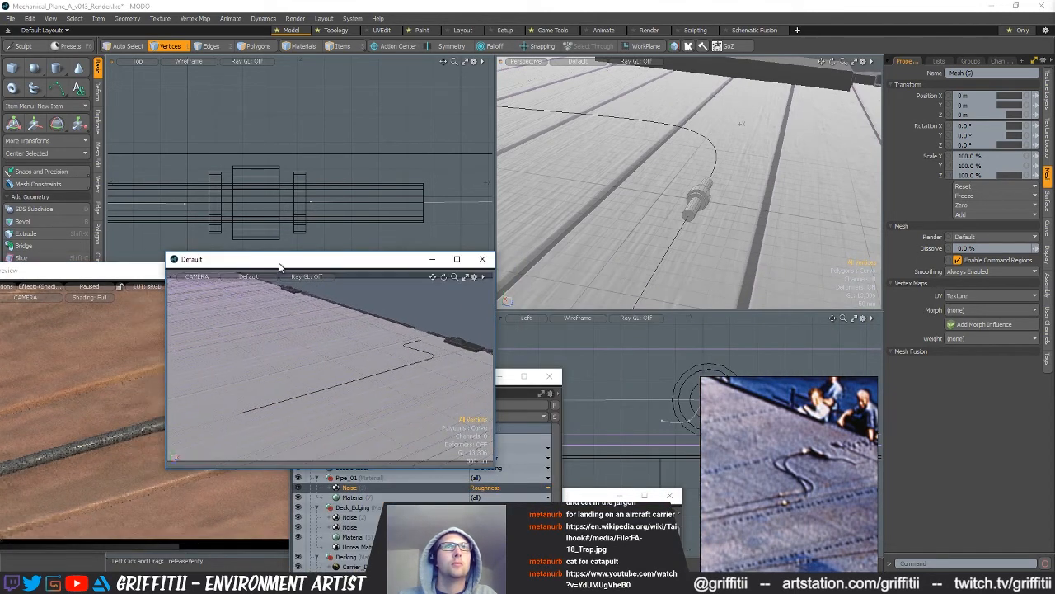
key("a")
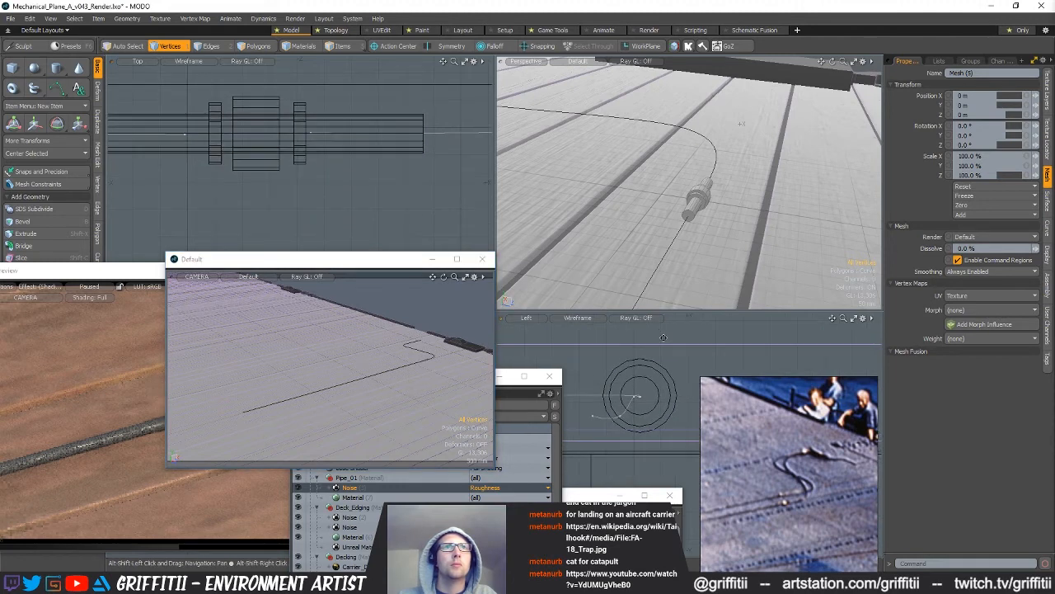
left_click_drag(324, 268, 657, 357)
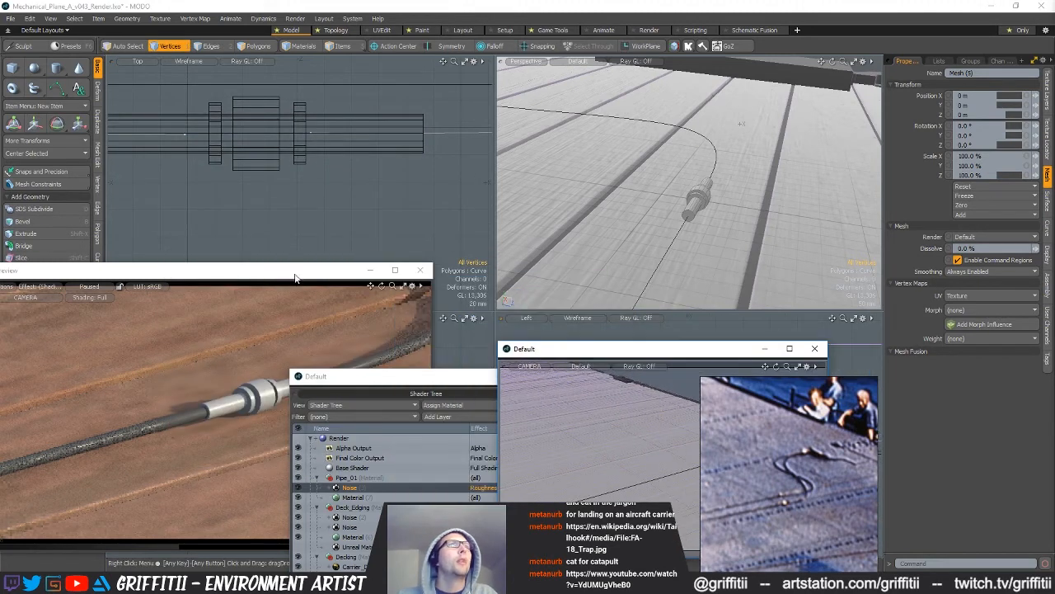
left_click_drag(294, 275, 461, 270)
left_click_drag(792, 223, 691, 249, "ctrl+alt")
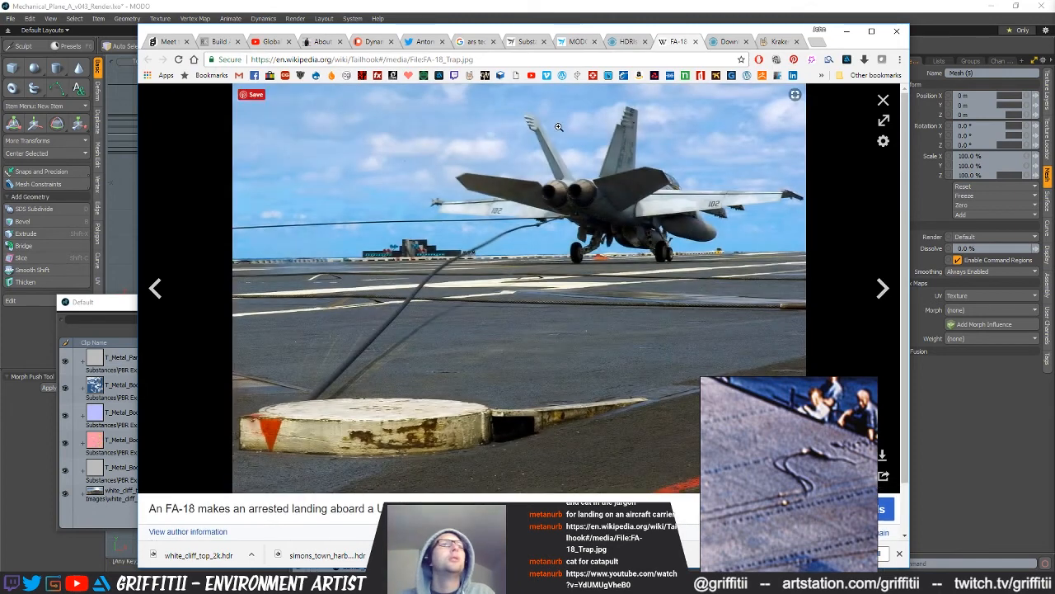
- Add the FA-18 arrested-landing photo from the browser to the reference board and close the photo and HDRI category pages
left_click_drag(523, 262, 532, 294)
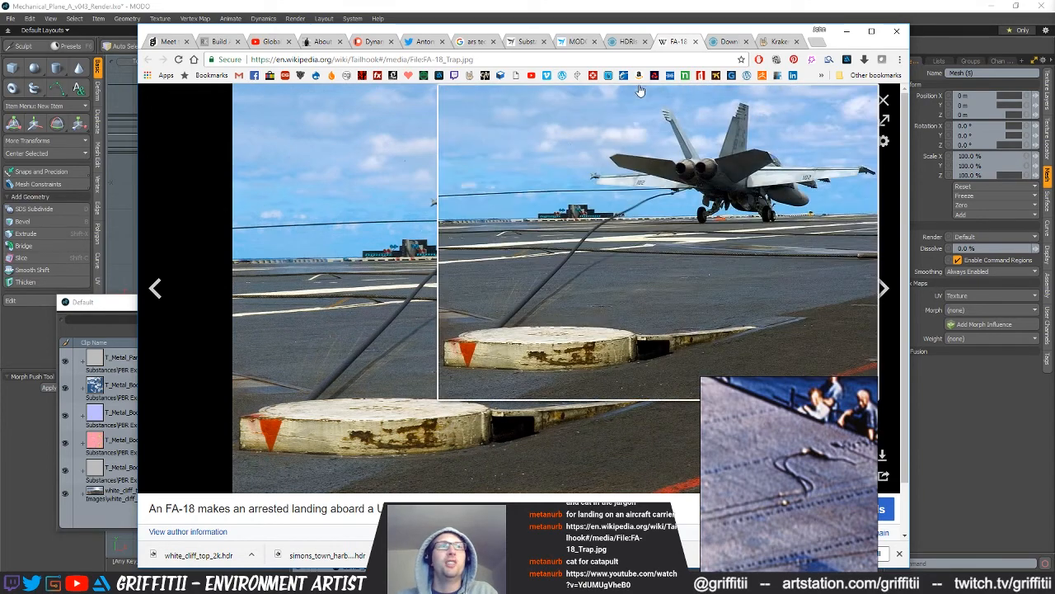
left_click(695, 42)
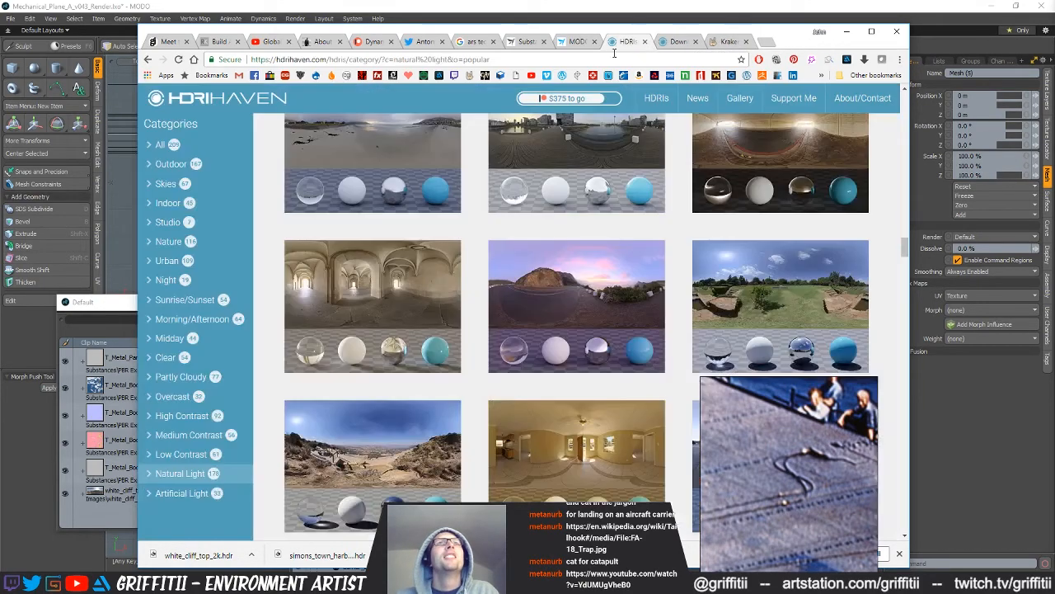
left_click(645, 42)
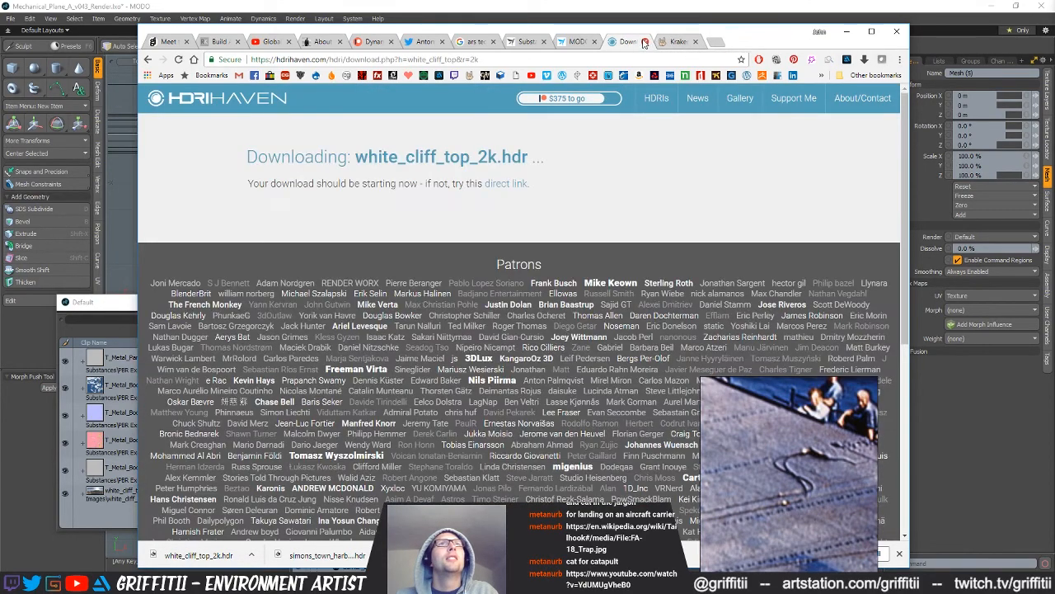
- Close the HDRI download page, return to the MODO scene and re-render the preview with a wider view of the deck
left_click(646, 42)
left_click(579, 44)
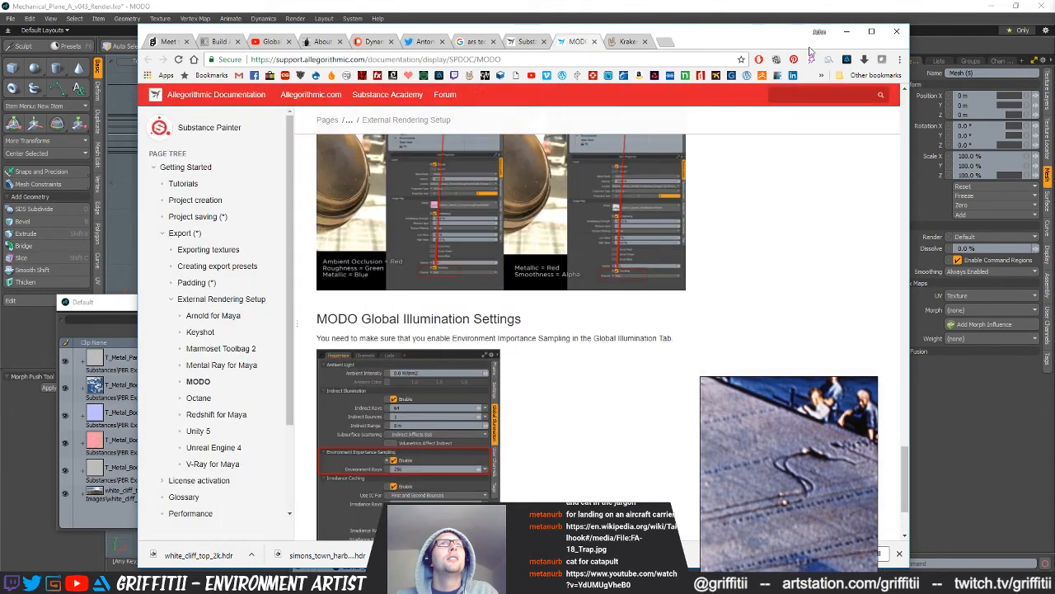
left_click(846, 31)
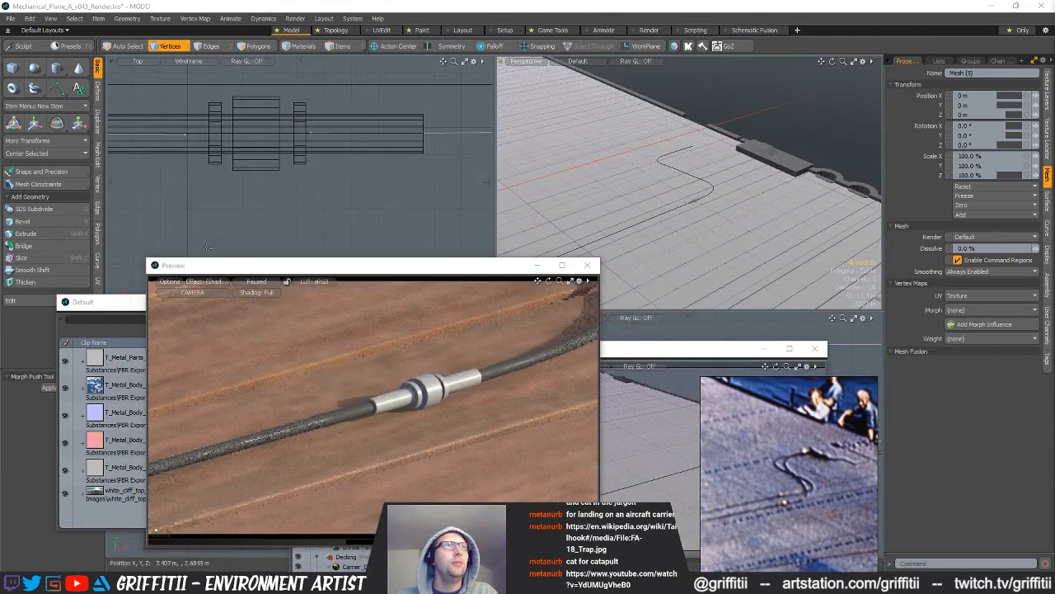
left_click(246, 282)
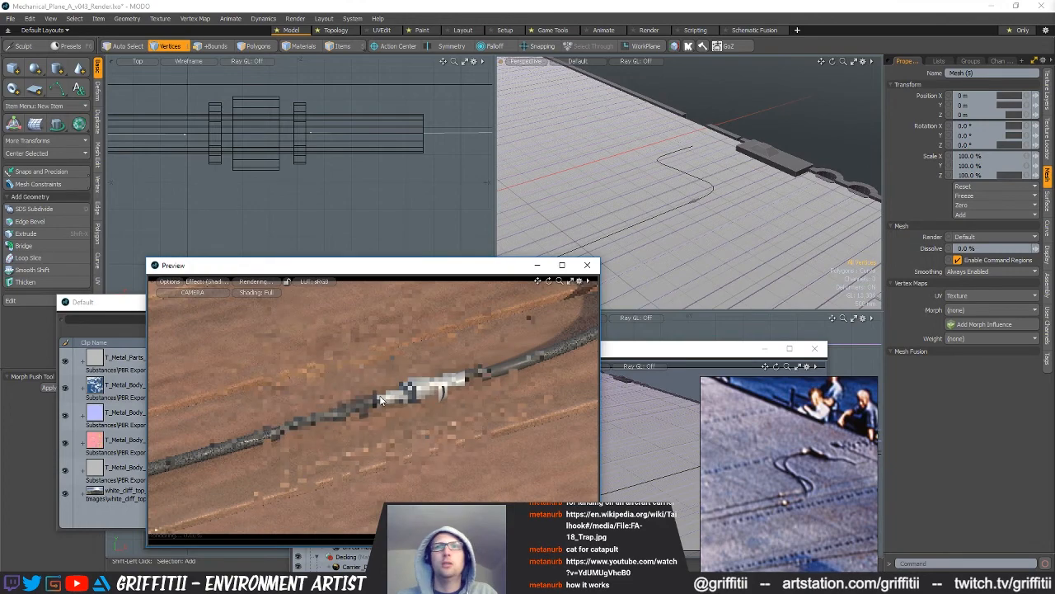
scroll(380, 399, "down", 8)
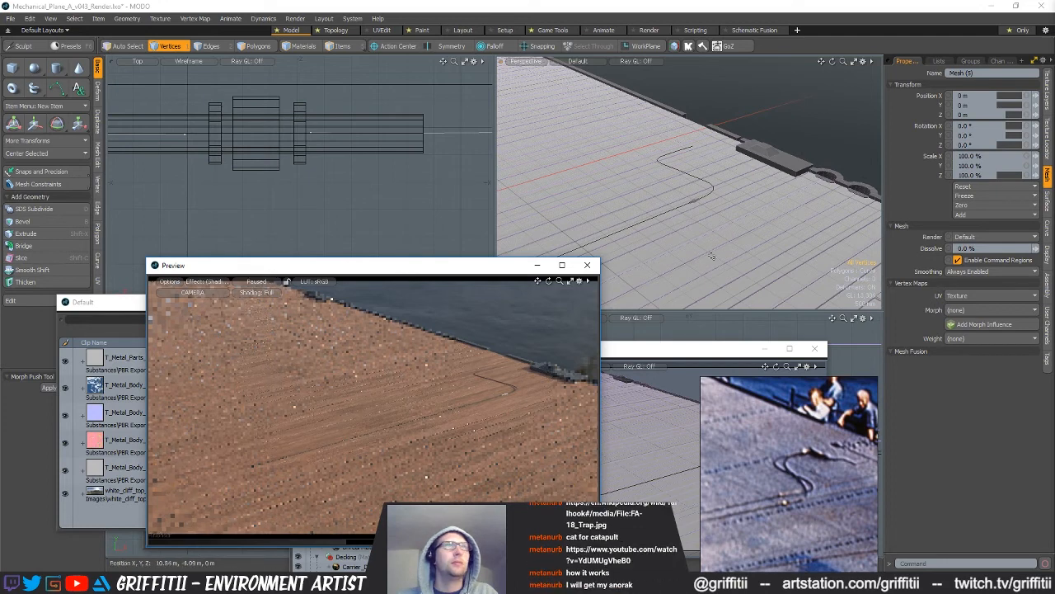
- Duplicate the arrestor cable curves and their connector within the same mesh
key("2")
key("5")
left_click(699, 202)
key("3")
scroll(698, 202, "up", 5)
key("ctrl+x")
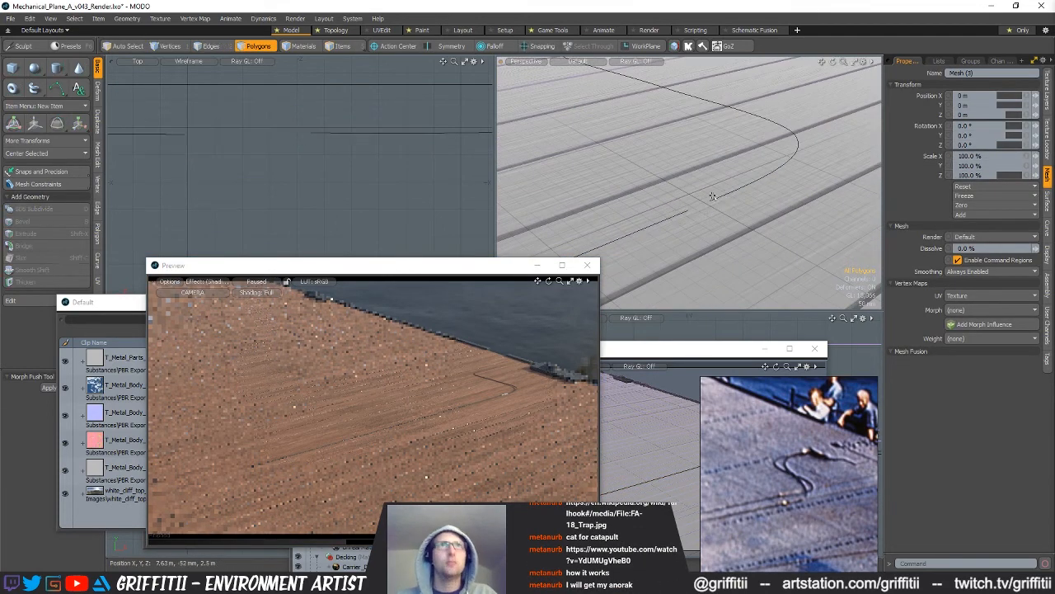
key("n")
key("ctrl+v")
left_click(759, 246)
- Select one set of the duplicated cable and connector polygons and offset it along Z beside the other set
left_click_drag(398, 167, 358, 168, "ctrl+alt")
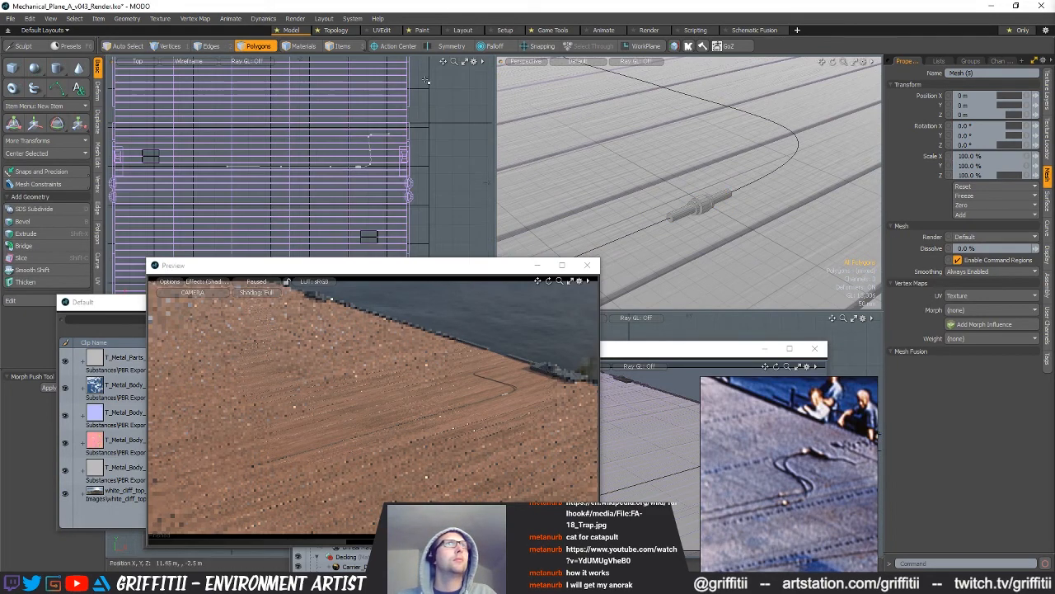
key("bracketleft")
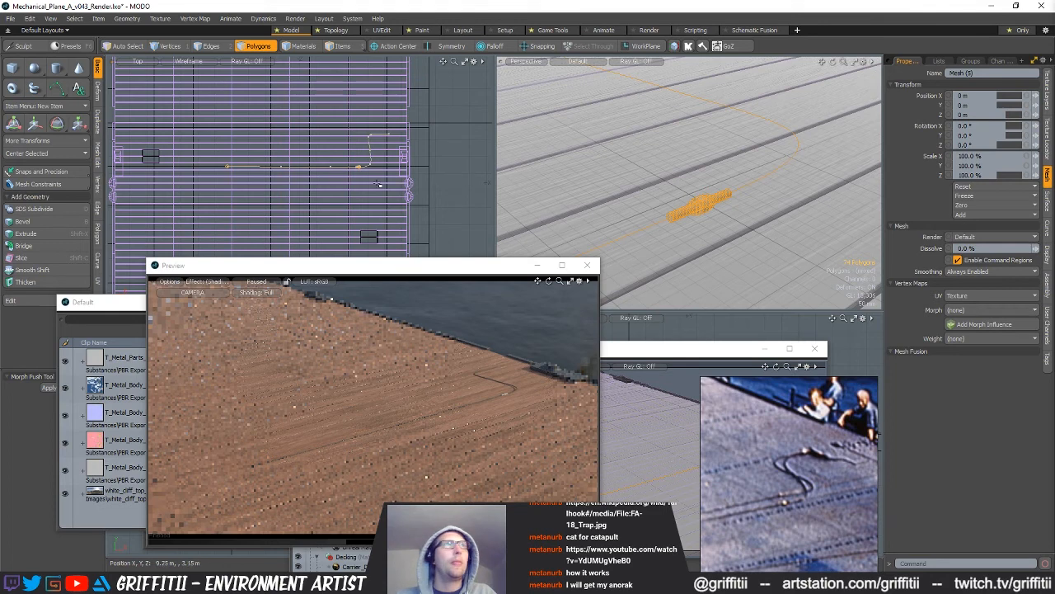
key("ctrl")
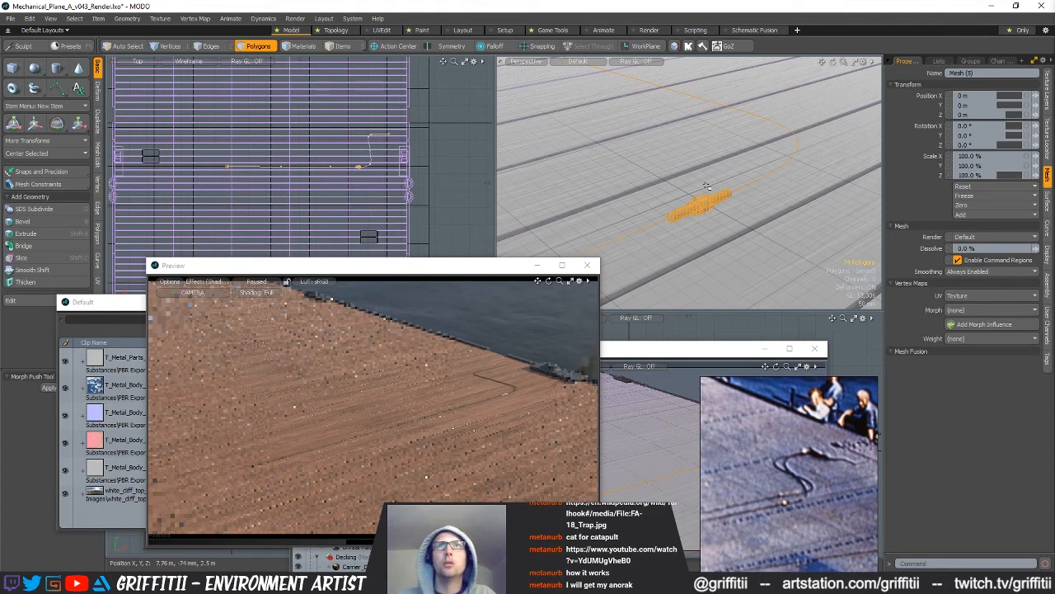
key("w")
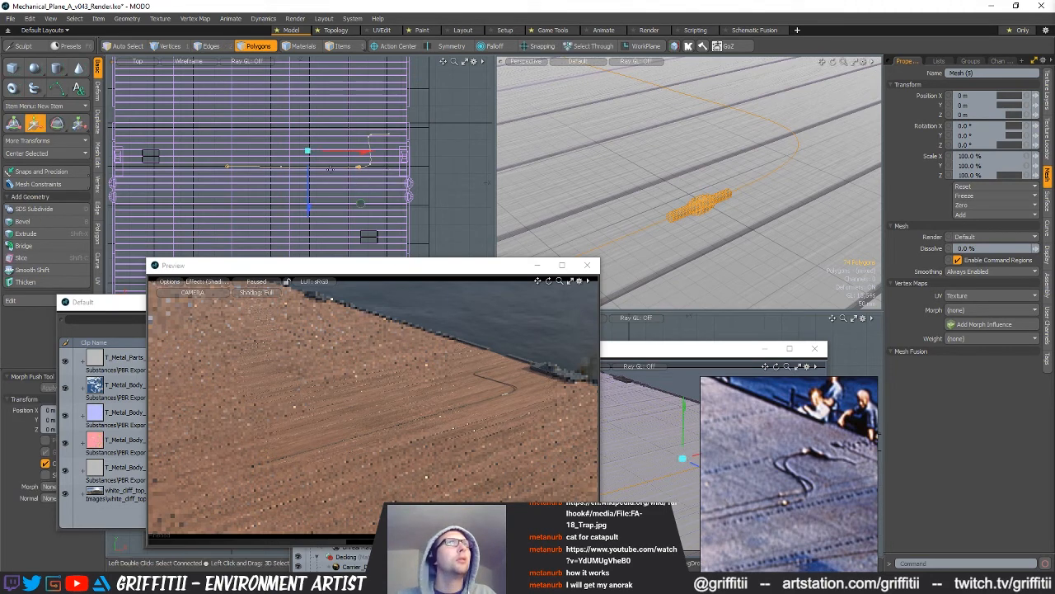
left_click_drag(330, 166, 405, 165, "ctrl+alt")
left_click_drag(262, 171, 263, 162)
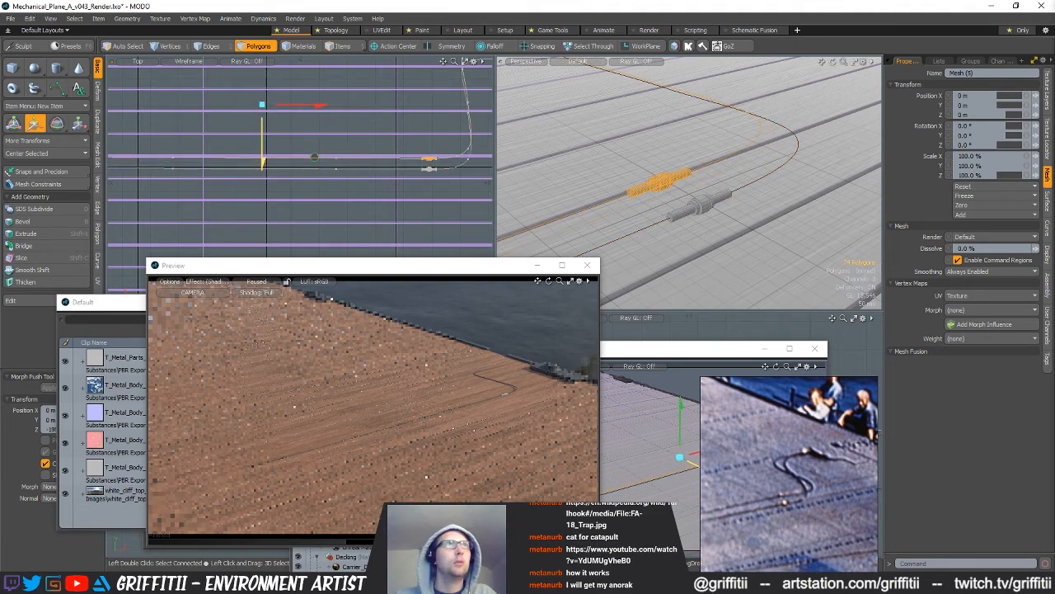
left_click_drag(262, 163, 262, 164)
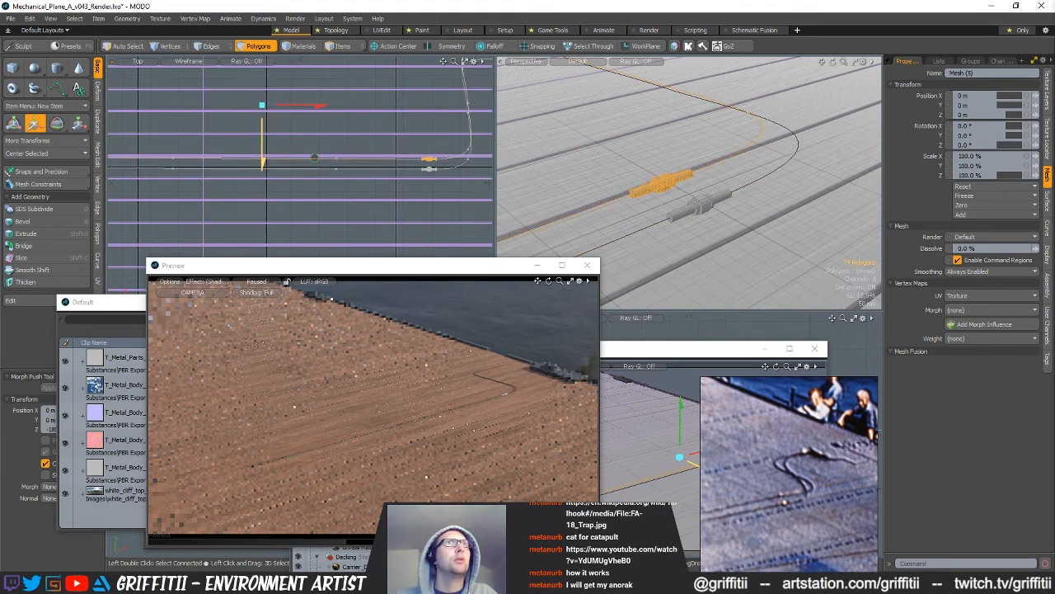
- Shift the copied connector and its adjoining cable-end vertices about 100 mm along X
left_click_drag(415, 169, 462, 170, "ctrl+alt")
left_click_drag(462, 170, 327, 179, "alt+shift")
key("space")
key("1")
right_click_drag(259, 119, 338, 159)
key("w")
left_click_drag(370, 203, 384, 204)
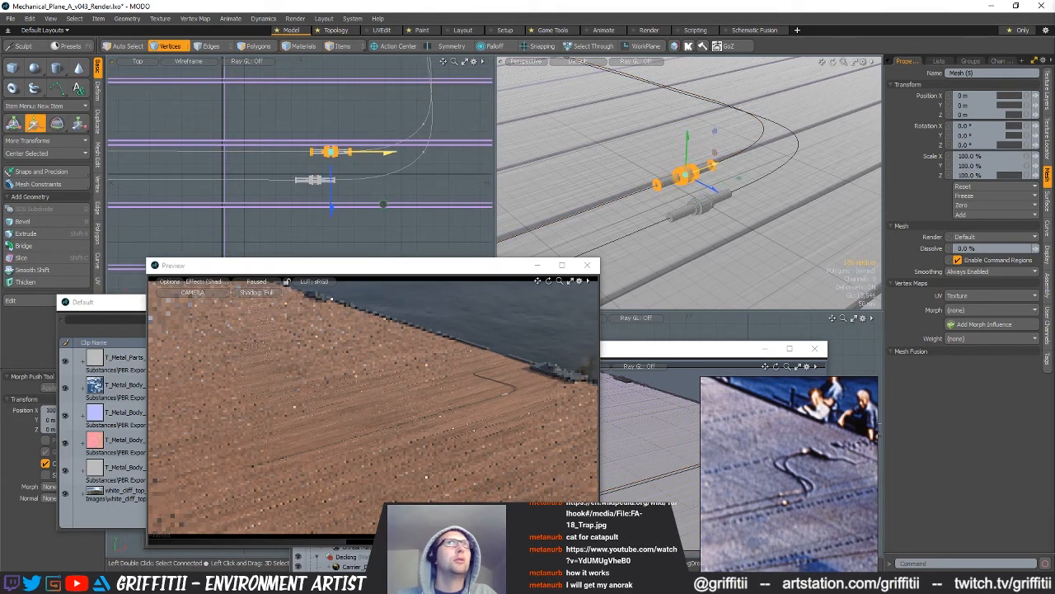
- Move the copied cable's bend vertices past the connector so its curve differs from the original
key("space")
left_click(442, 124)
left_click_drag(443, 124, 412, 124, "ctrl+alt")
left_click_drag(412, 124, 443, 209, "alt+shift")
left_click(394, 170)
key("w")
left_click_drag(384, 99, 368, 150, "alt+shift")
left_click_drag(369, 150, 364, 222, "alt+shift")
key("2")
key("1")
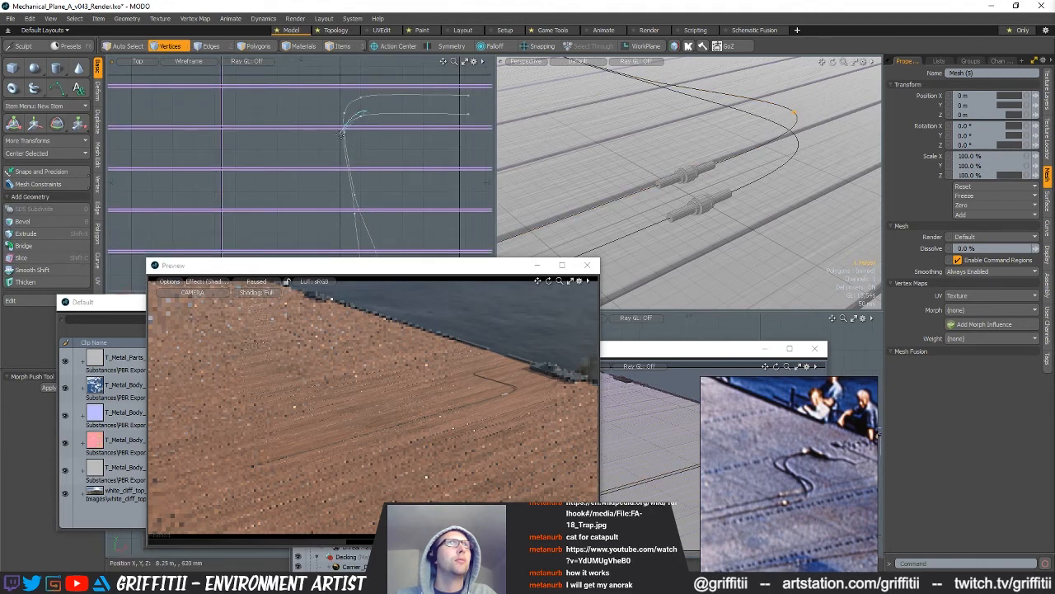
- Shift the copied cable's far-bend vertices in X, then move them together with its end vertex
key("w")
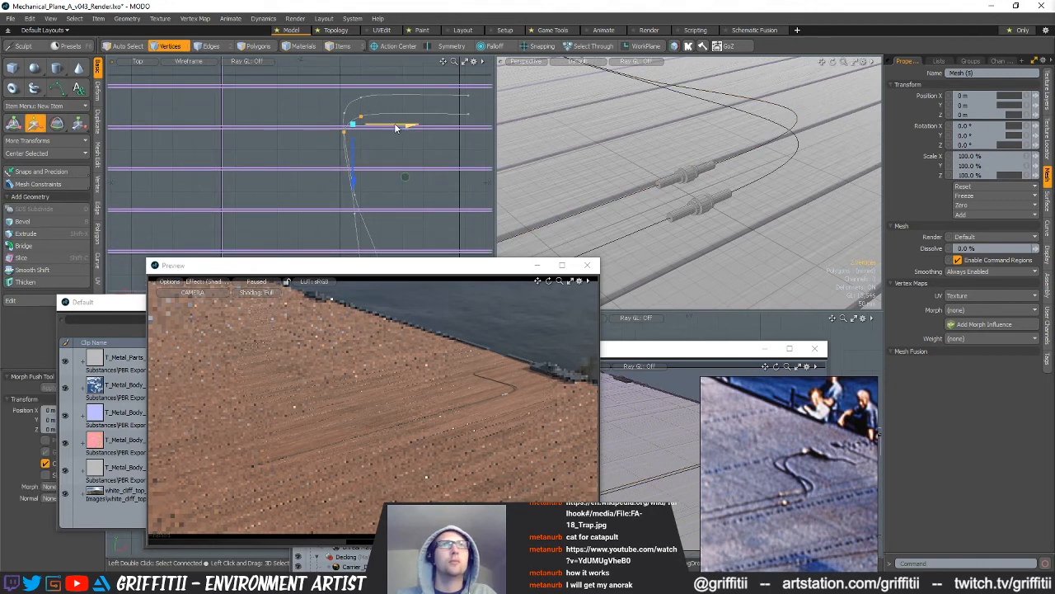
left_click_drag(395, 128, 376, 128)
key("q")
left_click(468, 114, "shift")
key("w")
left_click_drag(392, 167, 369, 141)
scroll(370, 140, "down", 1)
key("q")
left_click_drag(373, 180, 384, 159, "alt+shift")
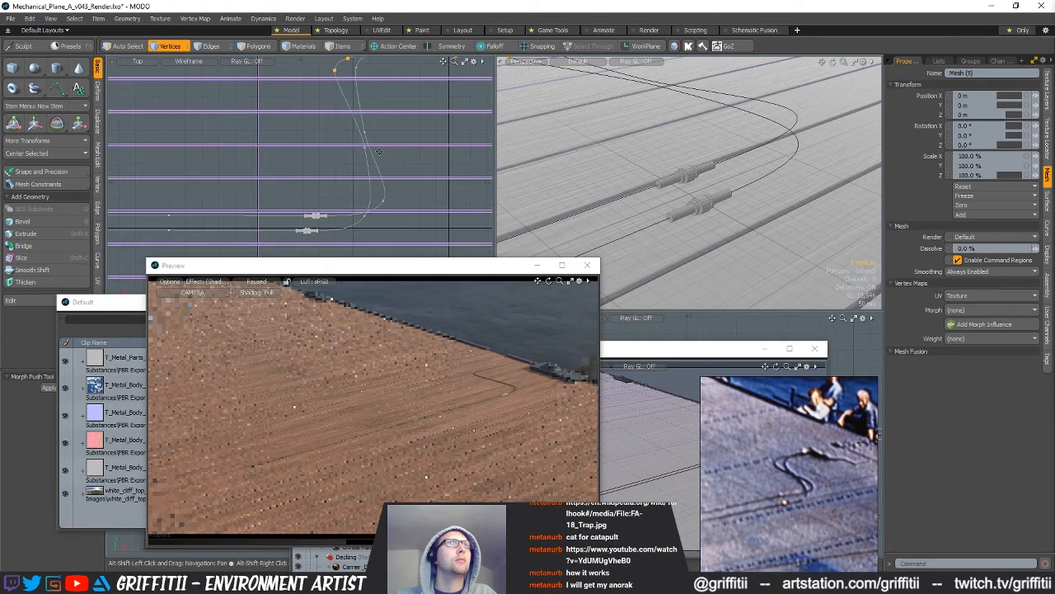
- Undo the last vertex change, reposition the far-end vertices, and adjust the copied cable's mid-curve vertex along Z
left_click_drag(405, 89, 398, 139, "alt+shift")
key("ctrl+z")
mouse_move(368, 99)
right_mouse_down()
mouse_move(354, 106)
mouse_move(419, 80)
right_mouse_up()
key("w")
left_click_drag(435, 131, 445, 99)
key("q")
left_click(366, 132)
key("w")
left_click_drag(406, 166, 405, 169)
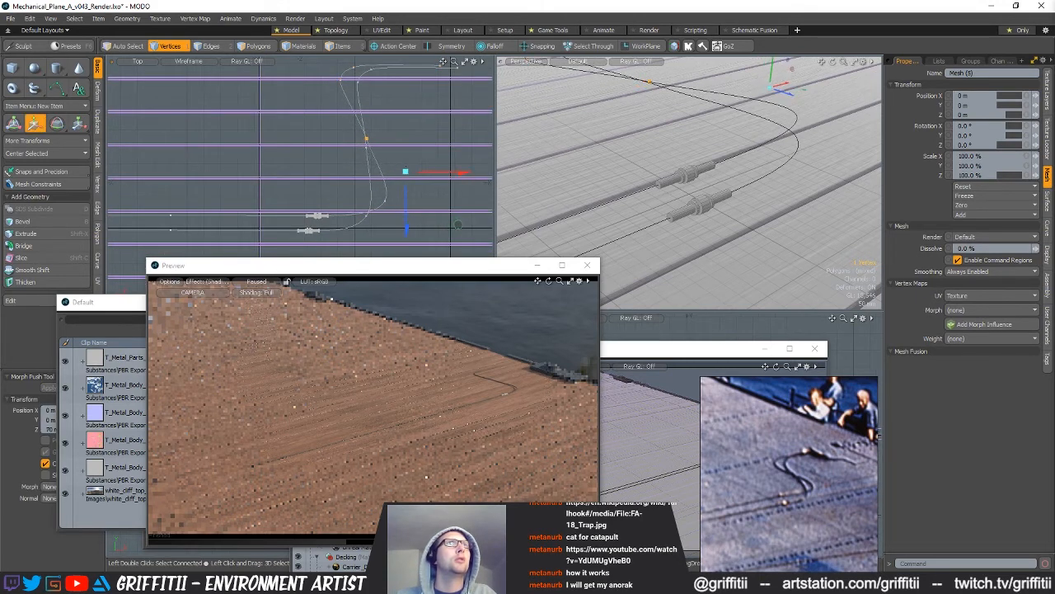
- Adjust the copied cable's vertices in height around the crossing, raising the mid-curve vertex about 12 mm in Y
key("q")
scroll(391, 161, "down", 2)
left_click_drag(639, 81, 664, 126, "alt+shift")
key("w")
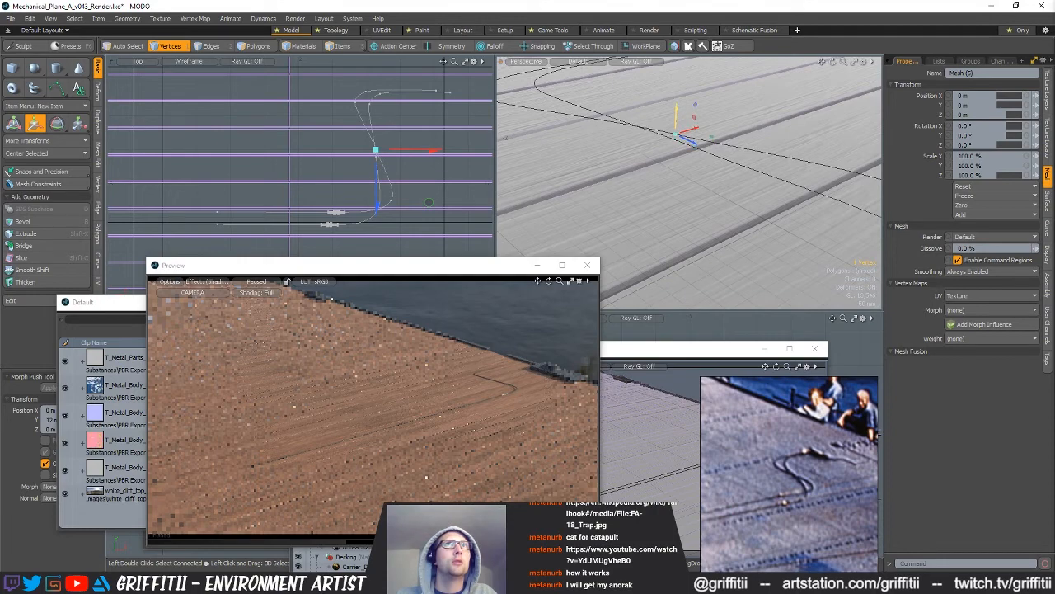
left_click_drag(677, 124, 789, 165, "alt")
key("w")
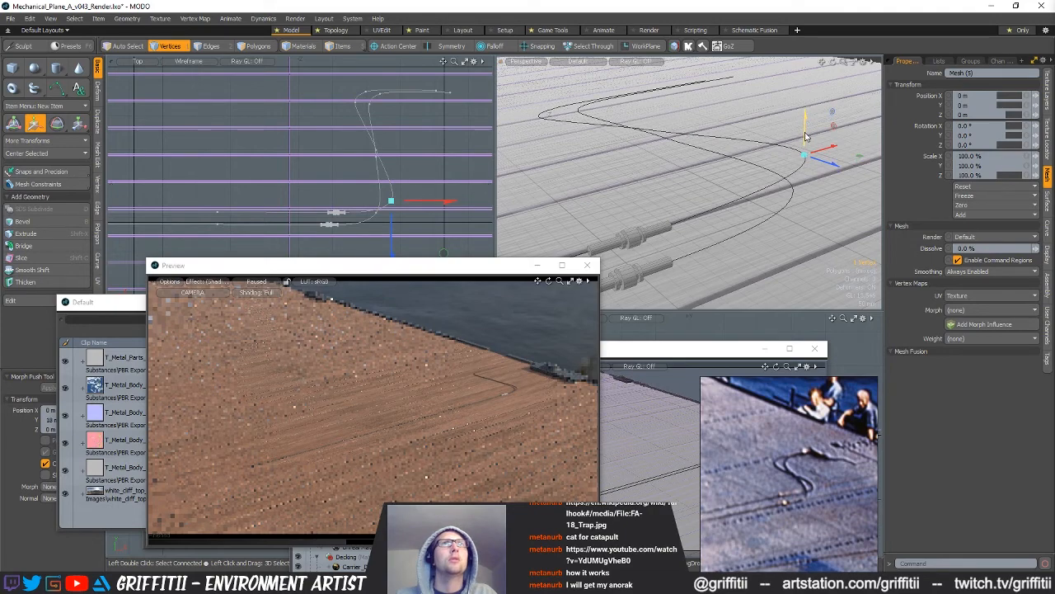
left_click_drag(792, 135, 836, 175, "alt")
key("w")
left_click_drag(843, 118, 841, 133)
left_click_drag(775, 176, 336, 213, "alt")
- Adjust the copied cable's vertices along the straight run, moving its far-end vertex about 20 mm in Z
key("space")
key("w")
key("space")
left_click_drag(472, 193, 402, 194, "alt+shift")
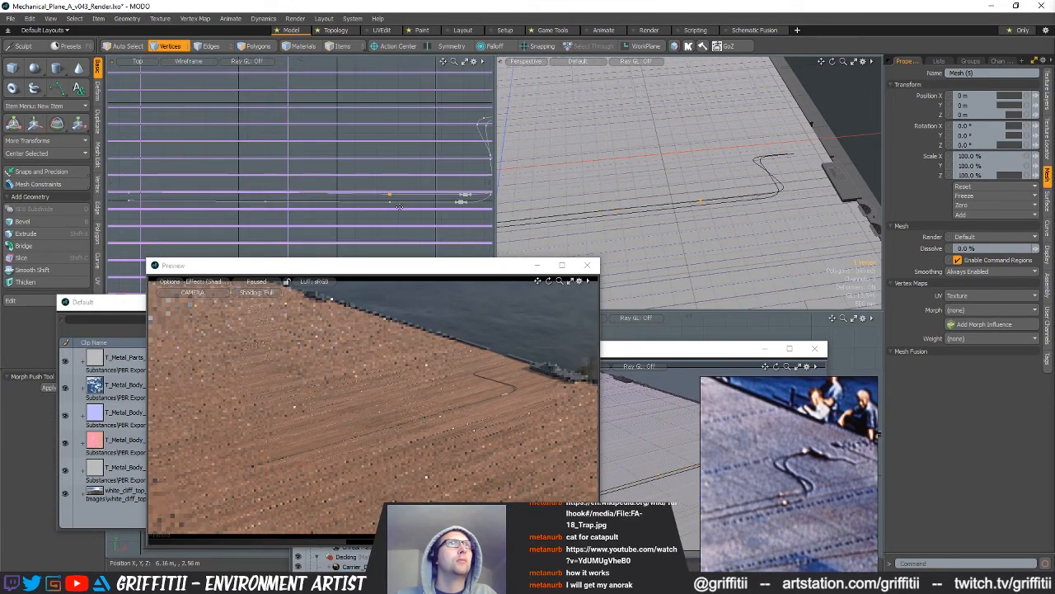
key("w")
key("space")
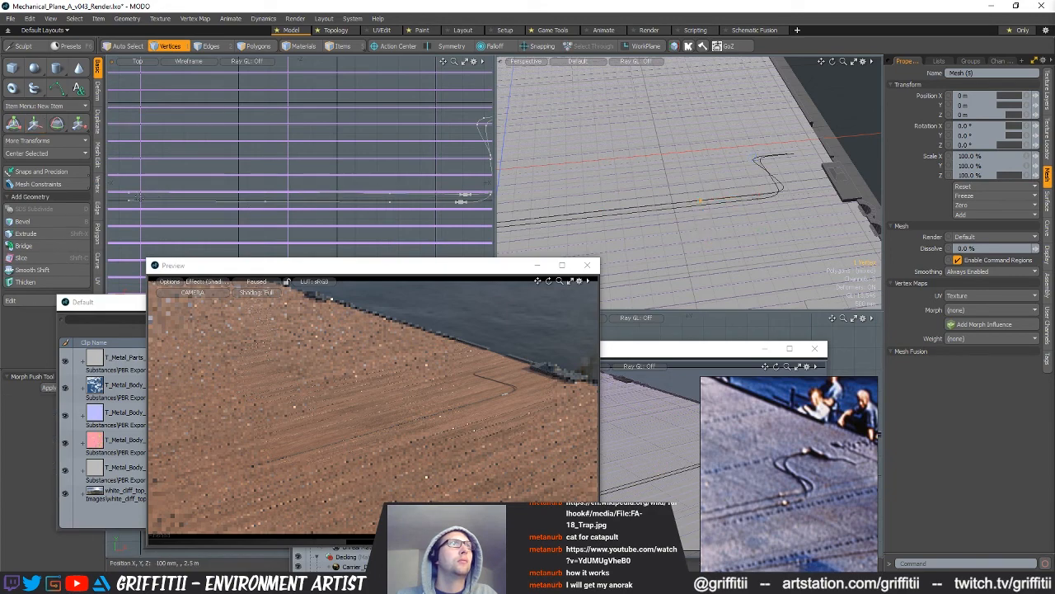
key("w")
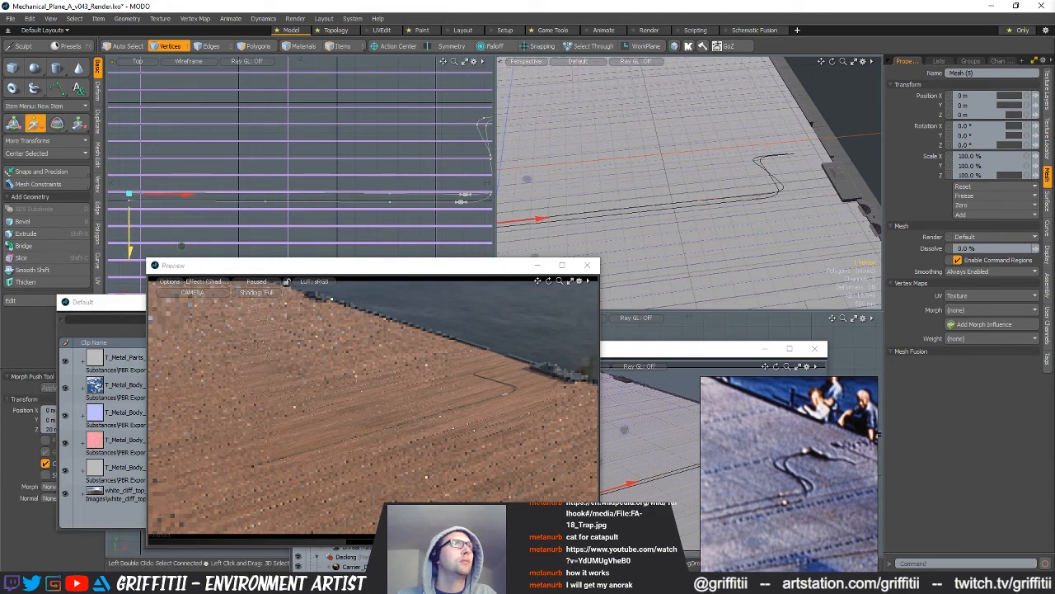
key("space")
scroll(300, 186, "down", 4)
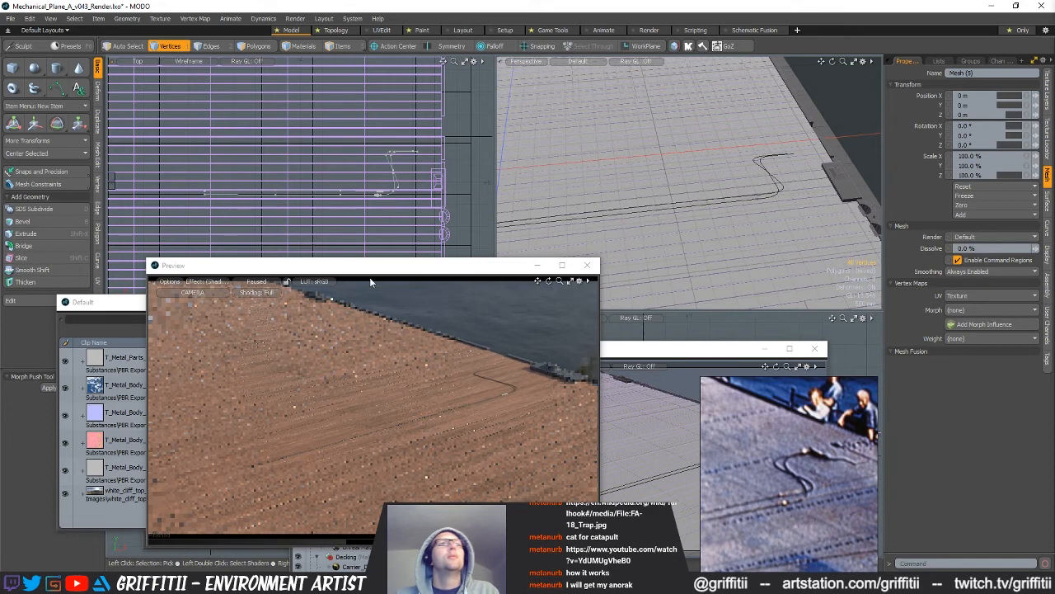
- Re-render the preview to check the doubled cable, pause it, and reframe the reference photo
left_click(258, 282)
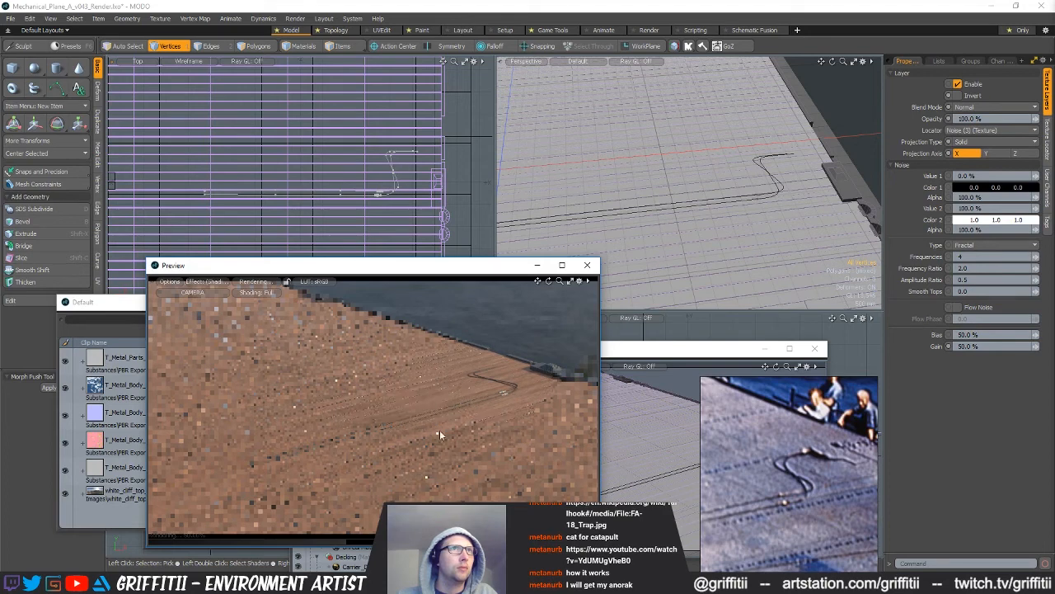
left_click(257, 282)
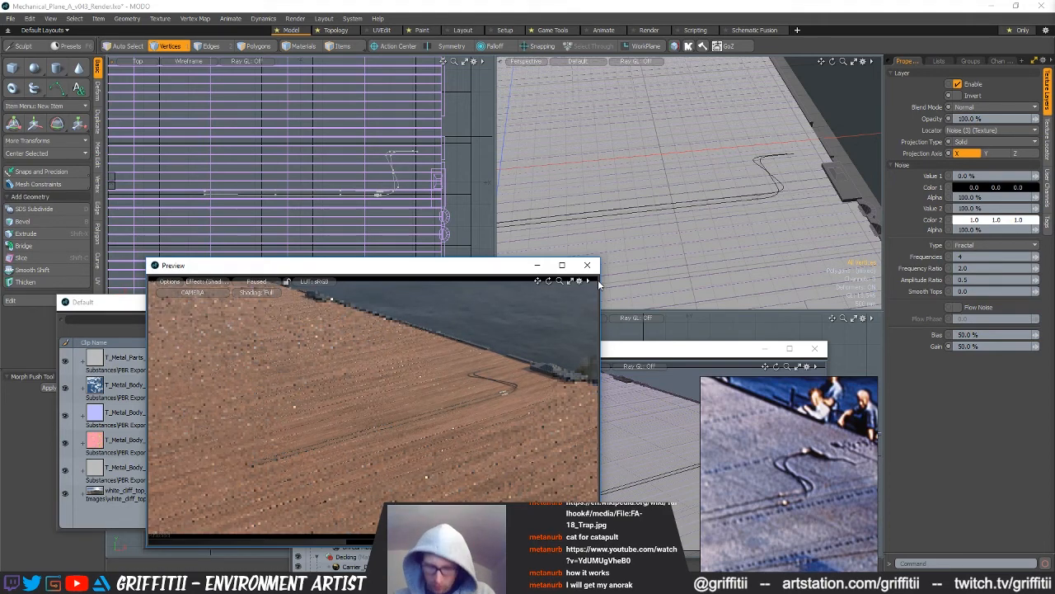
middle_click_drag(796, 472, 784, 473)
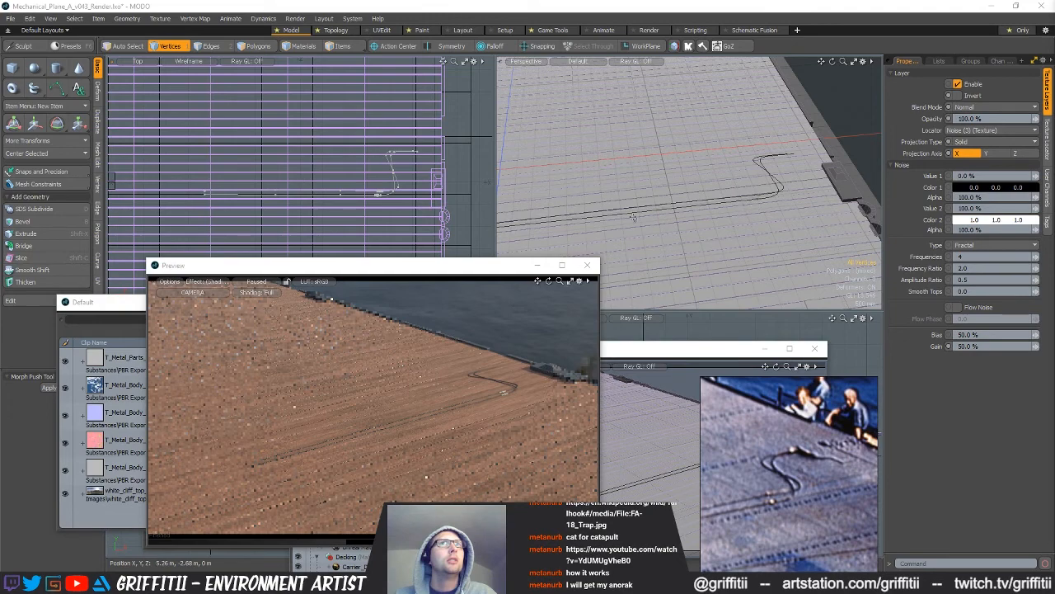
- Duplicate one of the rectangular deck hatches within the Deck_Hatches (6) mesh
left_click_drag(380, 247, 360, 152, "alt")
scroll(361, 152, "down", 3)
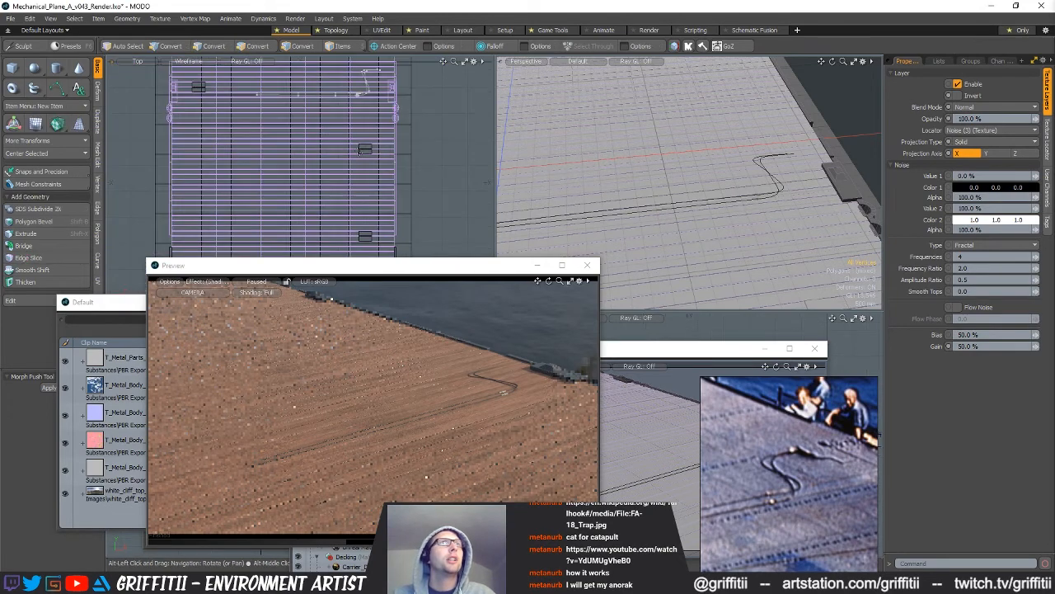
key("5")
left_click(368, 151)
key("3")
mouse_move(380, 144)
left_mouse_down("ctrl+alt")
mouse_move(416, 142)
mouse_move(437, 177)
left_mouse_up("ctrl+alt")
double_click(373, 150)
key("ctrl+c")
key("ctrl+v")
- Move the copied hatch across the deck in X and Z to sit over the cables' free ends
key("w")
left_click_drag(398, 217, 398, 127)
left_click_drag(398, 69, 499, 73, "ctrl+alt")
mouse_move(499, 73)
left_mouse_down("alt+shift")
mouse_move(453, 130)
mouse_move(495, 132)
left_mouse_up("alt+shift")
mouse_move(494, 132)
left_mouse_down("alt+shift")
mouse_move(415, 173)
mouse_move(268, 169)
left_mouse_up("alt+shift")
mouse_move(268, 169)
left_mouse_down("alt+shift")
mouse_move(353, 147)
mouse_move(348, 133)
mouse_move(339, 172)
mouse_move(429, 175)
left_mouse_up("alt+shift")
left_click_drag(407, 232, 434, 170)
left_click_drag(434, 169, 405, 177, "alt+shift")
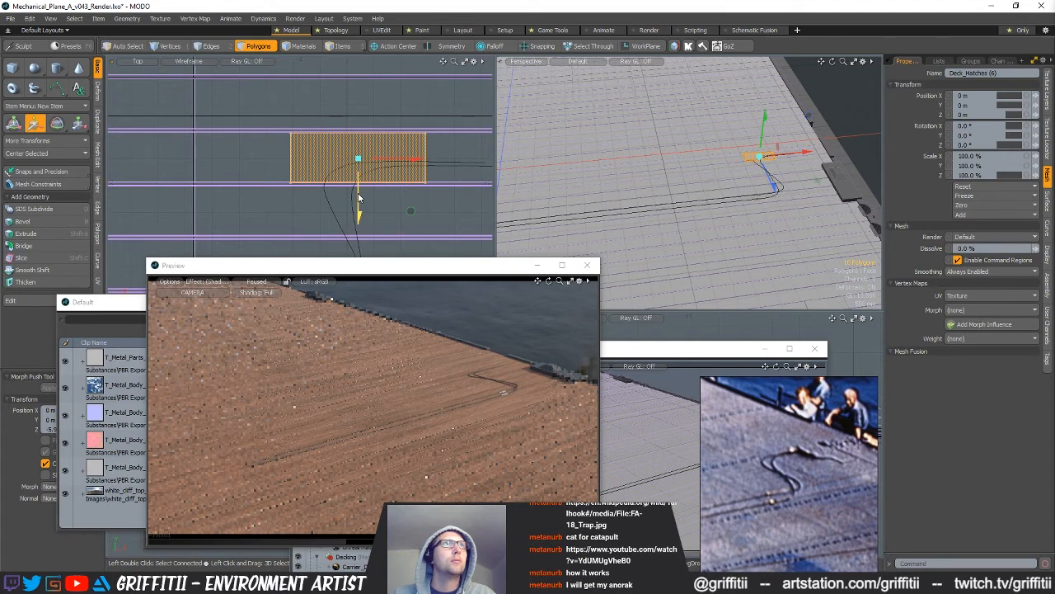
left_click_drag(397, 190, 325, 190, "alt+shift")
left_click_drag(325, 189, 295, 188, "ctrl+alt")
mouse_move(376, 167)
left_mouse_down()
mouse_move(468, 167)
mouse_move(365, 165)
mouse_move(404, 155)
mouse_move(352, 164)
left_mouse_up()
key("q")
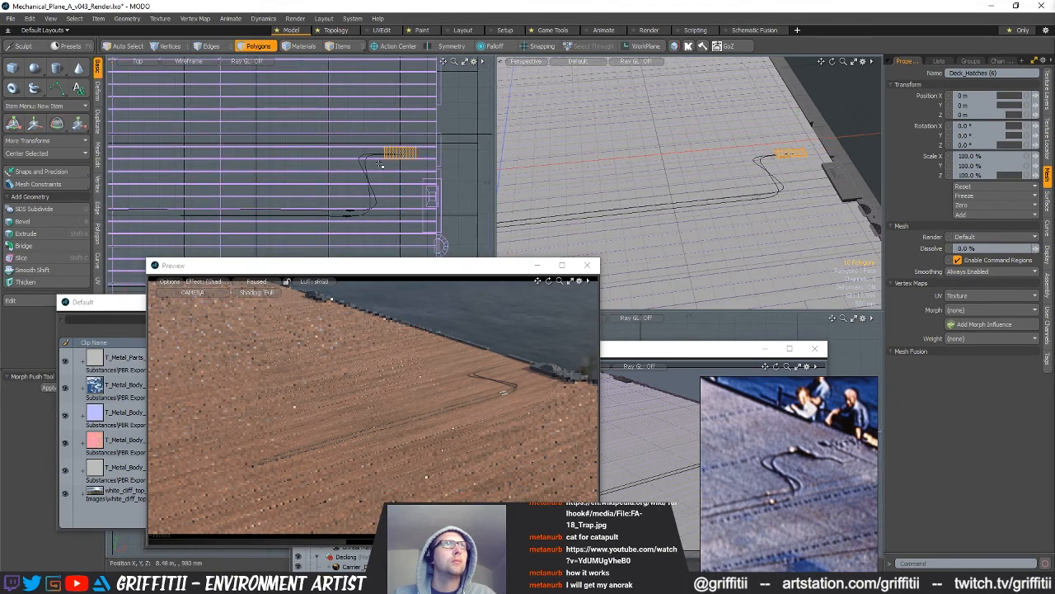
- Pull the cables' free-end vertices back in X to just inside the copied hatch's near edge and re-render the preview
key("5")
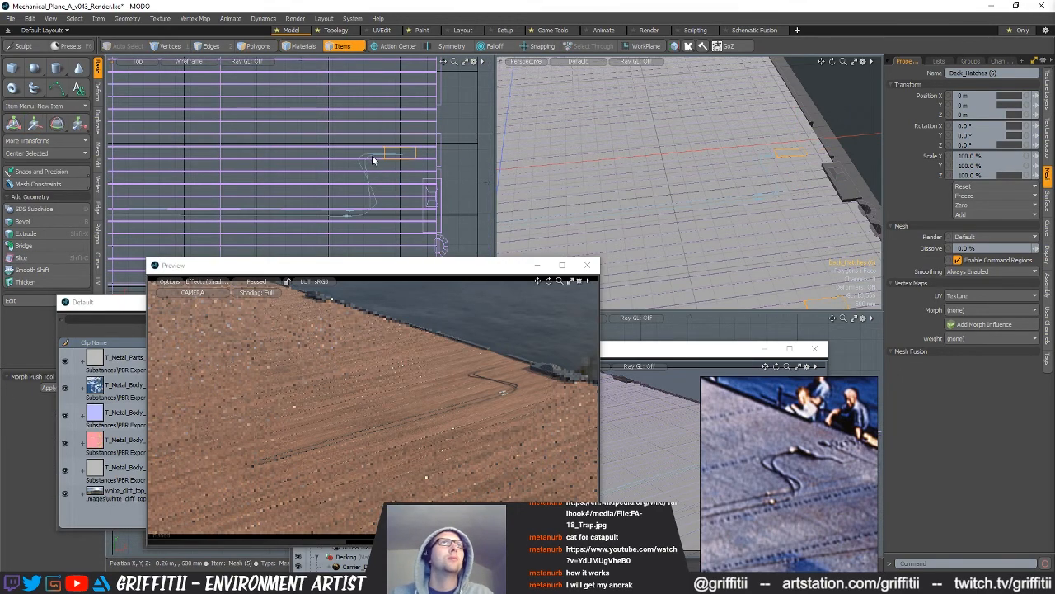
key("3")
key("w")
left_click_drag(376, 161, 385, 180, "ctrl+alt")
left_click(413, 185)
key("space")
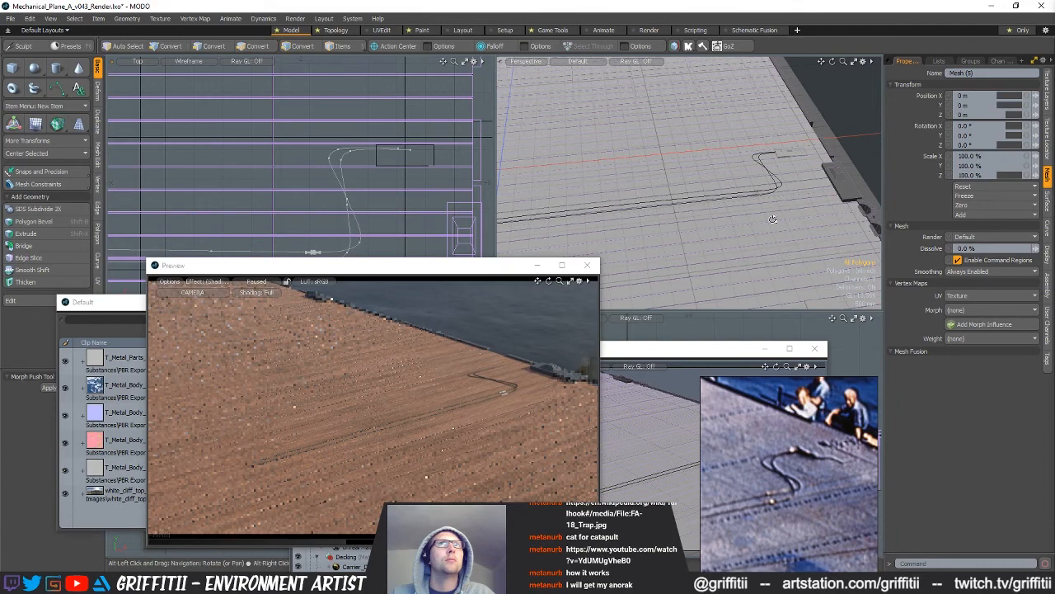
left_click_drag(783, 124, 828, 139, "ctrl+alt")
scroll(414, 165, "up", 3)
key("space")
key("space")
key("space")
key("space")
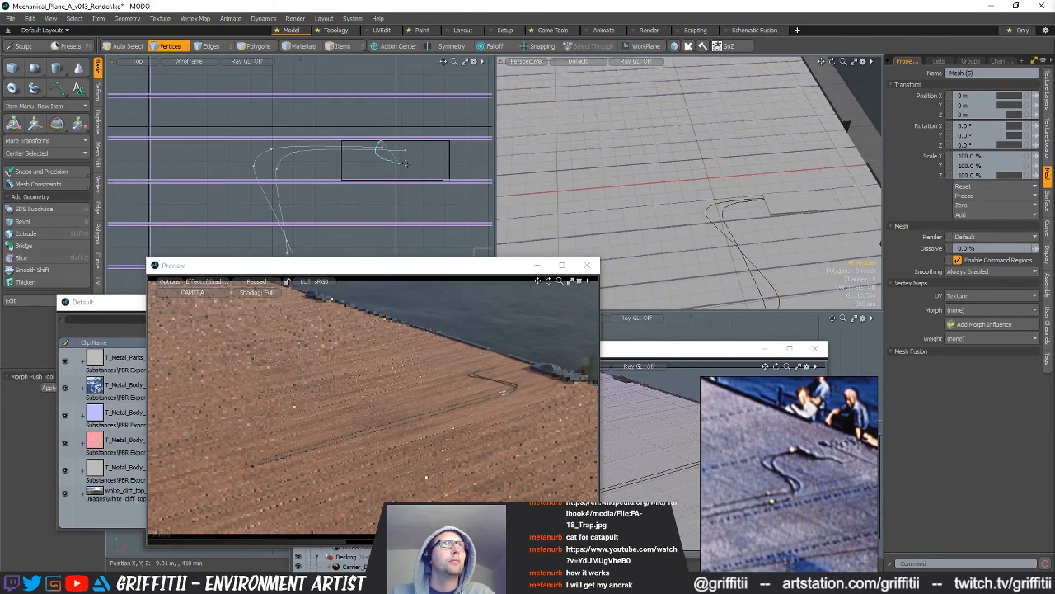
key("w")
left_click_drag(418, 177, 405, 171)
key("space")
left_click_drag(718, 196, 740, 210, "alt")
left_click(271, 283)
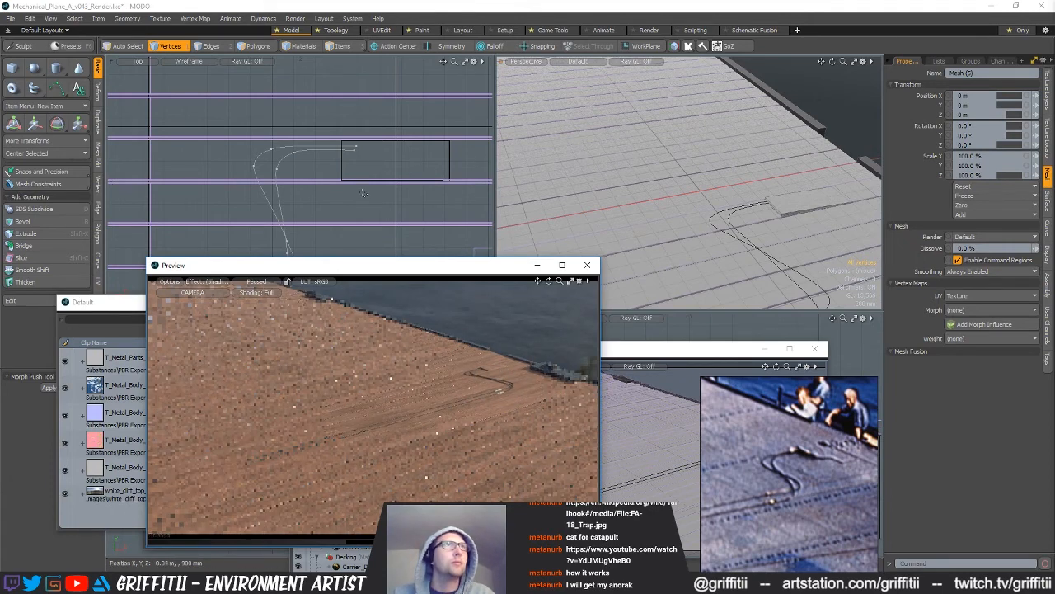
- Lengthen the copied hatch by moving its outer-edge vertices about 330 mm in Z on the Local action axis
left_click(838, 202)
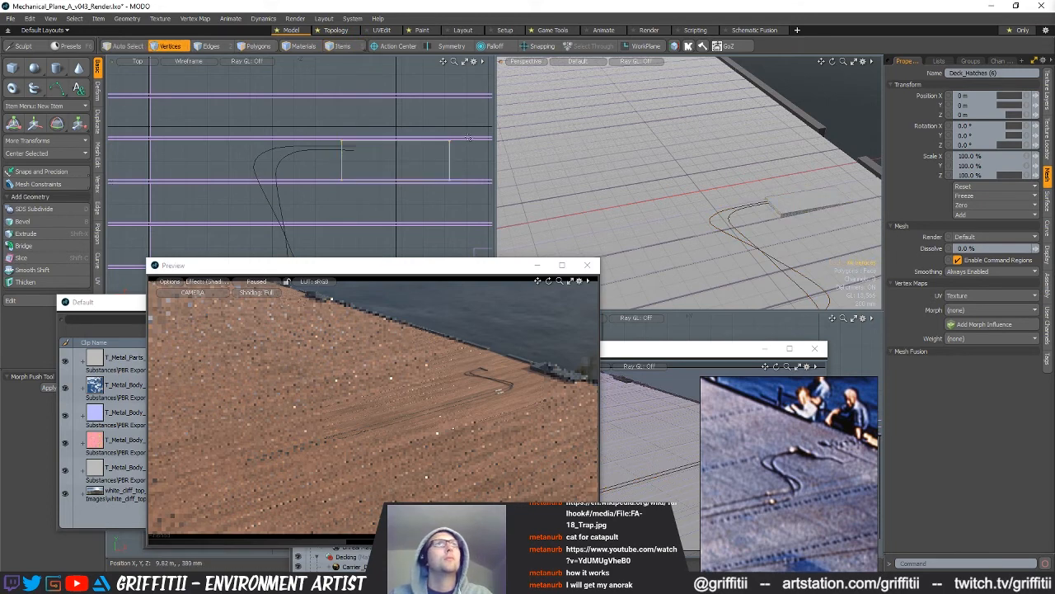
left_click_drag(467, 190, 443, 160, "alt+shift")
key("w")
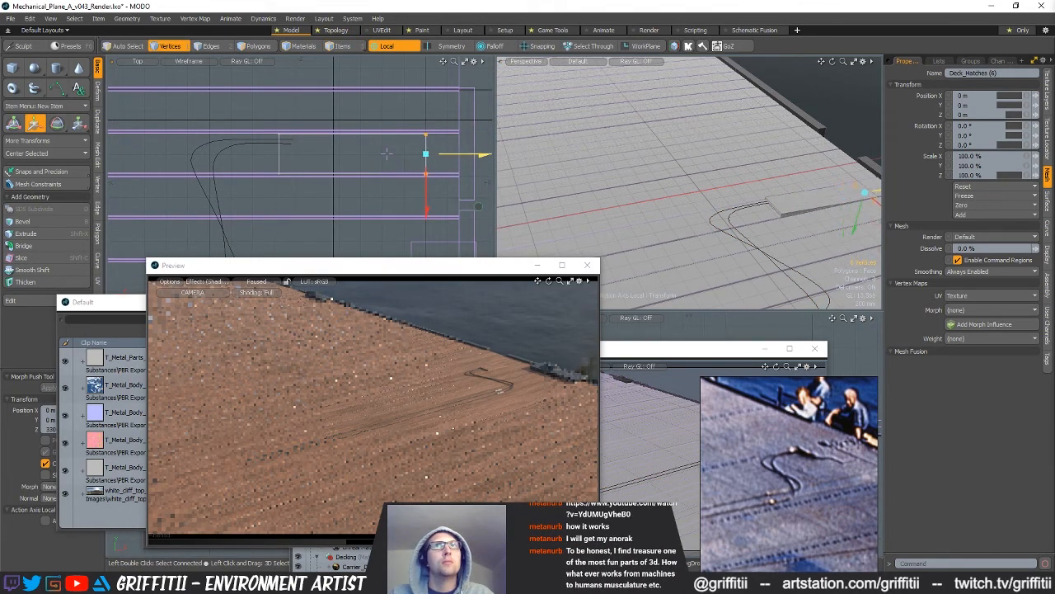
key("space")
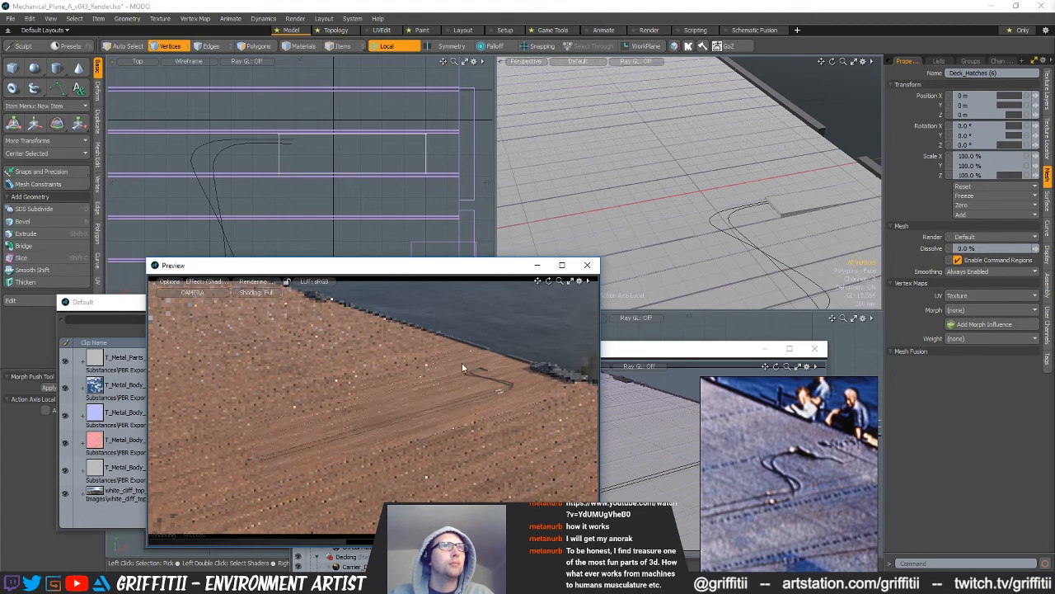
- Cut the copied hatch out of the Deck_Hatches (6) mesh and paste it into the arrestor cable mesh
scroll(345, 206, "down", 5)
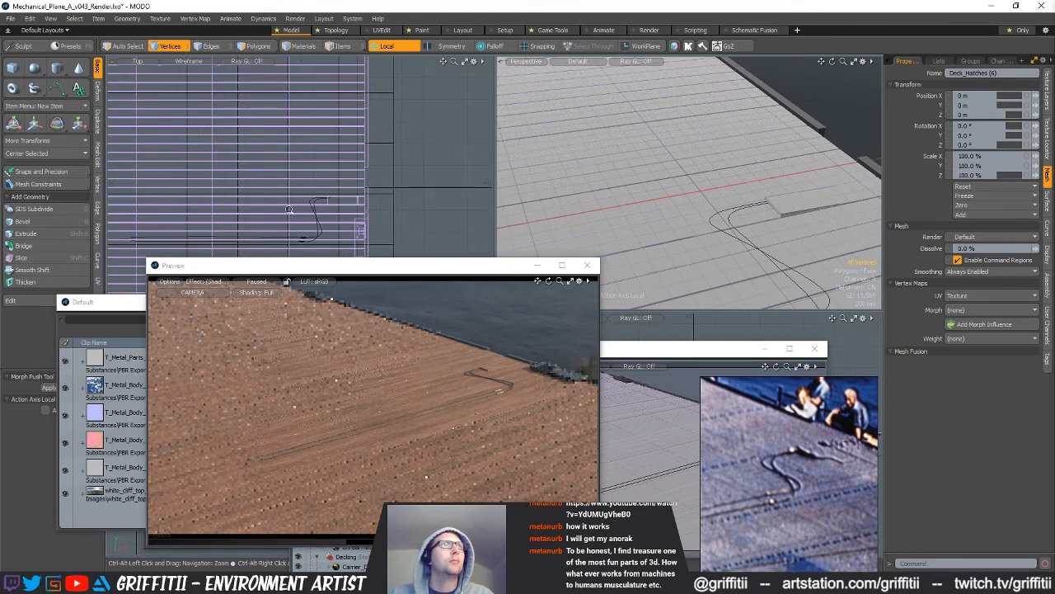
key("5")
key("space")
key("space")
key("space")
key("space")
right_click_drag(303, 163, 404, 219)
key("ctrl+x")
key("5")
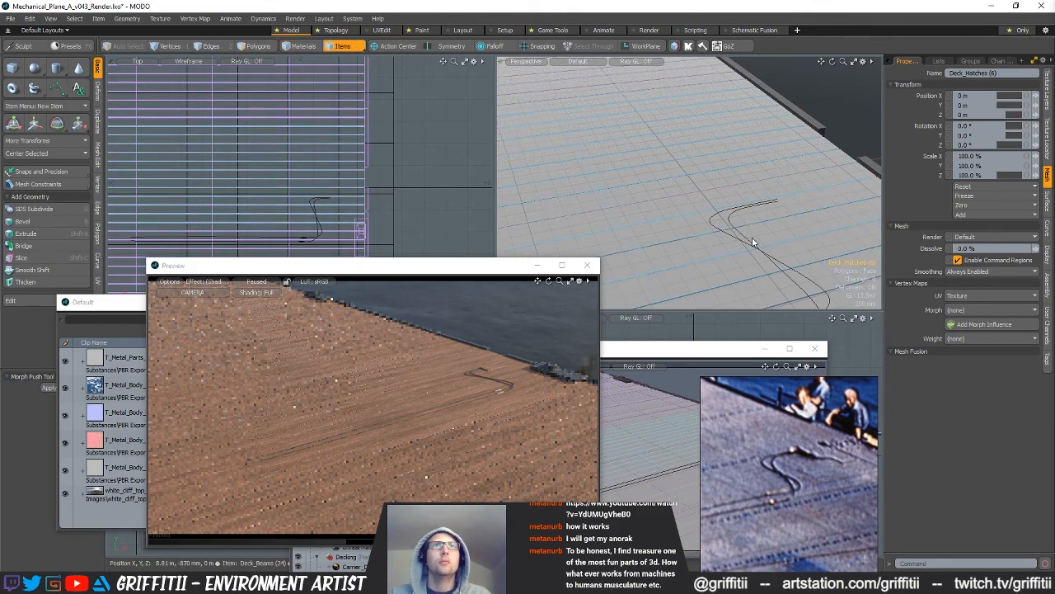
left_click_drag(754, 239, 745, 193, "alt+shift")
left_click(731, 233)
key("3")
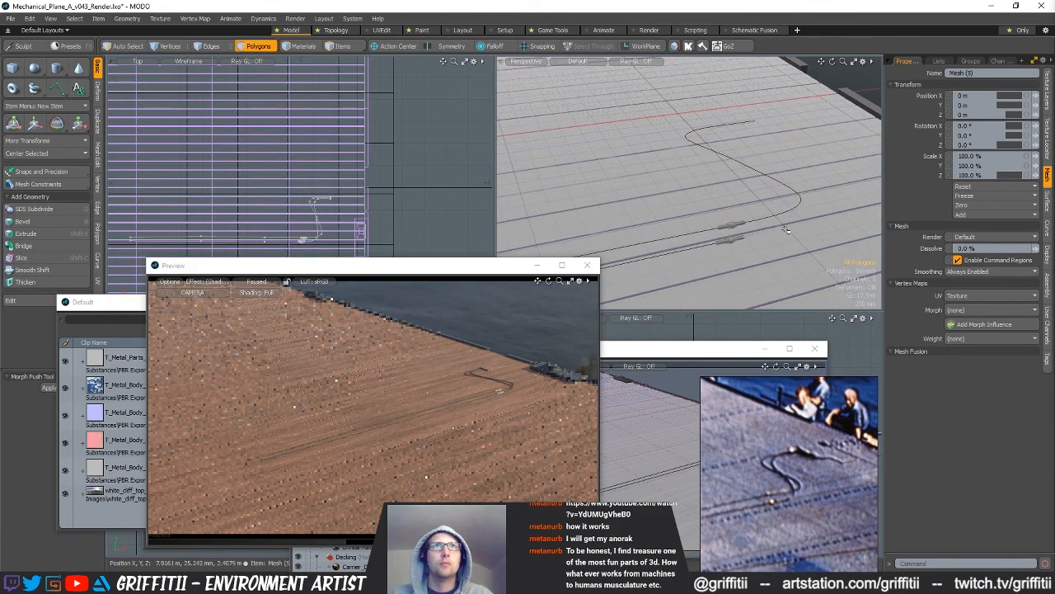
key("ctrl+v")
- Assign a new material named Trap_Mechanism to the polygons of both cable connectors, leaving the cables out of the selection
scroll(819, 221, "down", 3)
mouse_move(307, 236)
left_mouse_down("ctrl+alt")
mouse_move(490, 182)
mouse_move(532, 103)
left_mouse_up("ctrl+alt")
mouse_move(352, 130)
right_mouse_down()
mouse_move(297, 248)
mouse_move(395, 201)
right_mouse_up()
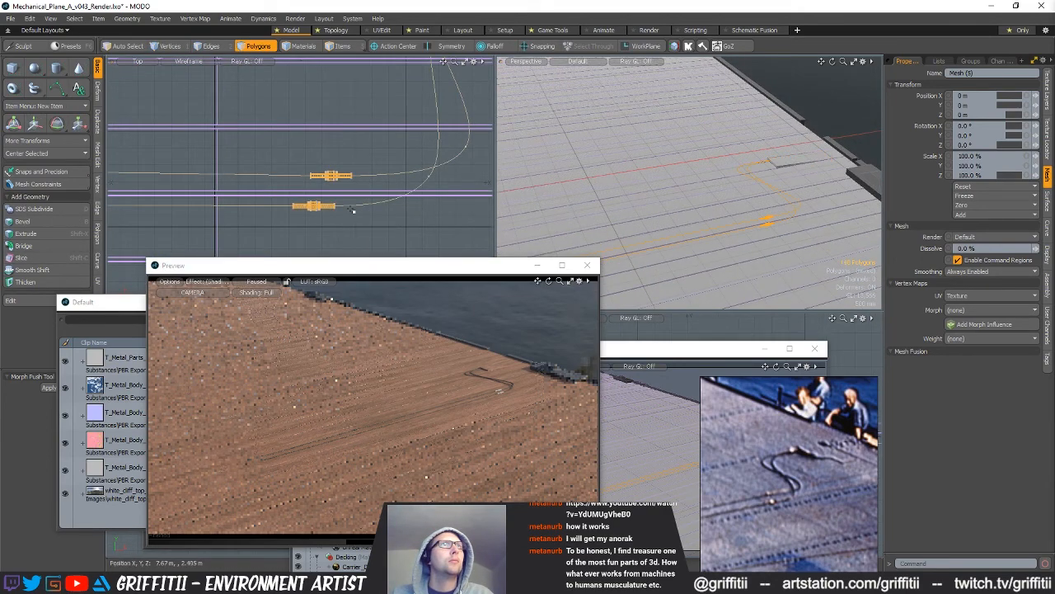
left_click(381, 170, "ctrl")
left_click(303, 176, "ctrl")
left_click(276, 205, "ctrl")
left_click_drag(428, 226, 436, 203, "alt+shift")
type("m")
type("Trap")
type("_")
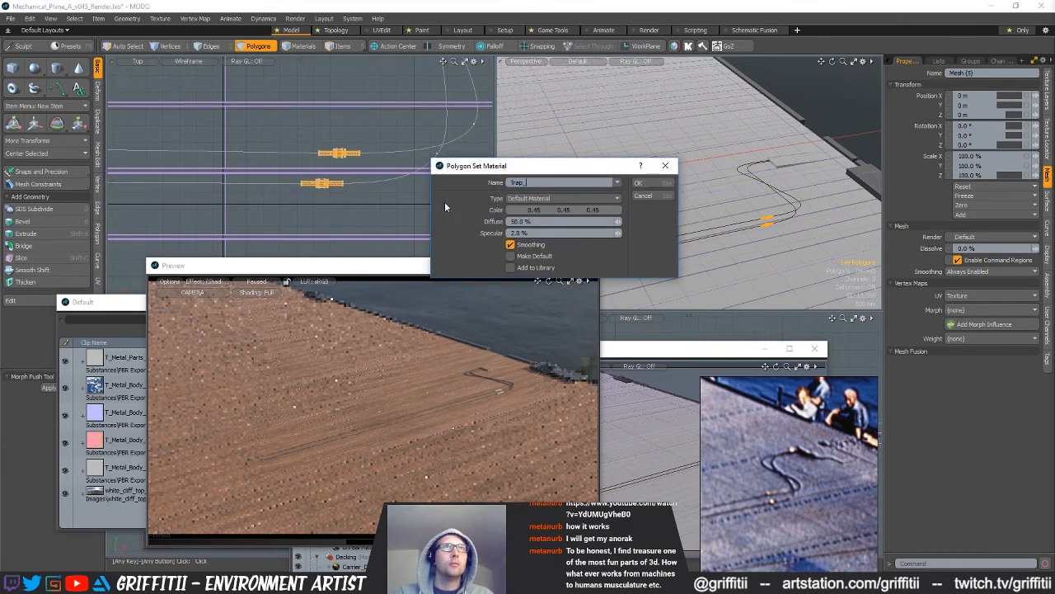
type("A")
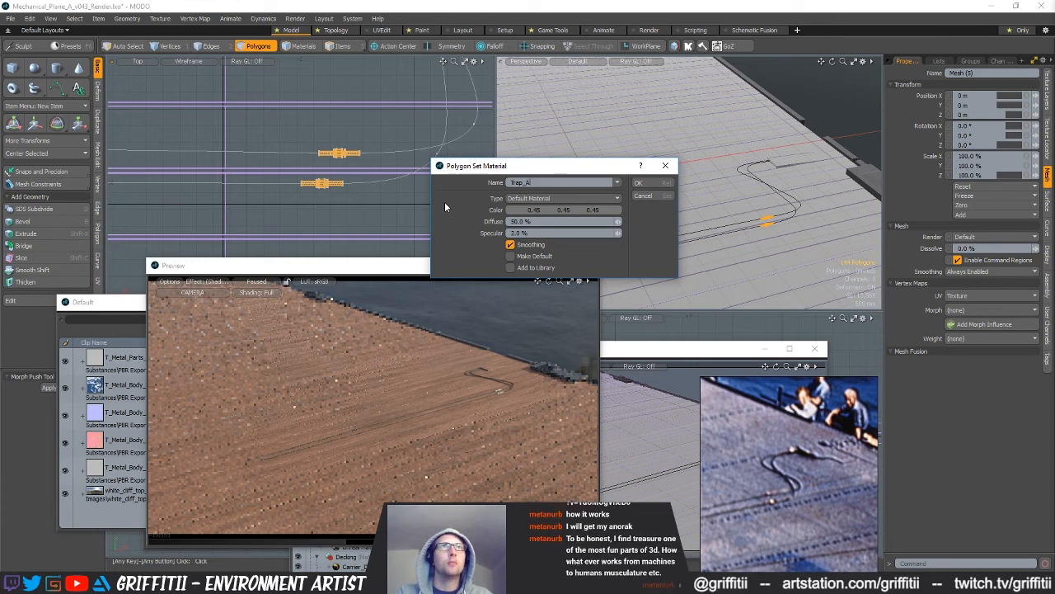
key("BackSpace")
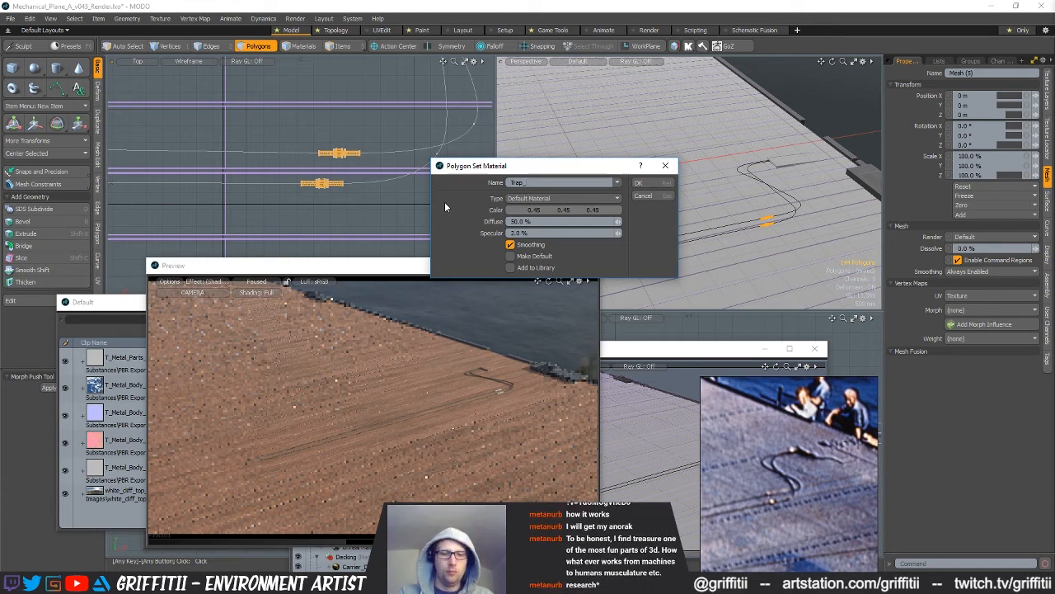
type("Mechanis")
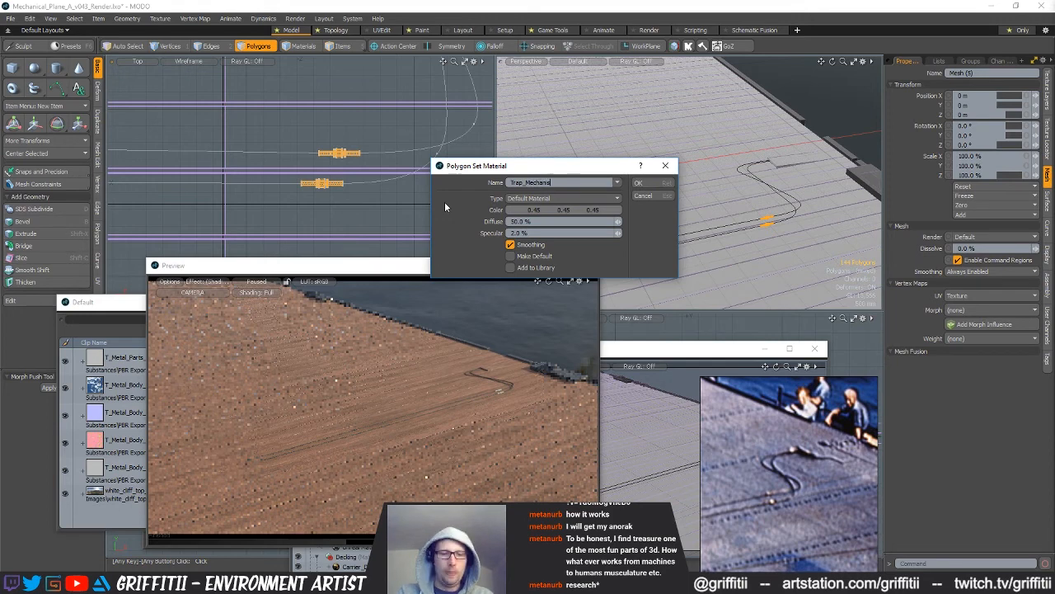
key("Return")
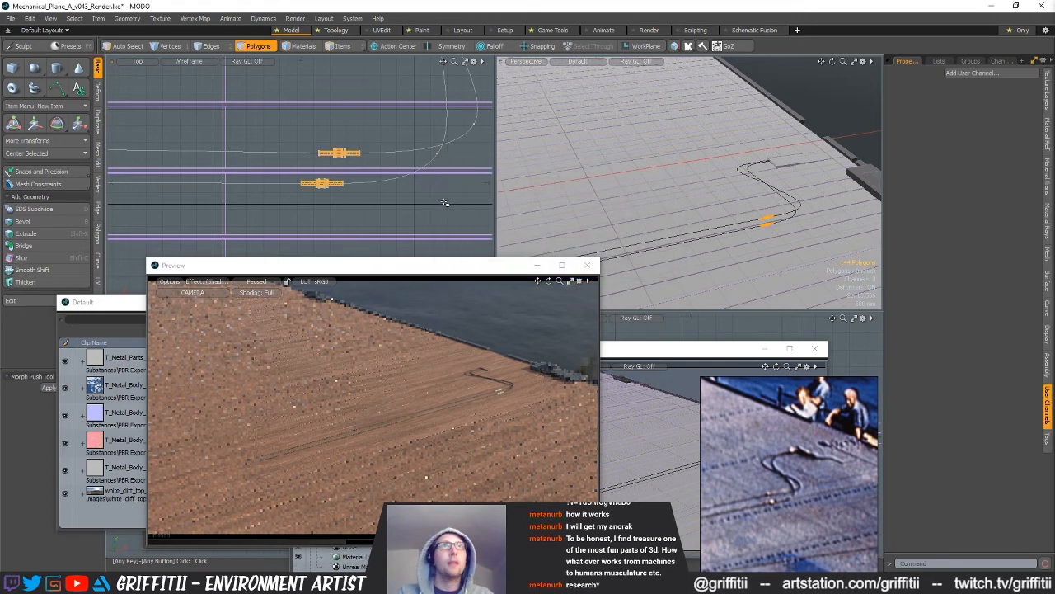
- Duplicate the cables, connectors and hatch along the deck in Z, fitting the copied hatch between two deck beams
scroll(435, 199, "down", 10)
mouse_move(216, 165)
right_mouse_down()
mouse_move(374, 262)
mouse_move(412, 165)
right_mouse_up()
left_click_drag(441, 186, 441, 175, "alt+shift")
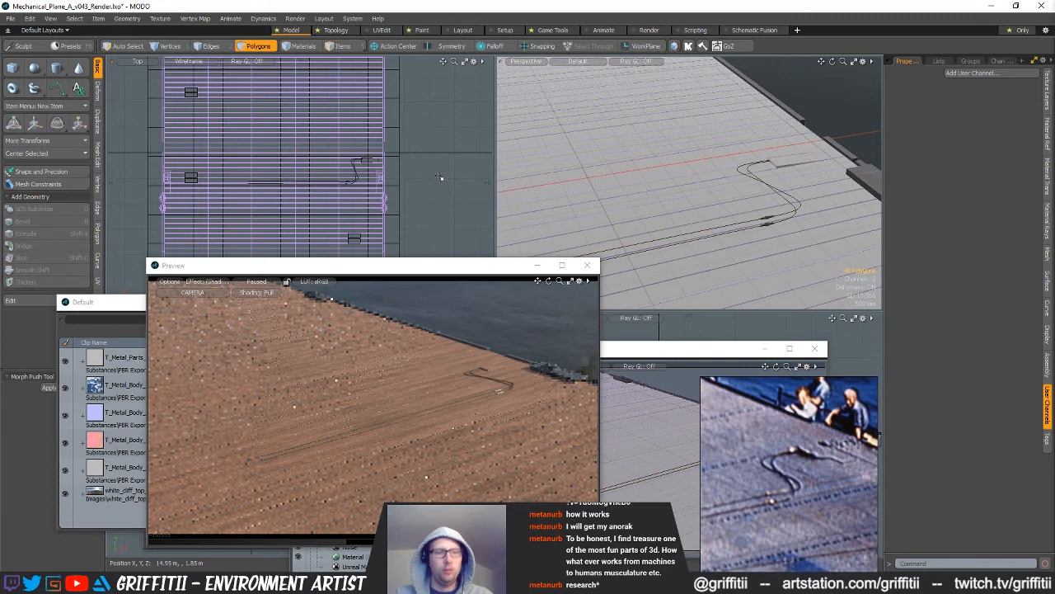
left_click_drag(375, 198, 374, 221, "alt+shift")
key("w")
left_click_drag(315, 238, 315, 154)
left_click_drag(371, 89, 465, 237, "ctrl+alt")
left_click_drag(412, 216, 412, 210)
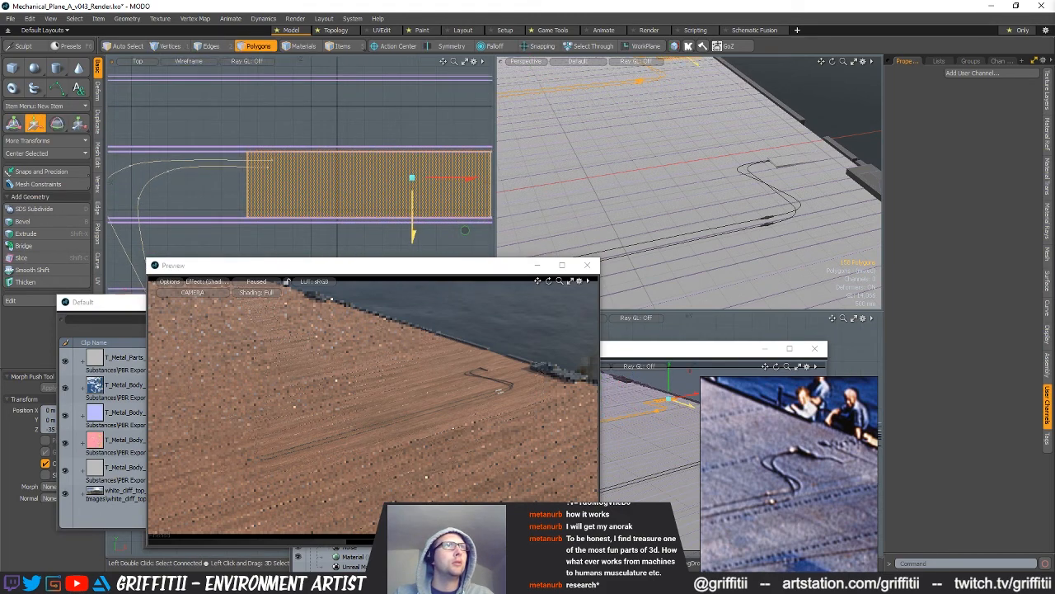
- Place another copy of the cable and hatch set further along the deck in Z, in the next deck section
left_click_drag(465, 230, 424, 200, "ctrl+alt")
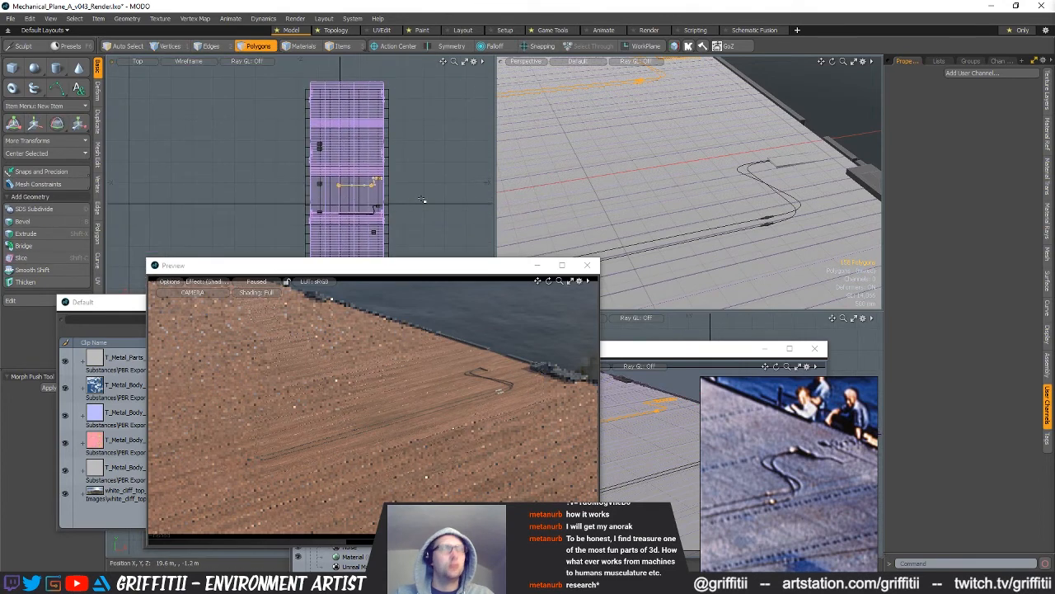
key("w")
left_click_drag(360, 221, 360, 190)
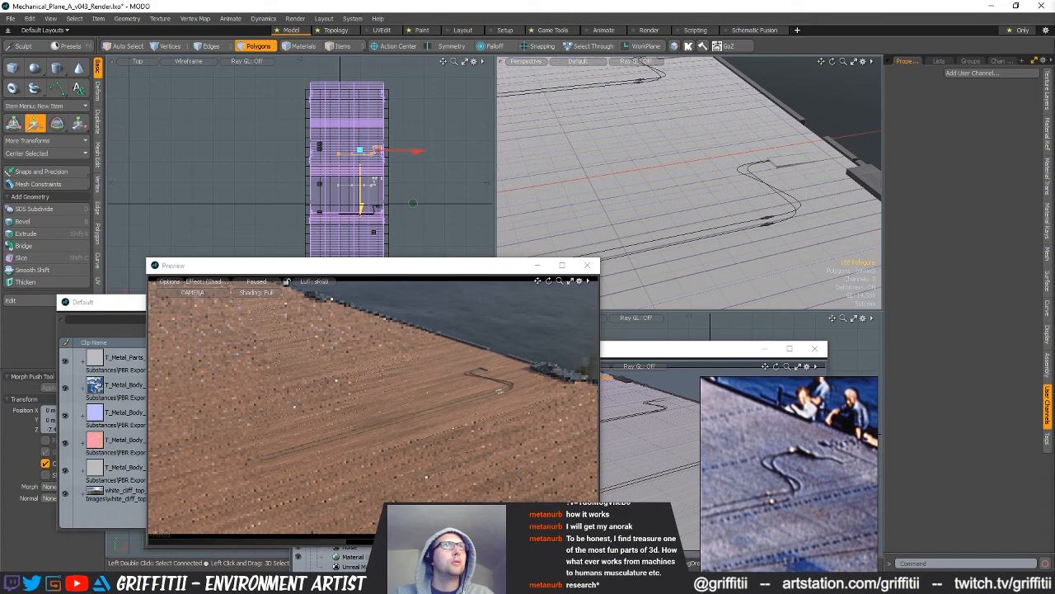
left_click_drag(378, 150, 472, 150, "ctrl+alt")
mouse_move(425, 204)
left_mouse_down()
mouse_move(424, 230)
mouse_move(170, 189)
left_mouse_up()
left_click_drag(449, 251, 414, 188, "alt+shift")
- Make the arrestor cable mesh active again for polygon editing and inspect the duplicated cable sets across the deck
key("space")
mouse_move(726, 190)
left_mouse_down("alt")
mouse_move(793, 221)
mouse_move(730, 230)
mouse_move(733, 188)
left_mouse_up("alt")
key("5")
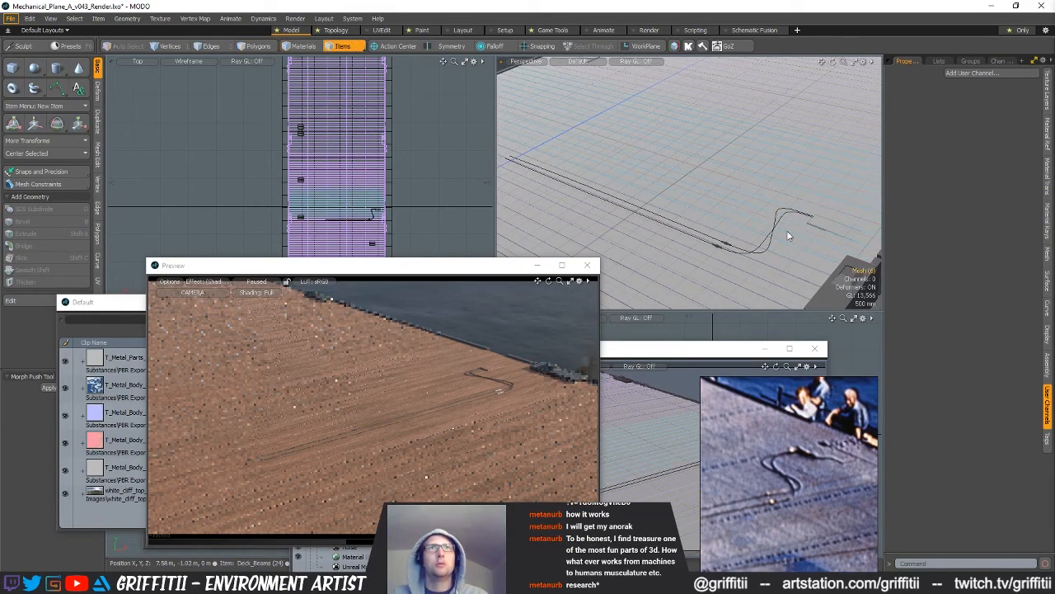
left_click(824, 228)
key("3")
left_click_drag(812, 190, 746, 233, "alt")
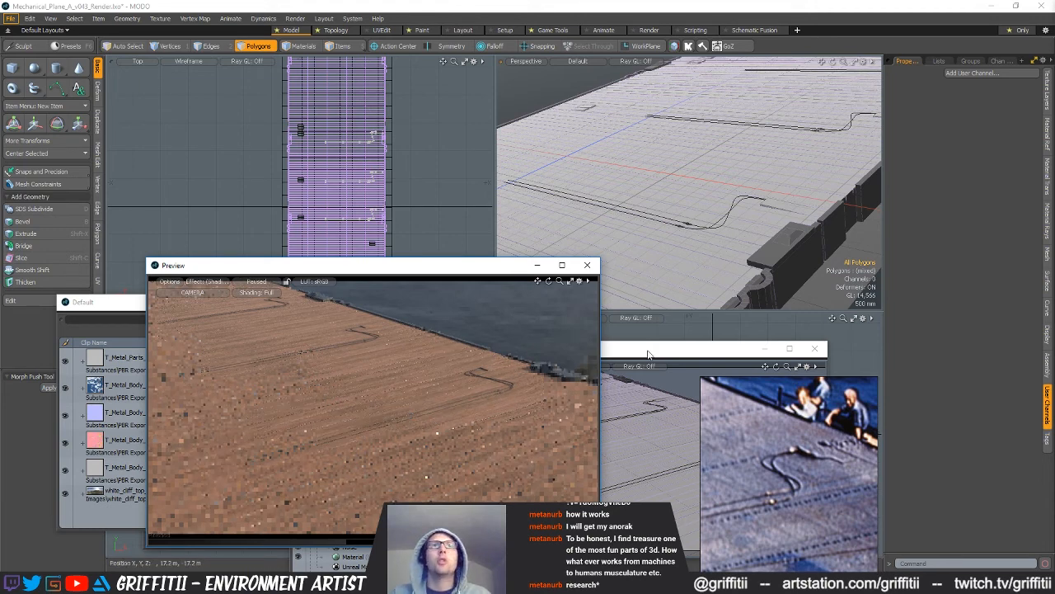
- Set the Trap_Mechanism material's diffuse color to a light grey of 0.8, 0.8, 0.8 and refresh the preview render
left_click_drag(319, 269, 244, 174)
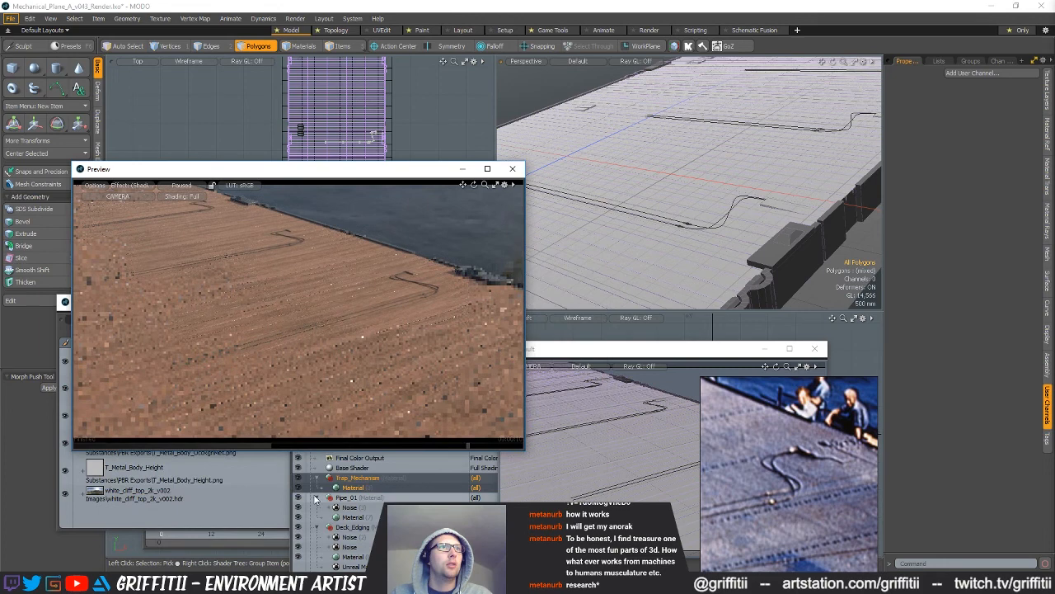
left_click(353, 488)
left_click(1047, 89)
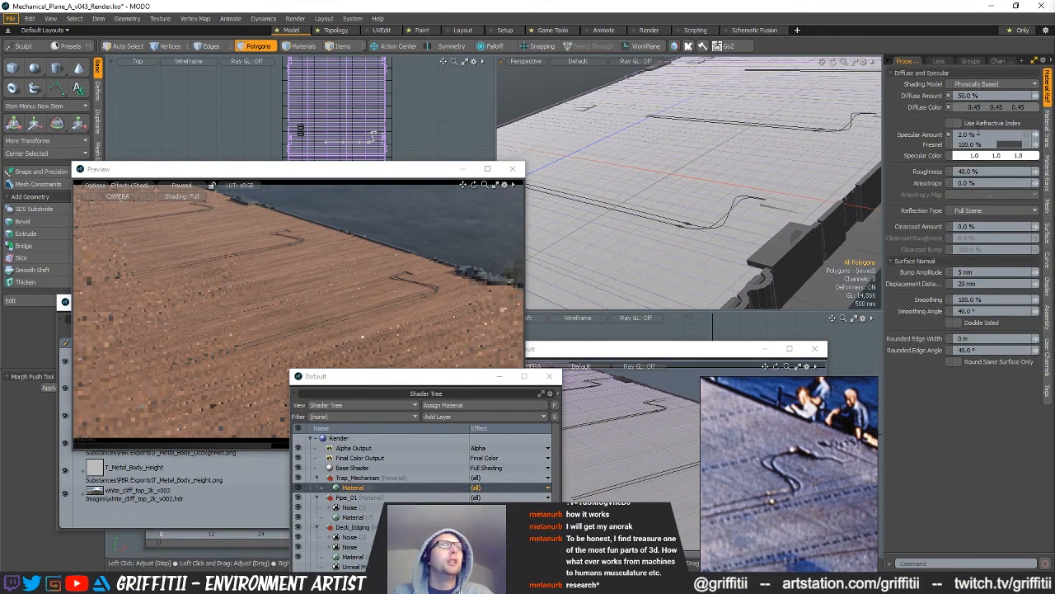
left_click(989, 110)
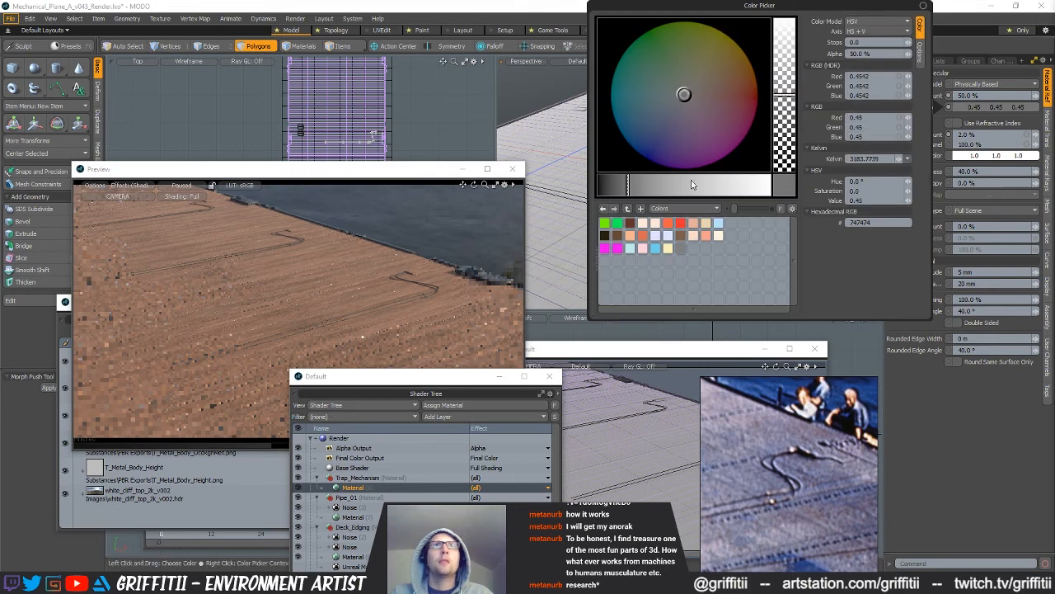
left_click(190, 186)
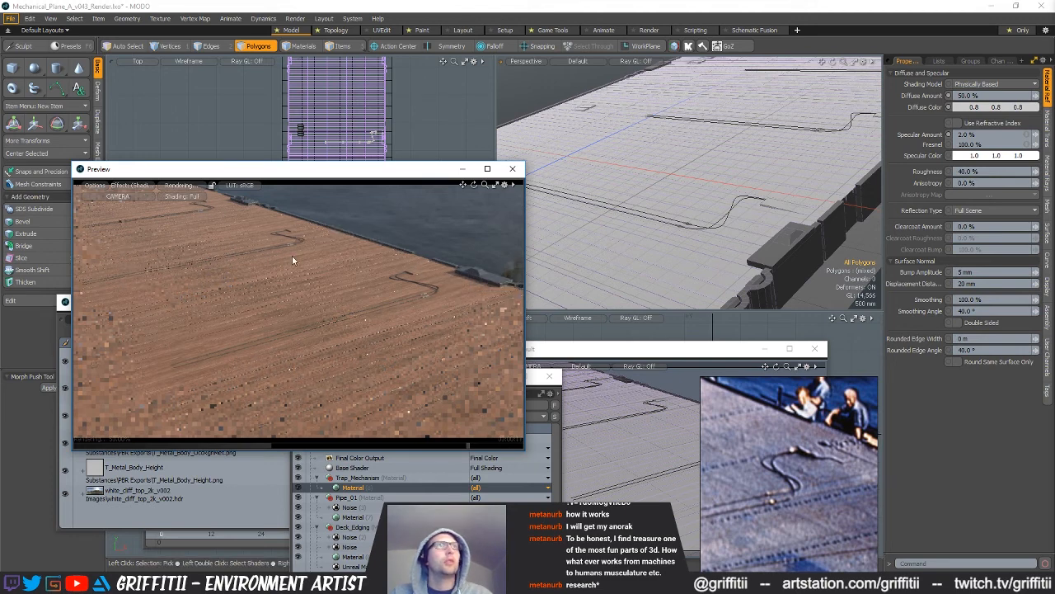
left_click(178, 186)
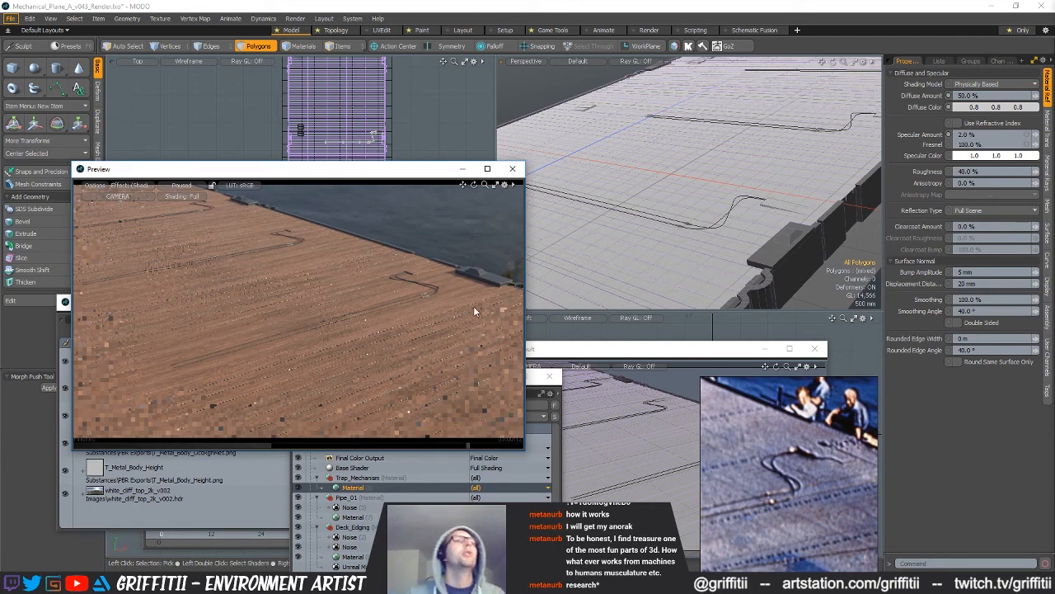